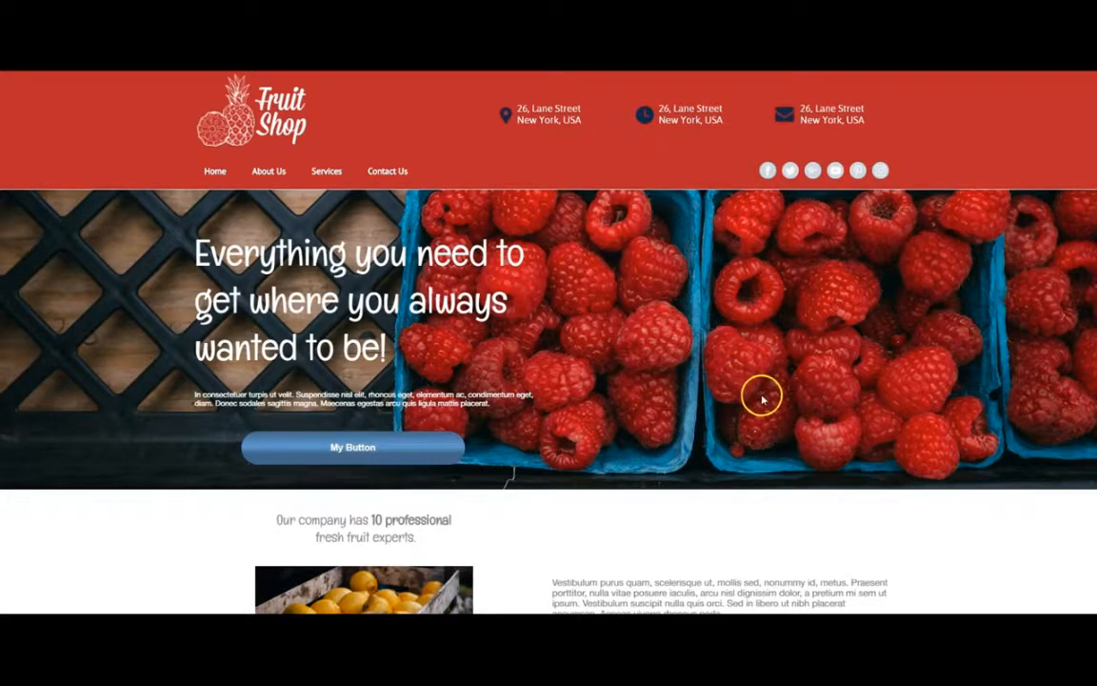
# Step: Examine the finished Fruit Shop website from header to footer, both as a published page and in the site editor
pyautogui.scroll(-6, 761, 398)
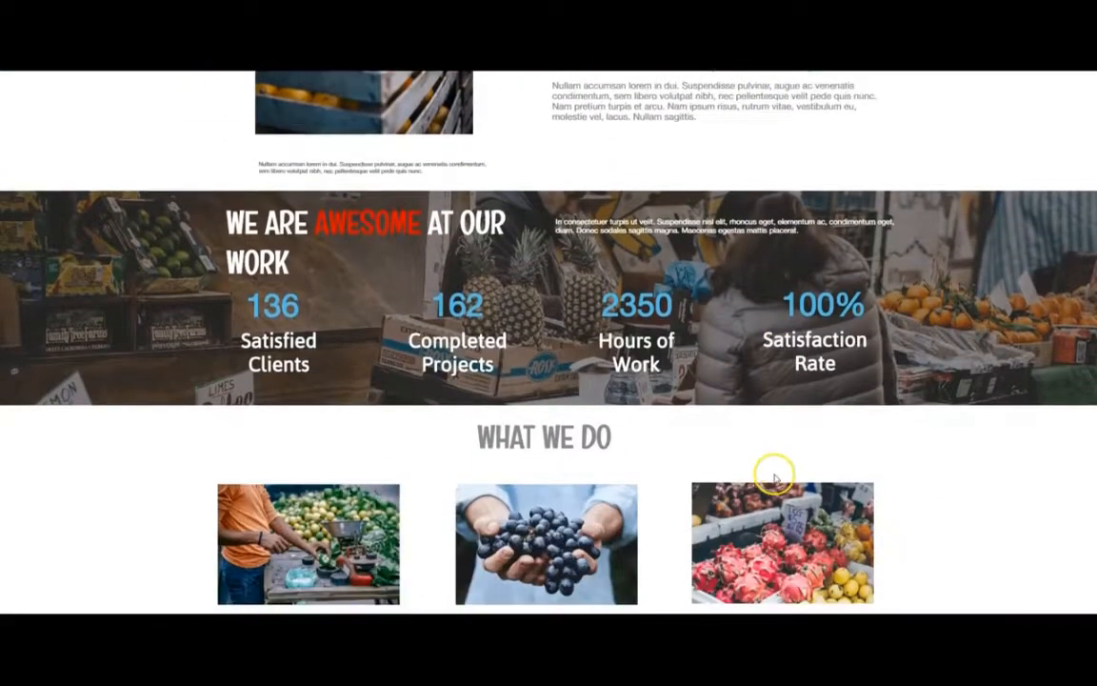
pyautogui.scroll(-7, 774, 476)
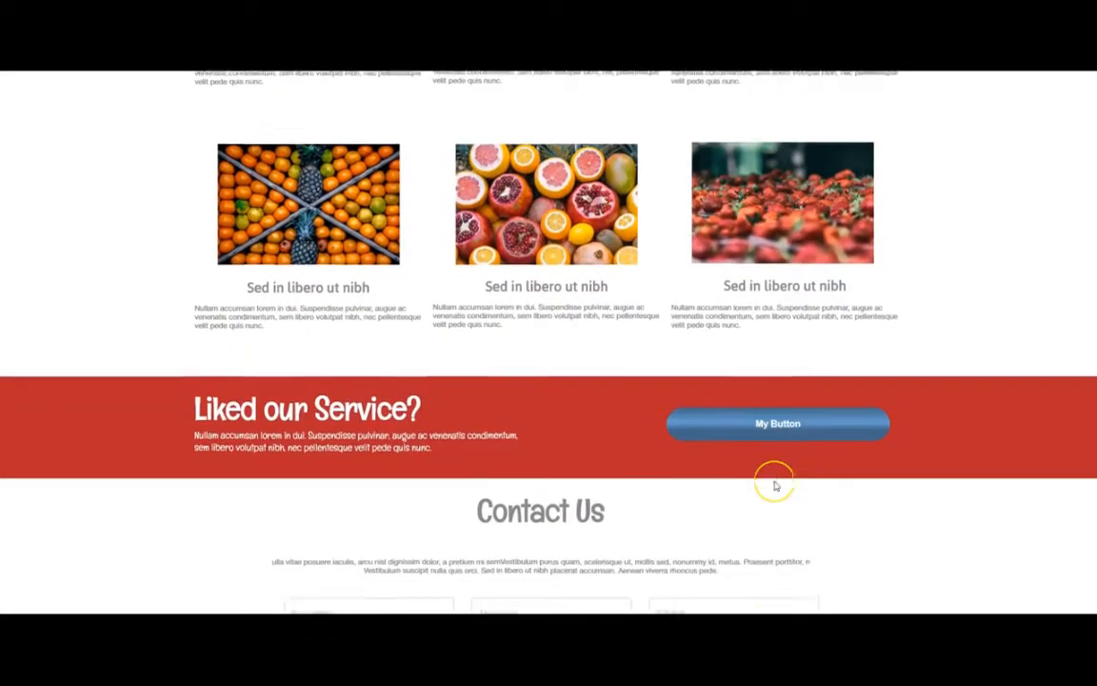
pyautogui.scroll(-5, 775, 486)
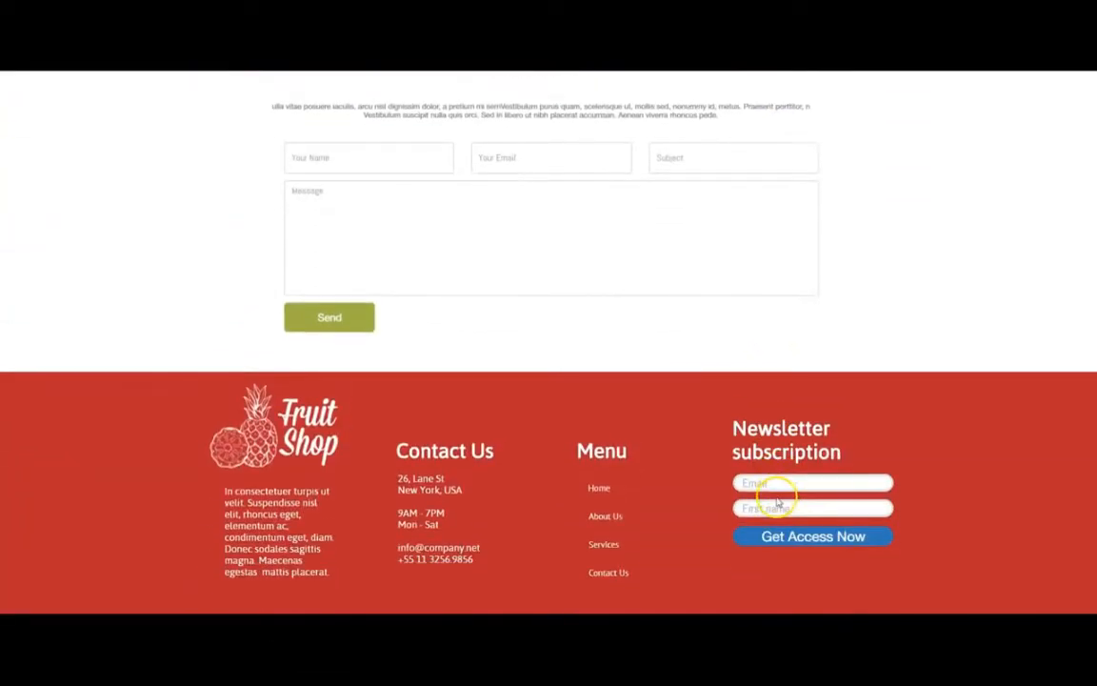
pyautogui.scroll(14, 776, 500)
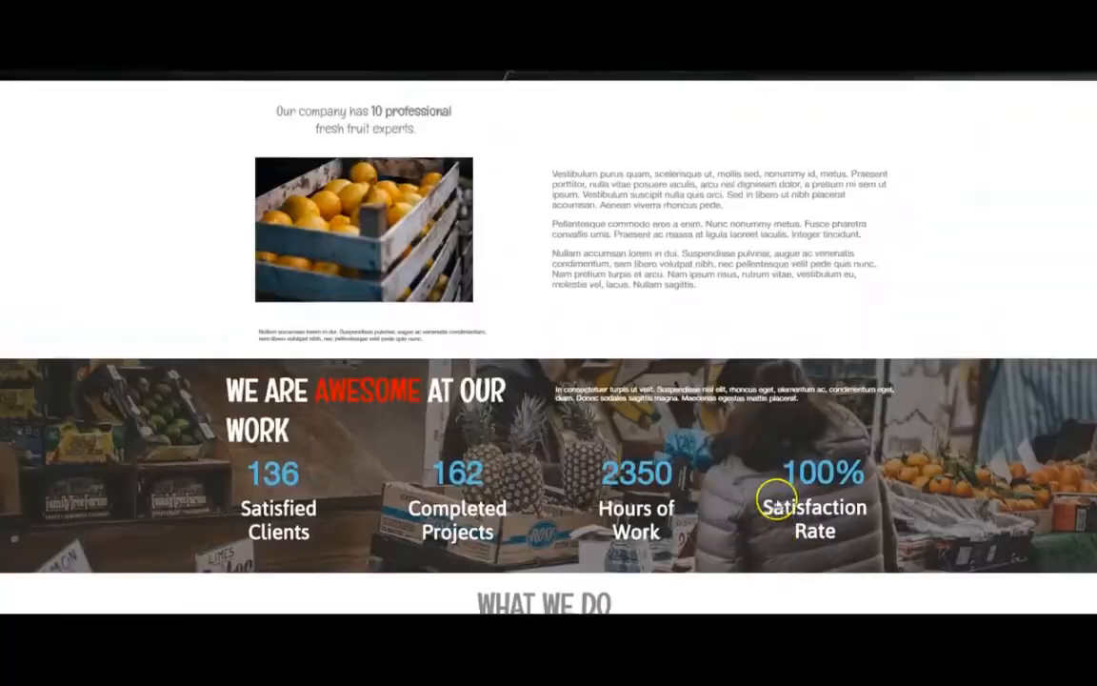
pyautogui.scroll(5, 774, 500)
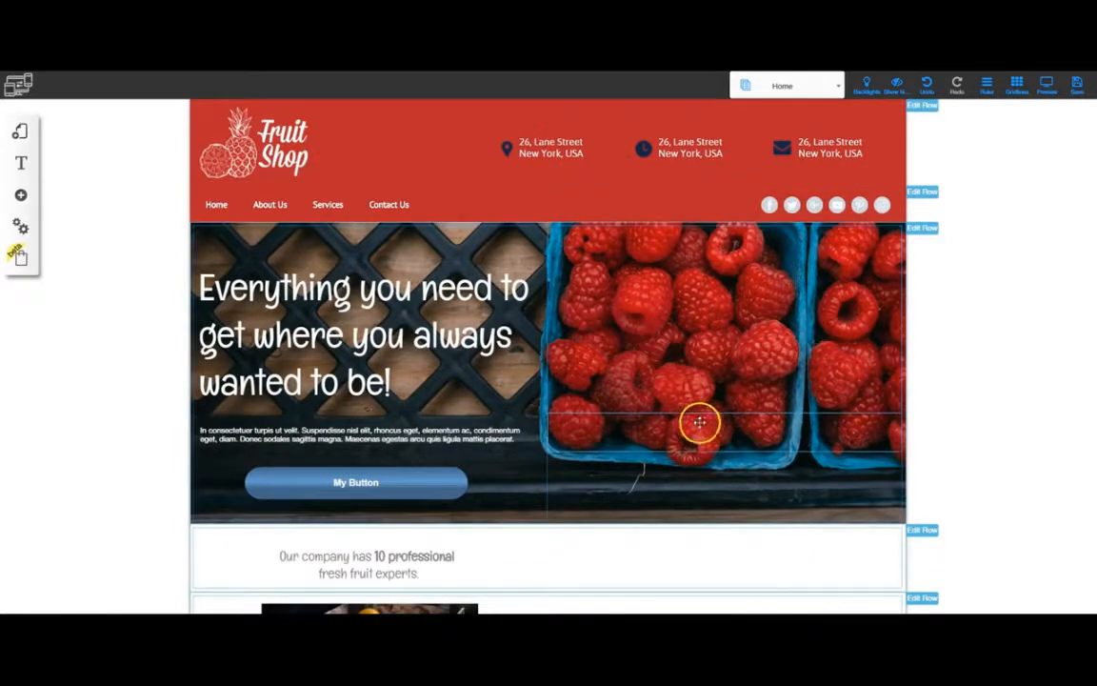
pyautogui.scroll(-12, 699, 428)
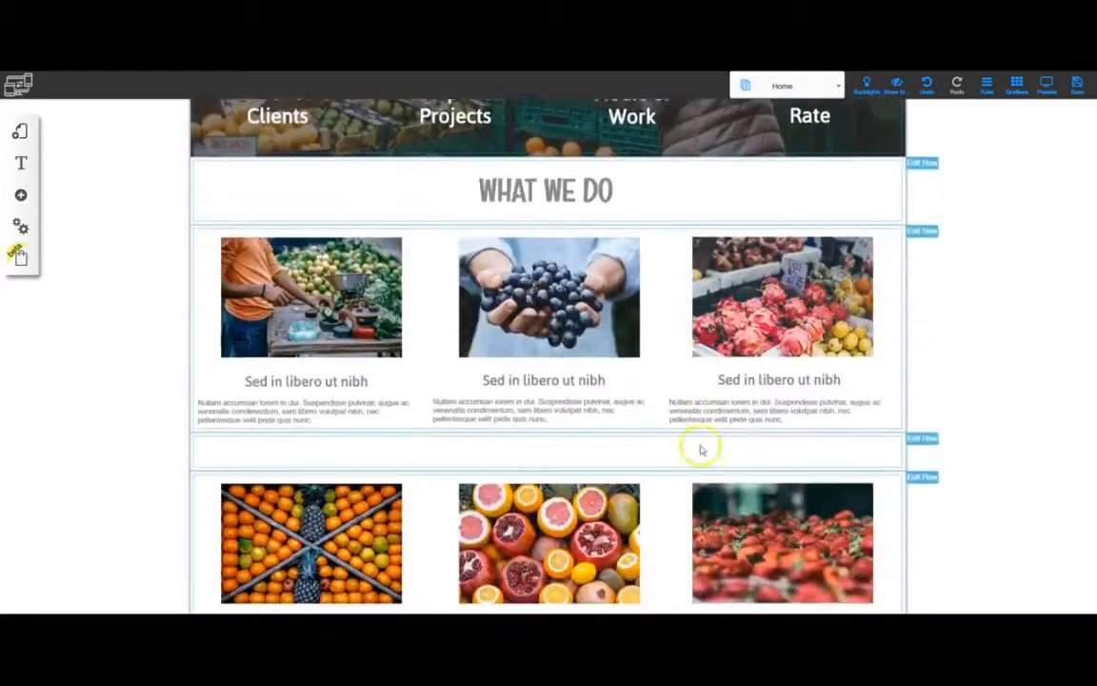
pyautogui.scroll(-12, 701, 449)
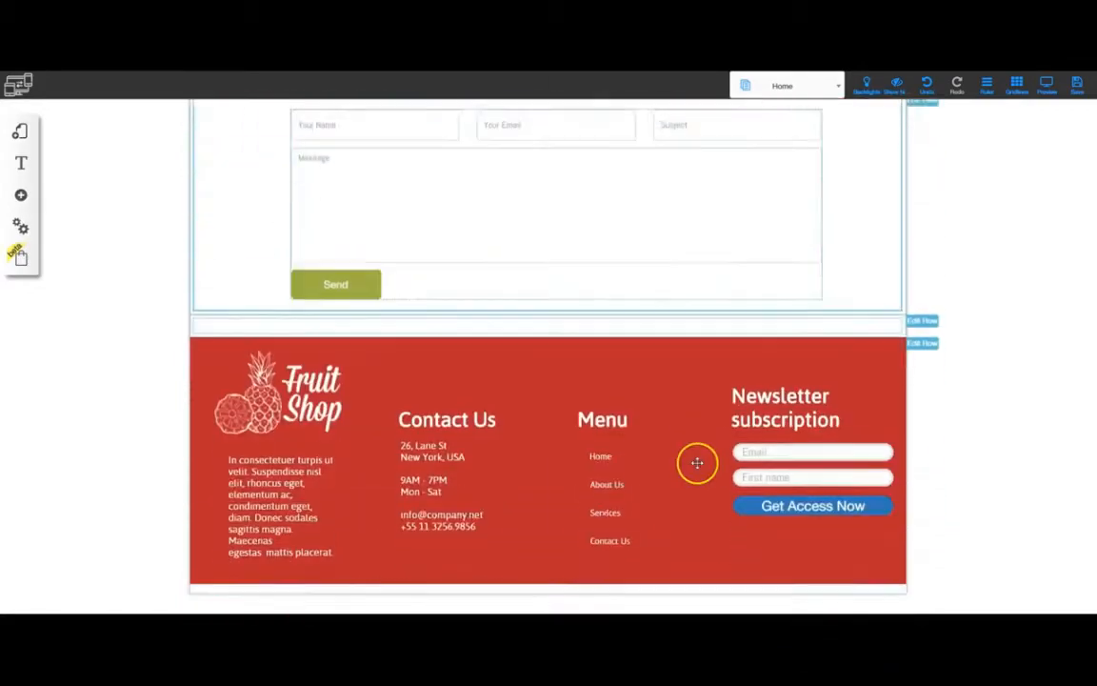
pyautogui.scroll(10, 697, 462)
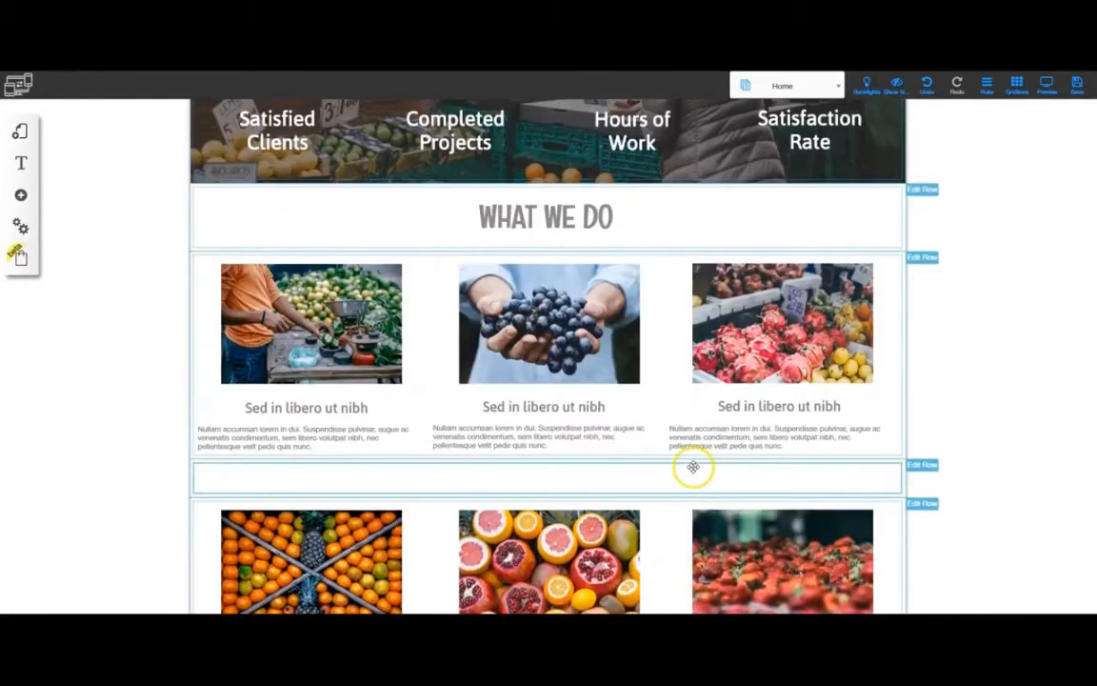
pyautogui.scroll(10, 693, 467)
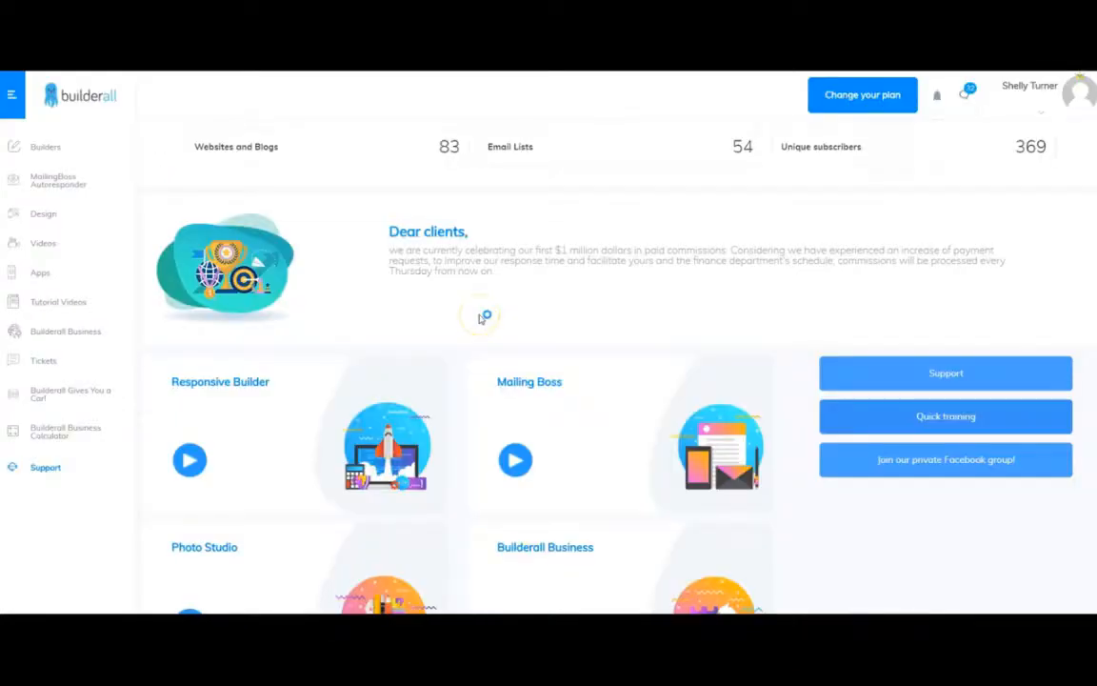
# Step: Create a new responsive site in Builderall from the Blank Layout Clean template and skip the welcome tour
pyautogui.click(57, 147)
pyautogui.click(52, 183)
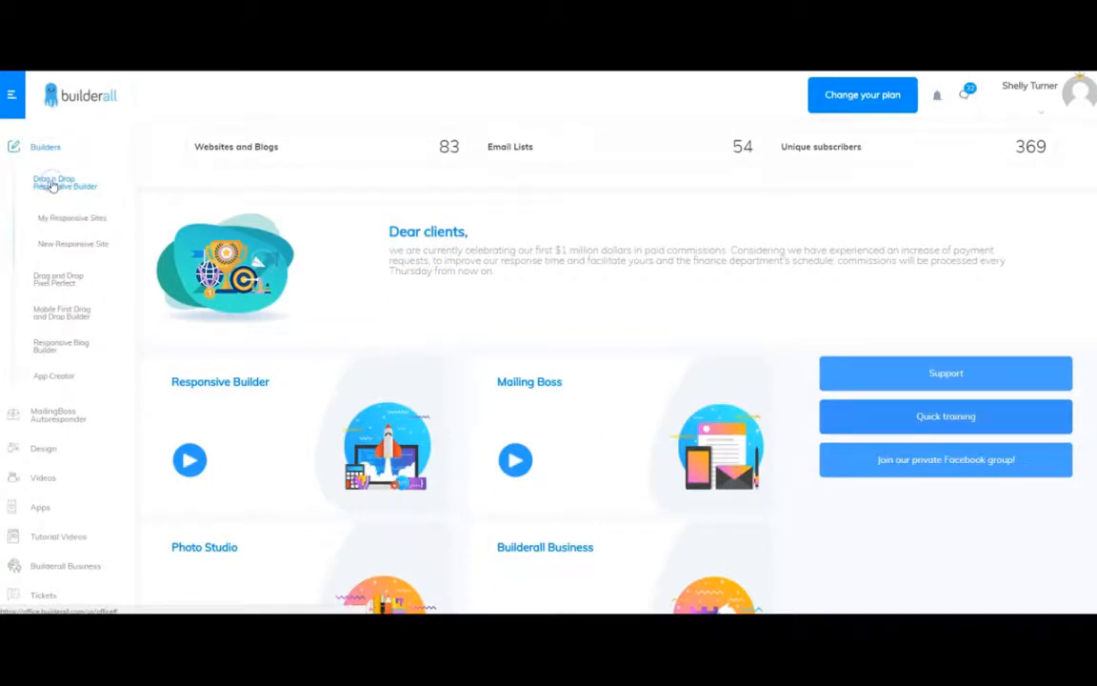
pyautogui.click(50, 241)
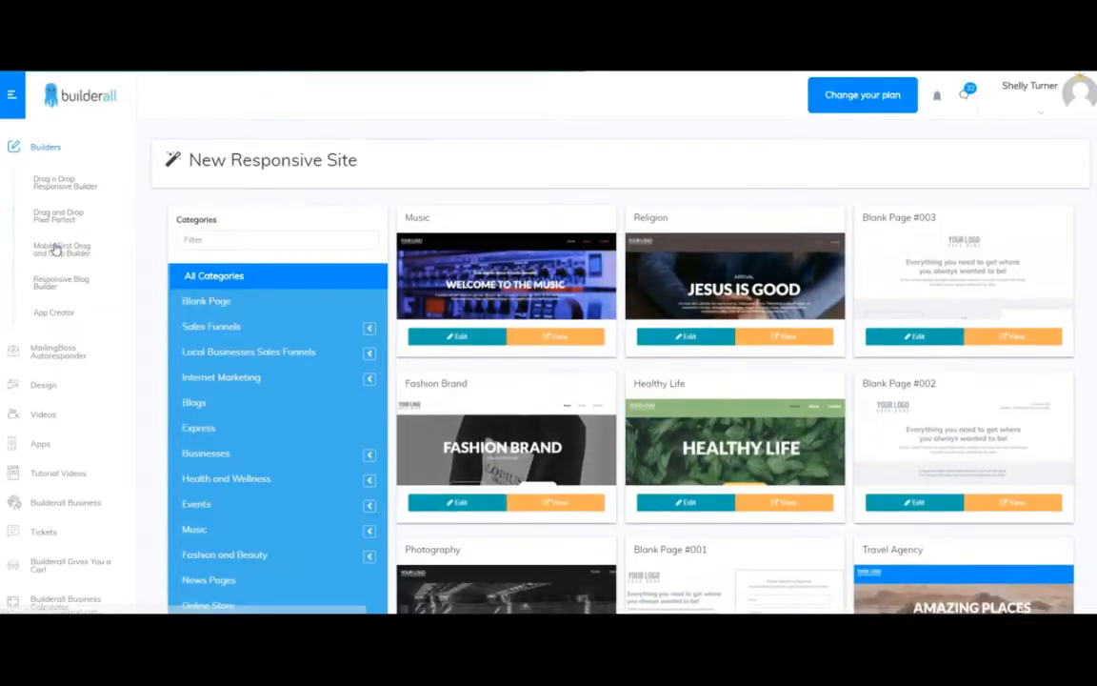
pyautogui.click(214, 302)
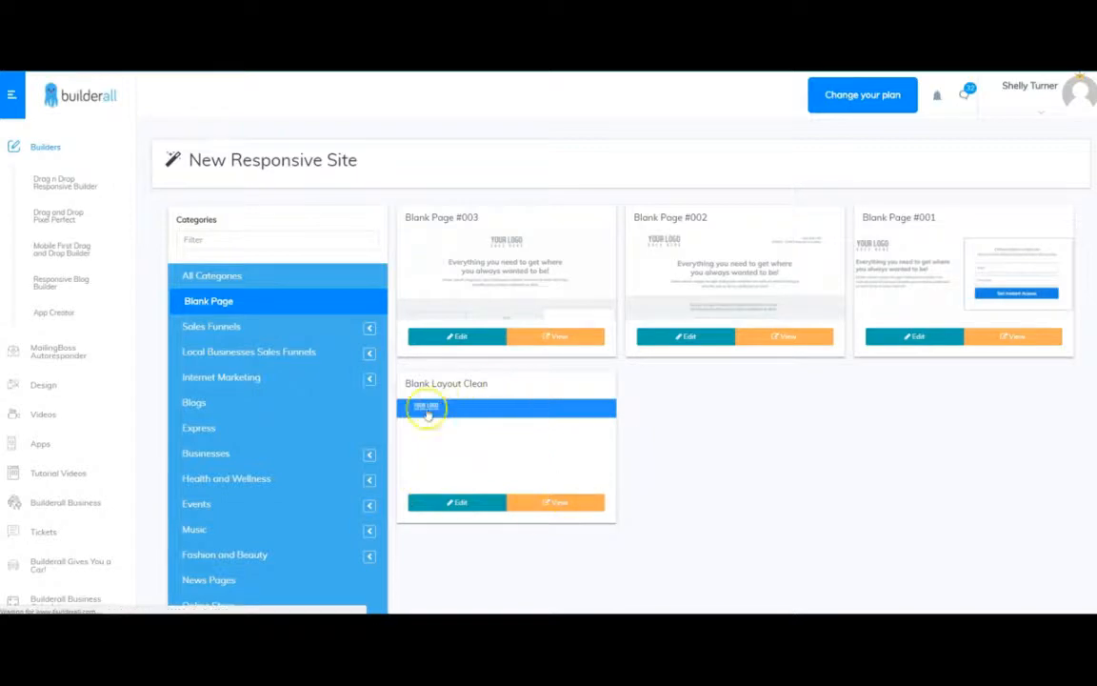
pyautogui.click(462, 505)
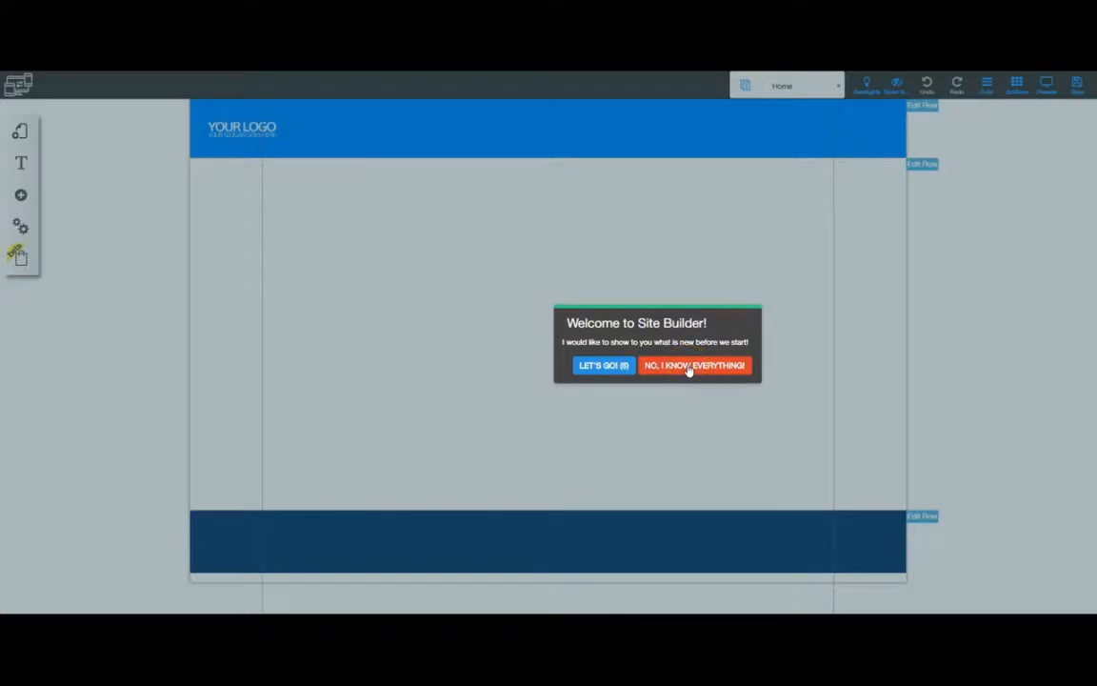
pyautogui.click(687, 368)
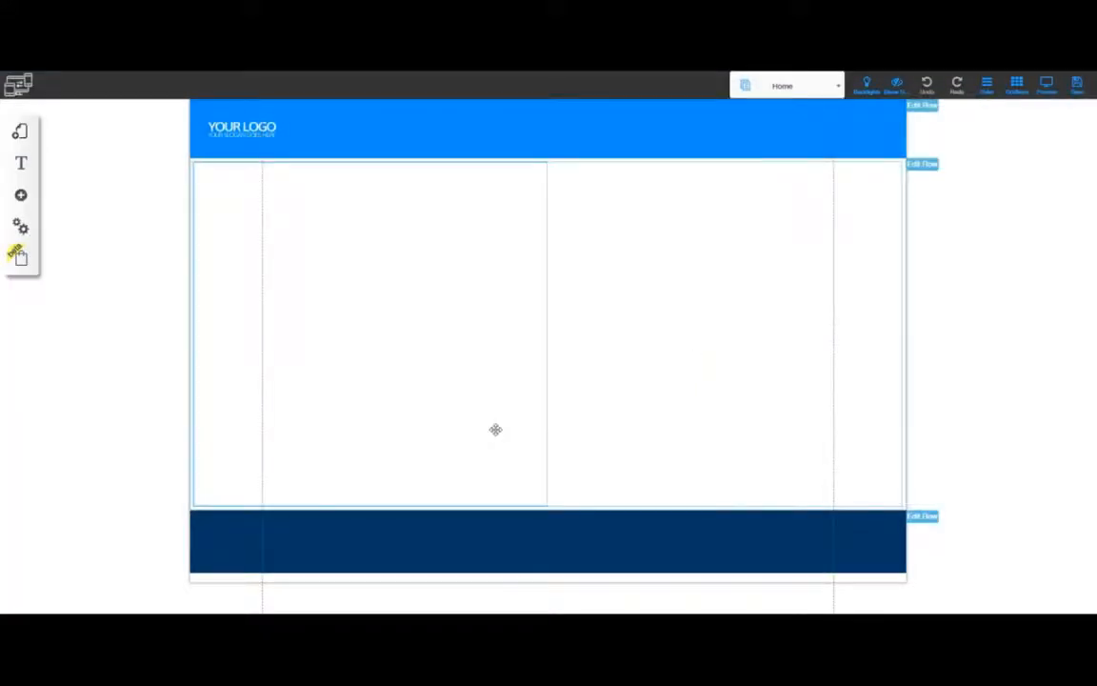
pyautogui.click(572, 374)
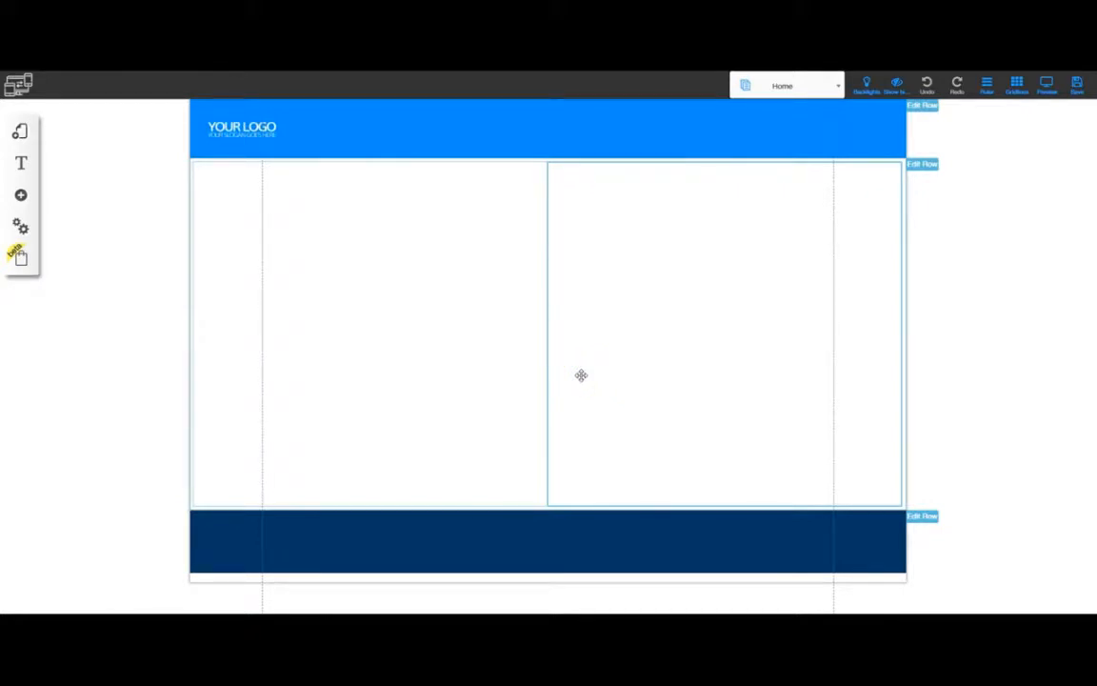
pyautogui.moveTo(581, 374); pyautogui.dragTo(405, 246)
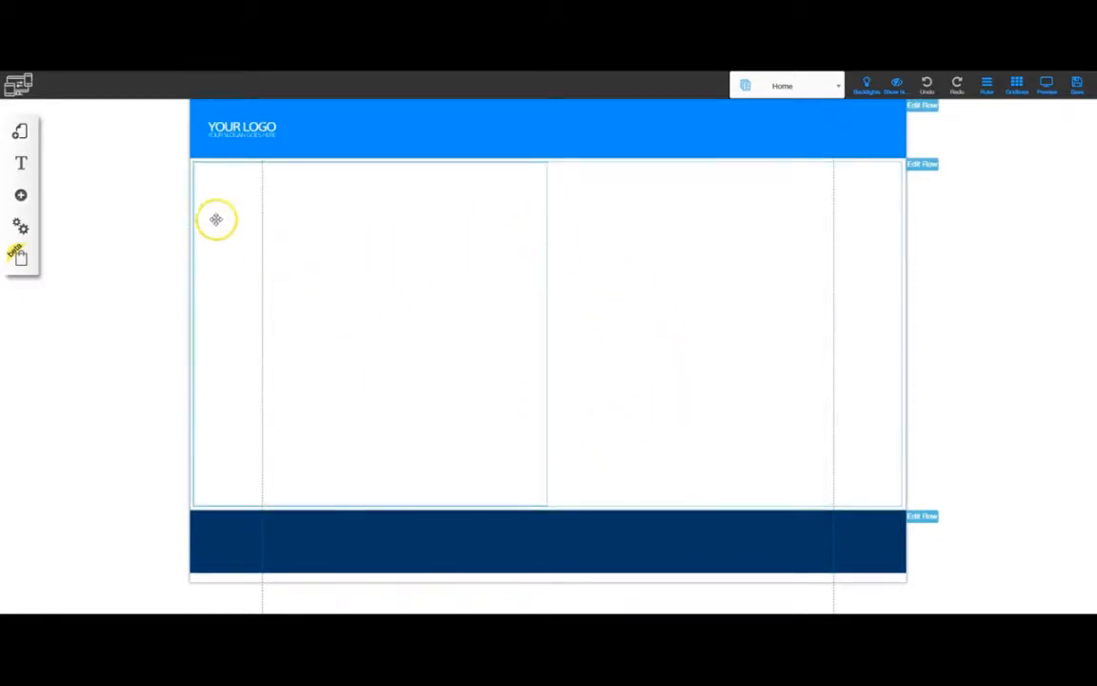
pyautogui.click(20, 131)
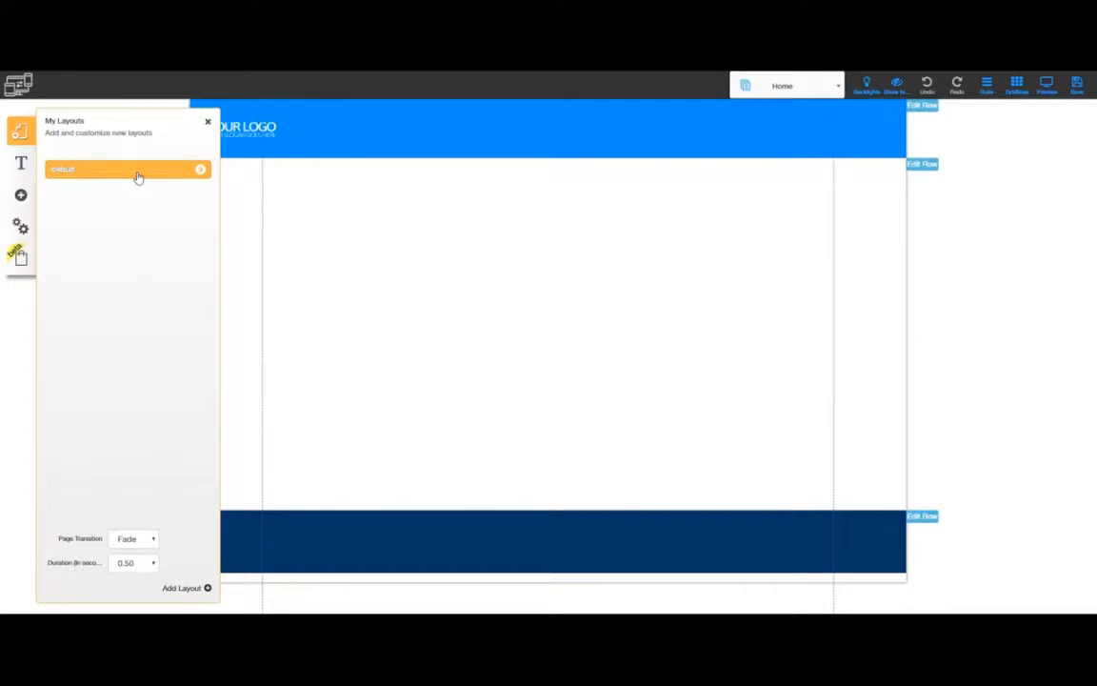
pyautogui.click(208, 121)
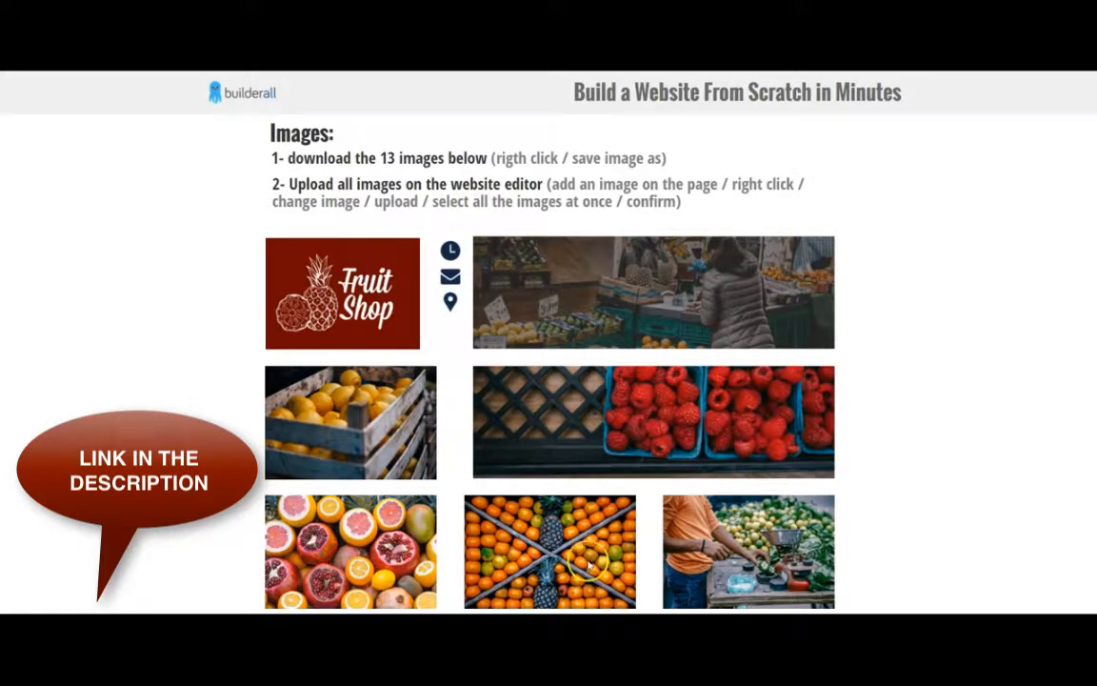
pyautogui.rightClick(353, 285)
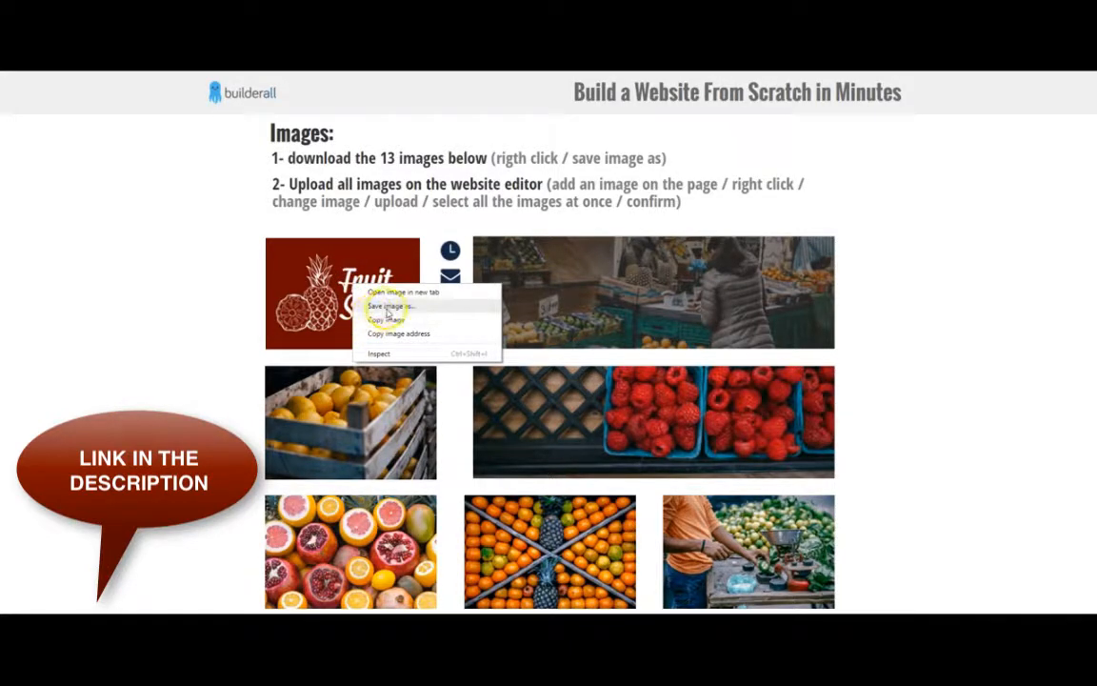
pyautogui.click(391, 306)
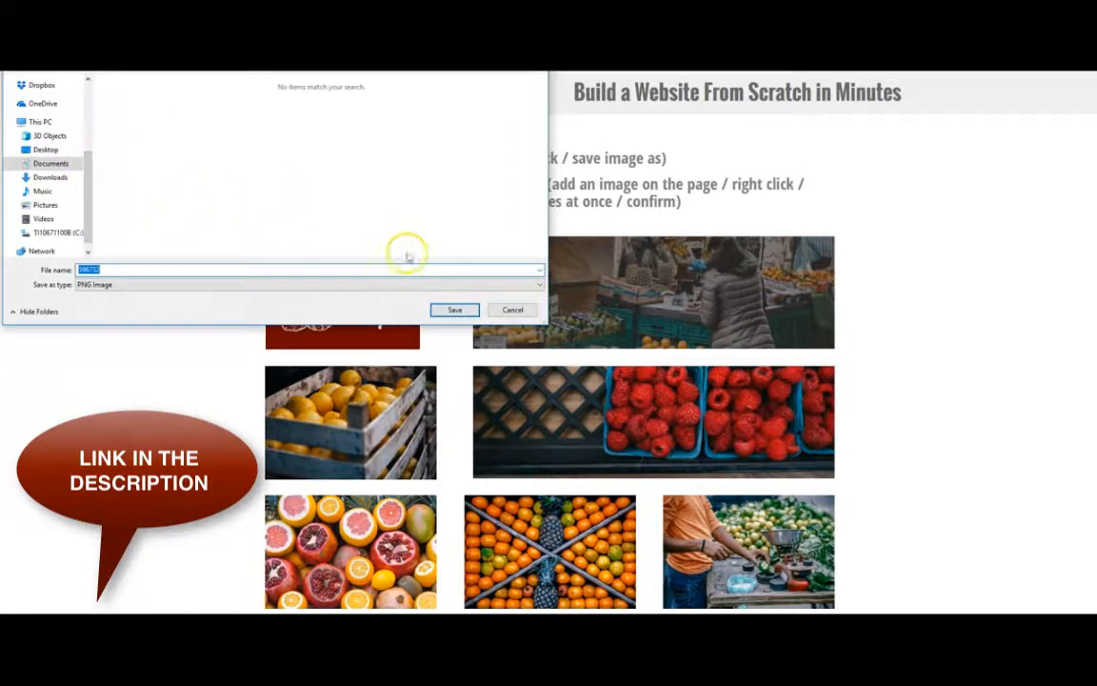
pyautogui.click(508, 313)
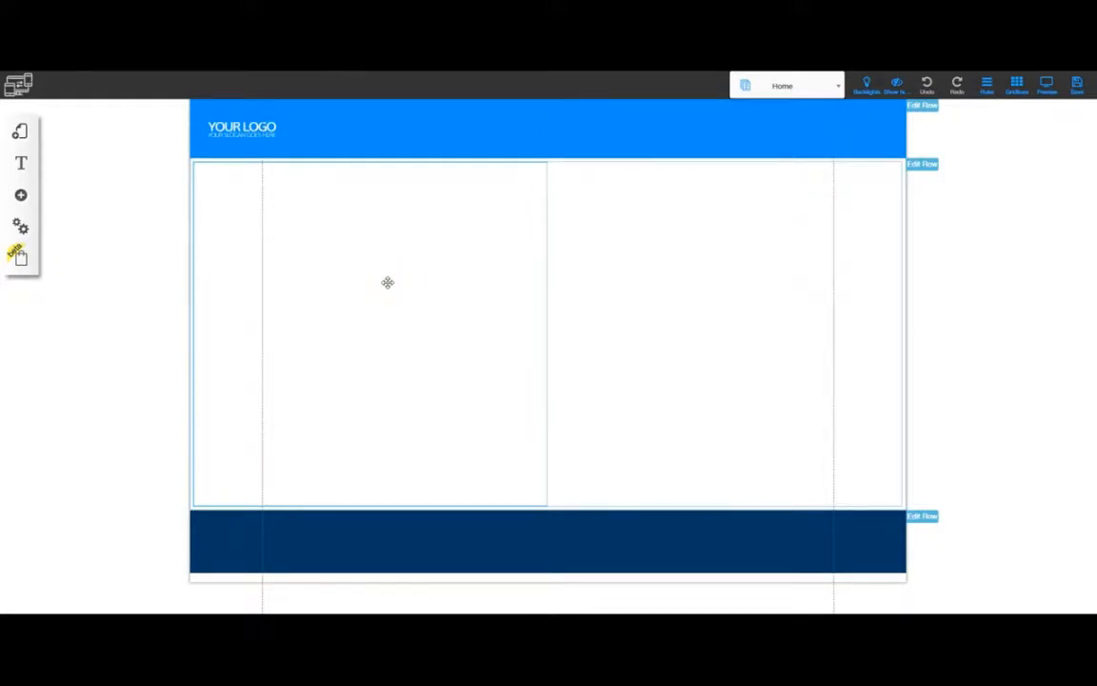
# Step: Save the new site, registering it under the URL name qs1fruitstand
pyautogui.click(1076, 84)
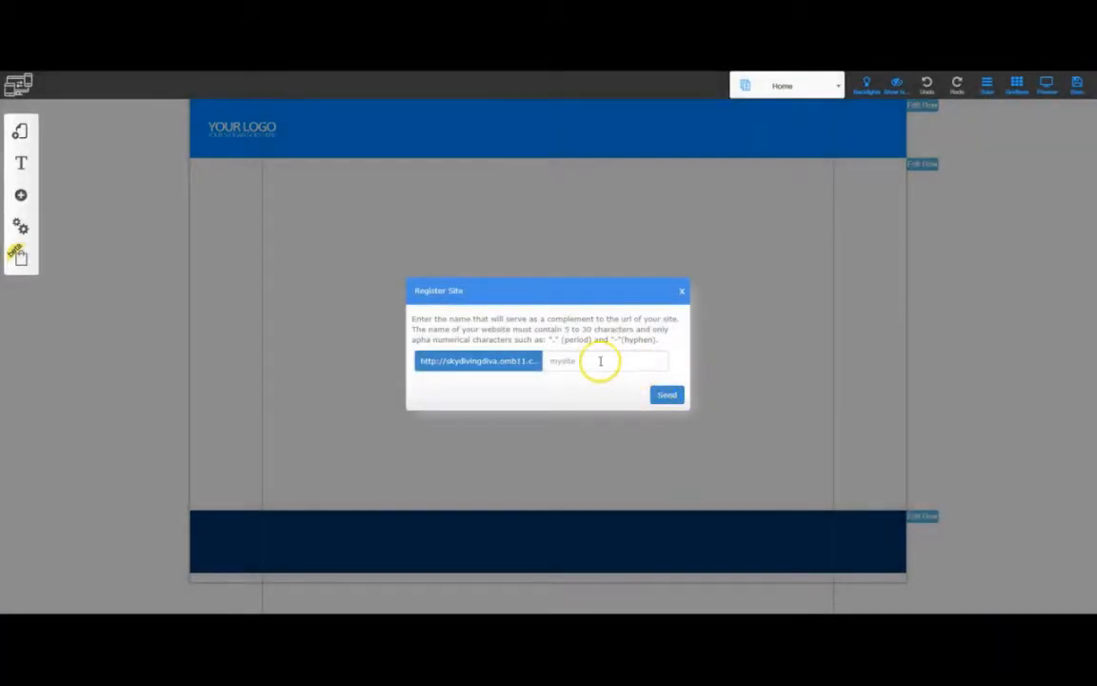
pyautogui.click(574, 362)
pyautogui.write('qs1fruitstand')
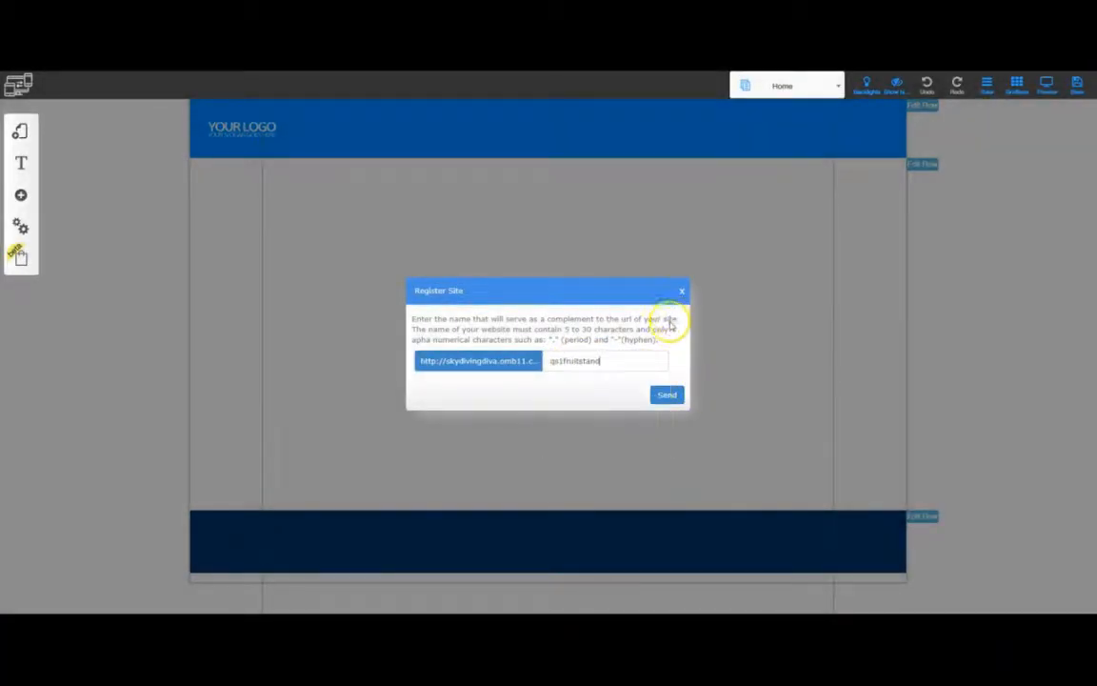
pyautogui.click(666, 394)
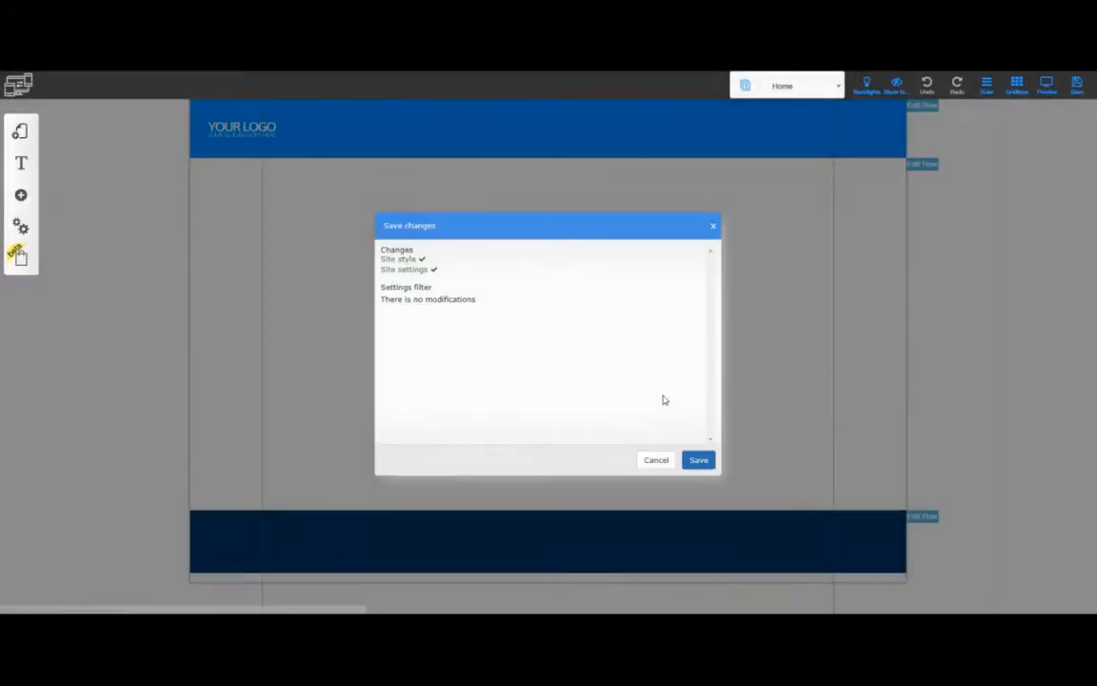
pyautogui.click(698, 459)
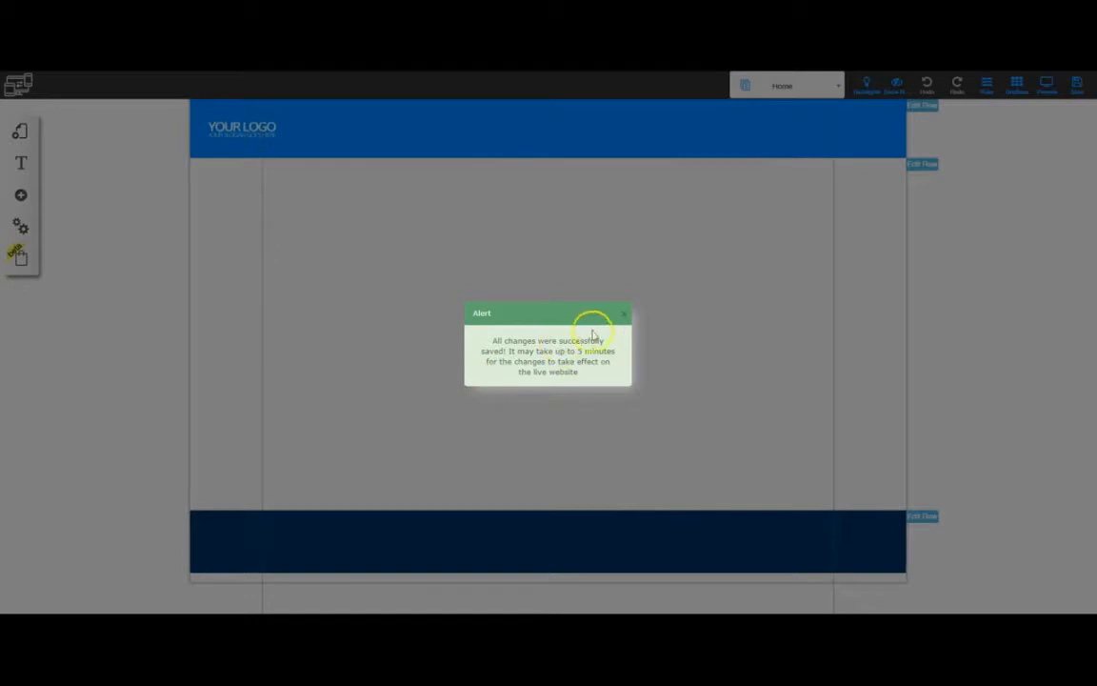
pyautogui.click(625, 314)
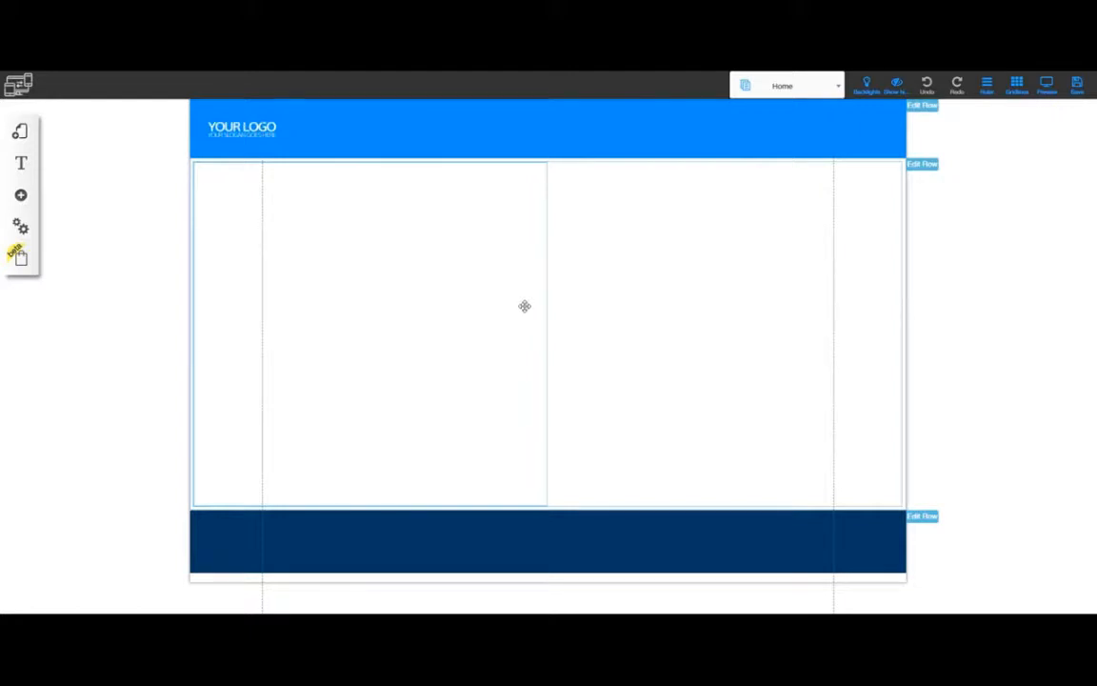
# Step: Set the column value to 6 for each of the two columns in the empty middle row
pyautogui.click(440, 181)
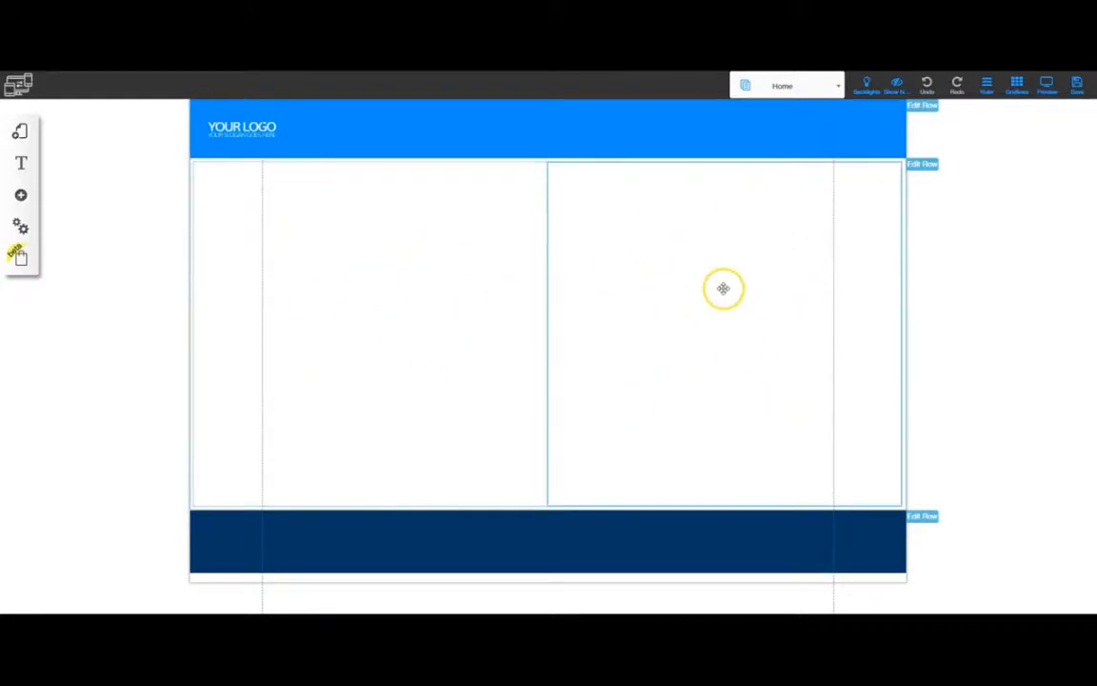
pyautogui.click(364, 285)
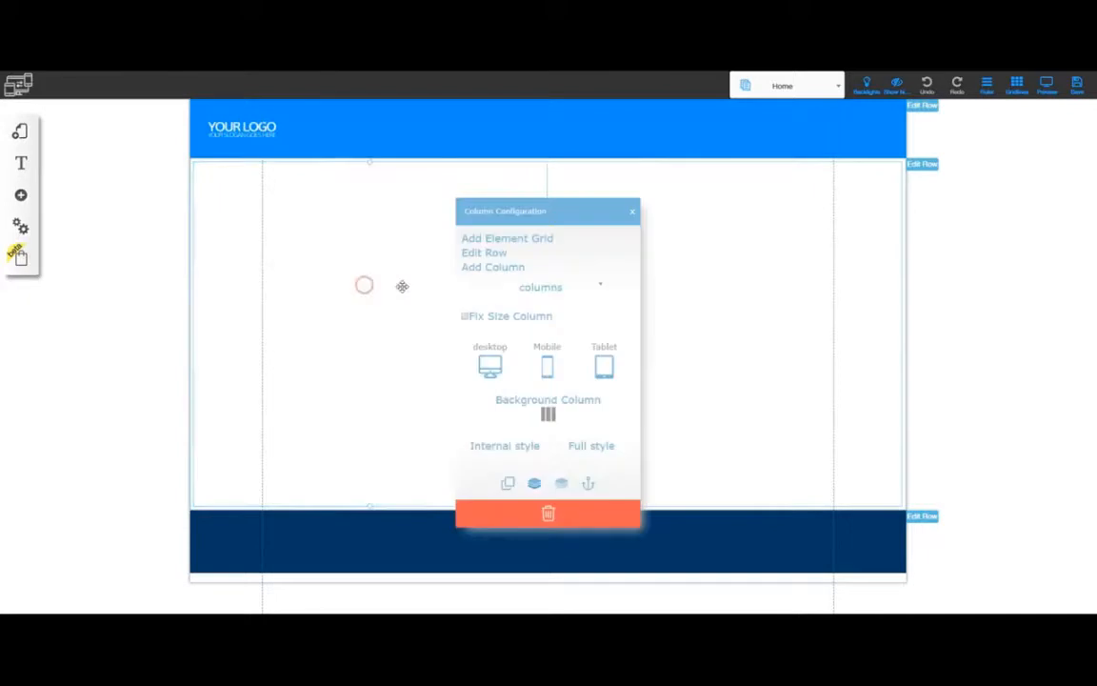
pyautogui.click(598, 284)
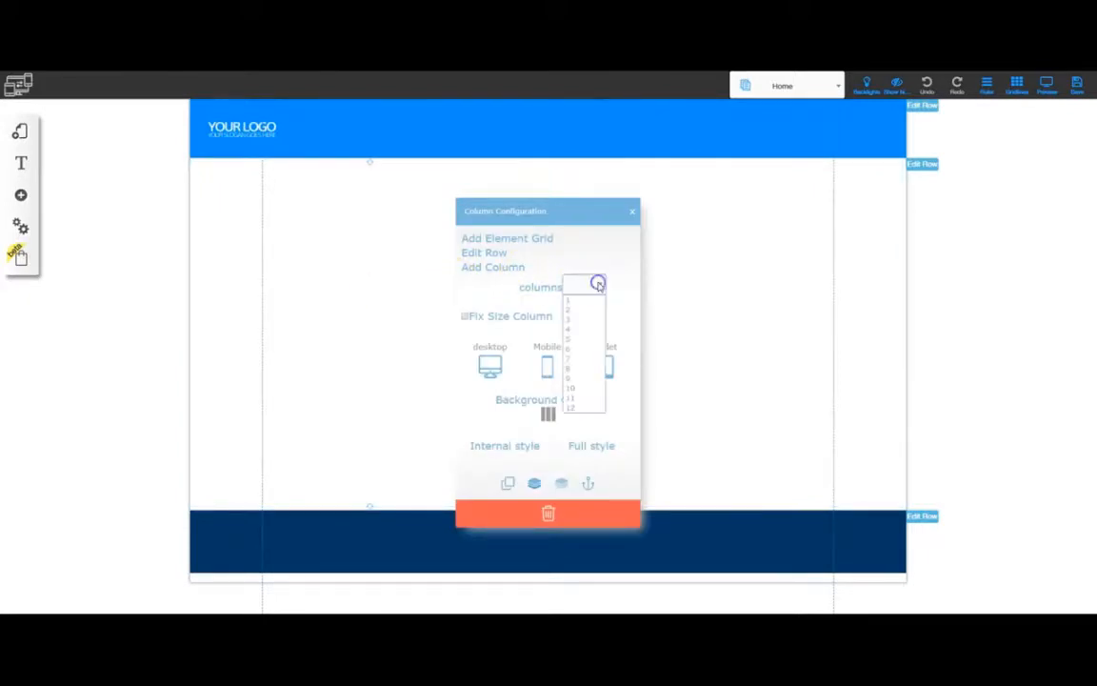
pyautogui.click(579, 349)
pyautogui.click(708, 288)
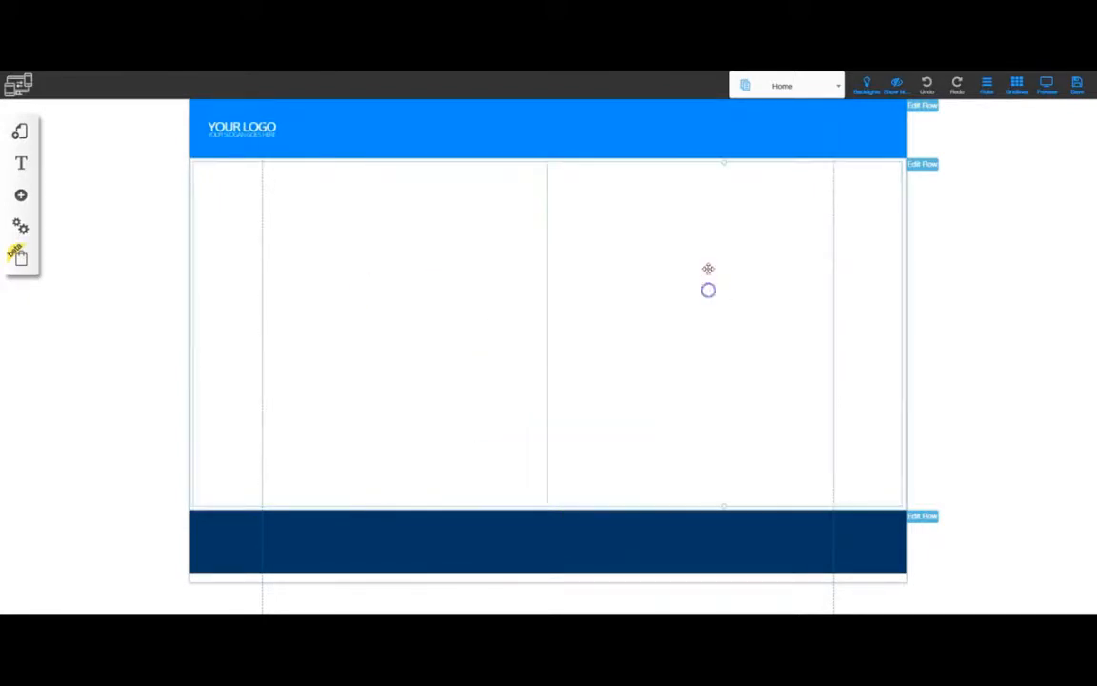
pyautogui.click(597, 267)
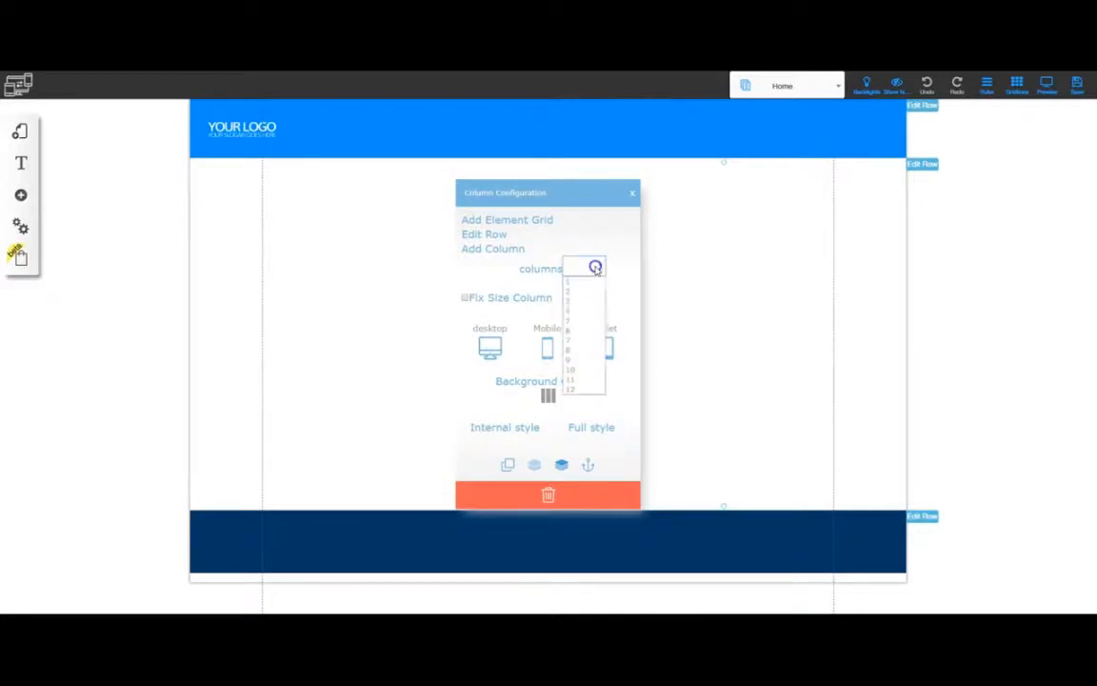
pyautogui.click(580, 332)
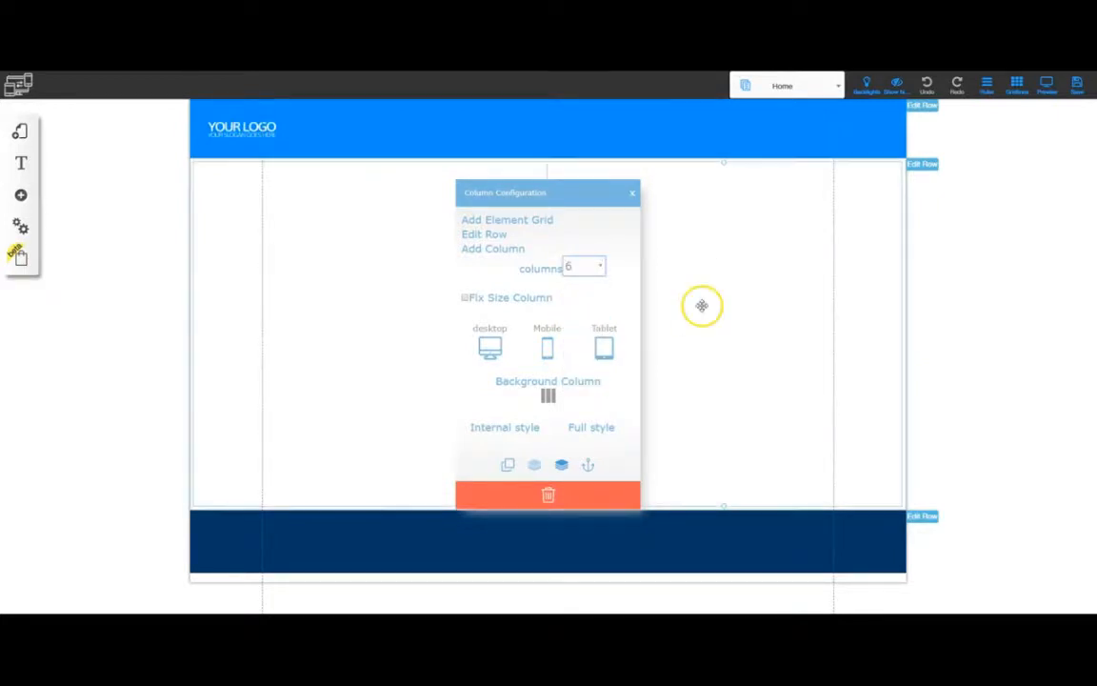
pyautogui.click(632, 194)
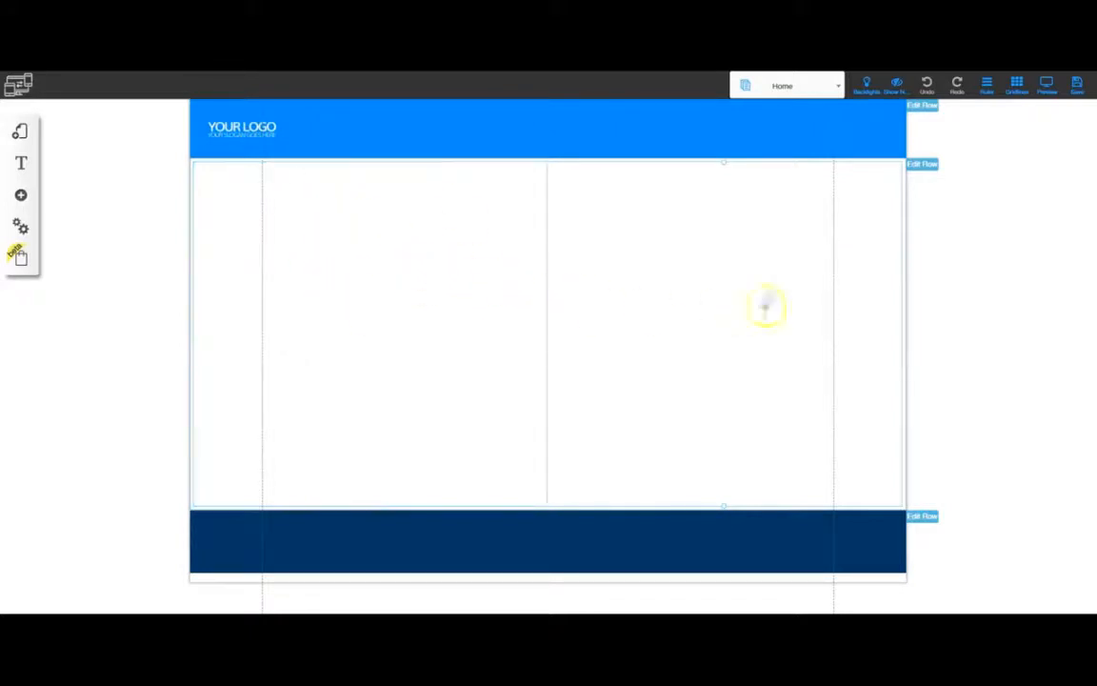
# Step: Set the column value of the middle row's second column to 7 and check the resulting layout
pyautogui.click(719, 284)
pyautogui.click(600, 266)
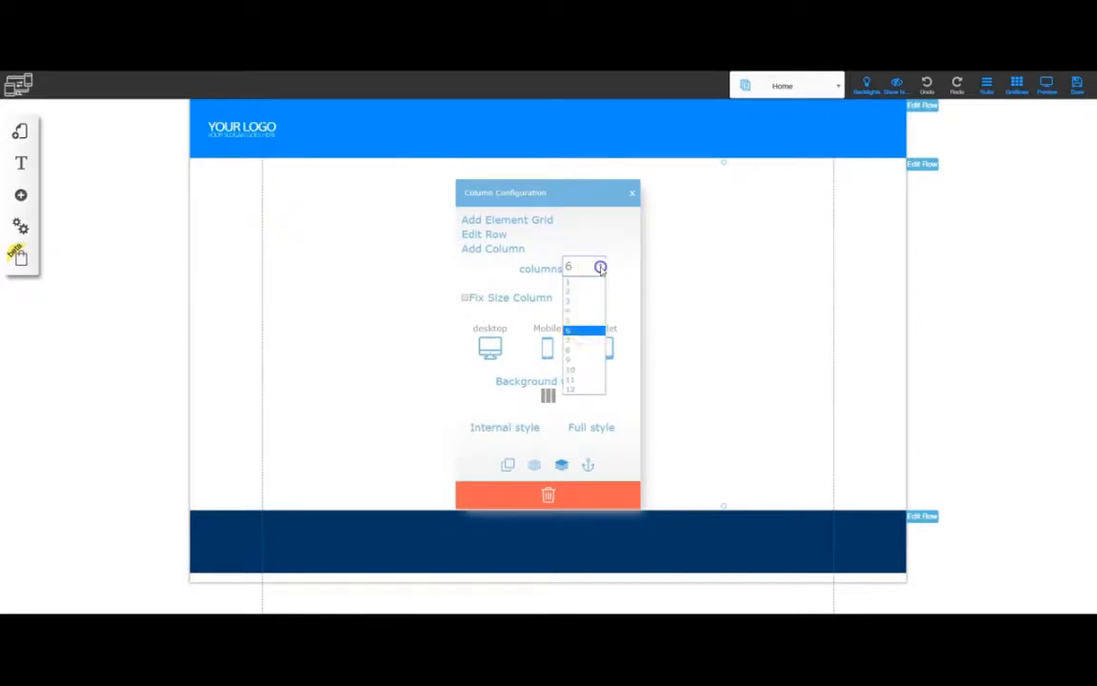
pyautogui.click(588, 340)
pyautogui.click(632, 194)
pyautogui.scroll(-2, 663, 399)
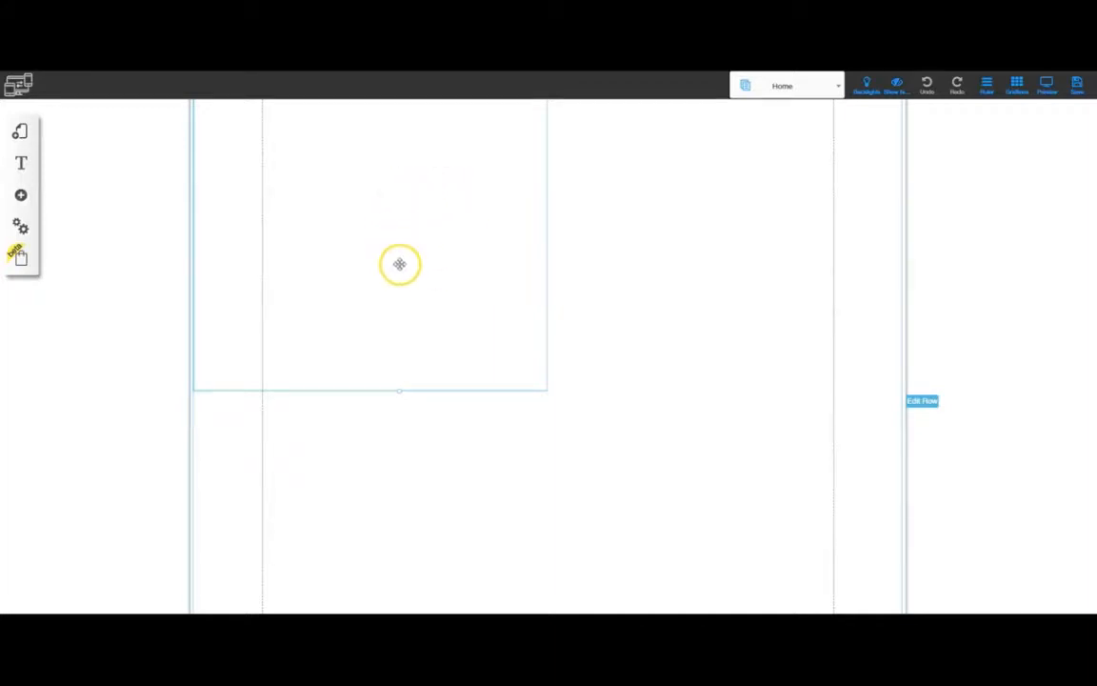
# Step: Delete the middle row's column set to 7 and duplicate the remaining column set to 6
pyautogui.scroll(-2, 436, 488)
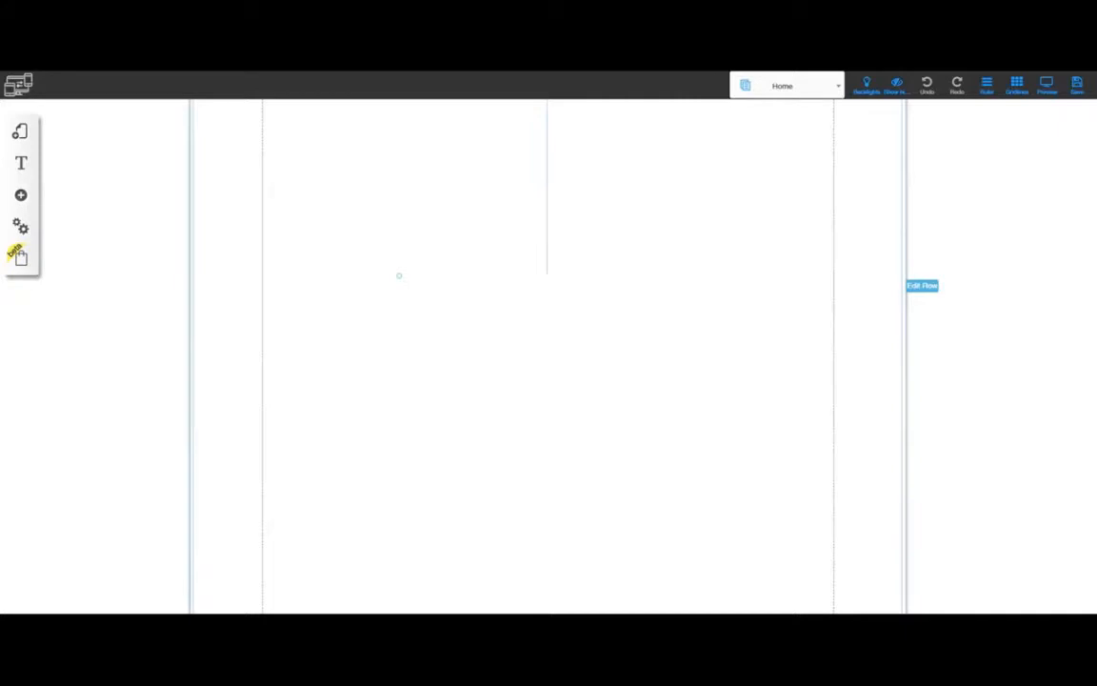
pyautogui.click(467, 422)
pyautogui.click(917, 401)
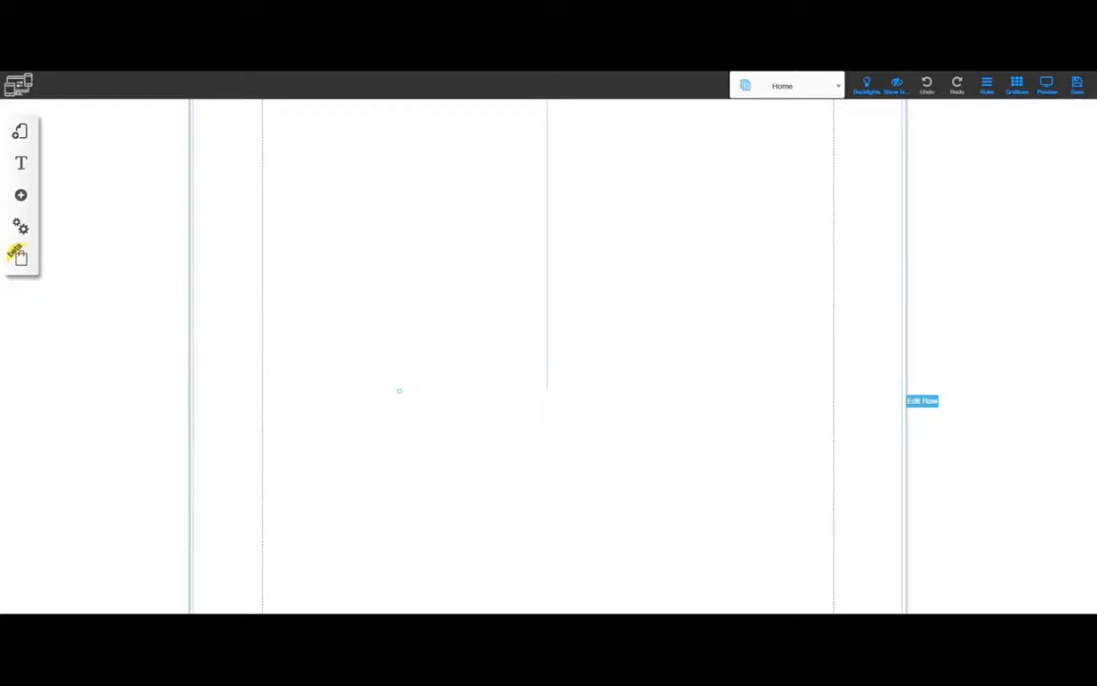
pyautogui.click(461, 507)
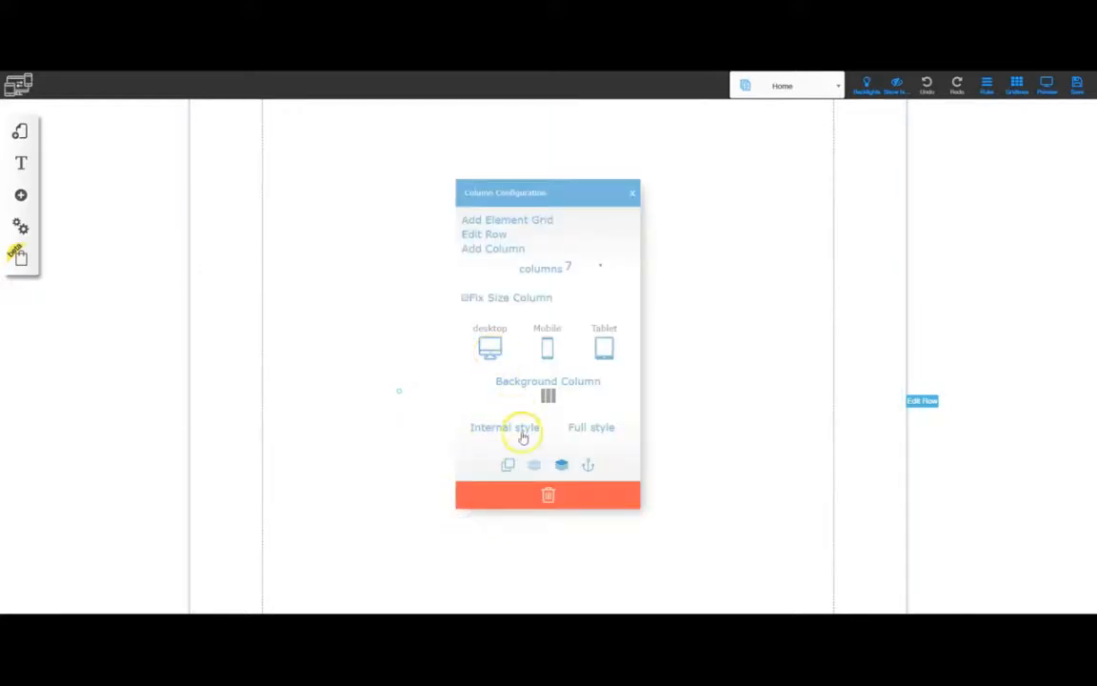
pyautogui.click(548, 496)
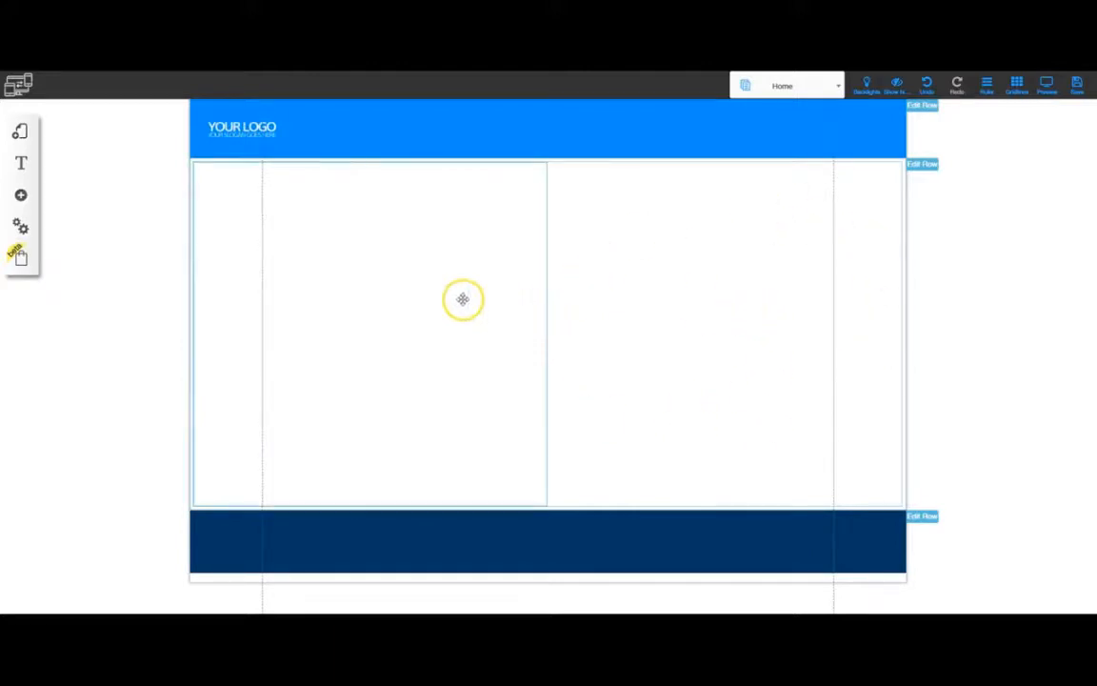
pyautogui.click(393, 294)
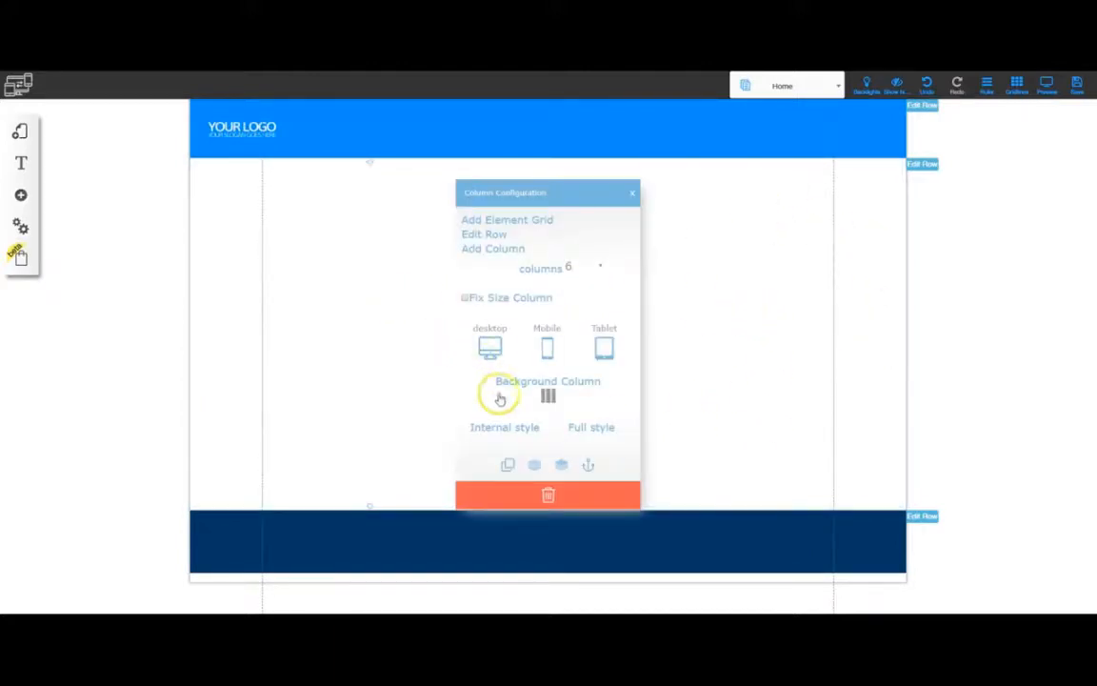
pyautogui.click(509, 465)
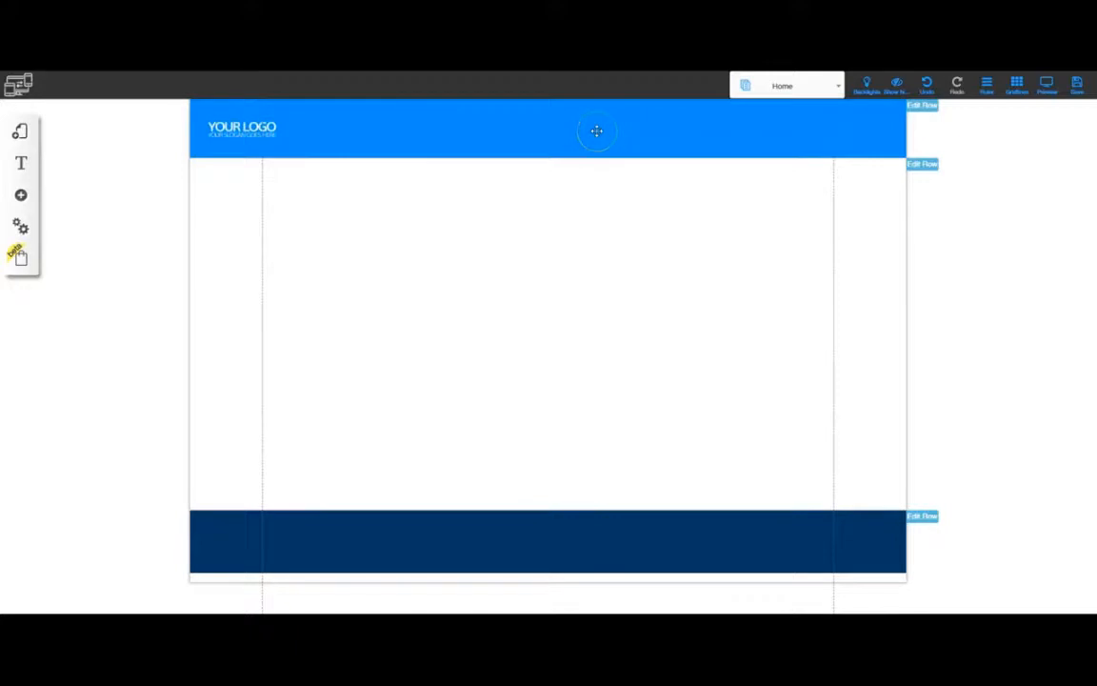
# Step: Delete the placeholder logo from the header row and place a basic Image element in the middle row
pyautogui.click(244, 128)
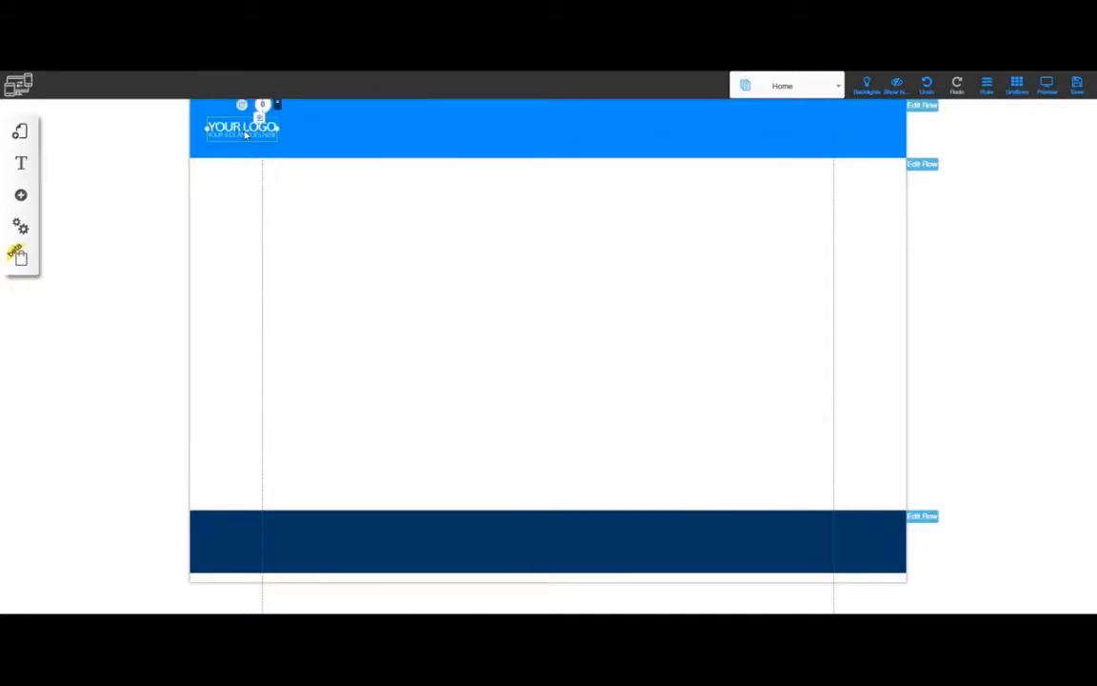
pyautogui.press('Delete')
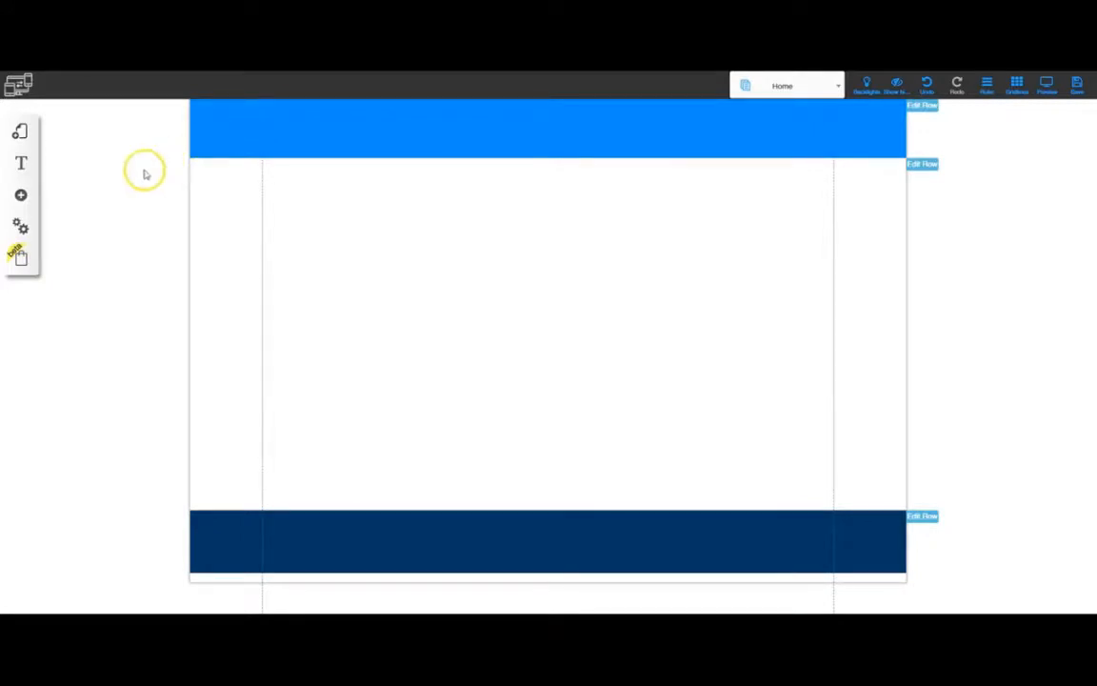
pyautogui.click(21, 194)
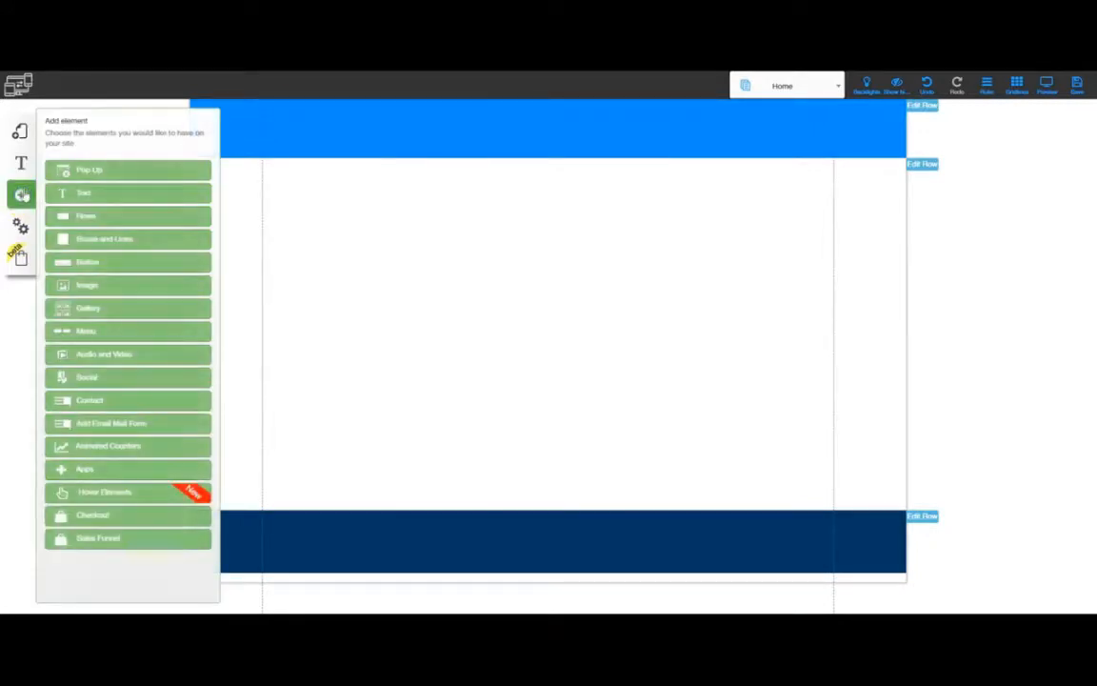
pyautogui.click(83, 285)
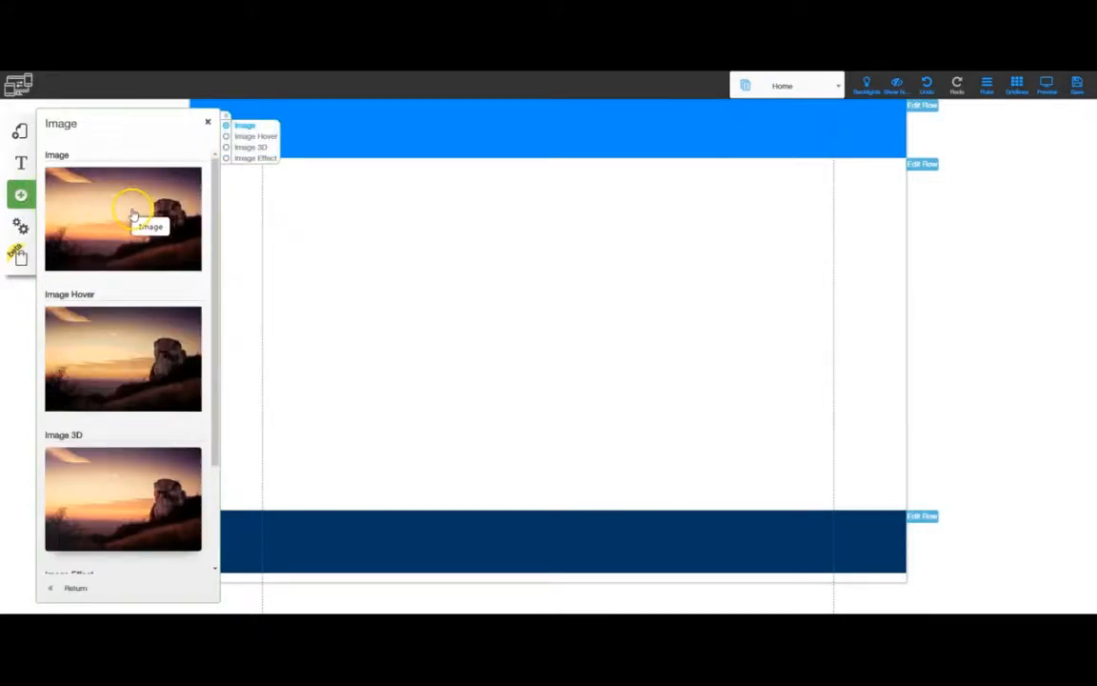
pyautogui.click(134, 213)
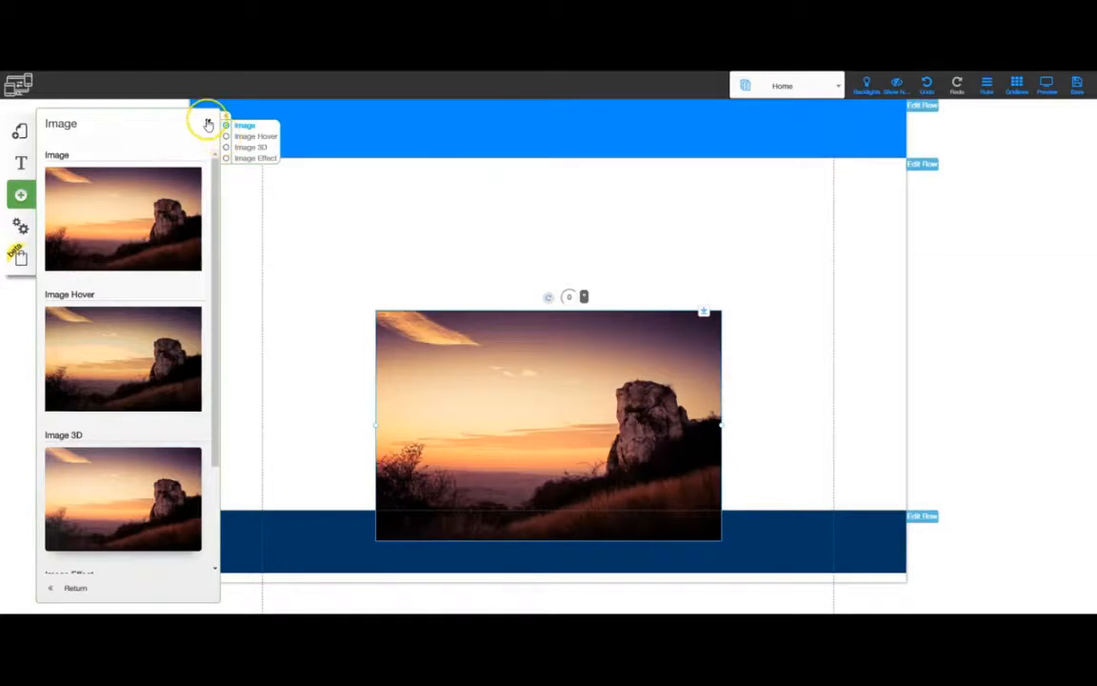
pyautogui.click(207, 125)
pyautogui.moveTo(467, 400); pyautogui.dragTo(410, 353)
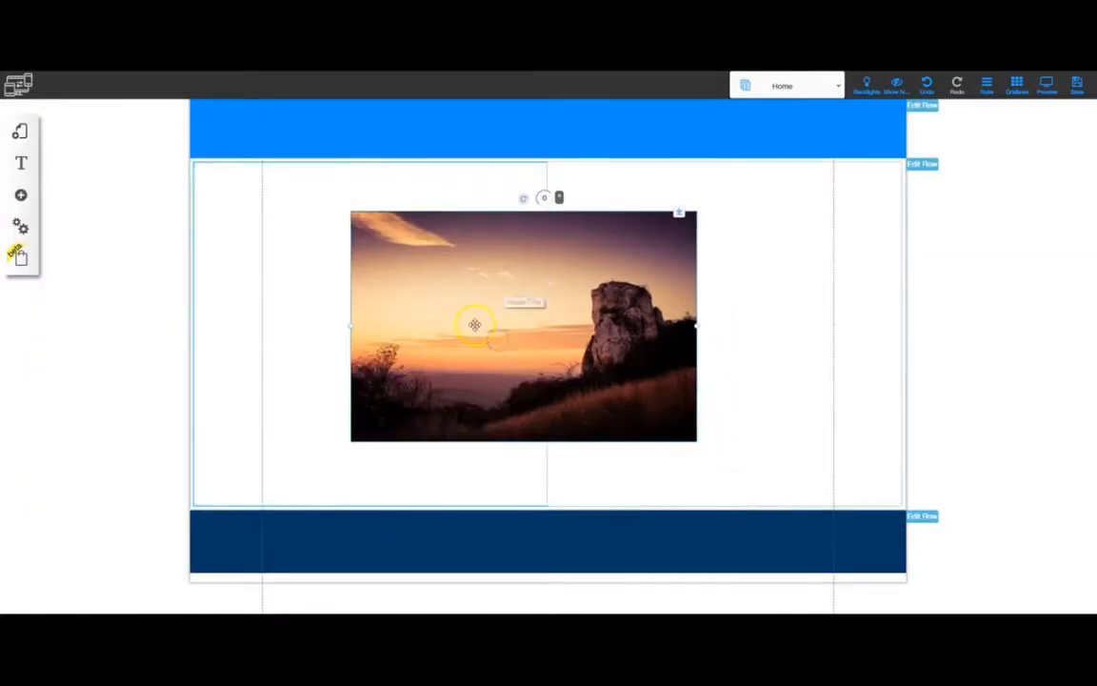
pyautogui.moveTo(474, 324); pyautogui.dragTo(476, 322)
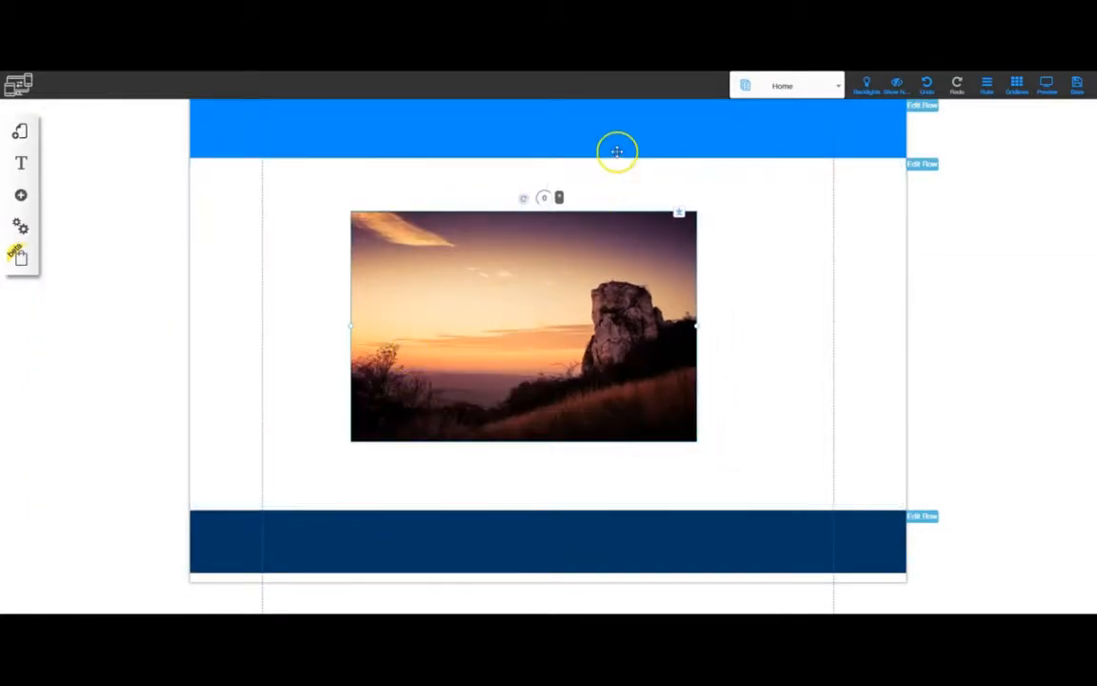
# Step: Replace the sample image with the white Fruit Shop logo from the Quick Start folder and move it into the middle row's right column
pyautogui.click(539, 314)
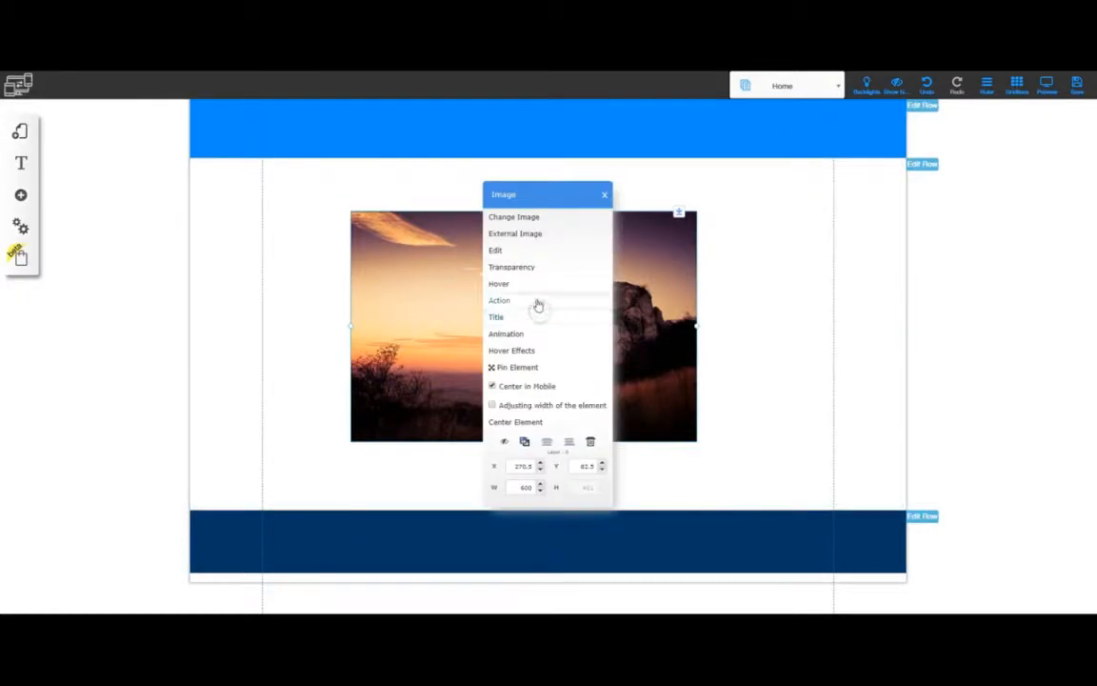
pyautogui.click(525, 219)
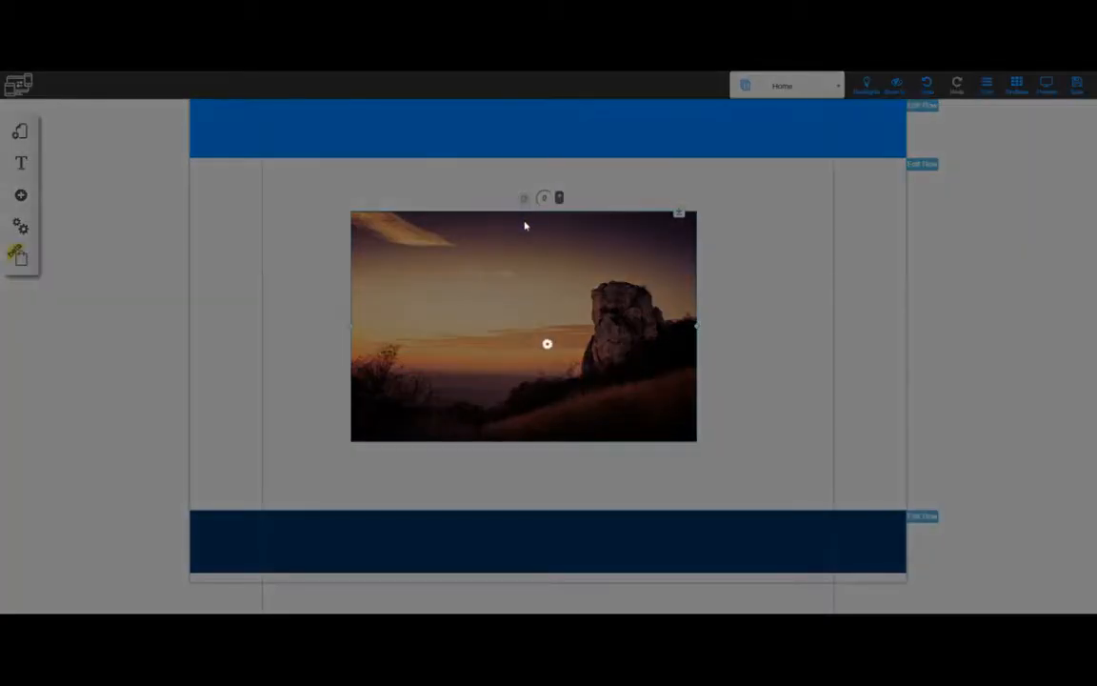
pyautogui.scroll(-3, 294, 386)
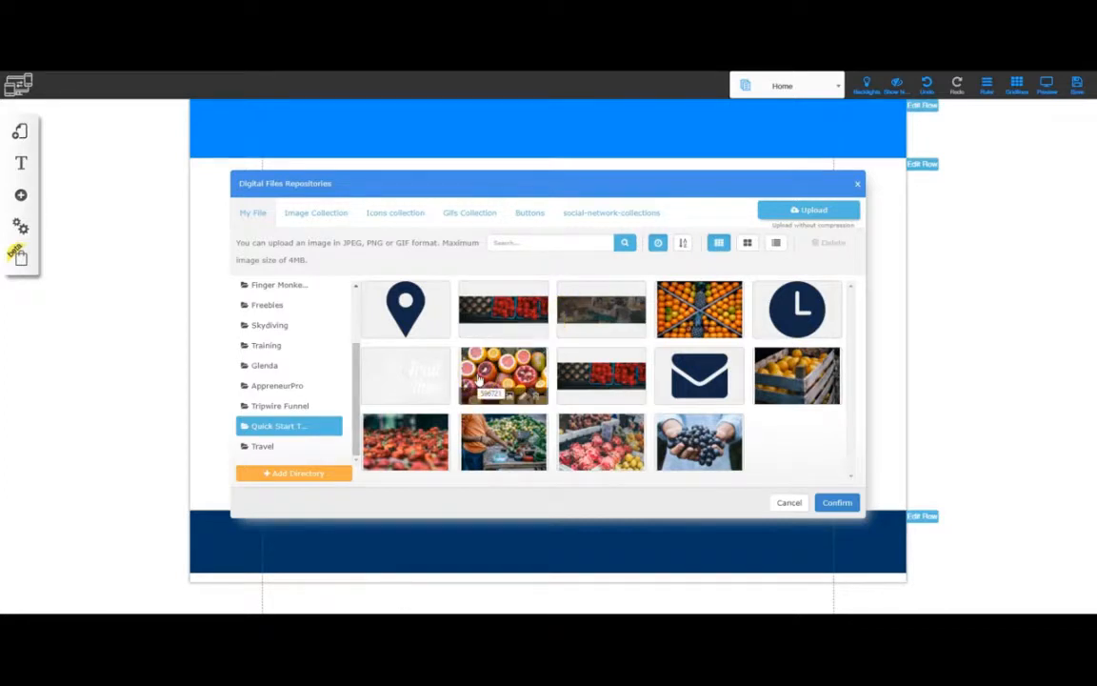
pyautogui.click(413, 365)
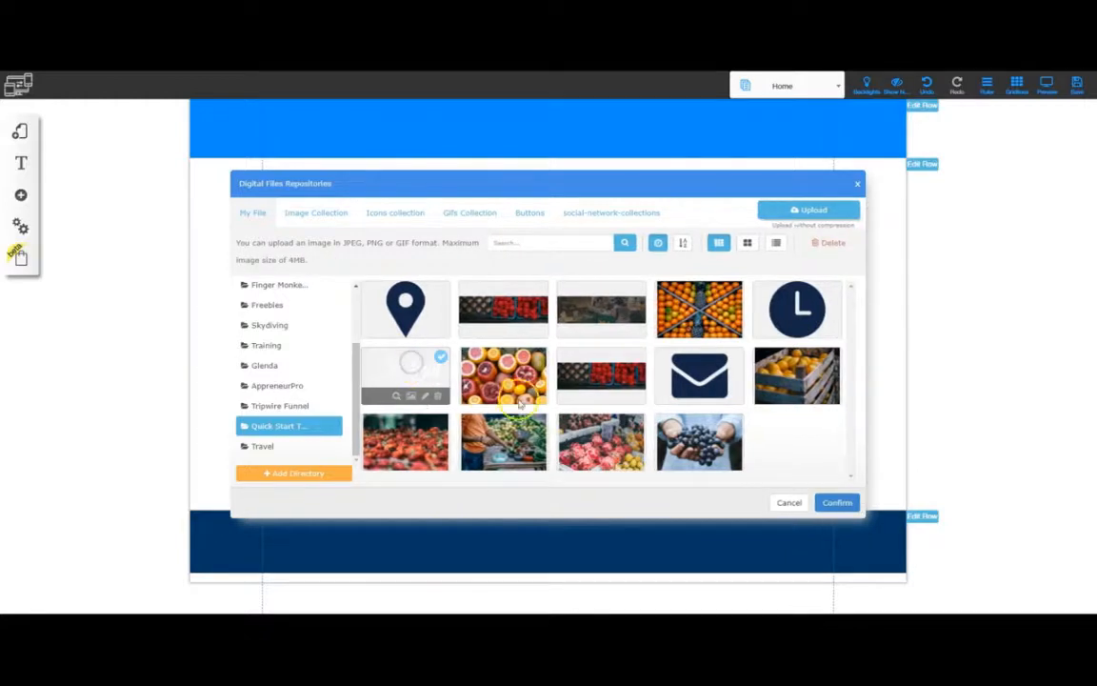
pyautogui.click(837, 504)
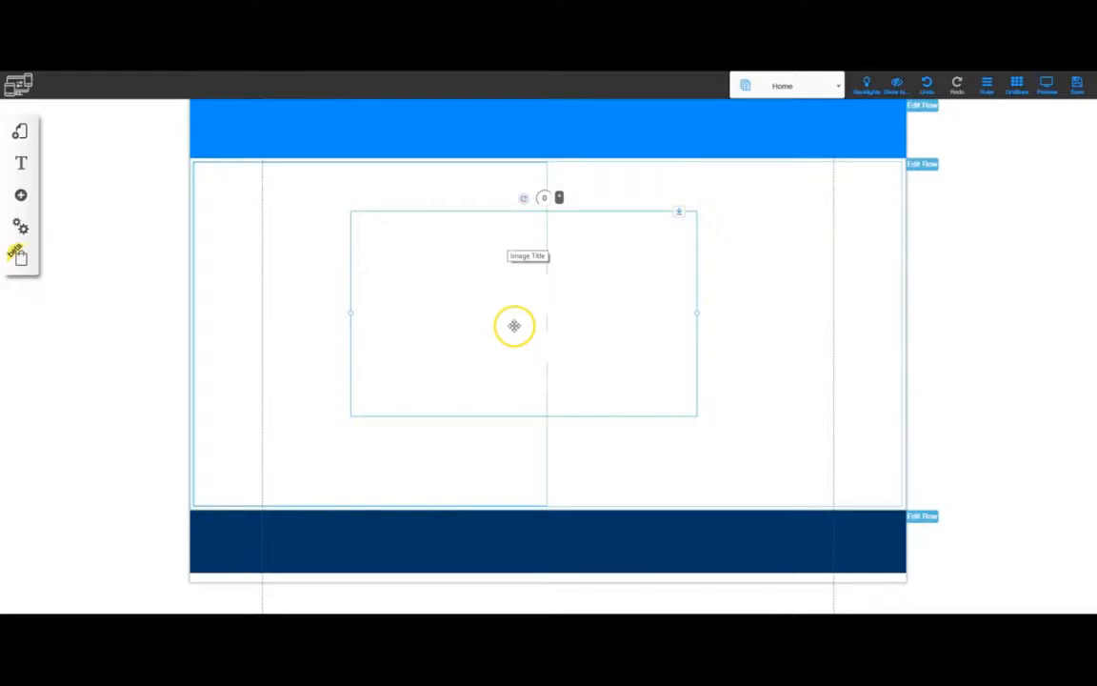
pyautogui.moveTo(514, 326); pyautogui.dragTo(363, 326)
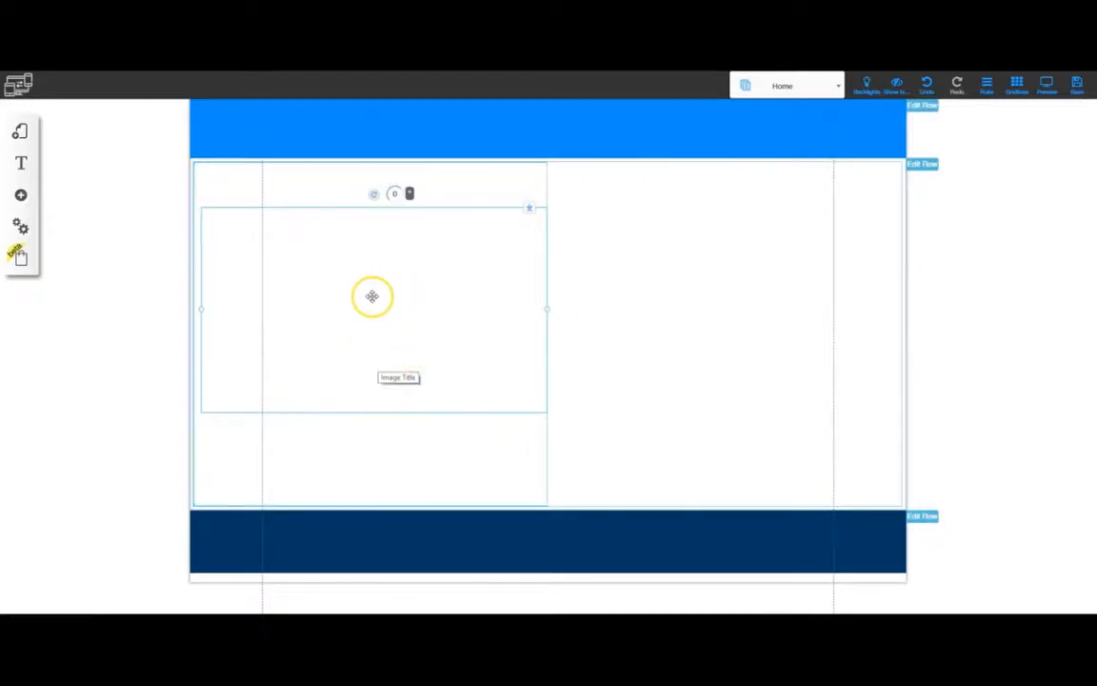
pyautogui.moveTo(372, 296); pyautogui.dragTo(720, 304)
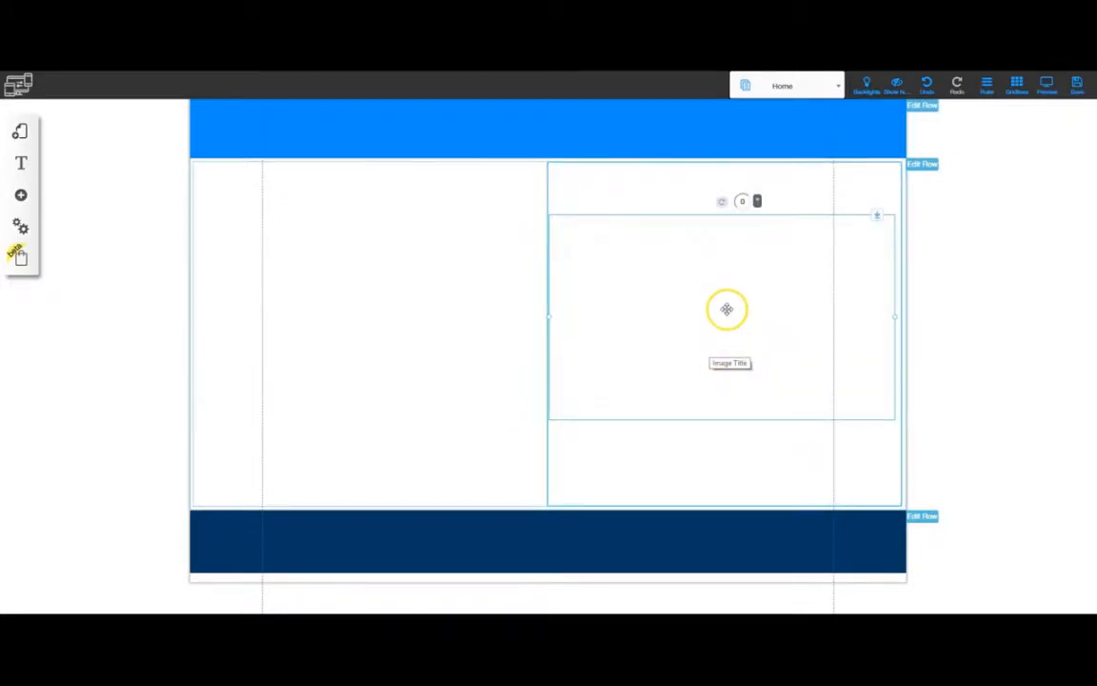
# Step: Make the blue header row a little more than twice as tall
pyautogui.click(547, 134)
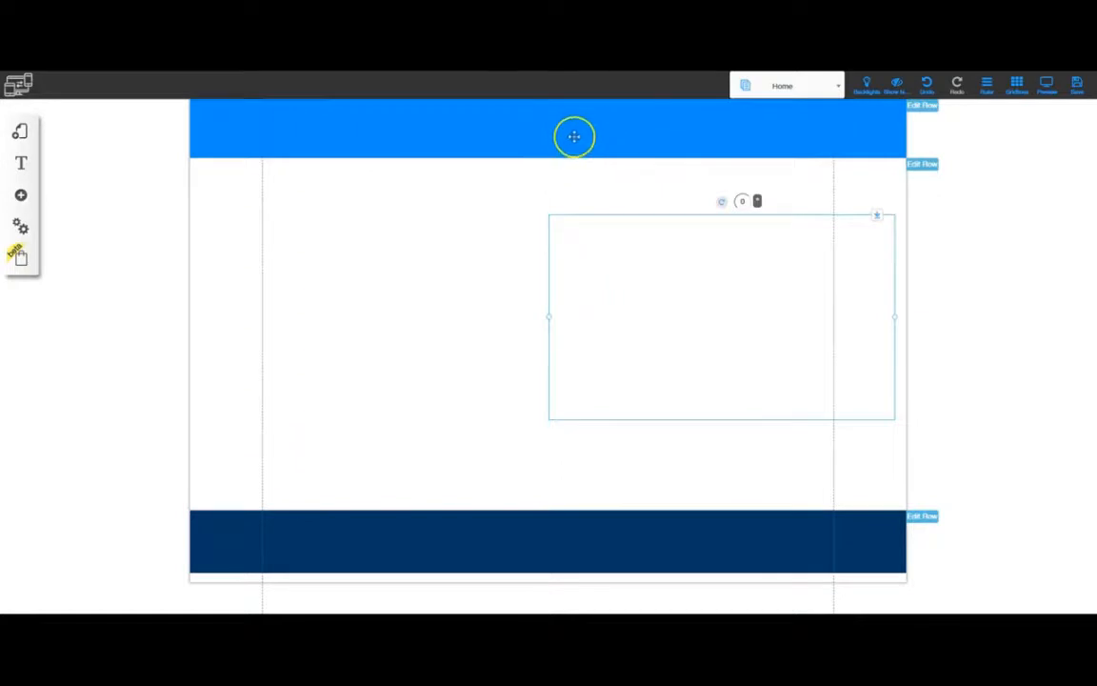
pyautogui.click(489, 125)
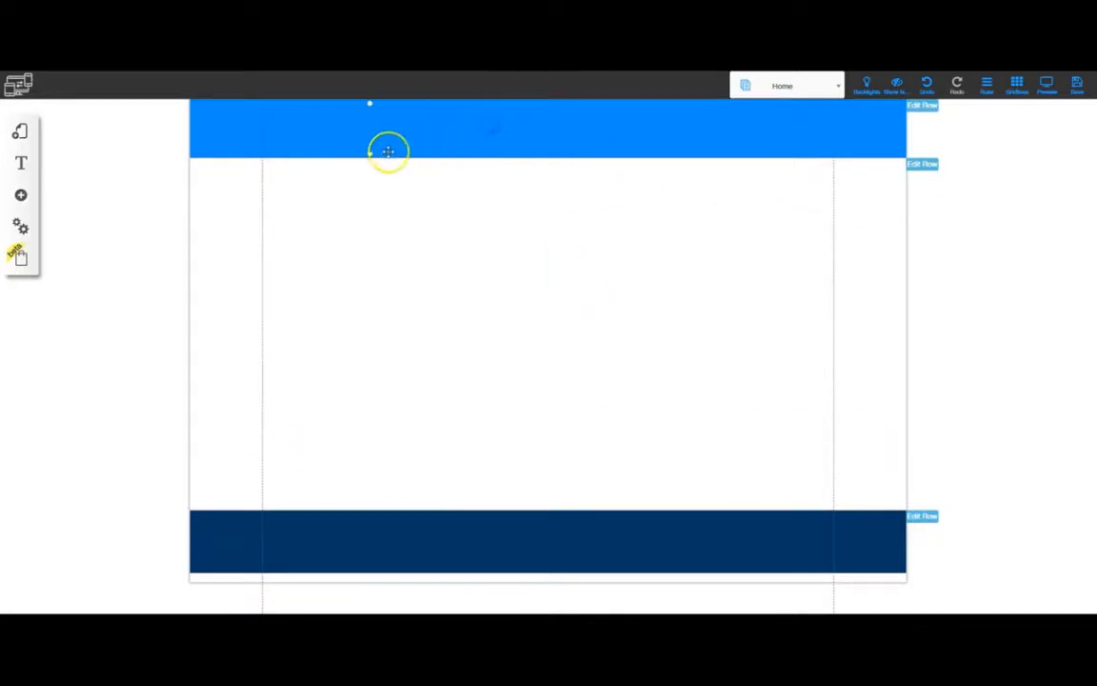
pyautogui.moveTo(368, 154); pyautogui.dragTo(370, 237)
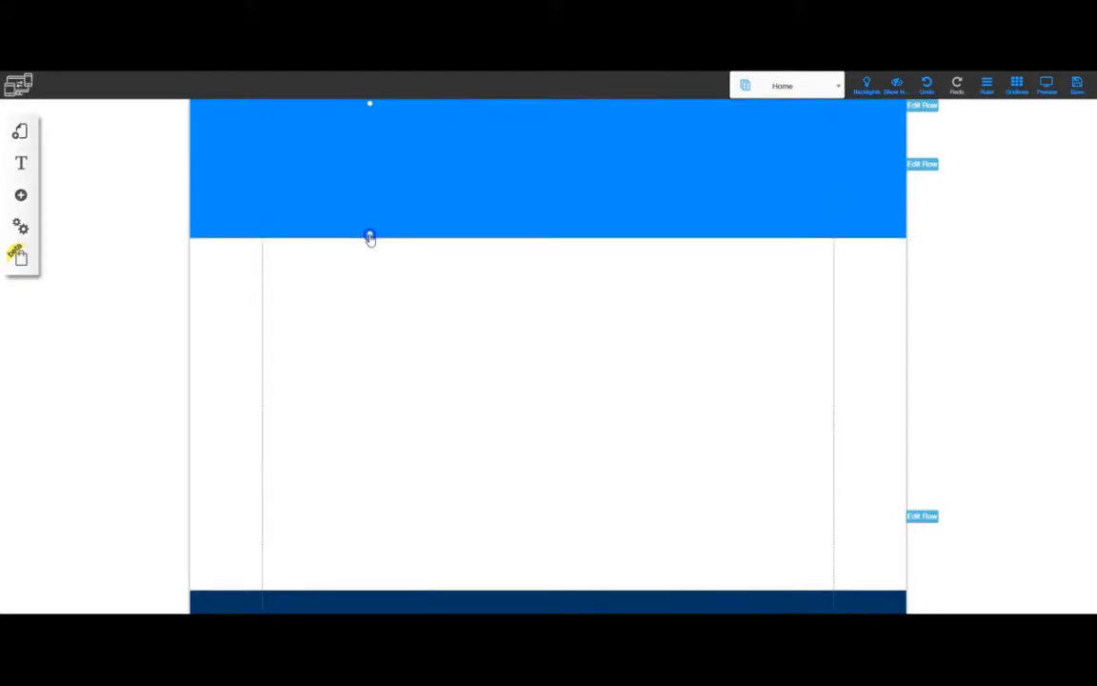
# Step: Shrink the Fruit Shop logo to about half its width and move it to the left end of the header row
pyautogui.click(720, 384)
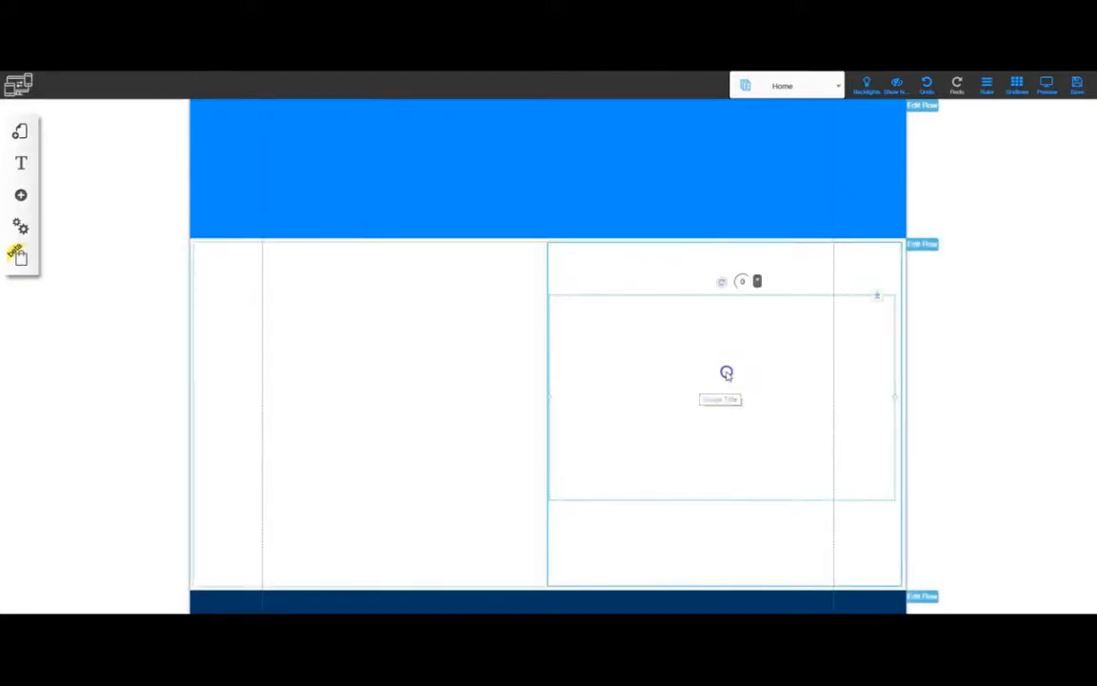
pyautogui.moveTo(726, 372); pyautogui.dragTo(470, 366)
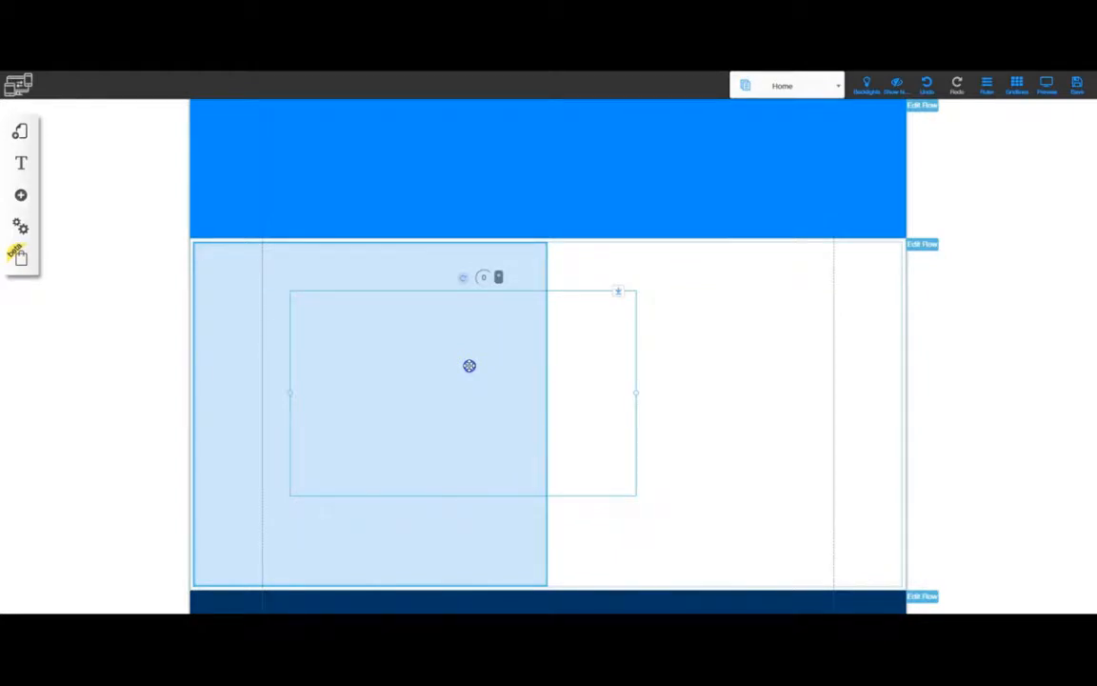
pyautogui.moveTo(470, 366); pyautogui.dragTo(469, 365)
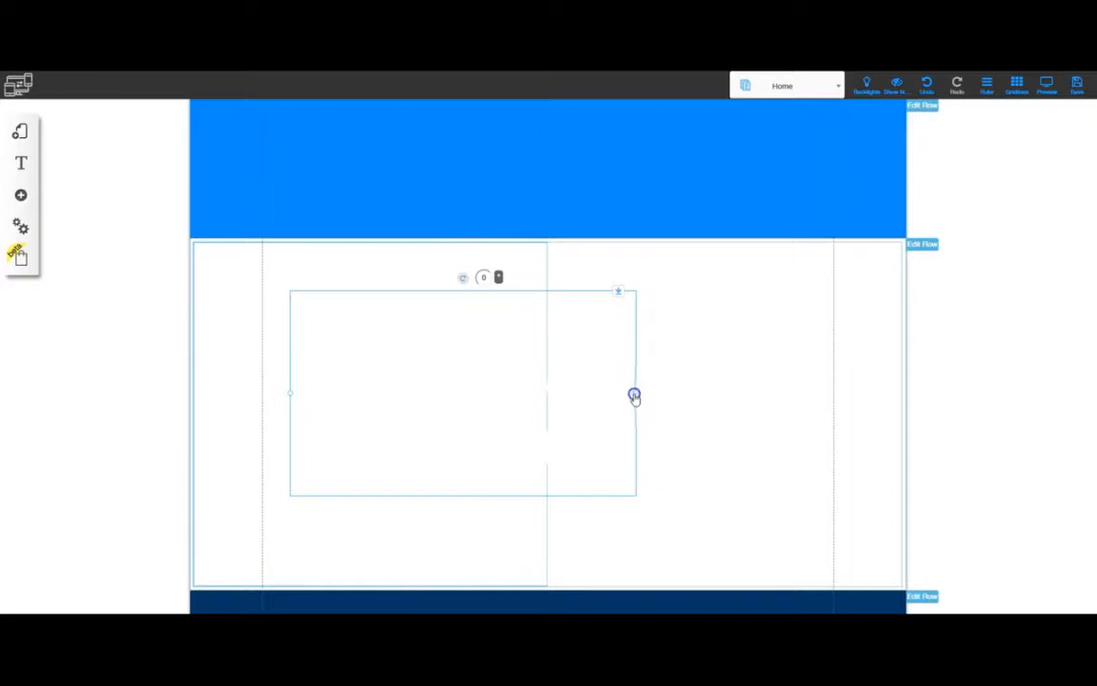
pyautogui.moveTo(634, 396); pyautogui.dragTo(455, 371)
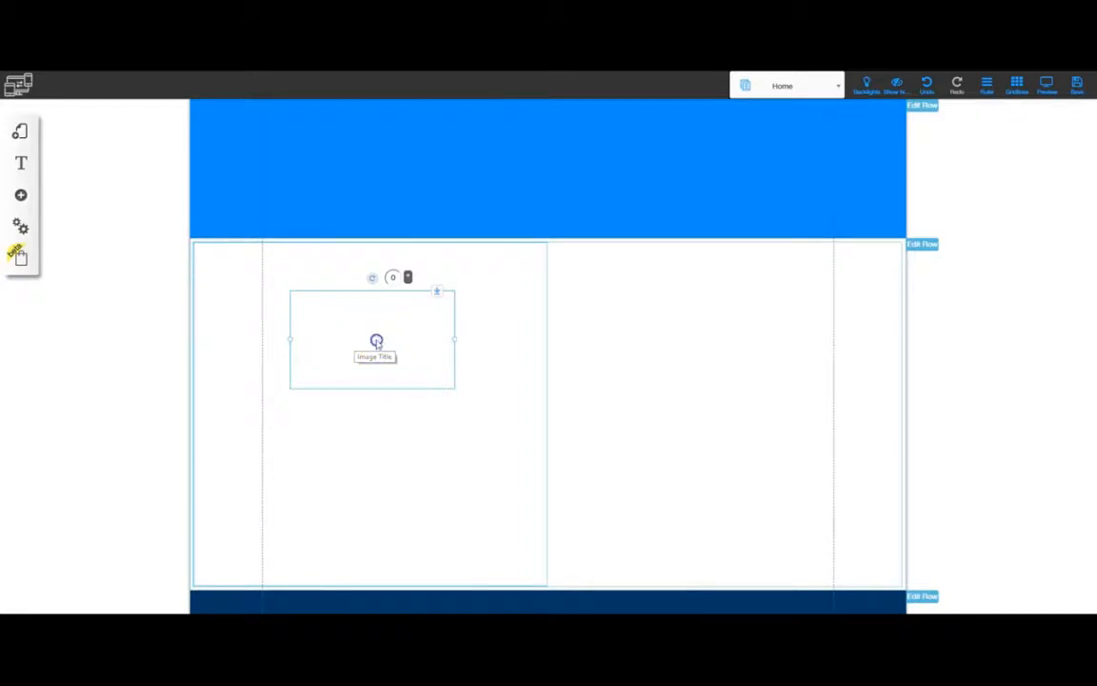
pyautogui.moveTo(376, 341); pyautogui.dragTo(280, 151)
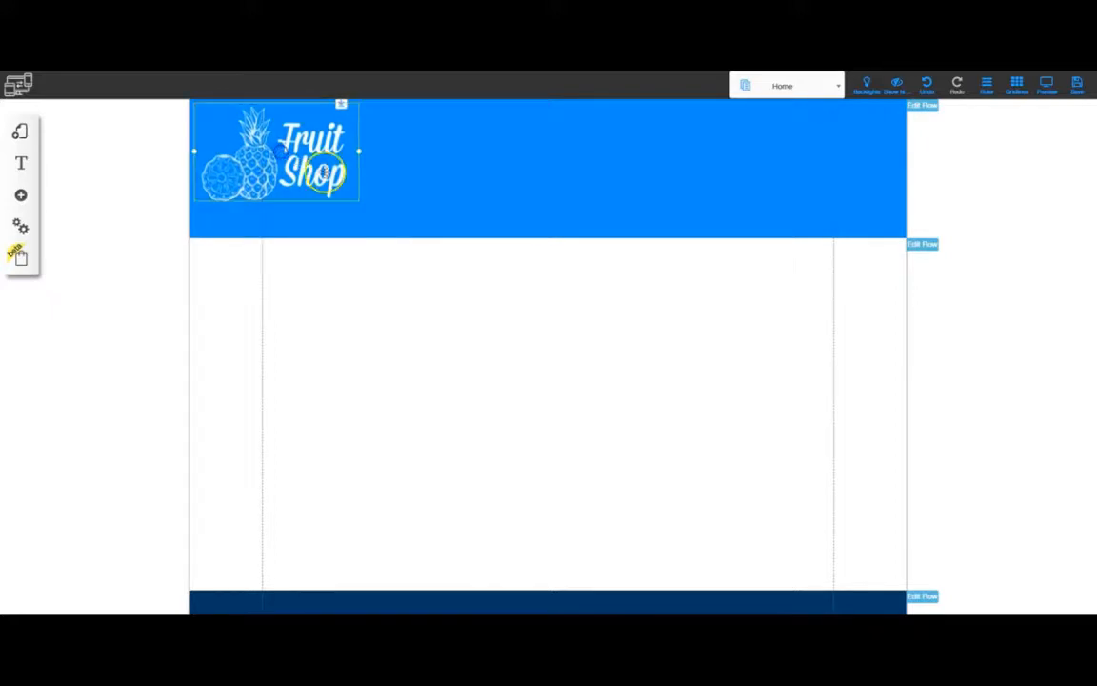
# Step: Make the header row slightly taller and nudge the logo into position in its upper left corner
pyautogui.click(488, 213)
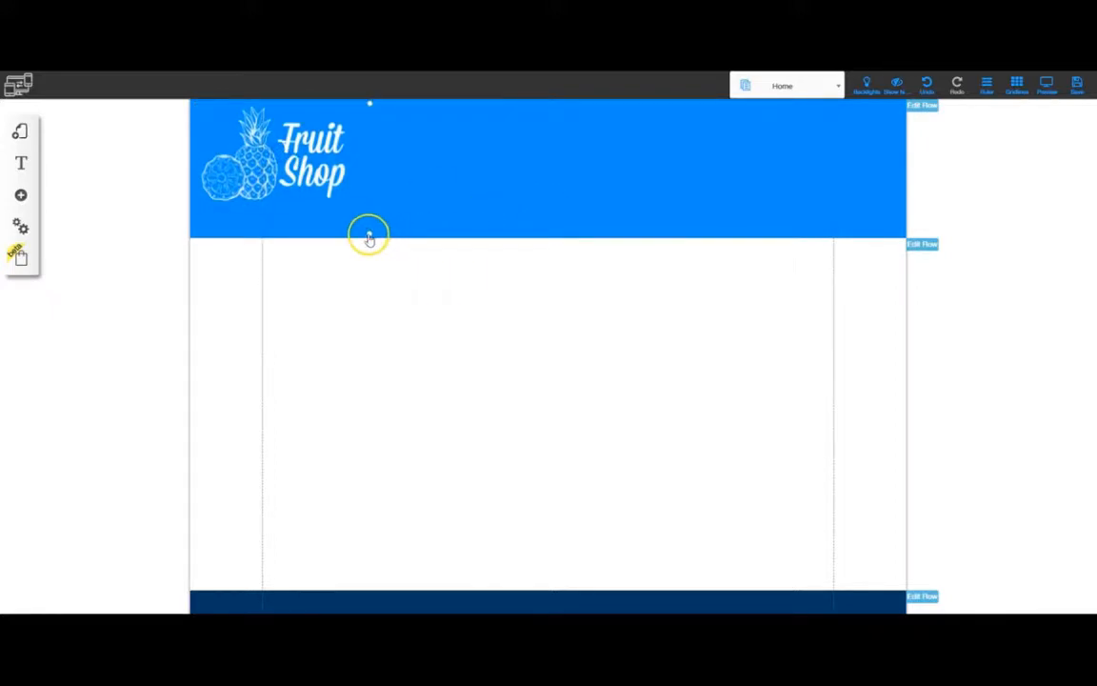
pyautogui.moveTo(369, 238); pyautogui.dragTo(369, 244)
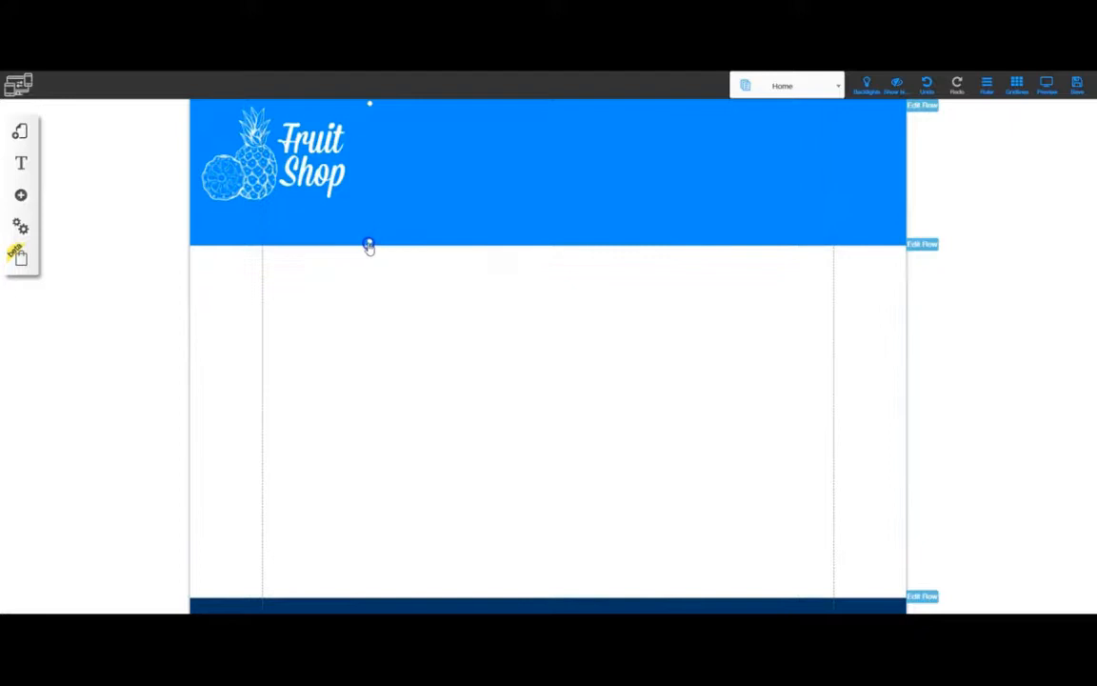
pyautogui.click(290, 164)
pyautogui.moveTo(290, 164); pyautogui.dragTo(290, 164)
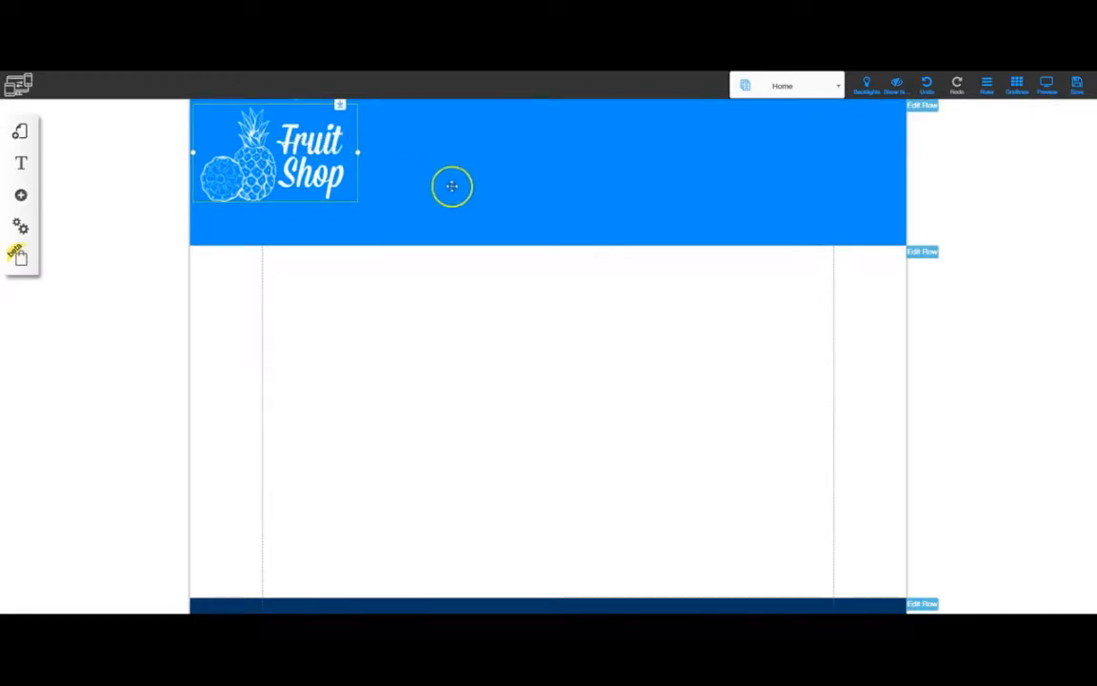
pyautogui.moveTo(286, 132); pyautogui.dragTo(317, 147)
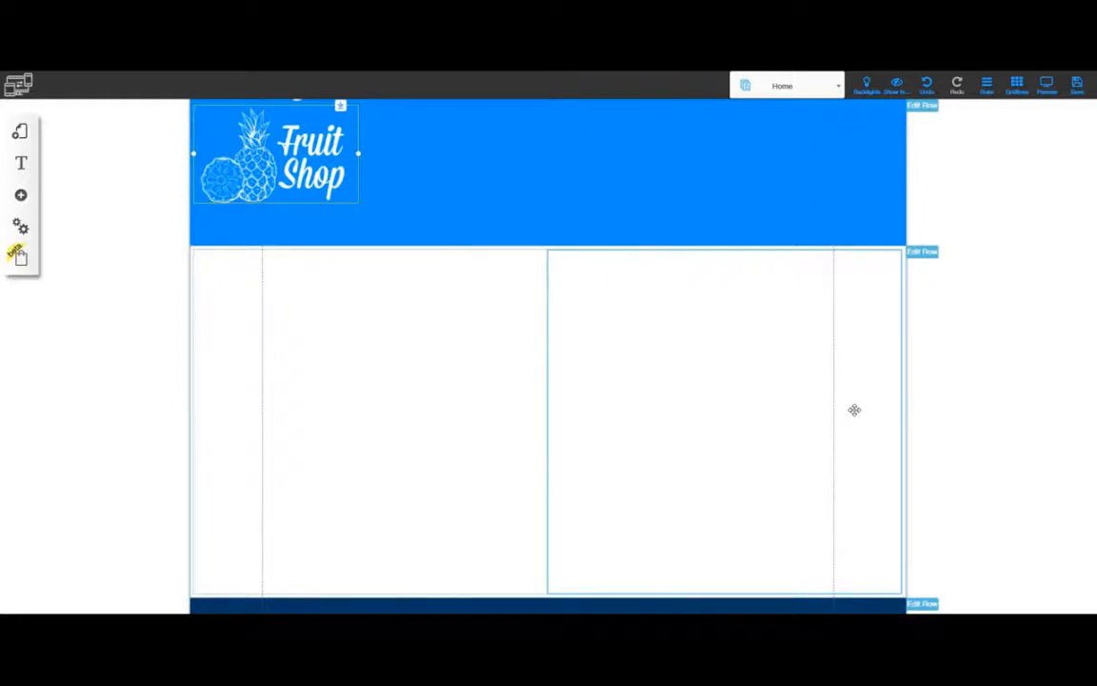
# Step: Paste a copy of the Fruit Shop logo and place it in the right half of the header row
pyautogui.hotkey('ctrl', 'v')
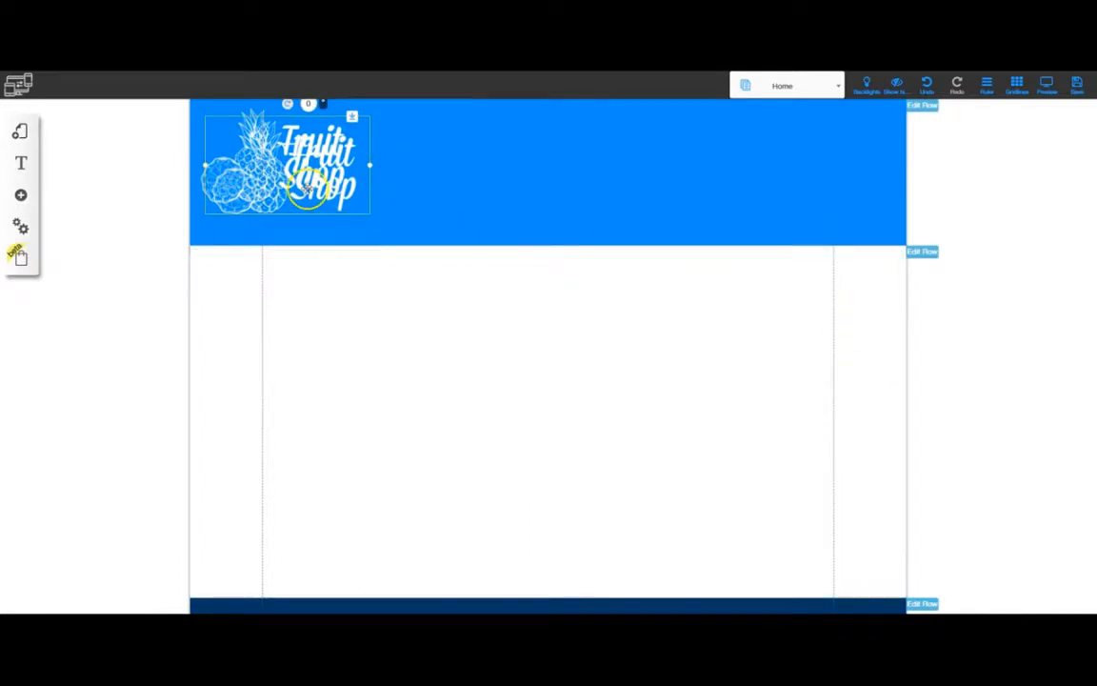
pyautogui.moveTo(319, 187); pyautogui.dragTo(681, 193)
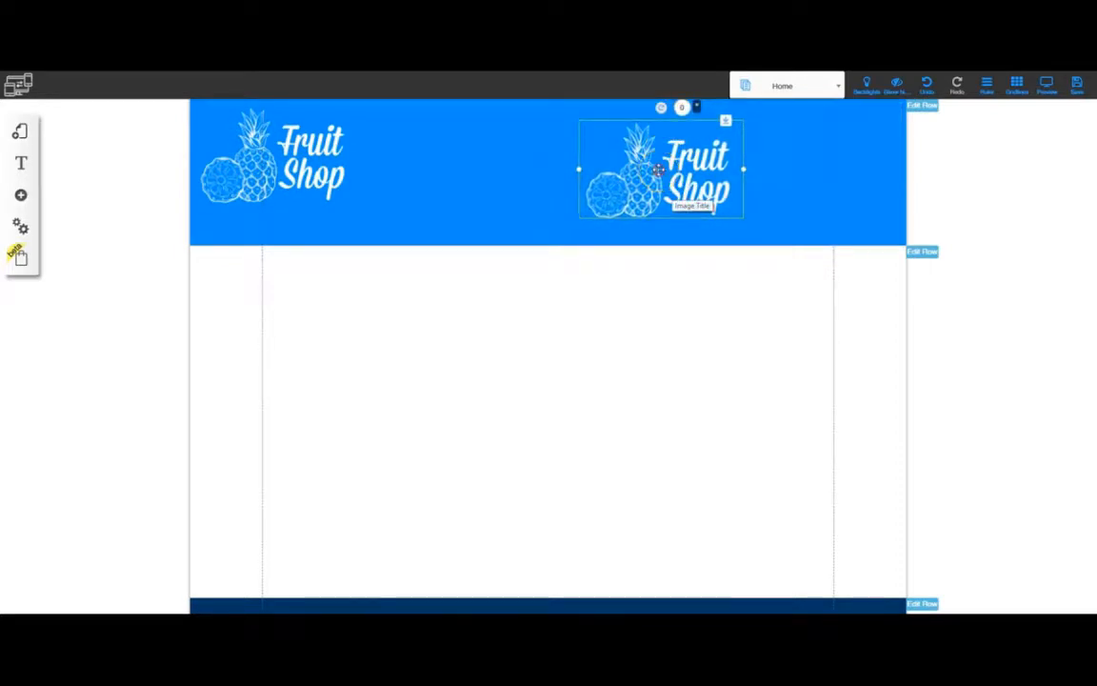
# Step: Replace the copied logo in the header with the location pin image from the Quick Start folder of the file repository
pyautogui.click(592, 157)
pyautogui.click(514, 220)
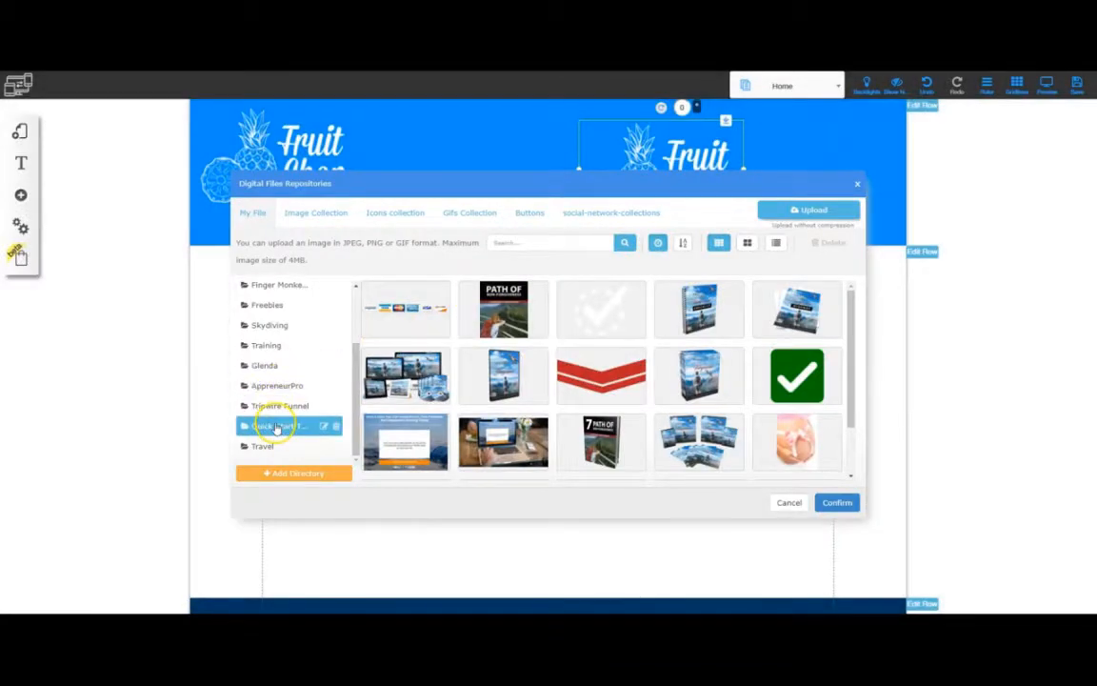
pyautogui.click(277, 425)
pyautogui.click(405, 307)
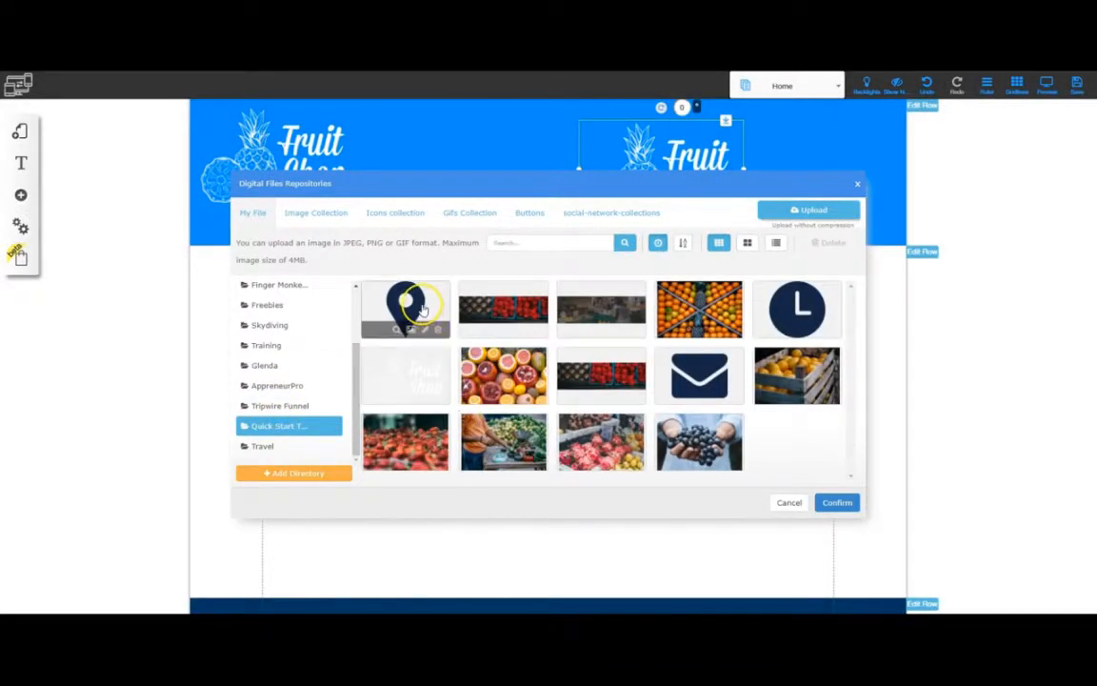
pyautogui.click(837, 502)
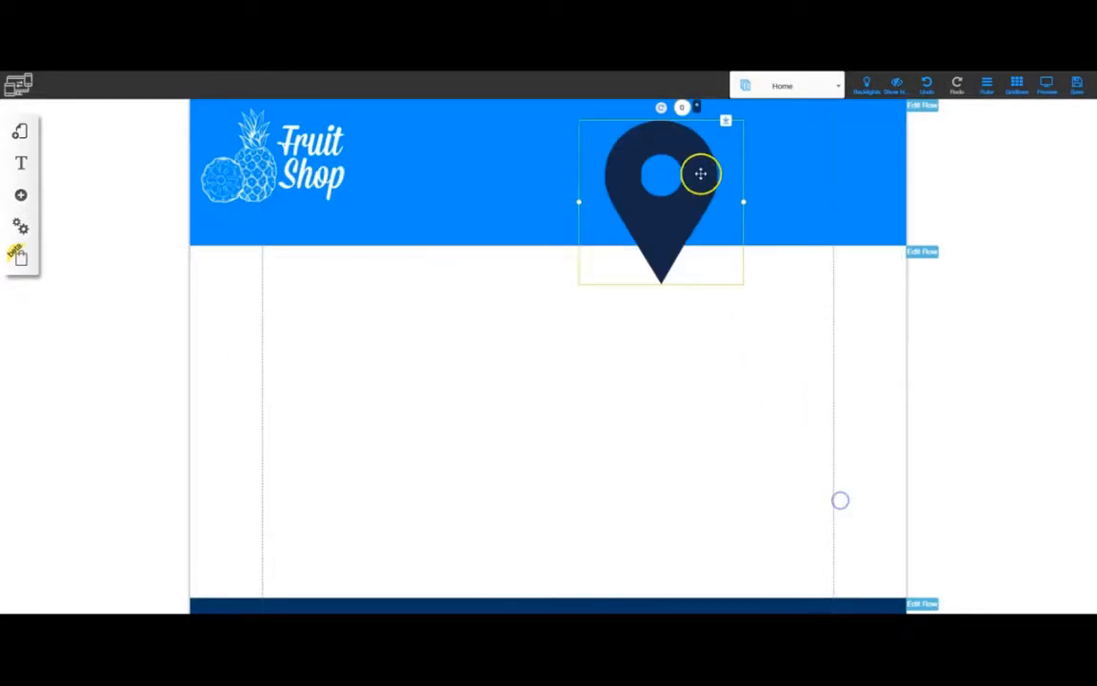
# Step: Shrink the location pin to a small icon and paste two copies of it lower in the header's right half
pyautogui.moveTo(711, 197); pyautogui.dragTo(602, 143)
pyautogui.click(629, 275)
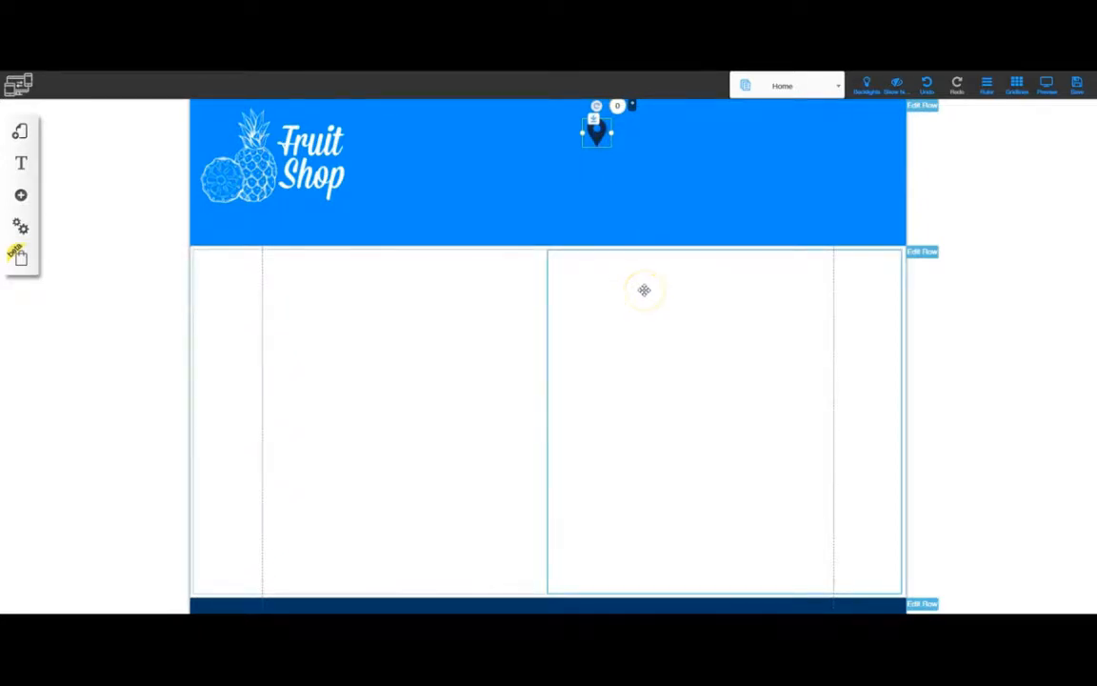
pyautogui.hotkey('ctrl', 'v')
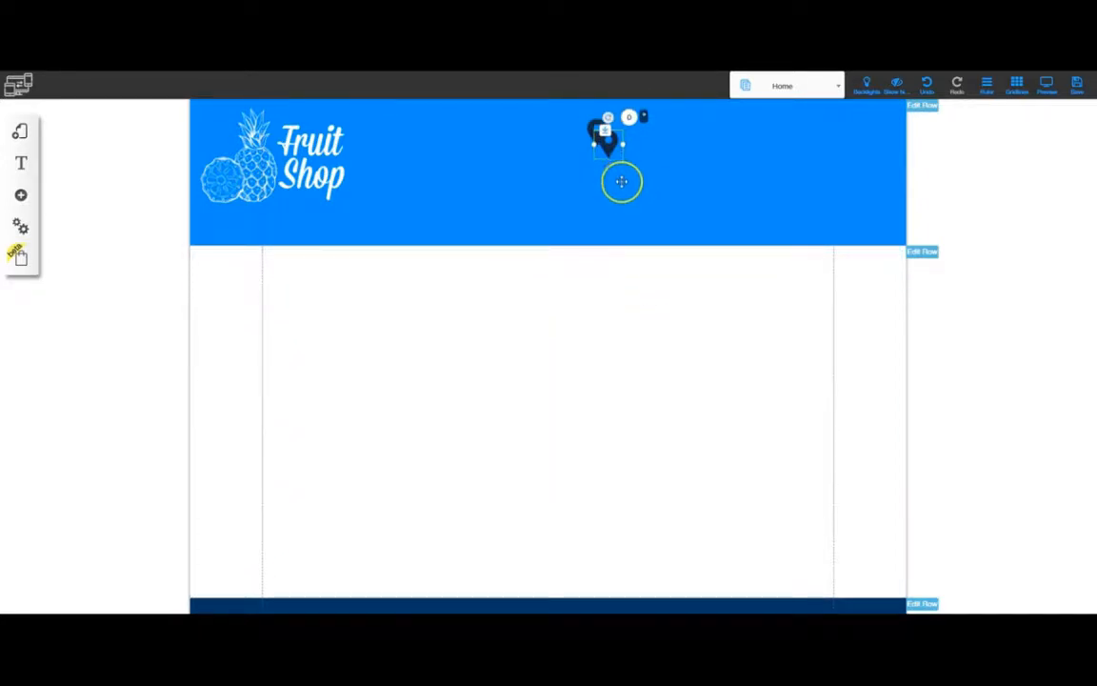
pyautogui.moveTo(617, 151); pyautogui.dragTo(687, 183)
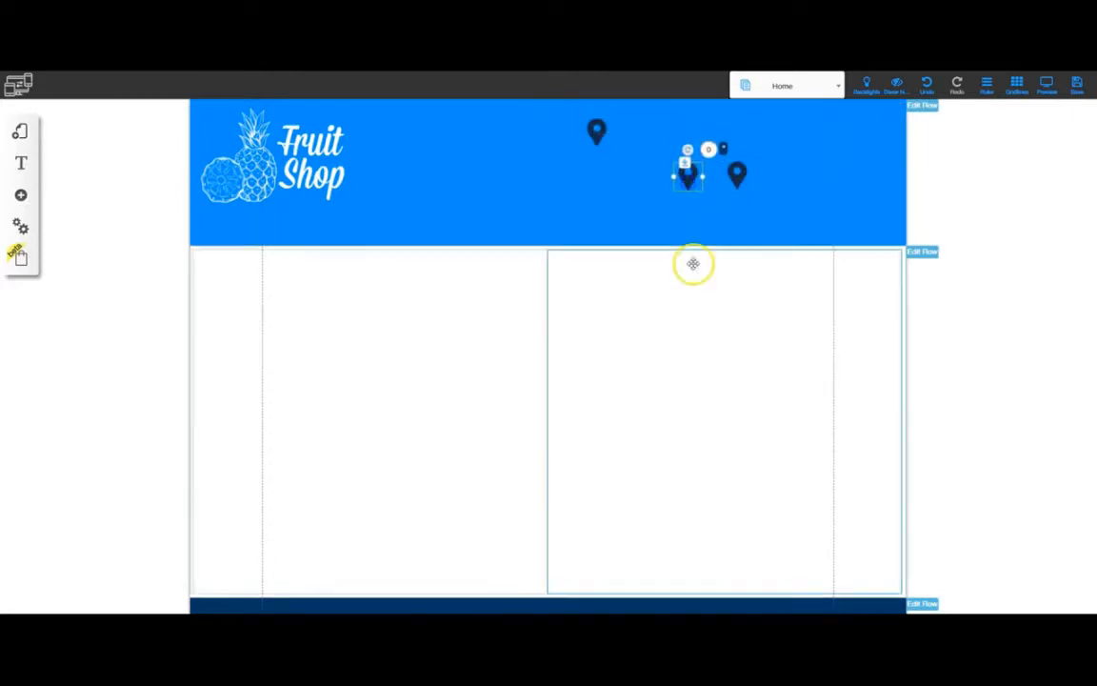
# Step: Replace the middle pin copy with the clock image from the Quick Start folder and move it beside the original pin
pyautogui.rightClick(687, 178)
pyautogui.click(522, 215)
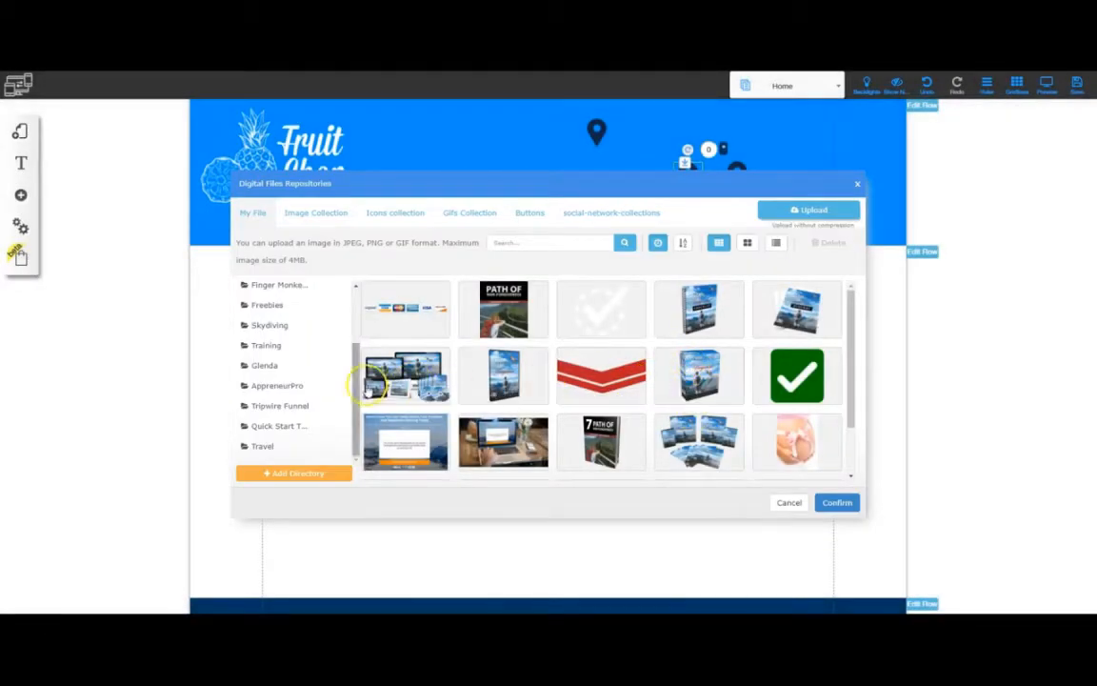
pyautogui.click(285, 426)
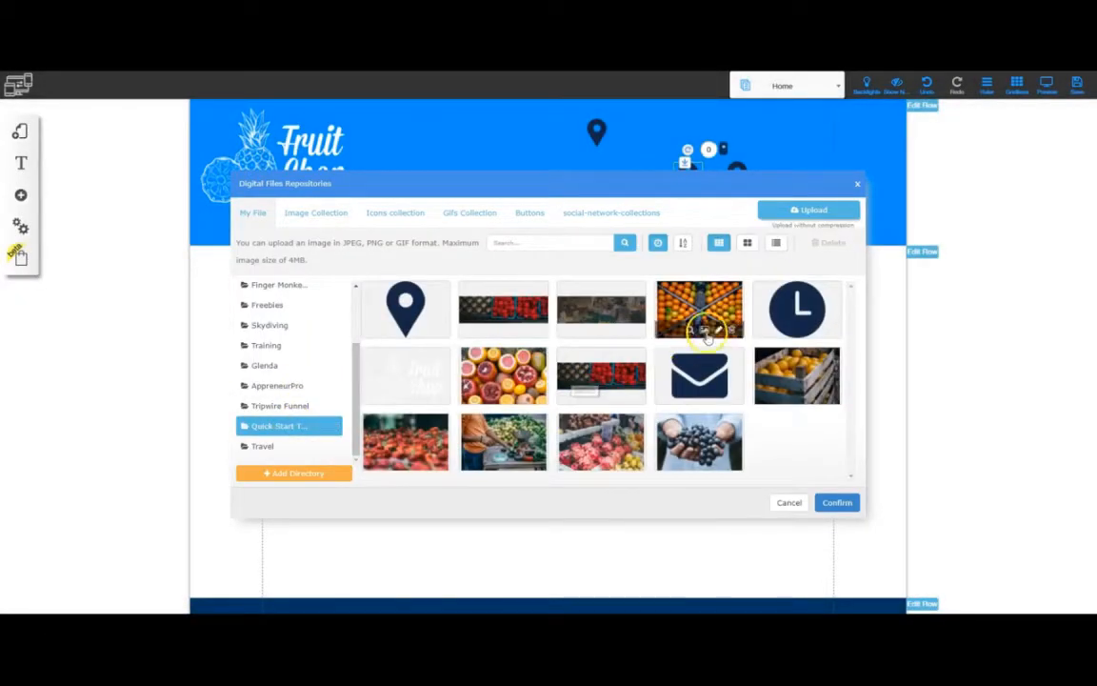
pyautogui.click(793, 314)
pyautogui.click(826, 502)
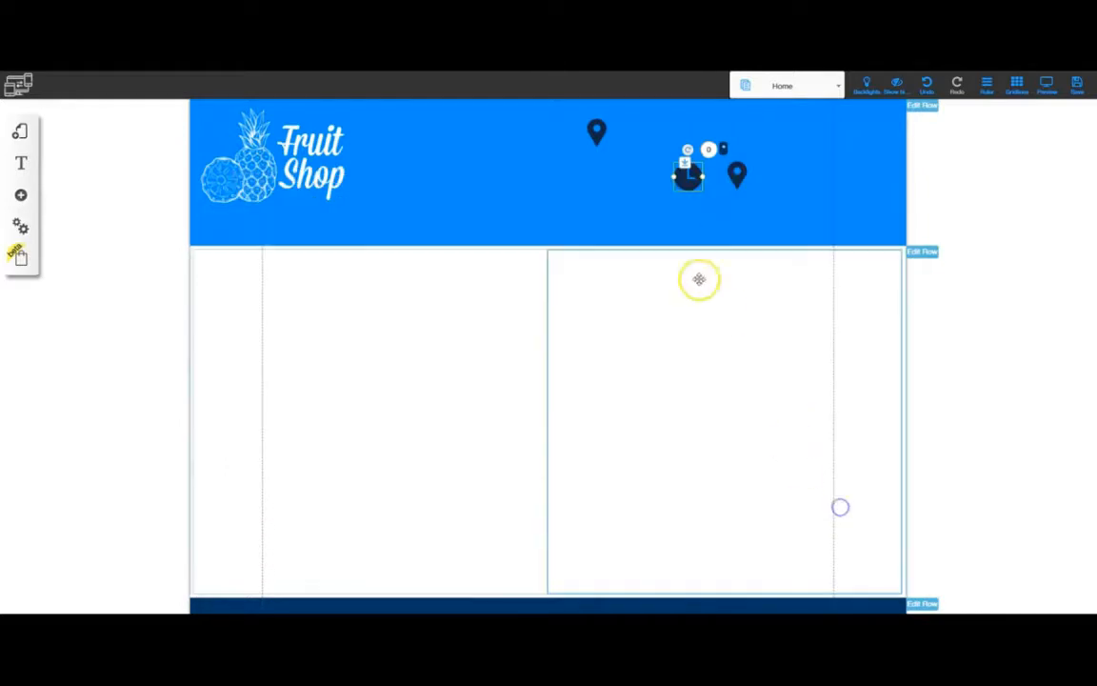
pyautogui.moveTo(692, 181); pyautogui.dragTo(660, 137)
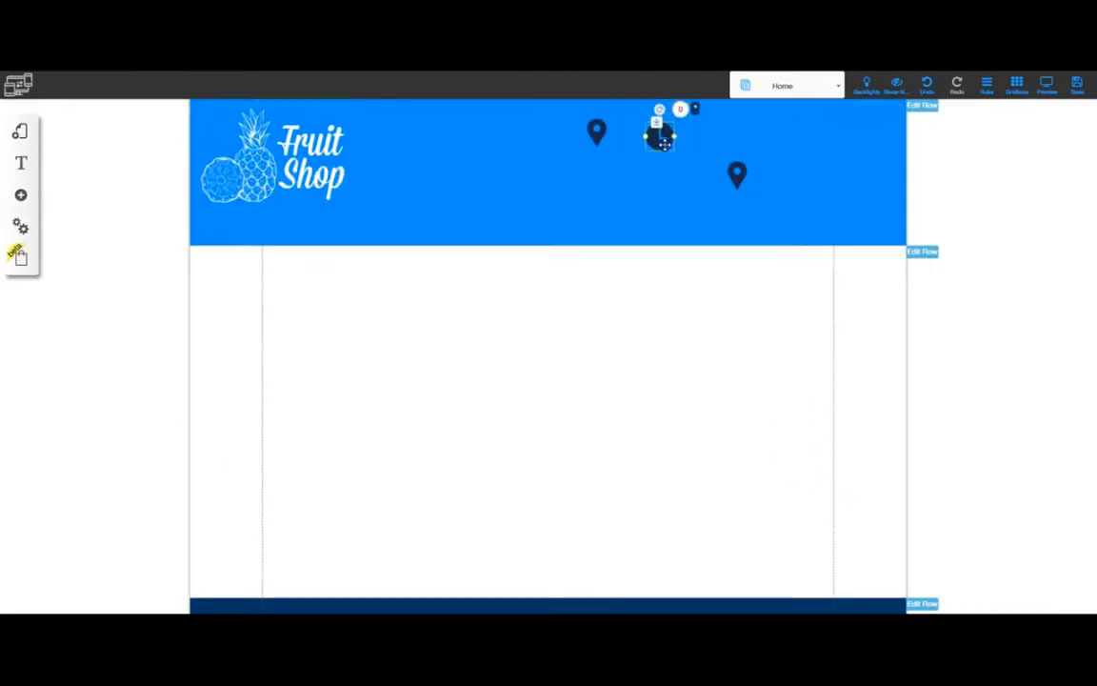
# Step: Replace the remaining pin copy with the envelope image from the file repository
pyautogui.rightClick(736, 175)
pyautogui.click(522, 215)
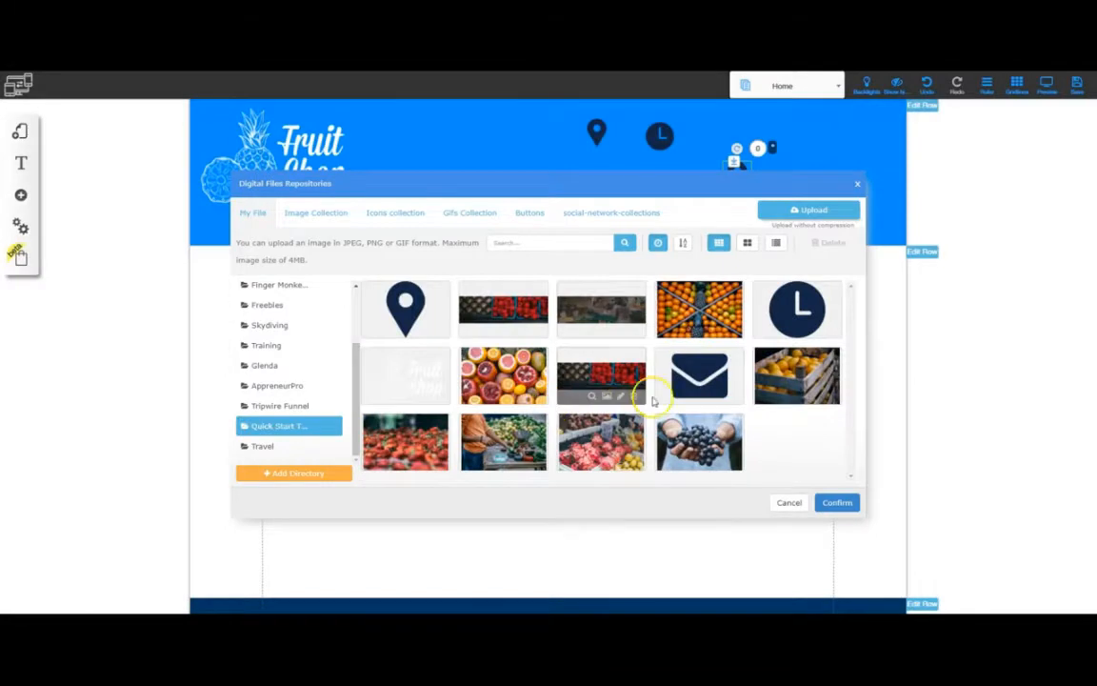
pyautogui.click(686, 376)
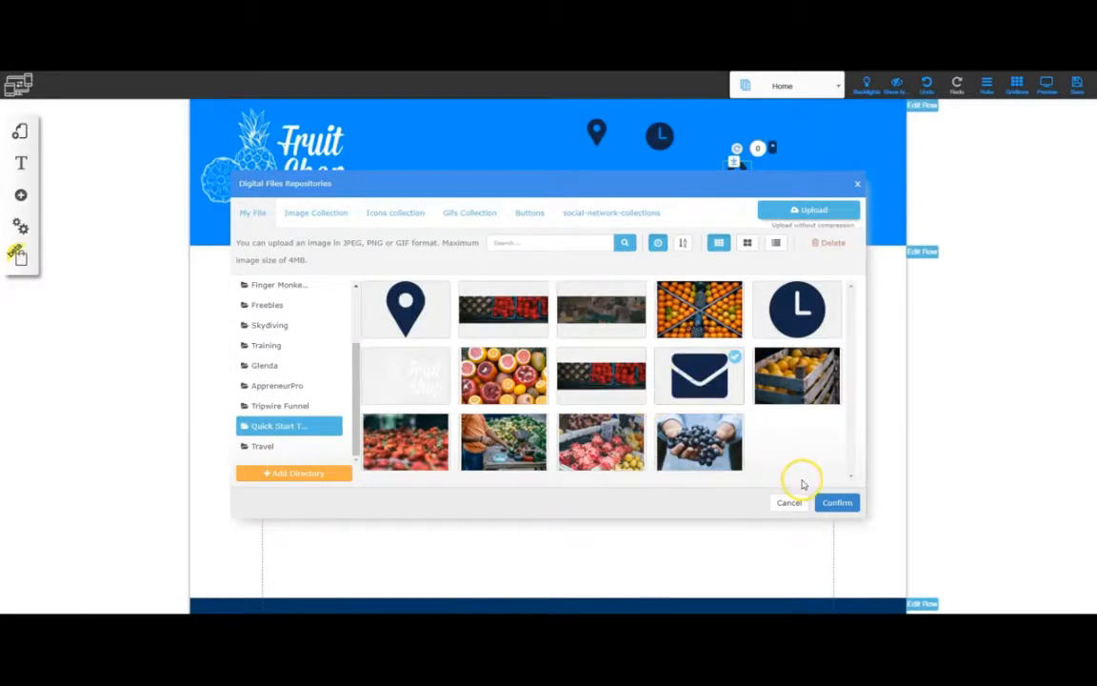
pyautogui.click(835, 504)
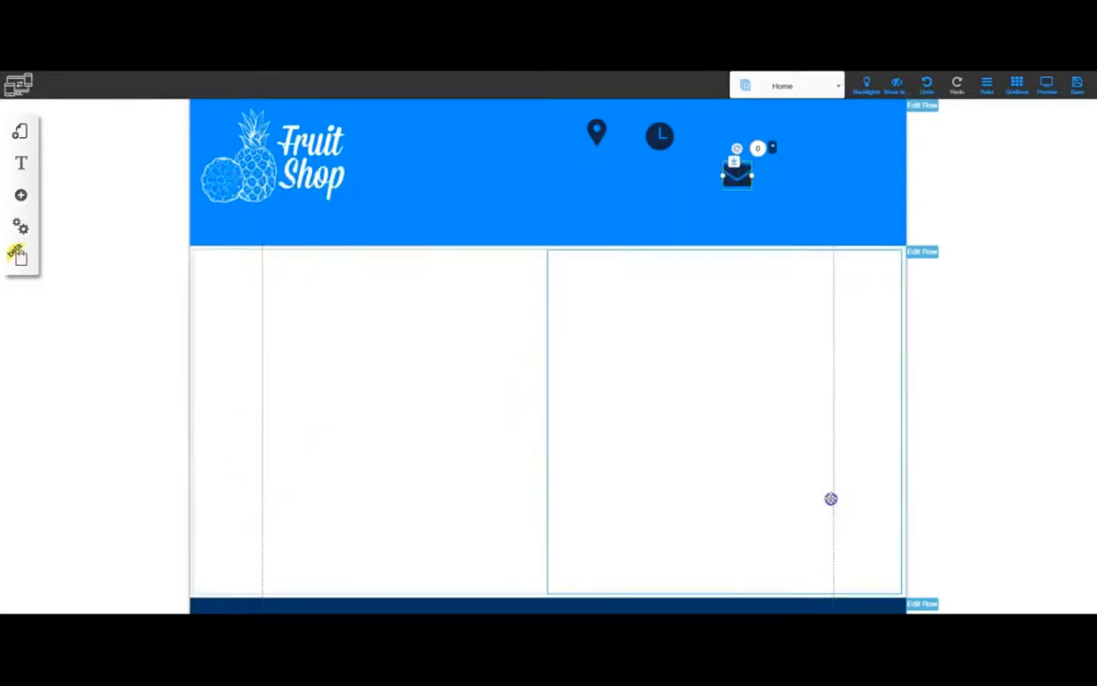
pyautogui.click(739, 387)
# Step: Shrink the envelope, clock and pin icons slightly and line them up as pin, clock, envelope in one row
pyautogui.click(751, 184)
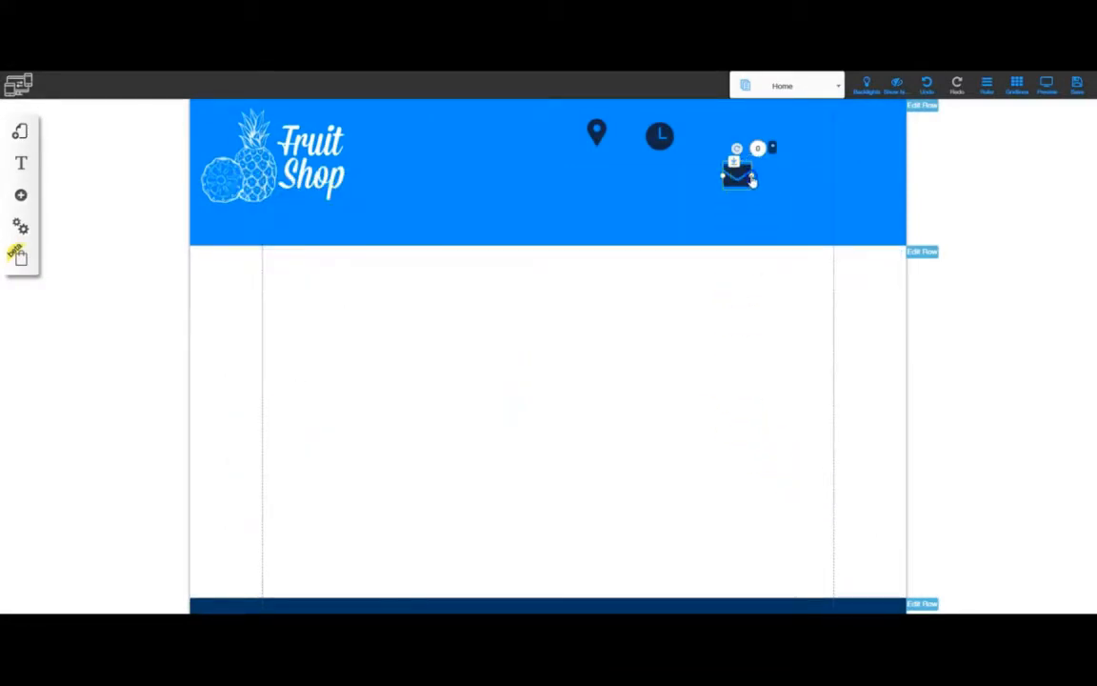
pyautogui.moveTo(748, 174); pyautogui.dragTo(745, 176)
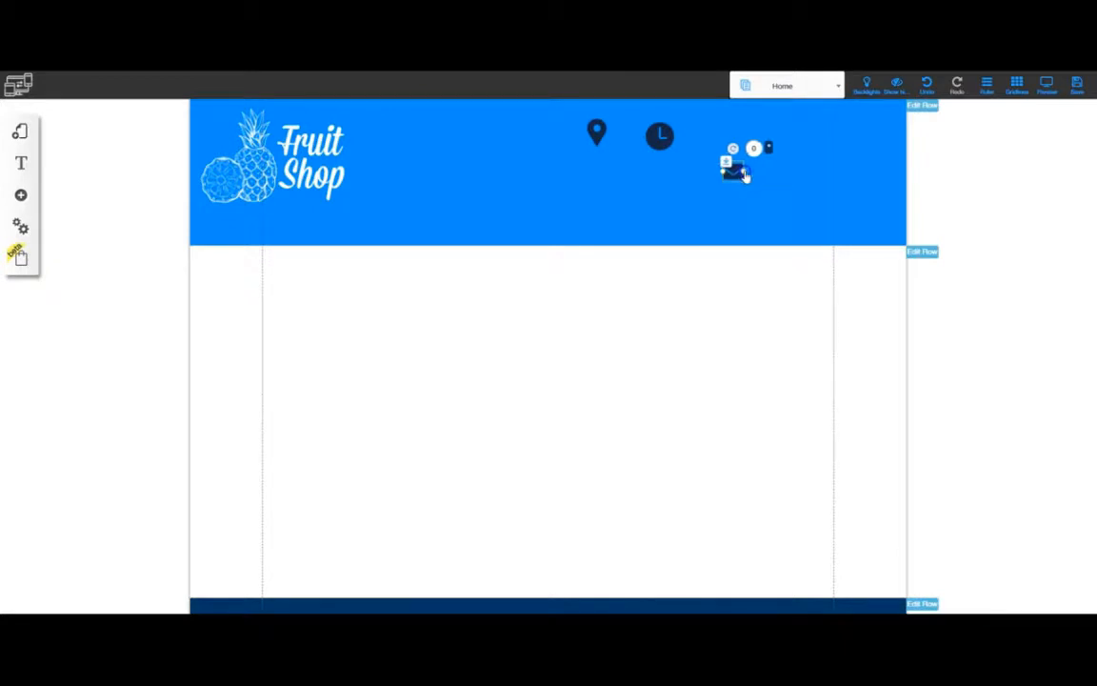
pyautogui.click(671, 128)
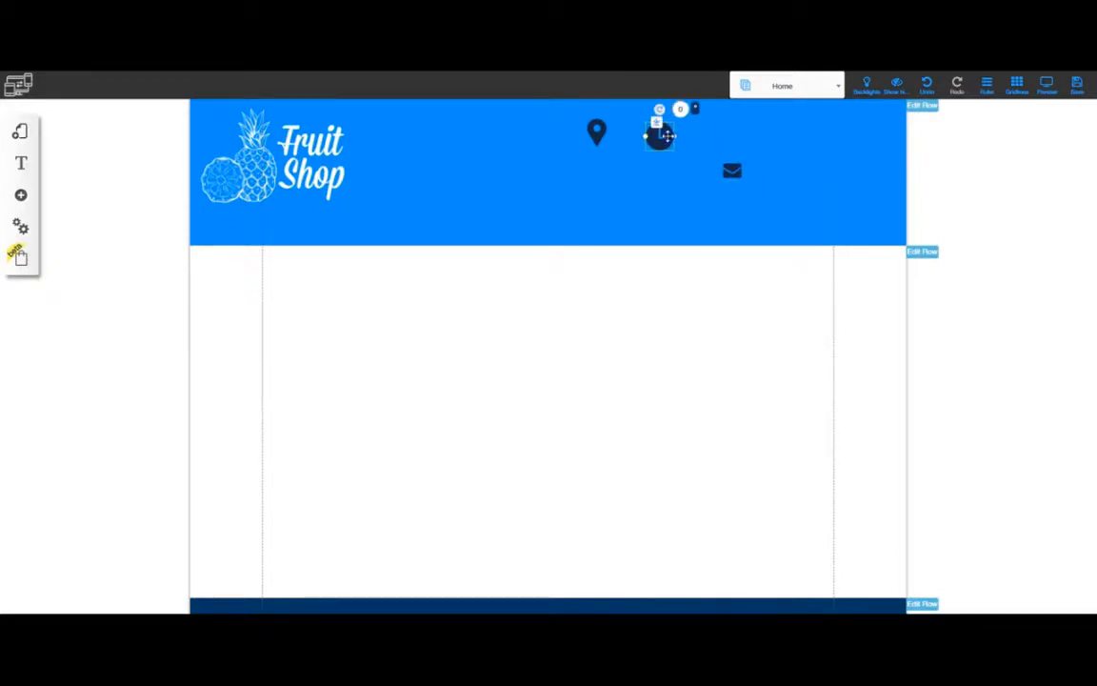
pyautogui.moveTo(668, 136); pyautogui.dragTo(664, 135)
pyautogui.click(596, 134)
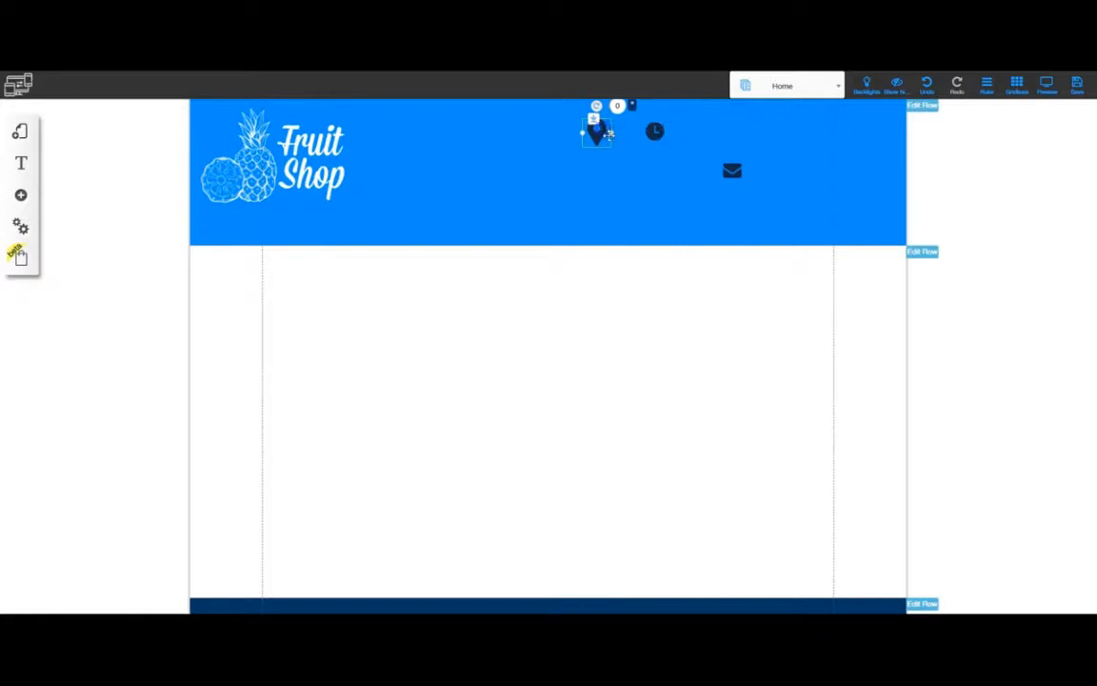
pyautogui.moveTo(598, 131); pyautogui.dragTo(600, 156)
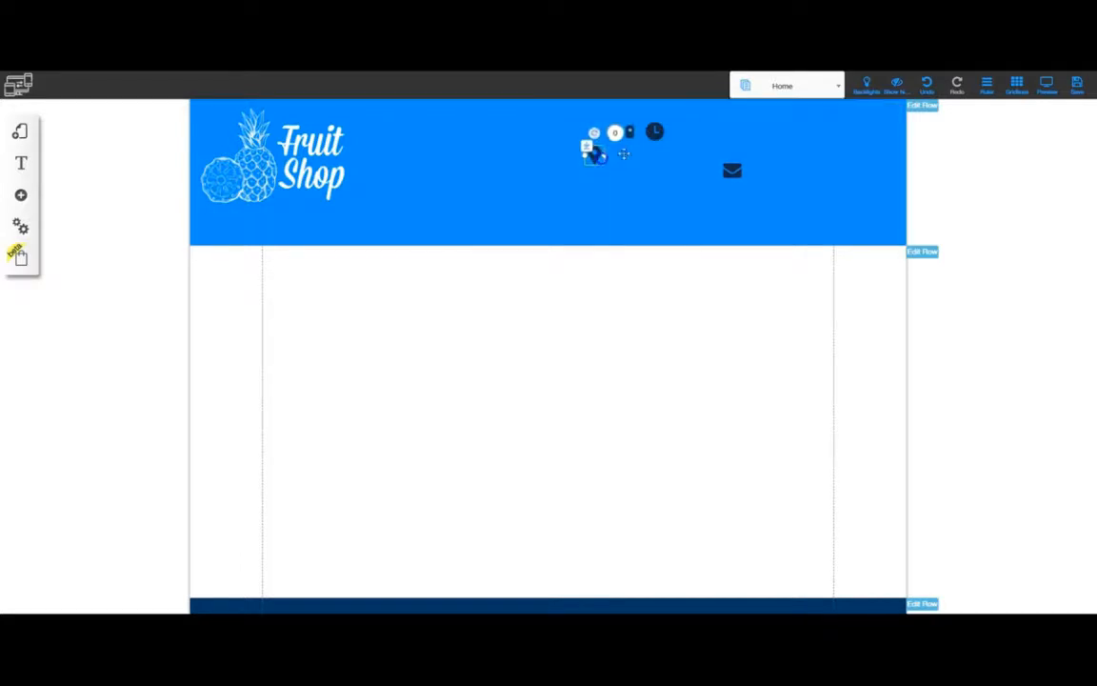
pyautogui.click(661, 129)
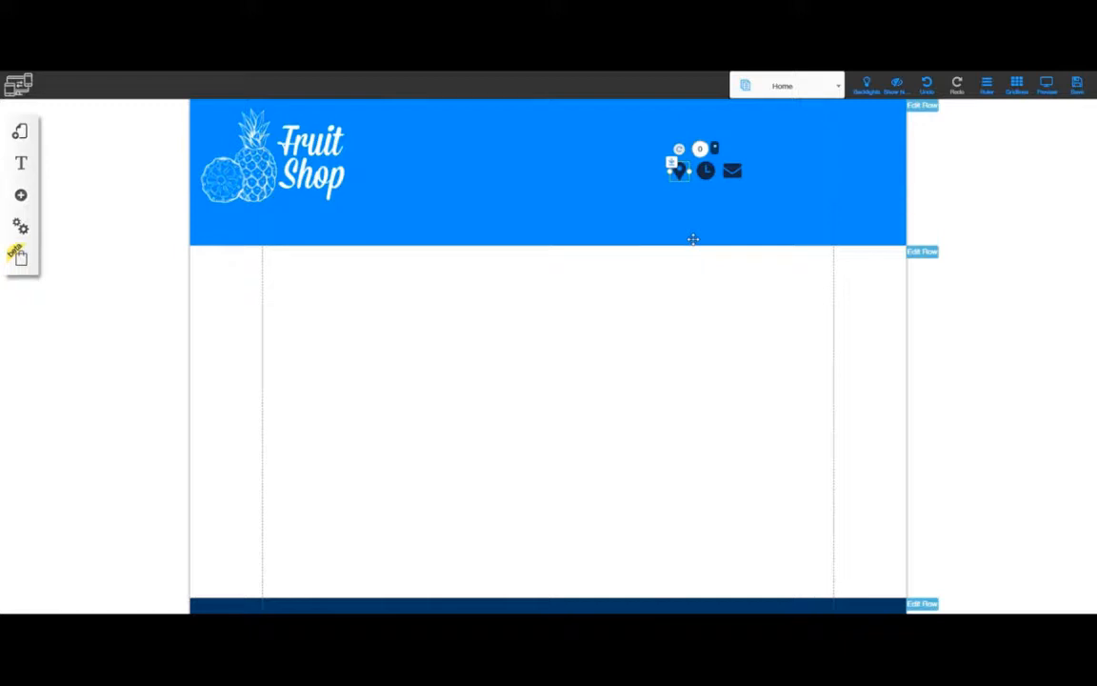
# Step: Add a medium-size paragraph text element and move it into the blue header below the three icons
pyautogui.click(20, 196)
pyautogui.click(92, 193)
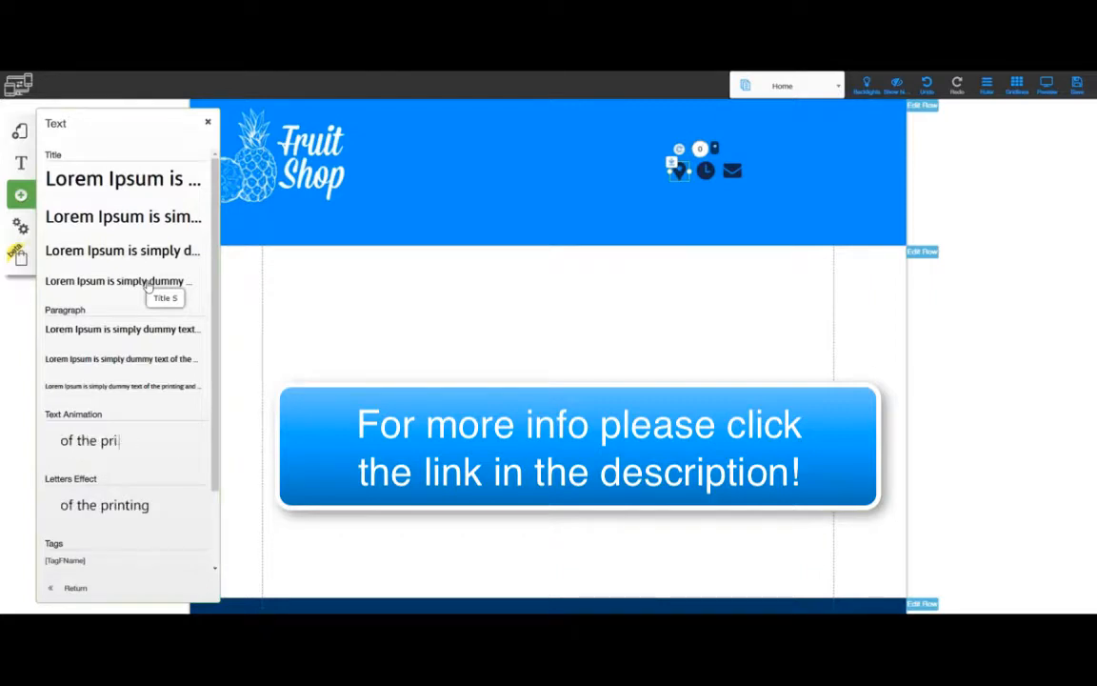
pyautogui.click(118, 358)
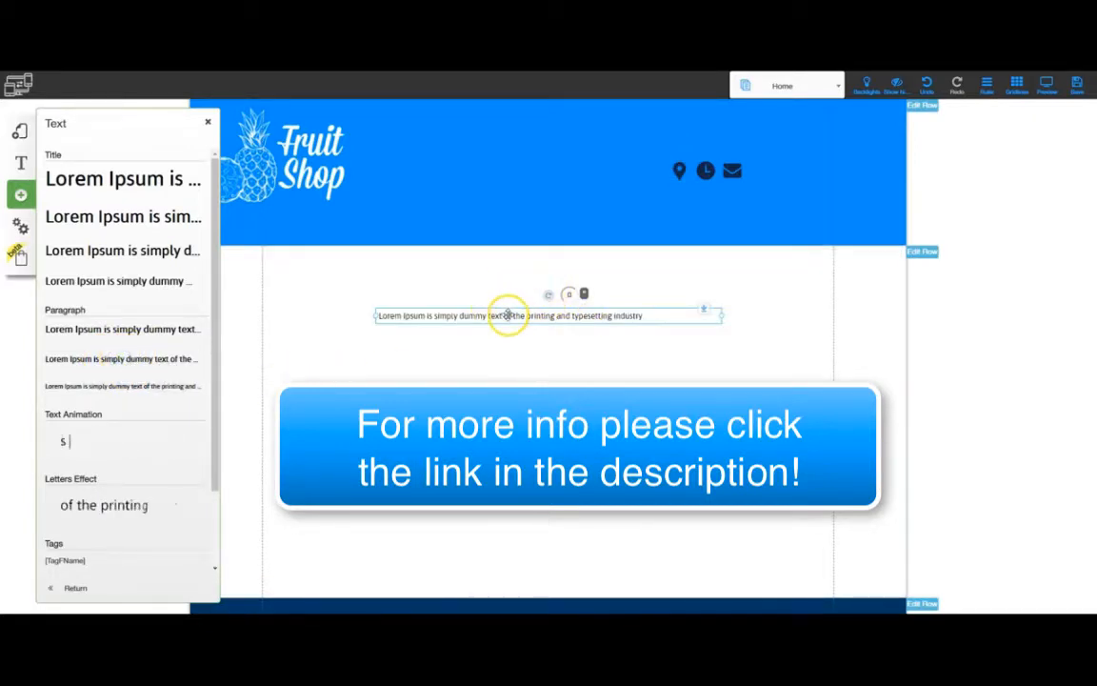
pyautogui.moveTo(508, 315); pyautogui.dragTo(693, 208)
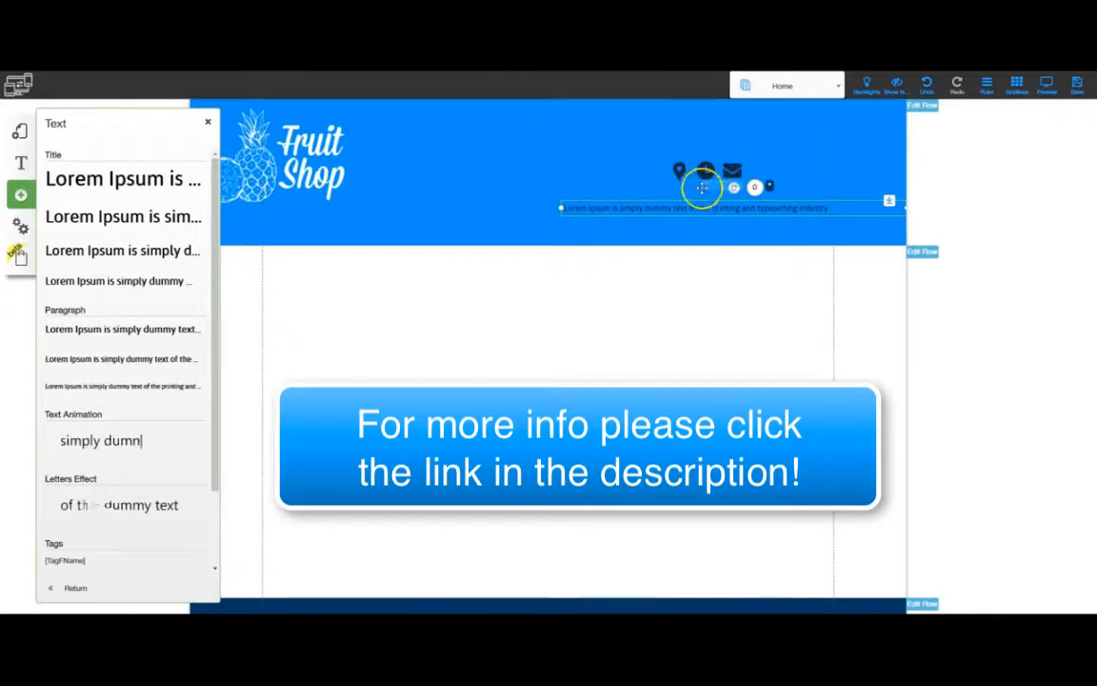
# Step: Duplicate the paragraph text twice and arrange the three lines with one above the icons and two below
pyautogui.moveTo(702, 187); pyautogui.dragTo(694, 142)
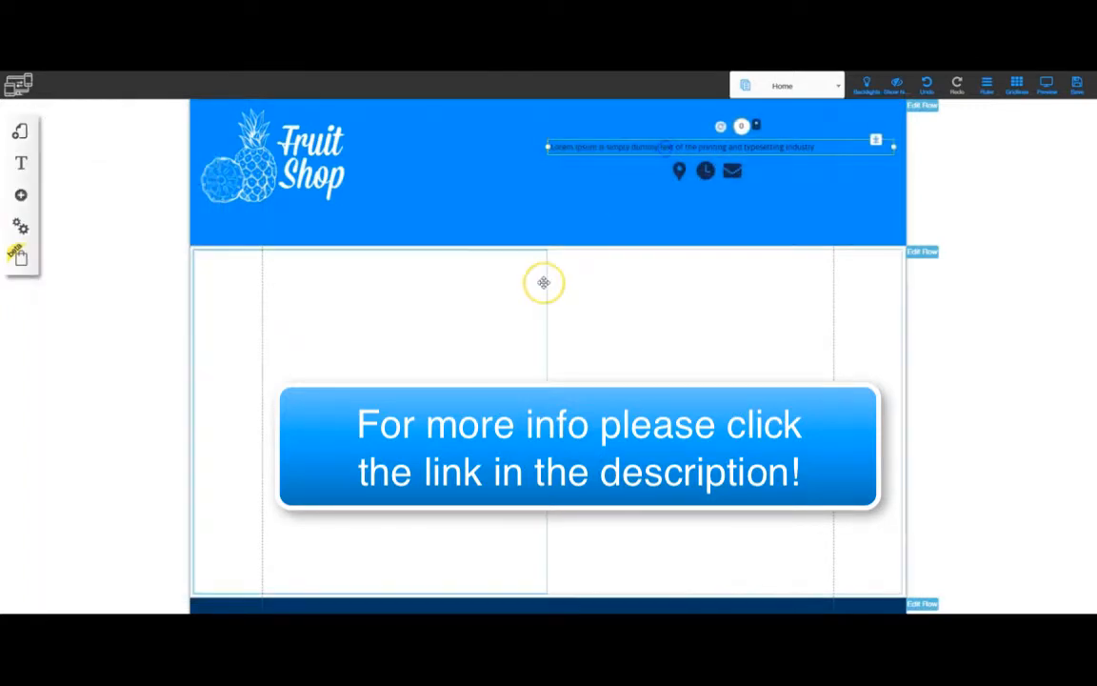
pyautogui.hotkey('ctrl', 'v')
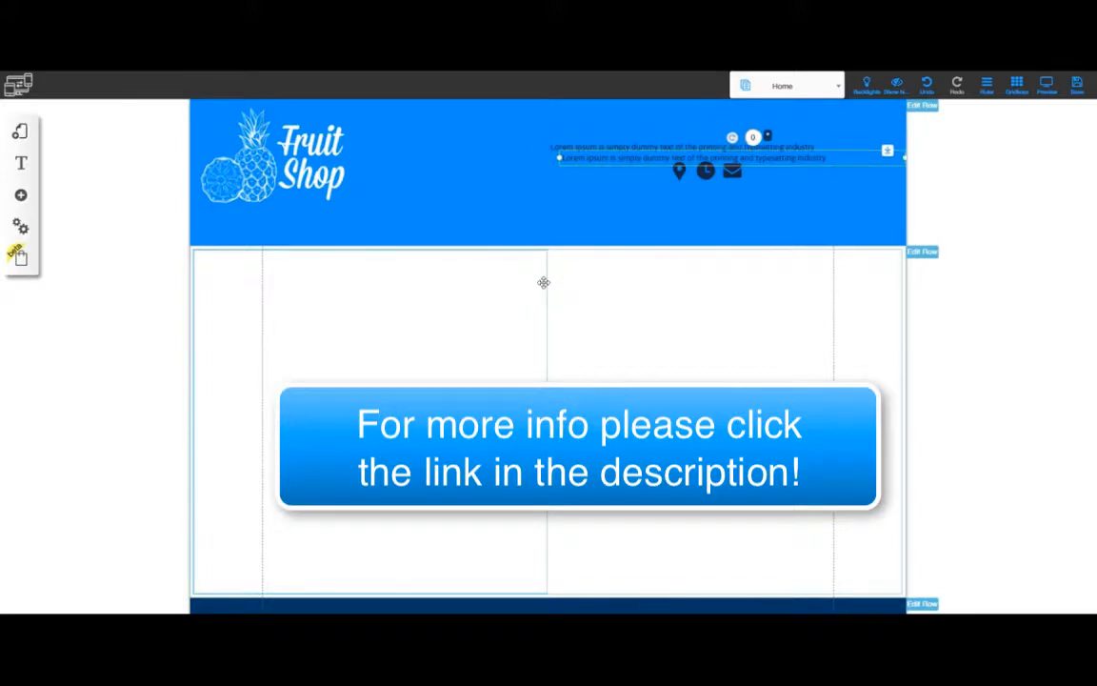
pyautogui.moveTo(624, 172); pyautogui.dragTo(626, 135)
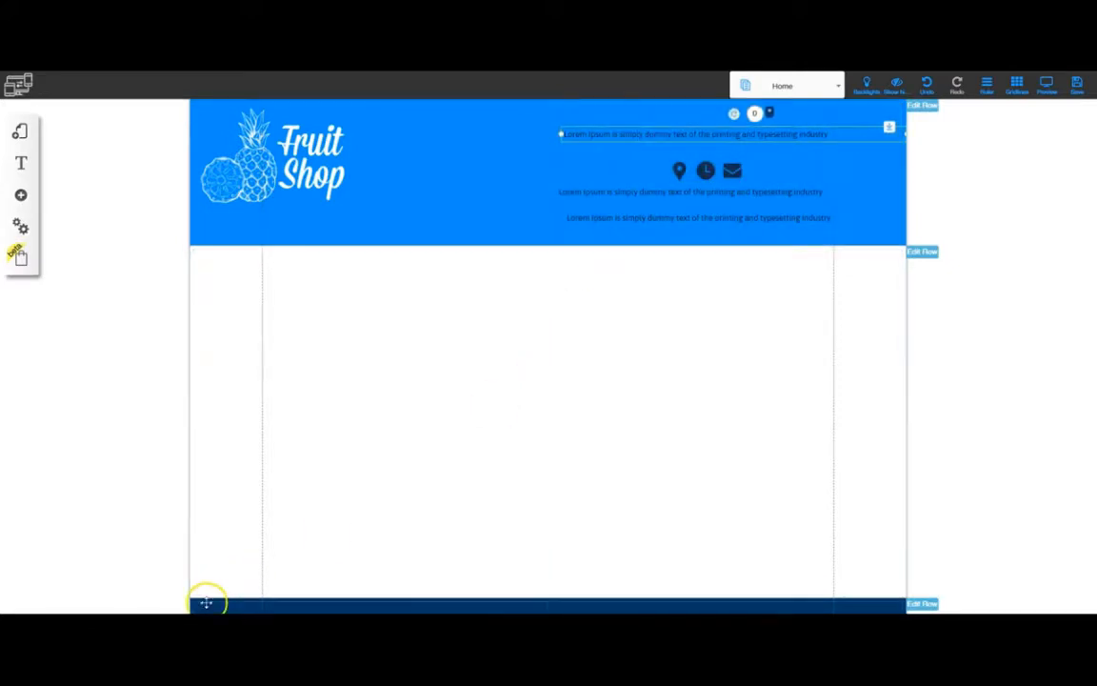
# Step: Copy the shop's two-line address from Notepad and replace the placeholder text above the icons with it
pyautogui.hotkey('alt', 'Tab')
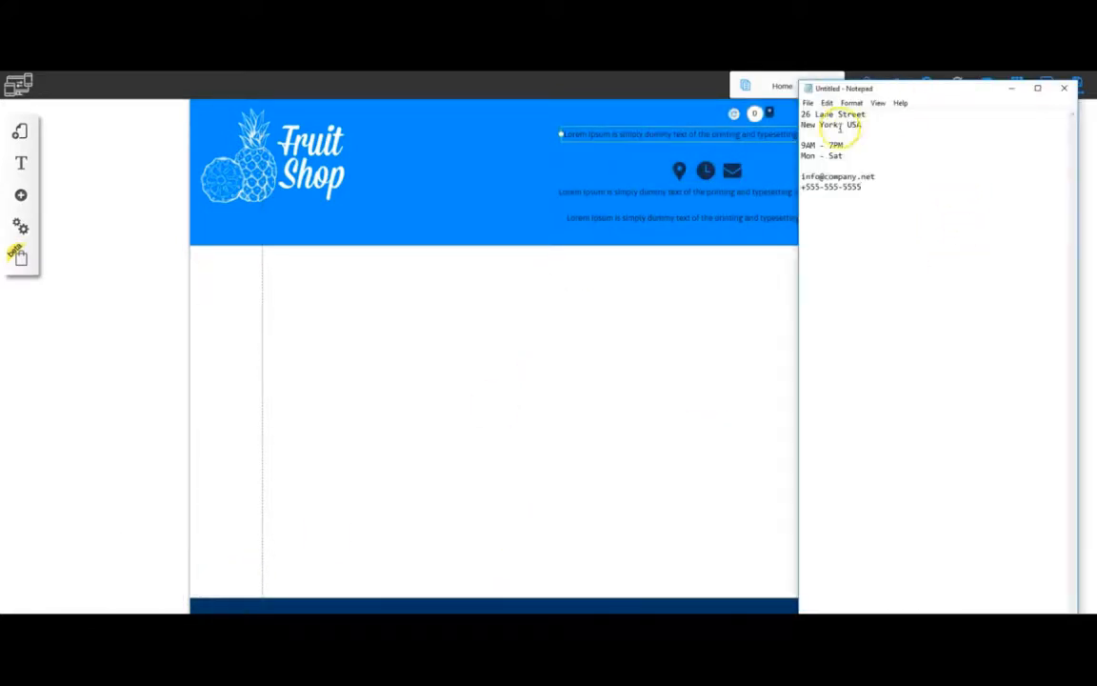
pyautogui.moveTo(802, 113); pyautogui.dragTo(844, 124)
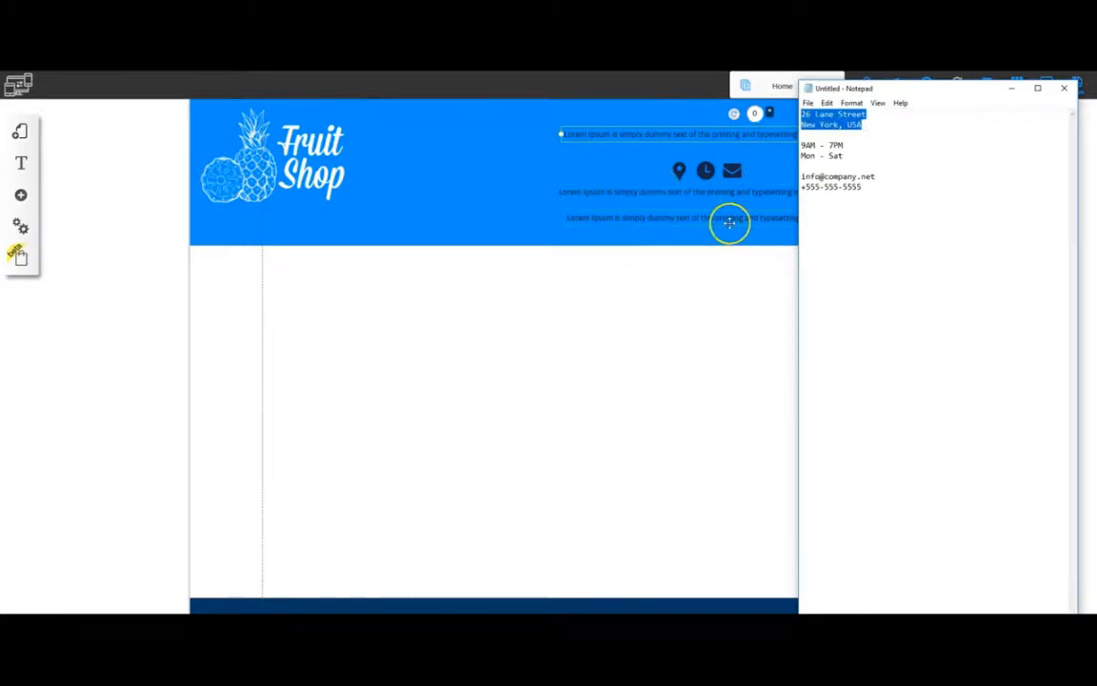
pyautogui.click(656, 134)
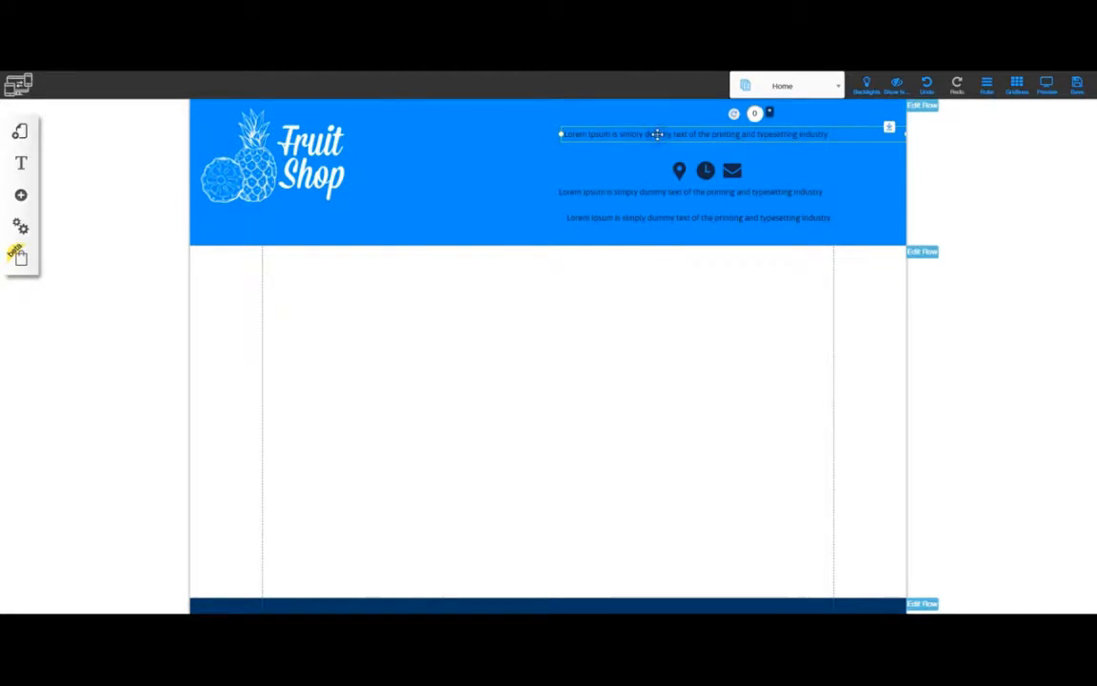
pyautogui.doubleClick(657, 135)
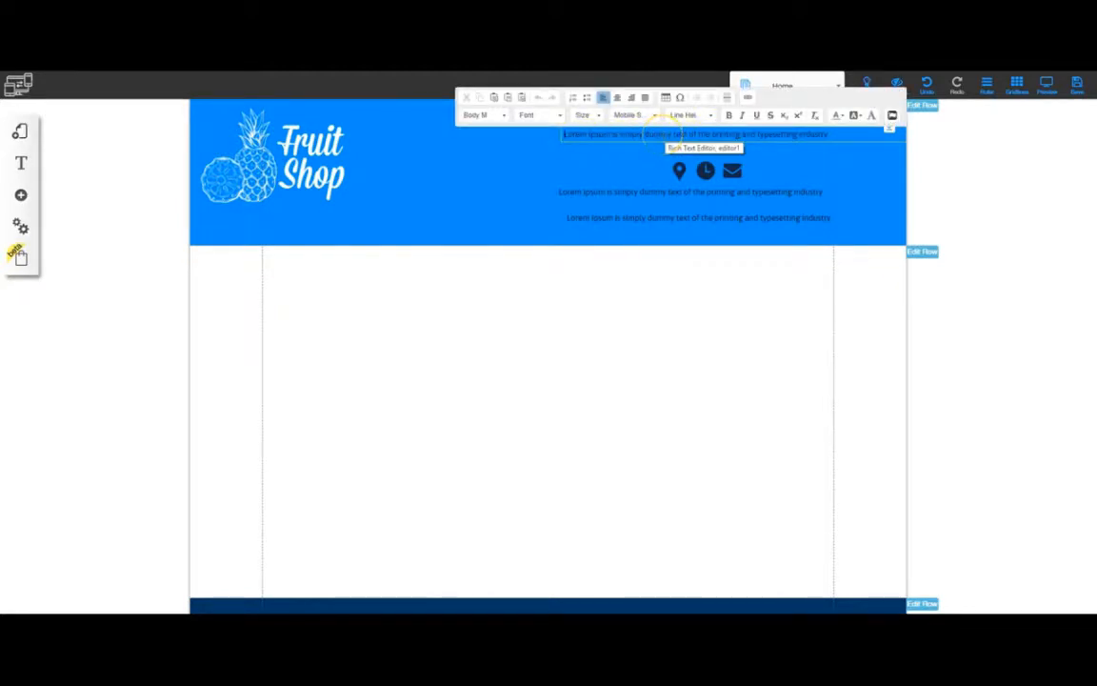
pyautogui.tripleClick(663, 135)
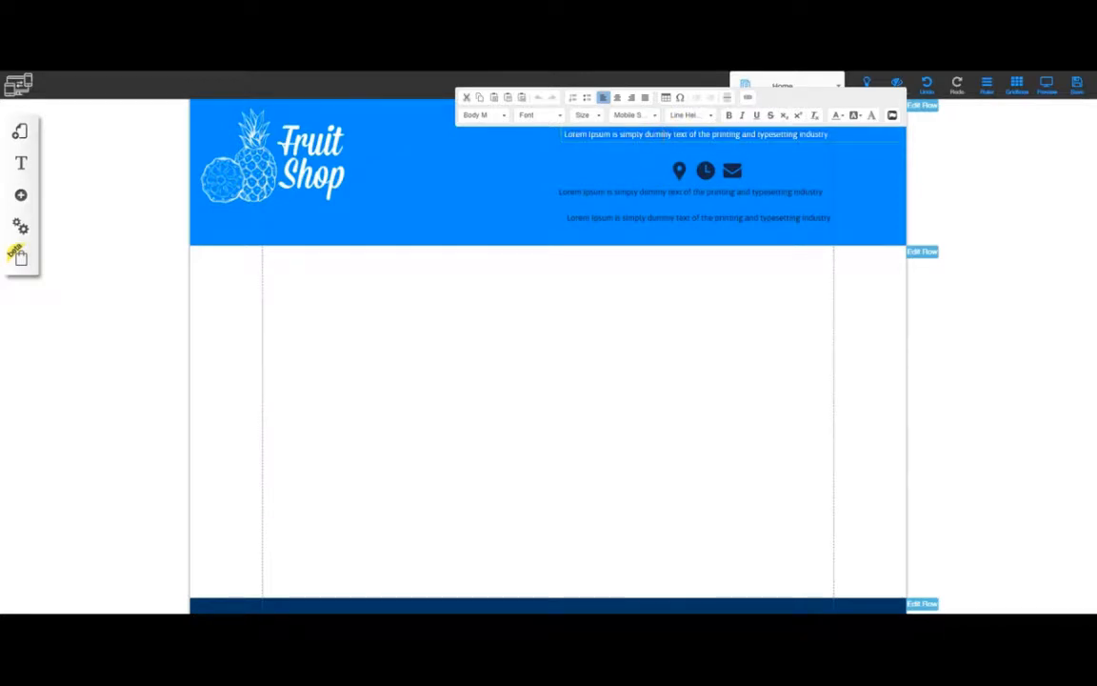
pyautogui.write('28 Lane Street New York, USA')
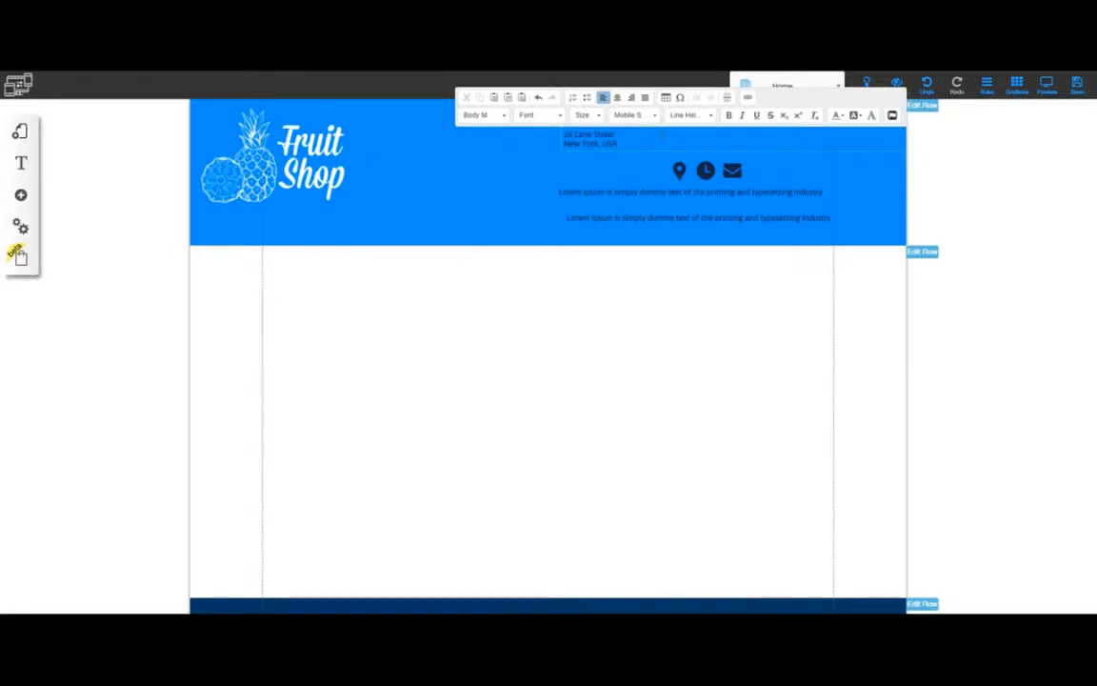
pyautogui.click(522, 171)
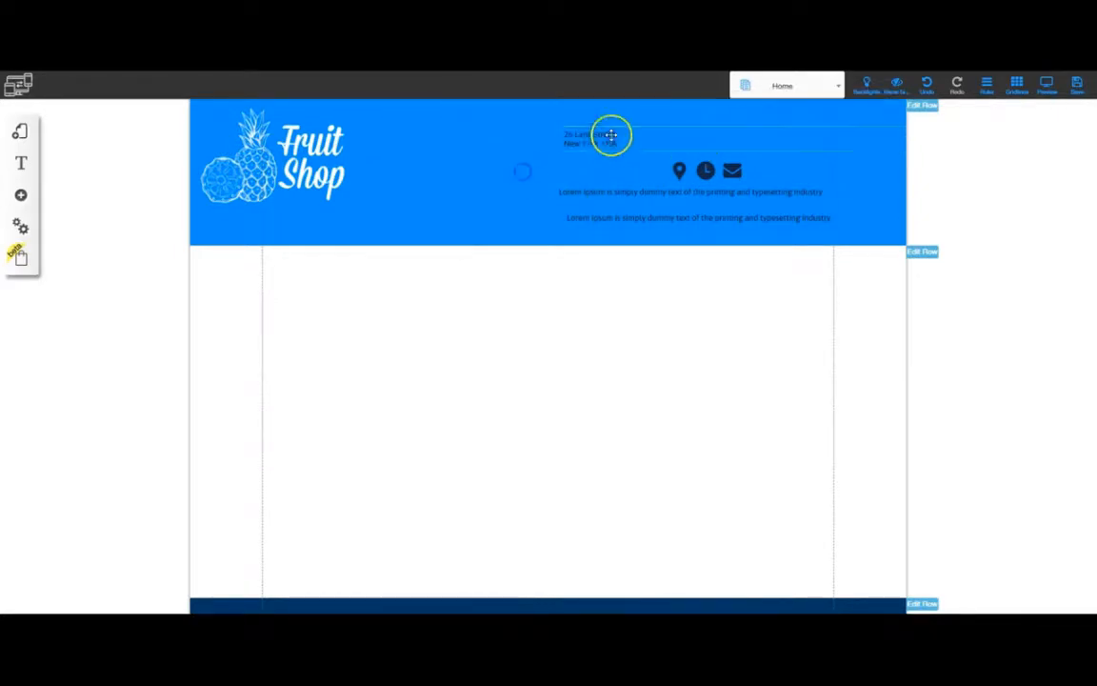
# Step: Narrow the address text box to fit its text and move it between the logo and the icons
pyautogui.click(610, 135)
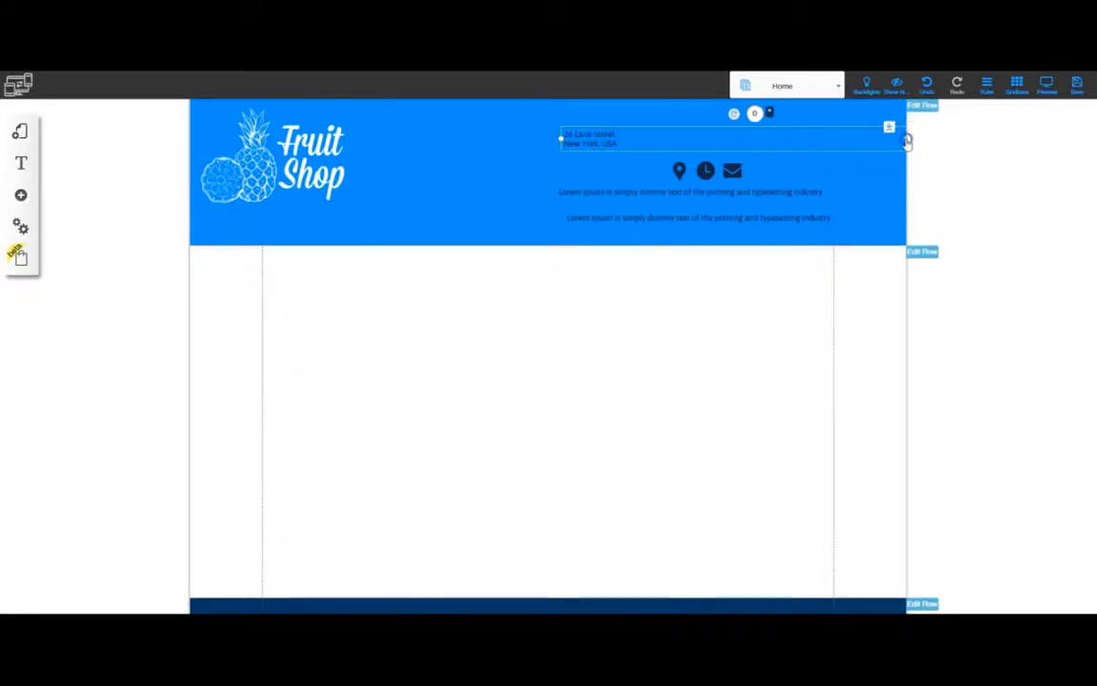
pyautogui.moveTo(906, 141); pyautogui.dragTo(505, 147)
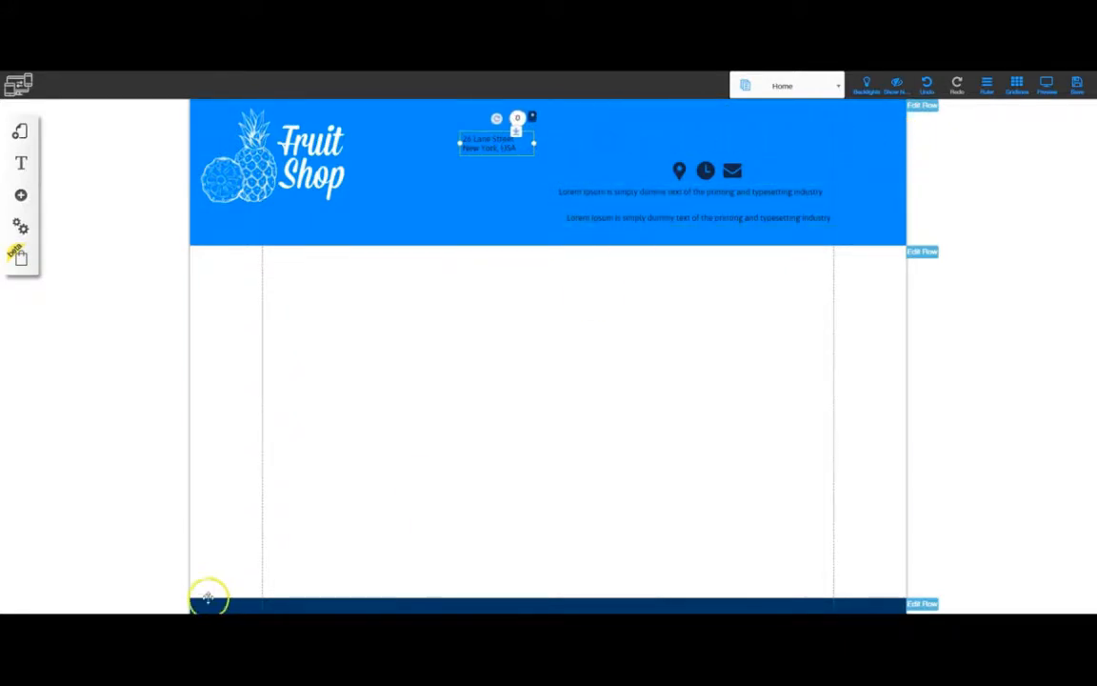
# Step: Replace the placeholder line directly below the icons with "9AM - 7PM / Mon - Sat" from Notepad, and place the narrowed box under the address
pyautogui.click(229, 619)
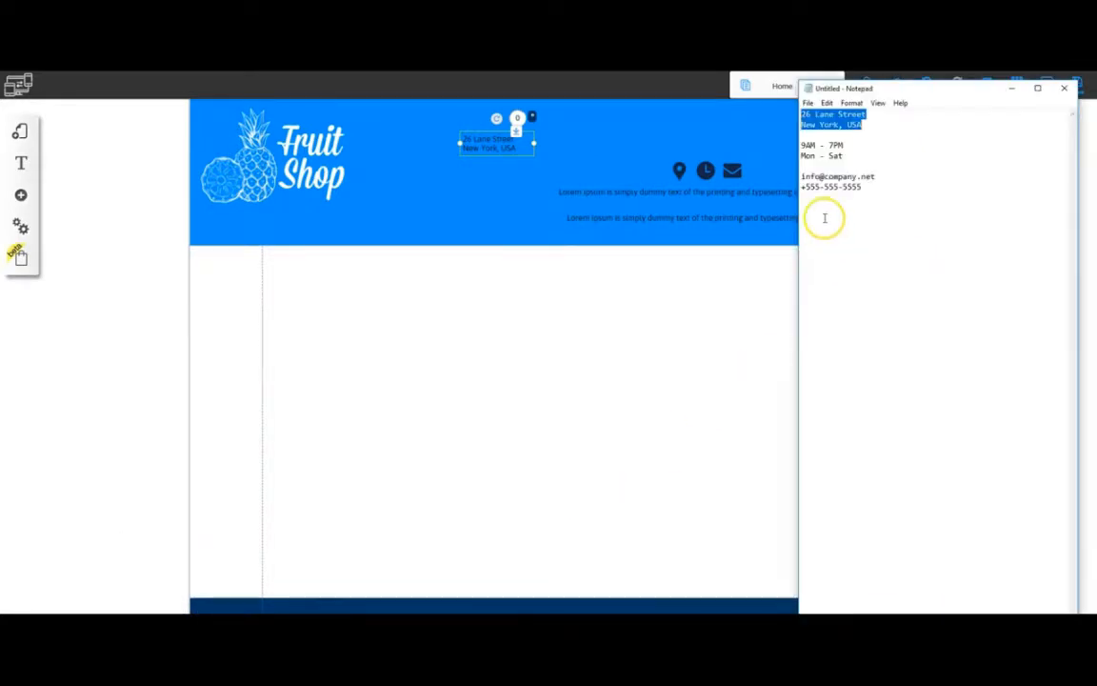
pyautogui.click(802, 146)
pyautogui.moveTo(803, 146); pyautogui.dragTo(840, 155)
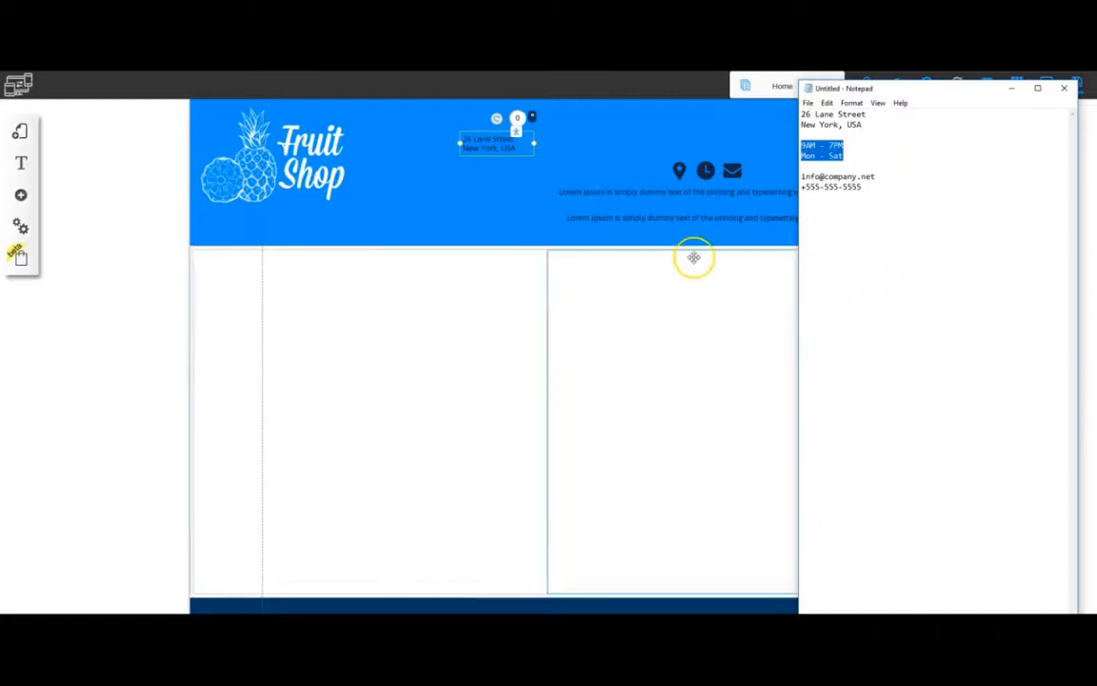
pyautogui.click(685, 193)
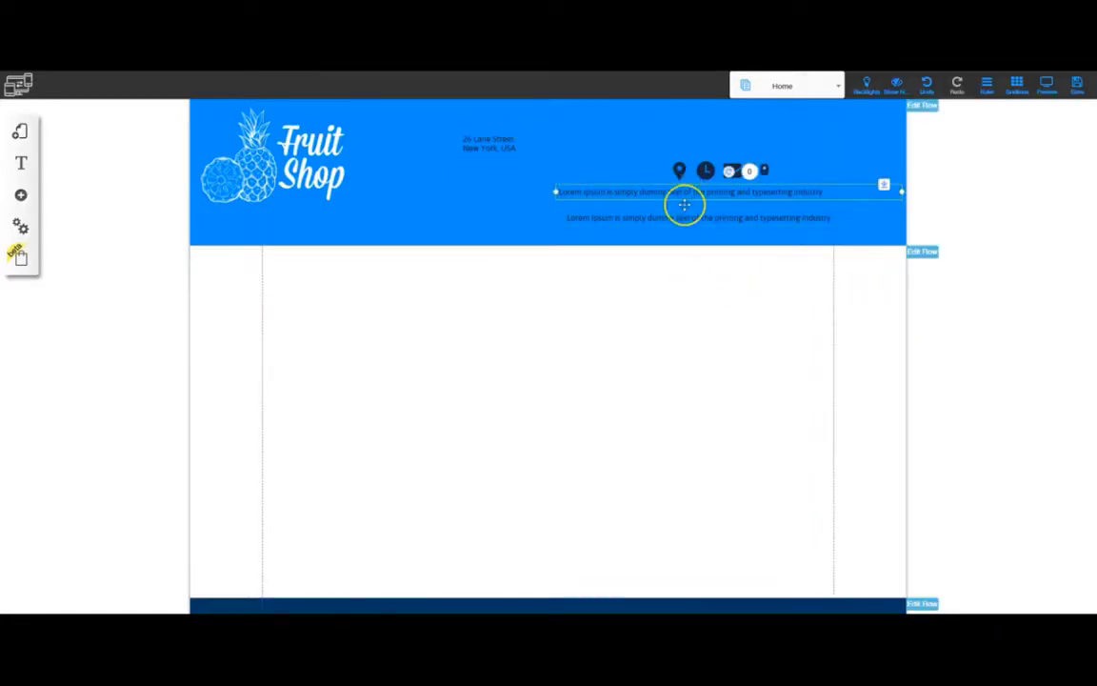
pyautogui.doubleClick(682, 194)
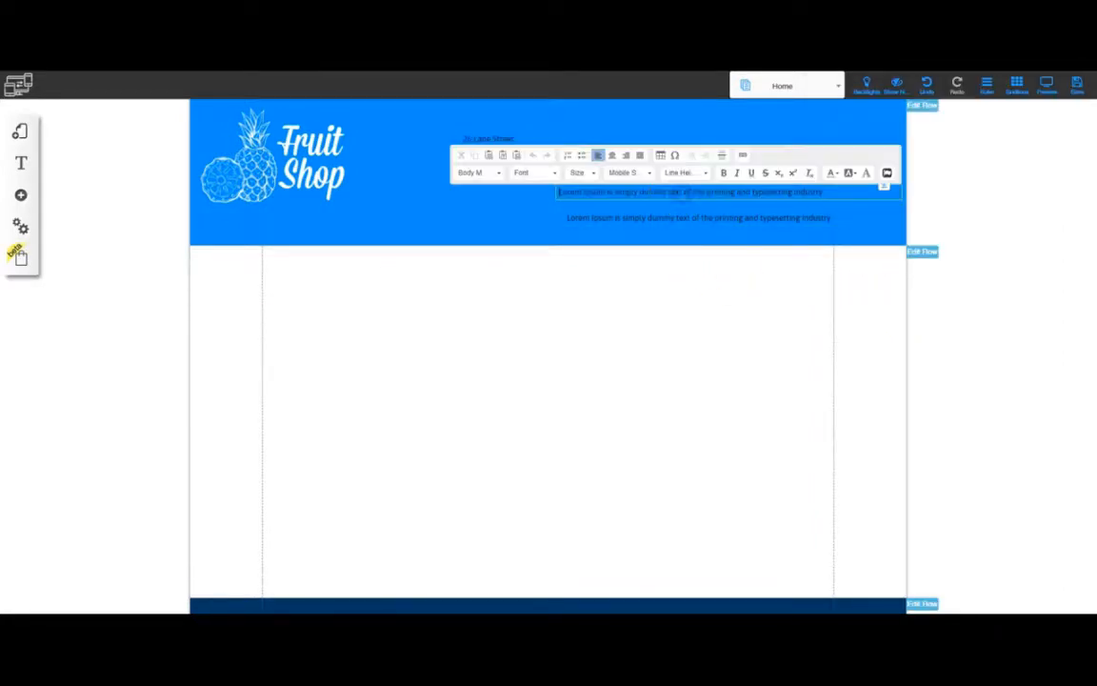
pyautogui.tripleClick(633, 192)
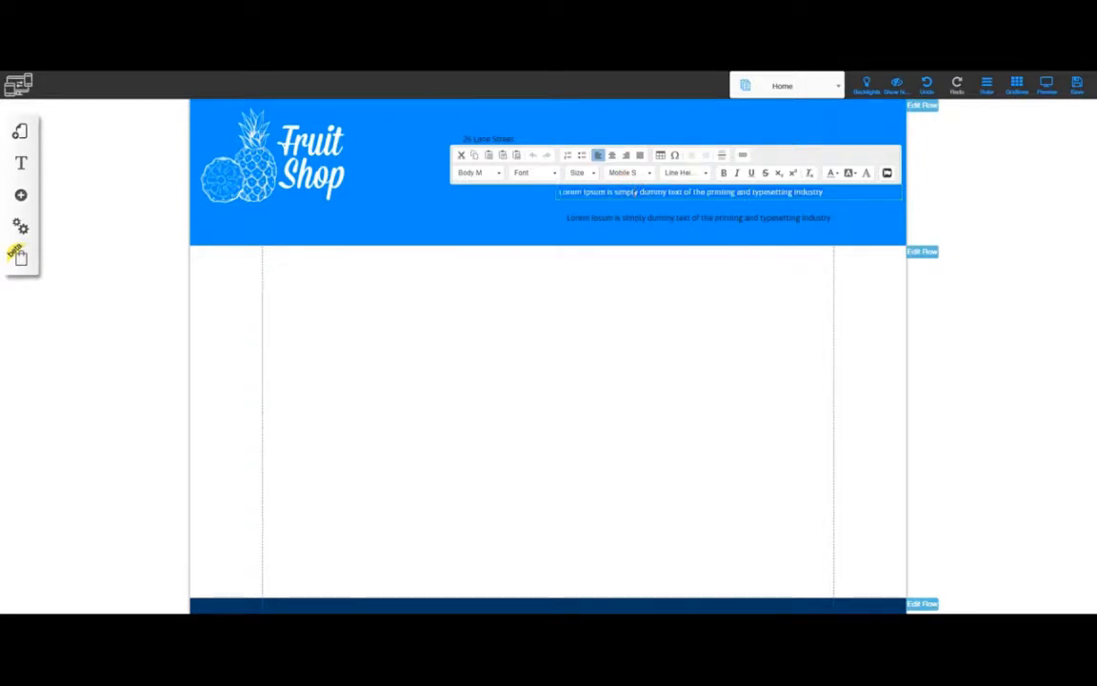
pyautogui.hotkey('ctrl', 'v')
pyautogui.click(516, 226)
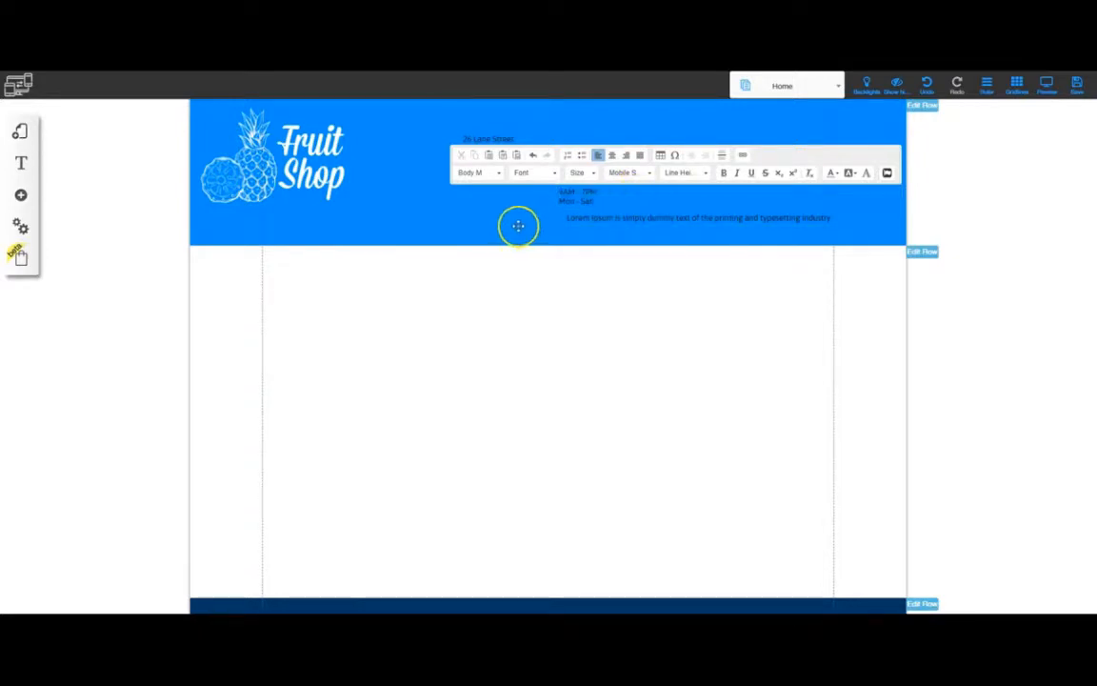
pyautogui.click(604, 193)
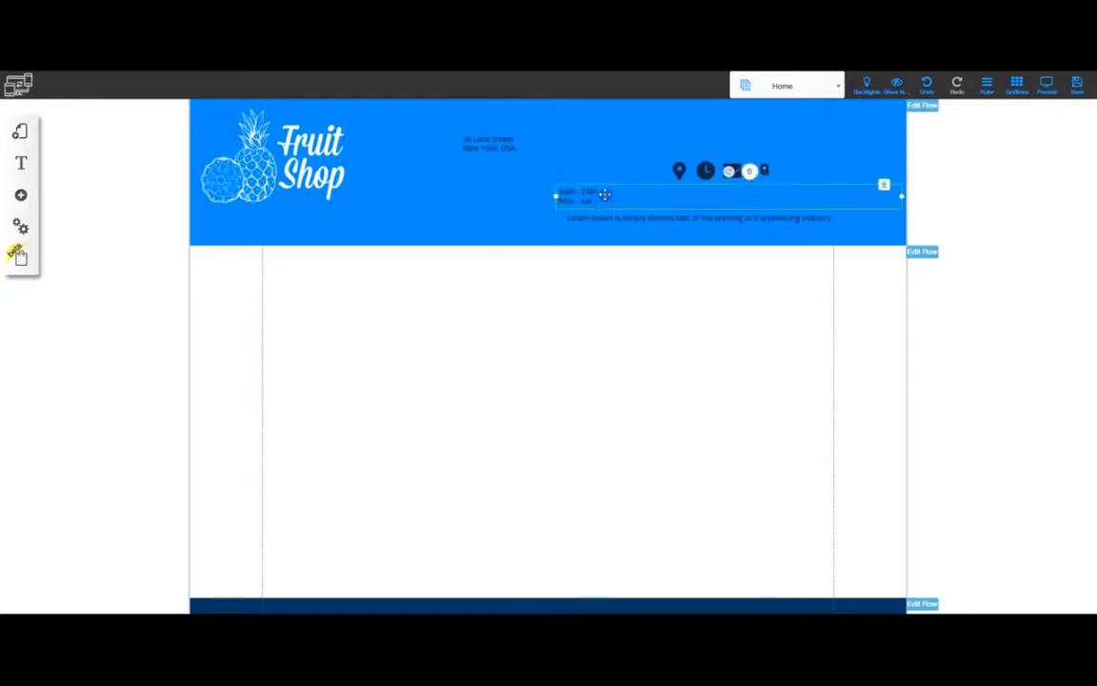
pyautogui.moveTo(903, 198); pyautogui.dragTo(507, 167)
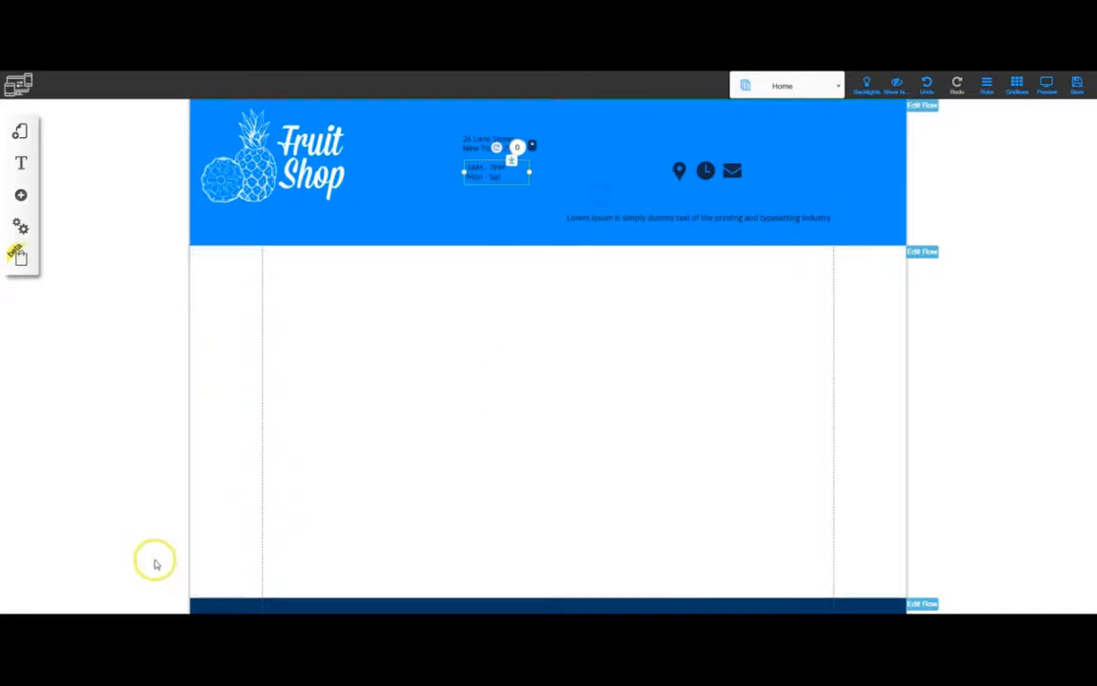
# Step: Replace the last placeholder line with the e-mail and phone lines from Notepad, and place the narrowed box under the opening hours
pyautogui.hotkey('alt', 'Tab')
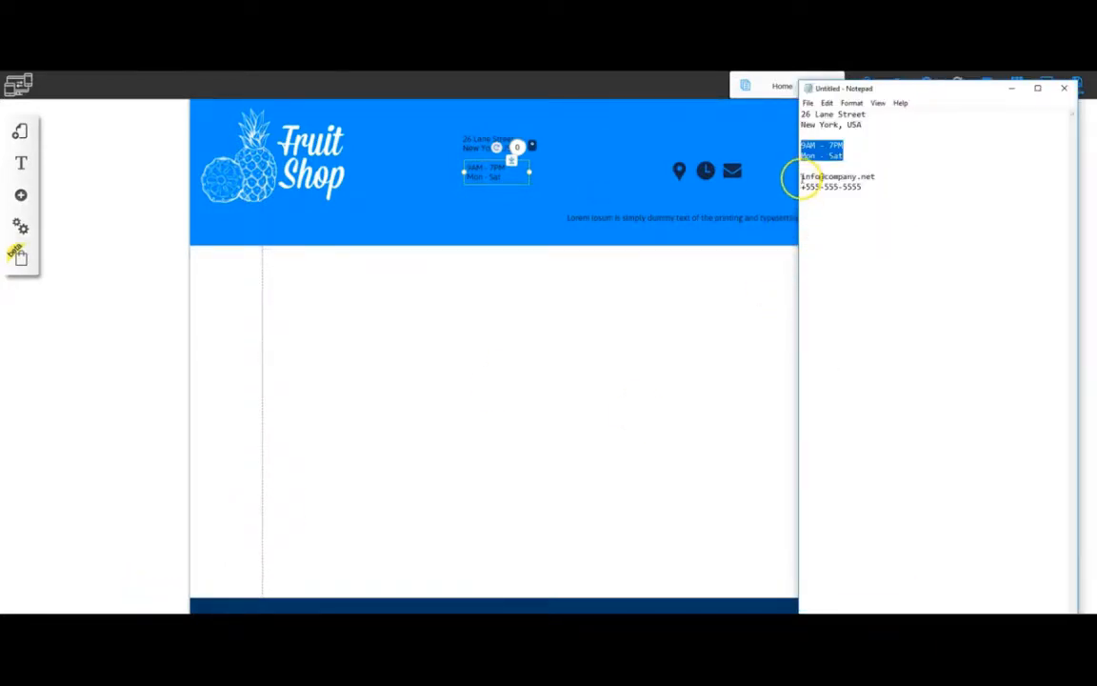
pyautogui.moveTo(800, 177); pyautogui.dragTo(863, 184)
pyautogui.hotkey('ctrl', 'c')
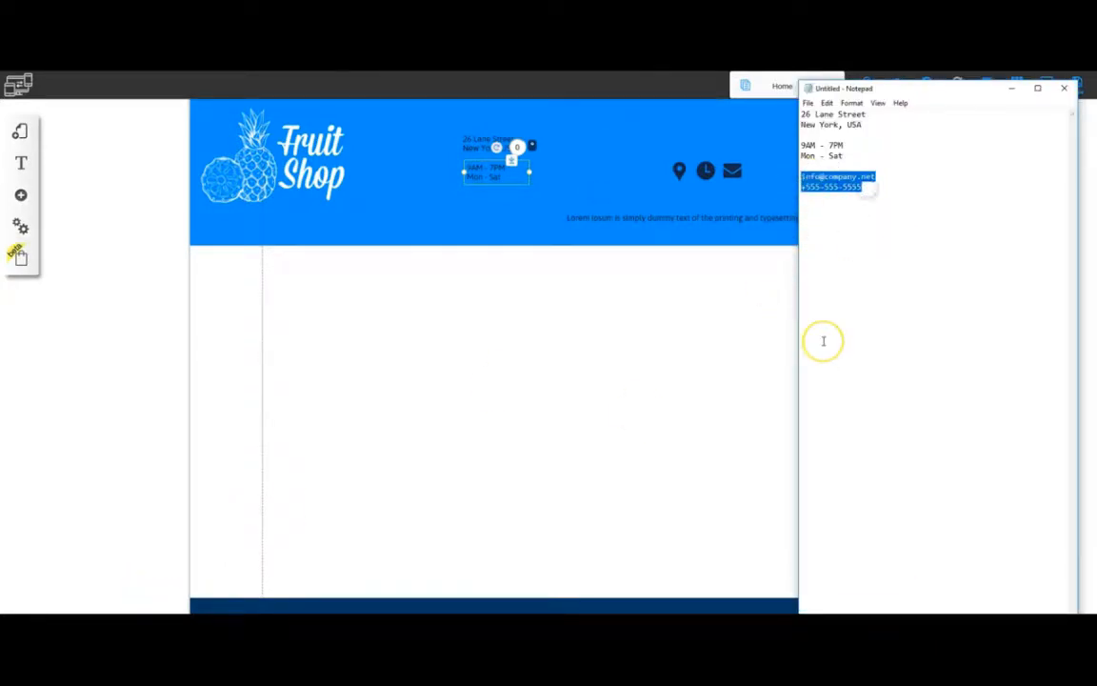
pyautogui.click(639, 218)
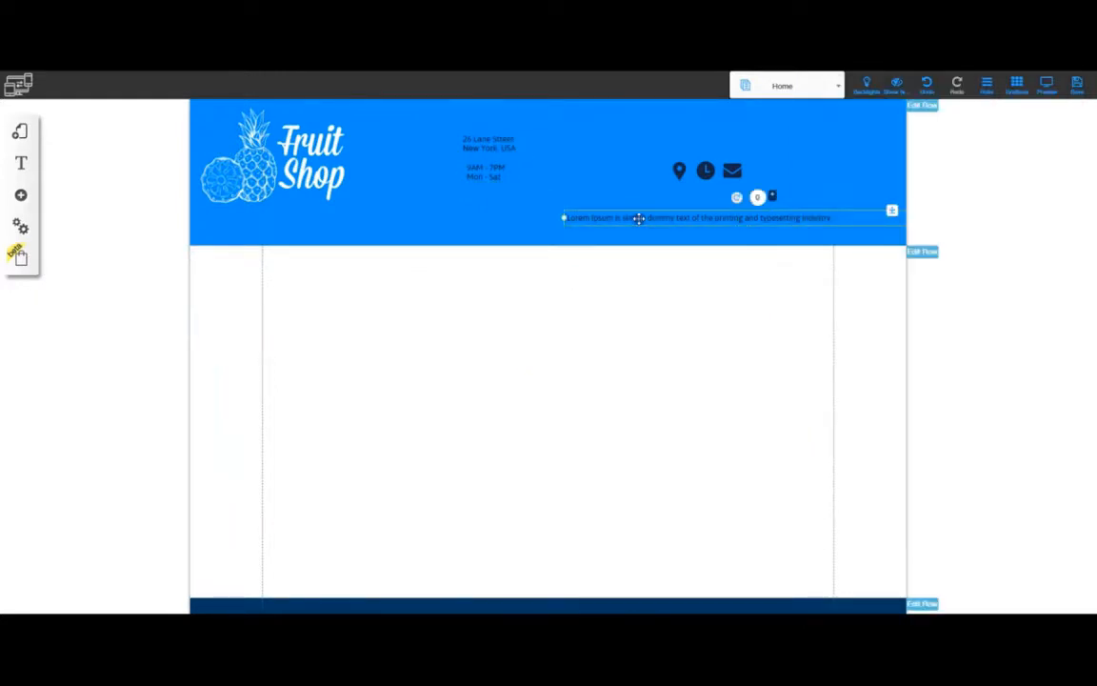
pyautogui.click(638, 218)
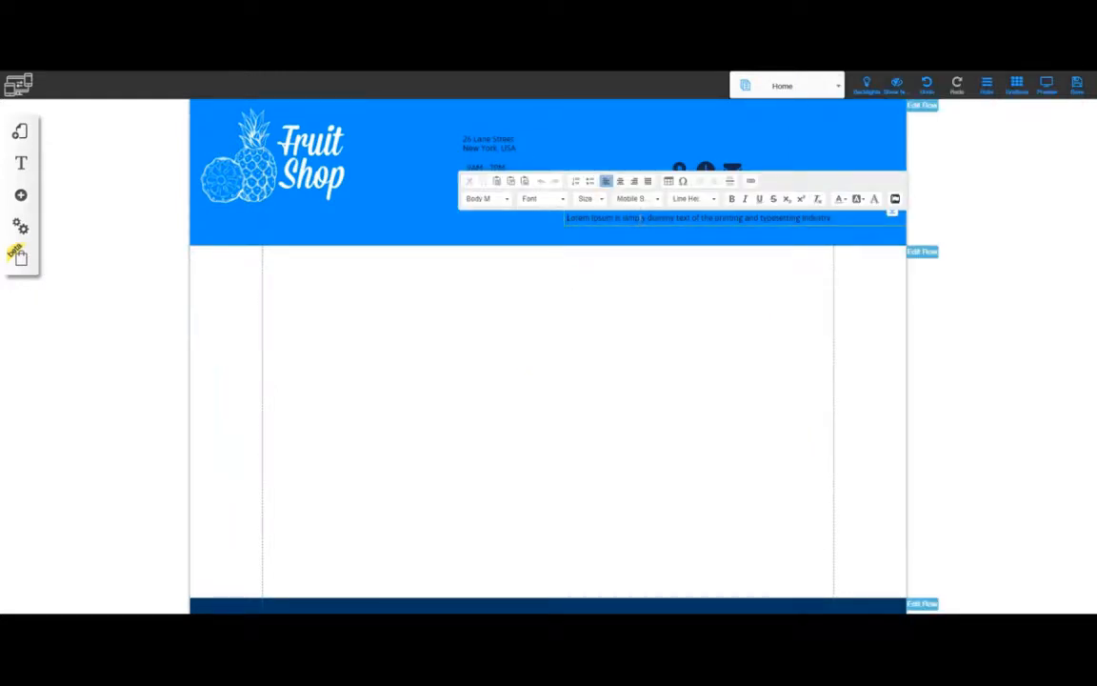
pyautogui.tripleClick(640, 218)
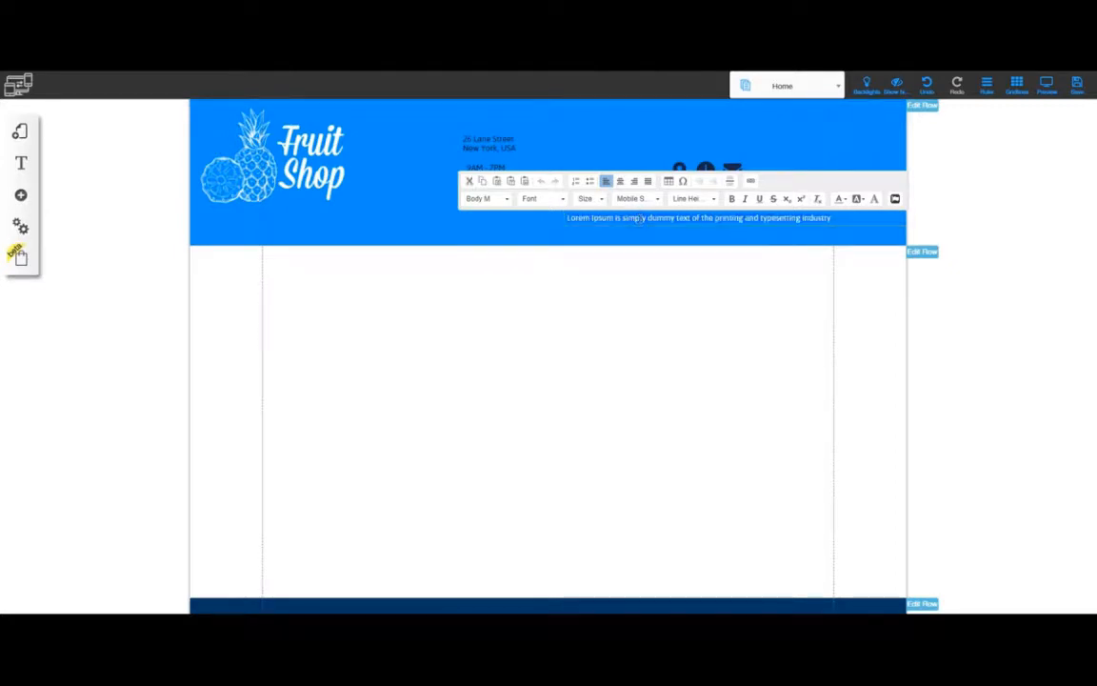
pyautogui.hotkey('ctrl', 'v')
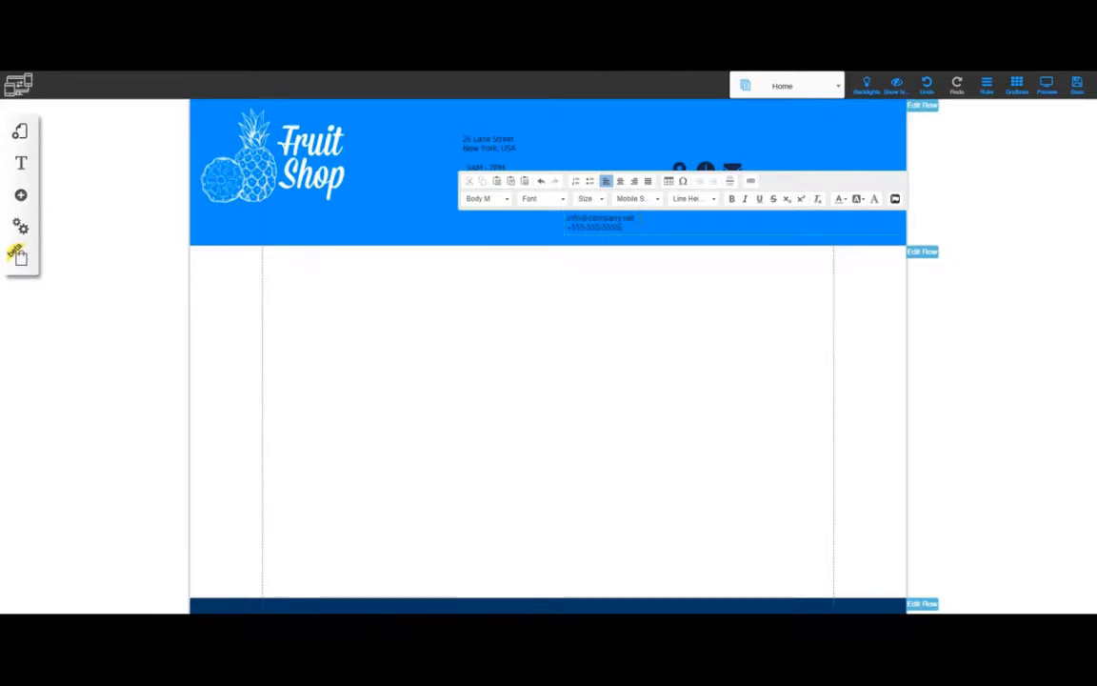
pyautogui.click(485, 233)
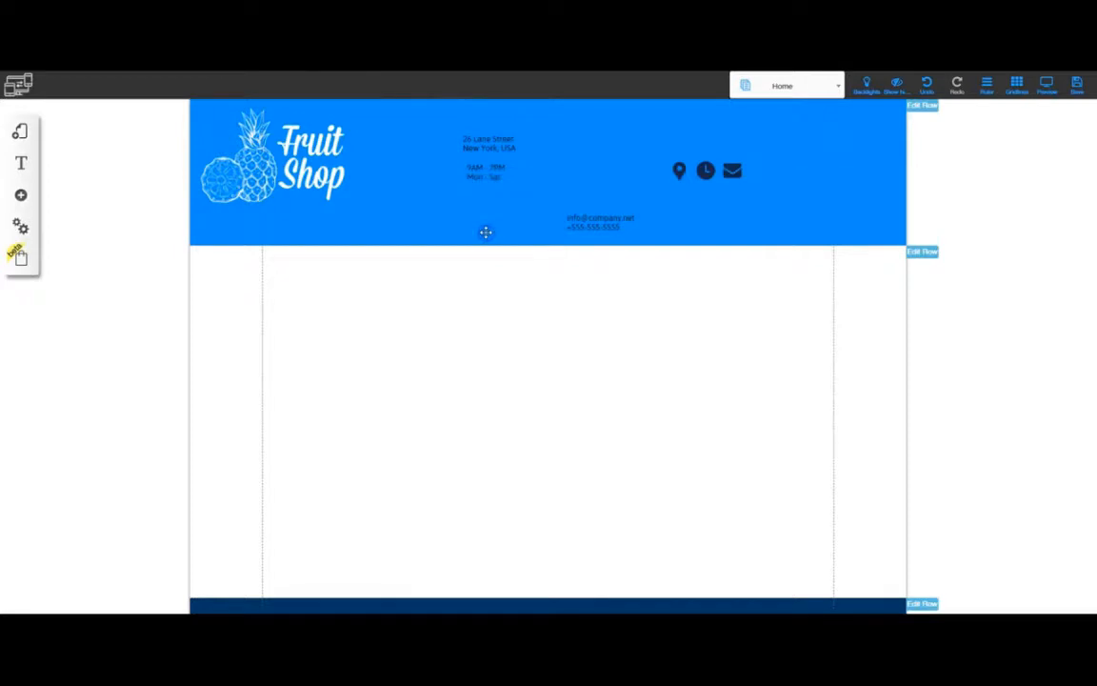
pyautogui.click(634, 225)
pyautogui.moveTo(911, 230); pyautogui.dragTo(508, 220)
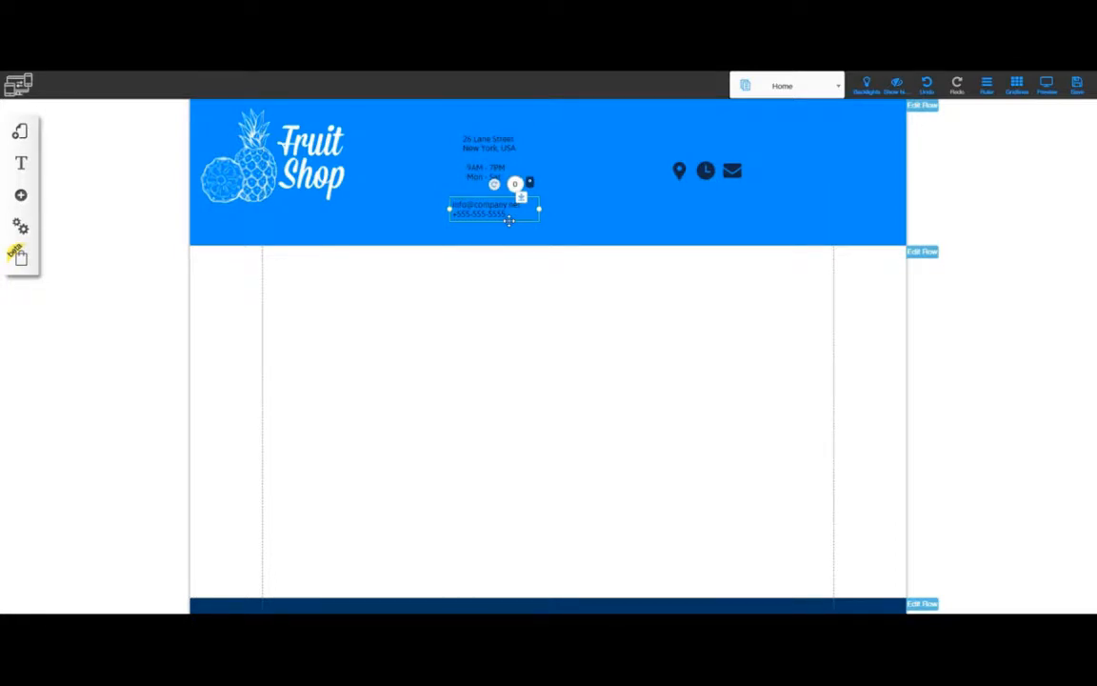
# Step: Make both lines of the shop's address text in the header white and bold
pyautogui.click(486, 140)
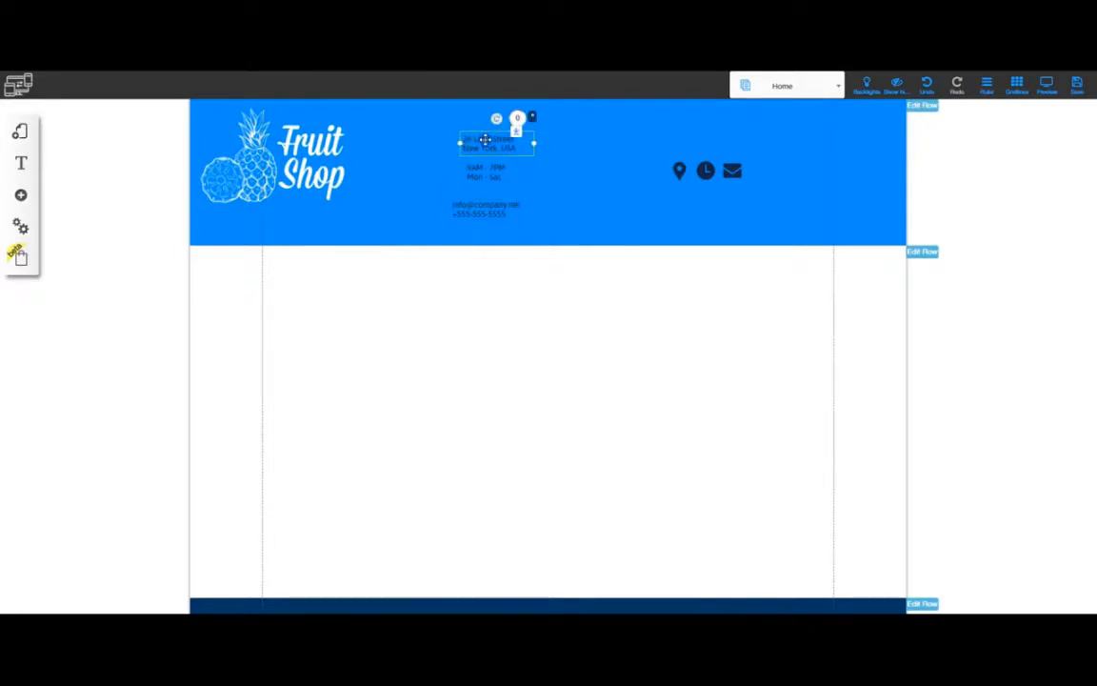
pyautogui.doubleClick(485, 140)
pyautogui.click(523, 151)
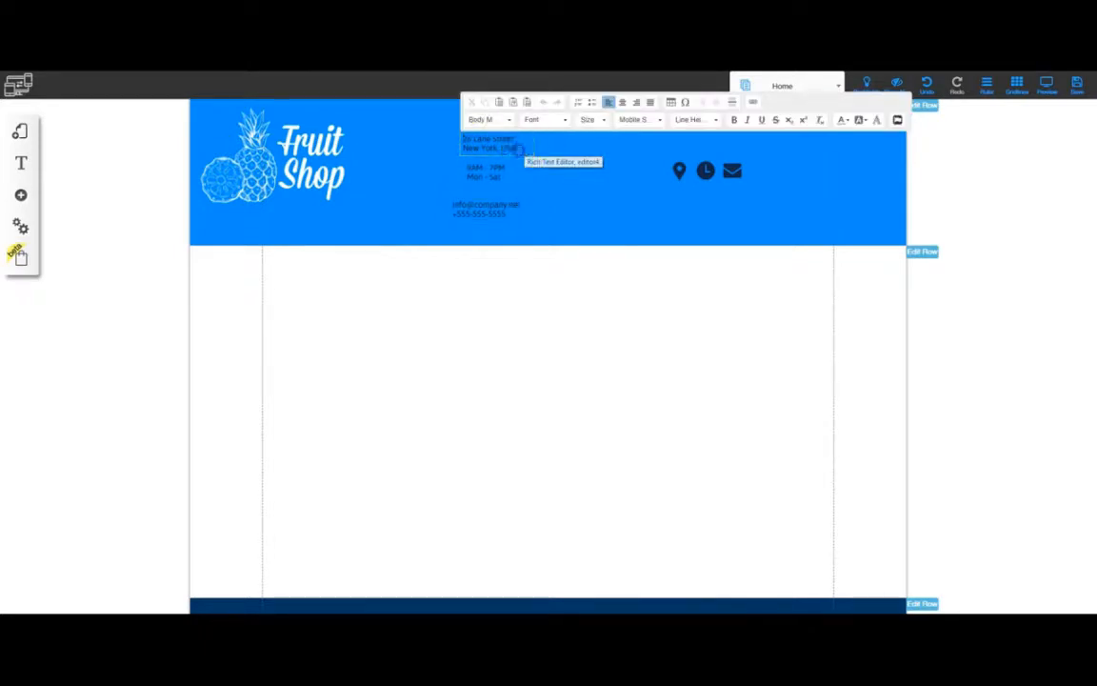
pyautogui.moveTo(518, 150); pyautogui.dragTo(456, 139)
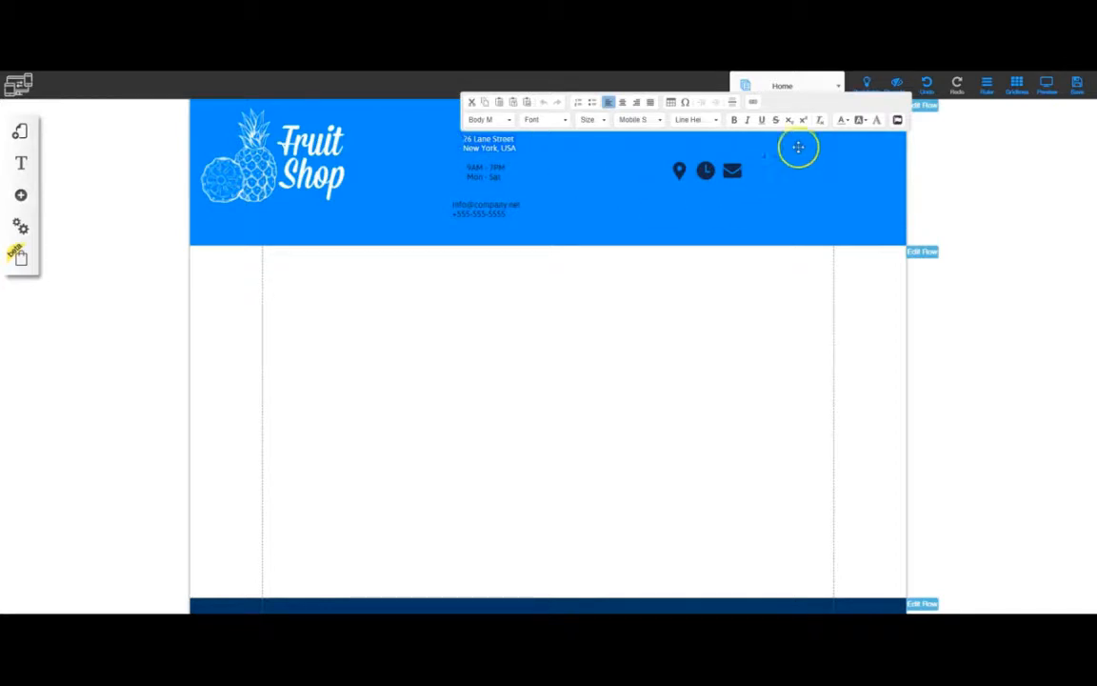
pyautogui.click(844, 120)
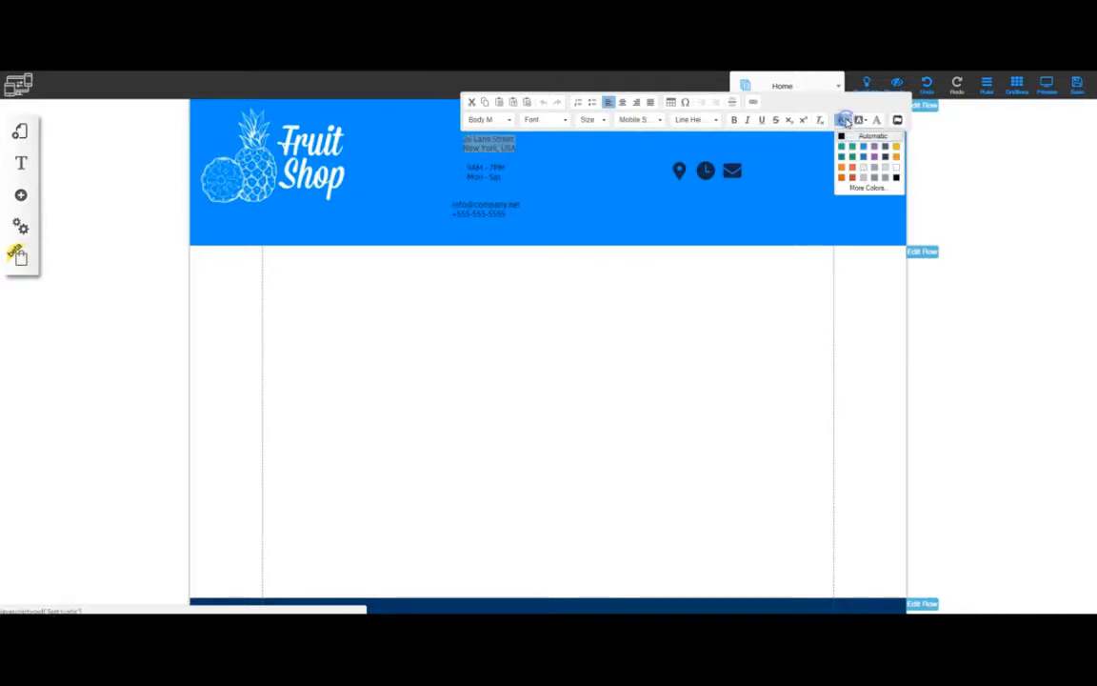
pyautogui.click(893, 167)
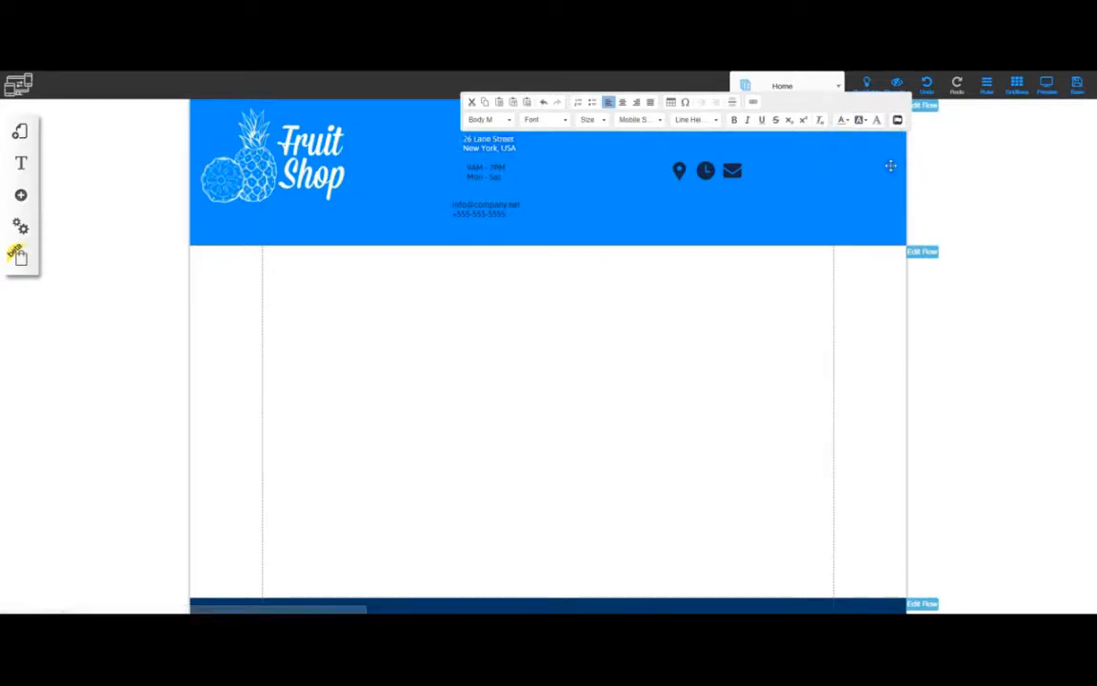
pyautogui.click(732, 121)
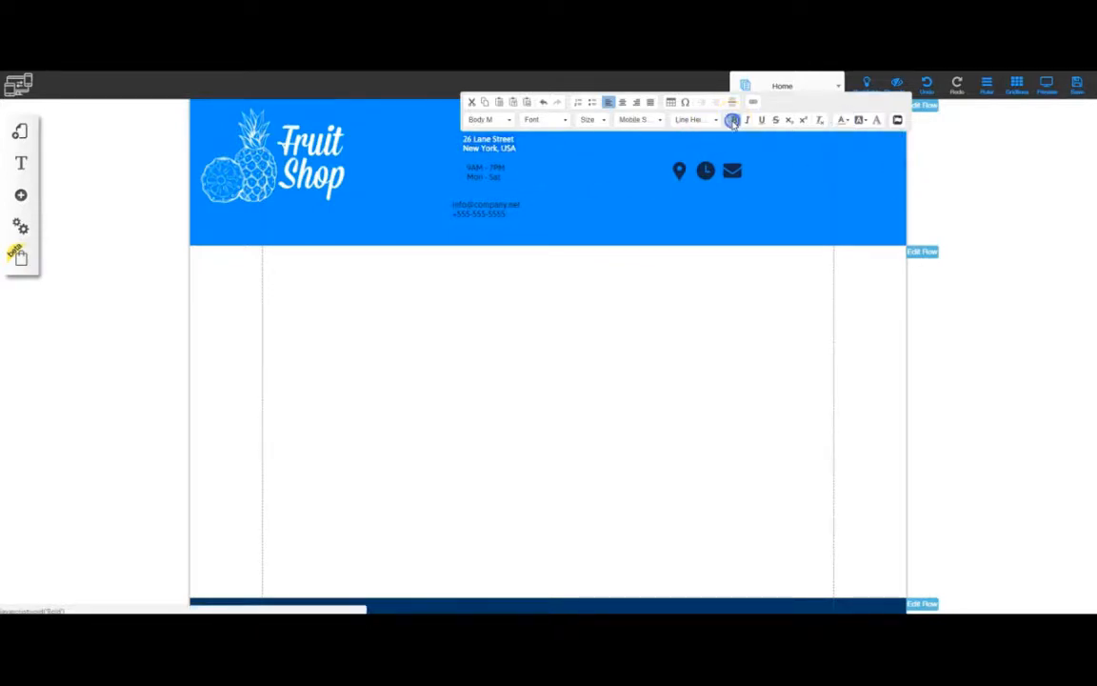
pyautogui.click(554, 206)
# Step: Format the two-line opening hours text in the header as white and bold
pyautogui.click(474, 169)
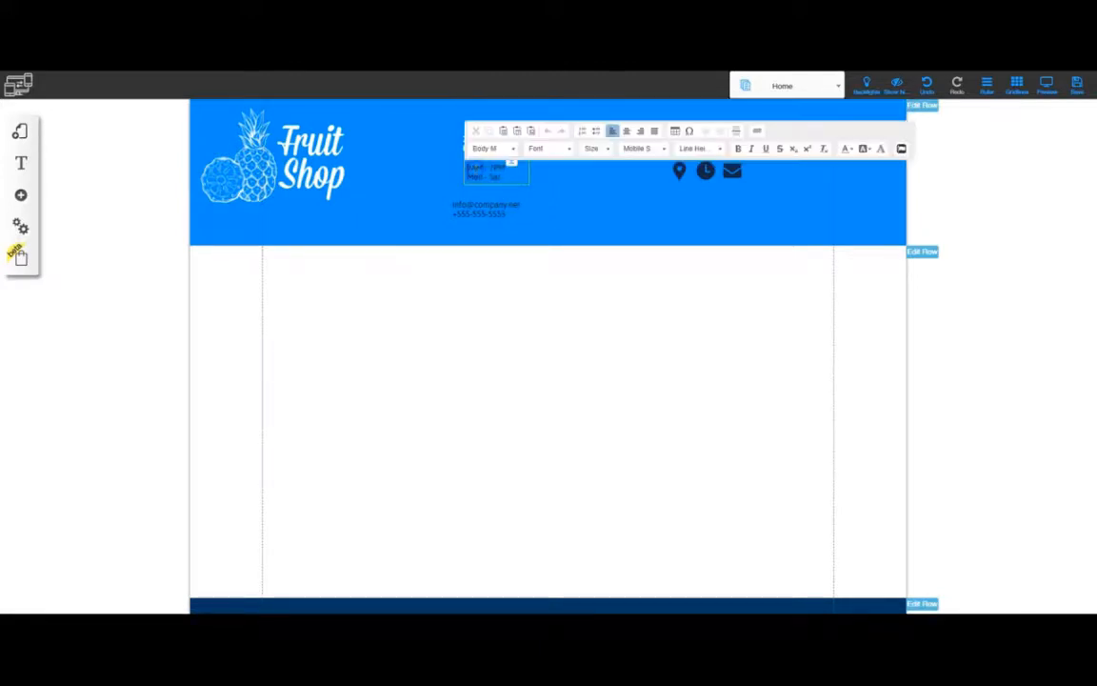
pyautogui.moveTo(467, 167); pyautogui.dragTo(509, 178)
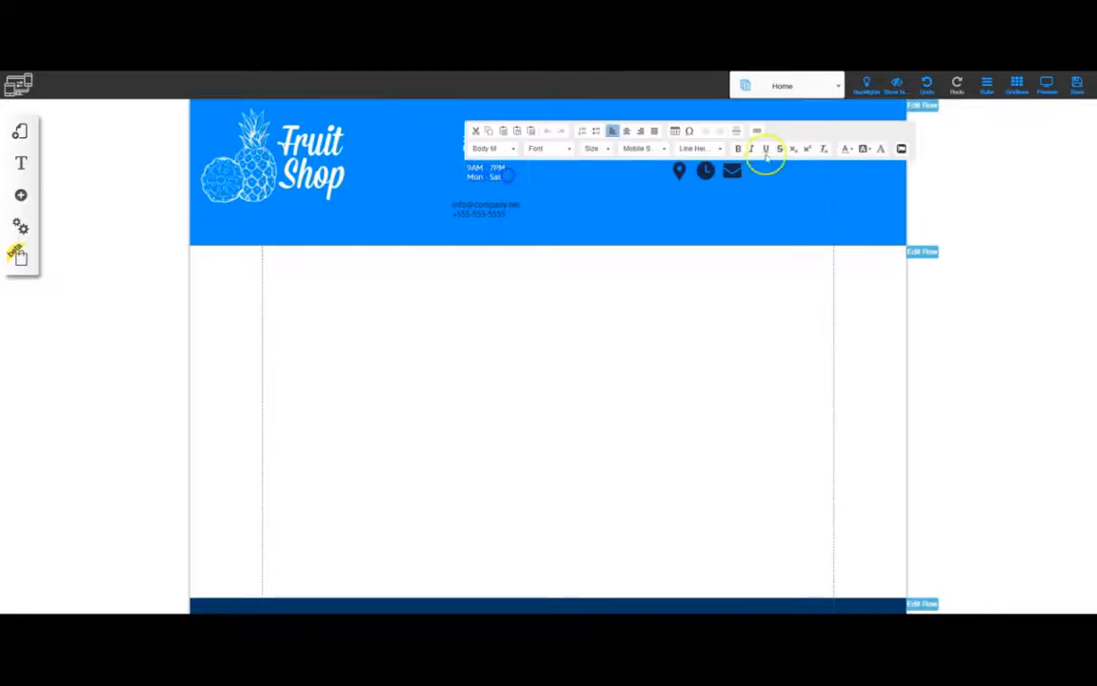
pyautogui.click(848, 152)
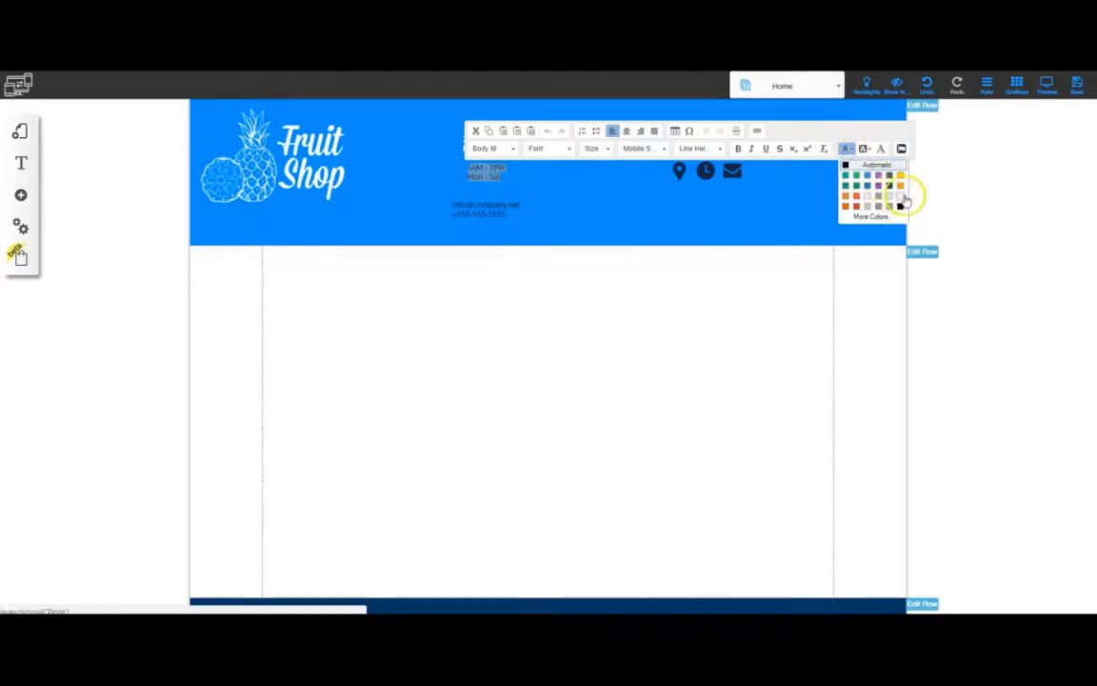
pyautogui.click(901, 197)
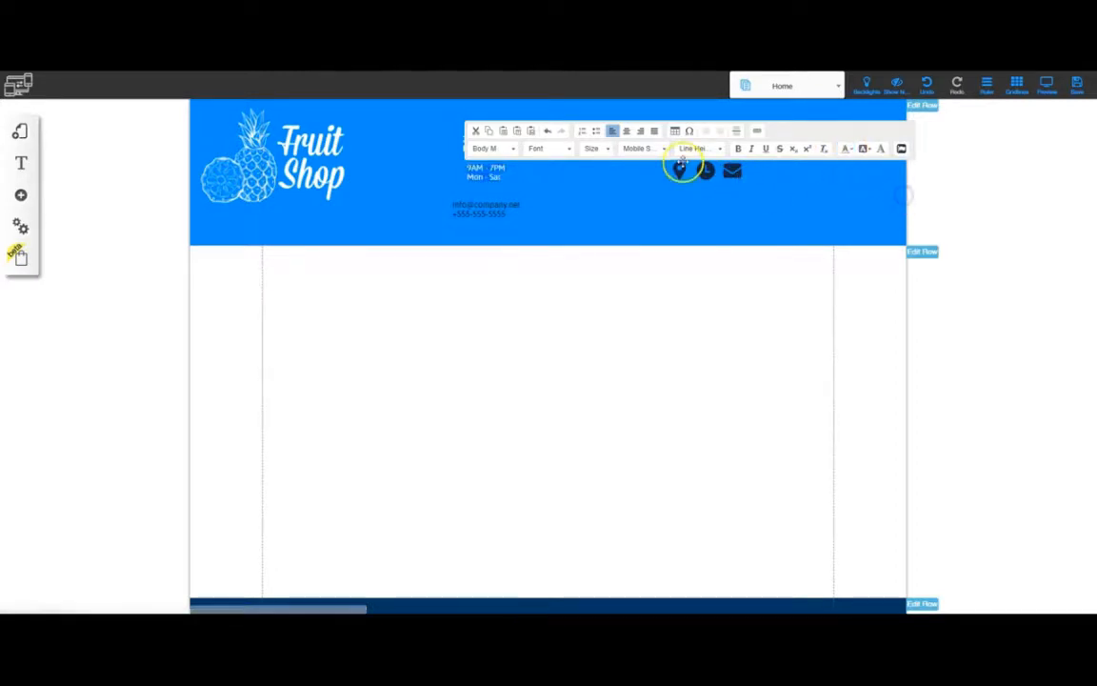
pyautogui.click(739, 149)
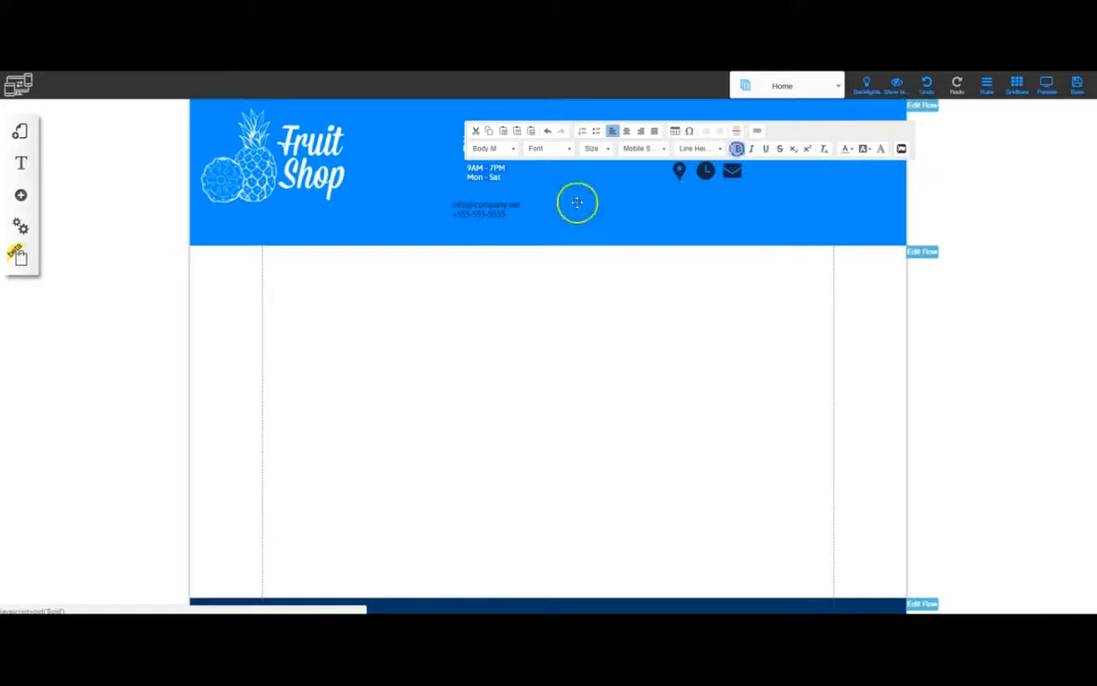
# Step: Change the e-mail and phone text in the header to white and make it bold
pyautogui.click(477, 207)
pyautogui.click(447, 208)
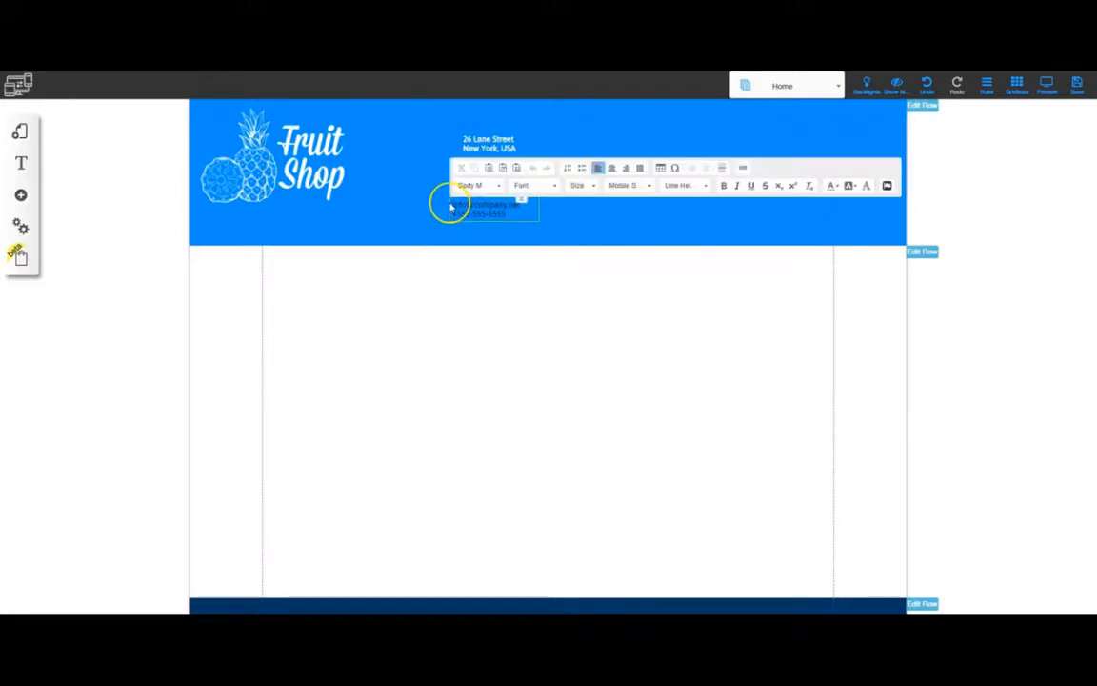
pyautogui.moveTo(453, 202); pyautogui.dragTo(525, 213)
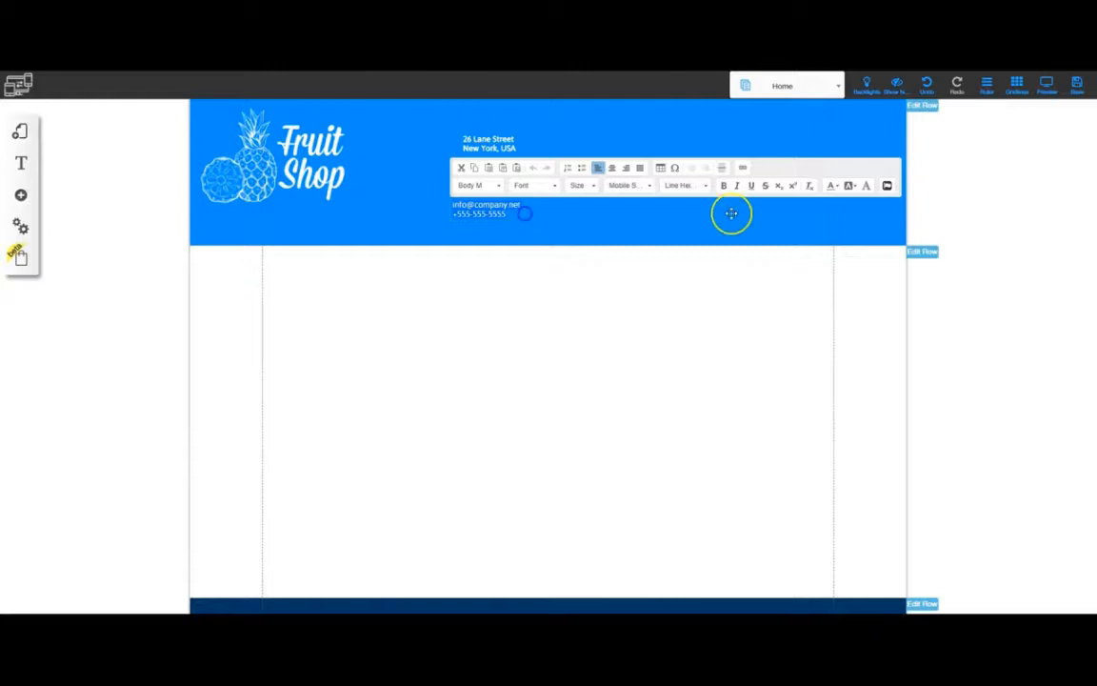
pyautogui.click(831, 184)
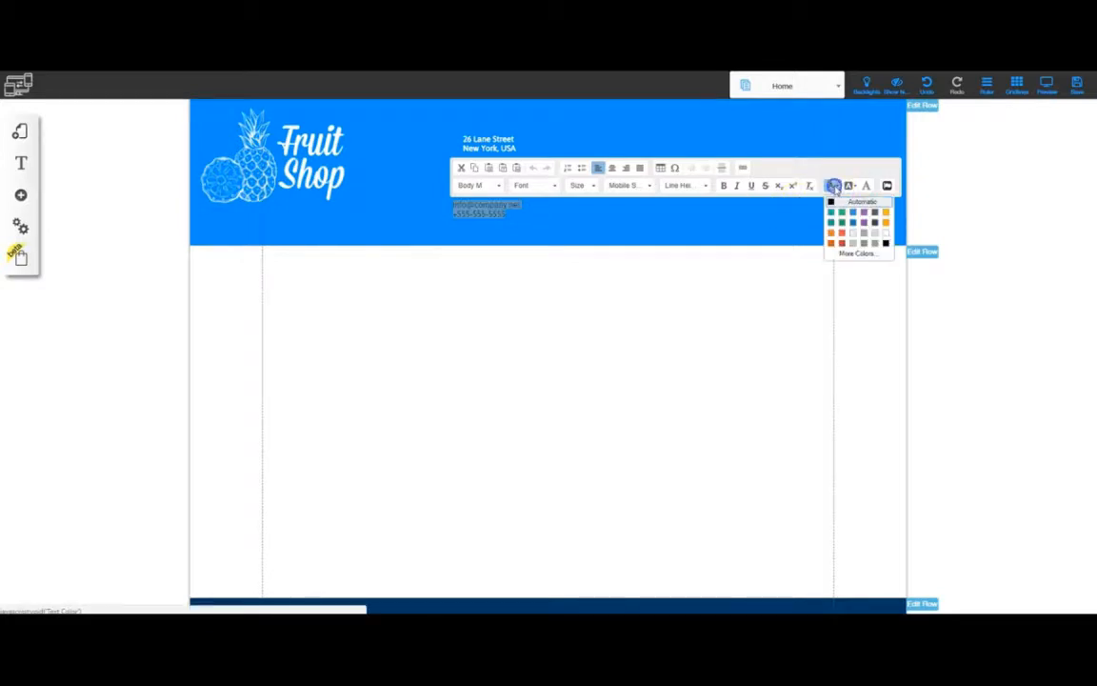
pyautogui.click(882, 235)
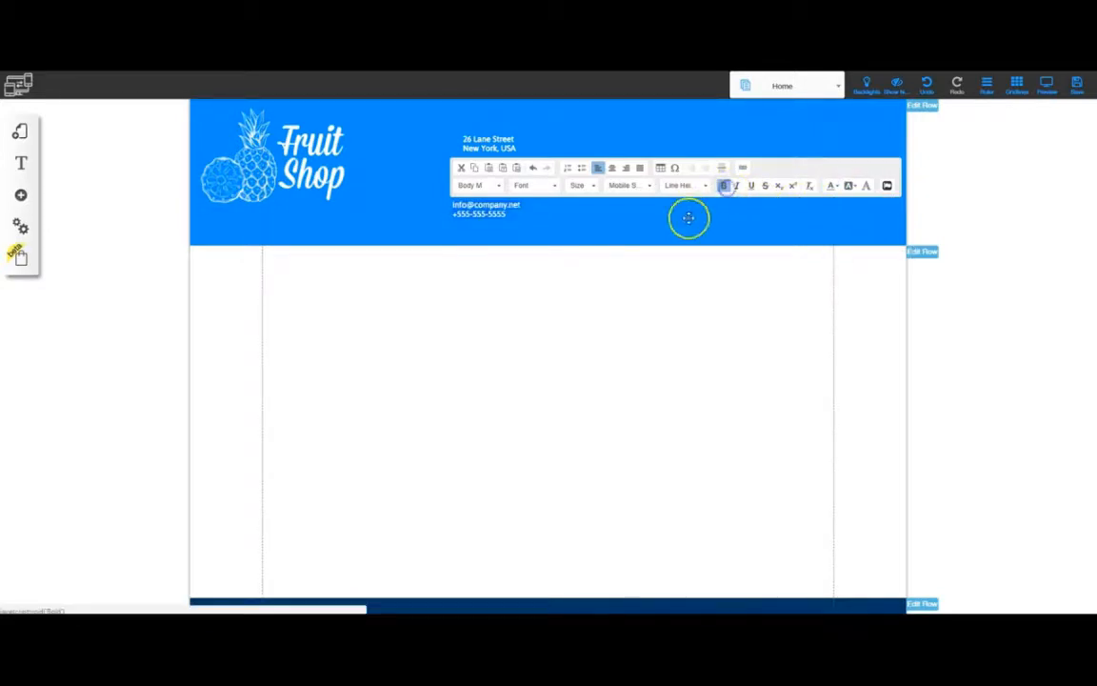
pyautogui.click(477, 237)
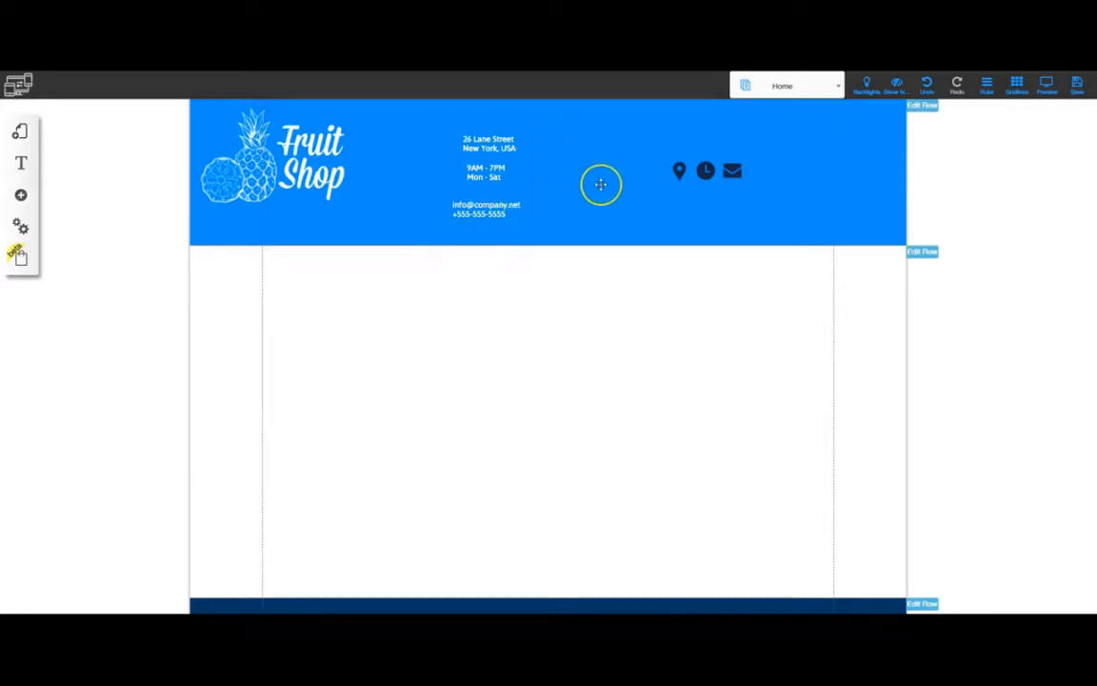
# Step: Move the location, clock and envelope icons close to the column of address, hours and contact texts in the header
pyautogui.moveTo(678, 172); pyautogui.dragTo(576, 158)
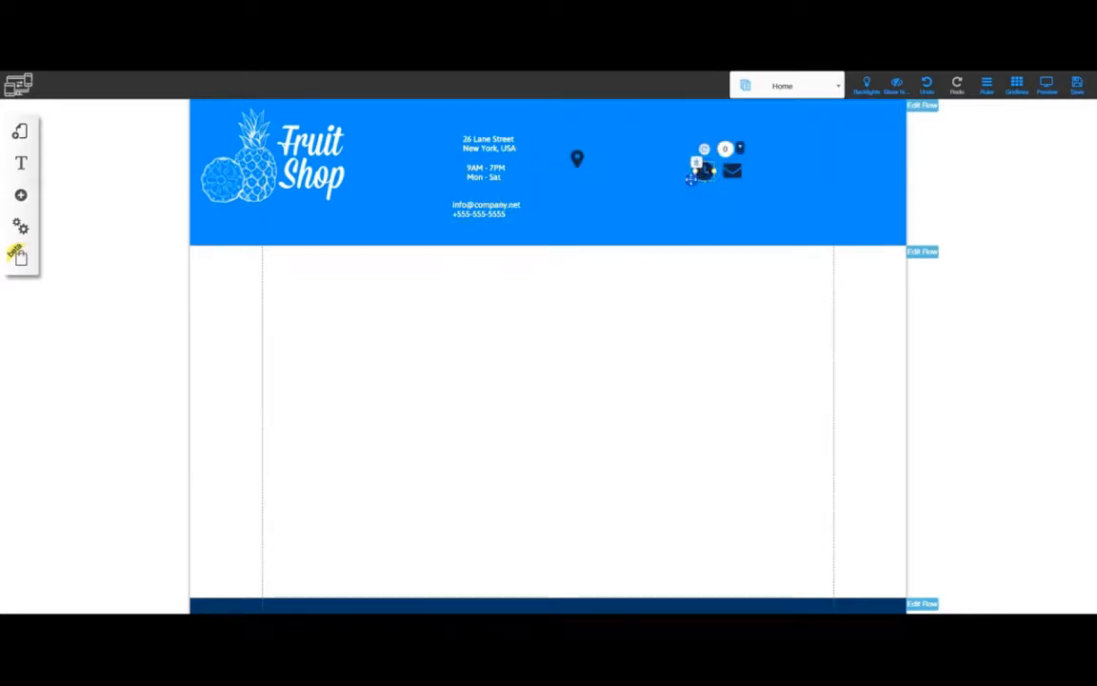
pyautogui.moveTo(702, 175); pyautogui.dragTo(582, 178)
pyautogui.moveTo(732, 172); pyautogui.dragTo(565, 134)
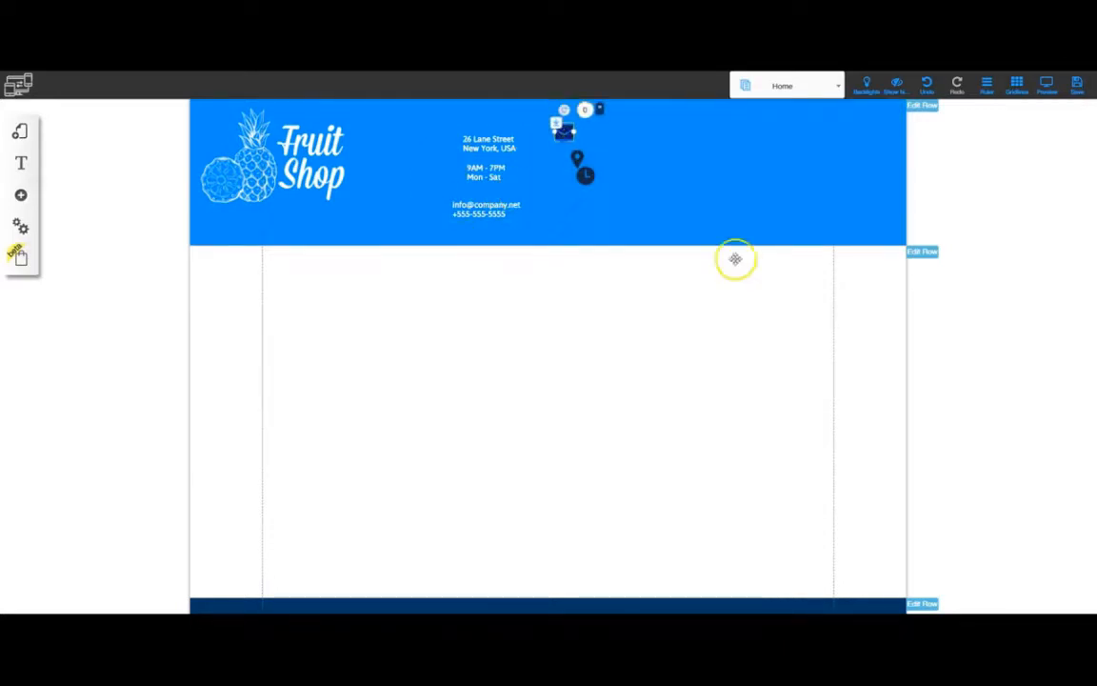
pyautogui.click(735, 259)
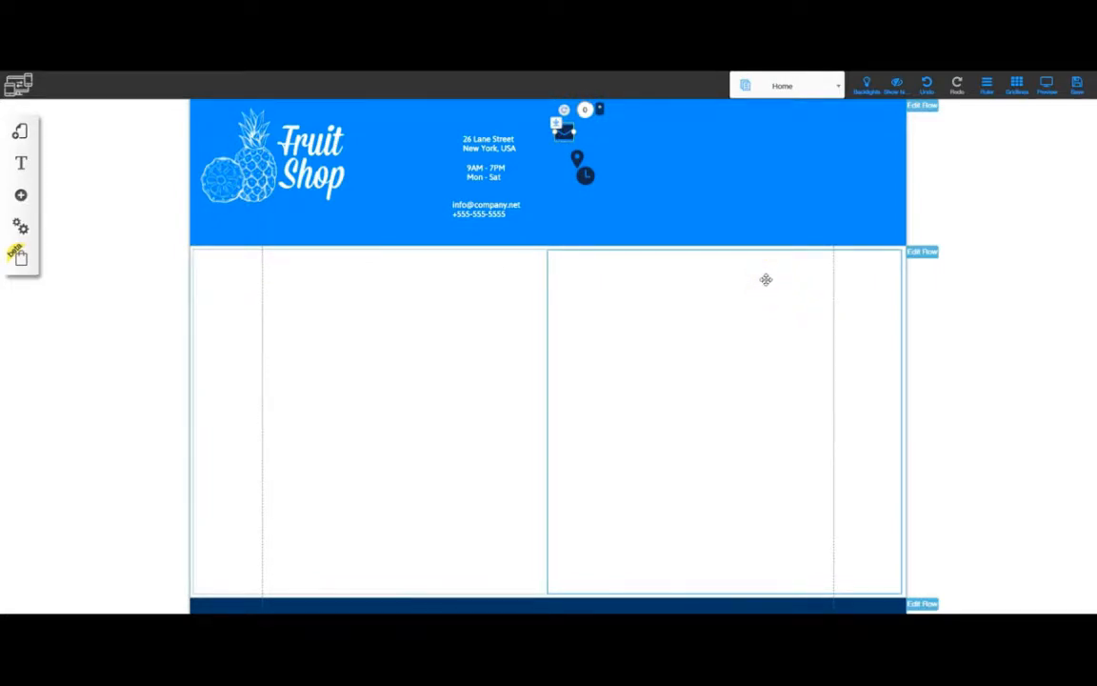
# Step: Open the header row's background colour settings and sample the header red, B01A2D, from the reference Fruit Shop page
pyautogui.click(771, 273)
pyautogui.click(927, 88)
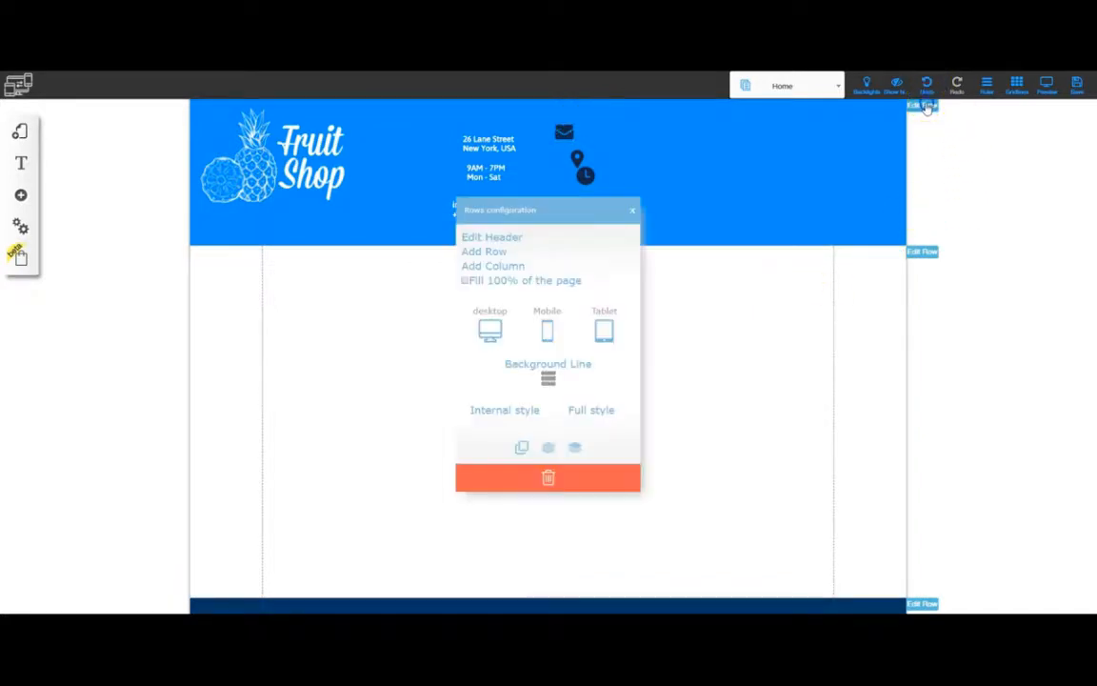
pyautogui.click(549, 379)
pyautogui.click(575, 400)
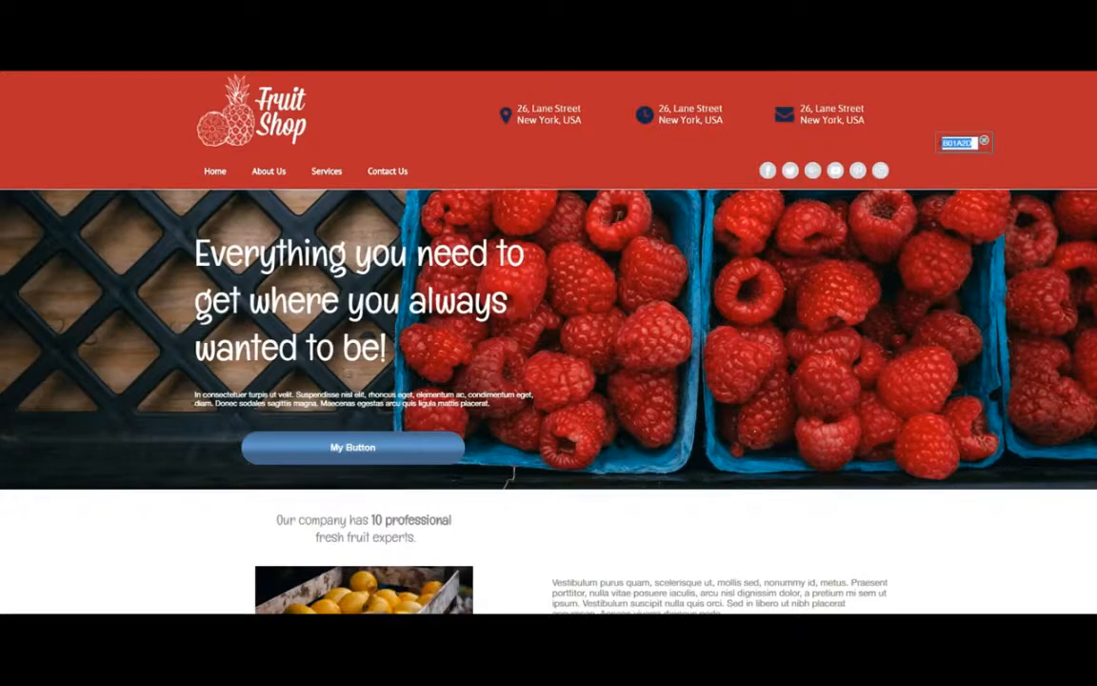
pyautogui.click(992, 100)
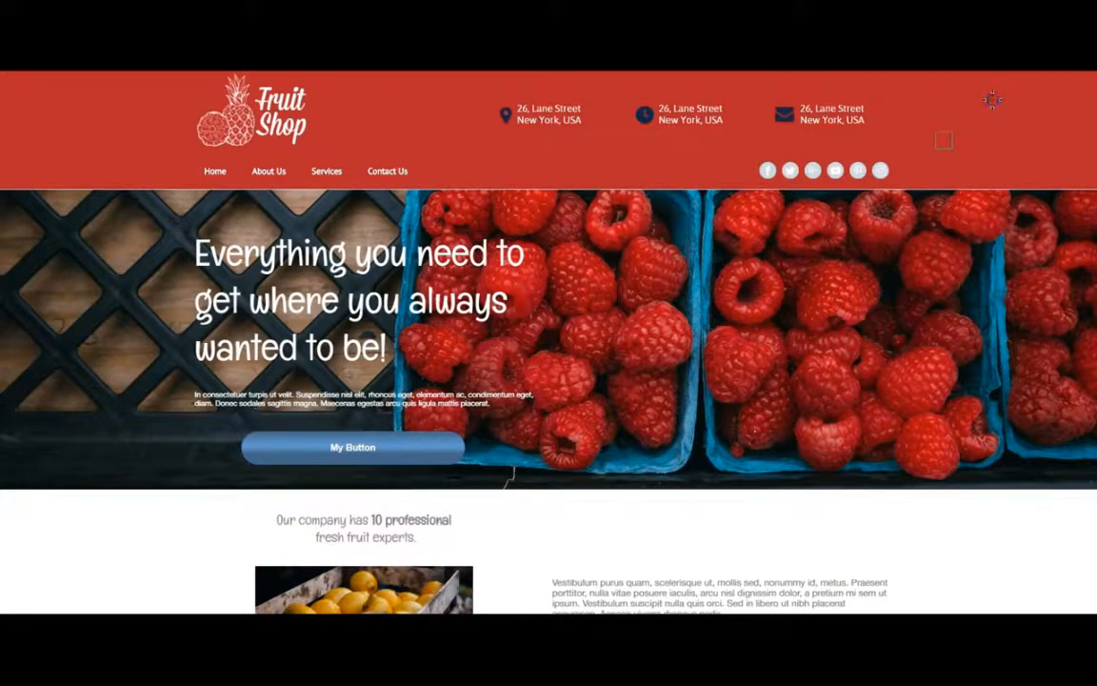
pyautogui.click(994, 123)
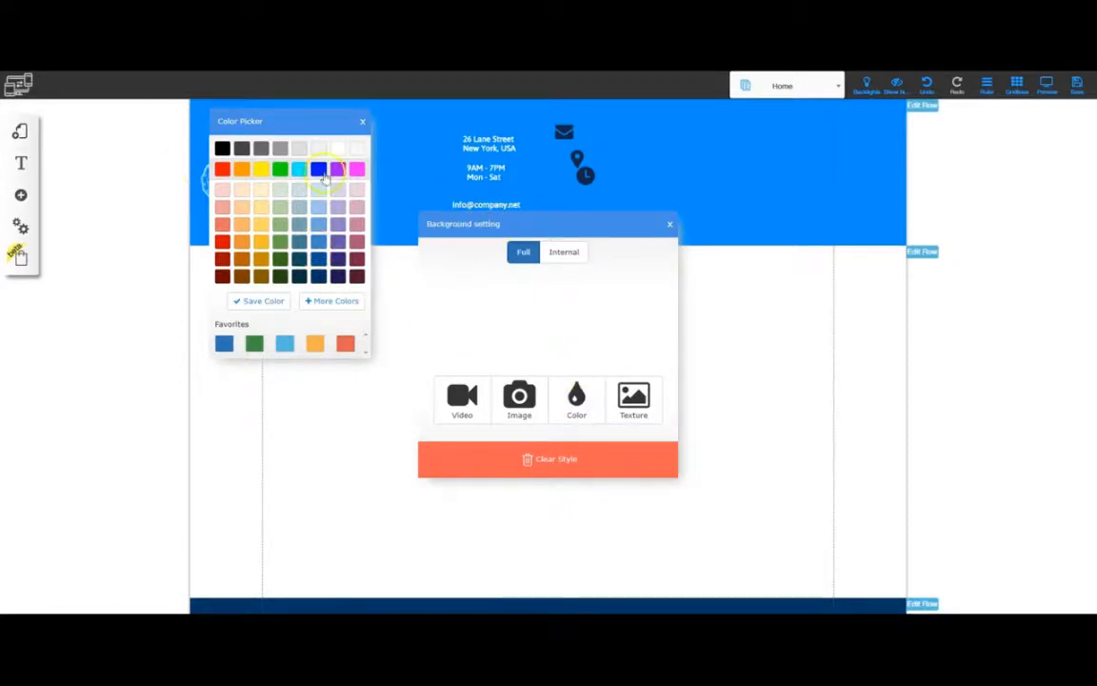
# Step: Set the header row's full background to the custom colour rgb(176, 26, 45)
pyautogui.click(327, 302)
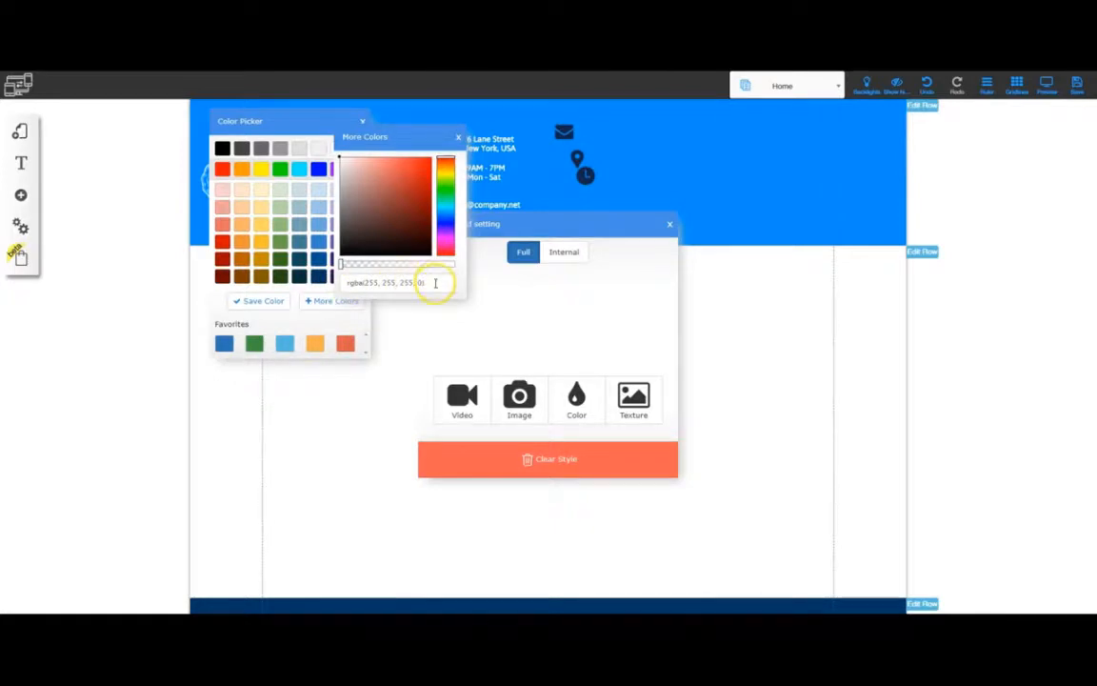
pyautogui.moveTo(430, 283); pyautogui.dragTo(352, 282)
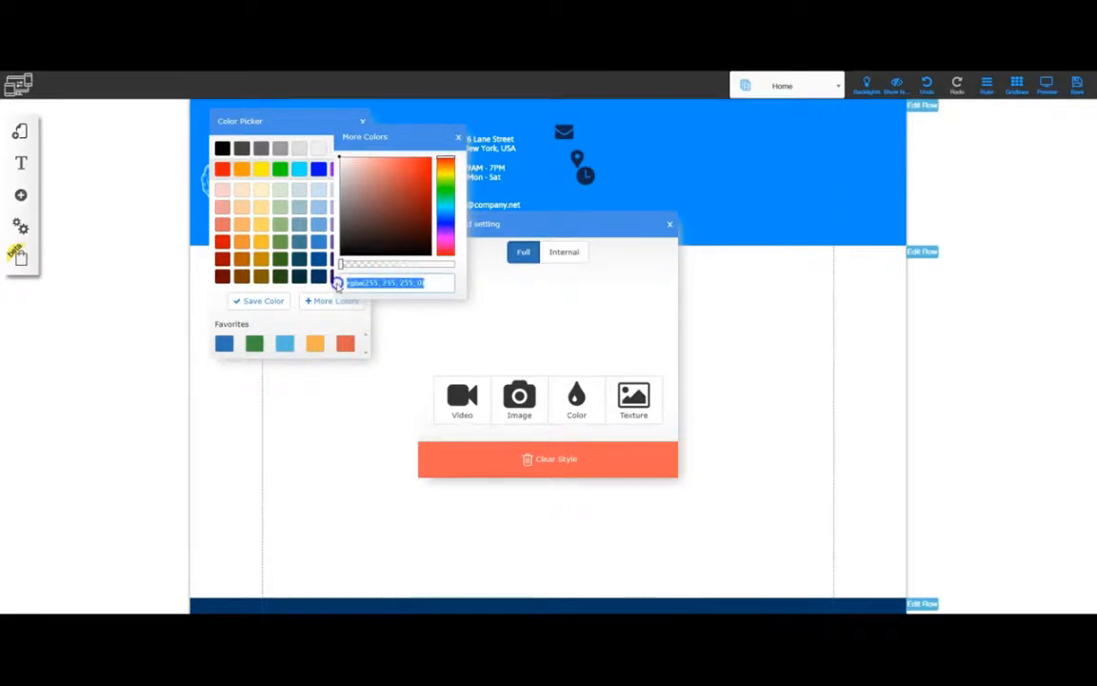
pyautogui.write('rgb(176, 26, 45)')
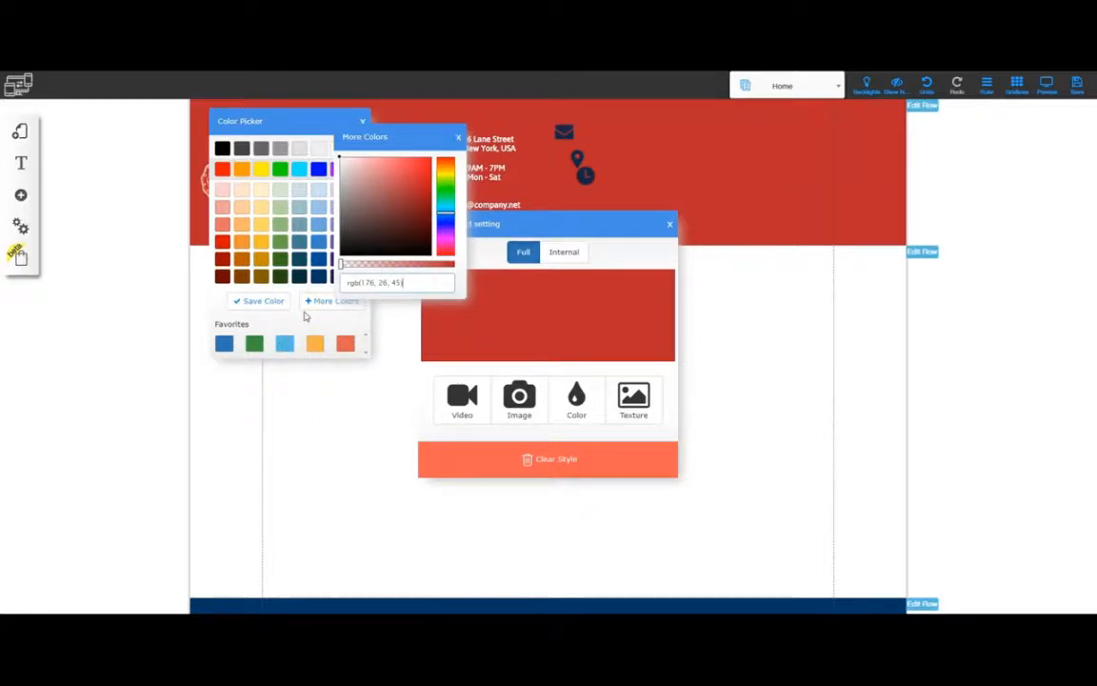
pyautogui.click(458, 137)
pyautogui.click(363, 122)
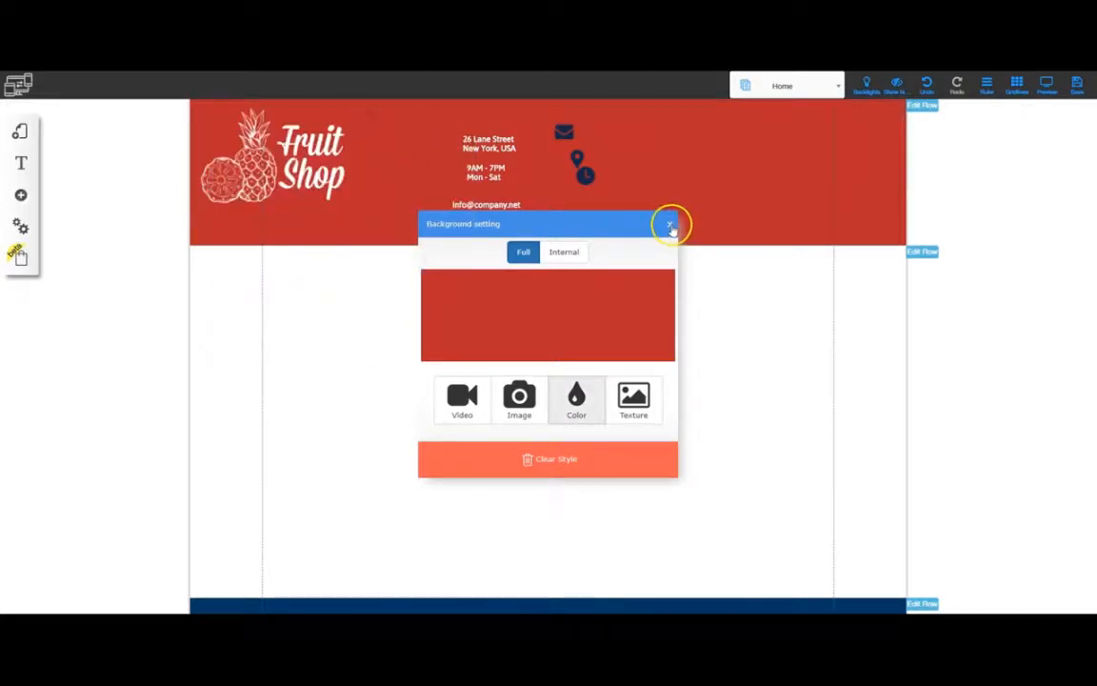
pyautogui.click(671, 225)
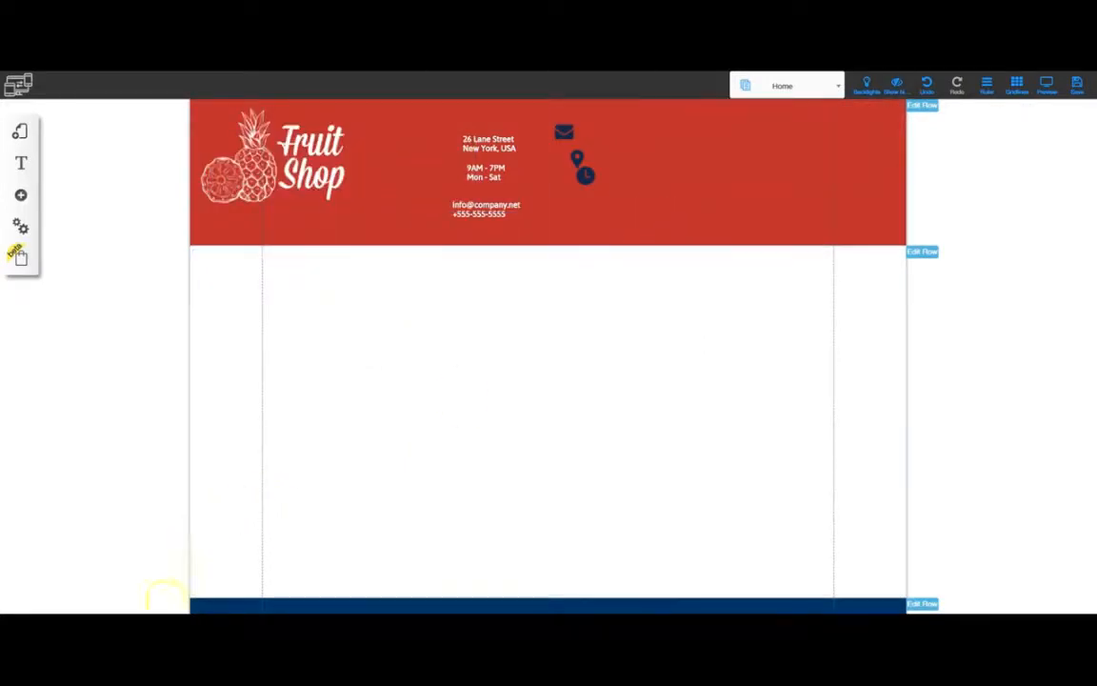
# Step: In Notepad, record "Color picker: (RED HEADER) B01A2D" above the address lines, and return to the website editor
pyautogui.click(141, 514)
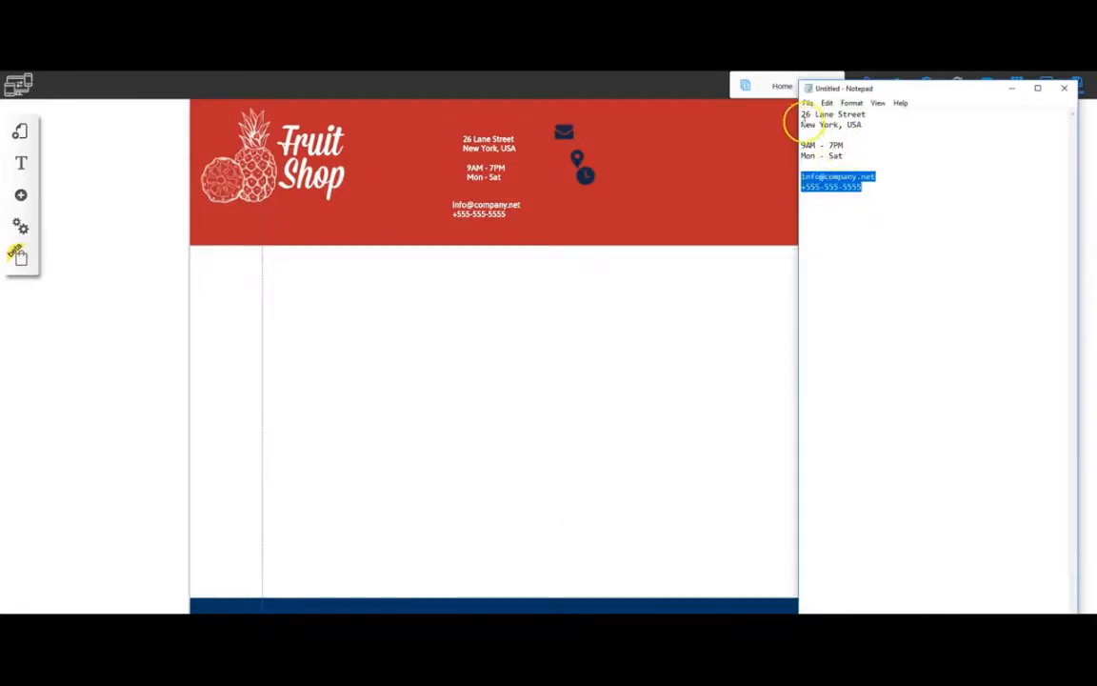
pyautogui.click(804, 113)
pyautogui.press('Return')
pyautogui.press('Return')
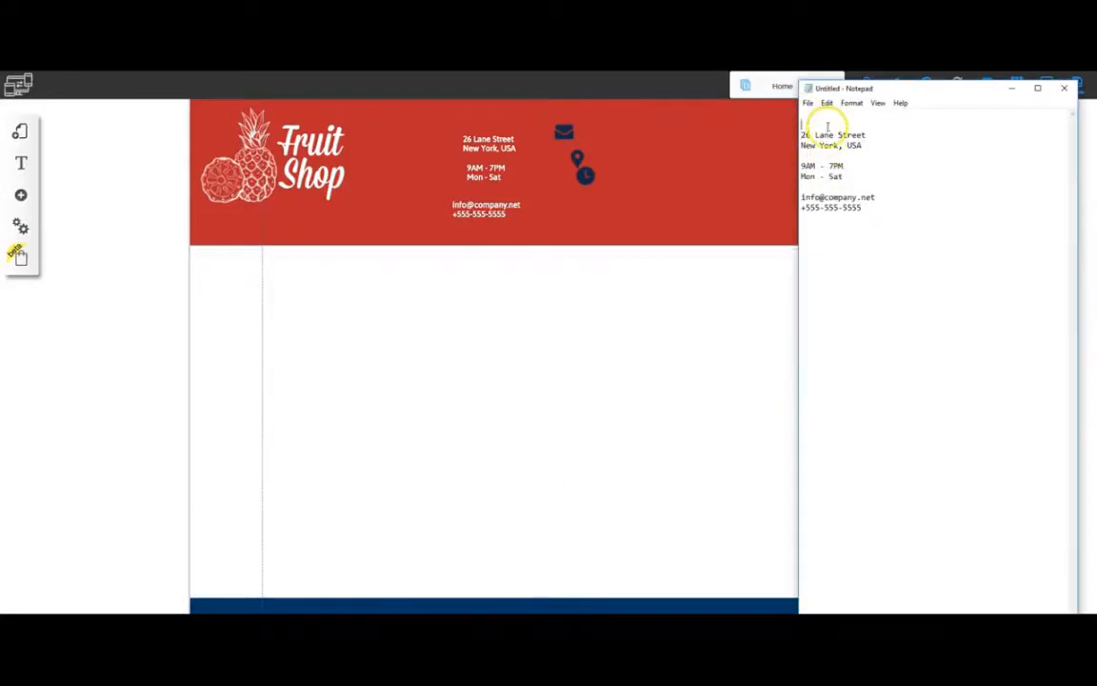
pyautogui.write('Color picker:  (RED HEADER) B01A20')
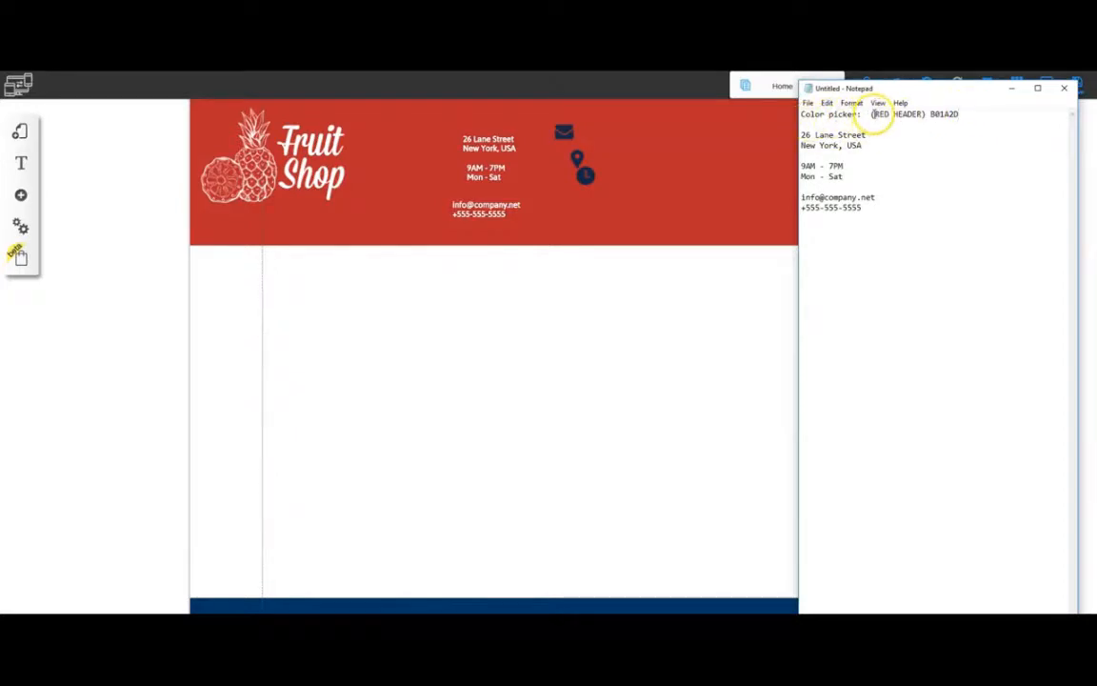
pyautogui.click(931, 114)
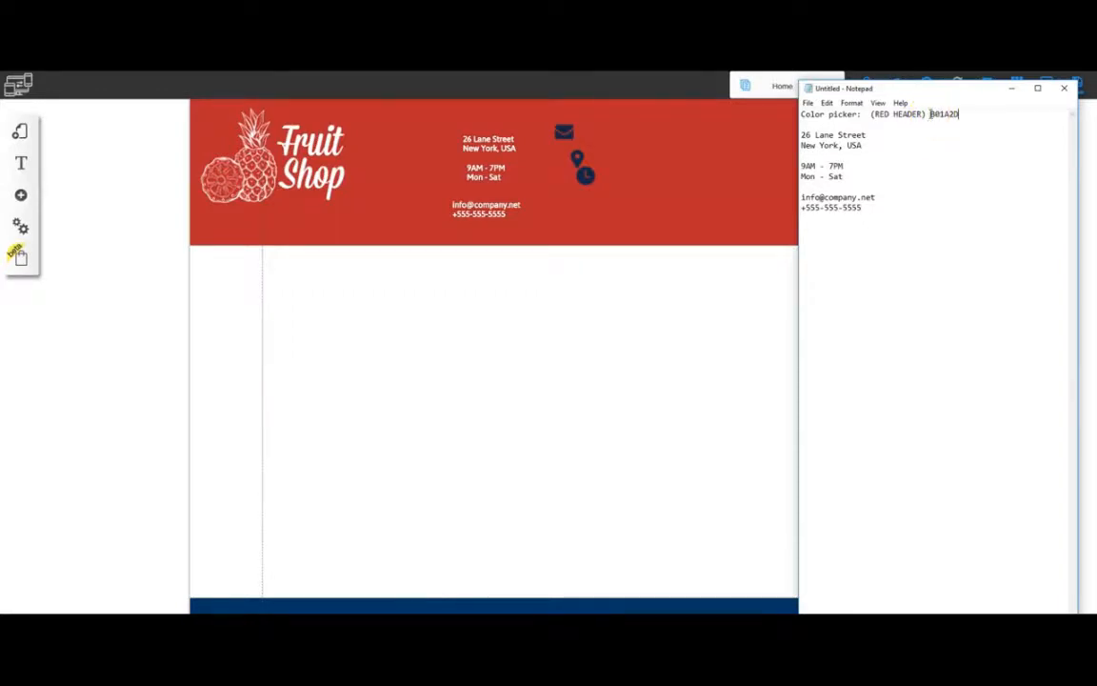
pyautogui.click(1013, 90)
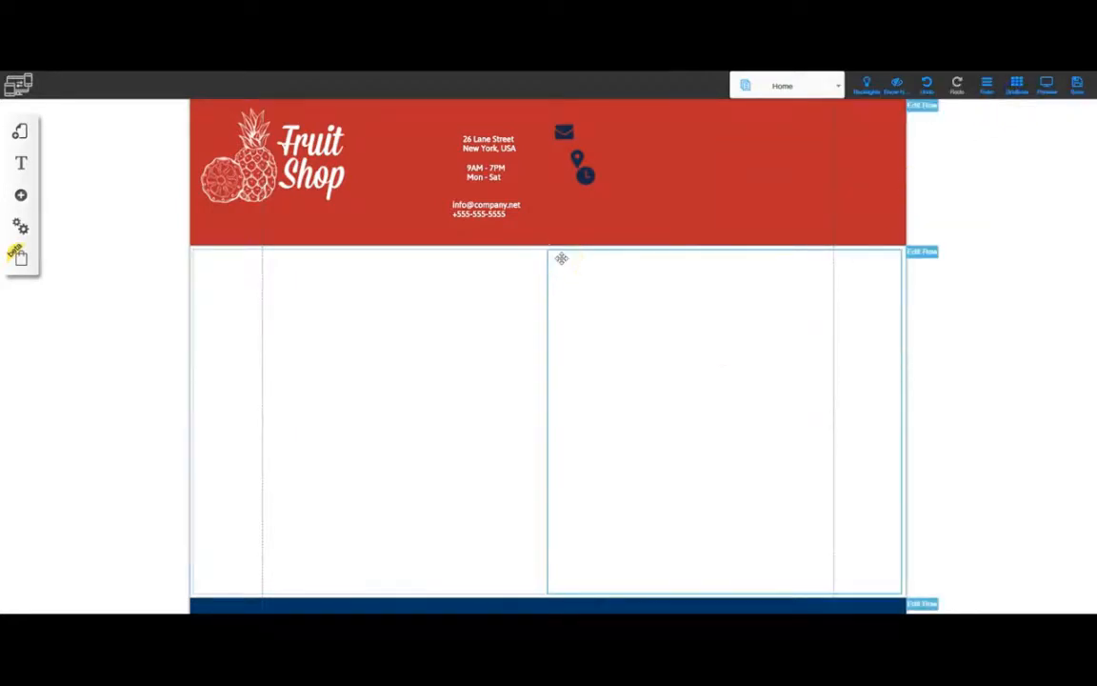
# Step: Arrange the location, clock and envelope icons in a row across the header's second column, each followed by its address, hours or contact text
pyautogui.moveTo(562, 258); pyautogui.dragTo(564, 130)
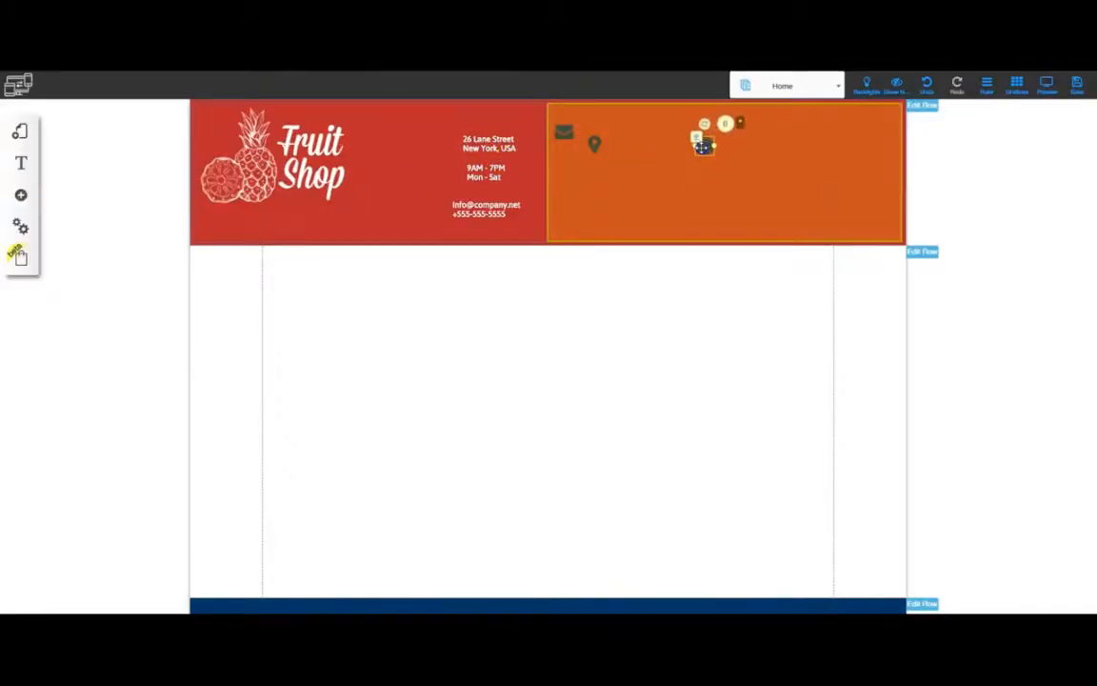
pyautogui.moveTo(565, 133); pyautogui.dragTo(773, 147)
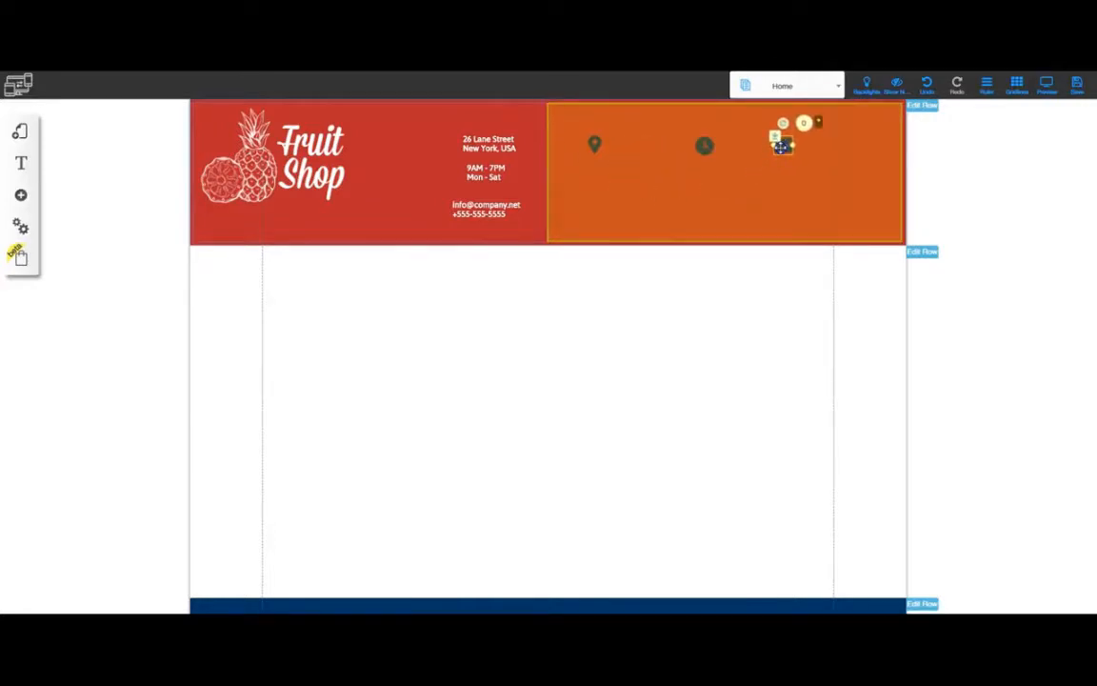
pyautogui.moveTo(504, 147); pyautogui.dragTo(634, 145)
pyautogui.moveTo(484, 172); pyautogui.dragTo(723, 146)
pyautogui.moveTo(485, 208); pyautogui.dragTo(809, 148)
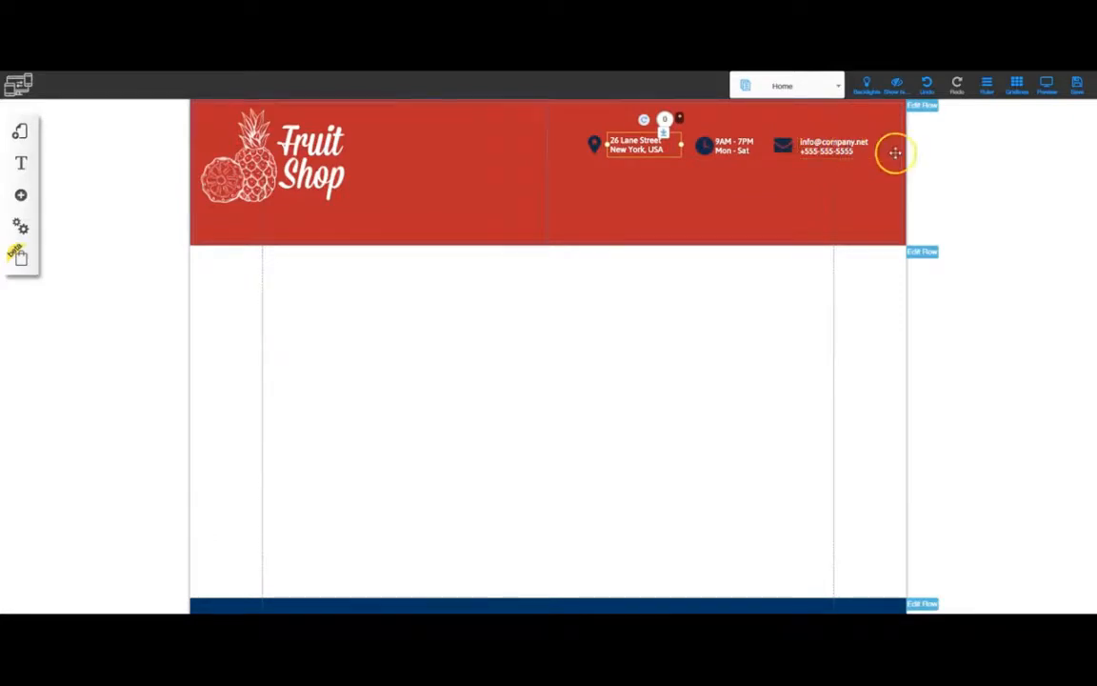
# Step: Show the rulers and place a horizontal guide just above the header's row of contact details
pyautogui.click(986, 86)
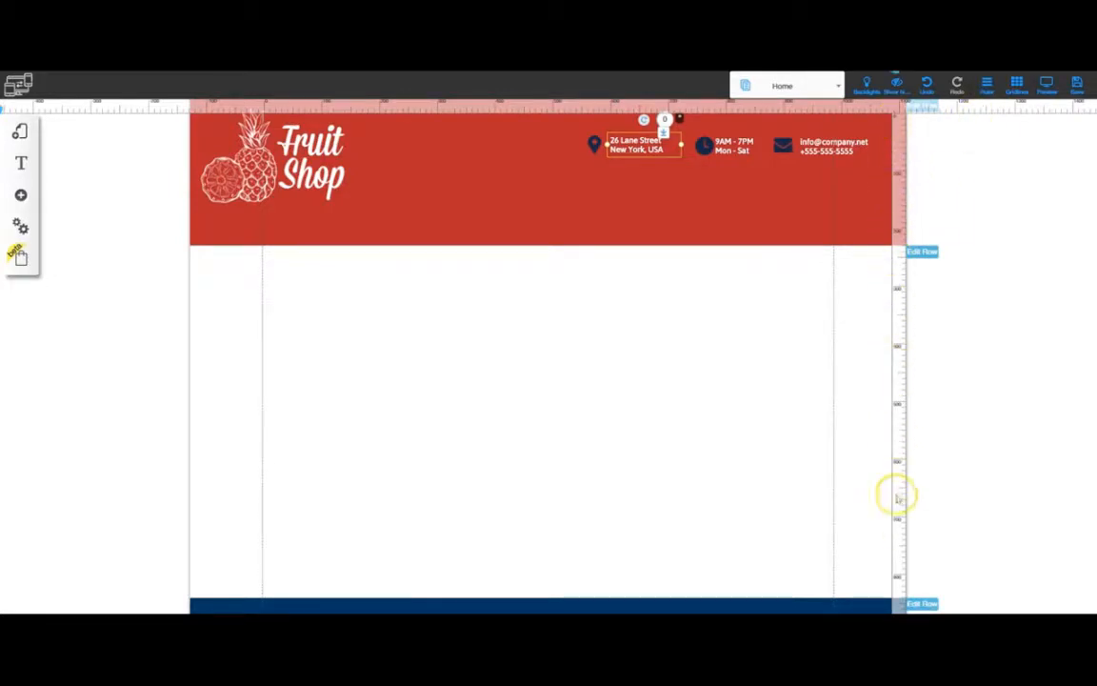
pyautogui.moveTo(903, 134); pyautogui.dragTo(547, 143)
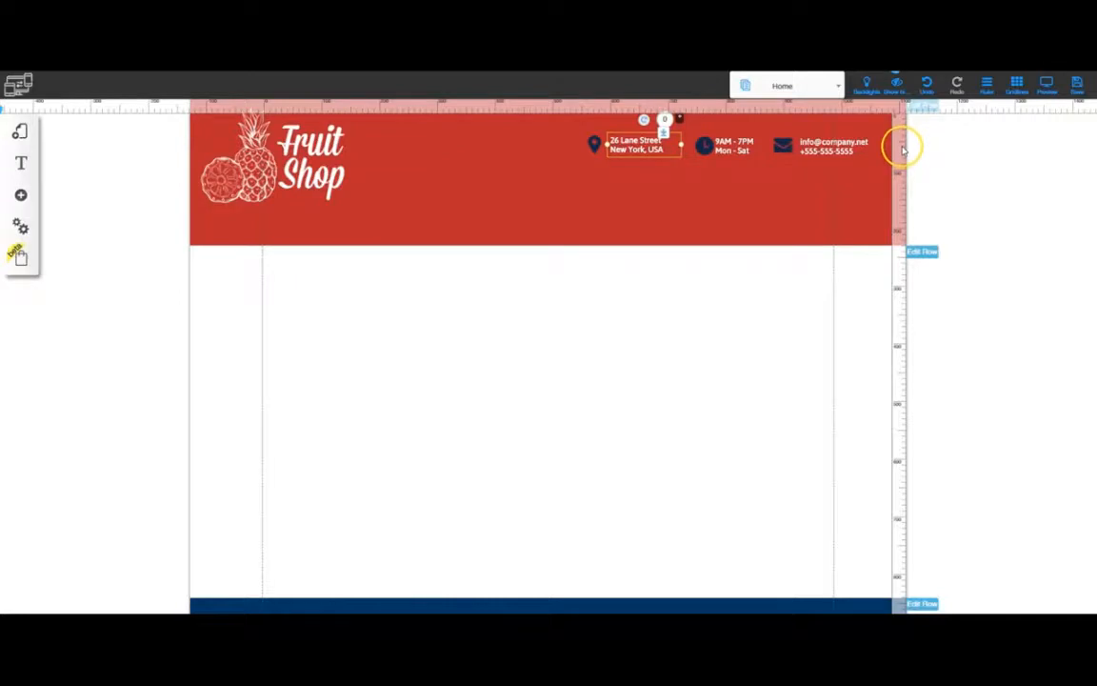
pyautogui.moveTo(901, 143); pyautogui.dragTo(580, 145)
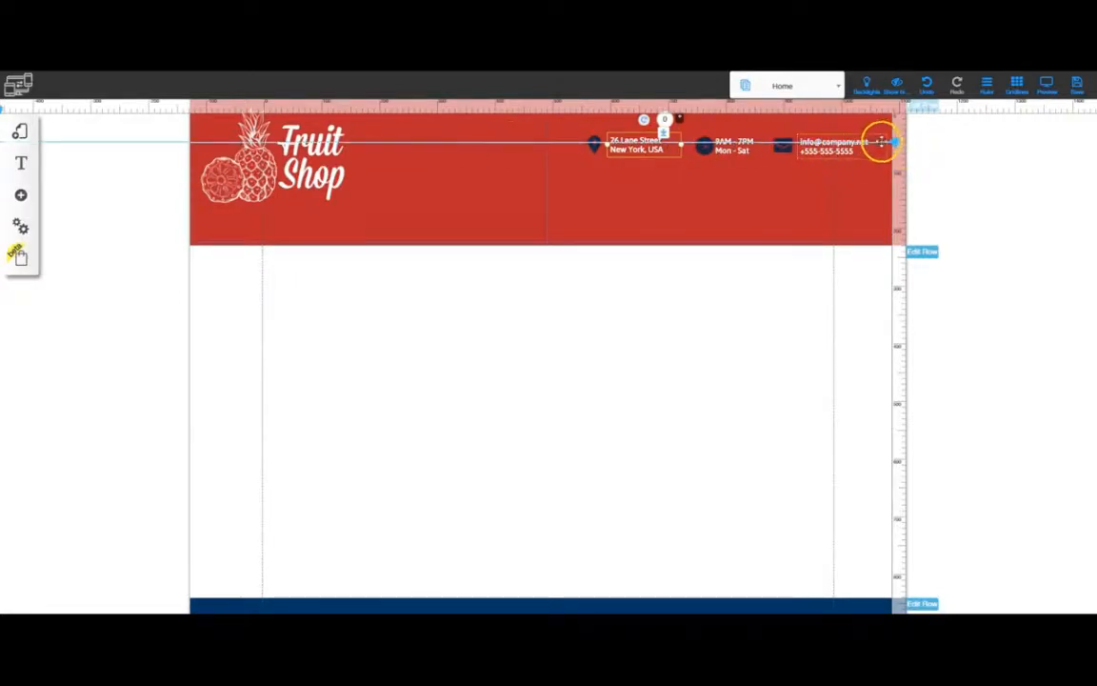
pyautogui.moveTo(880, 143); pyautogui.dragTo(893, 135)
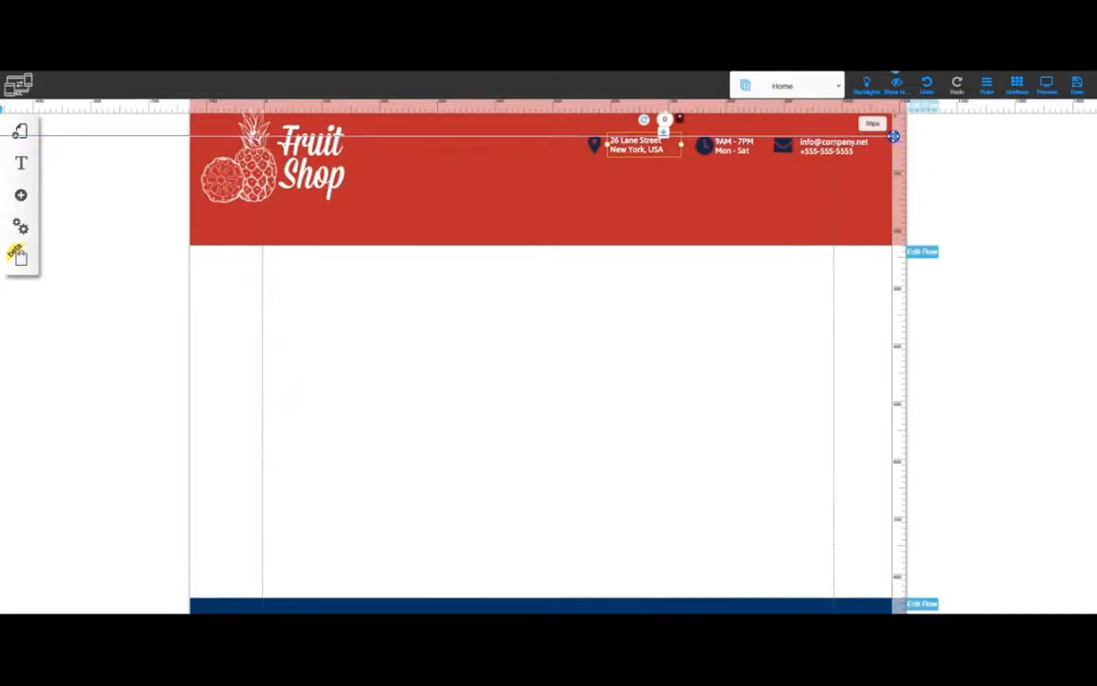
# Step: Align the contact, opening hours and address texts to the horizontal guide, moving the address text slightly away from its icon
pyautogui.click(859, 150)
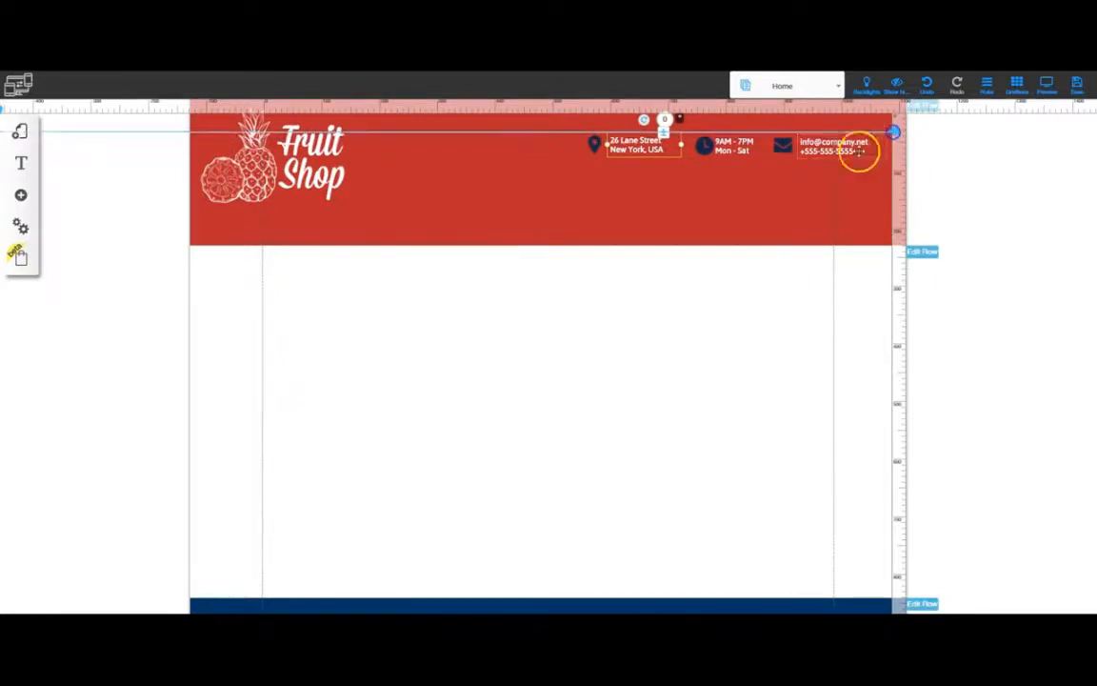
pyautogui.click(726, 149)
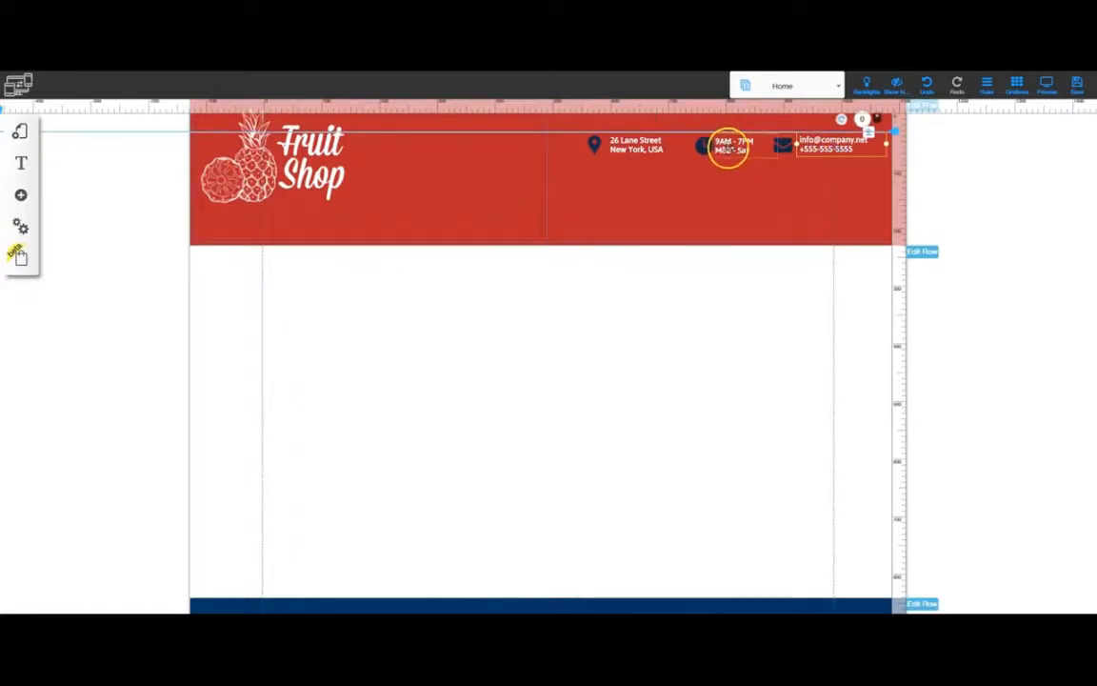
pyautogui.click(627, 143)
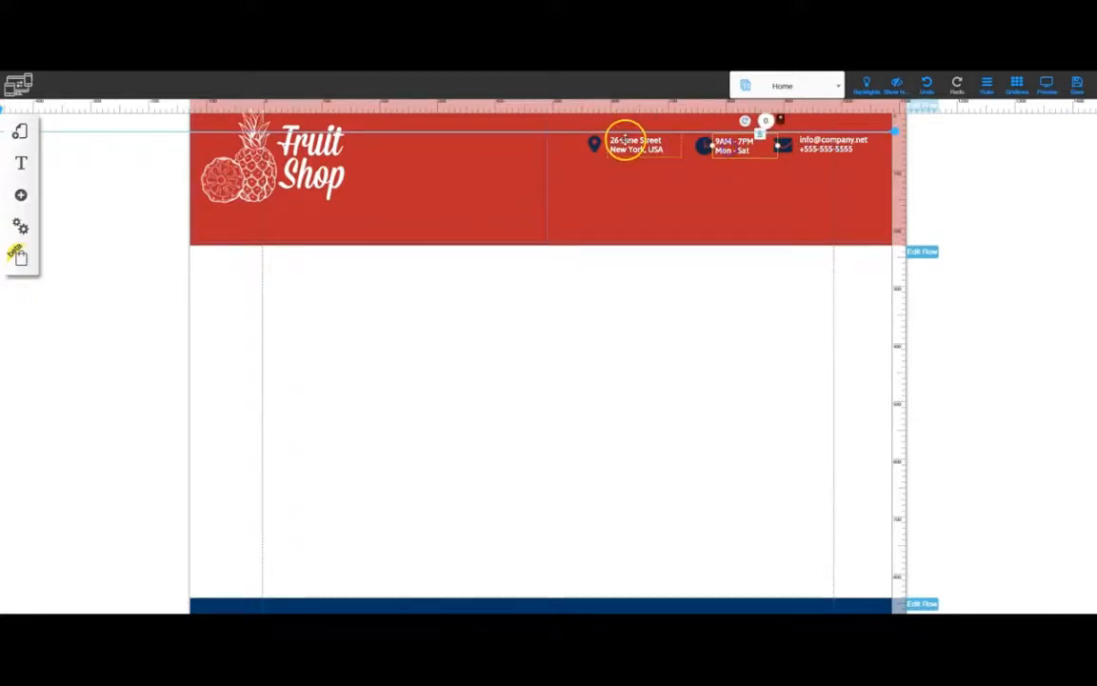
pyautogui.click(751, 150)
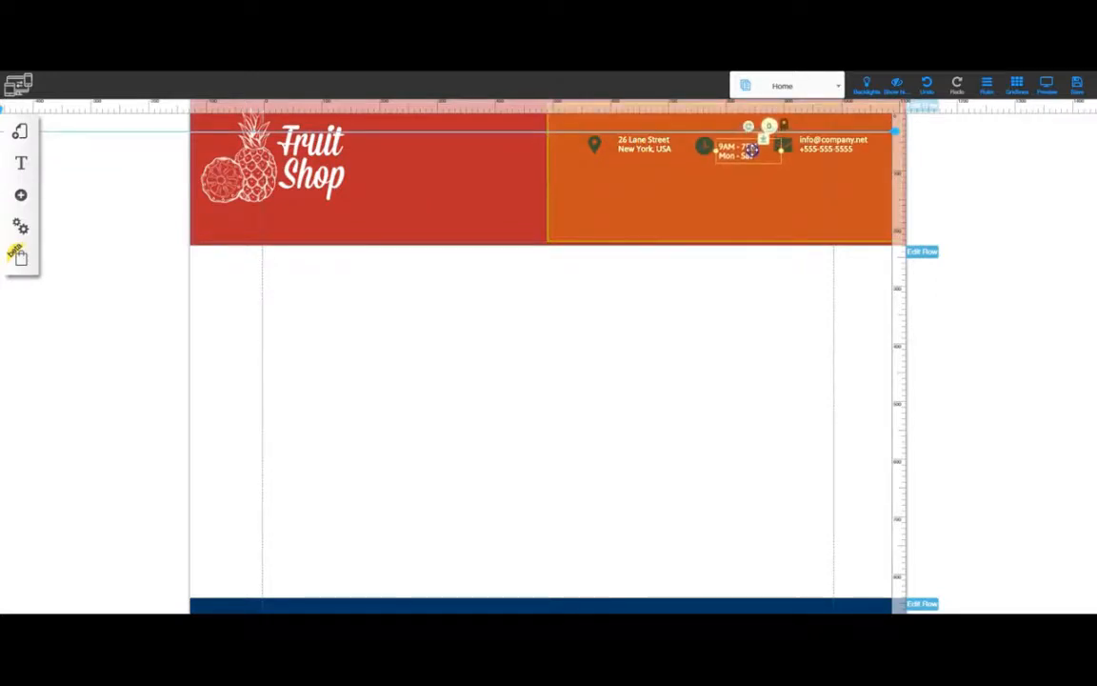
pyautogui.click(696, 141)
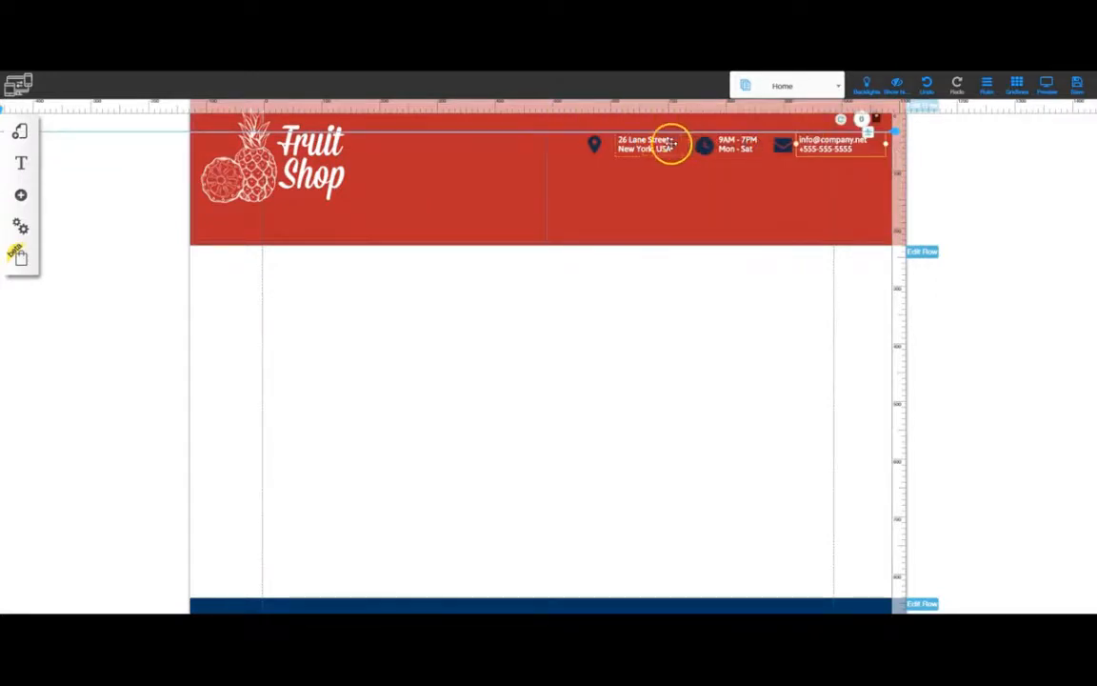
# Step: Lower the horizontal guide slightly and align the envelope, clock and location icons to it beside their texts
pyautogui.moveTo(896, 133); pyautogui.dragTo(897, 138)
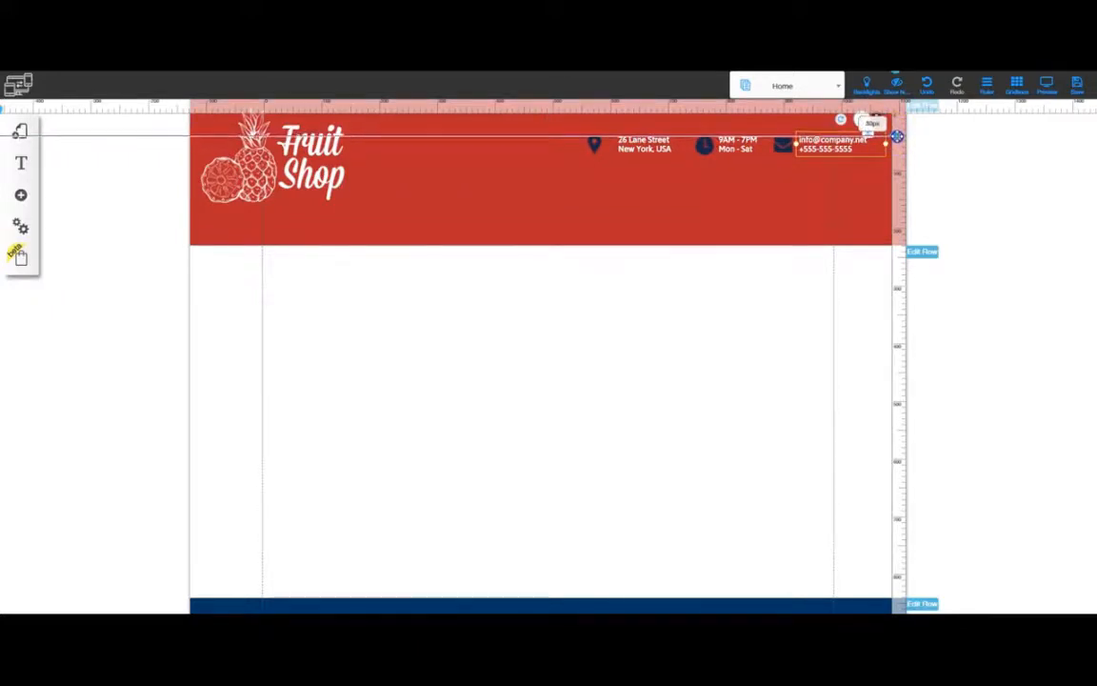
pyautogui.click(779, 143)
pyautogui.moveTo(783, 155); pyautogui.dragTo(786, 147)
pyautogui.click(709, 146)
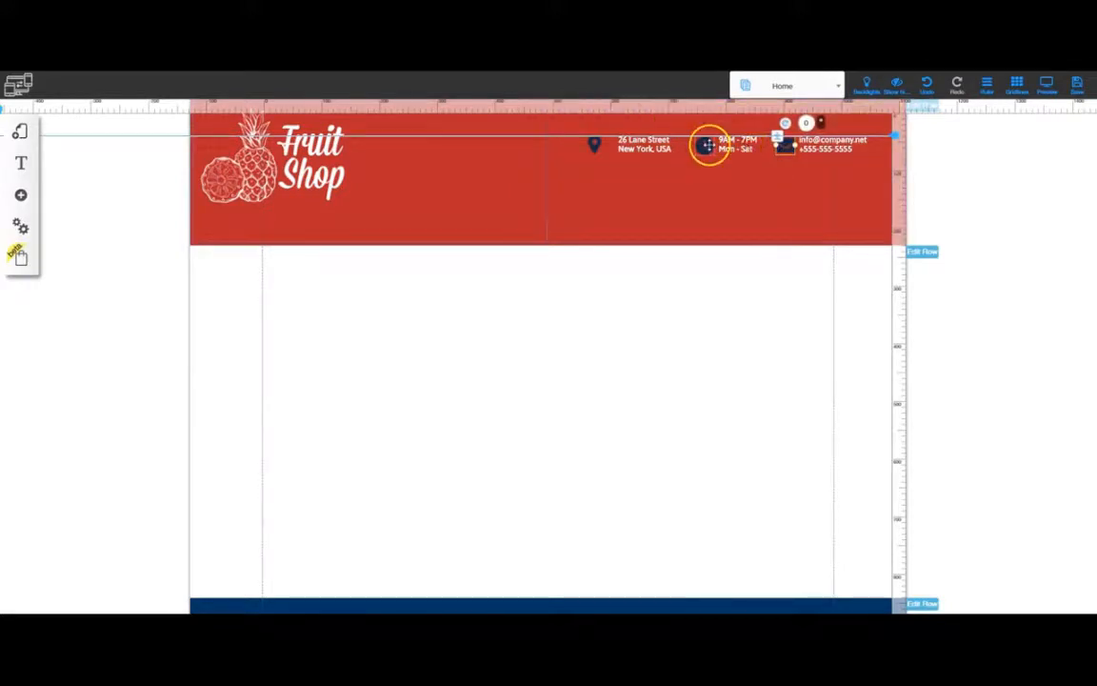
pyautogui.moveTo(707, 146); pyautogui.dragTo(705, 143)
pyautogui.click(593, 143)
pyautogui.moveTo(593, 143); pyautogui.dragTo(604, 144)
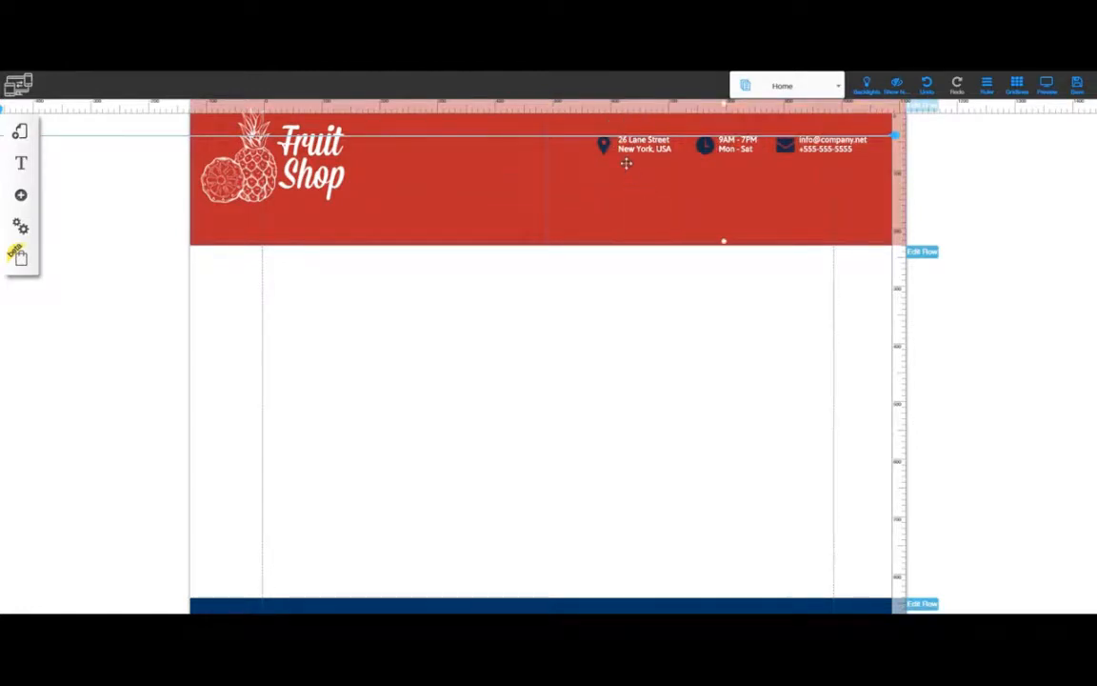
# Step: Nudge the location icon away from the address text and back beside it in small increments
pyautogui.click(602, 145)
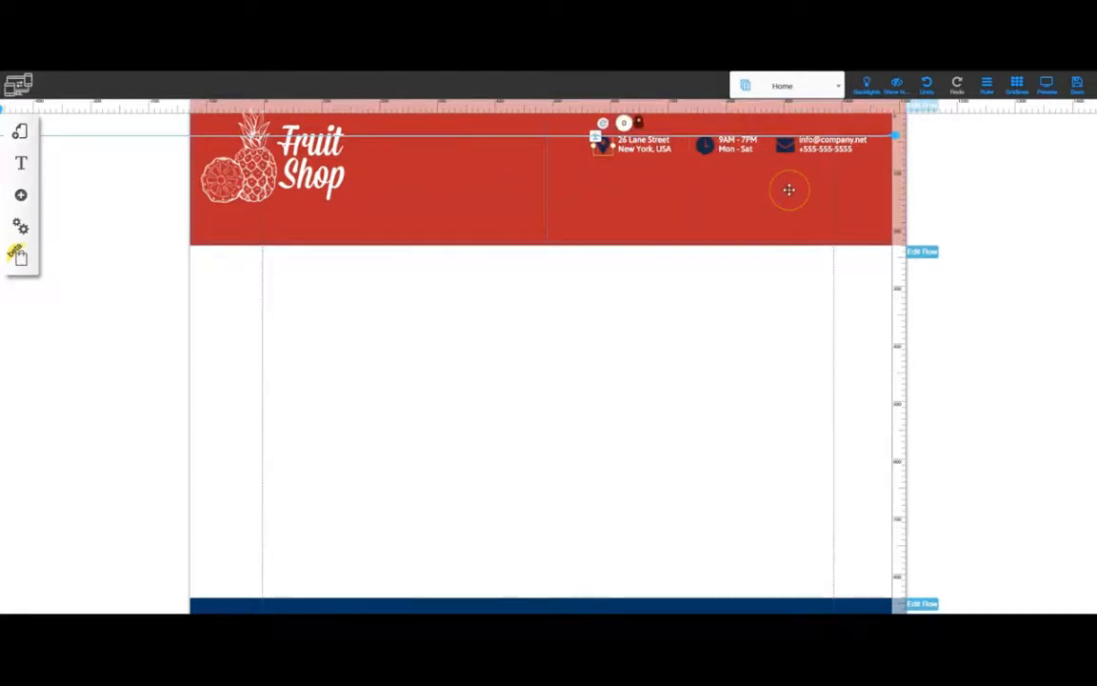
pyautogui.press('Left')
pyautogui.press('Left')
pyautogui.press('Left')
pyautogui.press('Left')
pyautogui.press('Left')
pyautogui.press('Left')
pyautogui.press('Left')
pyautogui.press('Left')
pyautogui.press('Left')
pyautogui.press('Left')
pyautogui.press('Left')
pyautogui.press('Left')
pyautogui.press('Left')
pyautogui.press('Left')
pyautogui.press('Left')
pyautogui.press('Left')
pyautogui.press('Left')
pyautogui.press('Left')
pyautogui.press('Left')
pyautogui.press('Left')
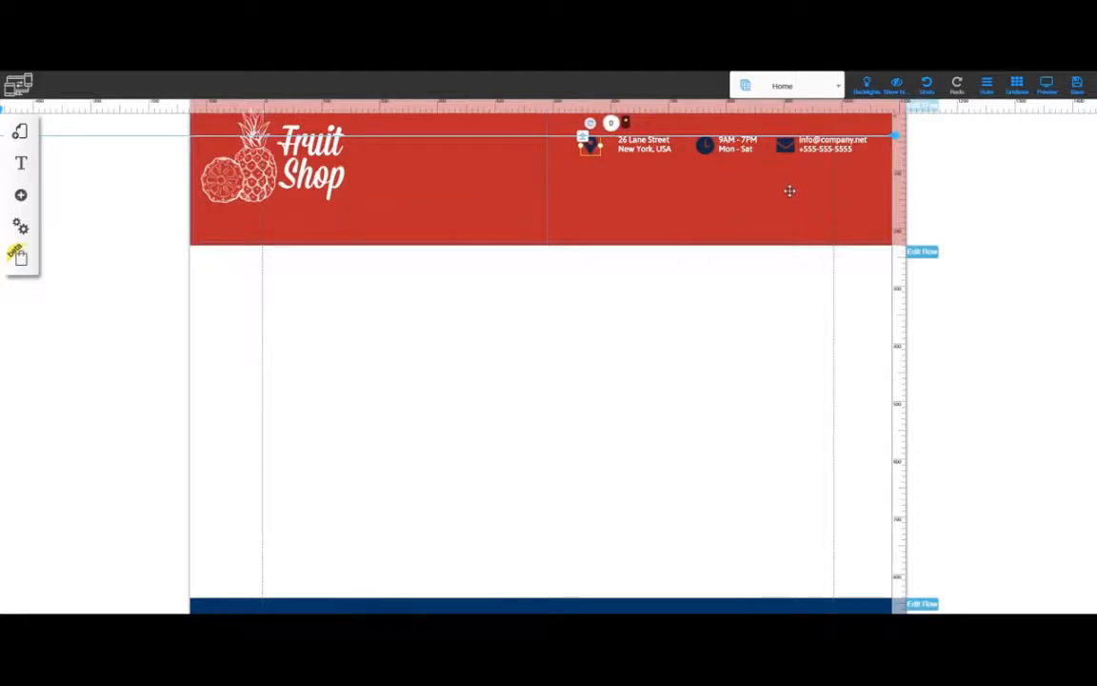
pyautogui.press('Right')
pyautogui.press('Right')
pyautogui.press('Right')
pyautogui.press('Right')
pyautogui.press('Right')
pyautogui.press('Right')
pyautogui.press('Right')
pyautogui.press('Right')
pyautogui.press('Right')
pyautogui.press('Right')
pyautogui.press('Right')
pyautogui.press('Right')
pyautogui.press('Right')
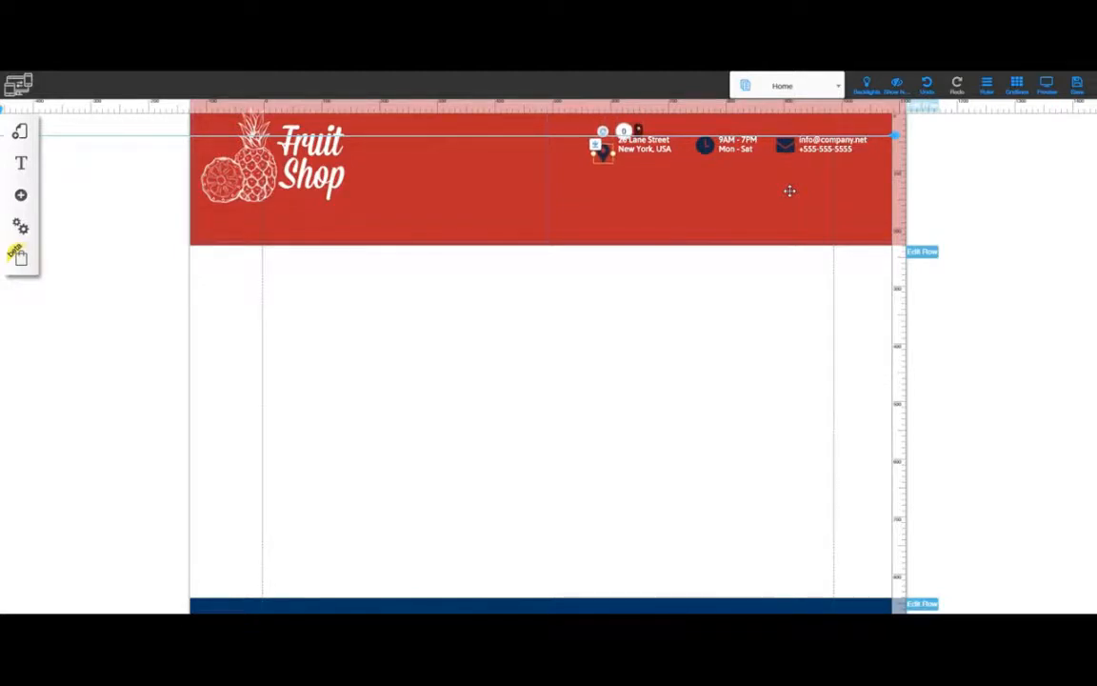
# Step: Move the location icon up level with the other header icons and raise the horizontal guide slightly
pyautogui.press('Up')
pyautogui.press('Up')
pyautogui.press('Up')
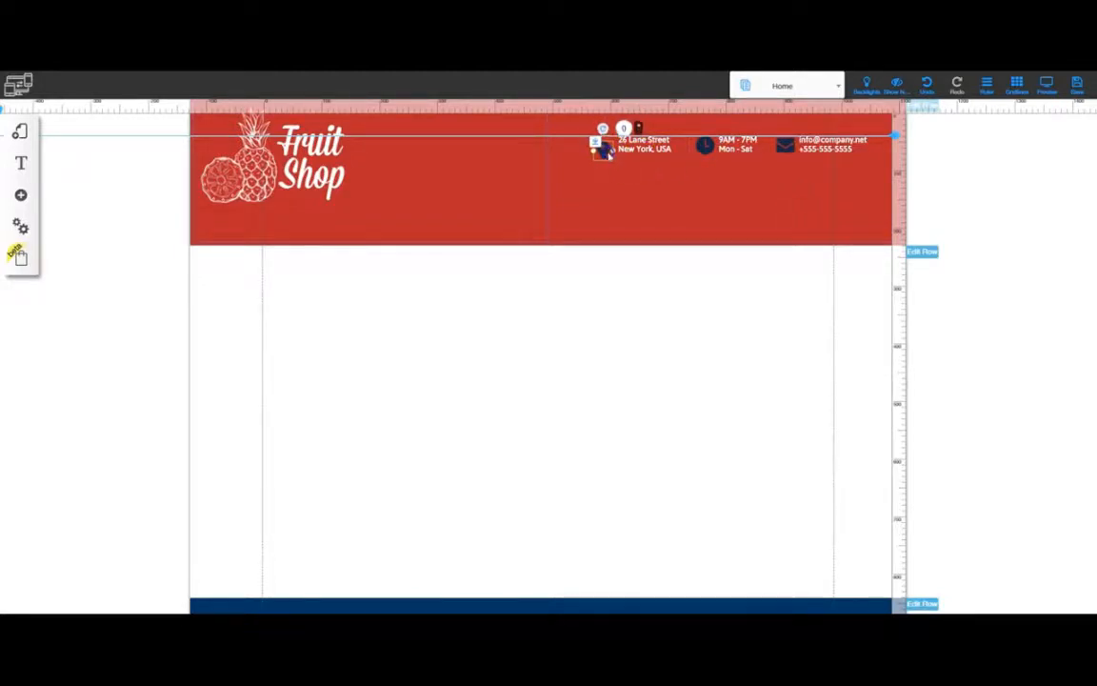
pyautogui.moveTo(607, 150); pyautogui.dragTo(608, 148)
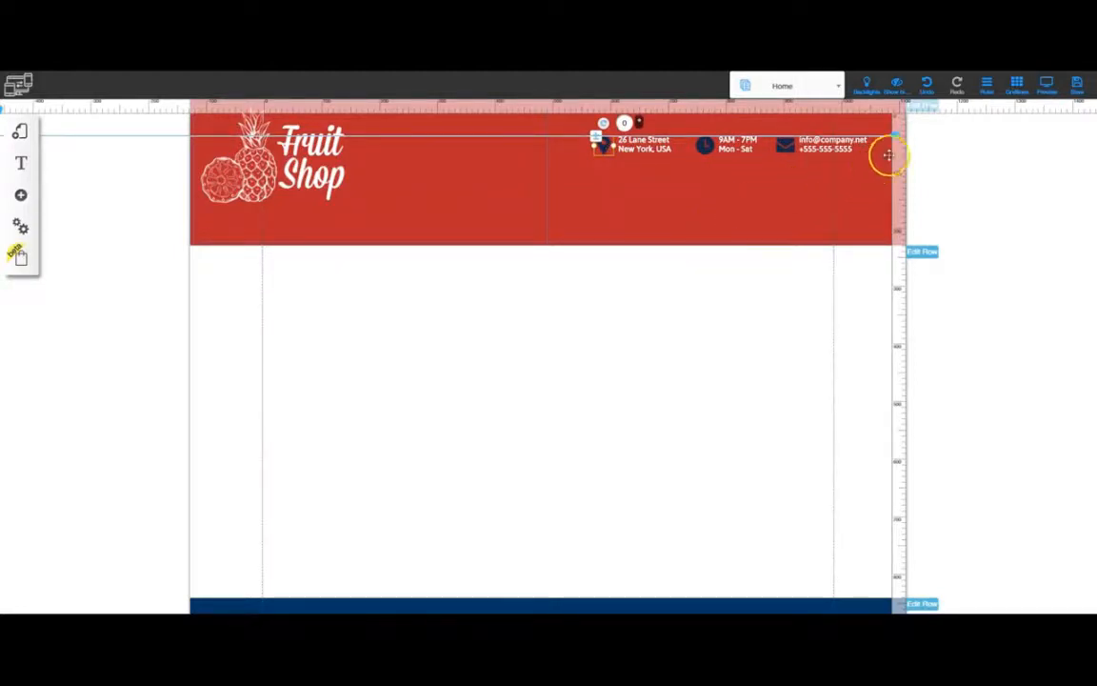
pyautogui.moveTo(895, 135); pyautogui.dragTo(896, 132)
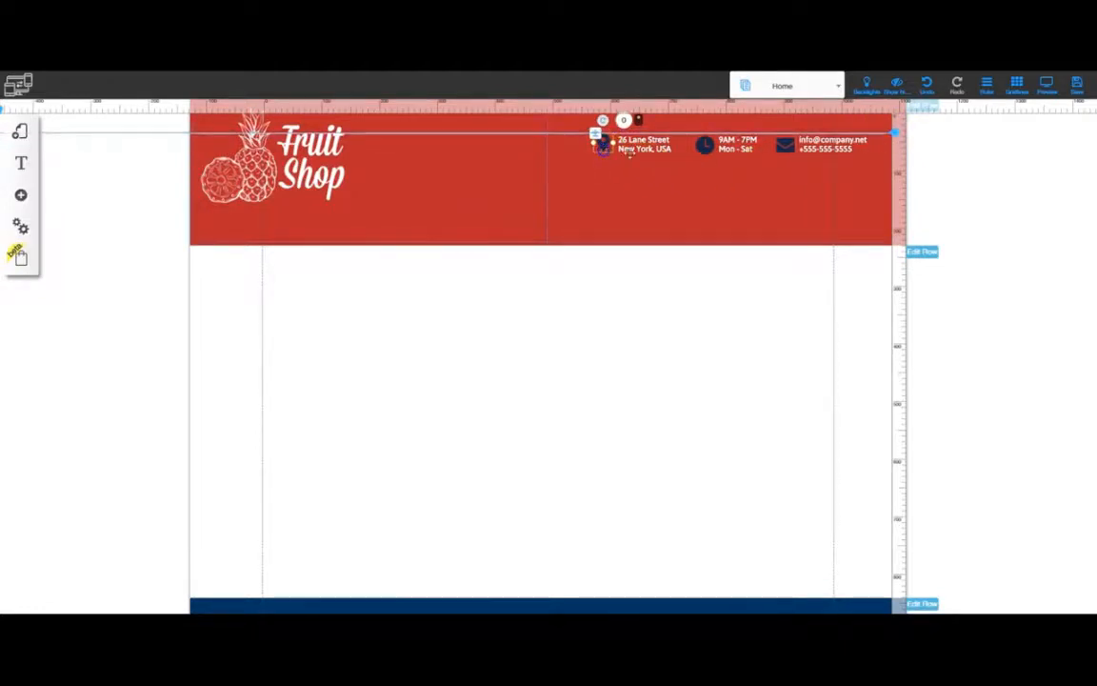
# Step: Nudge the clock icon slightly away from the opening hours text in the header
pyautogui.click(709, 146)
pyautogui.click(916, 427)
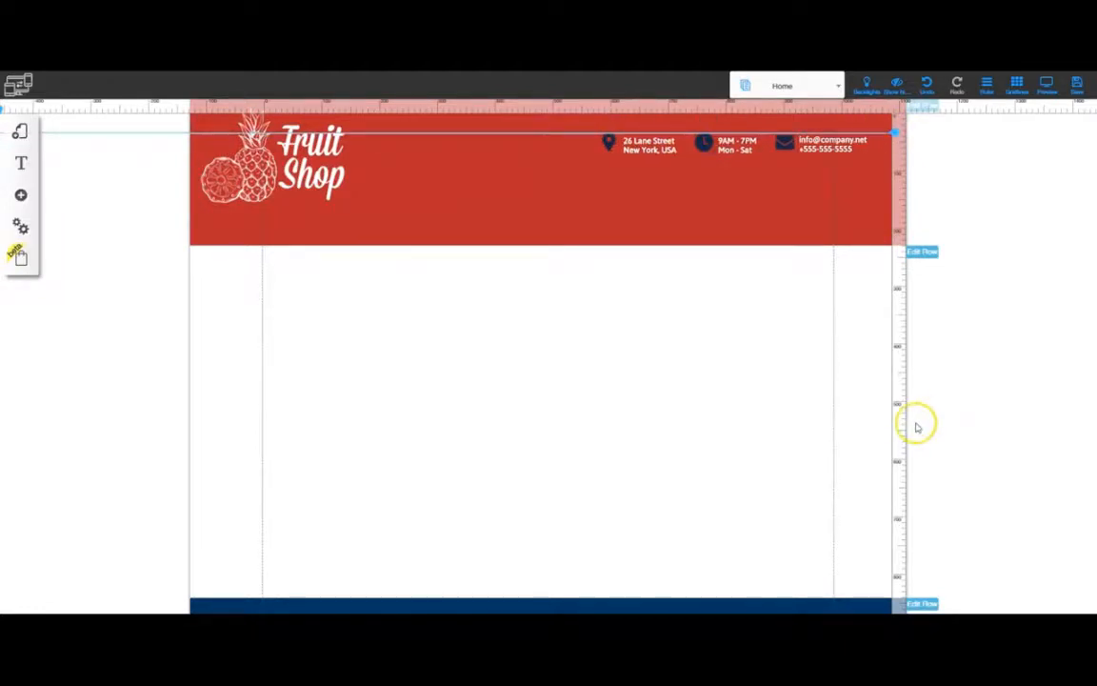
pyautogui.click(709, 146)
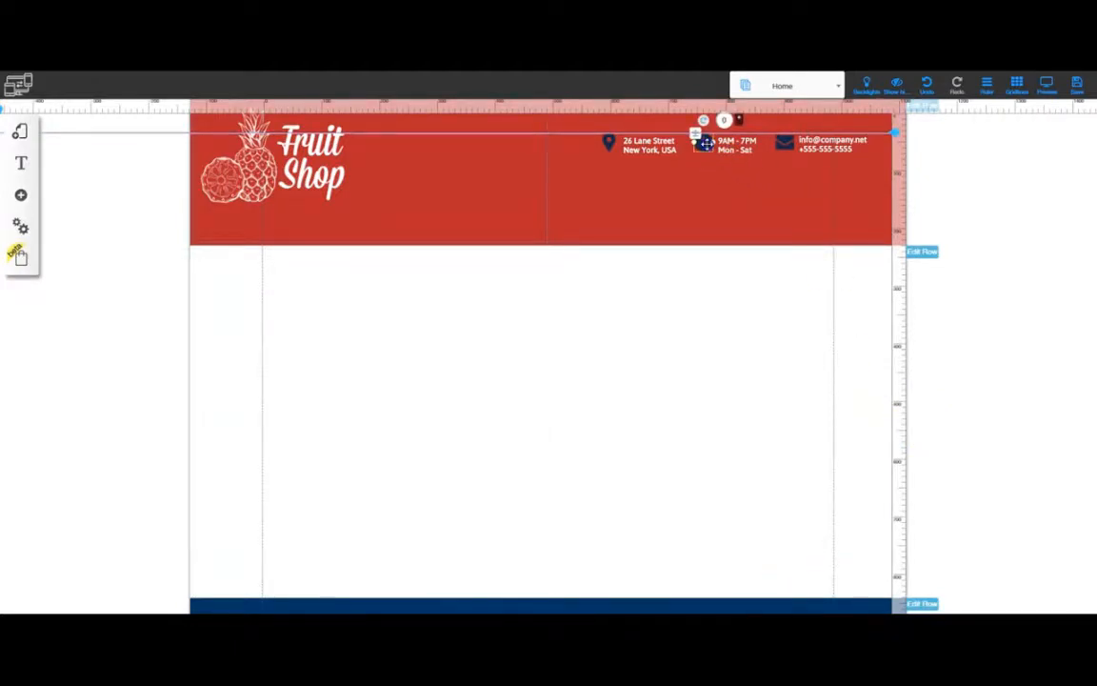
pyautogui.click(1008, 186)
pyautogui.click(753, 557)
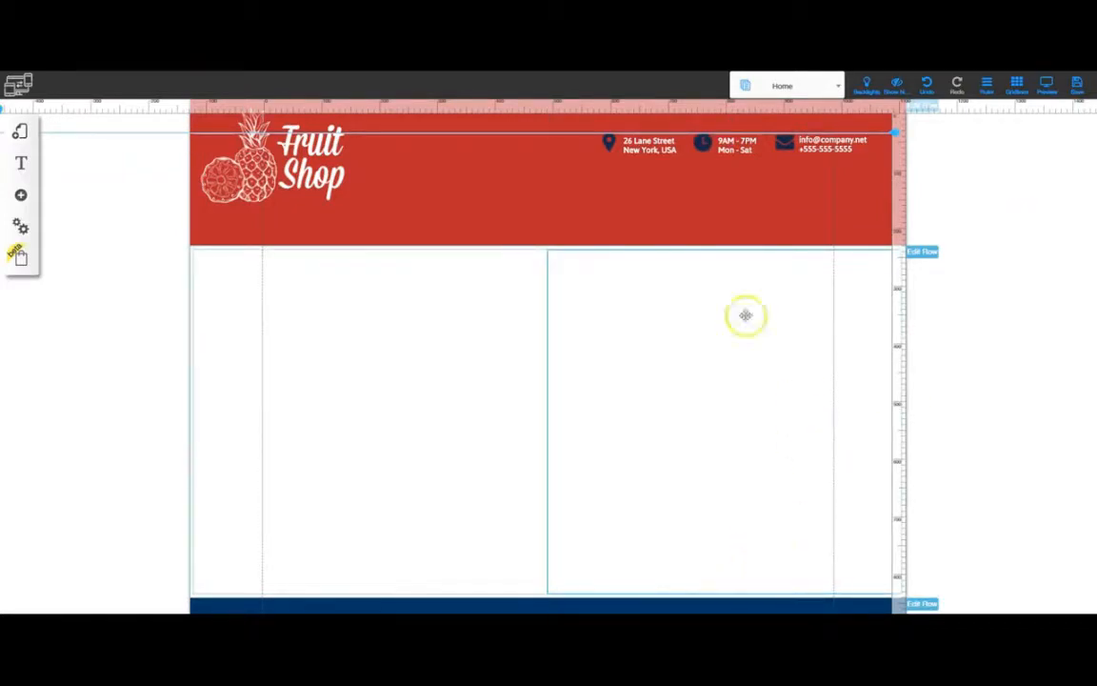
# Step: Remove the horizontal guide and place a new one across the header just above the contact icons
pyautogui.moveTo(745, 314); pyautogui.dragTo(895, 131)
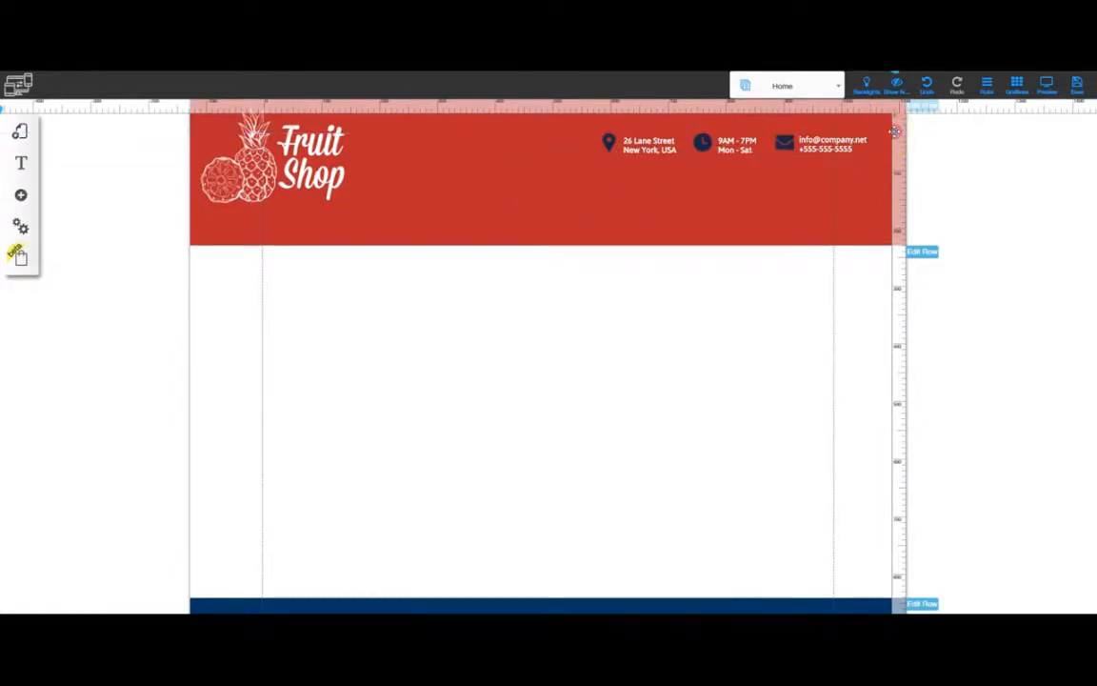
pyautogui.click(898, 140)
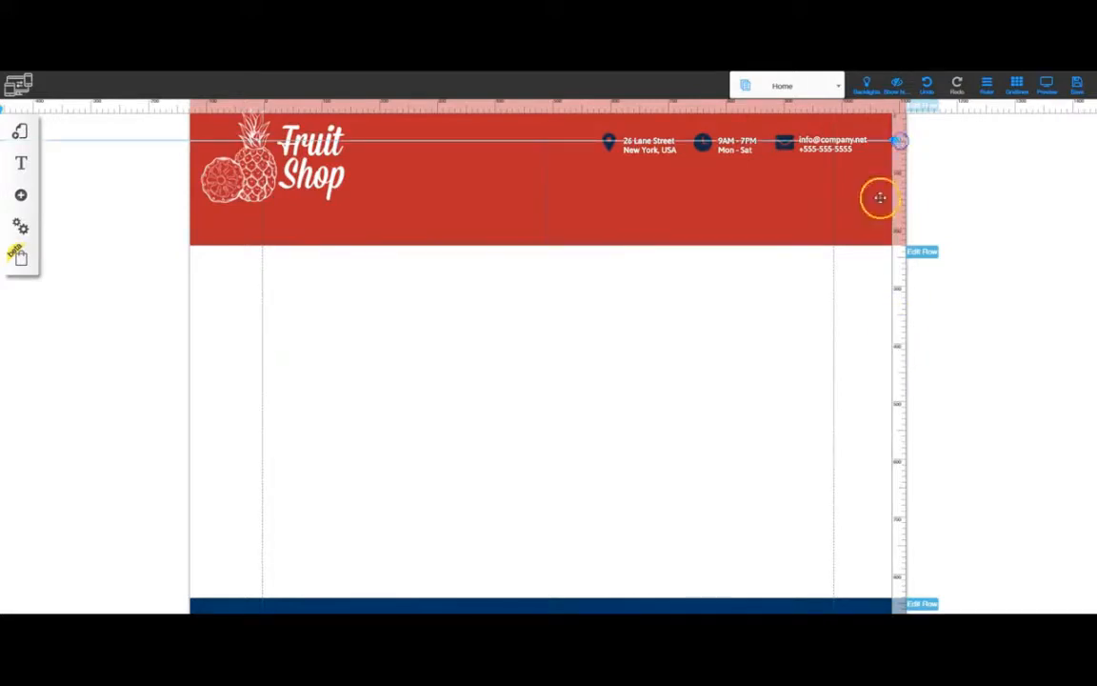
pyautogui.moveTo(893, 139); pyautogui.dragTo(894, 133)
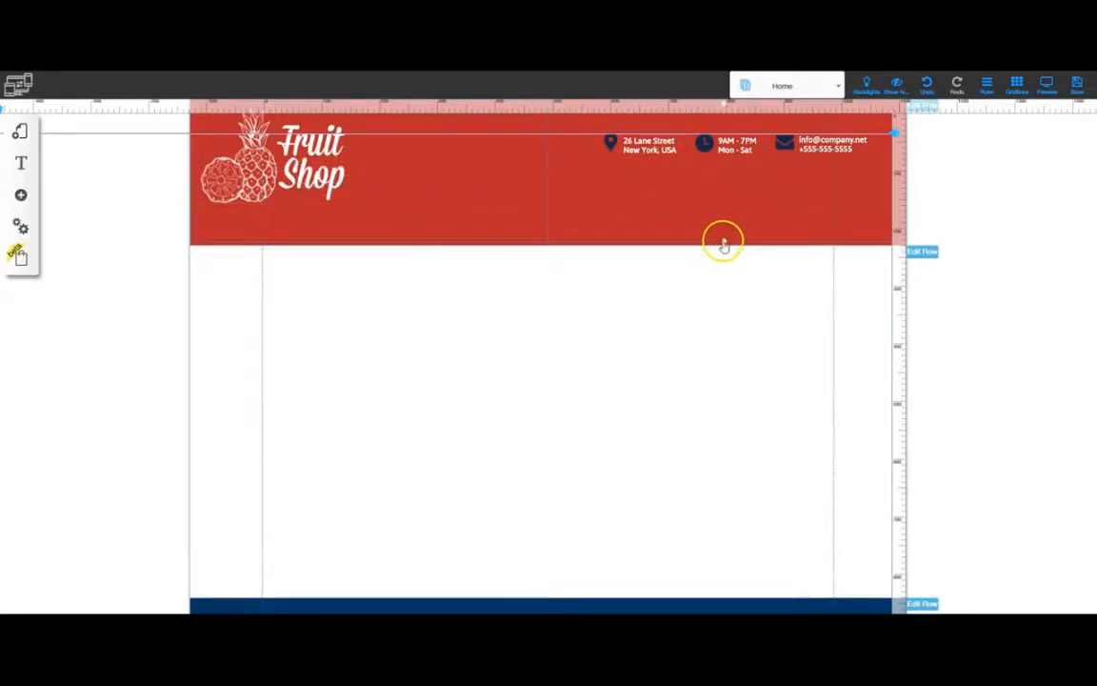
# Step: Shorten the red header so it ends just below the logo, and hide the rulers
pyautogui.moveTo(723, 235); pyautogui.dragTo(723, 199)
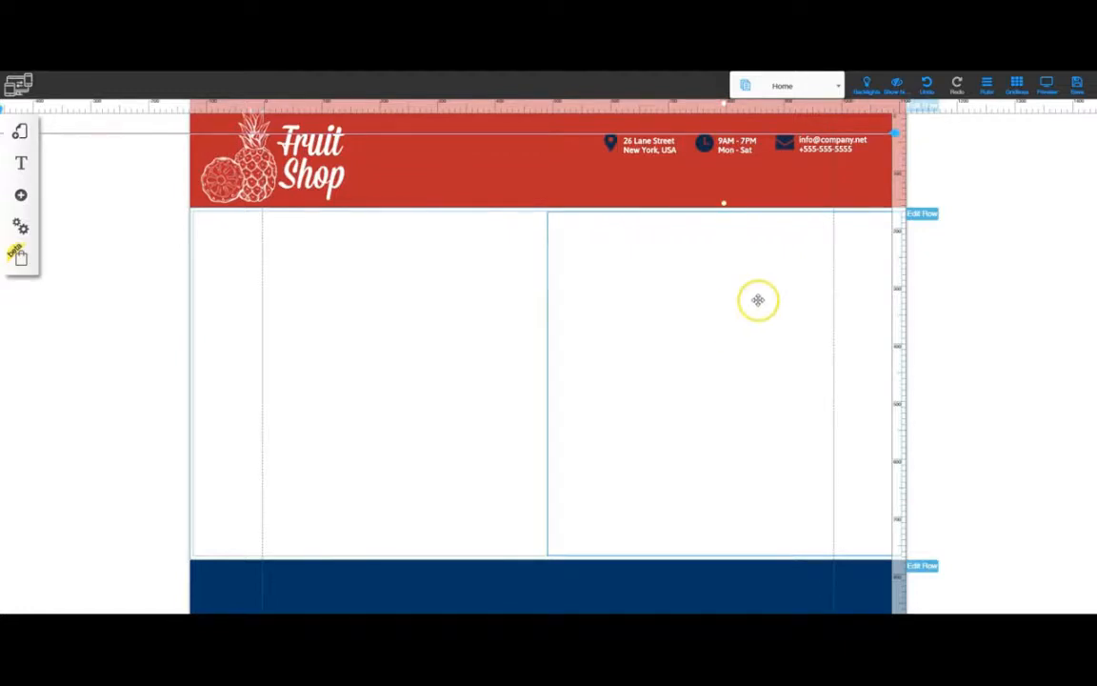
pyautogui.click(989, 88)
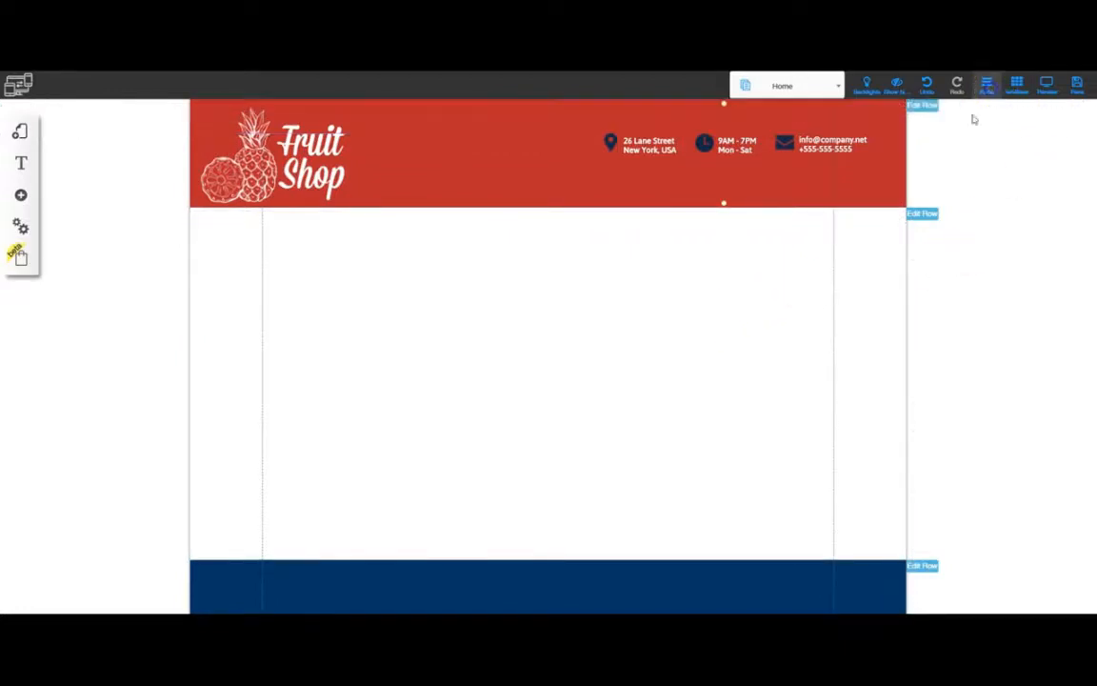
pyautogui.click(973, 257)
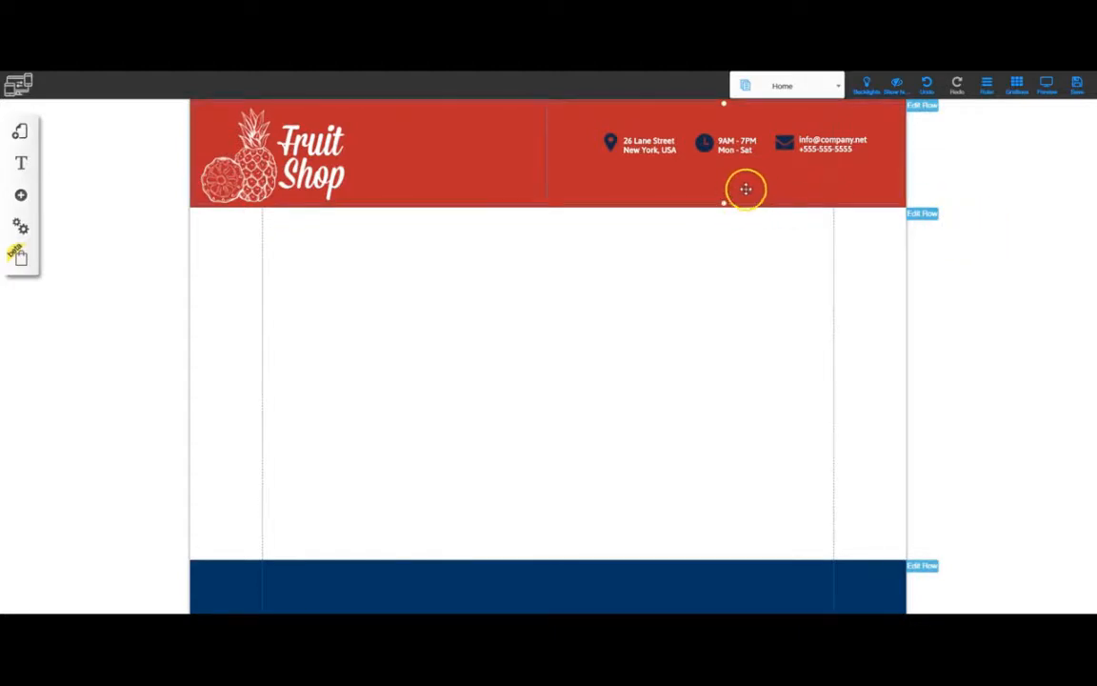
# Step: Duplicate the header column holding the logo and delete the copied logo image from the new column
pyautogui.click(498, 170)
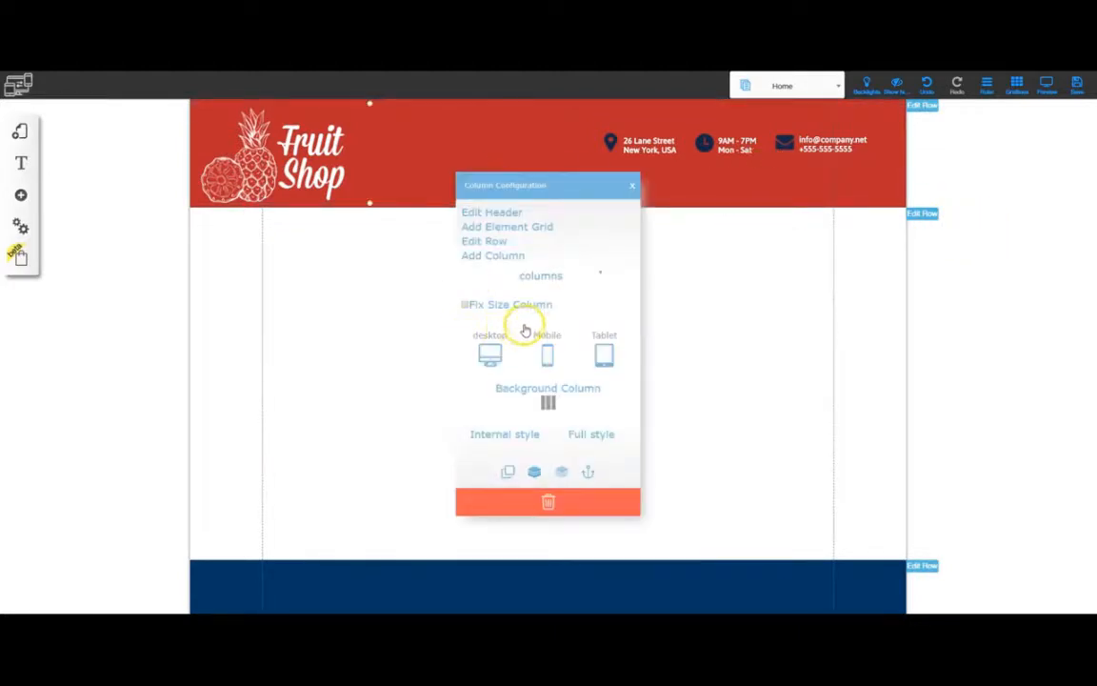
pyautogui.click(508, 473)
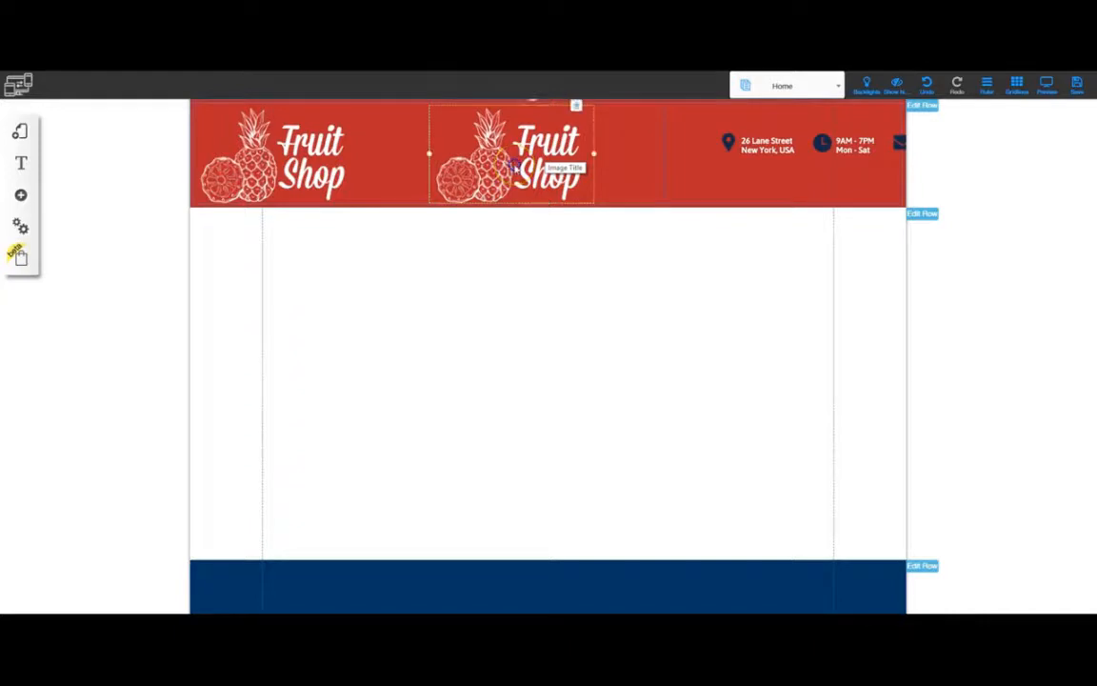
pyautogui.press('Delete')
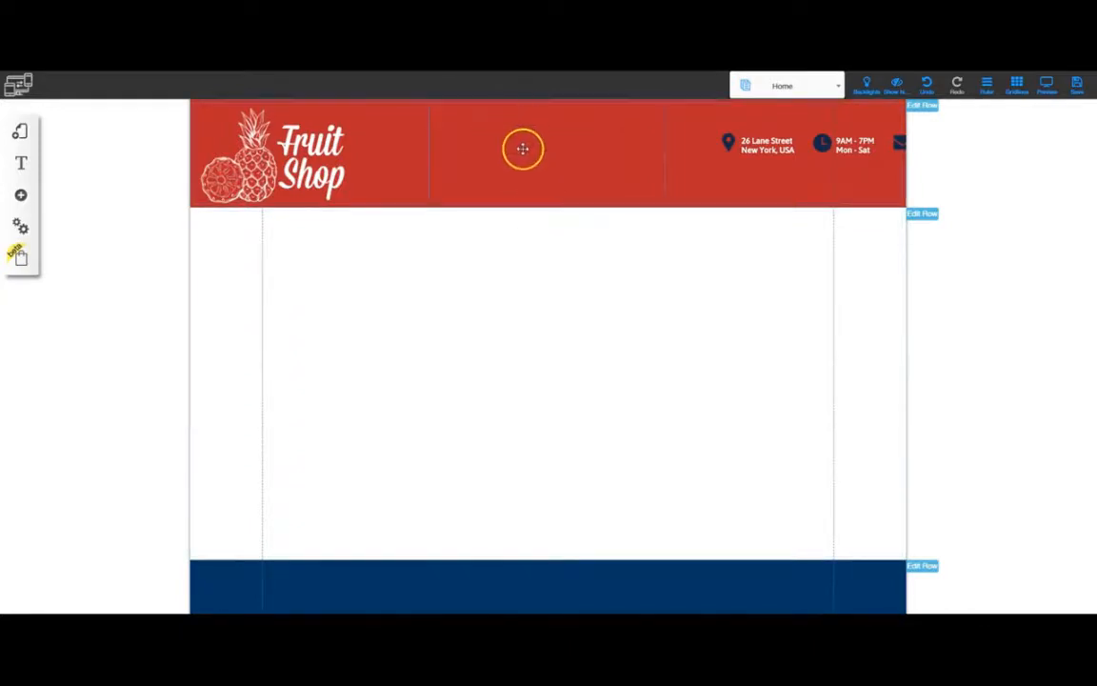
# Step: Reorder the empty header column back and forth, leaving it after the column with the contact details
pyautogui.click(572, 145)
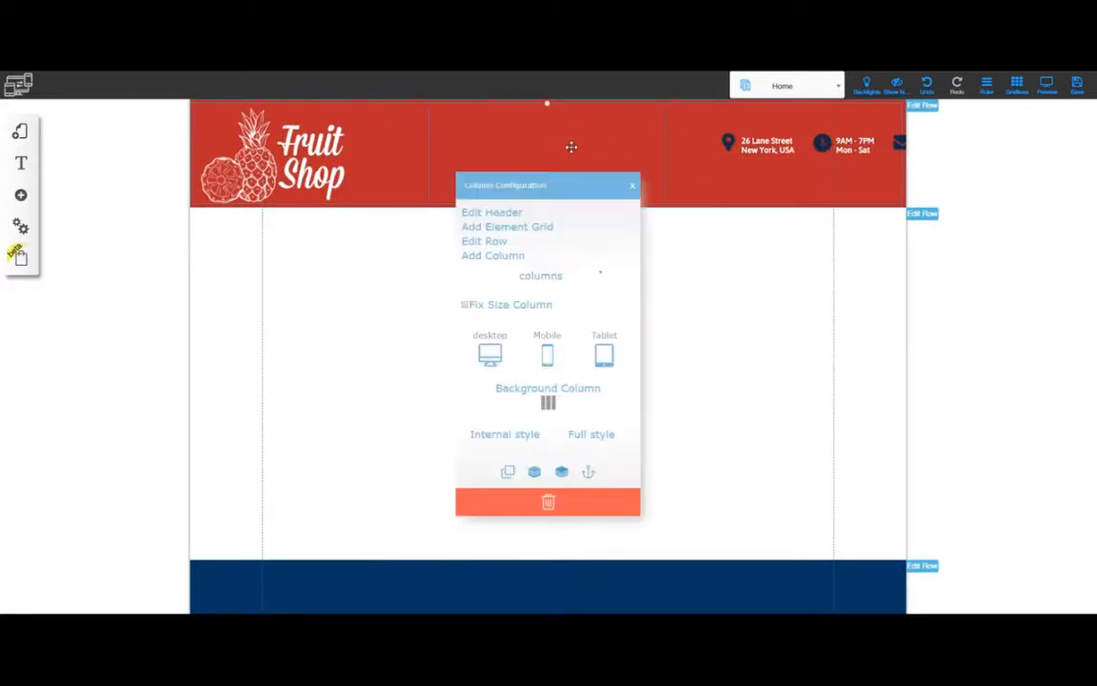
pyautogui.click(534, 473)
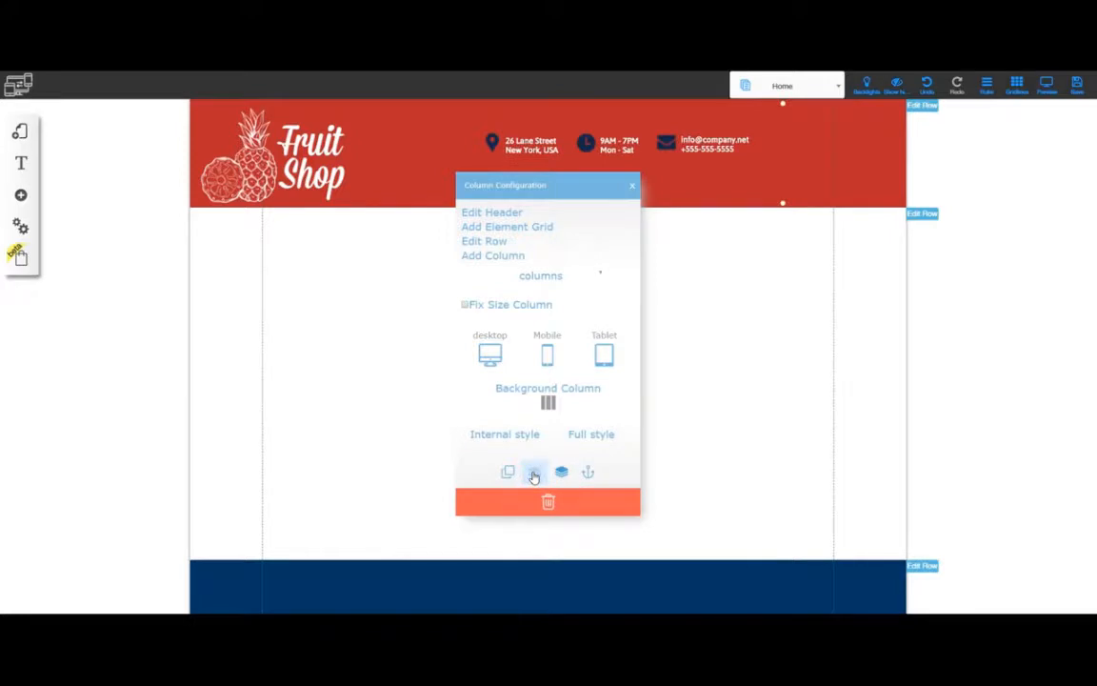
pyautogui.click(560, 472)
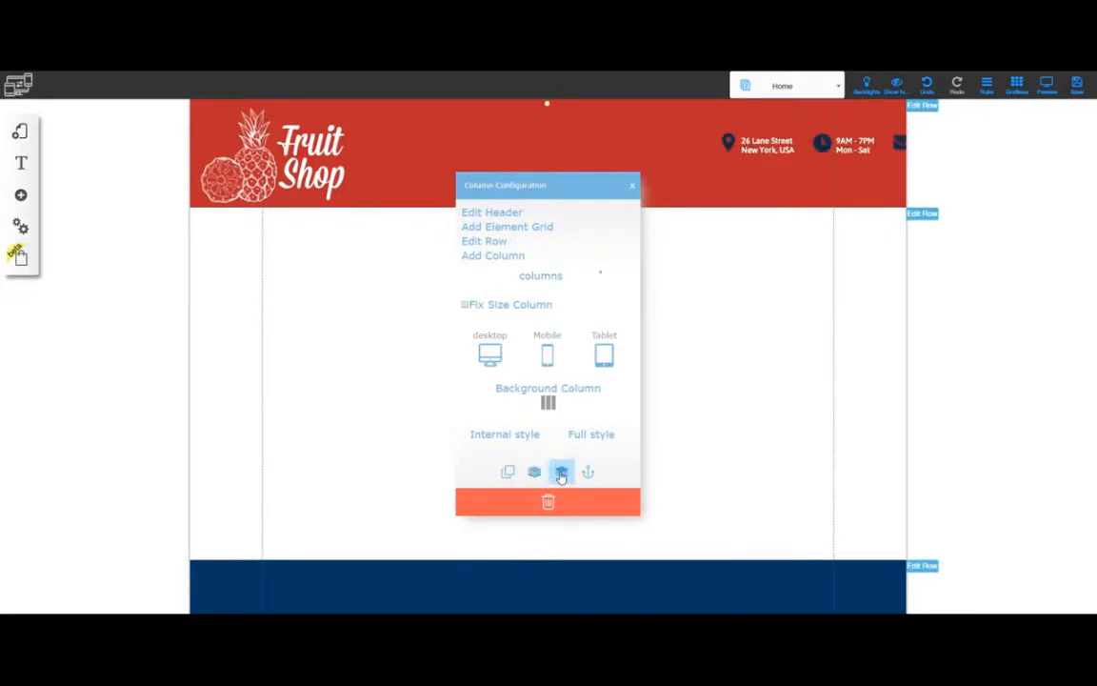
pyautogui.click(534, 473)
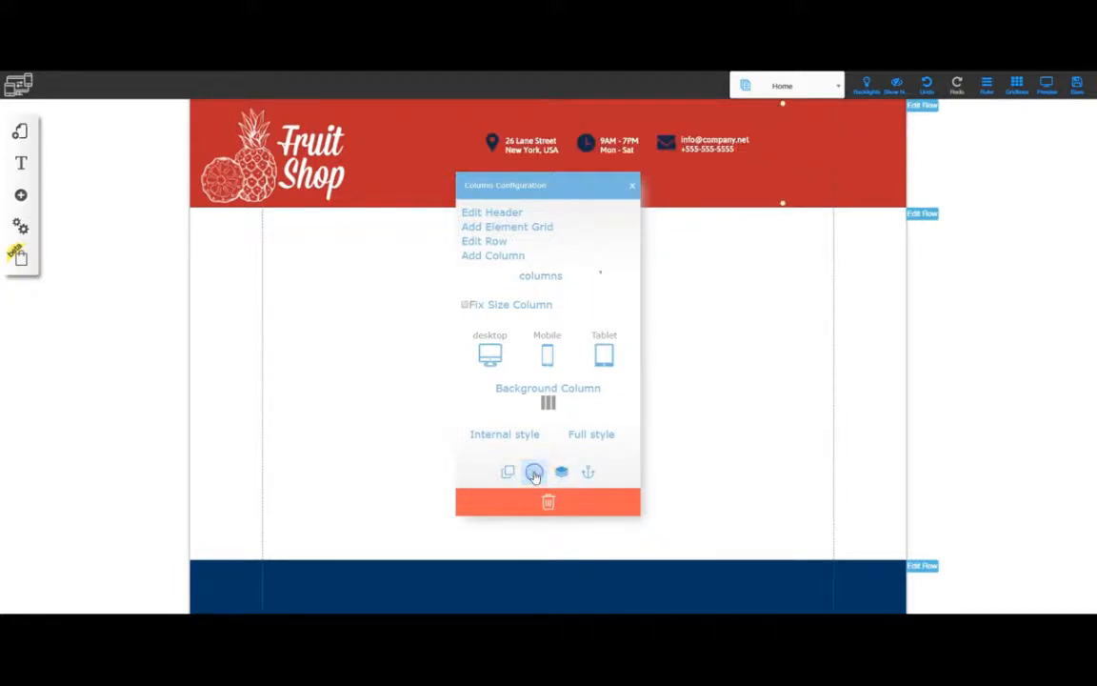
pyautogui.click(558, 473)
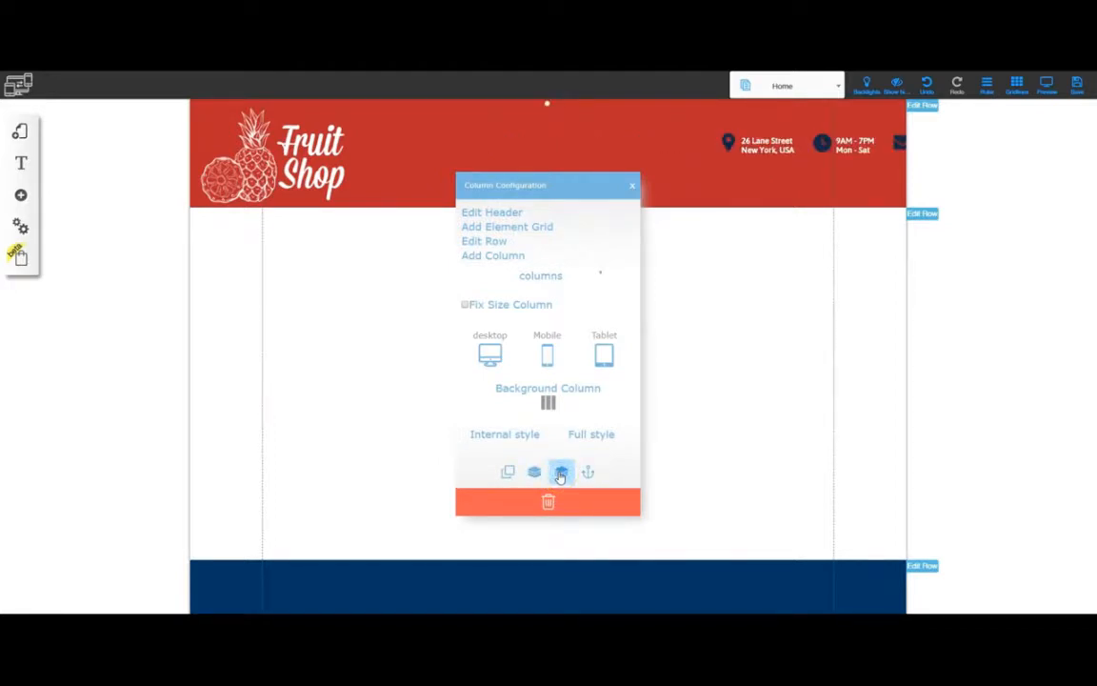
pyautogui.click(533, 472)
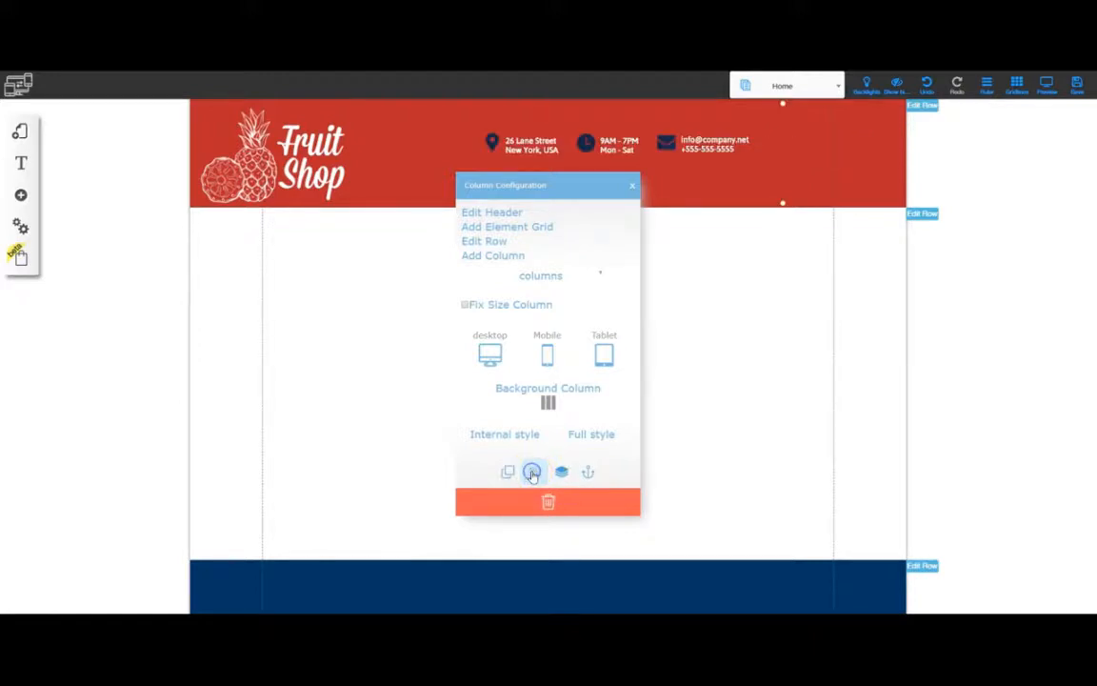
pyautogui.click(631, 184)
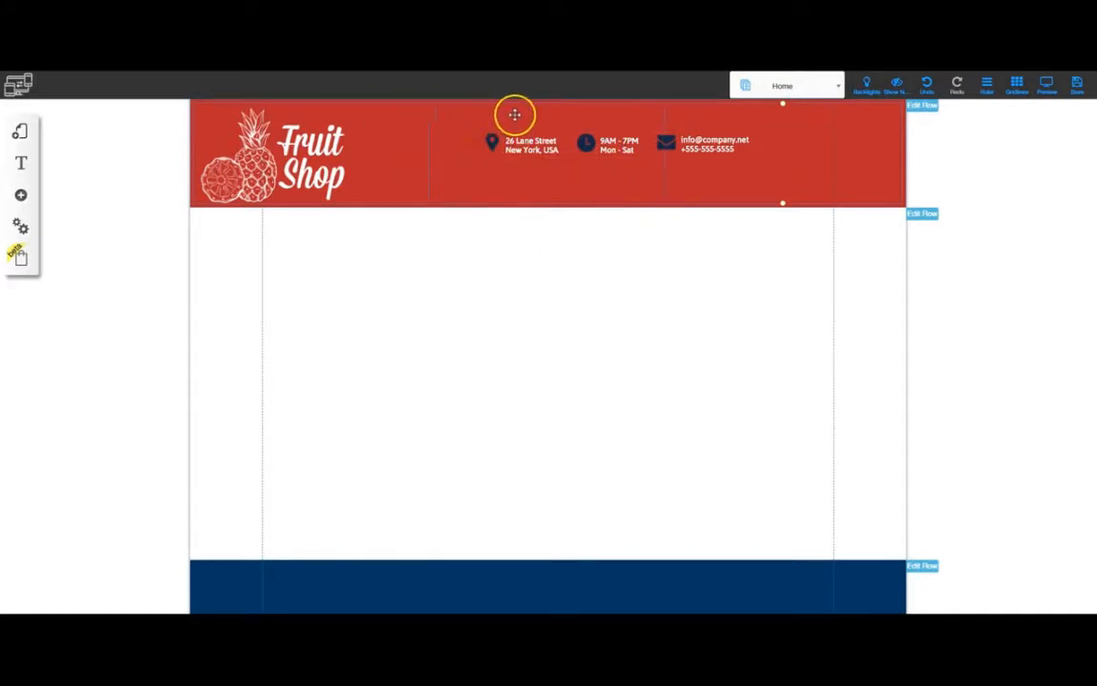
# Step: Set the width of the header's logo column to 6 grid columns
pyautogui.click(403, 119)
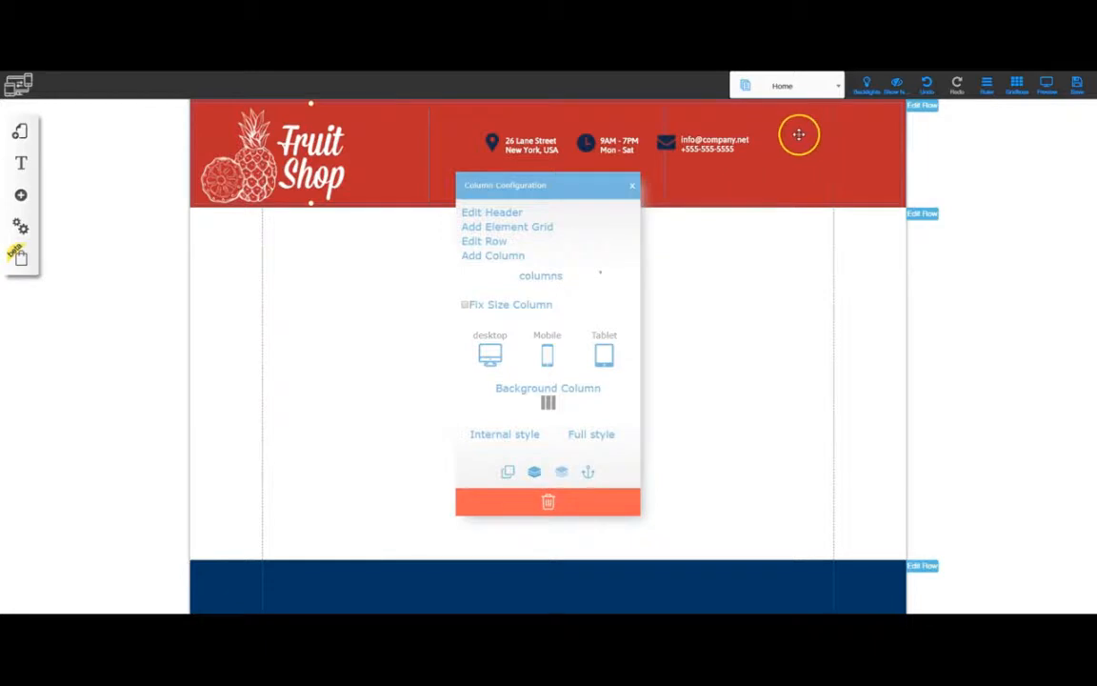
pyautogui.click(584, 278)
pyautogui.click(575, 337)
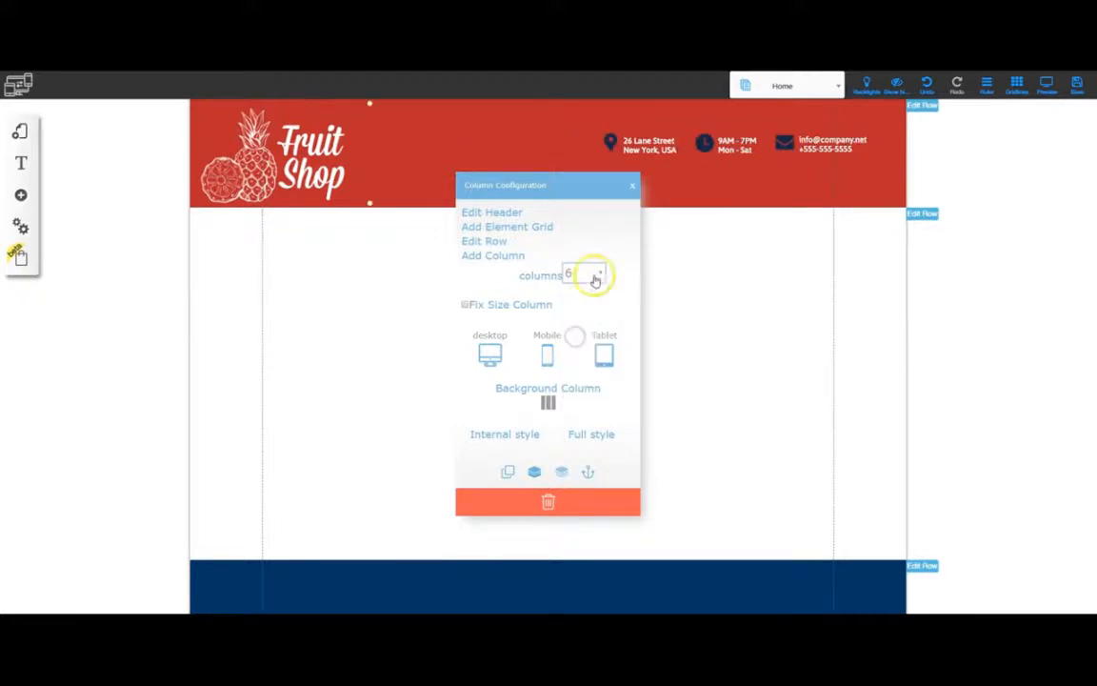
pyautogui.click(632, 188)
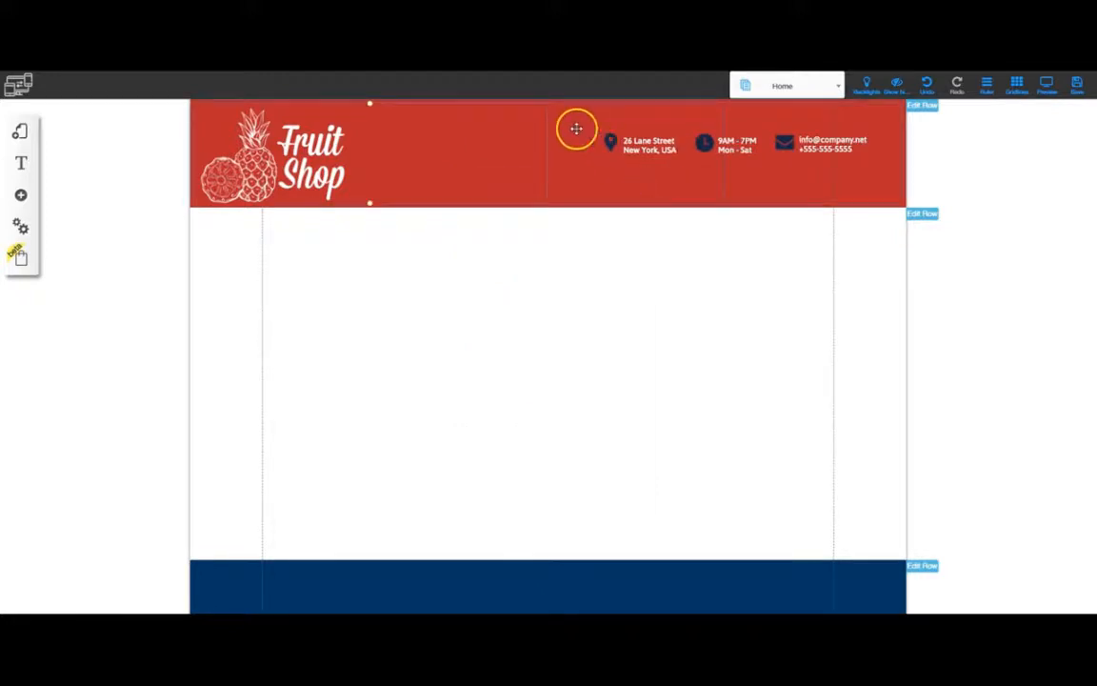
# Step: Set the width of the header's contact details column to 6 grid columns
pyautogui.click(576, 128)
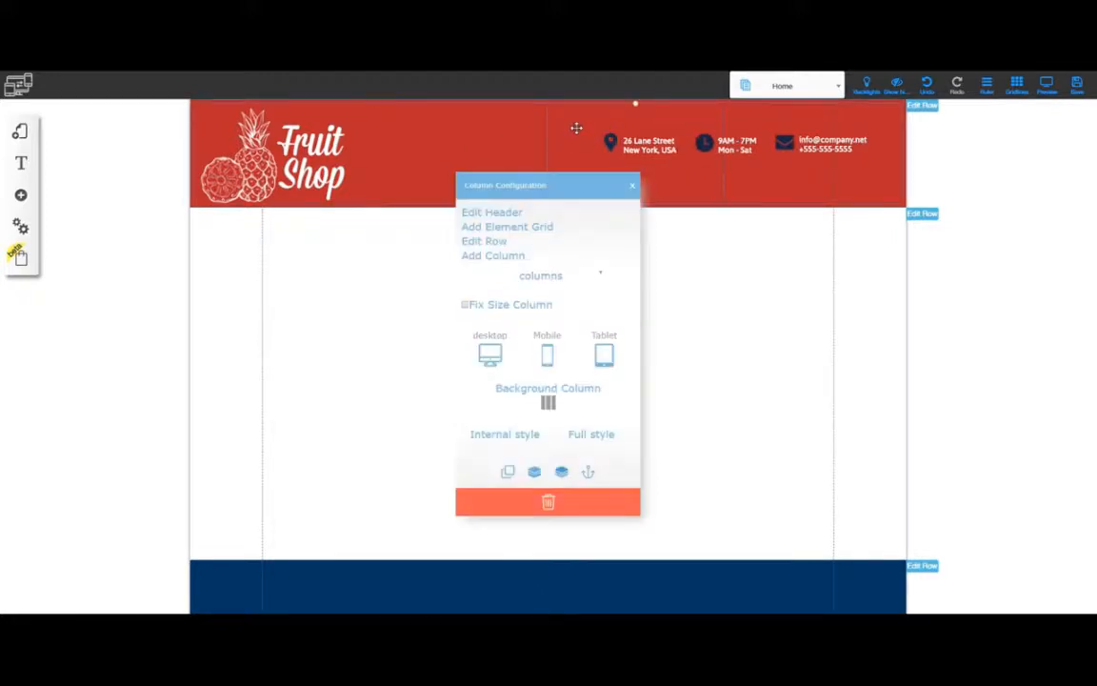
pyautogui.click(587, 274)
pyautogui.click(577, 338)
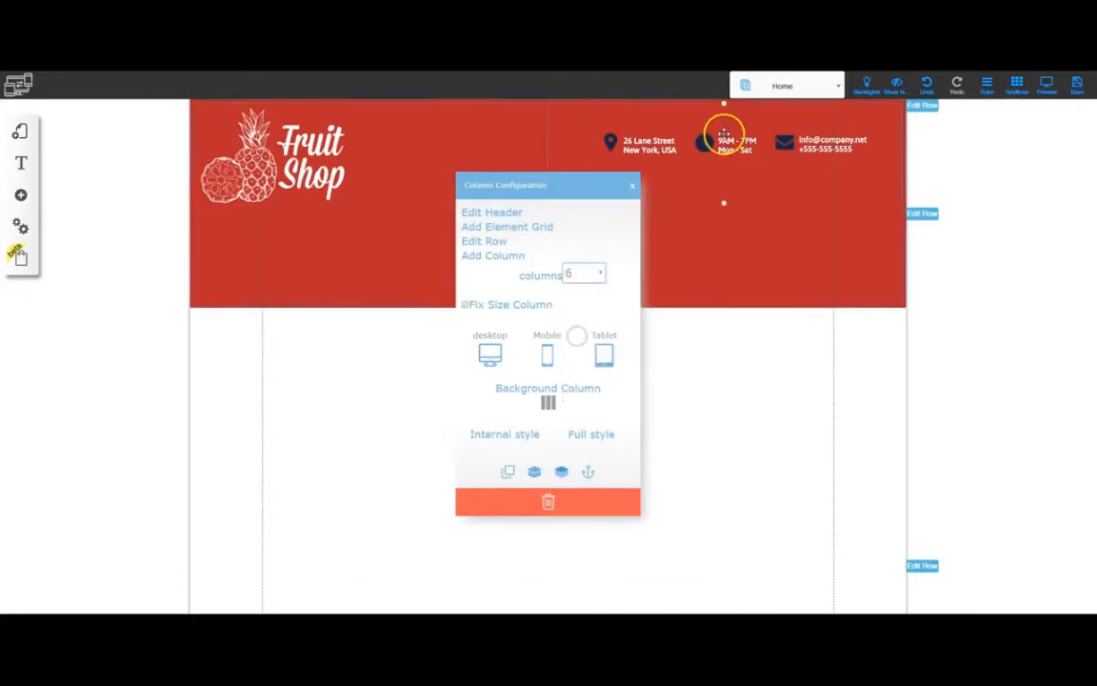
pyautogui.click(632, 185)
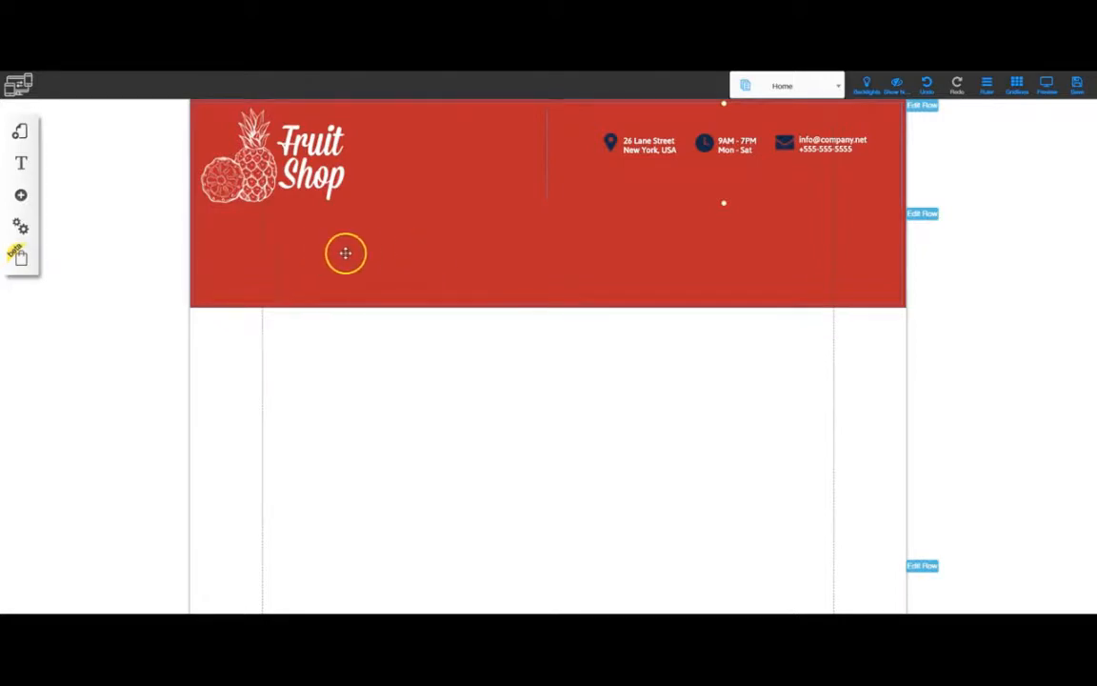
pyautogui.click(930, 217)
pyautogui.click(632, 220)
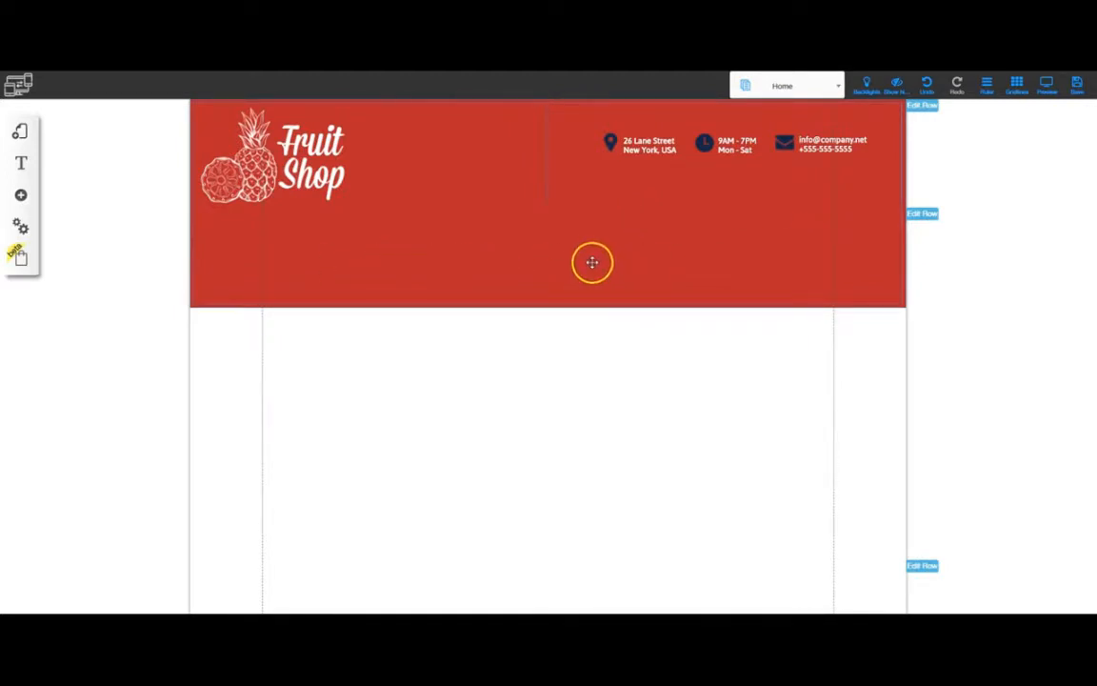
pyautogui.click(553, 279)
# Step: Add the Rounded (Grey) social bar and move it into the white area below the header's contact details
pyautogui.click(21, 196)
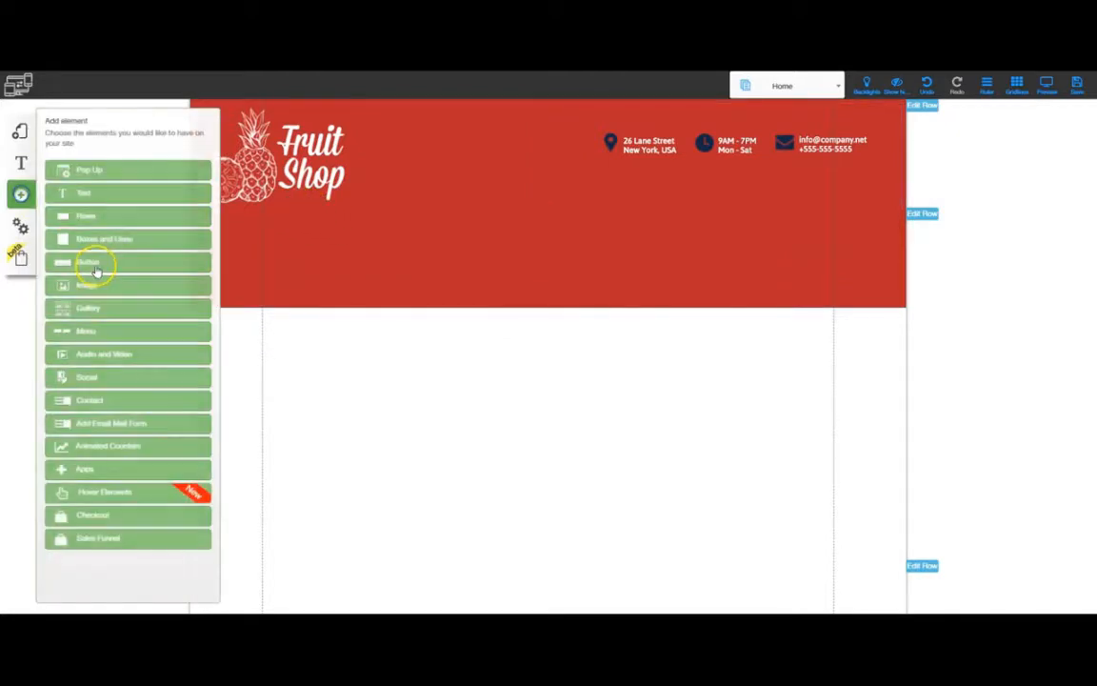
pyautogui.click(90, 375)
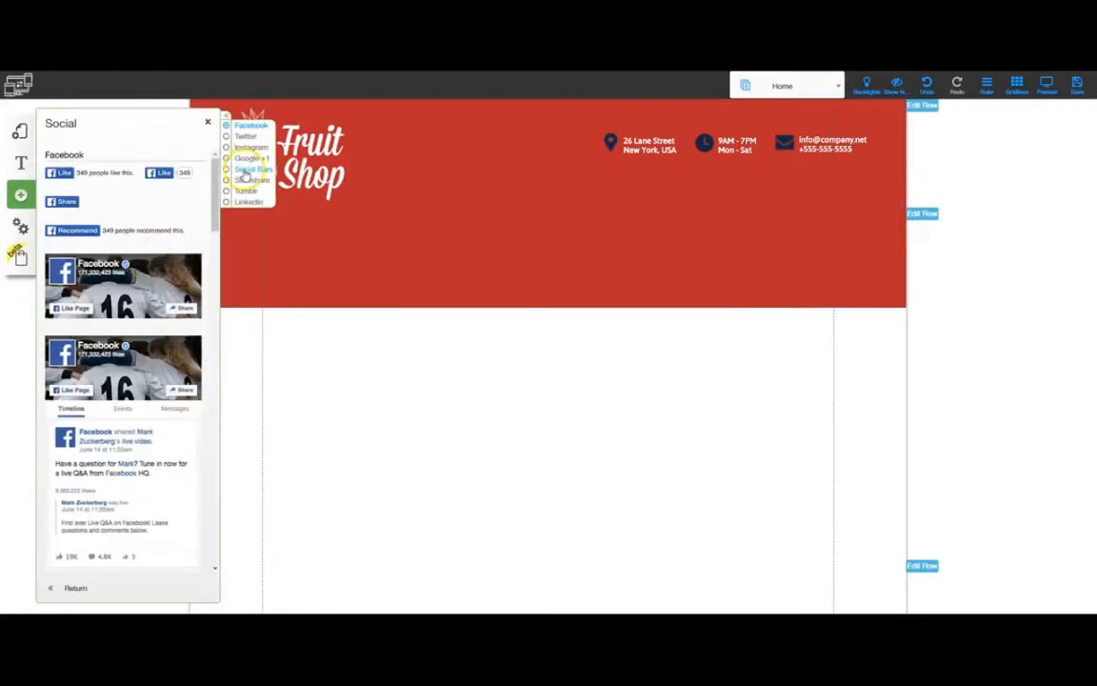
pyautogui.click(248, 170)
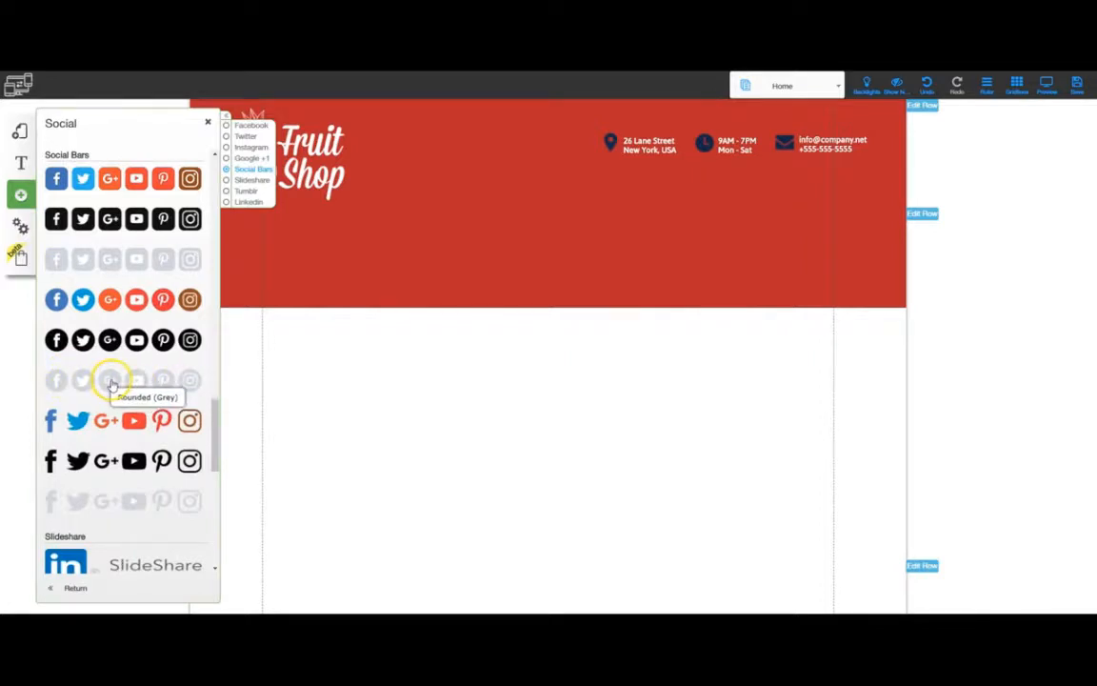
pyautogui.click(112, 384)
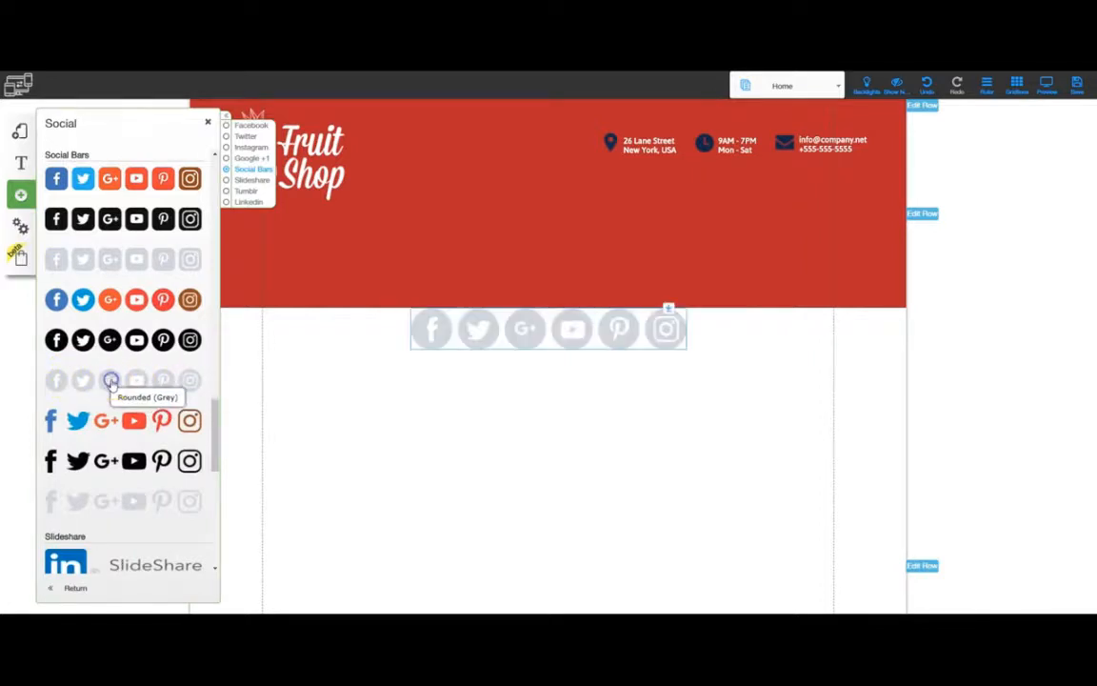
pyautogui.click(208, 124)
pyautogui.moveTo(571, 331); pyautogui.dragTo(743, 363)
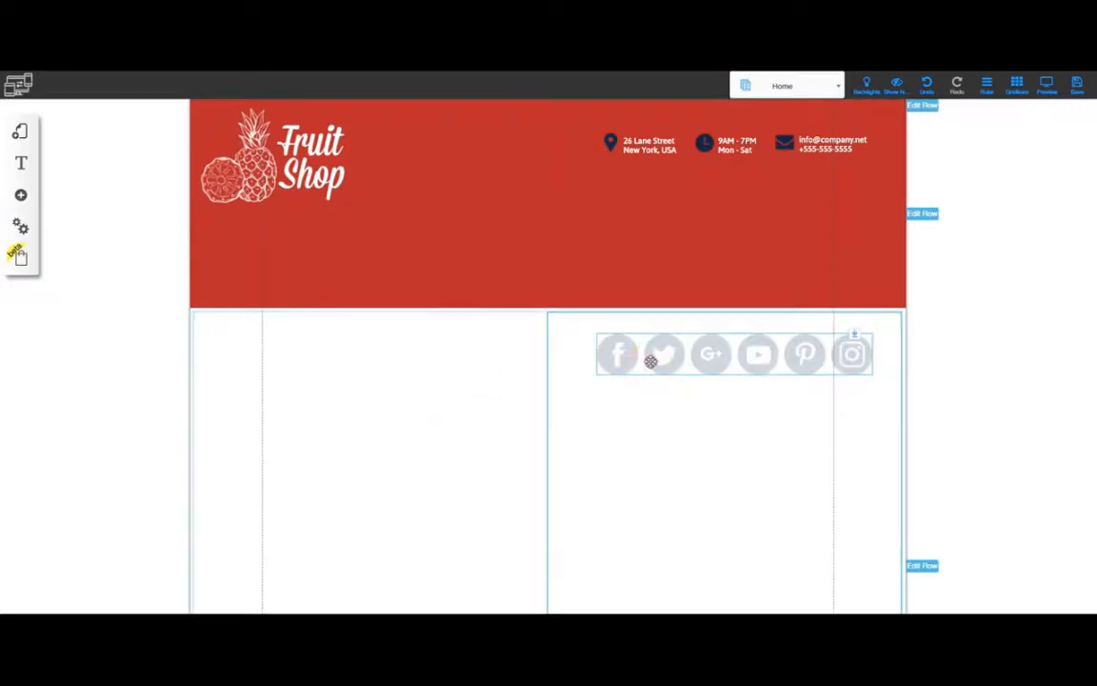
# Step: Set the social bar's icon size to 43 px and its spacing to 15 px
pyautogui.click(650, 361)
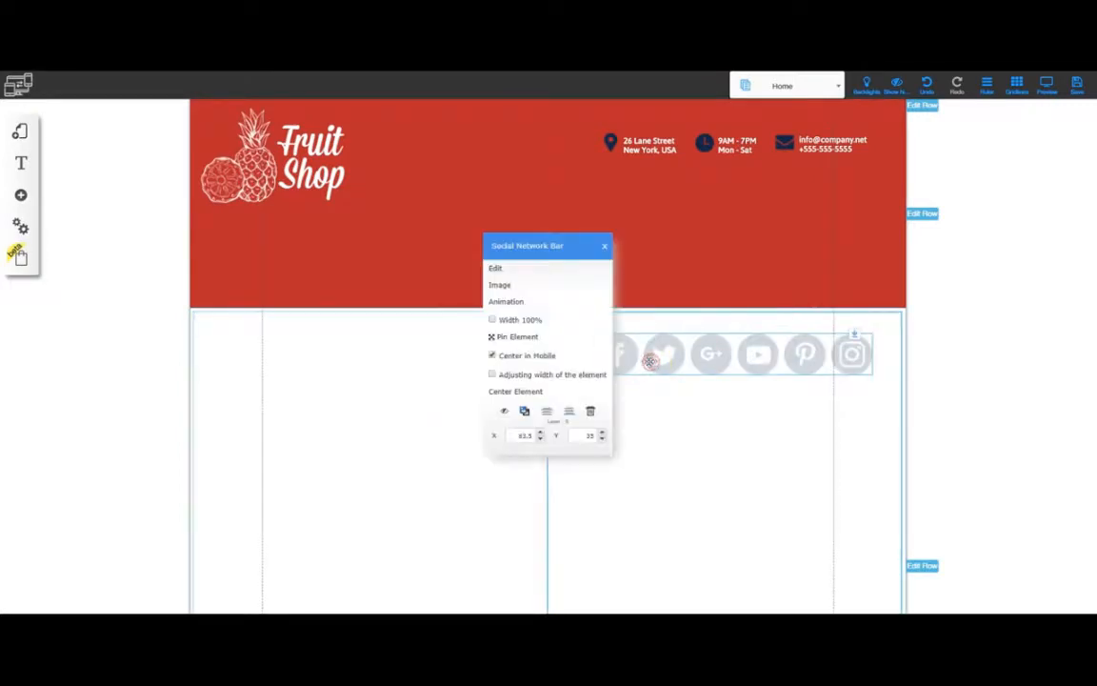
pyautogui.click(497, 271)
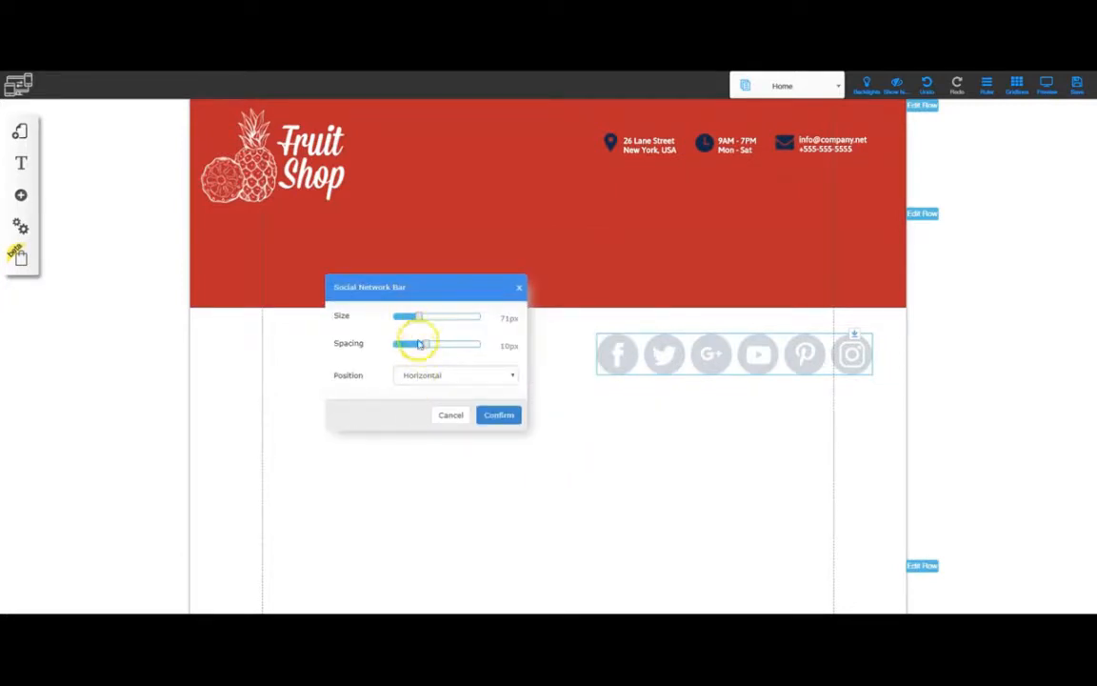
pyautogui.moveTo(419, 326)
pyautogui.mouseDown()
pyautogui.moveTo(405, 322)
pyautogui.moveTo(473, 324)
pyautogui.moveTo(403, 326)
pyautogui.mouseUp()
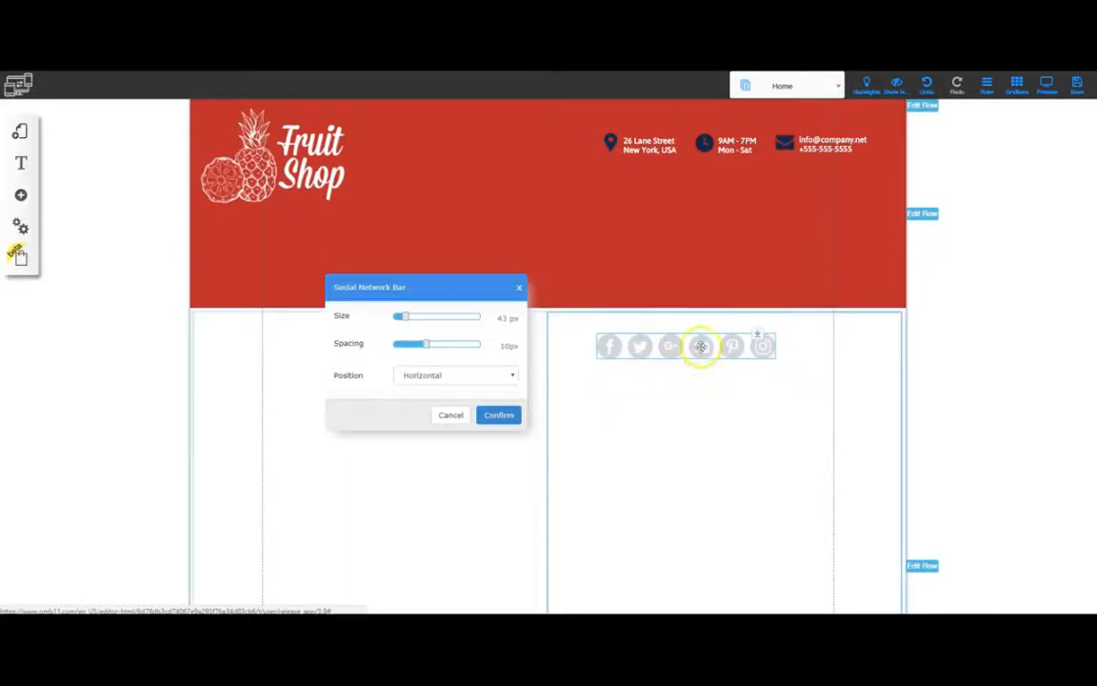
pyautogui.moveTo(424, 349)
pyautogui.mouseDown()
pyautogui.moveTo(378, 350)
pyautogui.moveTo(483, 350)
pyautogui.moveTo(416, 350)
pyautogui.mouseUp()
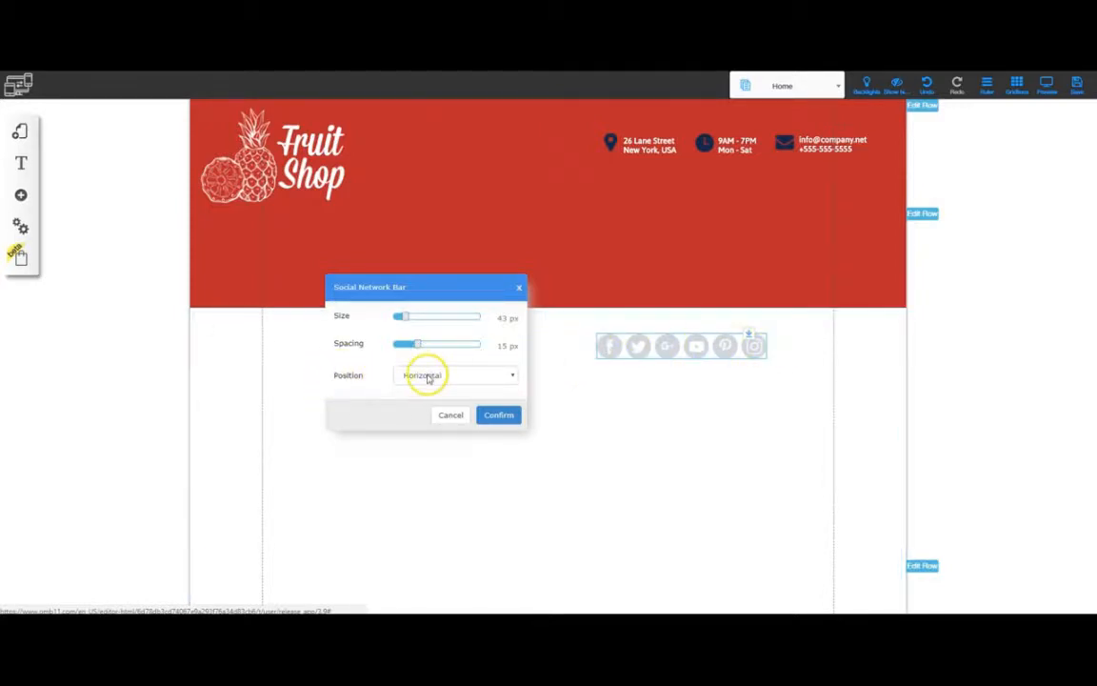
# Step: Switch the social bar's position to Vertical and back to Horizontal, and apply the settings
pyautogui.click(425, 376)
pyautogui.click(417, 399)
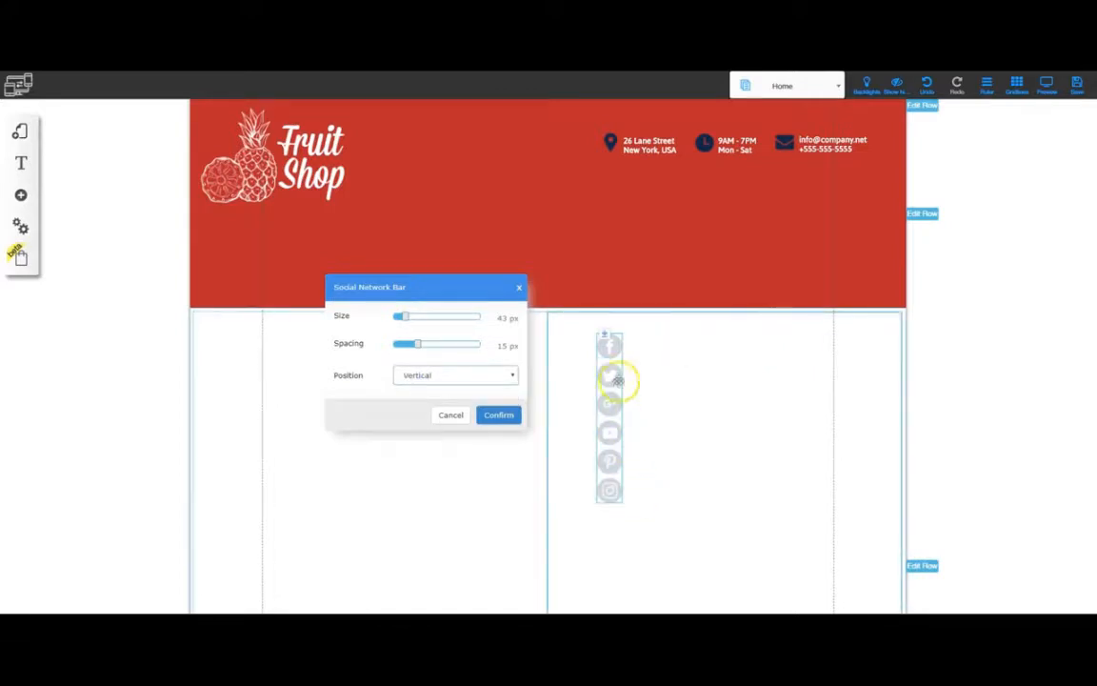
pyautogui.click(417, 378)
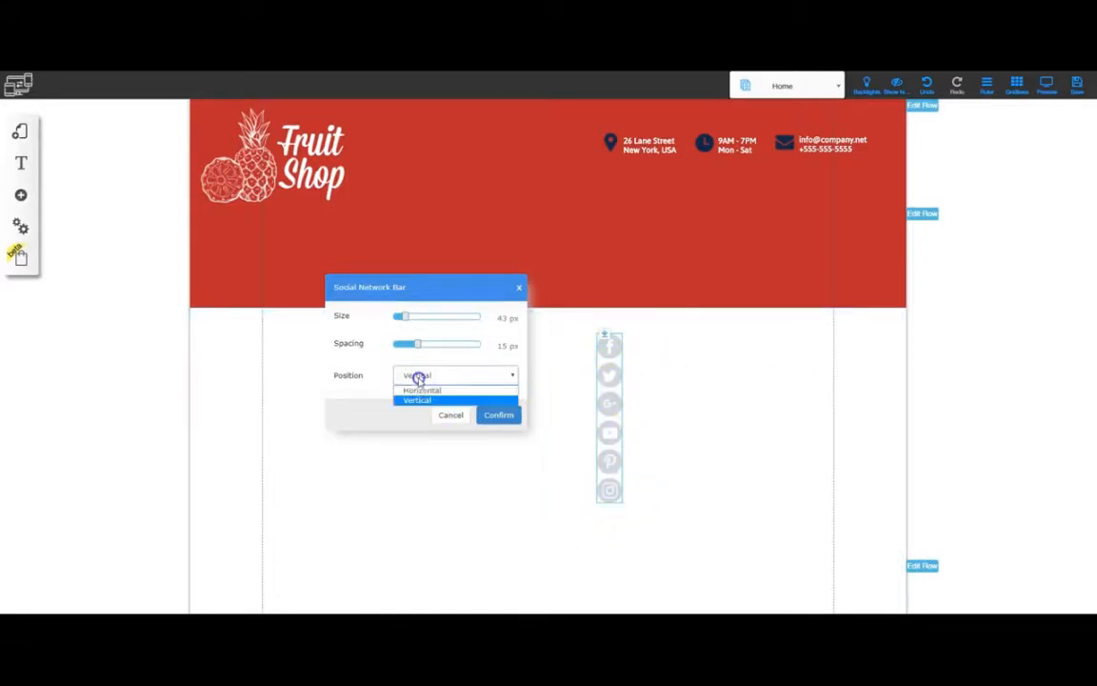
pyautogui.click(421, 390)
pyautogui.click(501, 415)
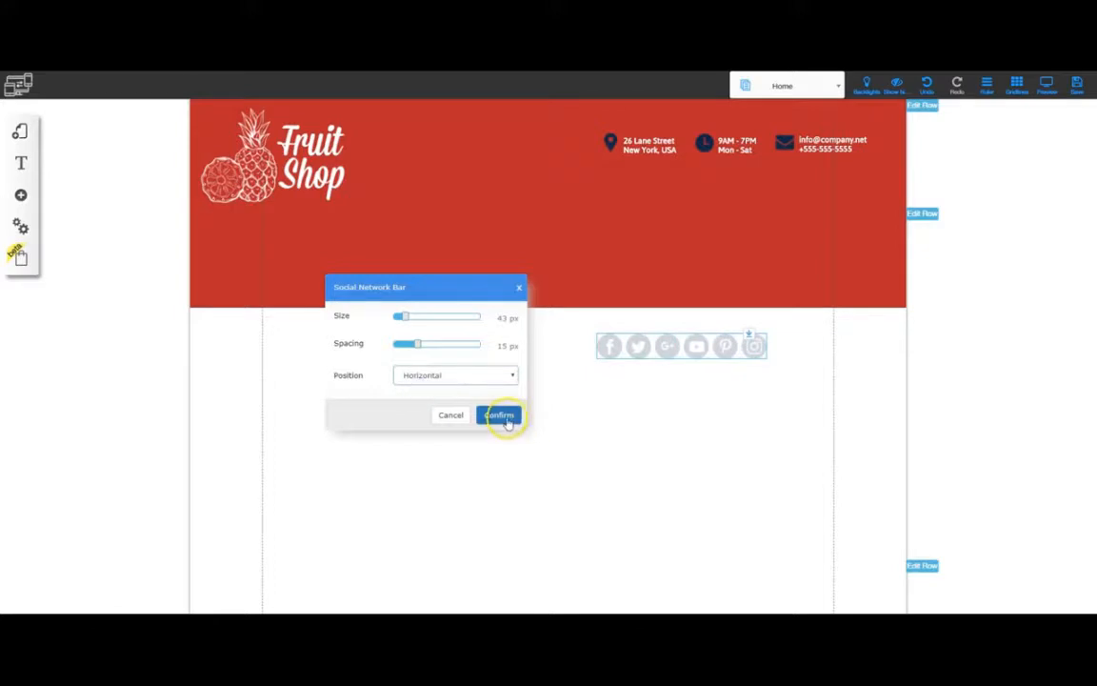
# Step: Move the social bar into the red header's lower row, and shift the logo left and back to its place
pyautogui.moveTo(663, 357); pyautogui.dragTo(728, 219)
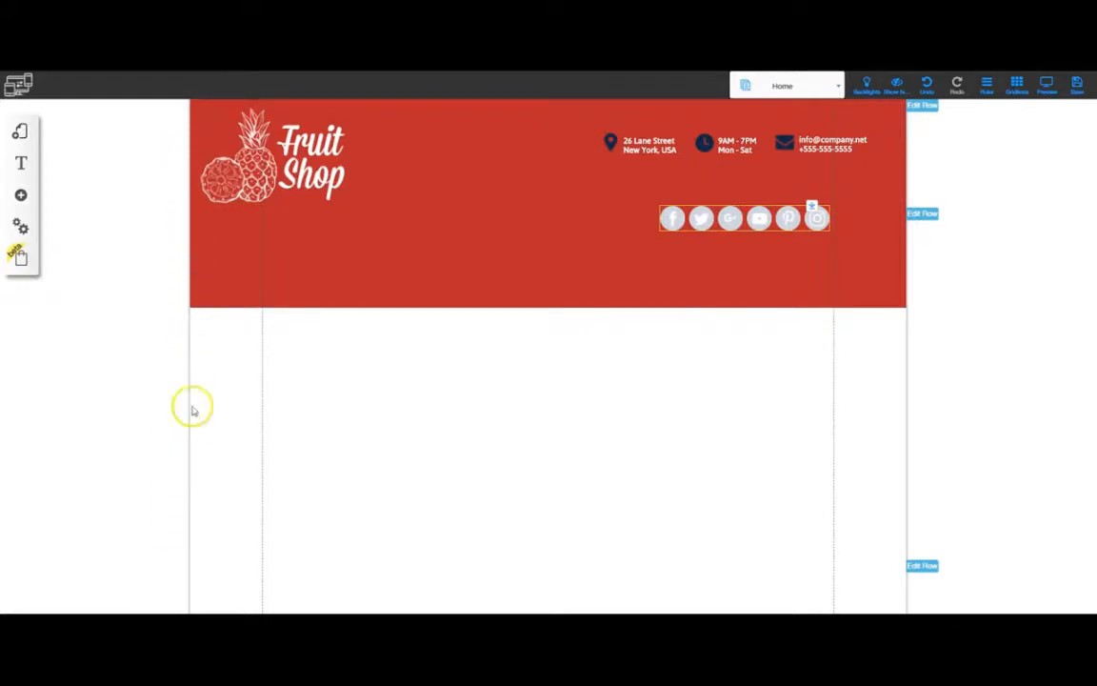
pyautogui.moveTo(253, 187); pyautogui.dragTo(241, 175)
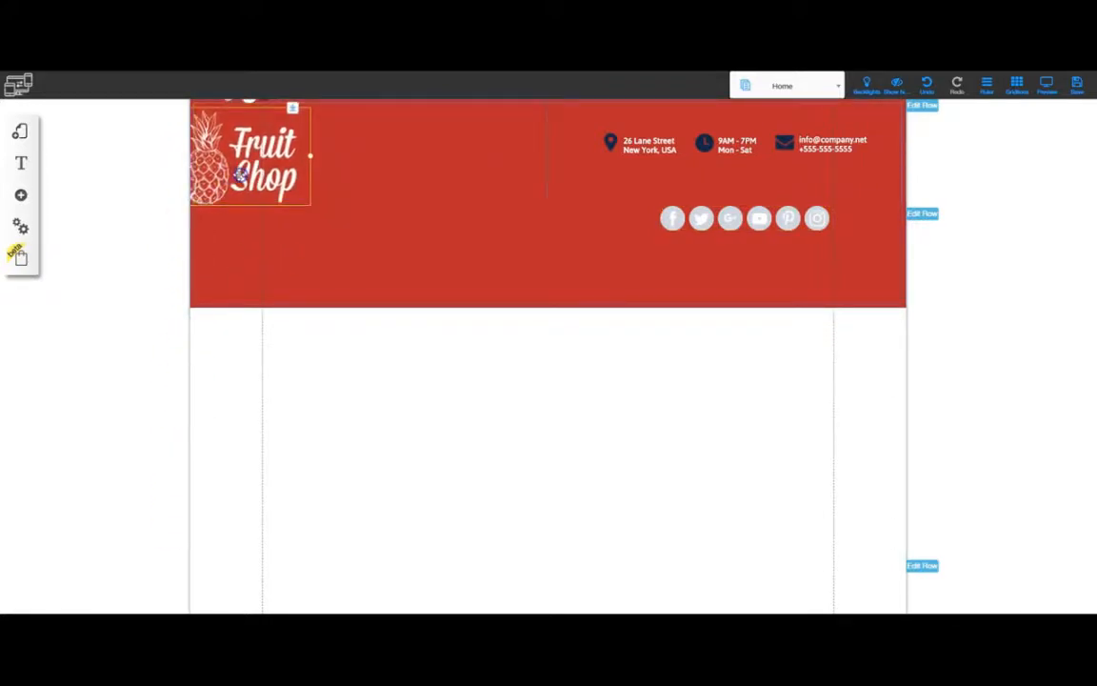
pyautogui.click(216, 194)
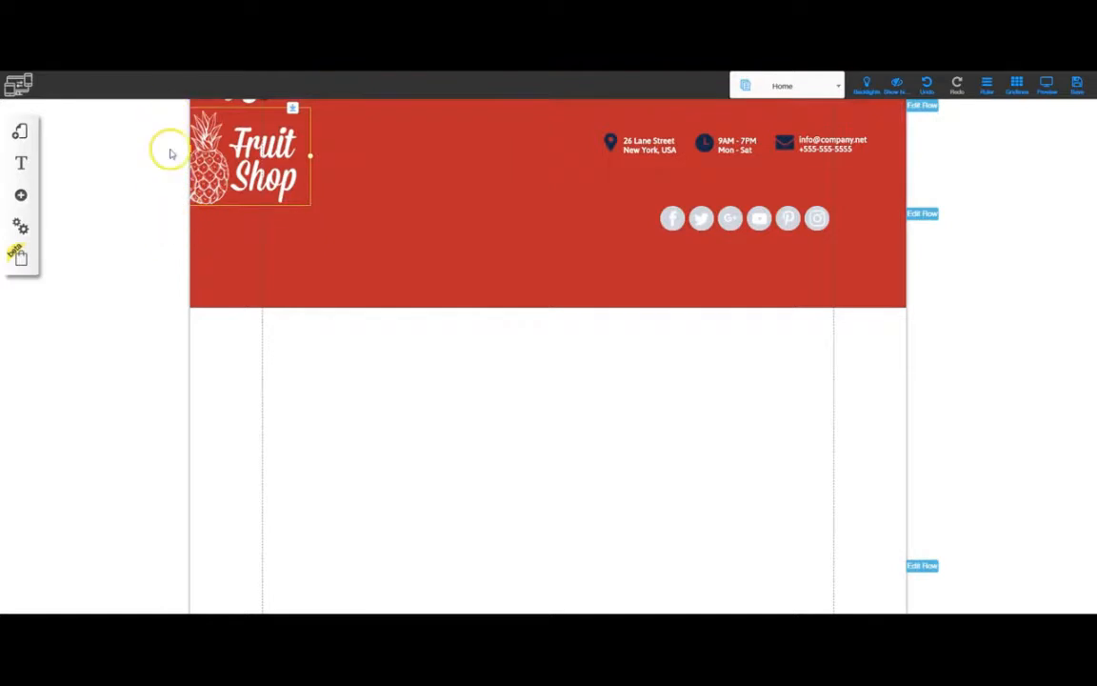
pyautogui.moveTo(227, 167); pyautogui.dragTo(273, 166)
# Step: Move the social bar beside the logo and add a column to the header's empty lower row
pyautogui.click(761, 220)
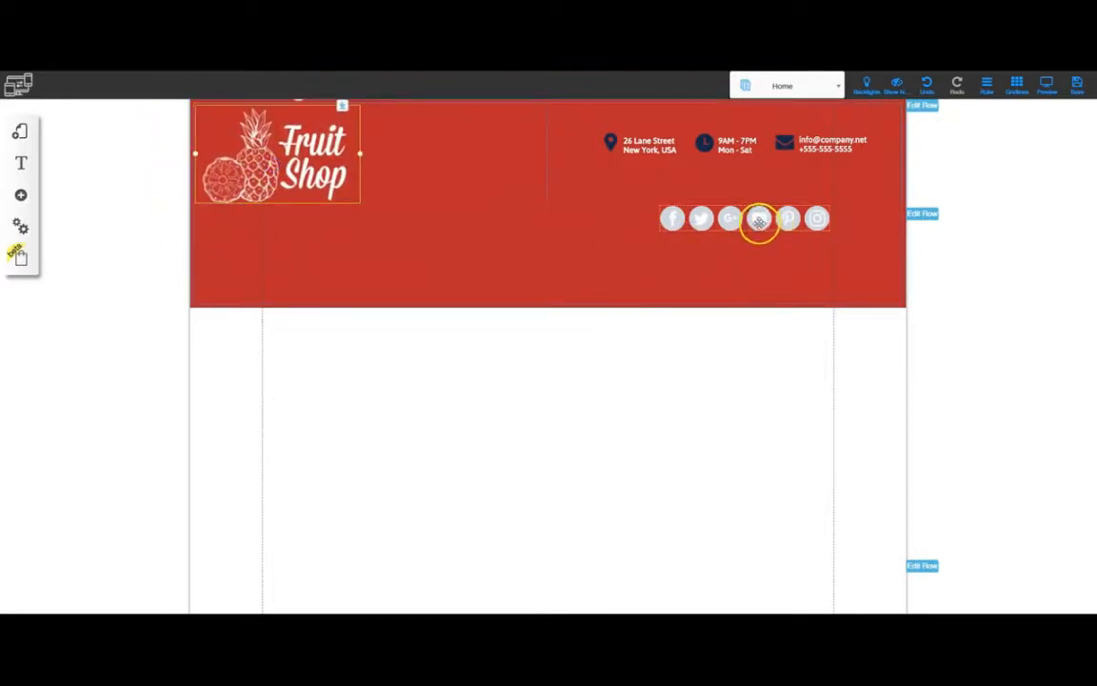
pyautogui.moveTo(759, 220); pyautogui.dragTo(823, 226)
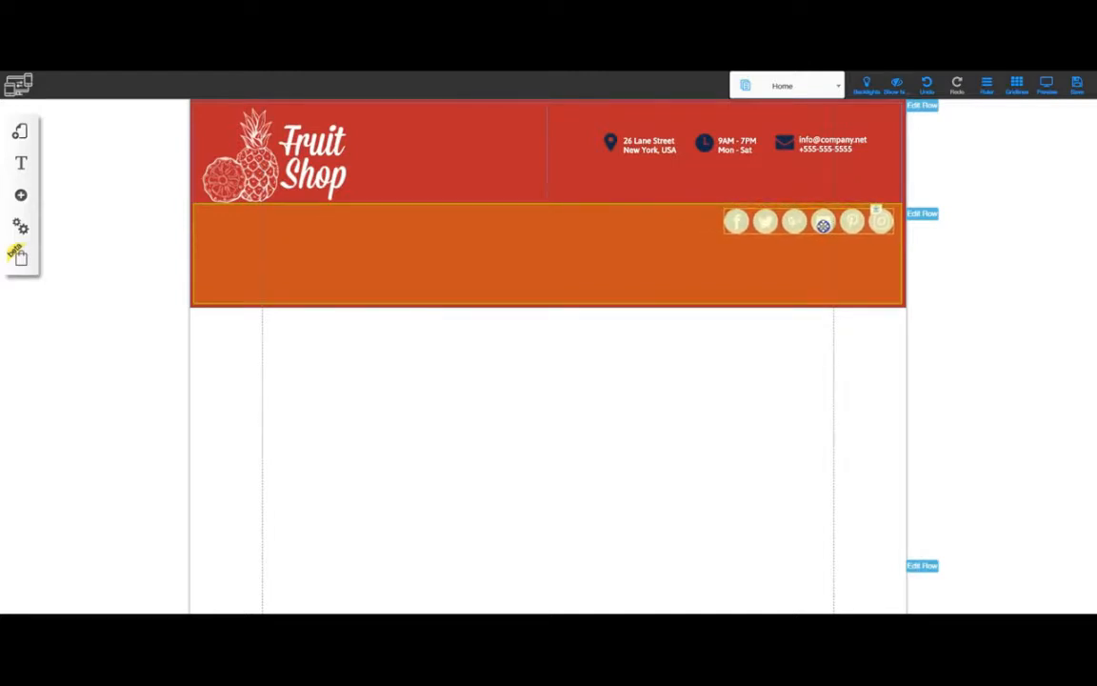
pyautogui.moveTo(823, 226); pyautogui.dragTo(448, 139)
pyautogui.click(580, 250)
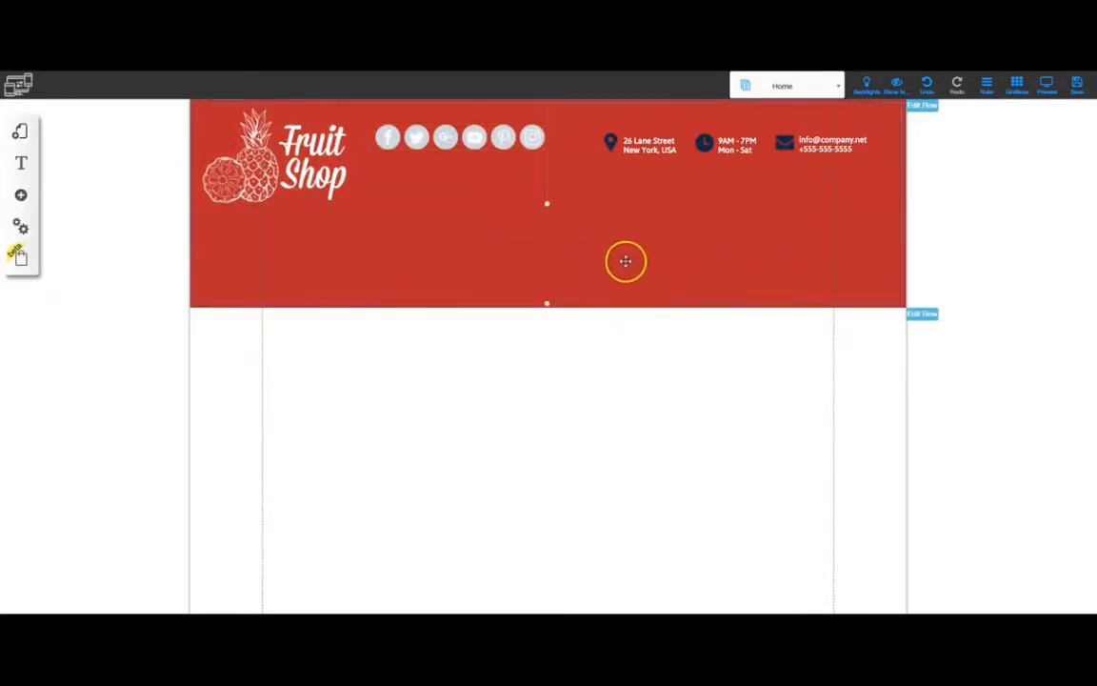
pyautogui.click(571, 255)
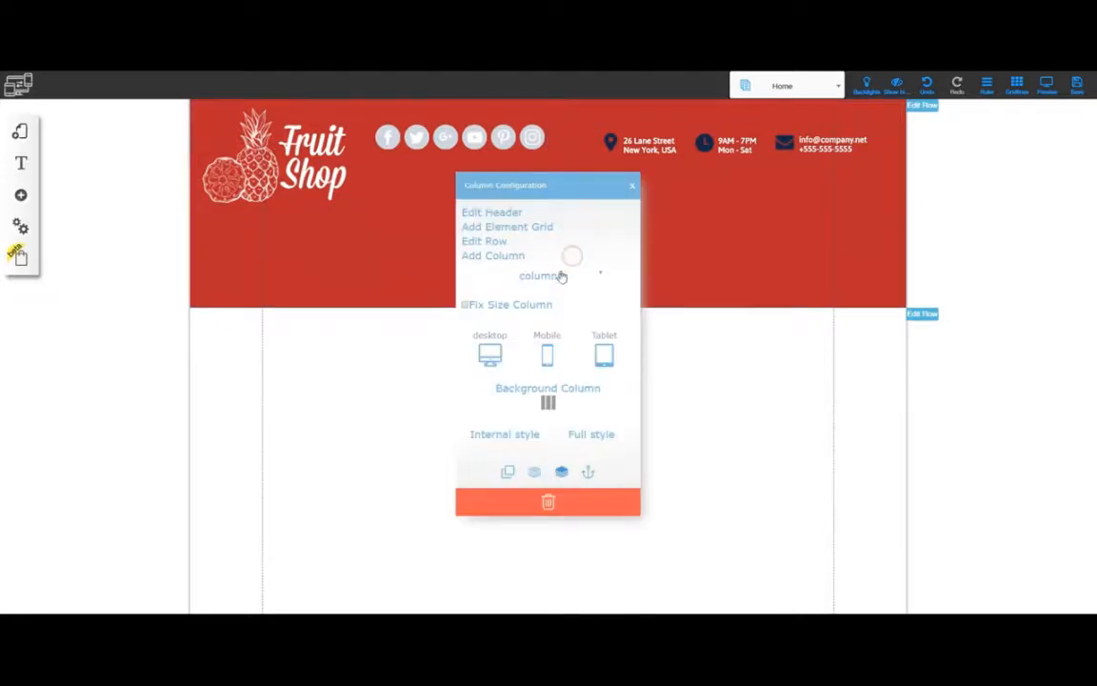
pyautogui.click(490, 255)
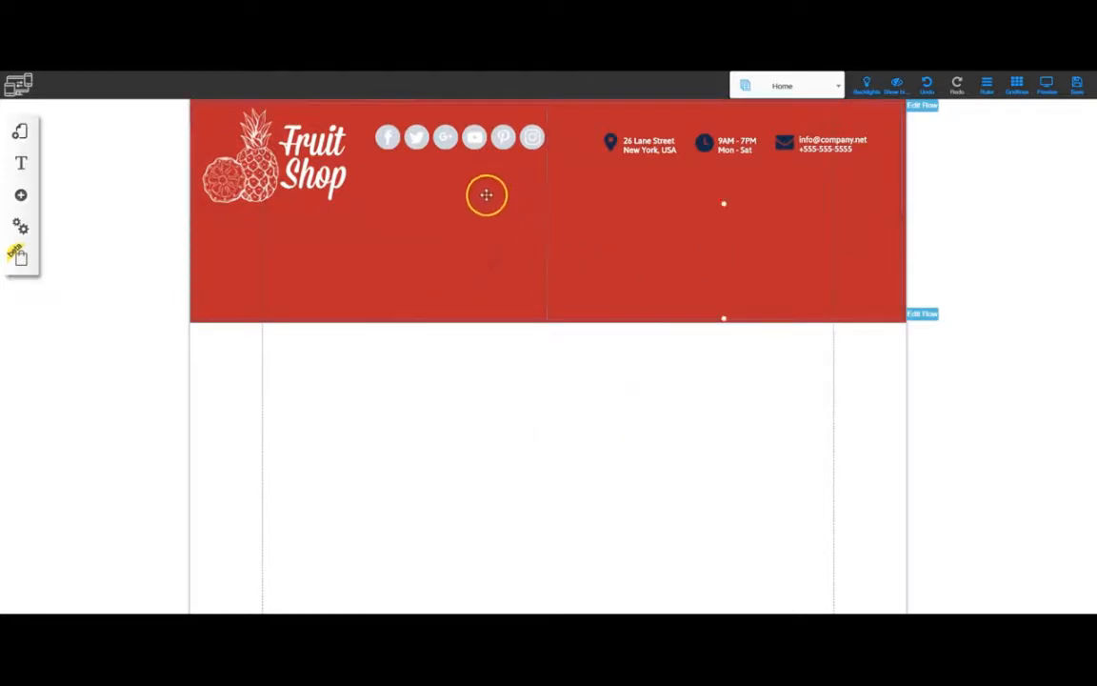
# Step: Move the social bar into the lower row's right column under the contact details and reduce that row's height
pyautogui.moveTo(477, 137); pyautogui.dragTo(826, 234)
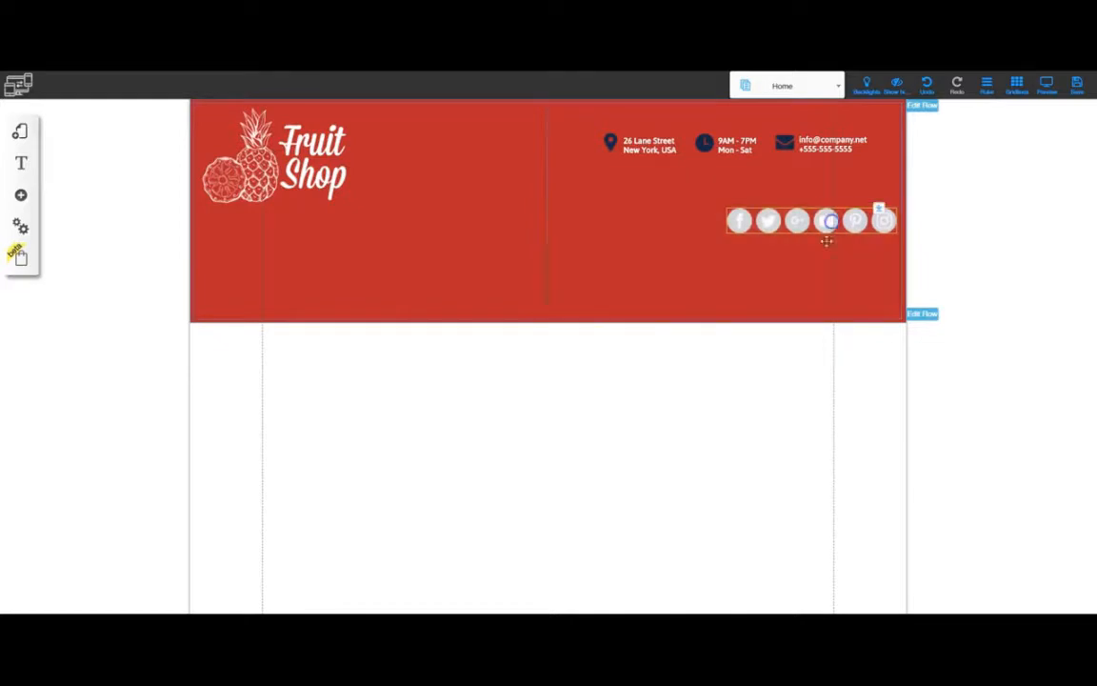
pyautogui.moveTo(725, 321); pyautogui.dragTo(718, 245)
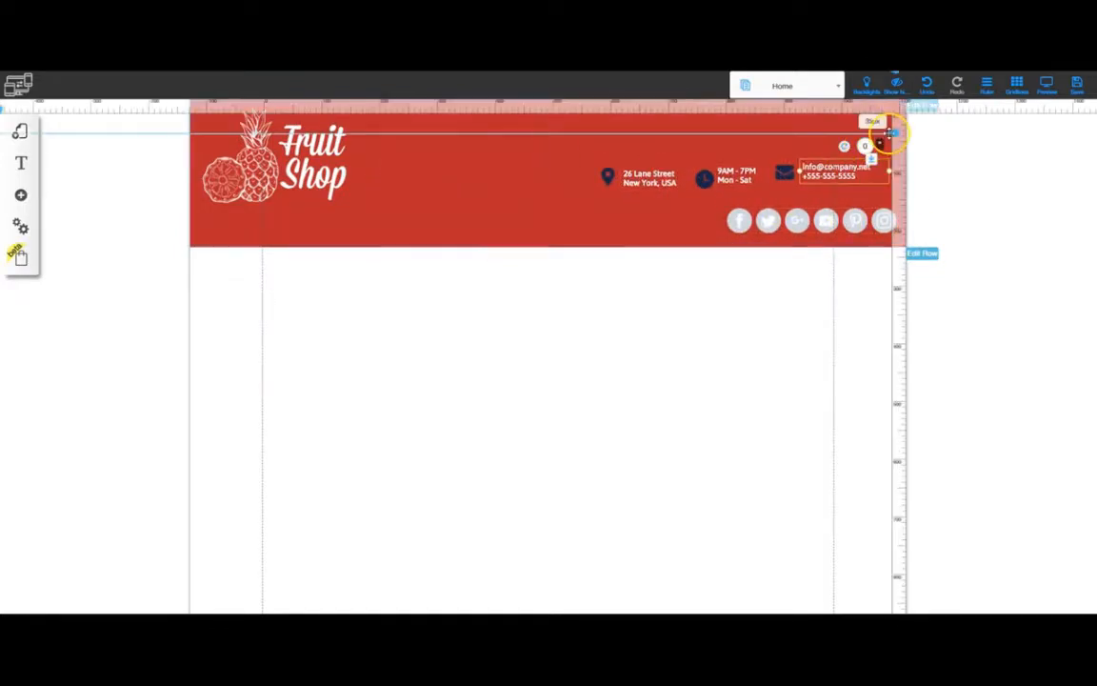
# Step: Align the contact icons and texts along a horizontal ruler guide, and place the social bar beneath them
pyautogui.moveTo(883, 133); pyautogui.dragTo(597, 161)
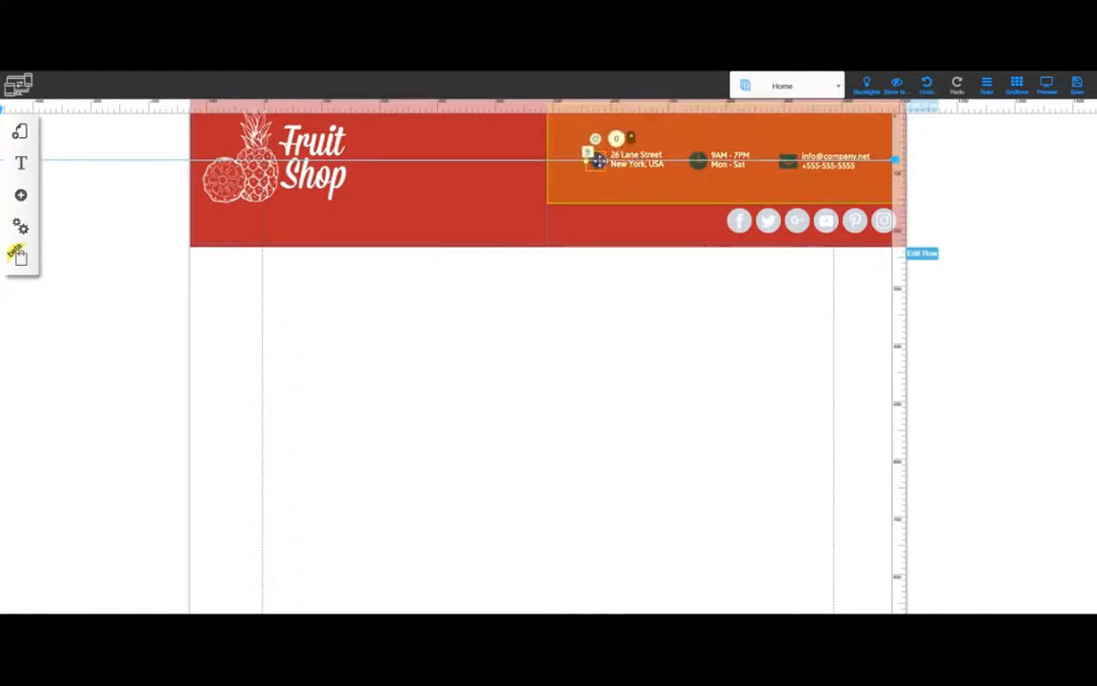
pyautogui.doubleClick(894, 161)
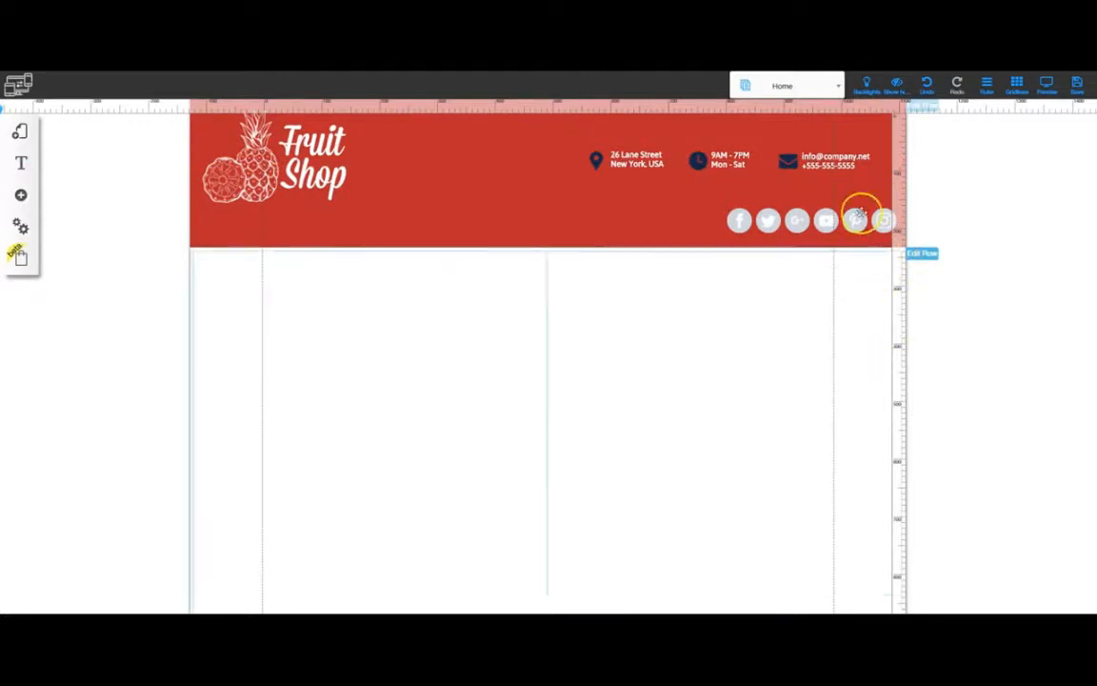
pyautogui.moveTo(828, 220); pyautogui.dragTo(857, 220)
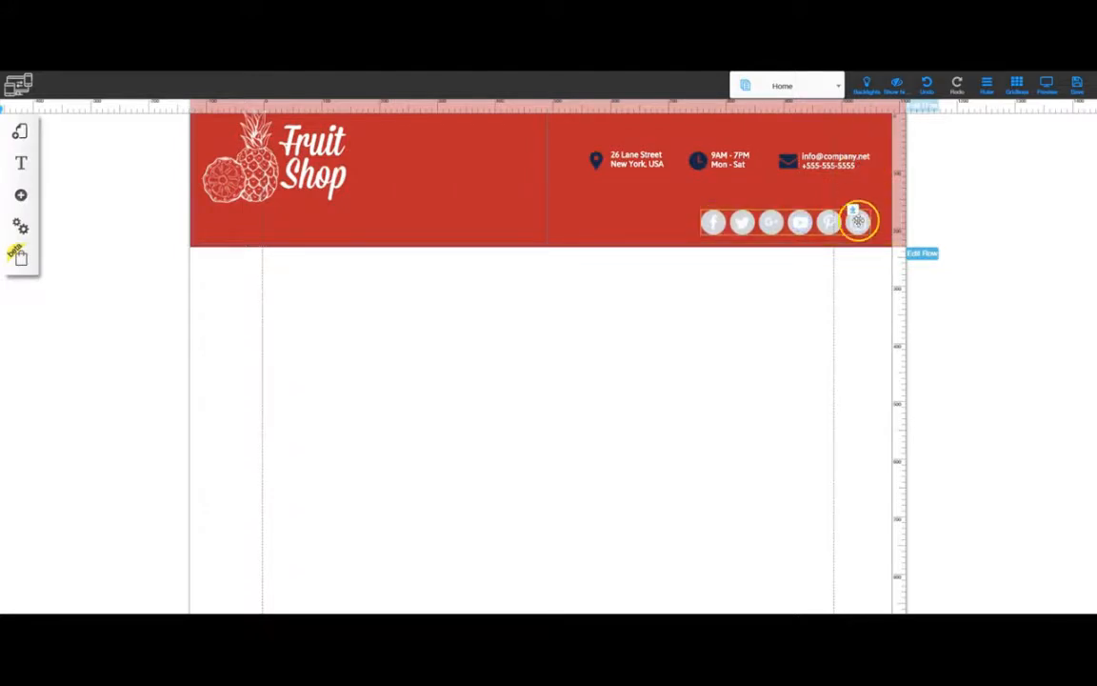
pyautogui.click(986, 85)
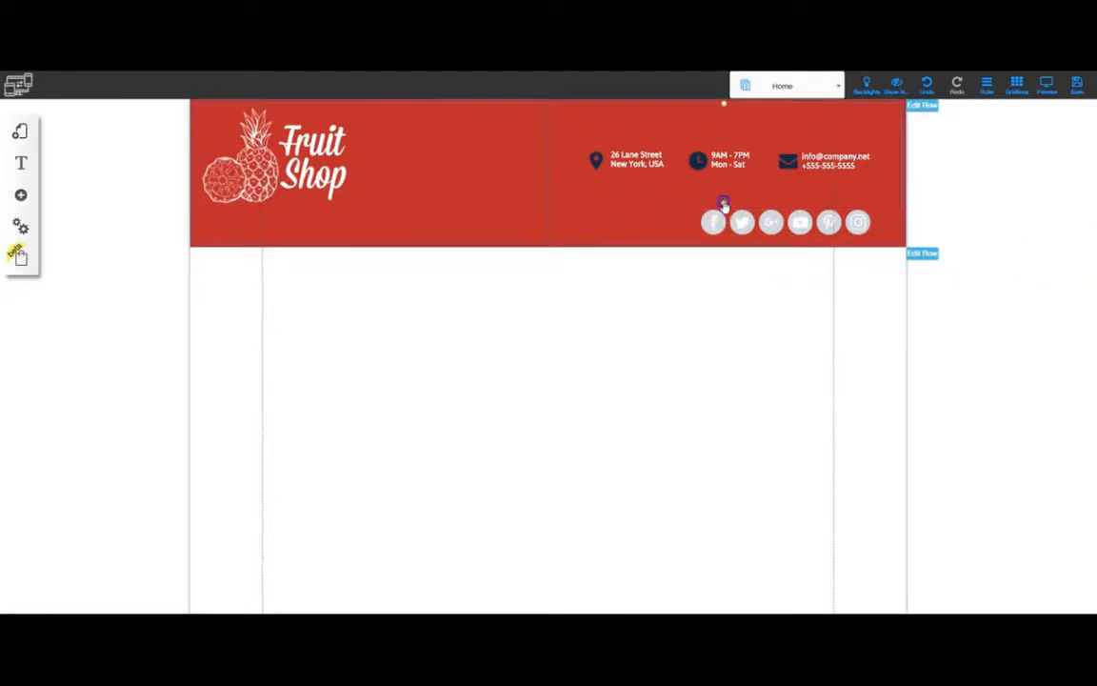
# Step: Reduce the height of the header's two rows slightly and nudge the social bar up and to the right
pyautogui.moveTo(369, 201); pyautogui.dragTo(369, 184)
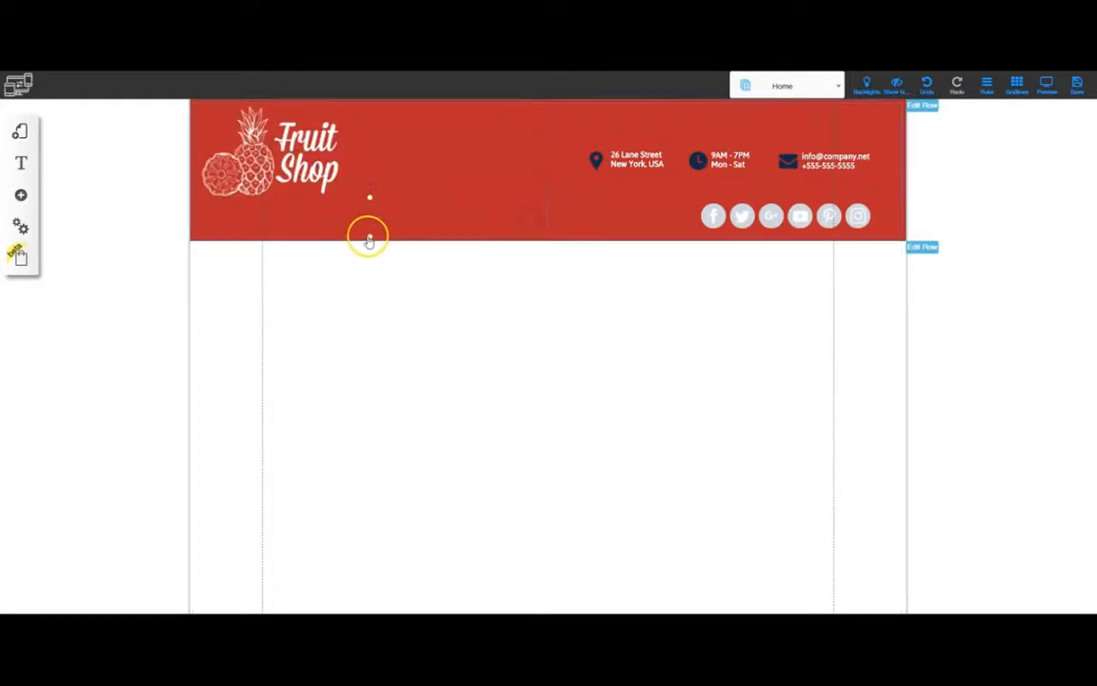
pyautogui.moveTo(367, 237); pyautogui.dragTo(369, 230)
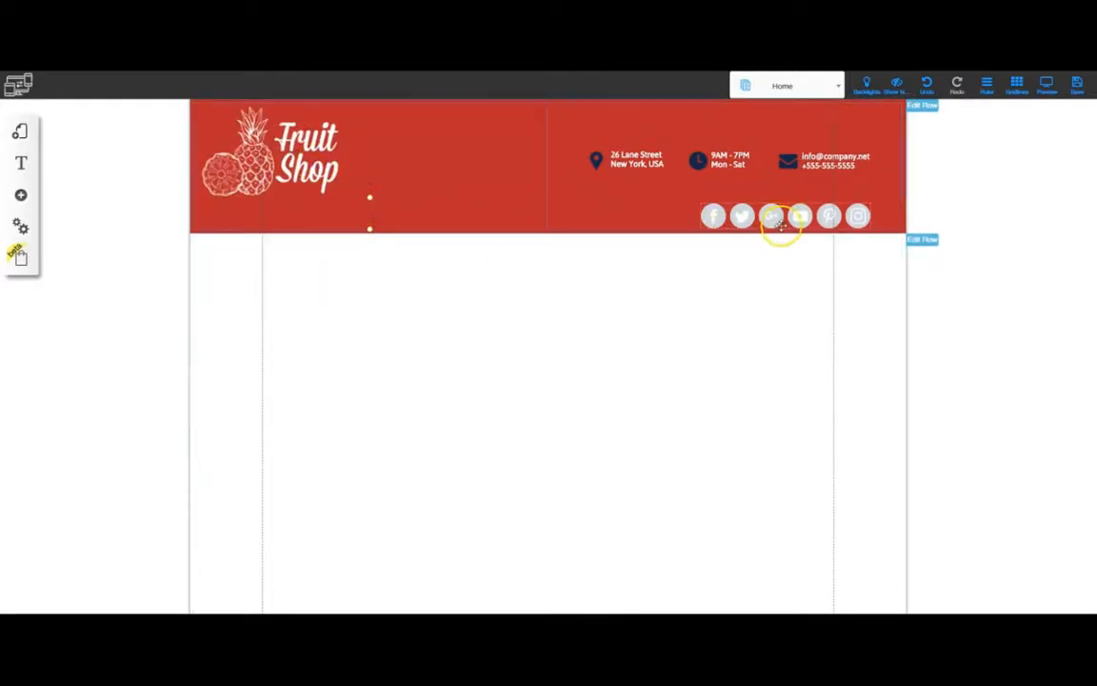
pyautogui.moveTo(788, 221); pyautogui.dragTo(792, 219)
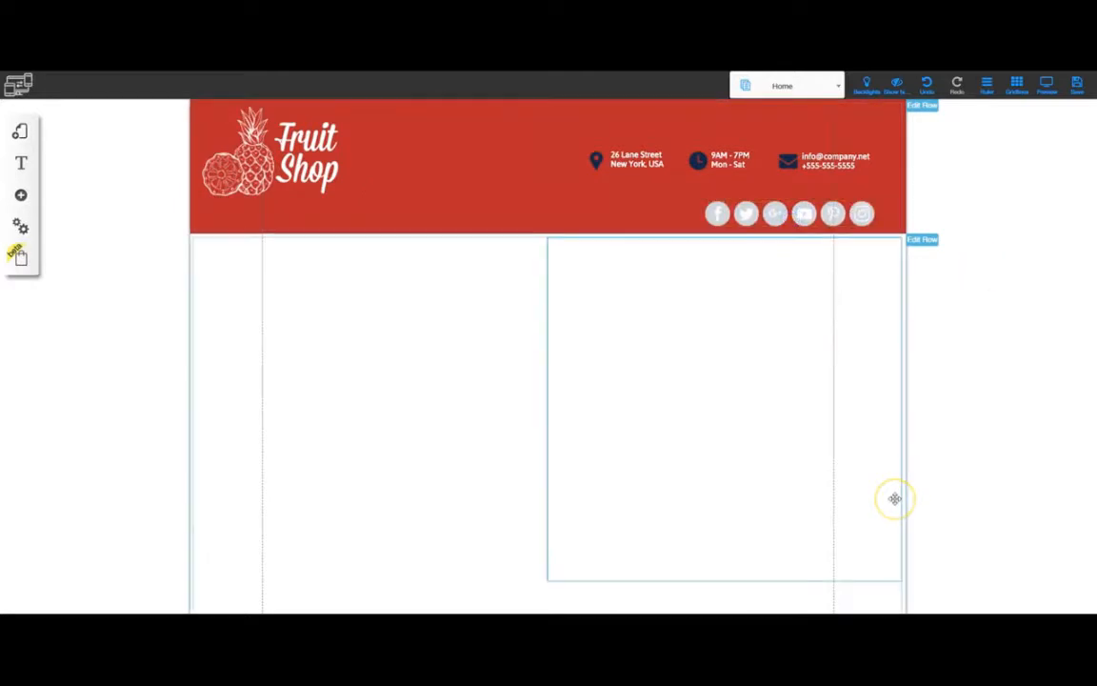
pyautogui.moveTo(894, 498); pyautogui.dragTo(734, 229)
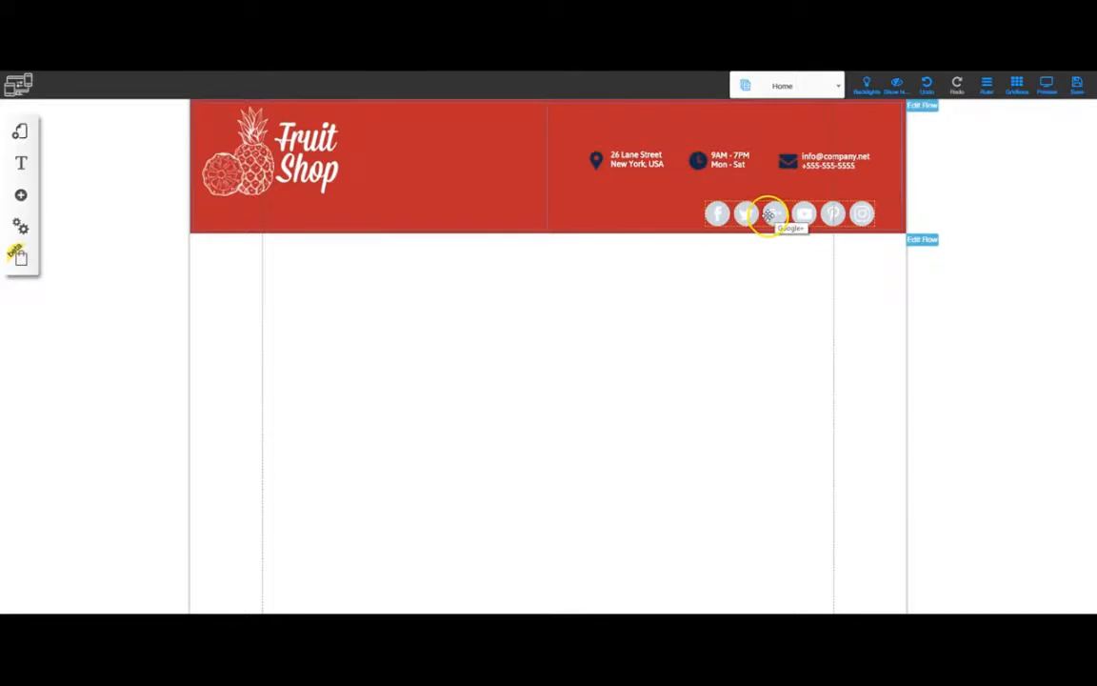
# Step: Set the social bar's icon size to 37 px and line its right end up under the e-mail contact details
pyautogui.click(769, 214)
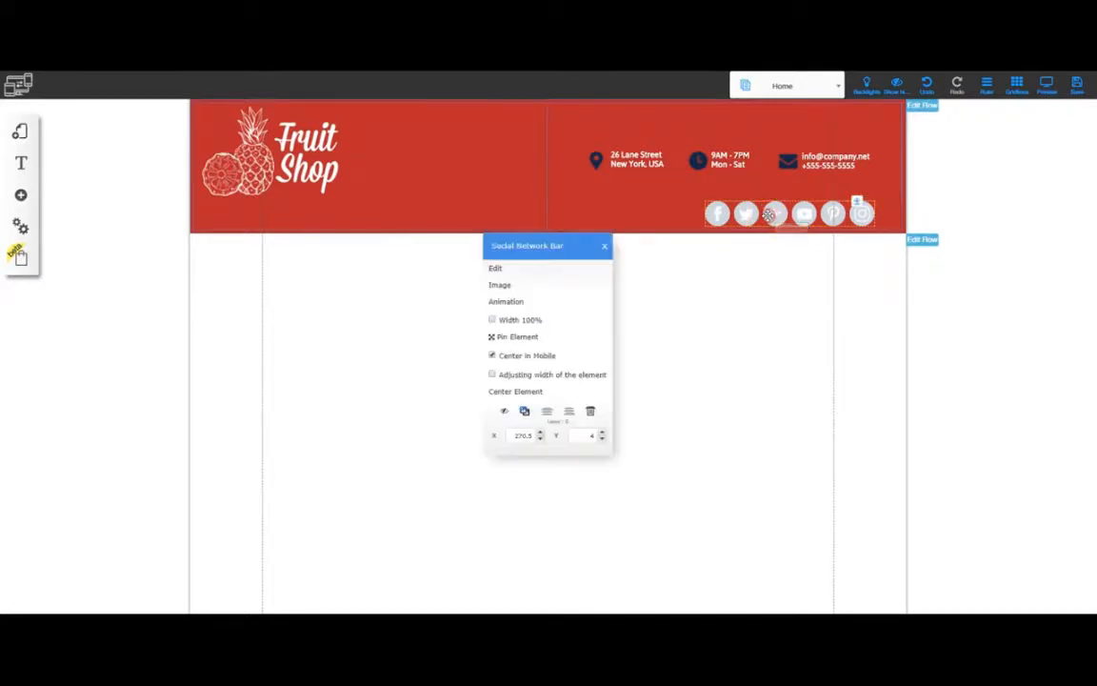
pyautogui.click(498, 270)
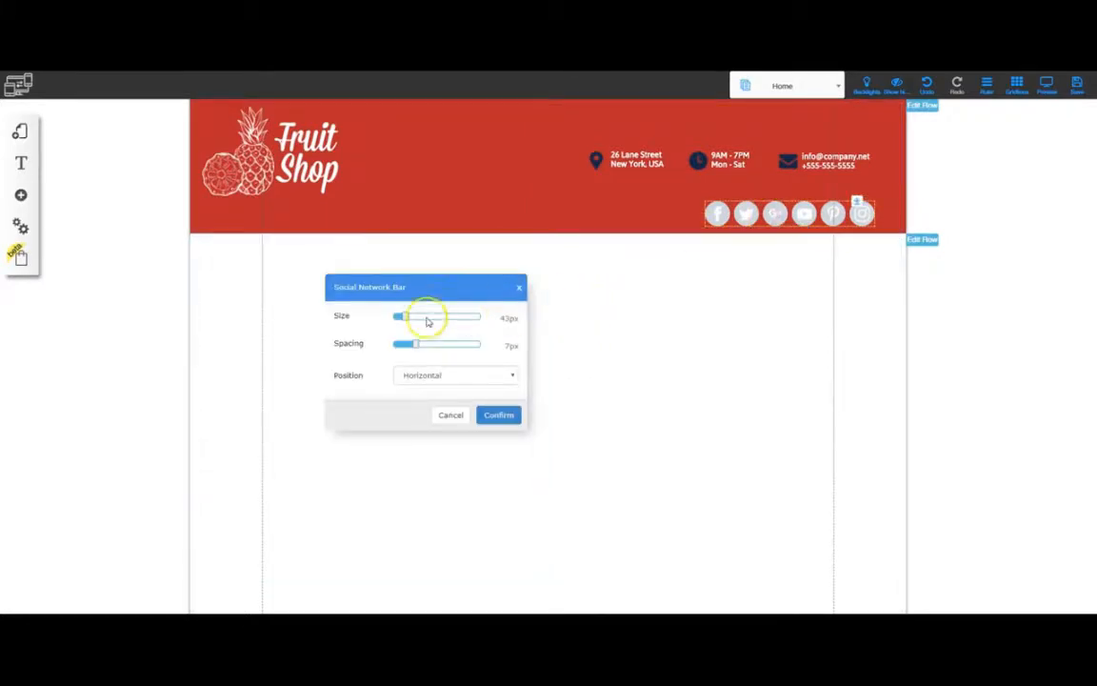
pyautogui.moveTo(405, 318); pyautogui.dragTo(401, 316)
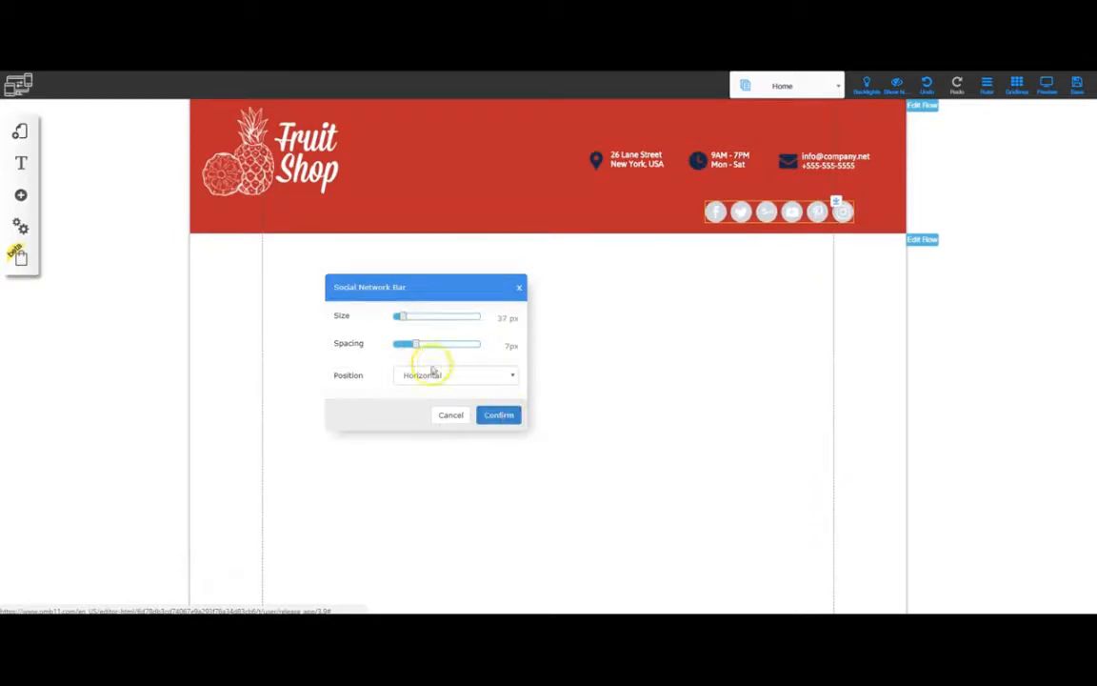
pyautogui.click(498, 415)
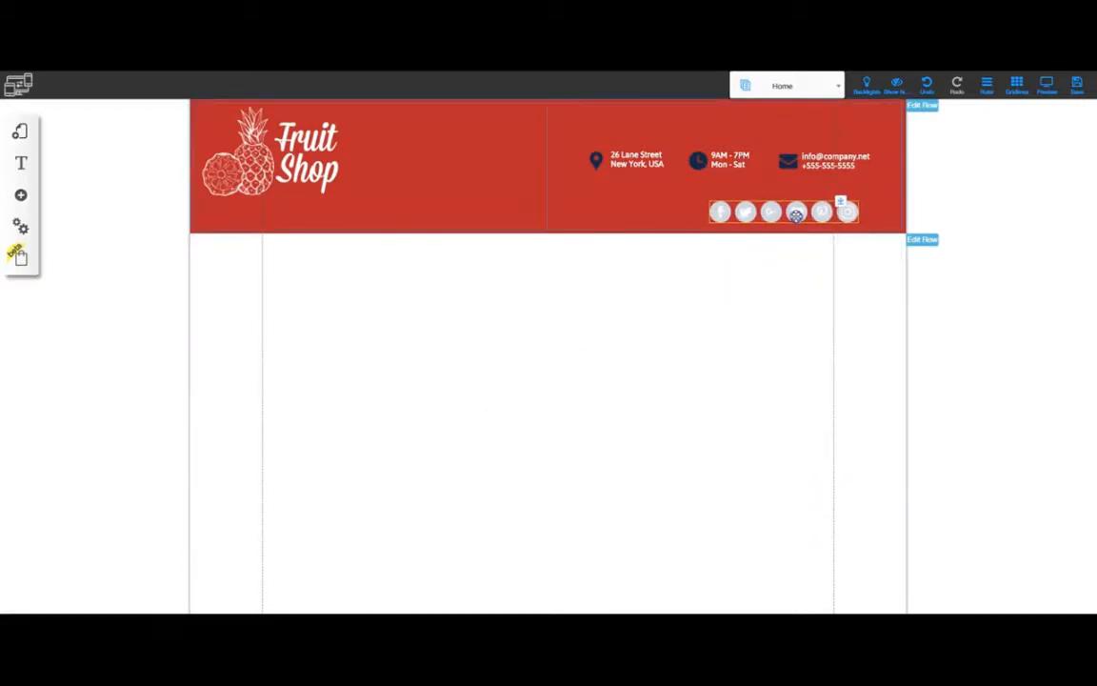
pyautogui.moveTo(795, 216); pyautogui.dragTo(839, 209)
pyautogui.click(862, 165)
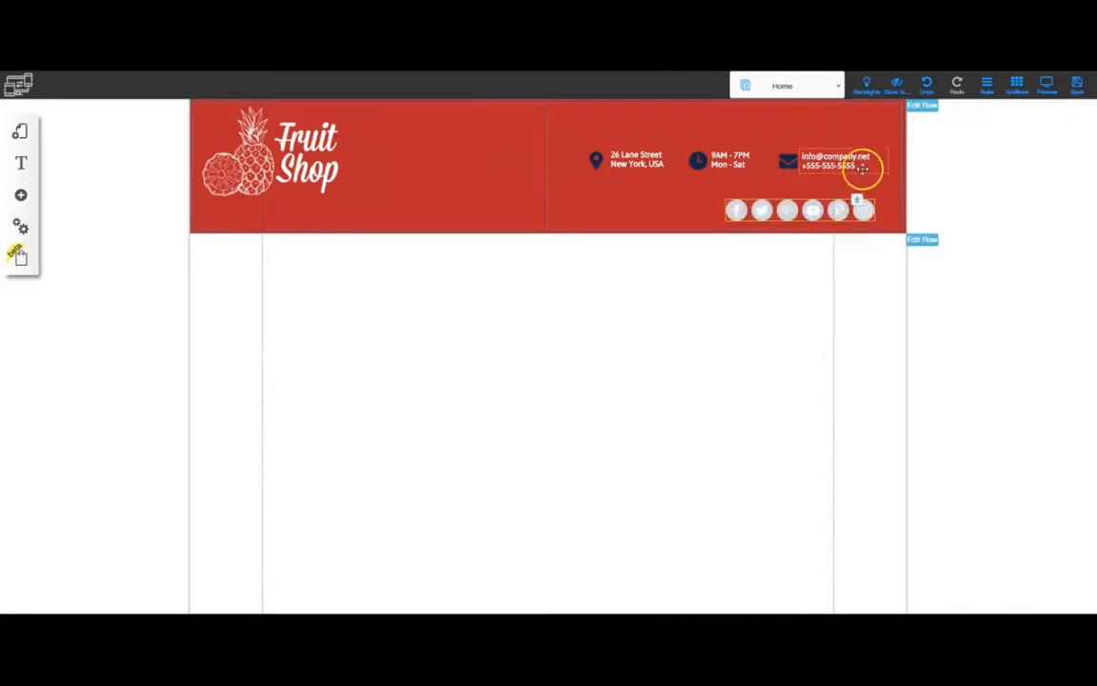
pyautogui.click(987, 350)
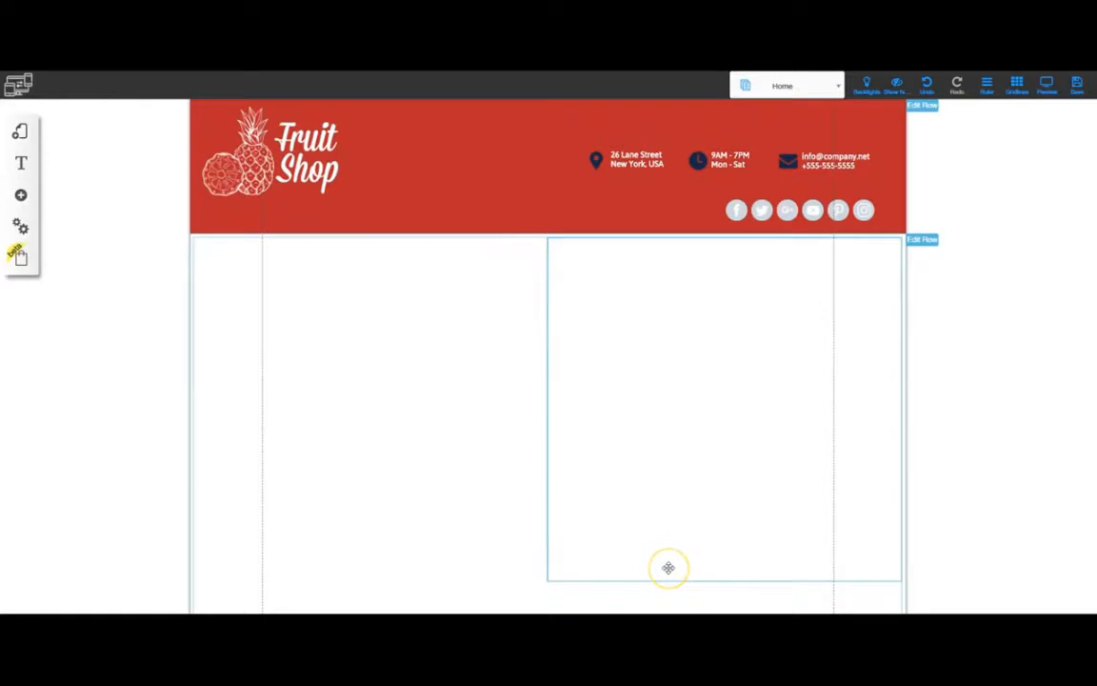
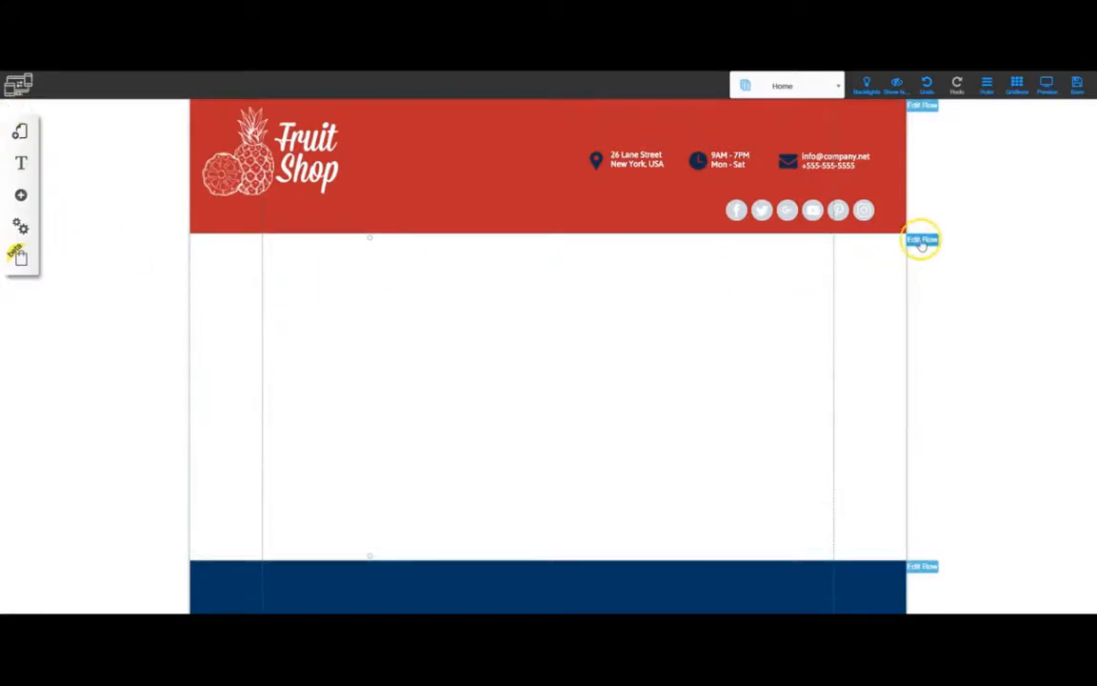
# Step: Check the settings of the row below the header and the column widths of its two columns
pyautogui.click(921, 239)
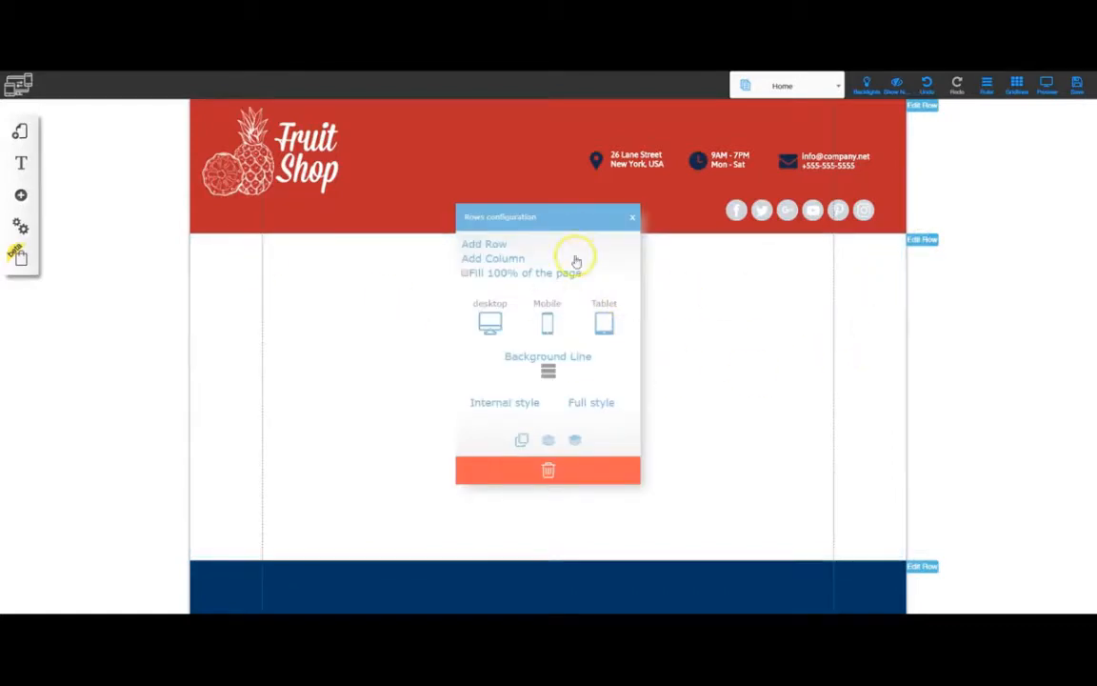
pyautogui.click(632, 221)
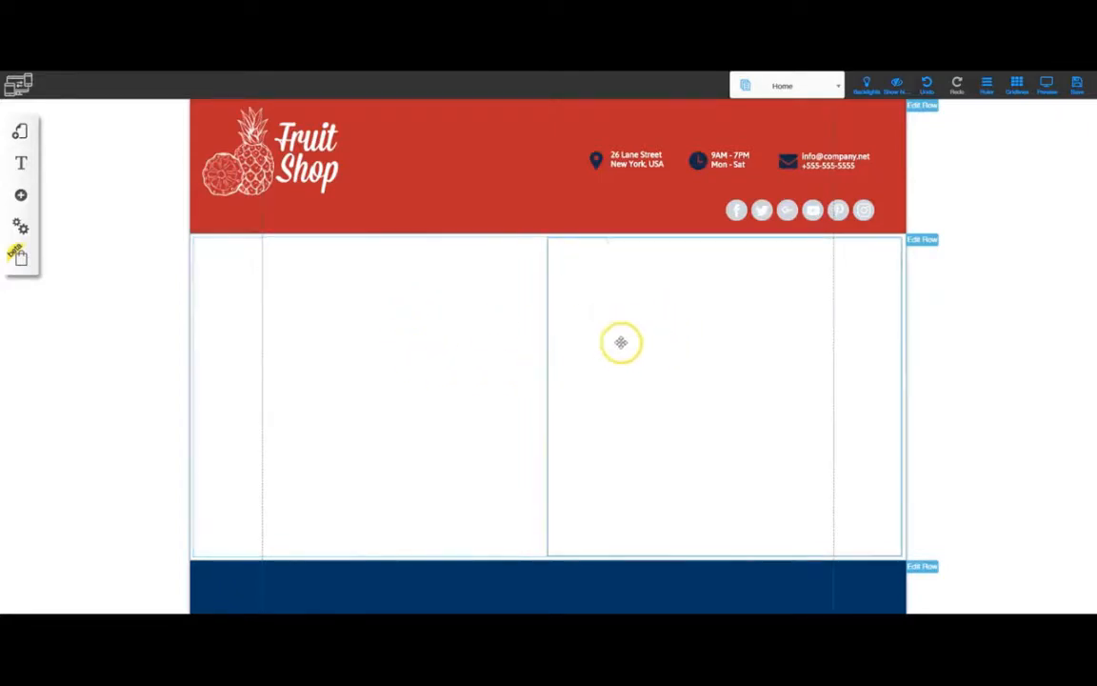
pyautogui.click(423, 348)
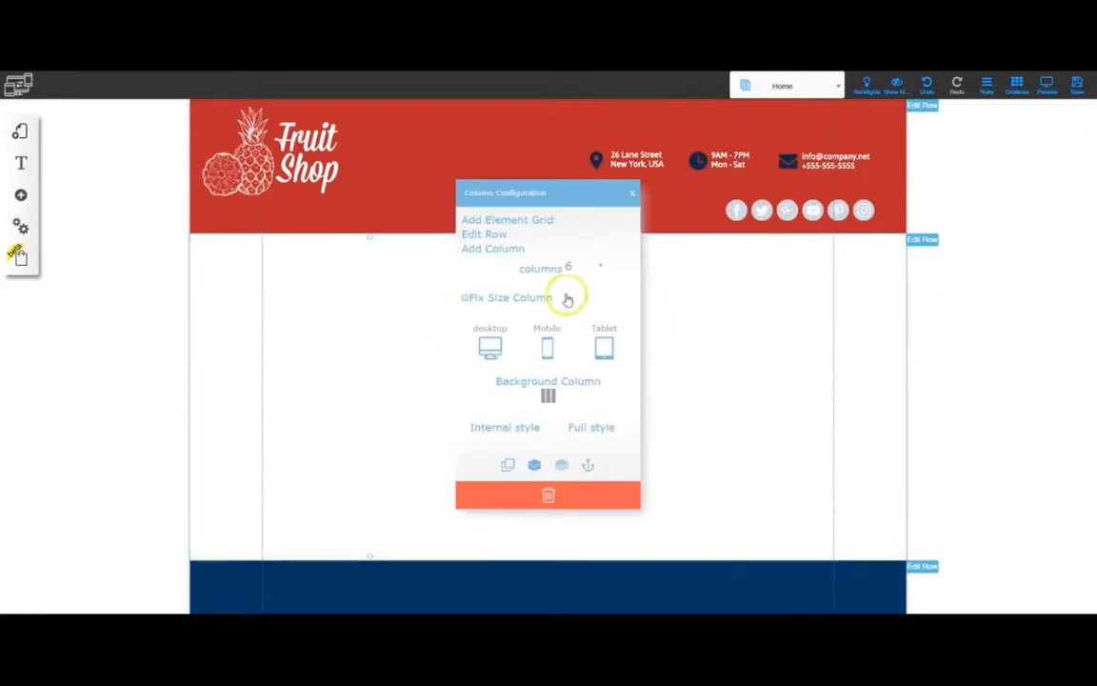
pyautogui.click(618, 201)
pyautogui.click(661, 339)
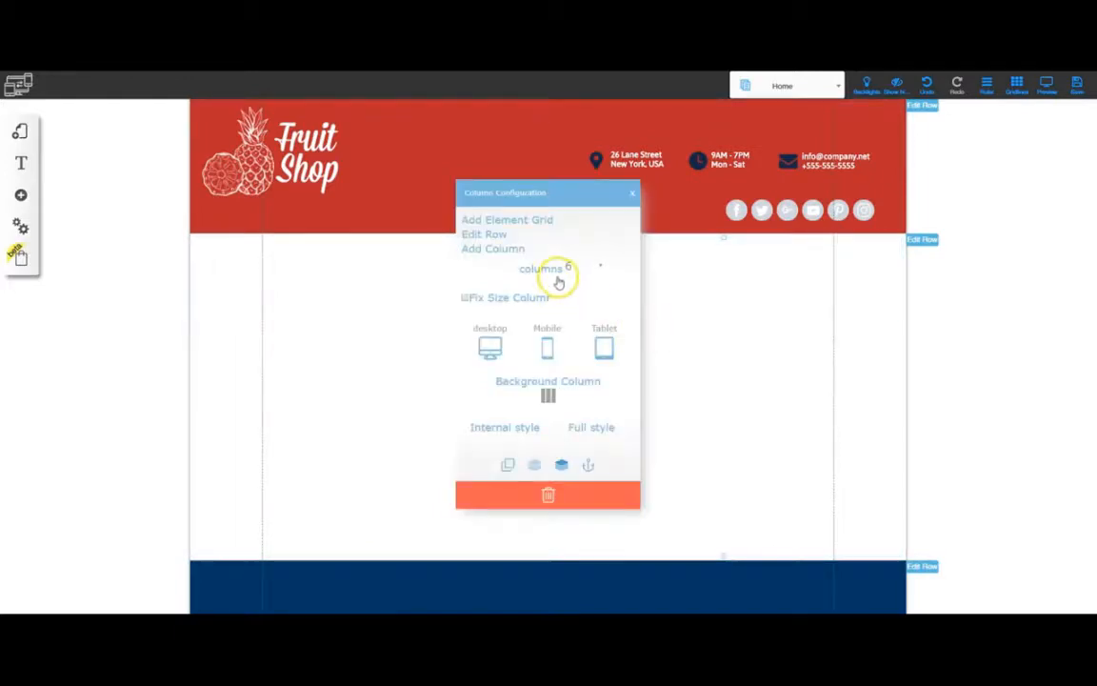
pyautogui.click(633, 191)
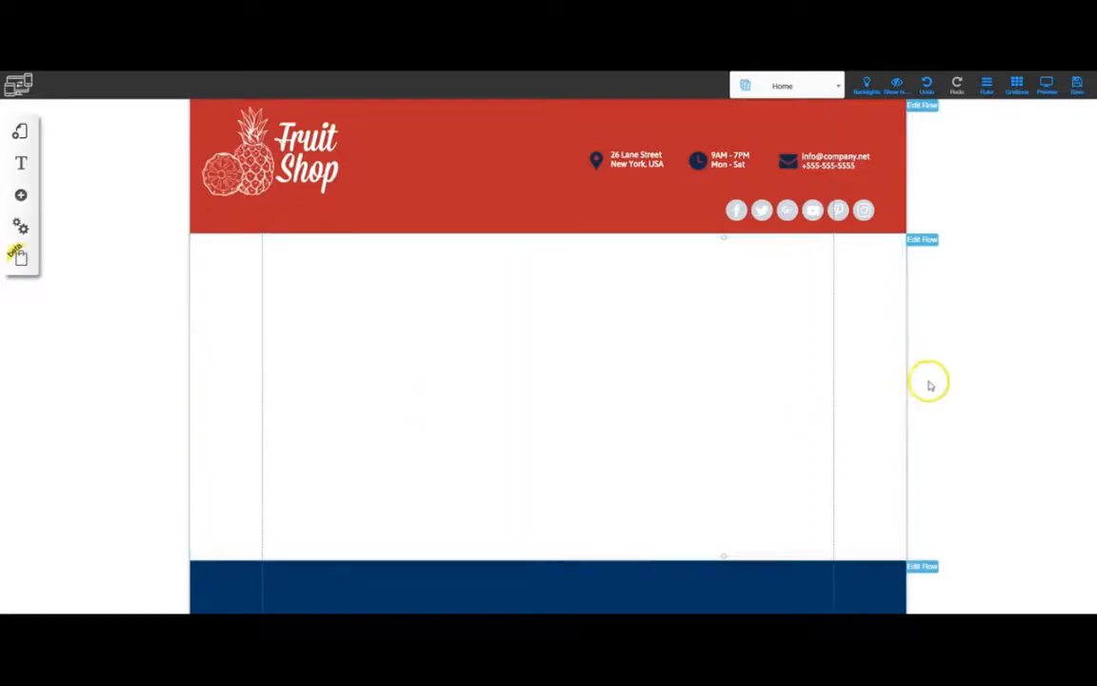
# Step: Fill the full background of the row below the header with bright yellow
pyautogui.click(923, 240)
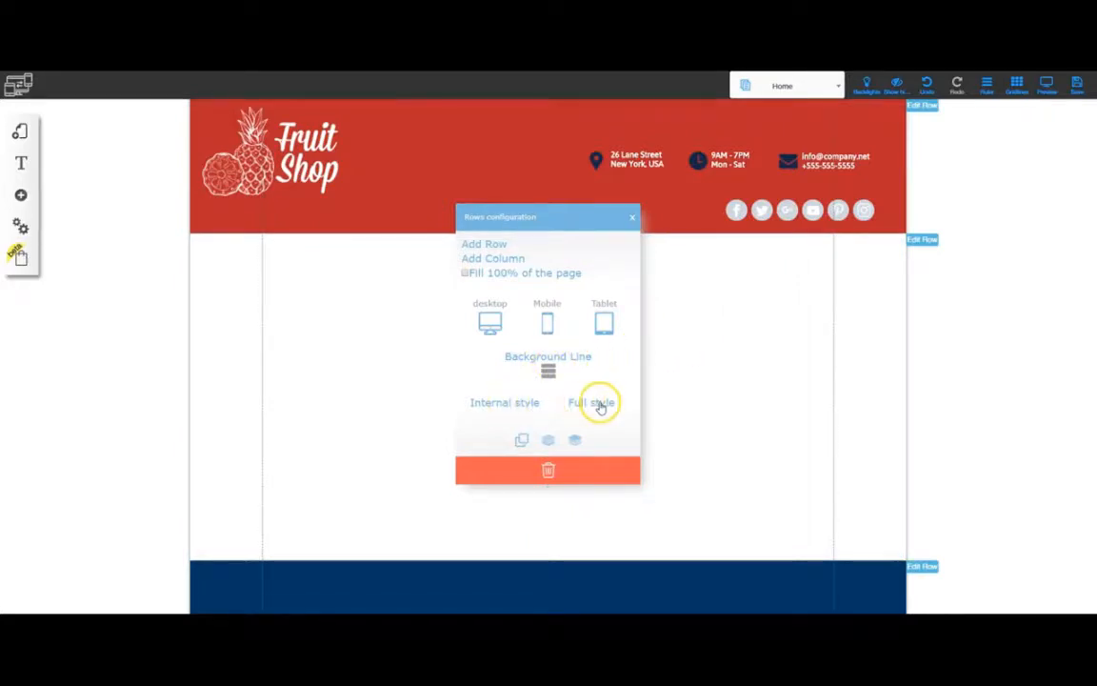
pyautogui.click(551, 375)
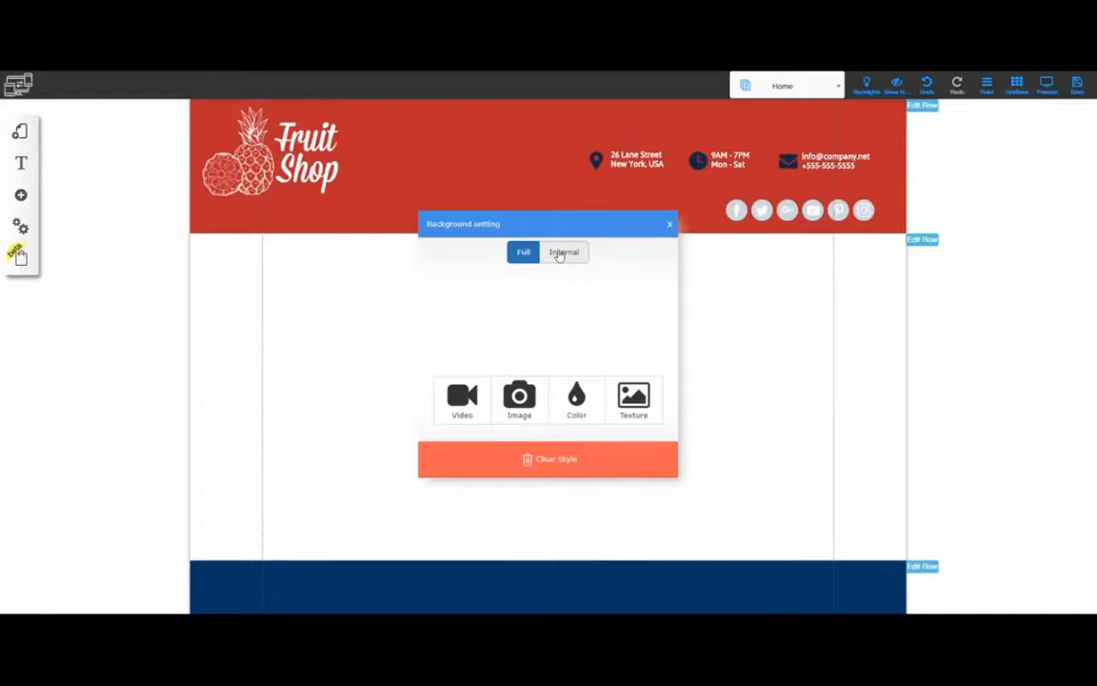
pyautogui.click(521, 259)
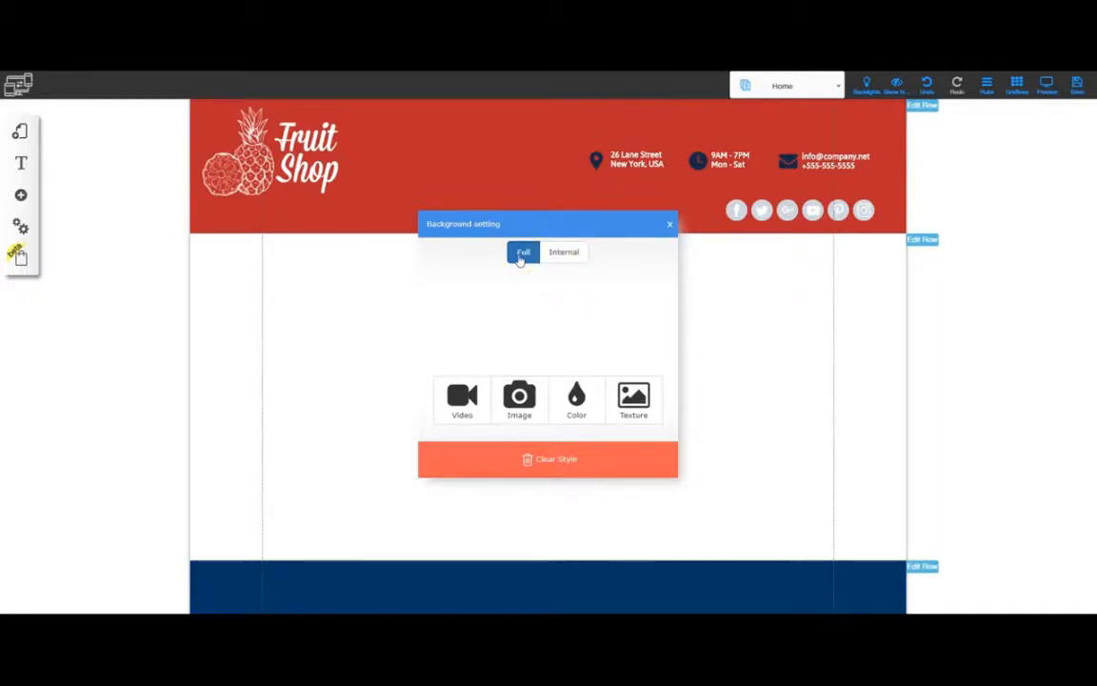
pyautogui.click(550, 254)
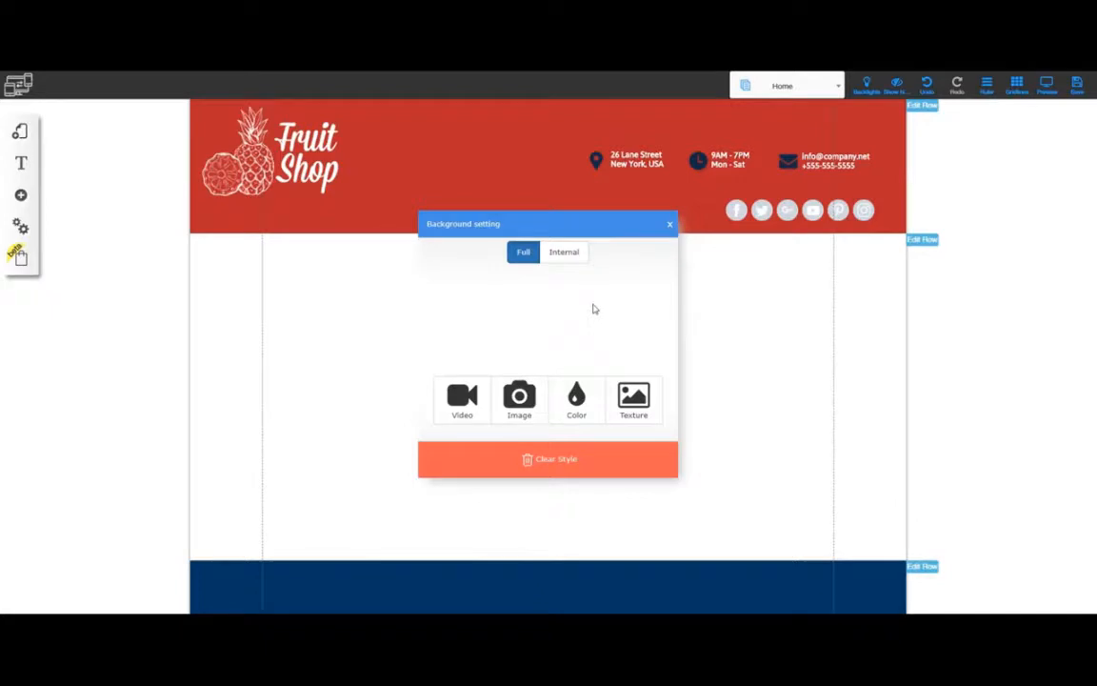
pyautogui.click(526, 255)
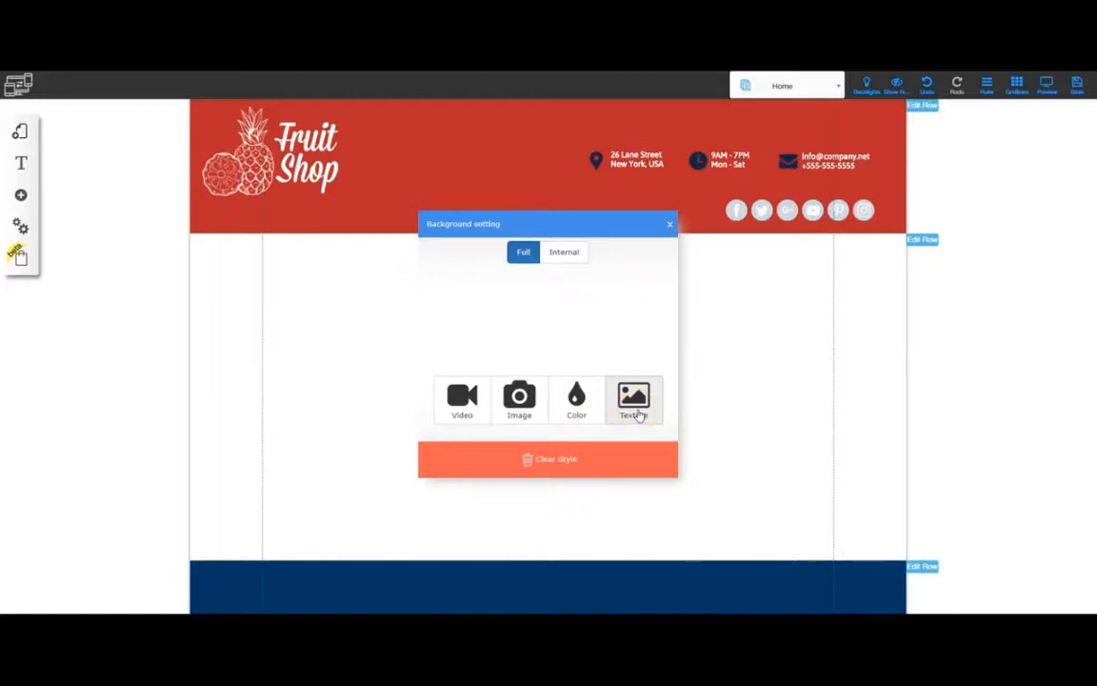
pyautogui.click(578, 390)
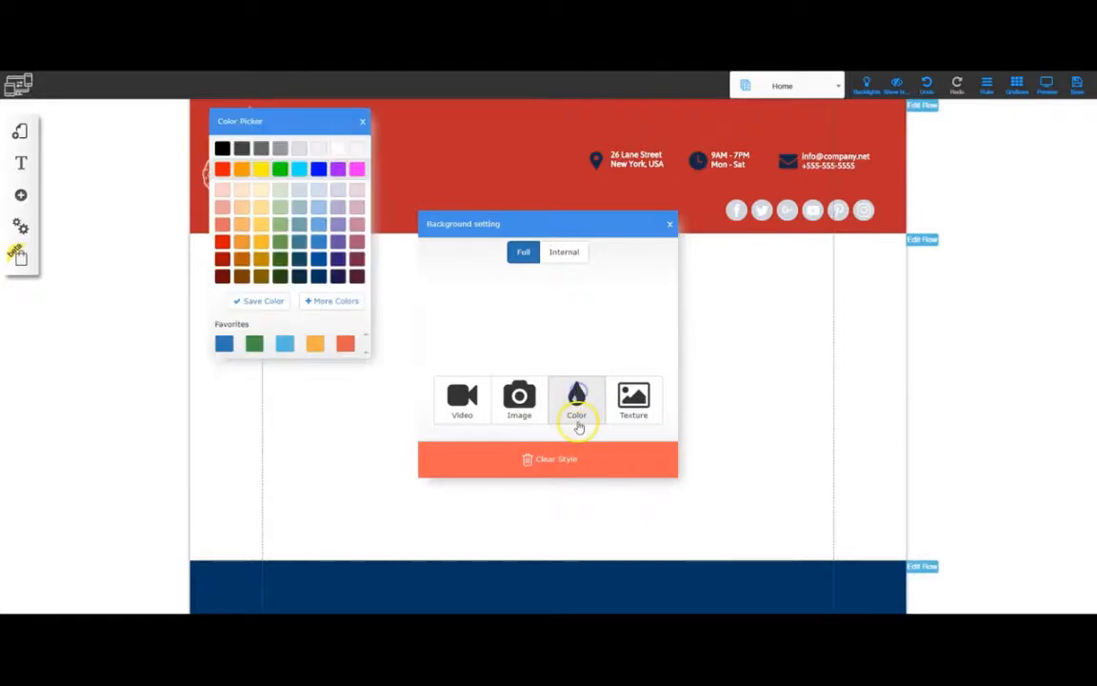
pyautogui.click(261, 169)
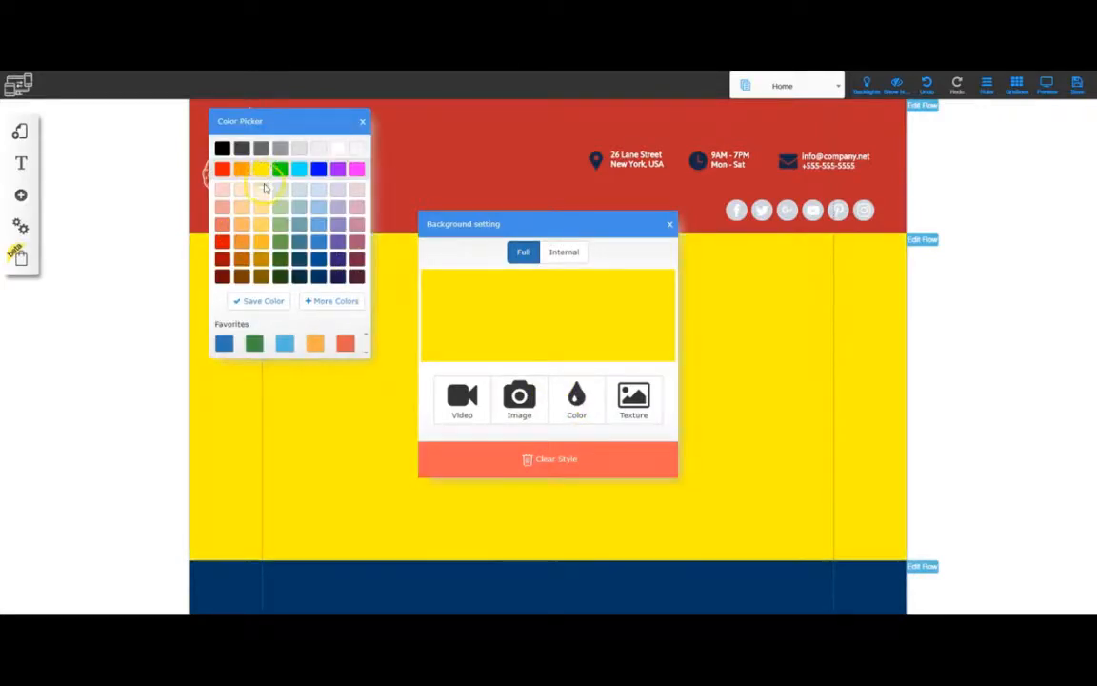
pyautogui.click(362, 121)
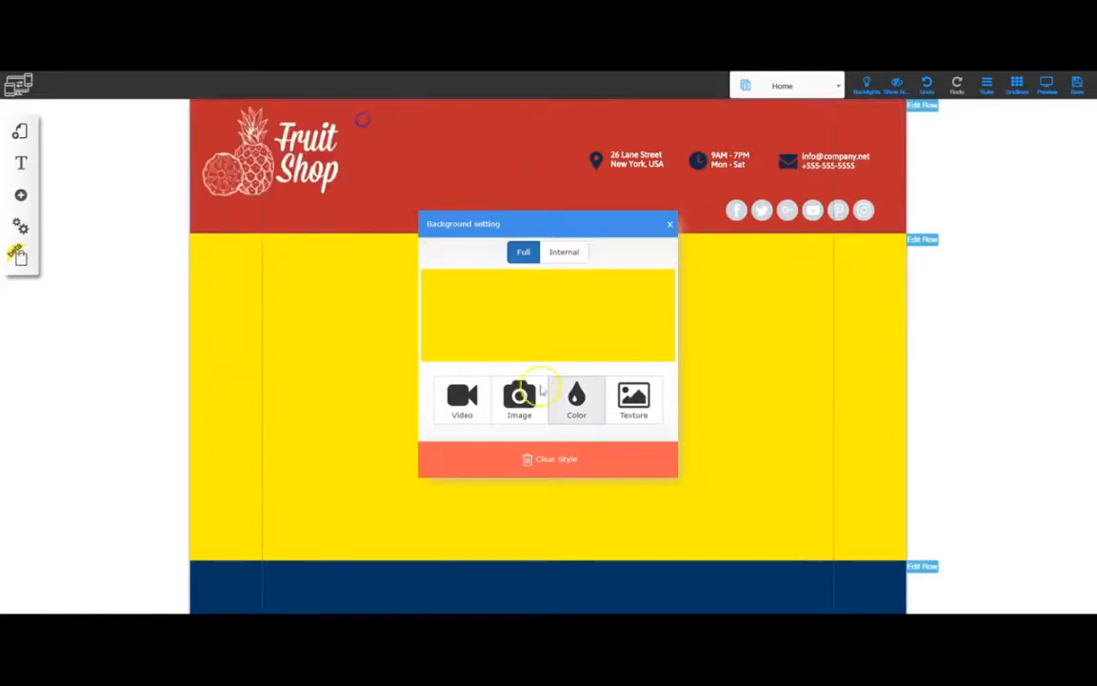
# Step: Apply the overlapping-circles texture over the row's yellow background
pyautogui.click(633, 400)
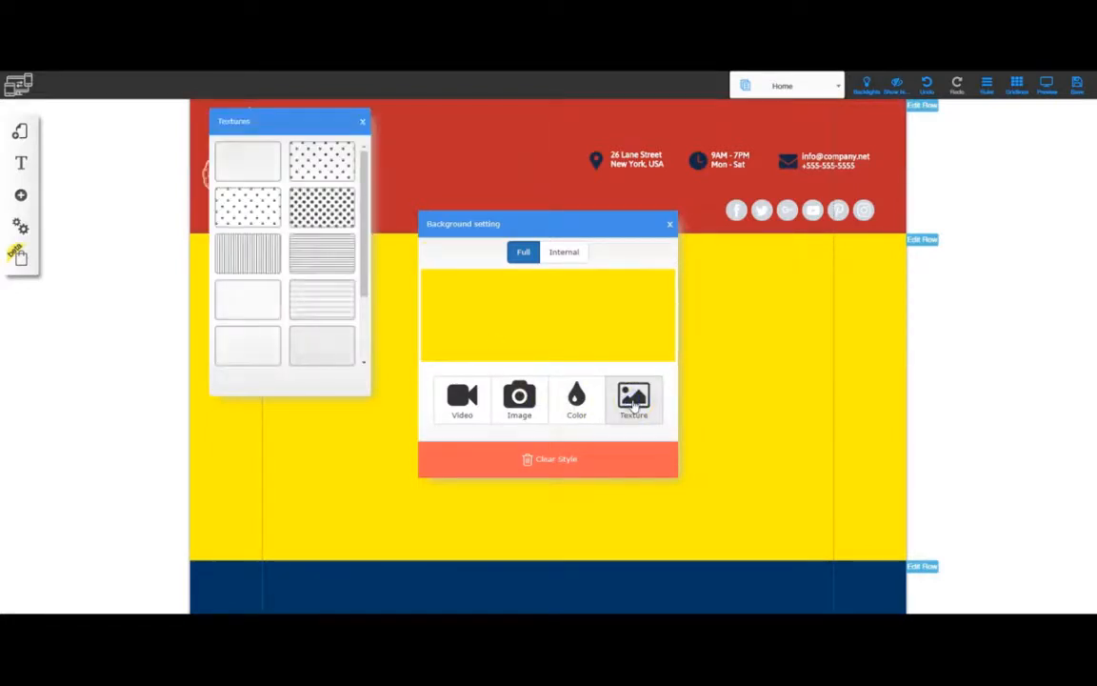
pyautogui.scroll(-2, 316, 272)
pyautogui.click(314, 290)
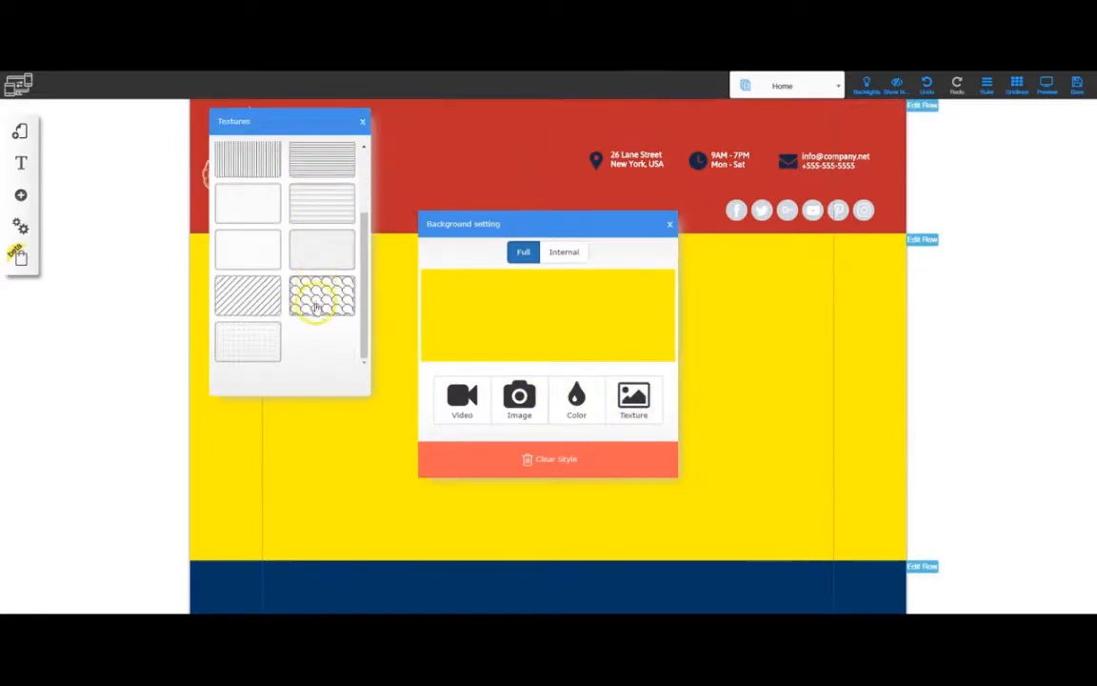
pyautogui.click(315, 296)
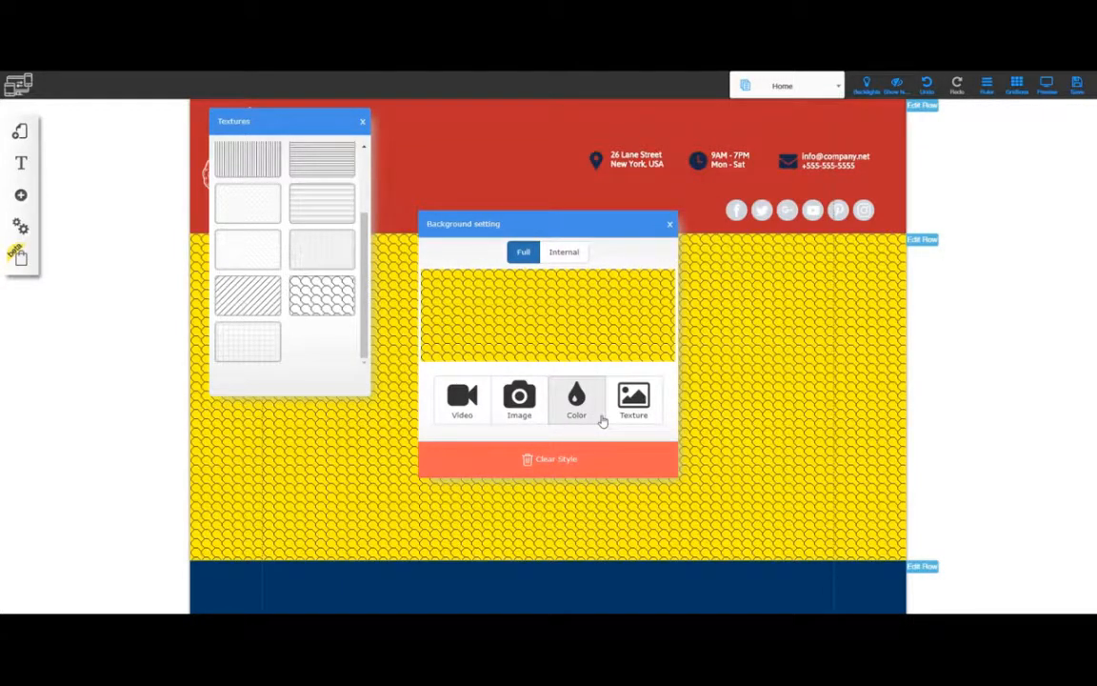
pyautogui.click(361, 122)
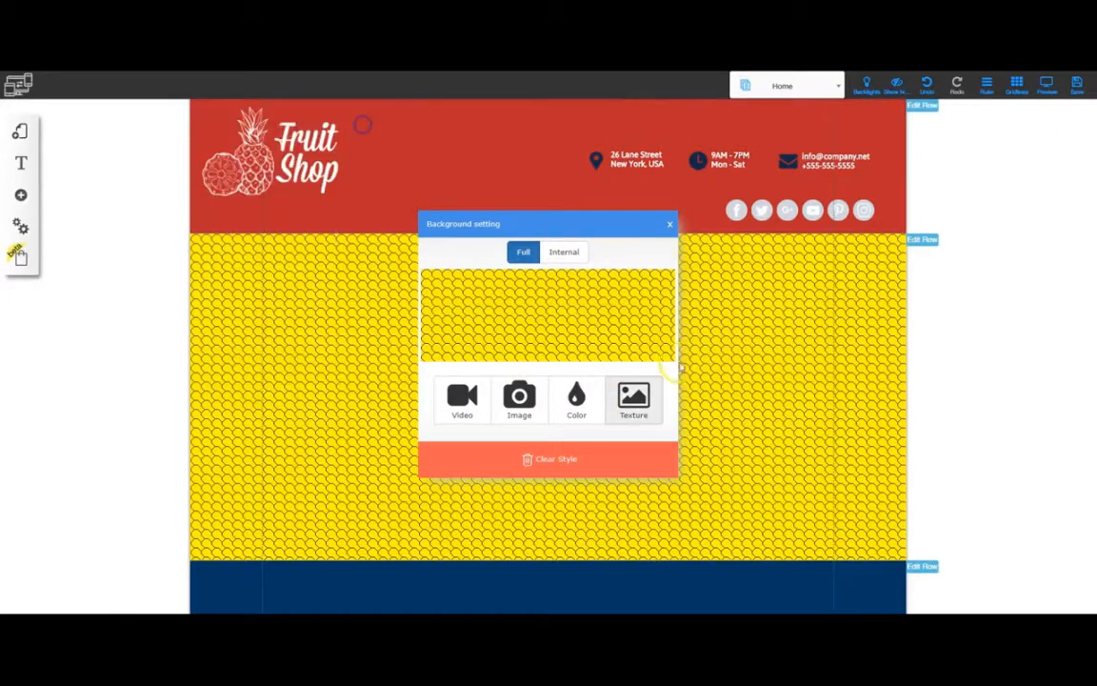
# Step: Clear the background style of the row below the header
pyautogui.click(544, 452)
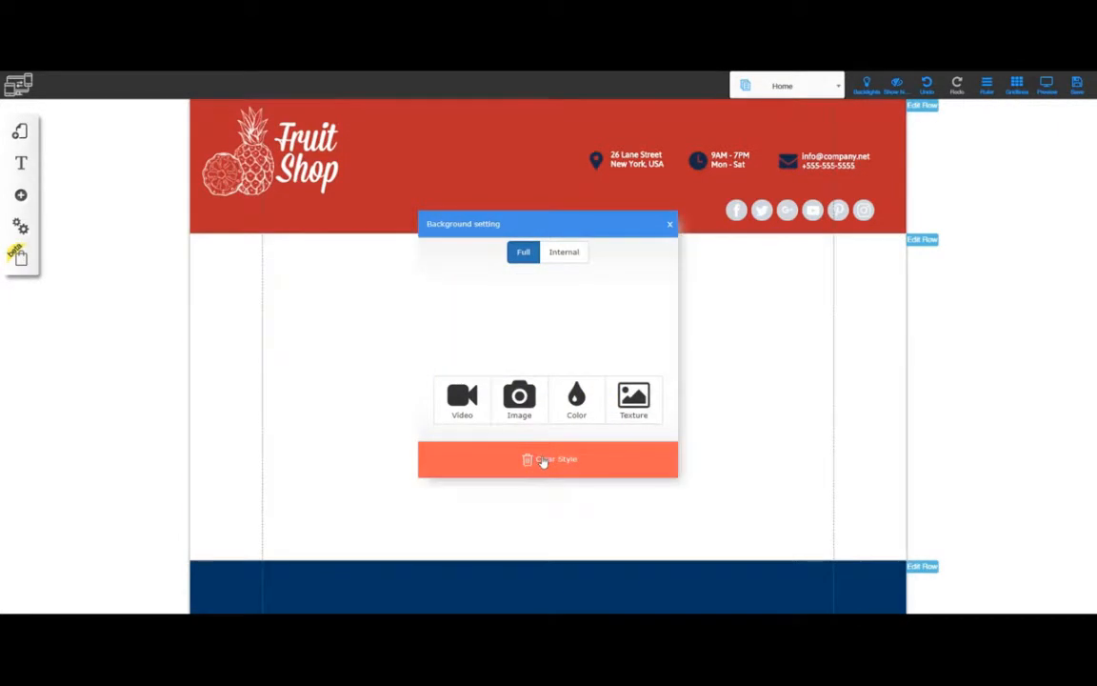
pyautogui.click(542, 464)
pyautogui.click(543, 462)
# Step: Set the raspberry crates photo from the Quick Start folder as the row's full background image and reduce the row's height
pyautogui.click(522, 410)
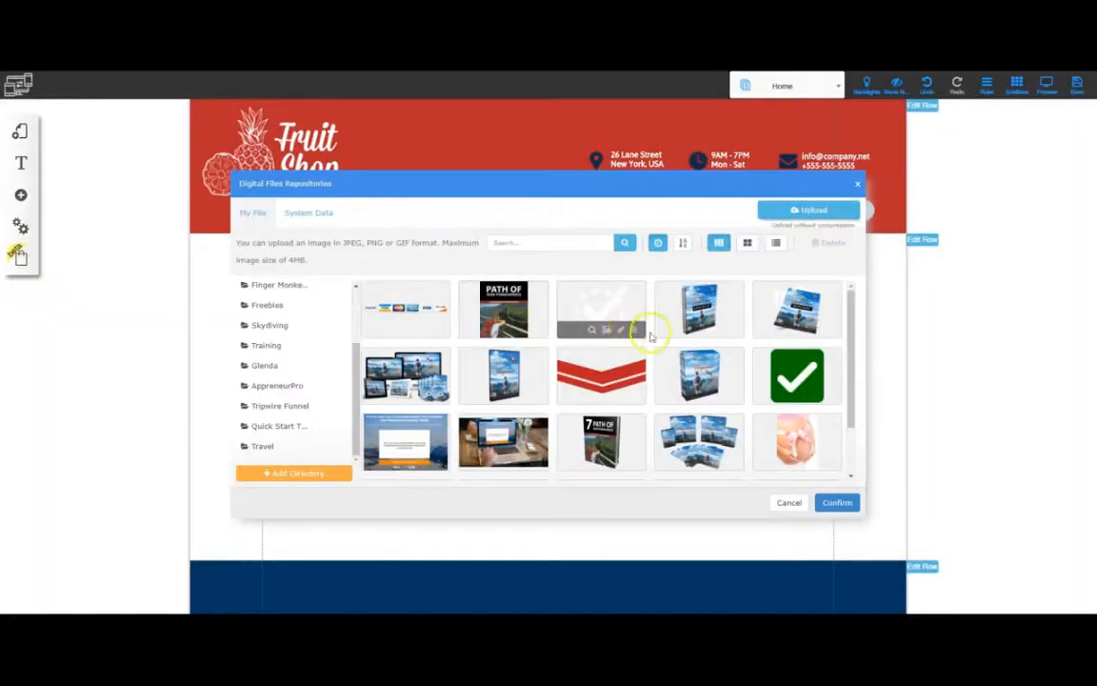
pyautogui.click(276, 427)
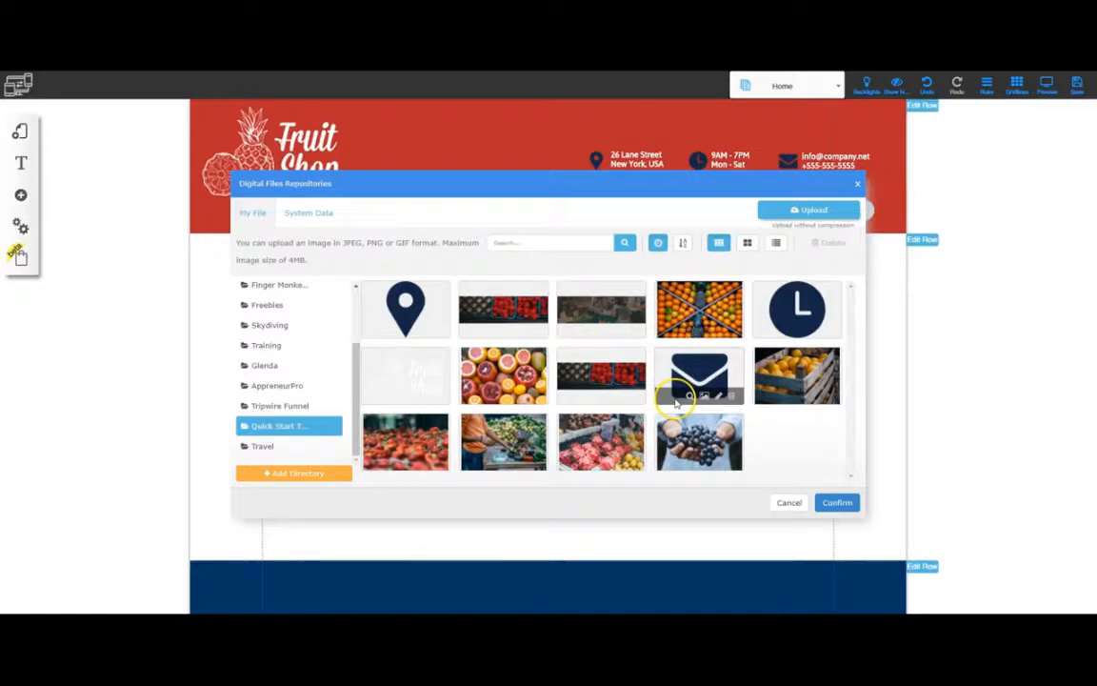
pyautogui.click(519, 309)
pyautogui.click(835, 502)
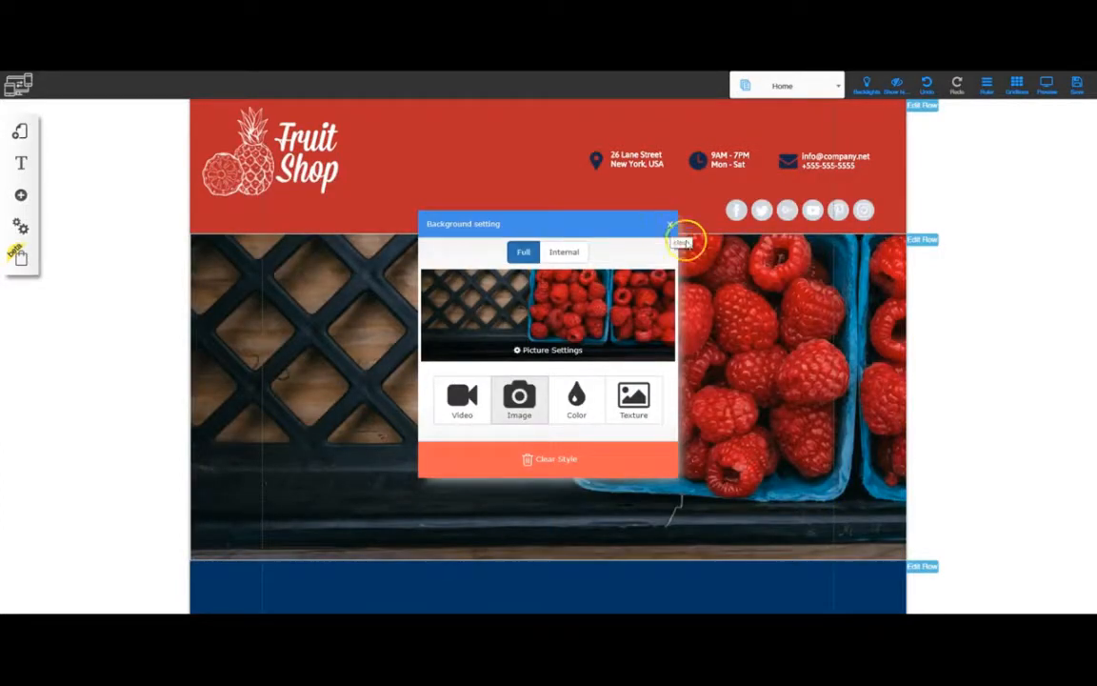
pyautogui.click(670, 226)
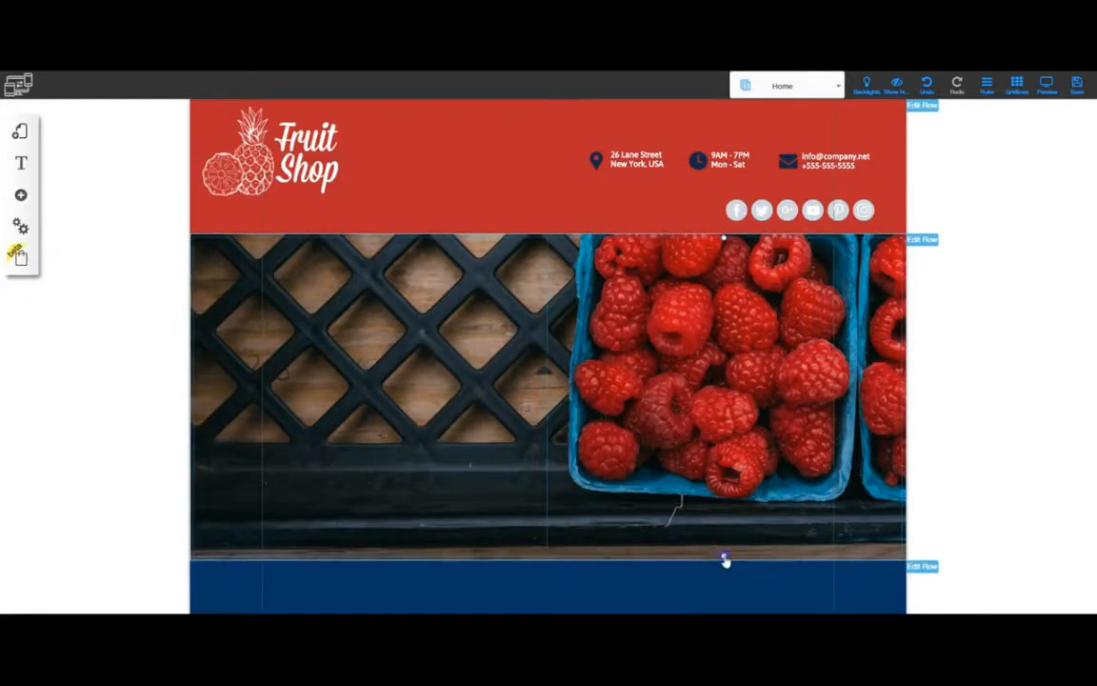
pyautogui.moveTo(725, 558); pyautogui.dragTo(714, 458)
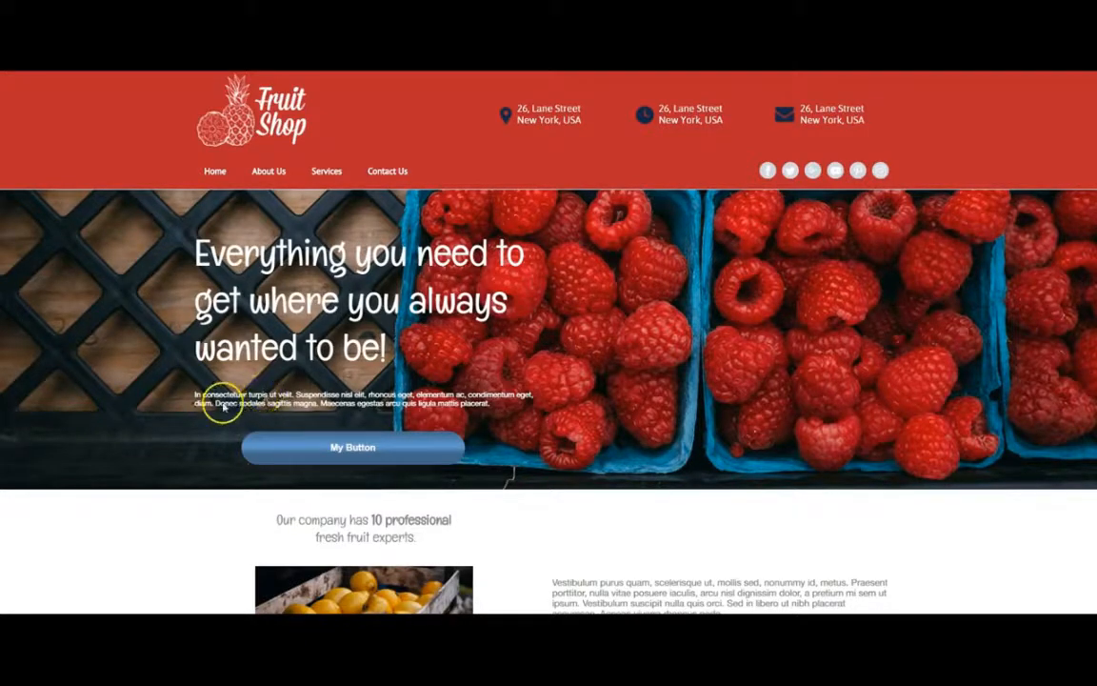
# Step: Look through the sections of the finished Fruit Shop example page as a layout reference
pyautogui.scroll(-4, 628, 484)
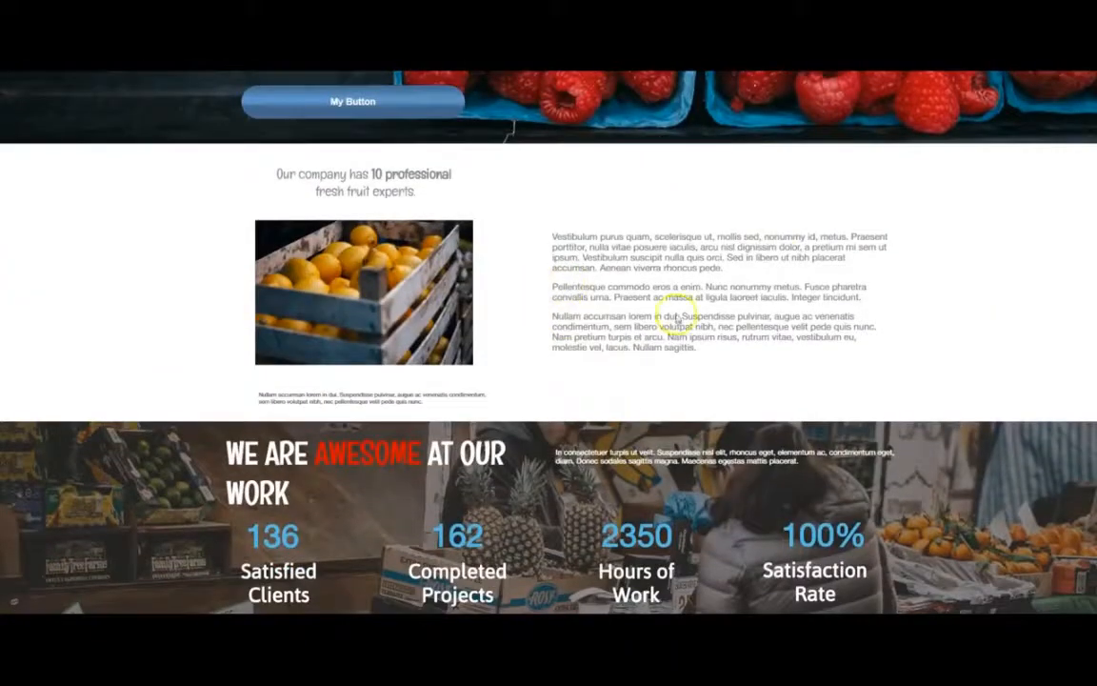
pyautogui.scroll(-3, 683, 404)
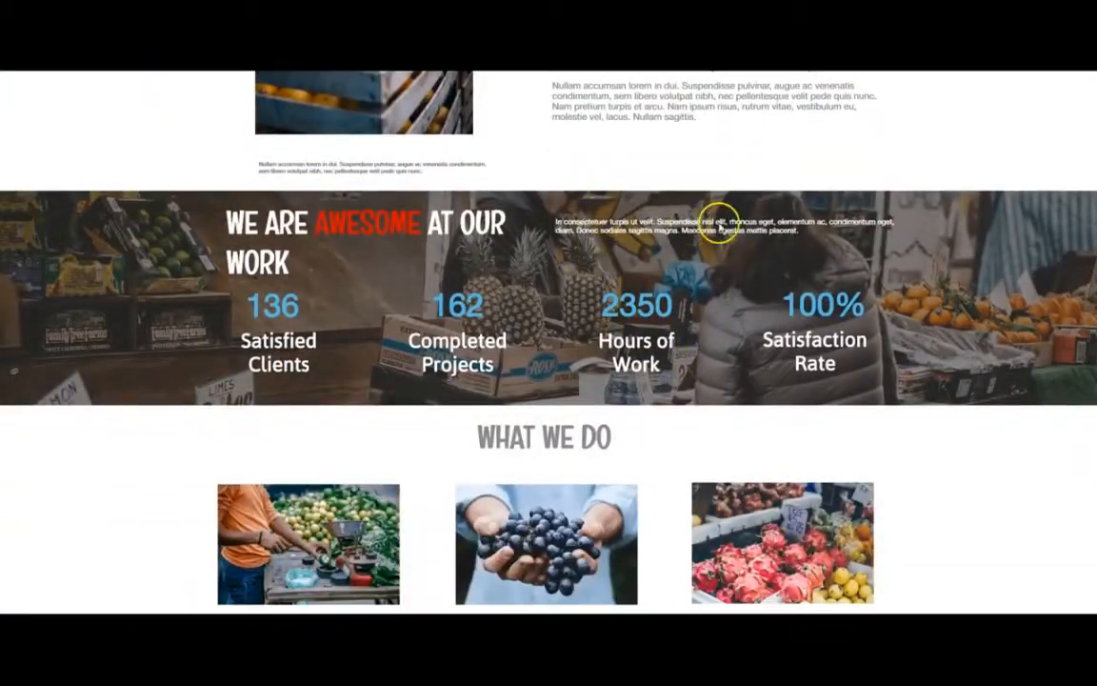
pyautogui.scroll(-2, 693, 373)
pyautogui.scroll(-1, 677, 459)
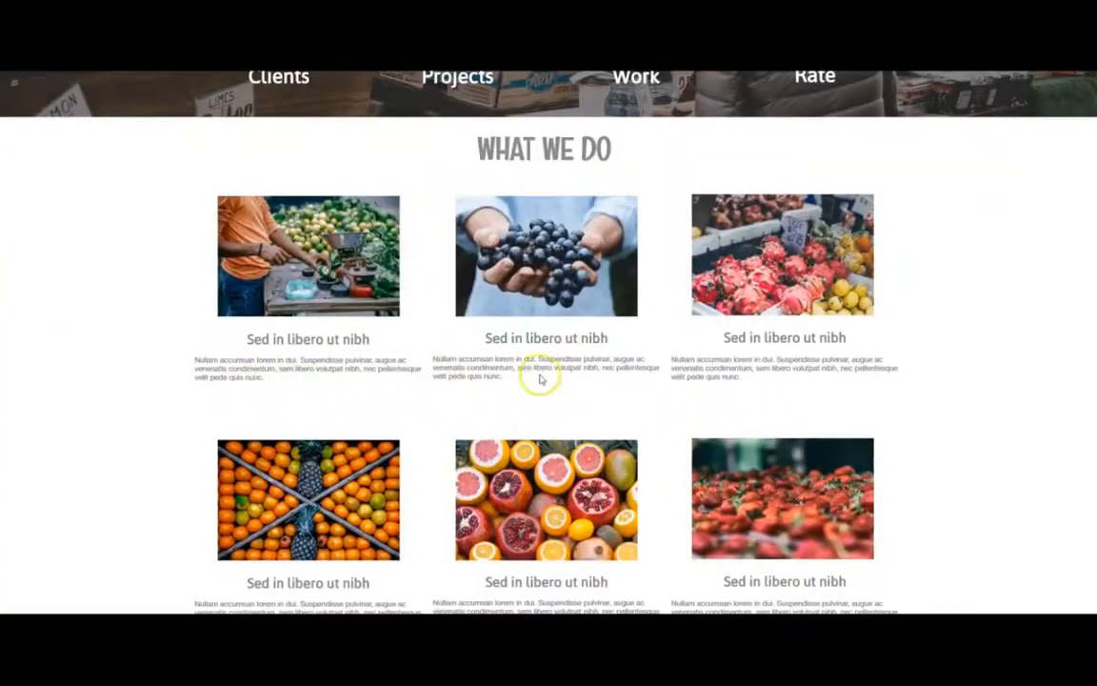
pyautogui.scroll(10, 544, 396)
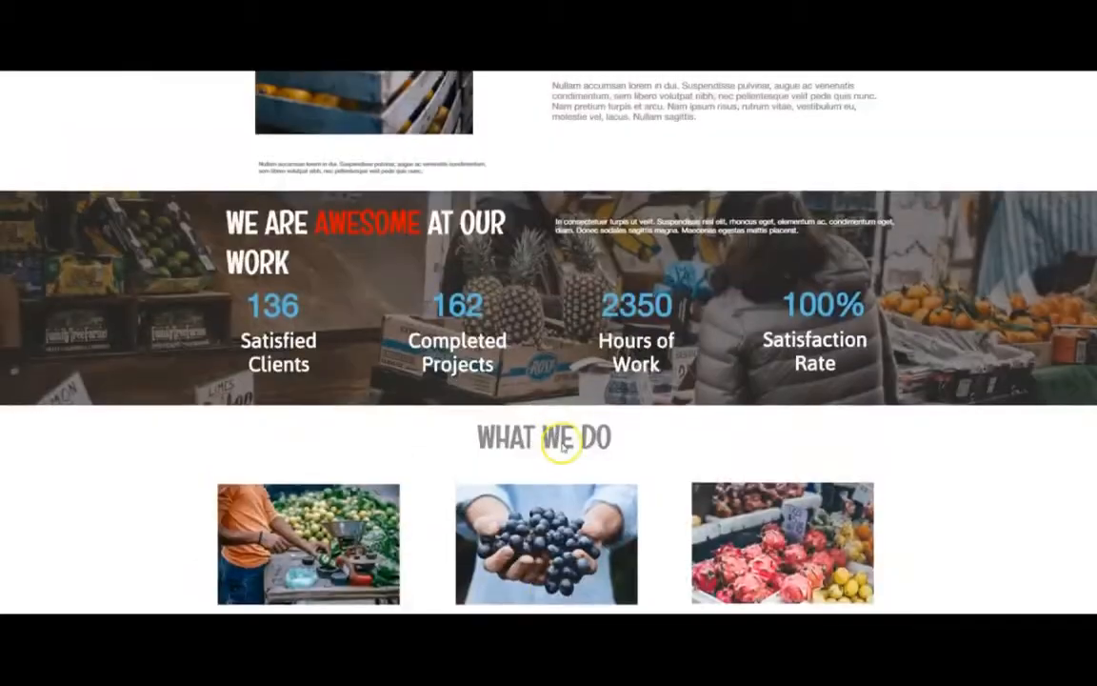
pyautogui.scroll(1, 567, 483)
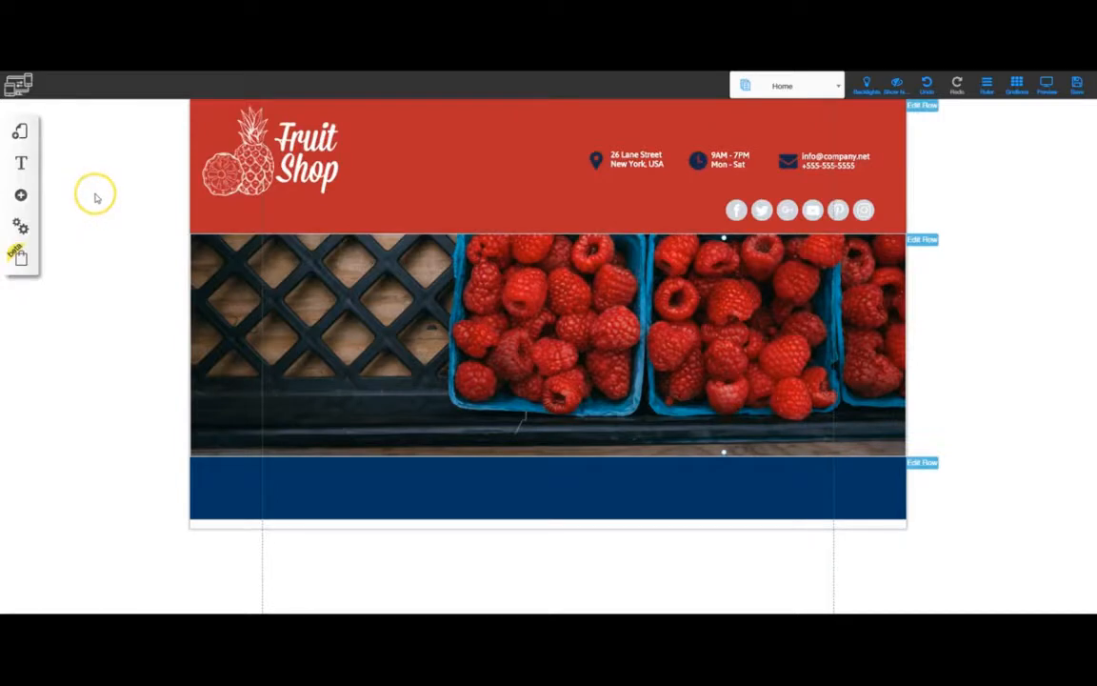
# Step: Change the font family of the Title XL text style to Englebert
pyautogui.click(22, 163)
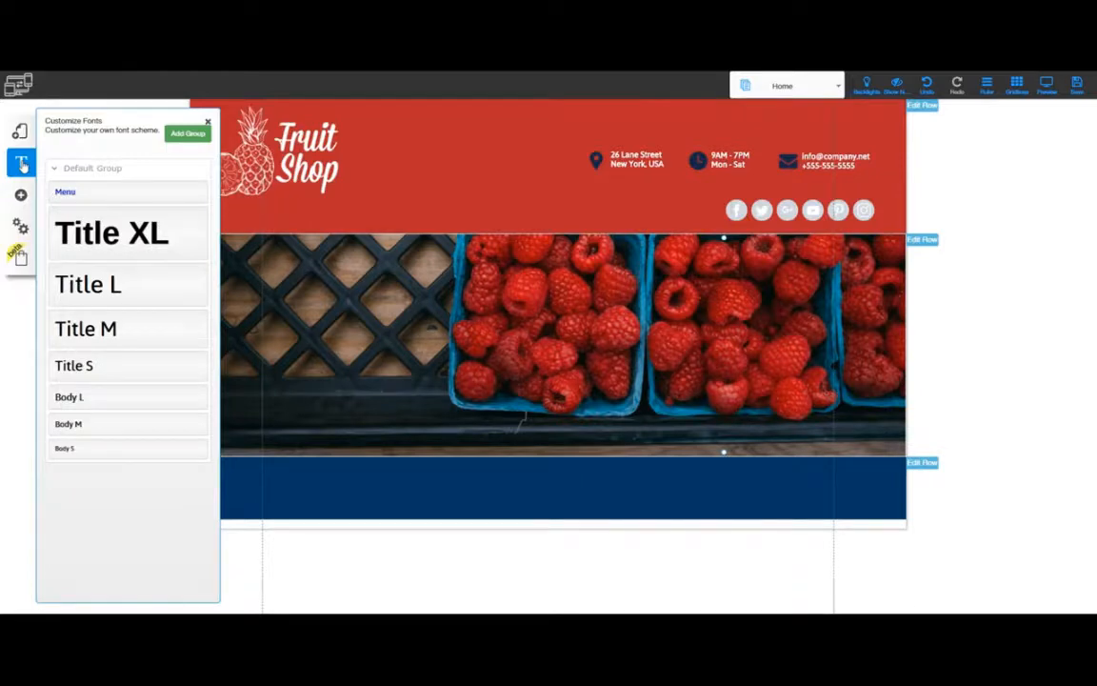
pyautogui.click(119, 232)
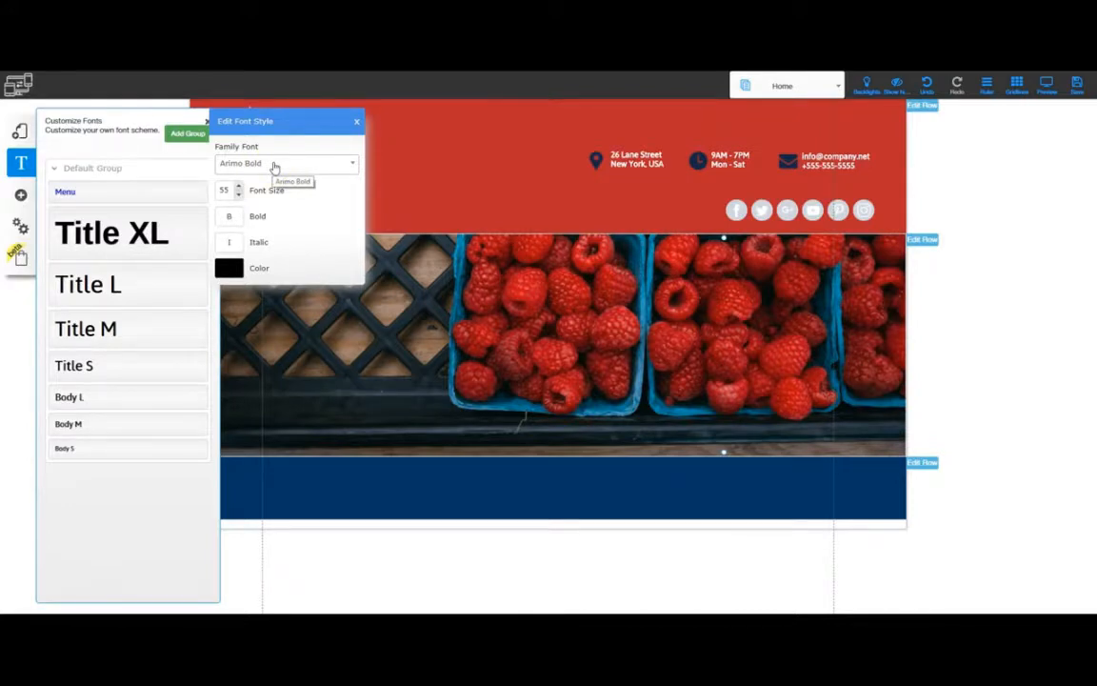
pyautogui.click(274, 167)
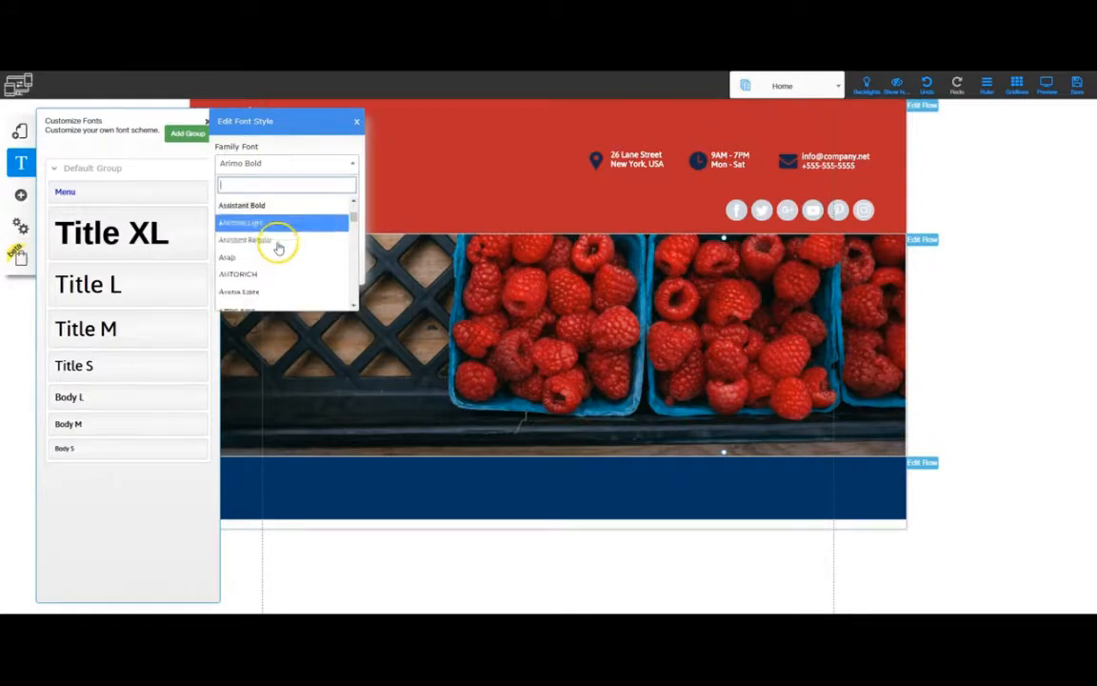
pyautogui.scroll(-10, 278, 248)
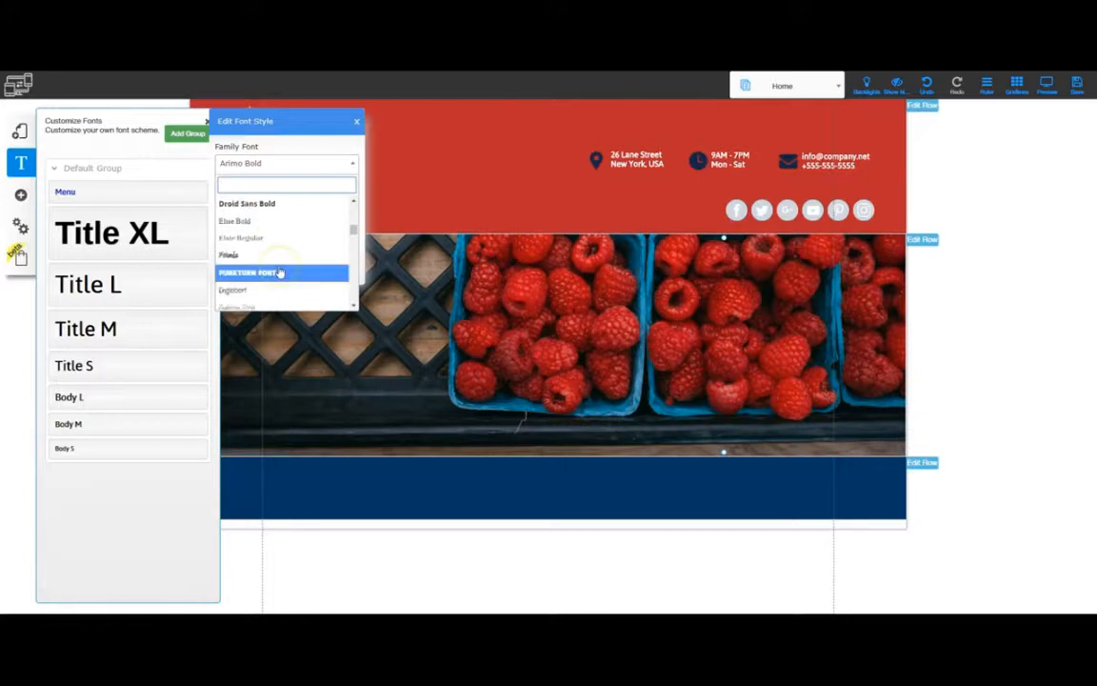
pyautogui.scroll(-2, 282, 274)
pyautogui.scroll(2, 278, 262)
pyautogui.click(273, 254)
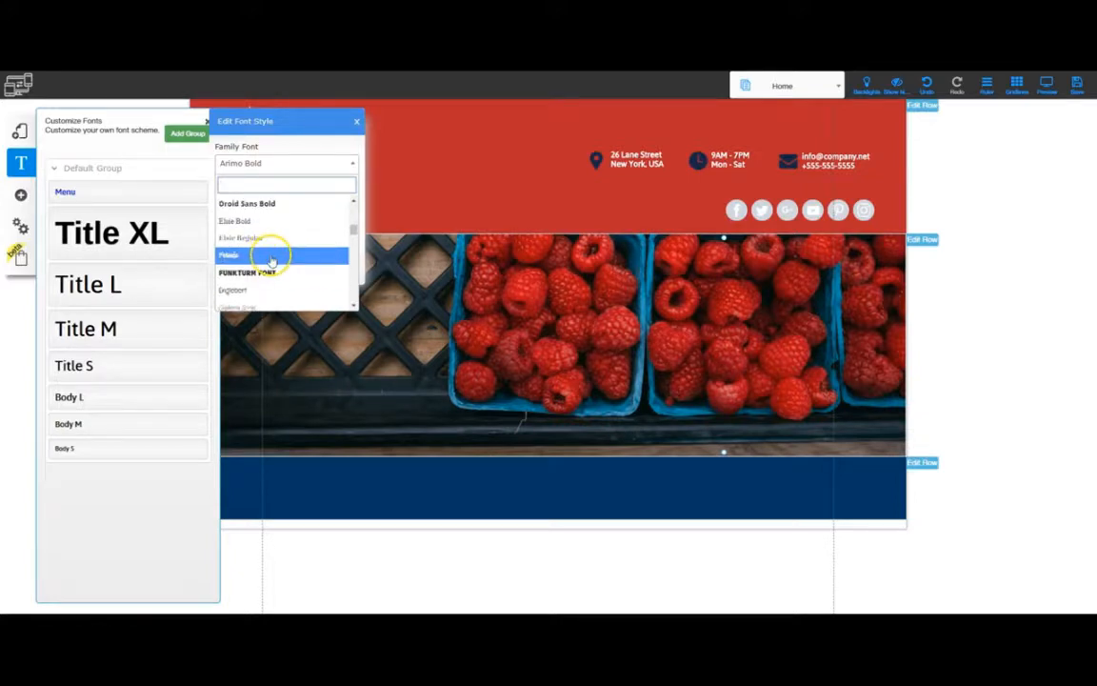
pyautogui.scroll(-2, 268, 252)
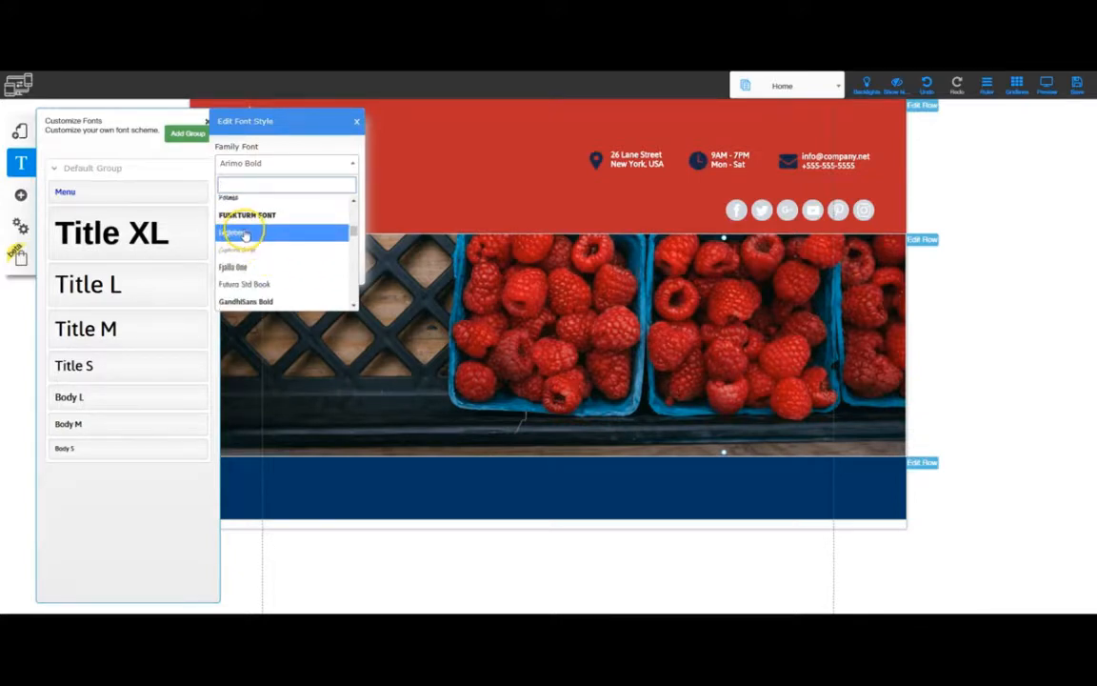
pyautogui.click(243, 233)
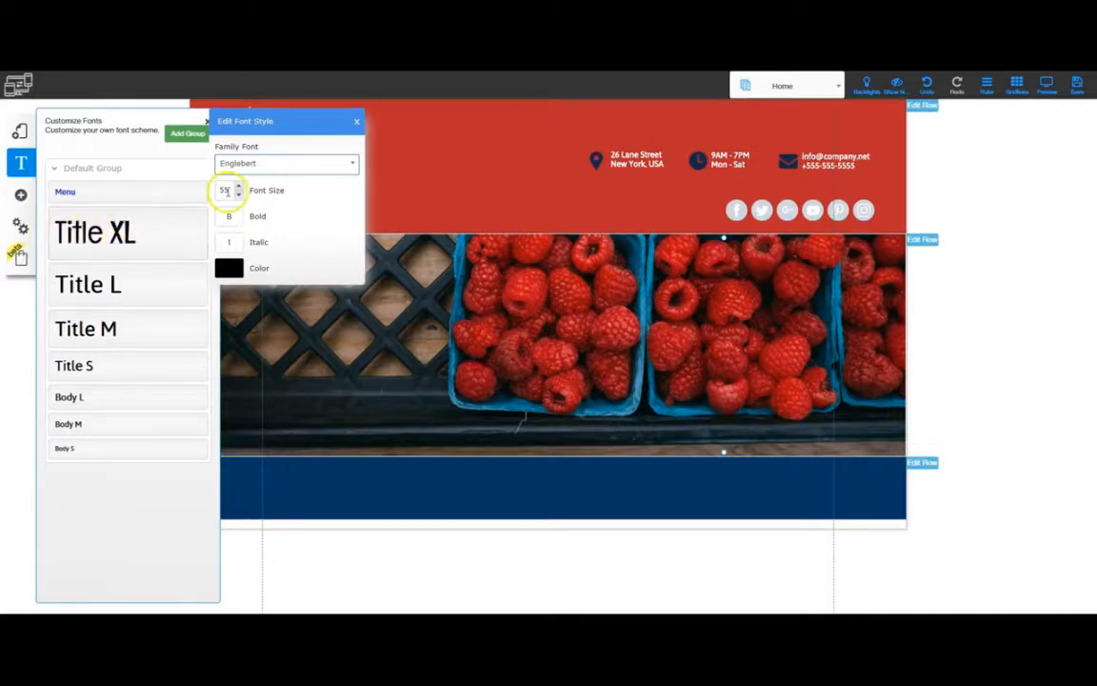
# Step: Set the font size of the Title XL text style to 65
pyautogui.click(238, 186)
pyautogui.click(238, 187)
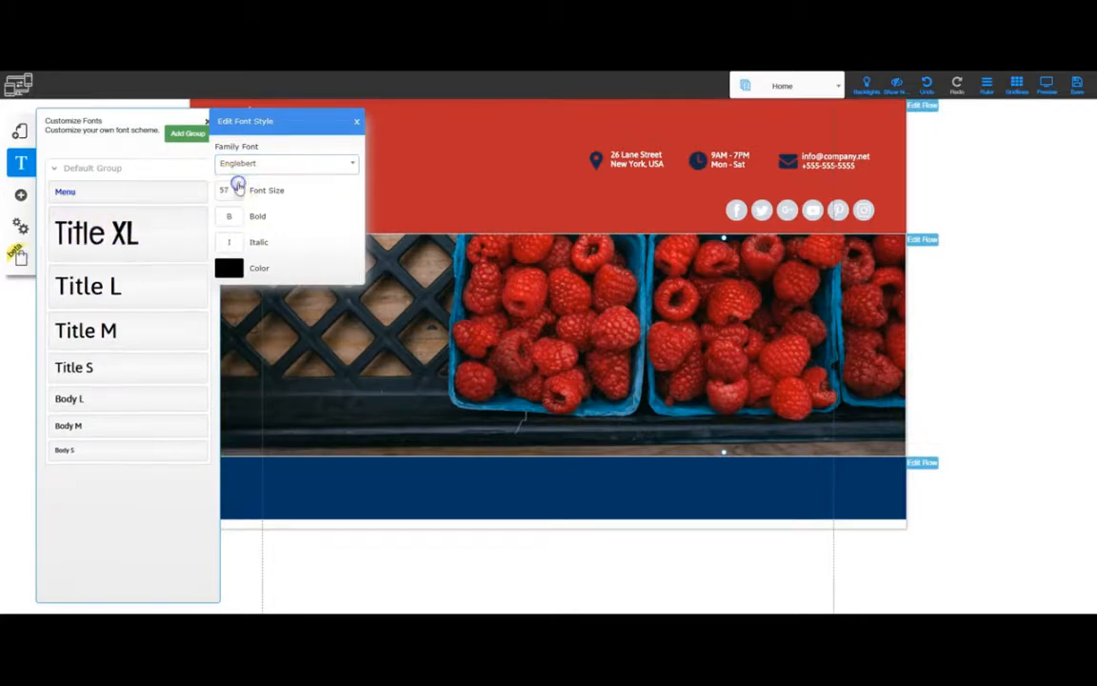
pyautogui.click(238, 187)
pyautogui.click(238, 186)
pyautogui.click(238, 187)
pyautogui.click(238, 187)
pyautogui.click(238, 186)
pyautogui.click(239, 187)
pyautogui.click(238, 187)
pyautogui.click(238, 186)
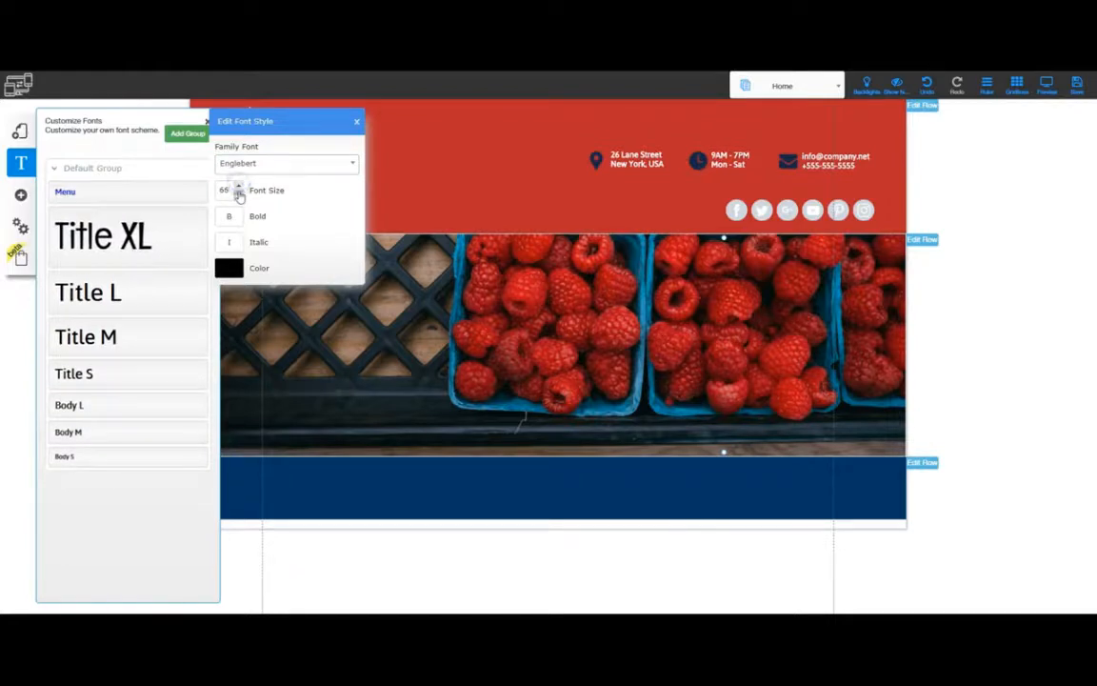
pyautogui.click(239, 194)
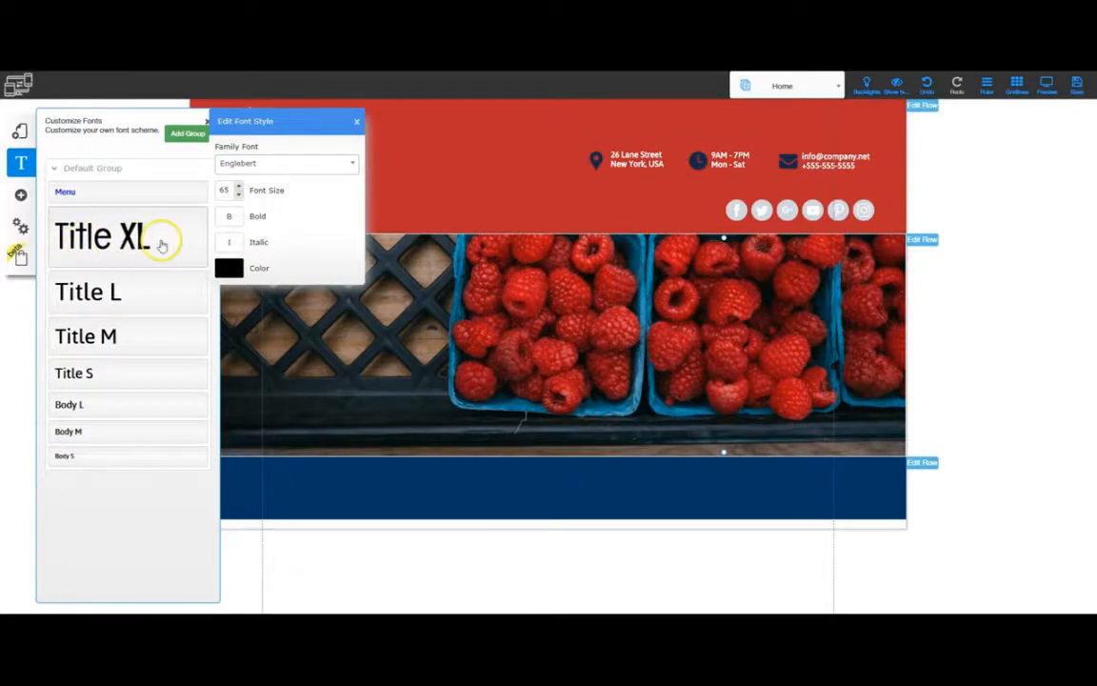
# Step: Try bold and italic on the Title XL text style, switching each one off again
pyautogui.click(228, 217)
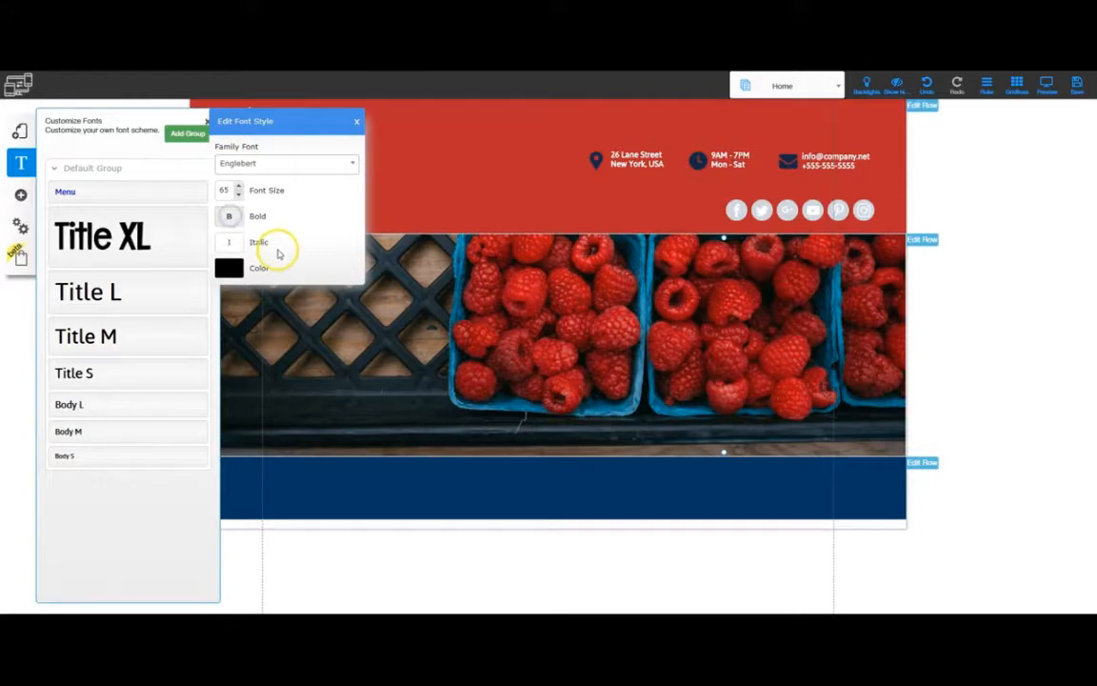
pyautogui.click(229, 217)
pyautogui.click(233, 244)
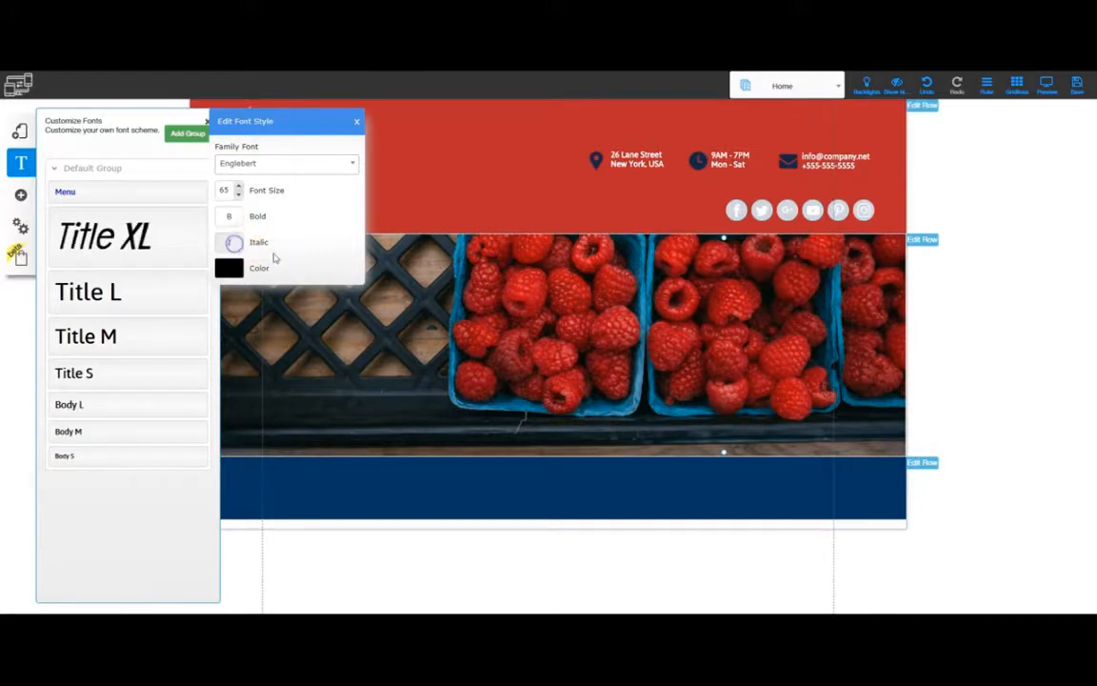
pyautogui.click(232, 244)
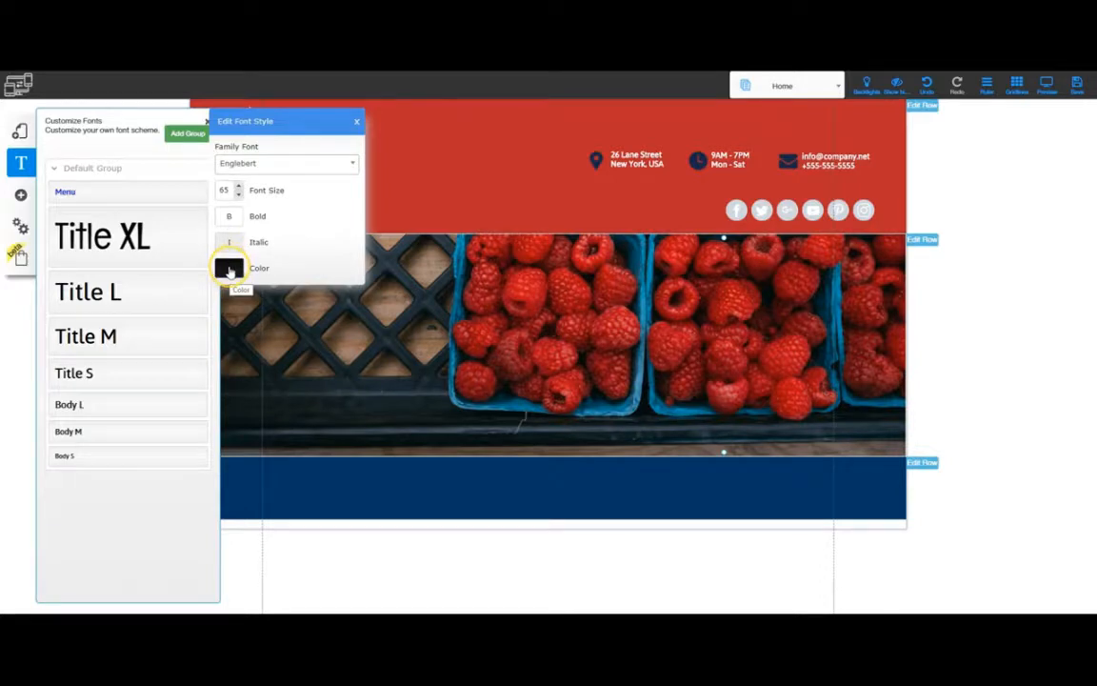
# Step: Set the Title XL text style's color to white and close its font settings
pyautogui.click(229, 269)
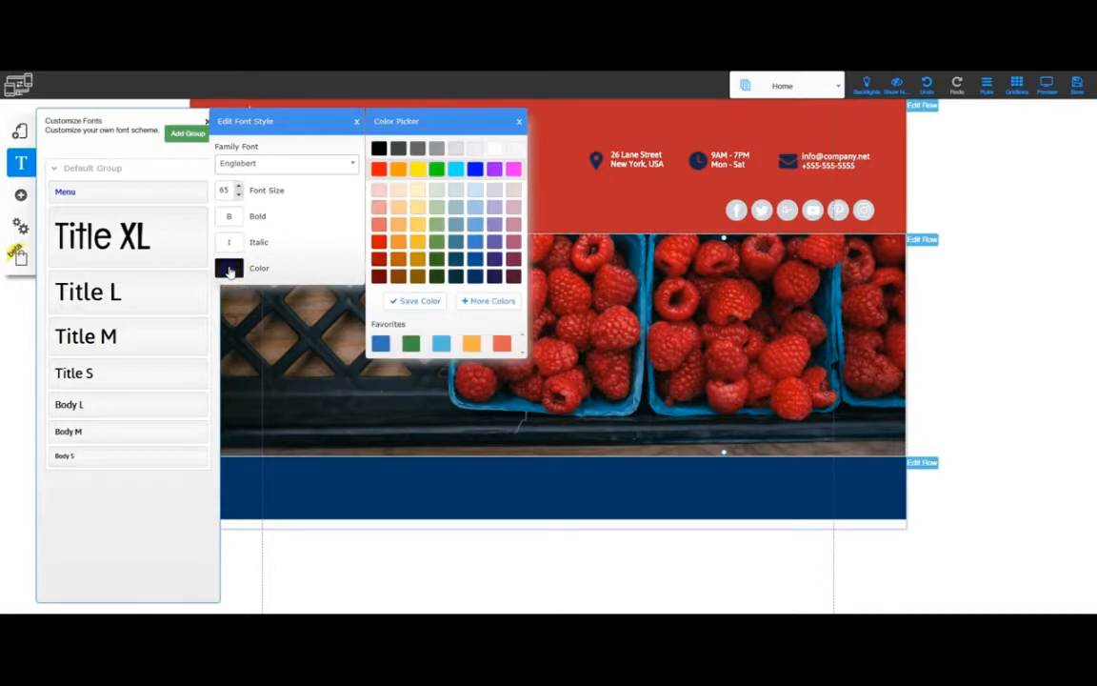
pyautogui.click(491, 149)
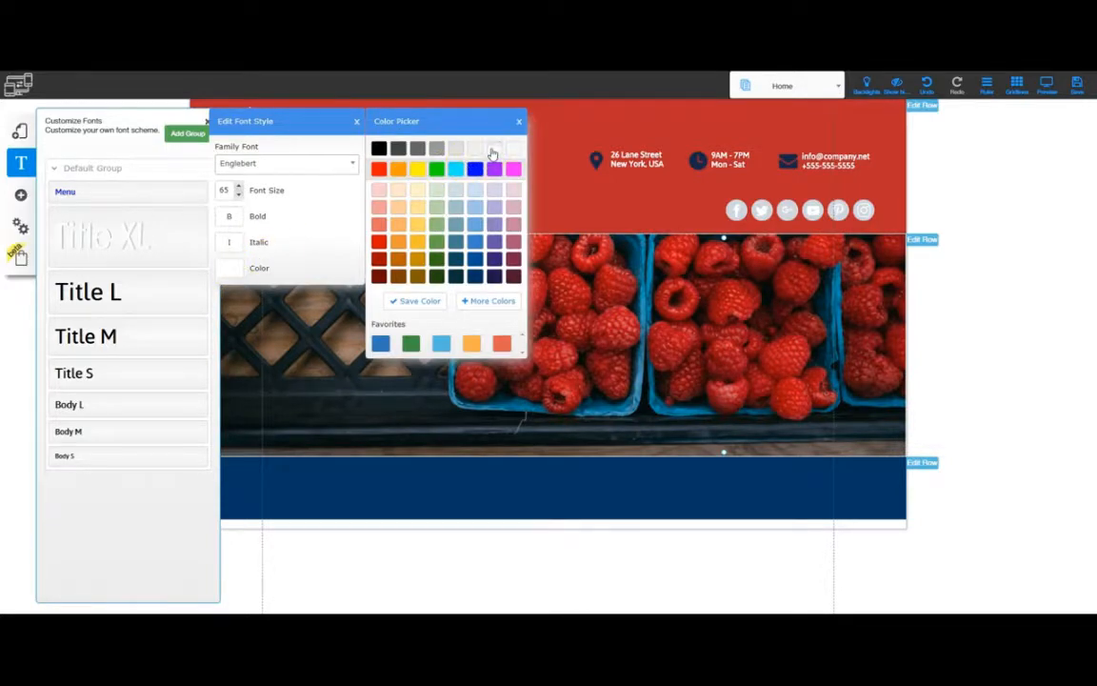
pyautogui.click(518, 121)
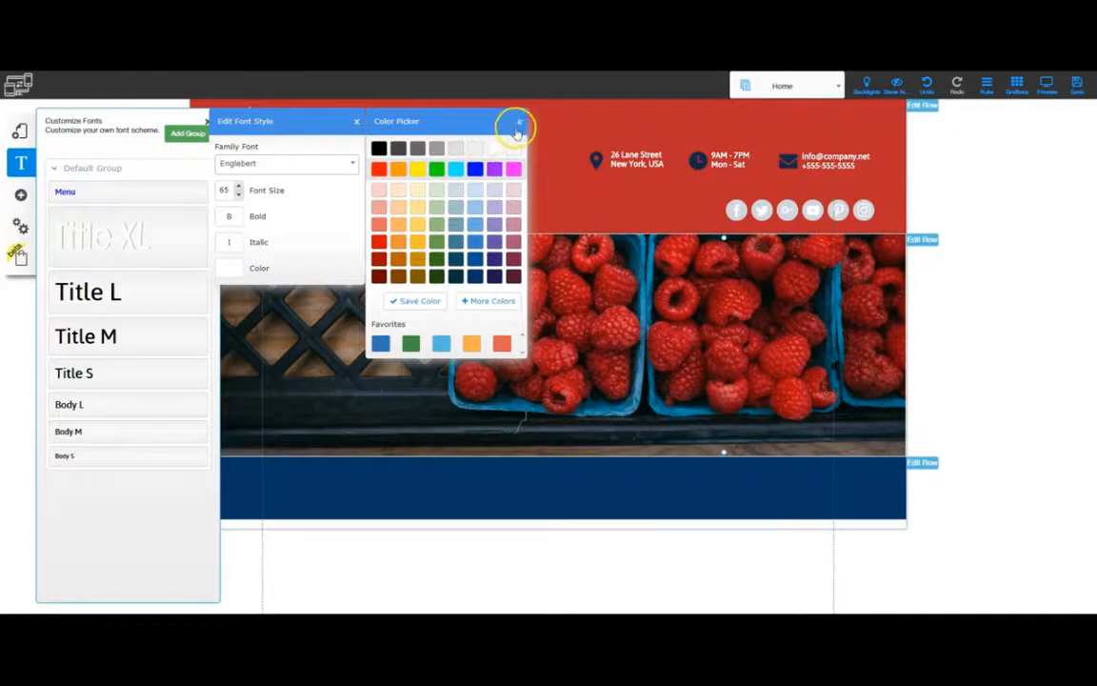
pyautogui.click(358, 125)
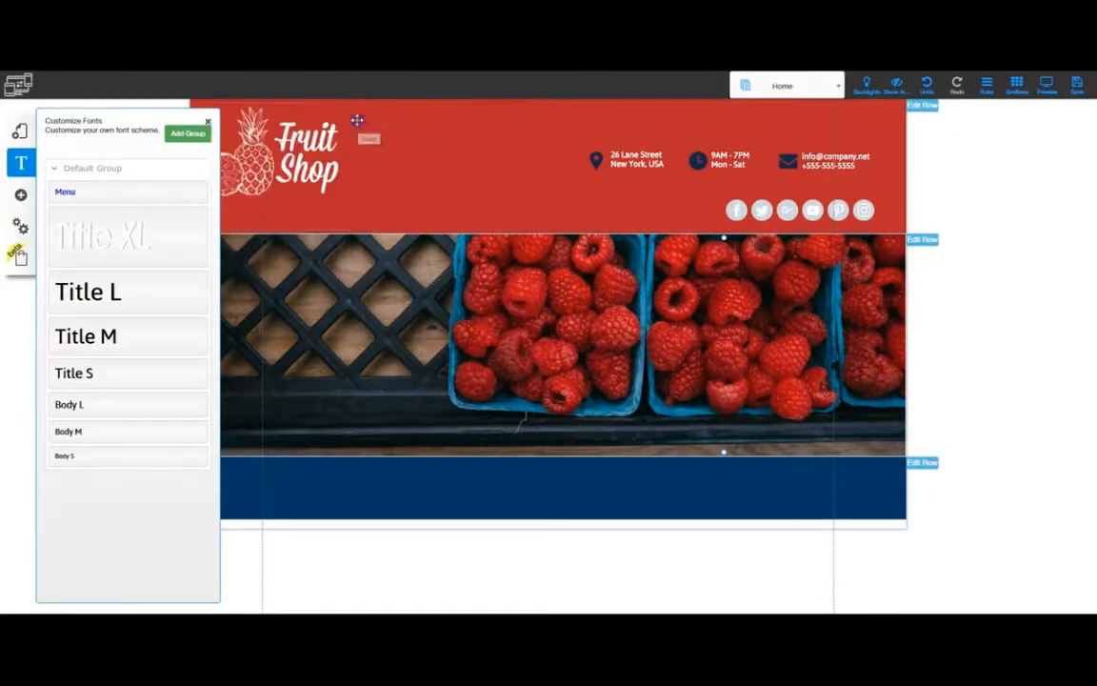
# Step: Set the Body M text style's color to white and close the font customization
pyautogui.click(74, 431)
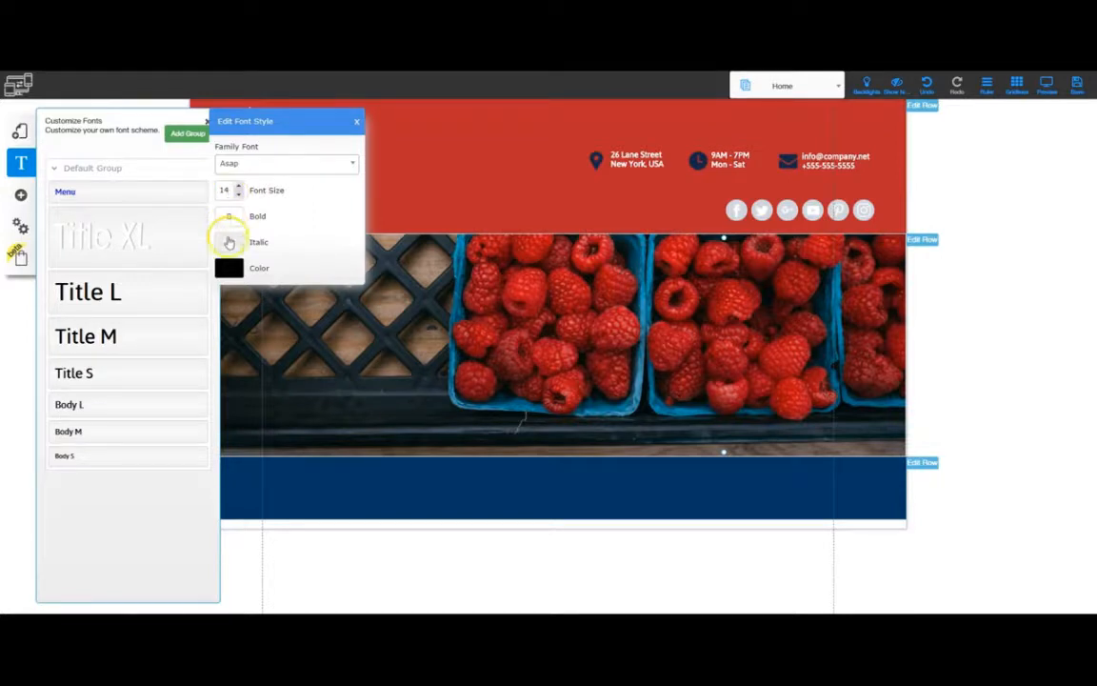
pyautogui.click(230, 269)
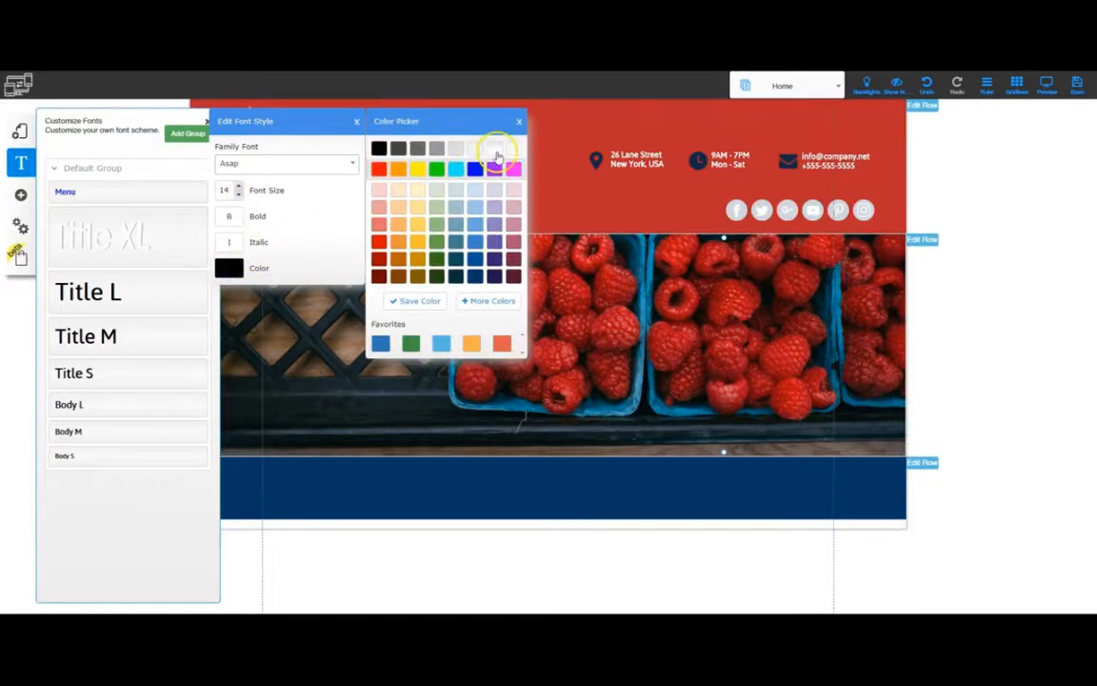
pyautogui.click(495, 150)
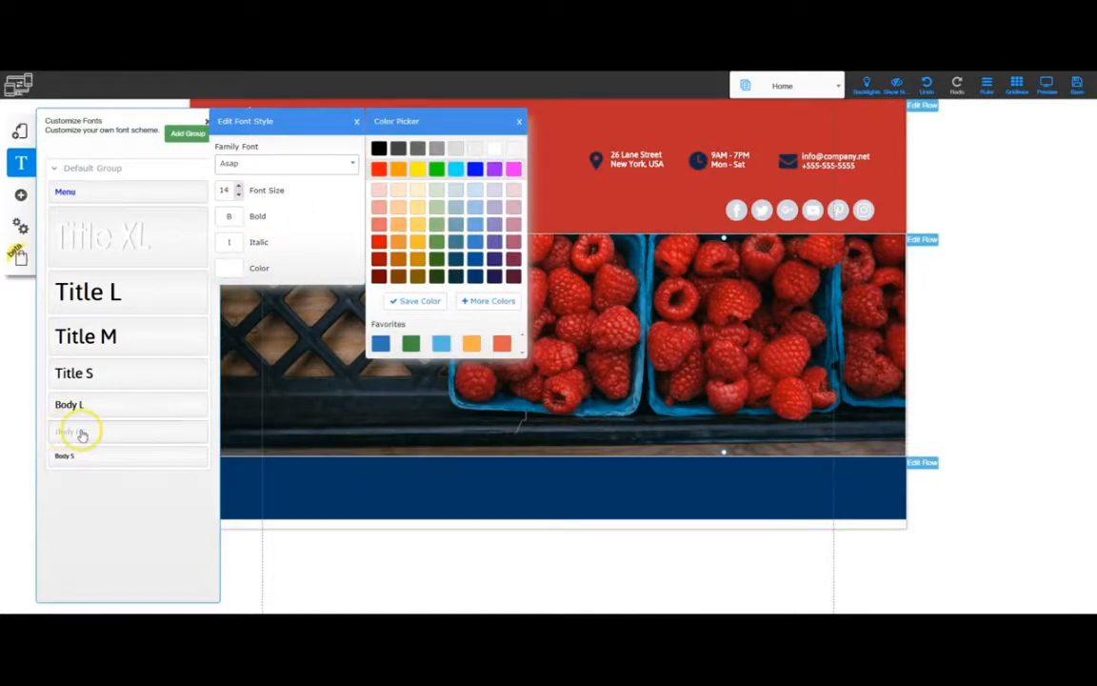
pyautogui.click(519, 121)
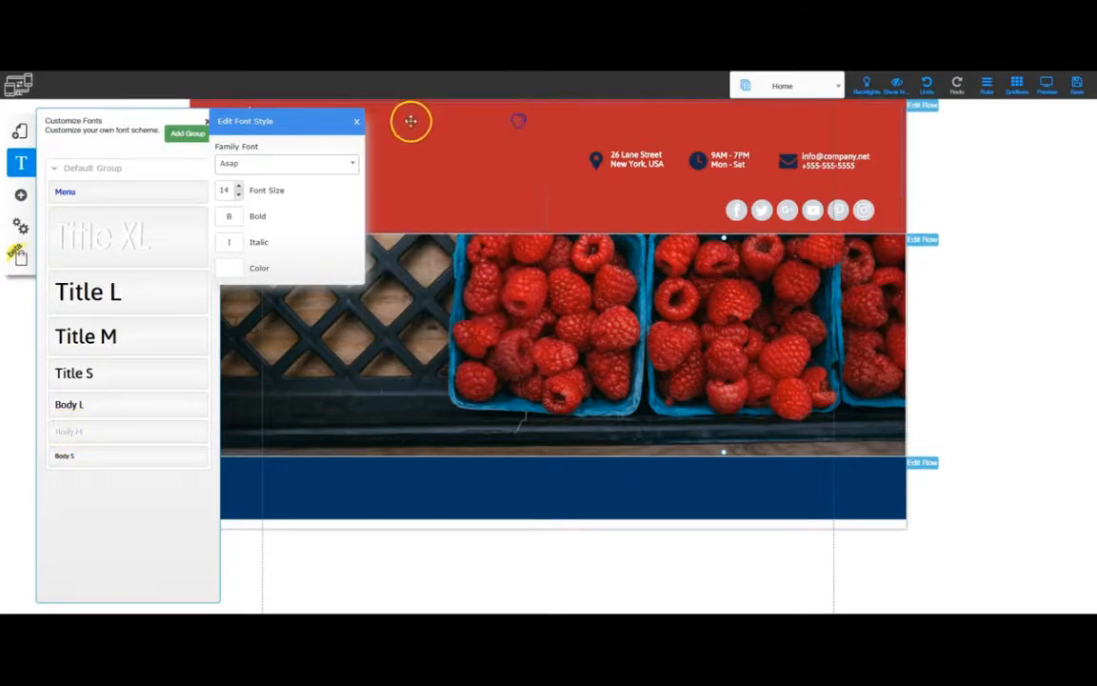
pyautogui.click(358, 120)
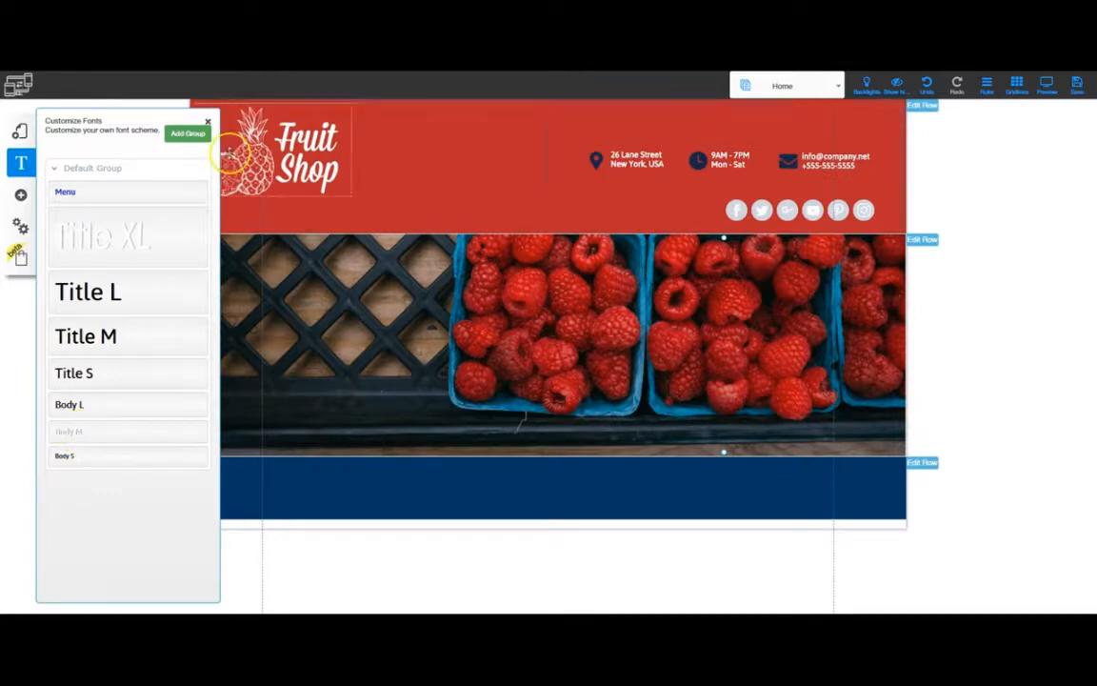
pyautogui.click(207, 122)
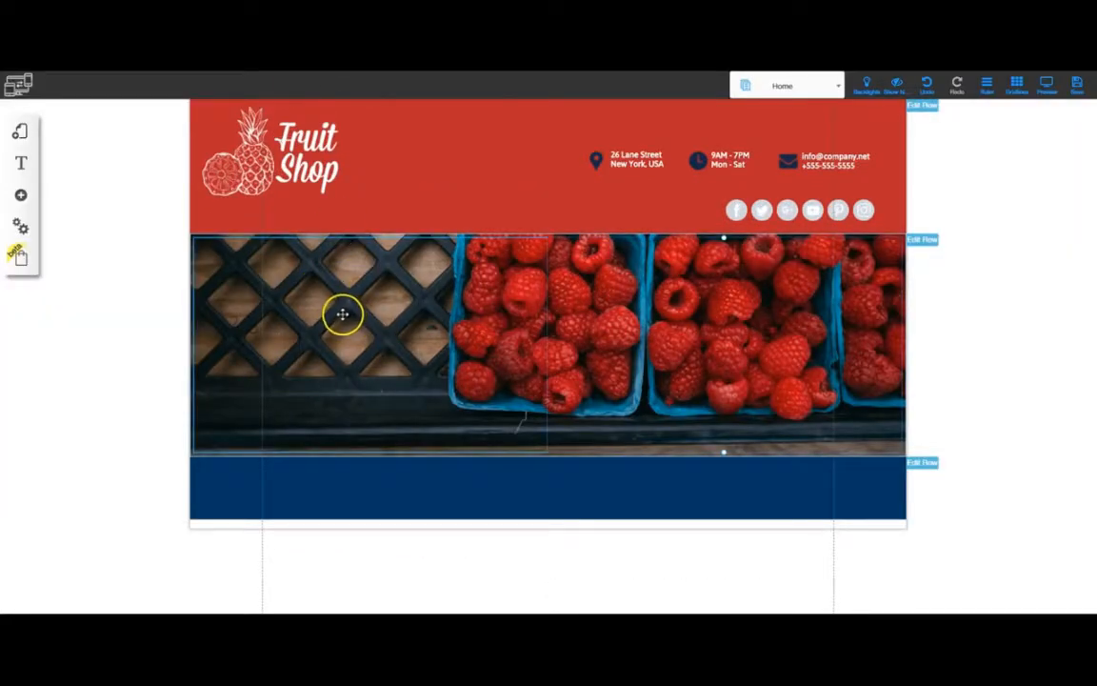
# Step: Add three stacked element grids to the left column of the raspberry row
pyautogui.click(338, 315)
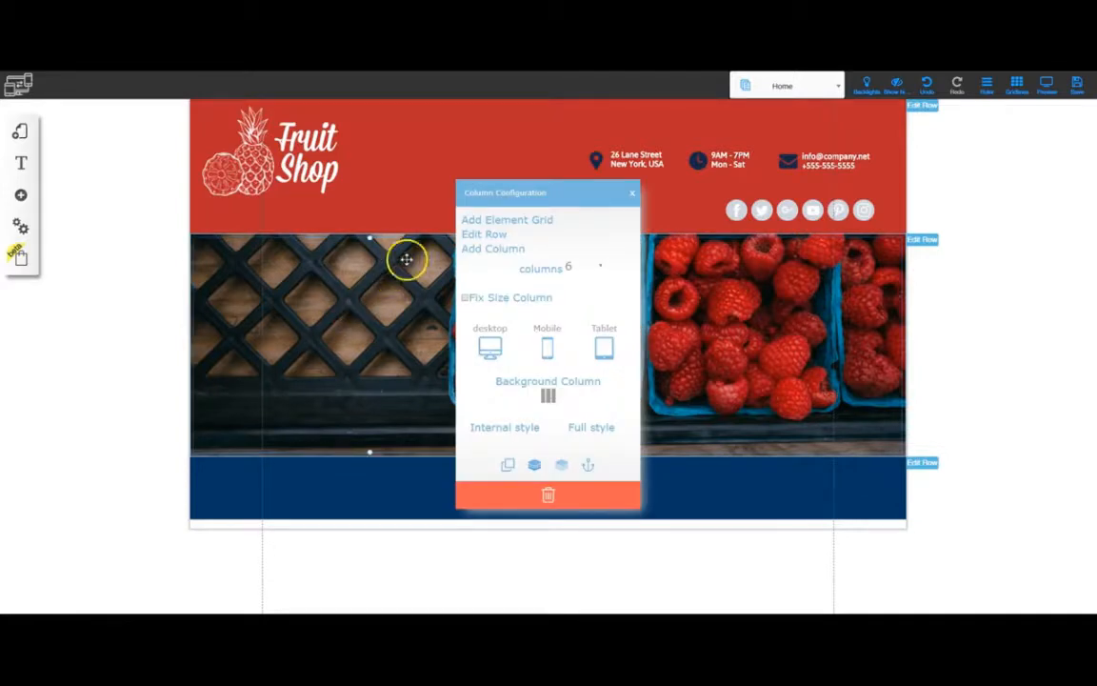
pyautogui.click(513, 221)
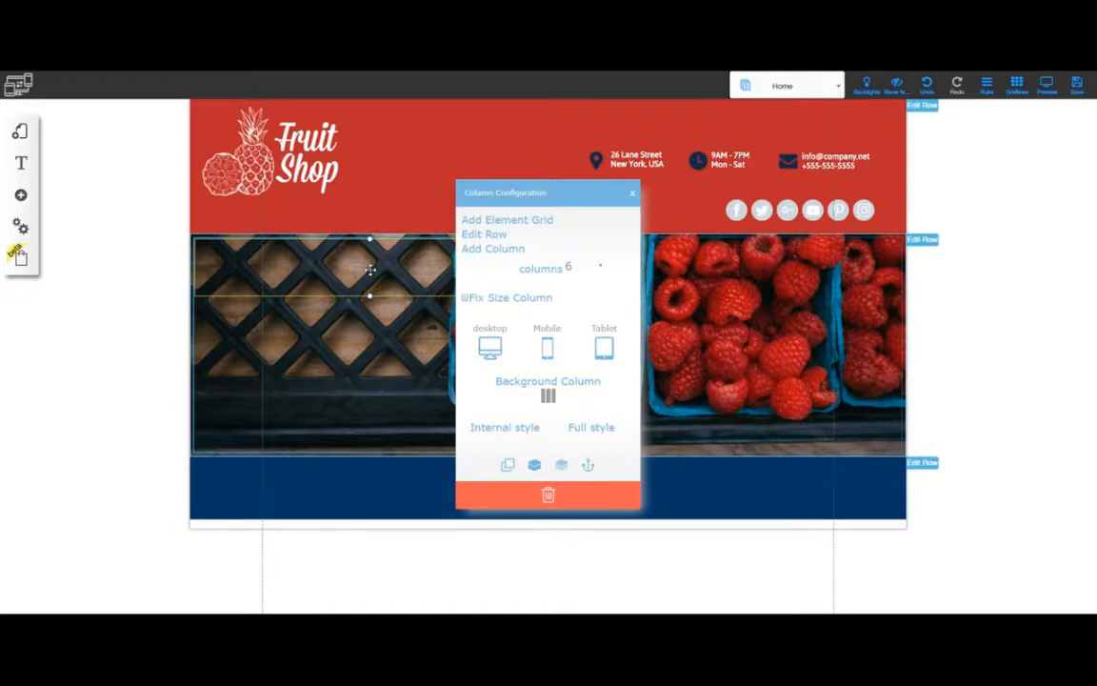
pyautogui.click(523, 221)
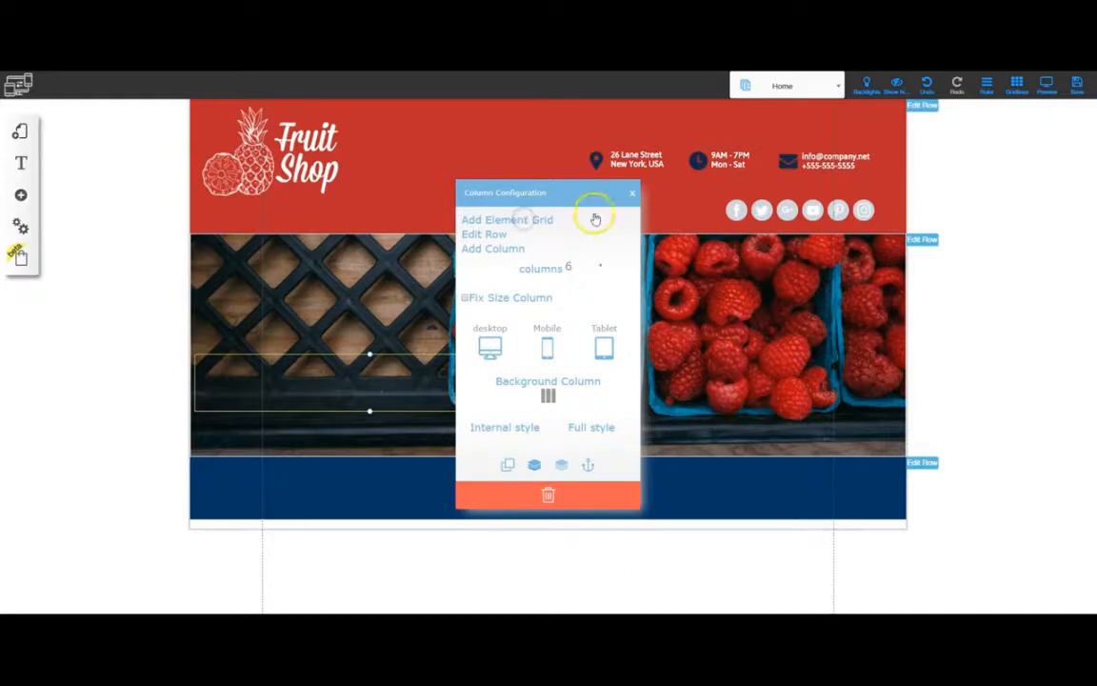
pyautogui.click(631, 193)
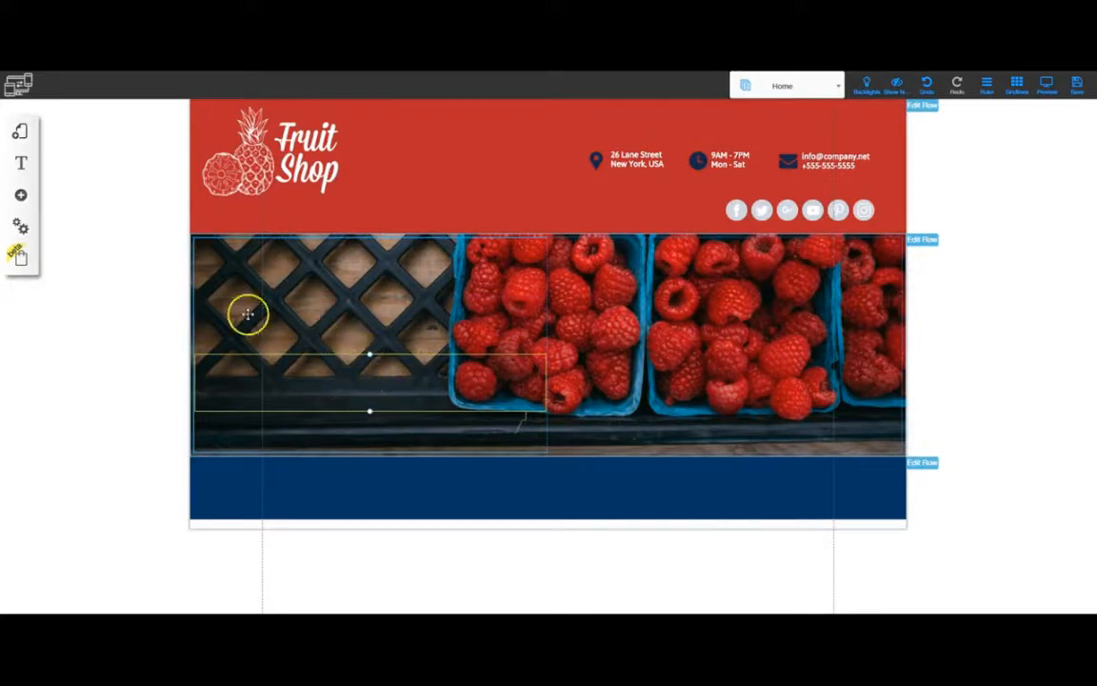
# Step: Add a Title XL text reading "X" and place it in the top element grid of the raspberry row's left column
pyautogui.click(21, 198)
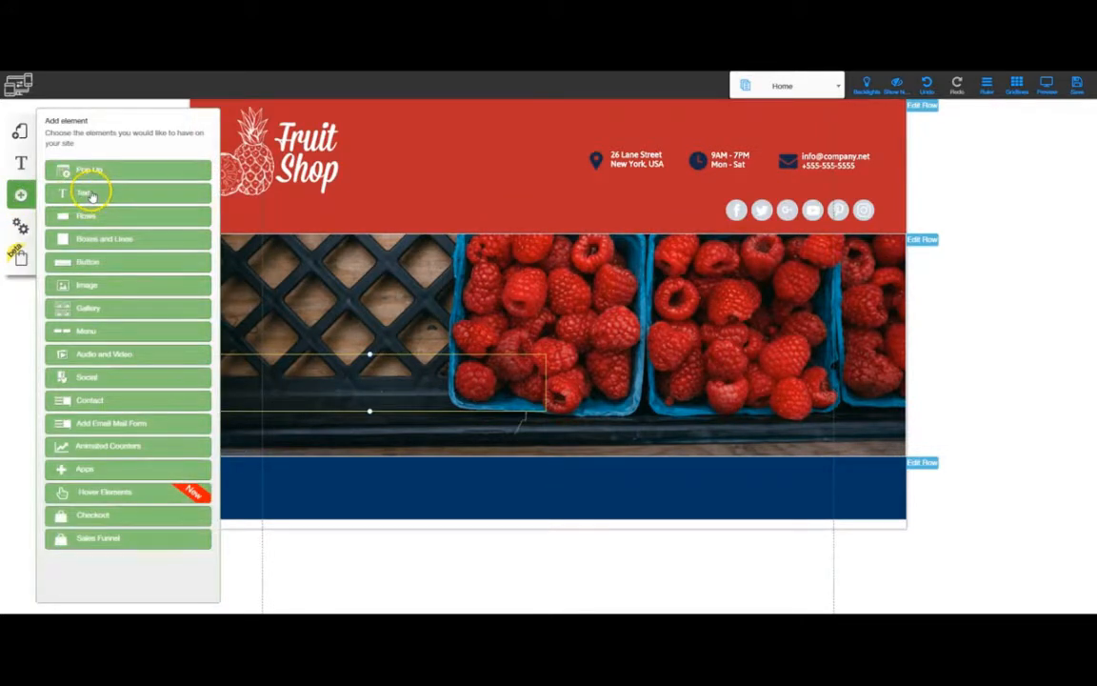
pyautogui.click(88, 194)
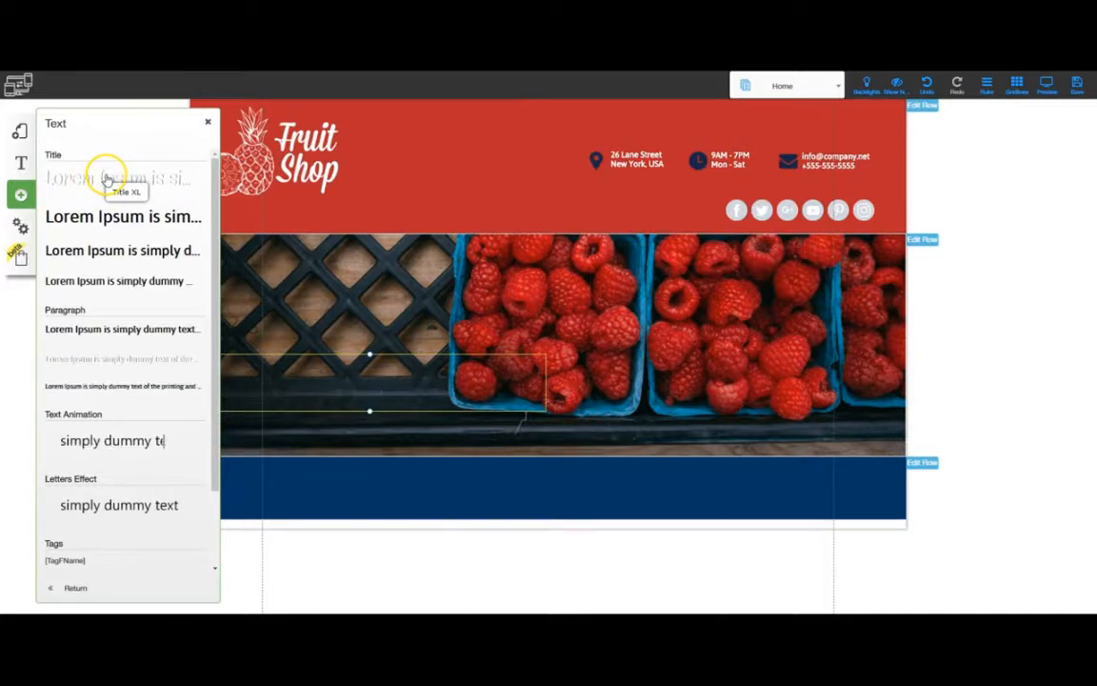
pyautogui.click(99, 178)
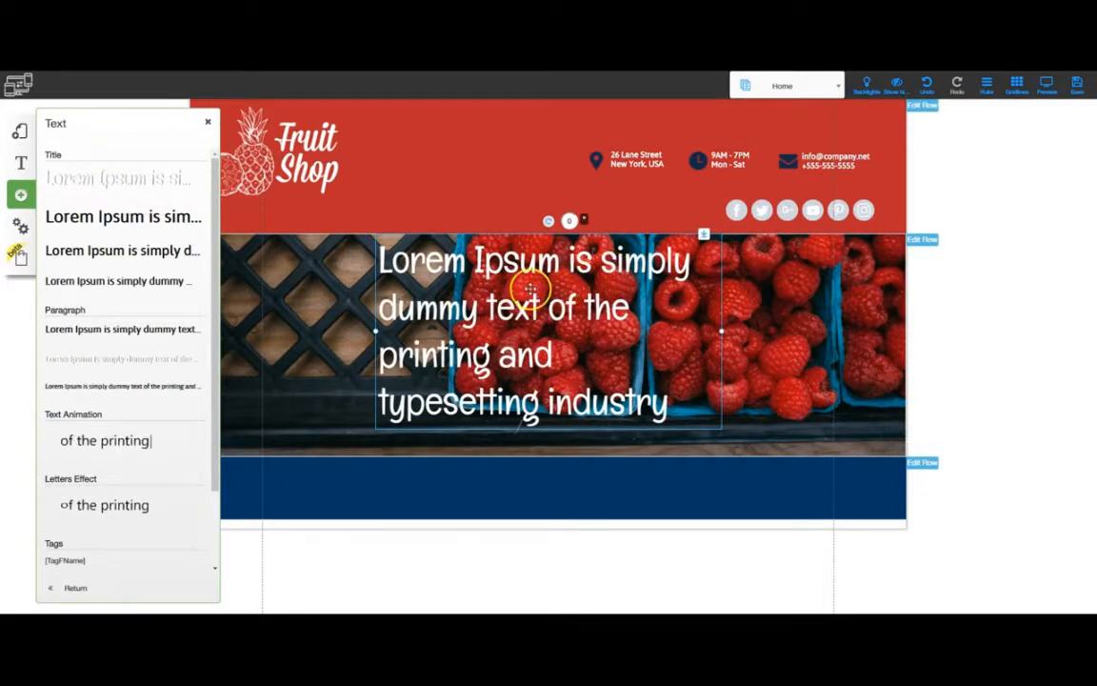
pyautogui.click(460, 282)
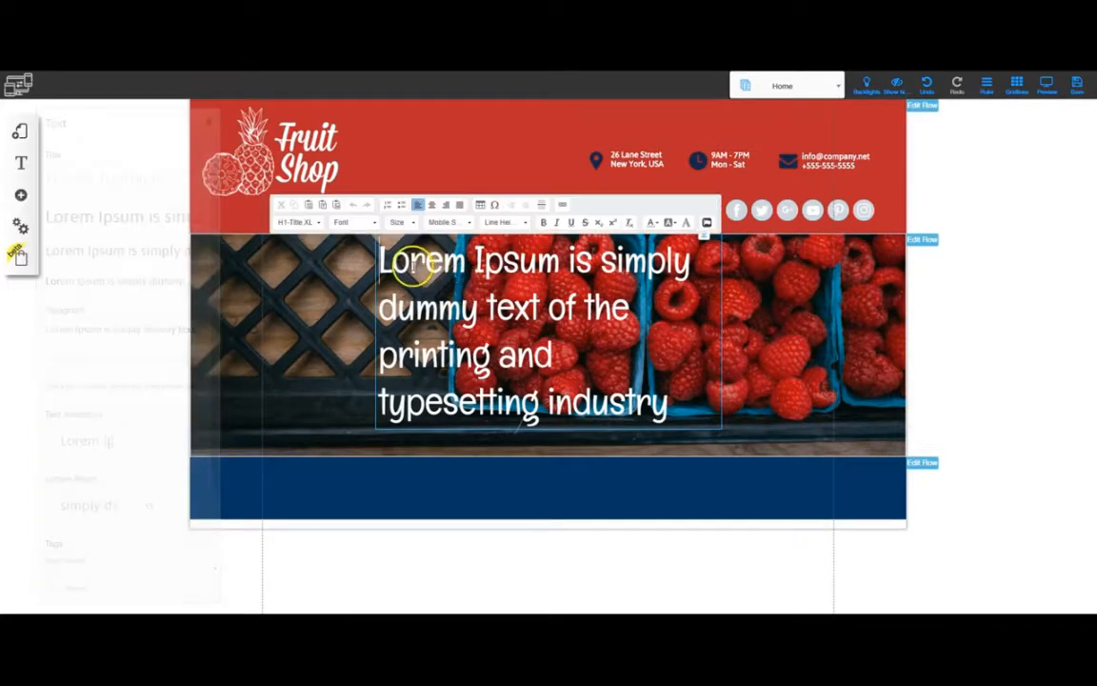
pyautogui.moveTo(379, 257); pyautogui.dragTo(669, 404)
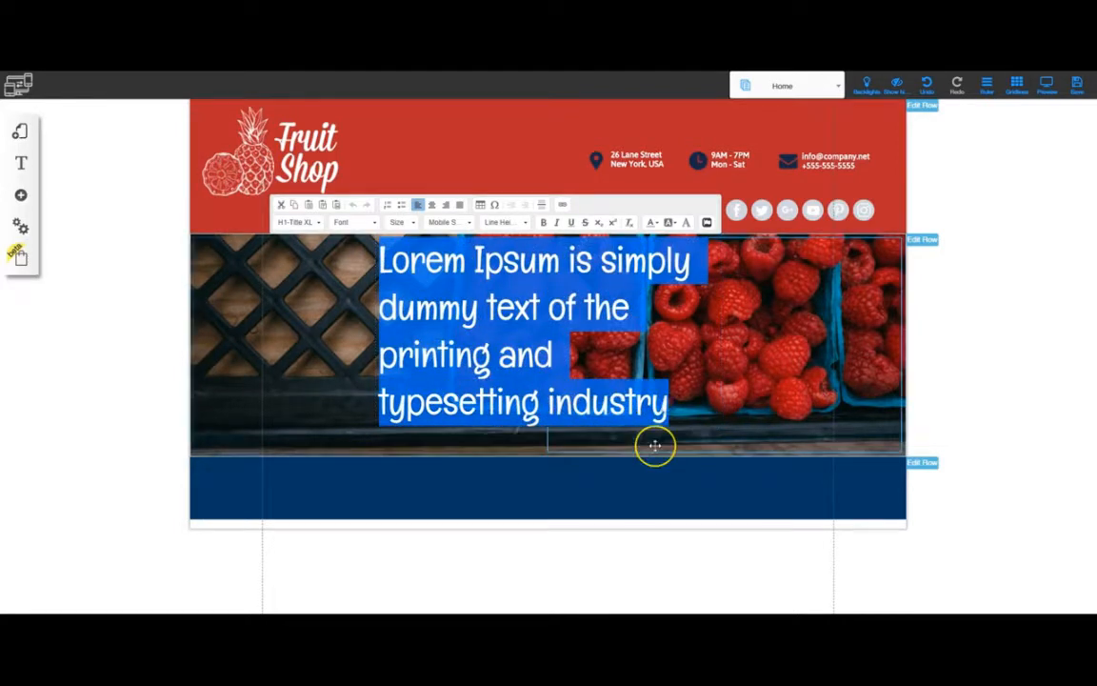
pyautogui.write('X')
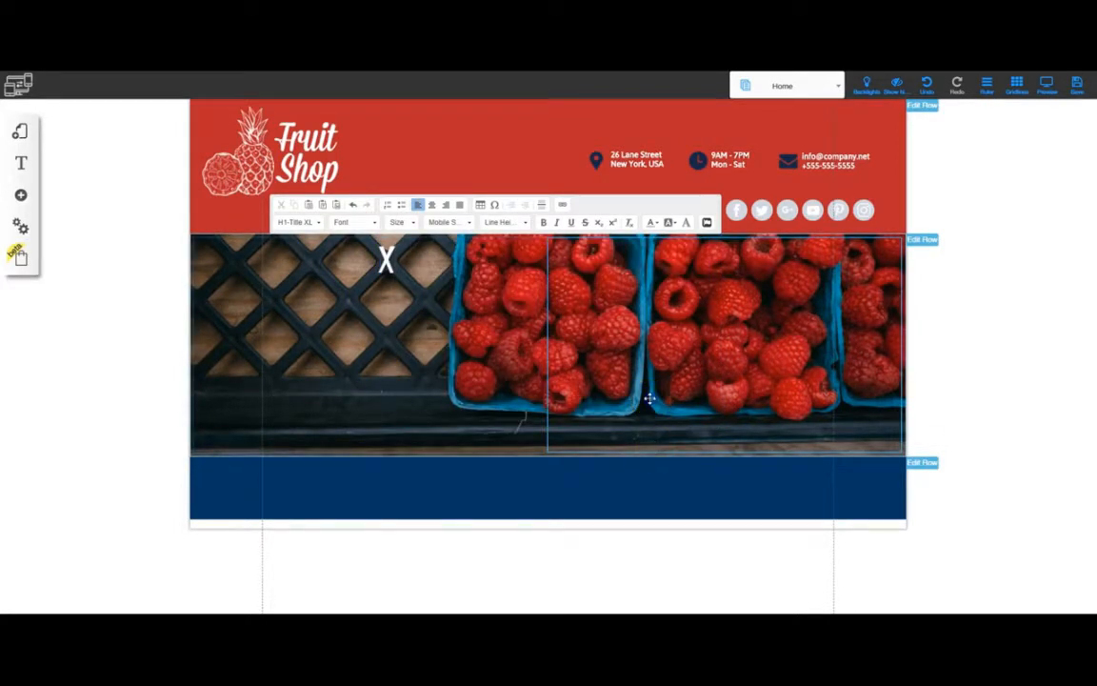
pyautogui.click(451, 309)
pyautogui.moveTo(443, 270); pyautogui.dragTo(292, 279)
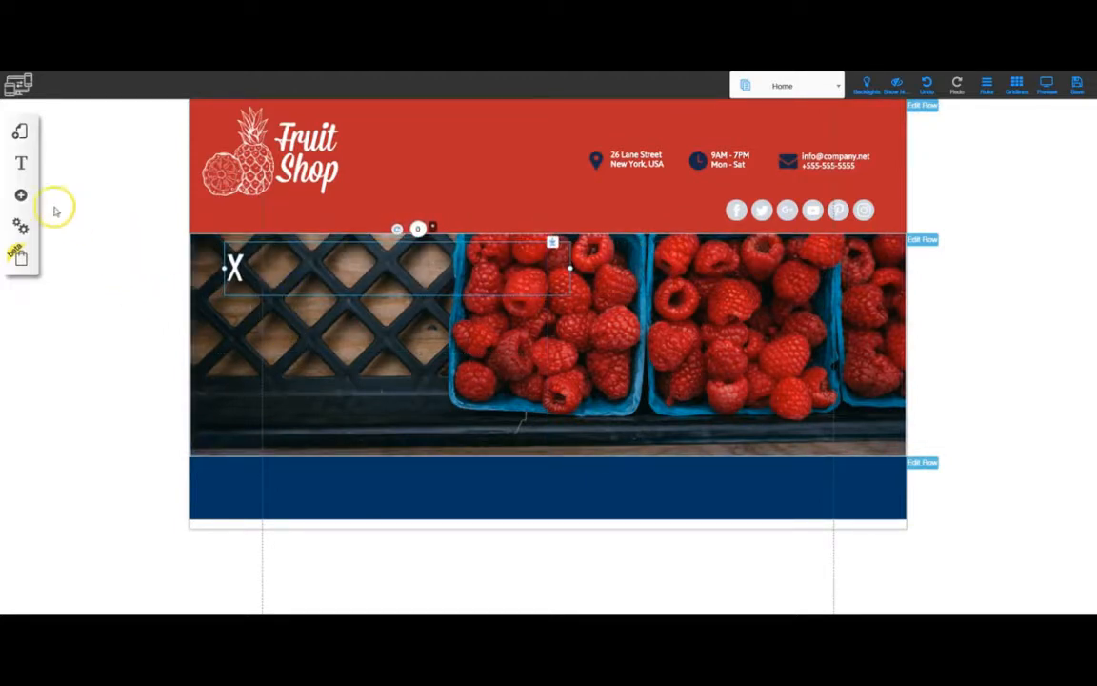
# Step: Add a Body M paragraph and place it in the middle element grid, below the "X" title
pyautogui.click(21, 196)
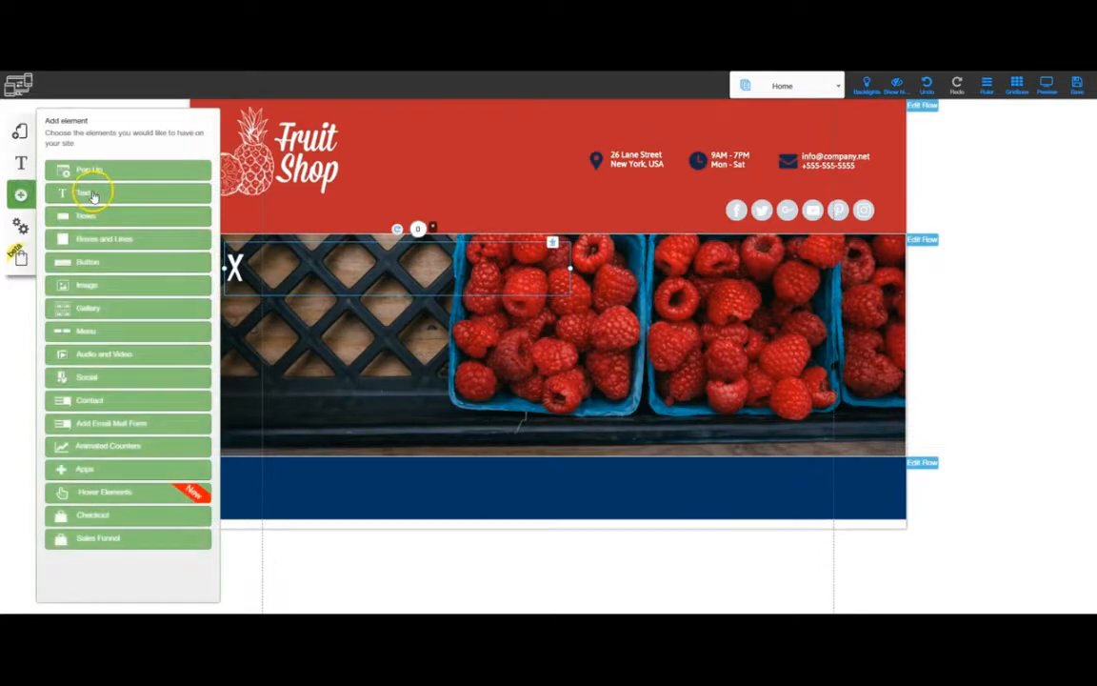
pyautogui.click(90, 193)
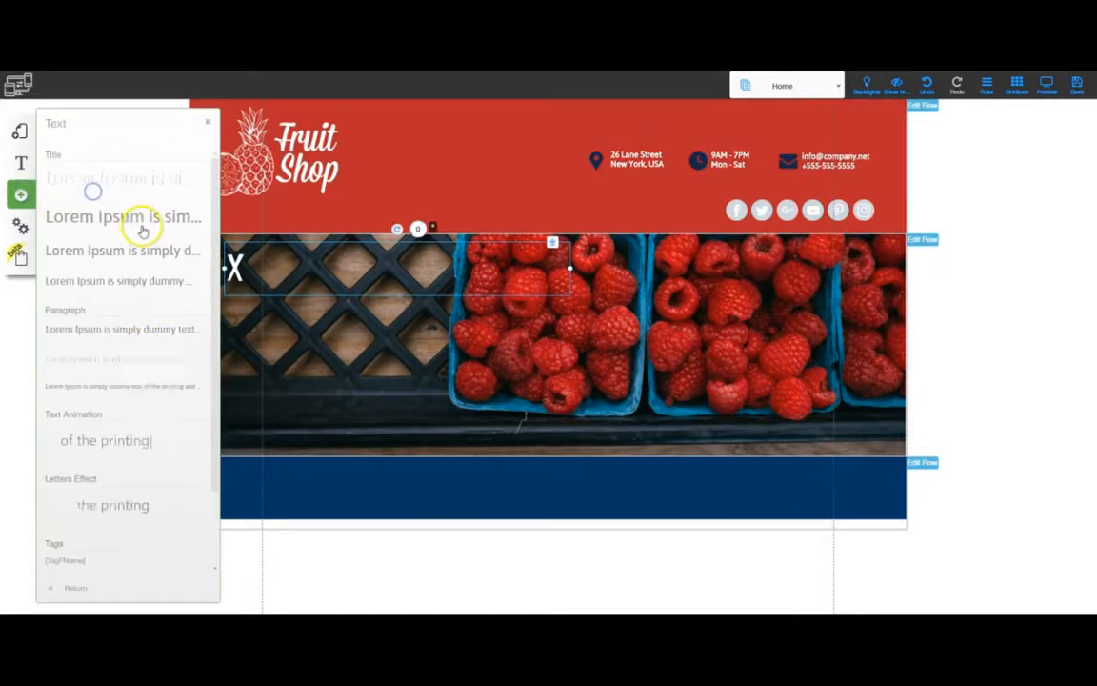
pyautogui.click(82, 360)
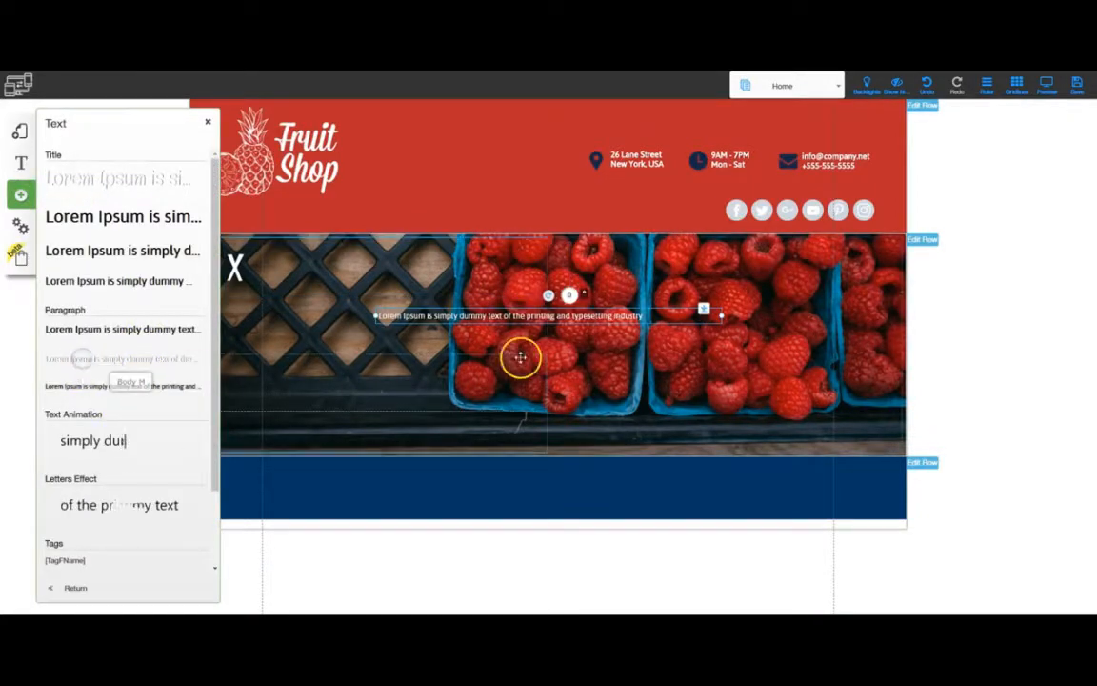
pyautogui.moveTo(522, 318); pyautogui.dragTo(313, 333)
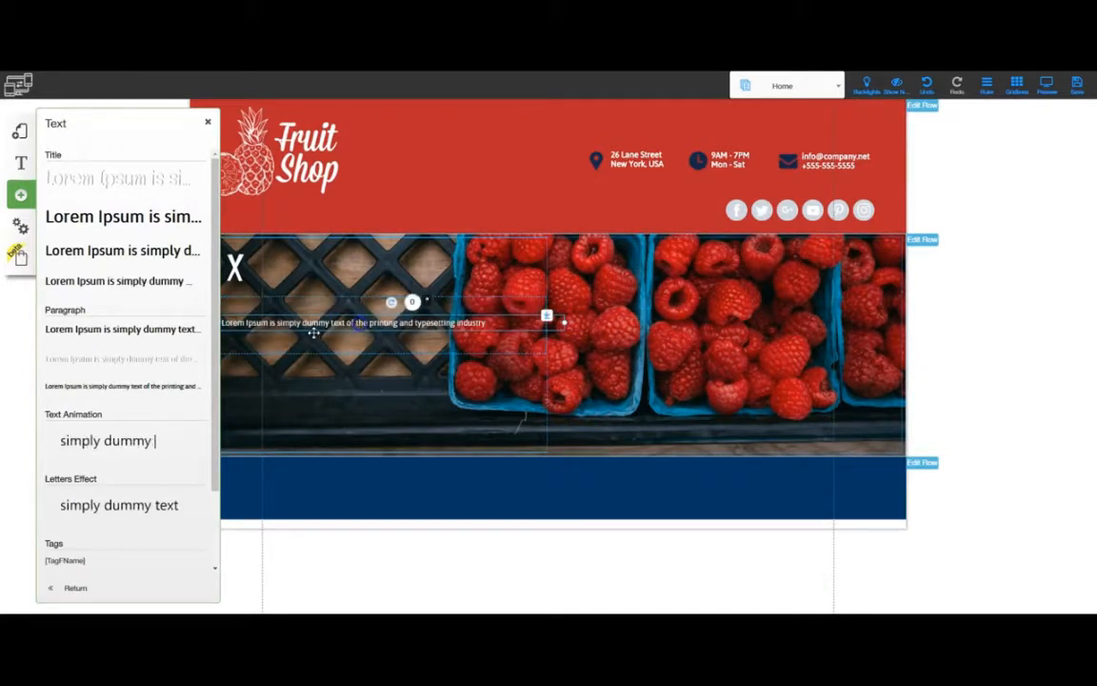
pyautogui.click(208, 122)
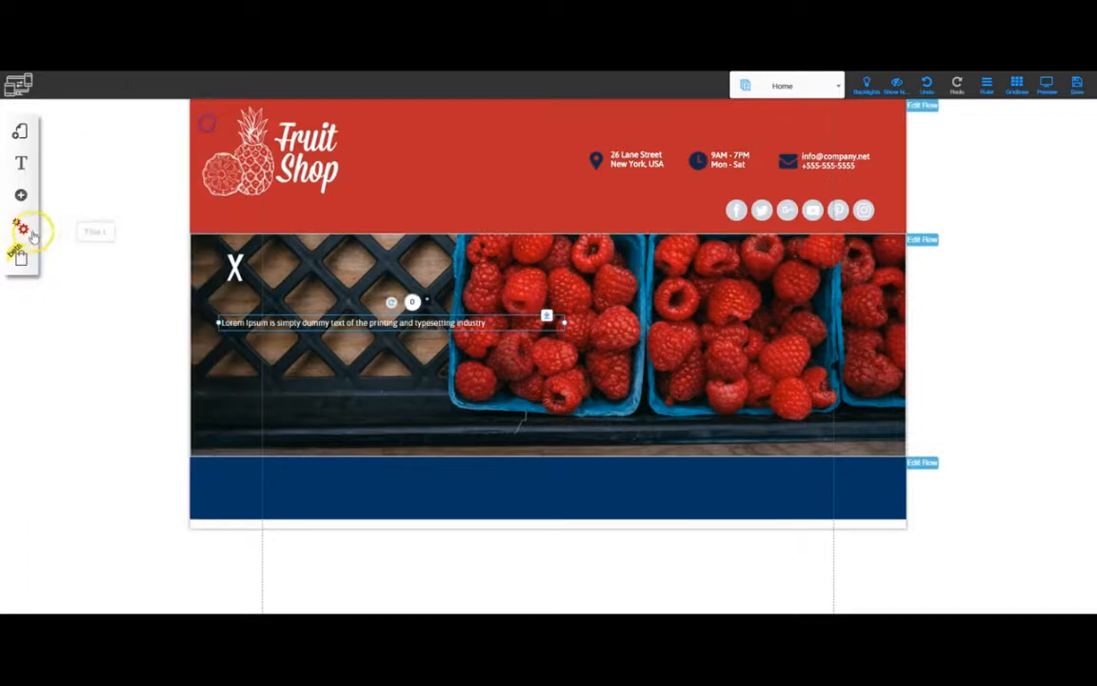
# Step: Add a green rectangular "Your Text Here" button and place it in the bottom element grid, below the paragraph in the raspberry row
pyautogui.click(21, 195)
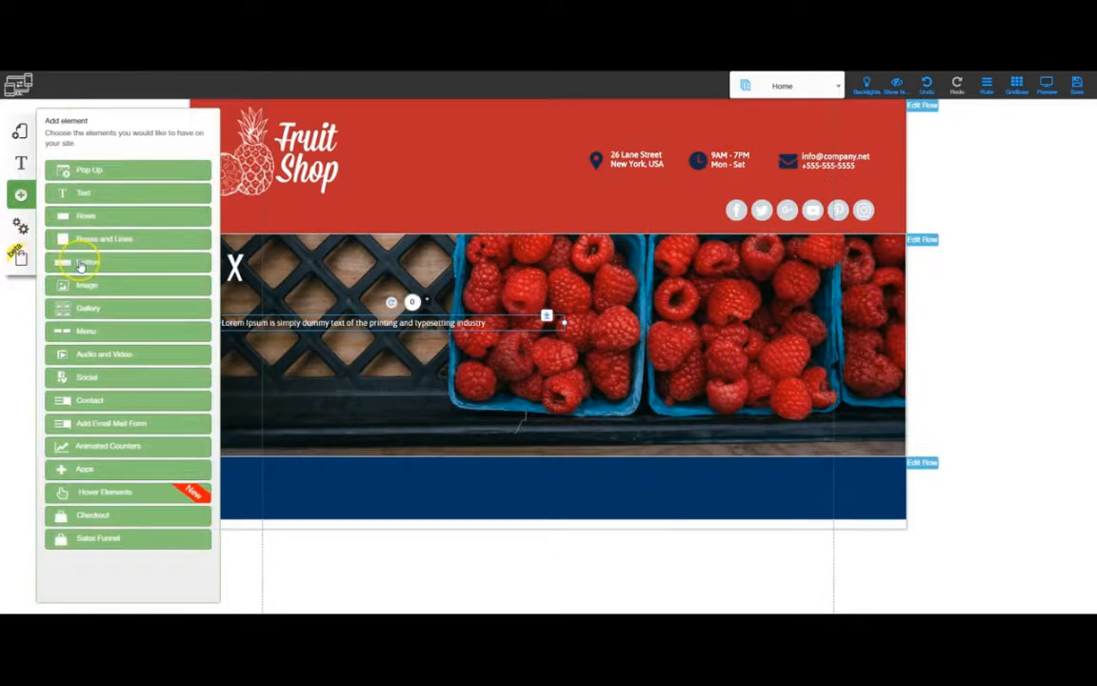
pyautogui.click(81, 264)
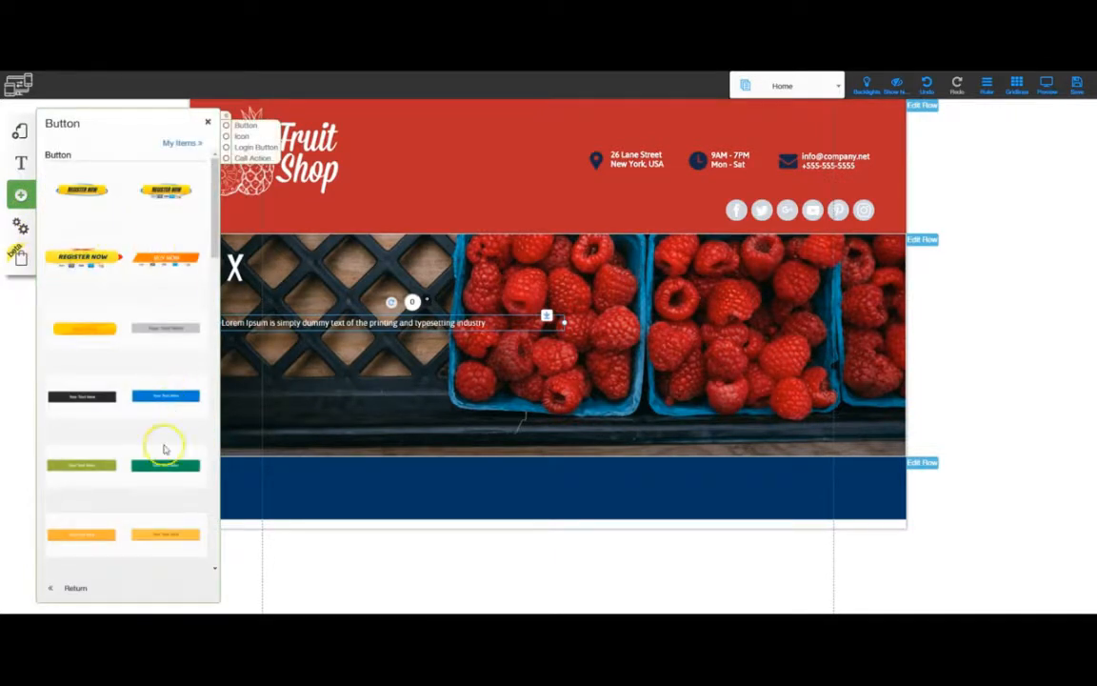
pyautogui.click(164, 469)
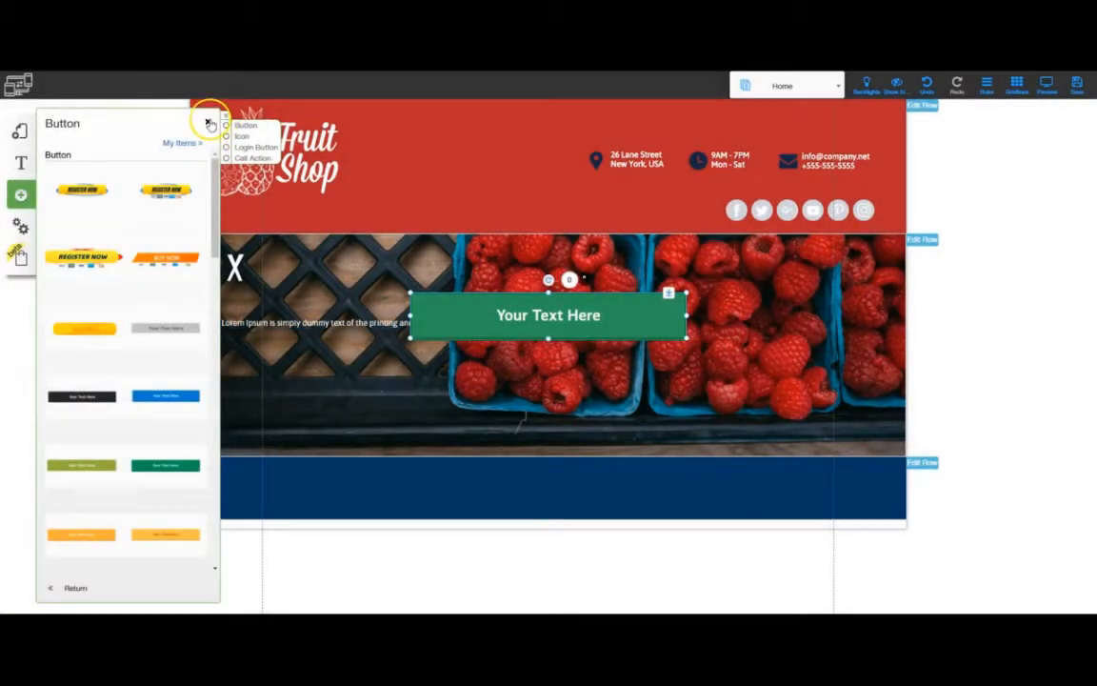
pyautogui.click(208, 122)
pyautogui.moveTo(548, 319); pyautogui.dragTo(369, 370)
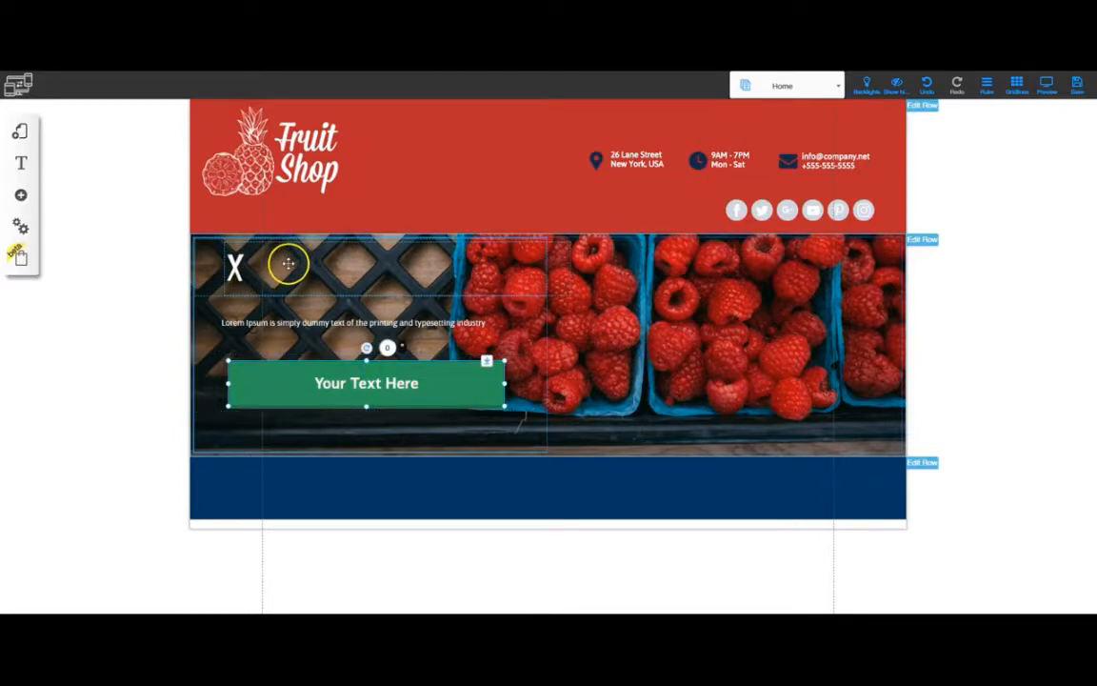
# Step: Replace the "X" title with "Everything you need to get where you always wanted to be!" copied from the Notepad notes
pyautogui.moveTo(289, 263)
pyautogui.mouseDown()
pyautogui.moveTo(318, 262)
pyautogui.moveTo(274, 263)
pyautogui.mouseUp()
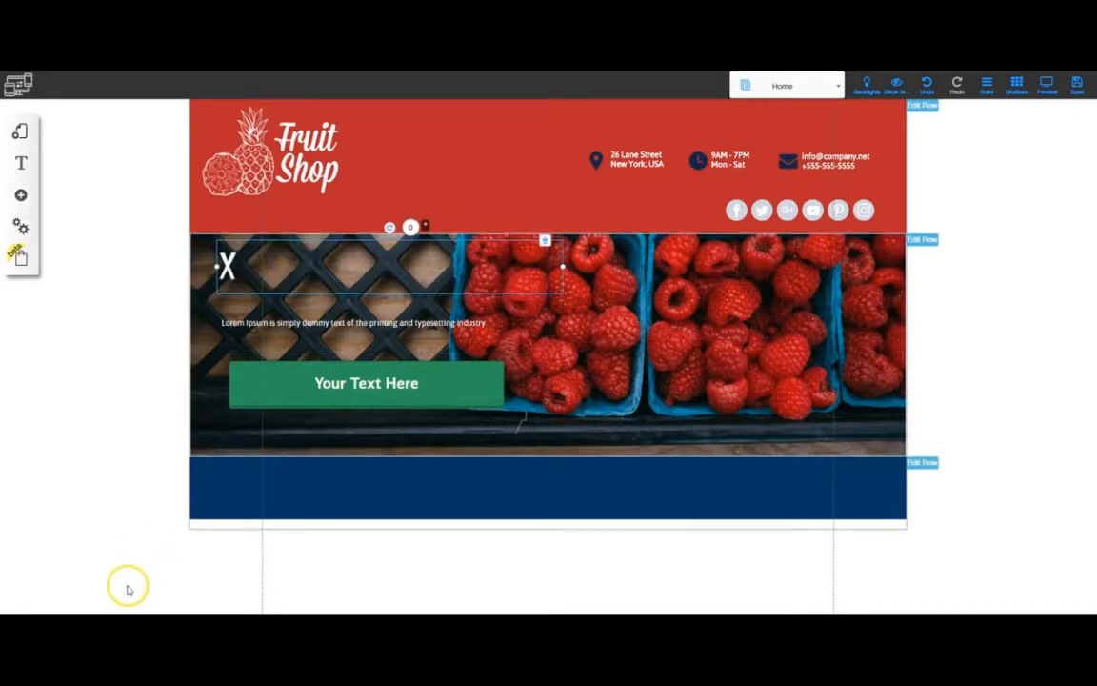
pyautogui.click(125, 621)
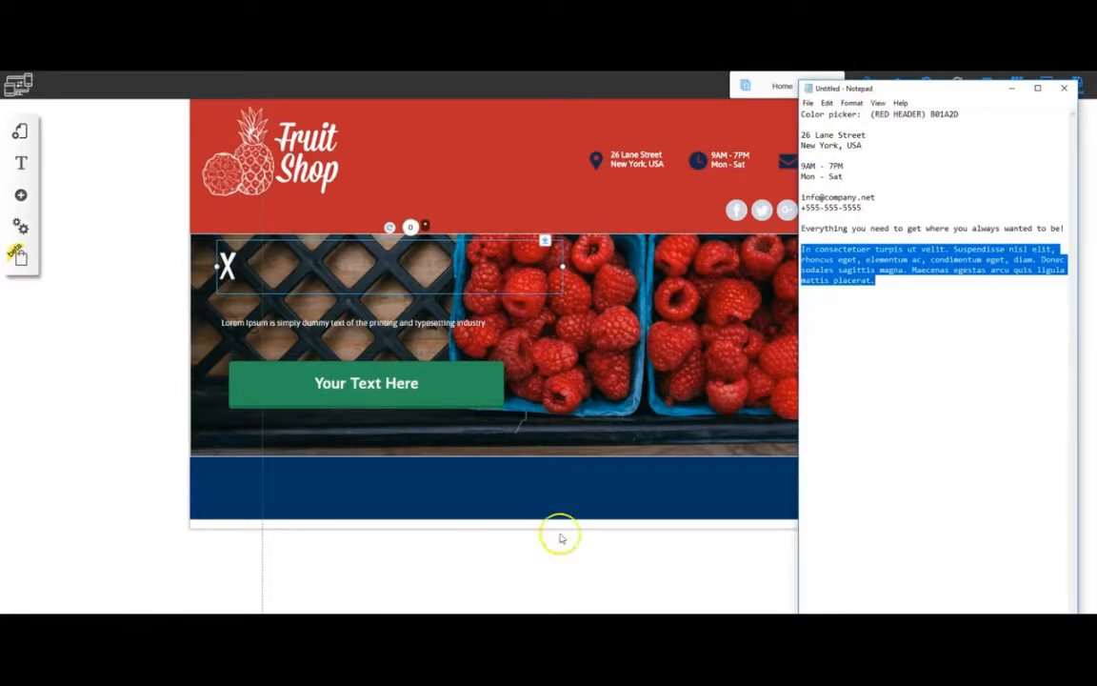
pyautogui.click(816, 228)
pyautogui.moveTo(809, 227); pyautogui.dragTo(978, 228)
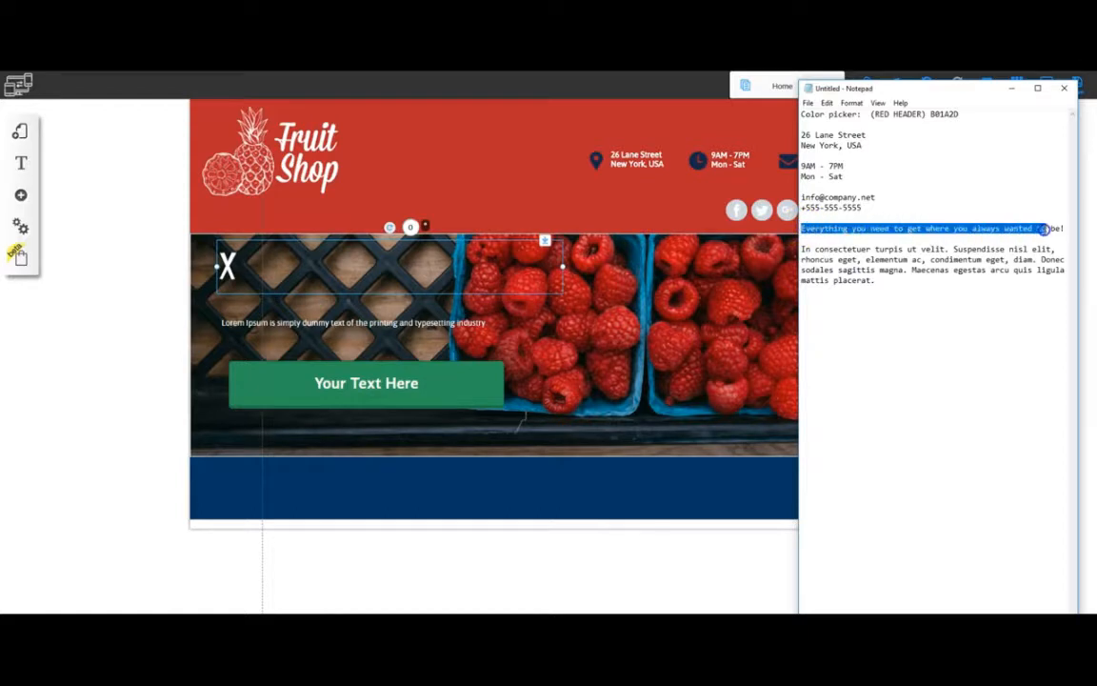
pyautogui.moveTo(1066, 230); pyautogui.dragTo(265, 268)
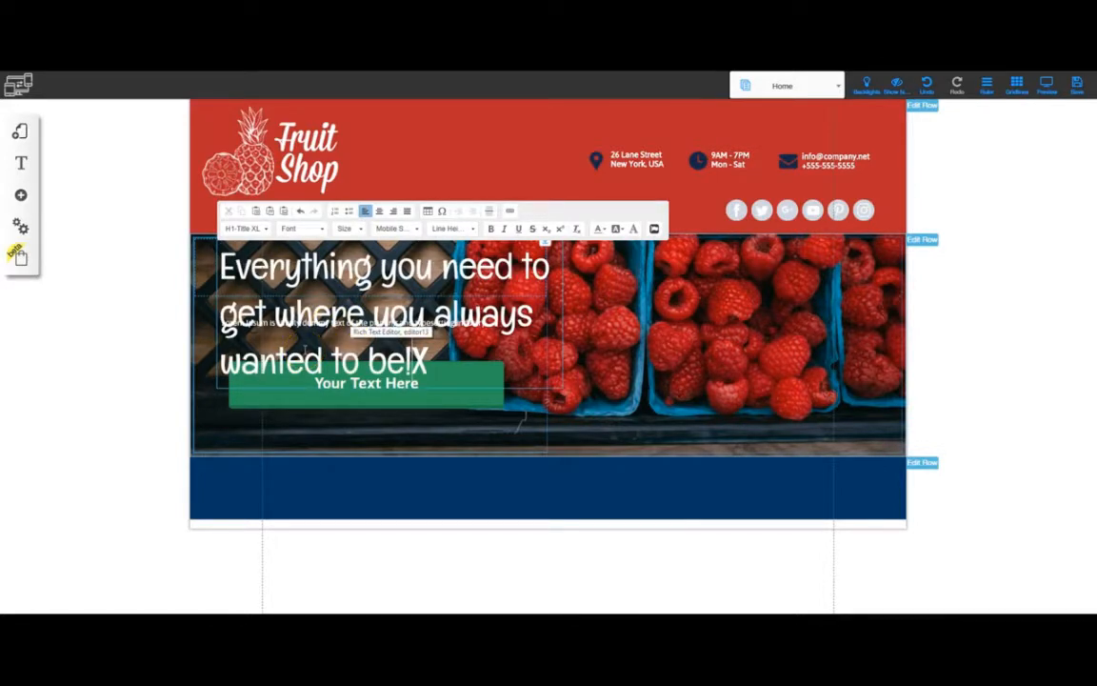
pyautogui.press('Delete')
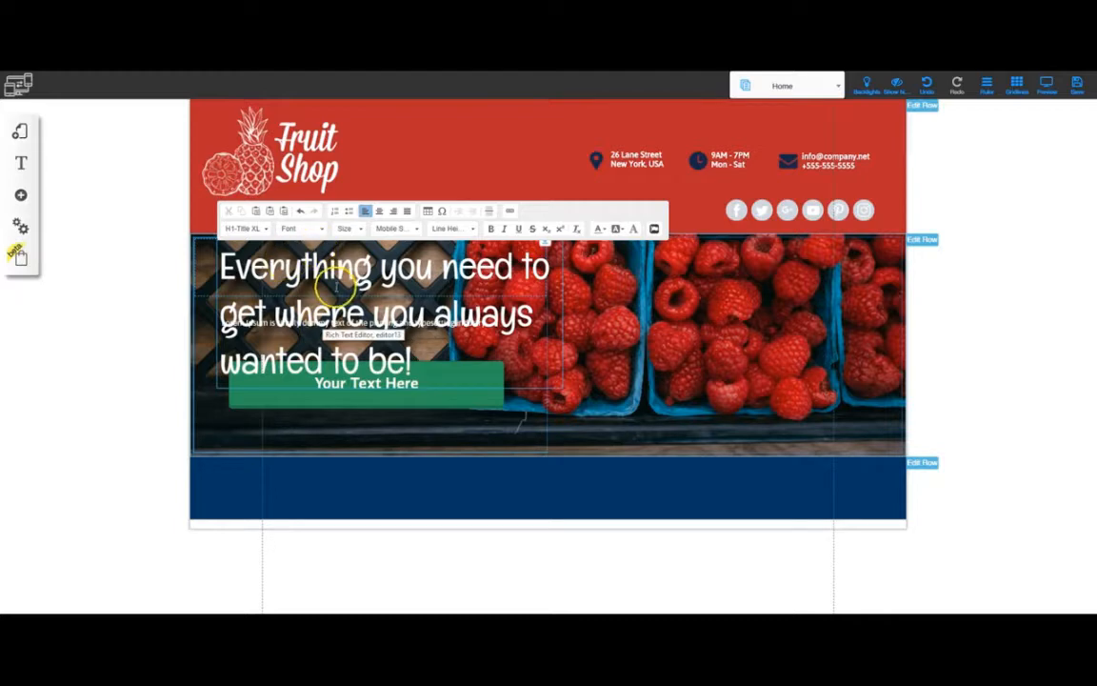
pyautogui.click(524, 364)
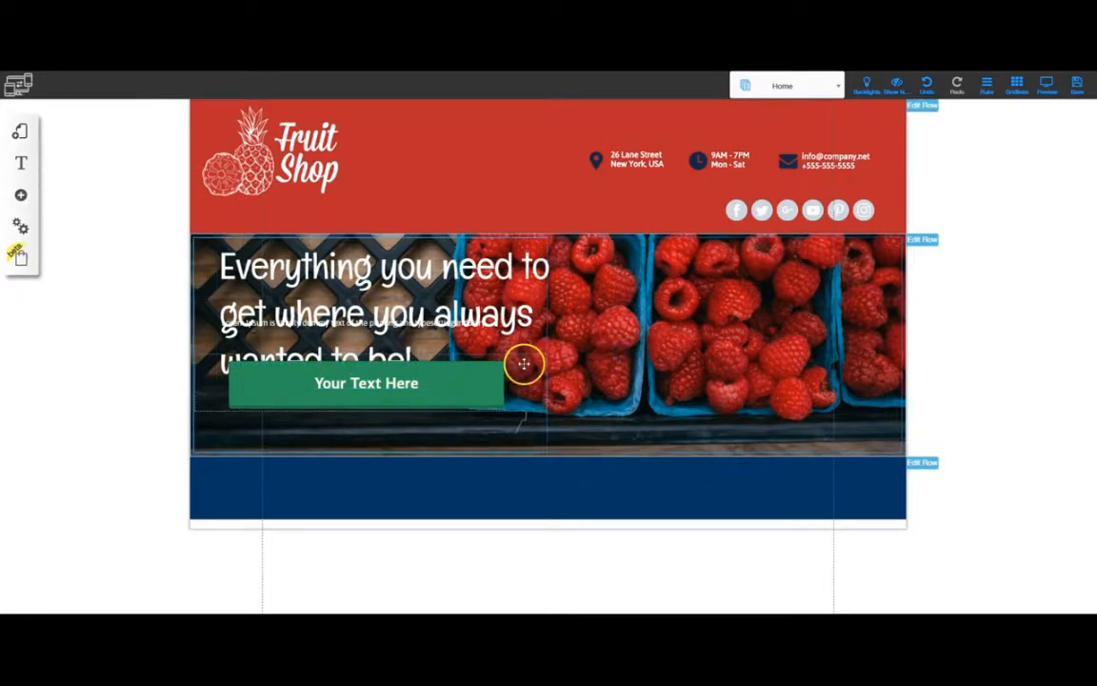
# Step: Narrow the title so it wraps onto four lines, and heighten the top element grid so the title fits above the paragraph
pyautogui.moveTo(334, 266); pyautogui.dragTo(369, 265)
pyautogui.click(213, 271)
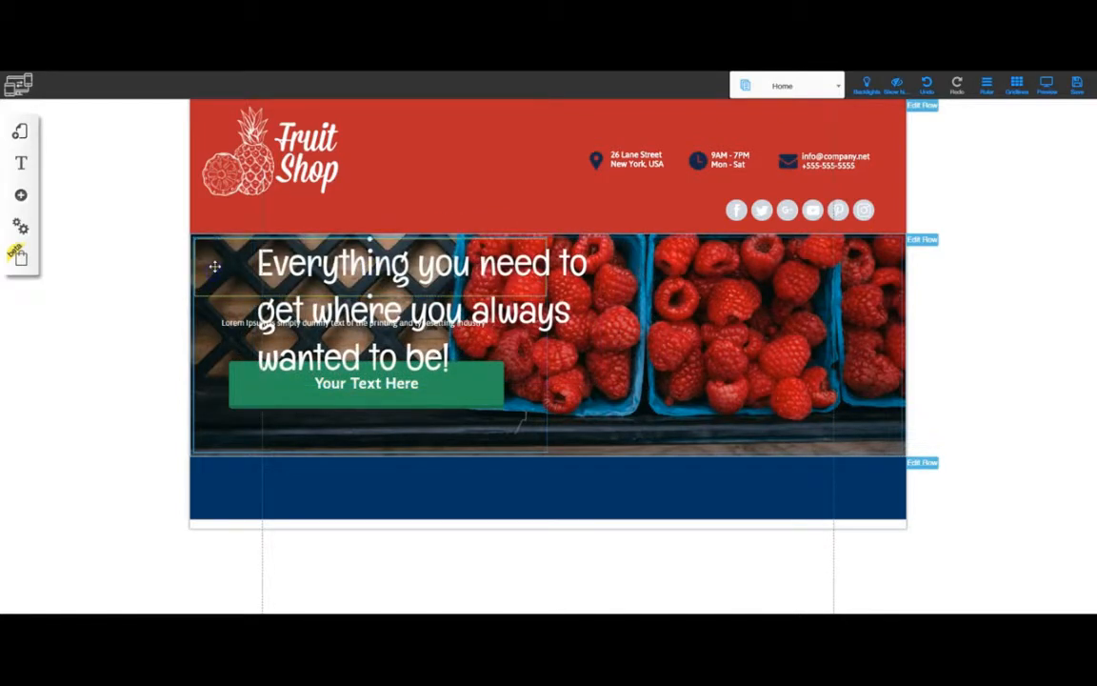
pyautogui.moveTo(213, 264); pyautogui.dragTo(365, 323)
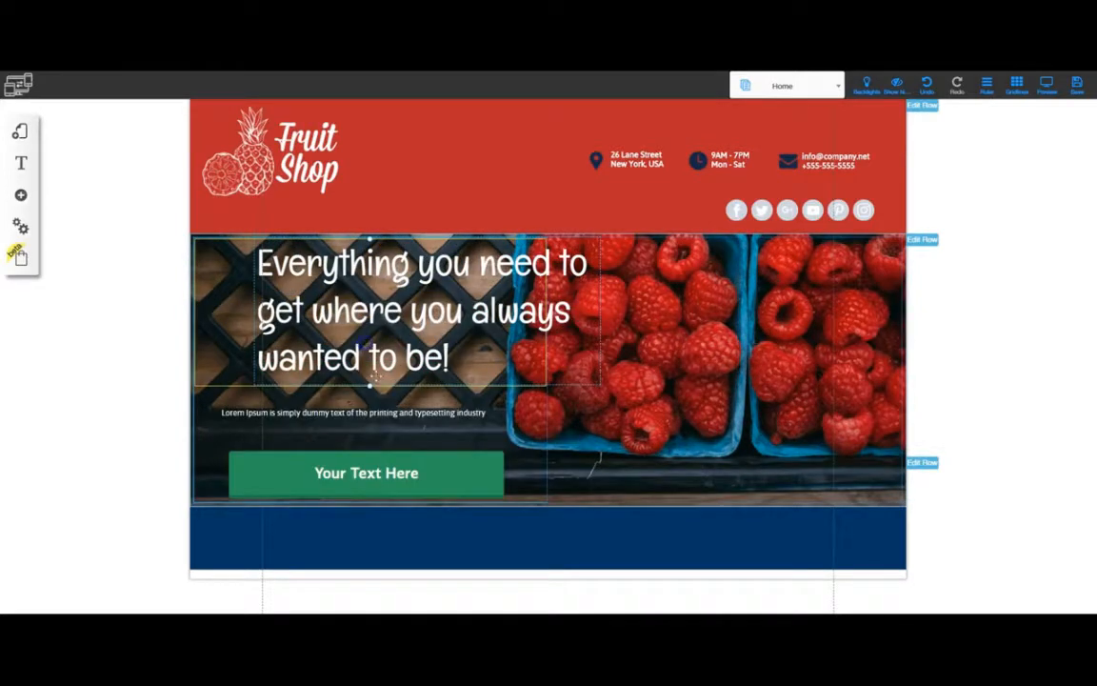
pyautogui.moveTo(371, 382); pyautogui.dragTo(369, 415)
pyautogui.moveTo(387, 298); pyautogui.dragTo(326, 324)
pyautogui.moveTo(552, 341); pyautogui.dragTo(506, 343)
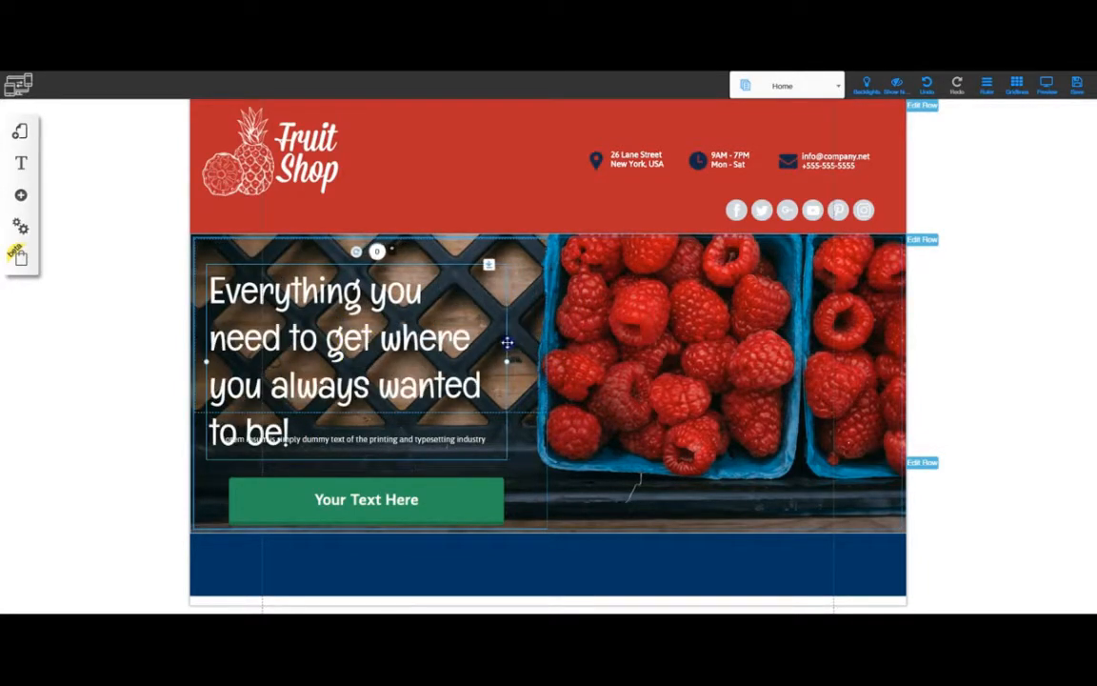
pyautogui.moveTo(300, 345); pyautogui.dragTo(318, 338)
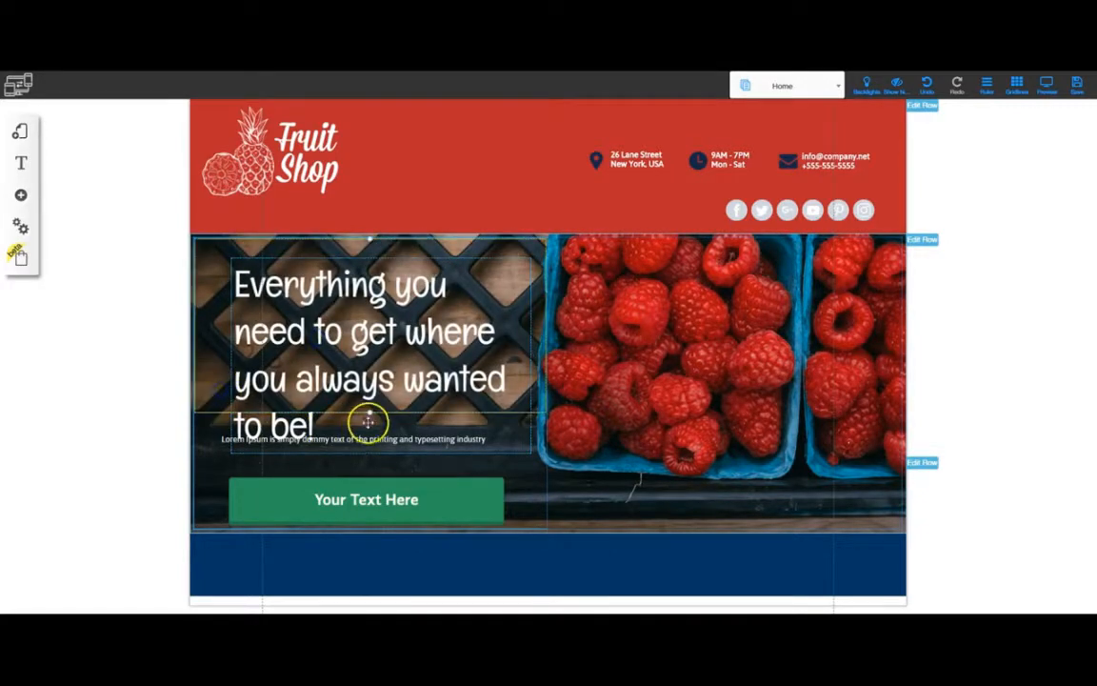
pyautogui.moveTo(369, 416); pyautogui.dragTo(369, 453)
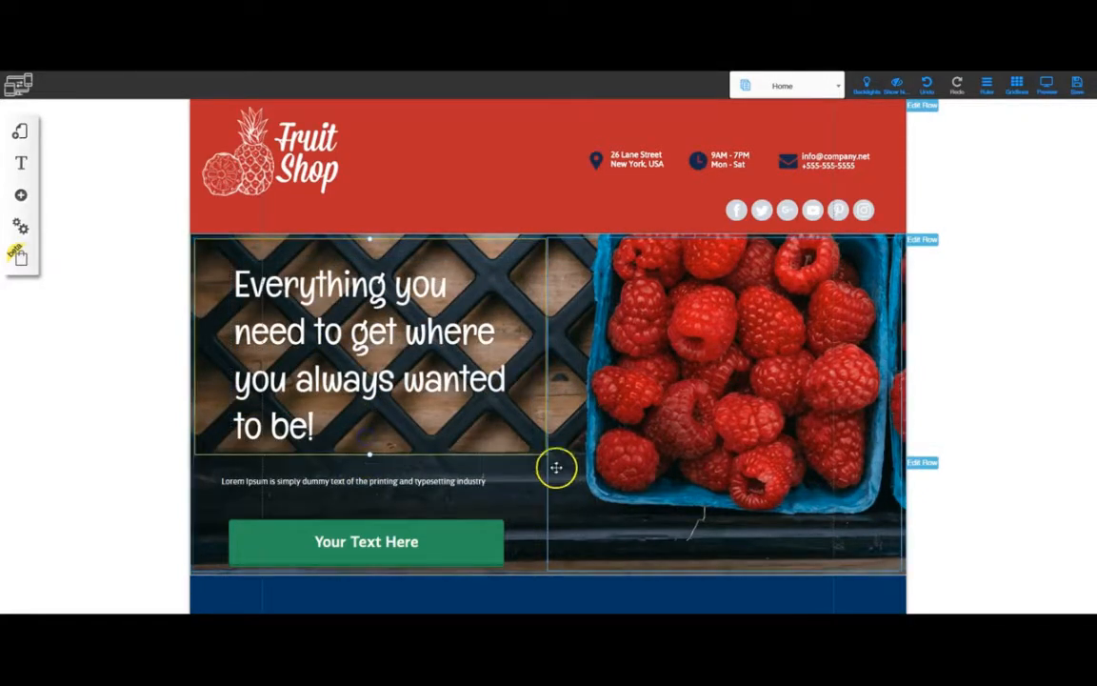
# Step: Replace the Lorem Ipsum paragraph with the "In consectetuer turpis ut velit" passage copied from the Notepad notes
pyautogui.scroll(-1, 319, 307)
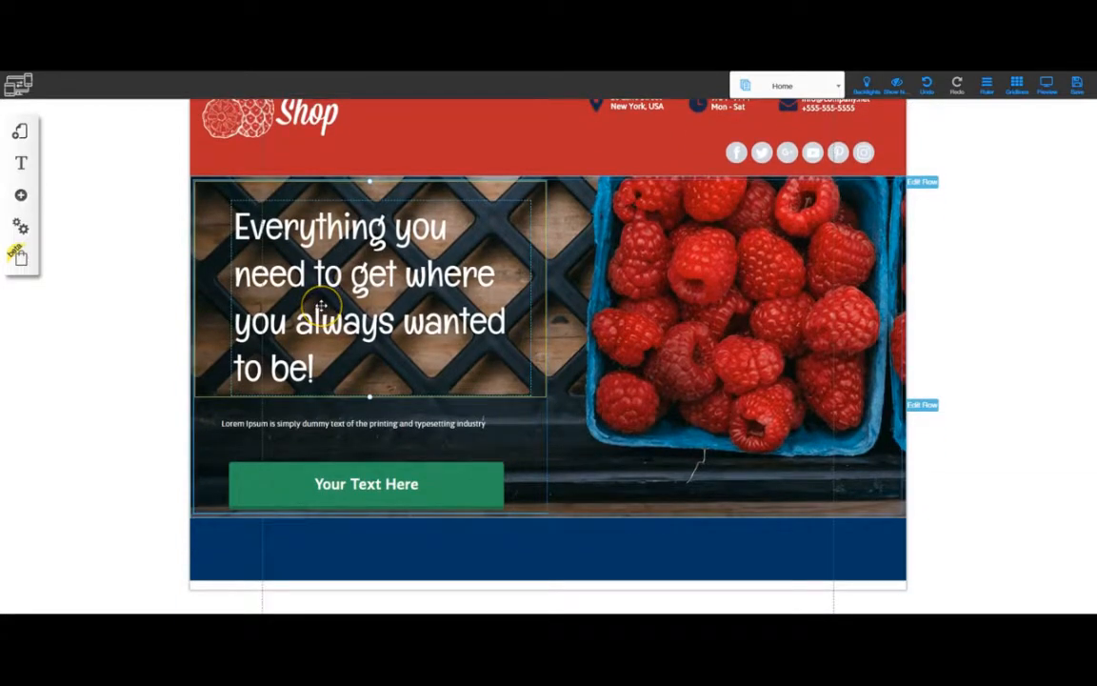
pyautogui.click(322, 425)
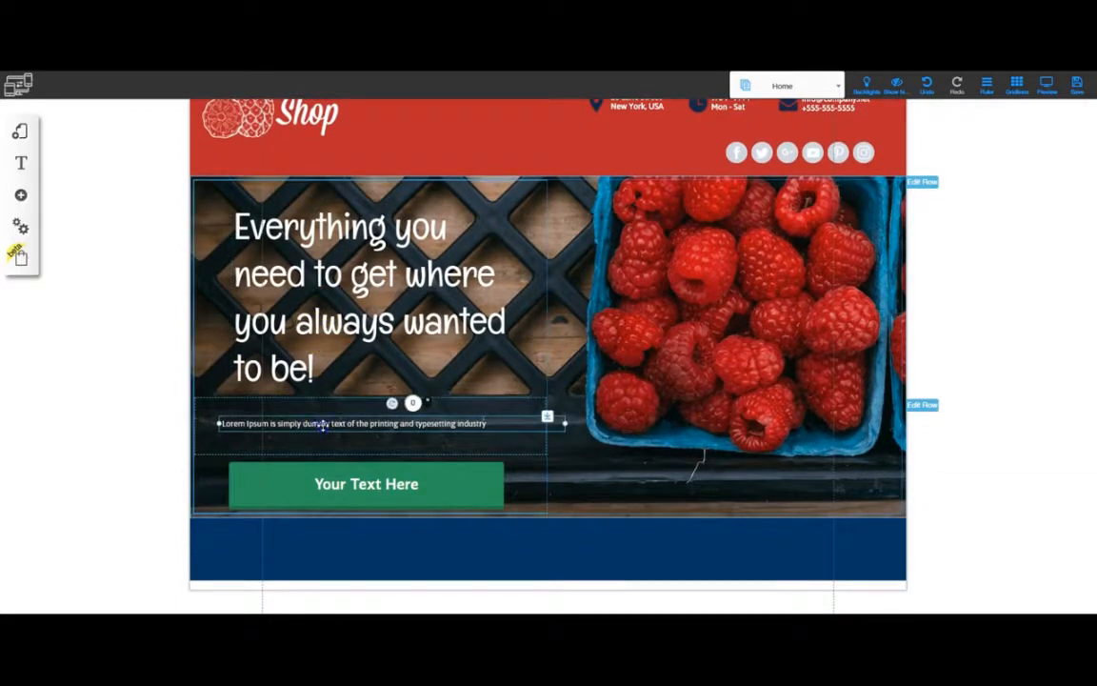
pyautogui.moveTo(322, 426); pyautogui.dragTo(306, 428)
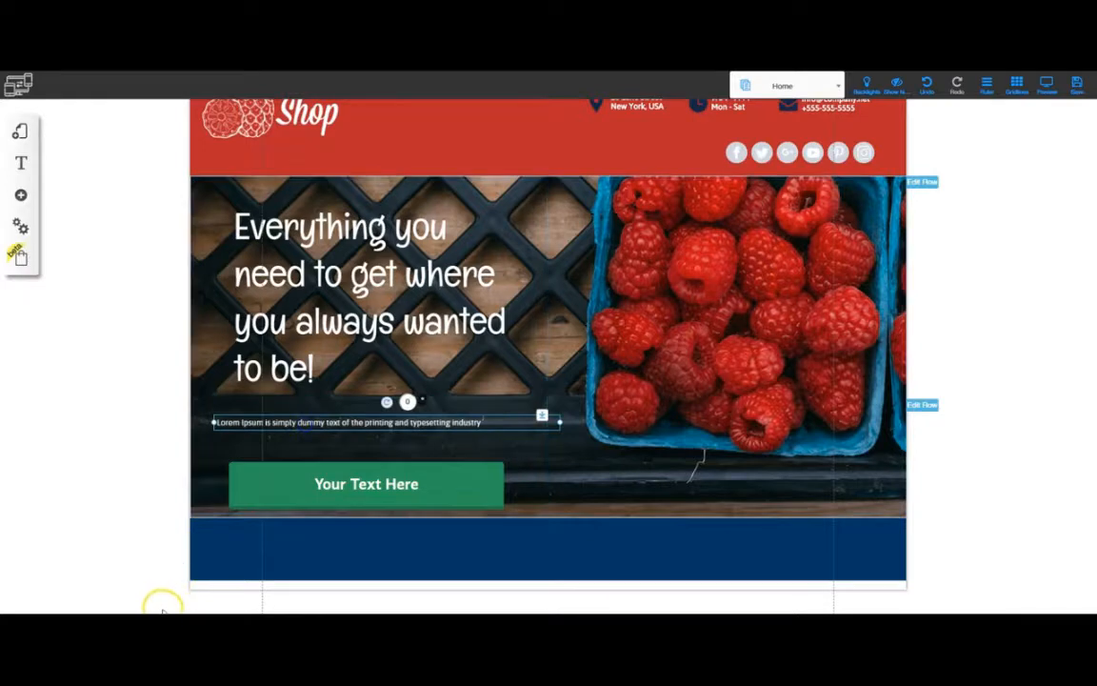
pyautogui.hotkey('alt', 'Tab')
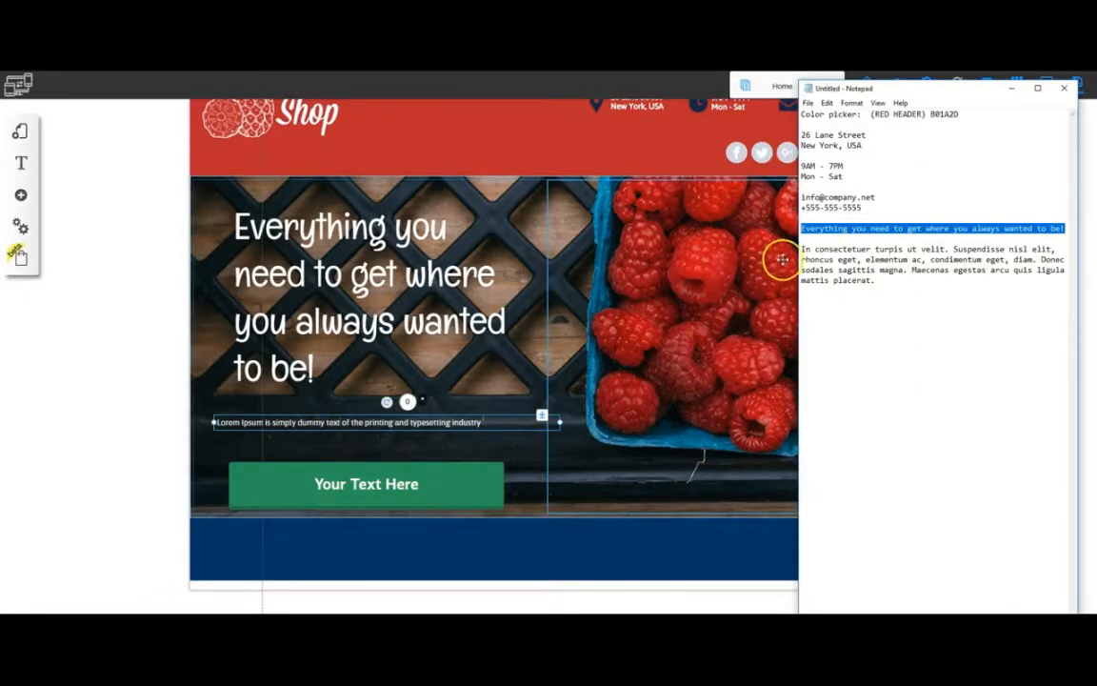
pyautogui.moveTo(800, 249); pyautogui.dragTo(877, 283)
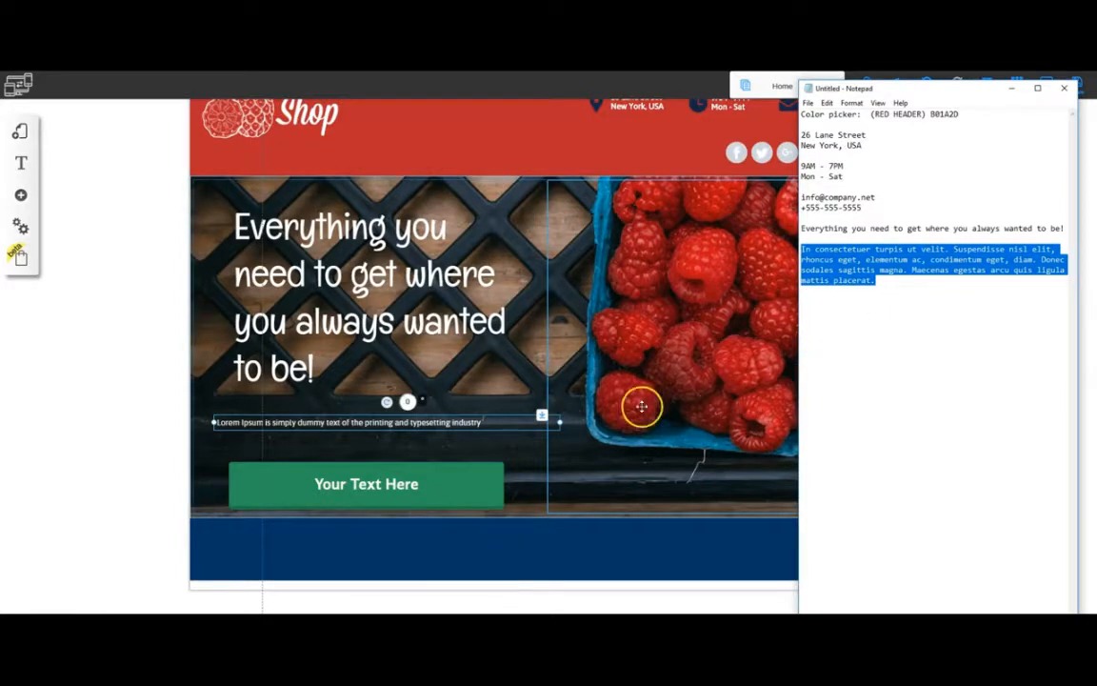
pyautogui.click(397, 424)
pyautogui.tripleClick(397, 423)
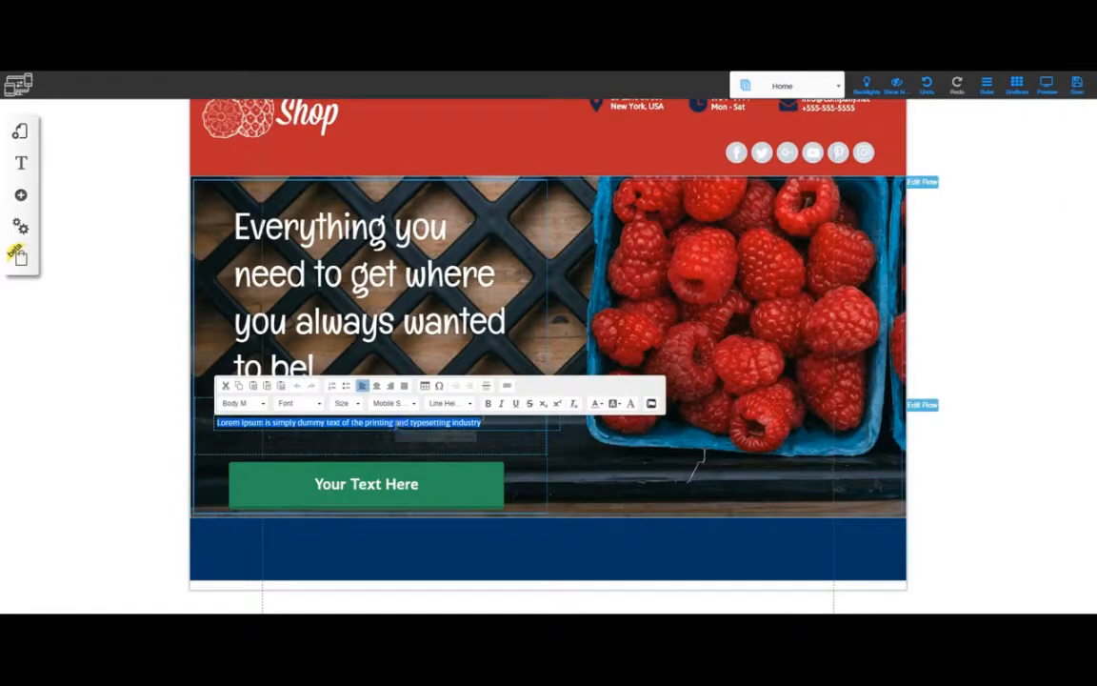
pyautogui.write('In consectetuer turpis ut velit. Suspendisse nisi elit, rhoncus eget, elementum ac, condimentum eget, diam. Donec sodales sagittis magna. Maecenas egestas arcu quis ligula mattis placerat.')
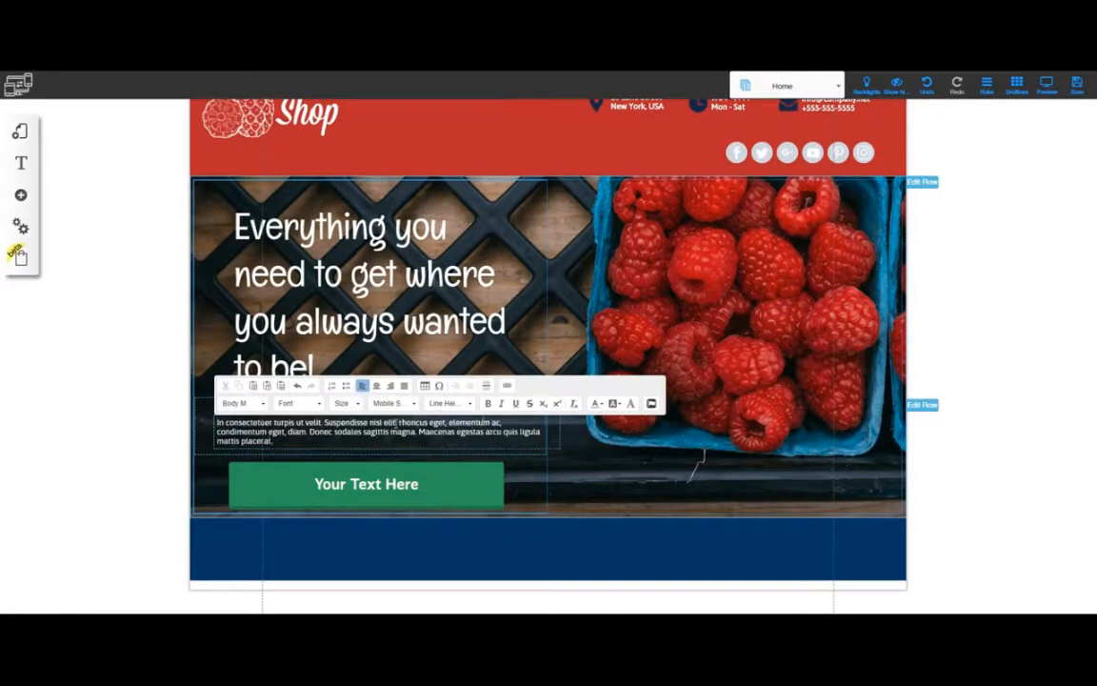
pyautogui.click(595, 472)
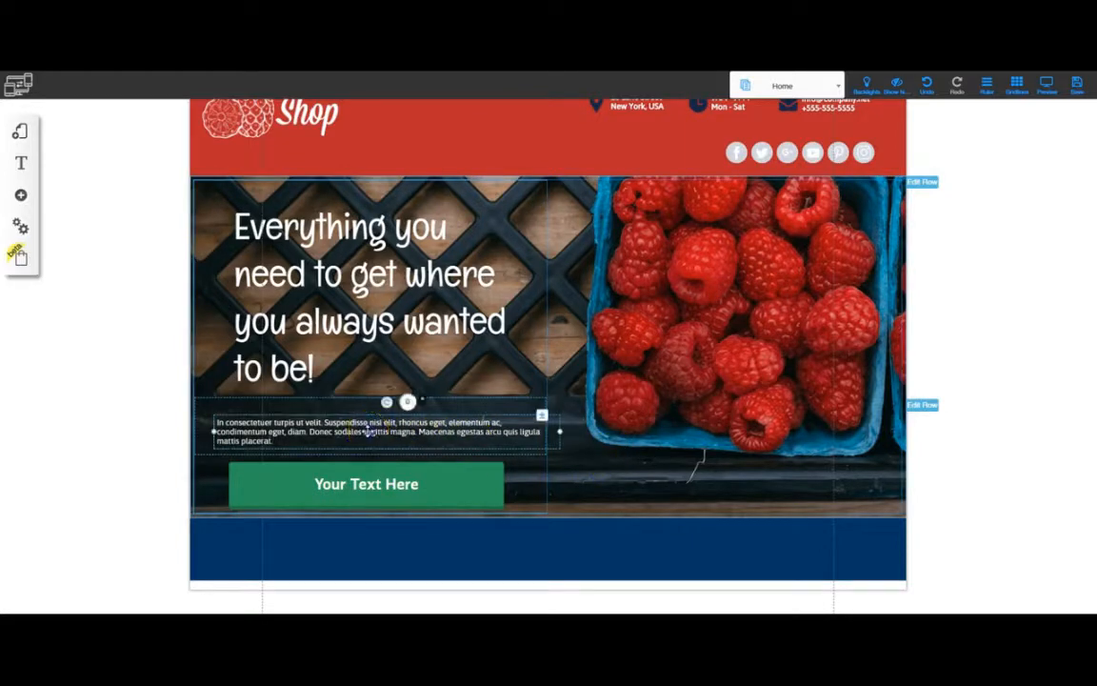
# Step: Narrow the paragraph and align it and the green button with the left edge of the title
pyautogui.moveTo(369, 431)
pyautogui.mouseDown()
pyautogui.moveTo(357, 424)
pyautogui.moveTo(389, 425)
pyautogui.mouseUp()
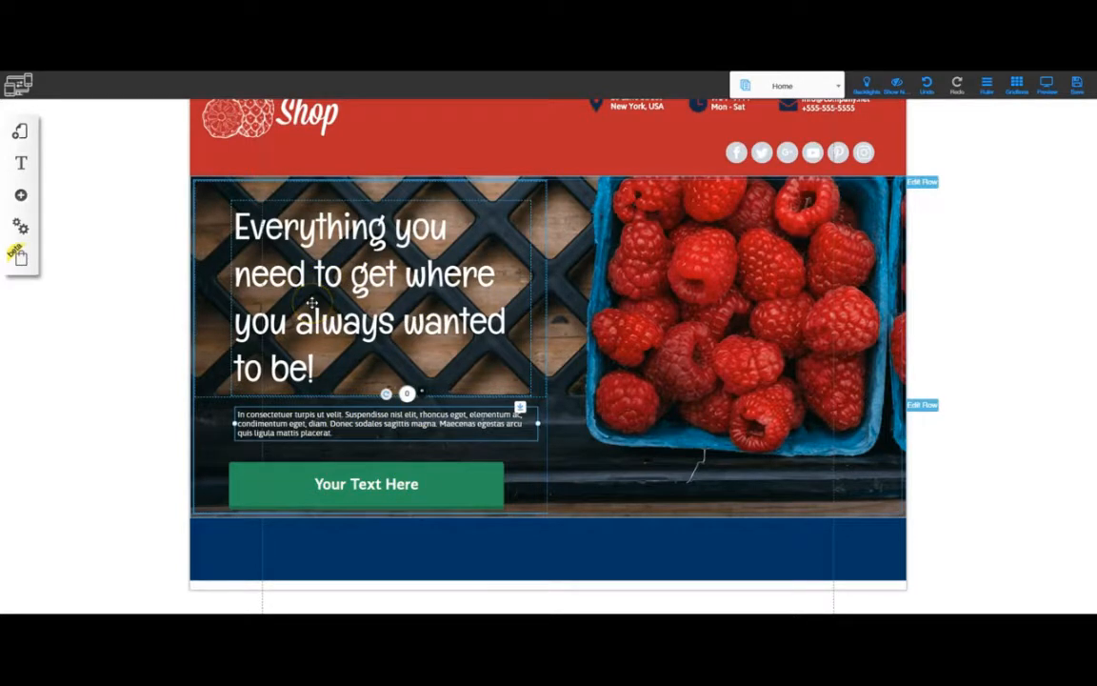
pyautogui.click(312, 438)
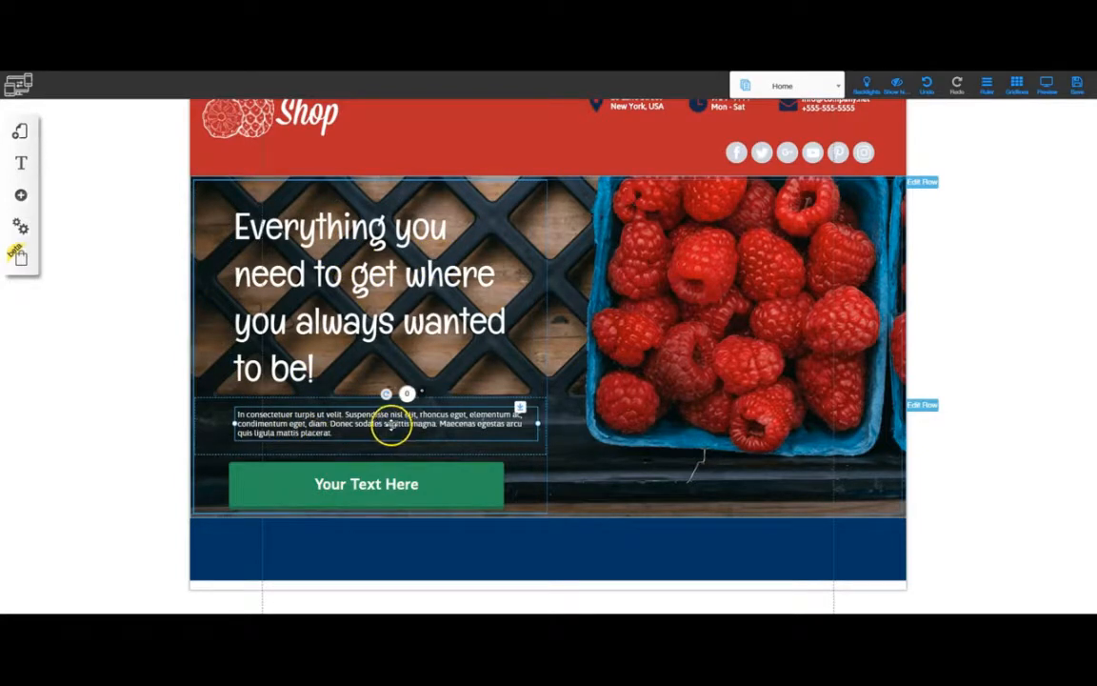
pyautogui.click(361, 490)
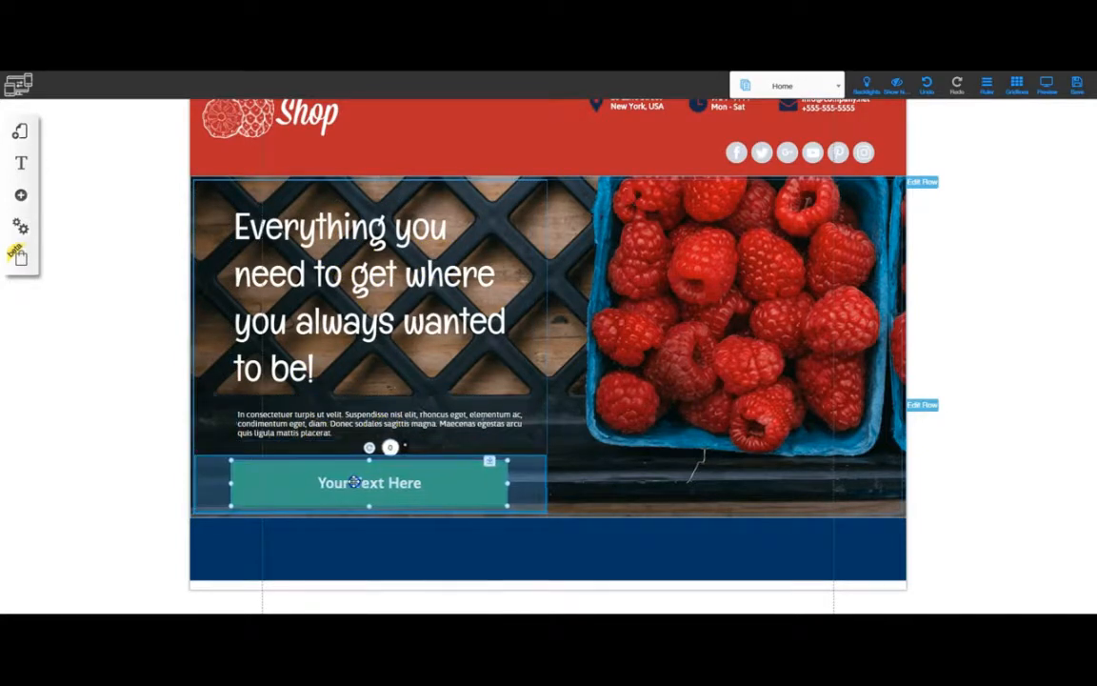
pyautogui.moveTo(354, 481); pyautogui.dragTo(358, 486)
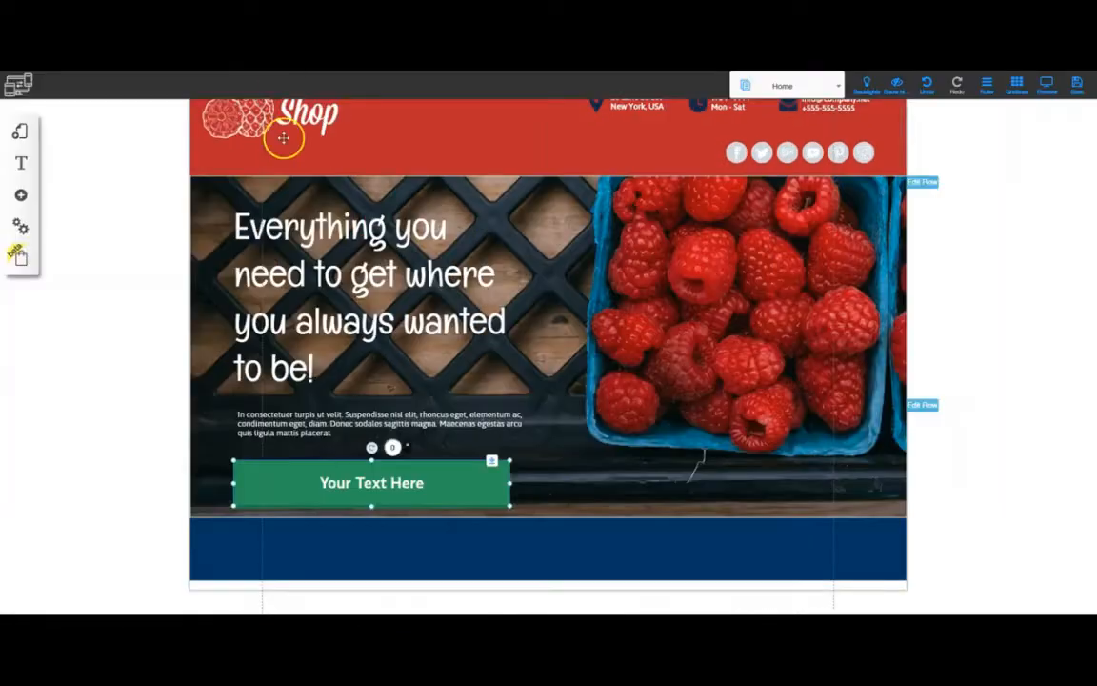
# Step: Change the green button's text to "GET A FREE QUOTE"
pyautogui.click(329, 481)
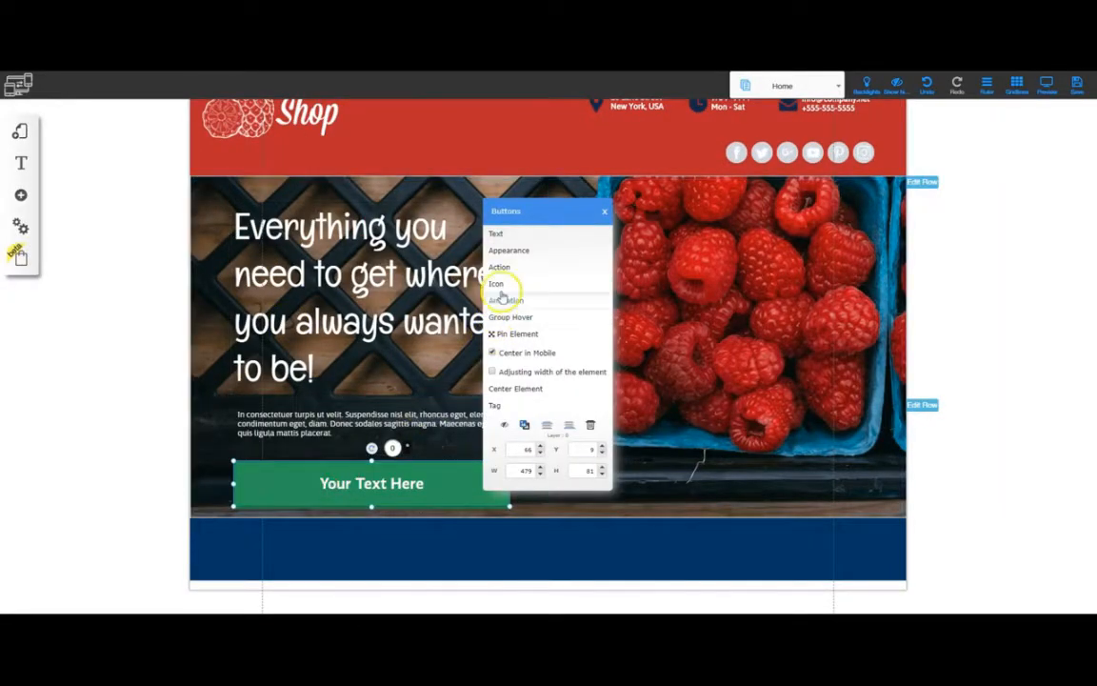
pyautogui.click(498, 234)
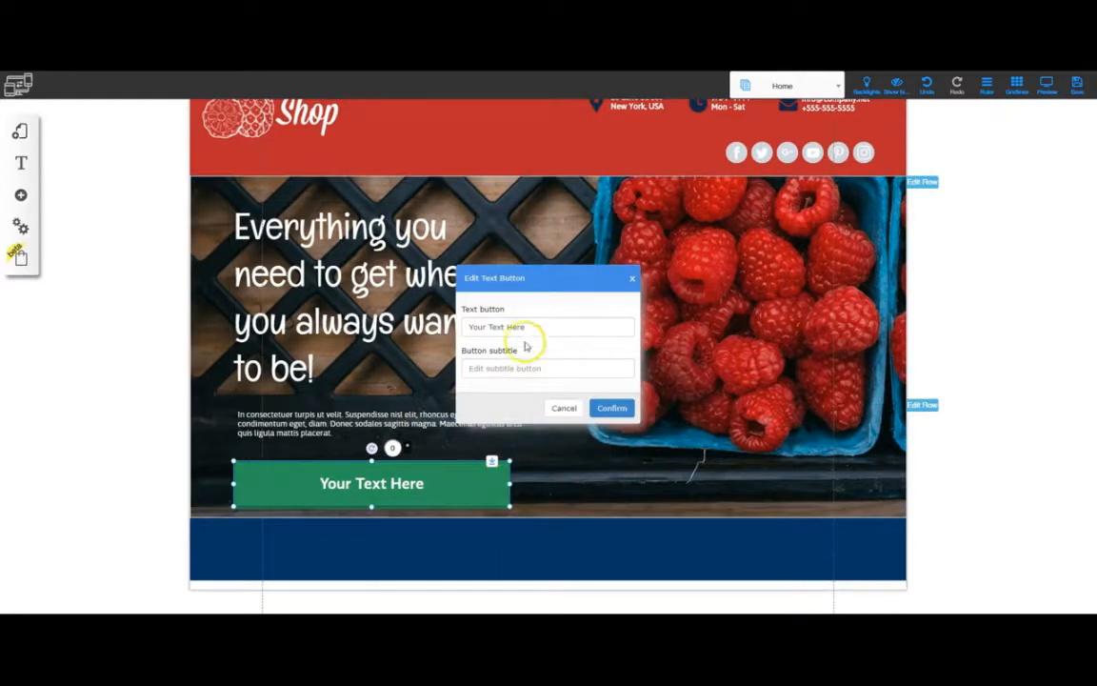
pyautogui.click(474, 326)
pyautogui.write('Ge')
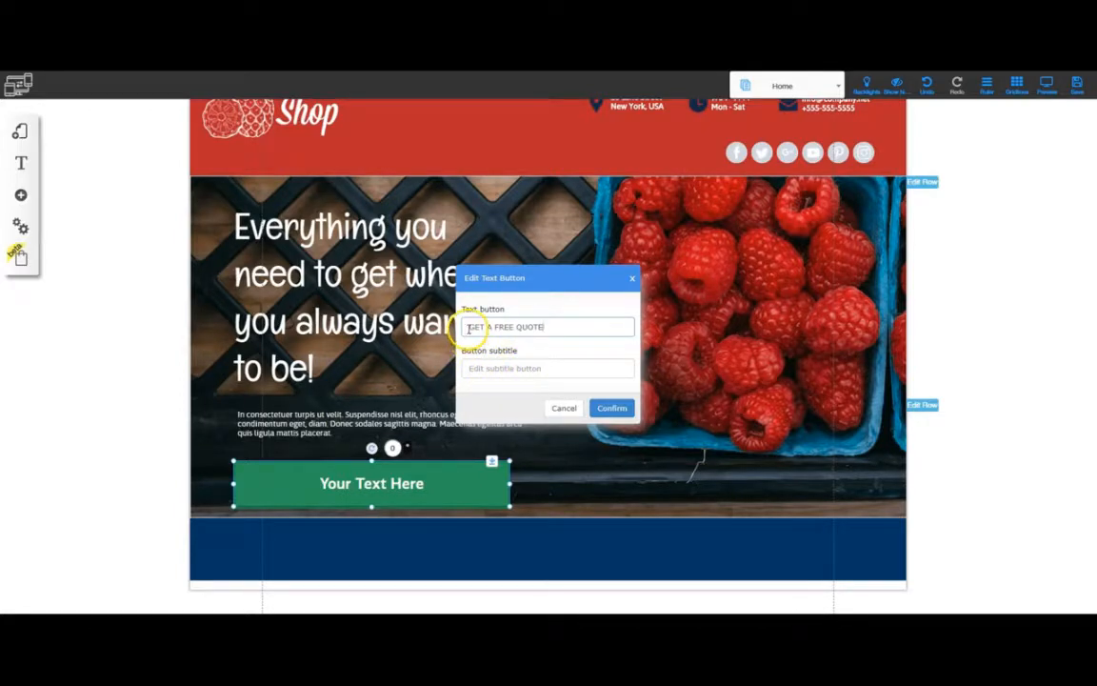
pyautogui.click(611, 409)
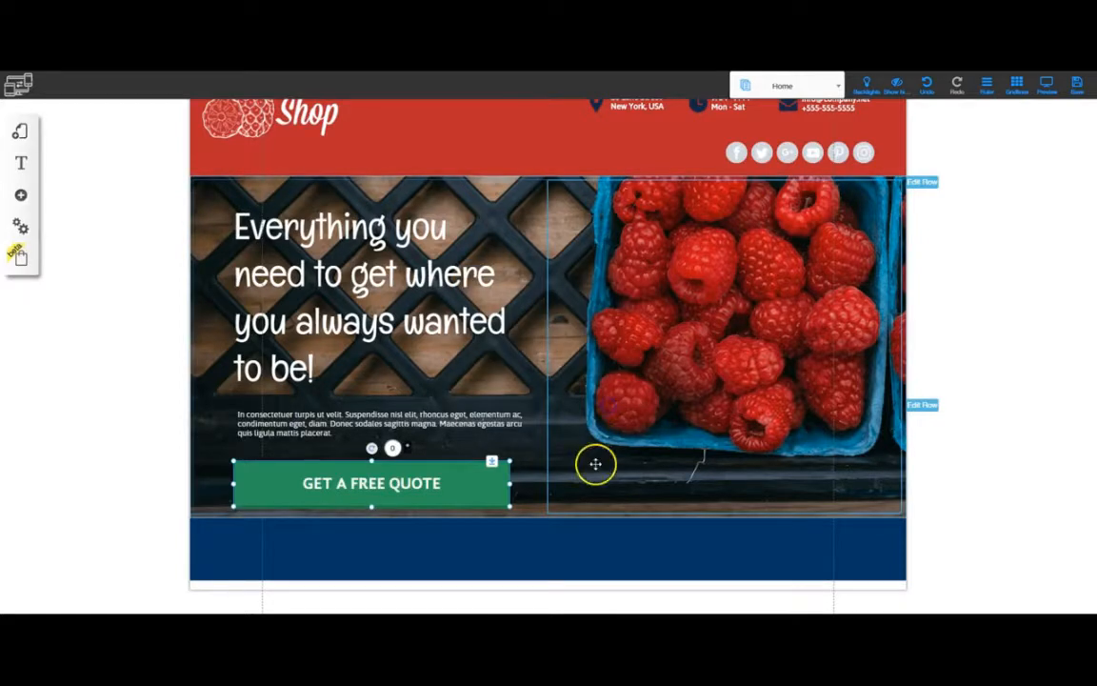
# Step: Create a button style titled "New Style" and apply it to the "GET A FREE QUOTE" button
pyautogui.click(373, 483)
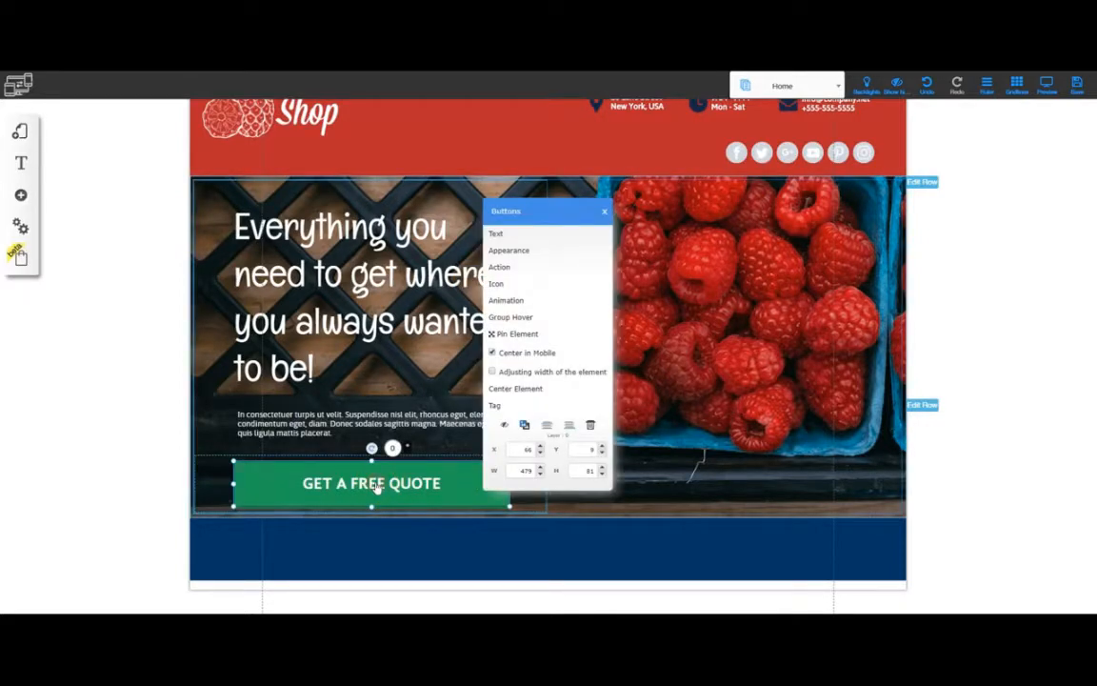
pyautogui.click(494, 250)
pyautogui.click(100, 300)
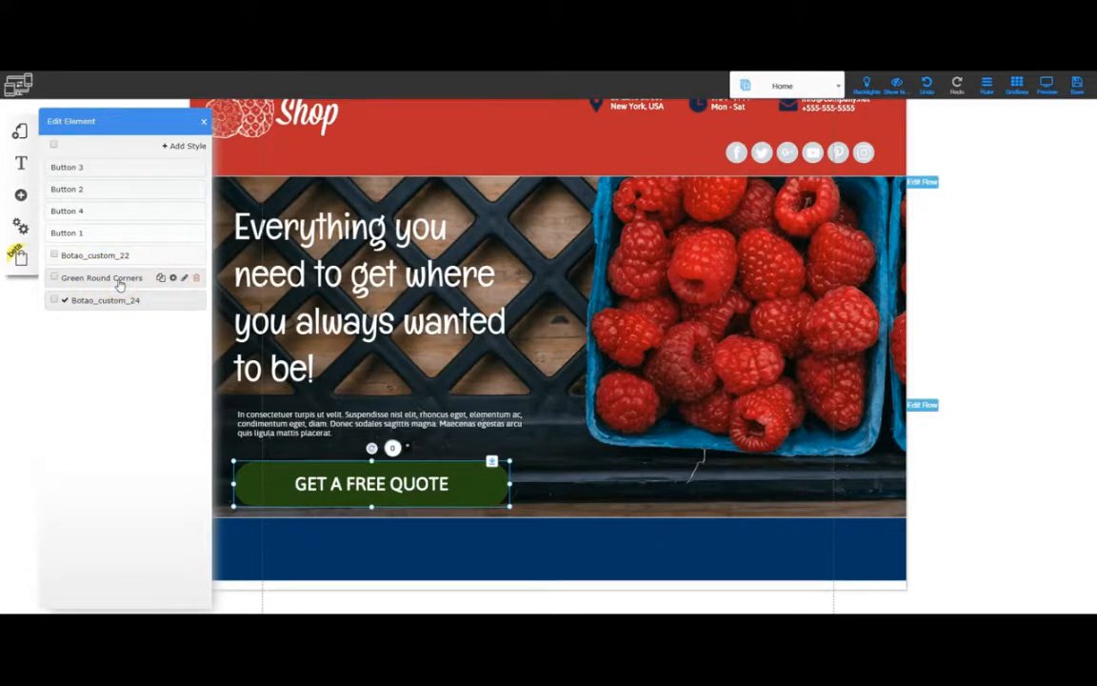
pyautogui.click(180, 147)
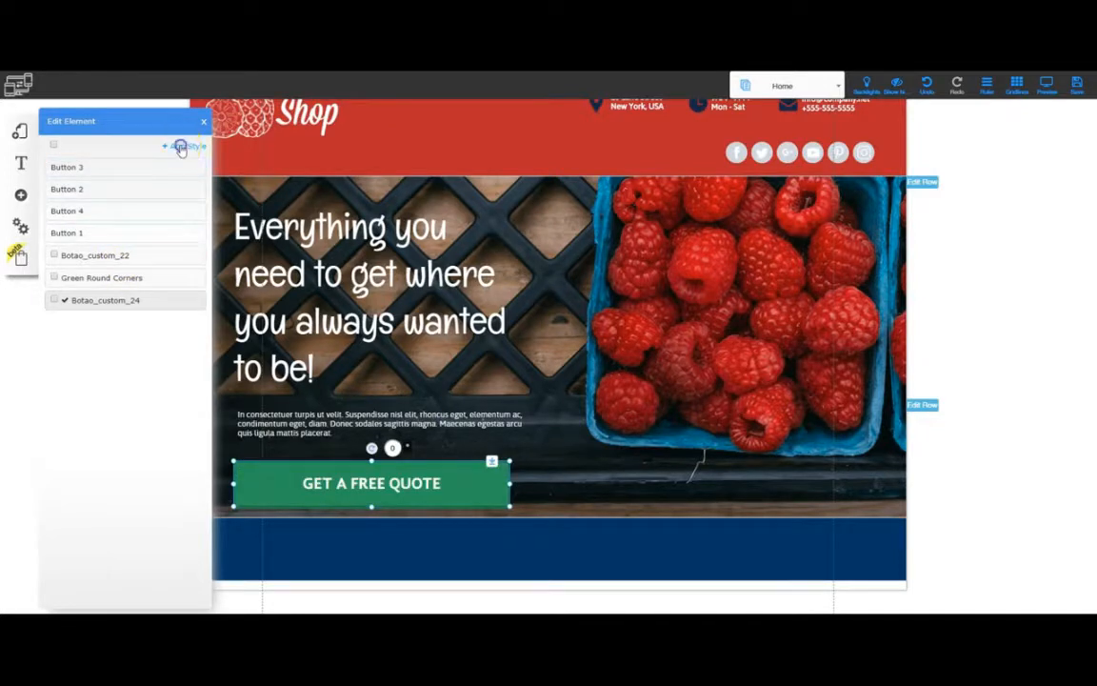
pyautogui.click(250, 164)
pyautogui.write('New')
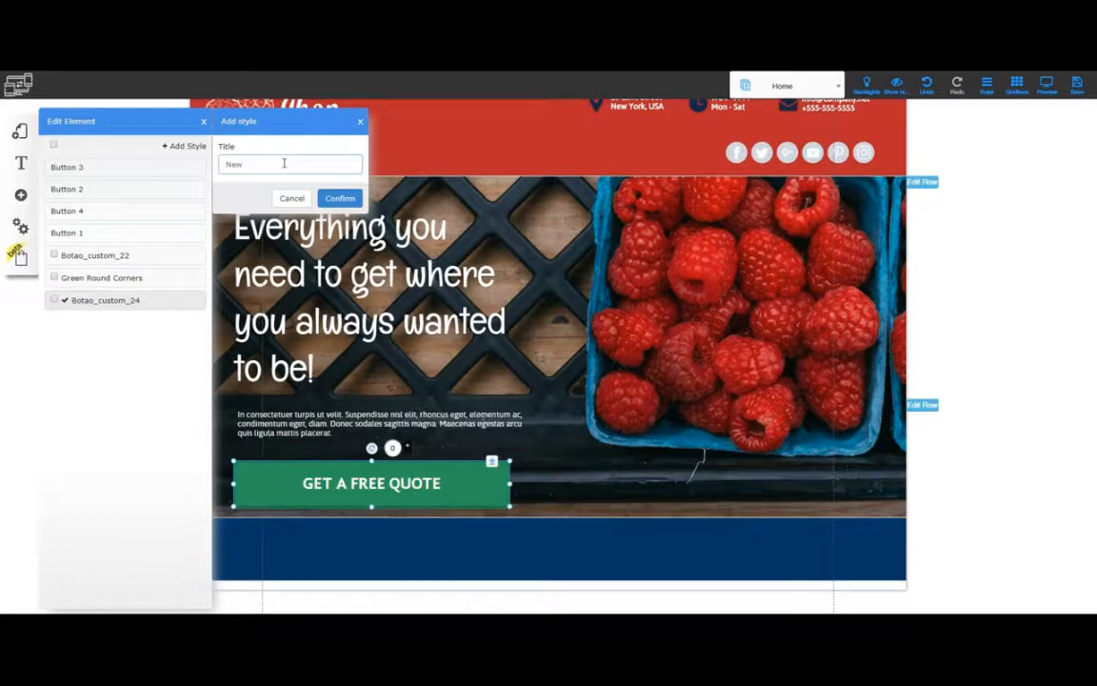
pyautogui.write(' Style')
pyautogui.click(329, 198)
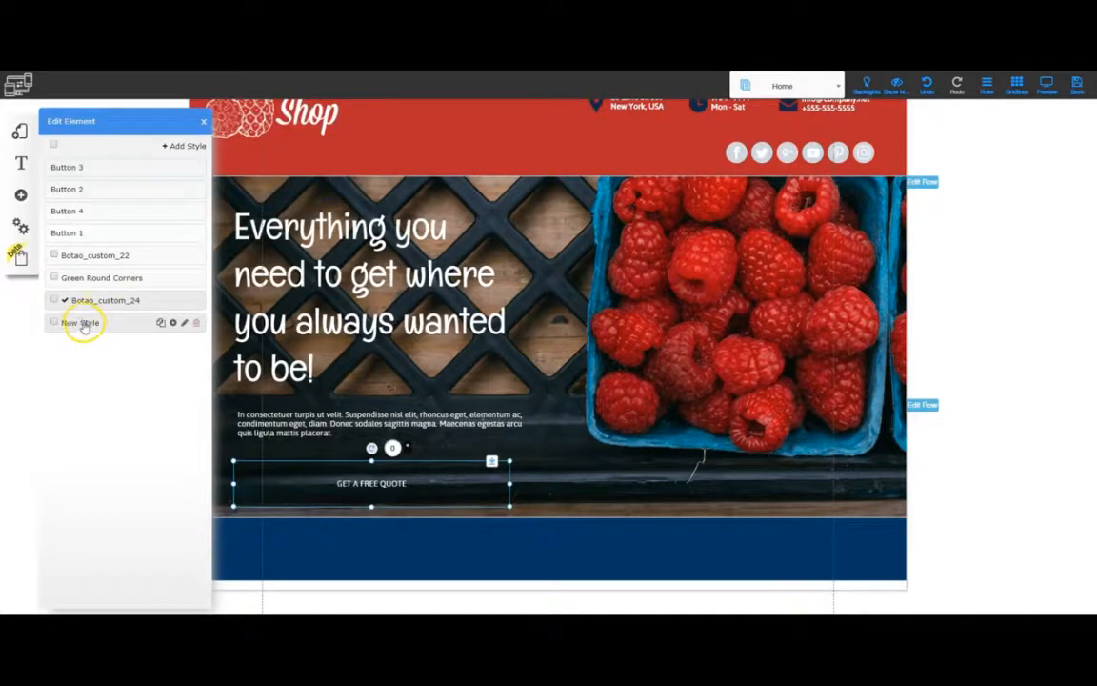
pyautogui.click(83, 324)
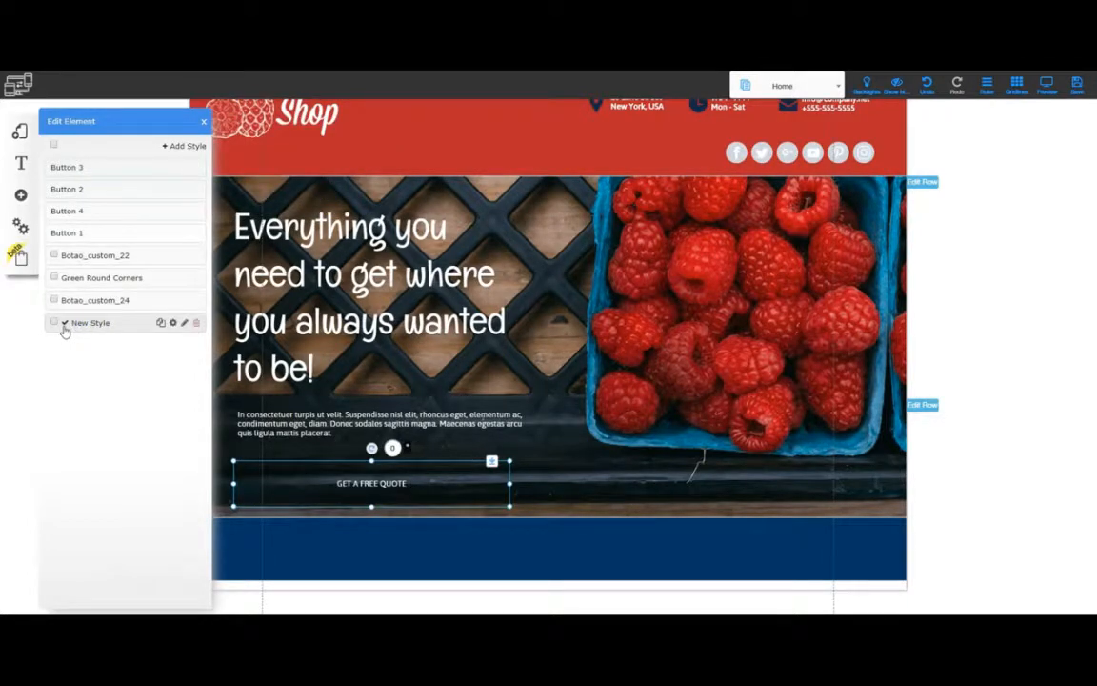
# Step: Customize New Style's font with centered alignment, size 32 and bold text
pyautogui.click(172, 324)
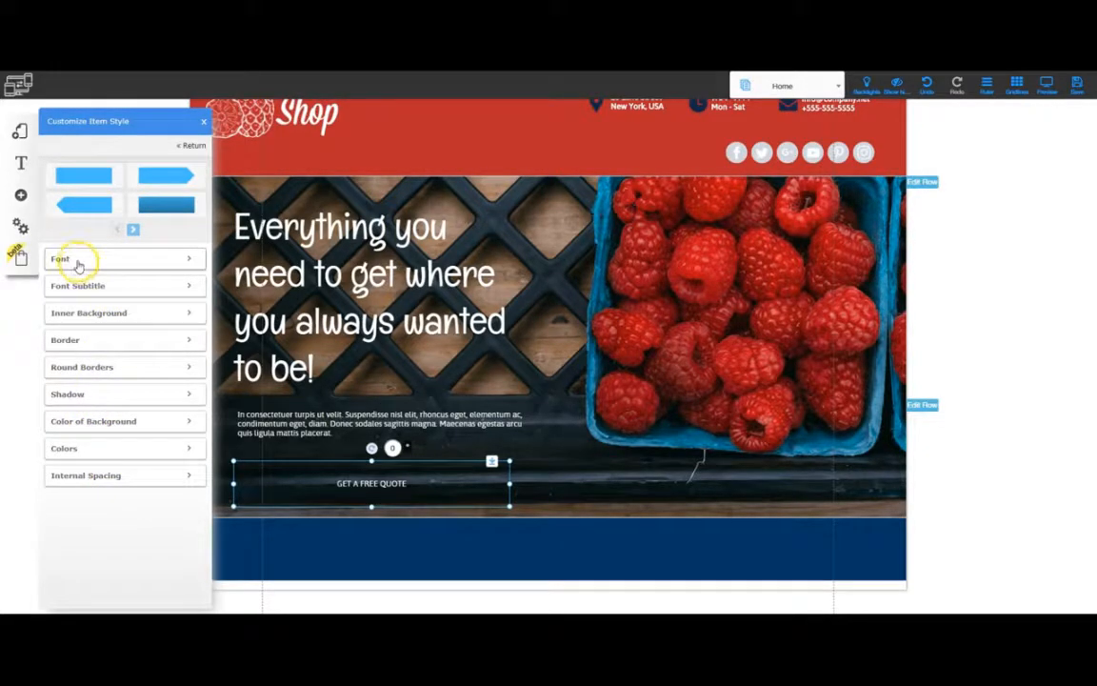
pyautogui.click(113, 259)
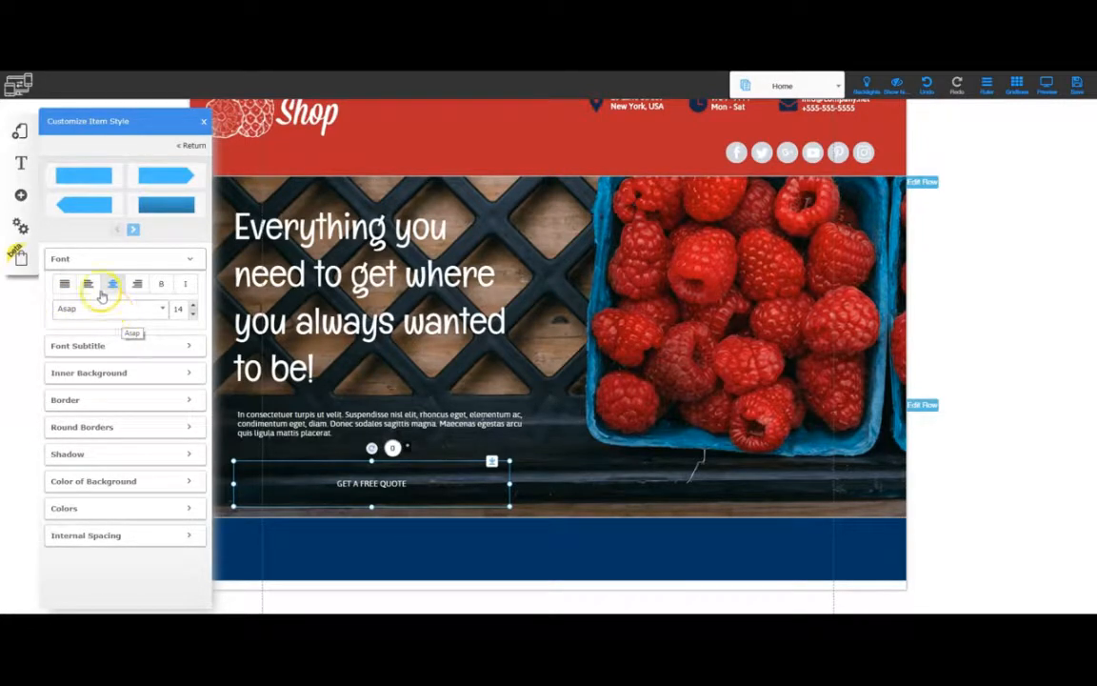
pyautogui.click(88, 284)
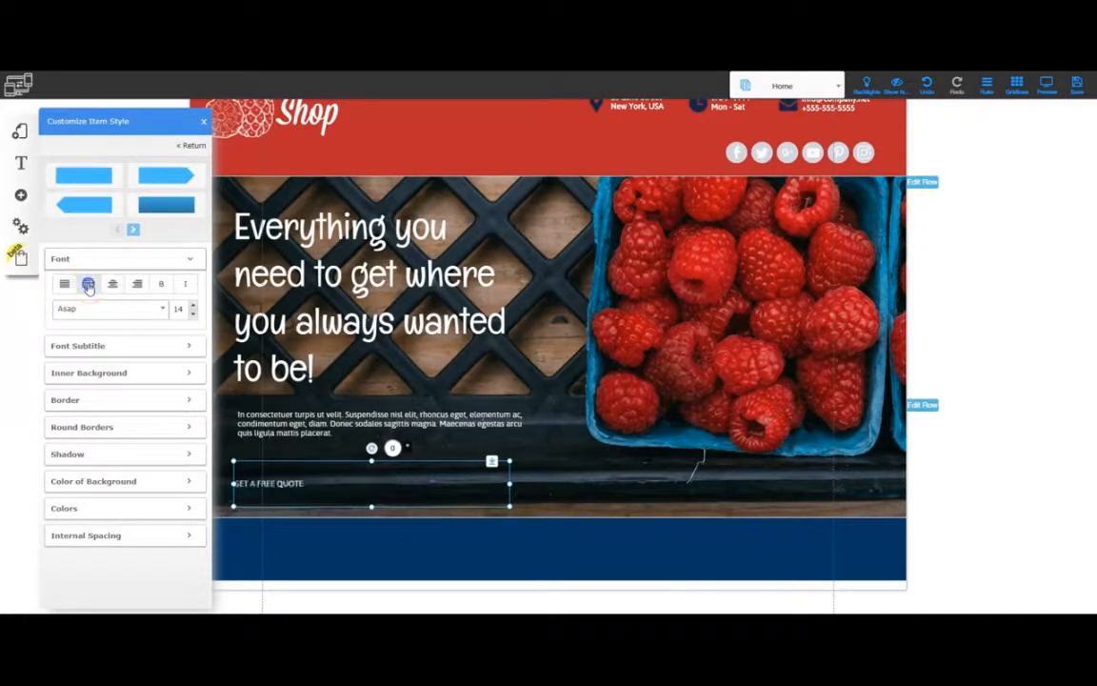
pyautogui.click(139, 285)
pyautogui.click(114, 285)
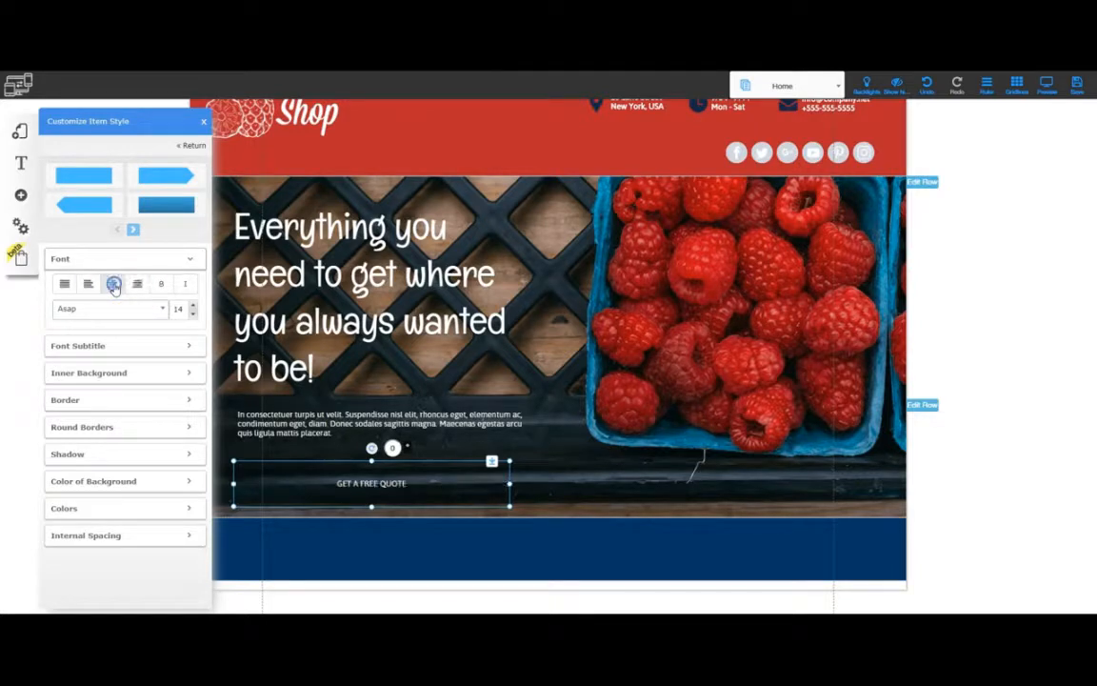
pyautogui.click(163, 284)
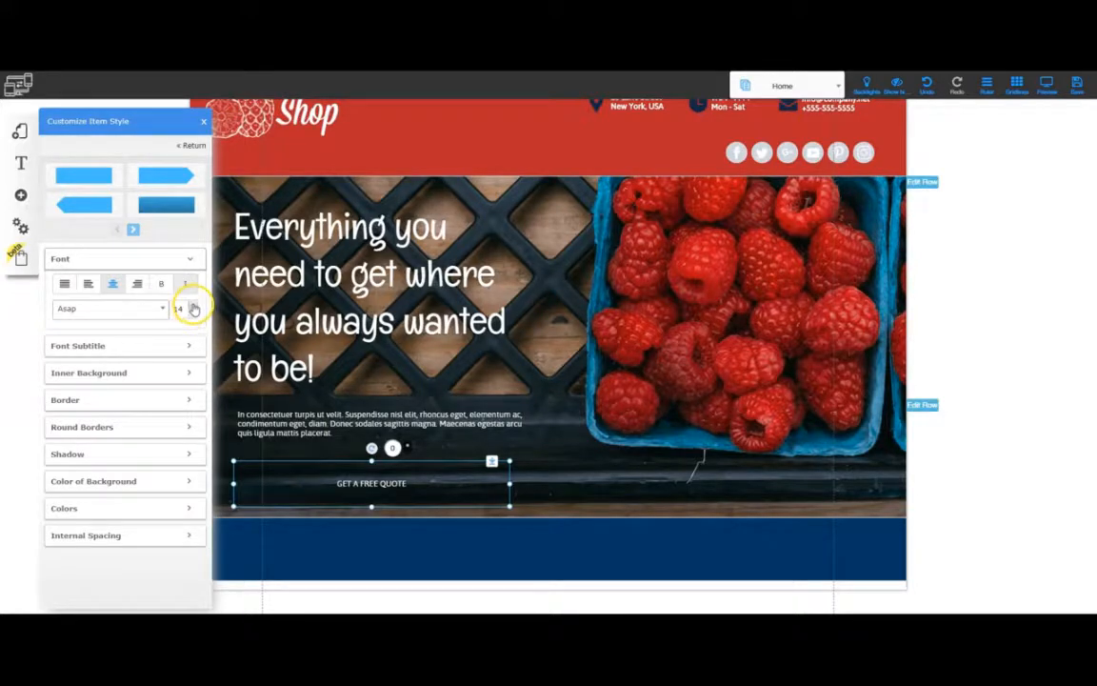
pyautogui.moveTo(193, 305); pyautogui.dragTo(192, 305)
pyautogui.click(161, 285)
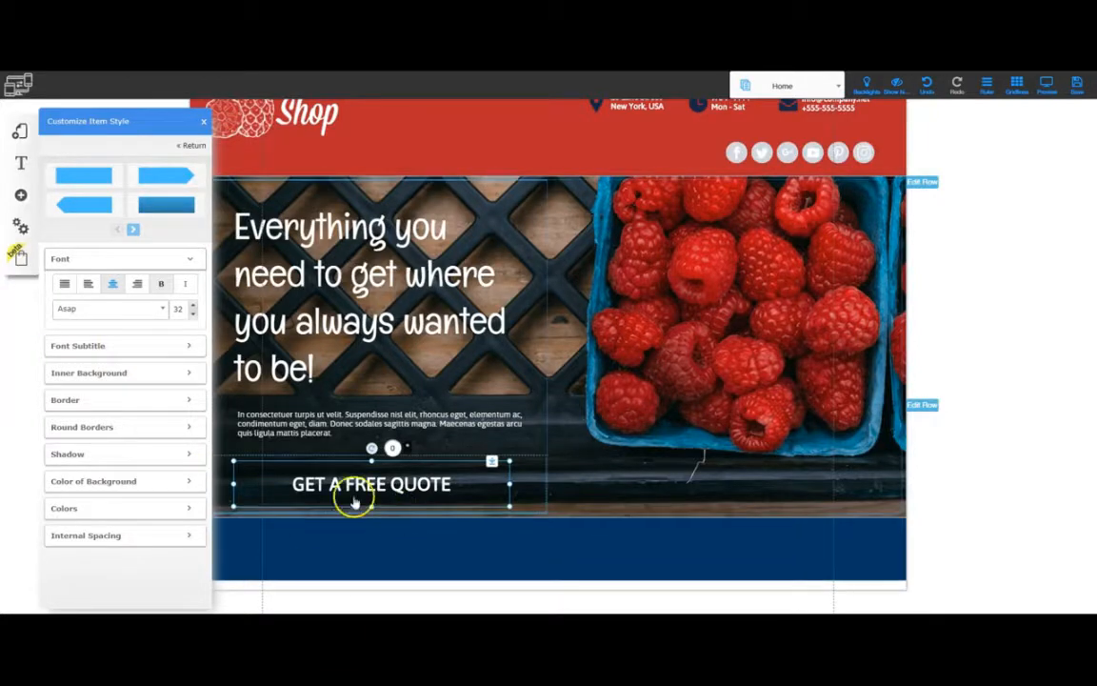
# Step: Try the crate of oranges image from the Quick Start directory as the button style's inner background
pyautogui.click(127, 345)
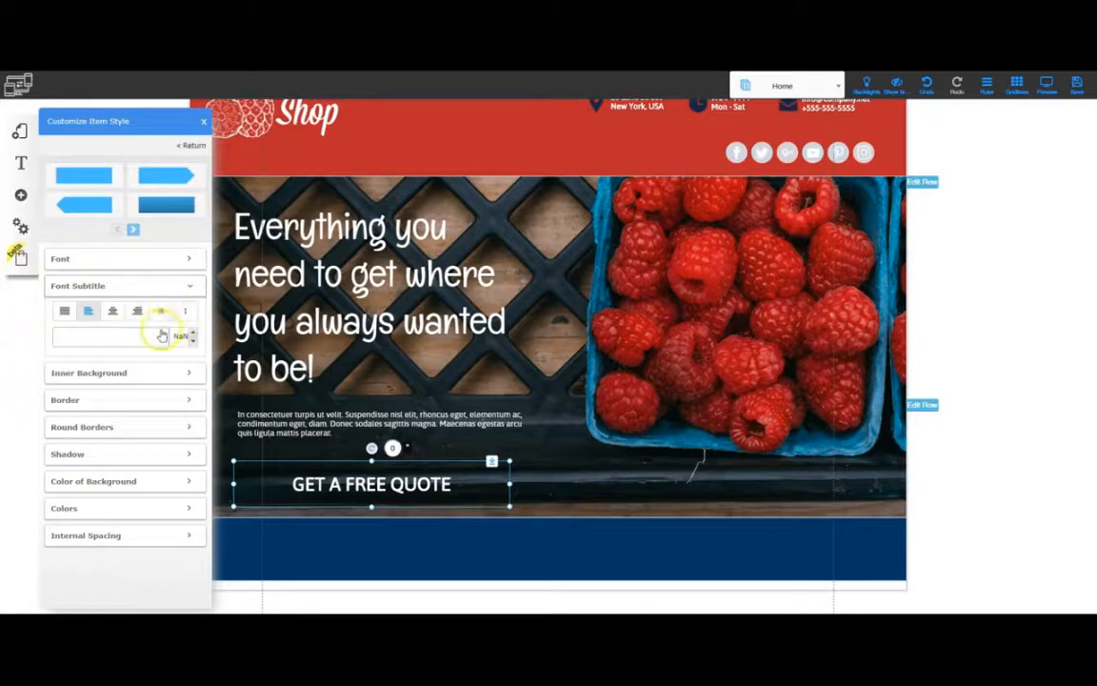
pyautogui.click(128, 373)
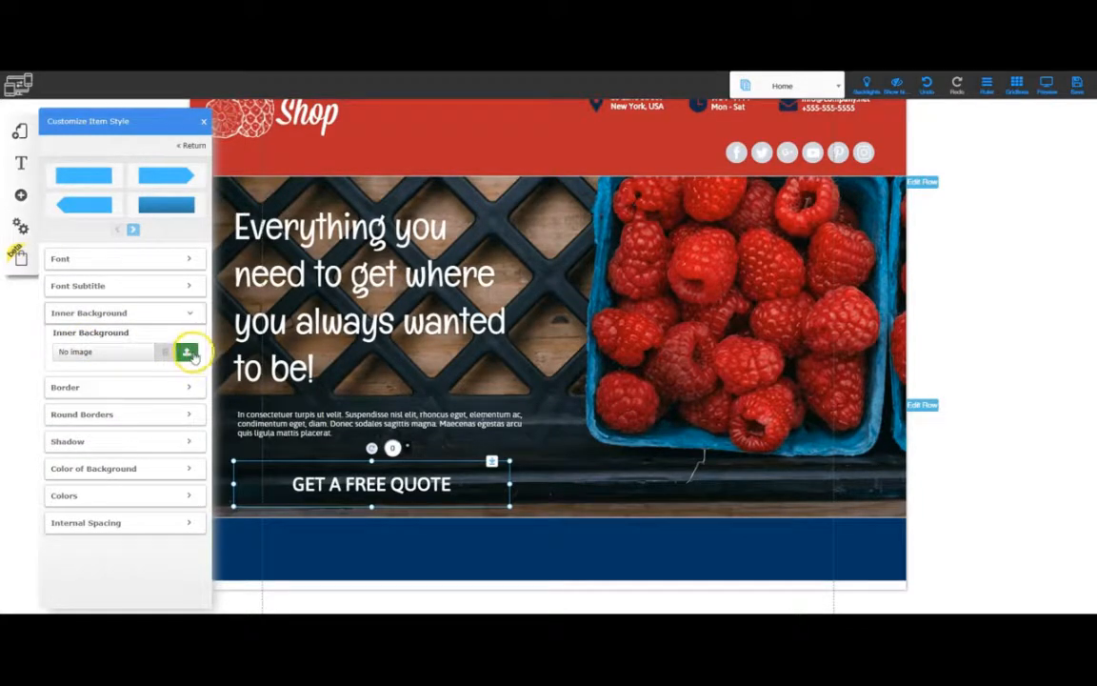
pyautogui.click(187, 352)
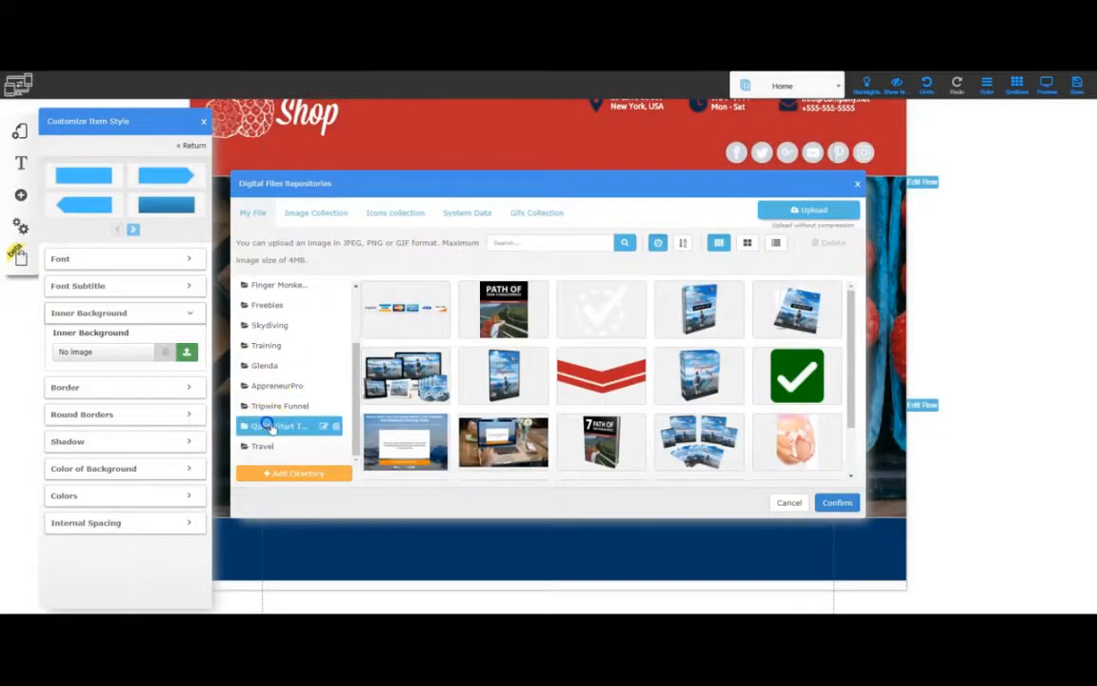
pyautogui.click(269, 427)
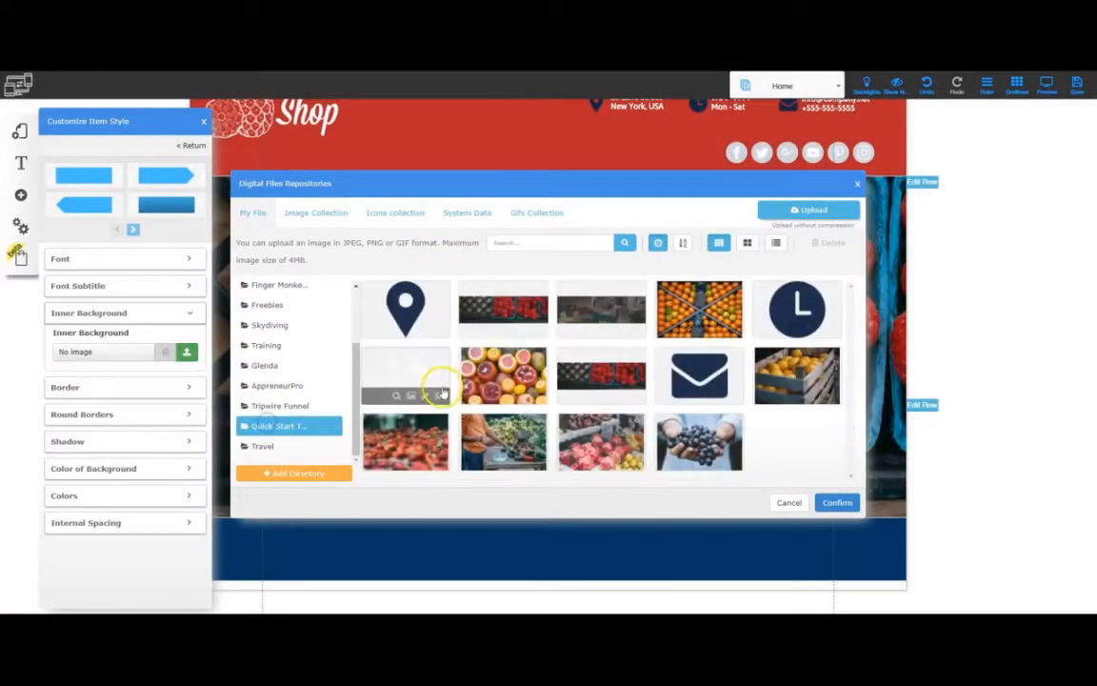
pyautogui.click(696, 306)
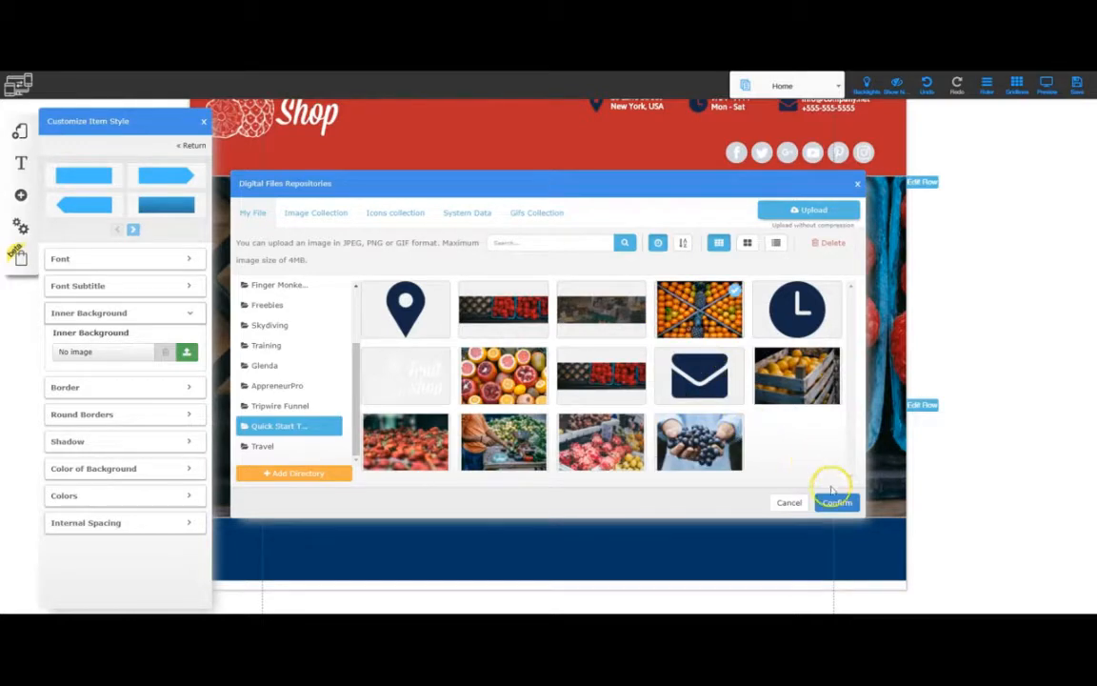
pyautogui.click(834, 499)
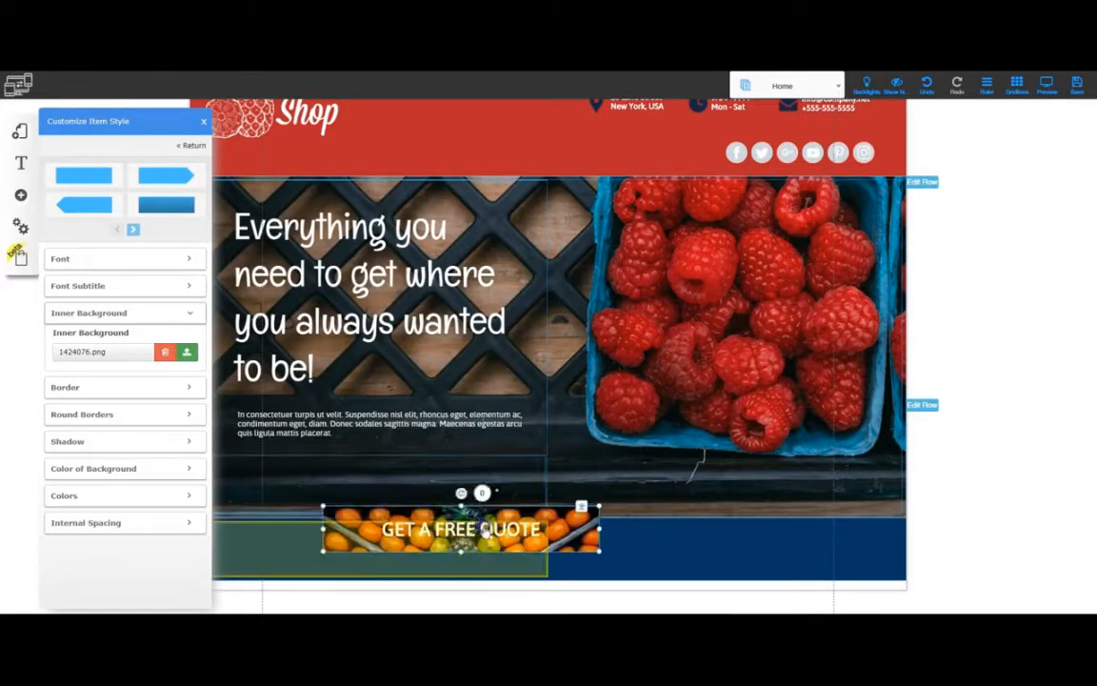
# Step: Reposition the button beneath the hero paragraph and remove its inner background image
pyautogui.moveTo(485, 533); pyautogui.dragTo(429, 550)
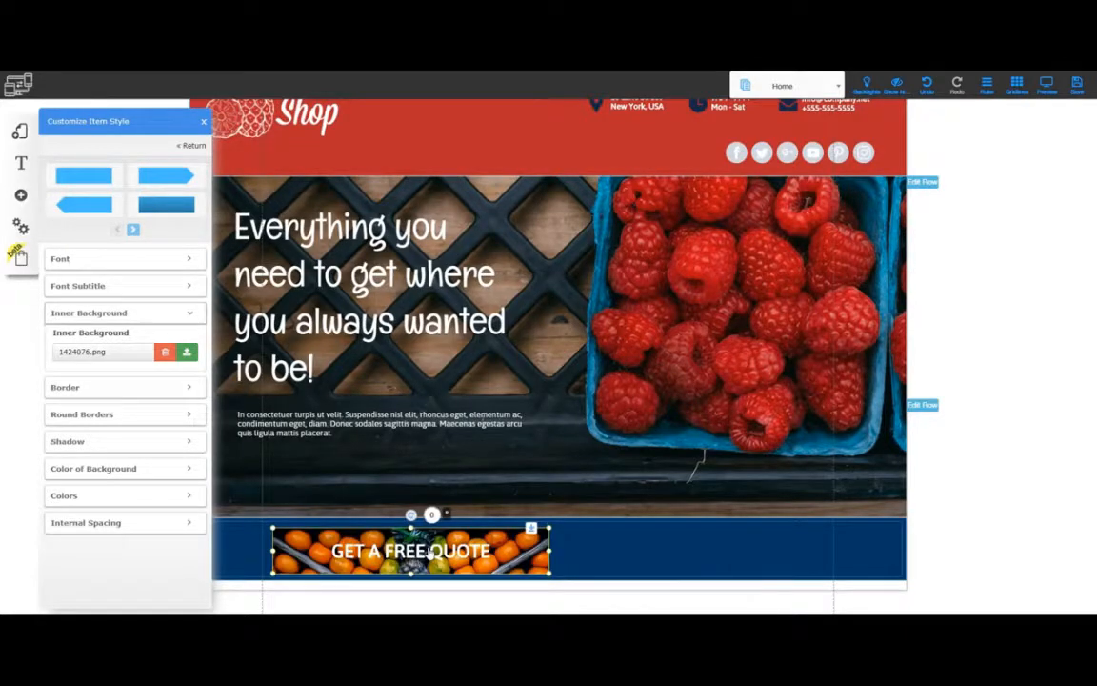
pyautogui.moveTo(413, 562); pyautogui.dragTo(378, 488)
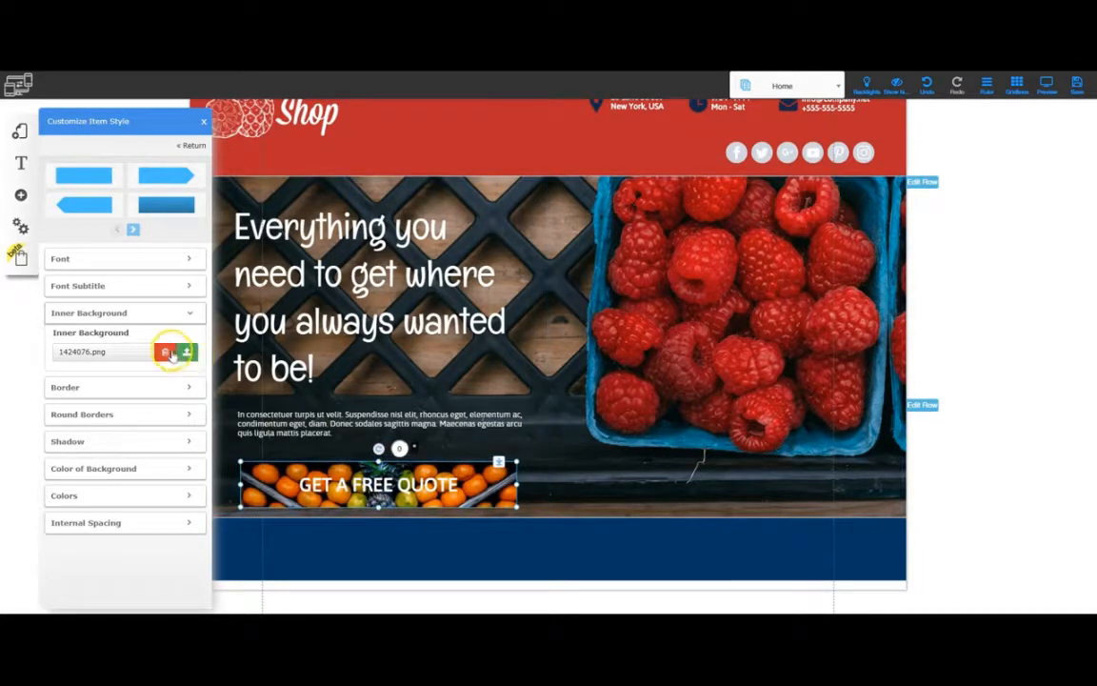
pyautogui.click(165, 352)
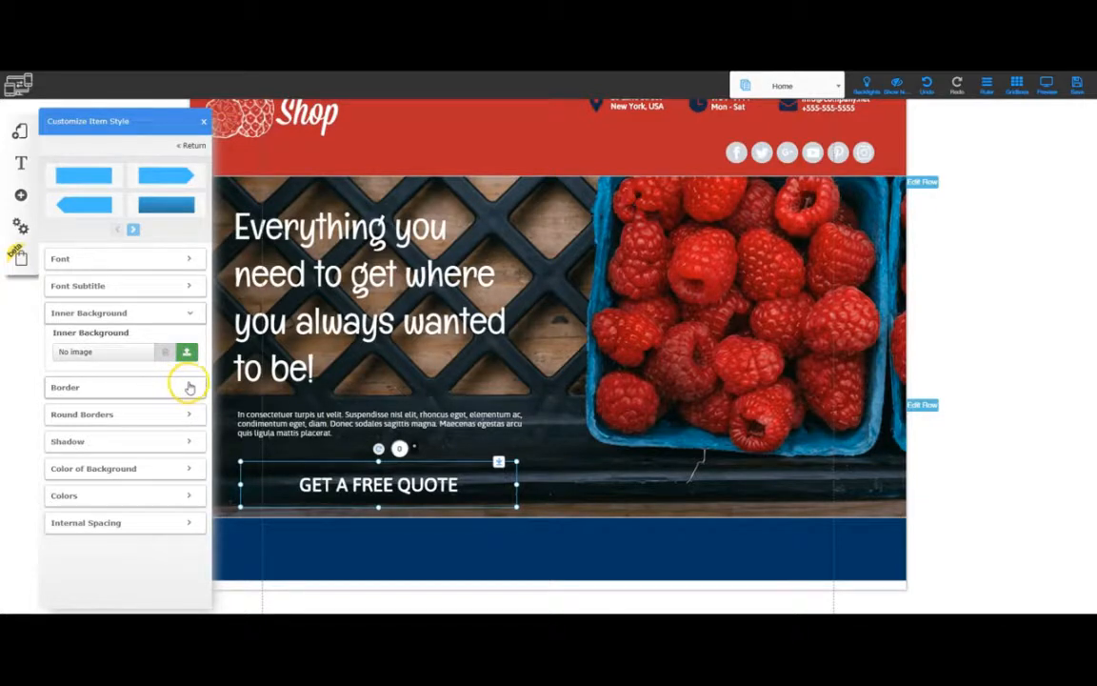
# Step: Give the button style a solid 4px border colored blue, with red as the hover border color
pyautogui.click(189, 388)
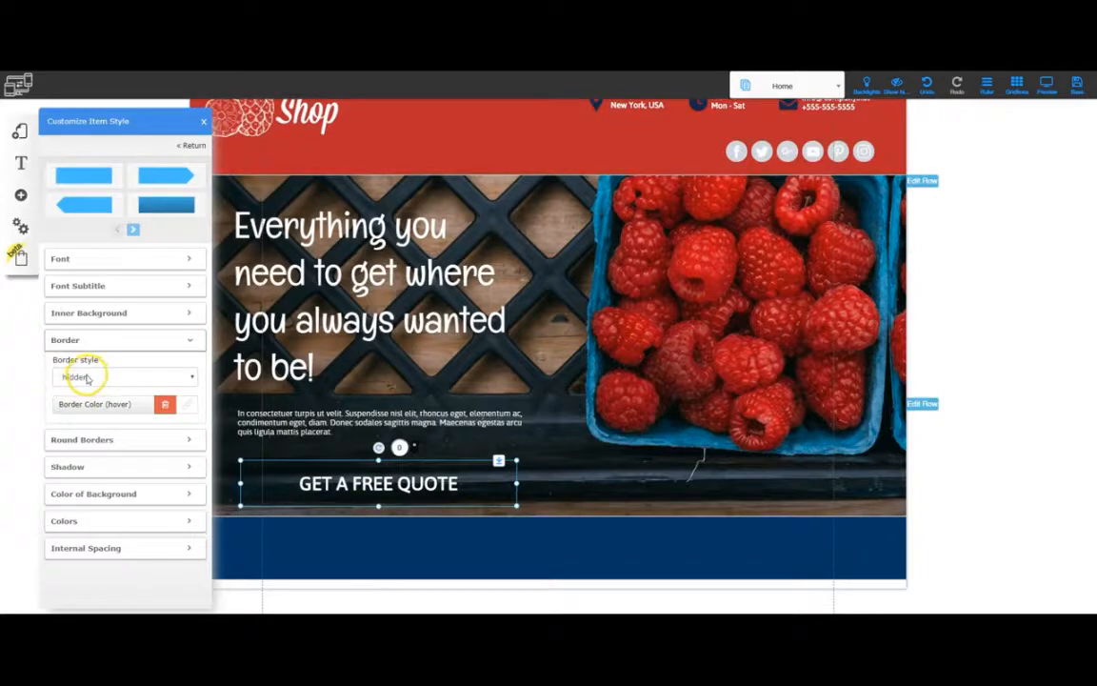
pyautogui.click(87, 378)
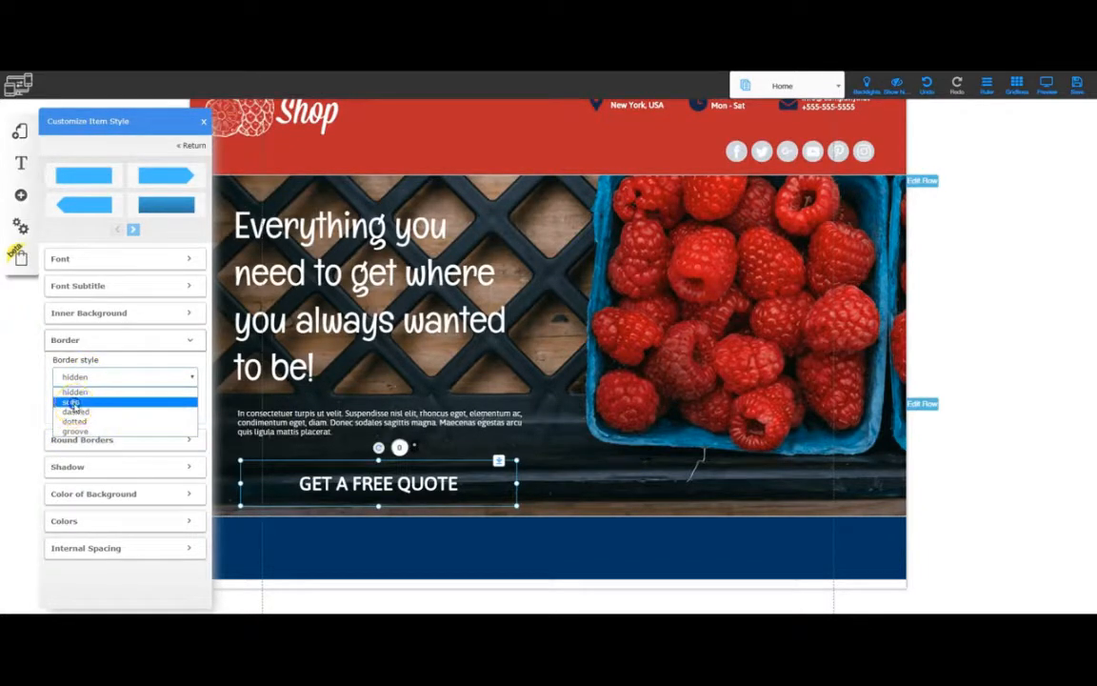
pyautogui.click(72, 402)
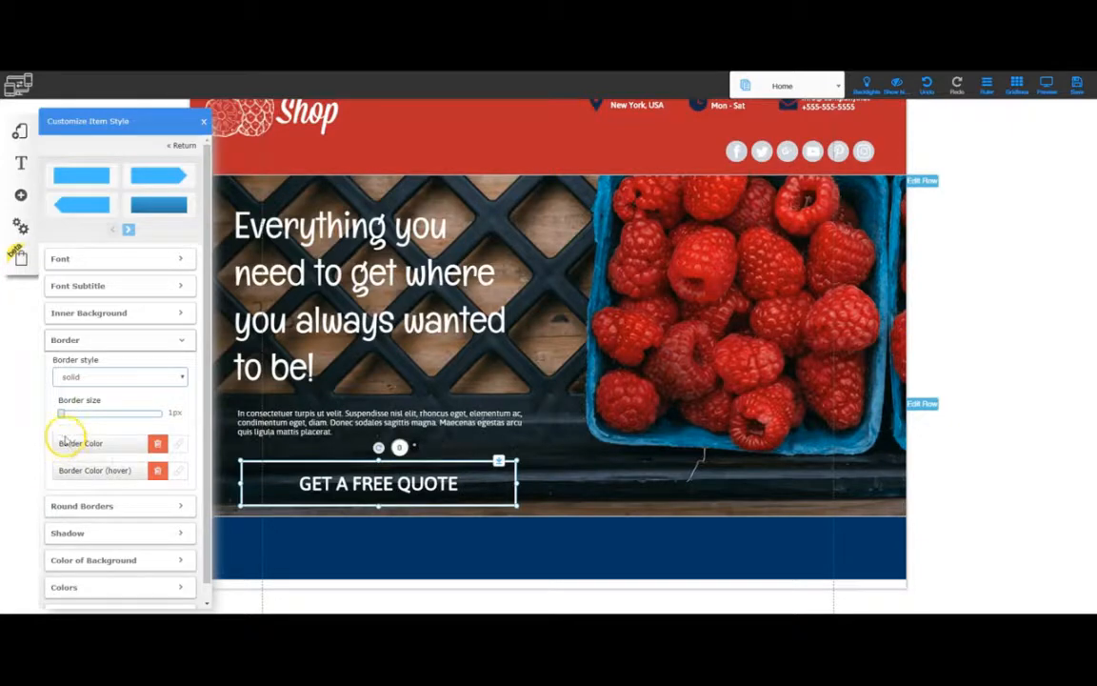
pyautogui.moveTo(63, 413)
pyautogui.mouseDown()
pyautogui.moveTo(162, 413)
pyautogui.moveTo(74, 417)
pyautogui.mouseUp()
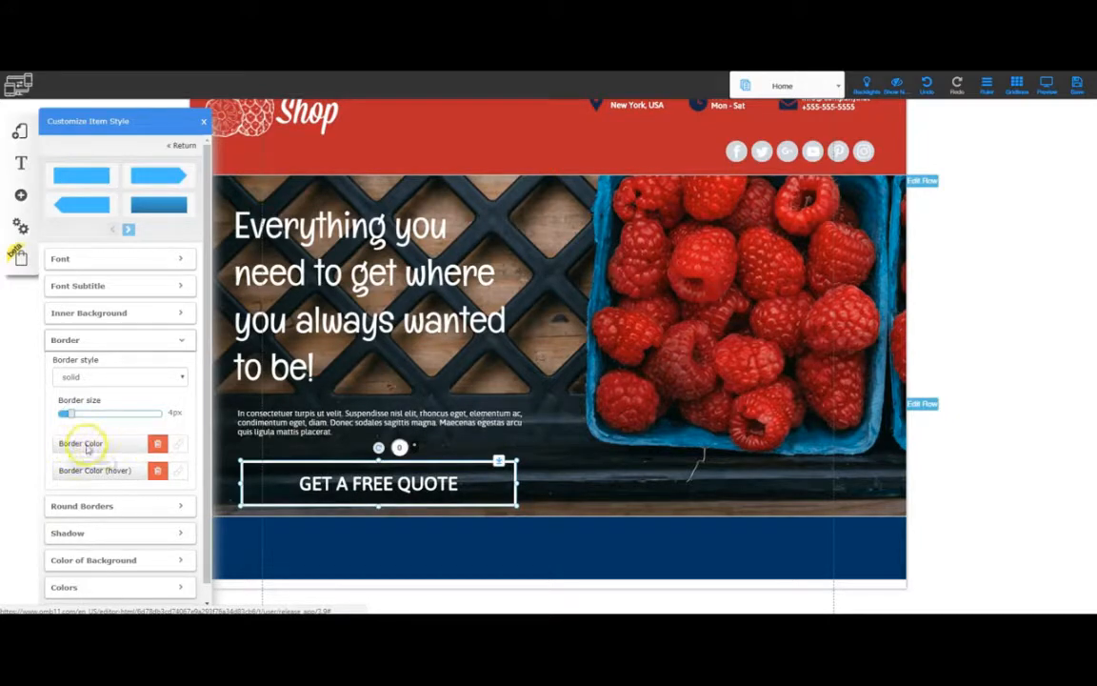
pyautogui.click(179, 442)
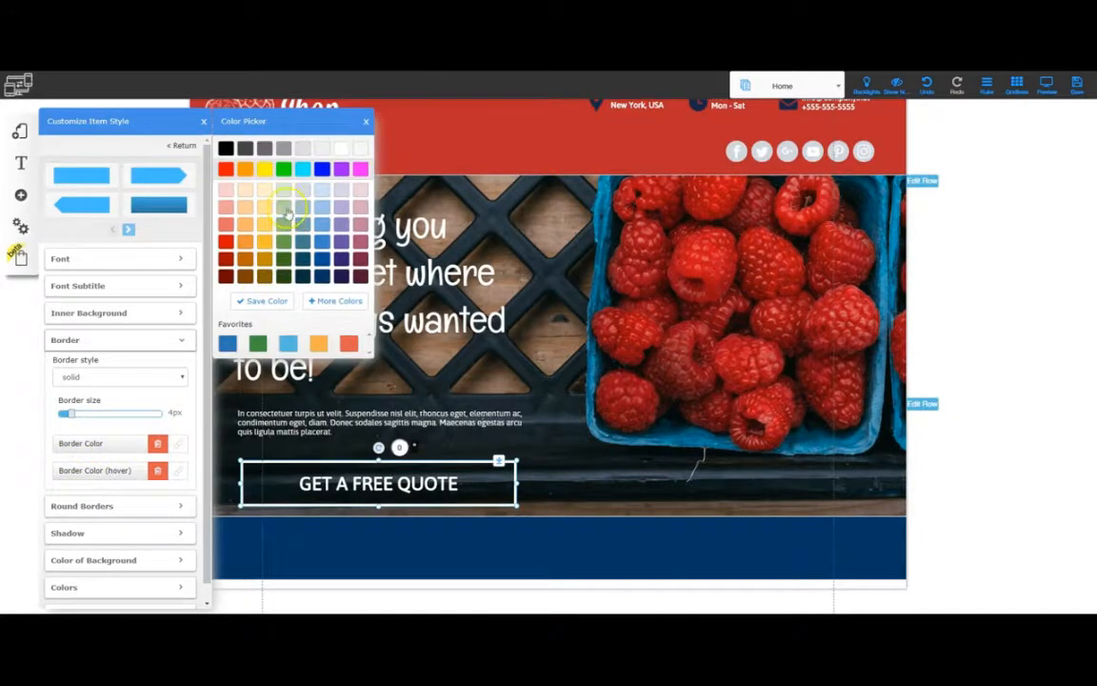
pyautogui.click(323, 170)
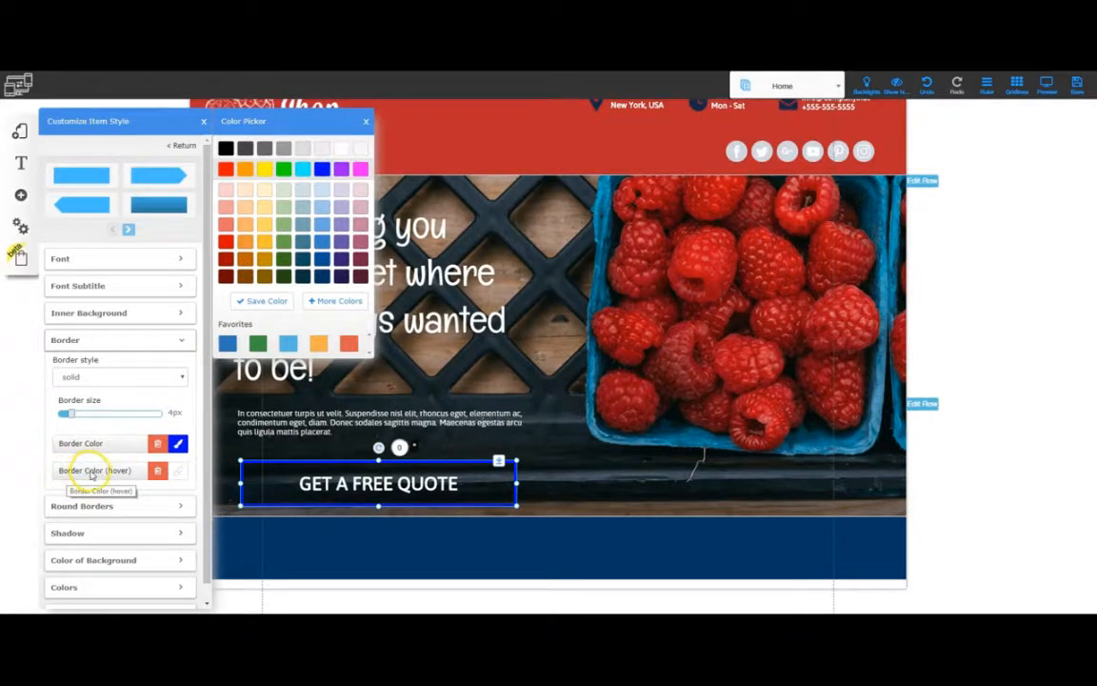
pyautogui.click(178, 470)
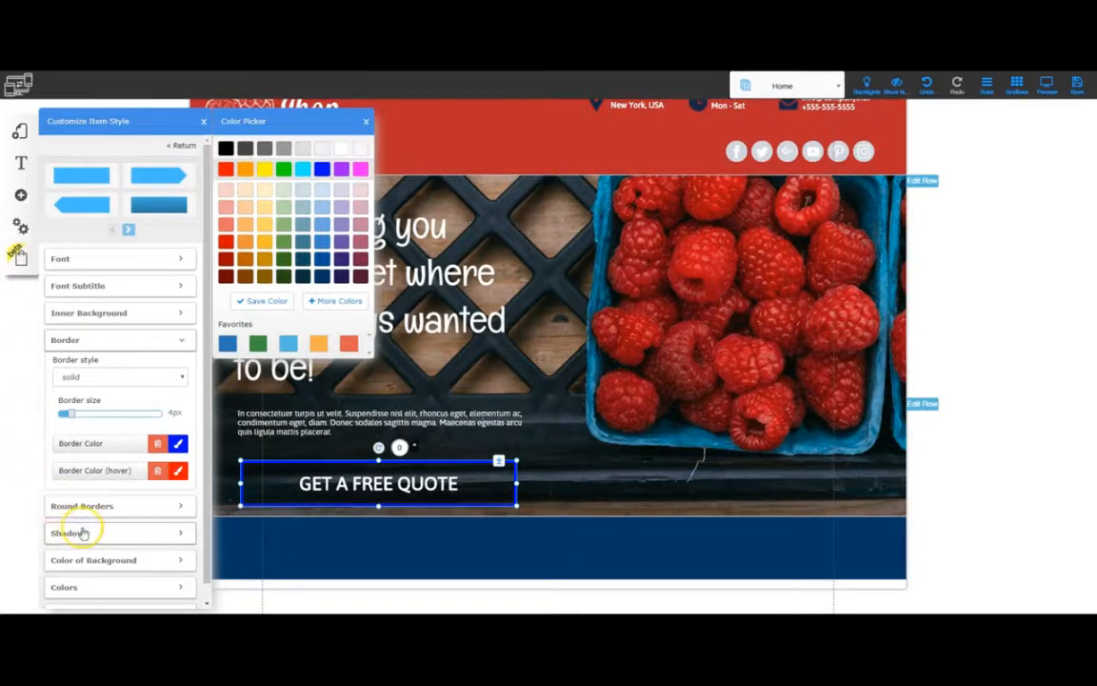
# Step: Clear the quote button's border and hover border colours and set its border style to hidden
pyautogui.click(157, 445)
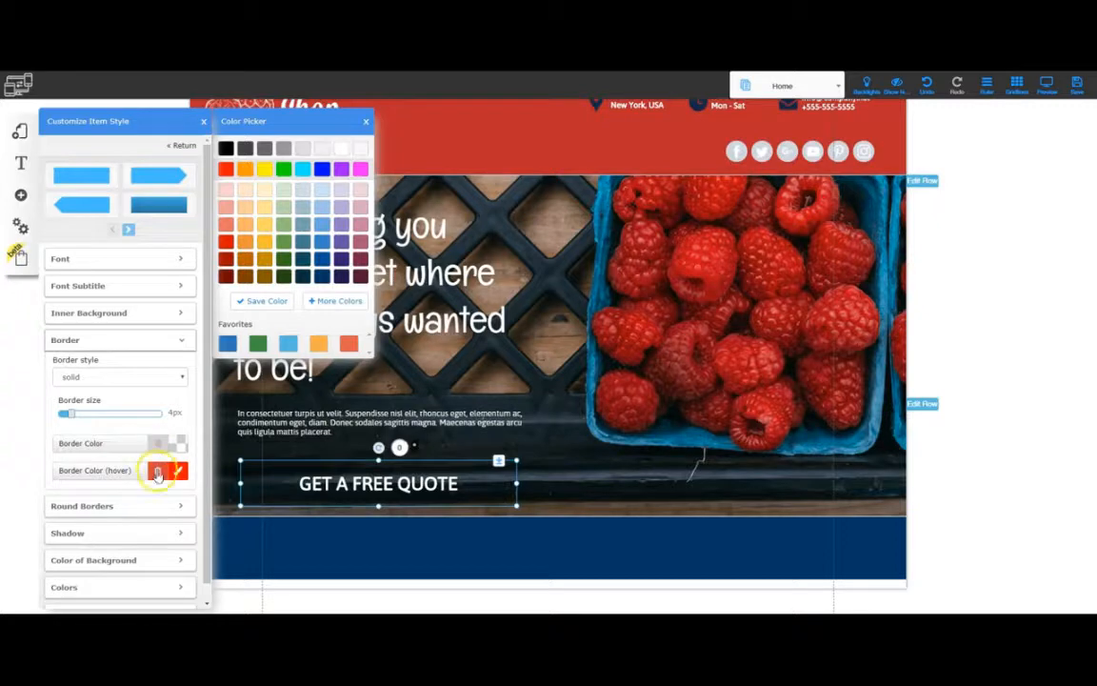
pyautogui.click(158, 473)
pyautogui.click(71, 413)
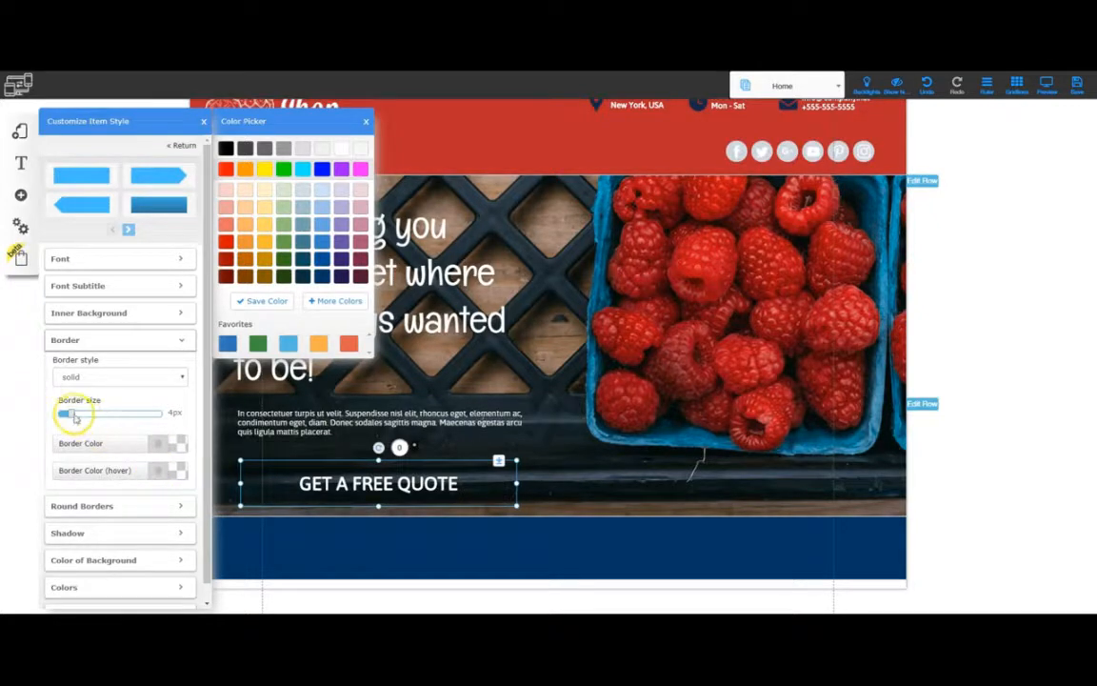
pyautogui.click(76, 378)
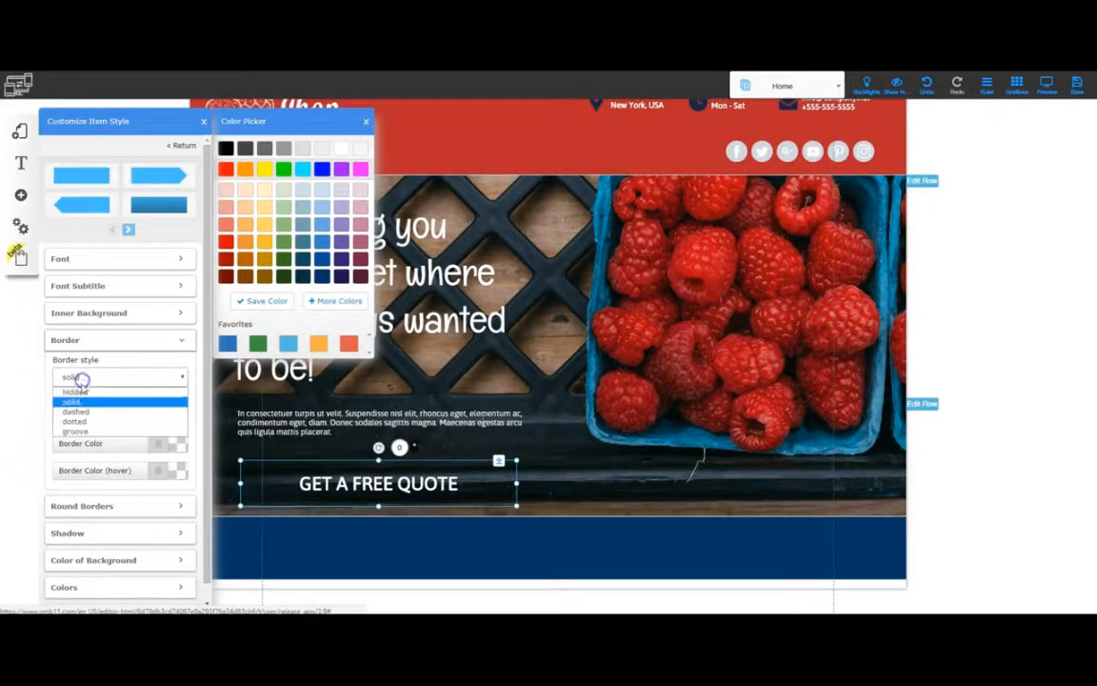
pyautogui.click(76, 390)
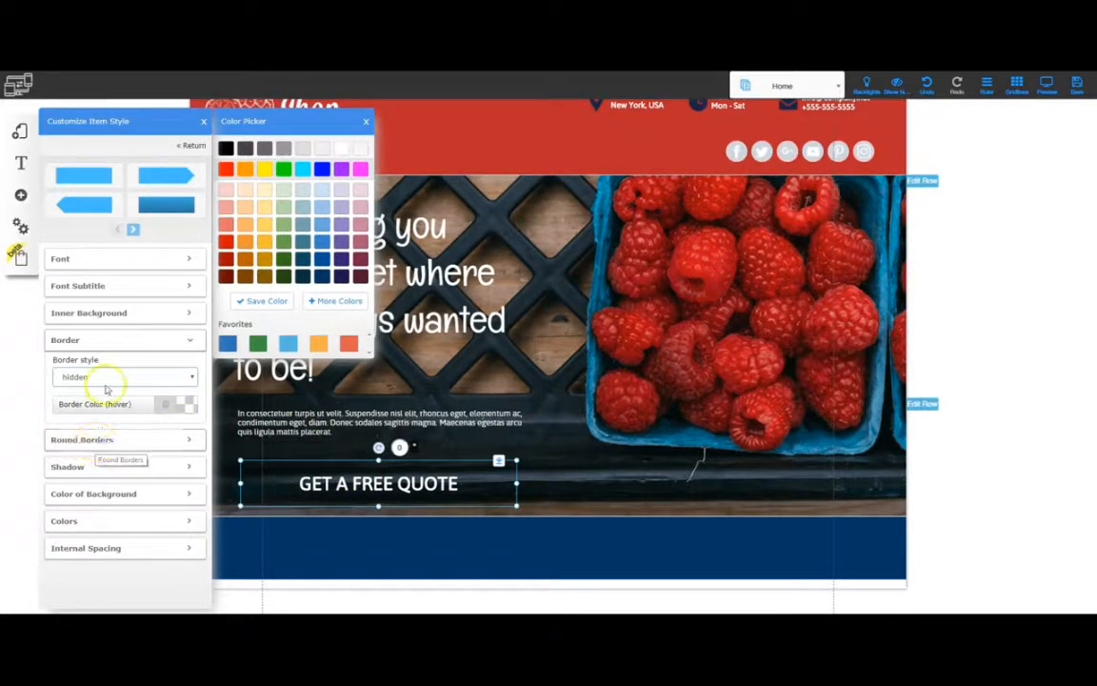
pyautogui.click(193, 340)
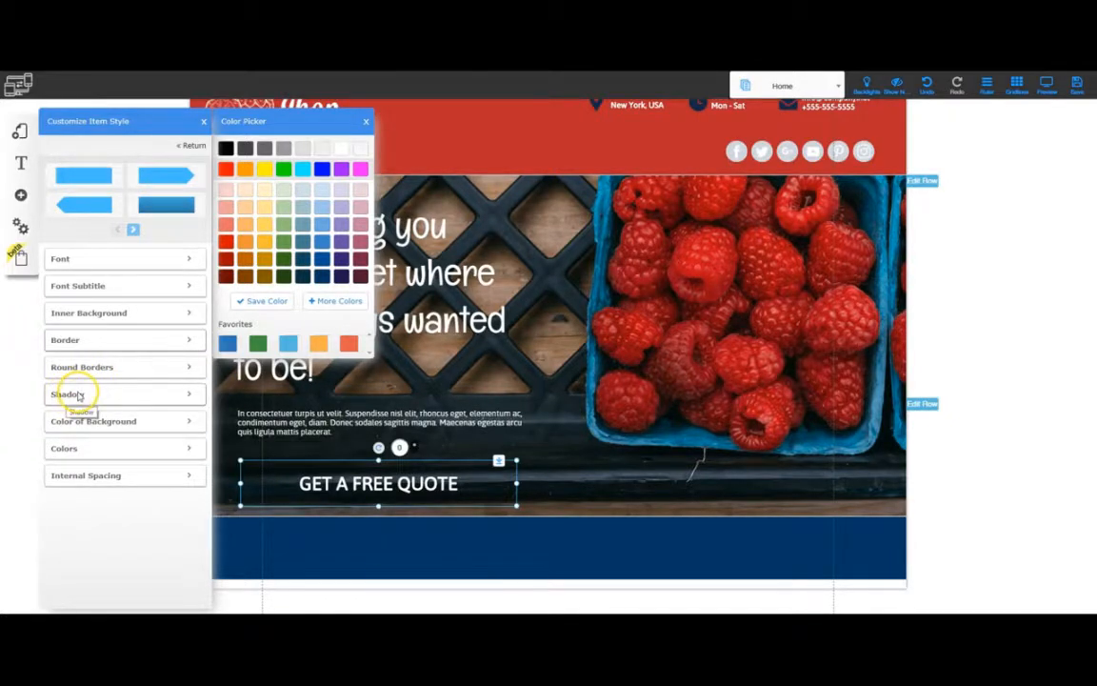
# Step: Try an outer and an internal shadow on the quote button, and switch the shadow off
pyautogui.click(79, 395)
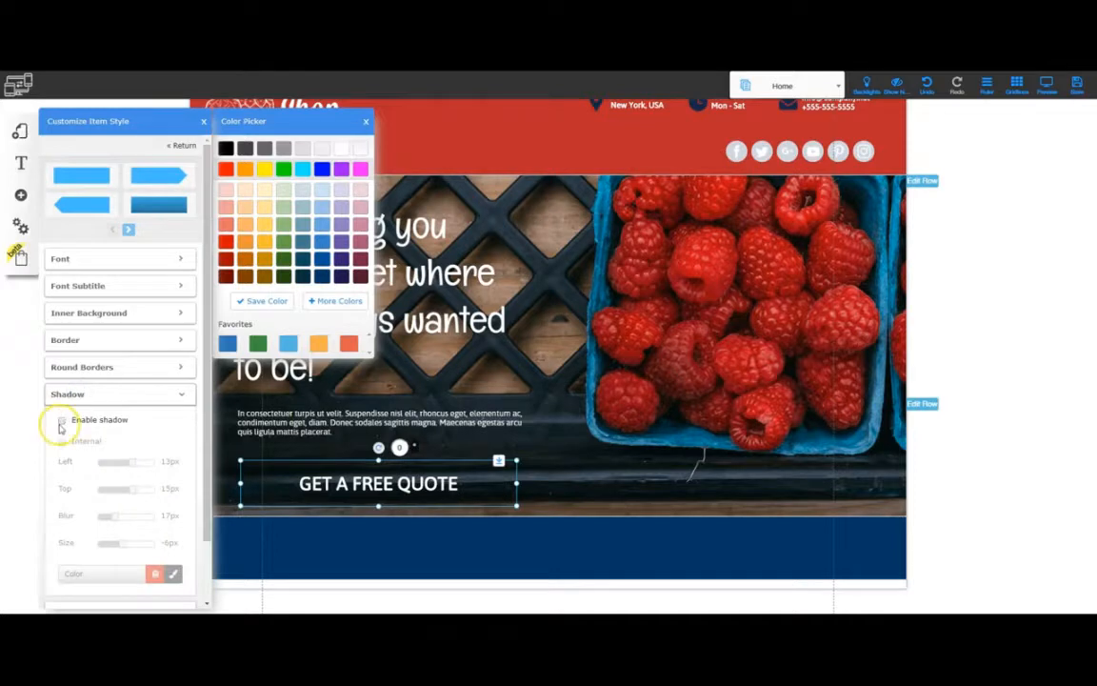
pyautogui.click(62, 421)
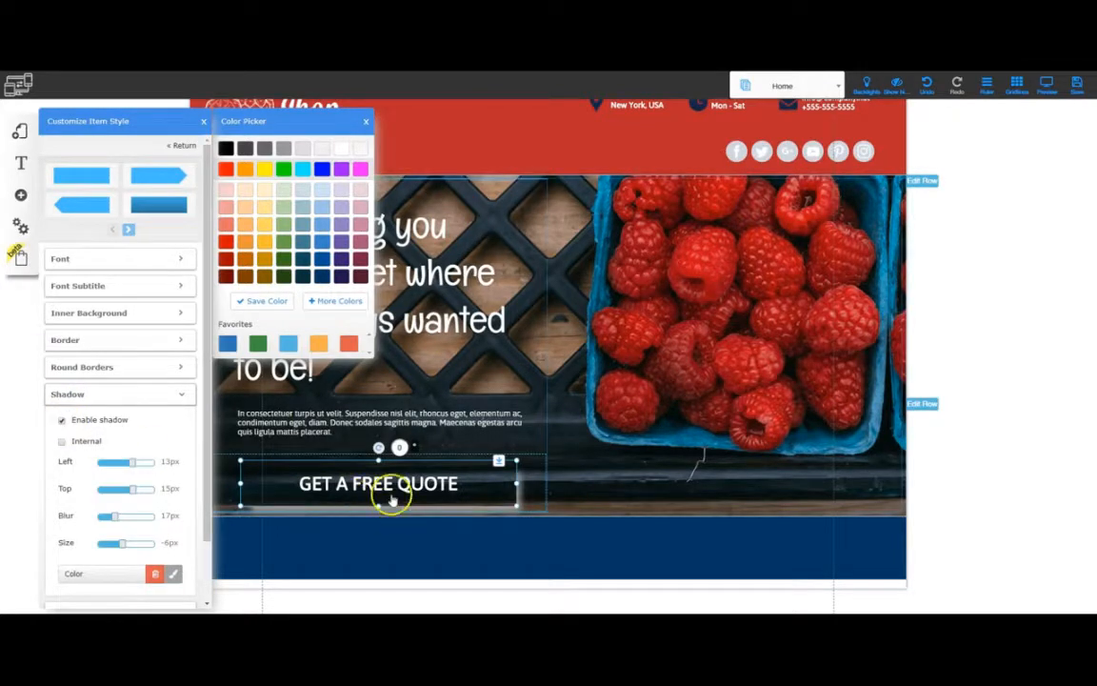
pyautogui.click(484, 500)
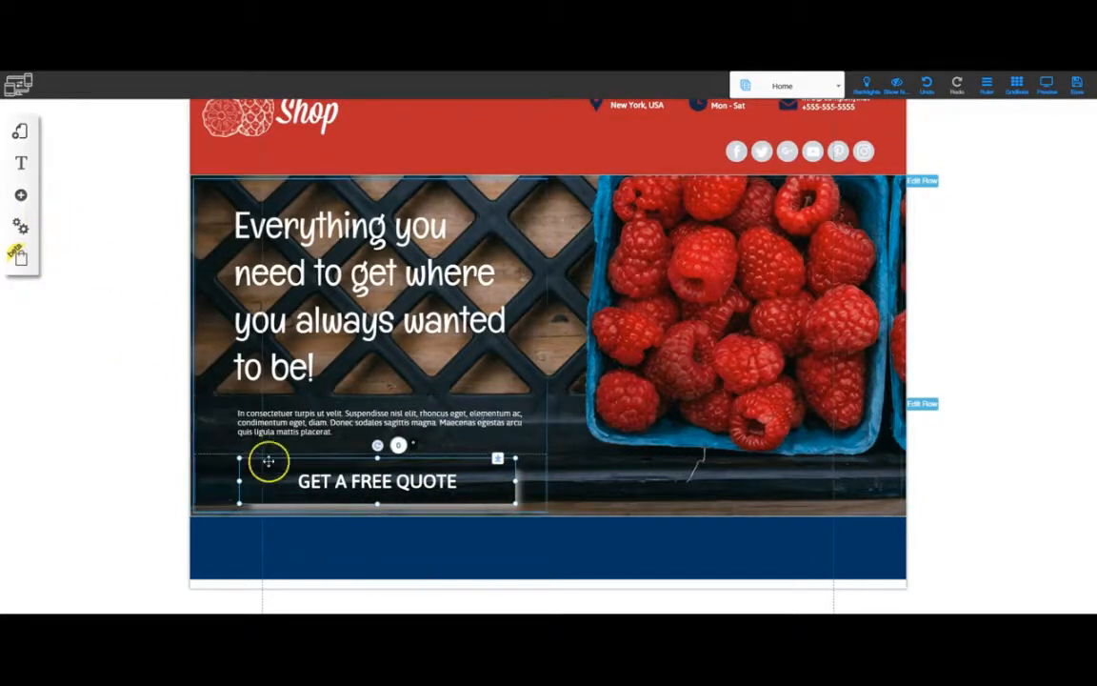
pyautogui.click(322, 485)
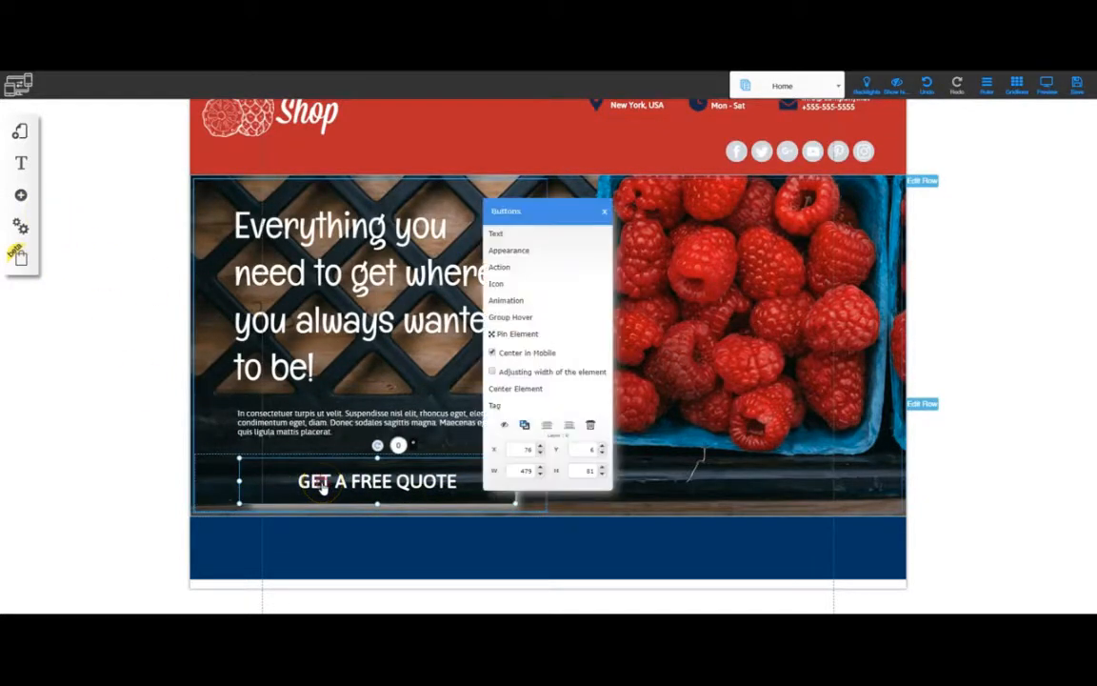
pyautogui.click(510, 249)
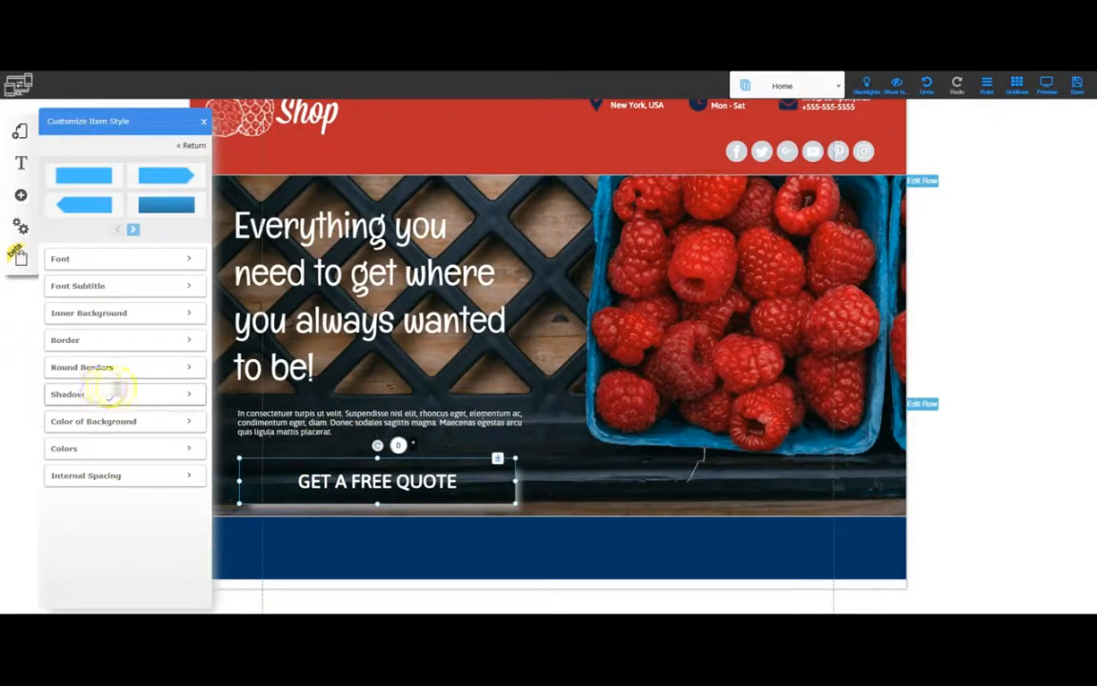
pyautogui.click(113, 393)
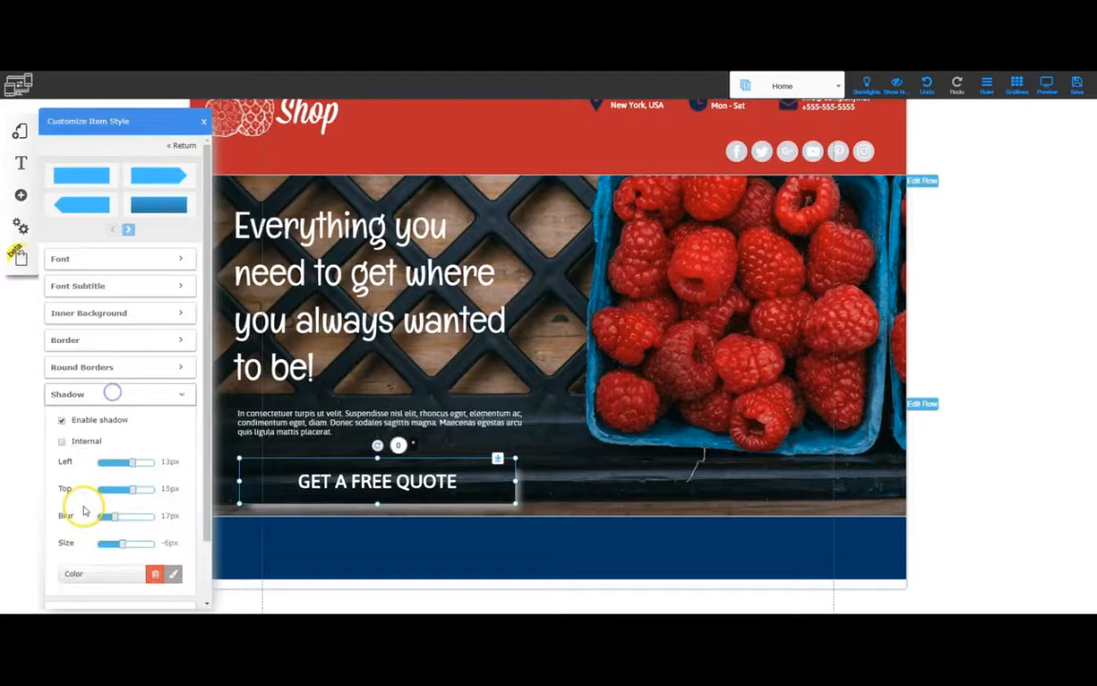
pyautogui.click(61, 442)
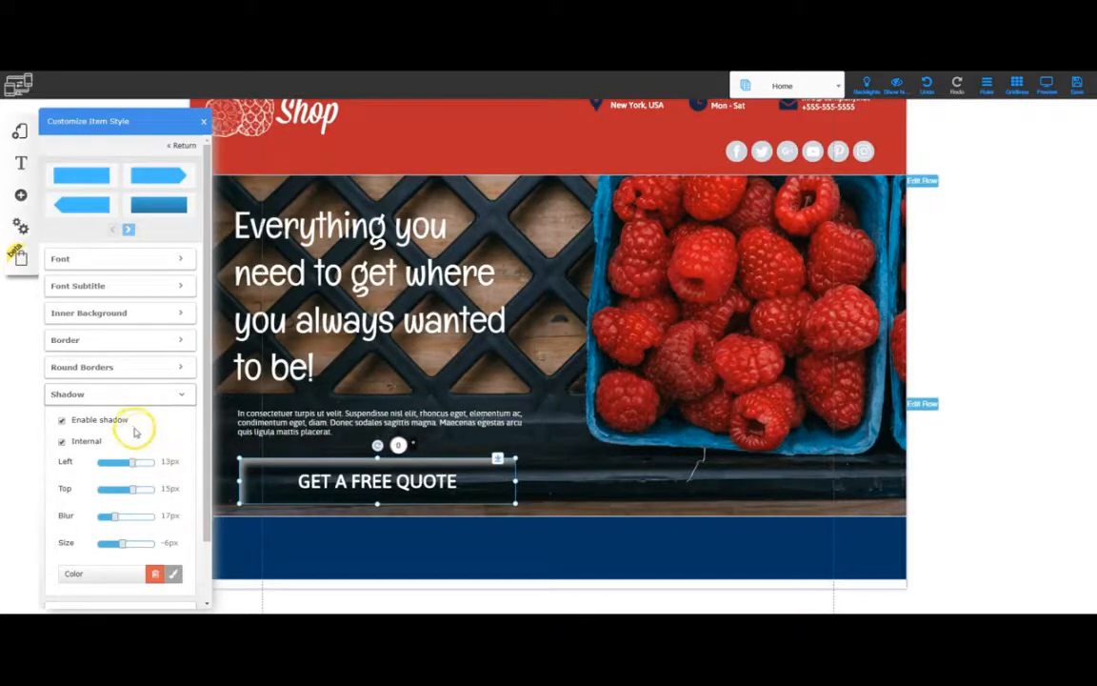
pyautogui.click(60, 420)
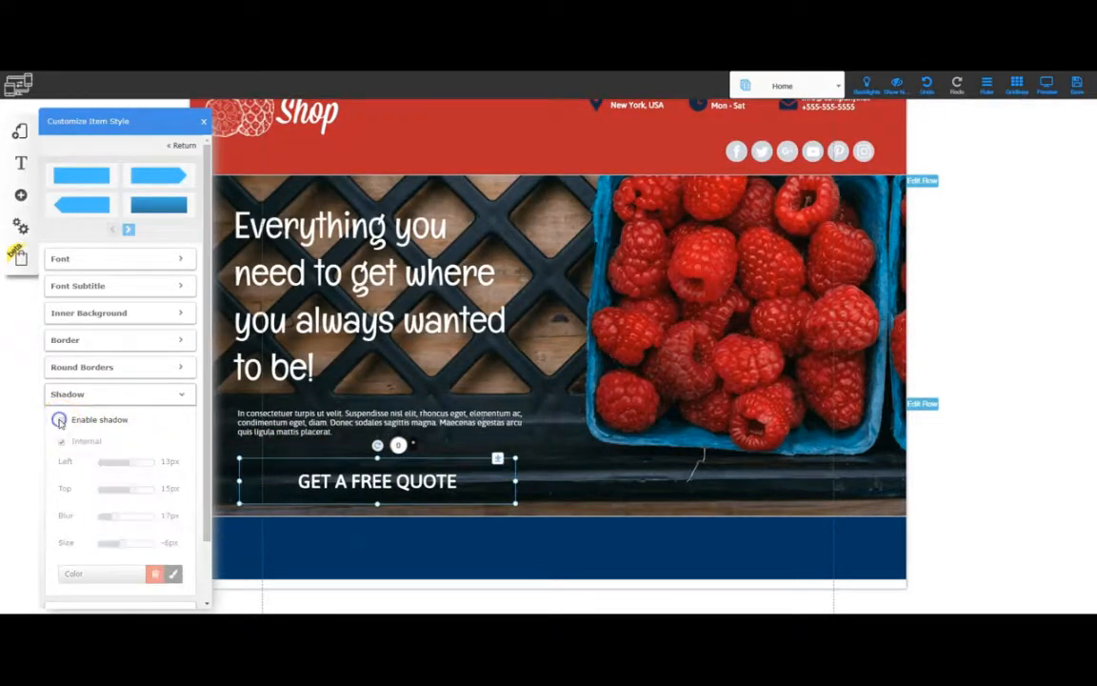
pyautogui.click(183, 394)
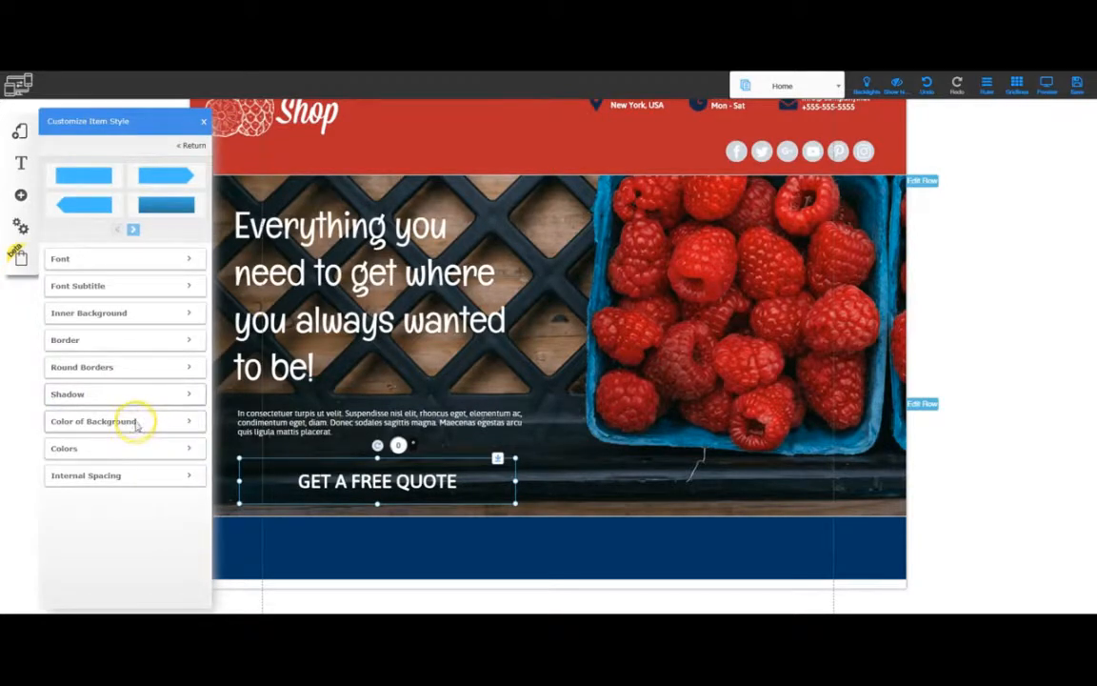
# Step: Set the quote button's background to the darkest green and its hover background to a lighter green
pyautogui.click(135, 420)
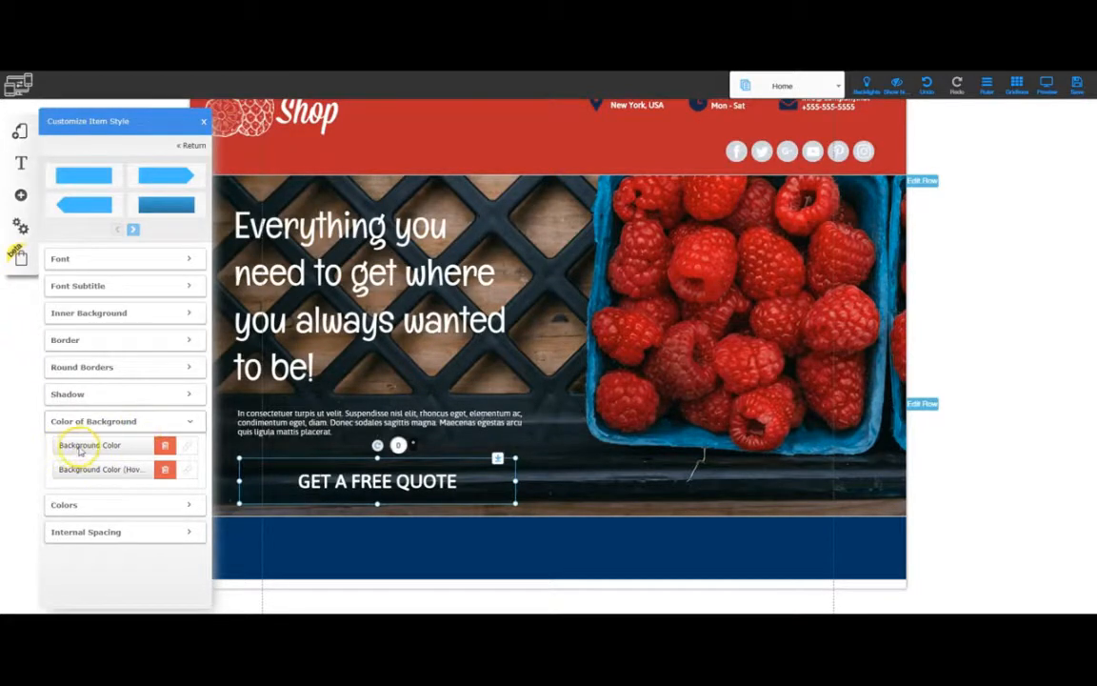
pyautogui.click(187, 445)
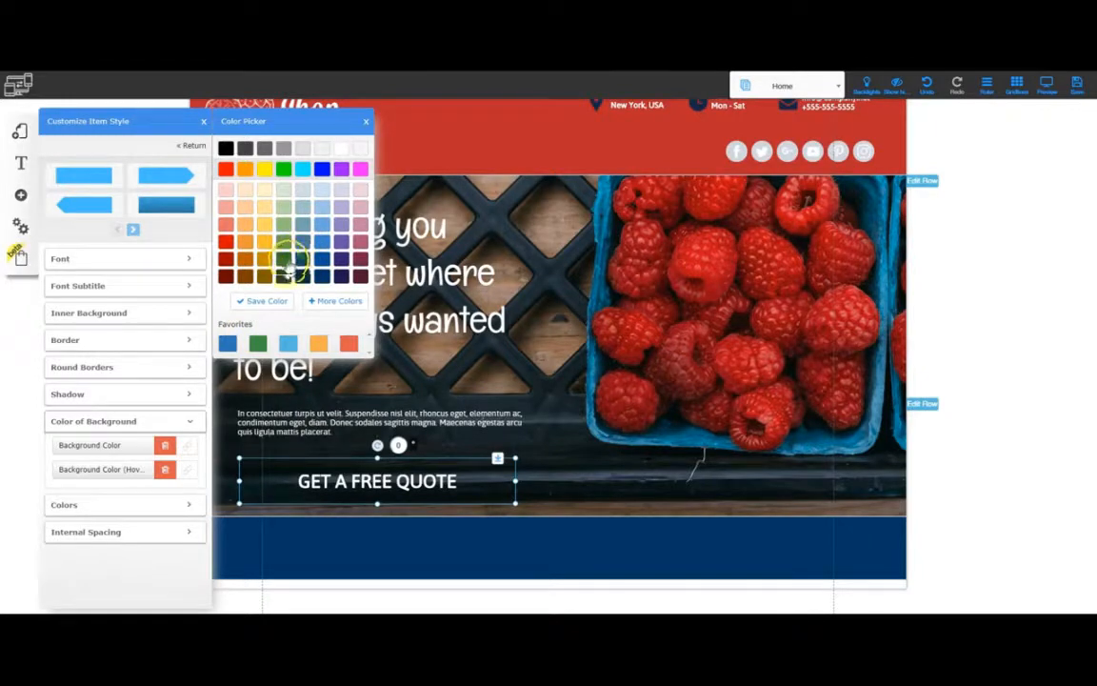
pyautogui.click(284, 274)
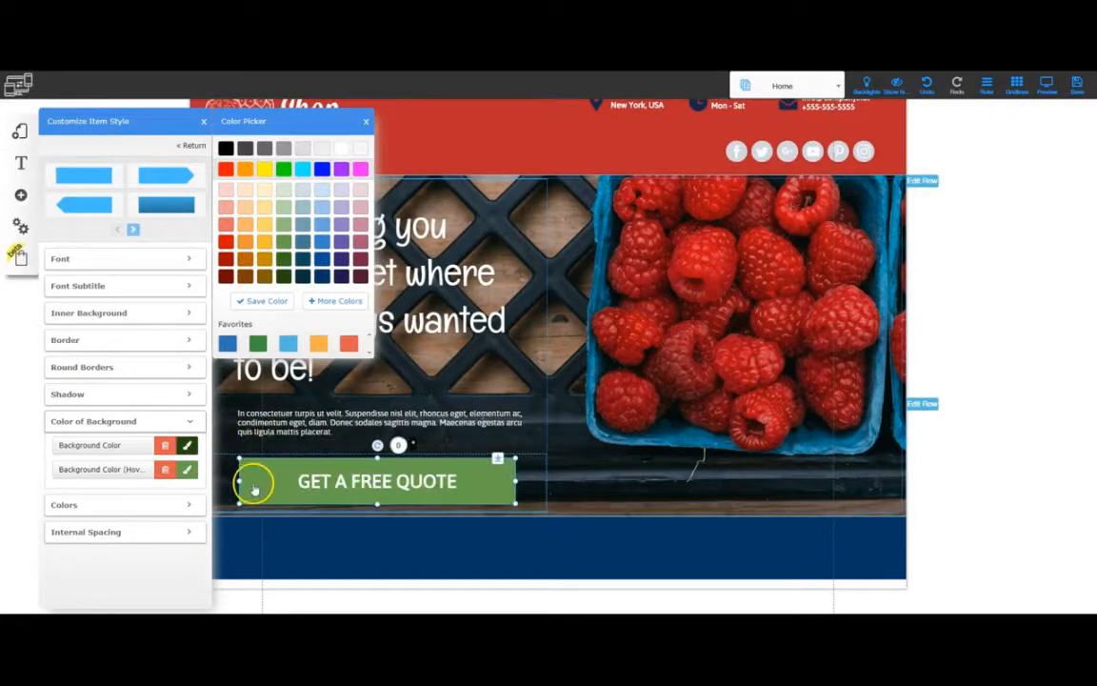
pyautogui.click(186, 472)
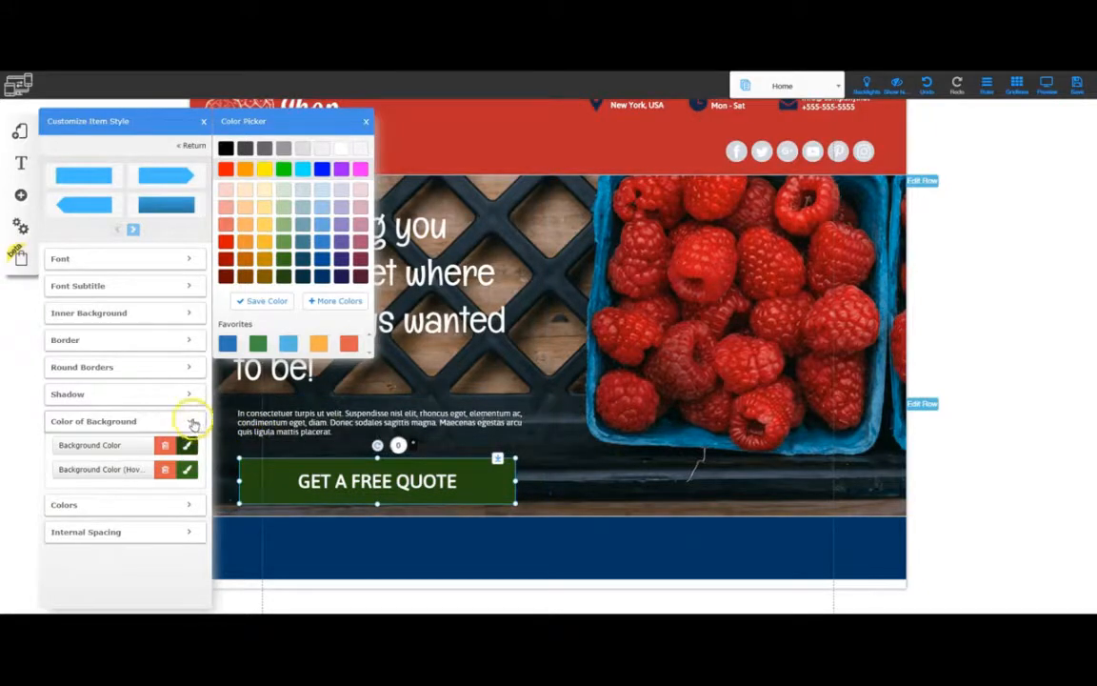
pyautogui.click(192, 422)
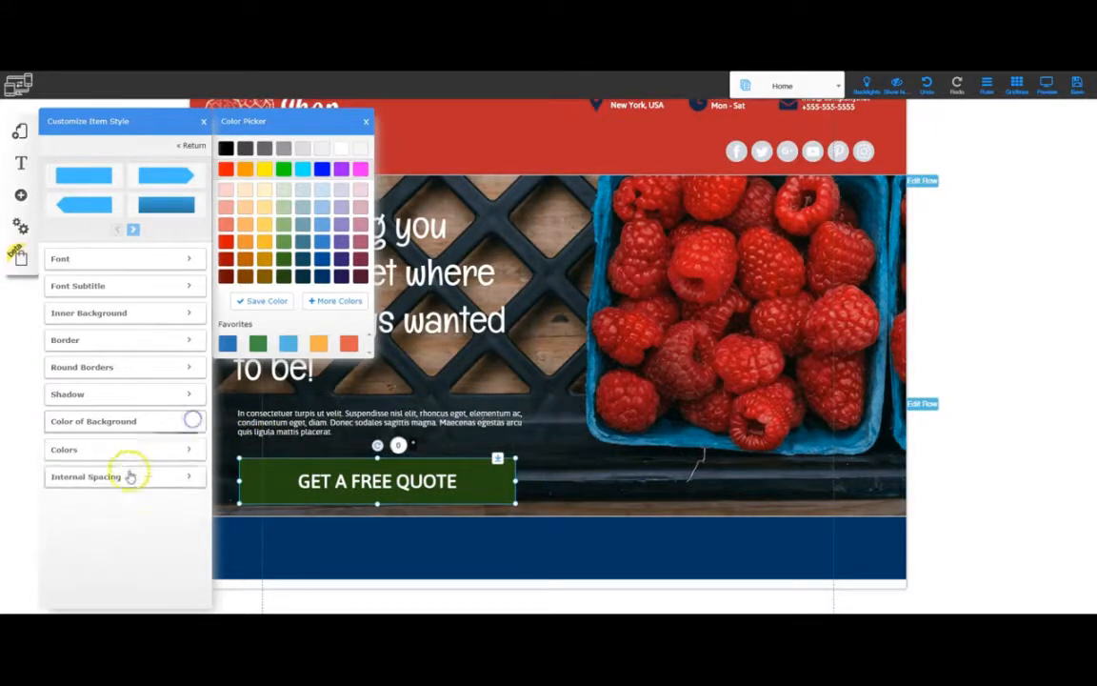
# Step: Set the quote button's hover text colour to green and its left and right internal spacing to 0 px
pyautogui.click(185, 450)
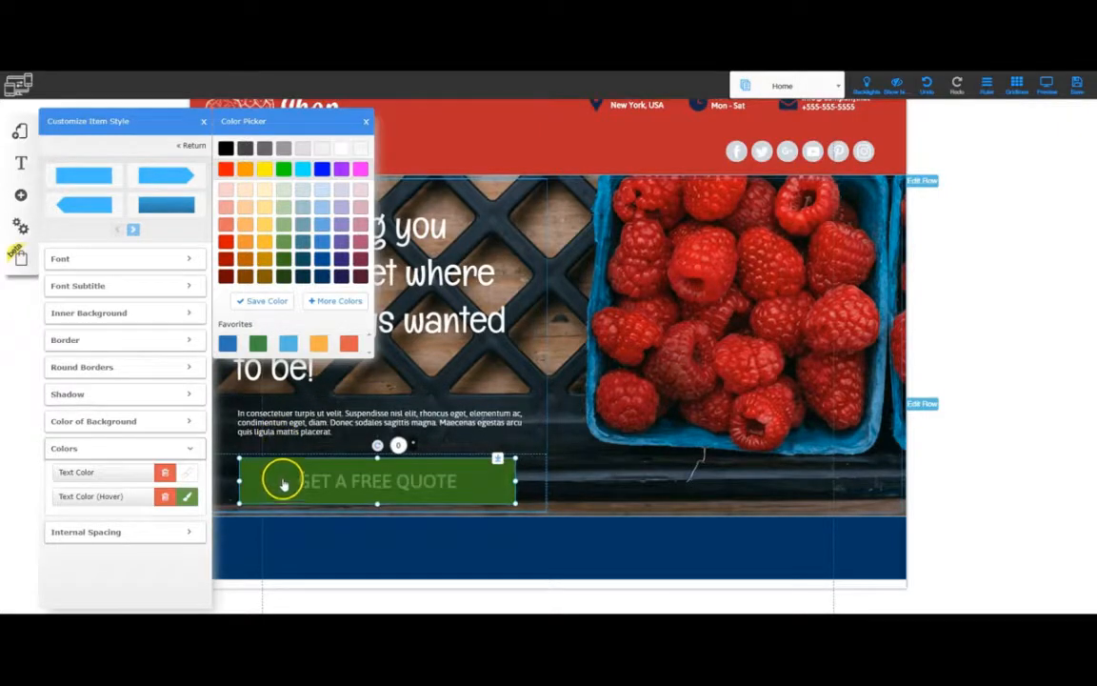
pyautogui.click(190, 532)
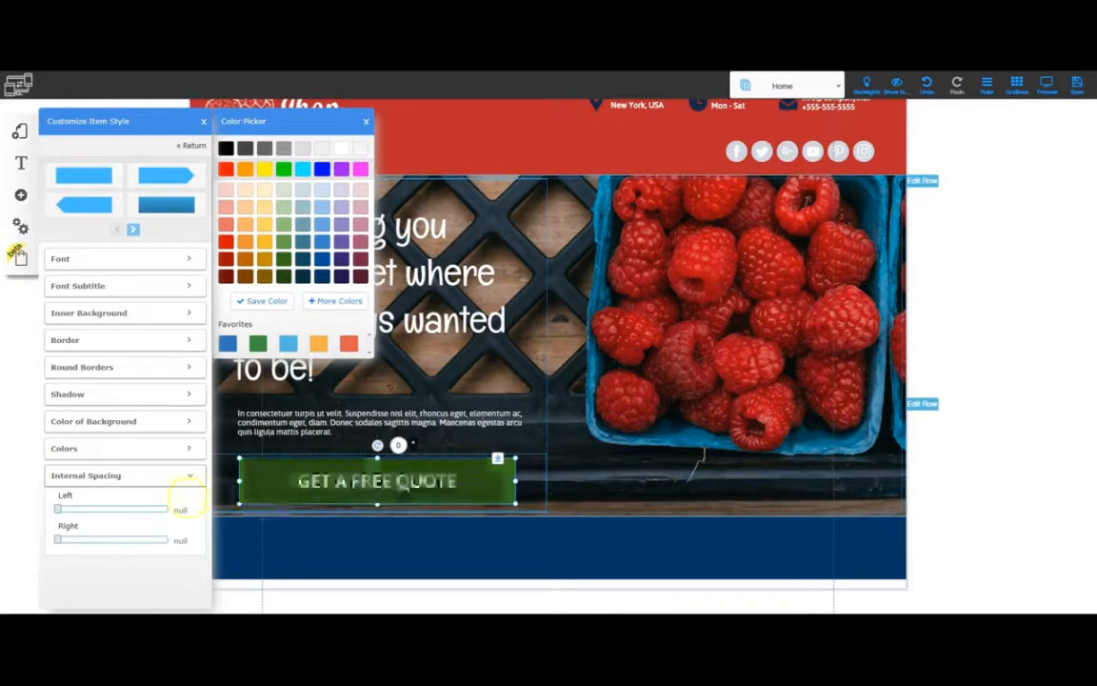
pyautogui.moveTo(58, 511); pyautogui.dragTo(55, 540)
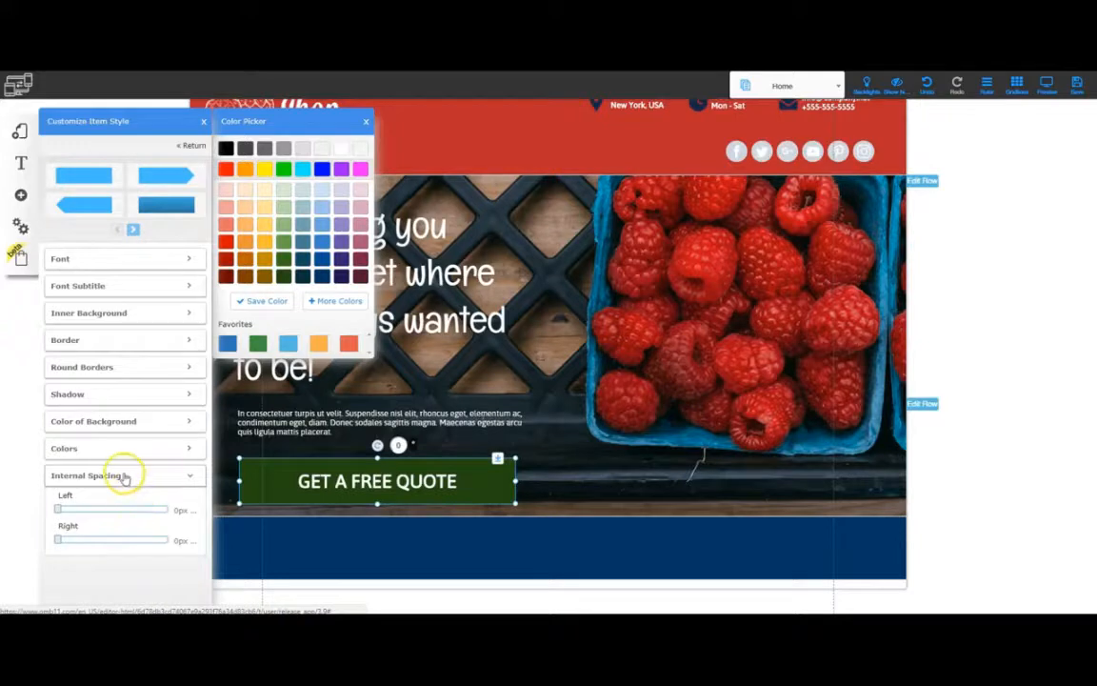
# Step: Round all four corners of the quote button with a value of 100 each
pyautogui.click(89, 368)
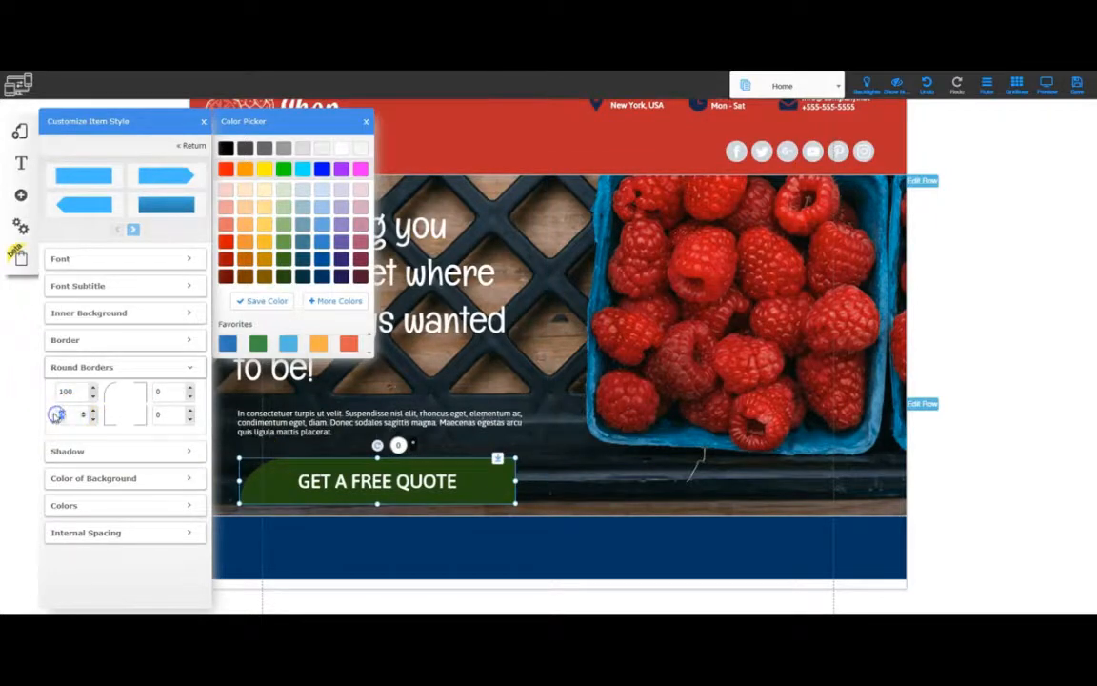
pyautogui.press('Tab')
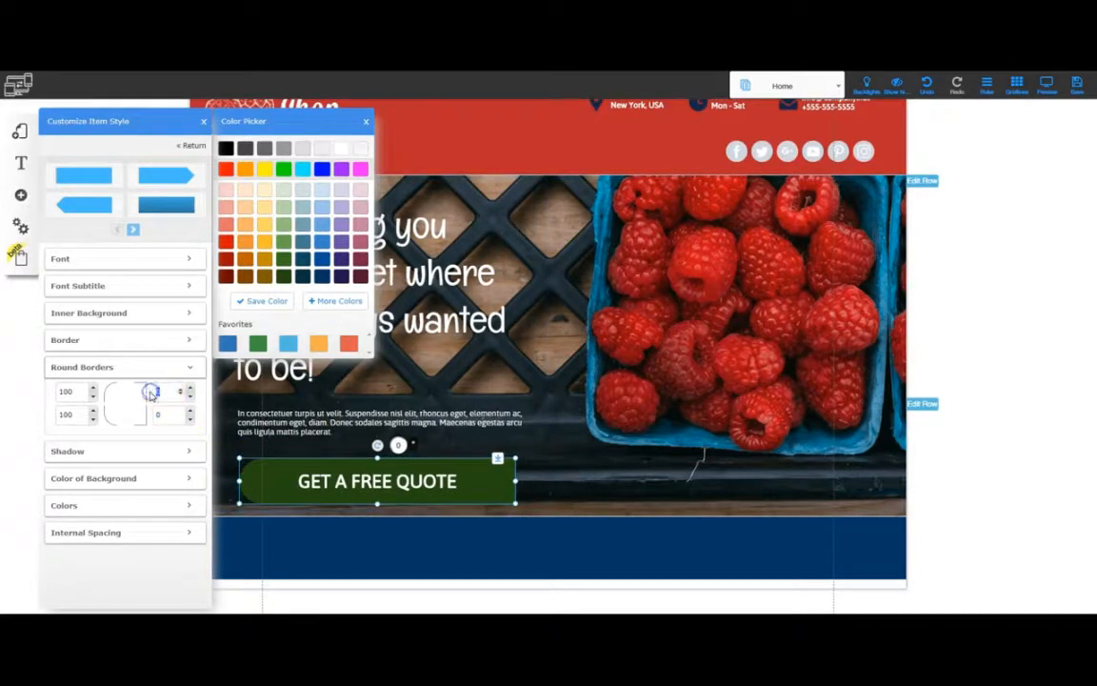
pyautogui.click(166, 416)
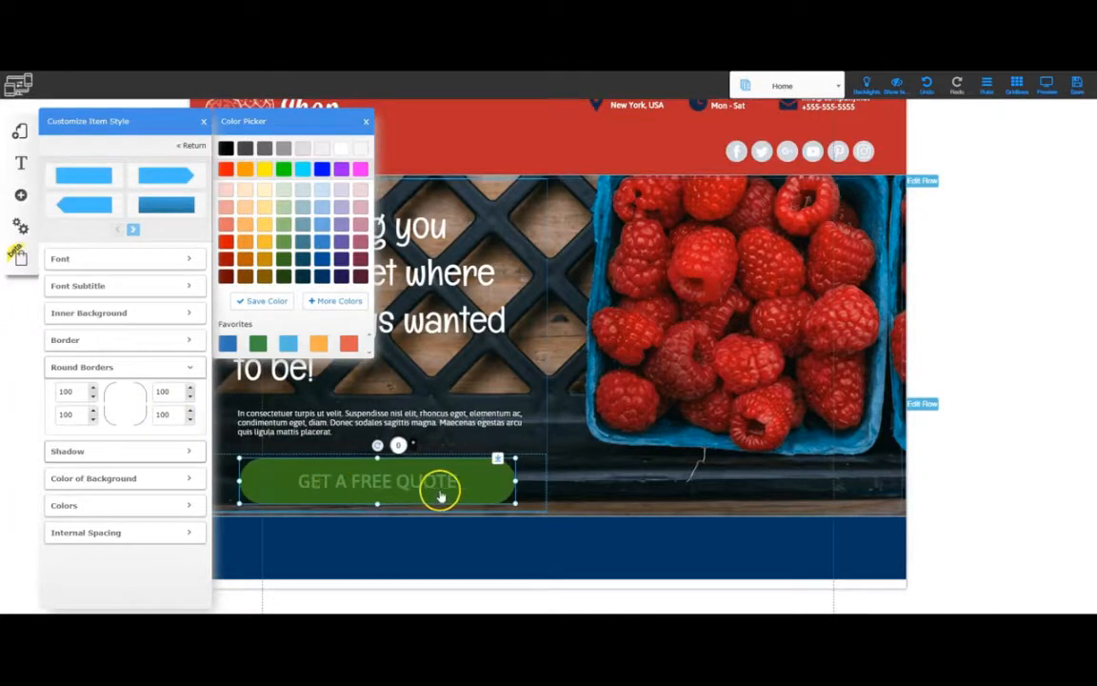
pyautogui.click(203, 121)
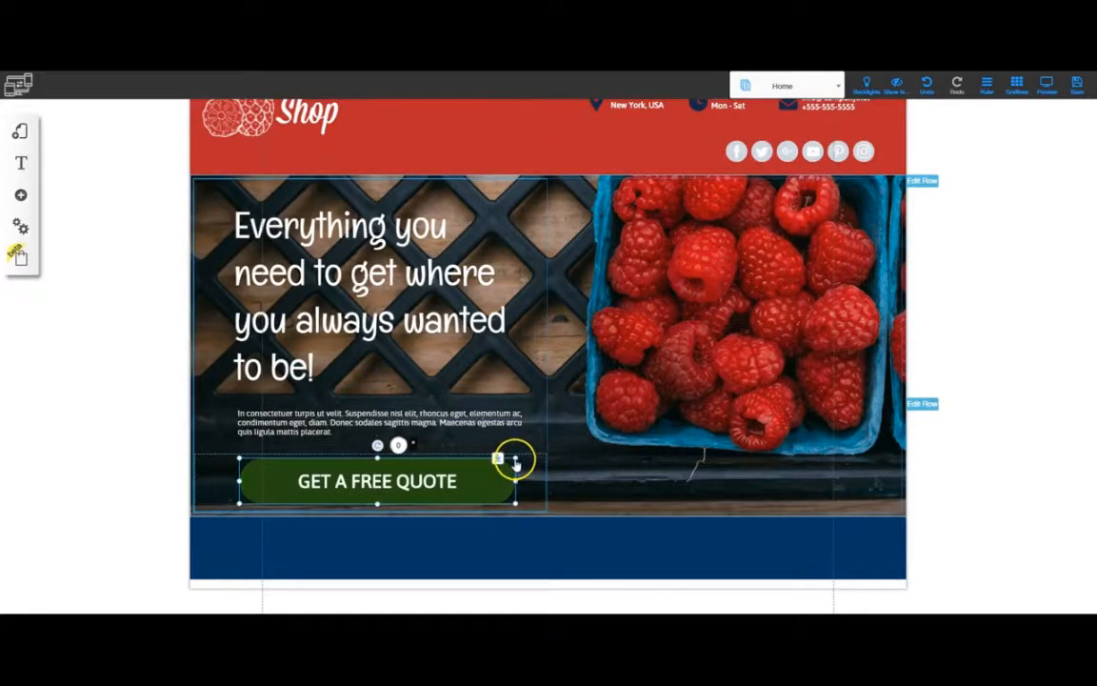
# Step: Shrink the quote button slightly in width and height and nudge it into place below the hero paragraph
pyautogui.moveTo(515, 460); pyautogui.dragTo(482, 468)
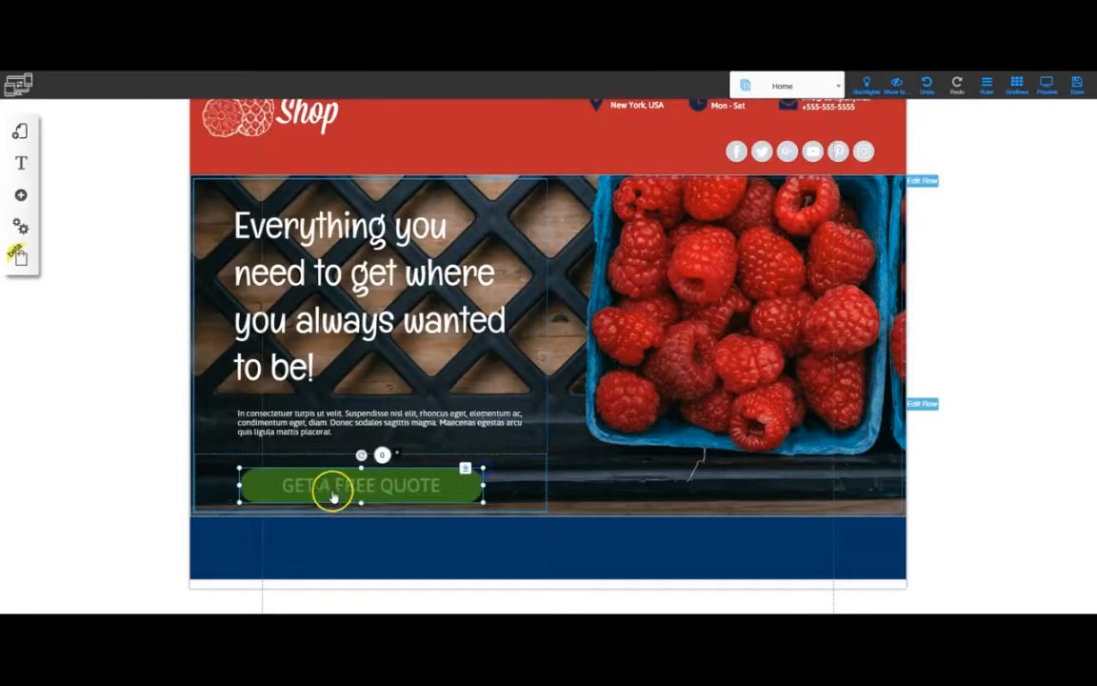
pyautogui.moveTo(328, 483); pyautogui.dragTo(329, 481)
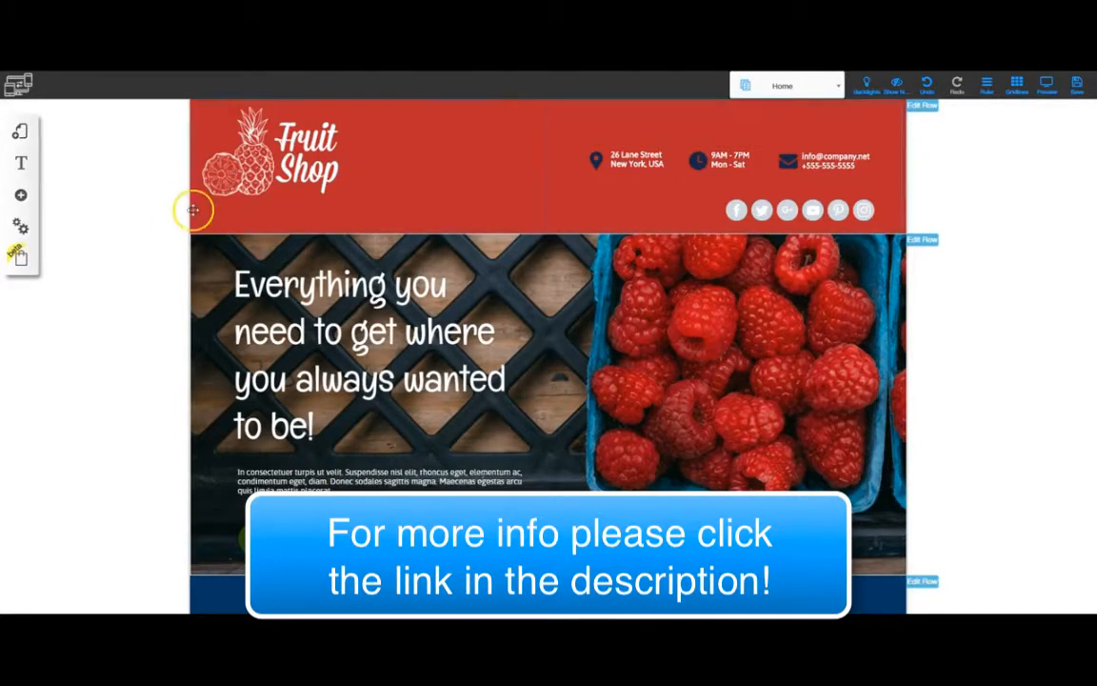
# Step: Add a new row with two columns between the raspberry hero row and the blue footer row
pyautogui.scroll(-1, 434, 319)
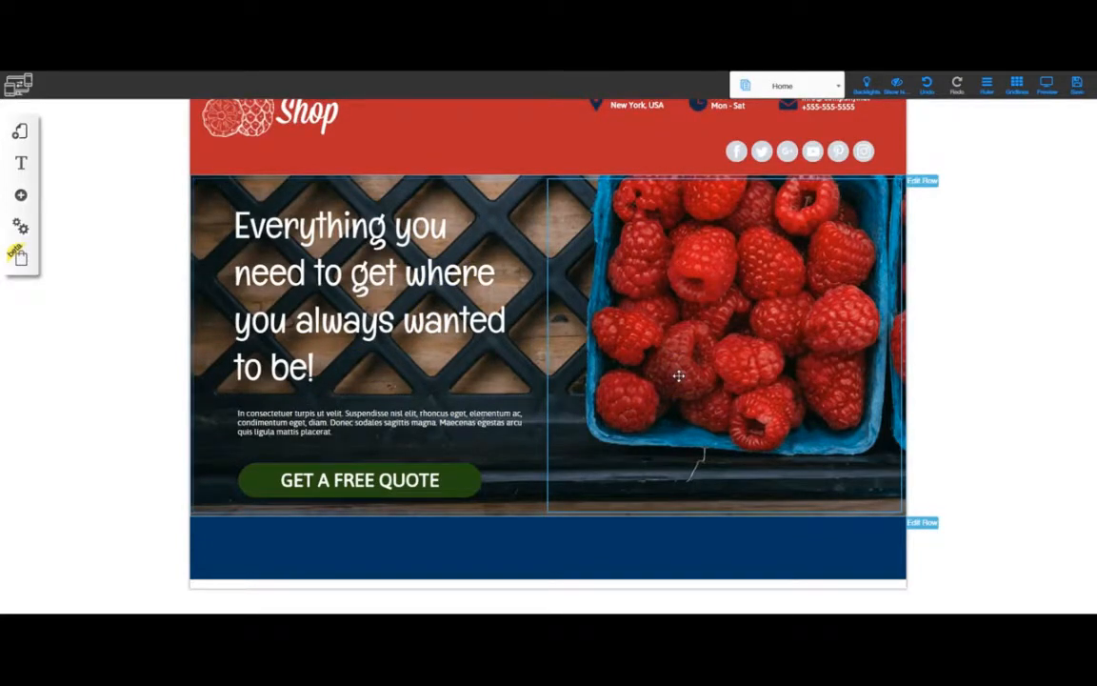
pyautogui.click(924, 181)
pyautogui.click(472, 246)
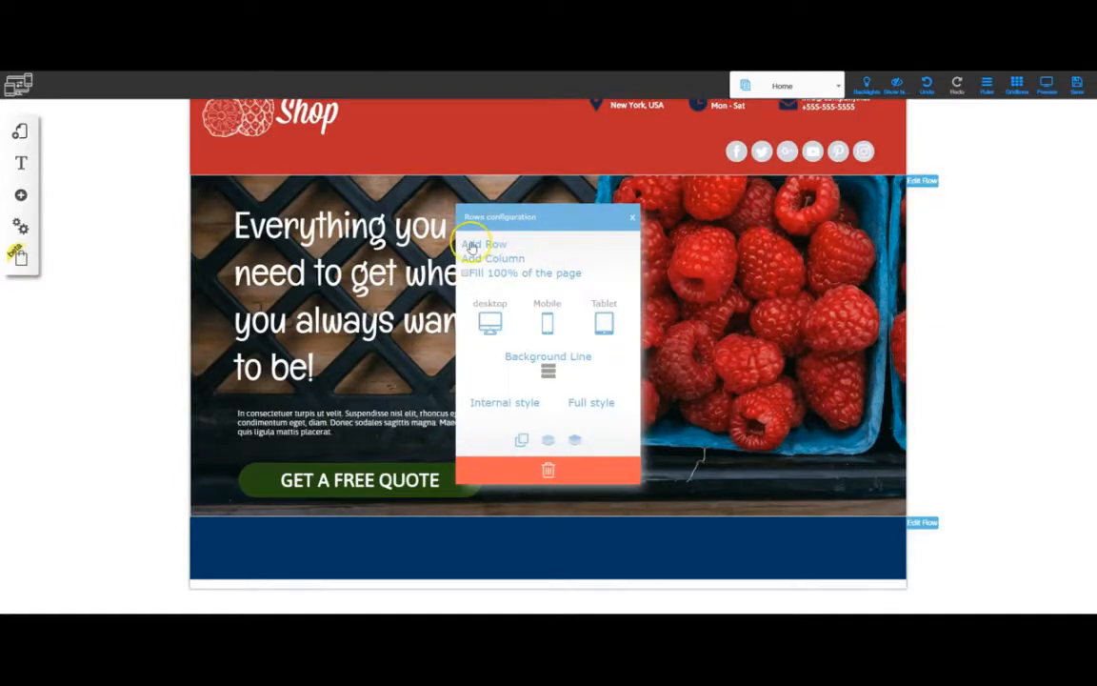
pyautogui.scroll(-2, 481, 533)
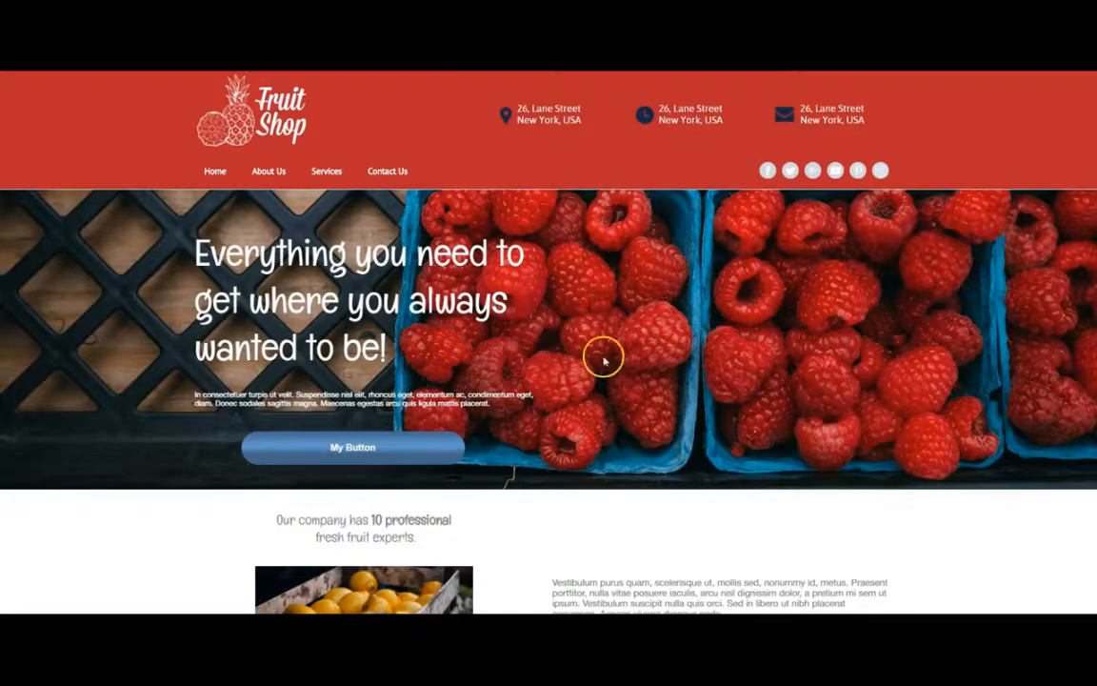
pyautogui.scroll(-4, 636, 467)
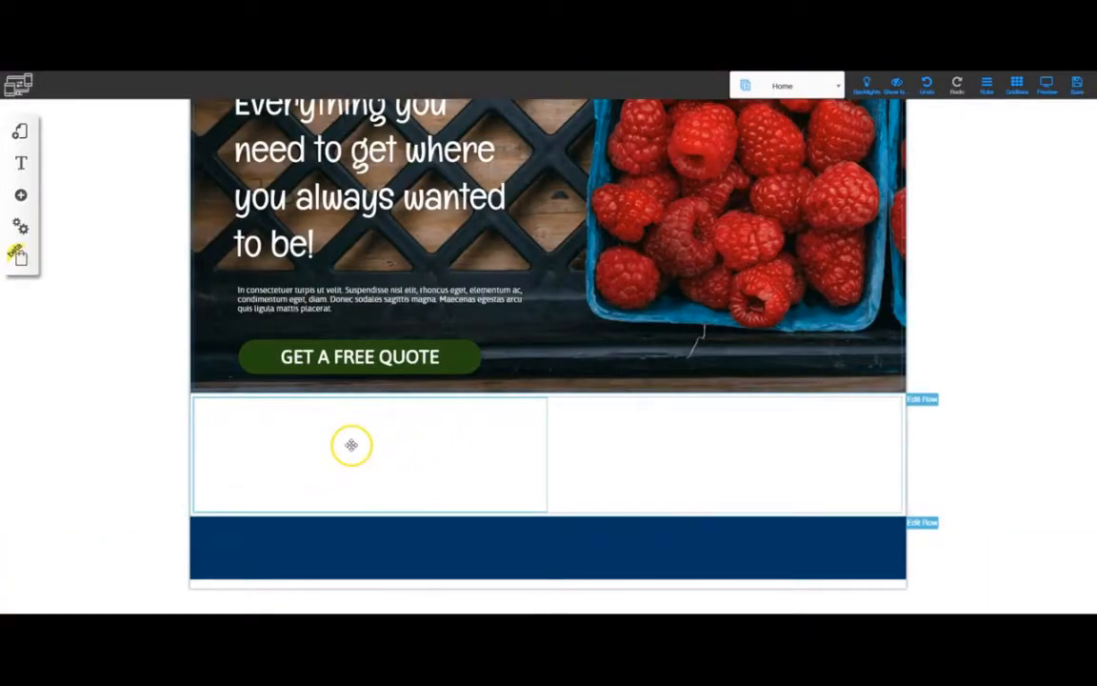
# Step: Add three element grids to the left column of the new empty row
pyautogui.click(351, 444)
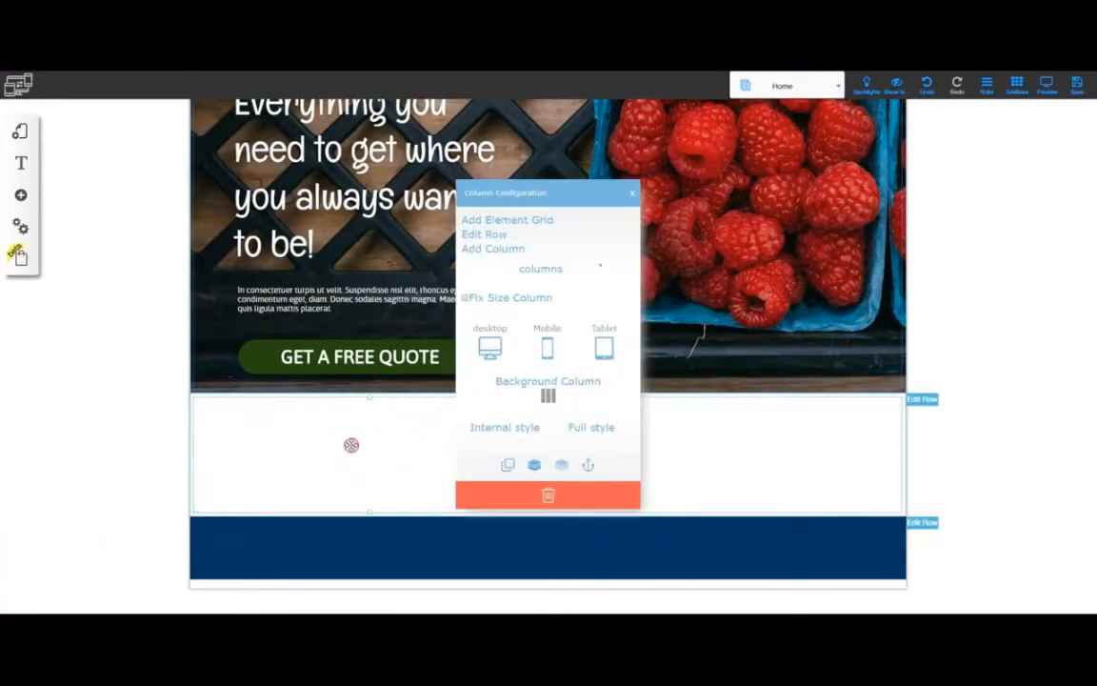
pyautogui.click(505, 222)
pyautogui.click(505, 222)
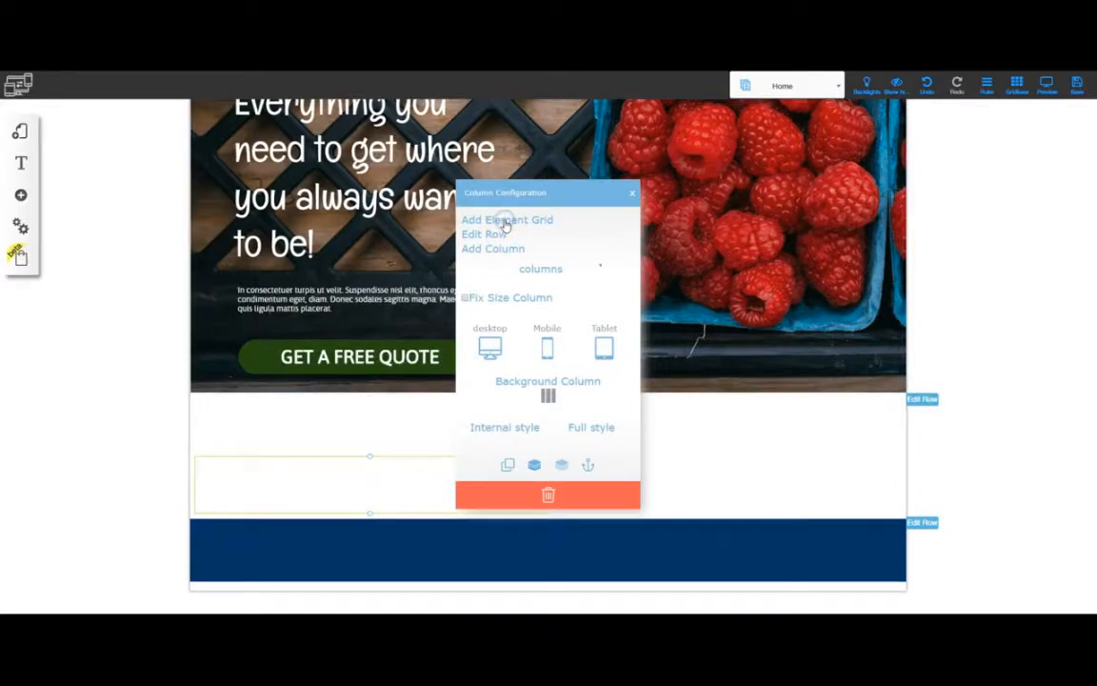
pyautogui.click(504, 222)
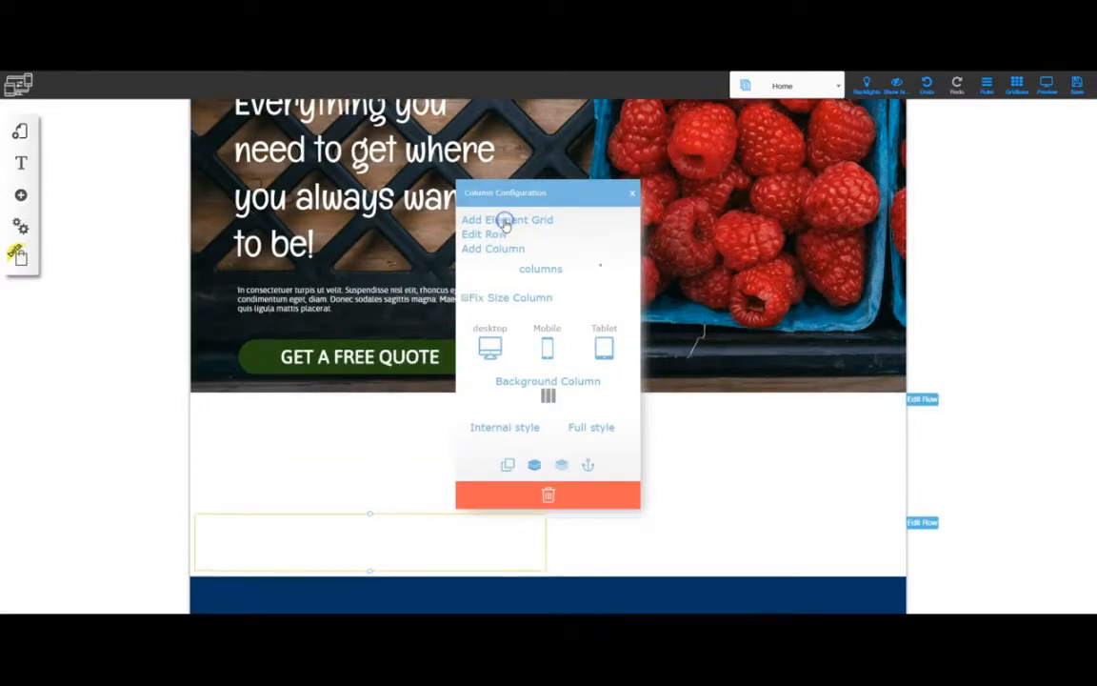
# Step: Add three element grids to the right column of the new row and close the column settings
pyautogui.click(631, 192)
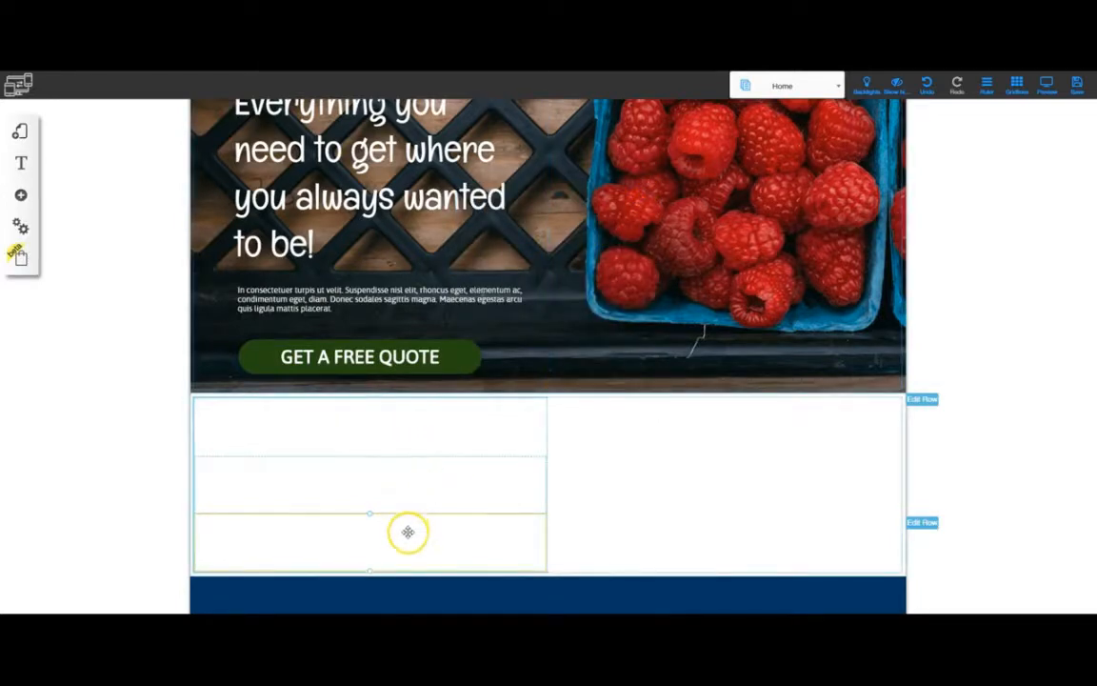
pyautogui.click(407, 533)
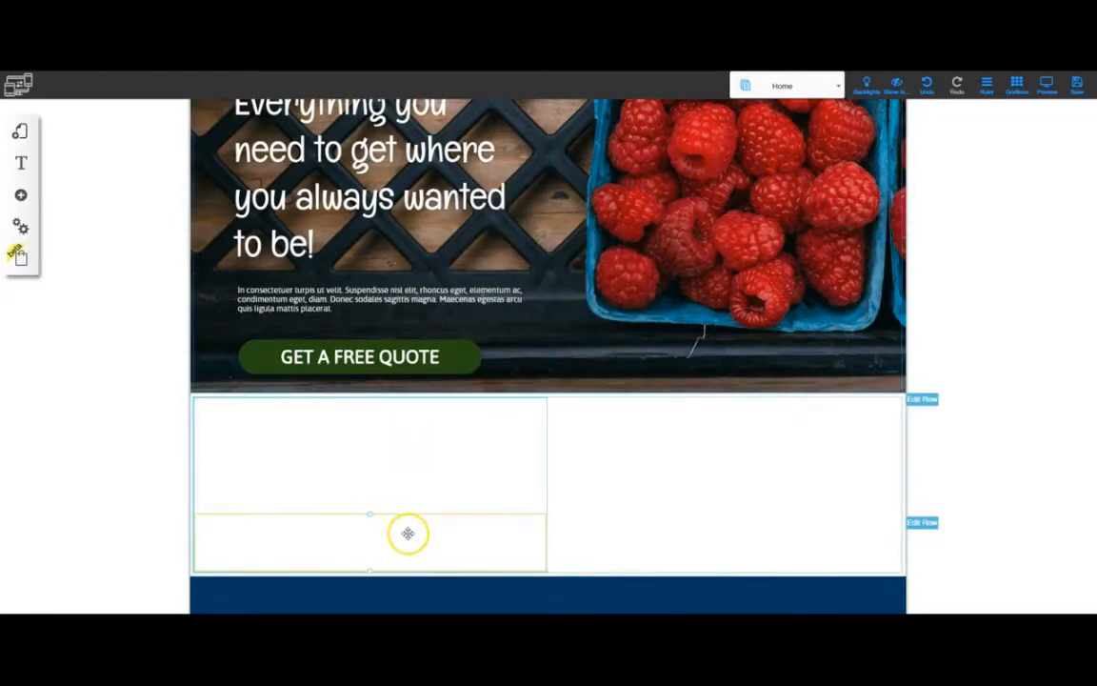
pyautogui.click(728, 463)
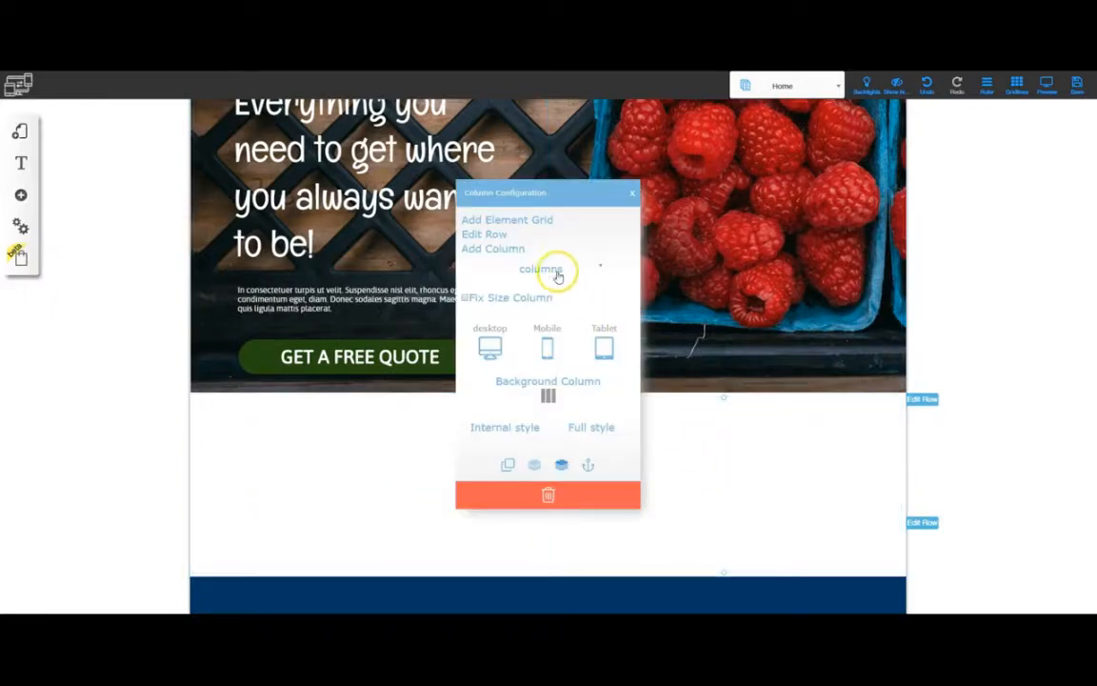
pyautogui.click(544, 219)
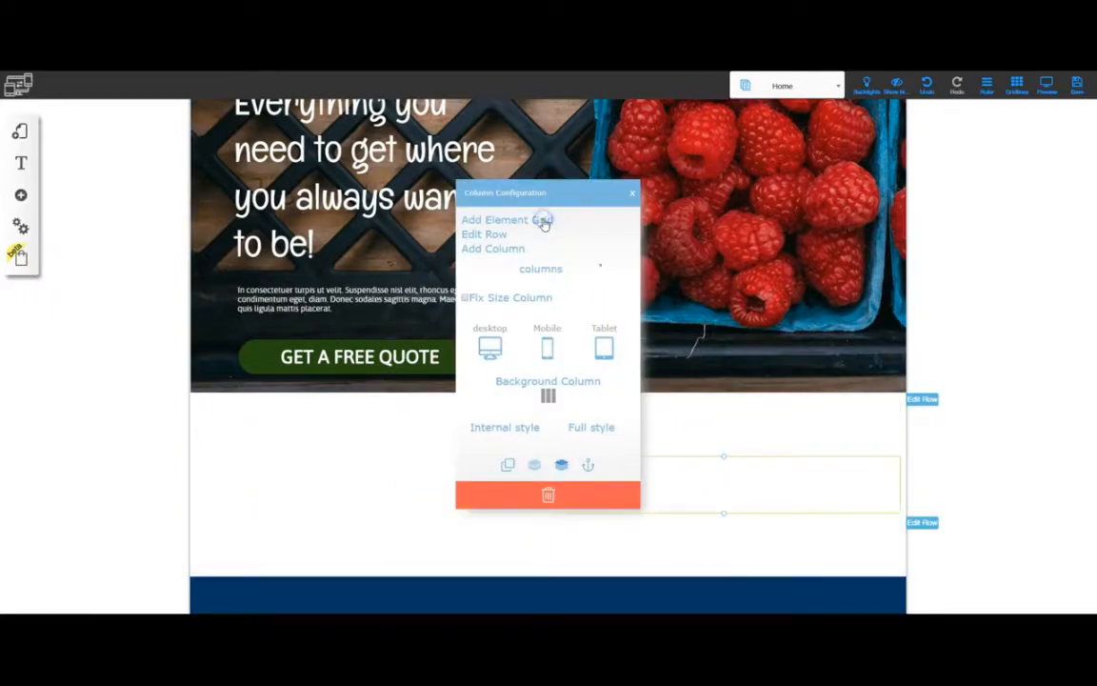
pyautogui.click(633, 196)
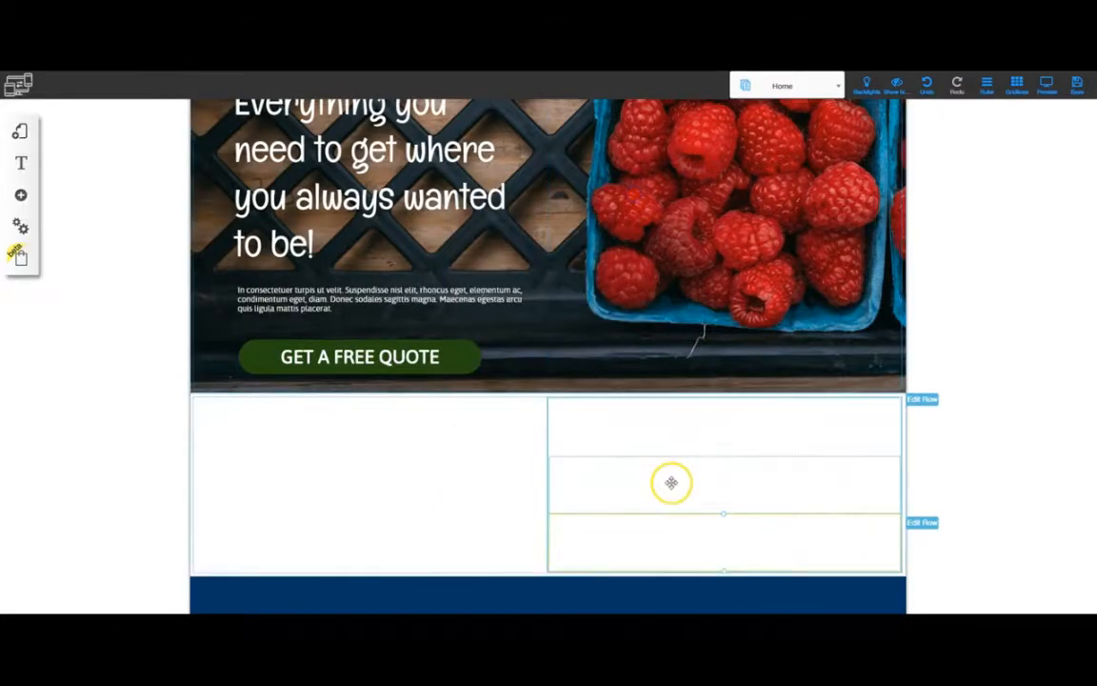
# Step: Add a Body L paragraph to the uppermost element grid of the new row's left column
pyautogui.scroll(-1, 667, 476)
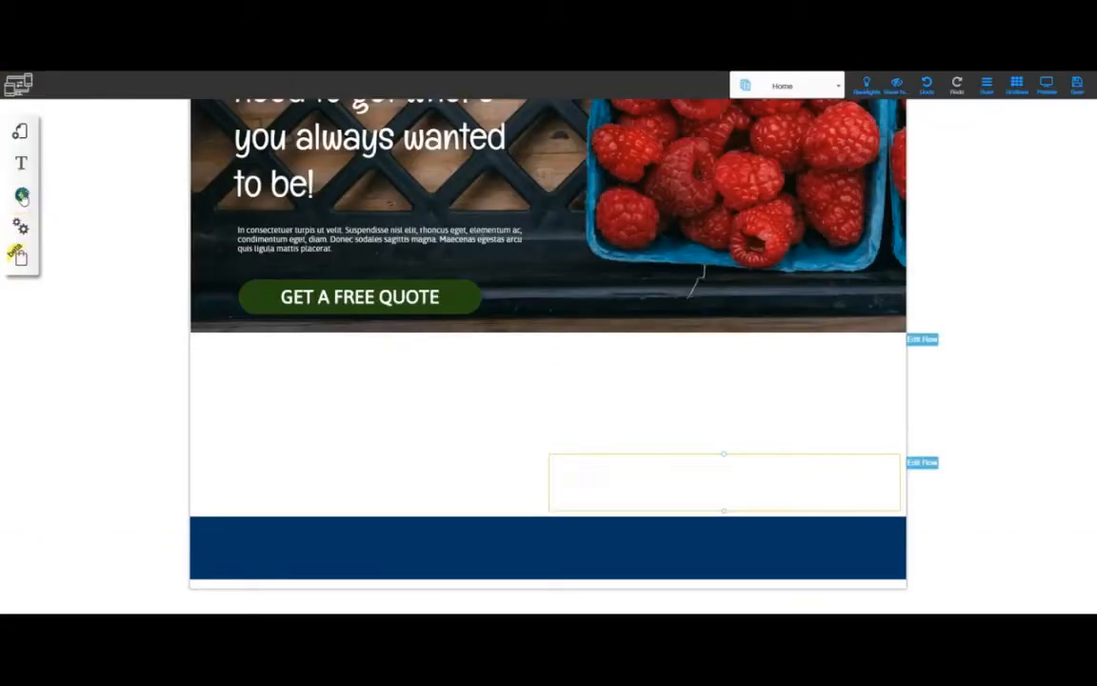
pyautogui.click(22, 195)
pyautogui.click(83, 195)
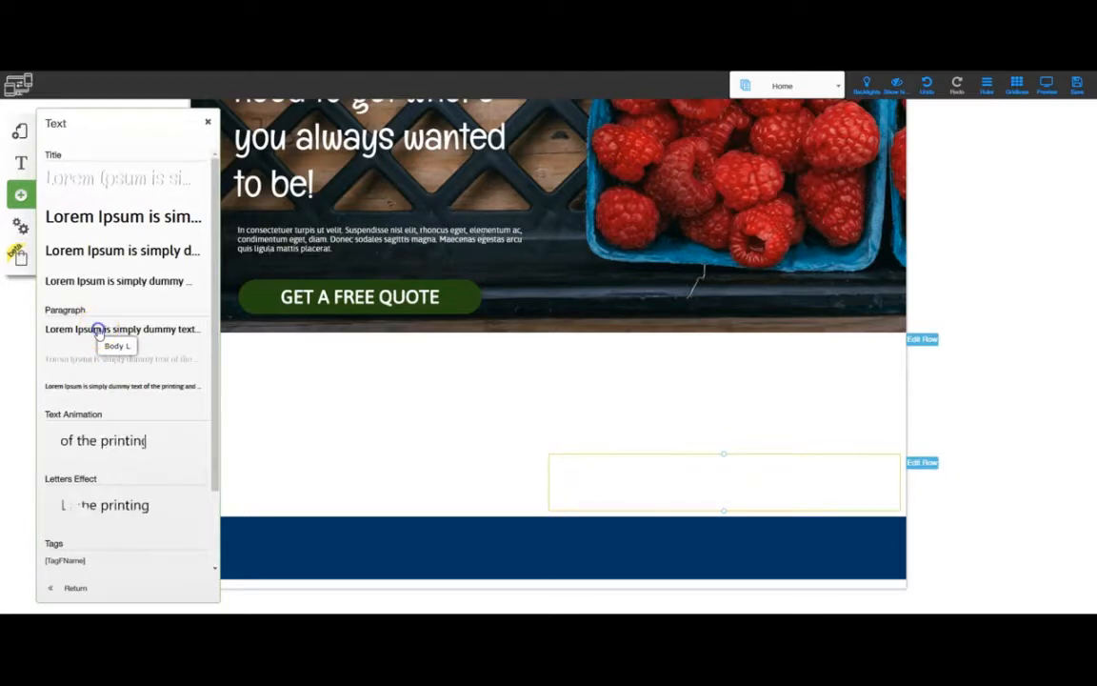
pyautogui.moveTo(98, 331); pyautogui.dragTo(436, 360)
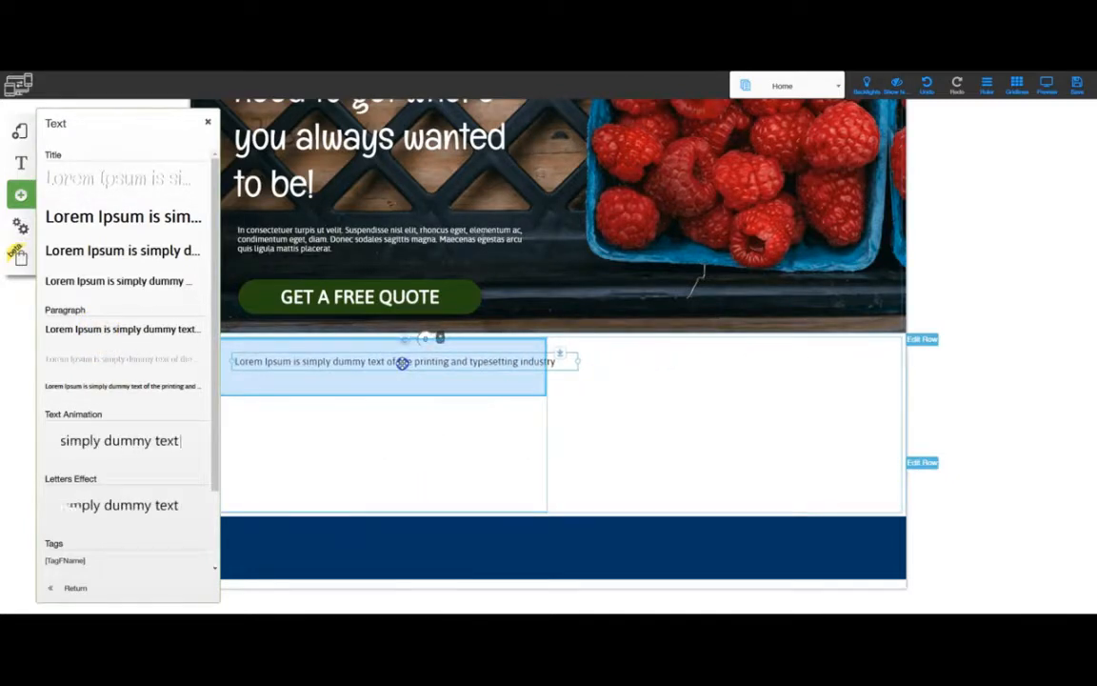
# Step: Replace the new paragraph's placeholder text with "Our company has 10 professional fresh fruit experts." copied from the Notepad notes
pyautogui.doubleClick(363, 364)
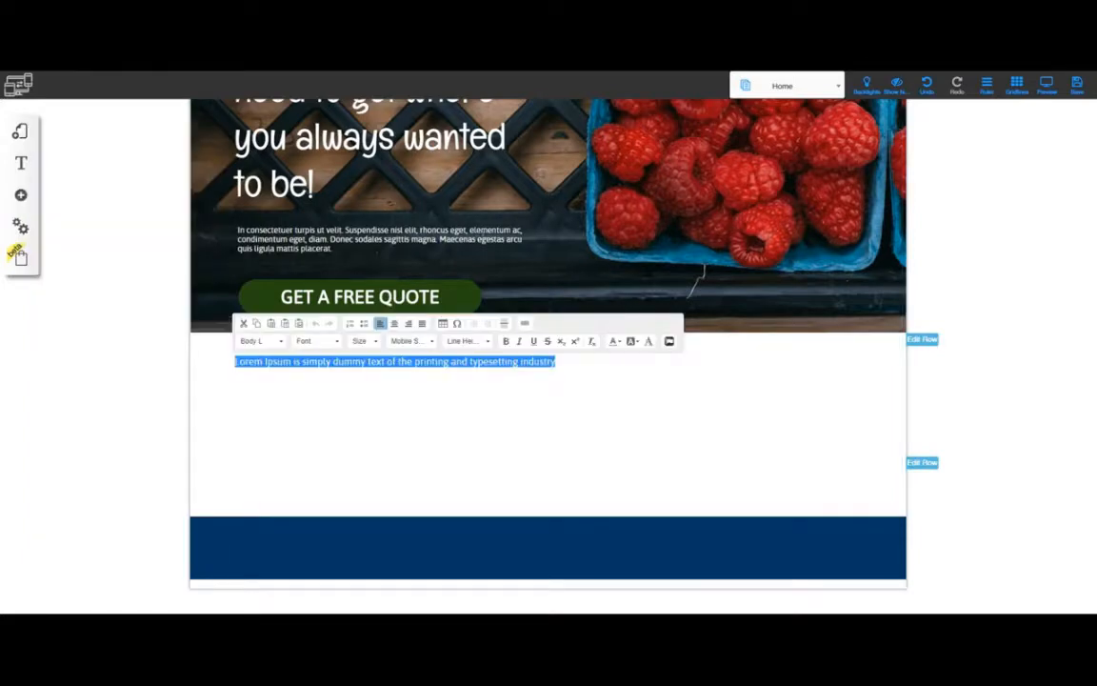
pyautogui.hotkey('alt', 'Tab')
pyautogui.moveTo(802, 302); pyautogui.dragTo(869, 311)
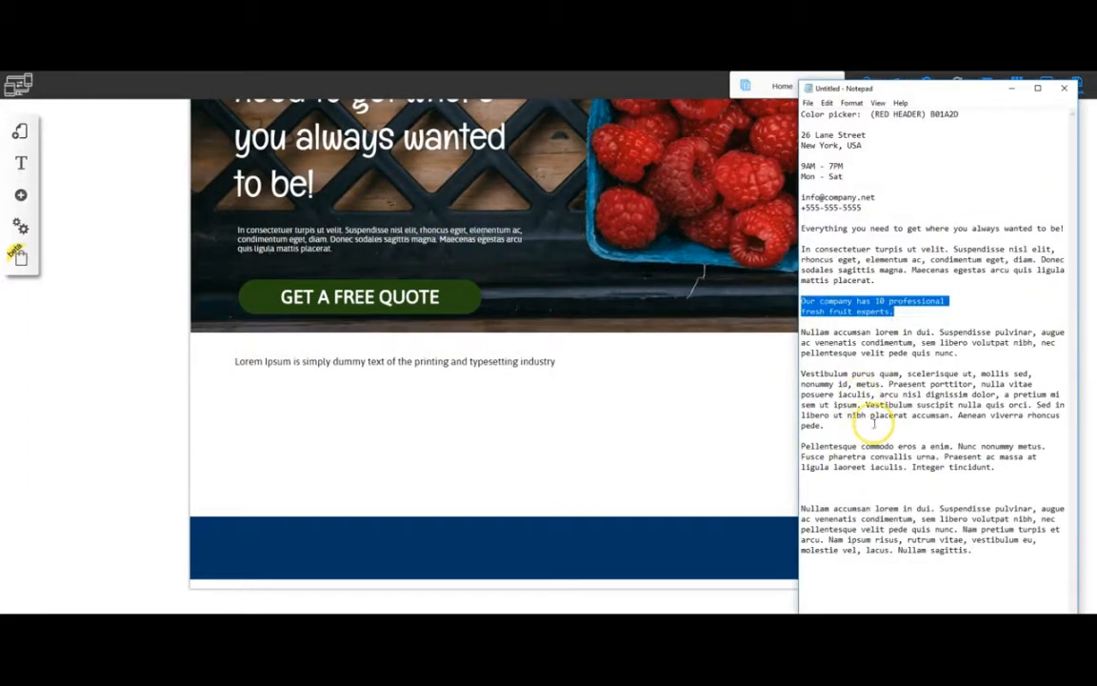
pyautogui.doubleClick(386, 362)
pyautogui.write('Our company has 10 professional fresh fruit experts.')
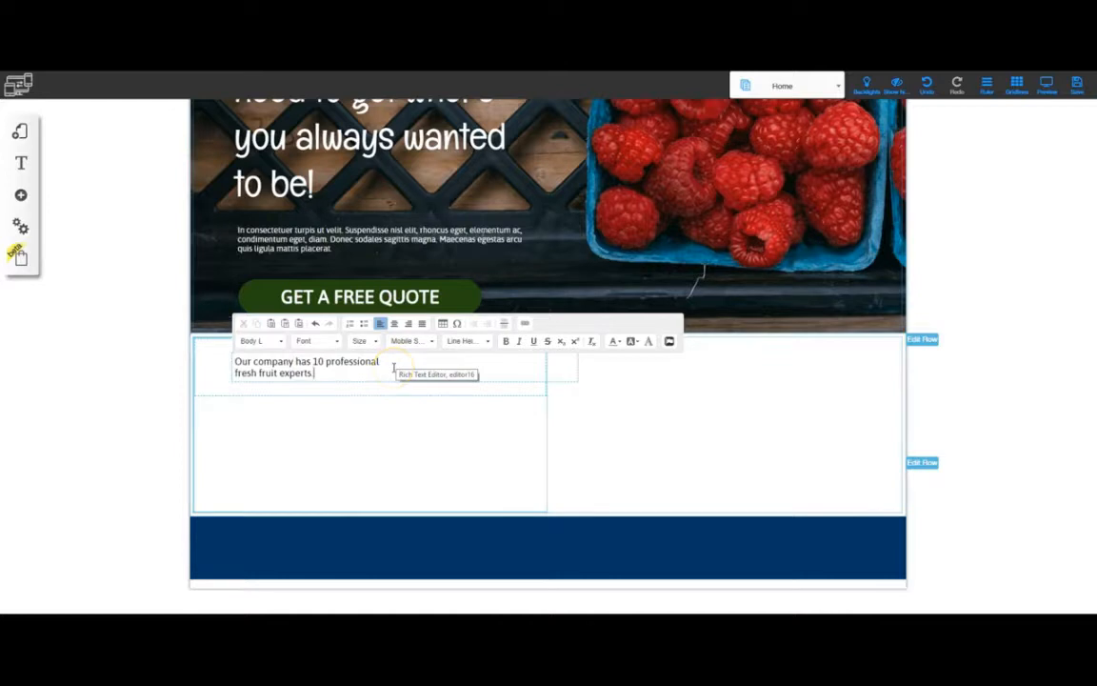
# Step: Set the fruit experts text in the Englebert font and centre it
pyautogui.moveTo(316, 373); pyautogui.dragTo(230, 363)
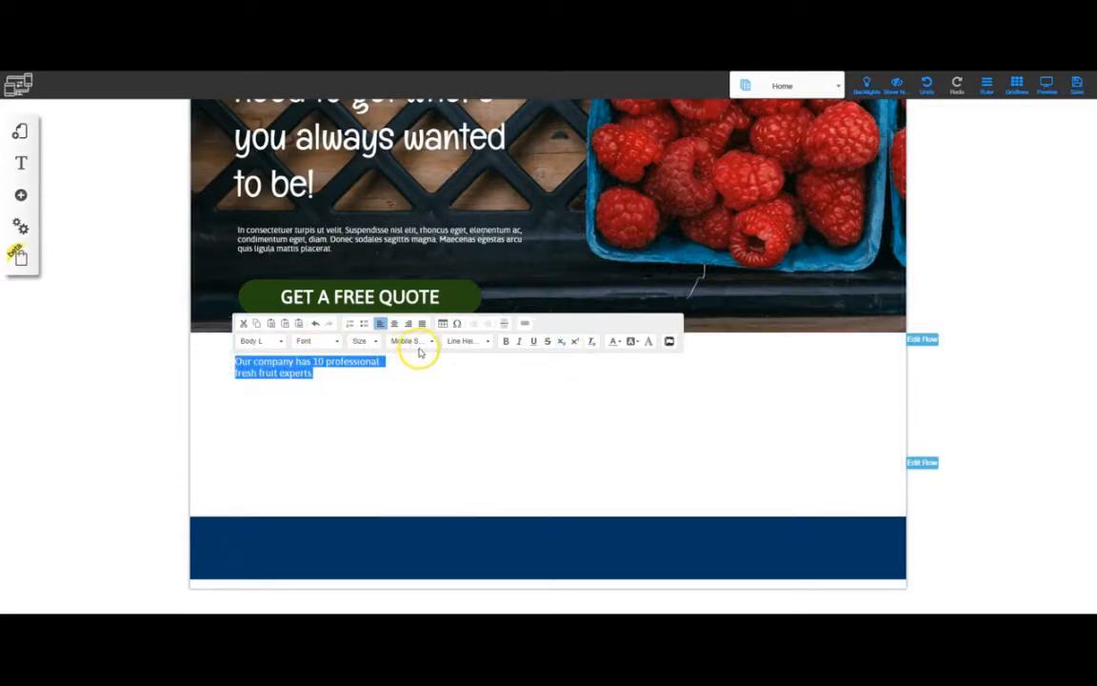
pyautogui.click(336, 342)
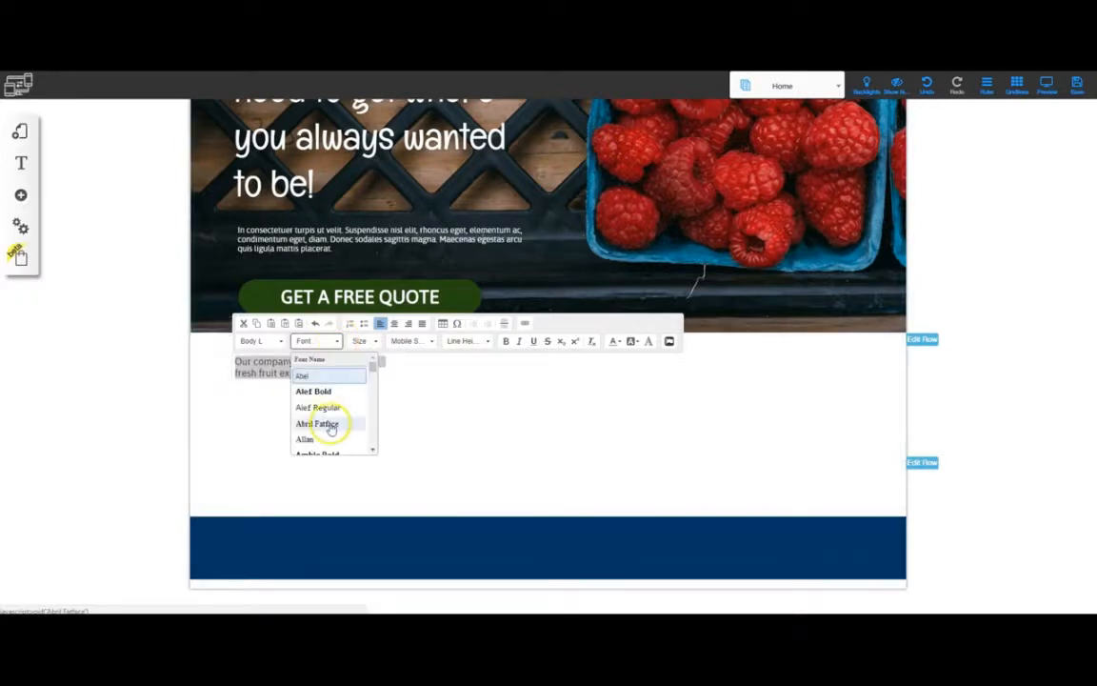
pyautogui.scroll(-6, 330, 424)
pyautogui.scroll(-5, 331, 431)
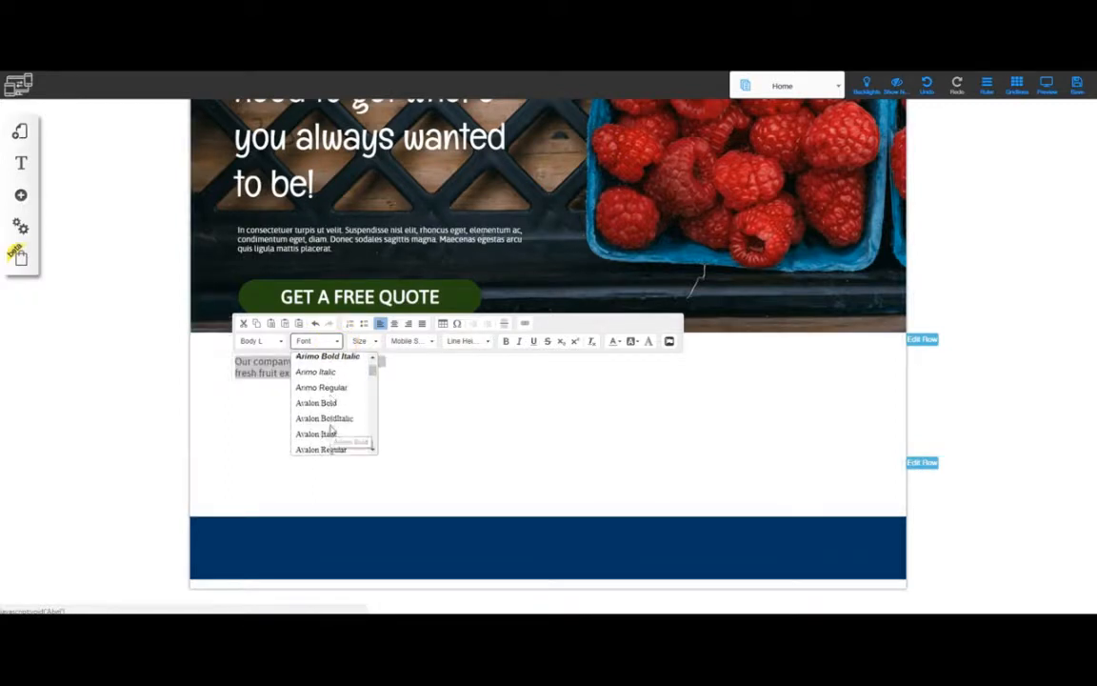
pyautogui.scroll(-3, 330, 433)
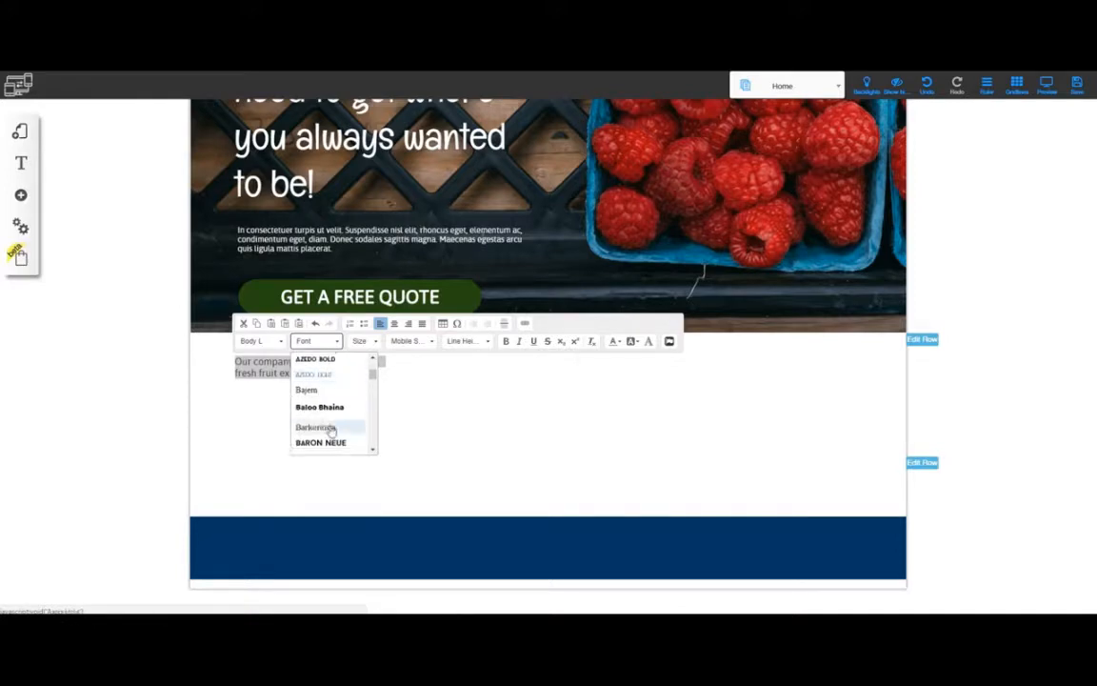
pyautogui.click(334, 435)
pyautogui.click(394, 323)
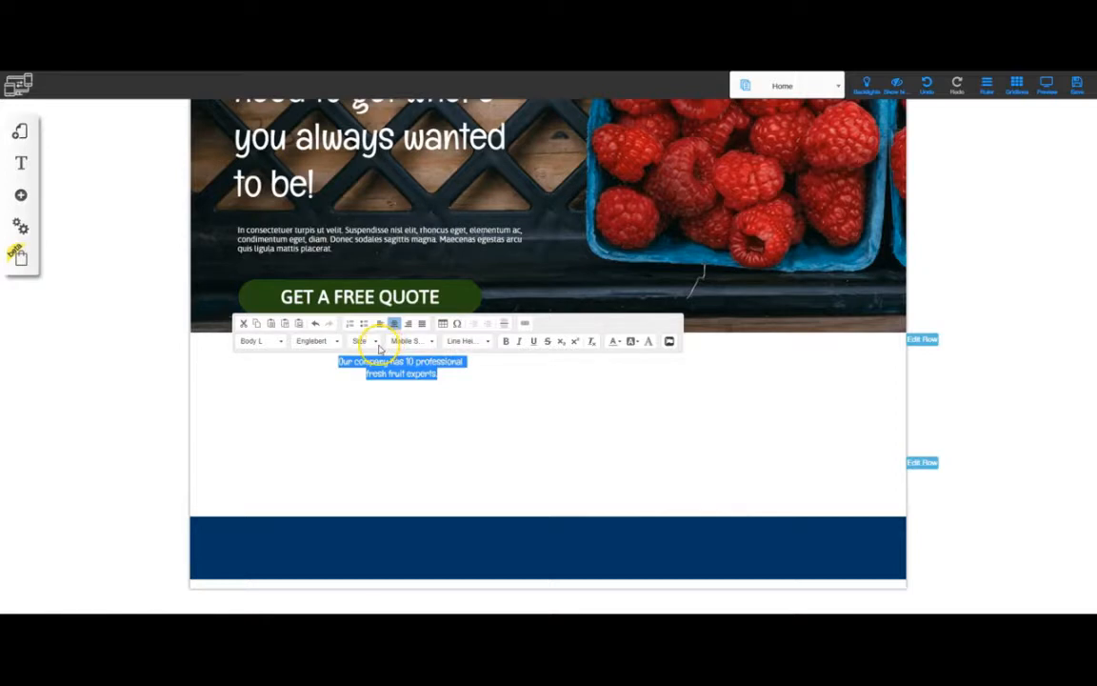
# Step: Set the font size of the fruit experts text to 25
pyautogui.click(377, 341)
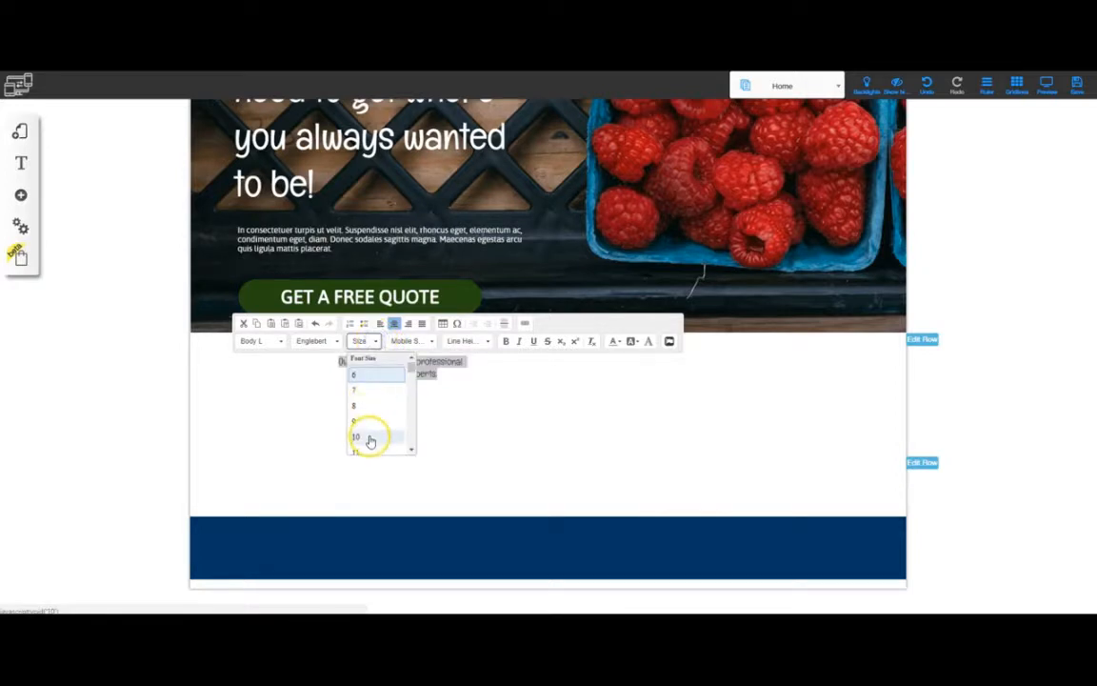
pyautogui.scroll(-3, 366, 429)
pyautogui.click(361, 413)
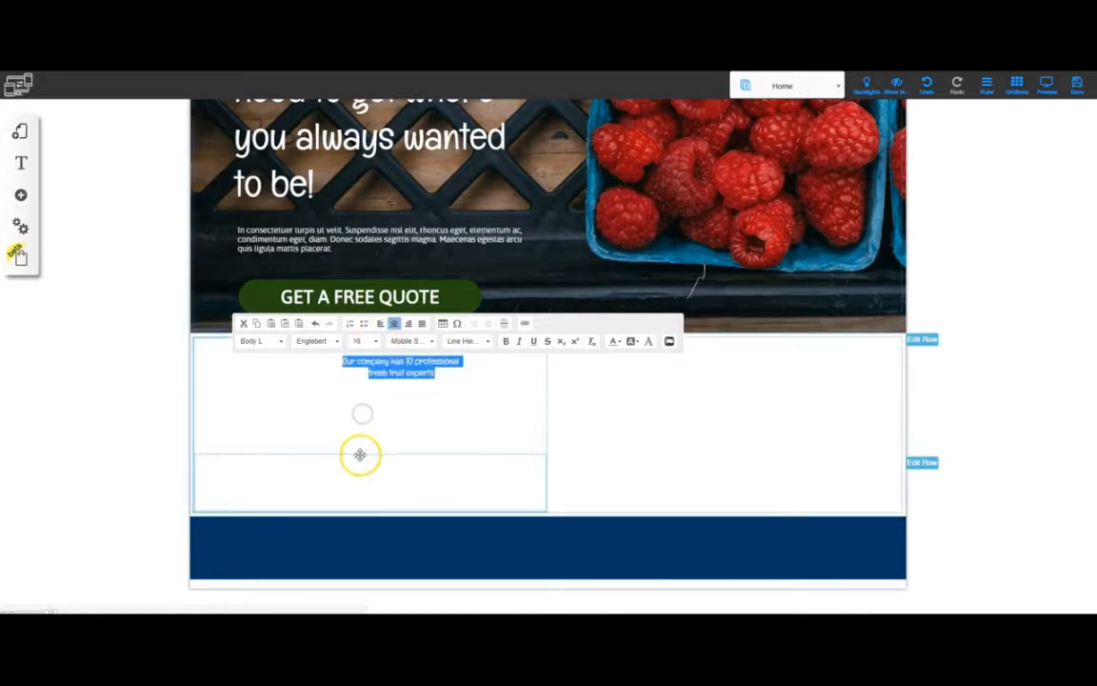
pyautogui.click(364, 341)
pyautogui.scroll(-5, 366, 428)
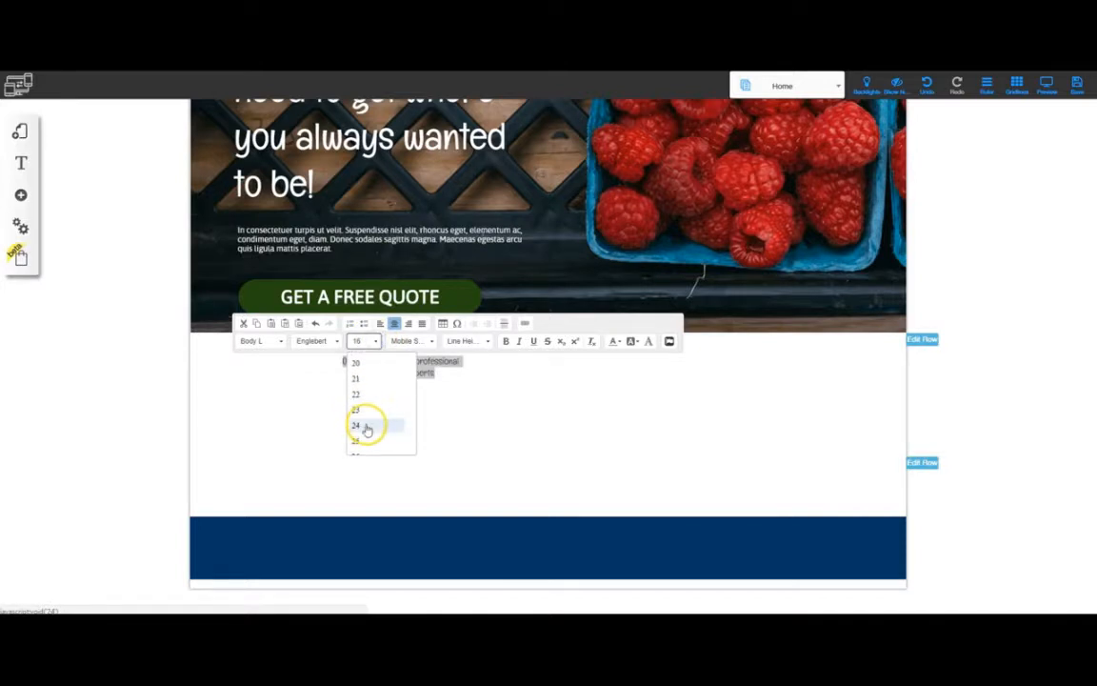
pyautogui.click(362, 442)
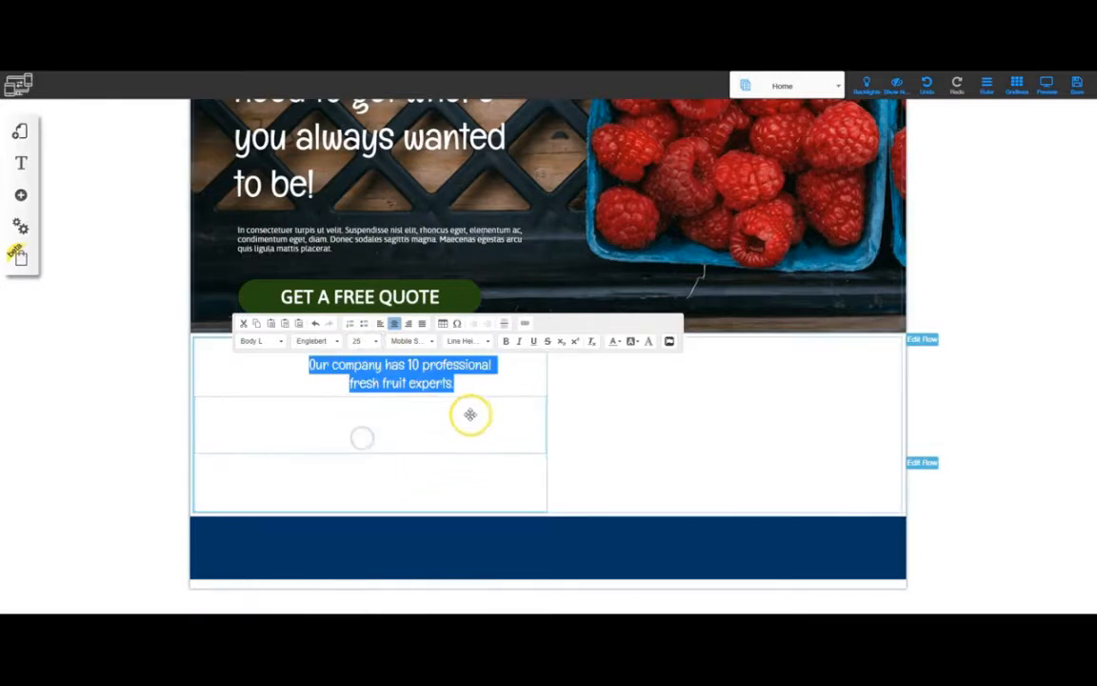
pyautogui.click(514, 381)
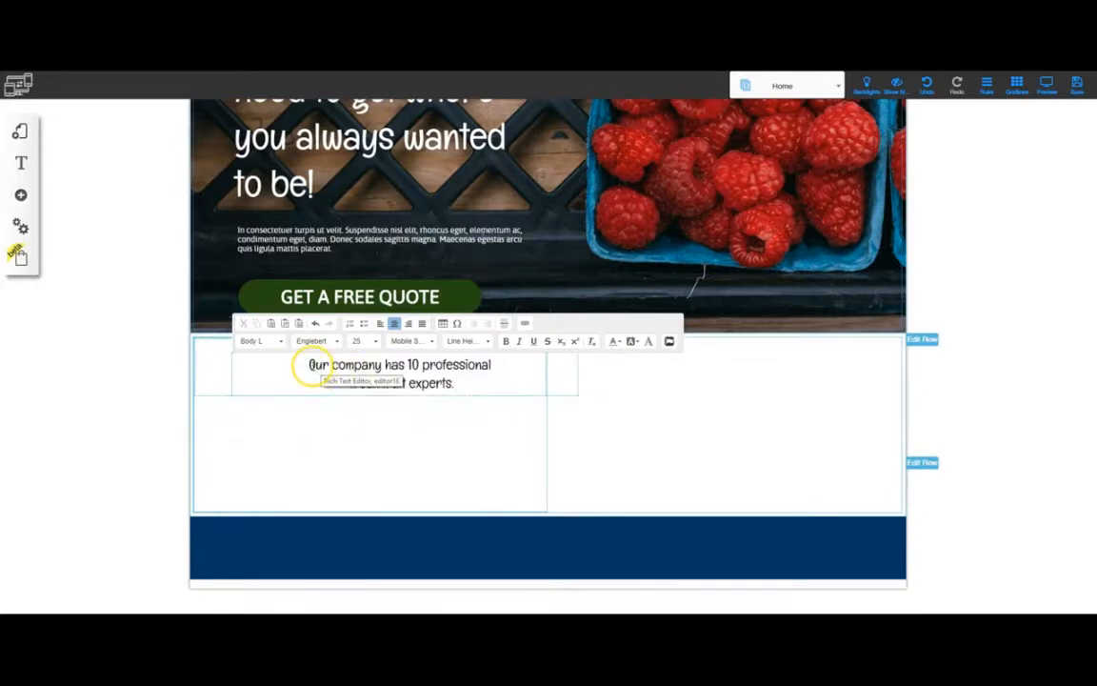
# Step: Colour the whole fruit experts text dark grey (#666666)
pyautogui.moveTo(309, 367); pyautogui.dragTo(472, 382)
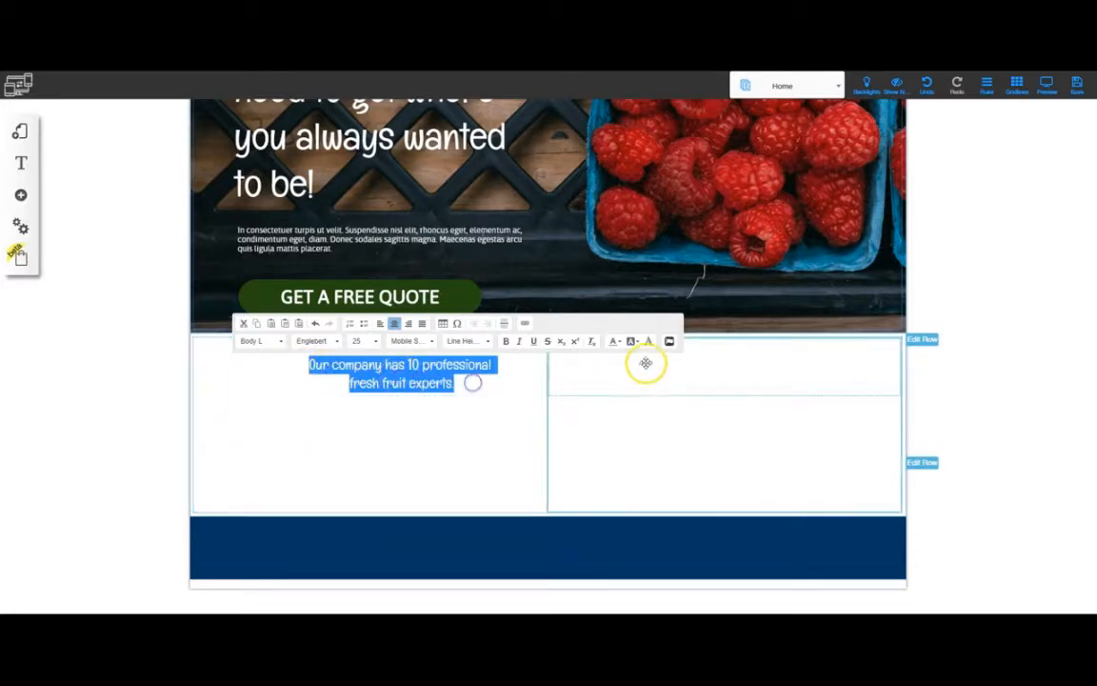
pyautogui.click(617, 341)
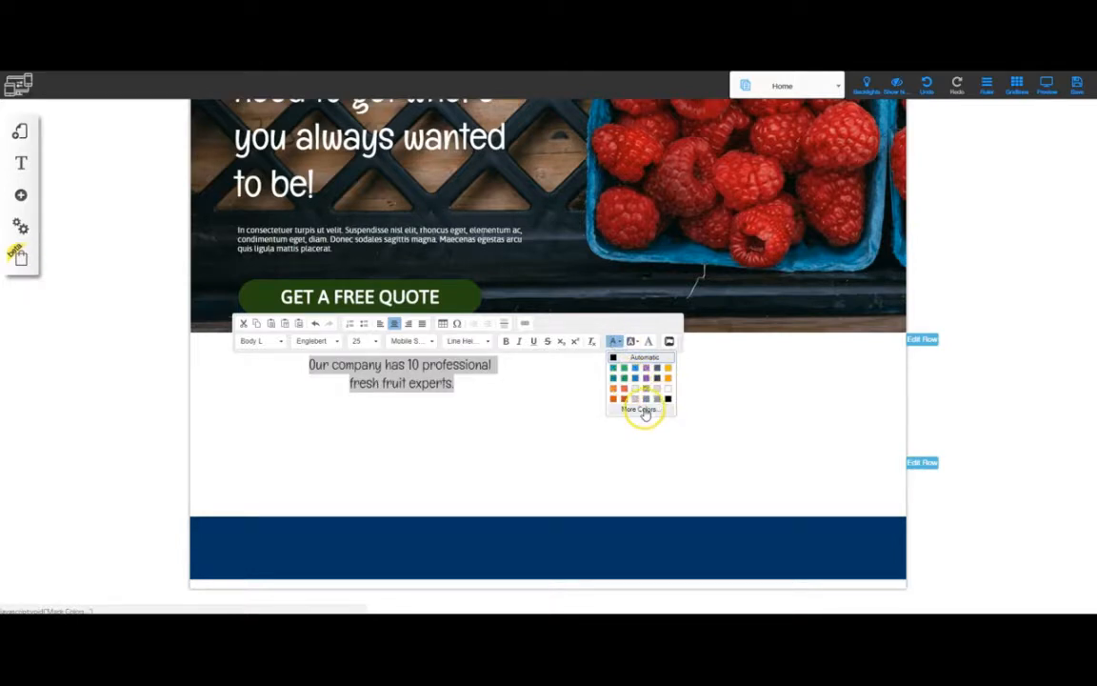
pyautogui.click(644, 409)
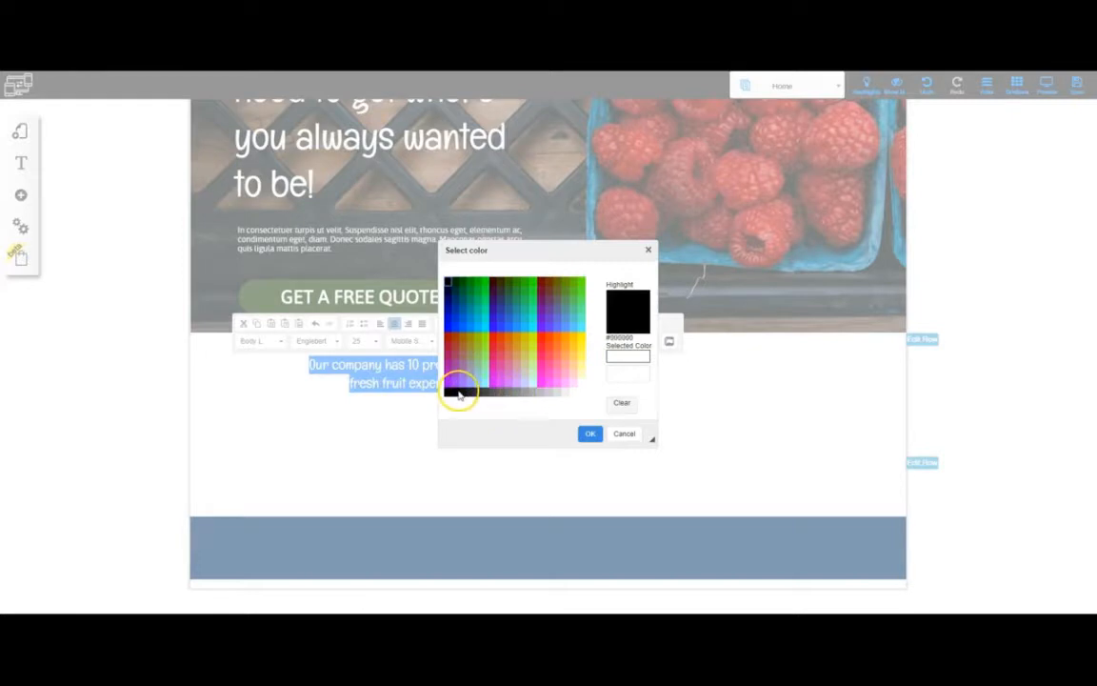
pyautogui.click(502, 394)
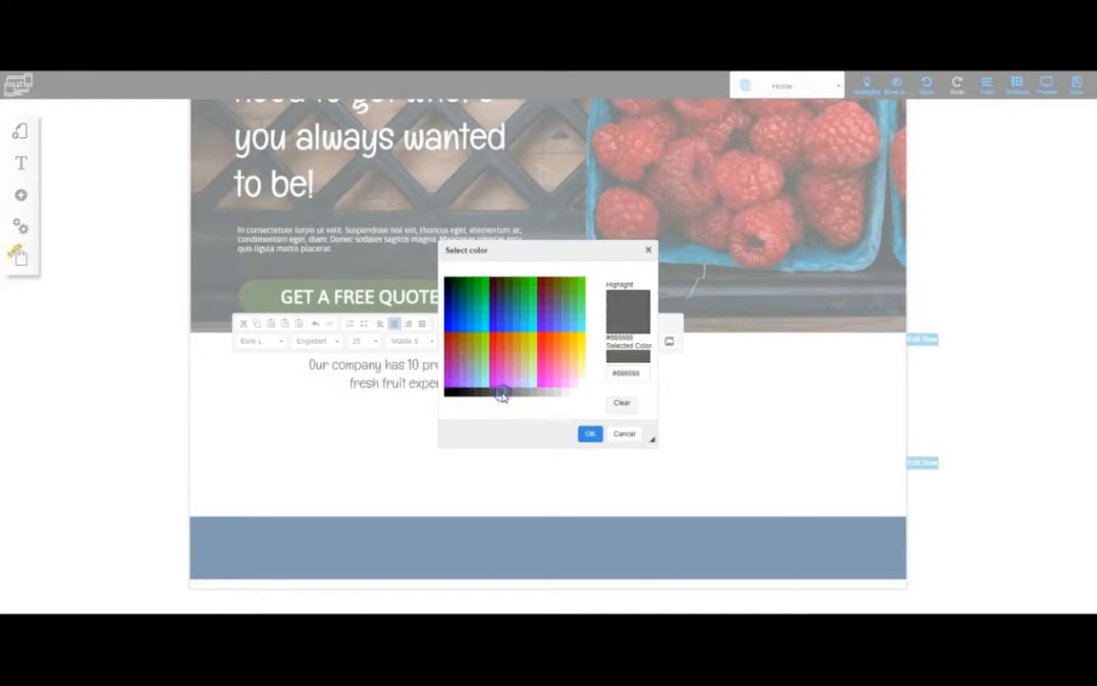
pyautogui.click(591, 435)
# Step: Make the words "10 professional" bold in the fruit experts text
pyautogui.click(407, 367)
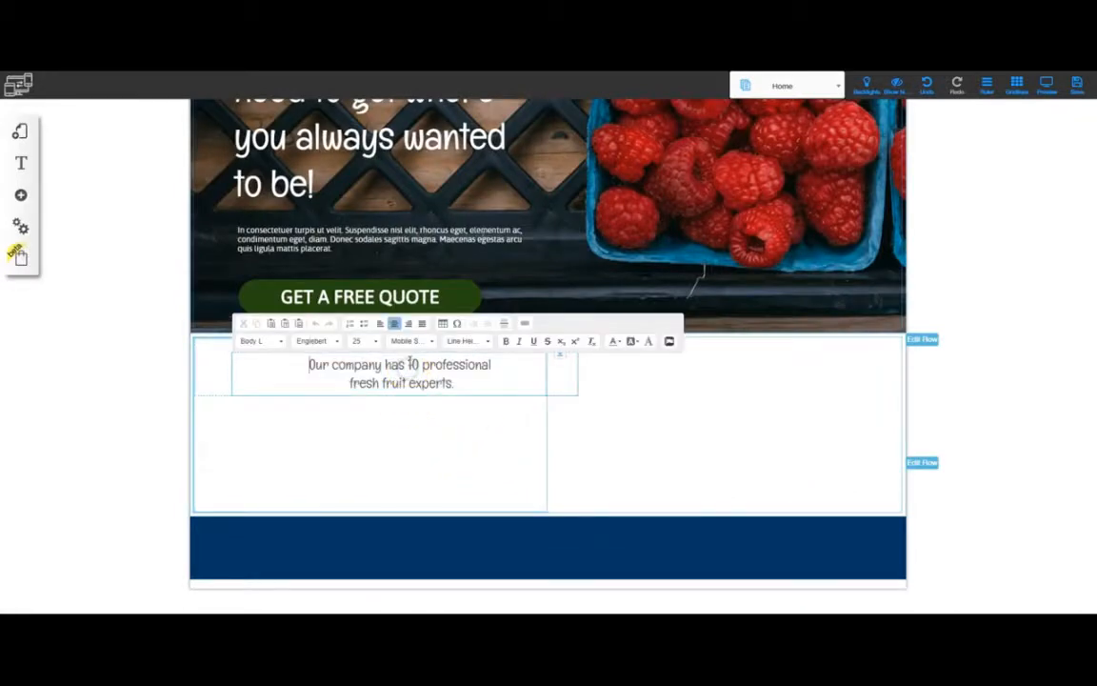
pyautogui.moveTo(407, 363); pyautogui.dragTo(480, 364)
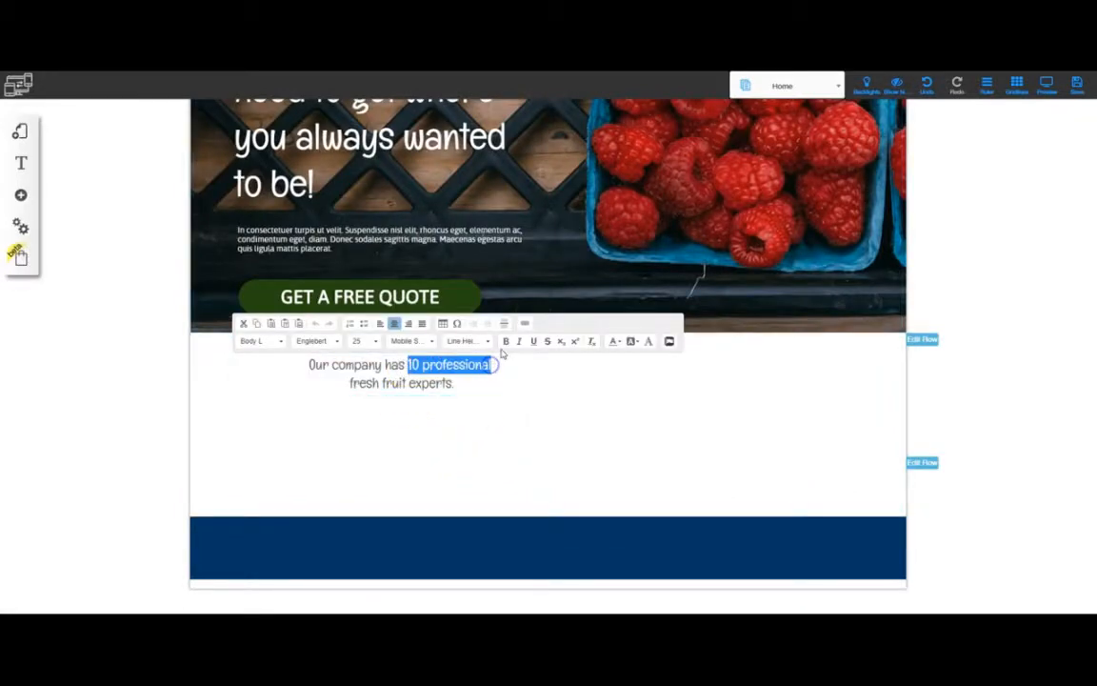
pyautogui.click(504, 341)
pyautogui.click(494, 384)
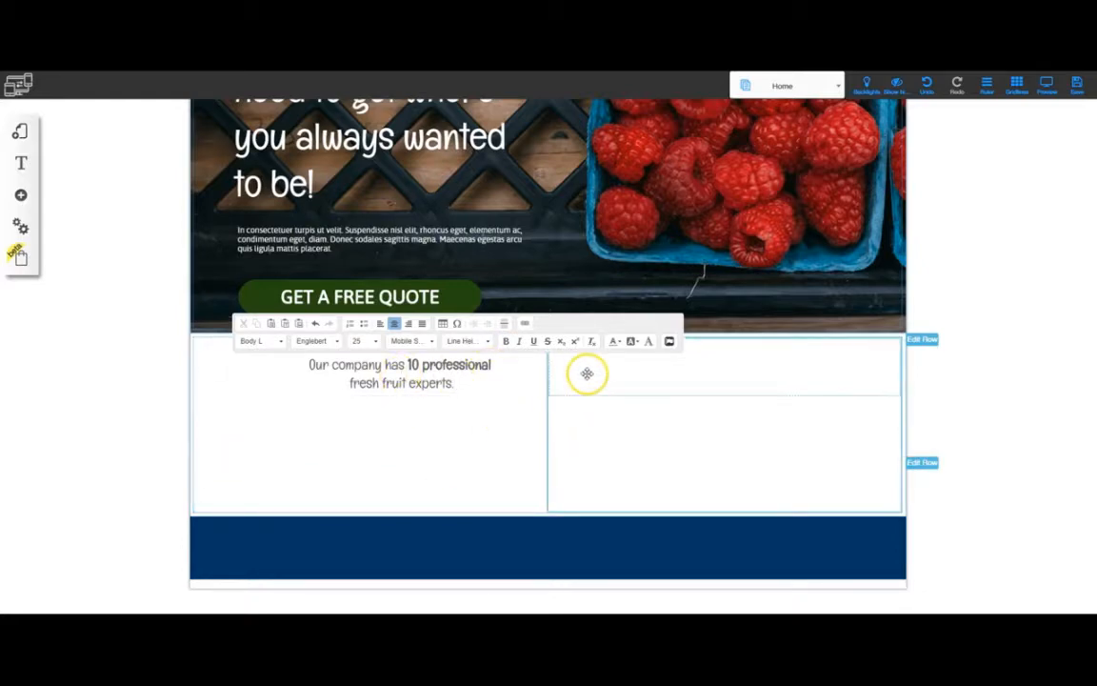
# Step: Finish editing the fruit experts text and move its box to fit inside the left column's uppermost grid
pyautogui.click(589, 373)
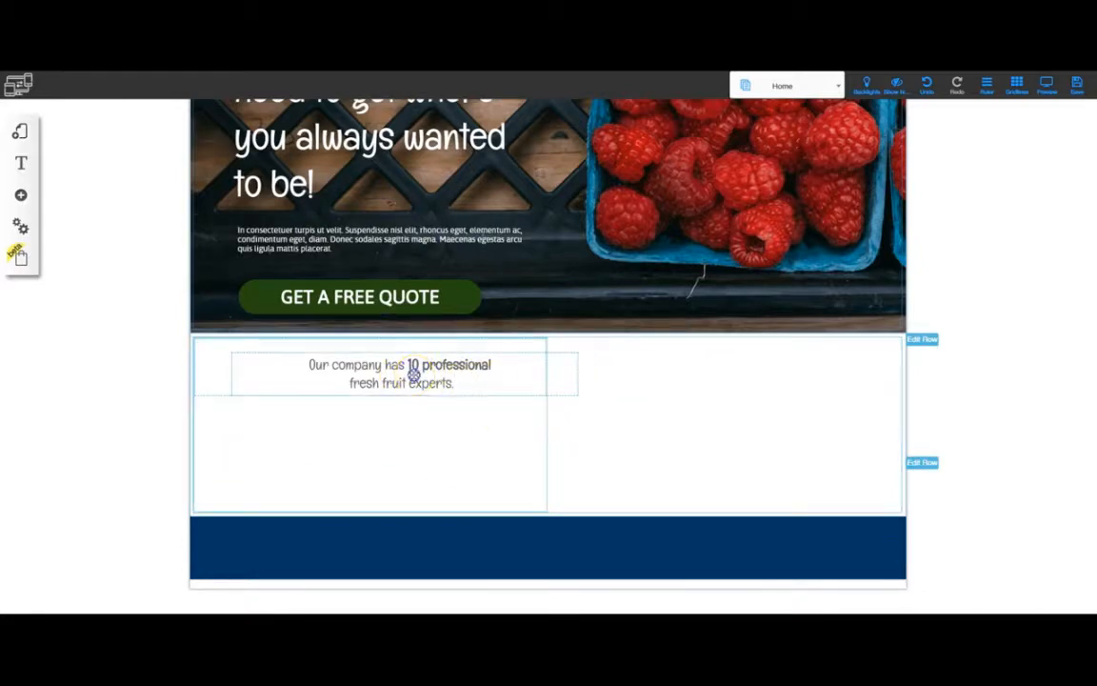
pyautogui.click(413, 375)
pyautogui.moveTo(460, 378); pyautogui.dragTo(426, 372)
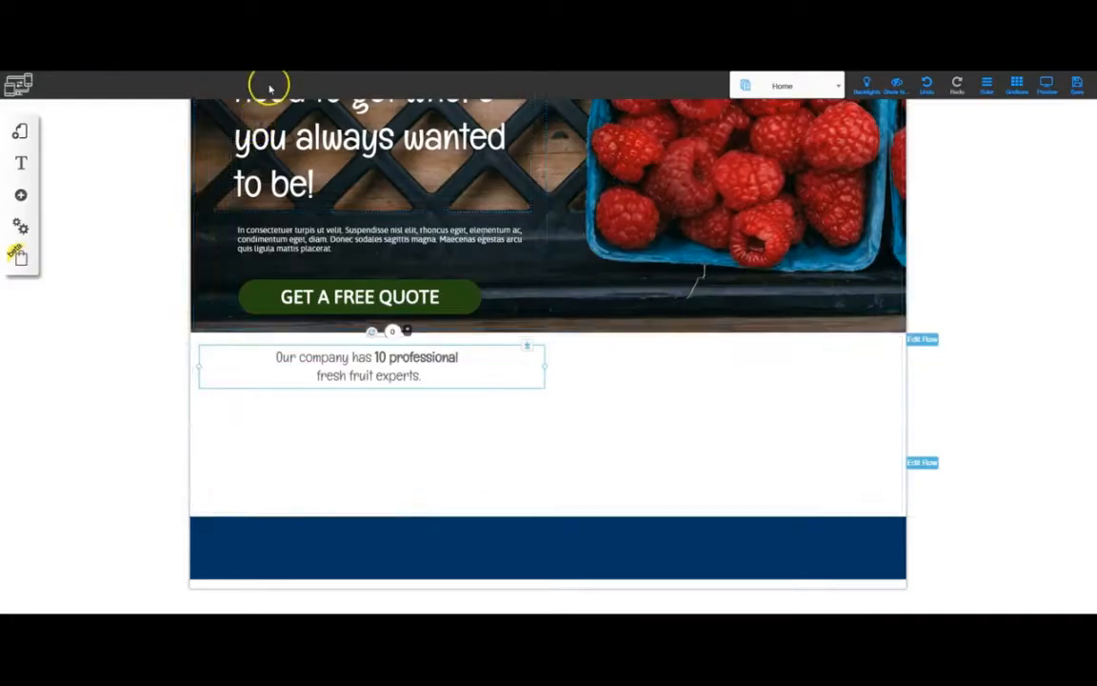
# Step: Add a plain image element, shrink it to about 244 wide and place it below the fruit experts text in the left column
pyautogui.click(20, 196)
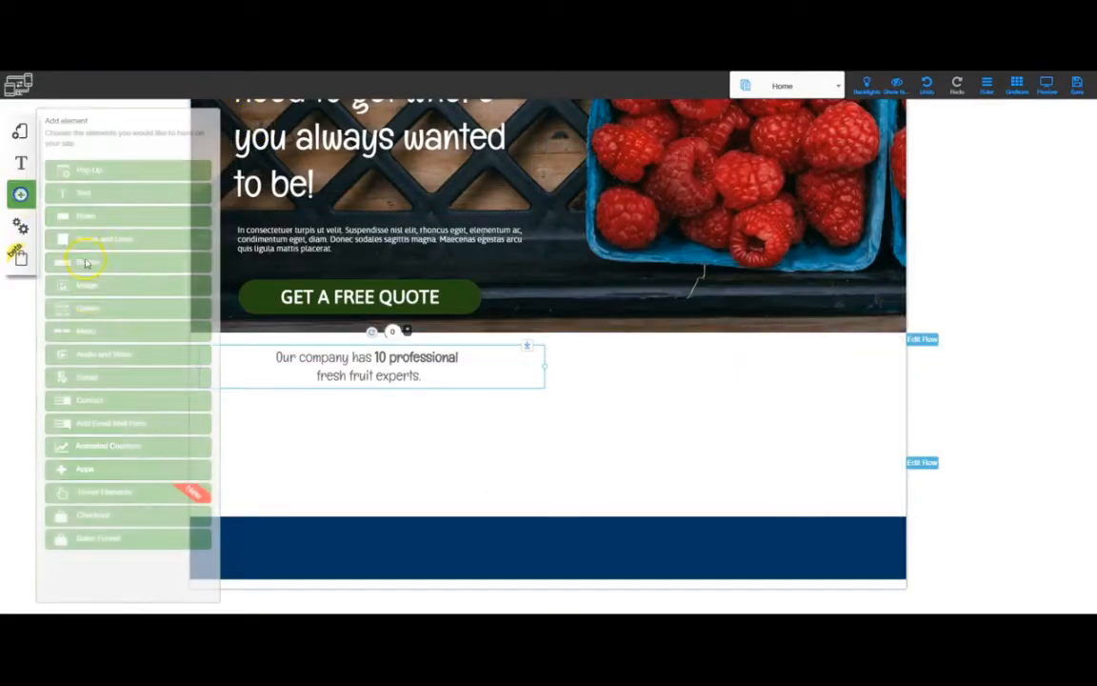
pyautogui.click(88, 288)
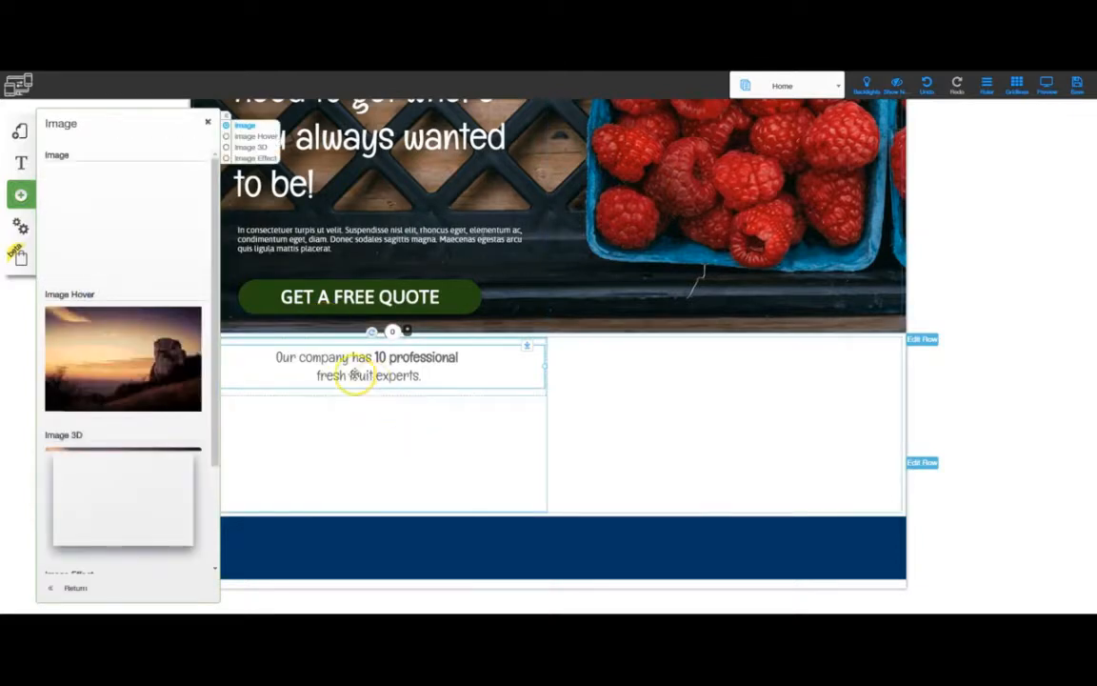
pyautogui.moveTo(138, 224); pyautogui.dragTo(582, 435)
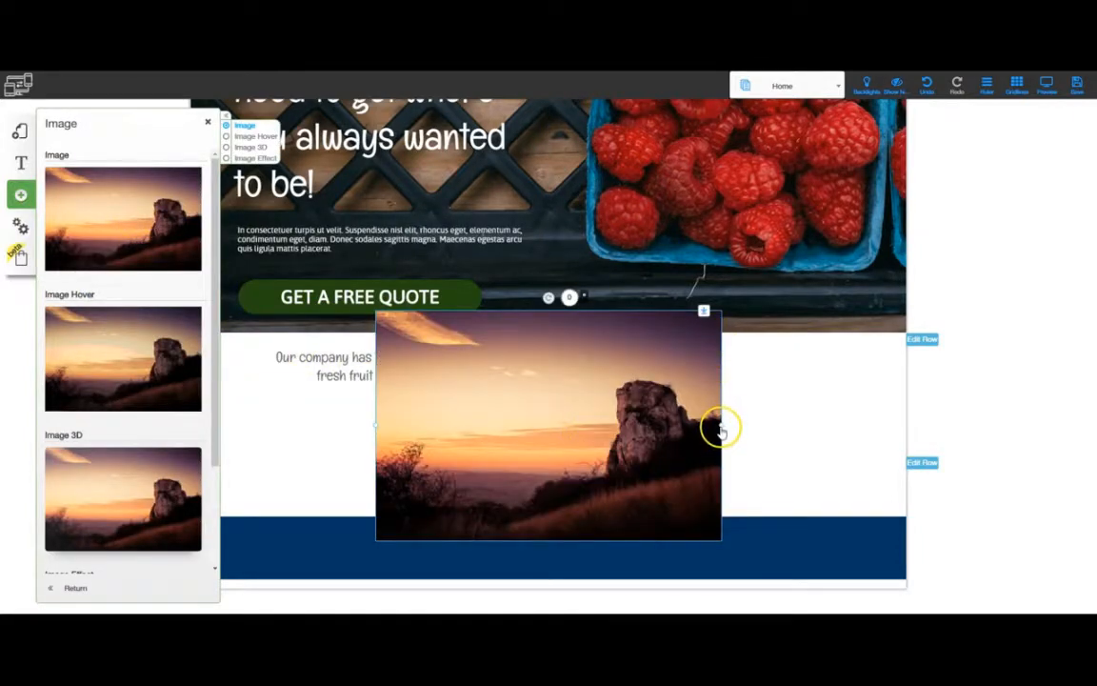
pyautogui.moveTo(721, 430); pyautogui.dragTo(530, 397)
pyautogui.moveTo(461, 355); pyautogui.dragTo(395, 436)
# Step: Replace the placeholder image in the left column with the crate of yellow fruit picture from the Quick Start directory
pyautogui.doubleClick(372, 425)
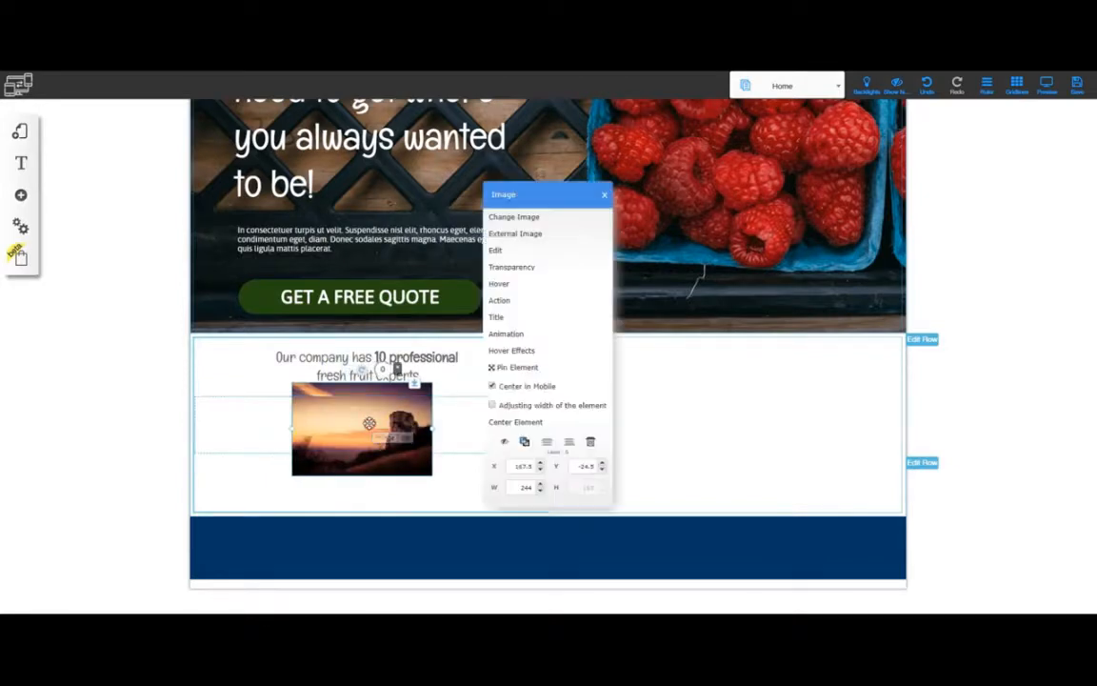
pyautogui.click(506, 217)
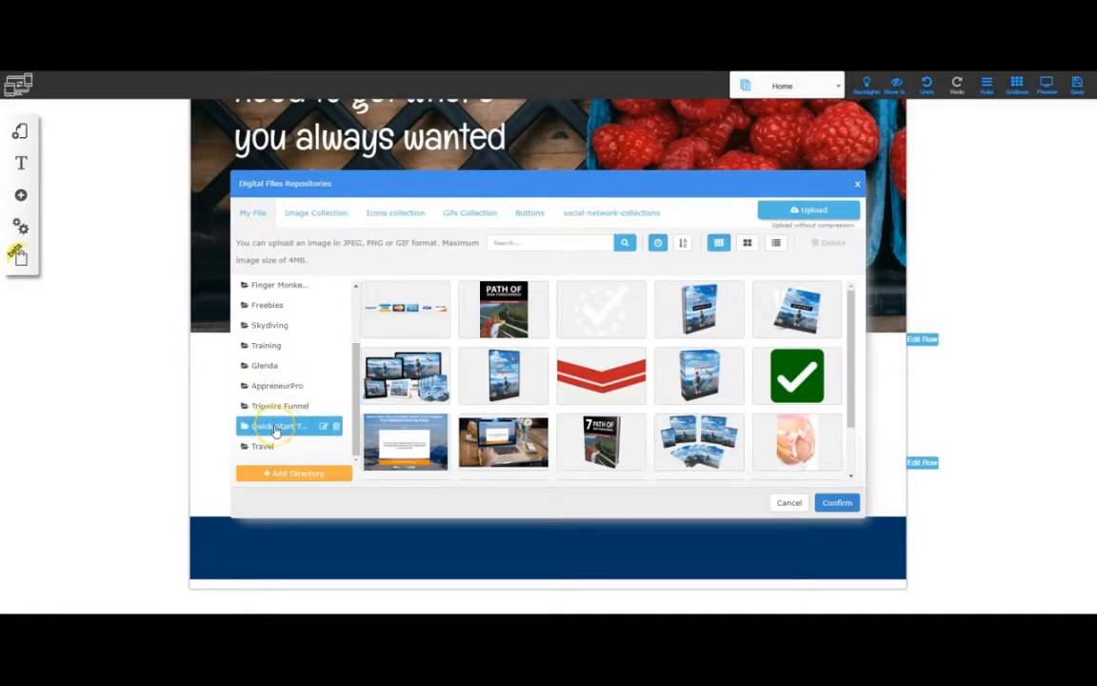
pyautogui.click(275, 430)
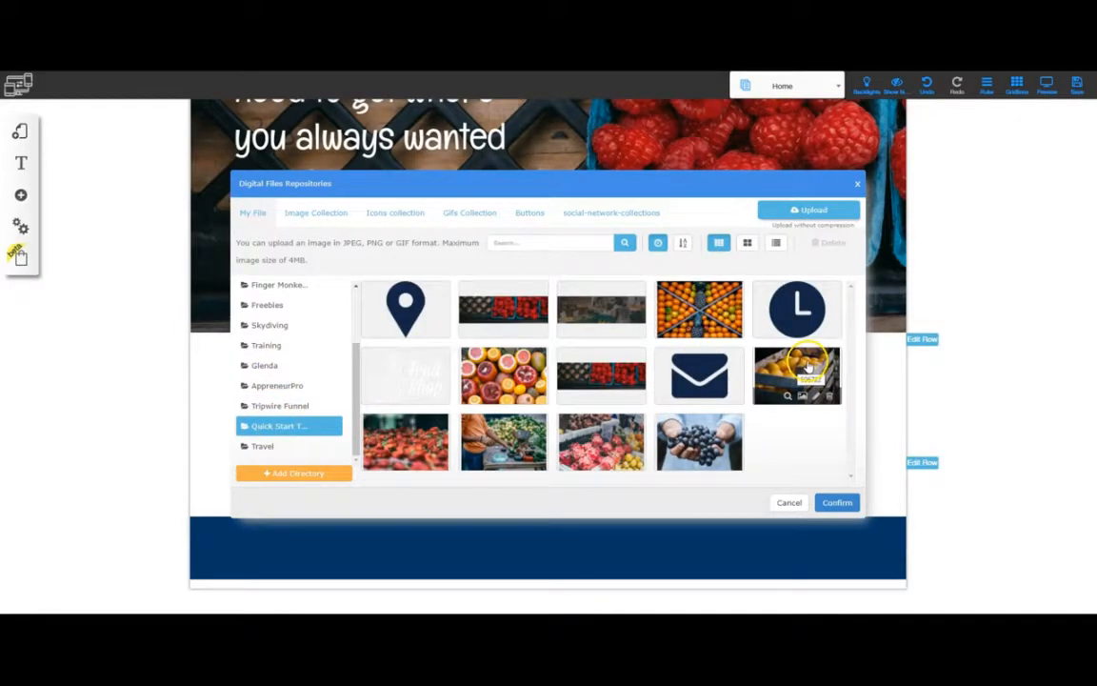
pyautogui.click(837, 502)
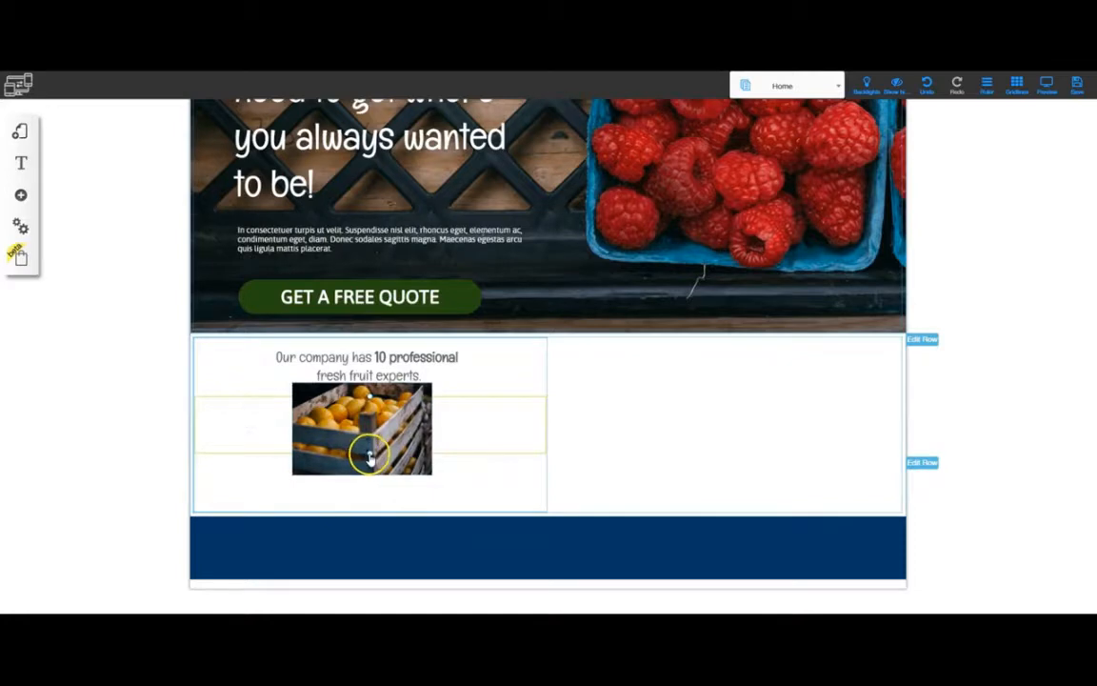
# Step: Extend the left column's middle grid downward and enlarge the fruit crate image inside it
pyautogui.moveTo(371, 461); pyautogui.dragTo(368, 500)
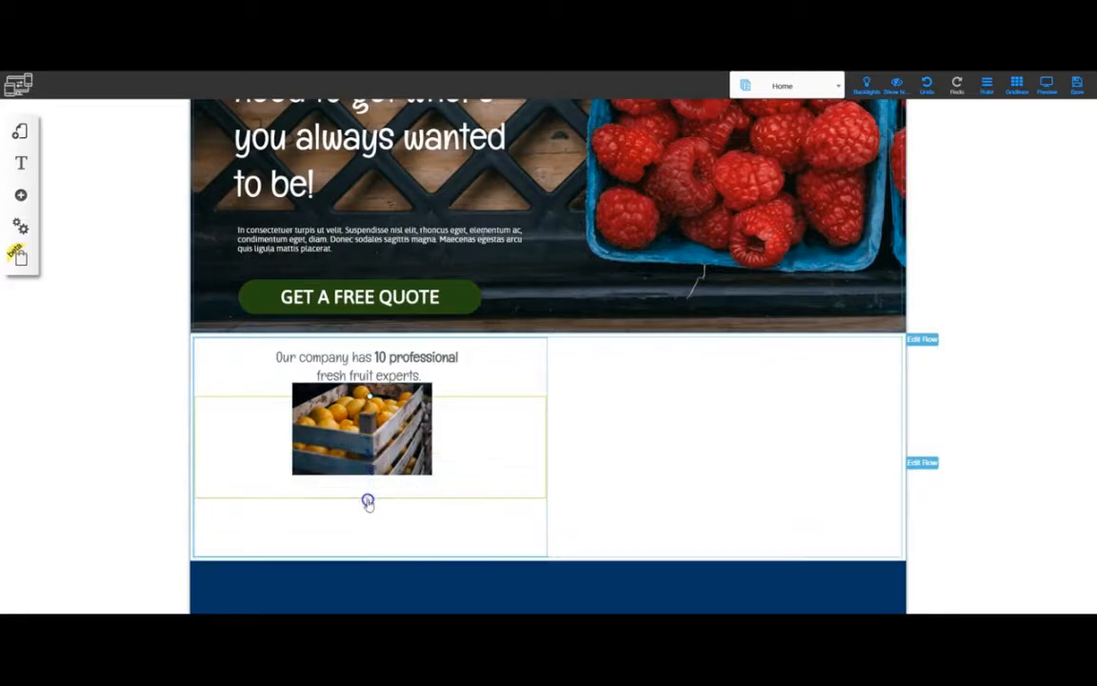
pyautogui.moveTo(358, 435); pyautogui.dragTo(361, 439)
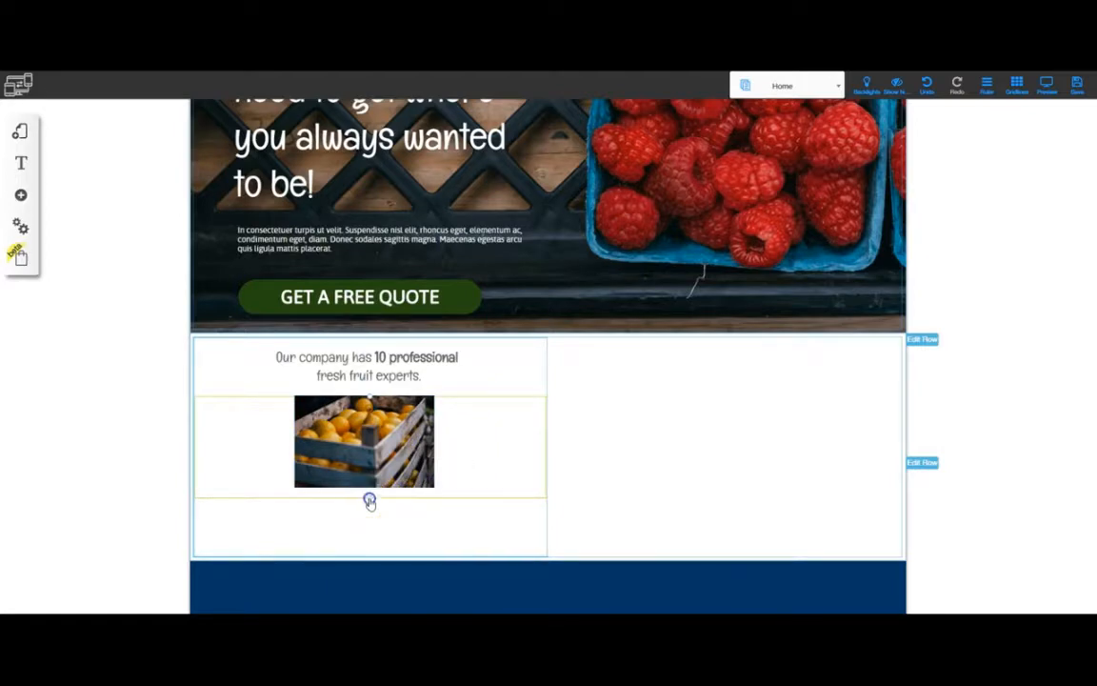
pyautogui.moveTo(370, 501); pyautogui.dragTo(370, 528)
pyautogui.click(439, 460)
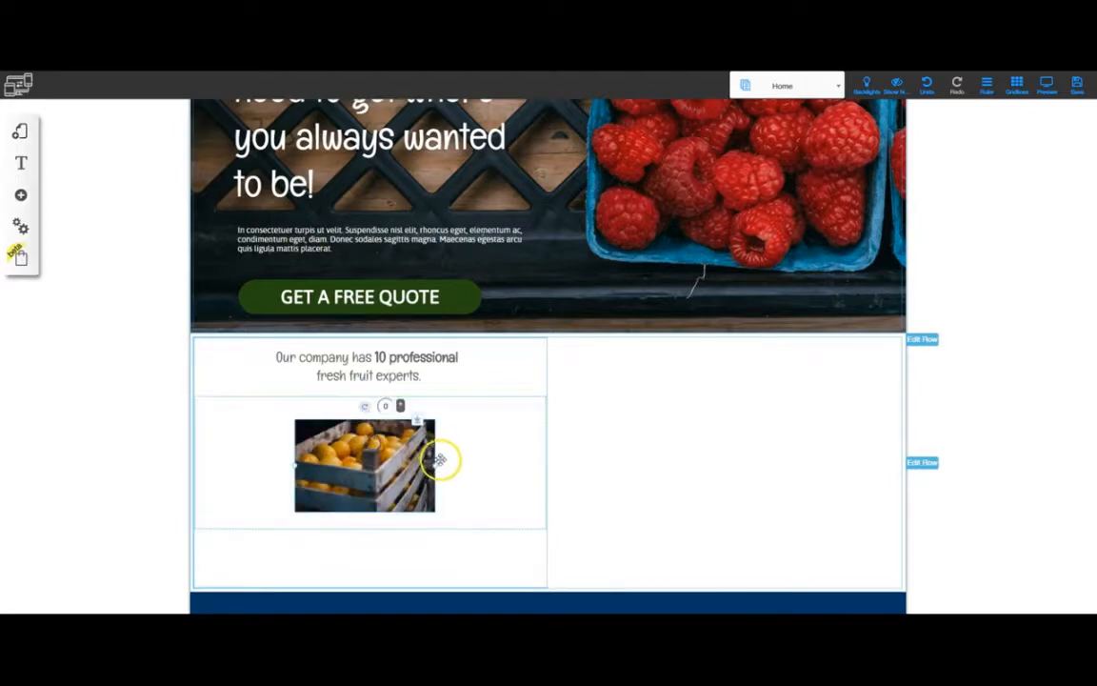
pyautogui.moveTo(433, 466); pyautogui.dragTo(497, 450)
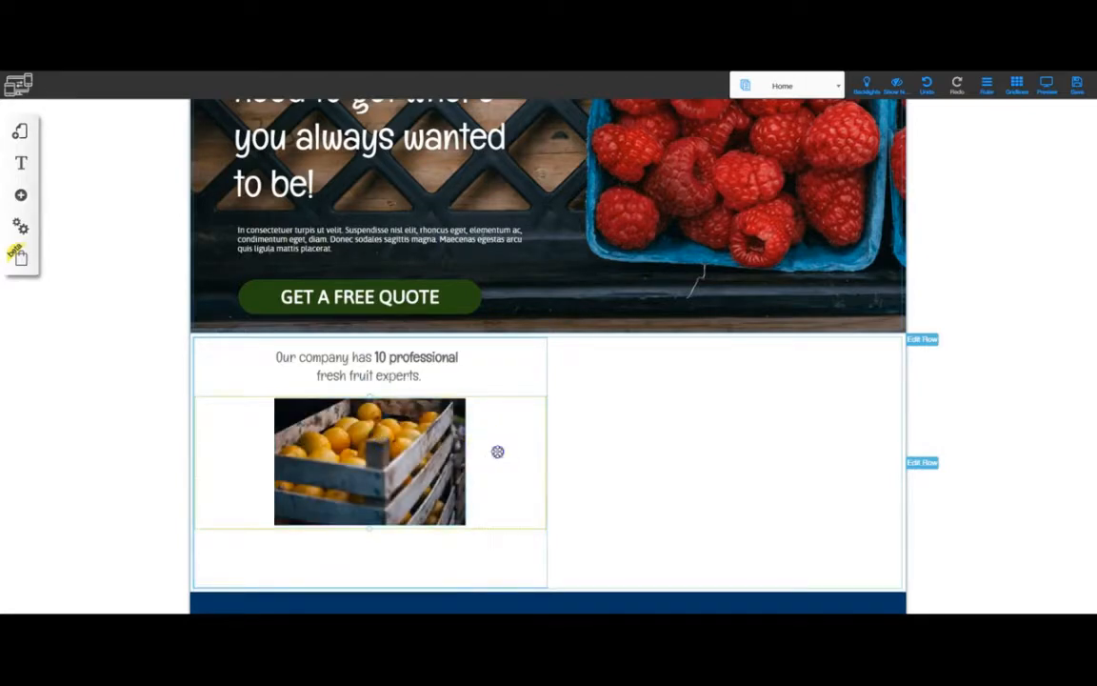
# Step: Fine-tune the heights of the upper and middle grids in the left column and reposition the fruit crate image within its grid
pyautogui.moveTo(370, 530); pyautogui.dragTo(369, 535)
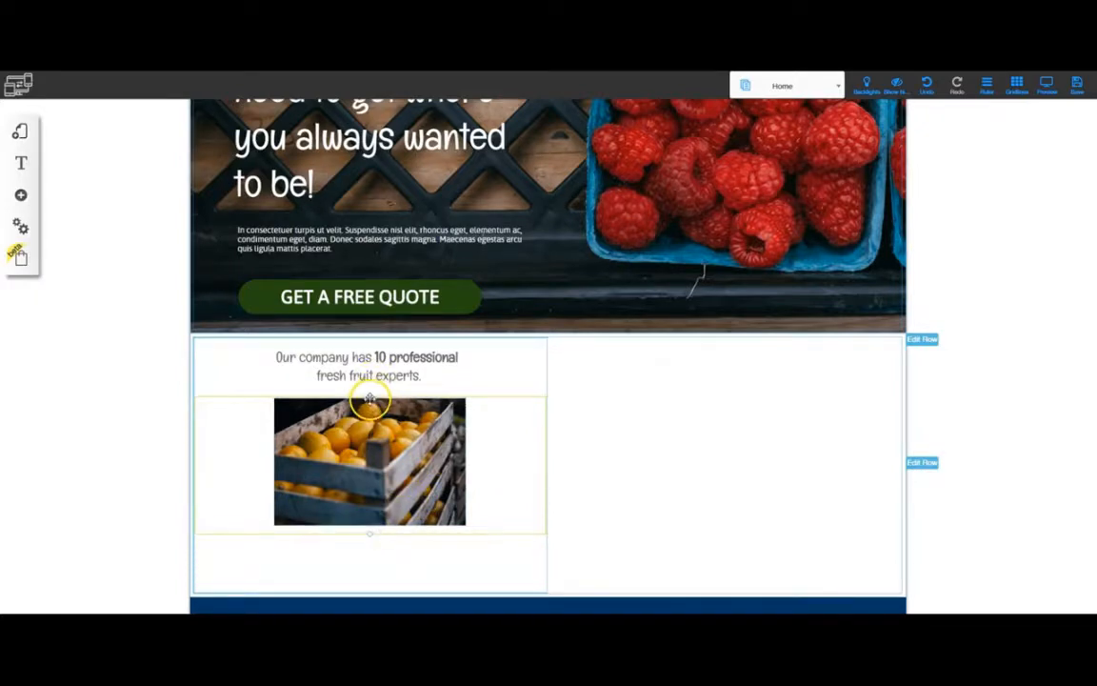
pyautogui.moveTo(369, 396); pyautogui.dragTo(370, 386)
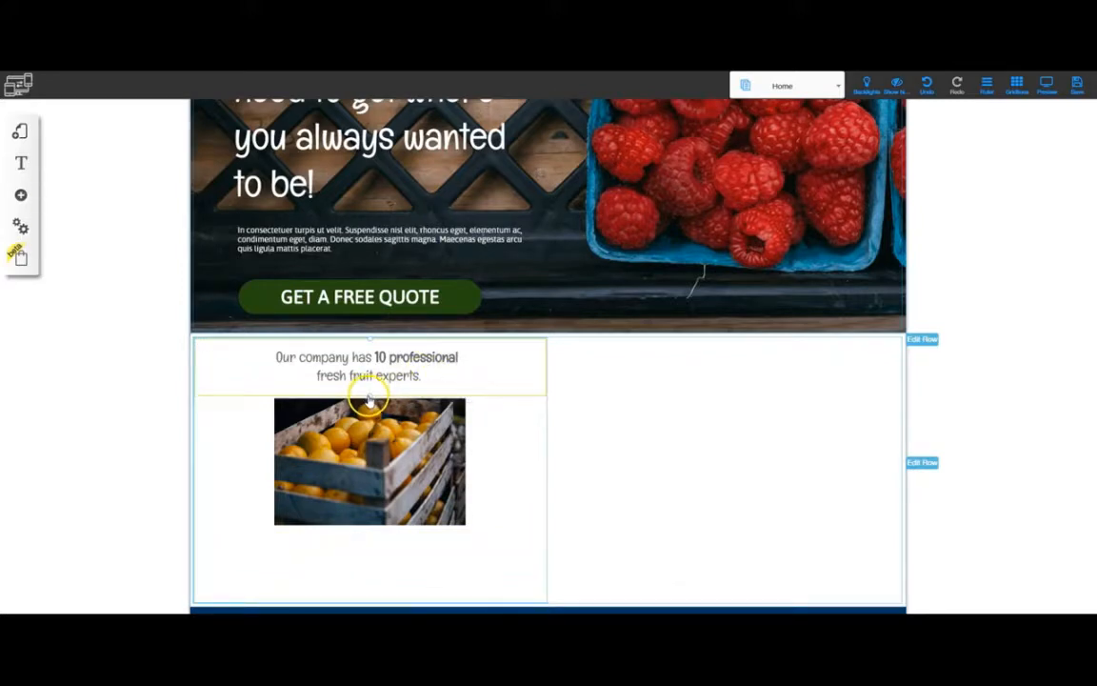
pyautogui.moveTo(368, 392); pyautogui.dragTo(368, 387)
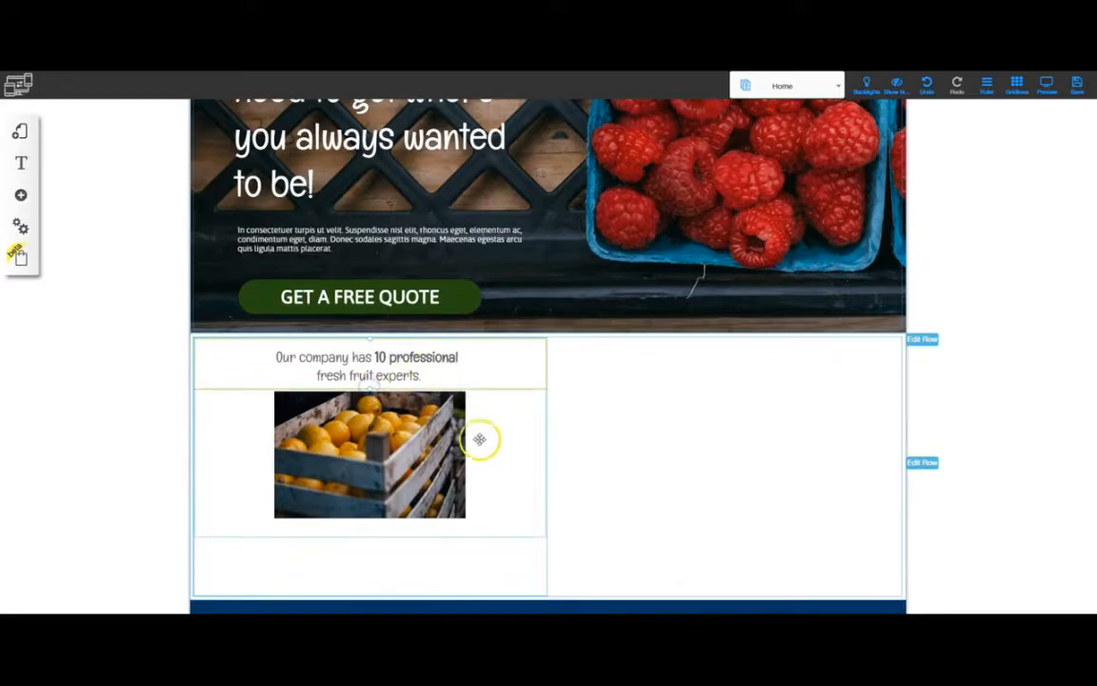
pyautogui.moveTo(380, 440); pyautogui.dragTo(379, 442)
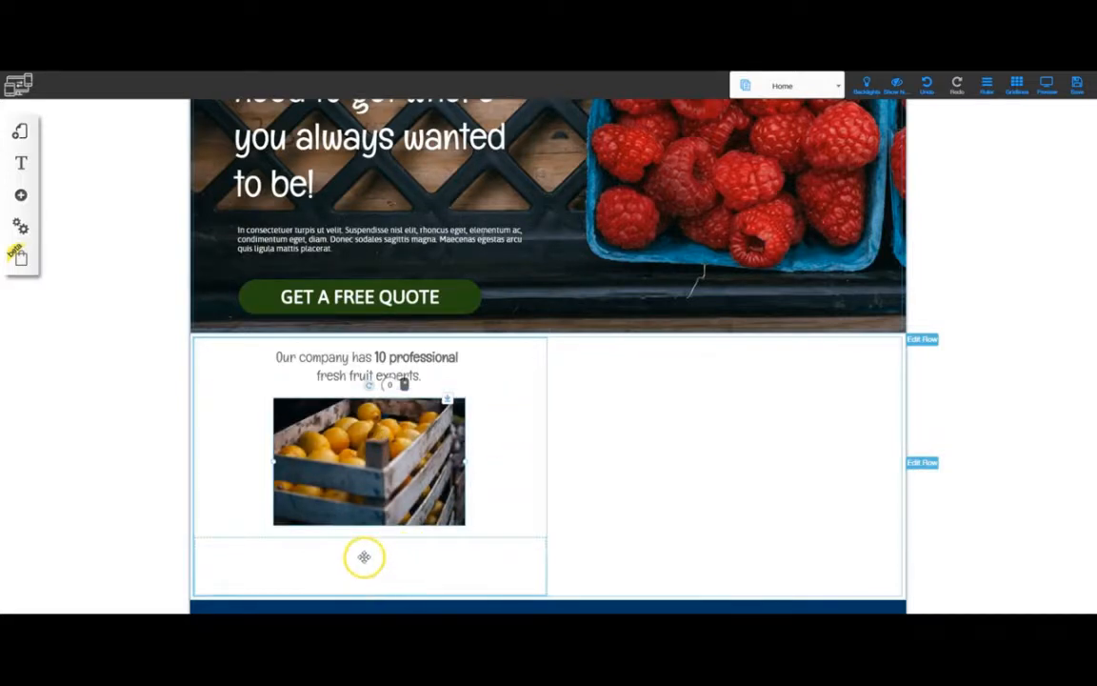
# Step: Add a Body M paragraph element and place it in the hero's right column, below the raspberries
pyautogui.click(21, 195)
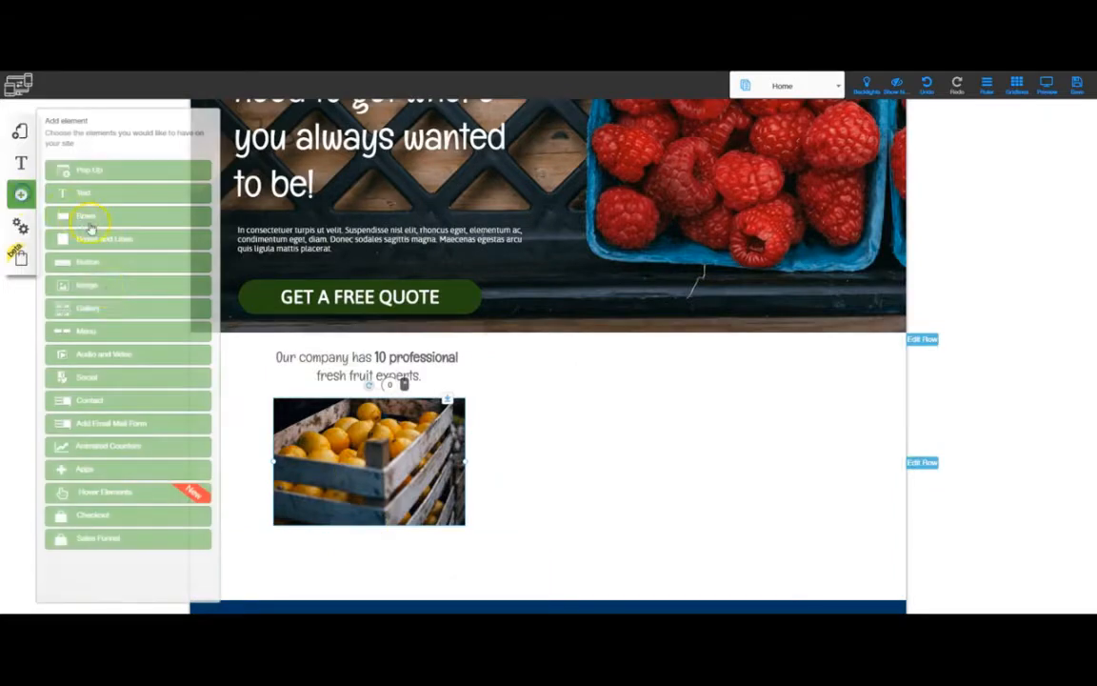
pyautogui.click(84, 194)
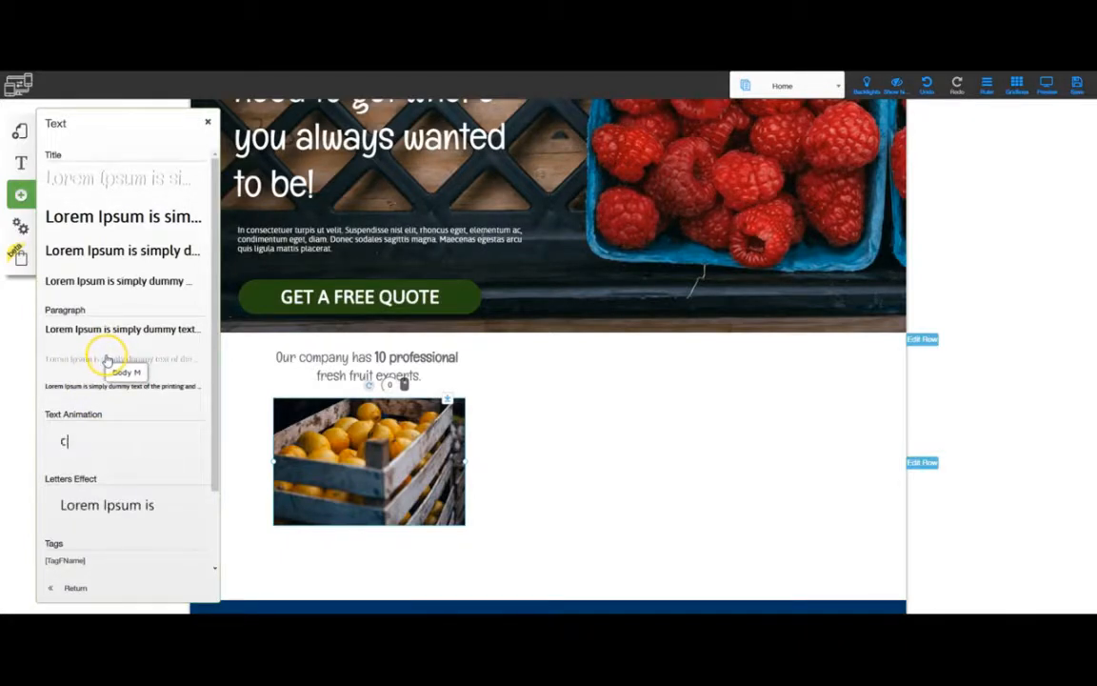
pyautogui.click(107, 360)
pyautogui.moveTo(547, 315); pyautogui.dragTo(724, 298)
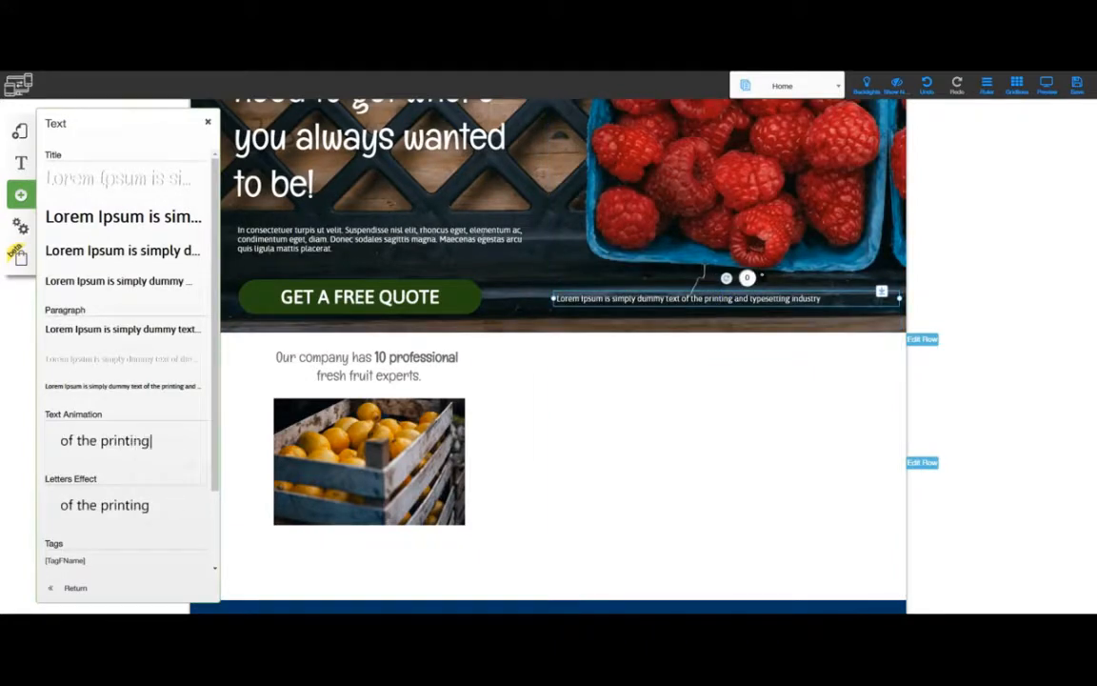
# Step: Copy the first "Nullam accumsan lorem in dui" paragraph from Notepad and replace the new element's dummy text with it
pyautogui.hotkey('alt', 'Tab')
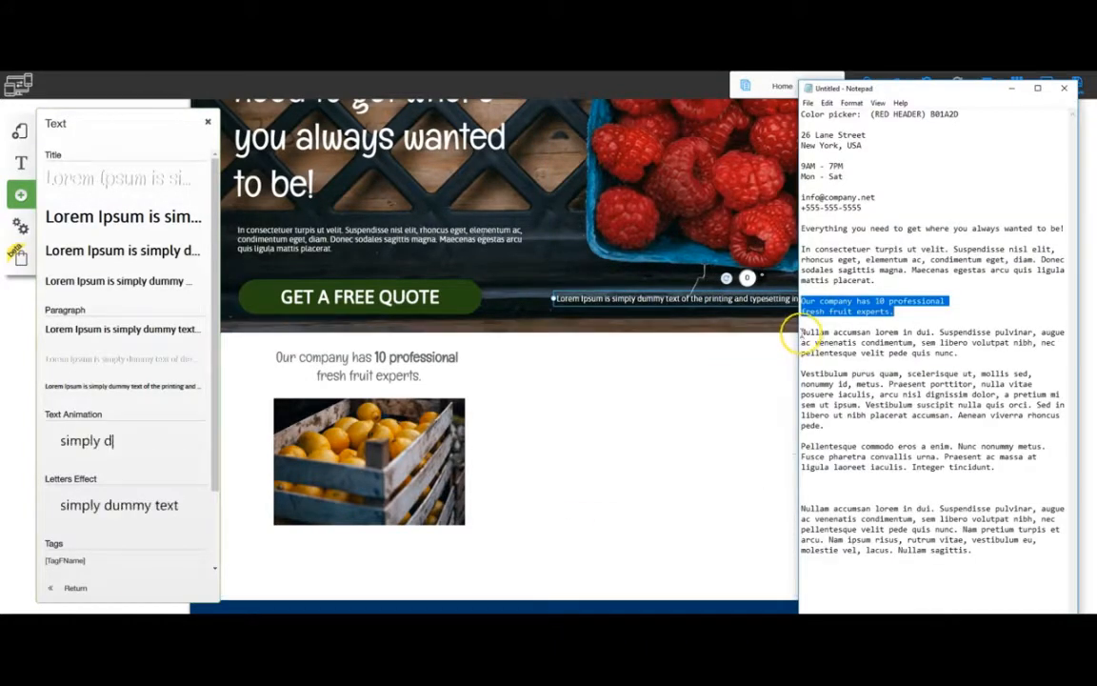
pyautogui.moveTo(802, 331); pyautogui.dragTo(957, 353)
pyautogui.hotkey('ctrl', 'c')
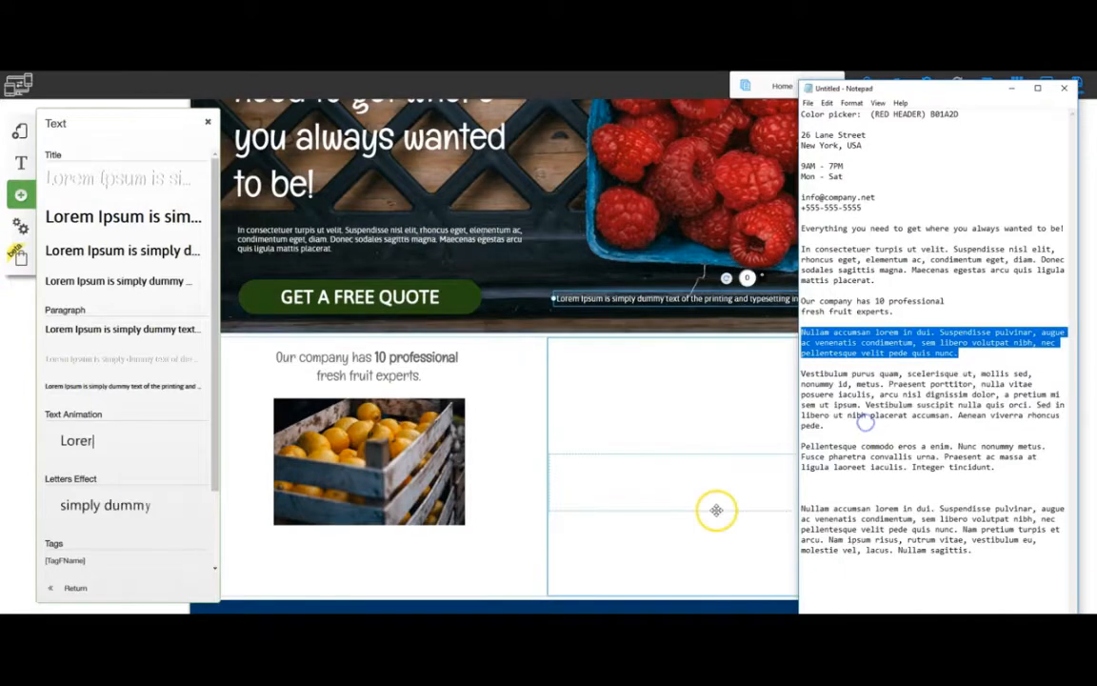
pyautogui.doubleClick(631, 299)
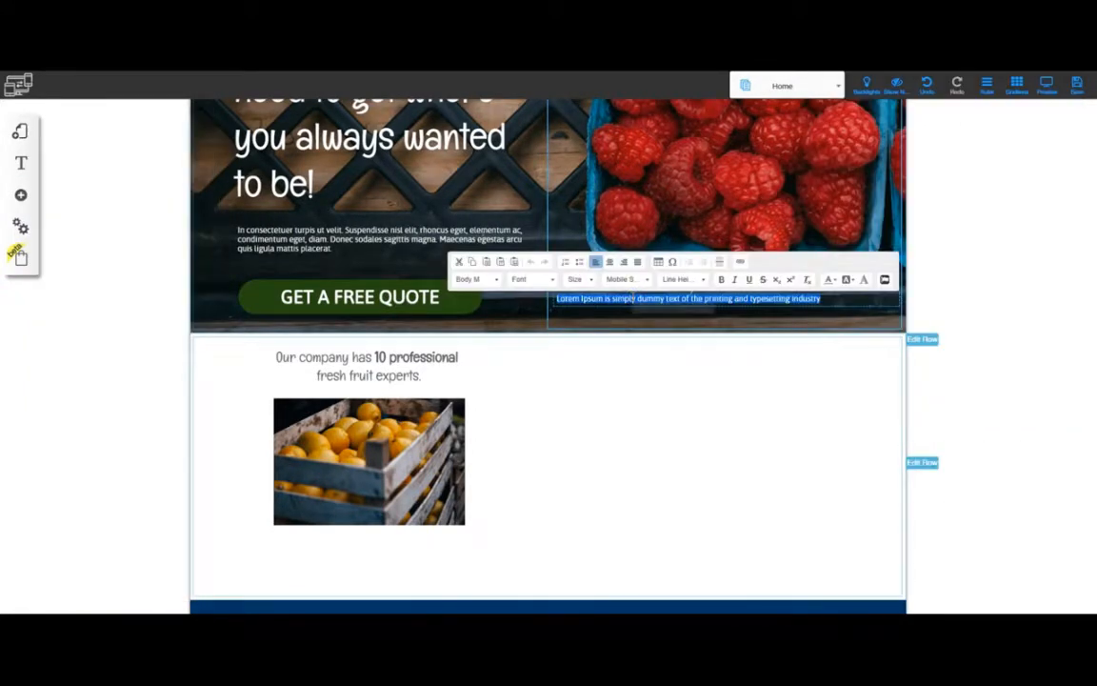
pyautogui.hotkey('ctrl', 'v')
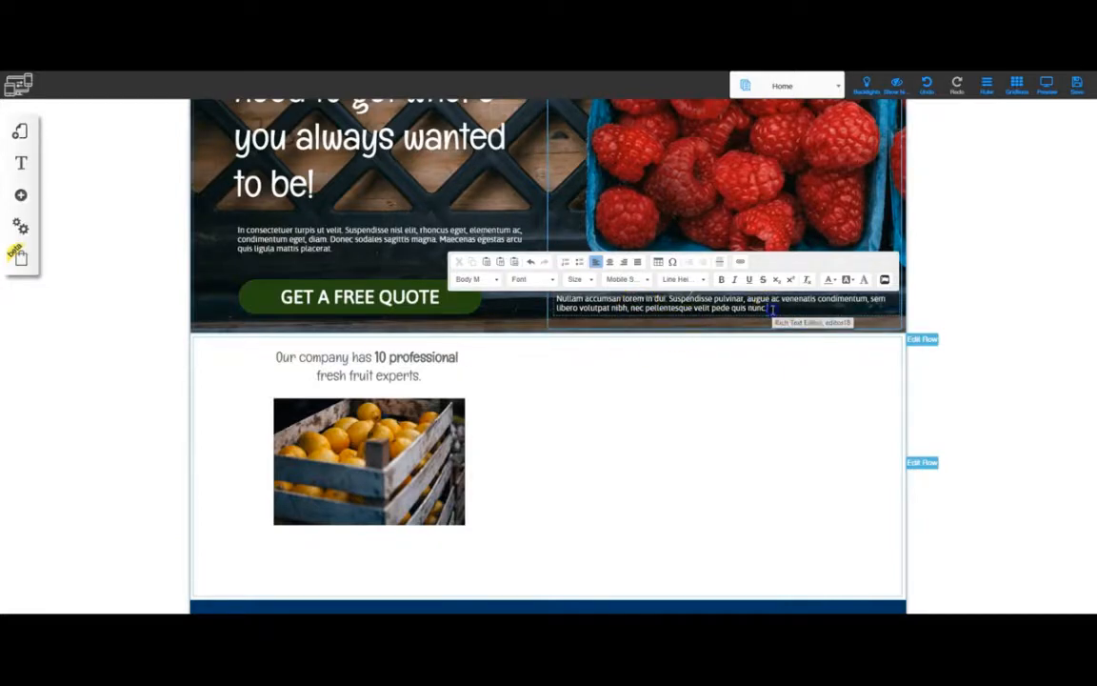
# Step: Colour the pasted paragraph black, move it below the fruit crate image and narrow its box to fit the left column
pyautogui.moveTo(769, 309); pyautogui.dragTo(536, 301)
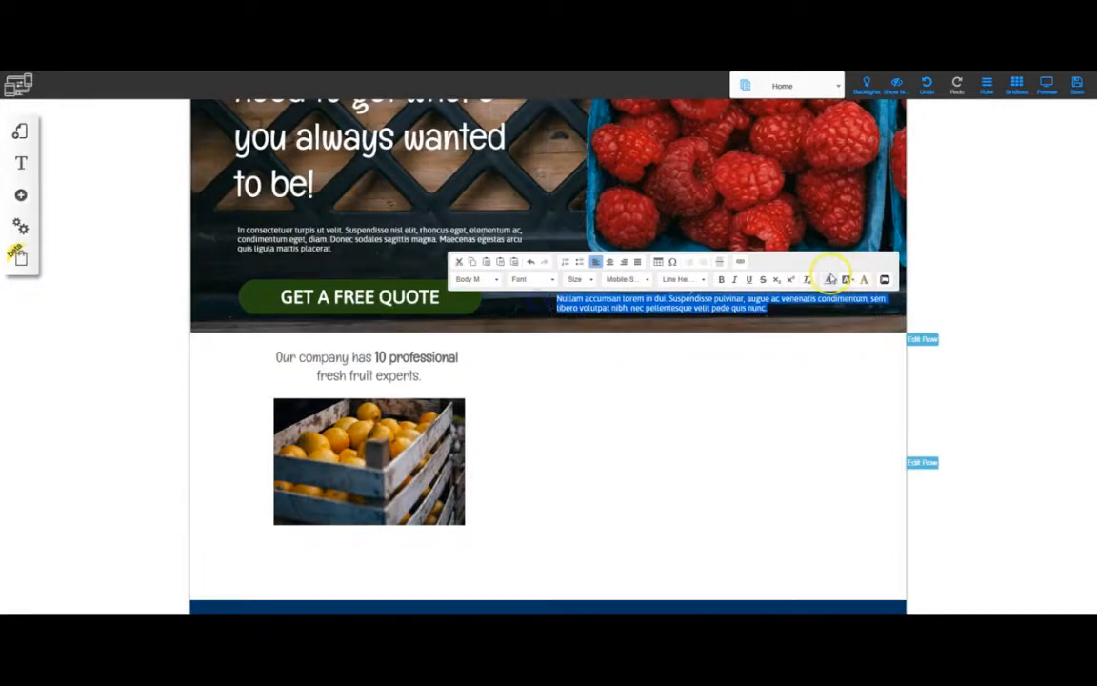
pyautogui.click(831, 279)
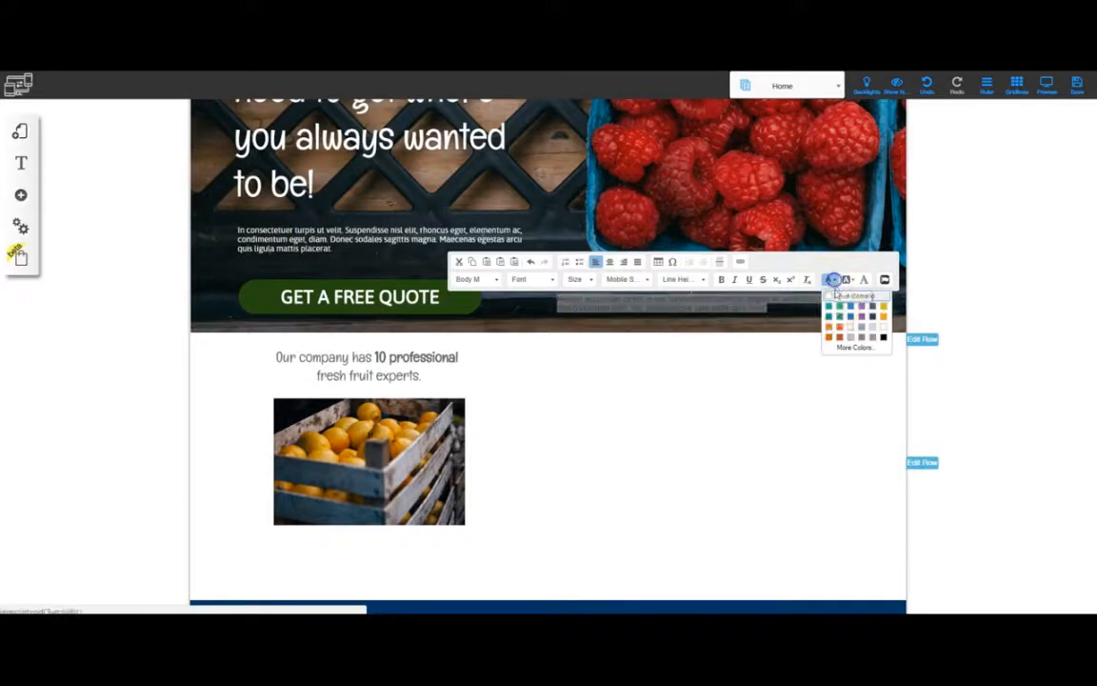
pyautogui.click(882, 338)
pyautogui.moveTo(689, 310); pyautogui.dragTo(356, 569)
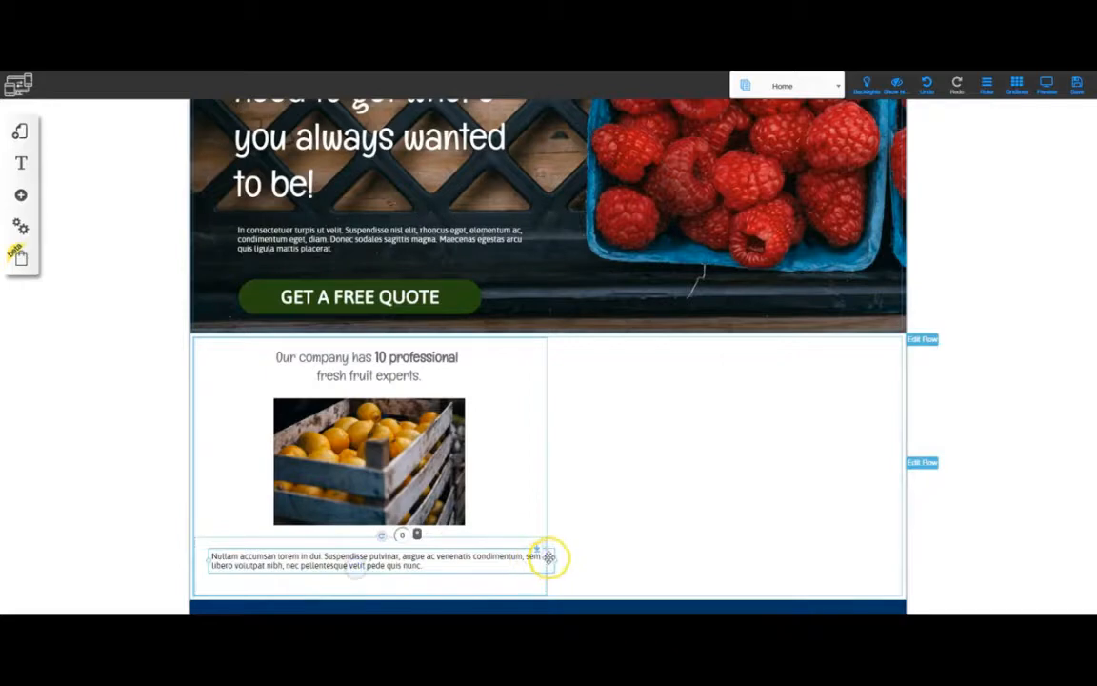
pyautogui.moveTo(552, 564); pyautogui.dragTo(448, 519)
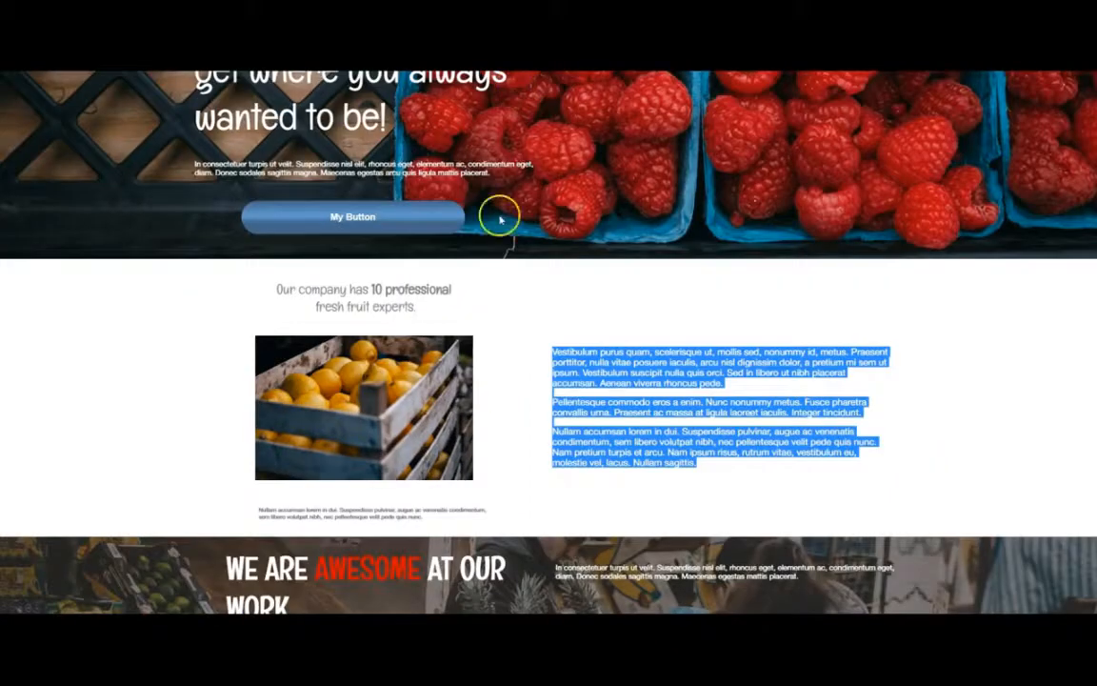
# Step: Compare the caption under the crate image with the finished reference page and set the paragraph's style to Body S
pyautogui.moveTo(259, 511); pyautogui.dragTo(307, 518)
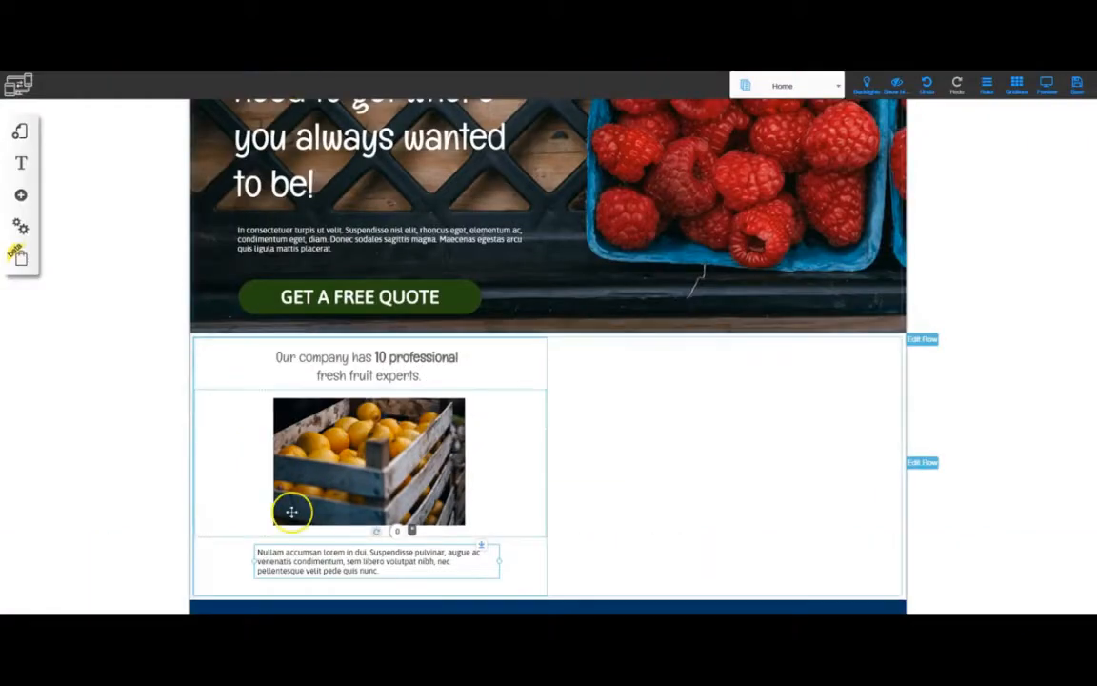
pyautogui.tripleClick(308, 559)
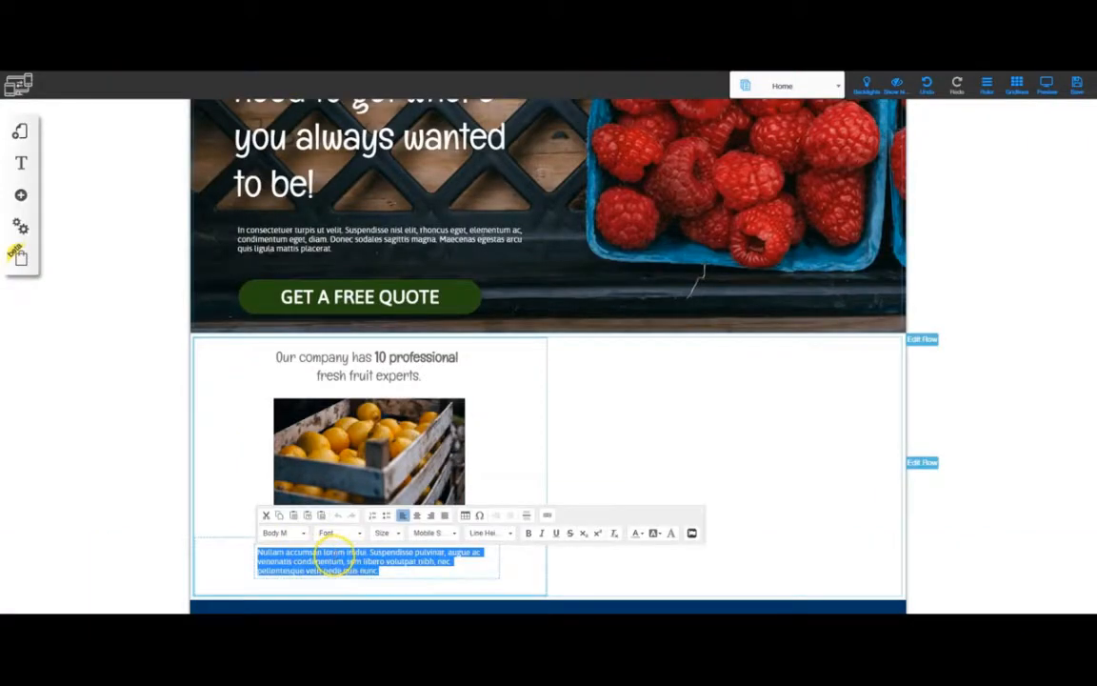
pyautogui.click(302, 531)
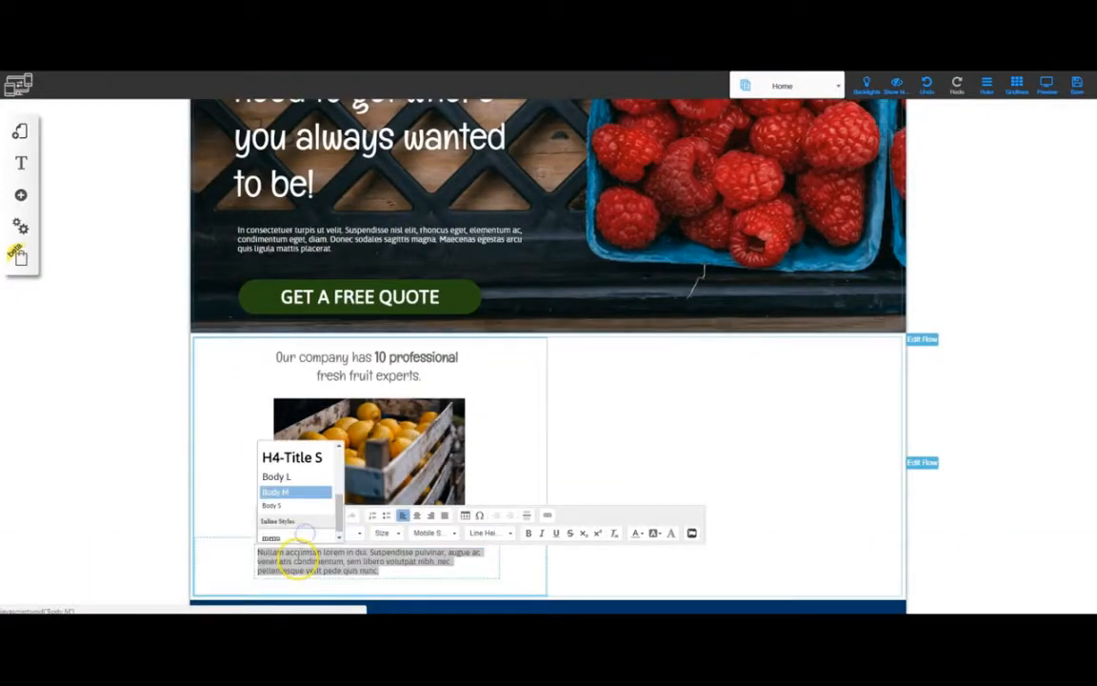
pyautogui.click(290, 505)
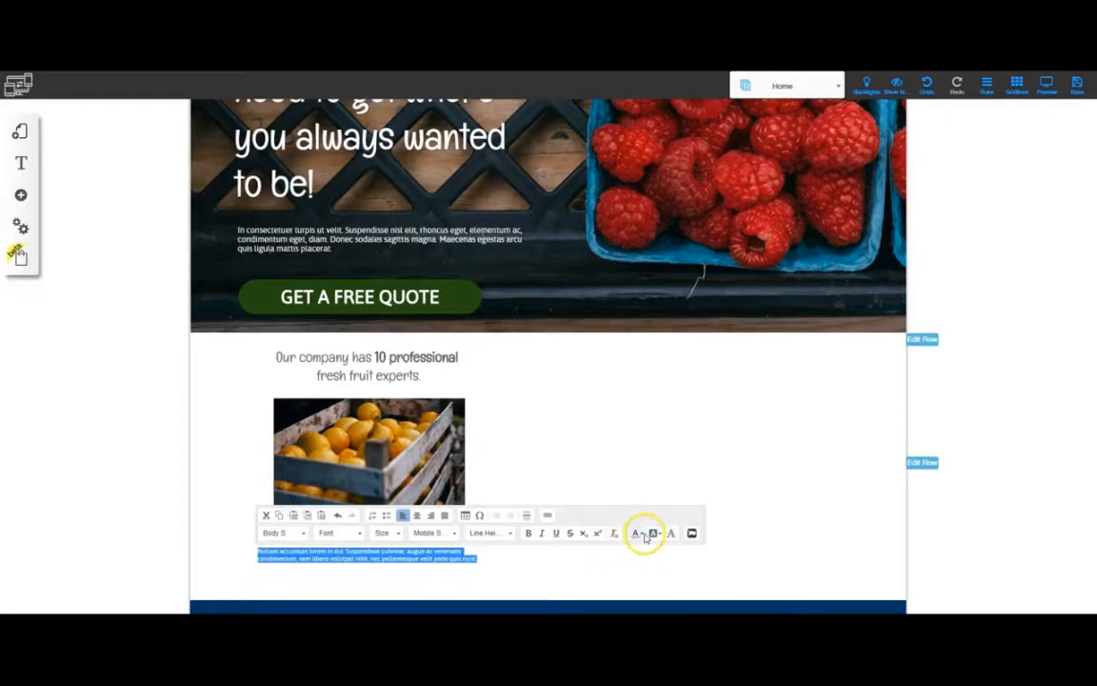
# Step: Colour the Body S paragraph grey using a preset swatch
pyautogui.click(642, 532)
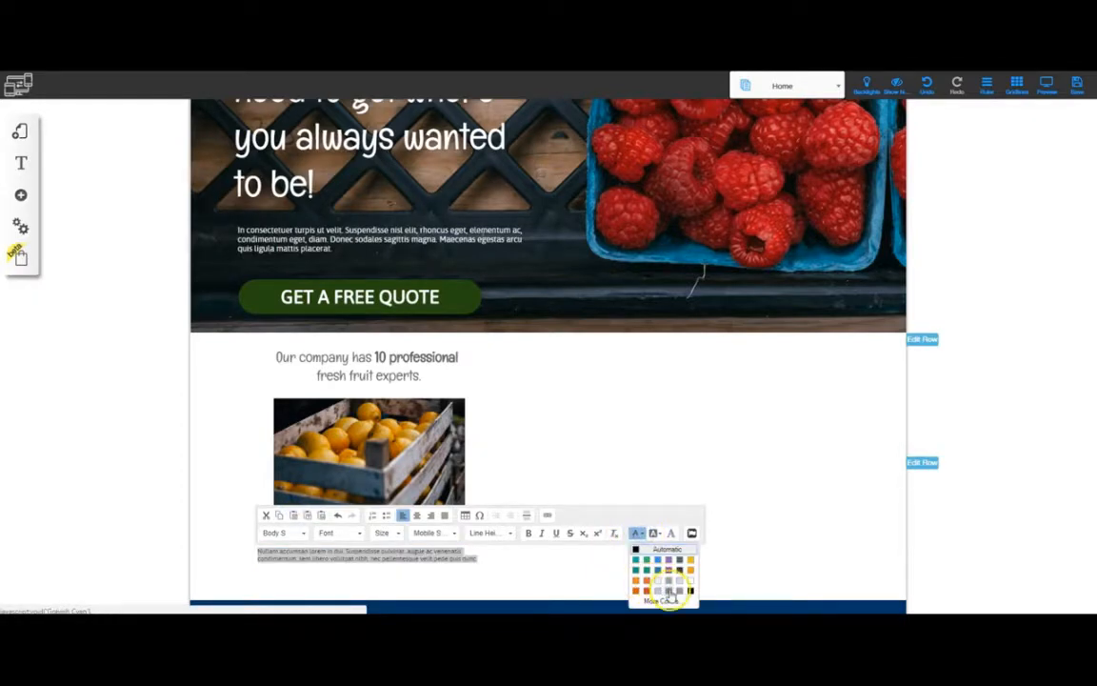
pyautogui.click(669, 592)
pyautogui.click(502, 563)
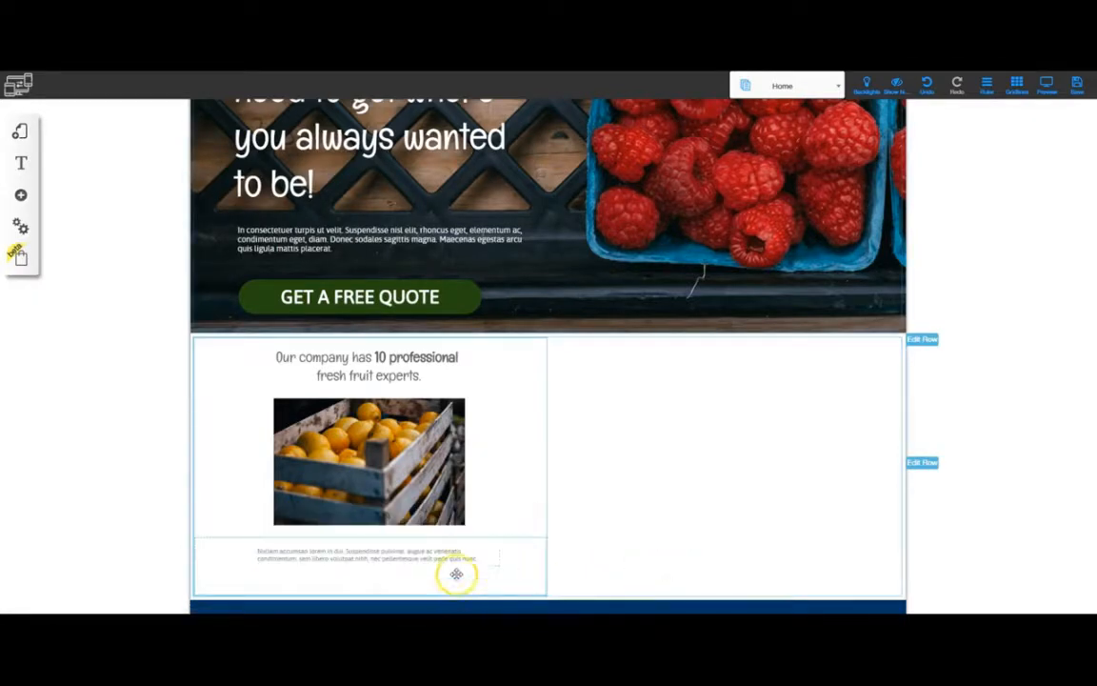
# Step: Set the paragraph's text colour to dark grey (#666666) and shorten the left column's lowest grid to fit it
pyautogui.tripleClick(384, 551)
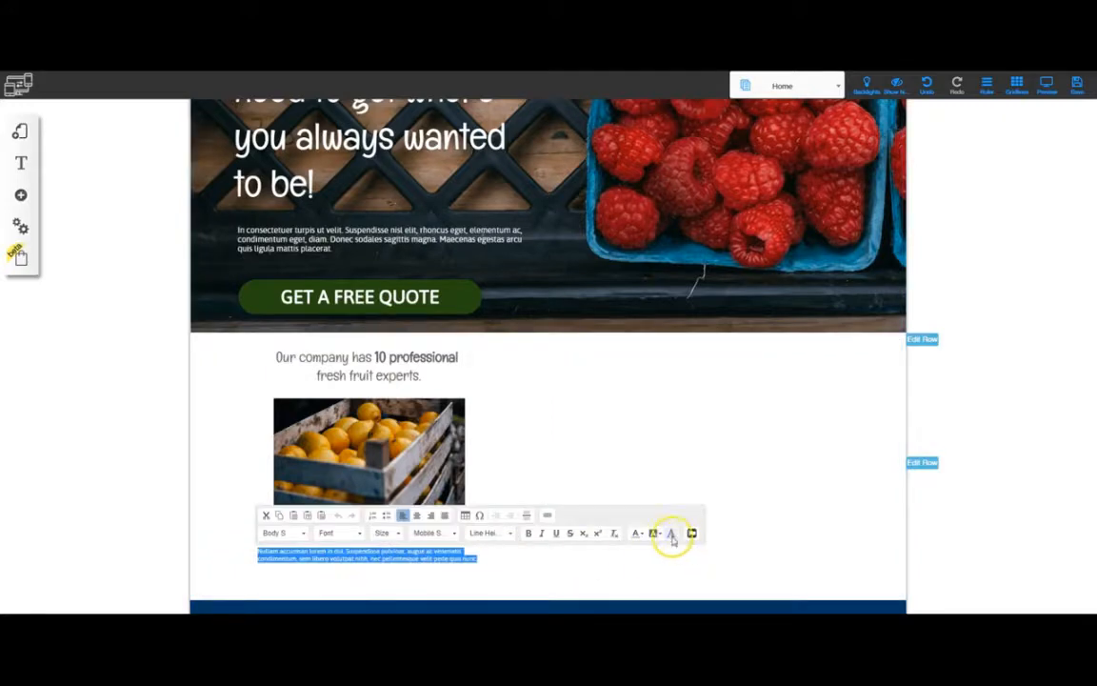
pyautogui.click(640, 532)
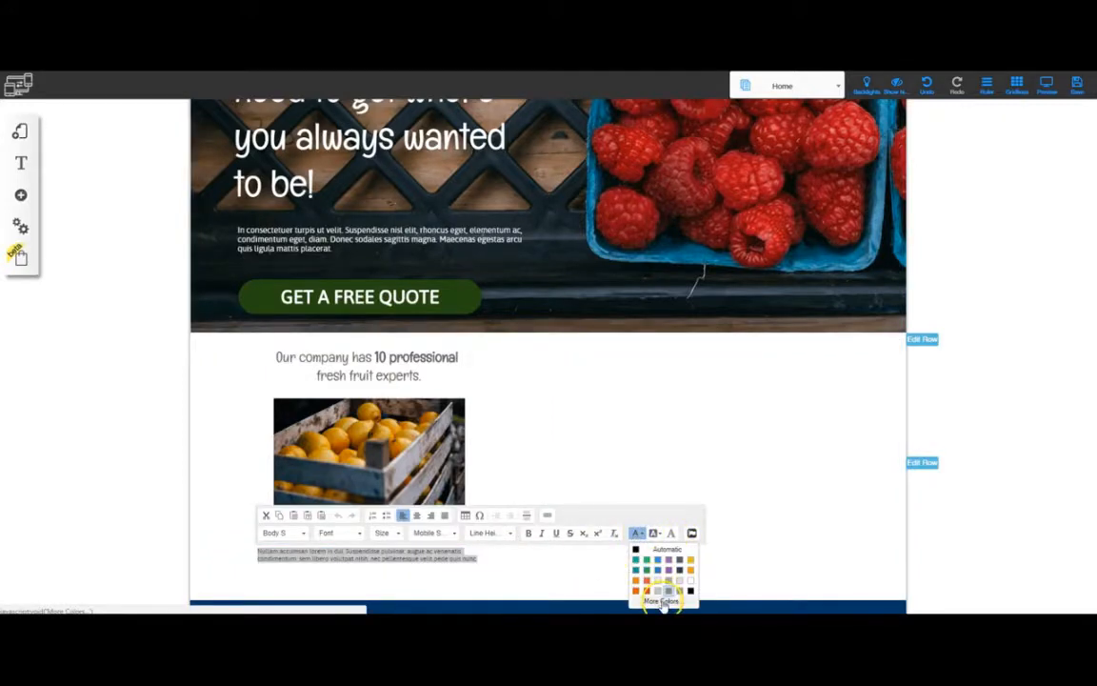
pyautogui.click(660, 600)
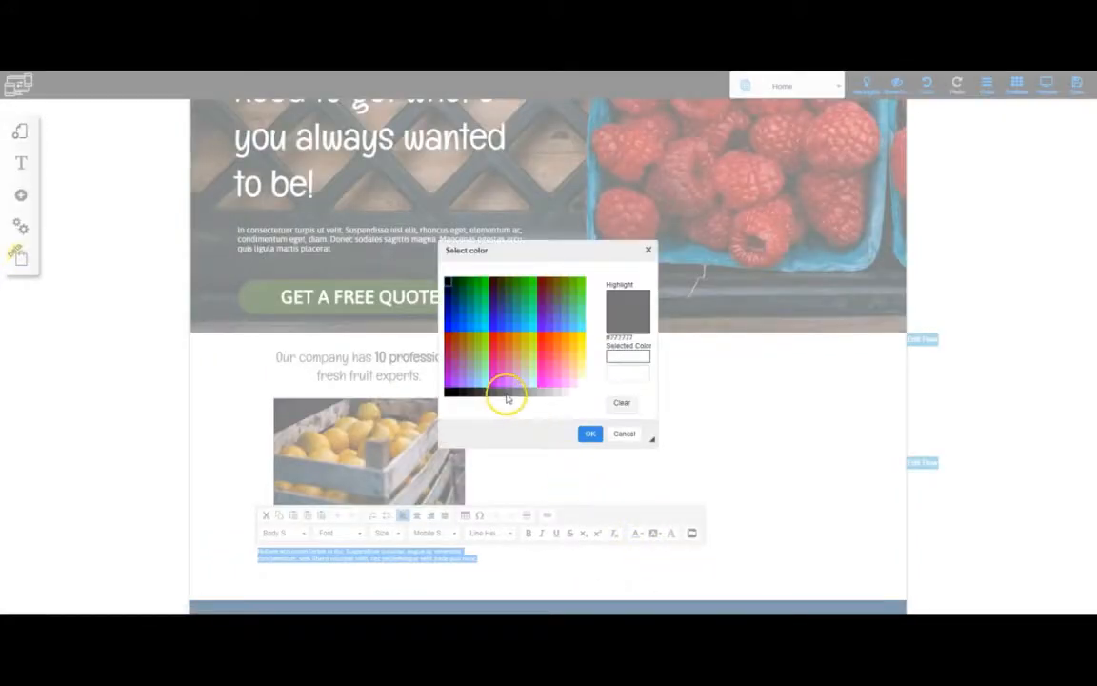
pyautogui.click(504, 392)
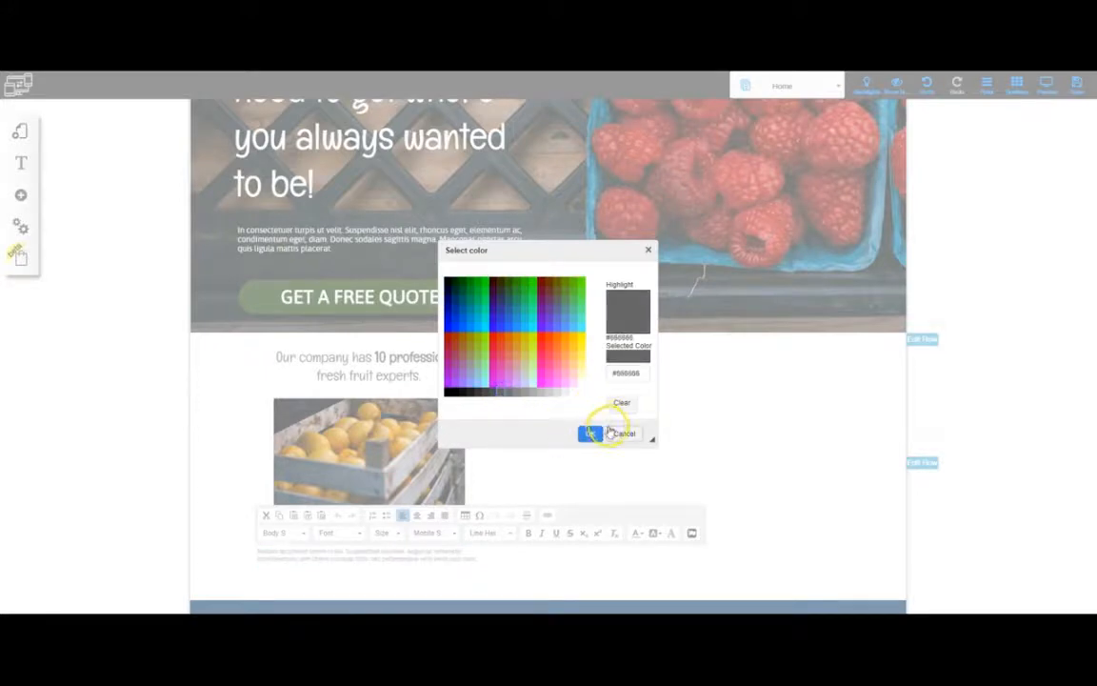
pyautogui.click(612, 431)
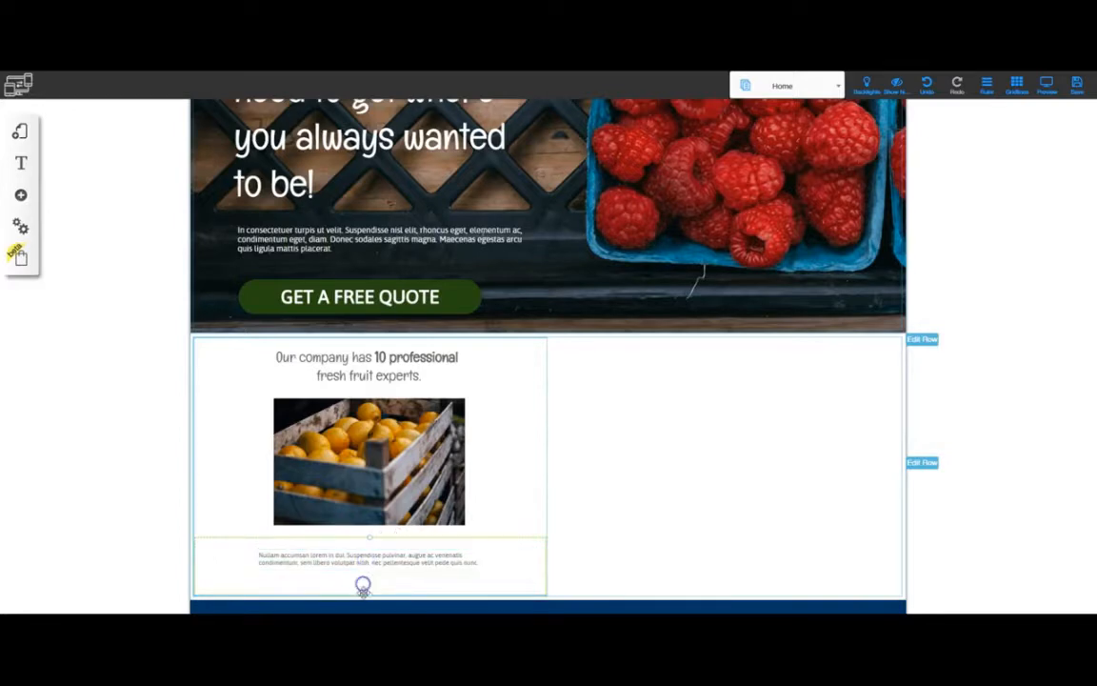
pyautogui.moveTo(372, 589); pyautogui.dragTo(372, 568)
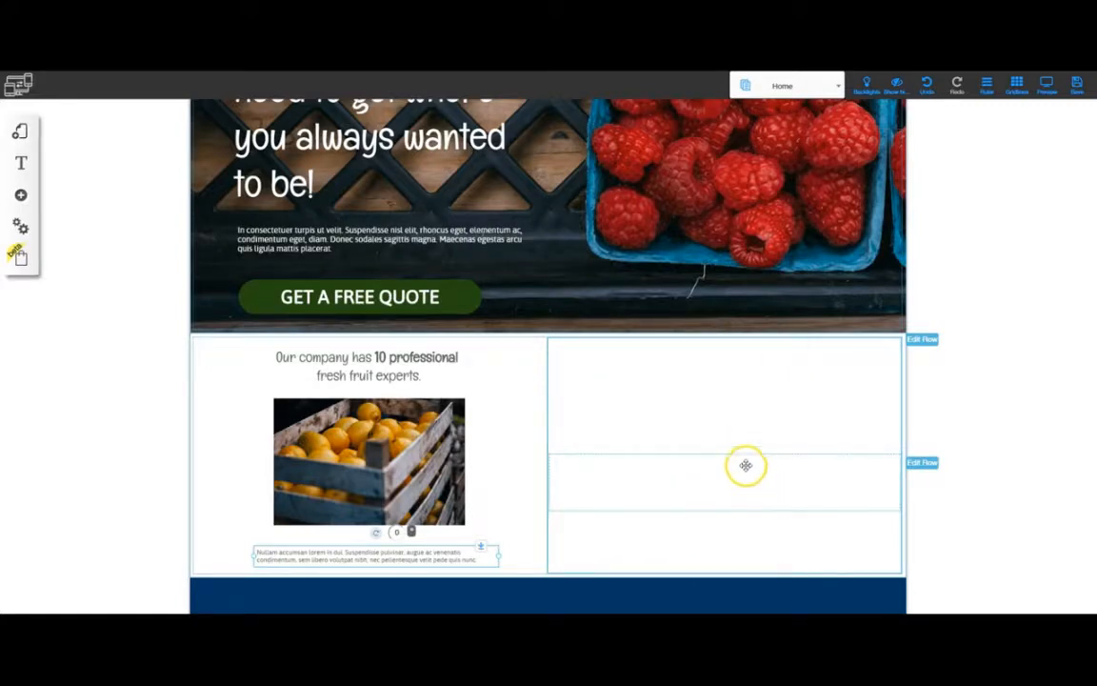
# Step: Add a Body M paragraph for the empty right column and shift it to the lower right of the hero
pyautogui.click(713, 421)
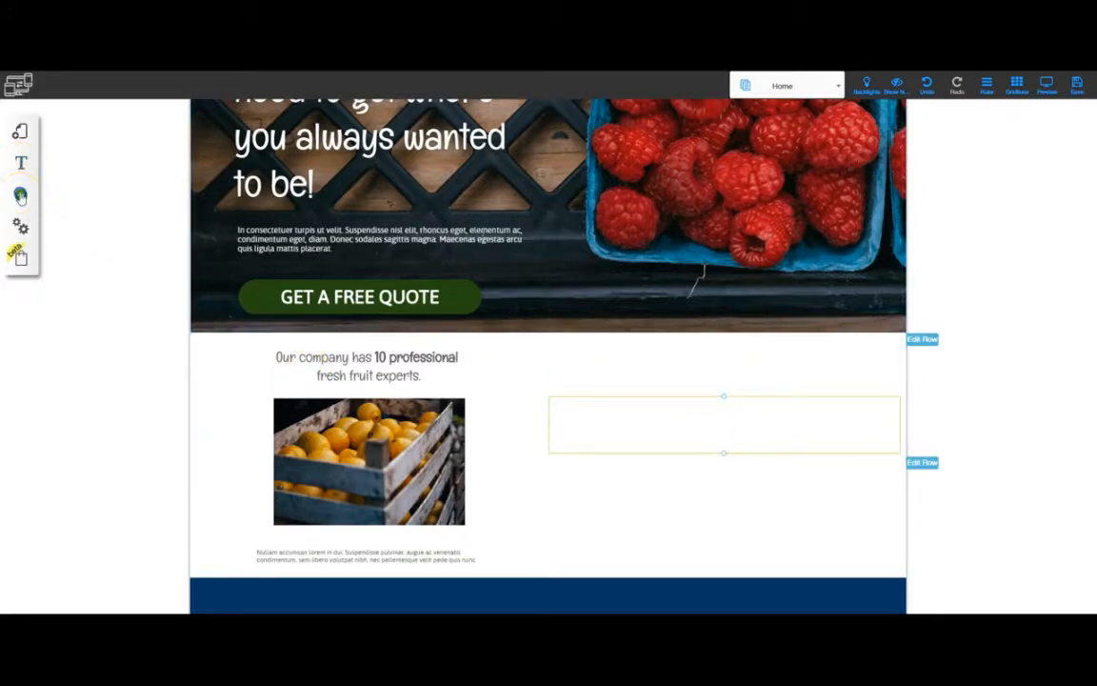
pyautogui.click(20, 196)
pyautogui.click(83, 193)
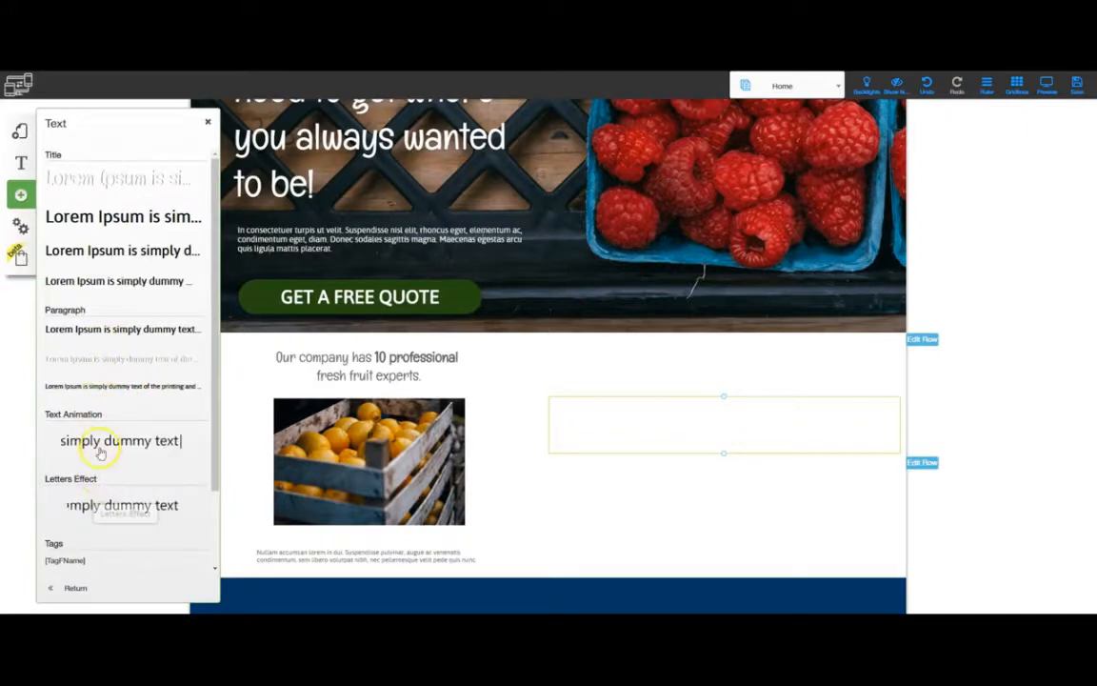
pyautogui.click(98, 363)
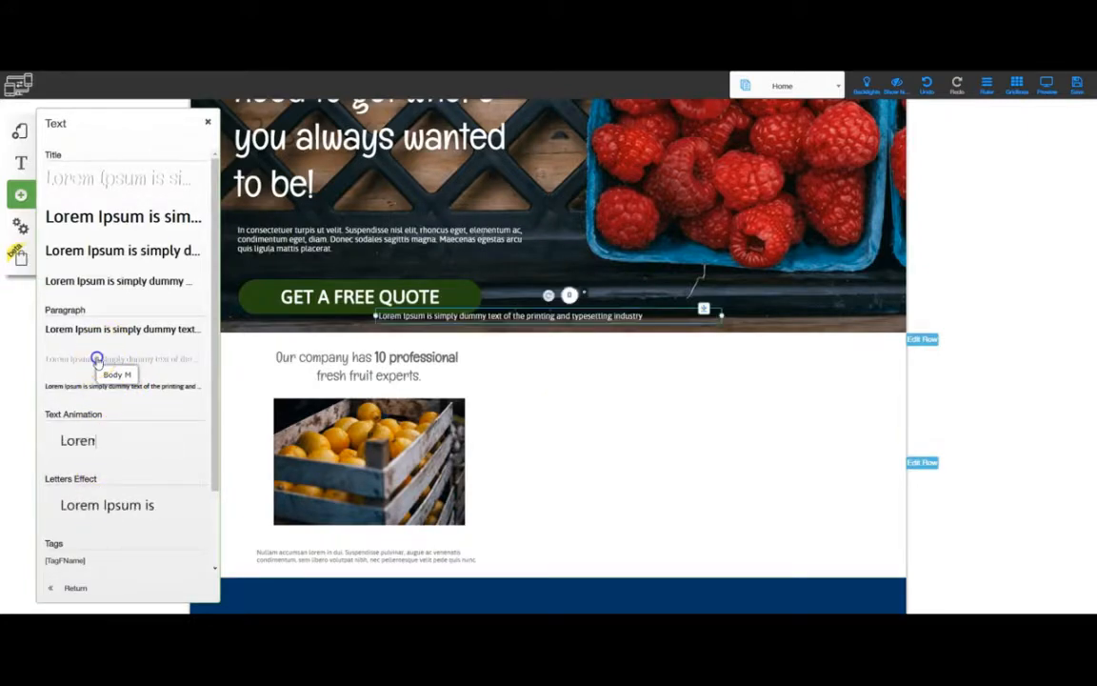
pyautogui.click(567, 313)
pyautogui.moveTo(664, 310); pyautogui.dragTo(749, 304)
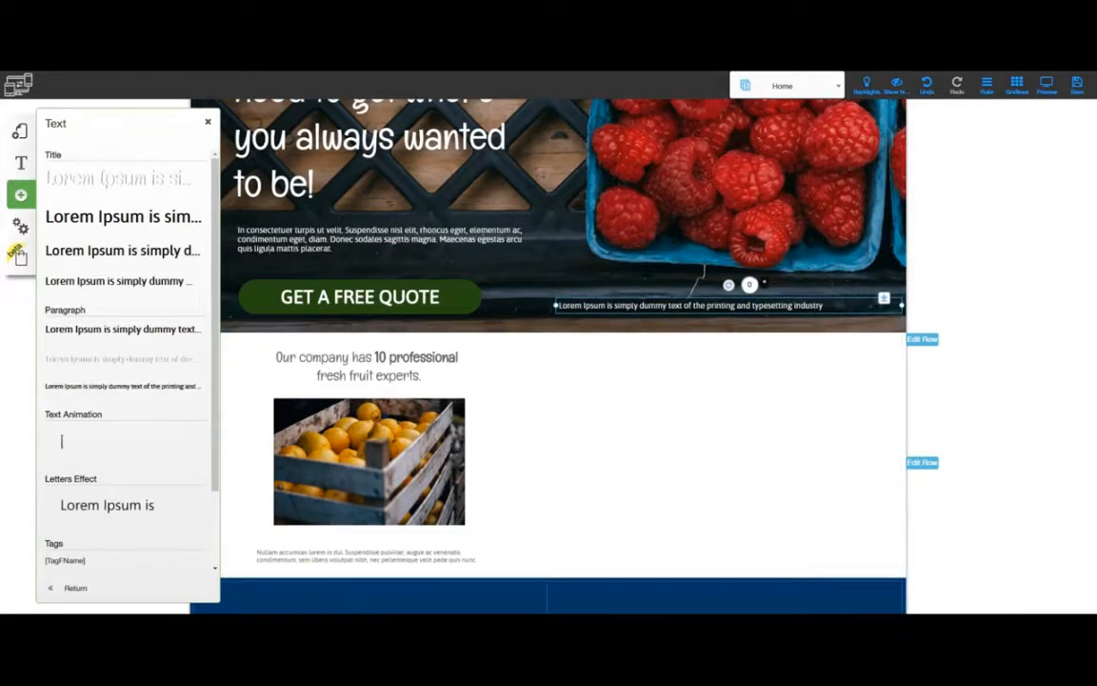
# Step: Copy the three paragraphs from "Vestibulum purus quam" to "Nullam sagittis" in Notepad, paste them over the new placeholder text and check the reference page
pyautogui.click(127, 624)
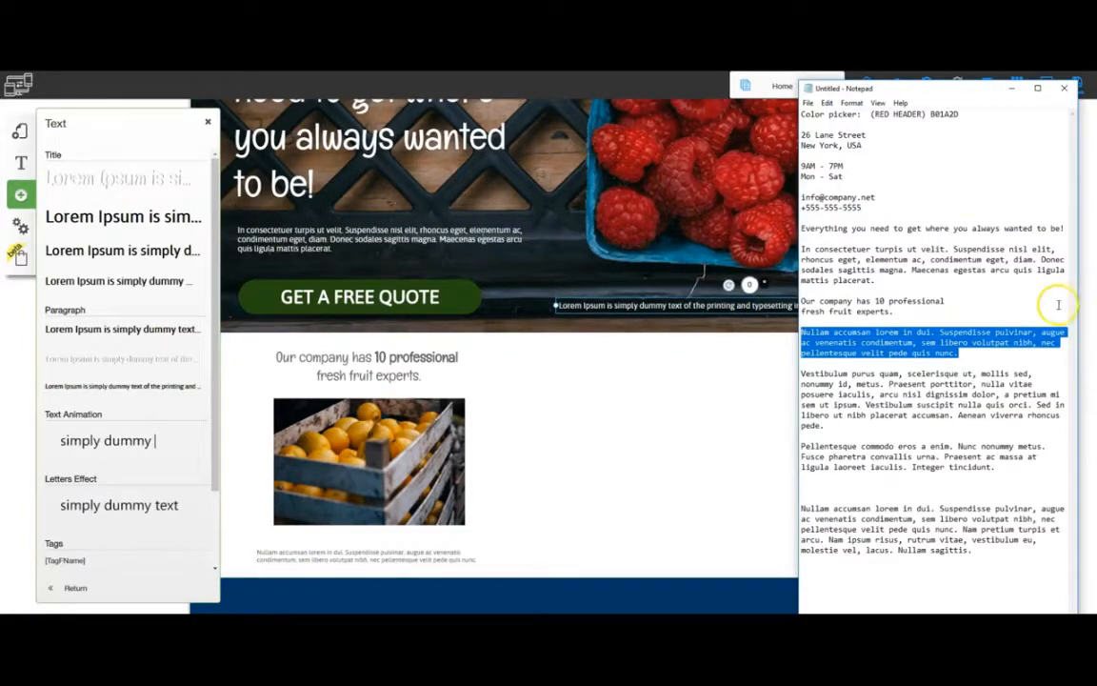
pyautogui.moveTo(802, 374); pyautogui.dragTo(991, 549)
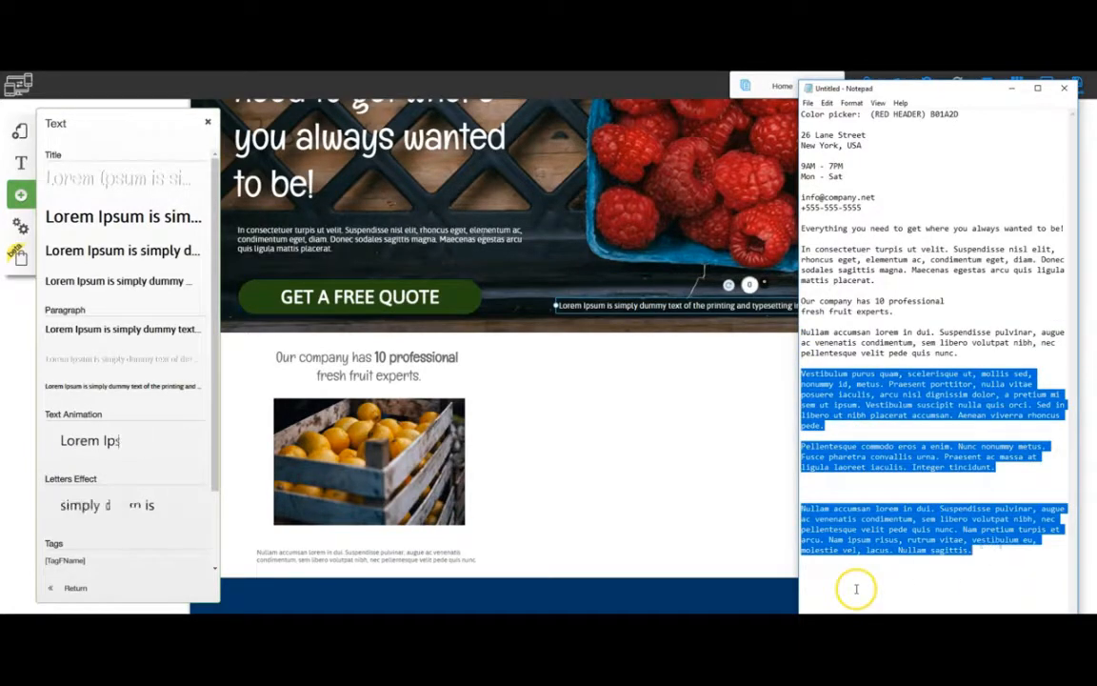
pyautogui.click(643, 305)
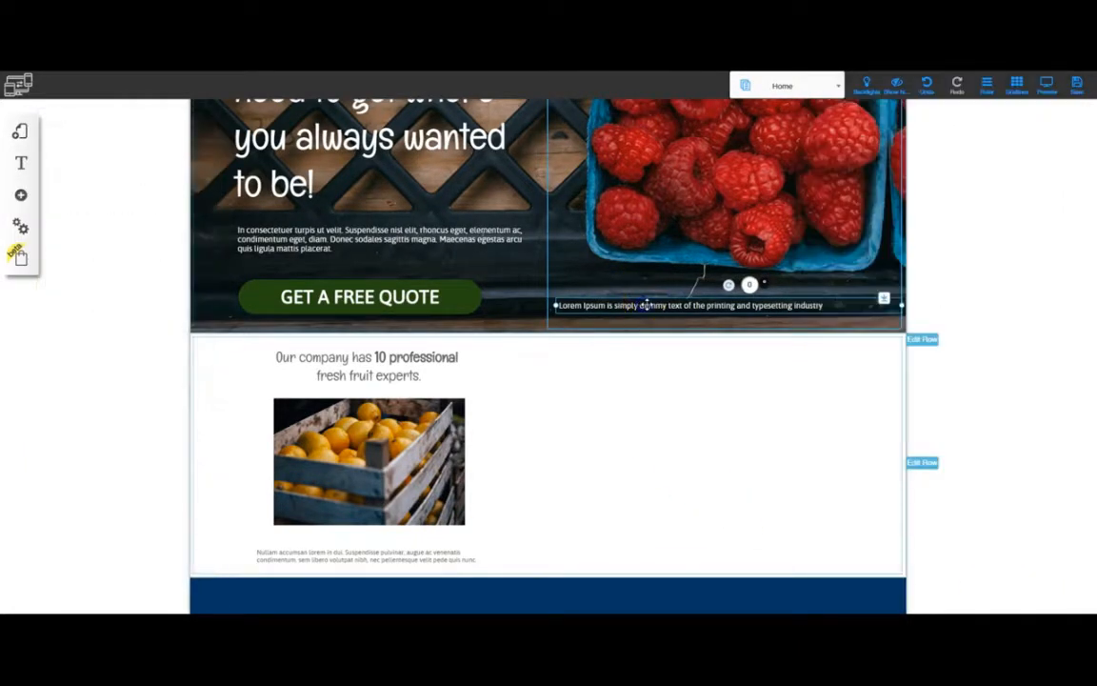
pyautogui.doubleClick(642, 304)
pyautogui.write('Vestibulum purus quam, scelerisque ut, mollis sed, nonummy id, metus. Praesent porttitor, nulla vitae posuere iaculis, arcu nisl dignissim dolor, a pretium mi sem ut ipsum. Vestibulum suscipit nulla quis orci. Sed in libero ut nibh placerat accumsan. Aenean viverra rhoncus pede.')
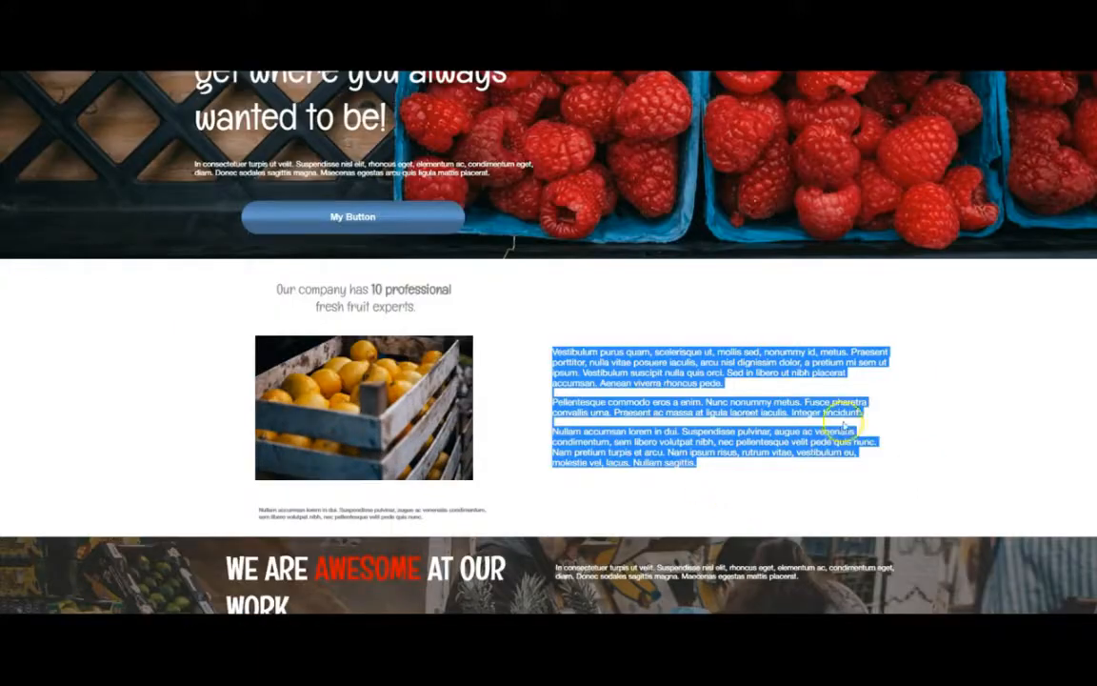
pyautogui.click(931, 413)
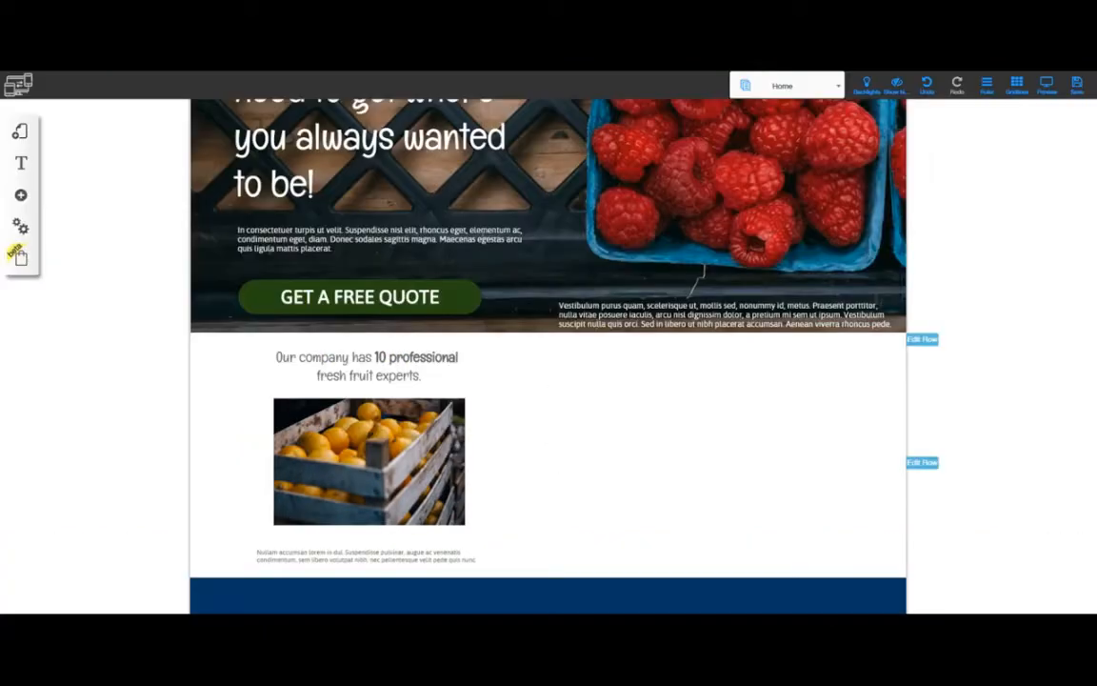
# Step: Set the text colour of all three pasted paragraphs to dark grey (#666666)
pyautogui.click(644, 329)
pyautogui.click(576, 310)
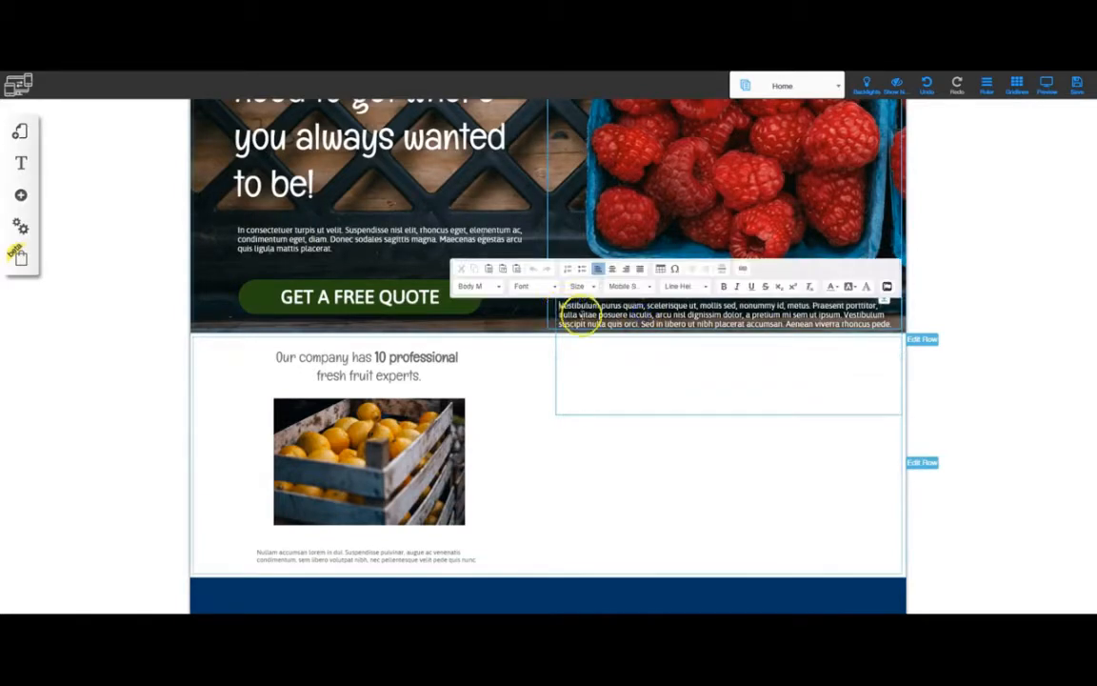
pyautogui.moveTo(559, 305); pyautogui.dragTo(724, 424)
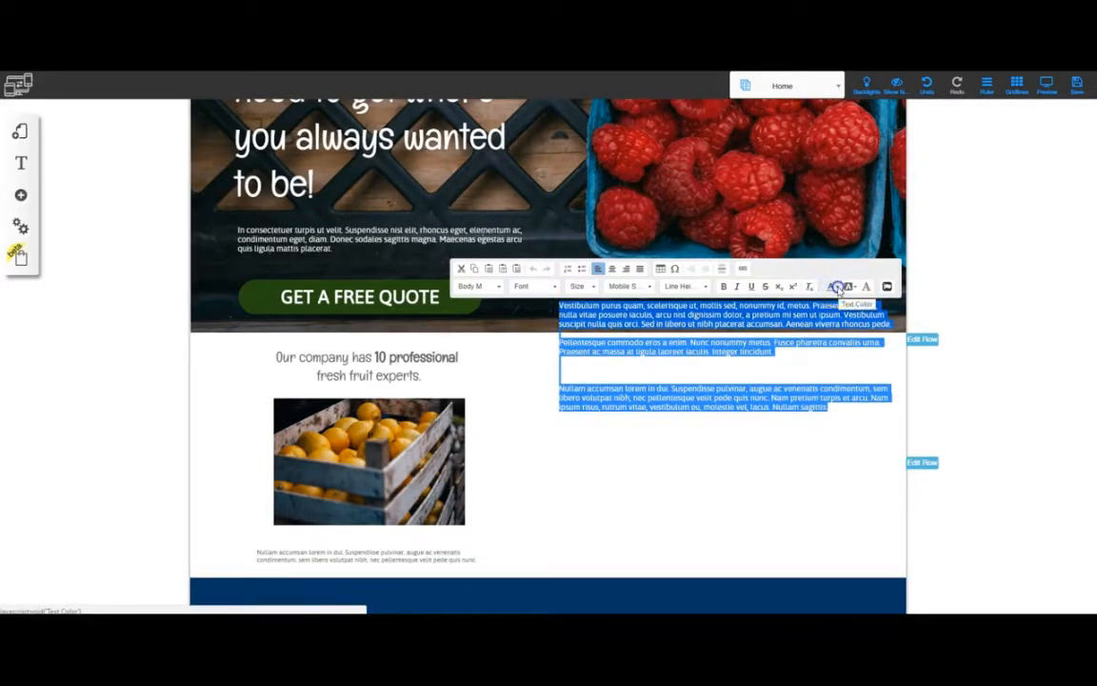
pyautogui.click(836, 286)
pyautogui.click(853, 356)
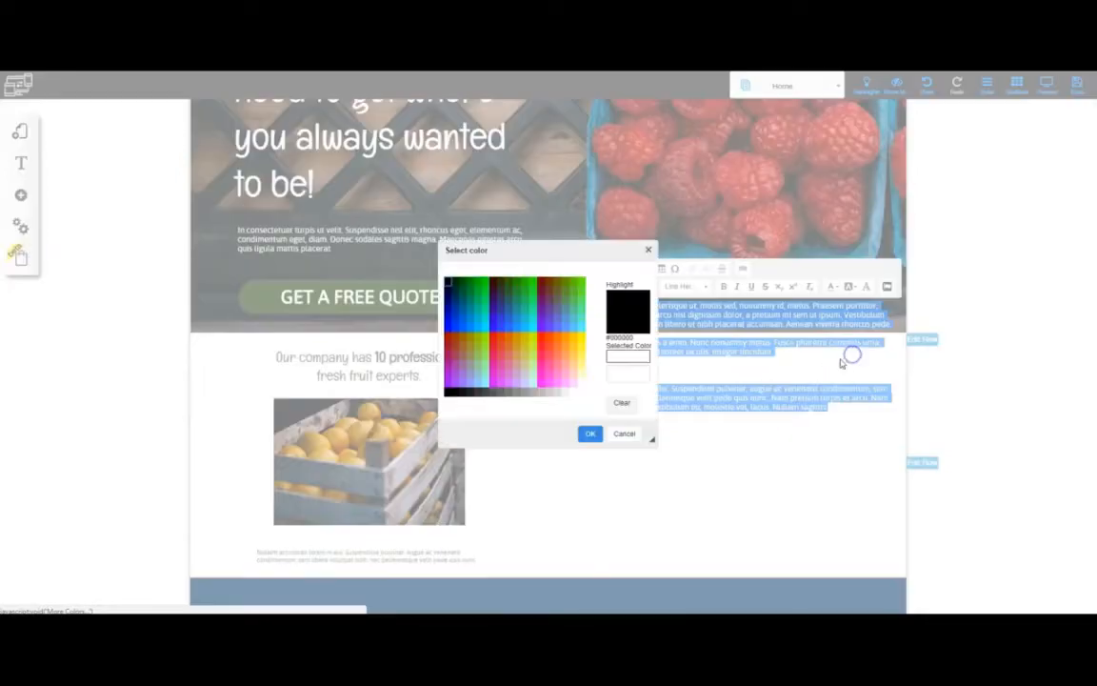
pyautogui.click(500, 398)
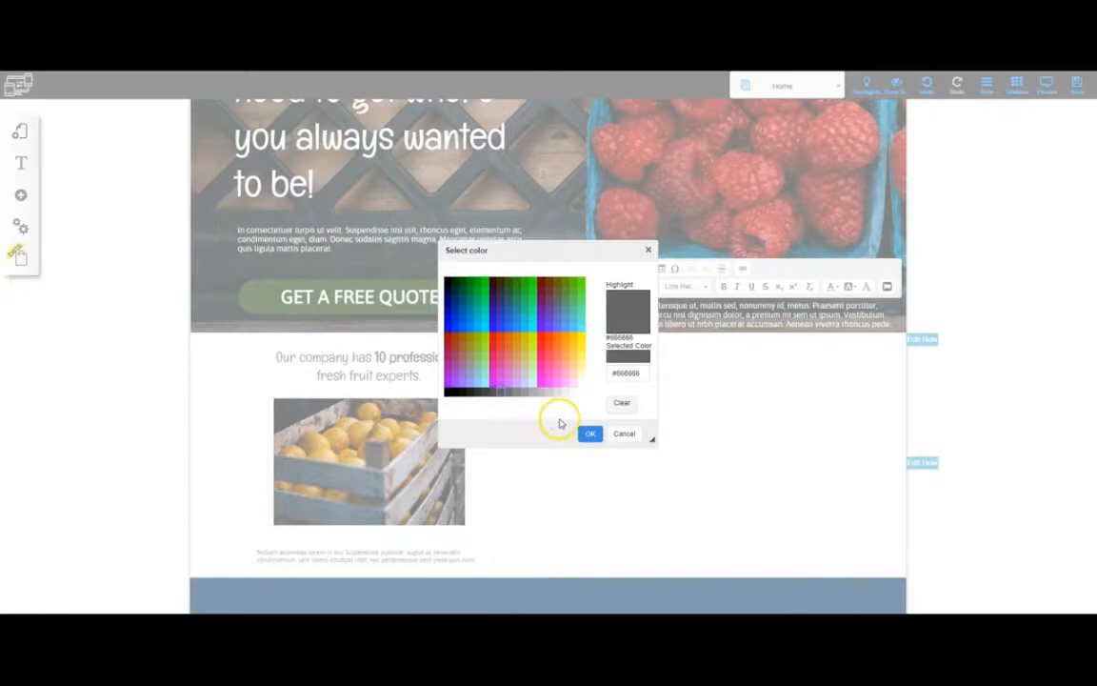
pyautogui.click(587, 435)
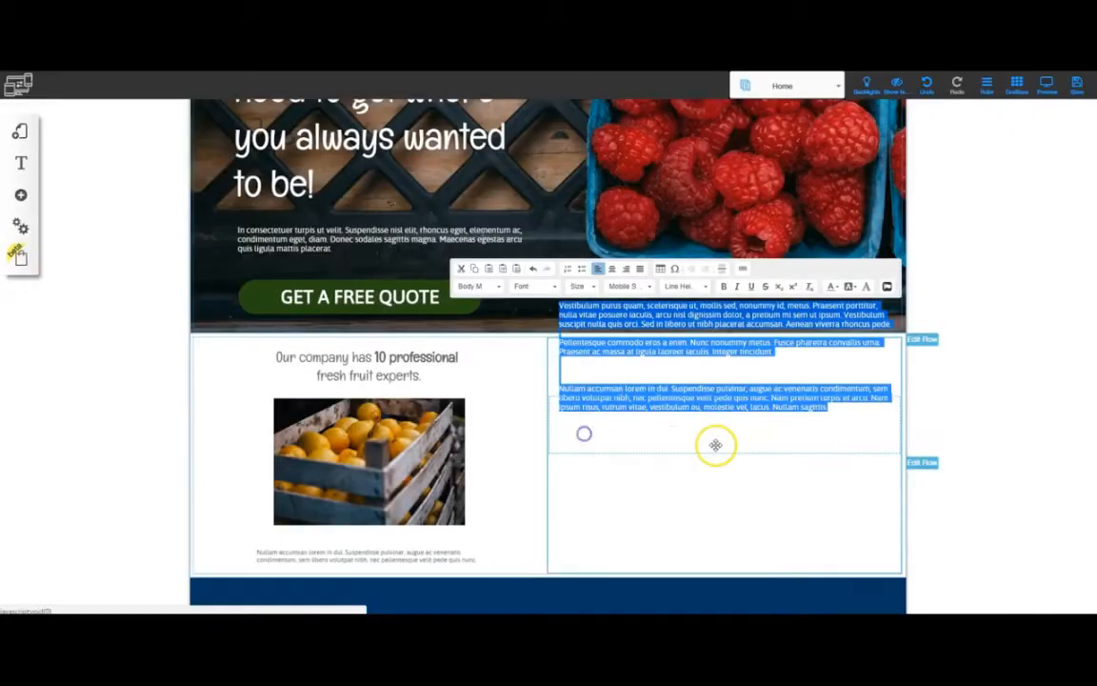
# Step: Move the three-paragraph text box down from the hero into the right column's middle grid
pyautogui.click(717, 387)
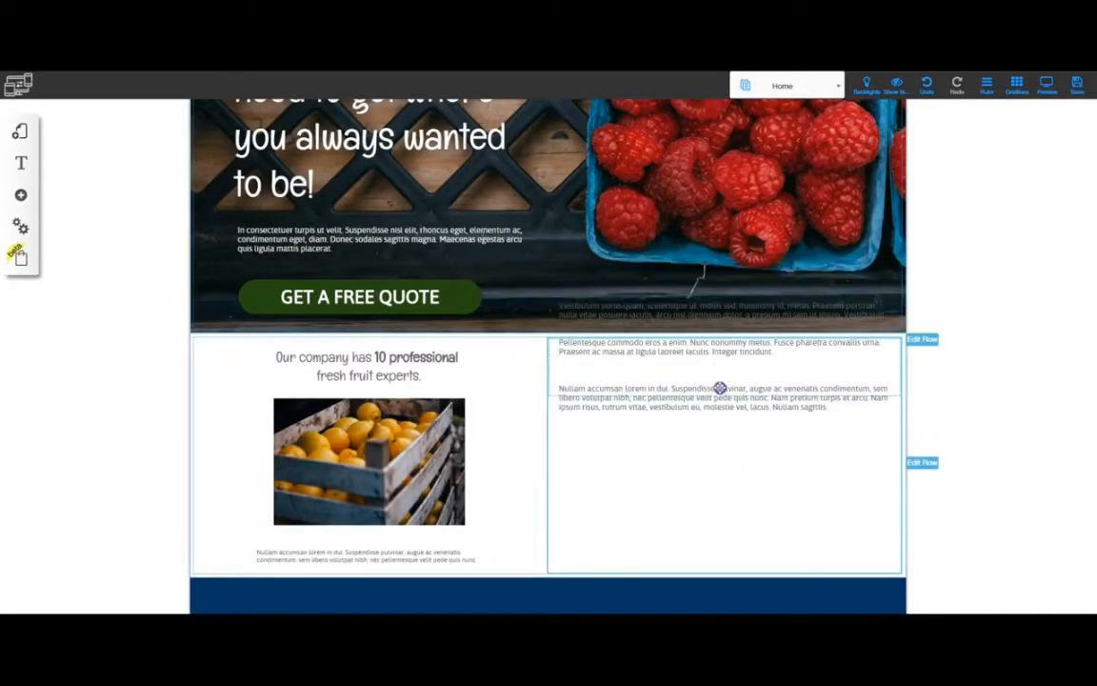
pyautogui.click(713, 410)
pyautogui.click(695, 364)
pyautogui.moveTo(696, 390); pyautogui.dragTo(579, 416)
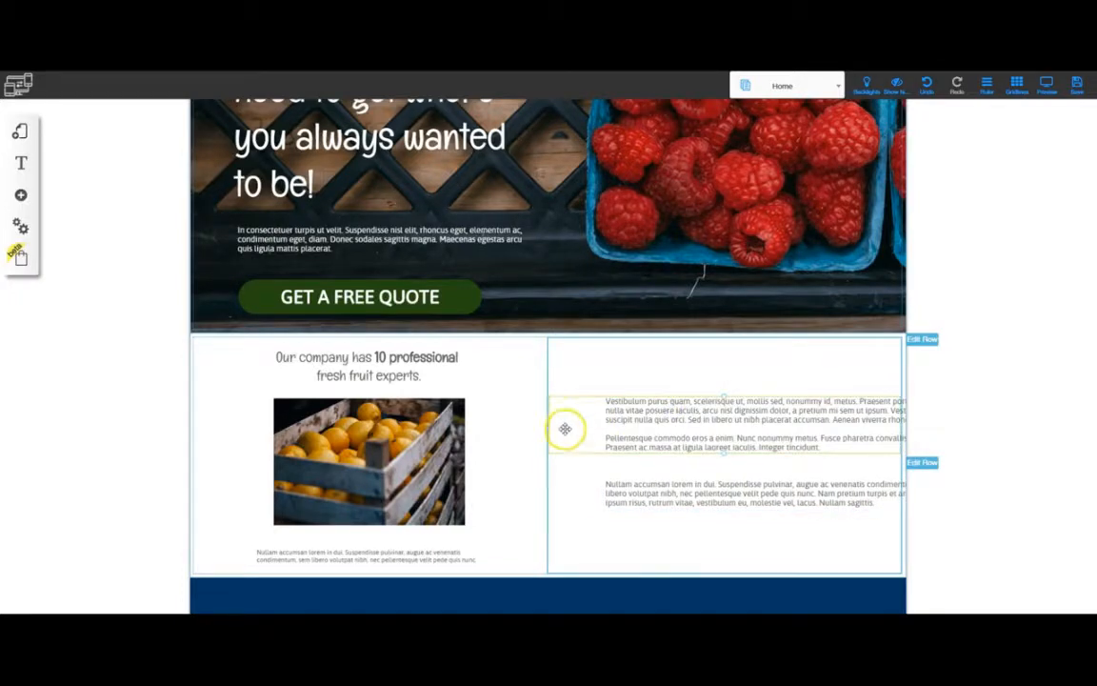
# Step: Lengthen the right column's middle grid and narrow the paragraph box to sit centred inside it
pyautogui.moveTo(723, 453); pyautogui.dragTo(722, 548)
pyautogui.moveTo(715, 436); pyautogui.dragTo(664, 454)
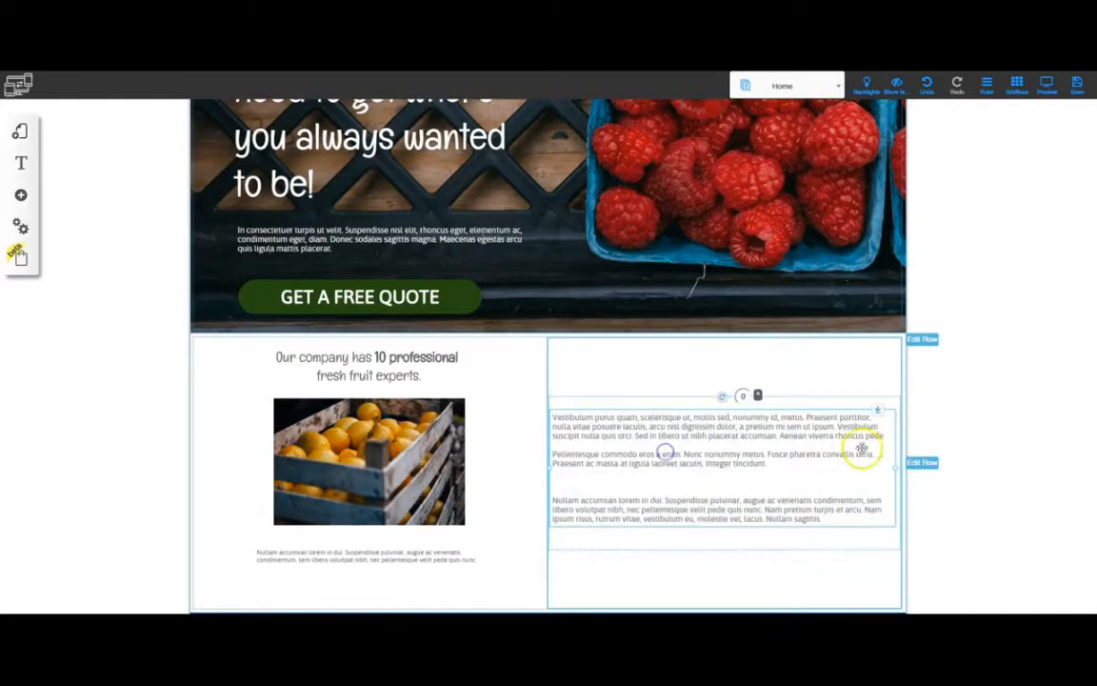
pyautogui.moveTo(893, 469); pyautogui.dragTo(862, 467)
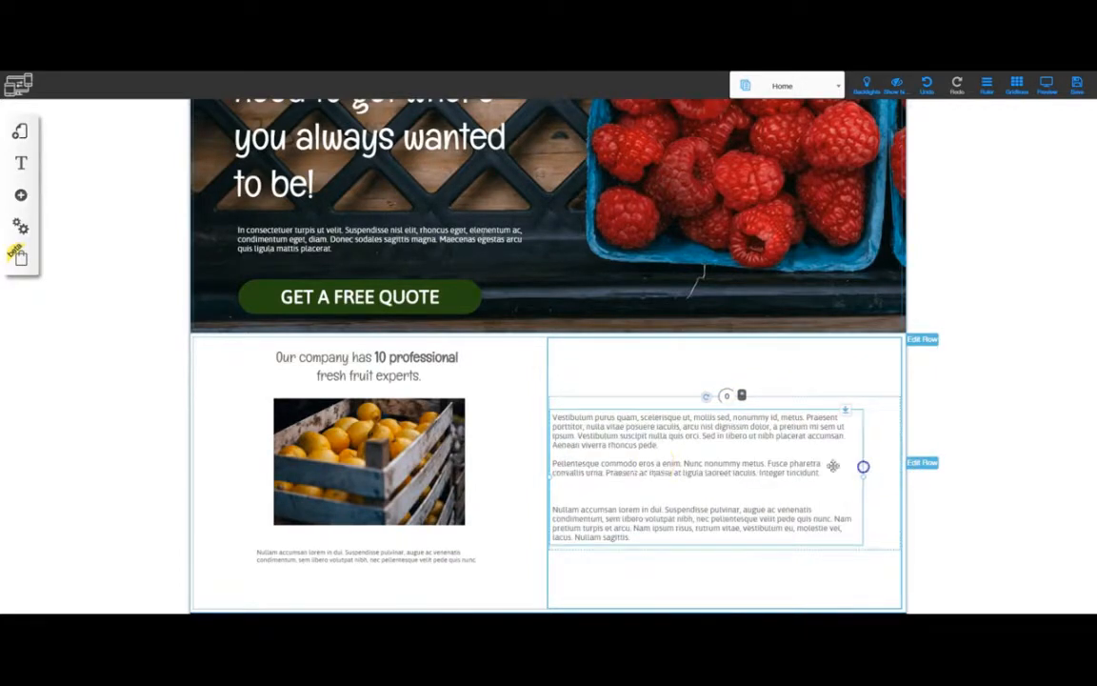
pyautogui.moveTo(654, 463); pyautogui.dragTo(677, 455)
# Step: Remove the extra blank line above the "Nullam accumsan" paragraph and fit the text box and its grid in the right column
pyautogui.click(609, 473)
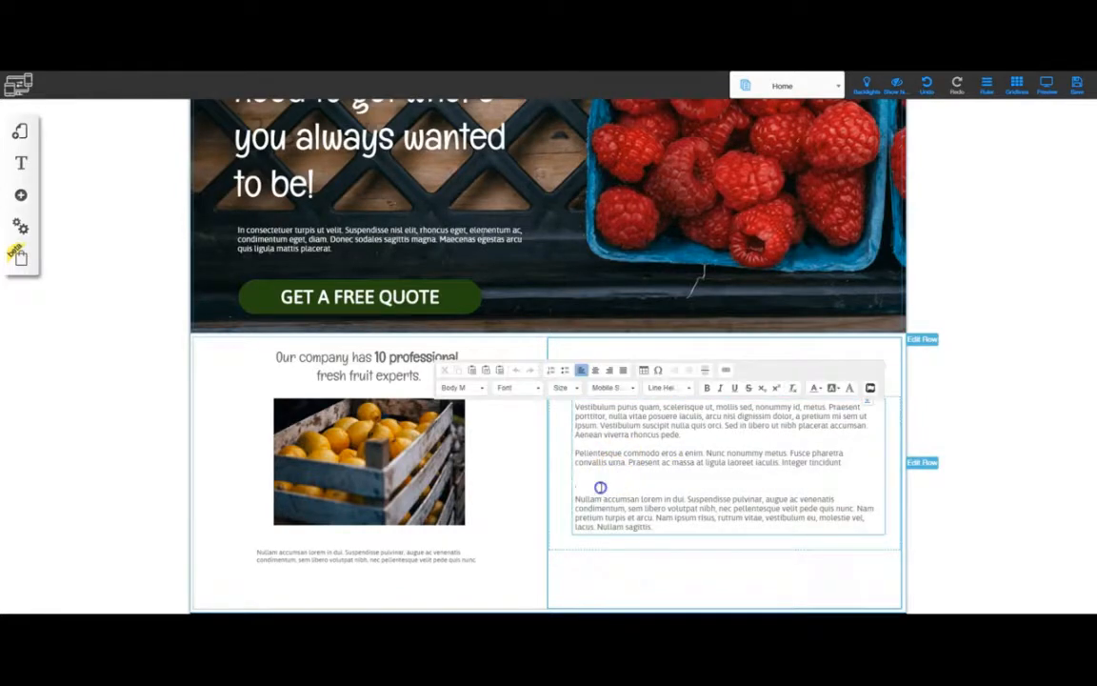
pyautogui.press('BackSpace')
pyautogui.press('BackSpace')
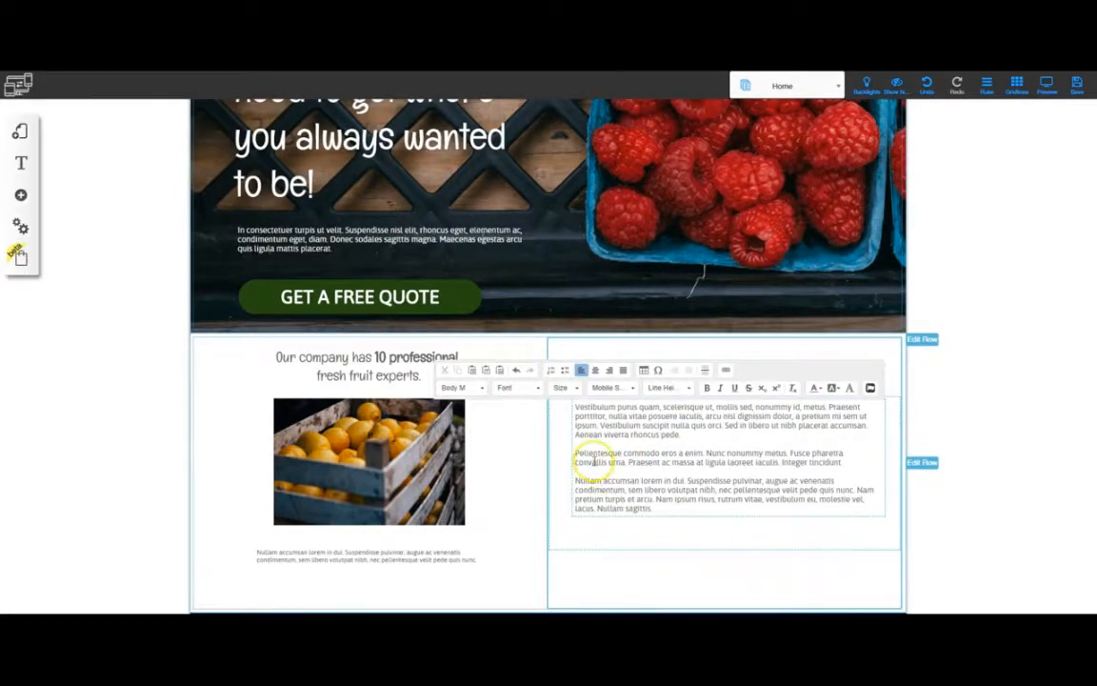
pyautogui.click(689, 527)
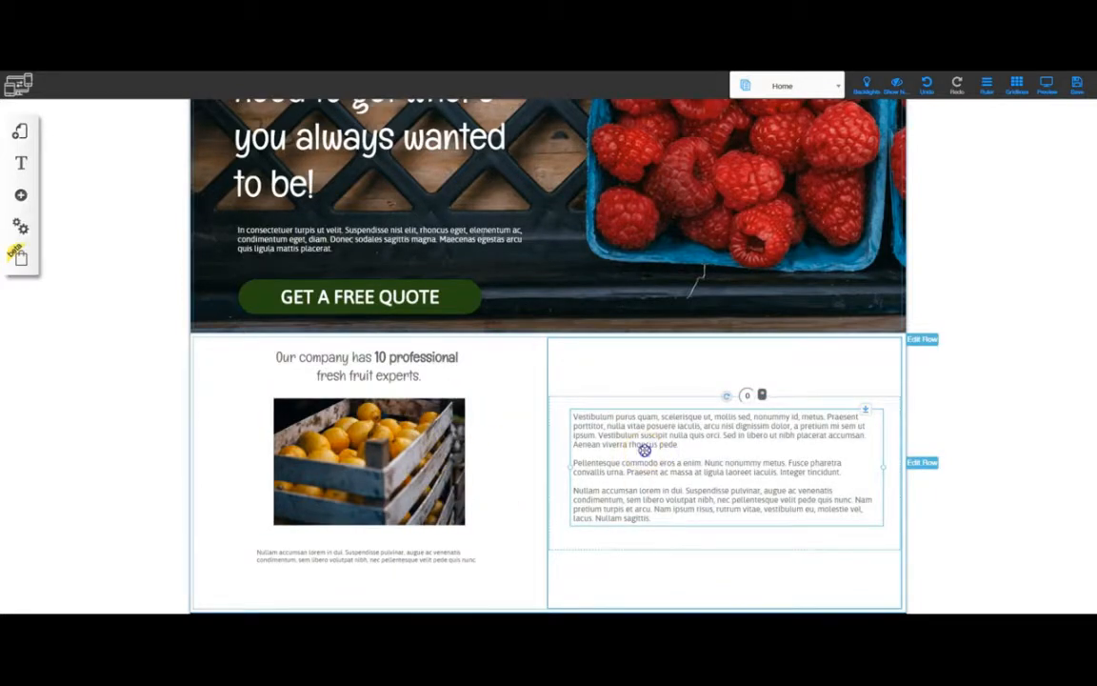
pyautogui.moveTo(640, 450); pyautogui.dragTo(723, 529)
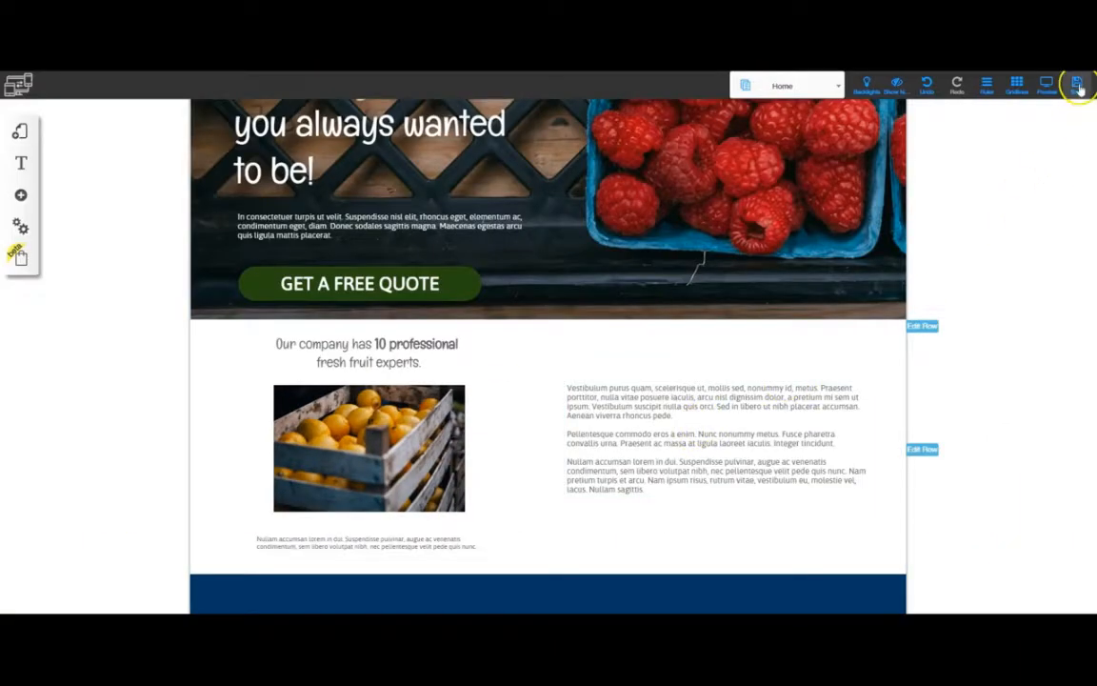
# Step: Save the Home page and review the finished two-column row
pyautogui.click(1074, 84)
pyautogui.click(696, 455)
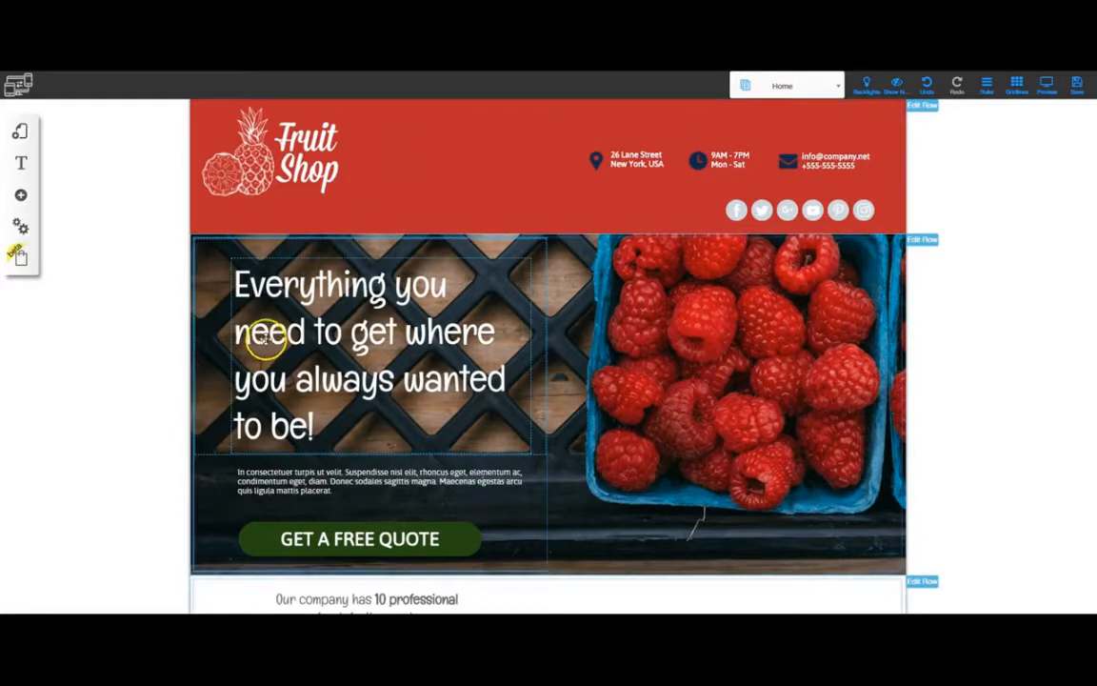
pyautogui.scroll(-3, 572, 352)
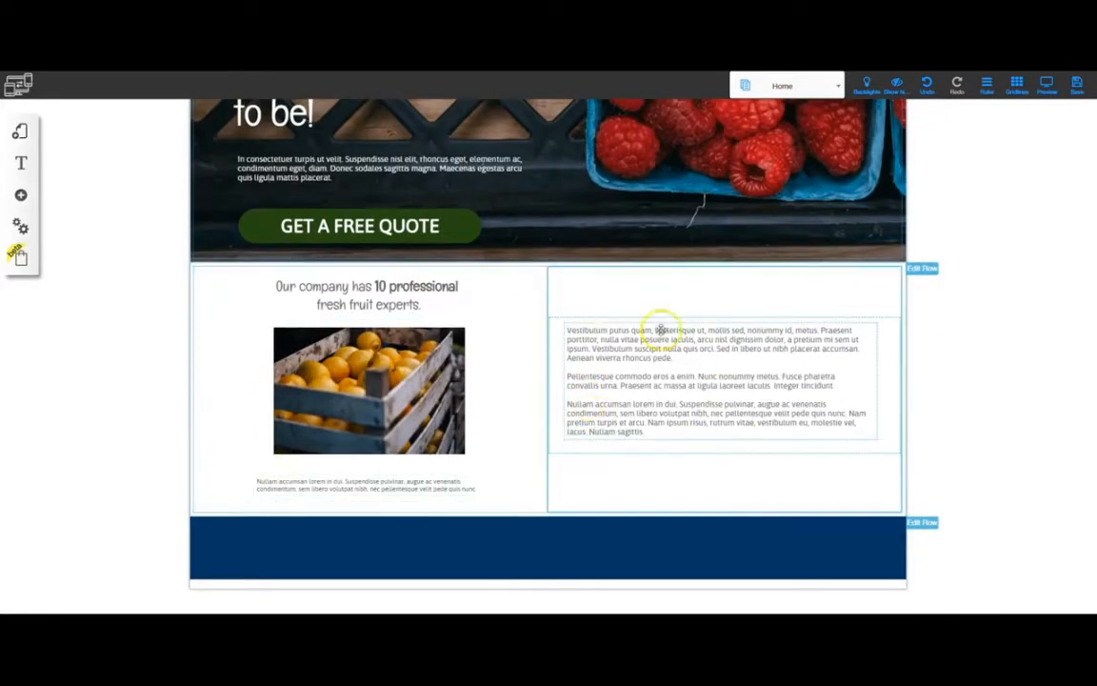
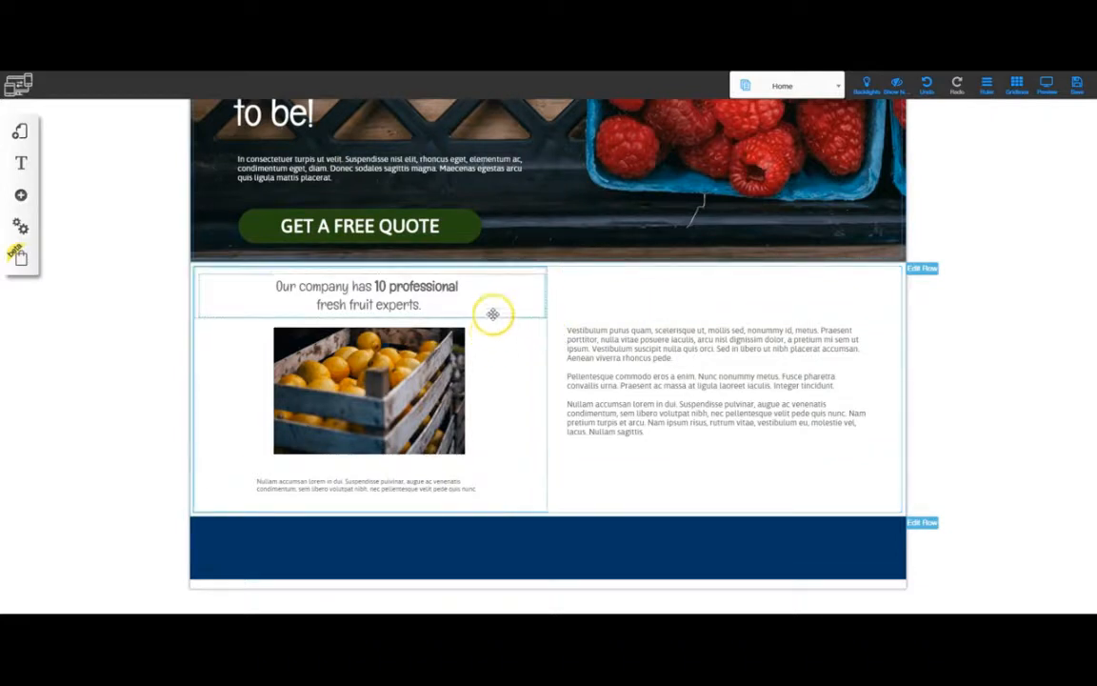
# Step: Add an empty grey four-column row between the two-column row and the blue footer
pyautogui.click(21, 193)
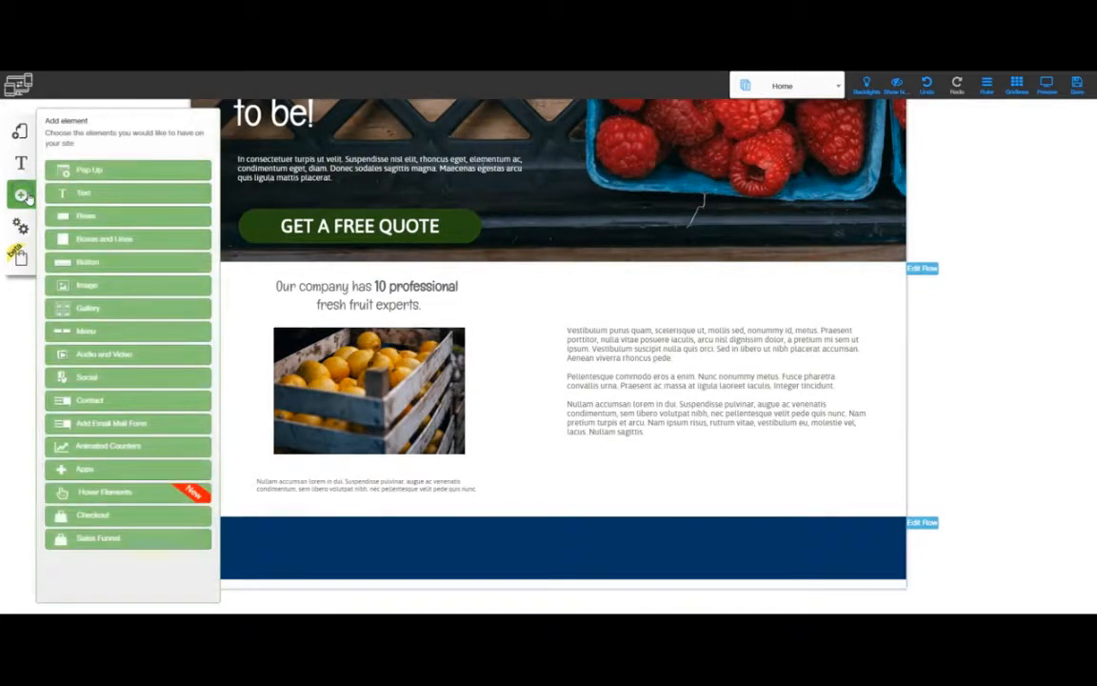
pyautogui.click(97, 215)
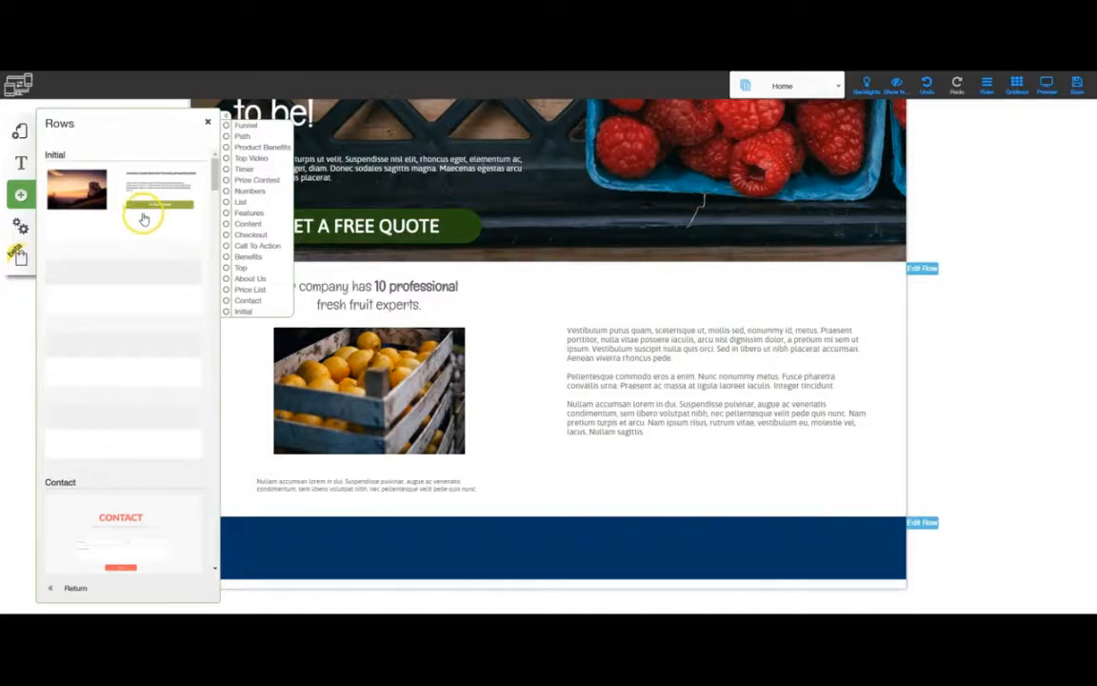
pyautogui.scroll(-5, 125, 345)
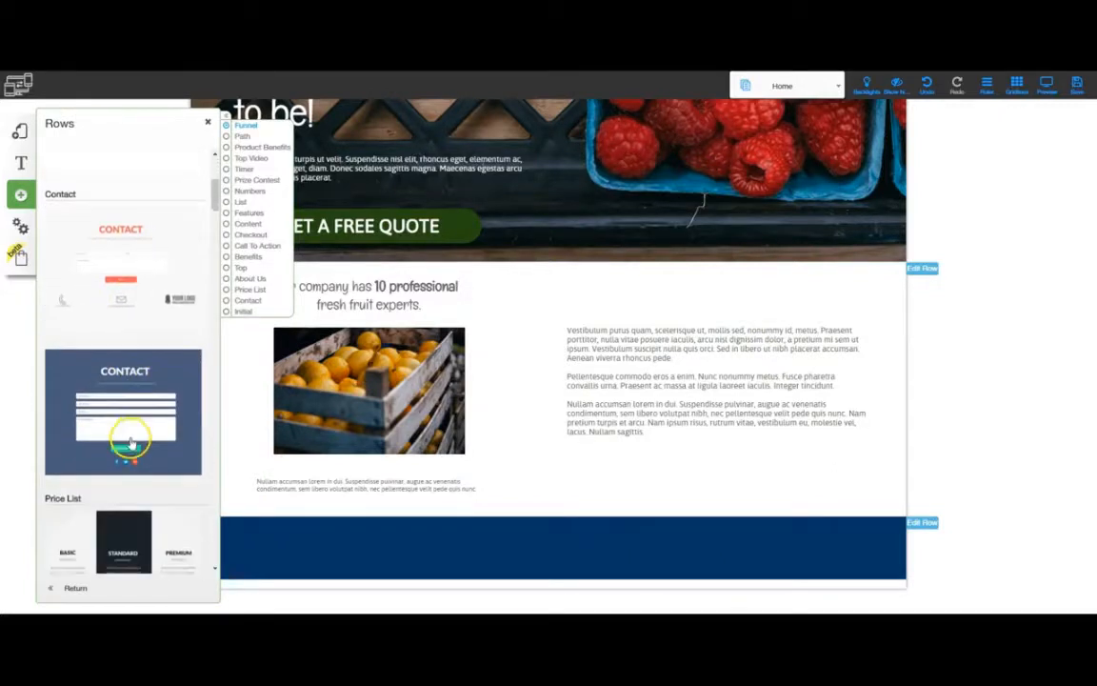
pyautogui.scroll(5, 130, 440)
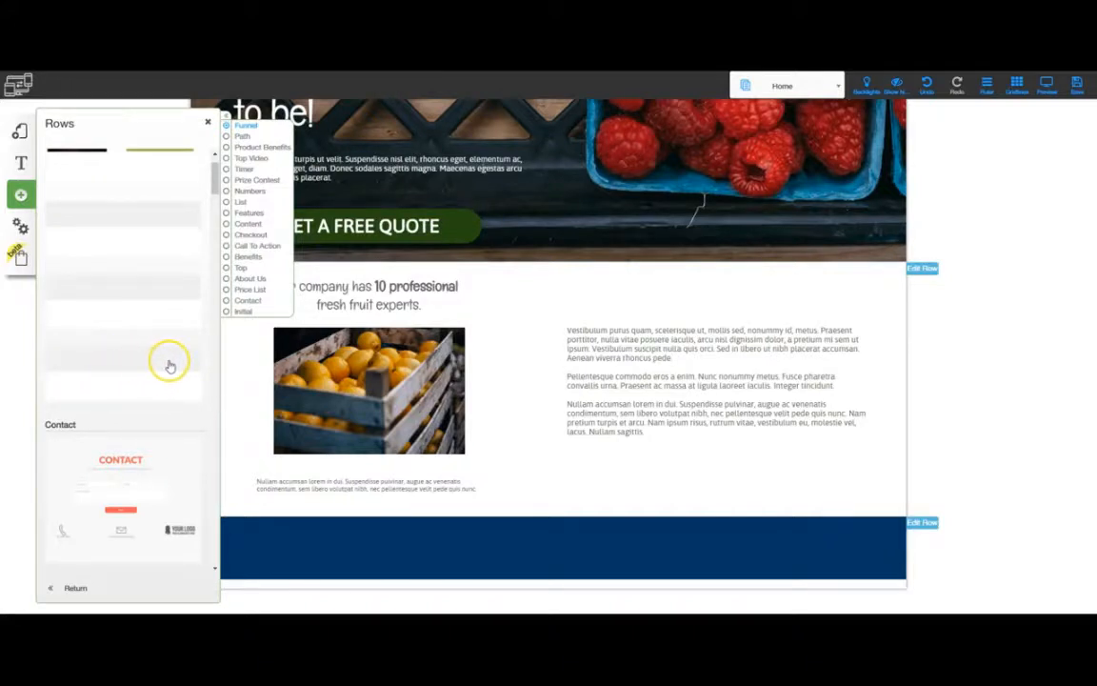
pyautogui.click(116, 359)
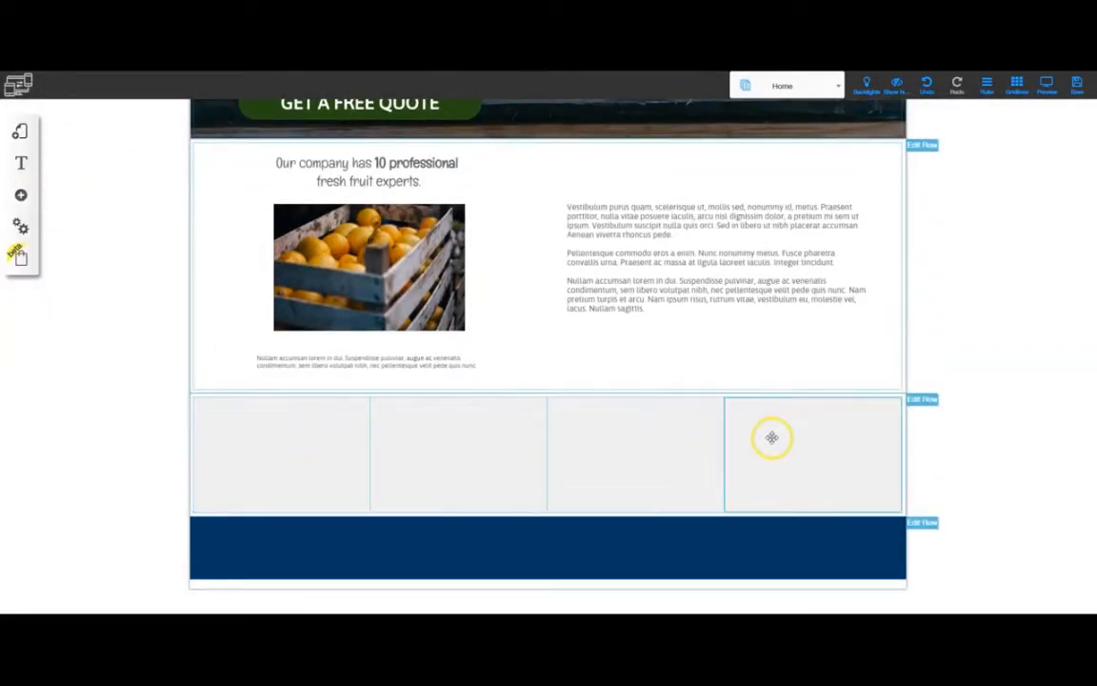
# Step: Set the width of each of the four columns in the grey row to 3
pyautogui.click(293, 443)
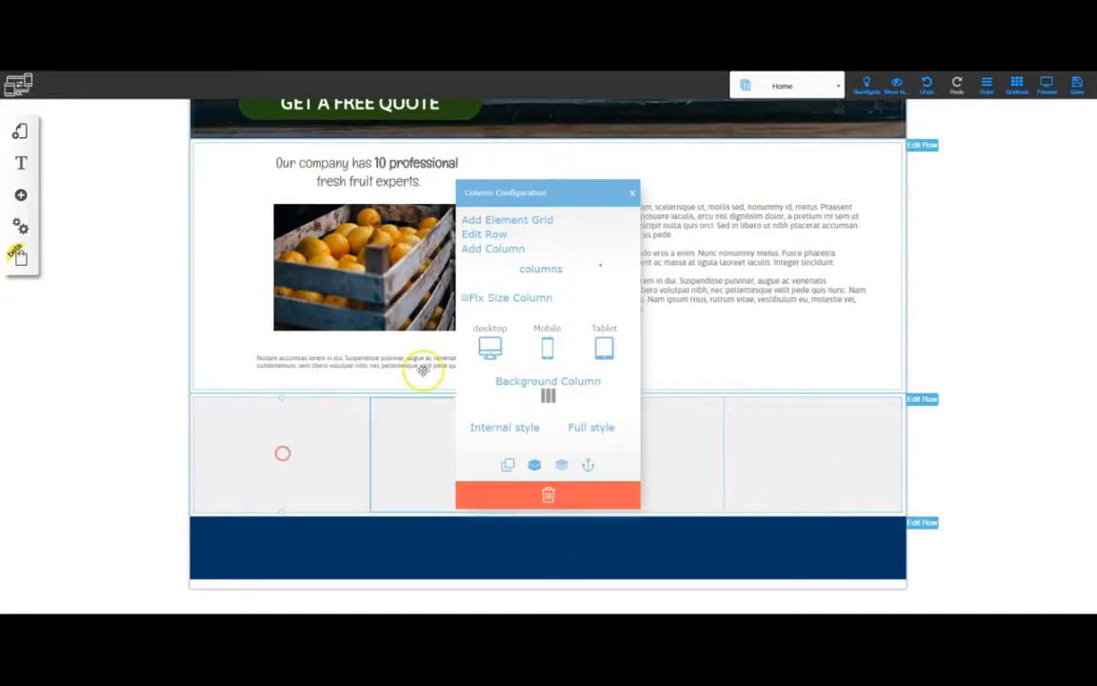
pyautogui.click(577, 268)
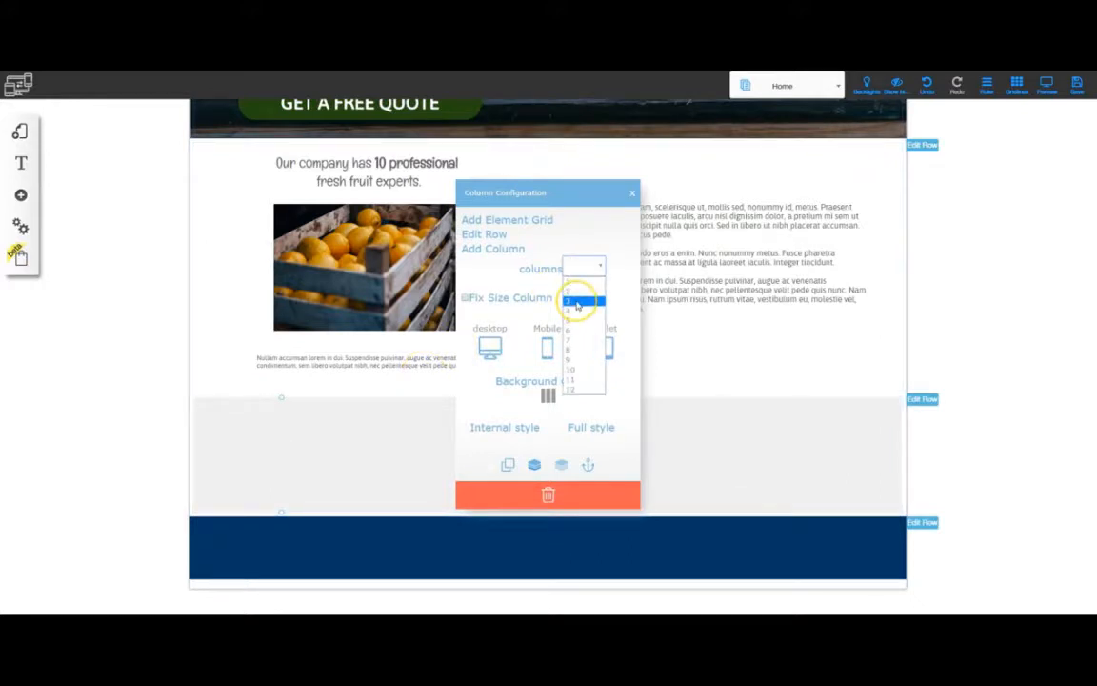
pyautogui.click(577, 304)
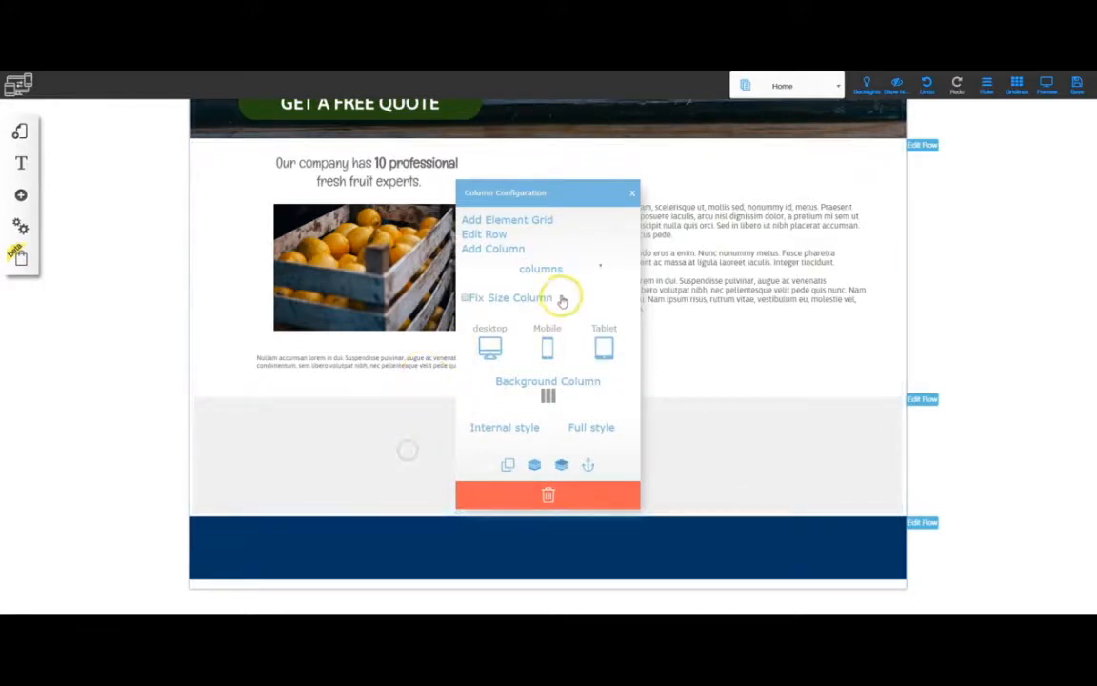
pyautogui.click(570, 269)
pyautogui.click(571, 300)
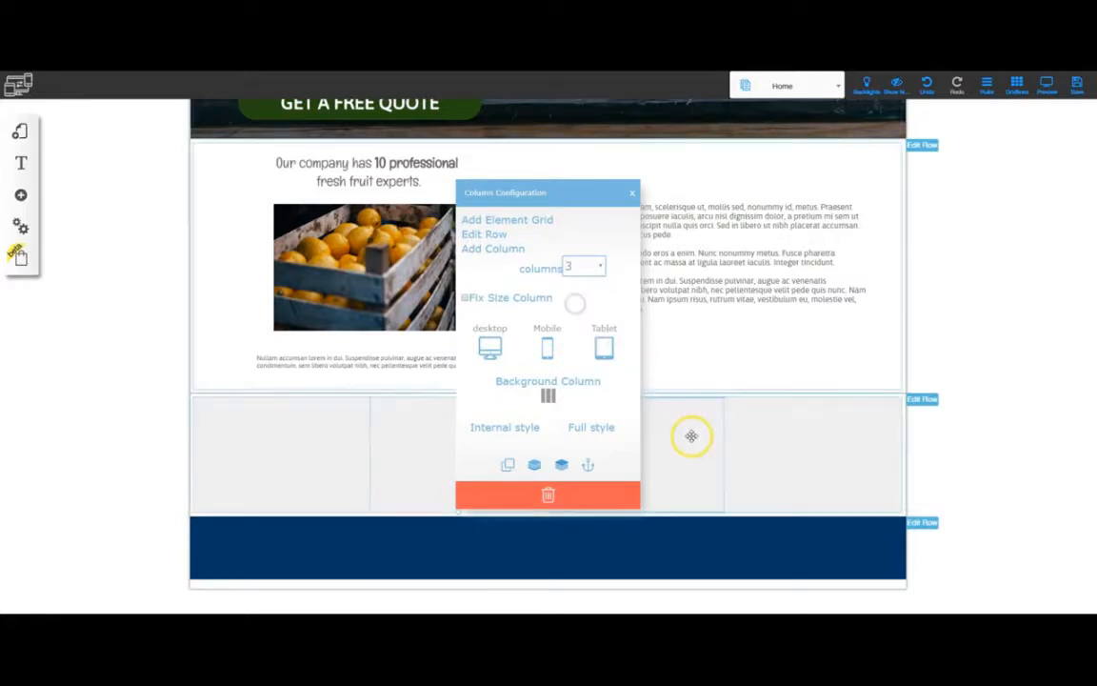
pyautogui.click(587, 267)
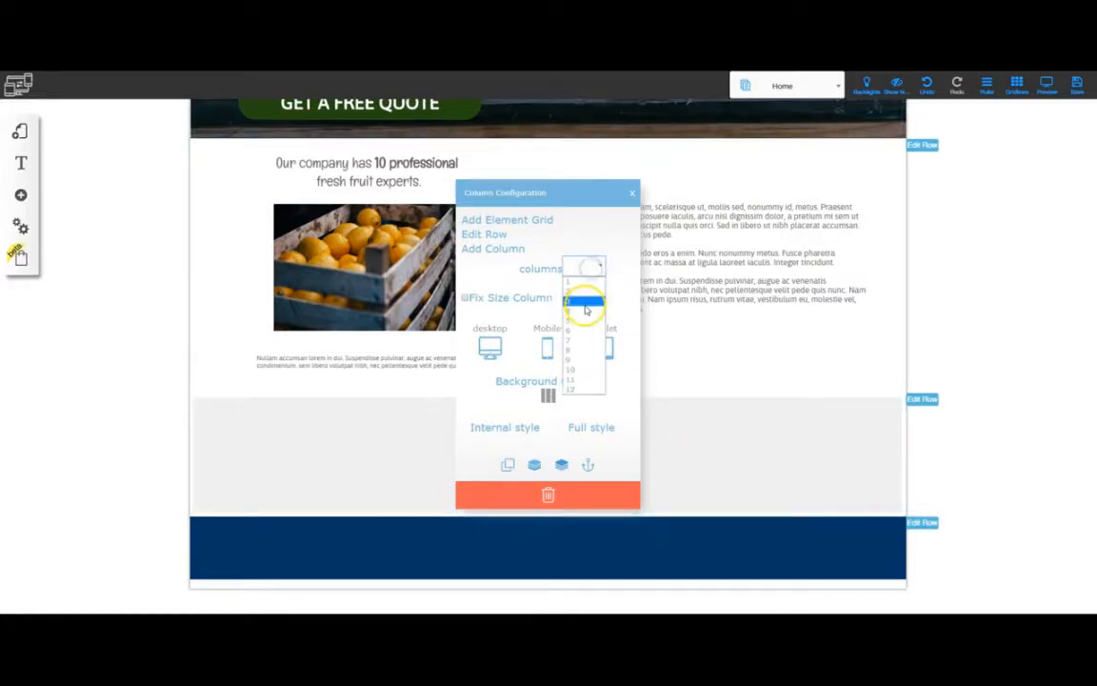
pyautogui.click(584, 305)
pyautogui.click(802, 433)
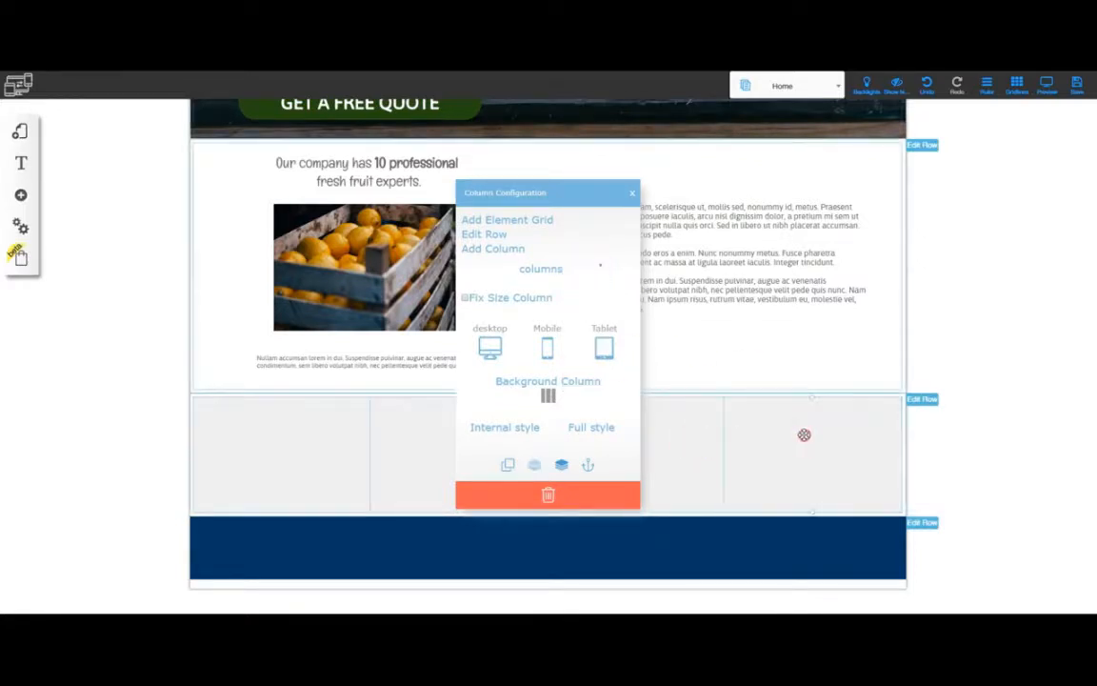
pyautogui.click(579, 270)
pyautogui.click(583, 301)
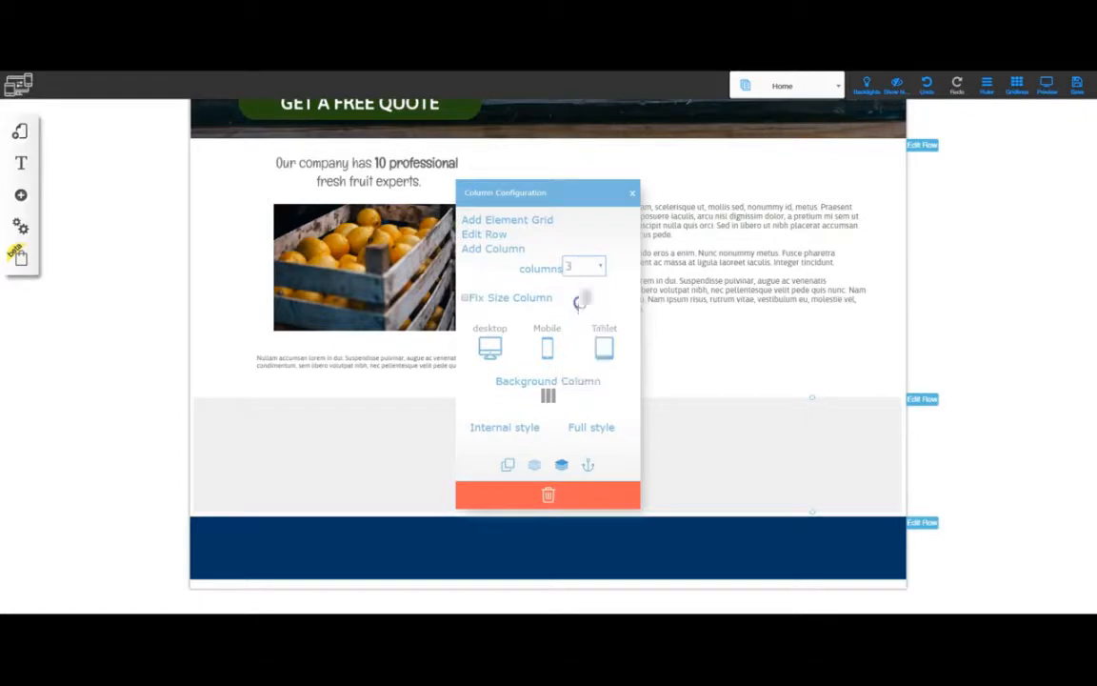
pyautogui.click(631, 193)
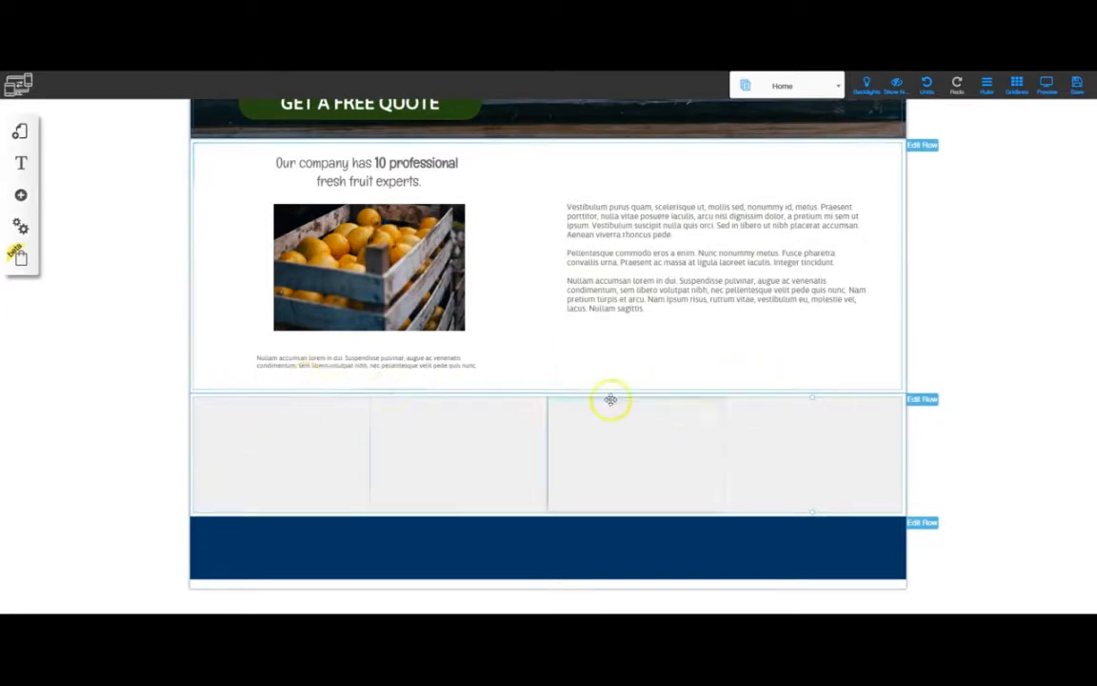
# Step: Duplicate the first column of the grey row and set the original's width to 12 so it spans the row above the others
pyautogui.click(256, 439)
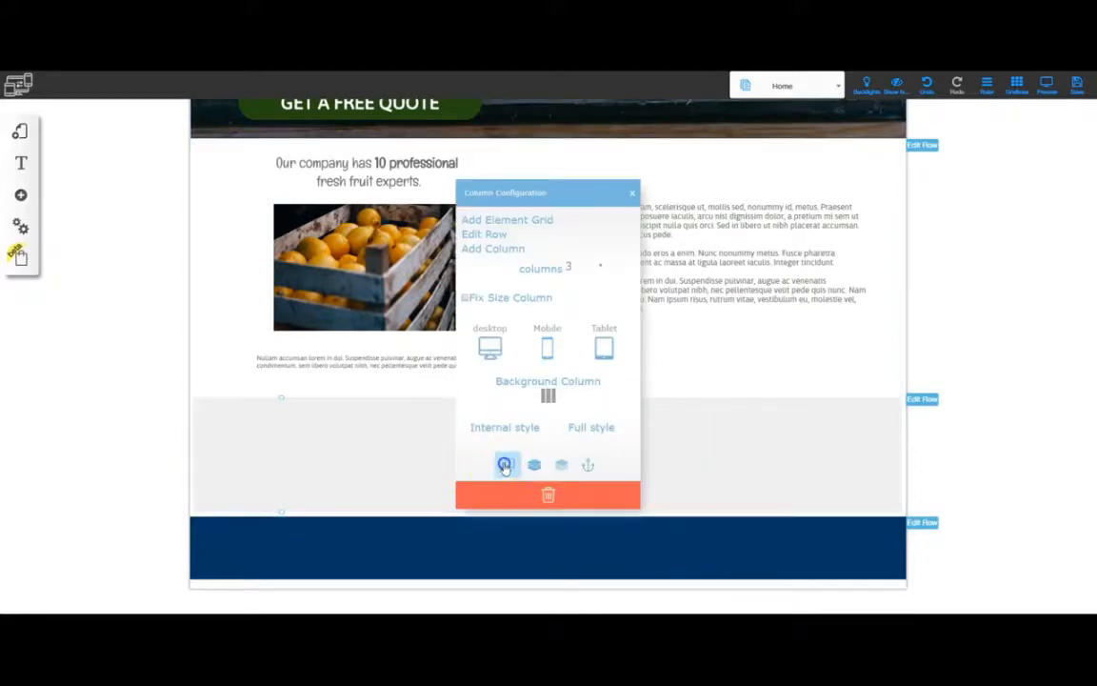
pyautogui.moveTo(505, 464); pyautogui.dragTo(271, 432)
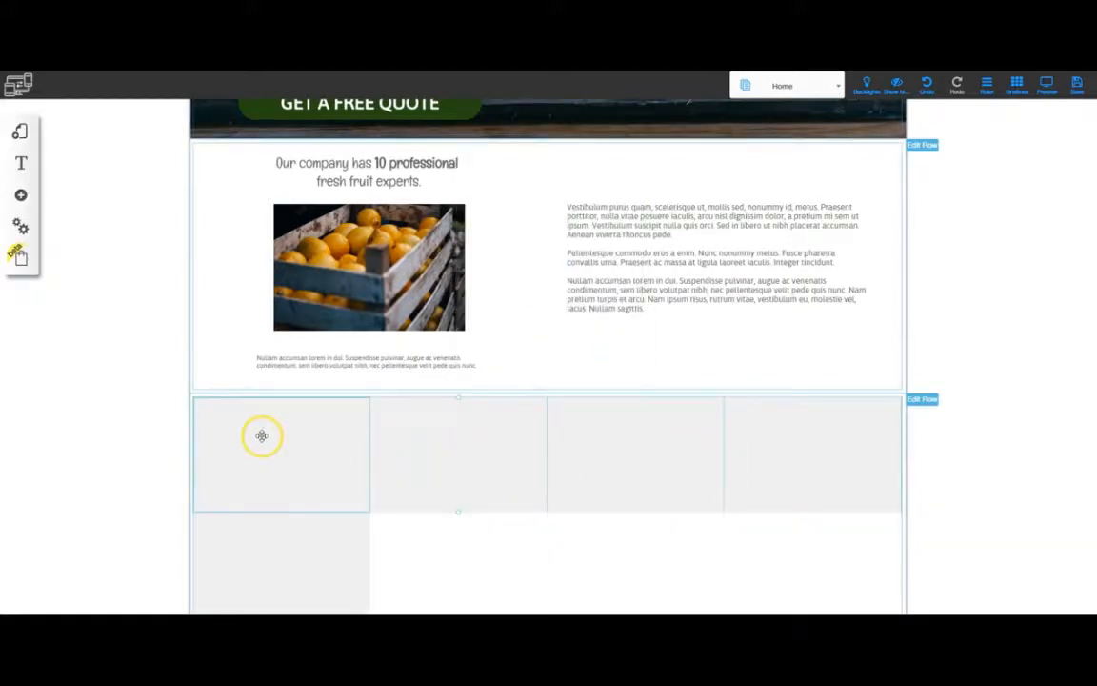
pyautogui.click(256, 438)
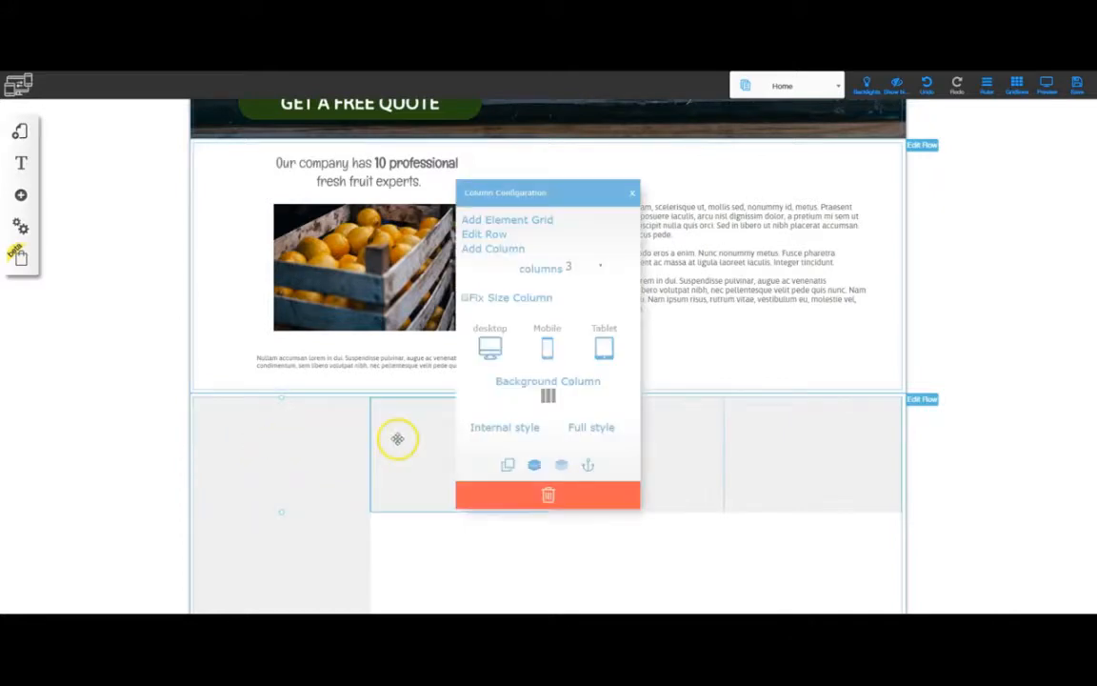
pyautogui.click(598, 267)
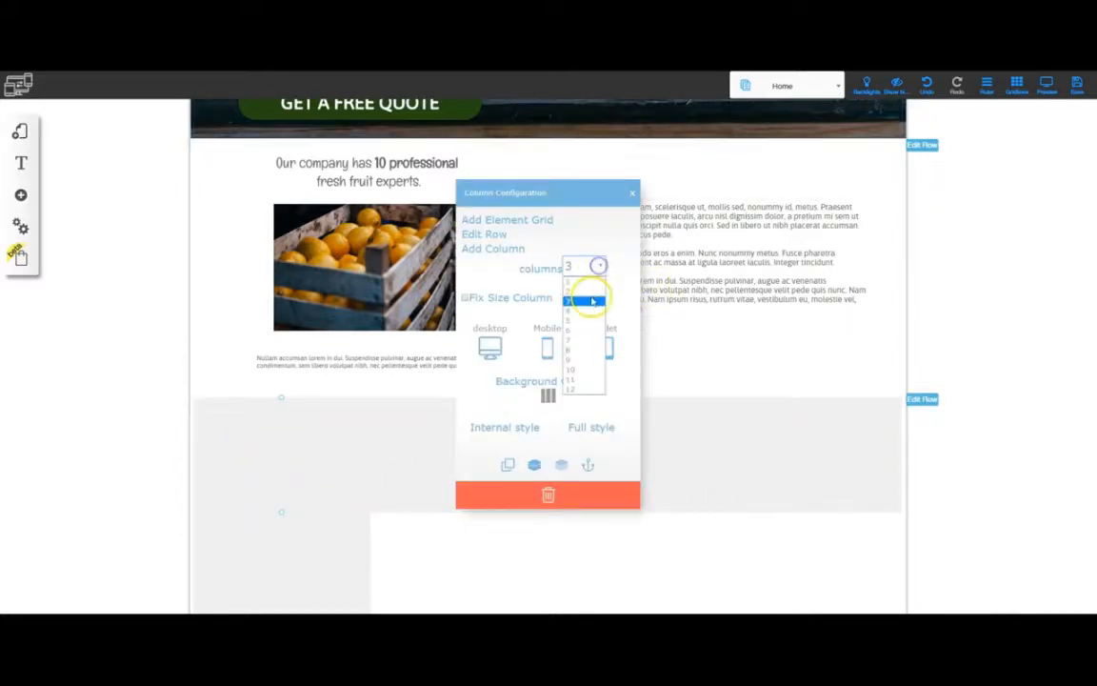
pyautogui.click(581, 386)
pyautogui.scroll(-1, 915, 434)
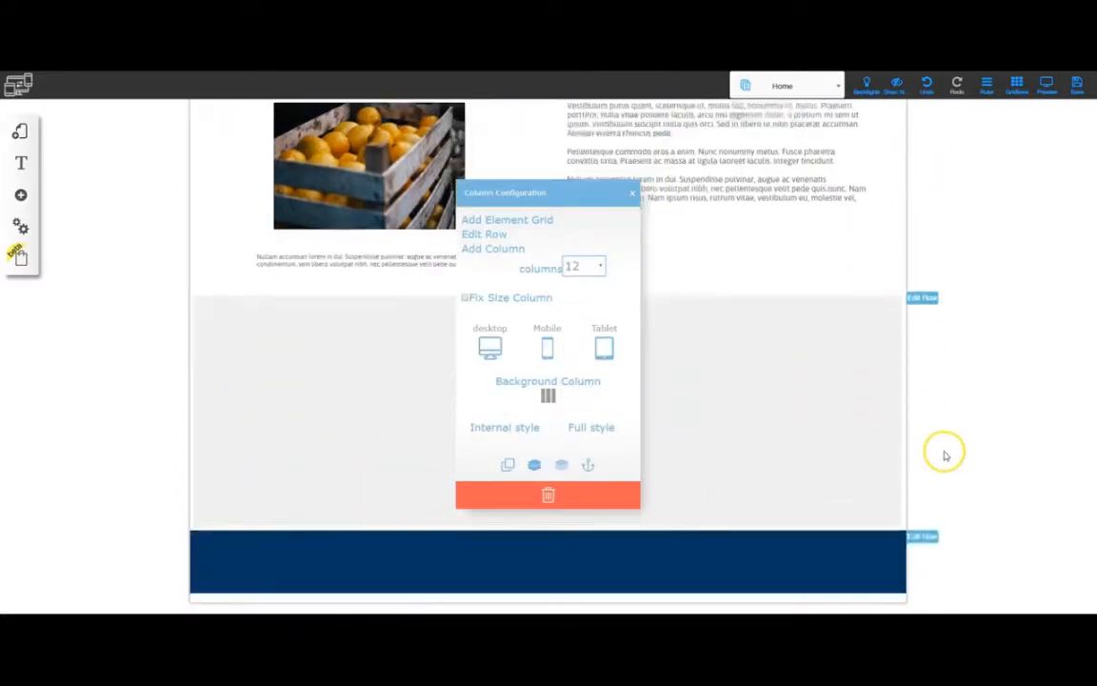
pyautogui.click(630, 196)
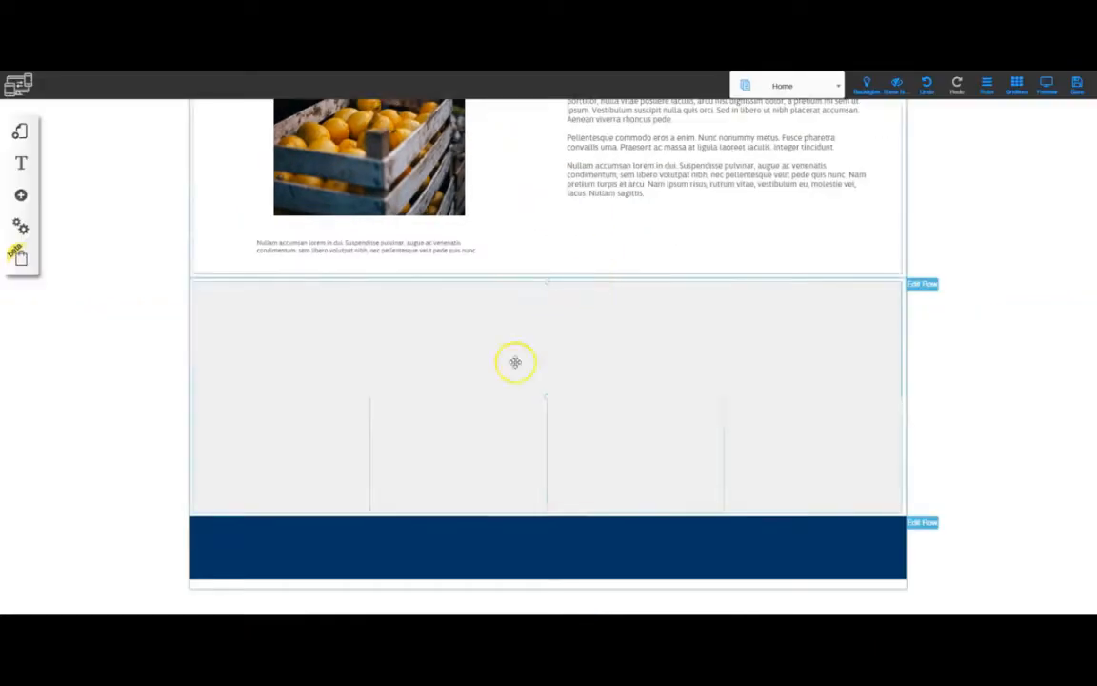
# Step: Give the grey row a full background image using the darkened fruit market photo from the Quick Start directory
pyautogui.click(922, 286)
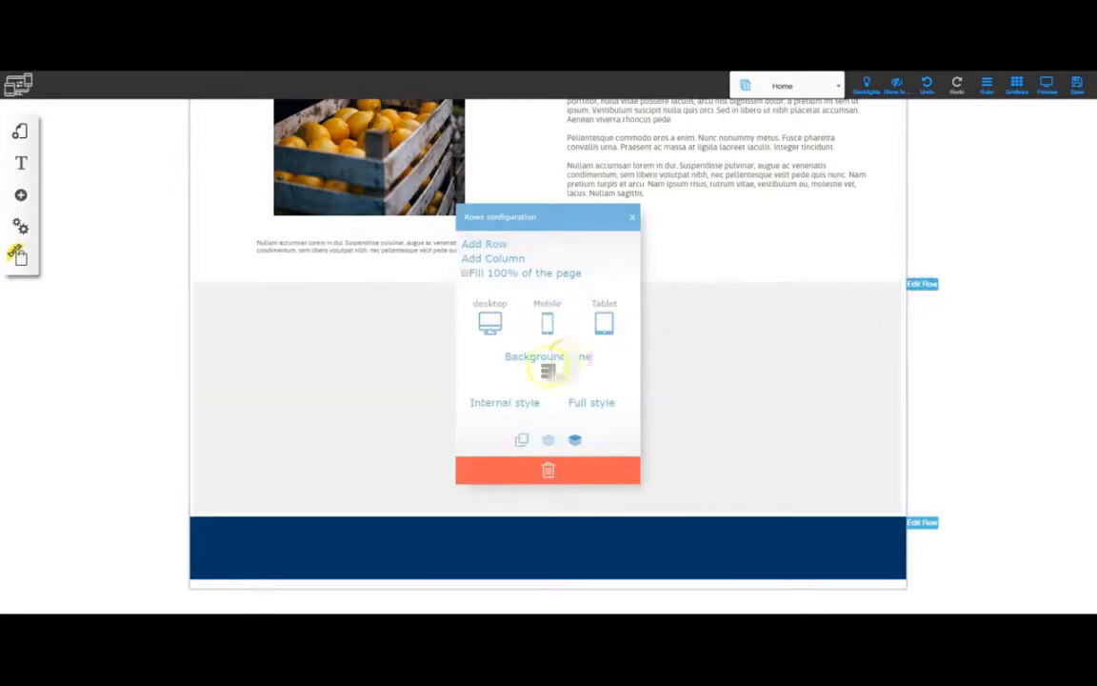
pyautogui.click(548, 362)
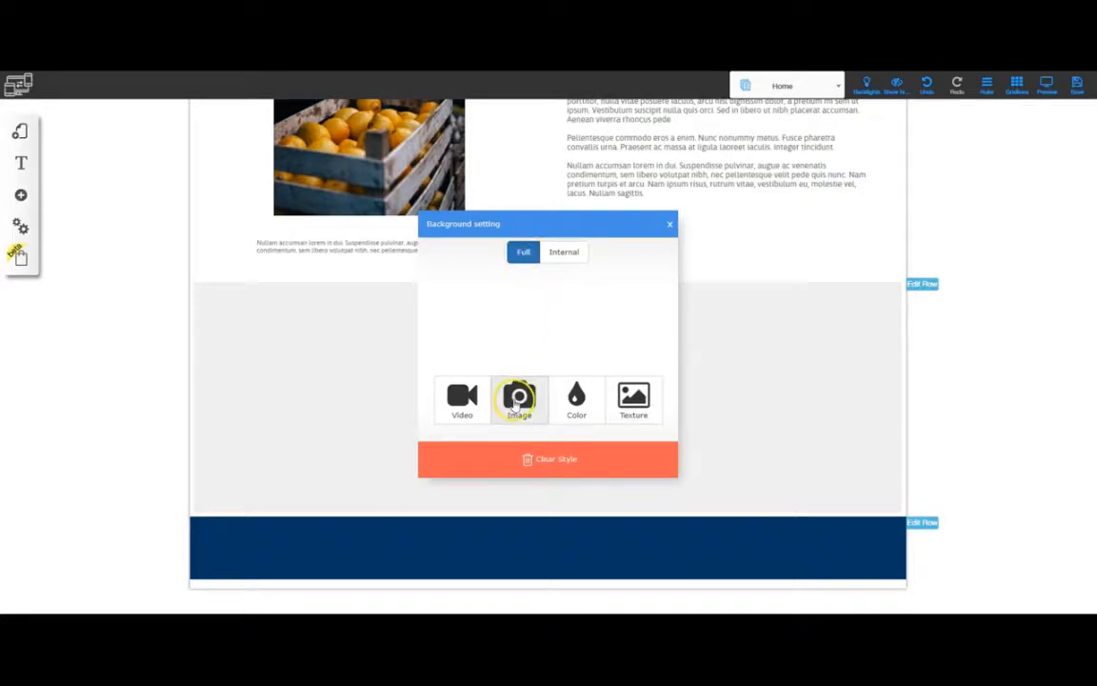
pyautogui.click(517, 398)
pyautogui.click(272, 426)
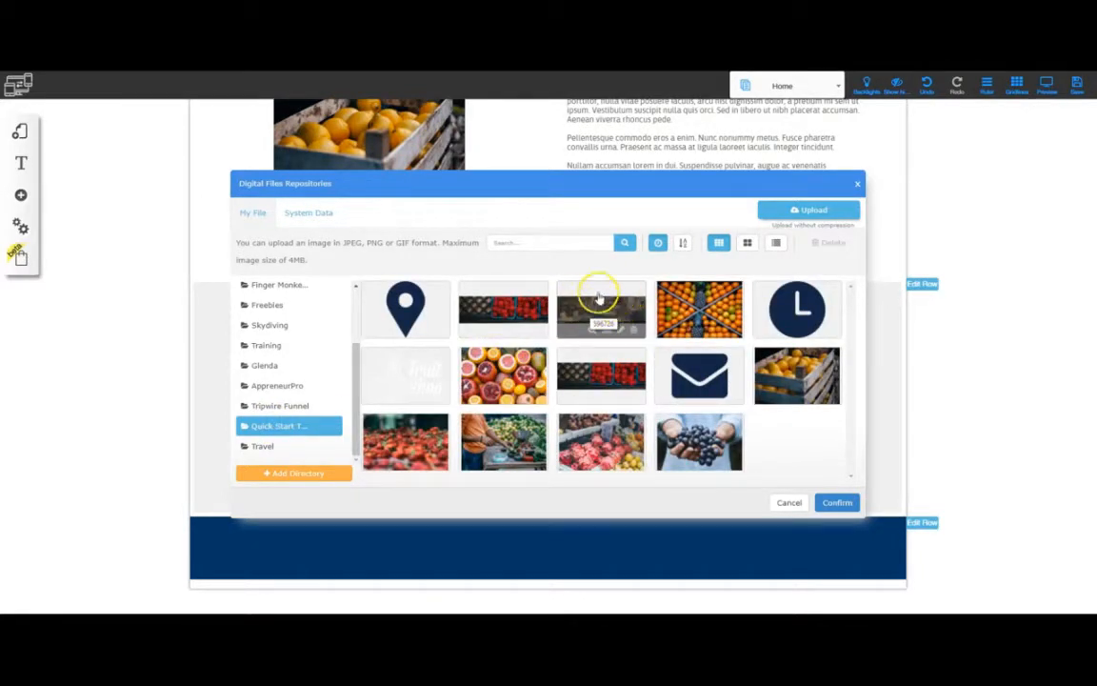
pyautogui.click(624, 303)
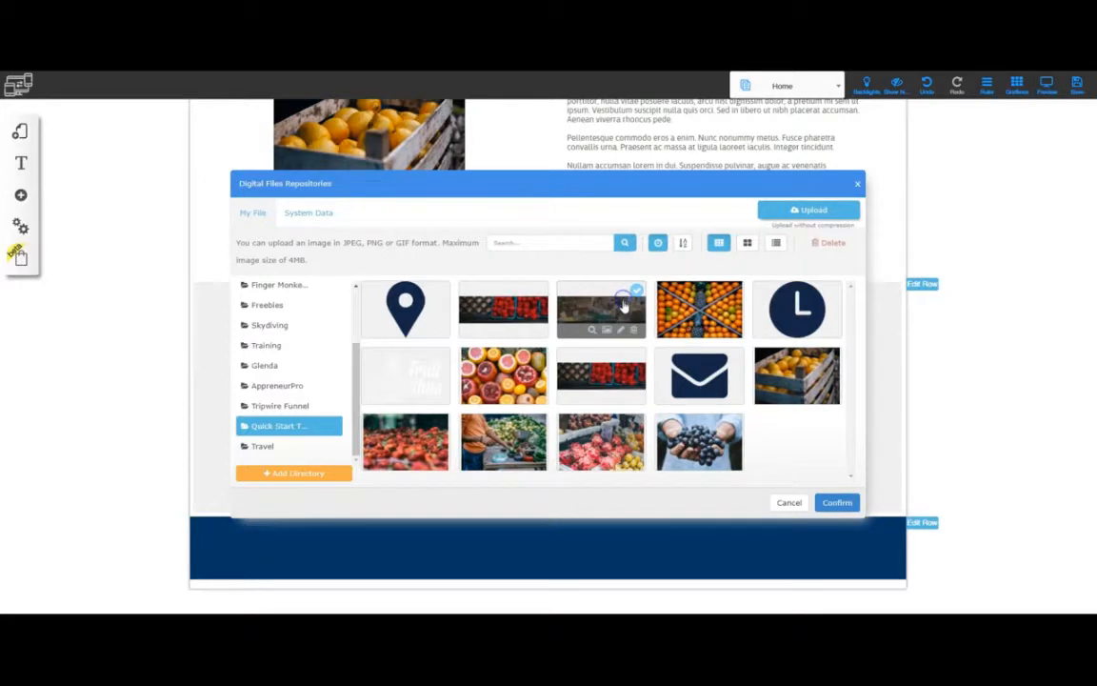
pyautogui.click(836, 502)
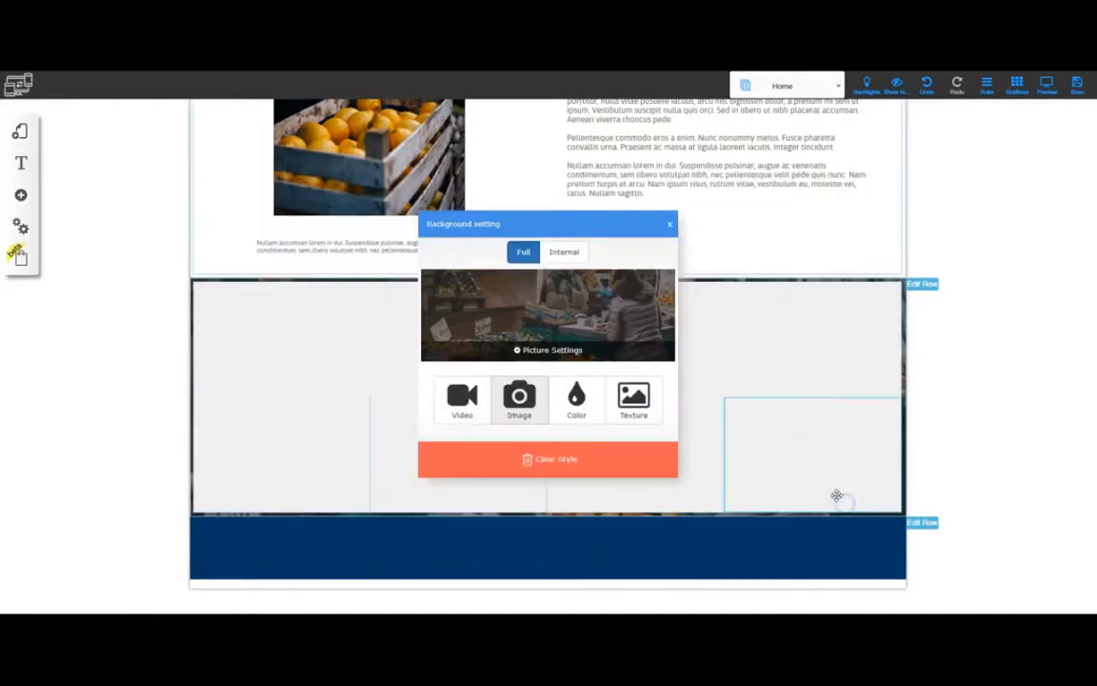
pyautogui.click(669, 224)
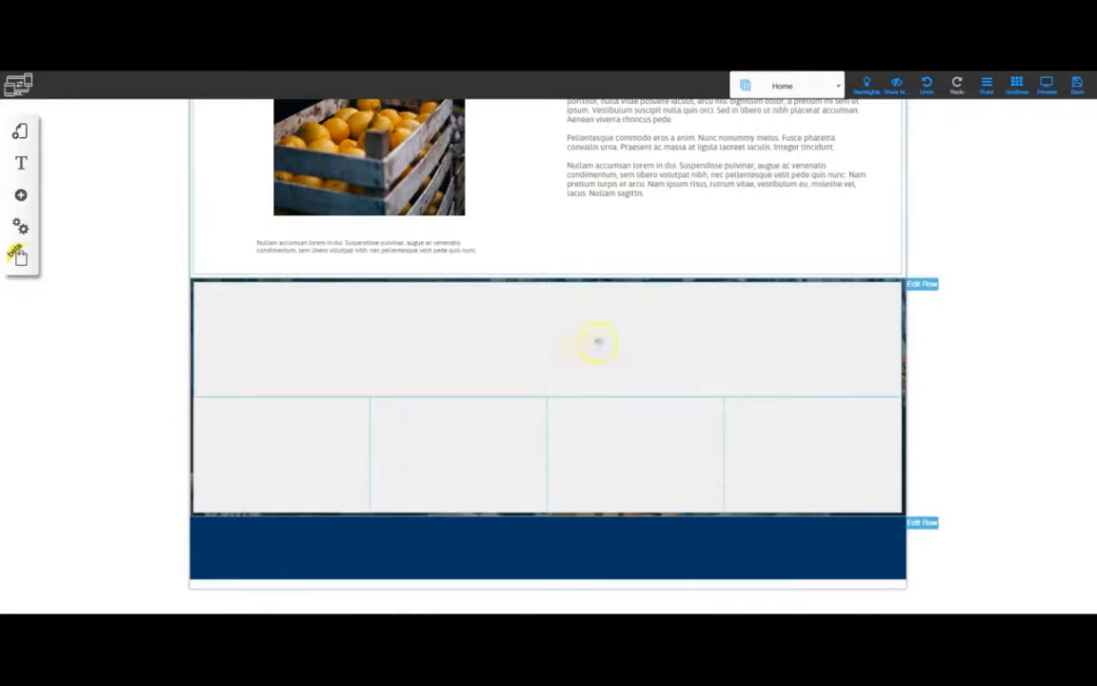
# Step: Clear the grey background of the full-width top column in the market photo row
pyautogui.click(617, 338)
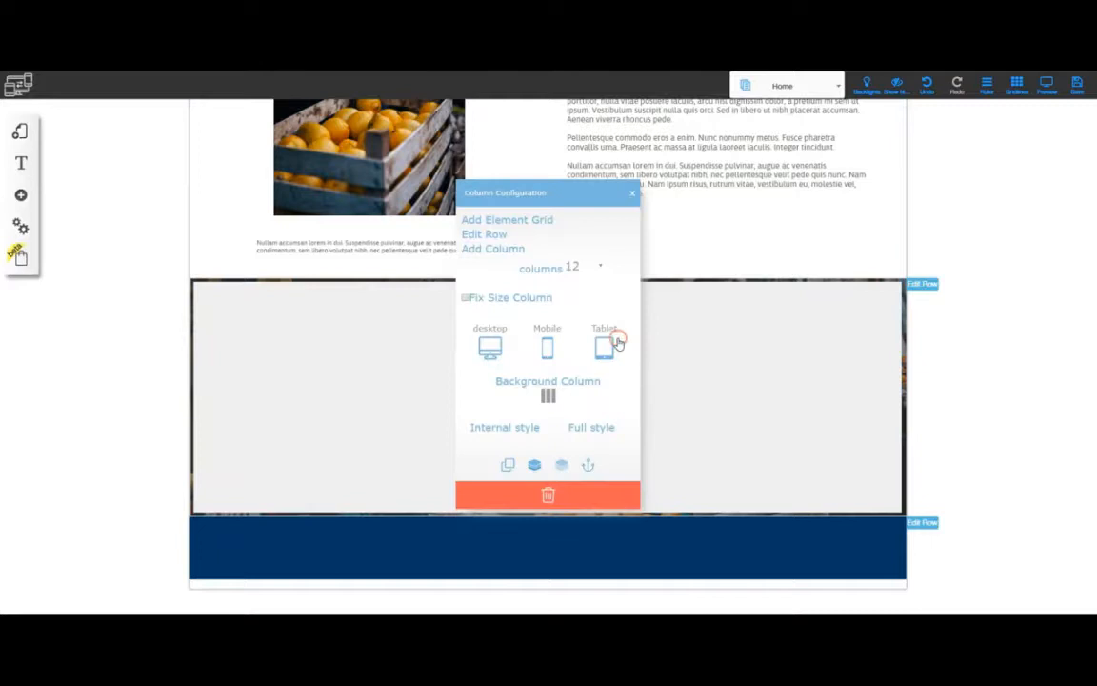
pyautogui.click(549, 395)
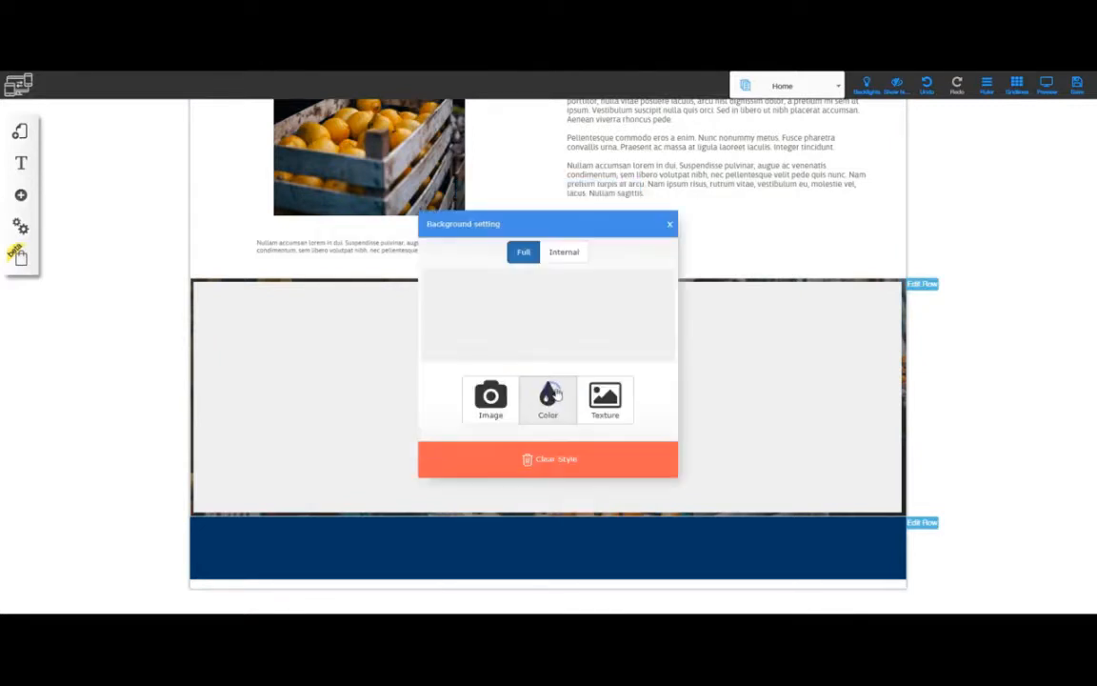
pyautogui.click(549, 460)
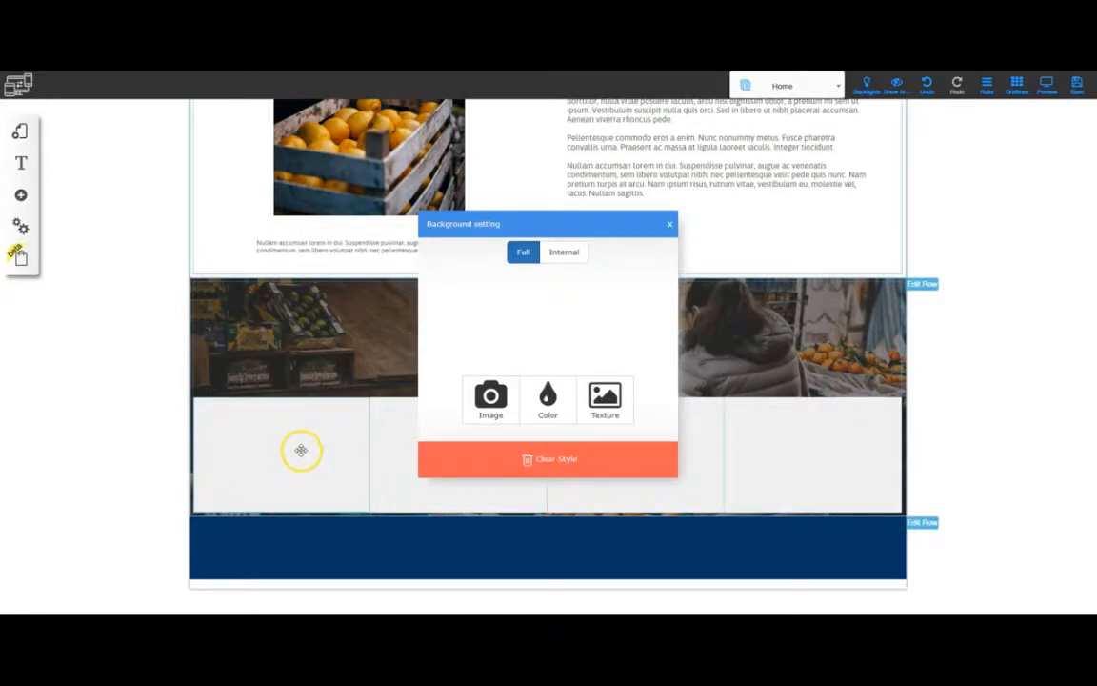
# Step: Clear the grey background of each of the four lower columns in the market photo row
pyautogui.click(301, 450)
pyautogui.click(547, 394)
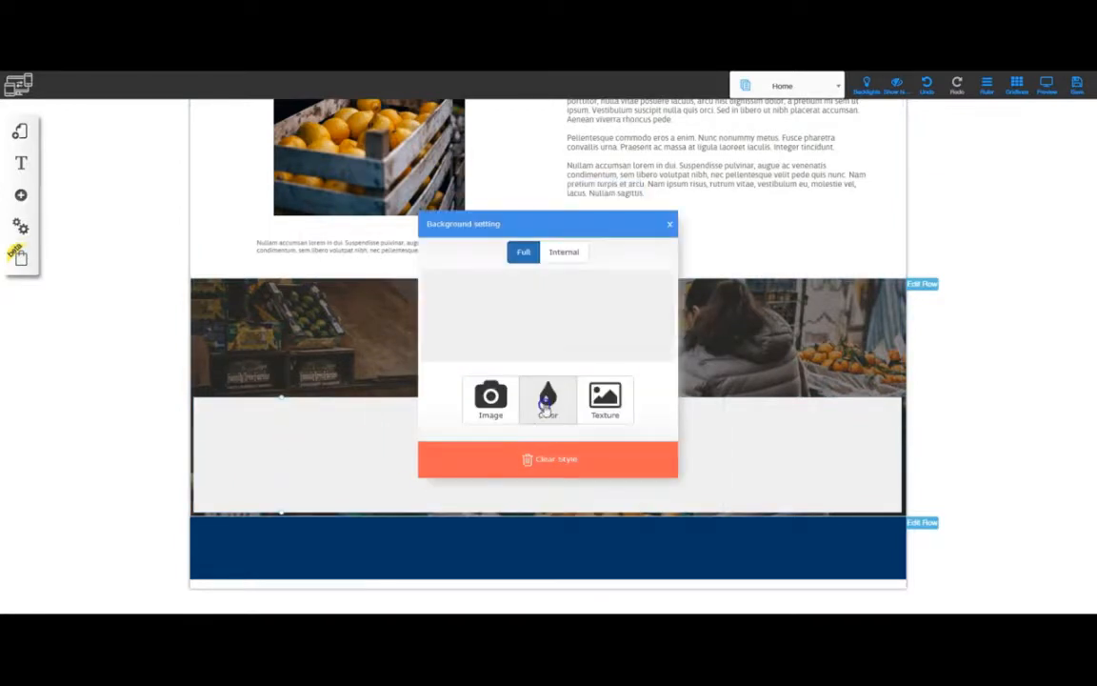
pyautogui.click(536, 460)
pyautogui.click(391, 468)
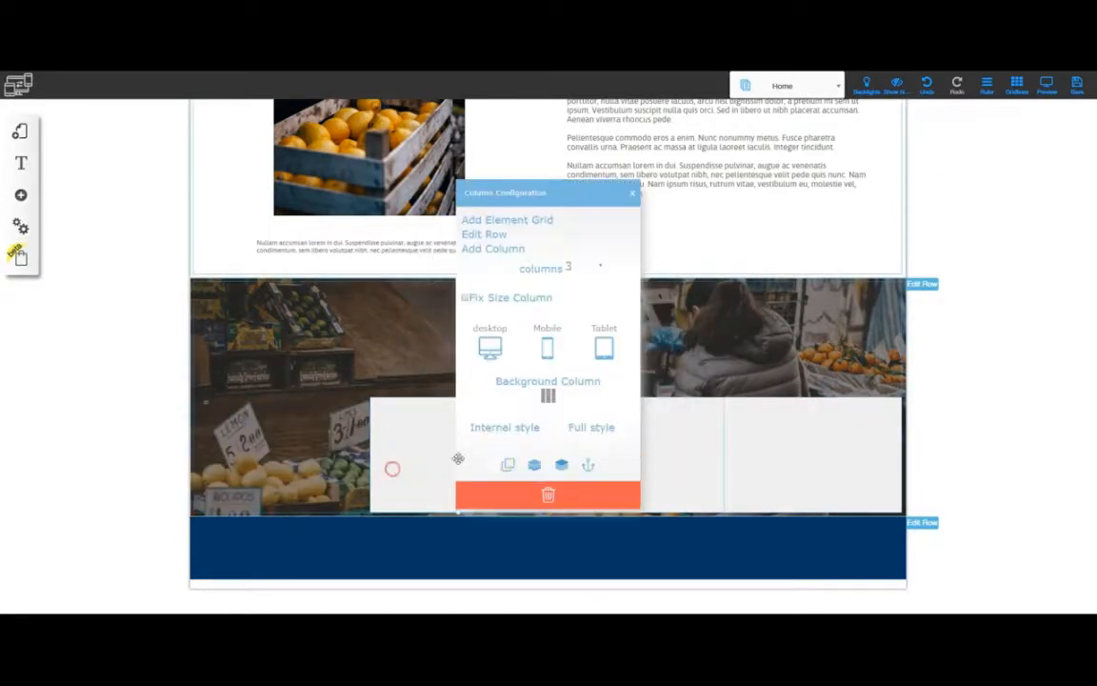
pyautogui.click(550, 392)
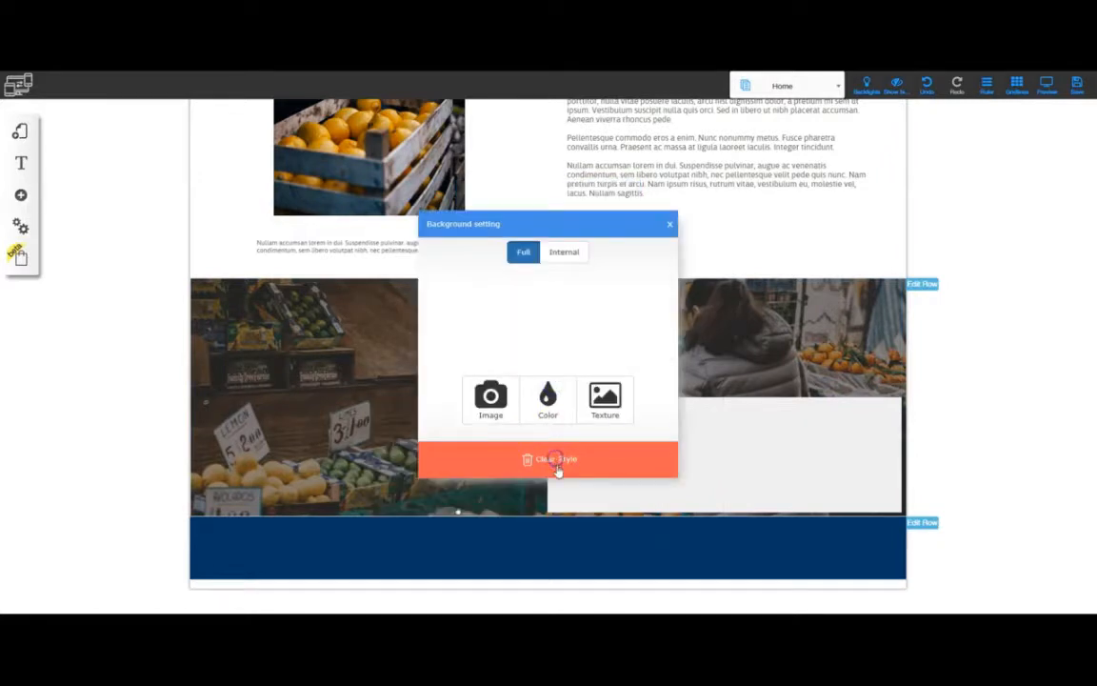
pyautogui.click(553, 465)
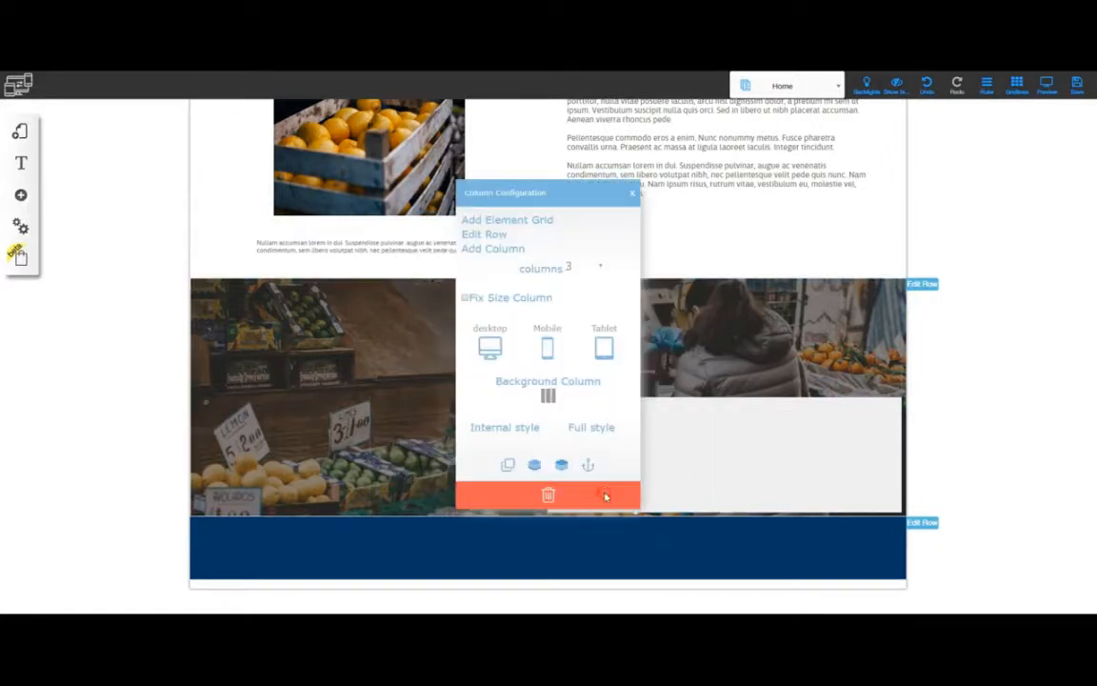
pyautogui.click(548, 394)
pyautogui.click(789, 448)
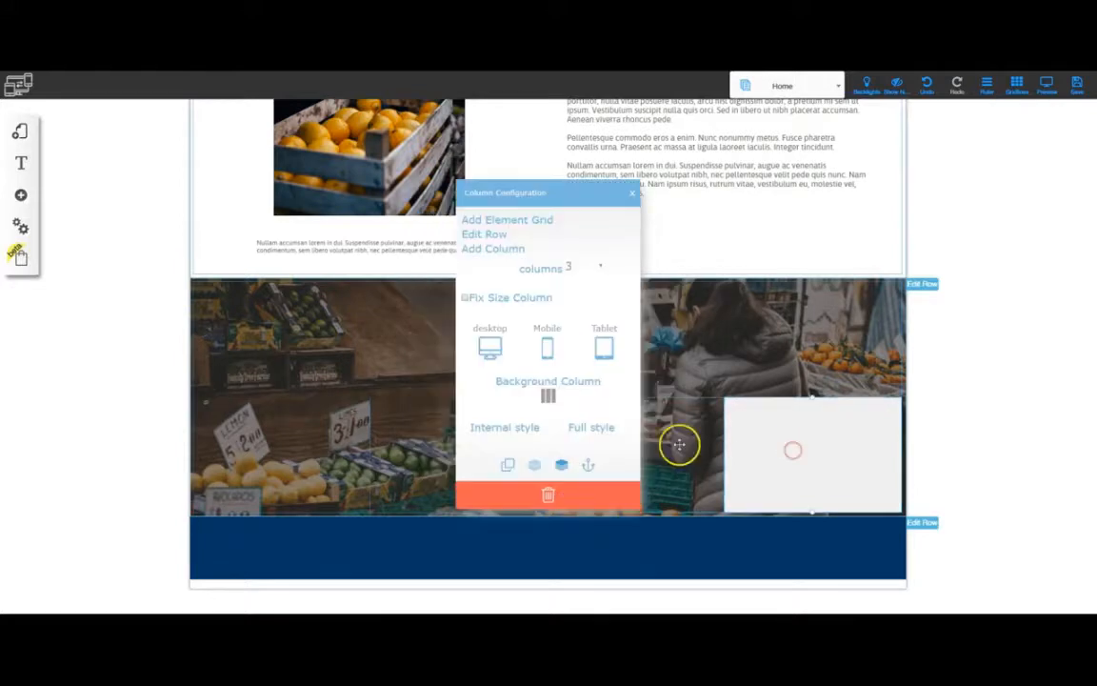
pyautogui.click(547, 388)
pyautogui.click(553, 458)
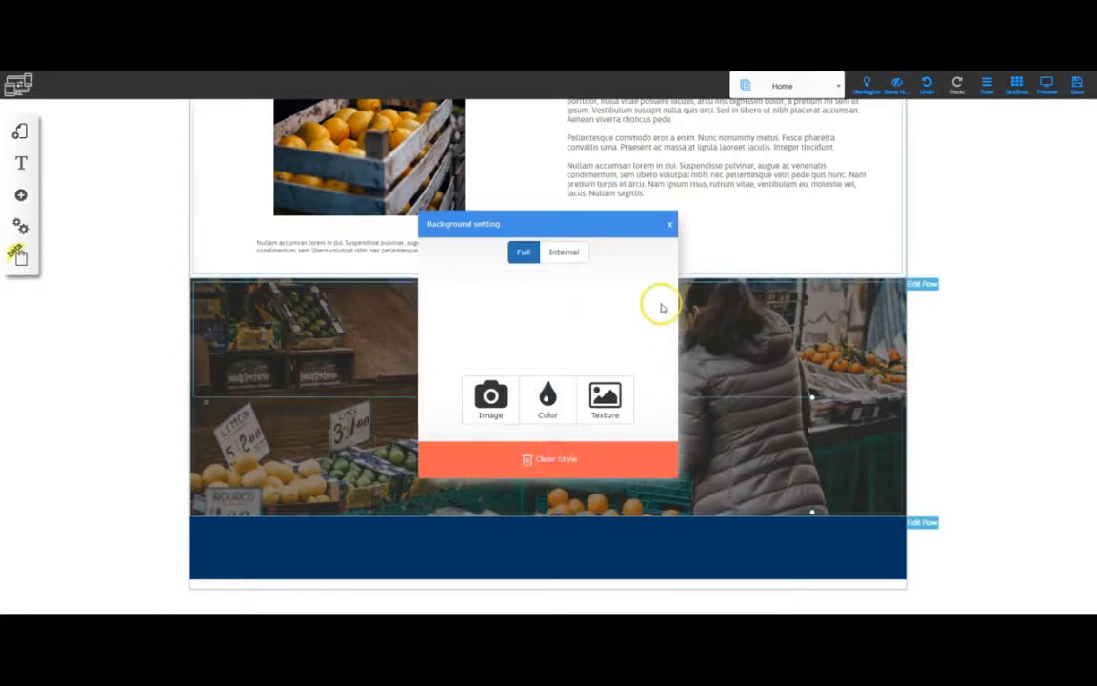
pyautogui.click(670, 225)
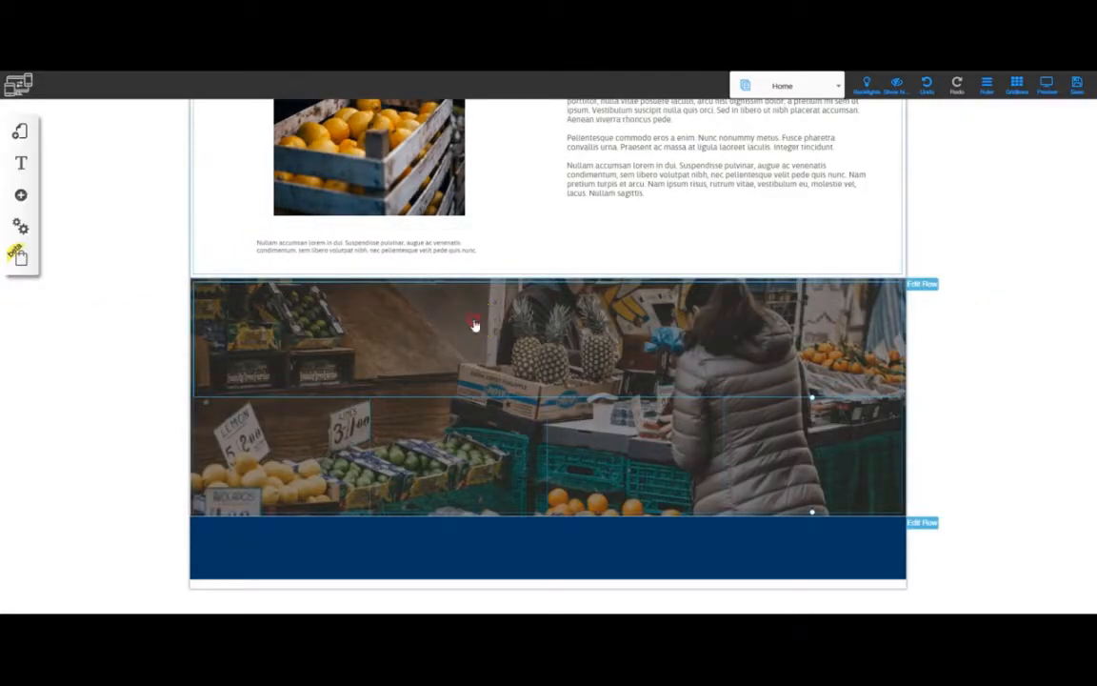
# Step: Duplicate the full-width top column of the market photo row and set the original's width to 6
pyautogui.click(474, 325)
pyautogui.click(504, 460)
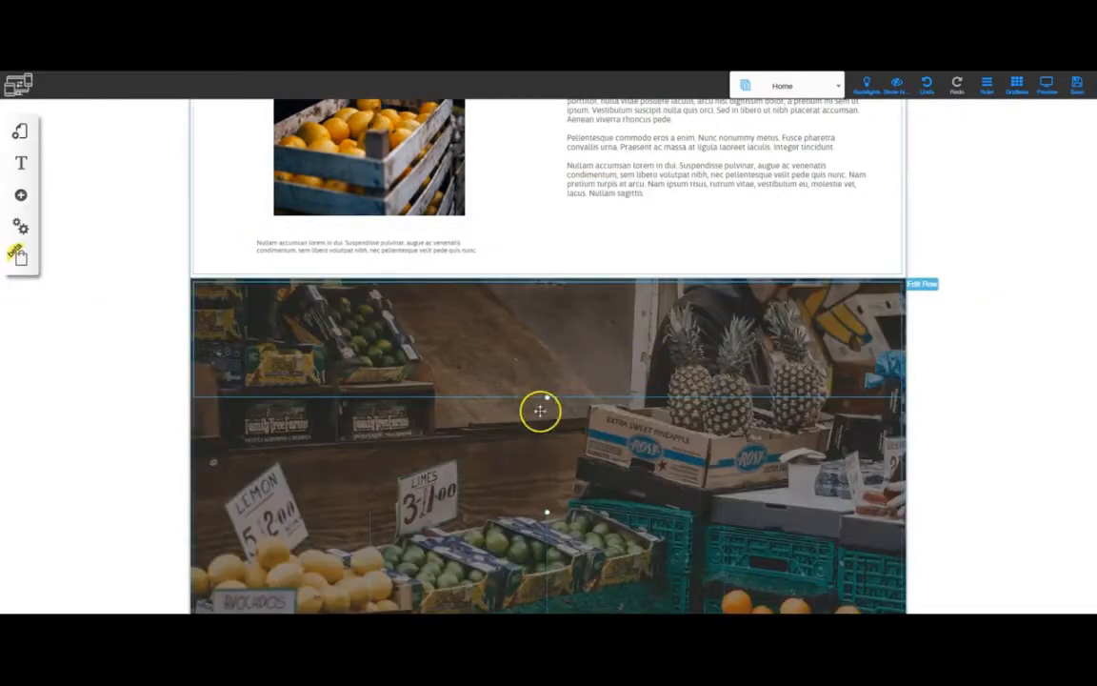
pyautogui.click(467, 318)
pyautogui.click(588, 268)
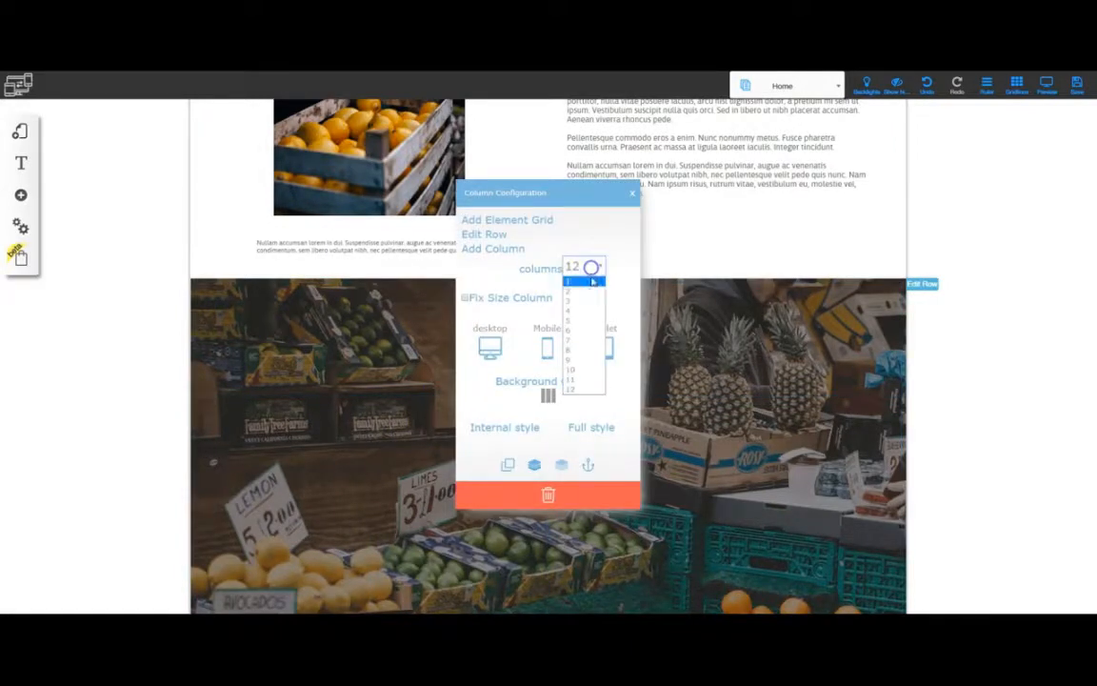
pyautogui.click(582, 328)
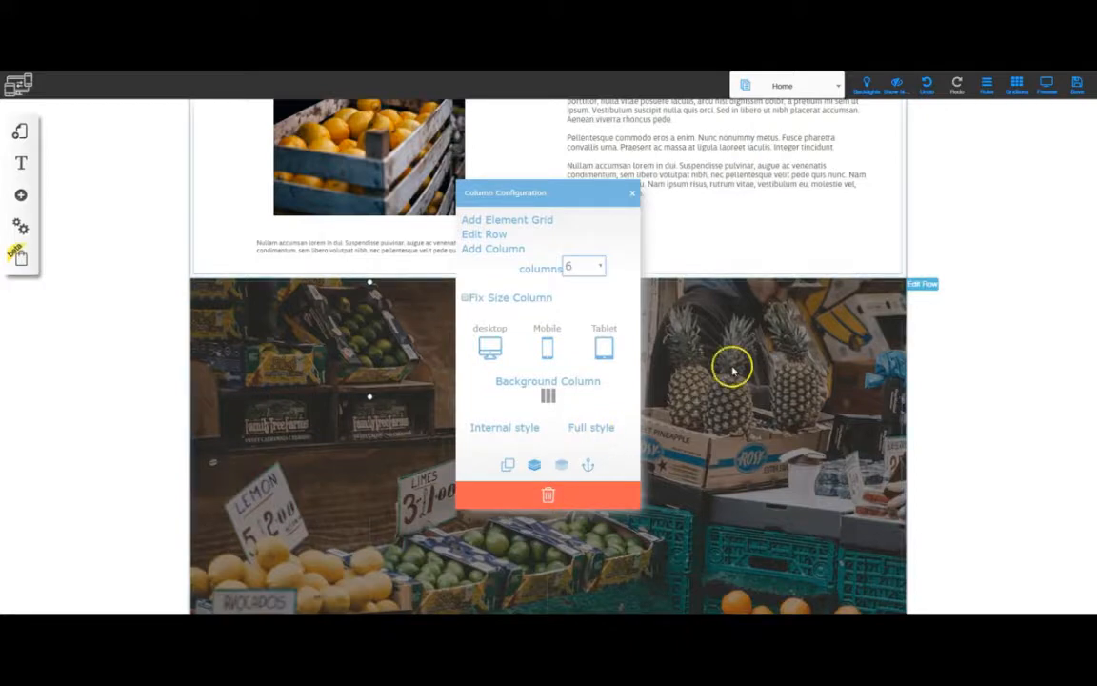
pyautogui.click(631, 193)
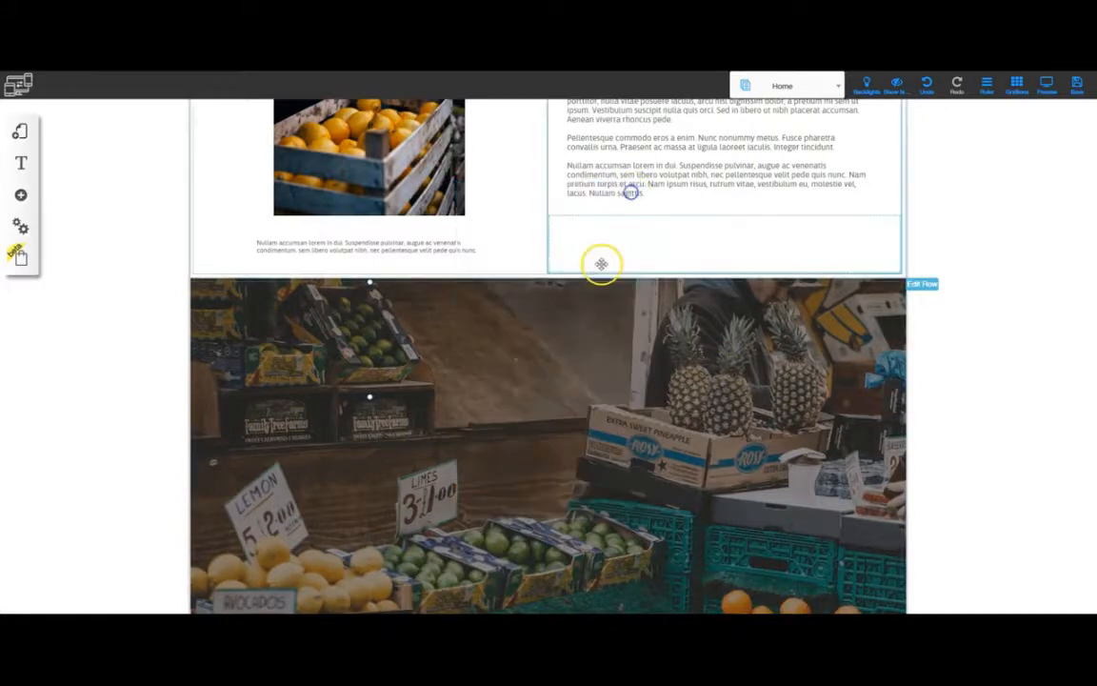
# Step: Set the duplicated top column of the market photo row to a width of 6 columns
pyautogui.click(547, 476)
pyautogui.click(601, 265)
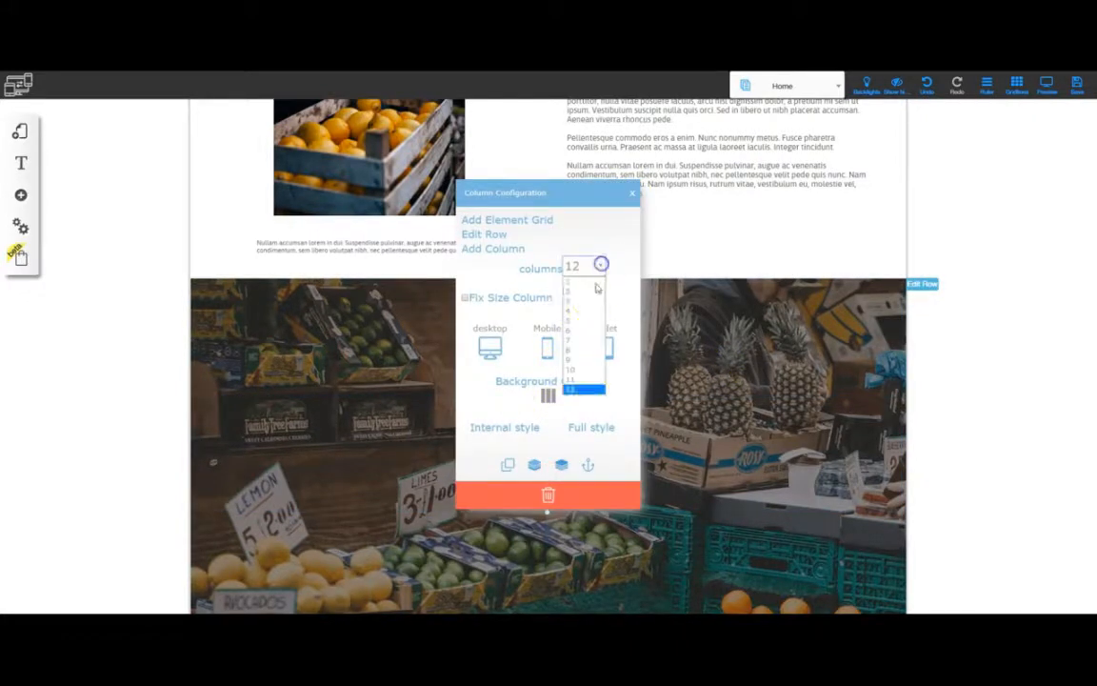
pyautogui.click(588, 331)
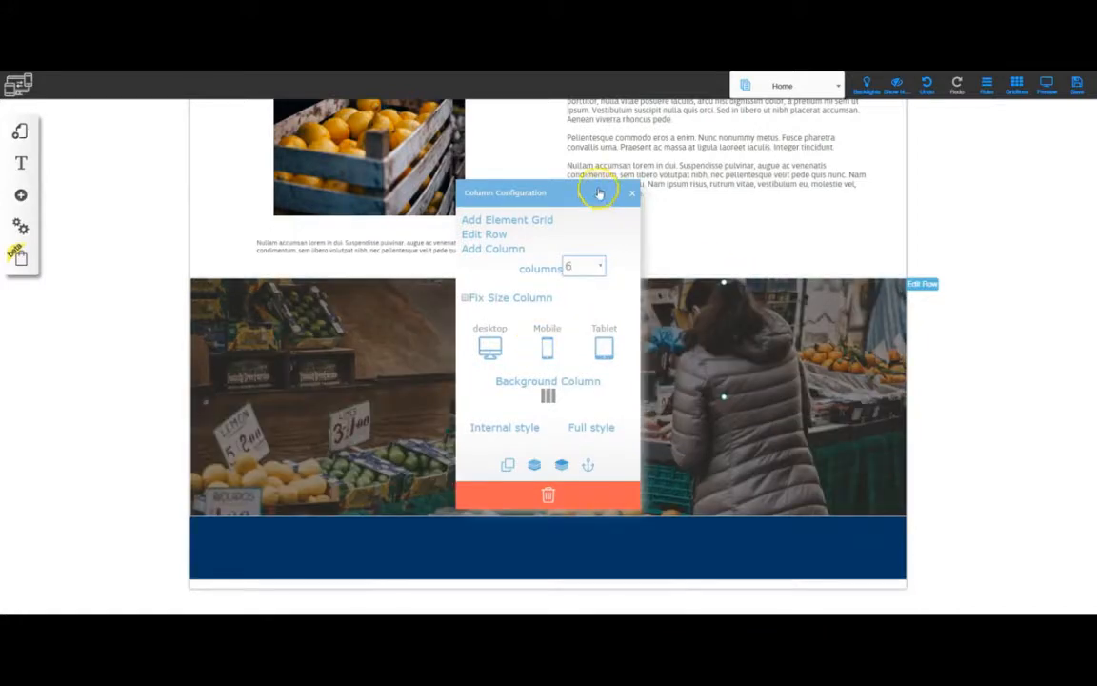
pyautogui.click(627, 194)
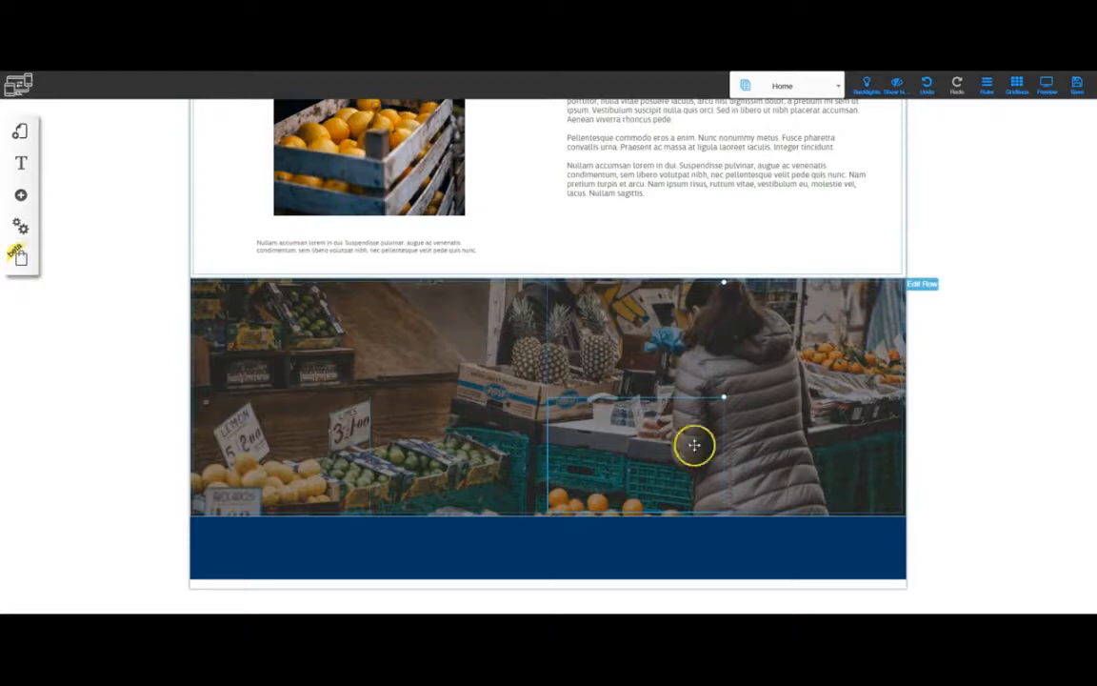
# Step: Add a classic light-blue box, shrunk to a small square, to the left of the caption under the lemon crate photo
pyautogui.click(21, 194)
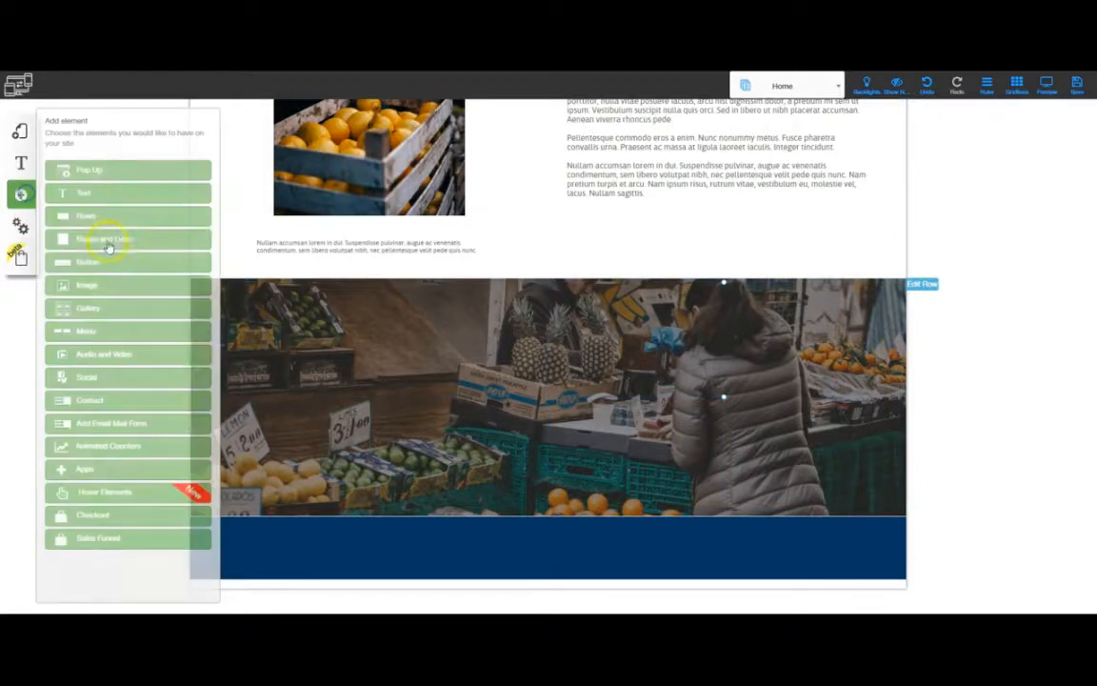
pyautogui.click(96, 242)
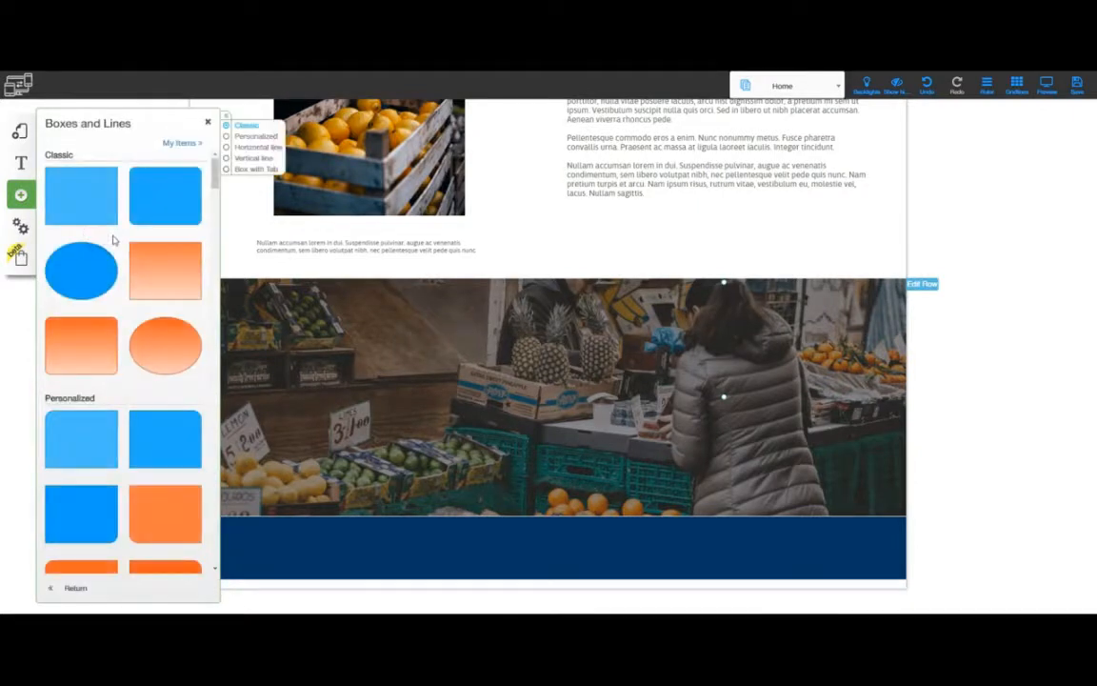
pyautogui.click(81, 195)
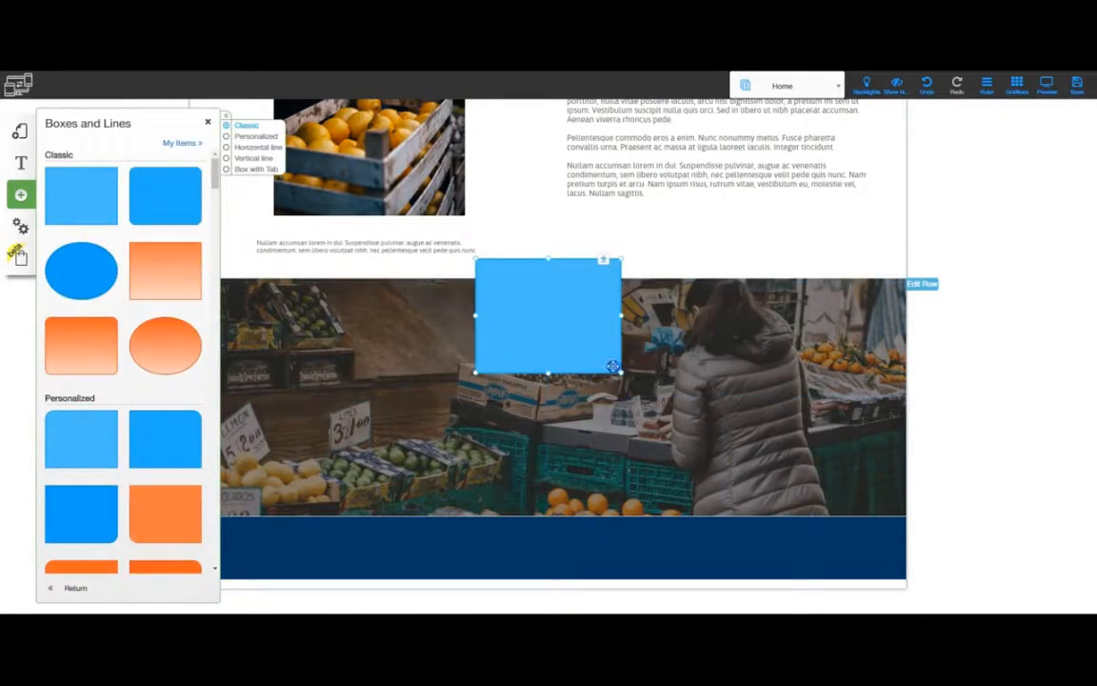
pyautogui.moveTo(612, 366); pyautogui.dragTo(512, 295)
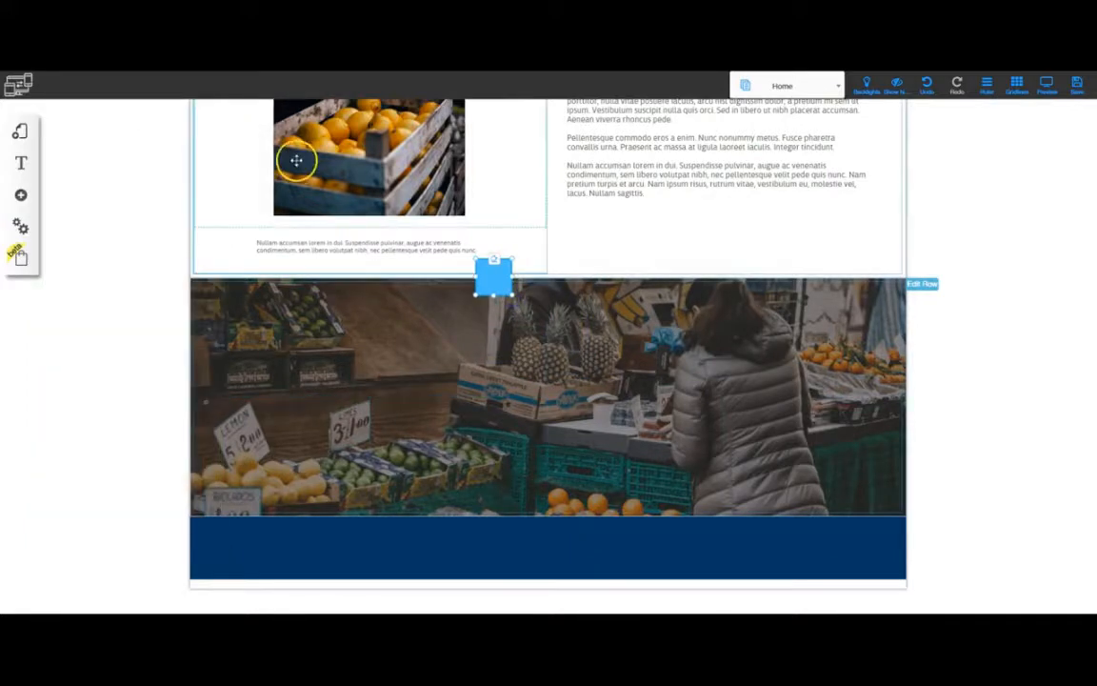
pyautogui.moveTo(477, 289); pyautogui.dragTo(220, 243)
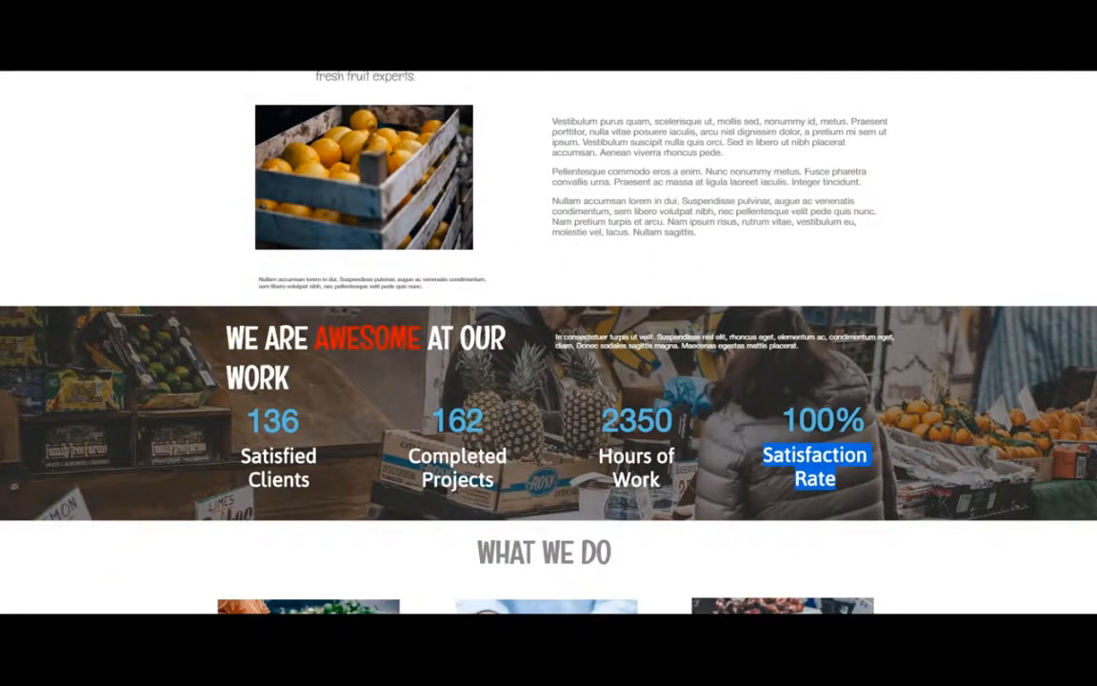
# Step: Switch back to the page editor and place a Title XL text over the left top column of the market photo row
pyautogui.hotkey('alt', 'Tab')
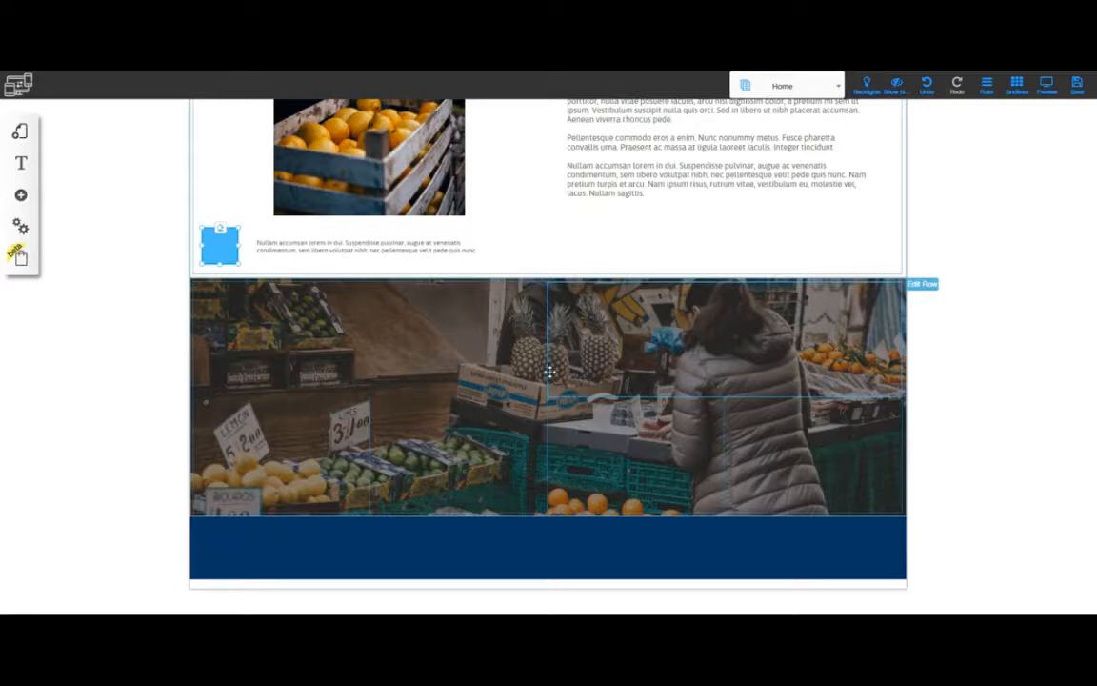
pyautogui.click(21, 197)
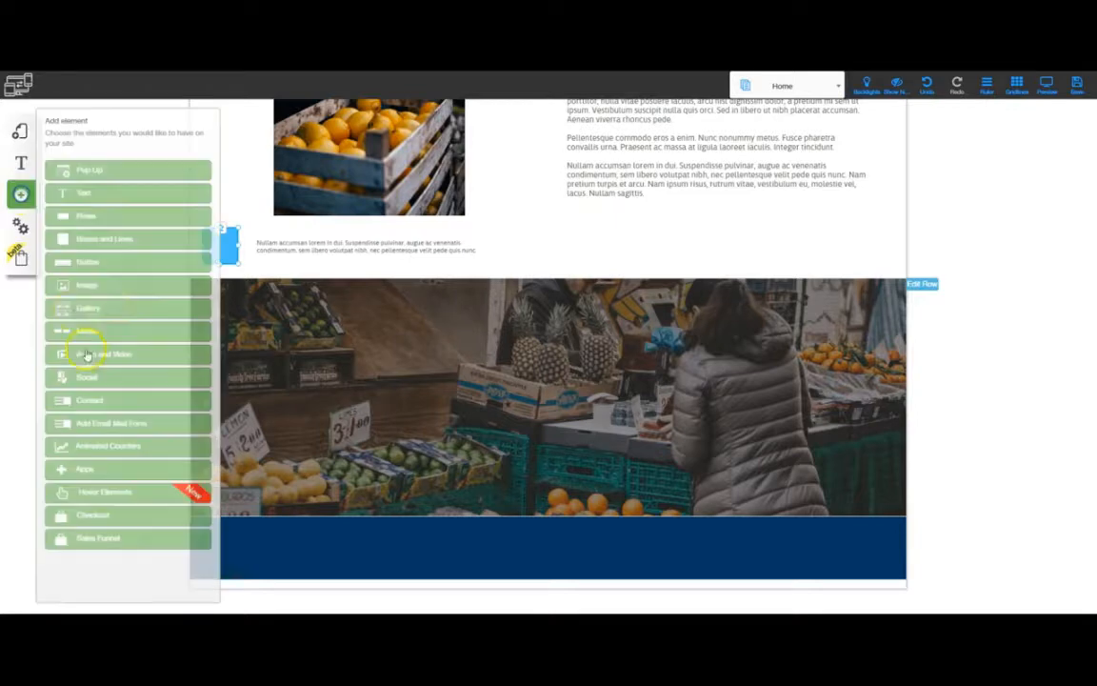
pyautogui.click(85, 191)
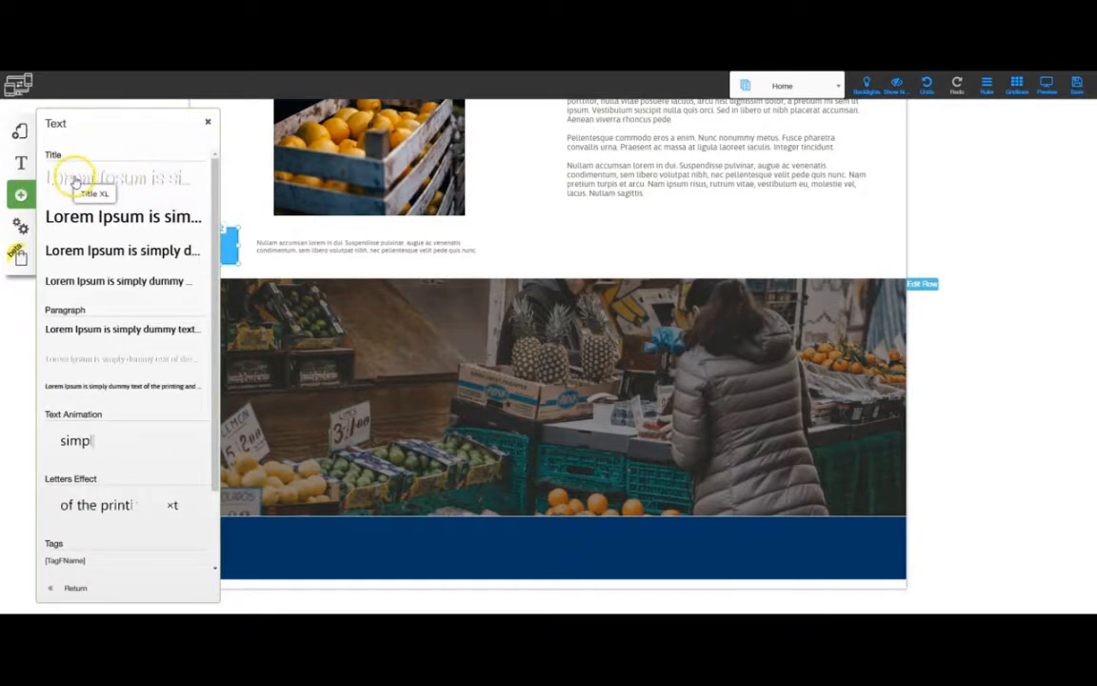
pyautogui.click(110, 179)
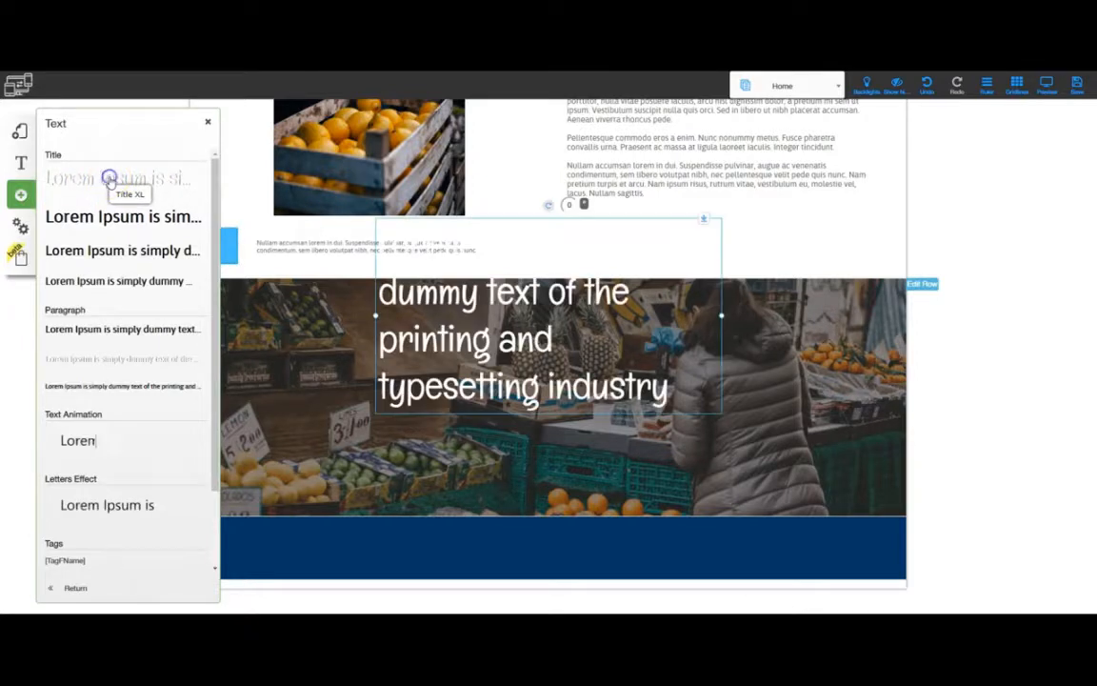
pyautogui.click(207, 122)
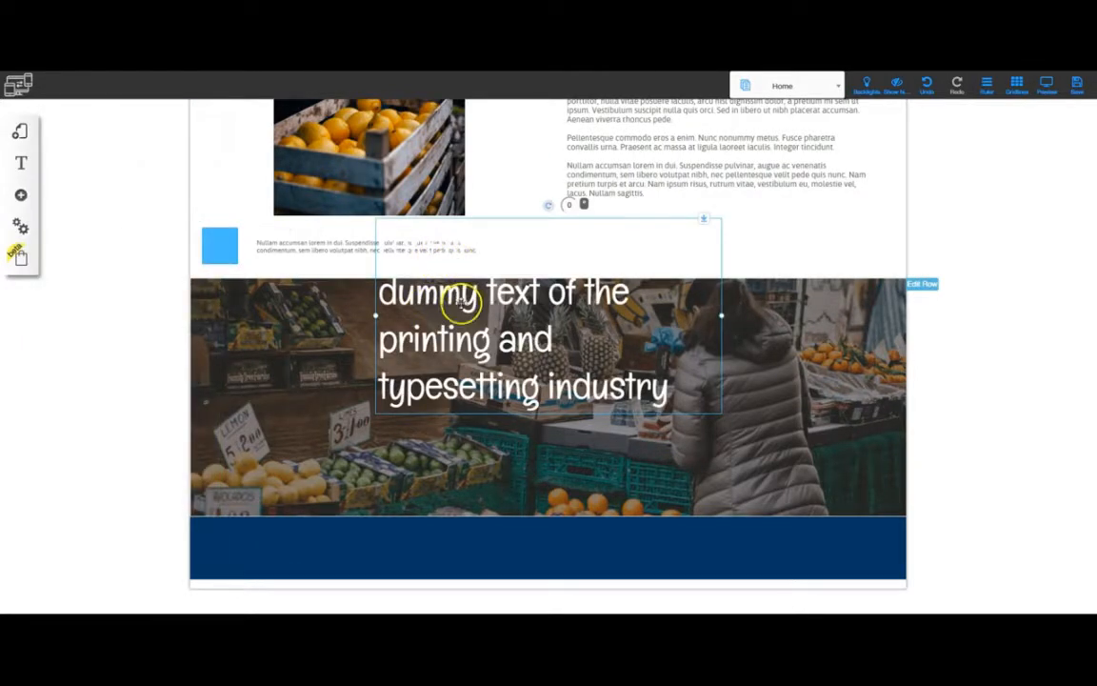
pyautogui.moveTo(461, 297); pyautogui.dragTo(307, 341)
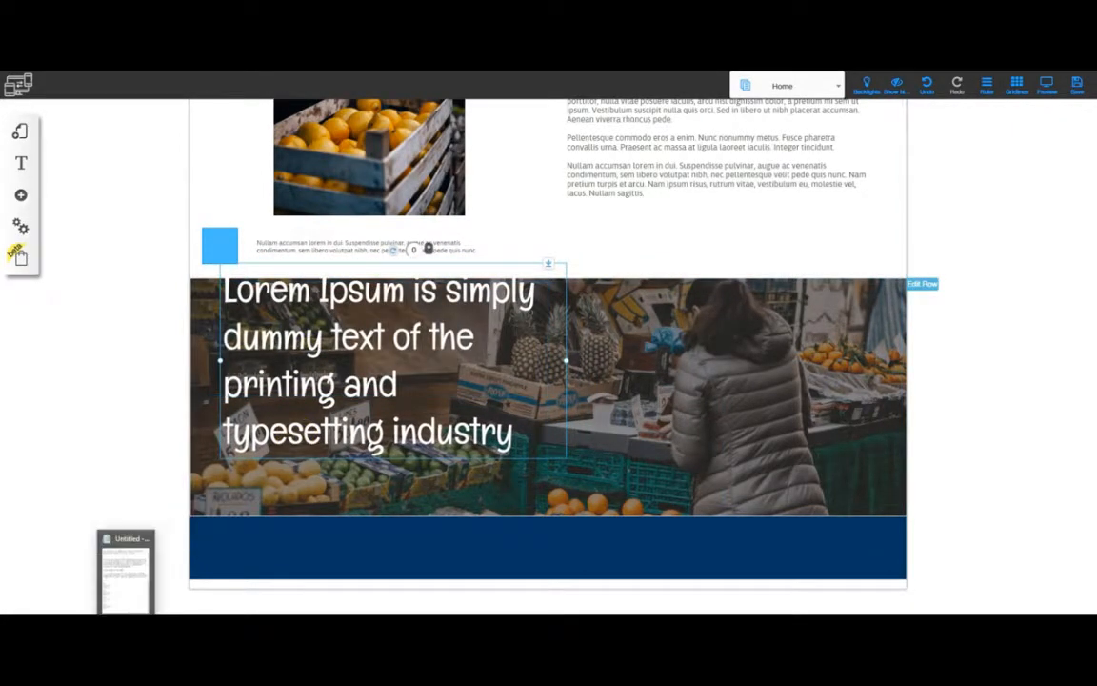
# Step: Replace the title text with "WE ARE AWESOME AT OUR WORK" from the Notepad notes and place it in the left top column
pyautogui.click(114, 514)
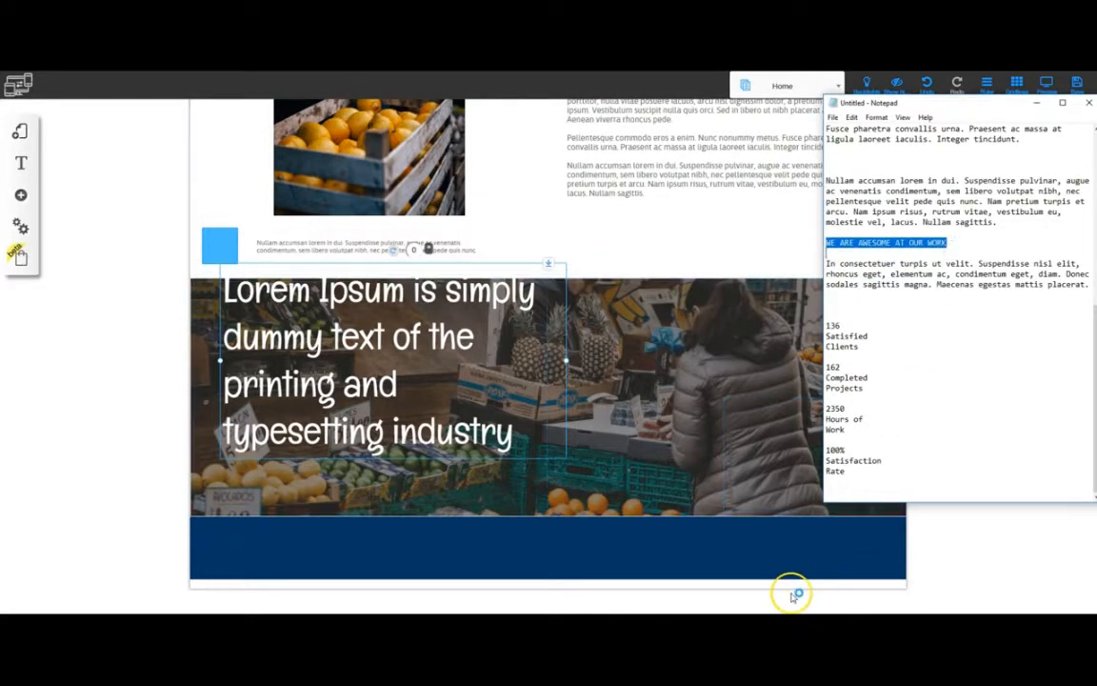
pyautogui.click(326, 350)
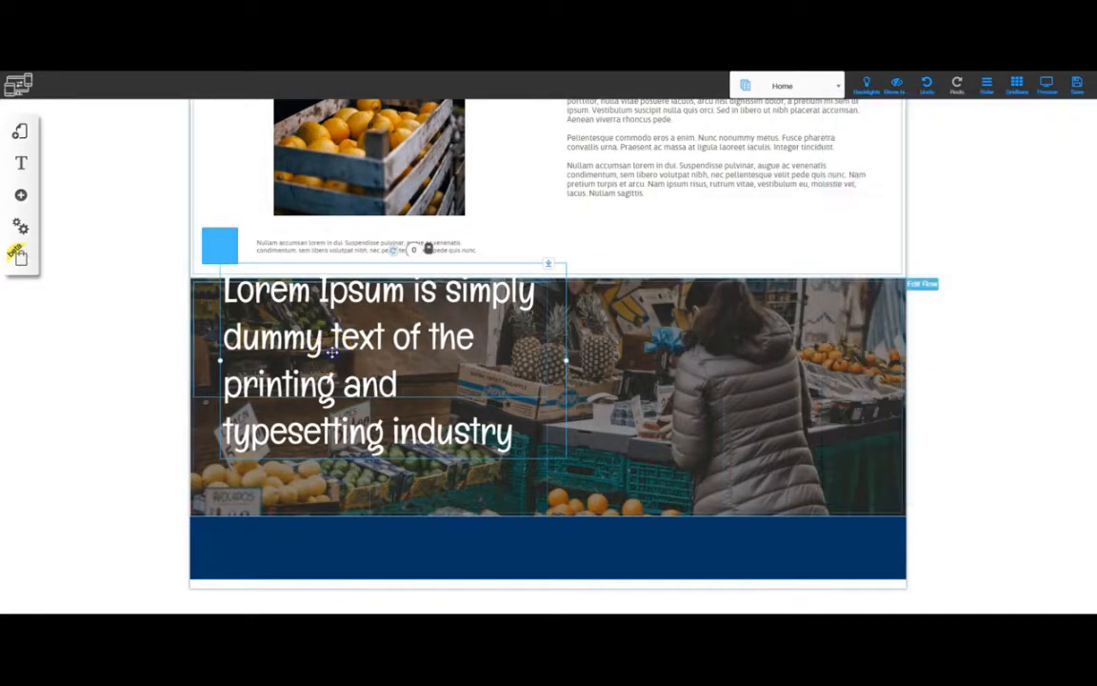
pyautogui.doubleClick(334, 357)
pyautogui.write('WE ARE AWESOME AT OUR WORK')
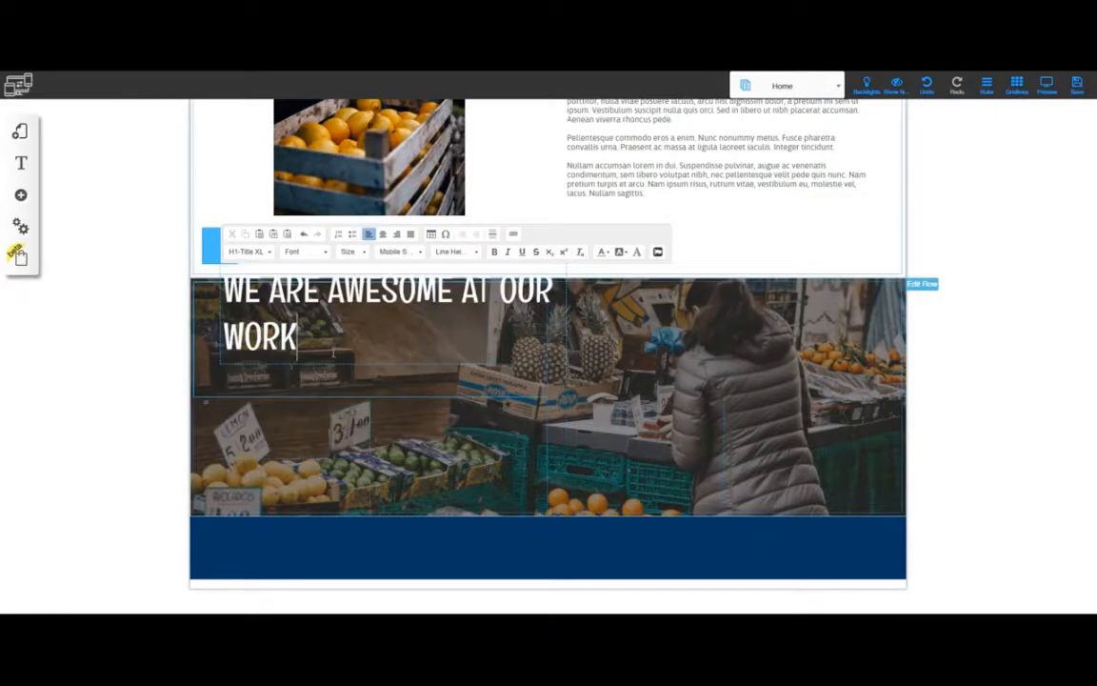
pyautogui.click(378, 385)
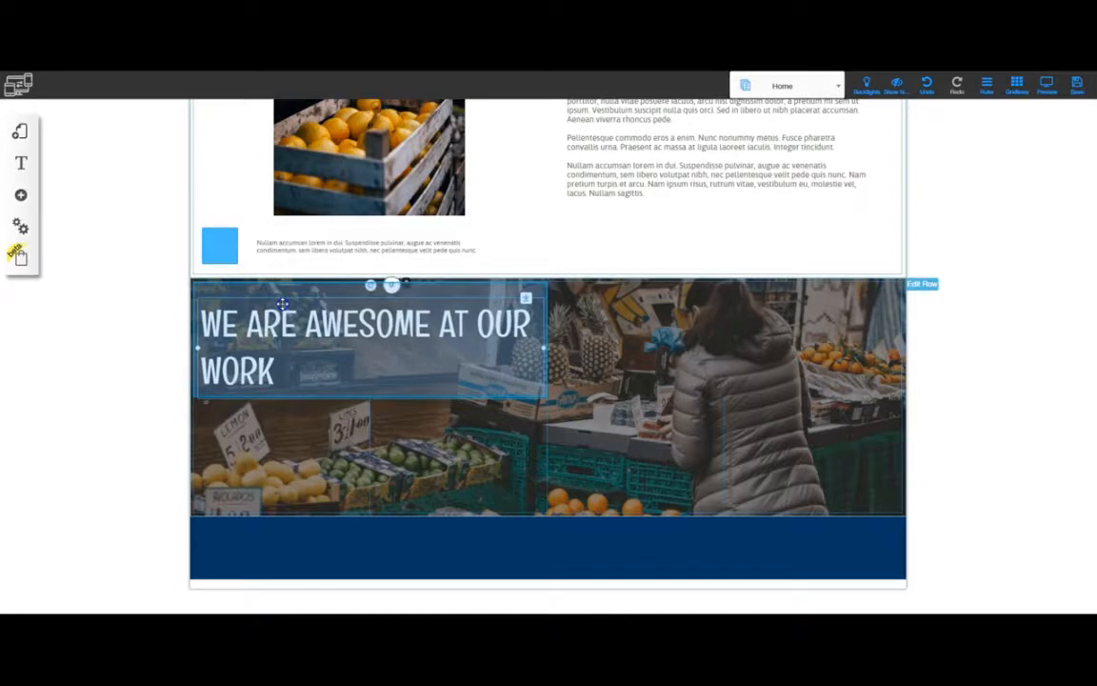
pyautogui.moveTo(284, 303); pyautogui.dragTo(290, 305)
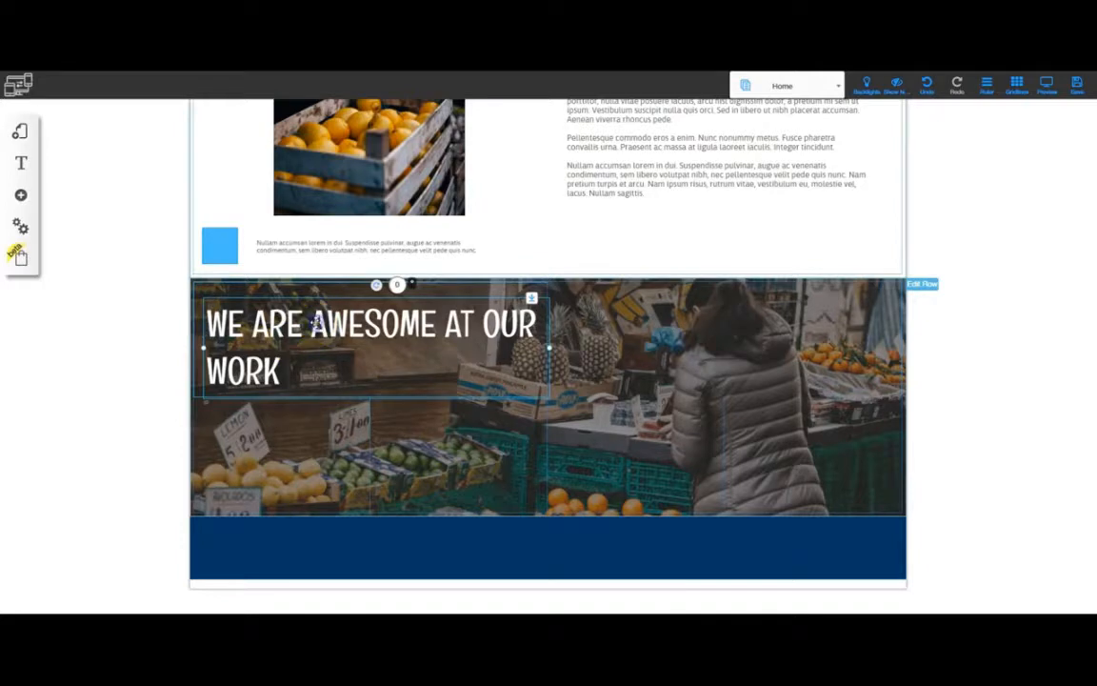
# Step: Color the word AWESOME in the heading Strong Red
pyautogui.click(317, 323)
pyautogui.moveTo(358, 326); pyautogui.dragTo(422, 330)
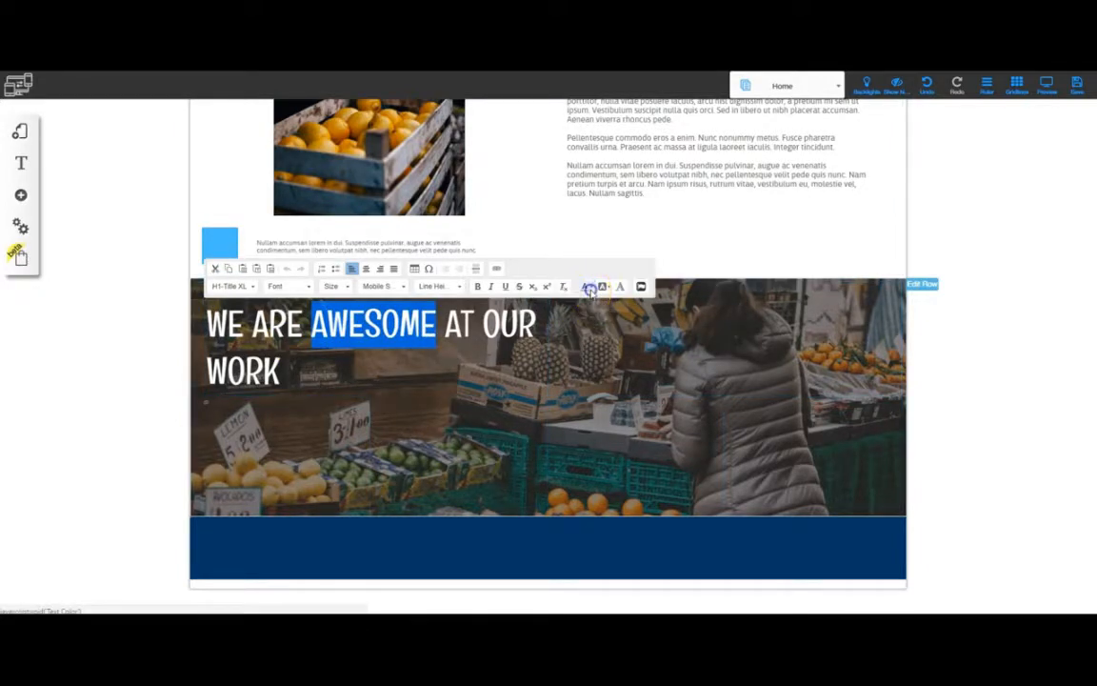
pyautogui.click(587, 286)
pyautogui.click(598, 351)
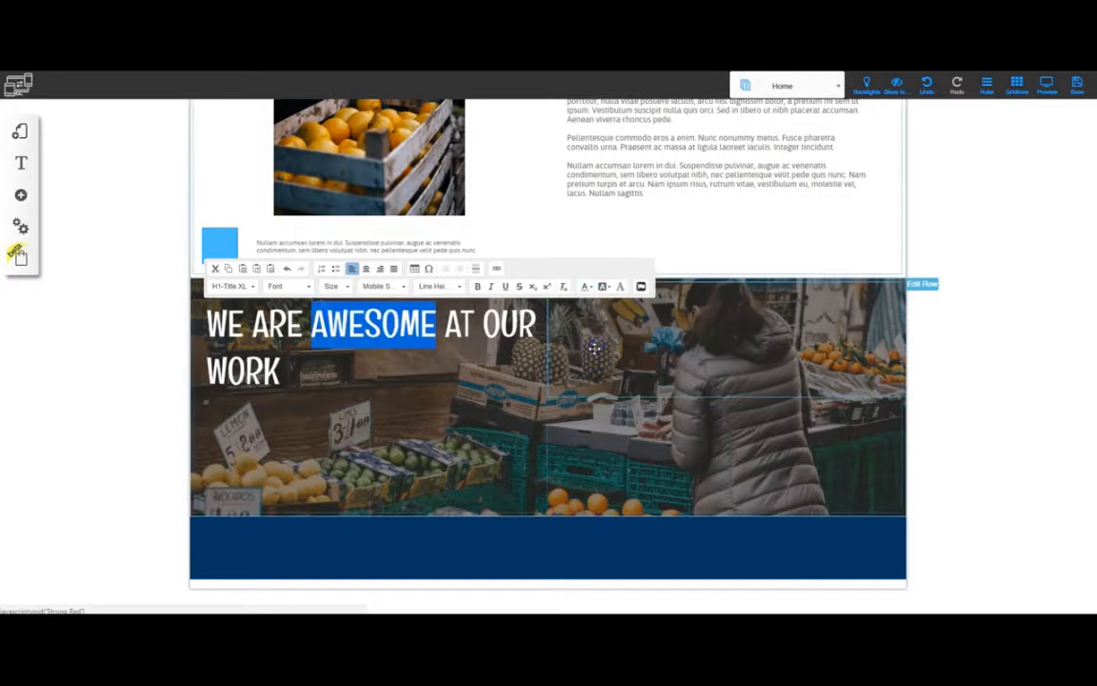
# Step: Recolor the word AWESOME in the heading with a bright red from the full color picker
pyautogui.click(326, 326)
pyautogui.moveTo(318, 321); pyautogui.dragTo(429, 328)
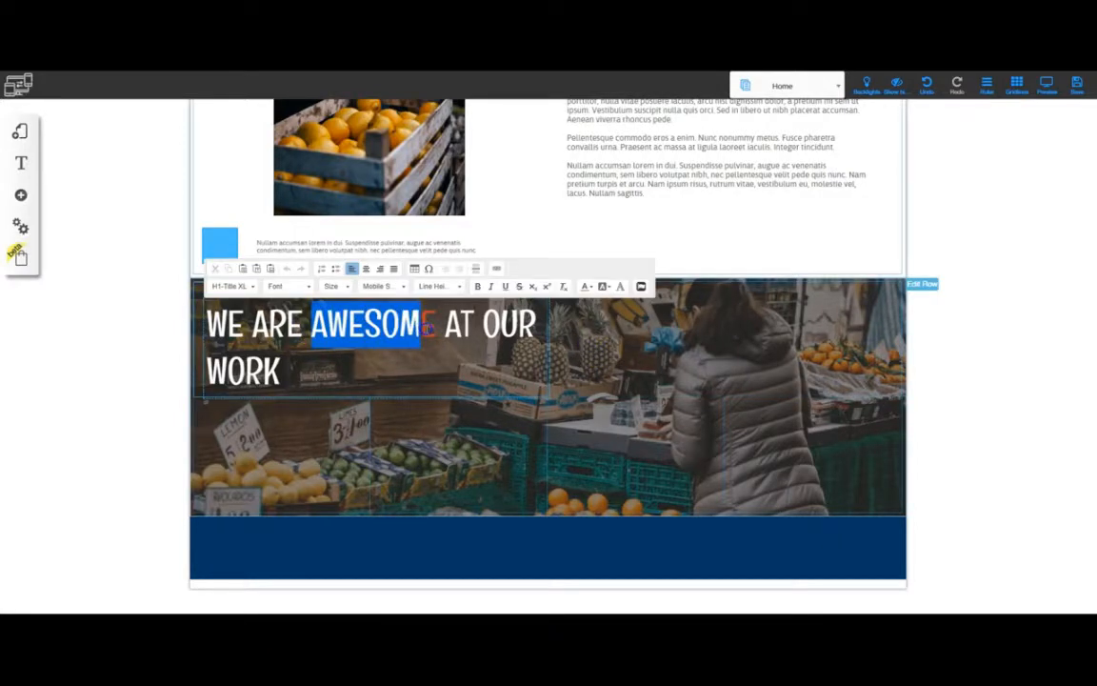
pyautogui.click(587, 287)
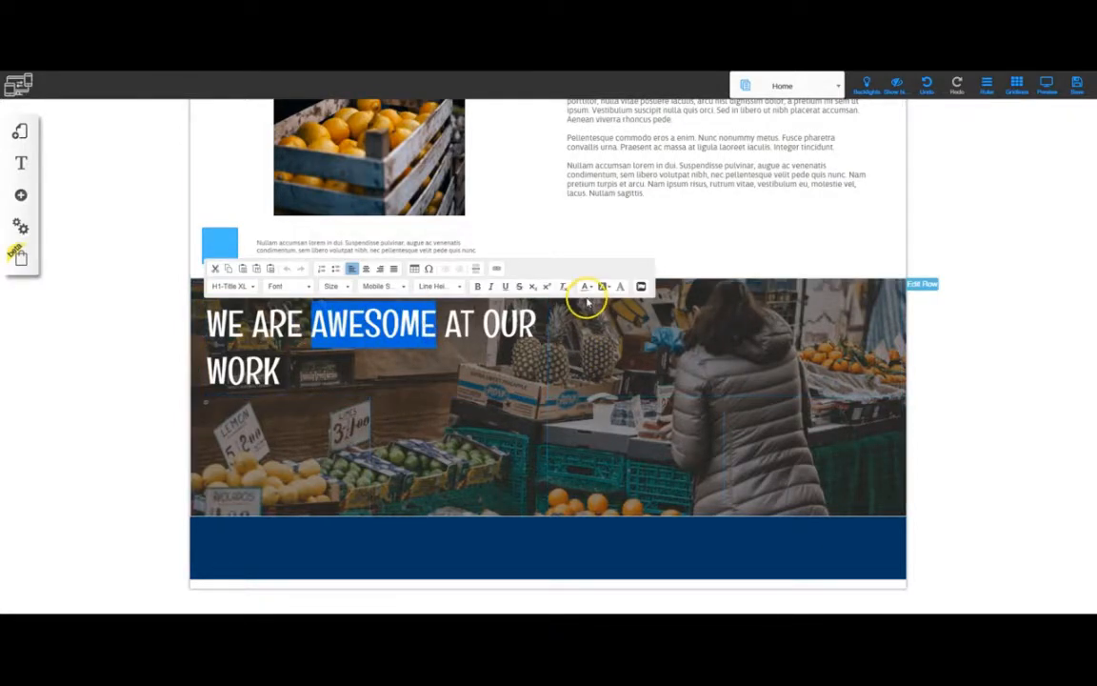
pyautogui.click(617, 360)
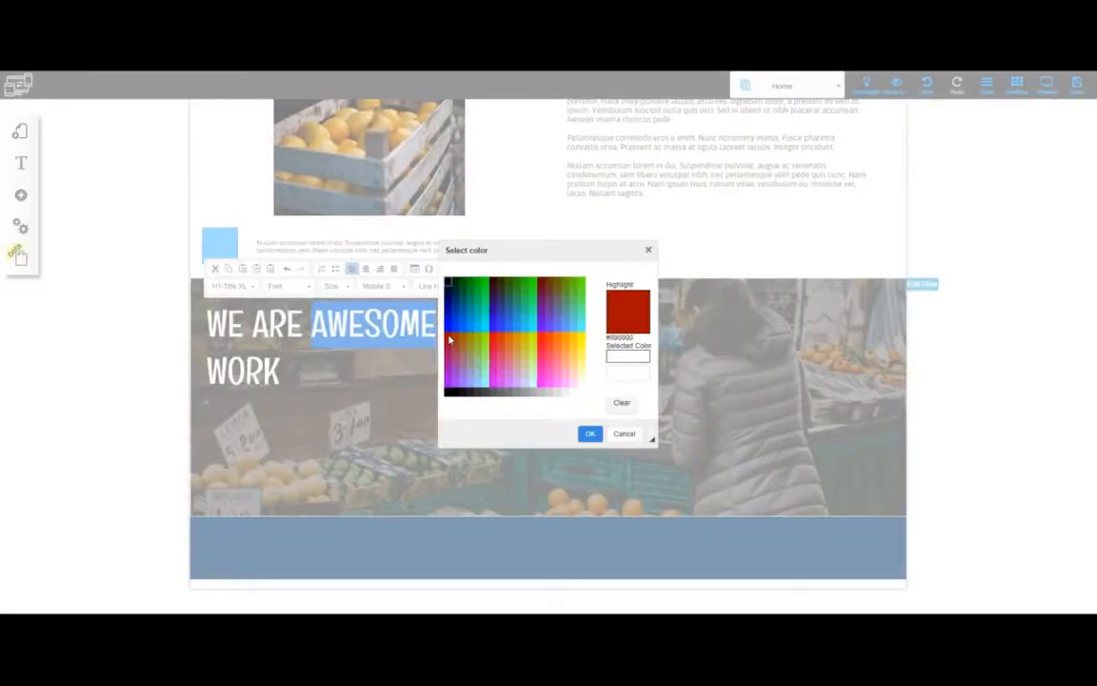
pyautogui.click(493, 339)
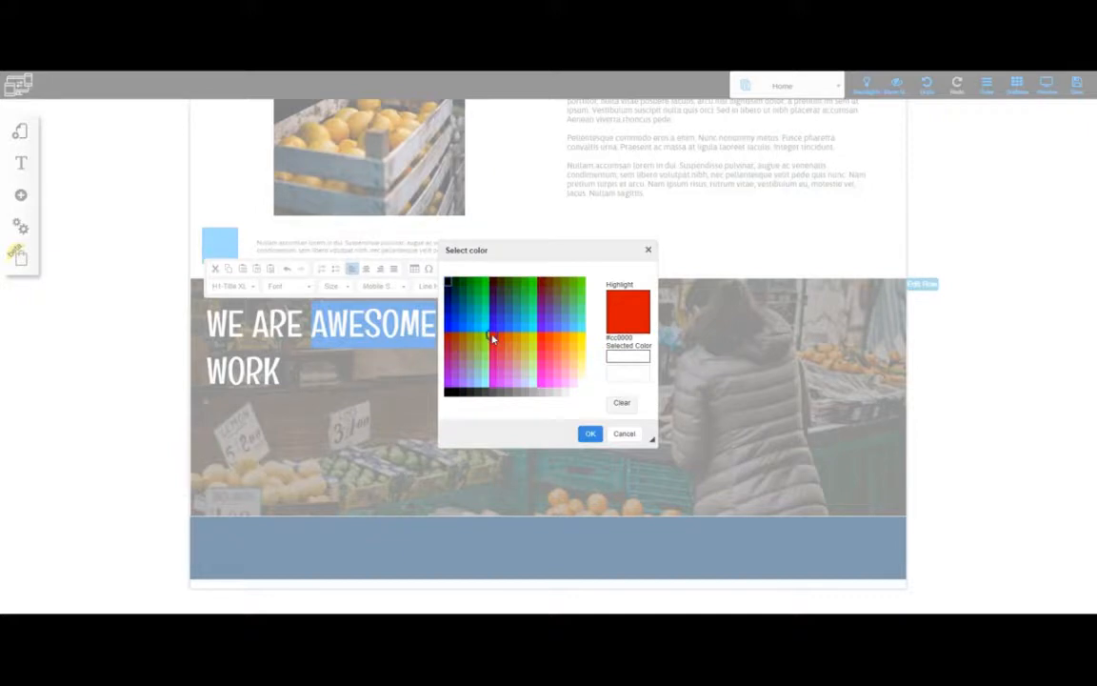
pyautogui.click(493, 337)
pyautogui.click(590, 435)
pyautogui.click(350, 327)
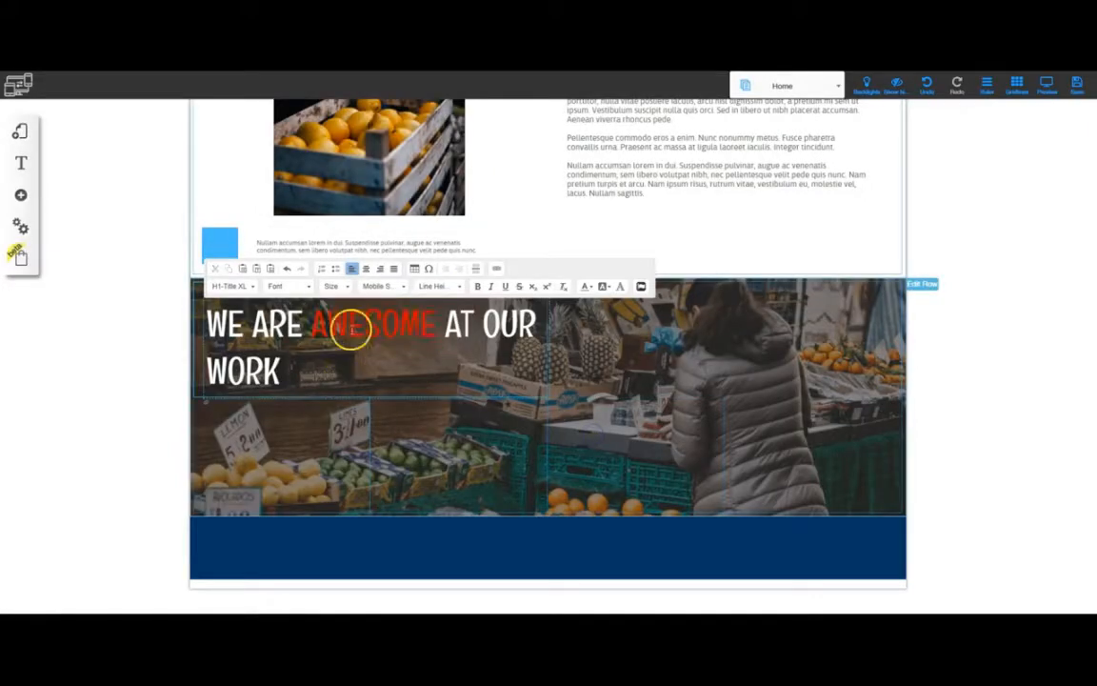
# Step: Make the word AWESOME bold and nudge the heading up and left within its column
pyautogui.moveTo(313, 321); pyautogui.dragTo(400, 323)
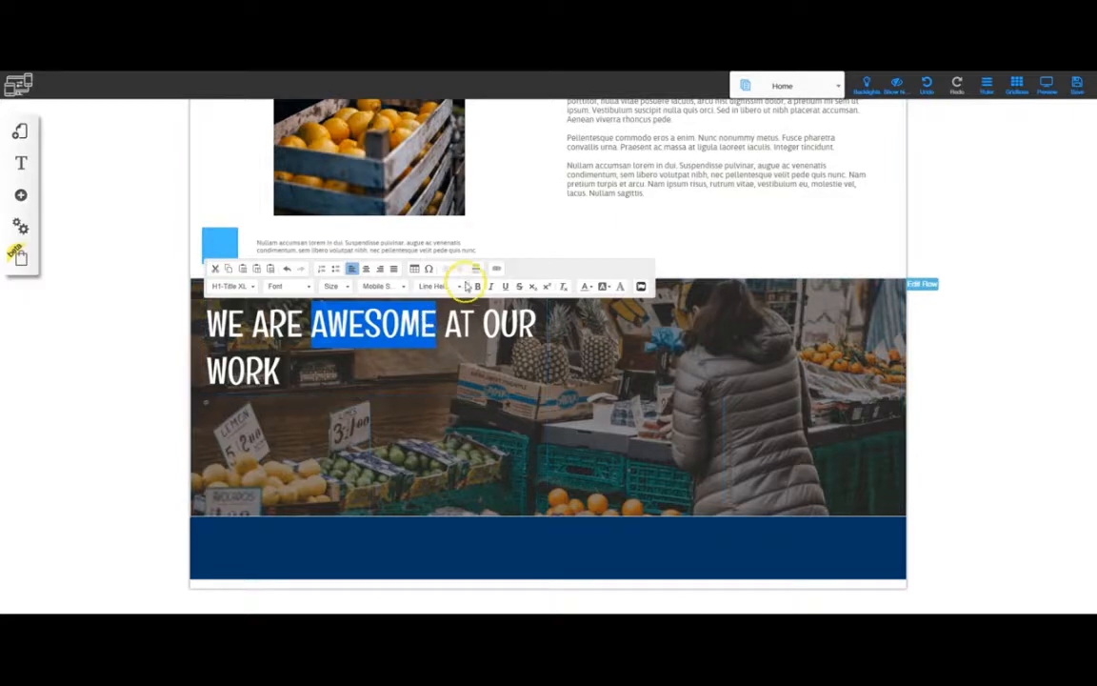
pyautogui.click(448, 385)
pyautogui.click(424, 434)
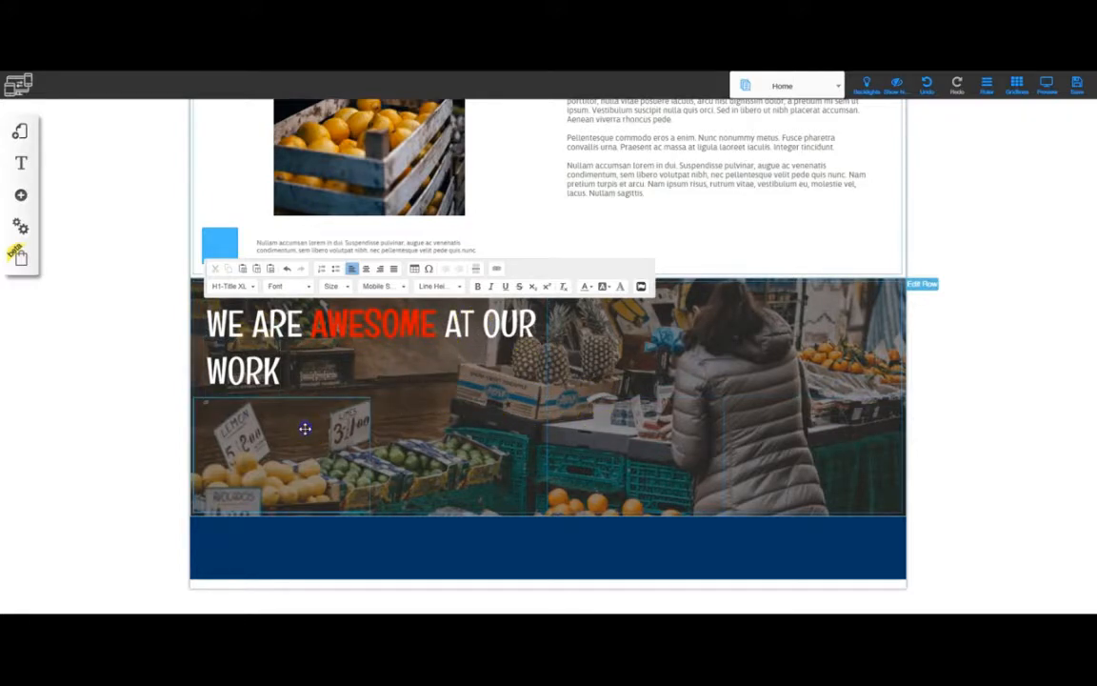
pyautogui.click(308, 398)
pyautogui.click(354, 331)
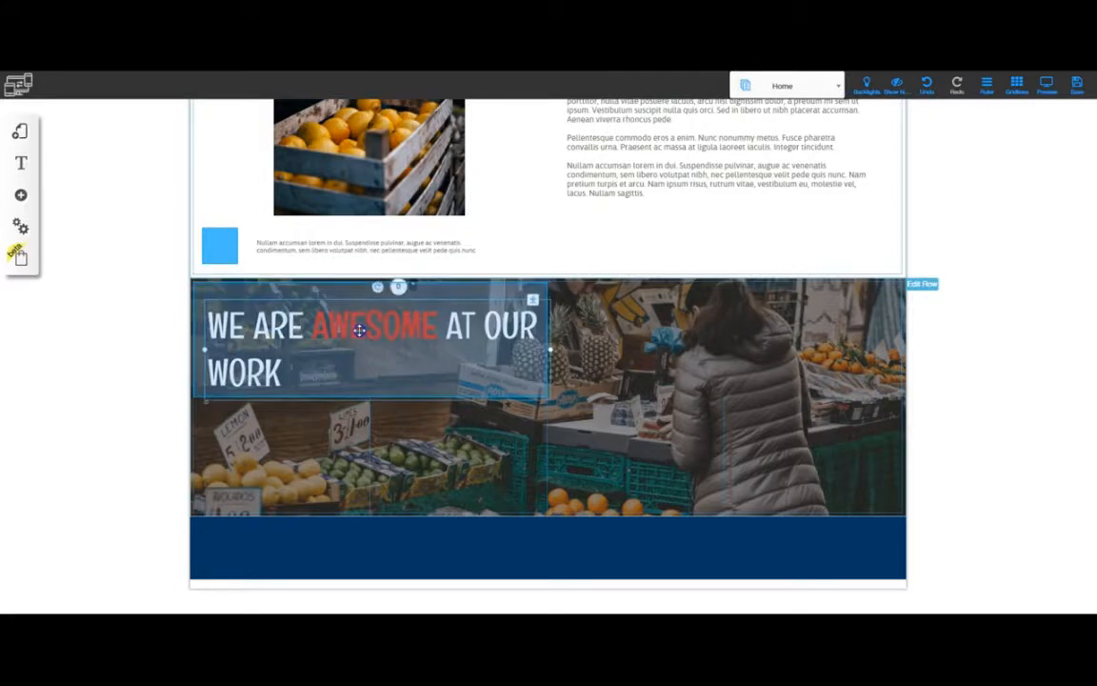
pyautogui.click(761, 324)
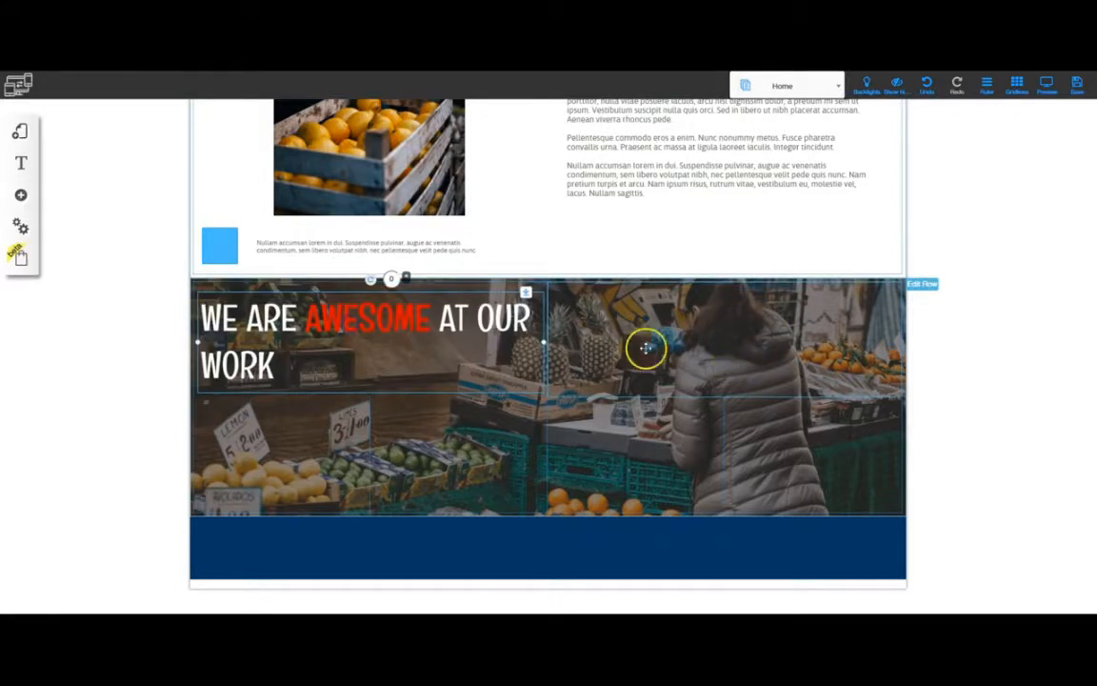
pyautogui.click(380, 338)
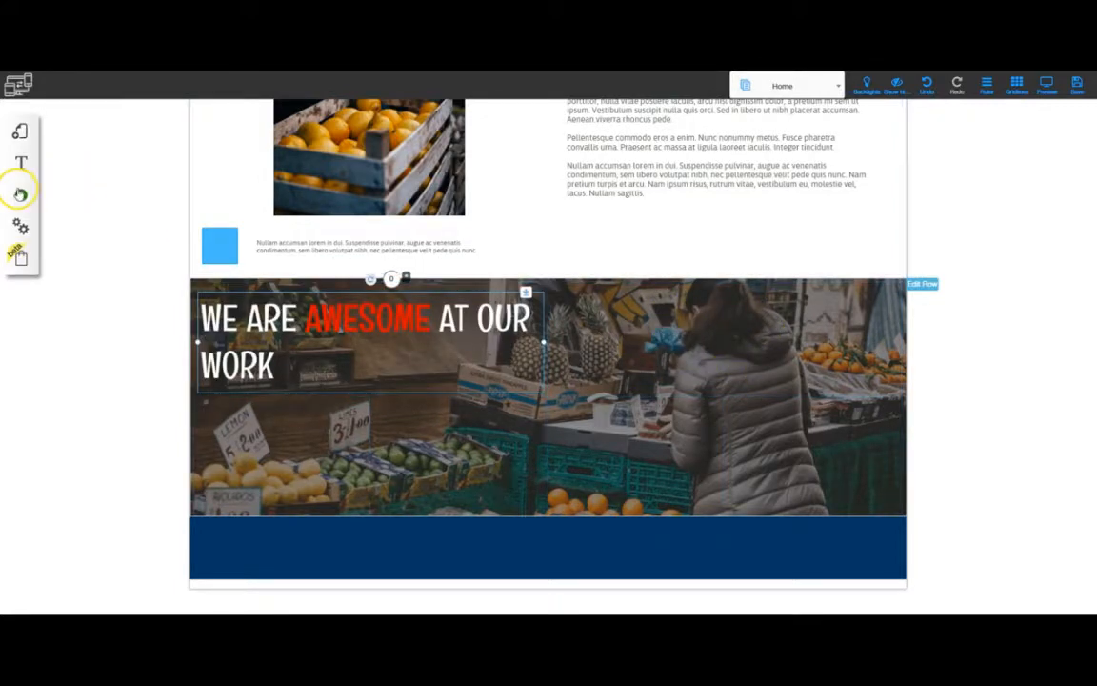
# Step: Add a Body M paragraph to the right half-width column of the market-photo row
pyautogui.click(19, 194)
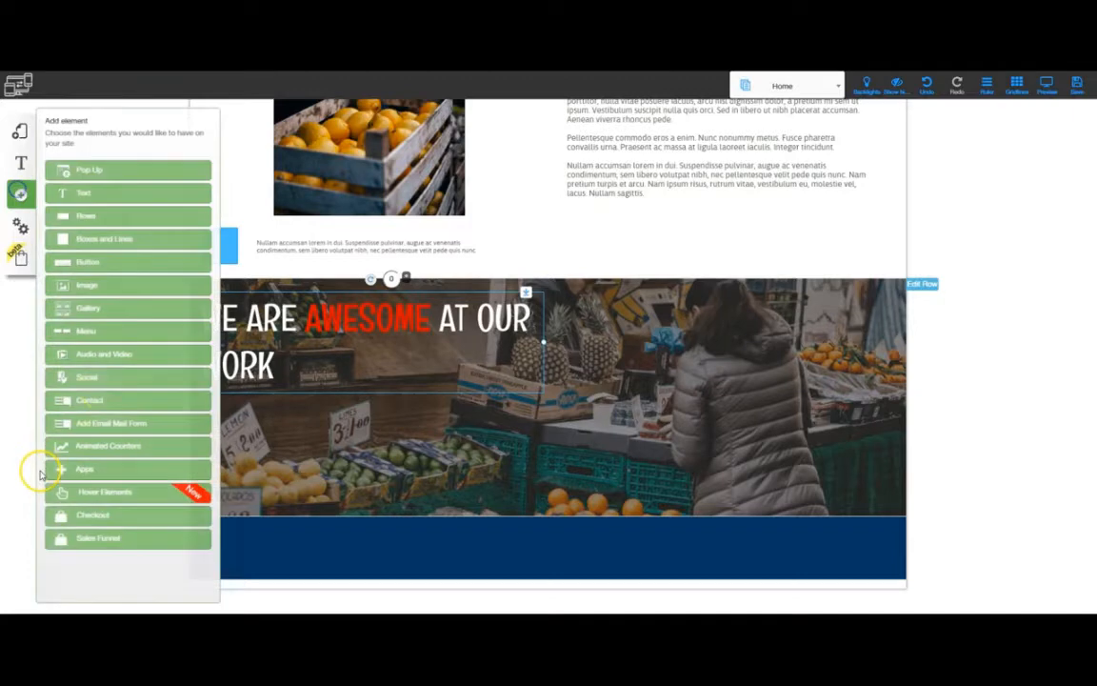
pyautogui.click(83, 193)
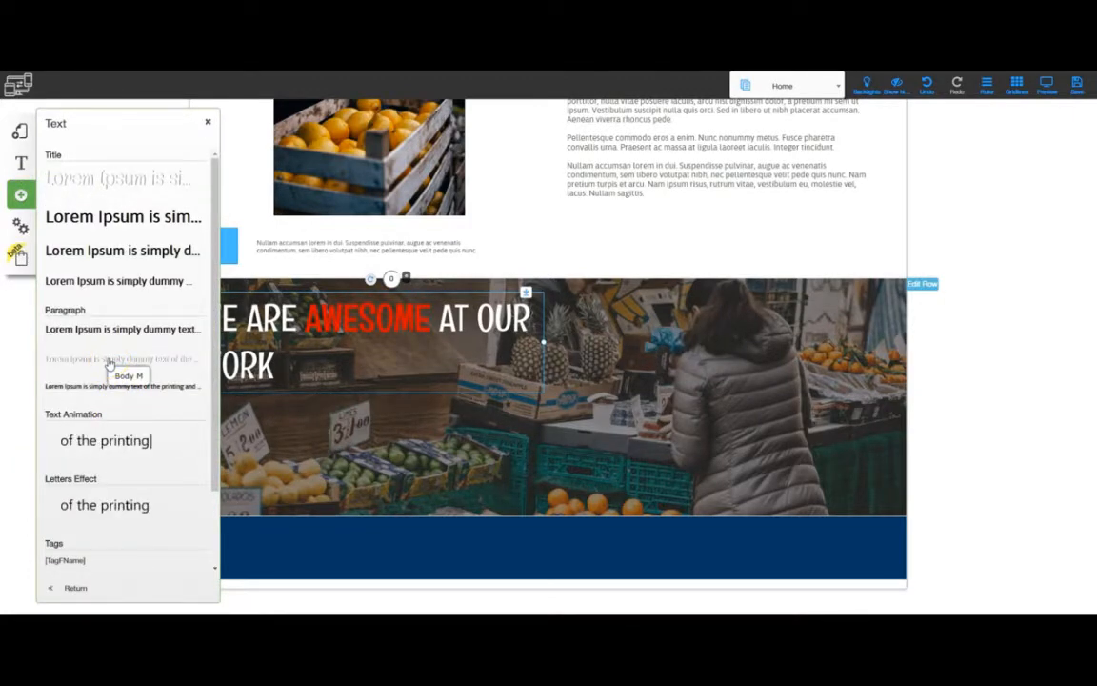
pyautogui.moveTo(110, 365); pyautogui.dragTo(830, 341)
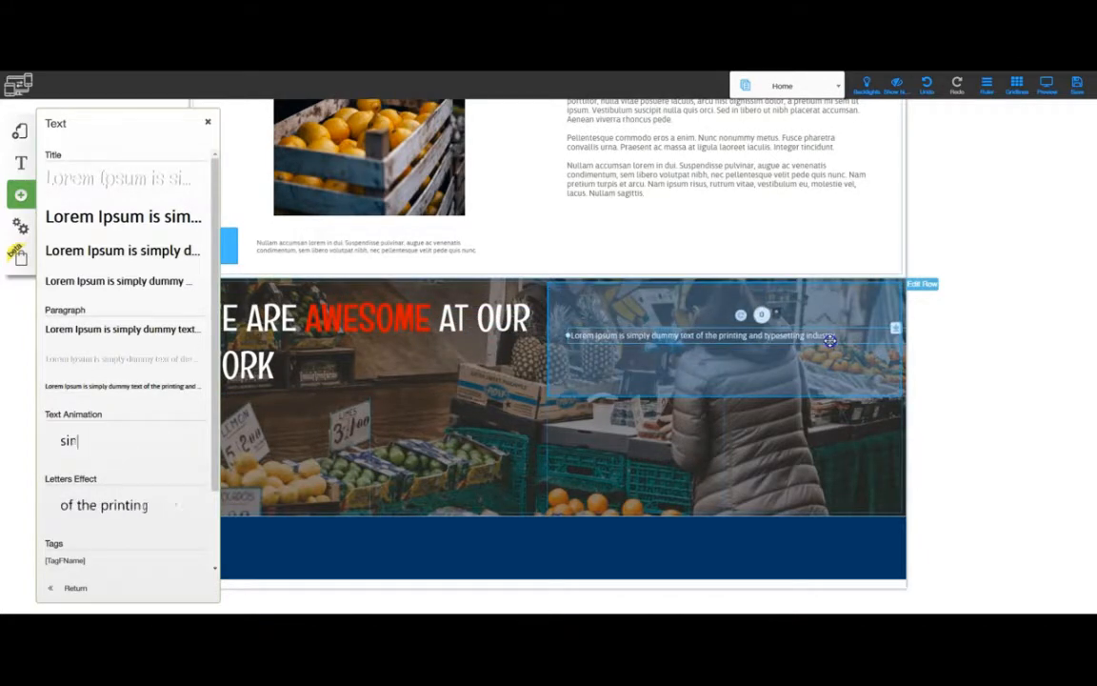
# Step: Replace the paragraph's placeholder with the "In consectetuer turpis ut velit" text from the Notepad notes and nudge it up and left
pyautogui.click(421, 590)
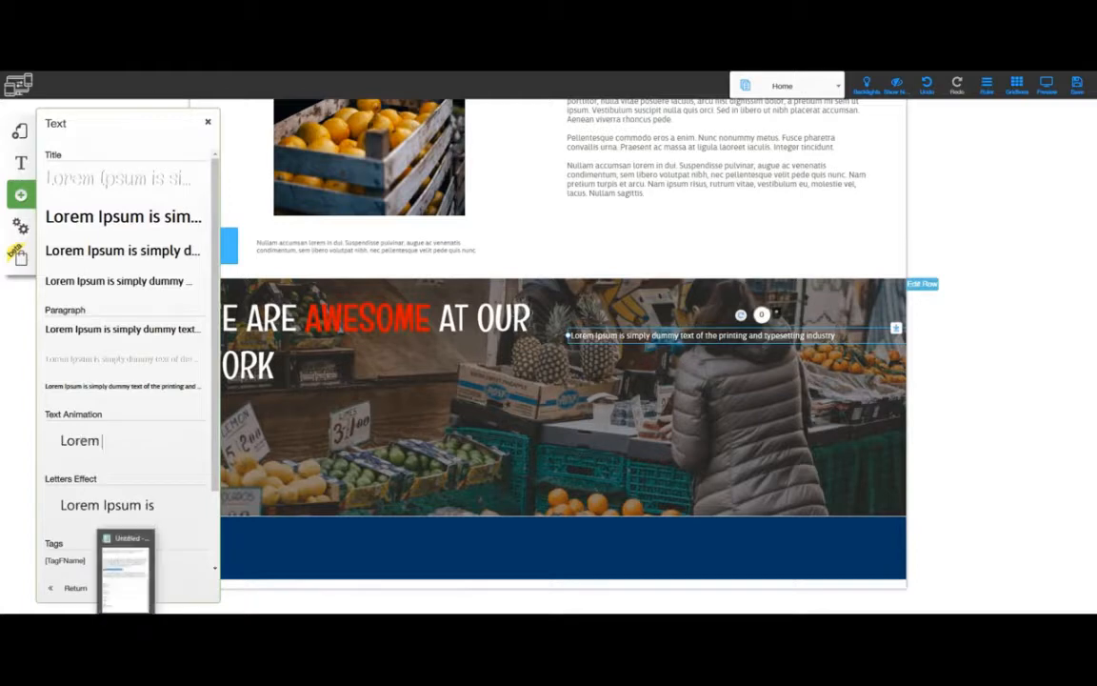
pyautogui.click(124, 625)
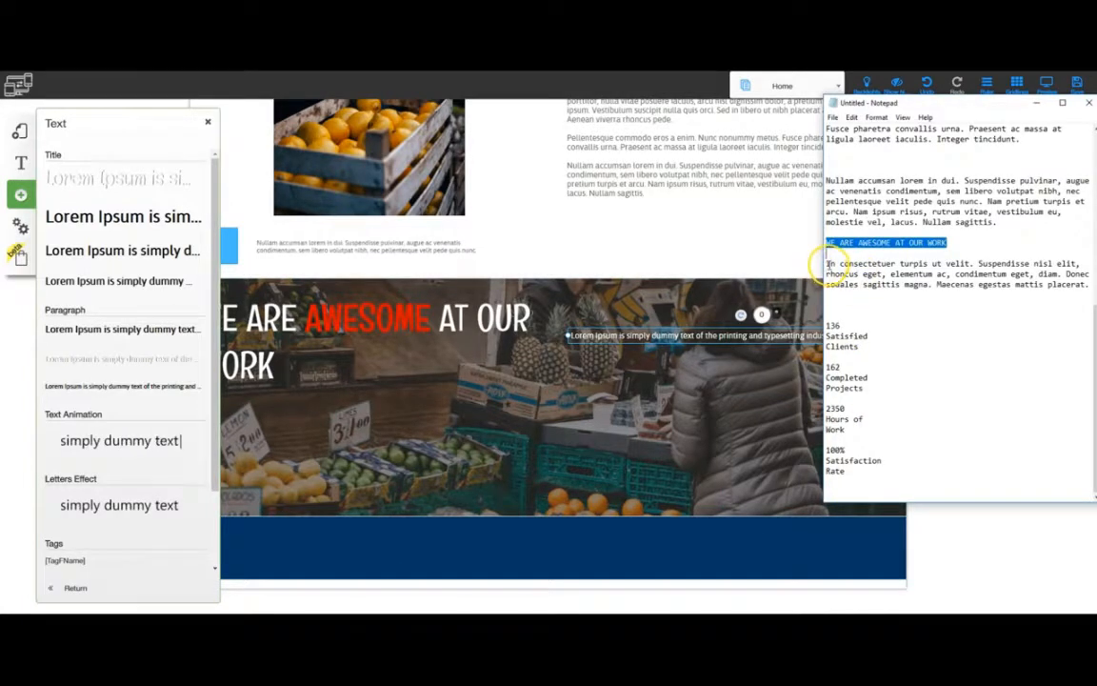
pyautogui.moveTo(826, 264); pyautogui.dragTo(1082, 281)
pyautogui.hotkey('ctrl', 'c')
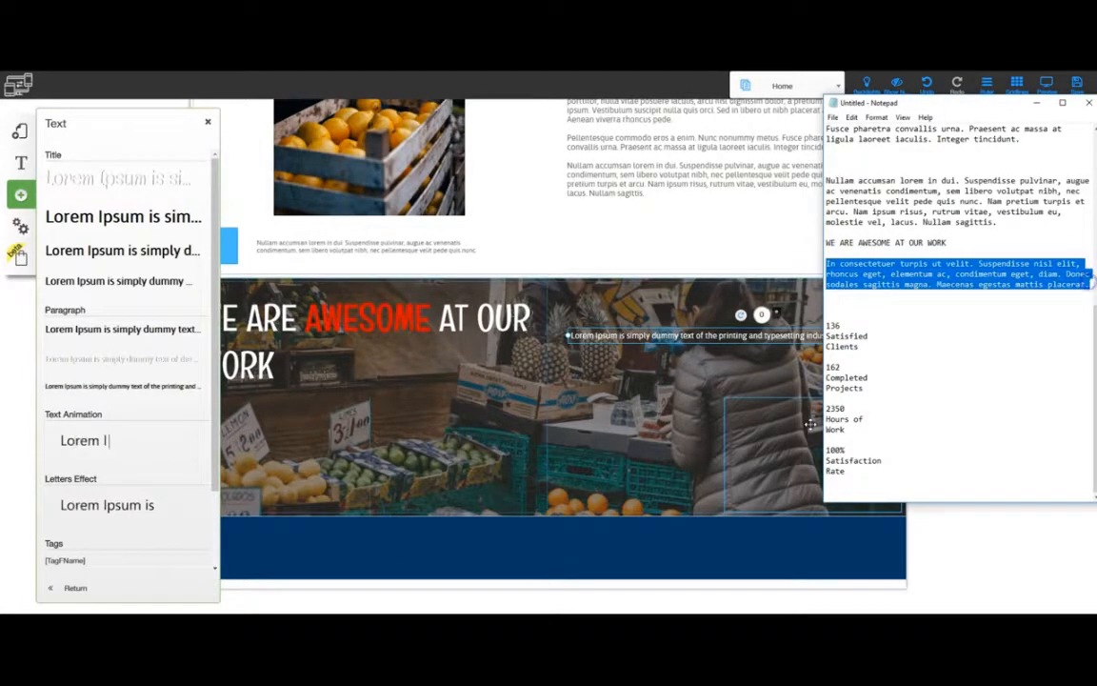
pyautogui.click(626, 336)
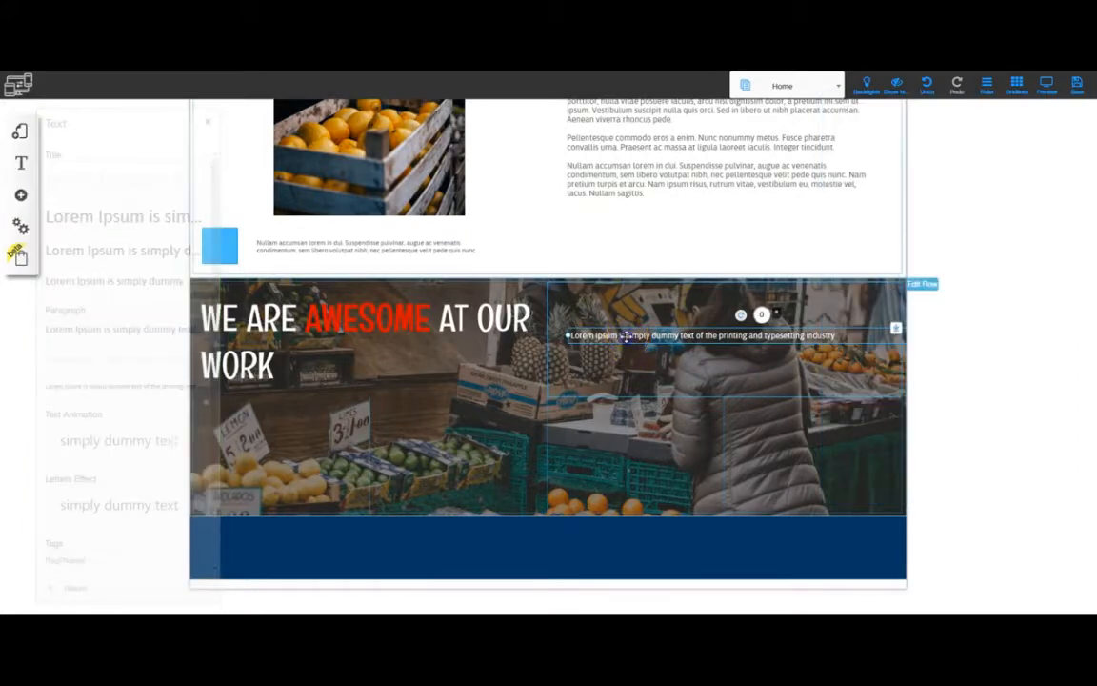
pyautogui.doubleClick(625, 336)
pyautogui.hotkey('ctrl', 'v')
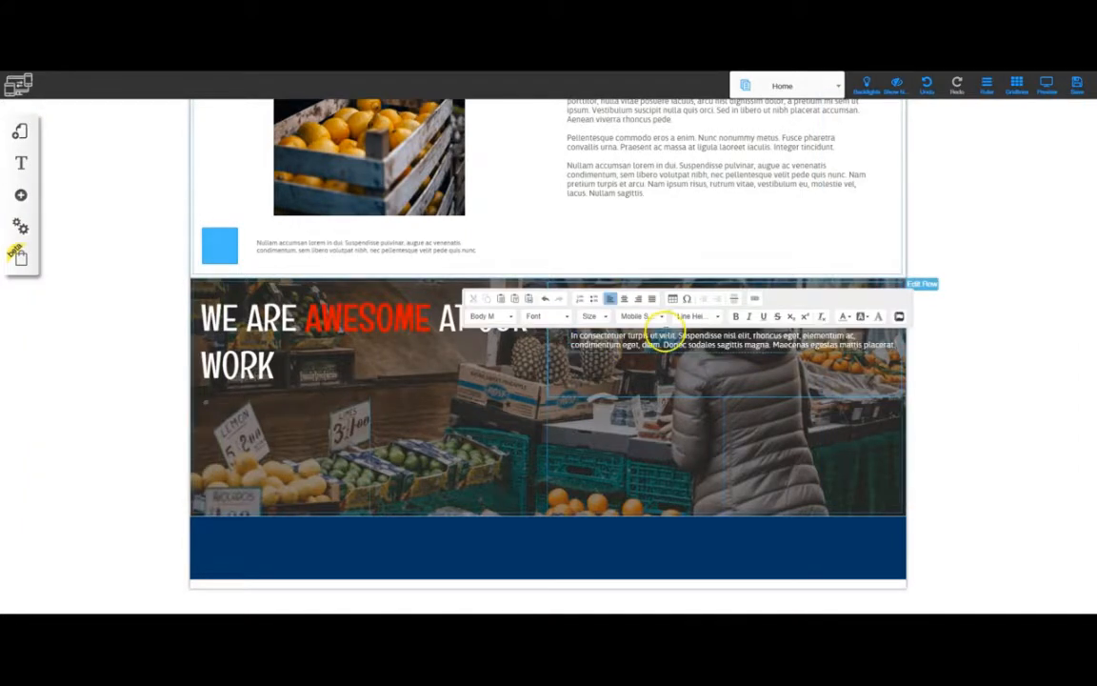
pyautogui.click(876, 296)
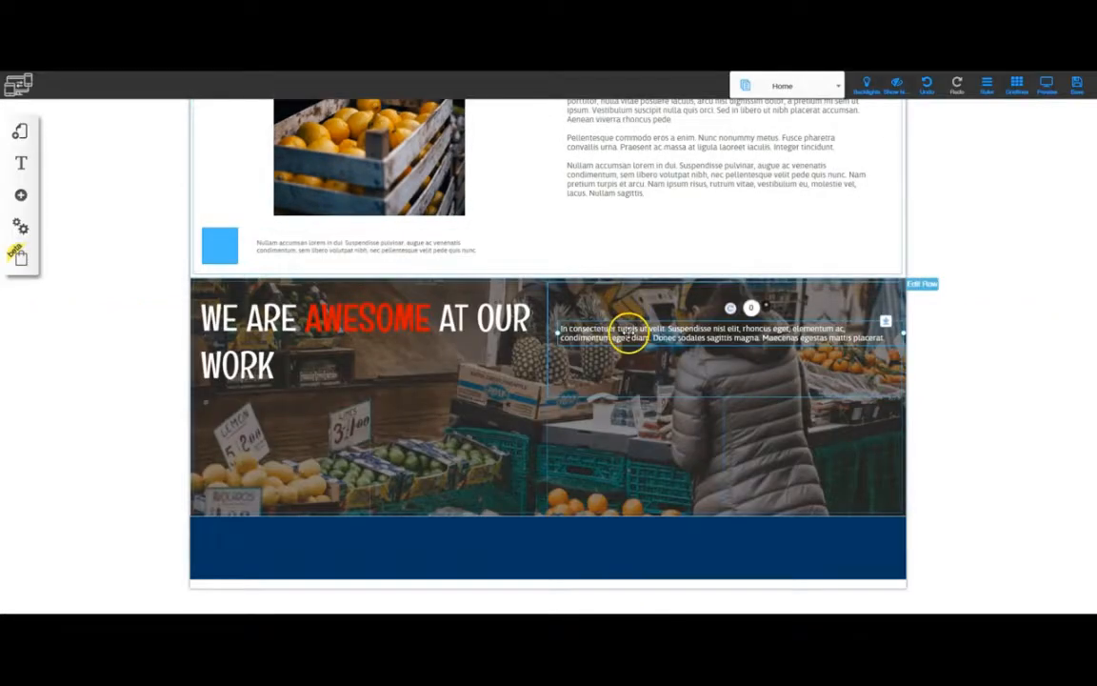
# Step: Make the right-hand paragraph bold and slightly reduce the height of its column
pyautogui.doubleClick(628, 332)
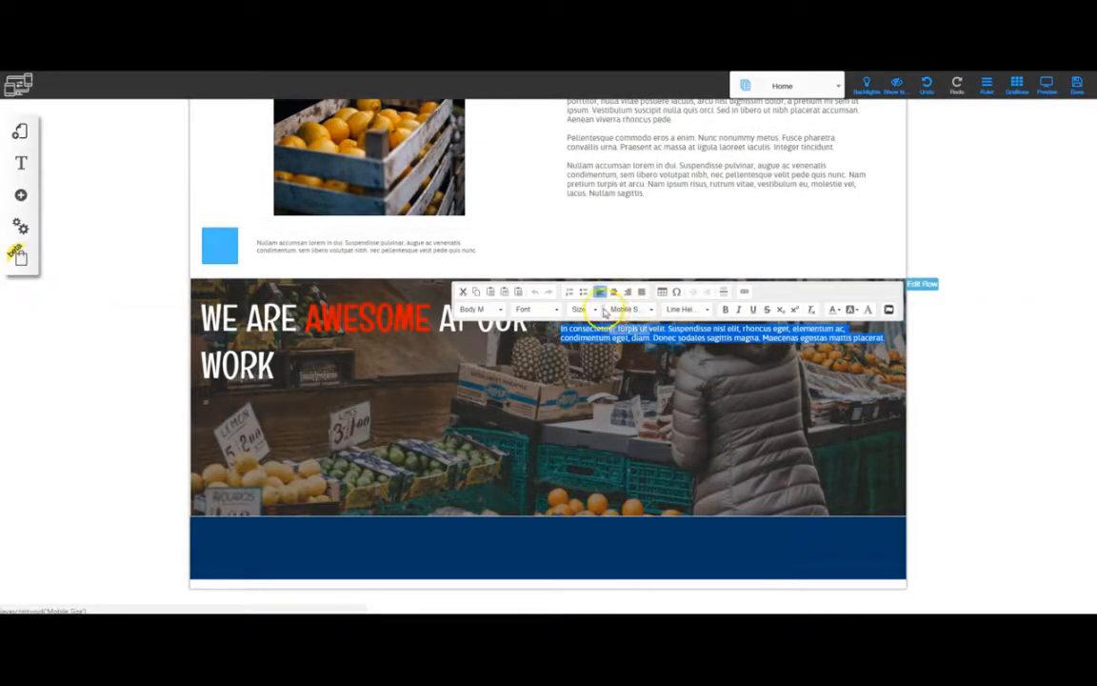
pyautogui.click(710, 372)
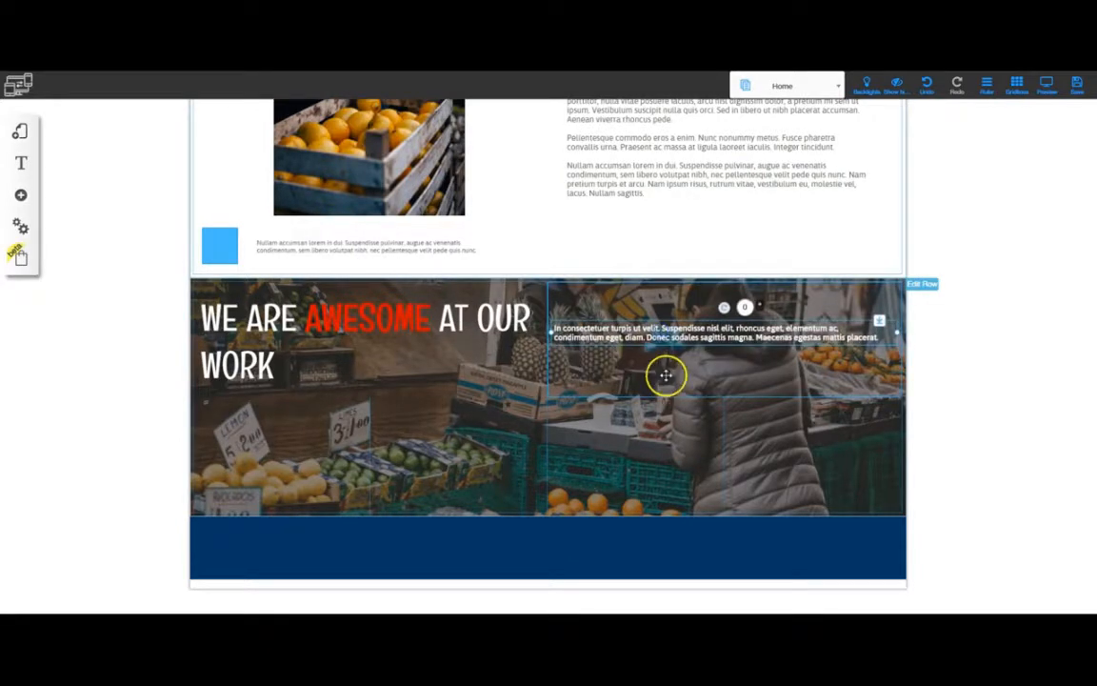
pyautogui.moveTo(724, 402); pyautogui.dragTo(721, 361)
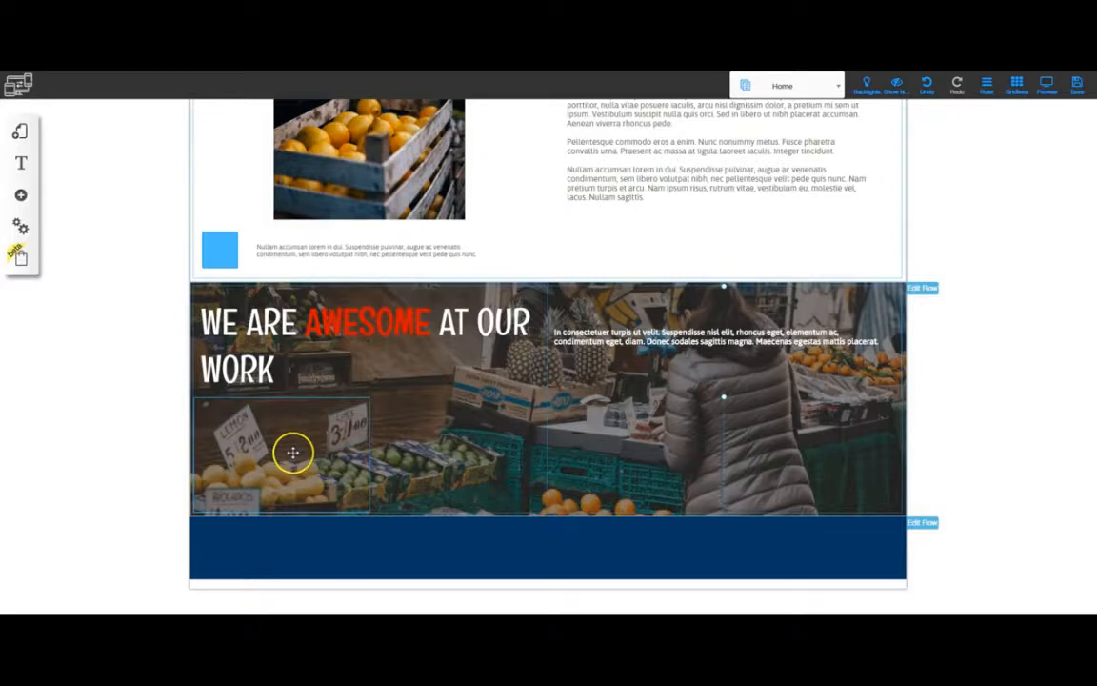
# Step: Split each of the four lower columns into two stacked grid cells, and nudge the blue box above the row slightly right
pyautogui.click(290, 452)
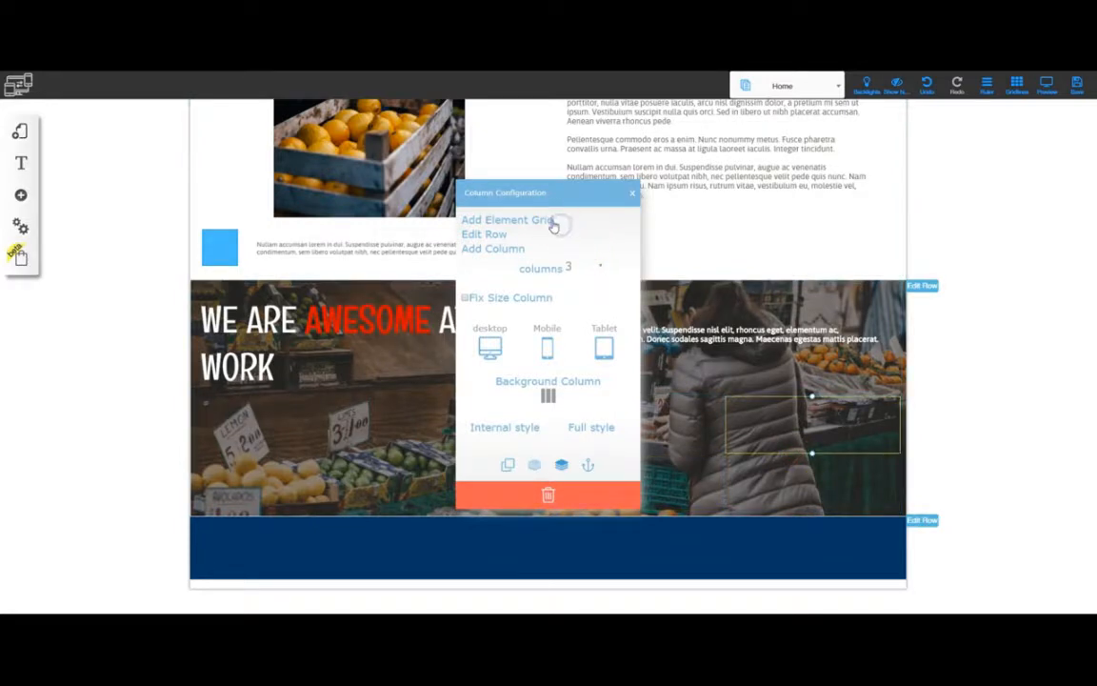
pyautogui.click(632, 192)
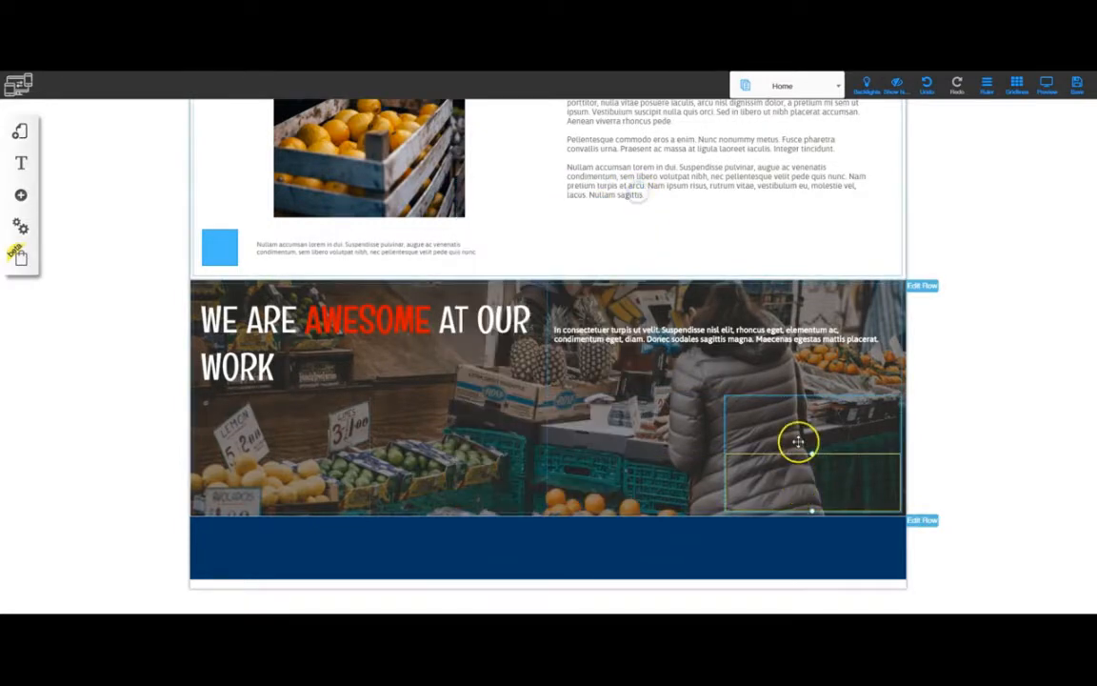
pyautogui.moveTo(219, 244)
pyautogui.mouseDown()
pyautogui.moveTo(253, 474)
pyautogui.moveTo(443, 424)
pyautogui.moveTo(453, 477)
pyautogui.moveTo(632, 416)
pyautogui.moveTo(636, 477)
pyautogui.moveTo(796, 417)
pyautogui.moveTo(803, 482)
pyautogui.moveTo(573, 416)
pyautogui.moveTo(268, 205)
pyautogui.moveTo(233, 196)
pyautogui.moveTo(223, 243)
pyautogui.mouseUp()
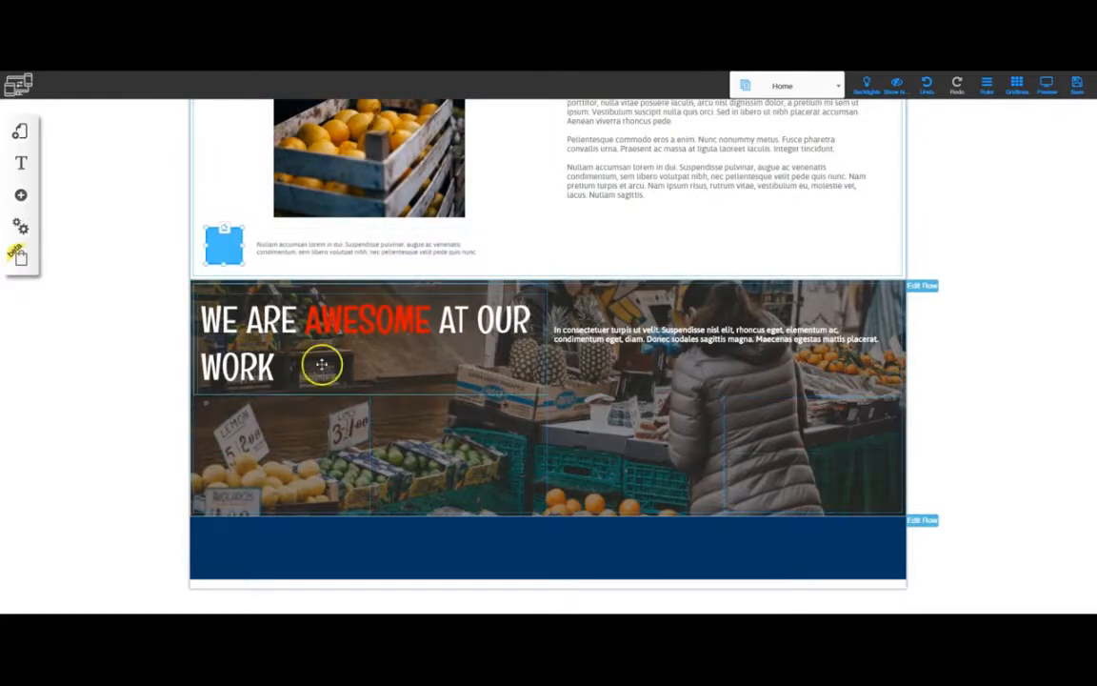
# Step: Add a number counter to the first lower column's upper cell and a percentage counter to the fourth column's upper cell
pyautogui.click(23, 196)
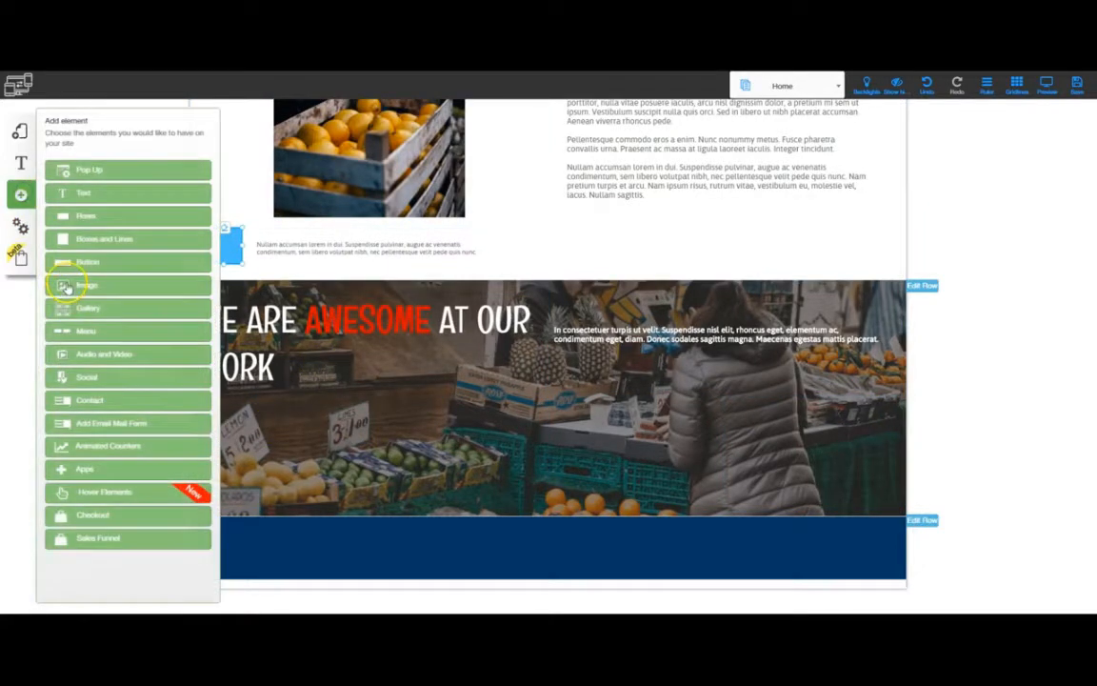
pyautogui.click(83, 446)
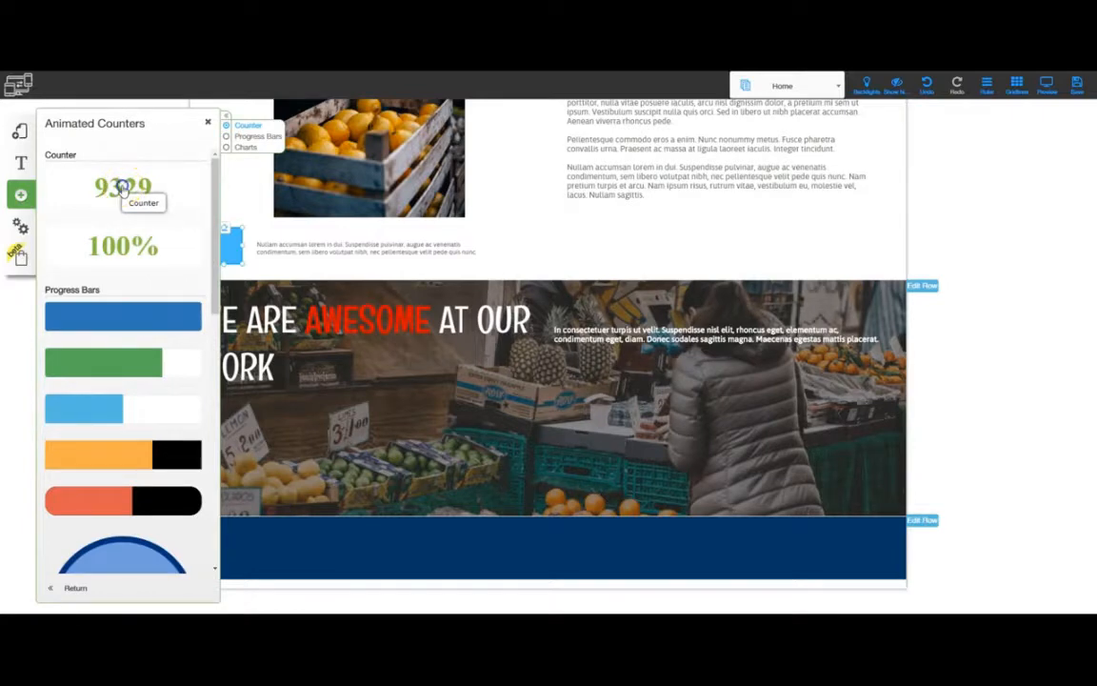
pyautogui.moveTo(123, 188); pyautogui.dragTo(433, 428)
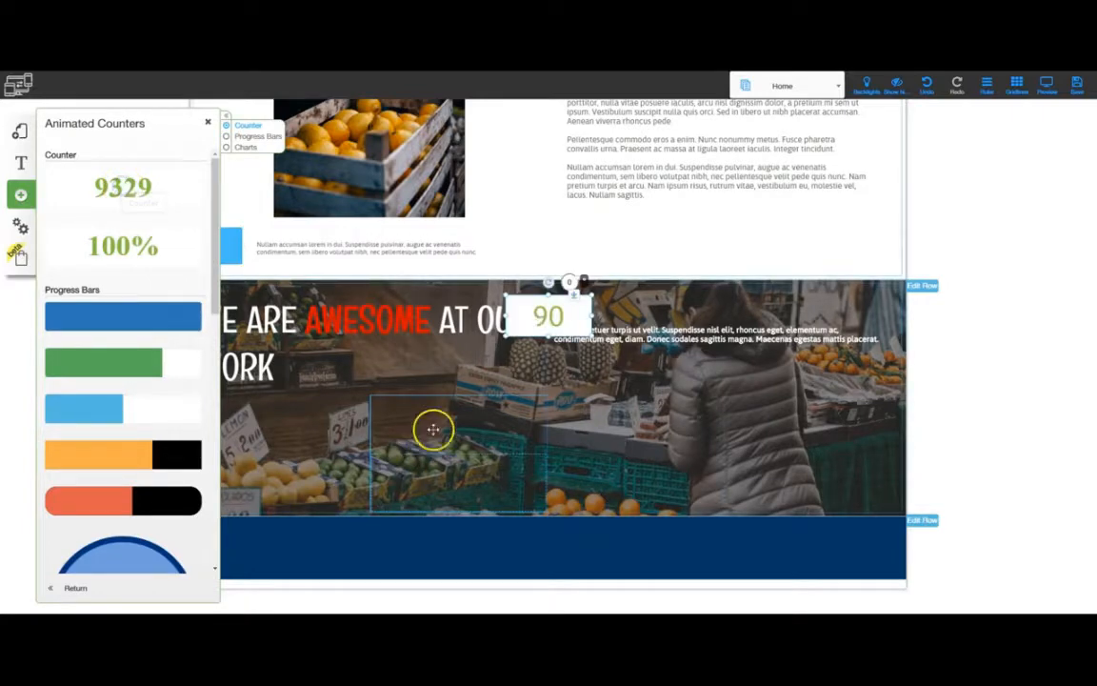
pyautogui.moveTo(526, 323); pyautogui.dragTo(272, 431)
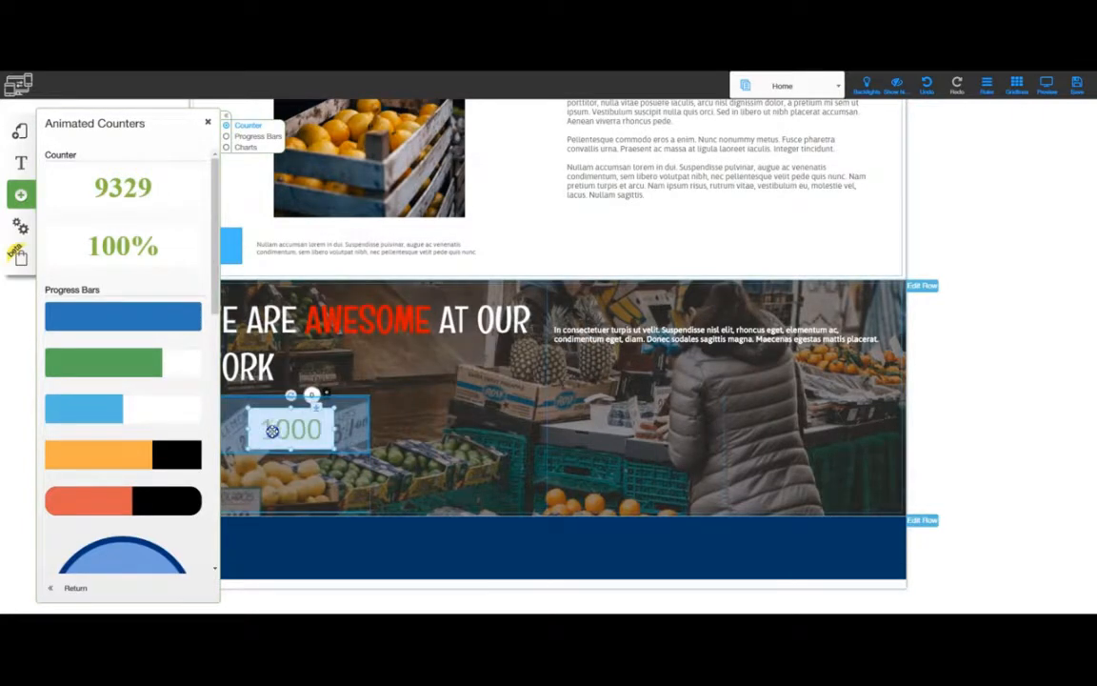
pyautogui.moveTo(127, 245); pyautogui.dragTo(825, 429)
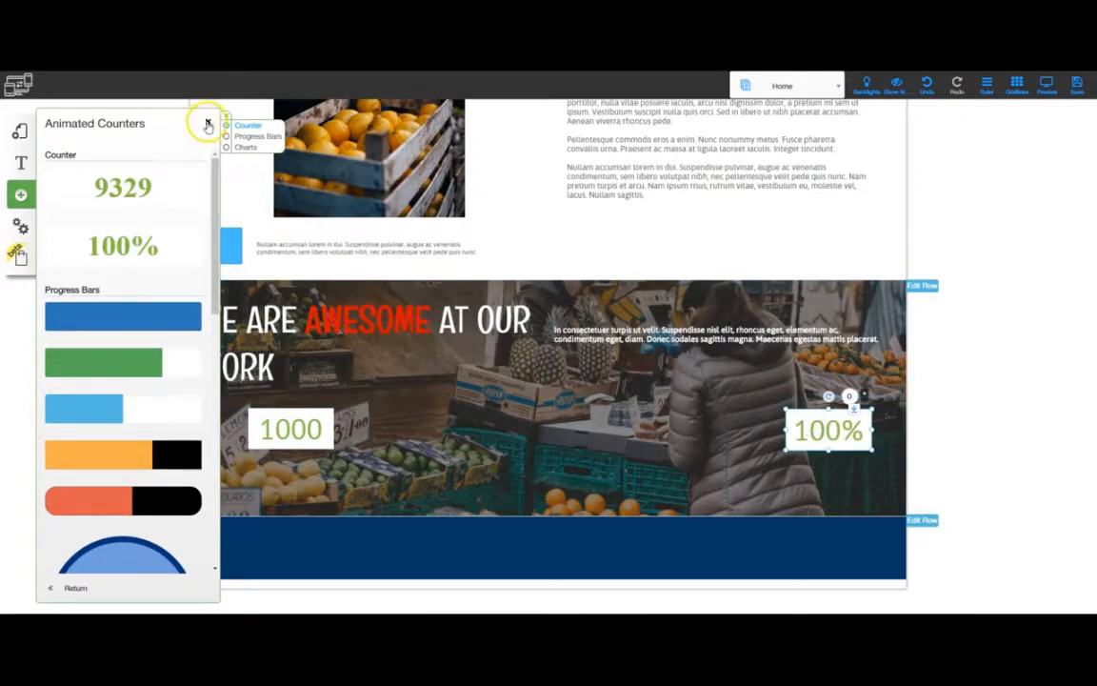
pyautogui.click(208, 124)
# Step: Duplicate the number counter and place the copies in the upper cells of the second and third columns
pyautogui.click(299, 428)
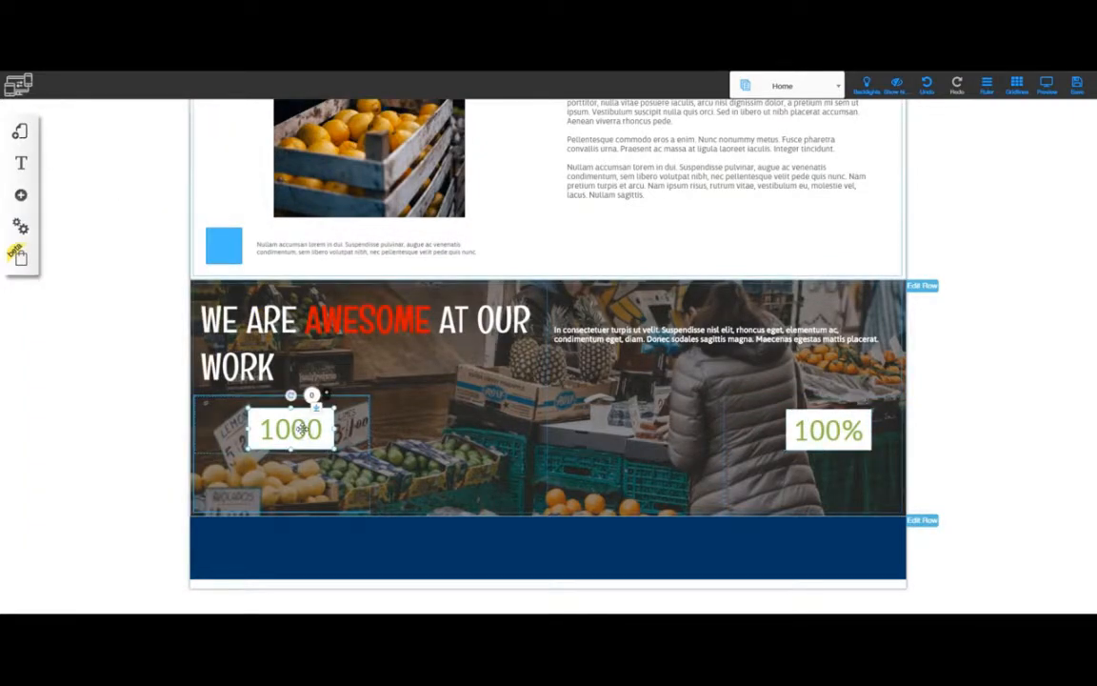
pyautogui.hotkey('ctrl', 'v')
pyautogui.moveTo(319, 452); pyautogui.dragTo(610, 433)
pyautogui.hotkey('ctrl', 'v')
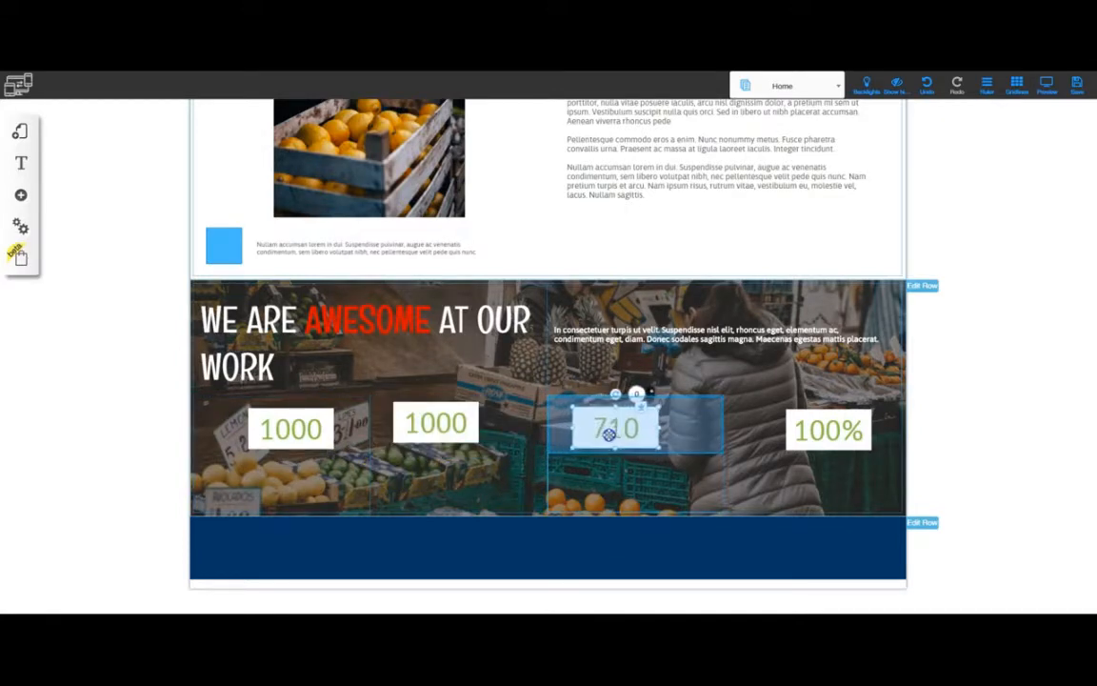
pyautogui.click(436, 429)
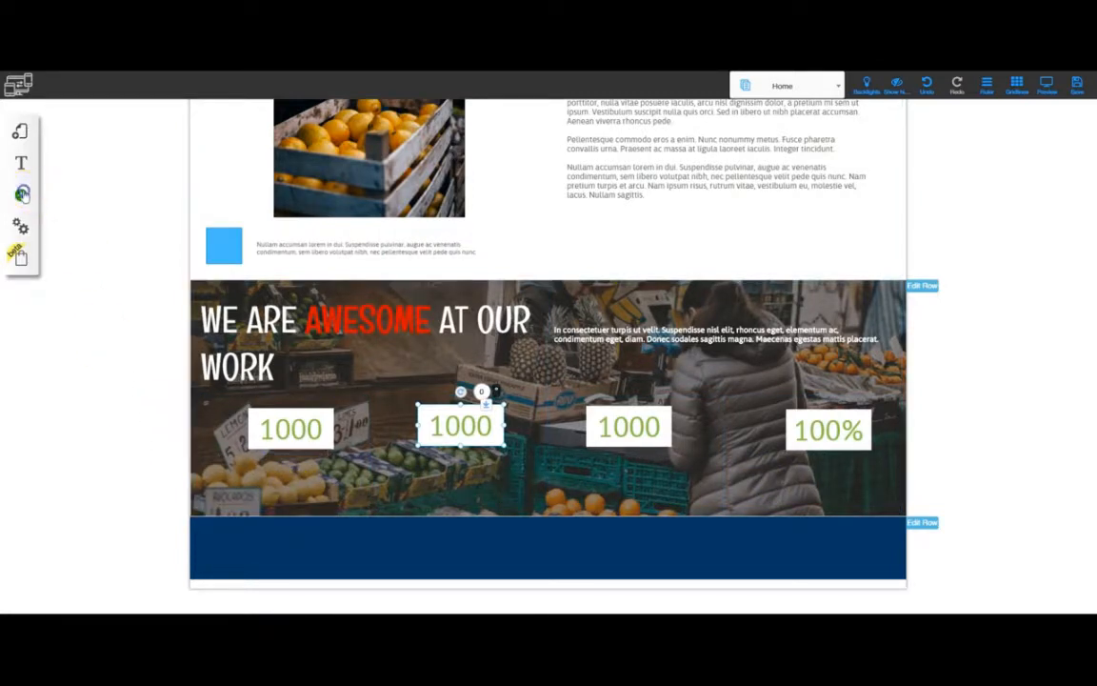
# Step: Add a Title L text reading "TEST" below the counters
pyautogui.click(22, 193)
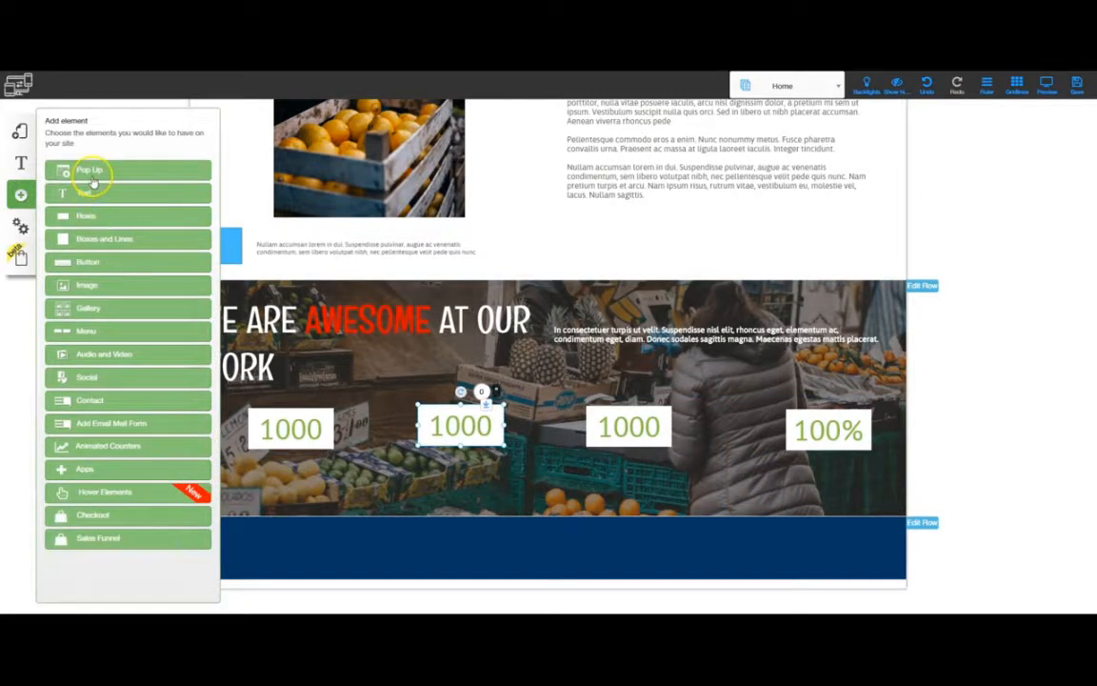
pyautogui.click(86, 196)
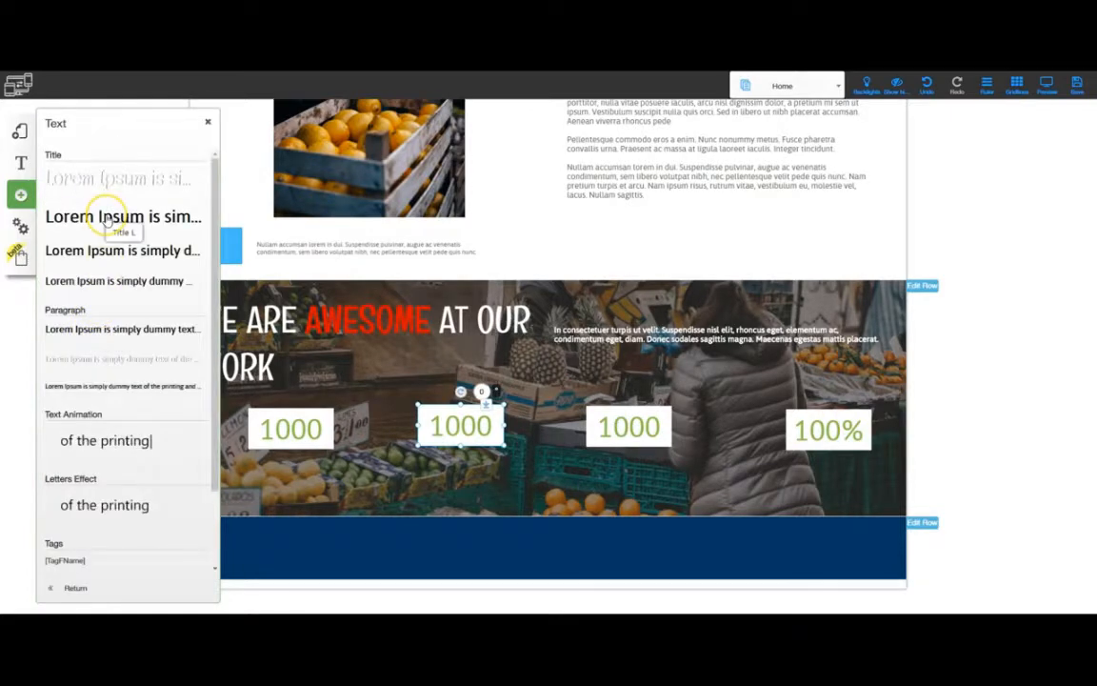
pyautogui.moveTo(107, 218); pyautogui.dragTo(352, 479)
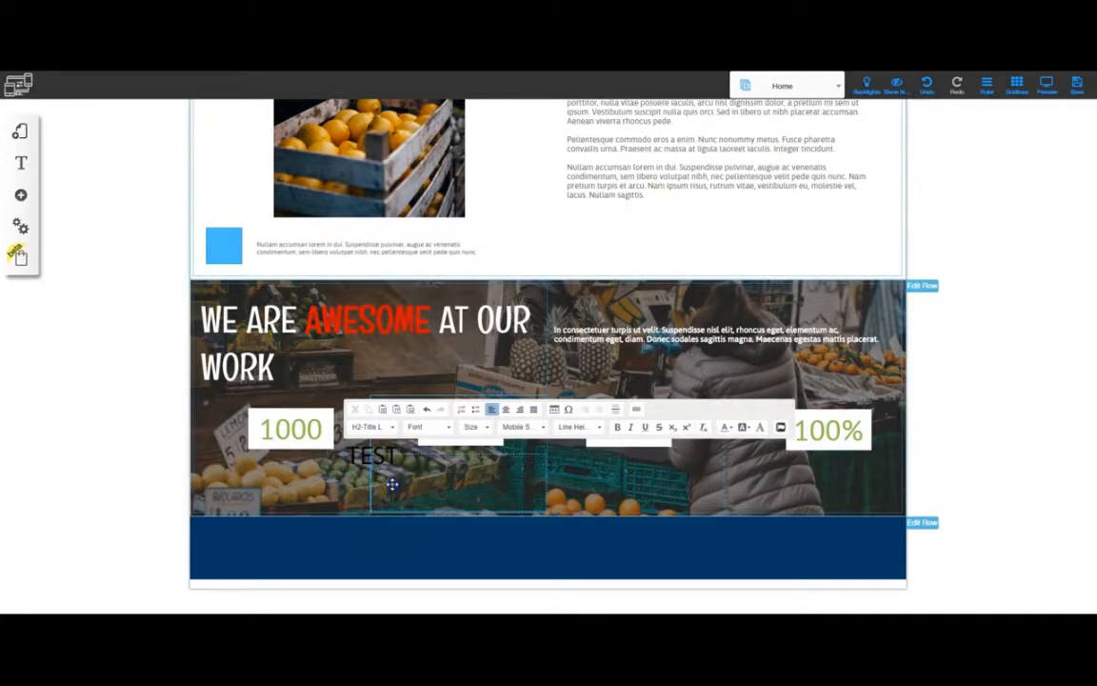
pyautogui.click(390, 483)
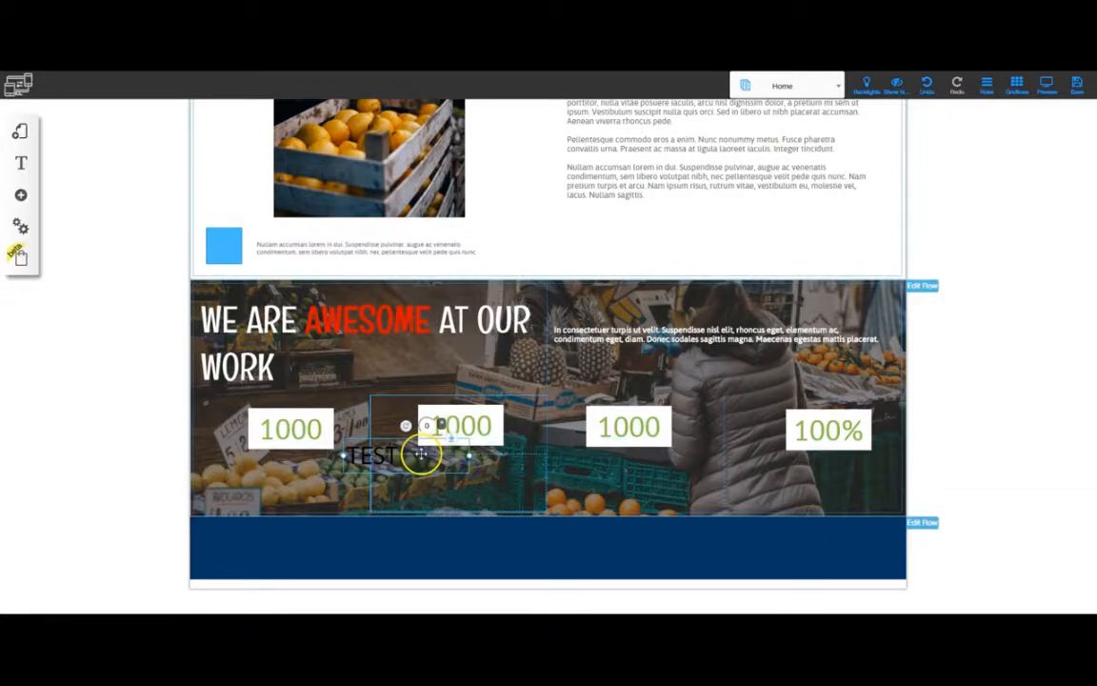
# Step: Copy the "TEST" title so that one sits in the cell beneath each of the four counters
pyautogui.moveTo(421, 454); pyautogui.dragTo(792, 474)
pyautogui.hotkey('ctrl', 'v')
pyautogui.hotkey('ctrl', 'v')
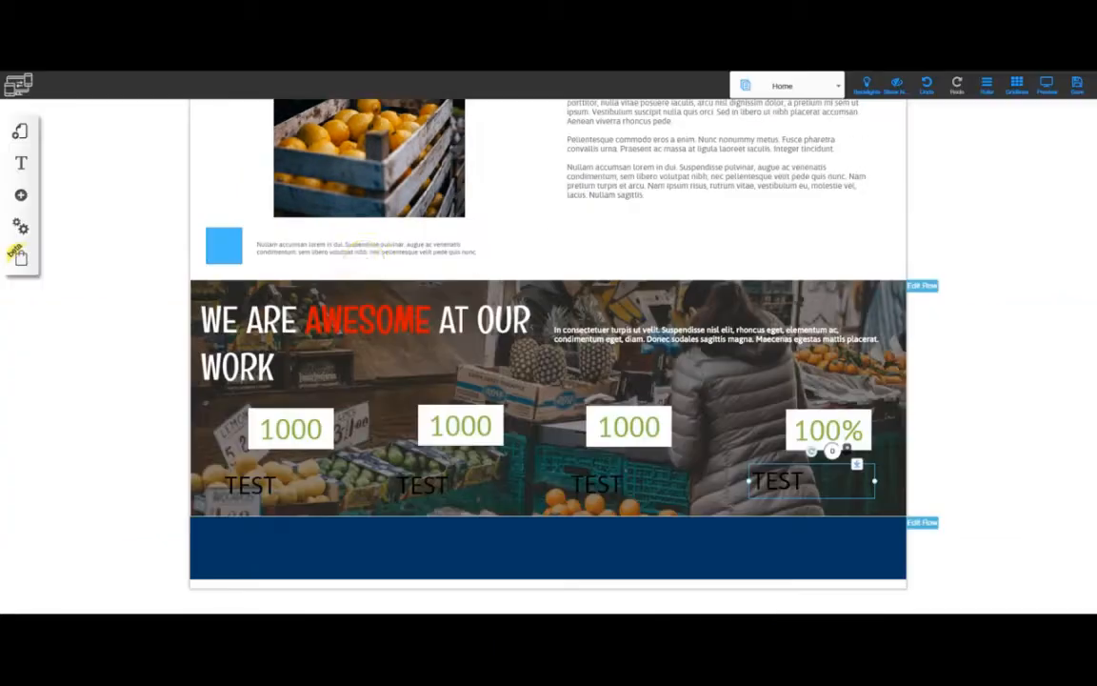
# Step: Create a new counter style titled "Number1" from the first counter's style settings
pyautogui.click(264, 415)
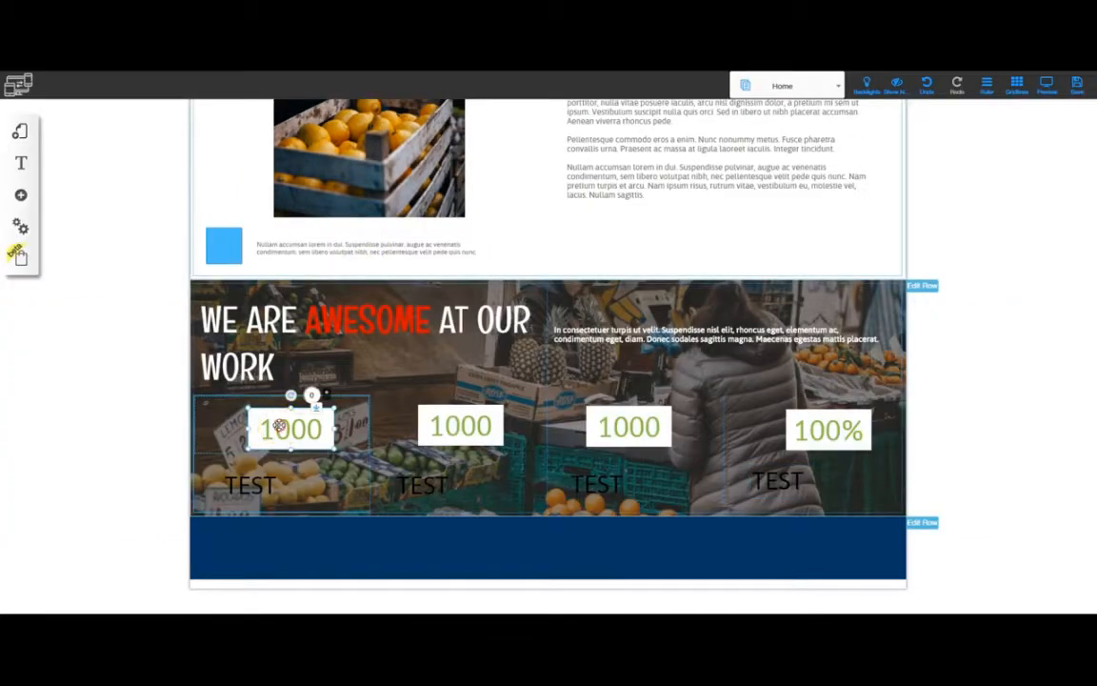
pyautogui.rightClick(279, 426)
pyautogui.click(506, 264)
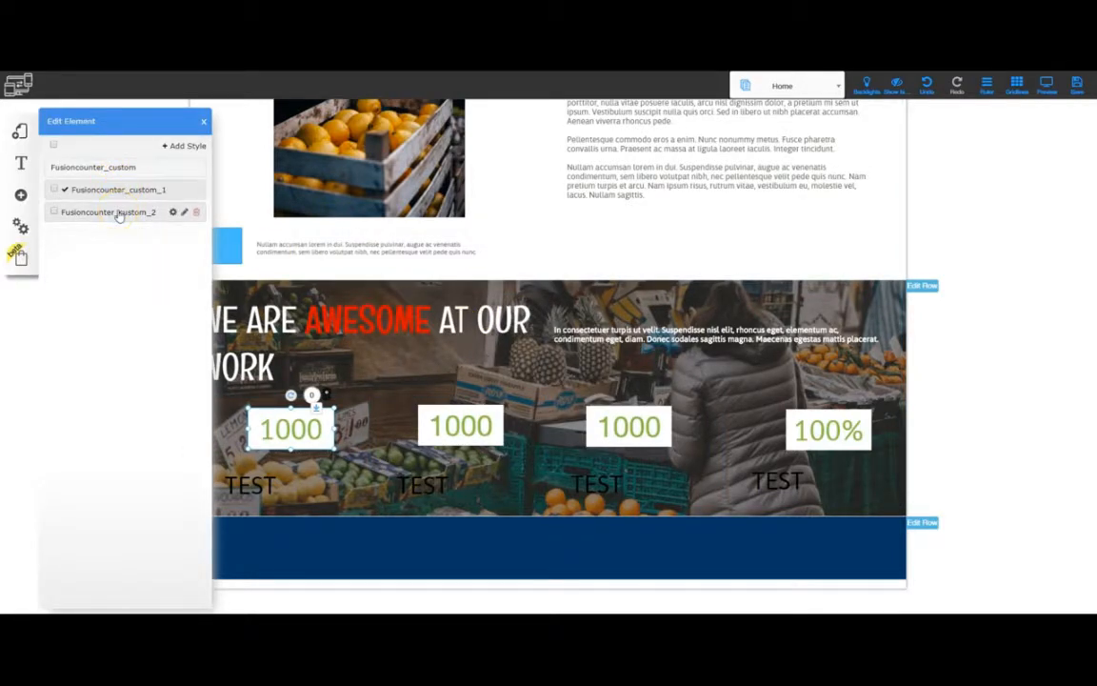
pyautogui.click(177, 148)
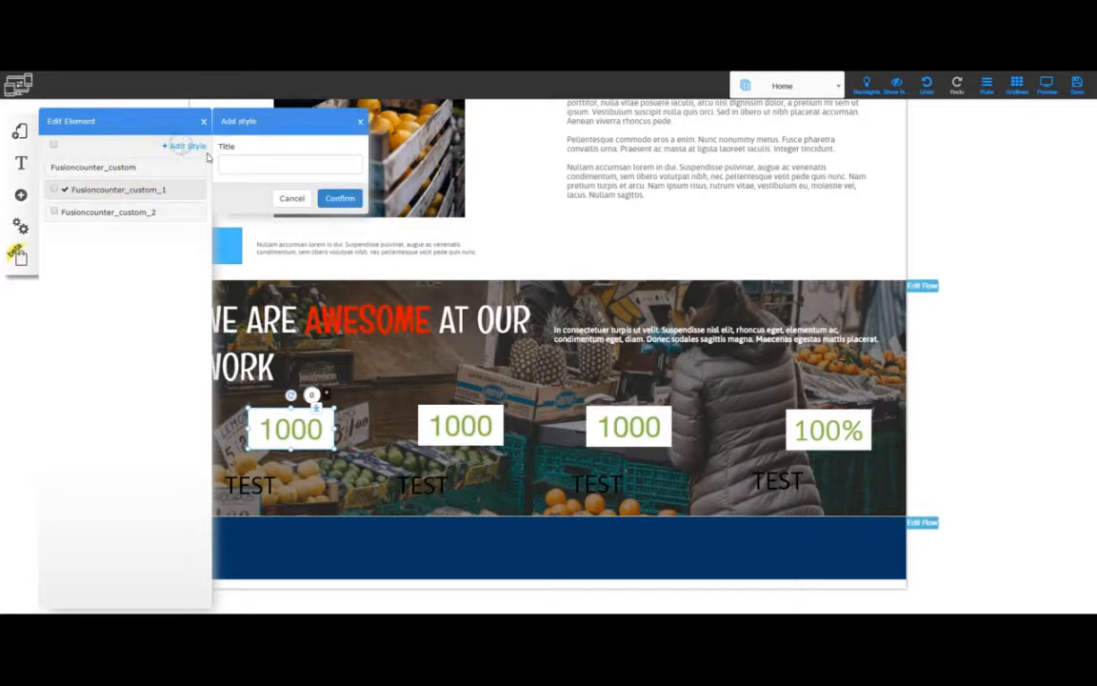
pyautogui.click(327, 128)
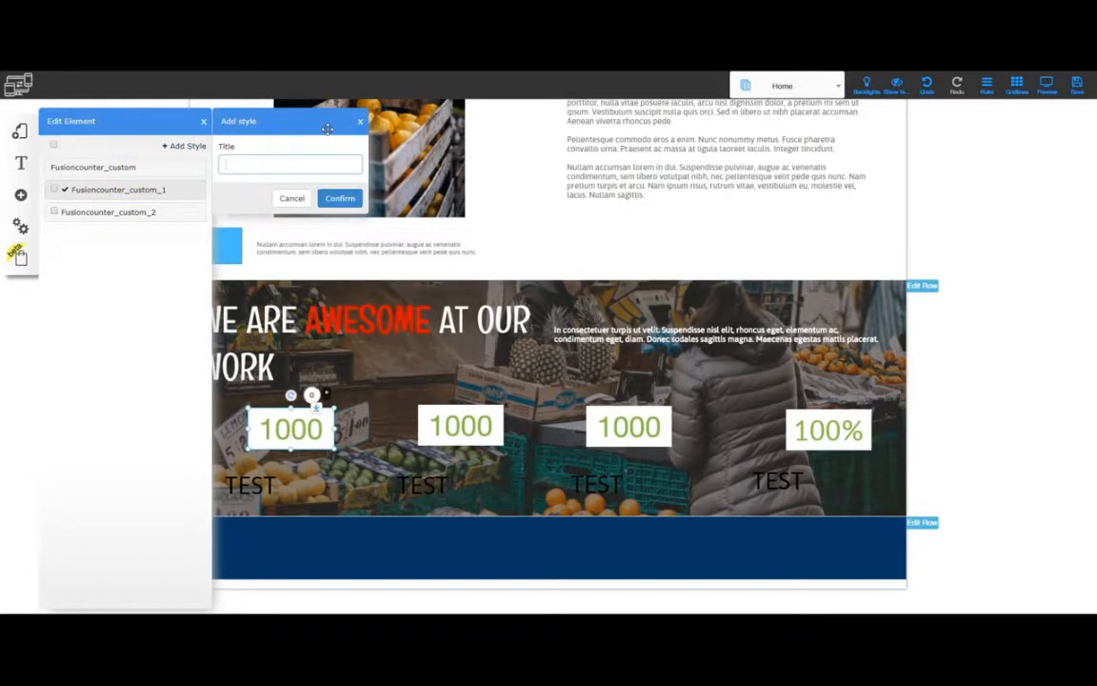
pyautogui.click(340, 199)
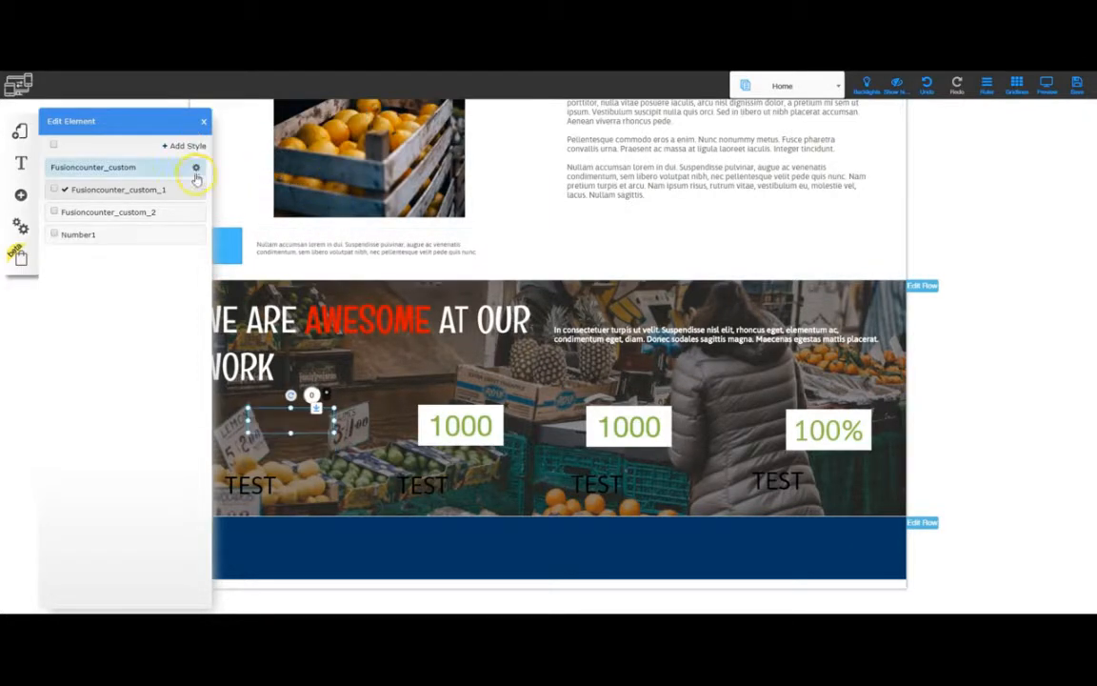
# Step: Apply the Number1 style to the first counter and set its text and hover text colours to light blue
pyautogui.click(89, 236)
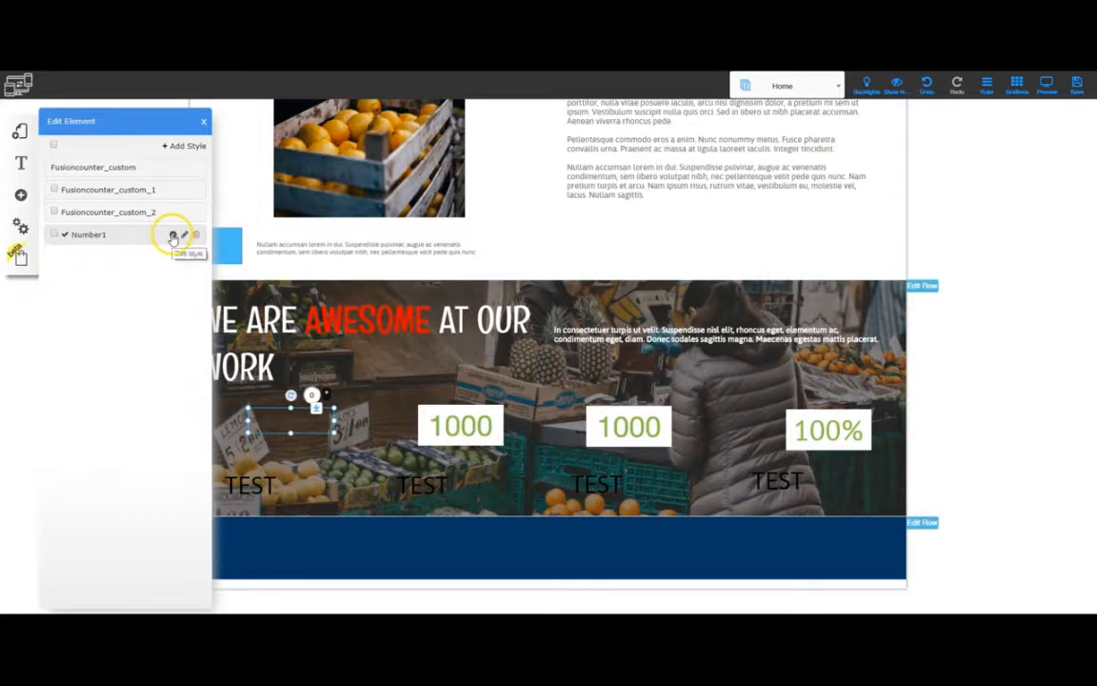
pyautogui.click(172, 235)
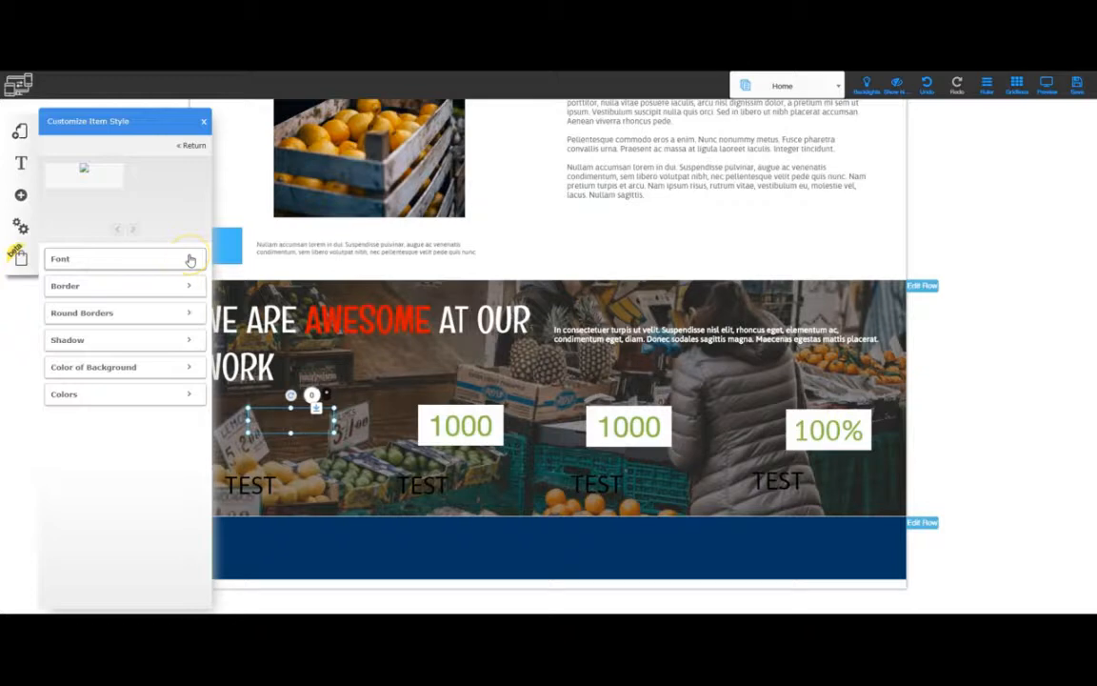
pyautogui.click(190, 259)
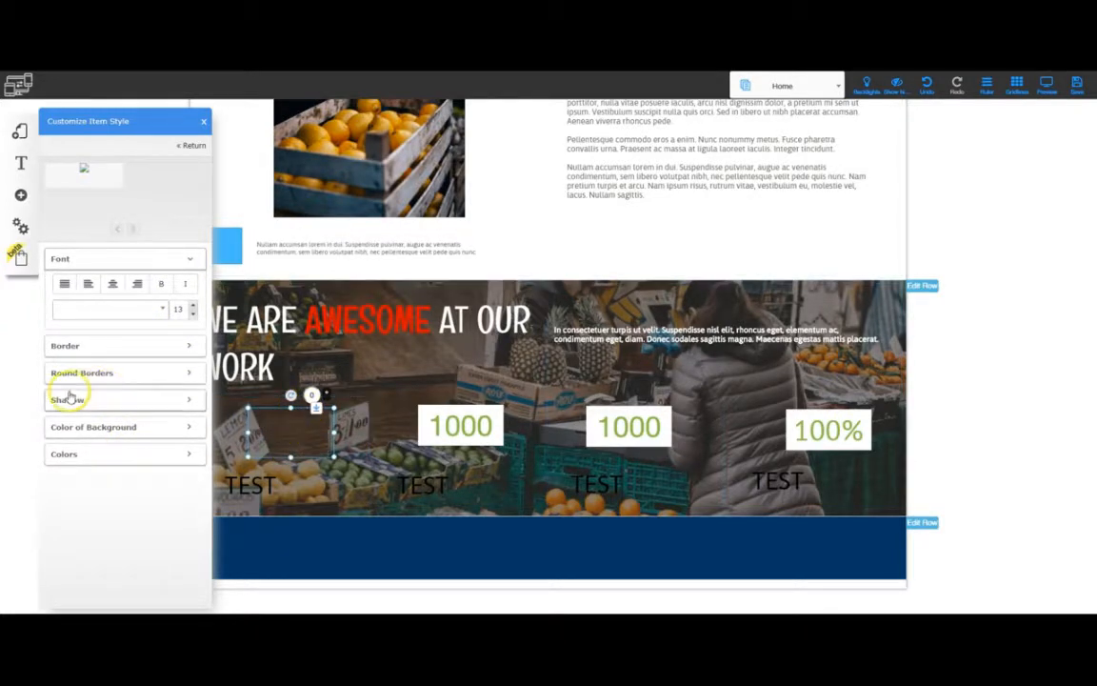
pyautogui.click(72, 453)
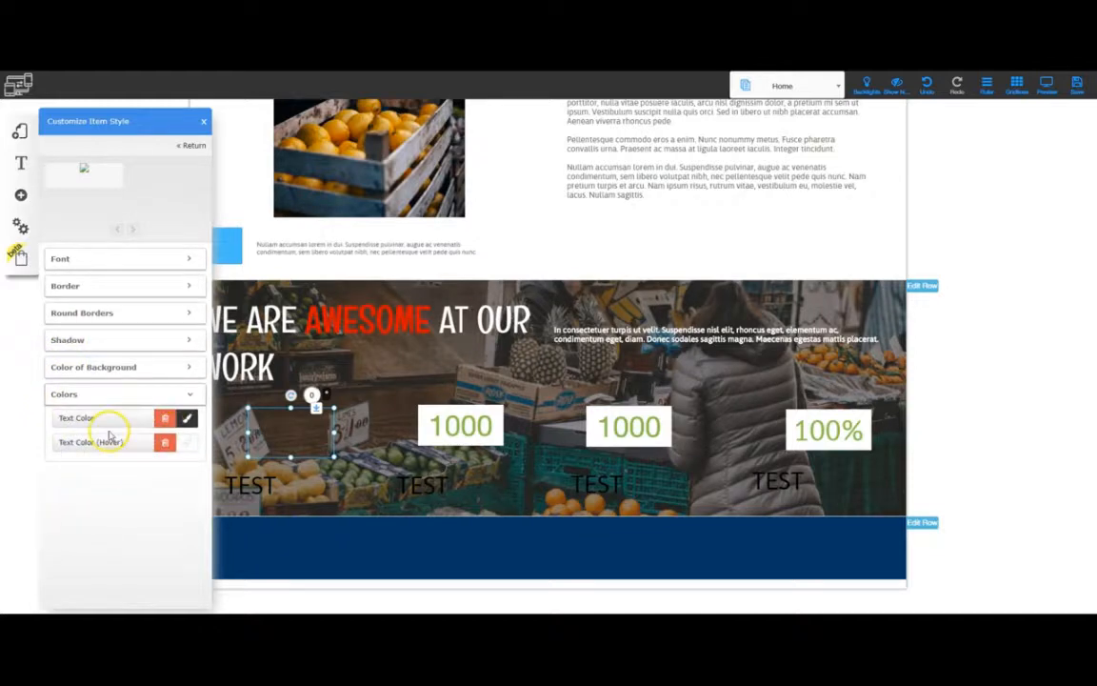
pyautogui.click(186, 419)
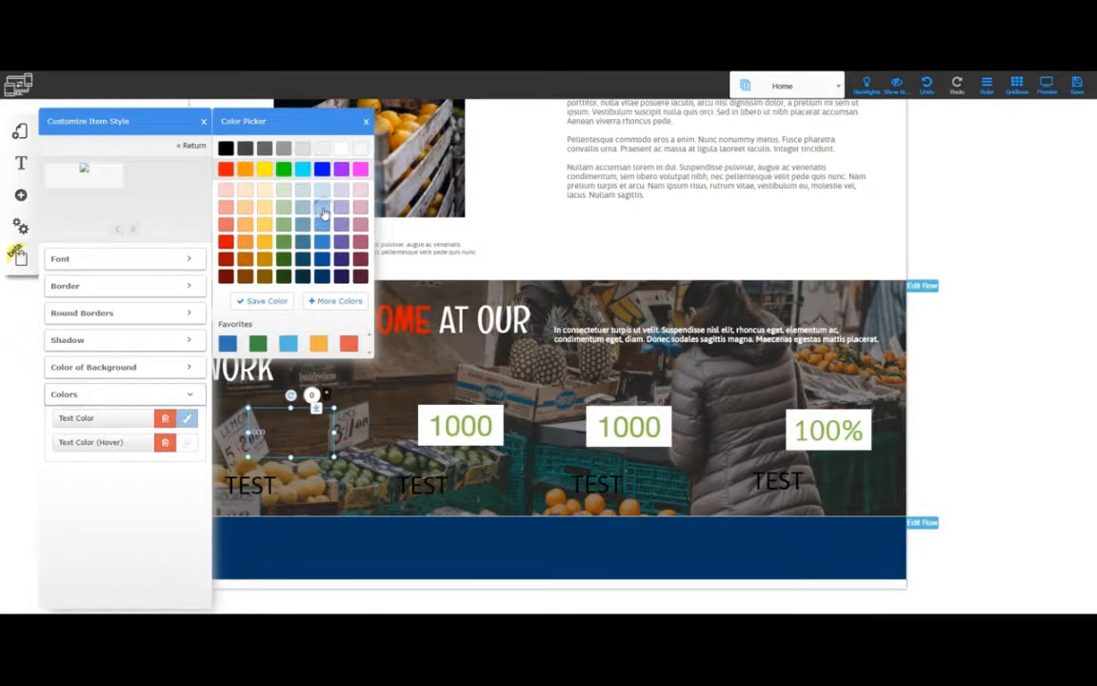
pyautogui.click(181, 443)
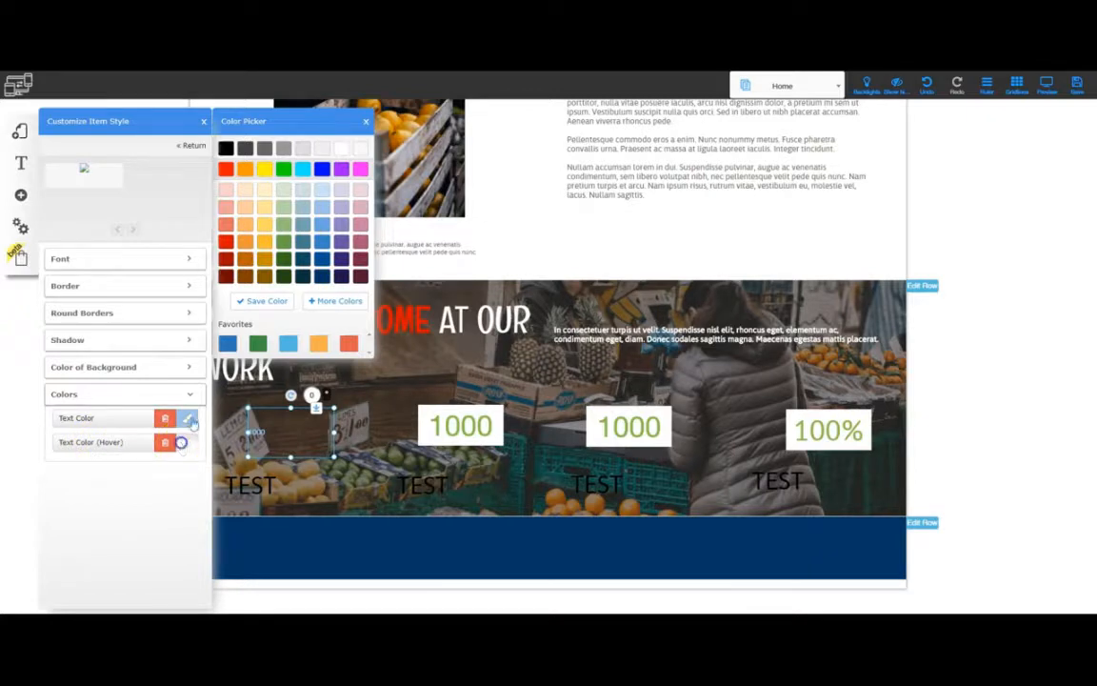
pyautogui.click(322, 211)
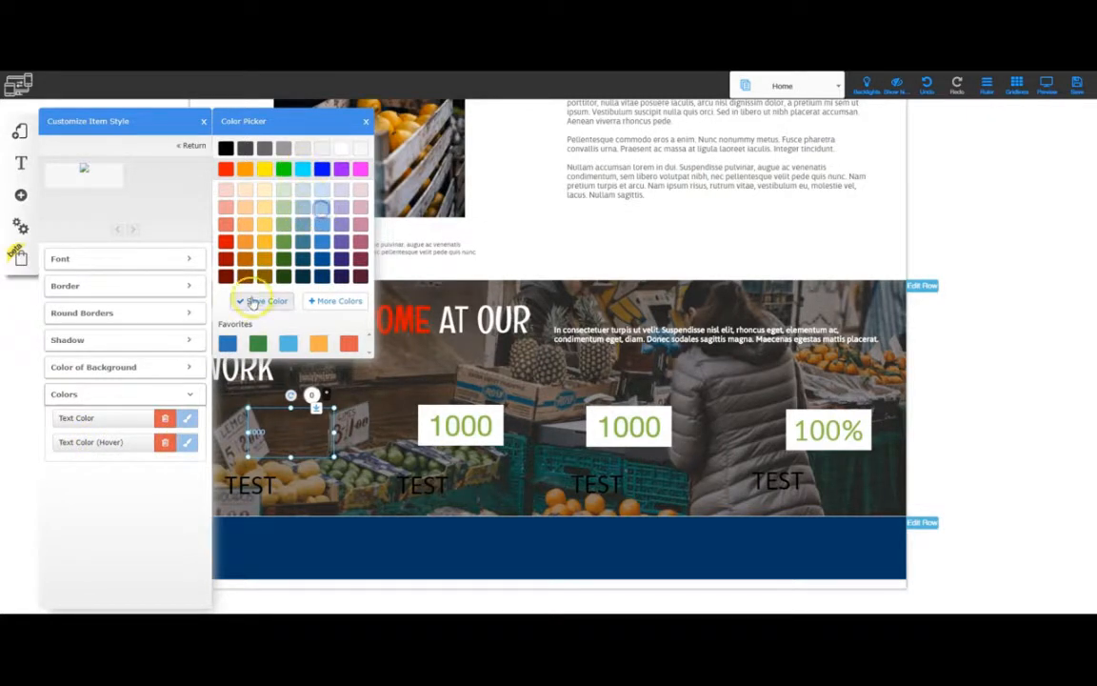
# Step: Format the Number1 style as bold, centre-aligned Helvetica Neue at size 65, and centre the first counter in its cell
pyautogui.click(191, 259)
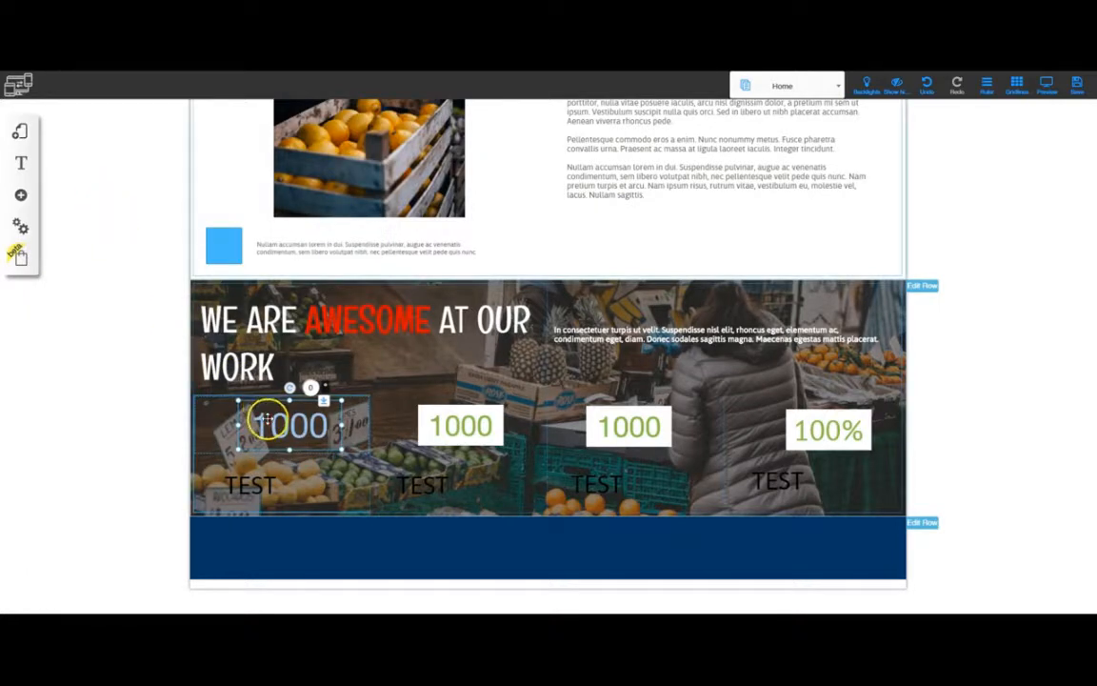
pyautogui.doubleClick(267, 418)
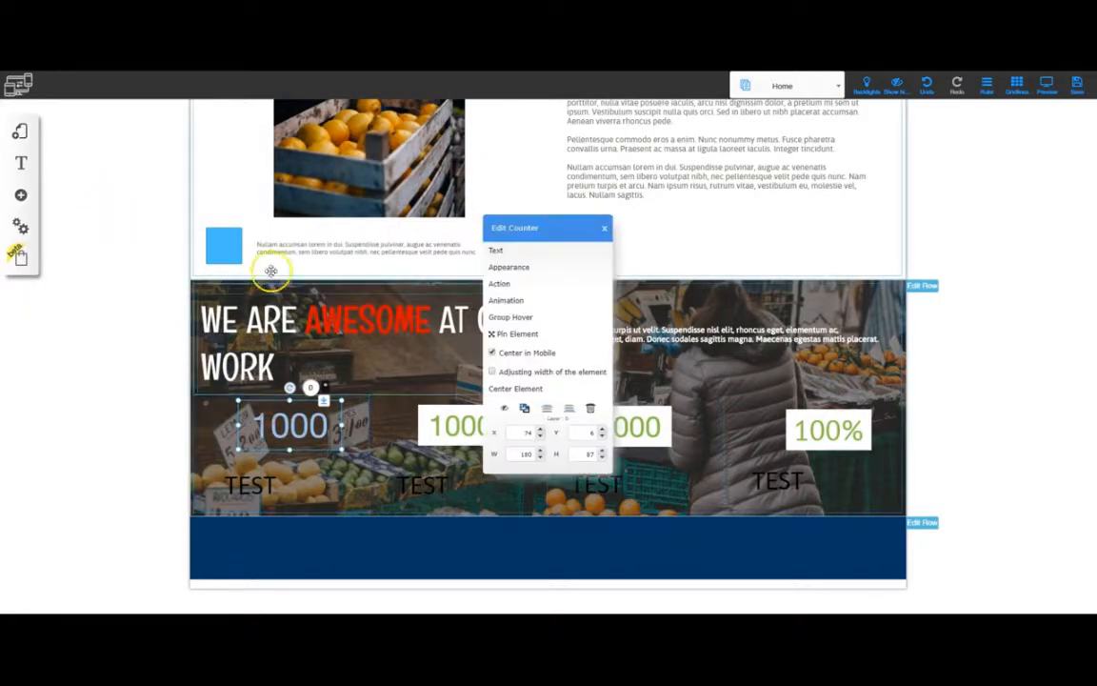
pyautogui.click(514, 267)
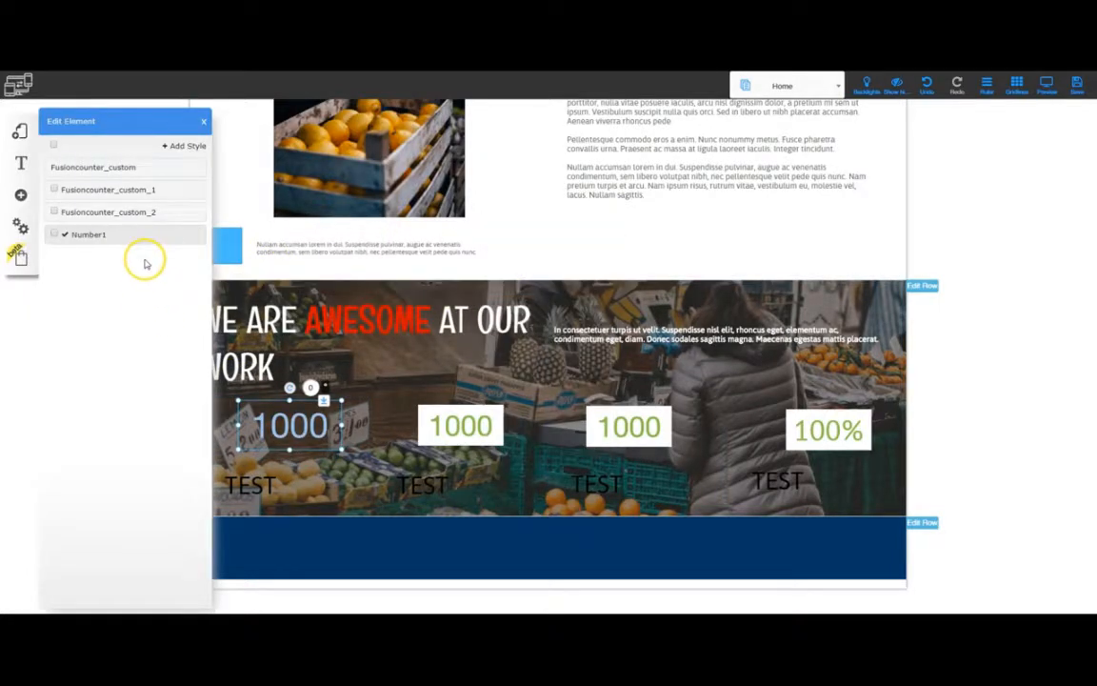
pyautogui.click(173, 237)
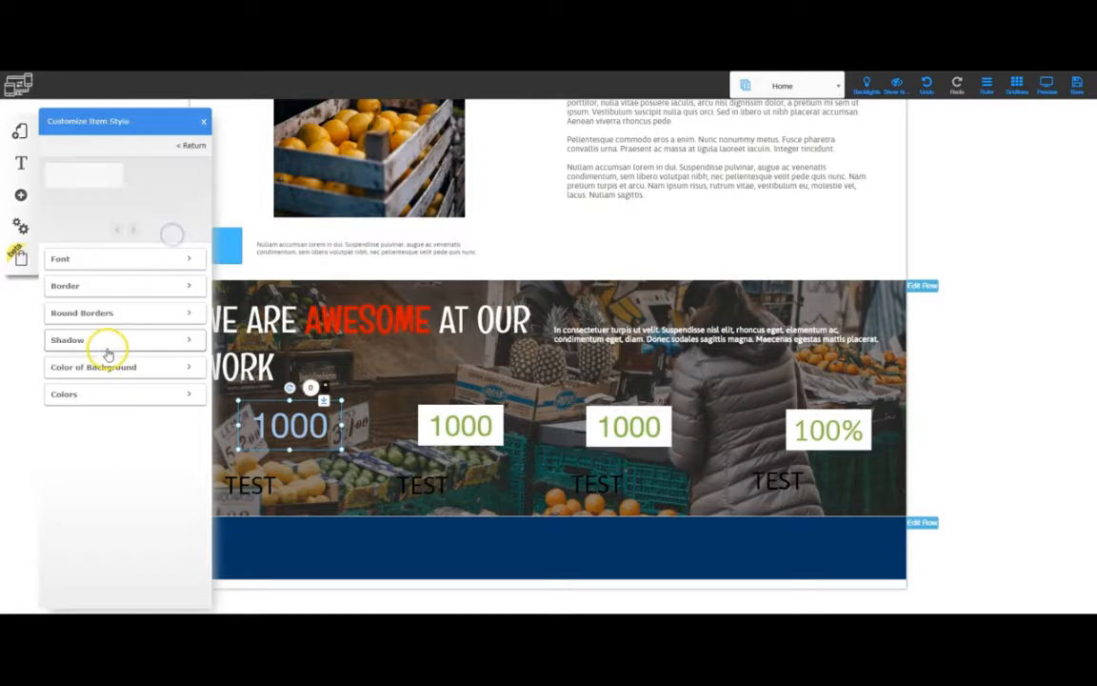
pyautogui.click(189, 255)
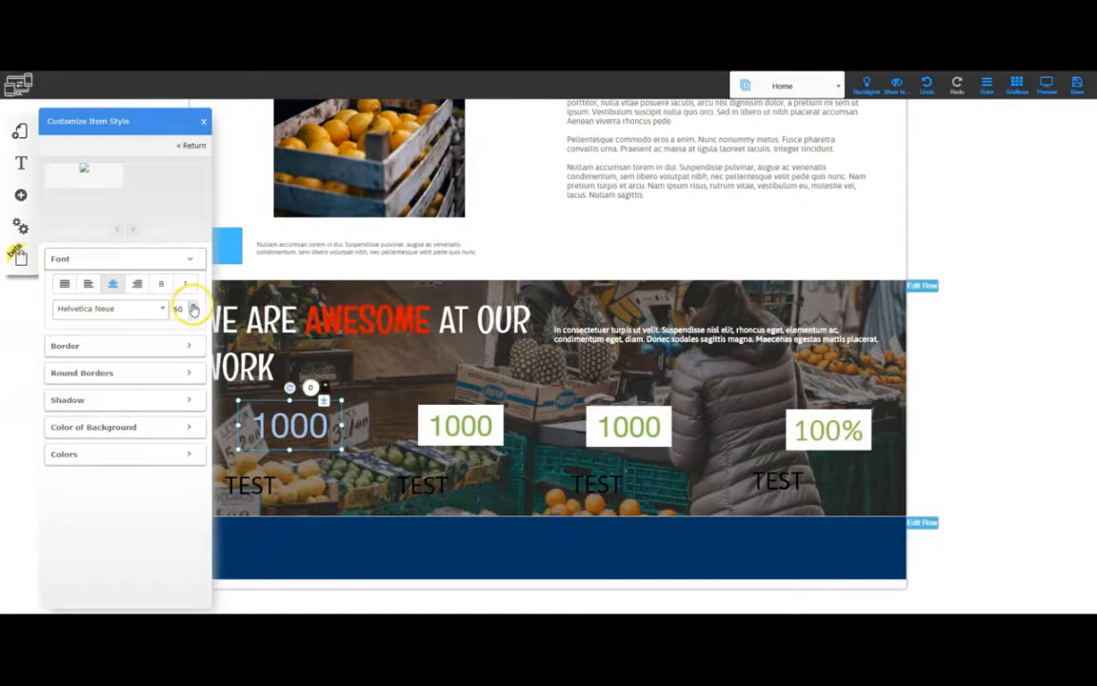
pyautogui.click(193, 305)
pyautogui.click(194, 305)
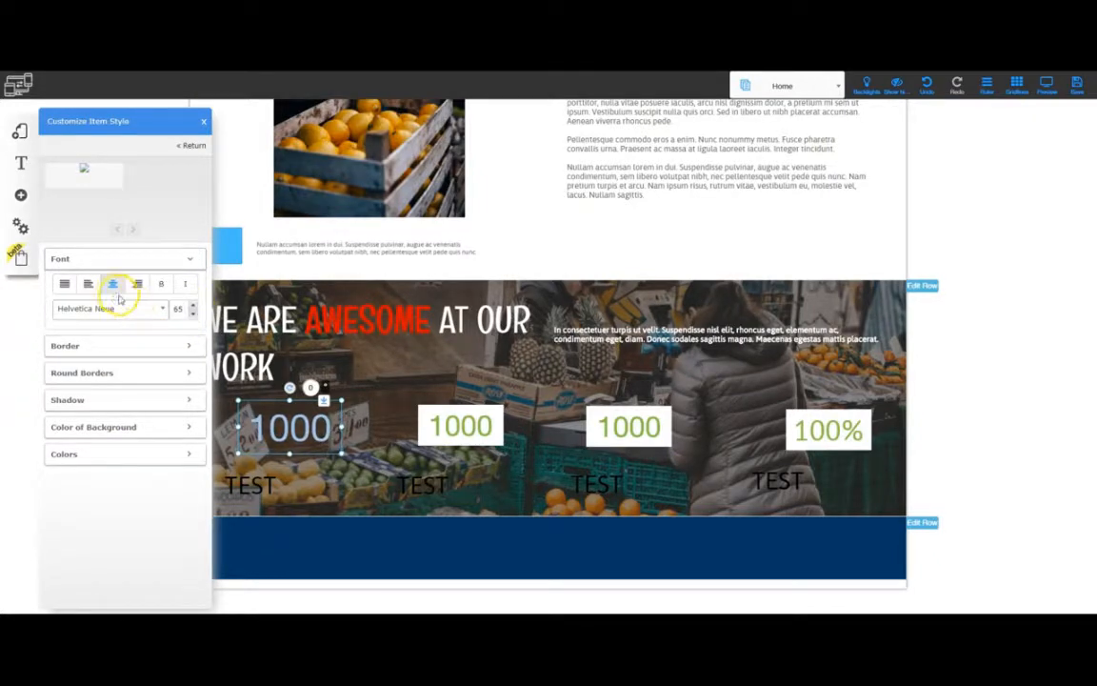
pyautogui.click(159, 286)
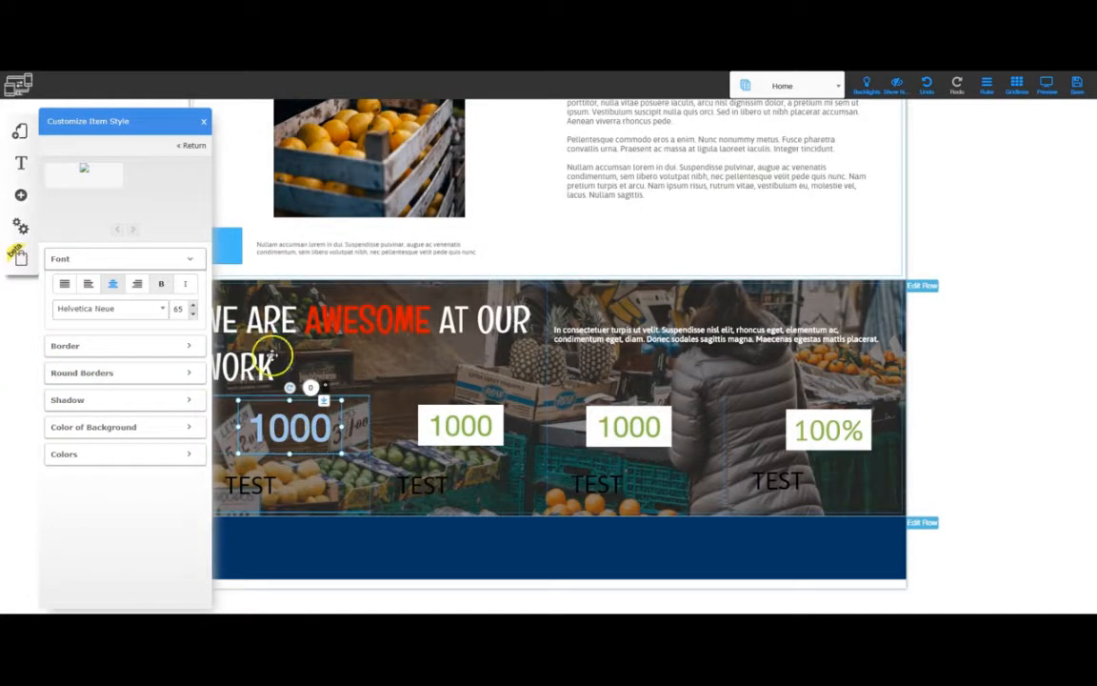
pyautogui.click(202, 125)
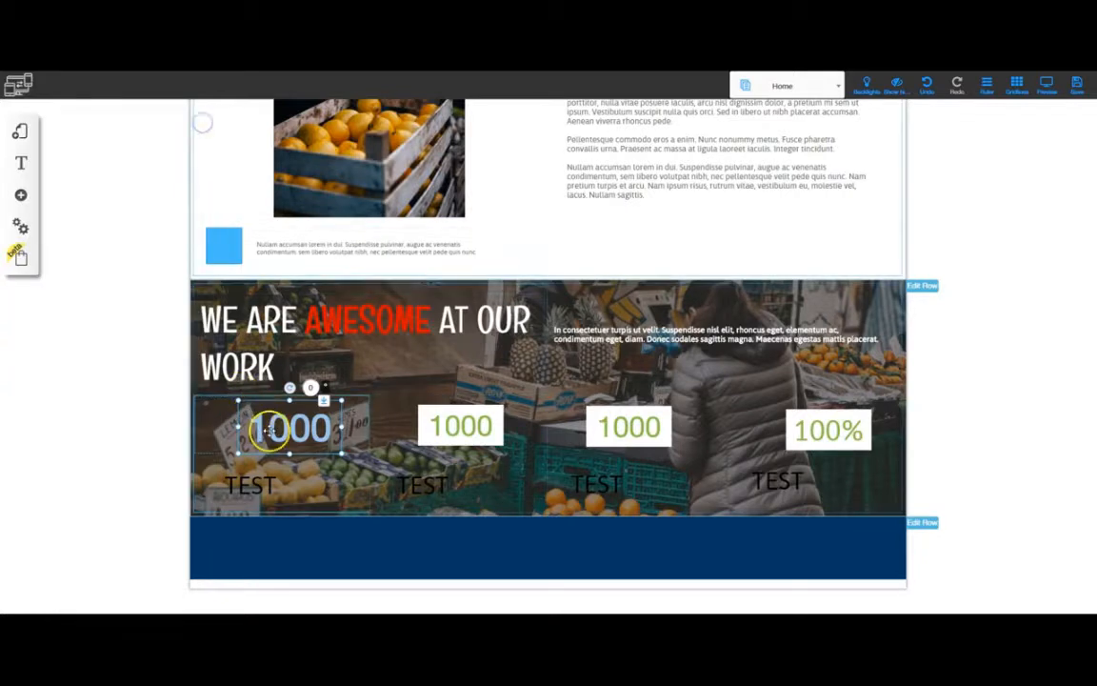
pyautogui.click(270, 429)
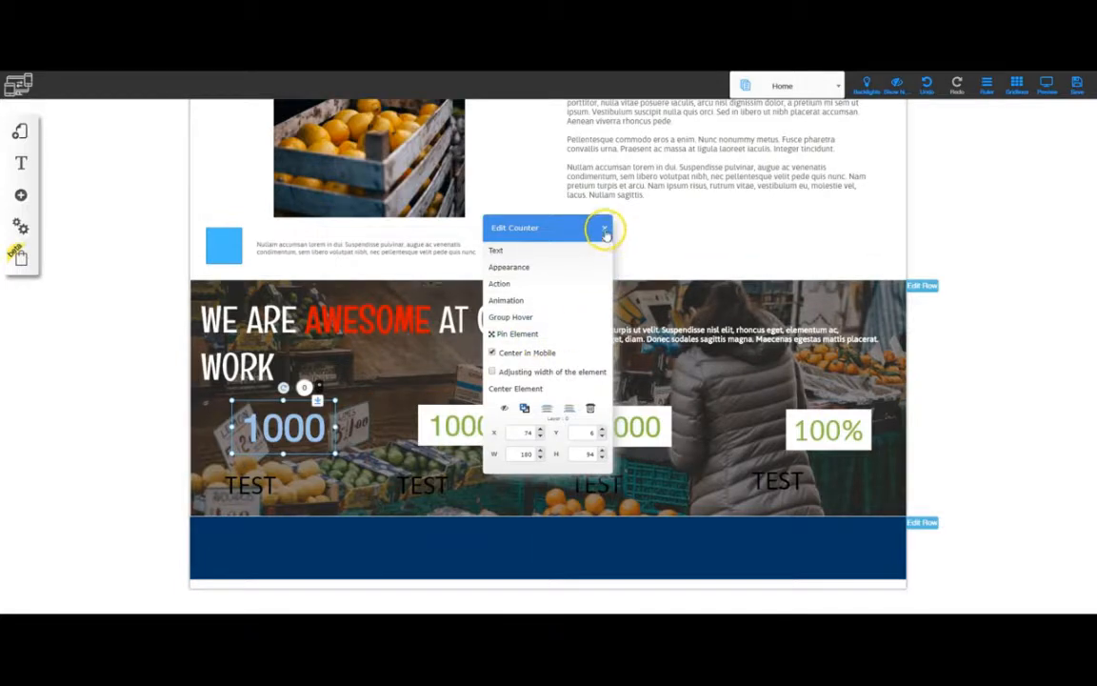
pyautogui.click(603, 228)
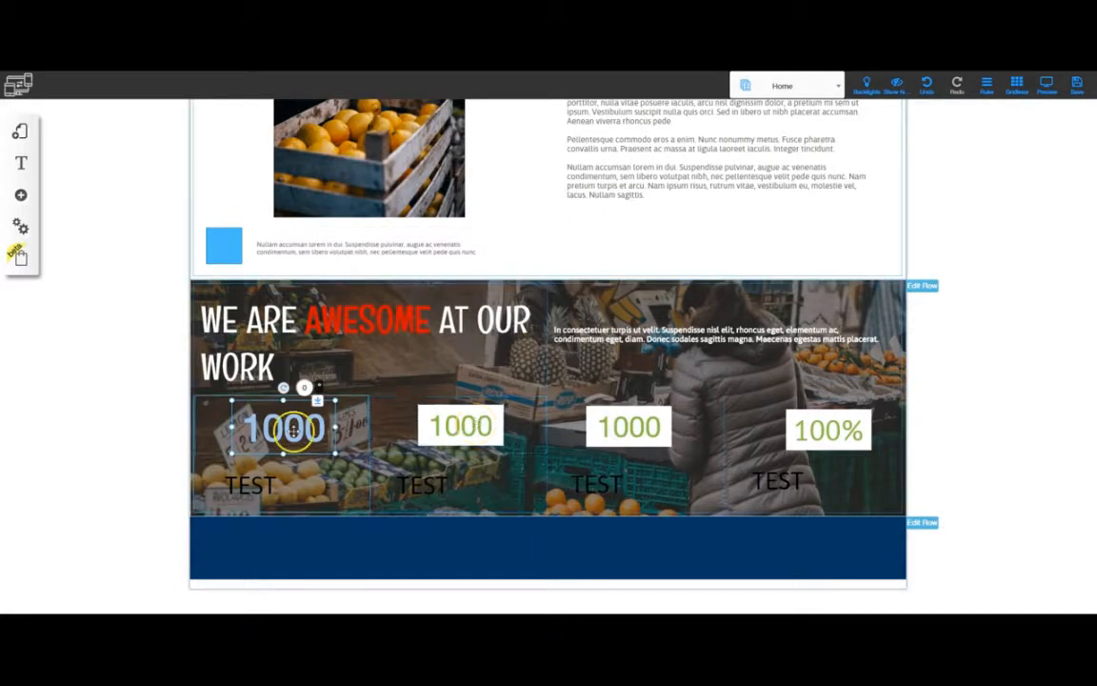
# Step: Apply the Number1 style to the second counter
pyautogui.click(456, 428)
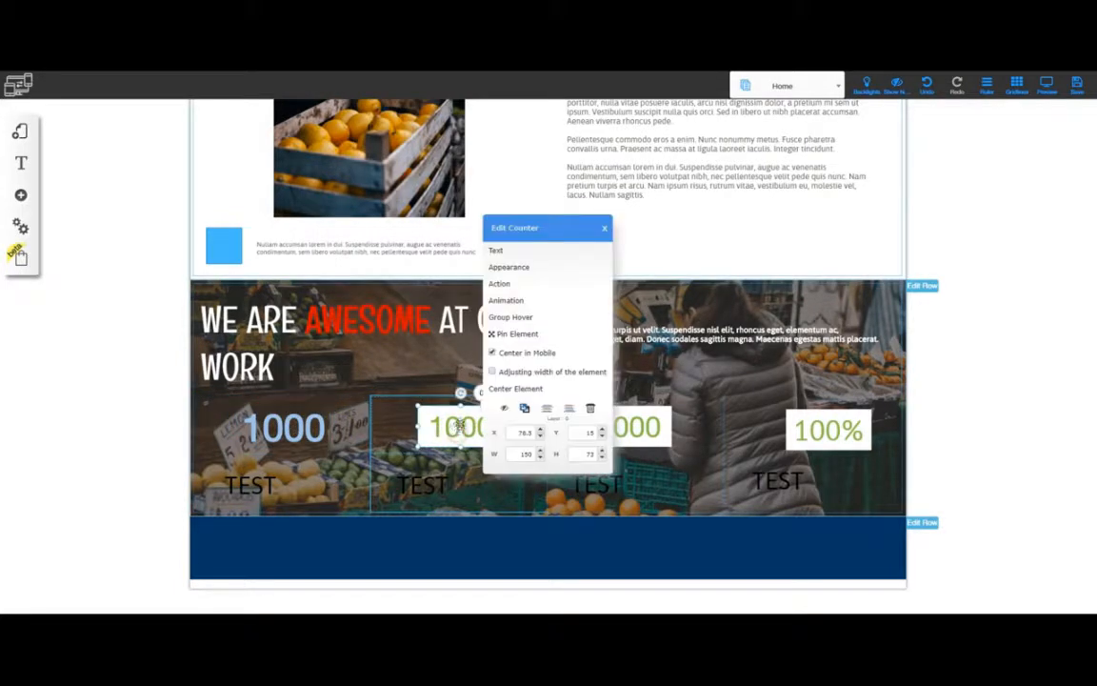
pyautogui.click(512, 268)
pyautogui.click(118, 231)
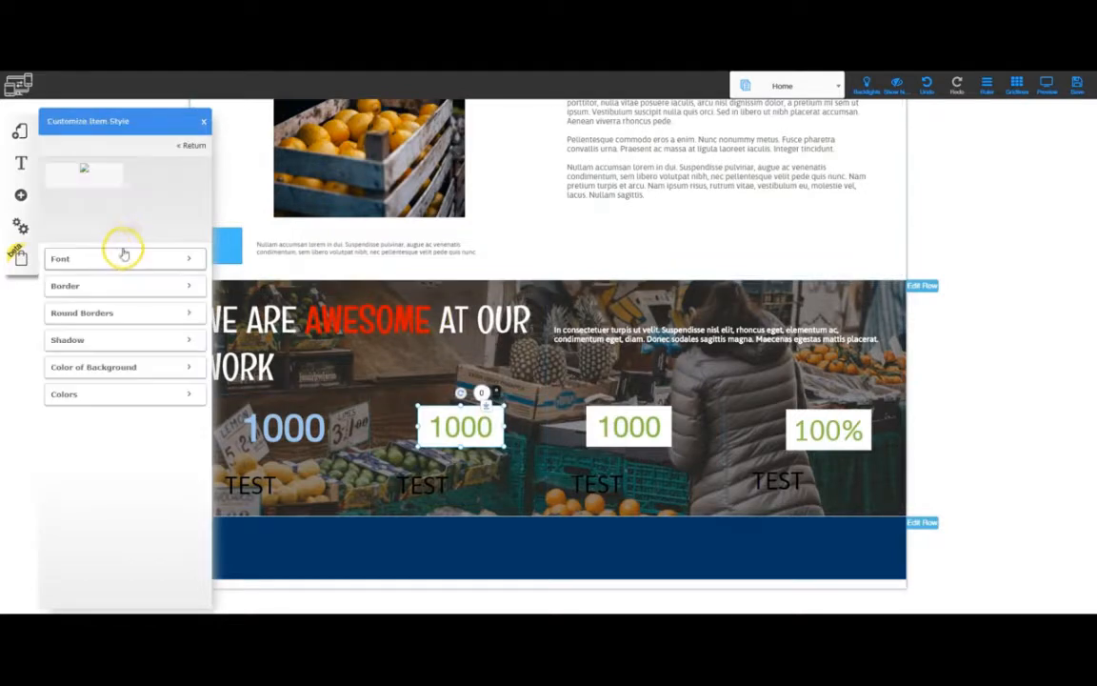
pyautogui.click(191, 146)
pyautogui.click(86, 233)
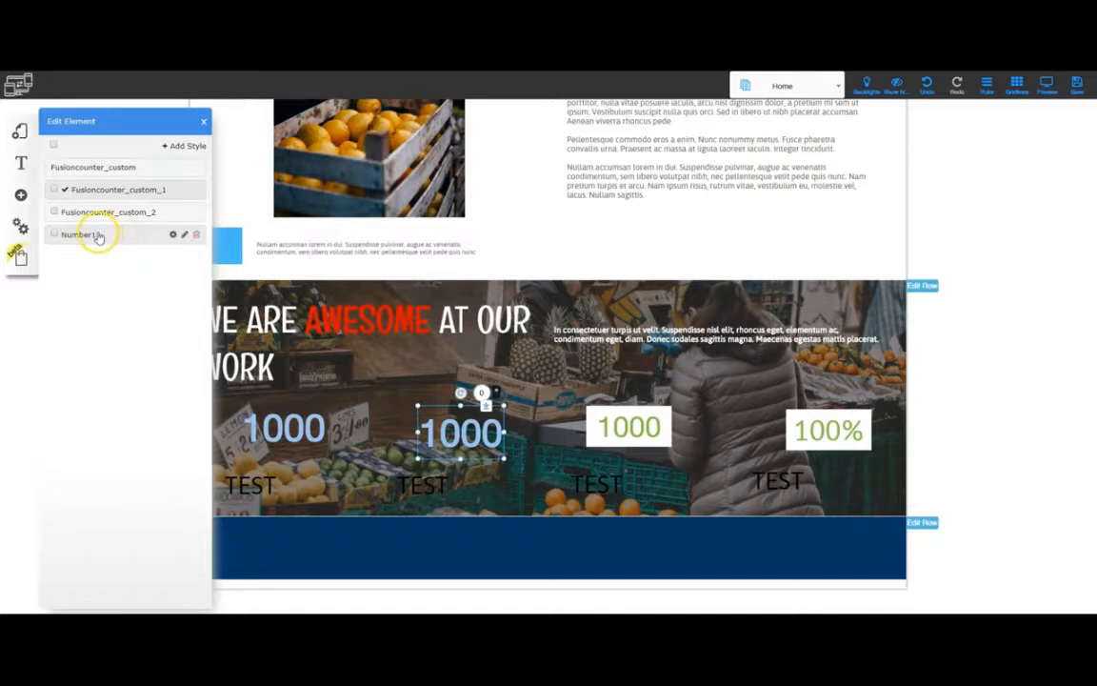
pyautogui.click(202, 120)
# Step: Apply the Number1 style to the third counter
pyautogui.rightClick(620, 431)
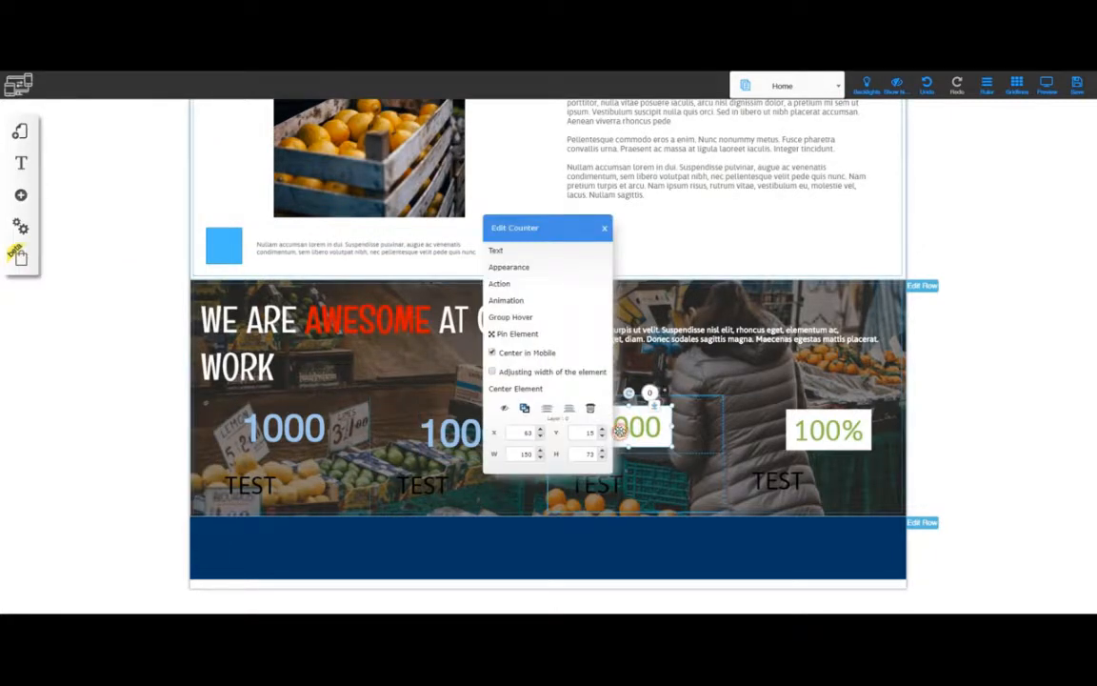
pyautogui.click(517, 255)
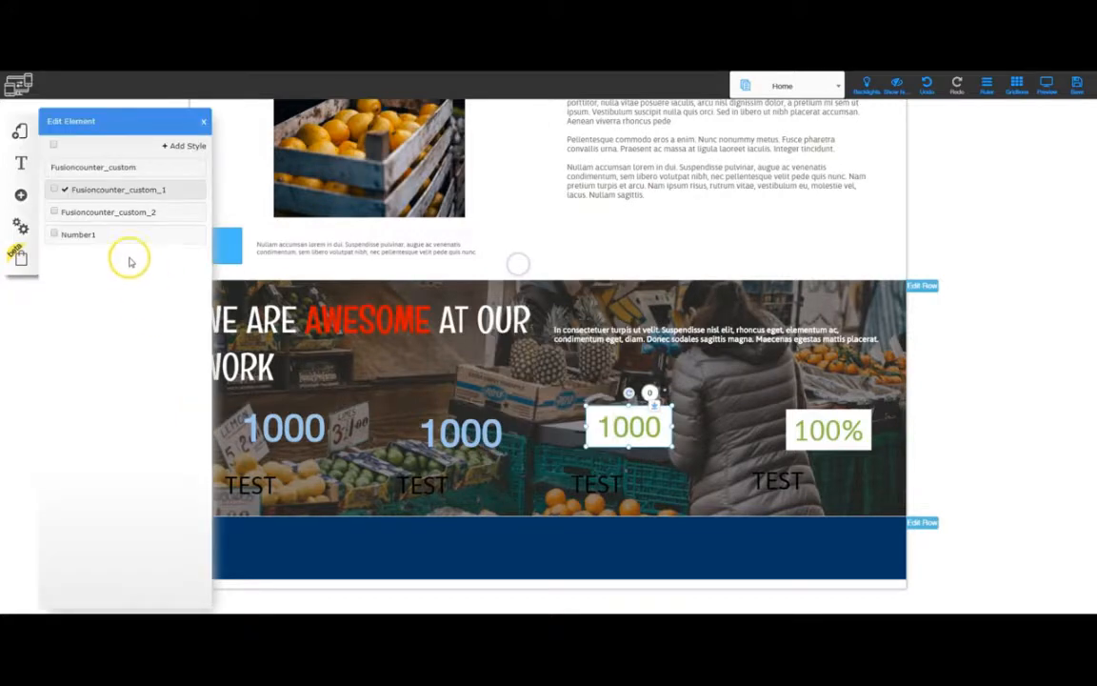
pyautogui.click(94, 238)
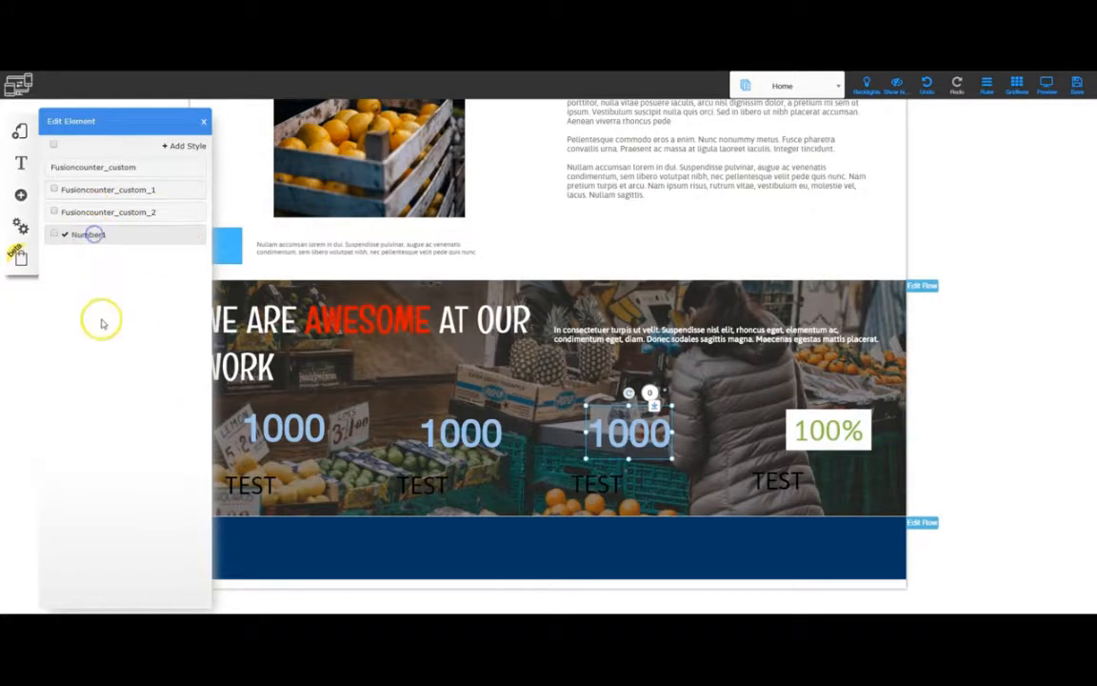
pyautogui.click(203, 121)
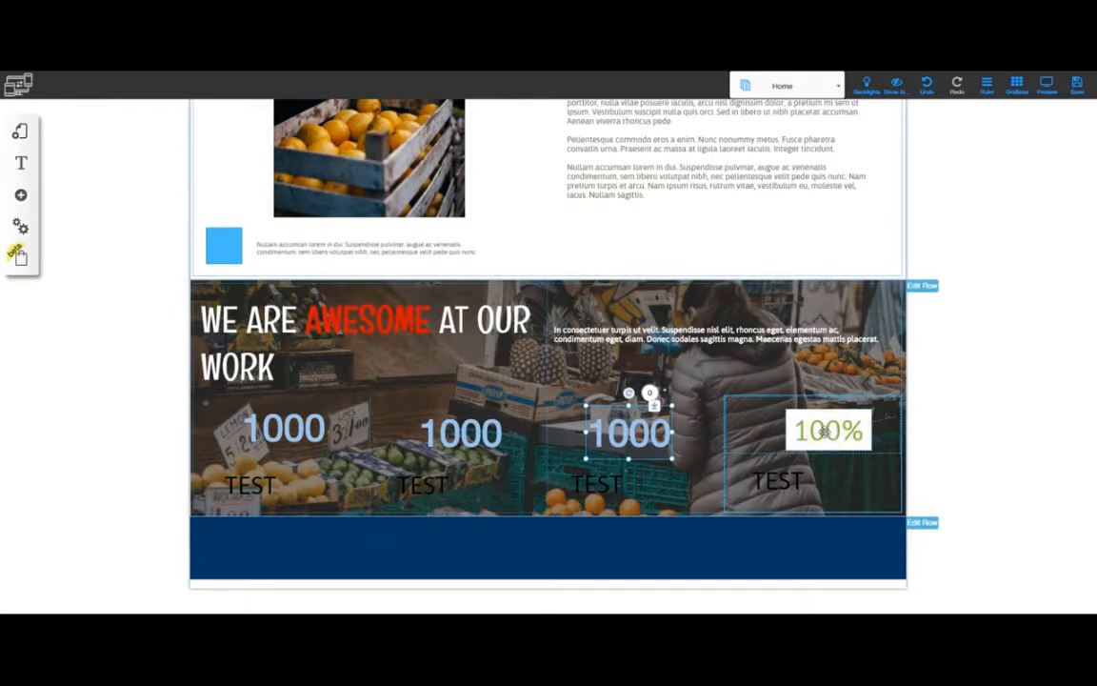
# Step: Apply the Number1 style to the percentage counter in the fourth column and centre it in its cell
pyautogui.doubleClick(824, 431)
pyautogui.click(517, 267)
pyautogui.click(110, 235)
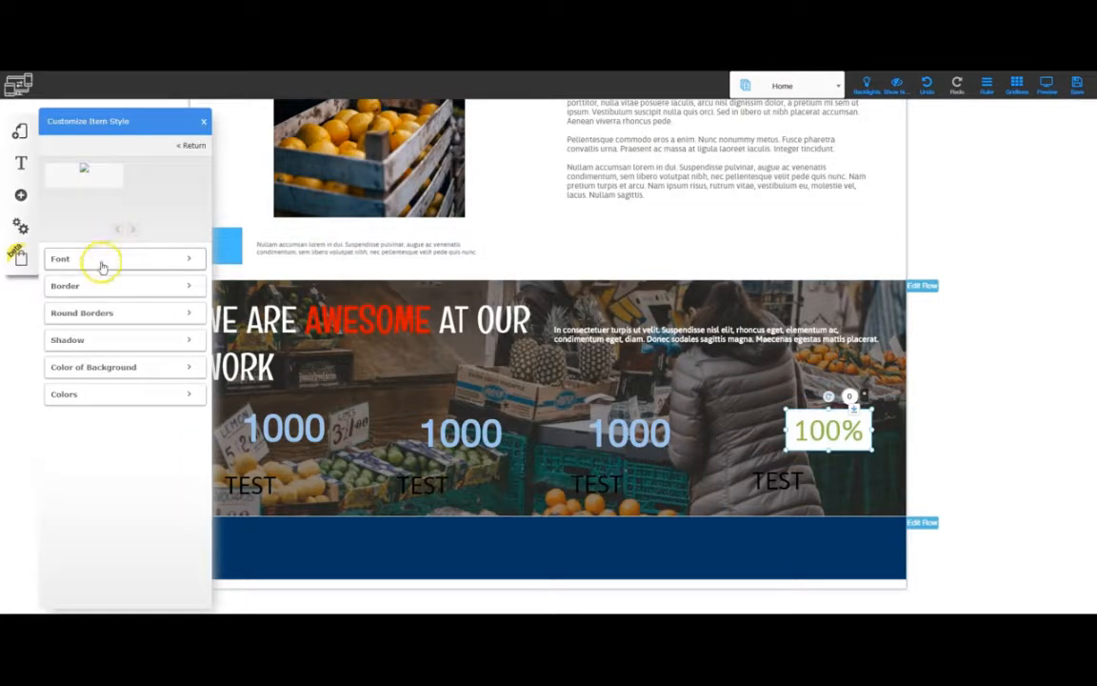
pyautogui.click(192, 147)
pyautogui.click(93, 236)
# Step: Centre the third and second counters in their cells and align them vertically with the other counters
pyautogui.doubleClick(640, 432)
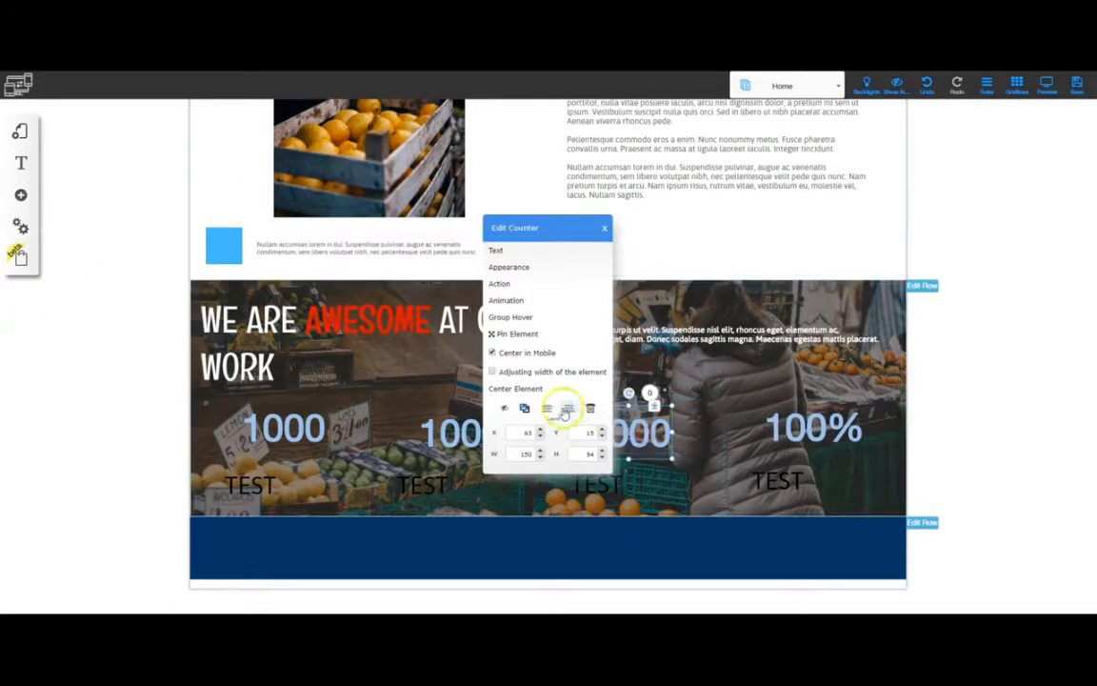
pyautogui.click(637, 441)
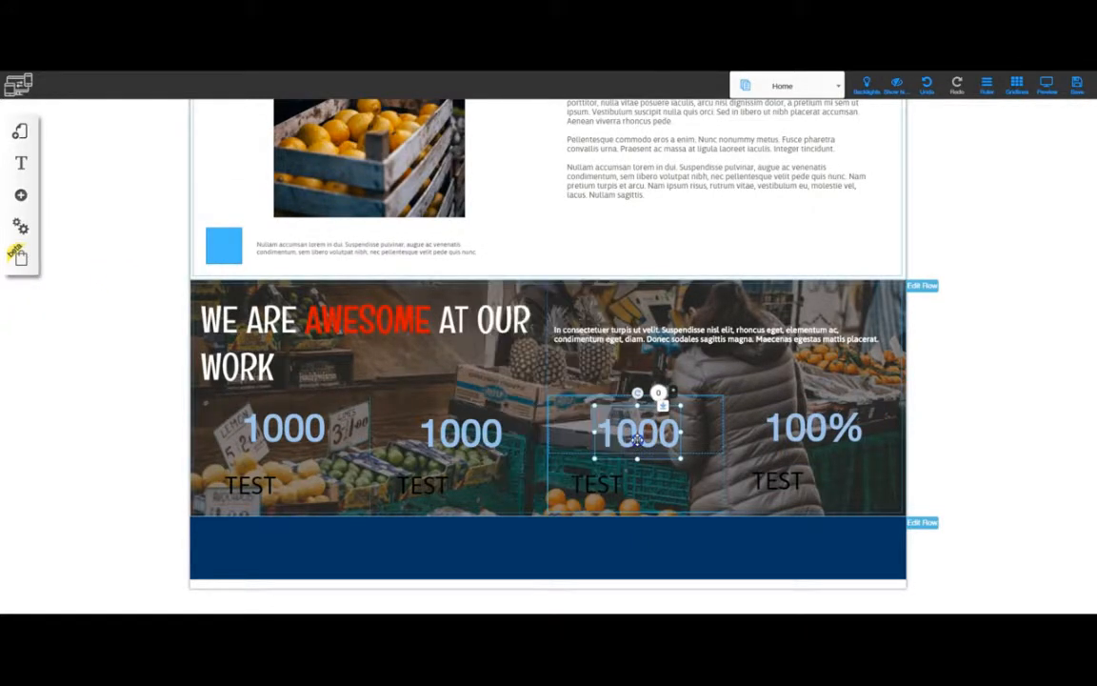
pyautogui.doubleClick(514, 433)
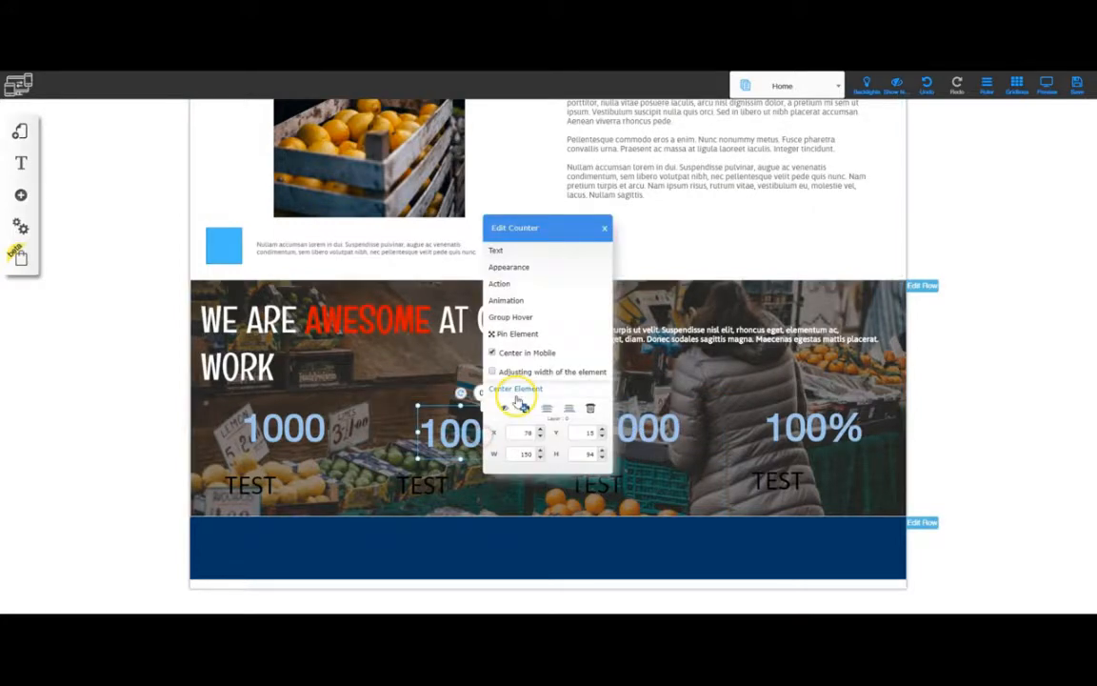
pyautogui.click(461, 441)
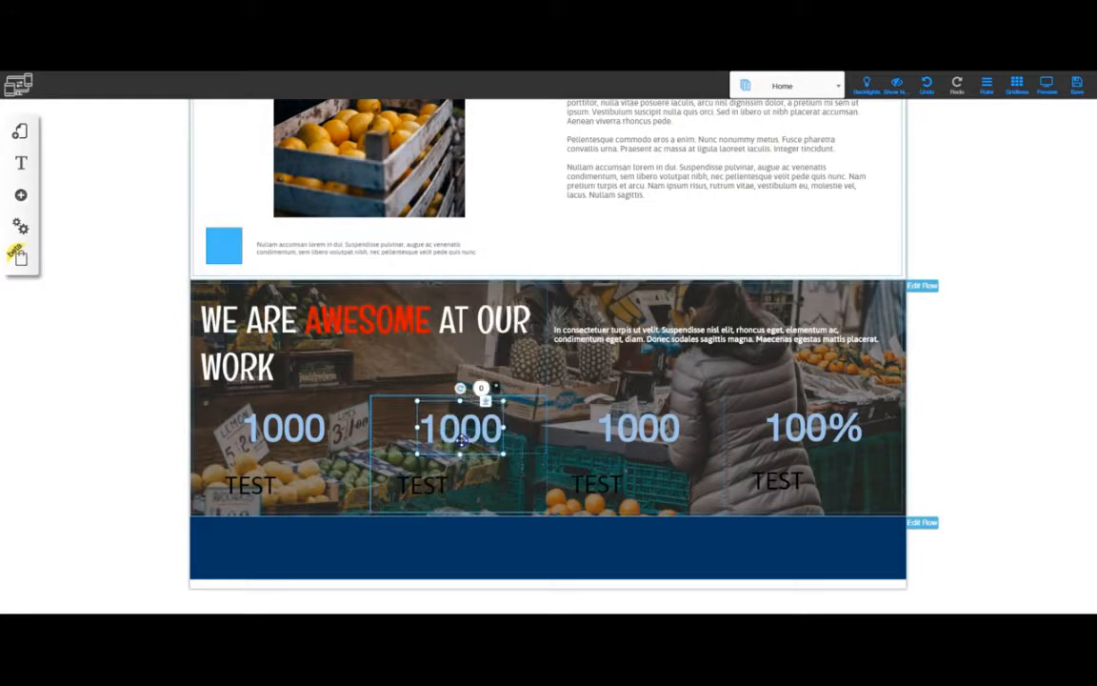
pyautogui.click(993, 422)
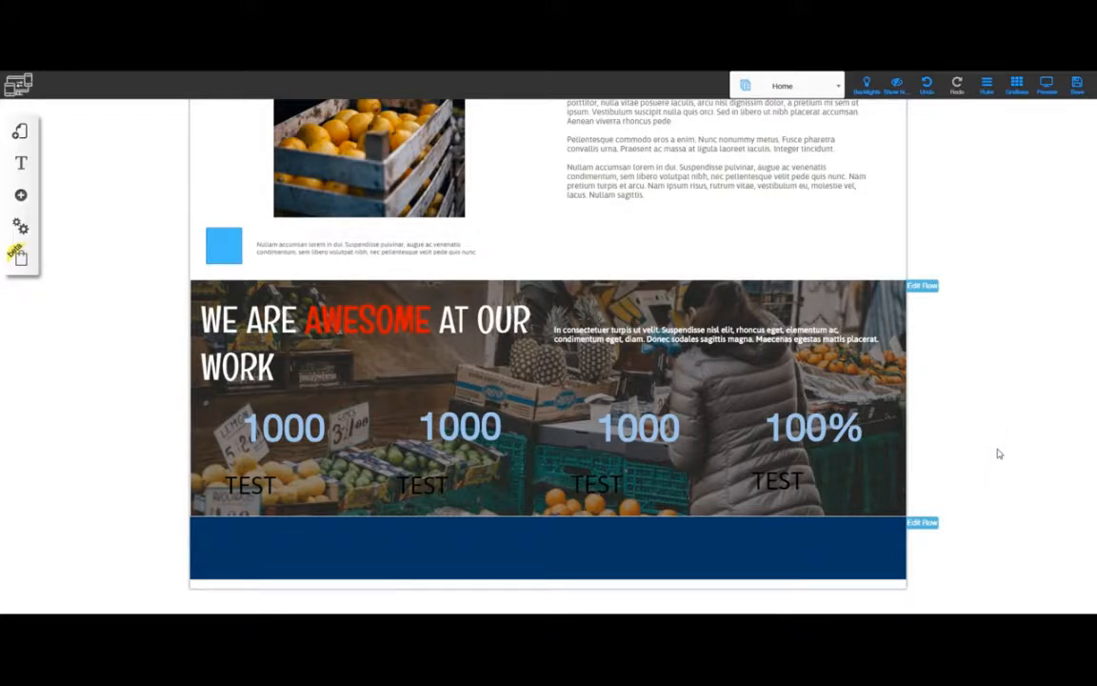
# Step: Look up the satisfied-clients figure in the Notepad notes and set the first counter to 136
pyautogui.click(939, 351)
pyautogui.hotkey('alt', 'Tab')
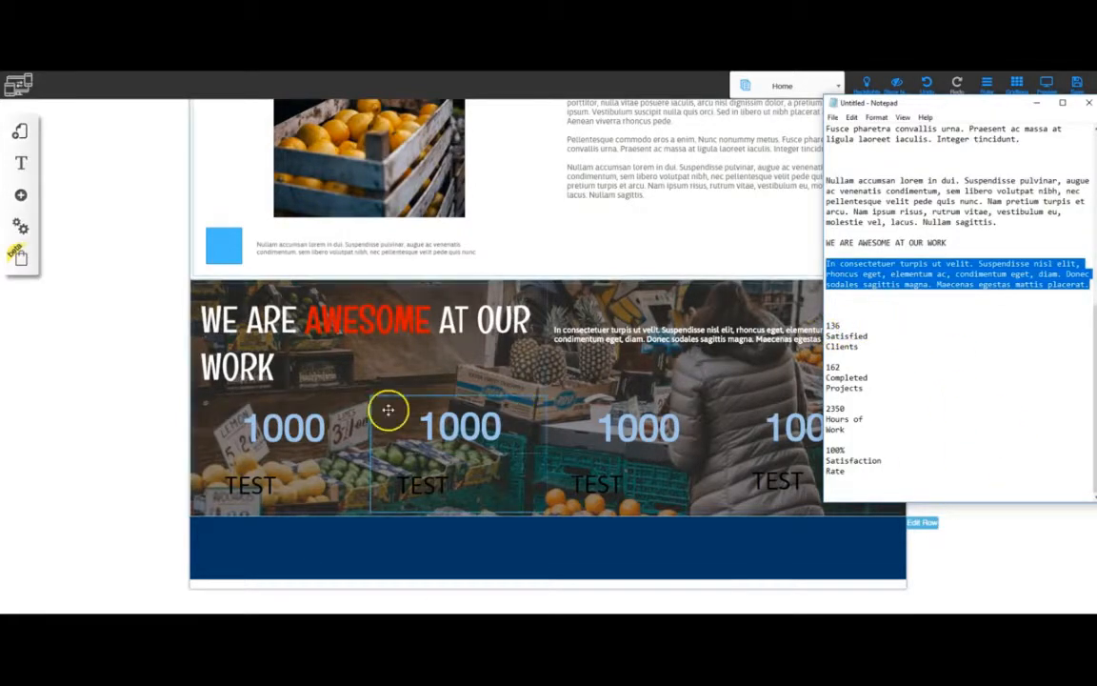
pyautogui.click(262, 429)
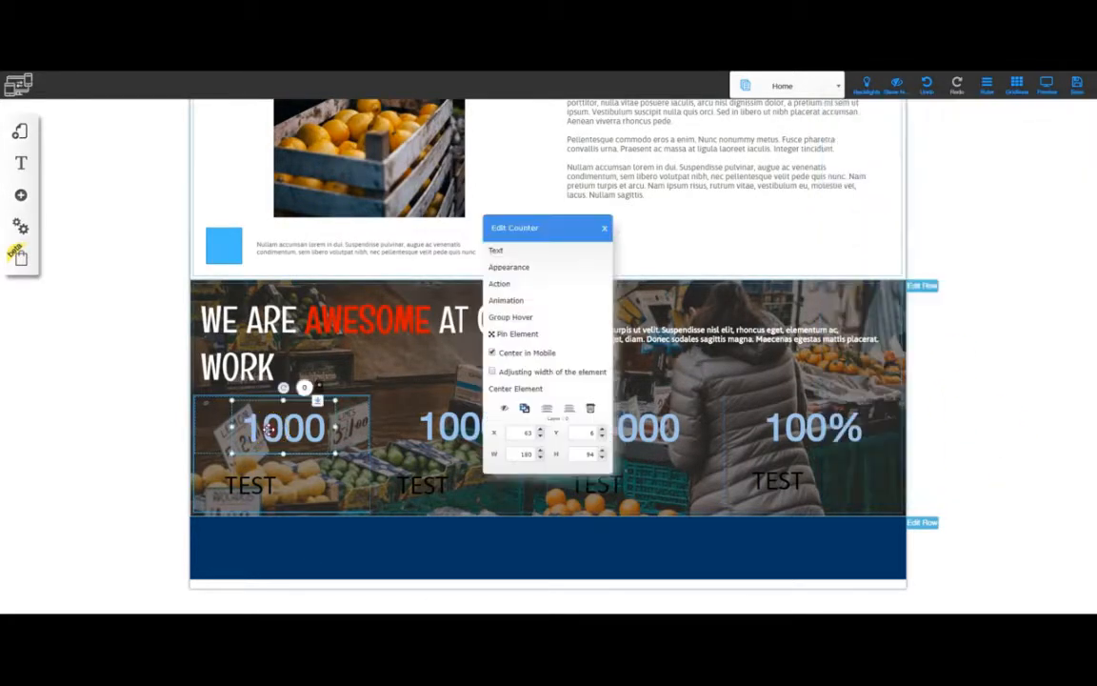
pyautogui.click(495, 249)
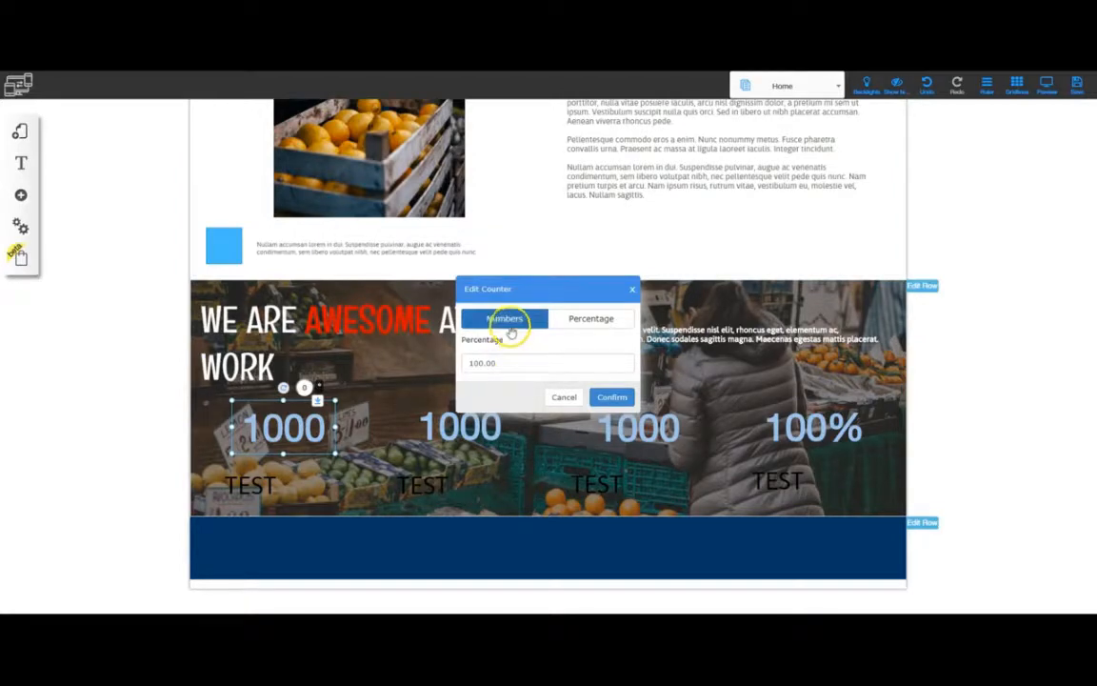
pyautogui.moveTo(498, 363); pyautogui.dragTo(471, 363)
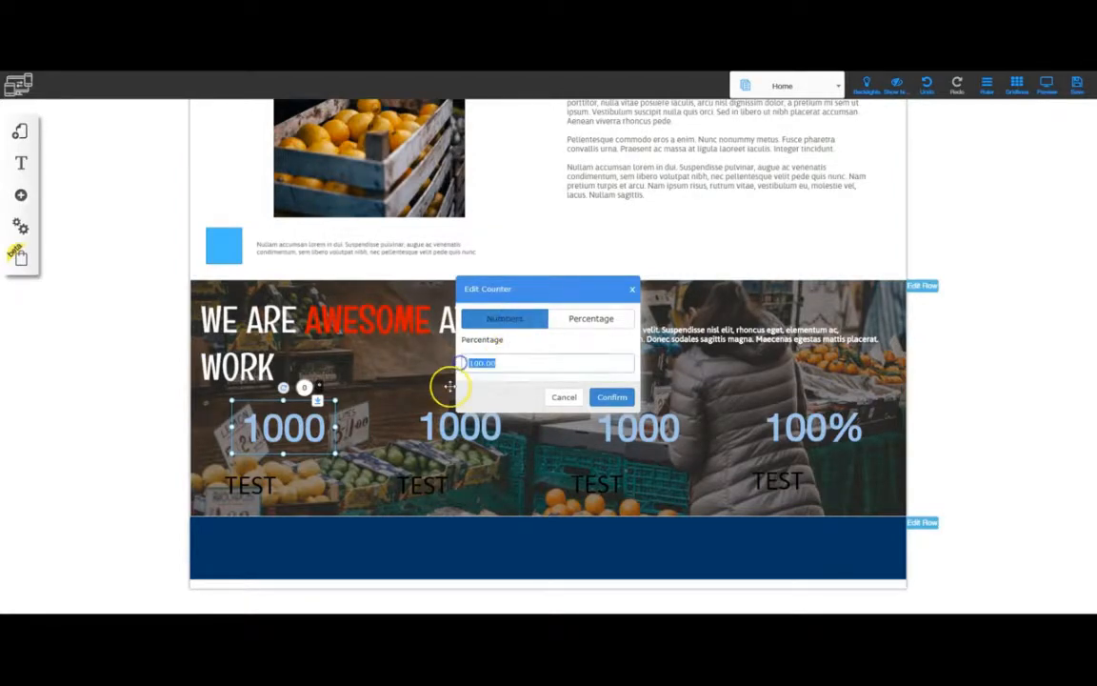
pyautogui.click(545, 385)
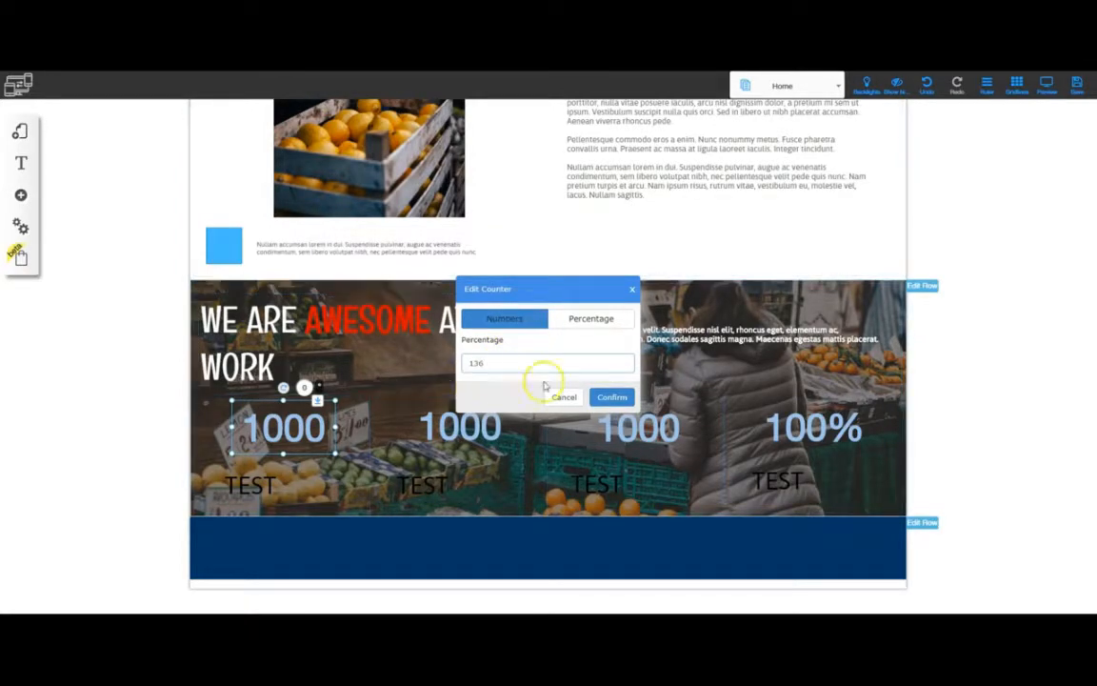
pyautogui.click(617, 398)
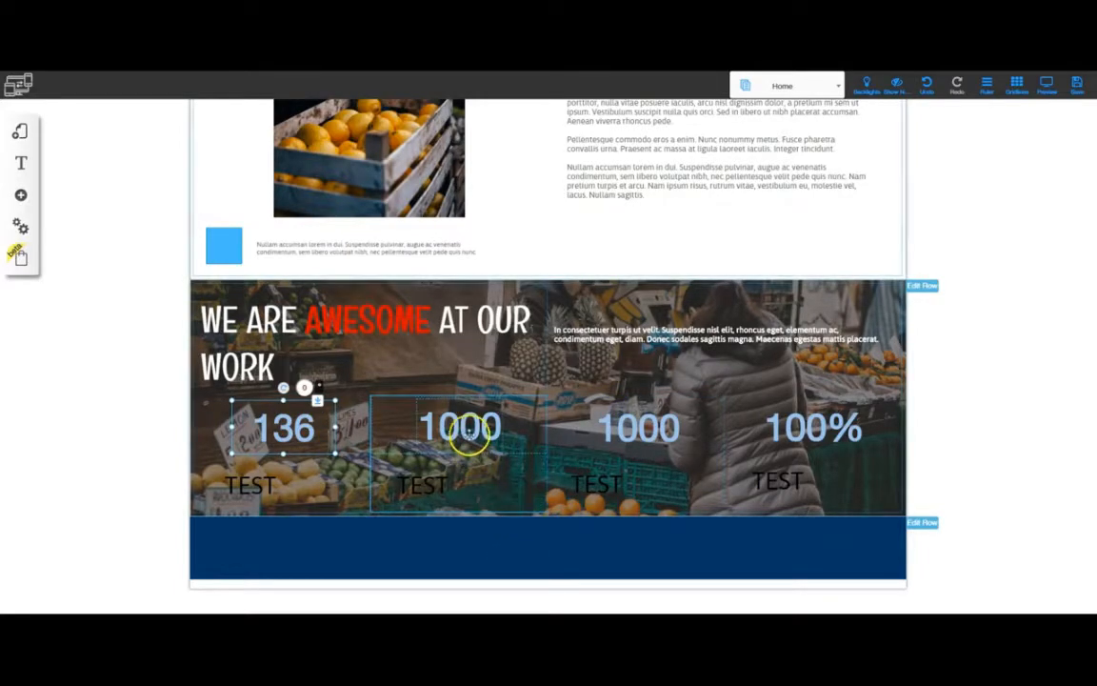
# Step: Look up the completed-projects figure in the Notepad notes and set the second counter to 162
pyautogui.hotkey('alt', 'Tab')
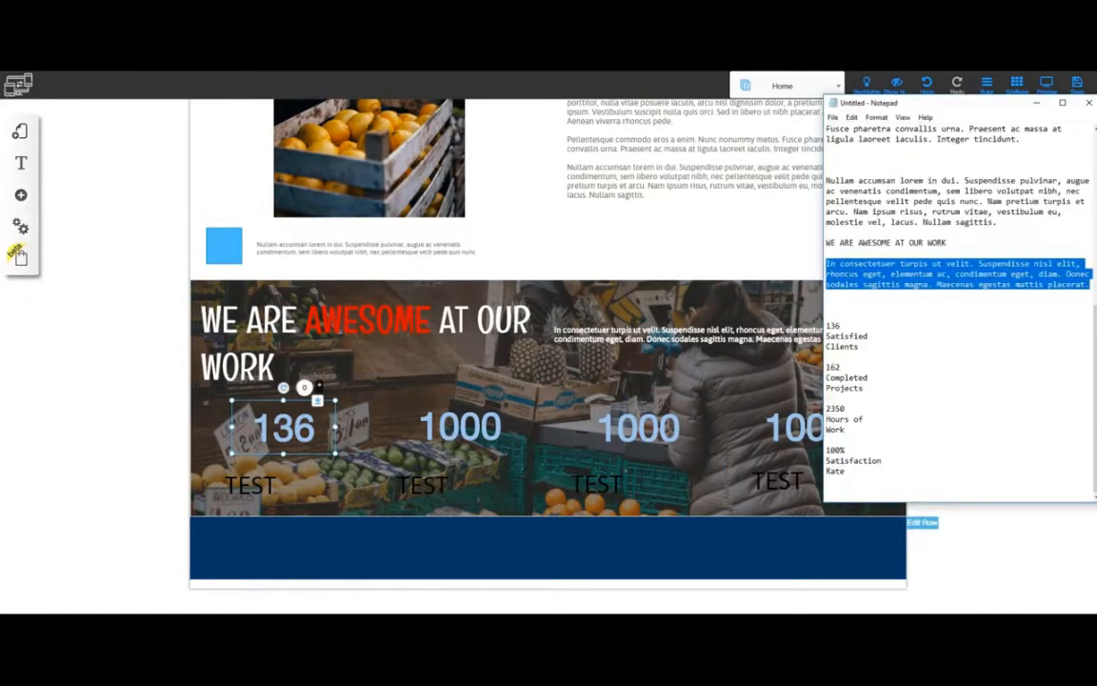
pyautogui.hotkey('alt', 'Tab')
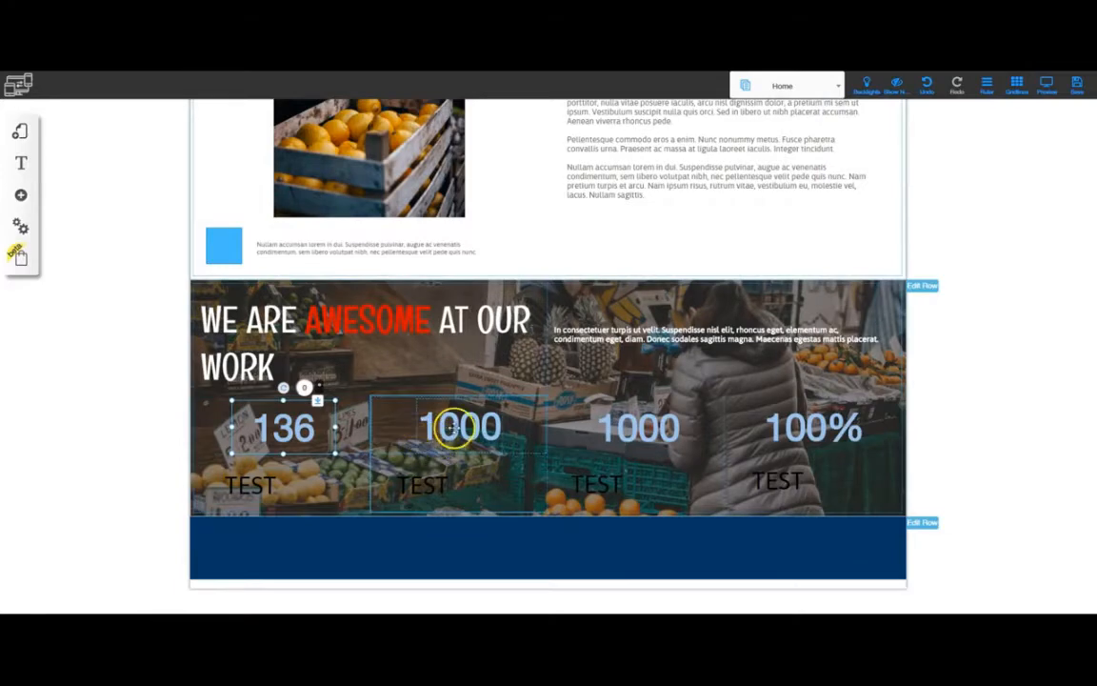
pyautogui.click(453, 429)
pyautogui.click(496, 250)
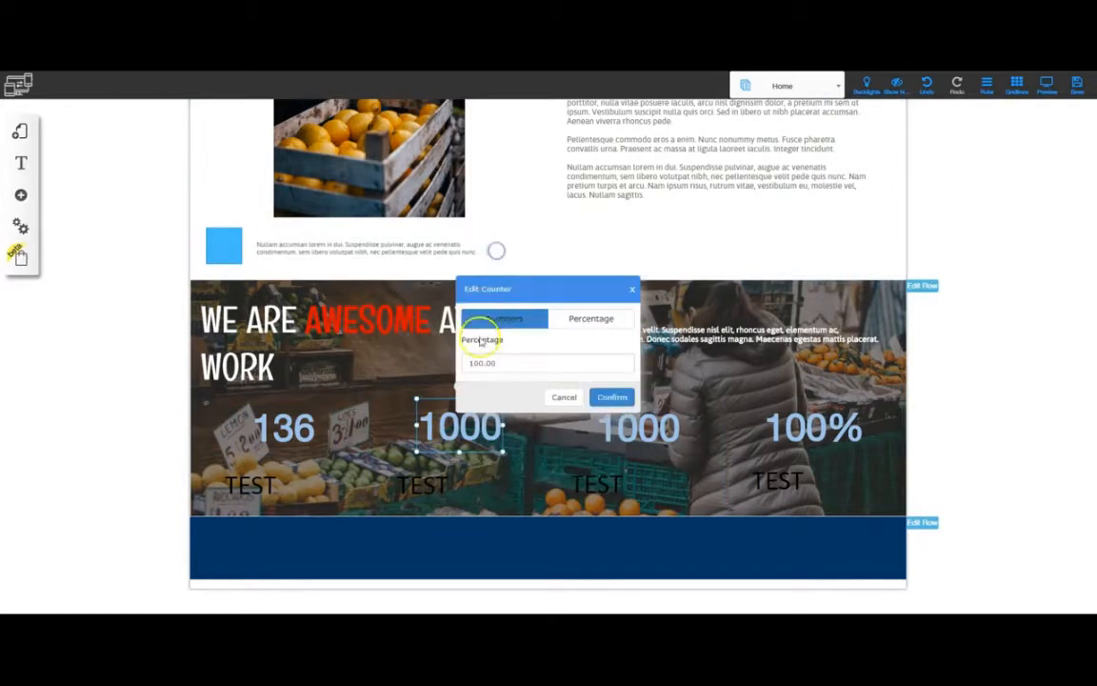
pyautogui.moveTo(497, 363); pyautogui.dragTo(455, 363)
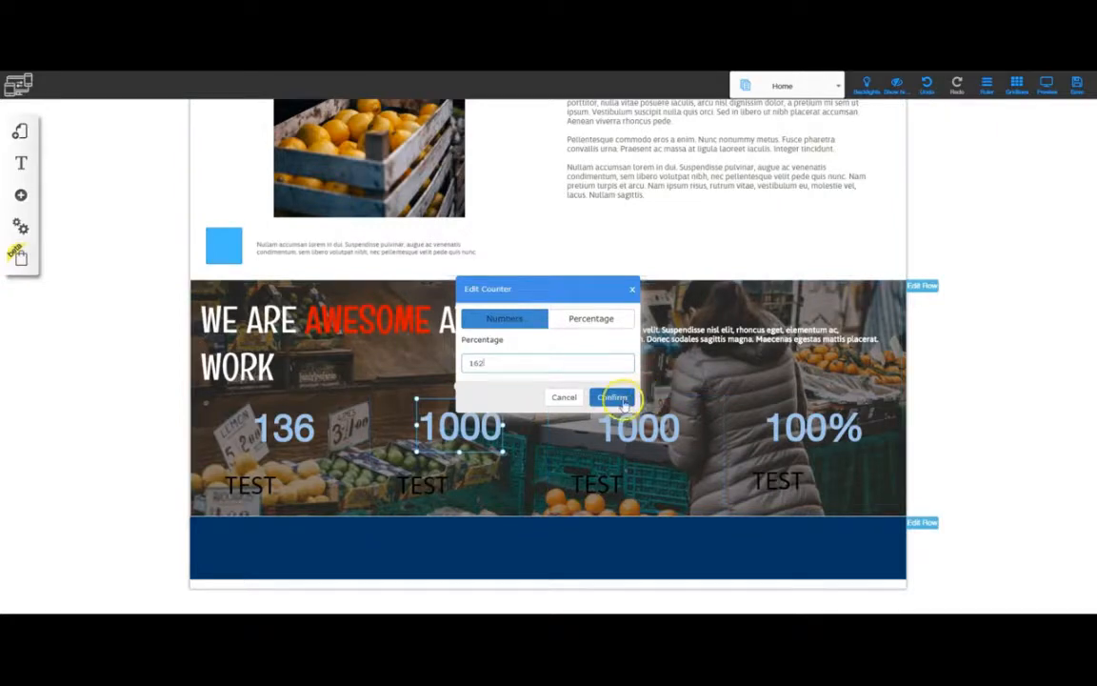
pyautogui.click(612, 397)
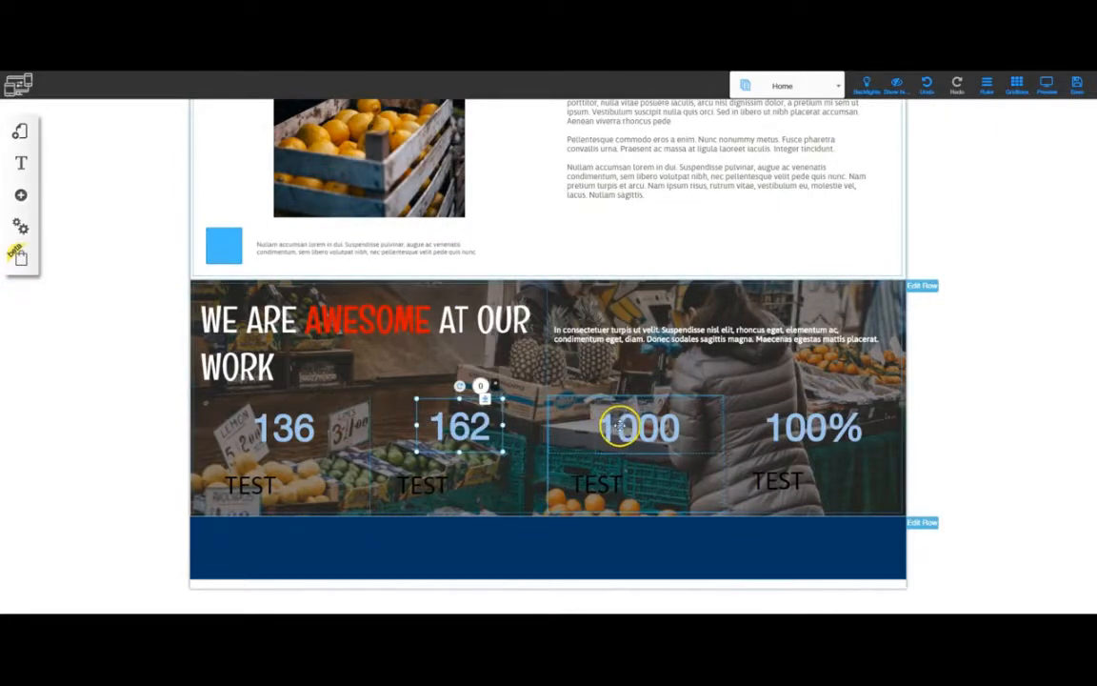
# Step: Look up the hours-of-work figure in the Notepad notes and set the third counter to 2350
pyautogui.click(608, 427)
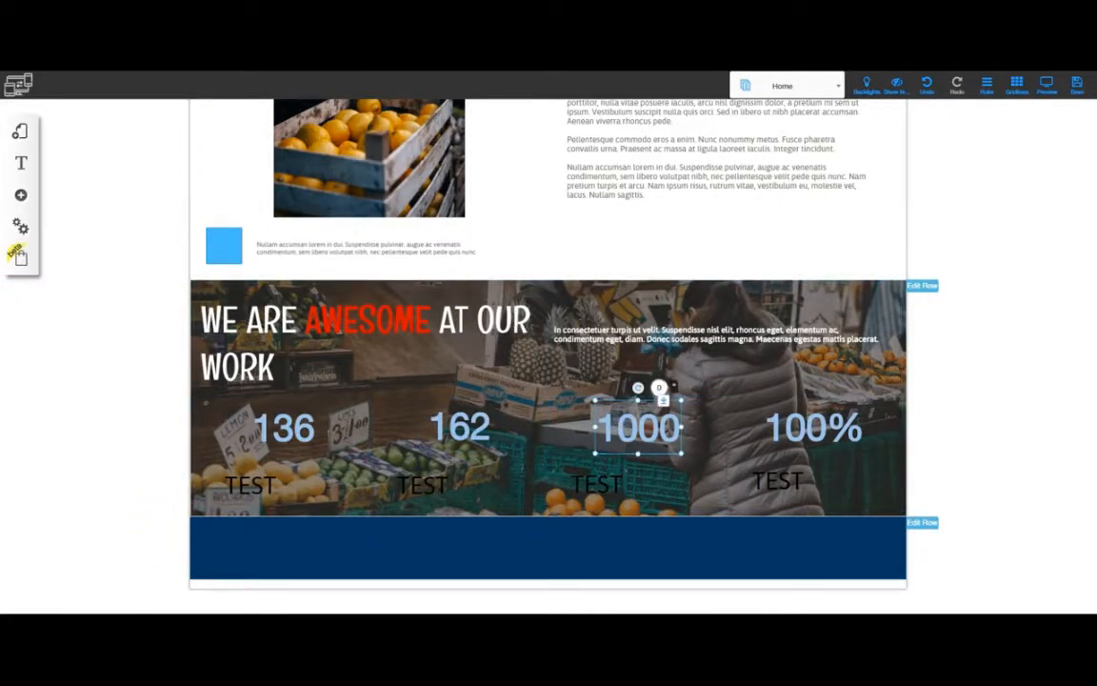
pyautogui.hotkey('alt', 'Tab')
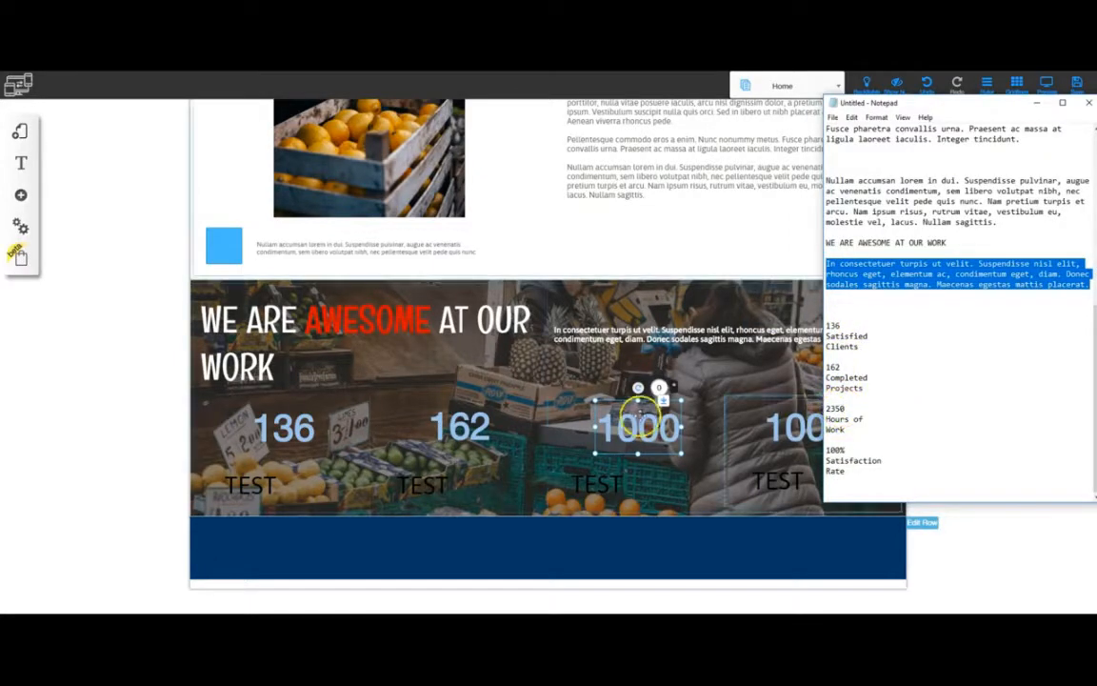
pyautogui.click(658, 389)
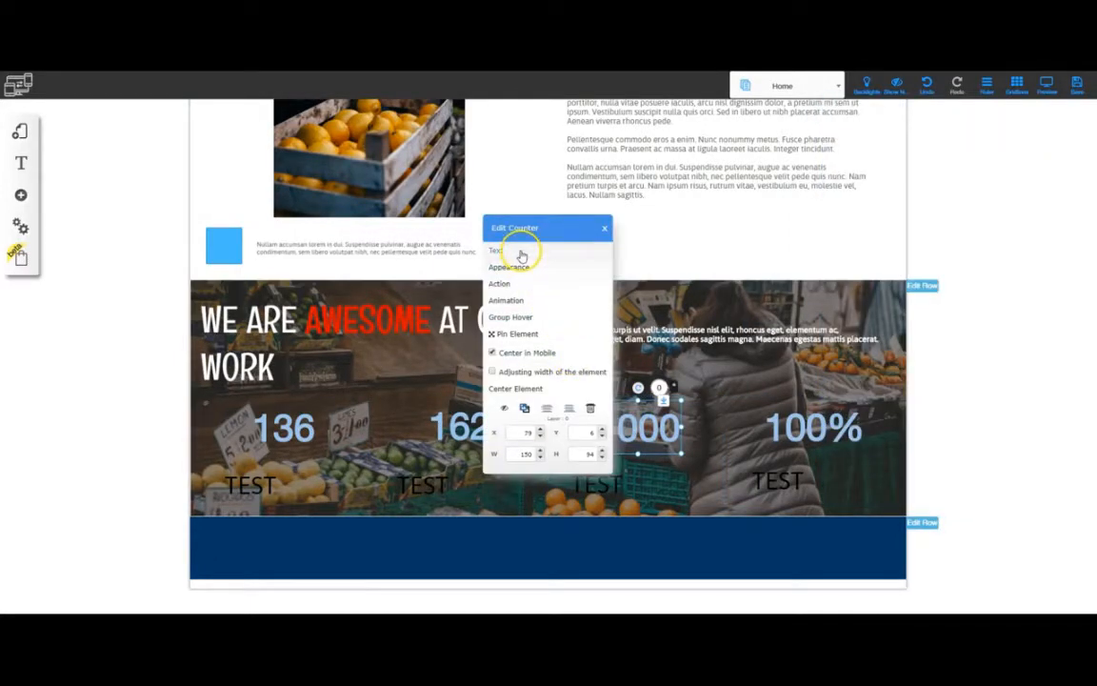
pyautogui.click(520, 250)
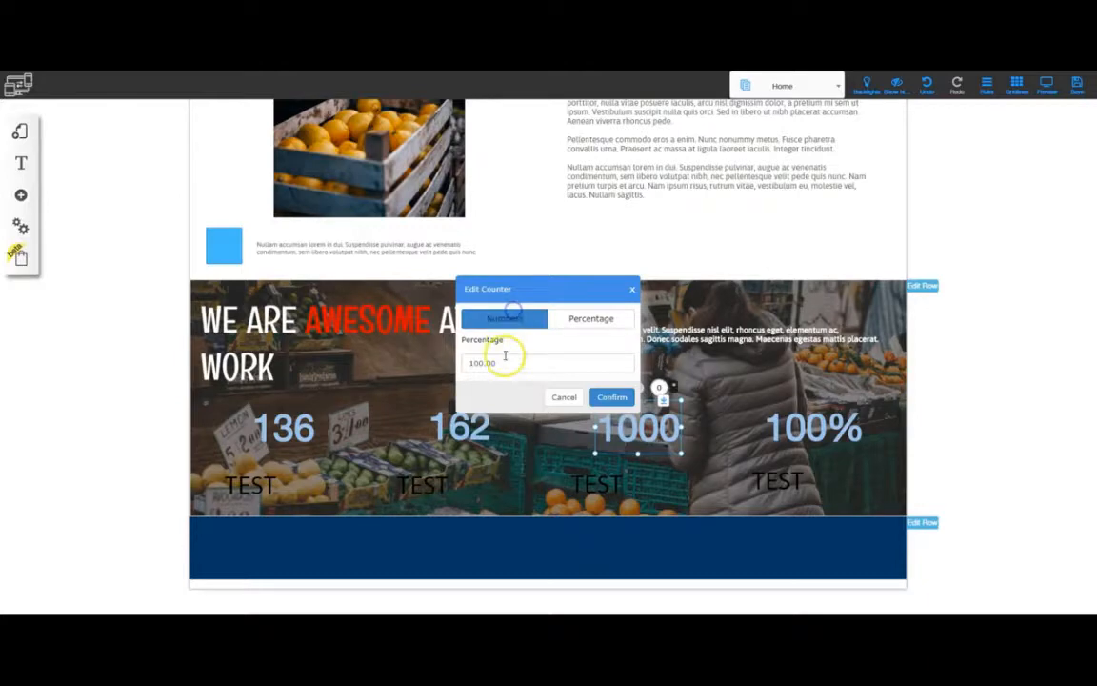
pyautogui.moveTo(506, 360); pyautogui.dragTo(465, 363)
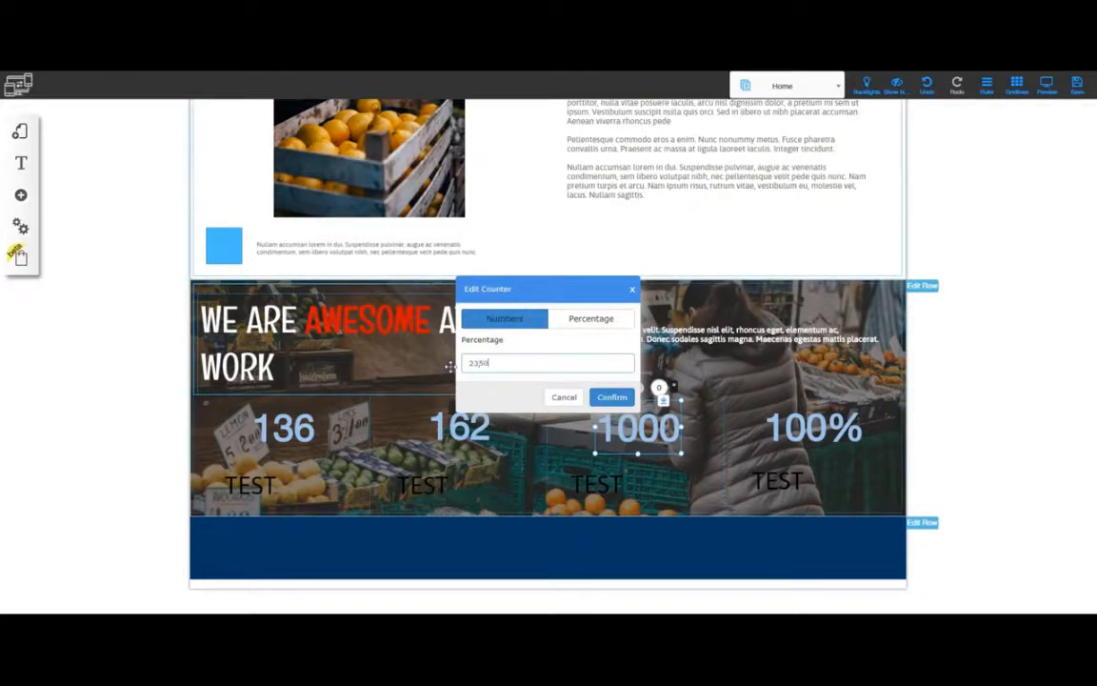
pyautogui.write('2350')
pyautogui.click(612, 396)
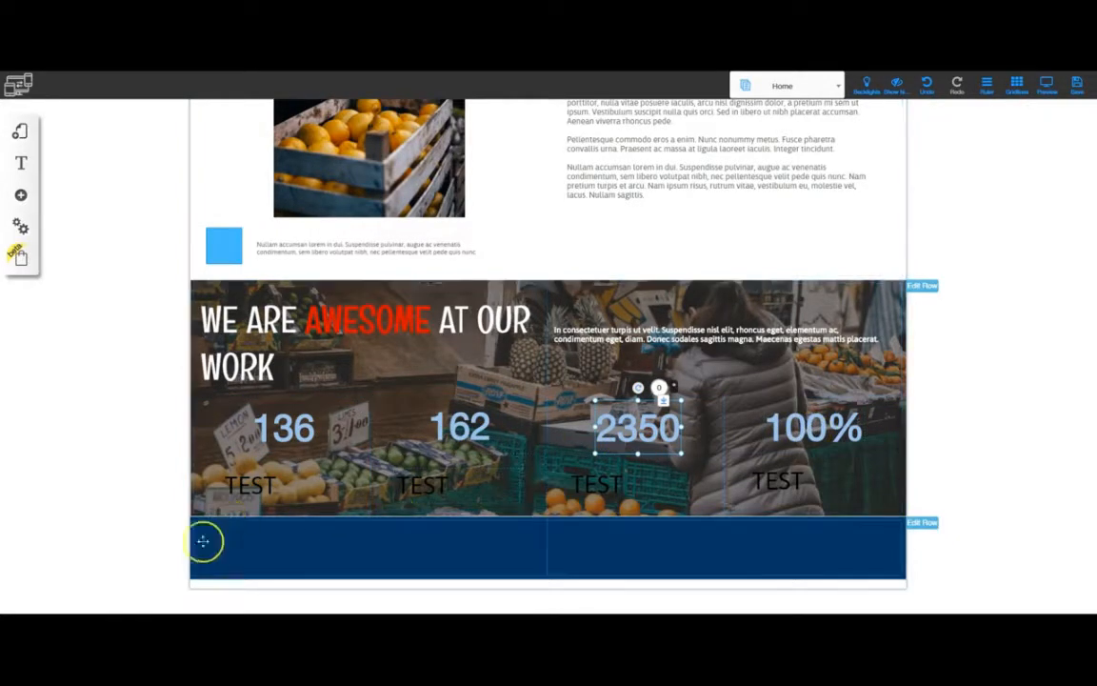
# Step: Check the fourth counter's figure against the Notepad notes and save the changes to the Home page
pyautogui.hotkey('alt', 'Tab')
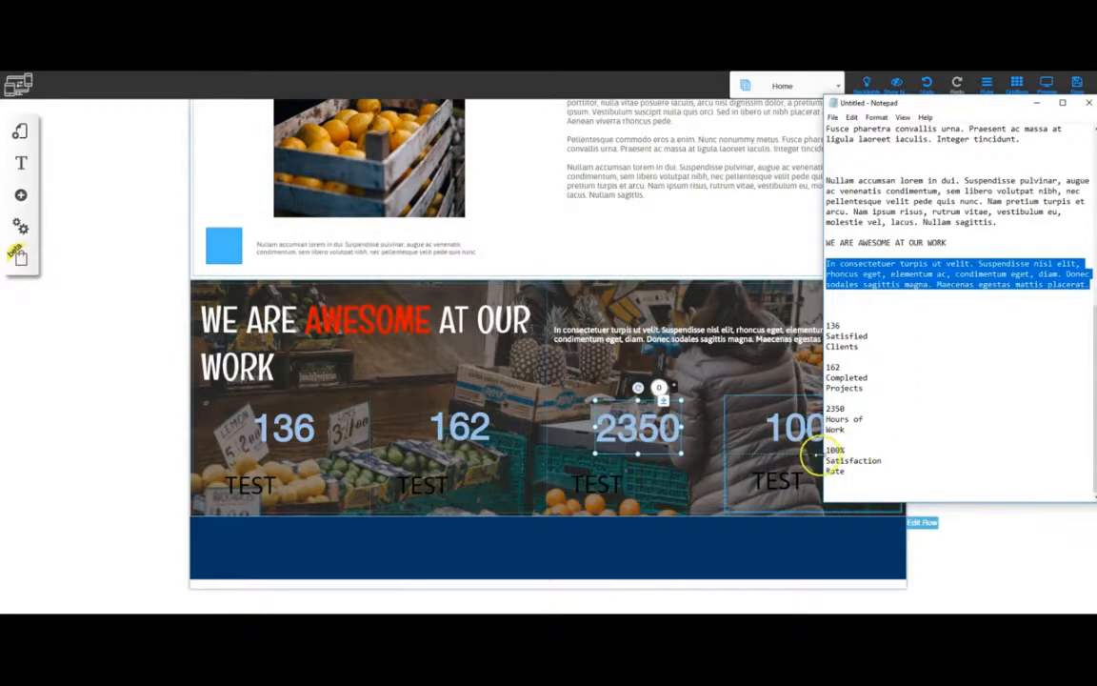
pyautogui.click(887, 541)
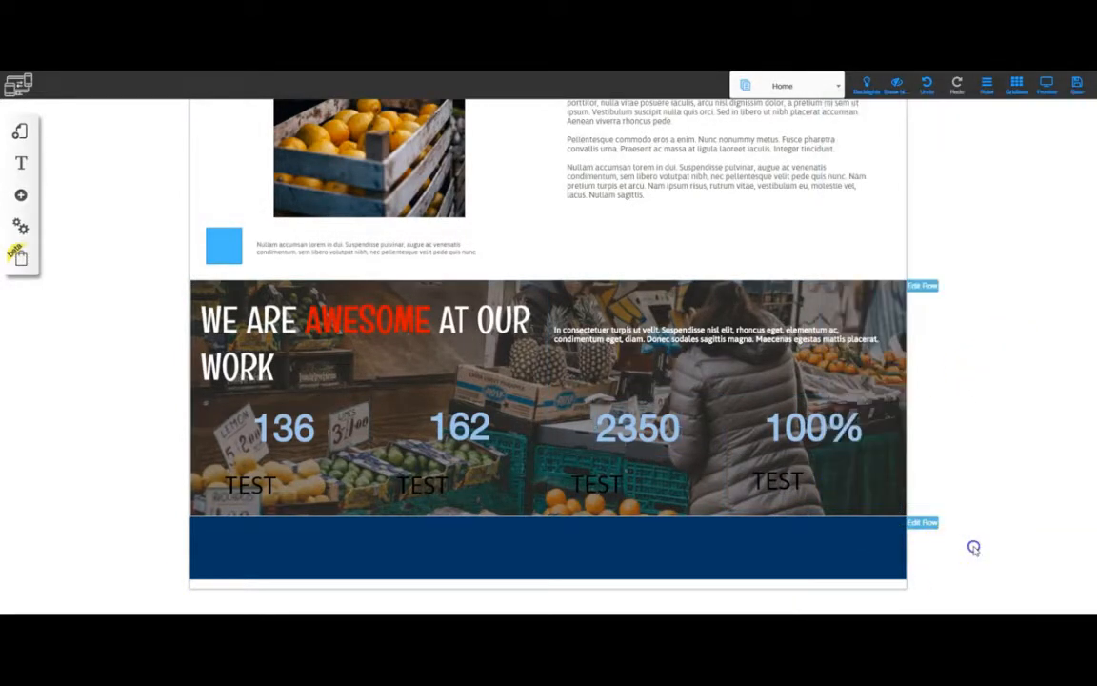
pyautogui.click(1077, 88)
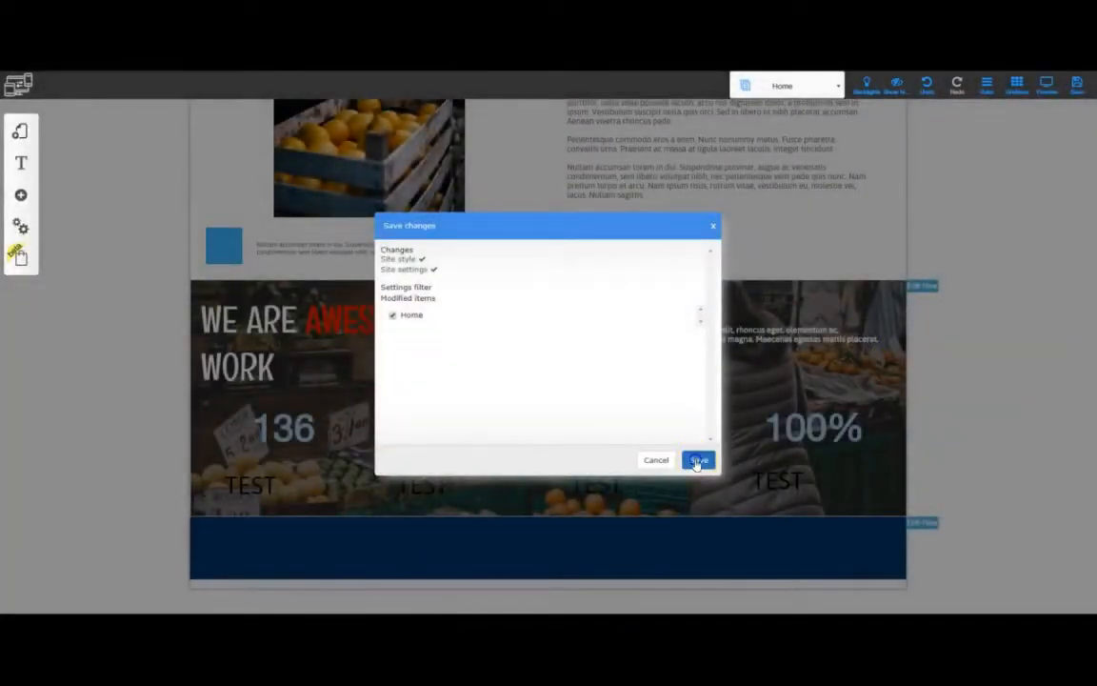
pyautogui.click(698, 460)
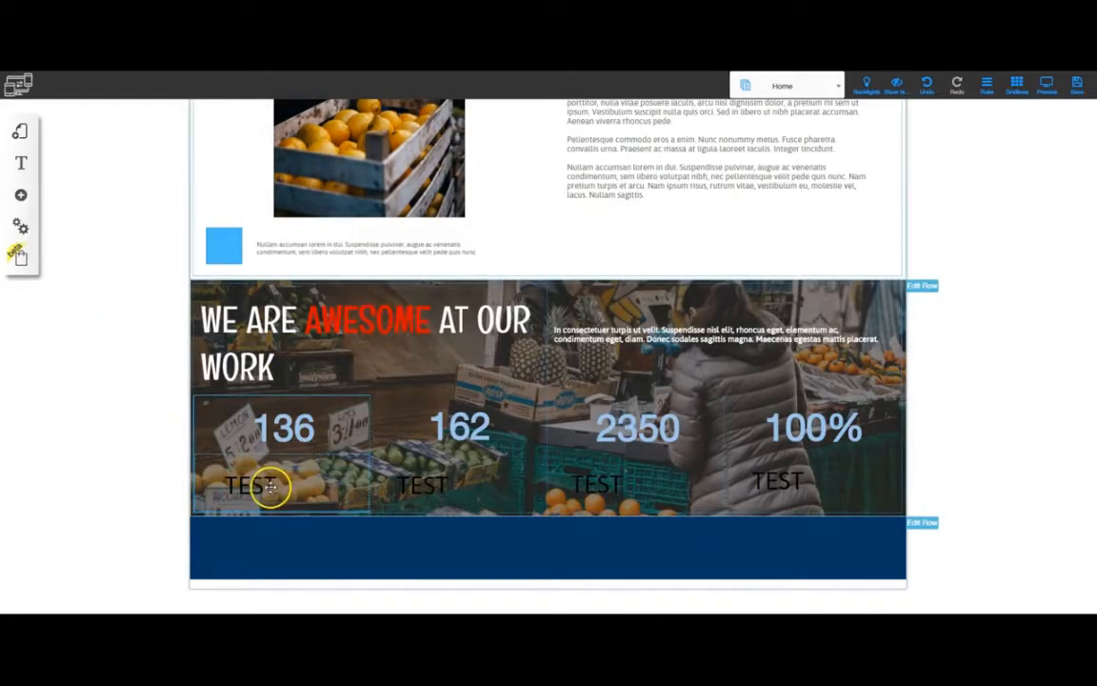
# Step: Set the TEST caption under the first counter to the Arial Rounded MT Bold font in white
pyautogui.click(270, 487)
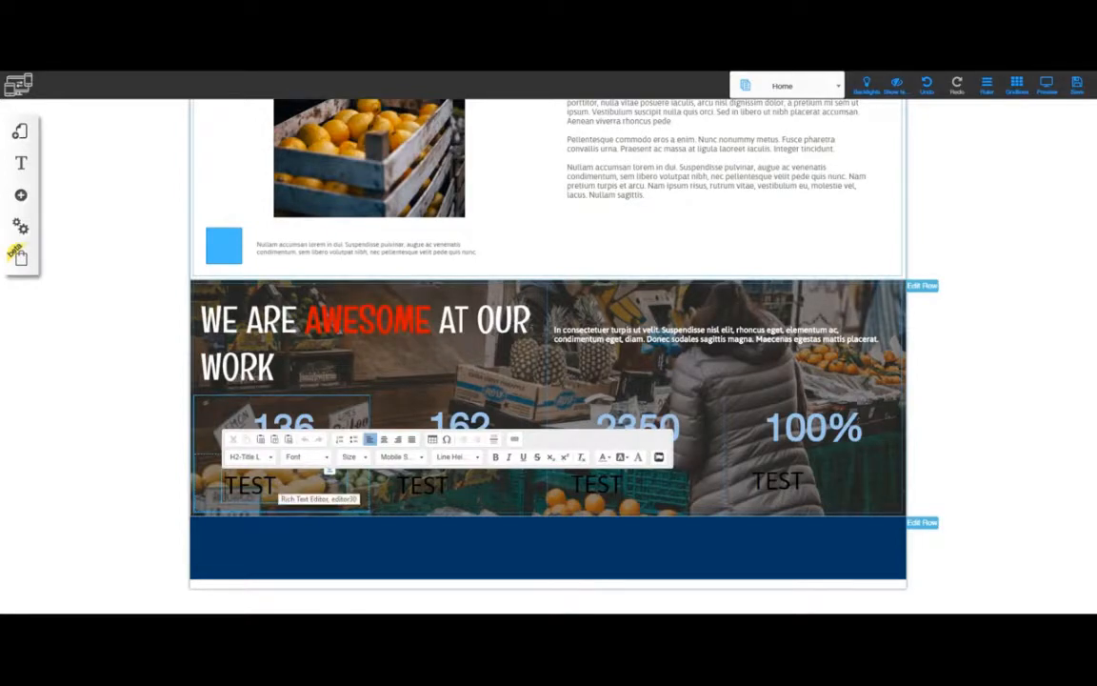
pyautogui.moveTo(225, 484); pyautogui.dragTo(263, 486)
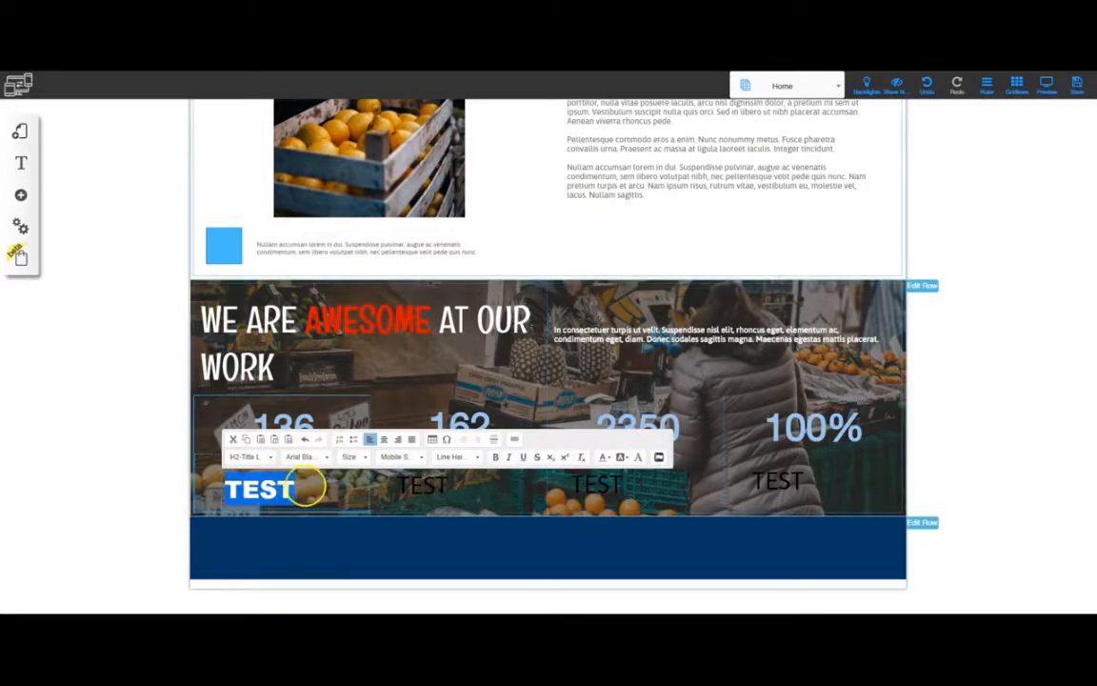
pyautogui.click(305, 488)
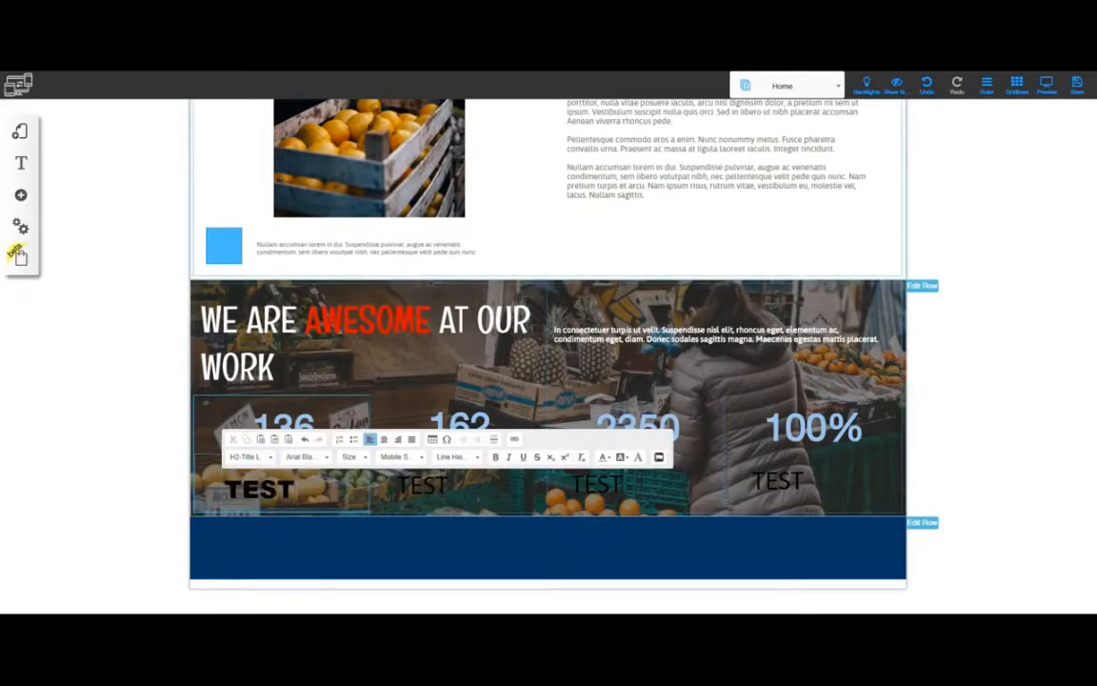
pyautogui.moveTo(296, 489); pyautogui.dragTo(260, 488)
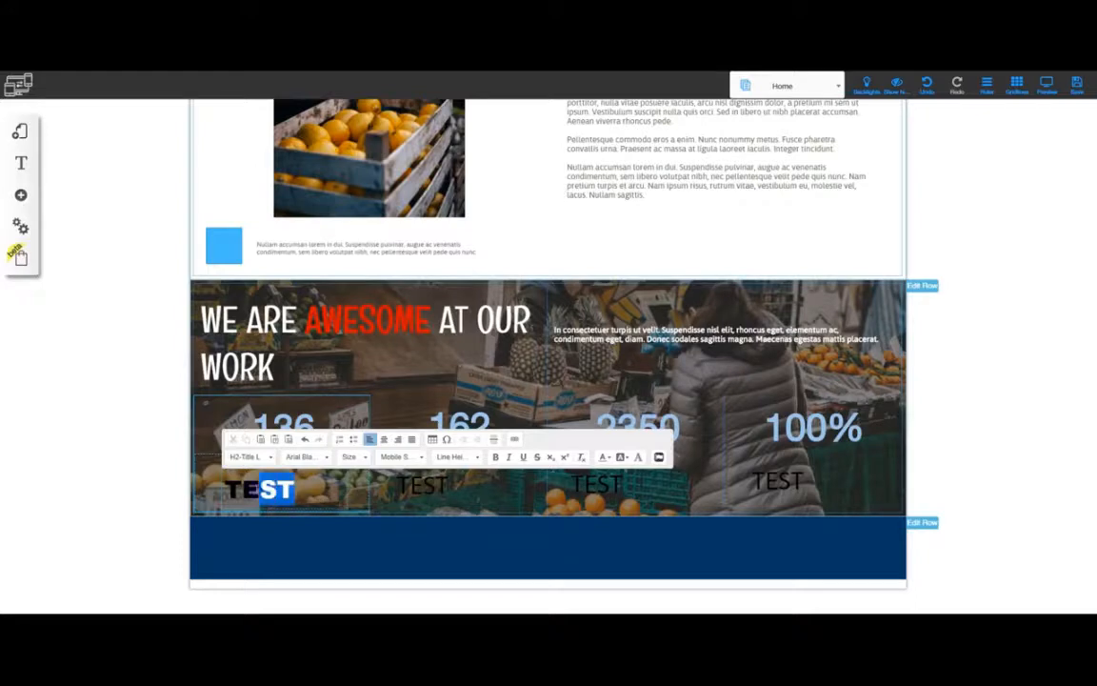
pyautogui.click(324, 456)
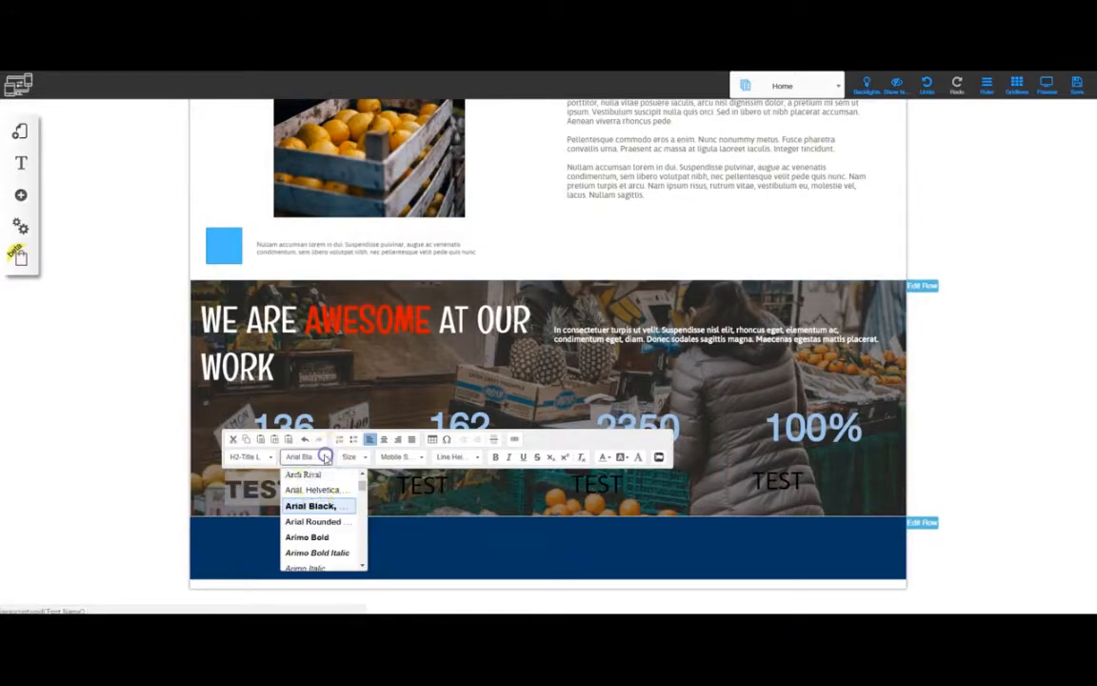
pyautogui.click(315, 523)
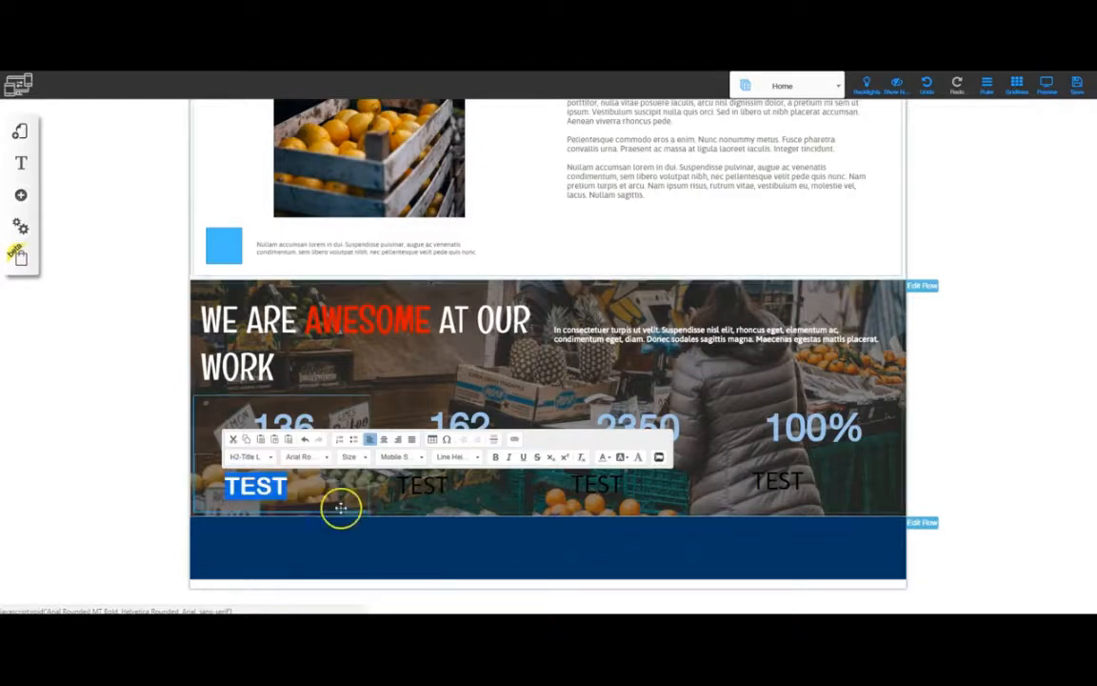
pyautogui.click(606, 458)
pyautogui.click(655, 502)
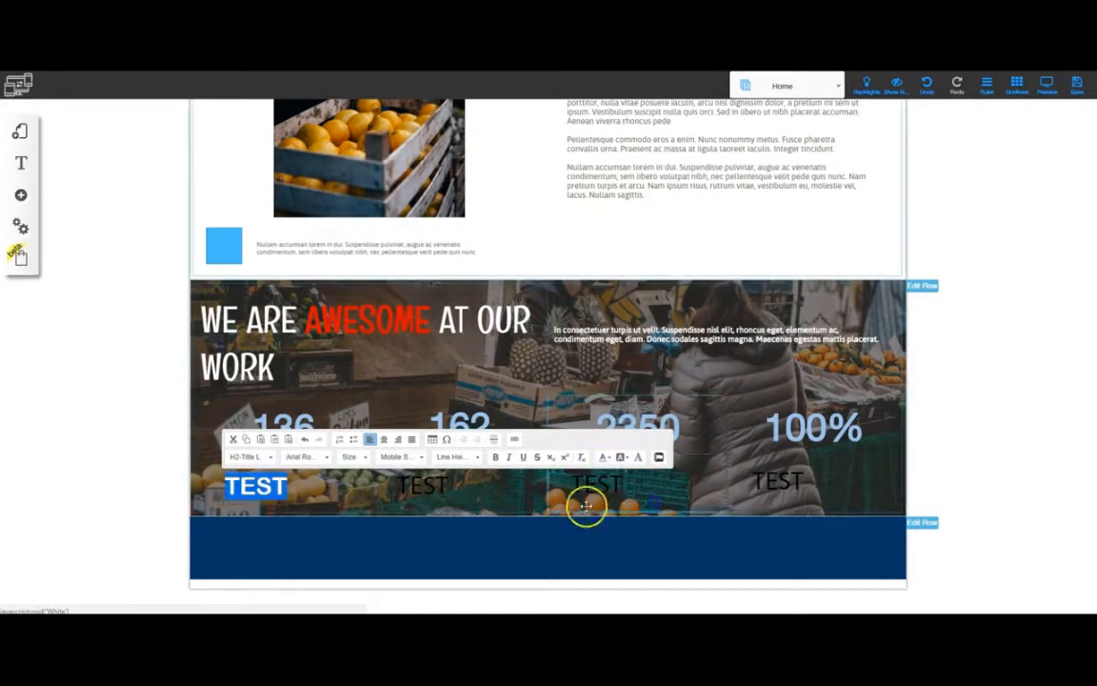
pyautogui.click(356, 492)
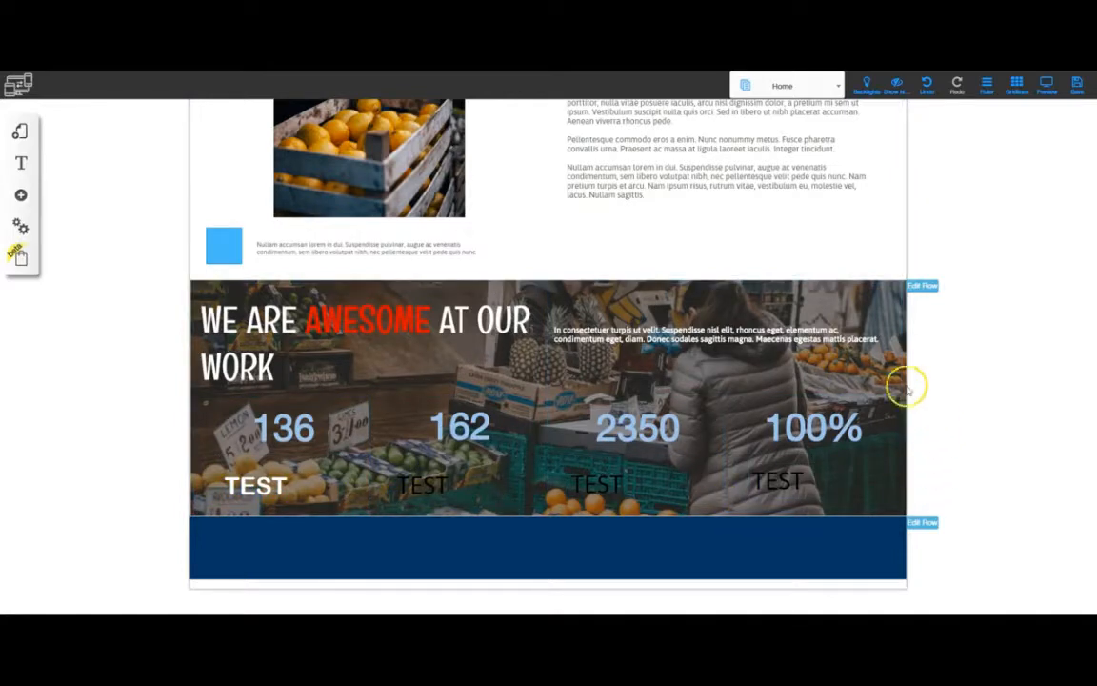
# Step: Delete the black TEST captions under the second, third and fourth counters
pyautogui.click(449, 487)
pyautogui.click(626, 475)
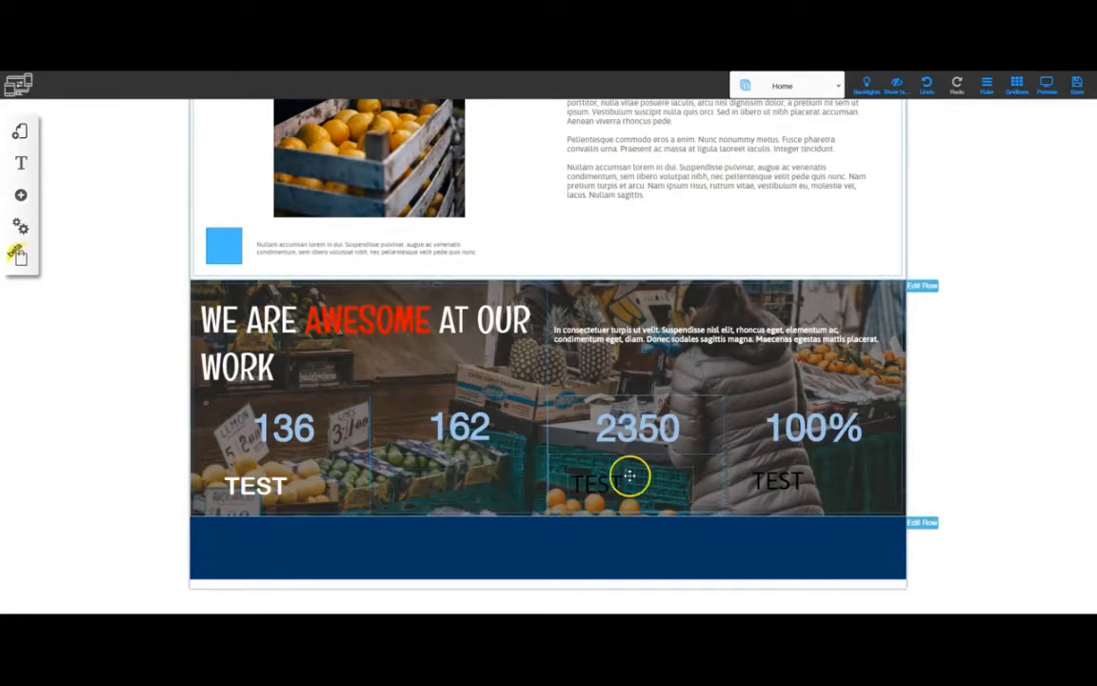
pyautogui.click(781, 484)
# Step: Duplicate the white TEST caption three times and place the copies under the second, third and fourth counters
pyautogui.click(357, 494)
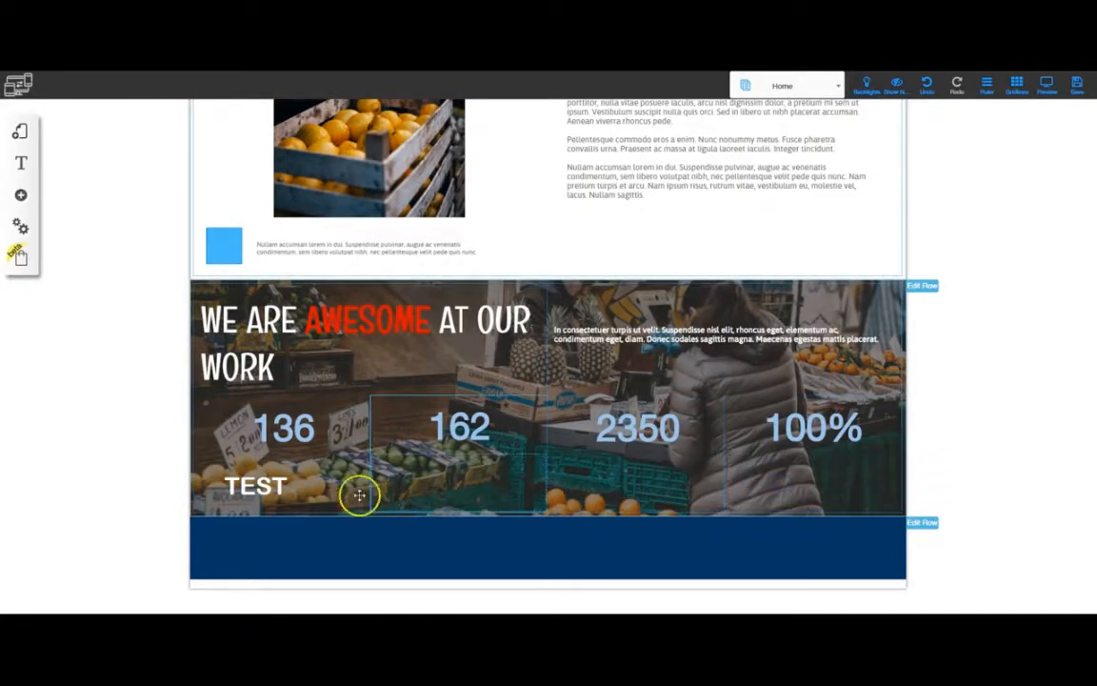
pyautogui.click(275, 487)
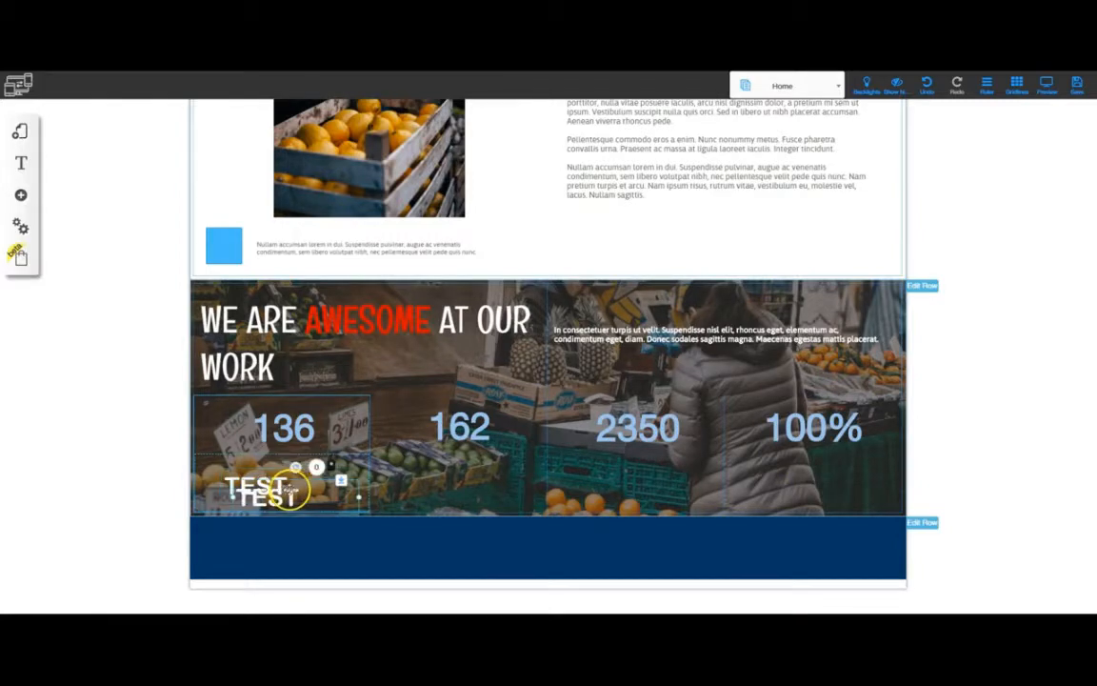
pyautogui.click(456, 479)
pyautogui.click(610, 480)
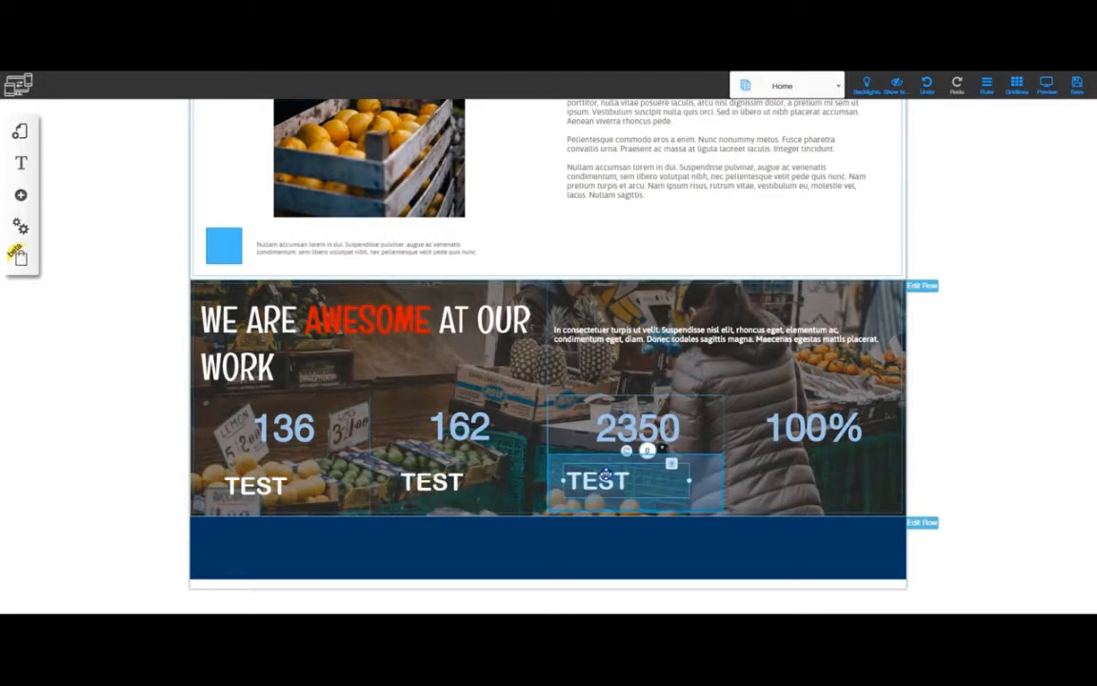
pyautogui.click(796, 482)
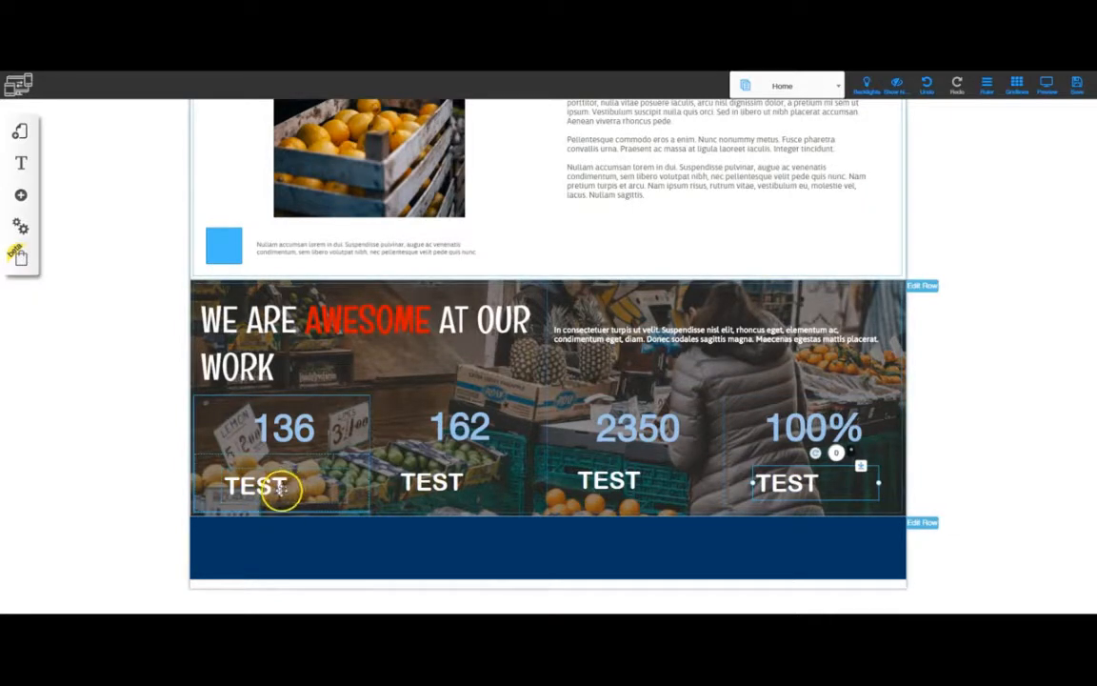
# Step: Replace the TEST caption under the first counter with "Satisfied Clients" from the Notepad notes and center-align its text
pyautogui.hotkey('alt', 'Tab')
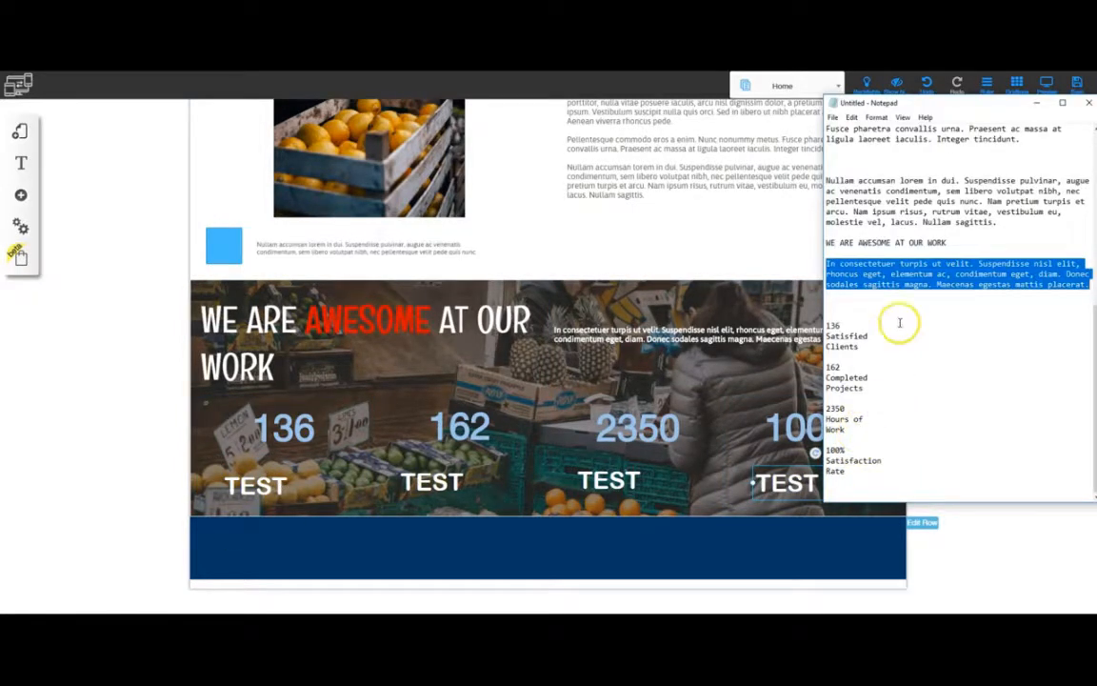
pyautogui.moveTo(826, 336); pyautogui.dragTo(860, 347)
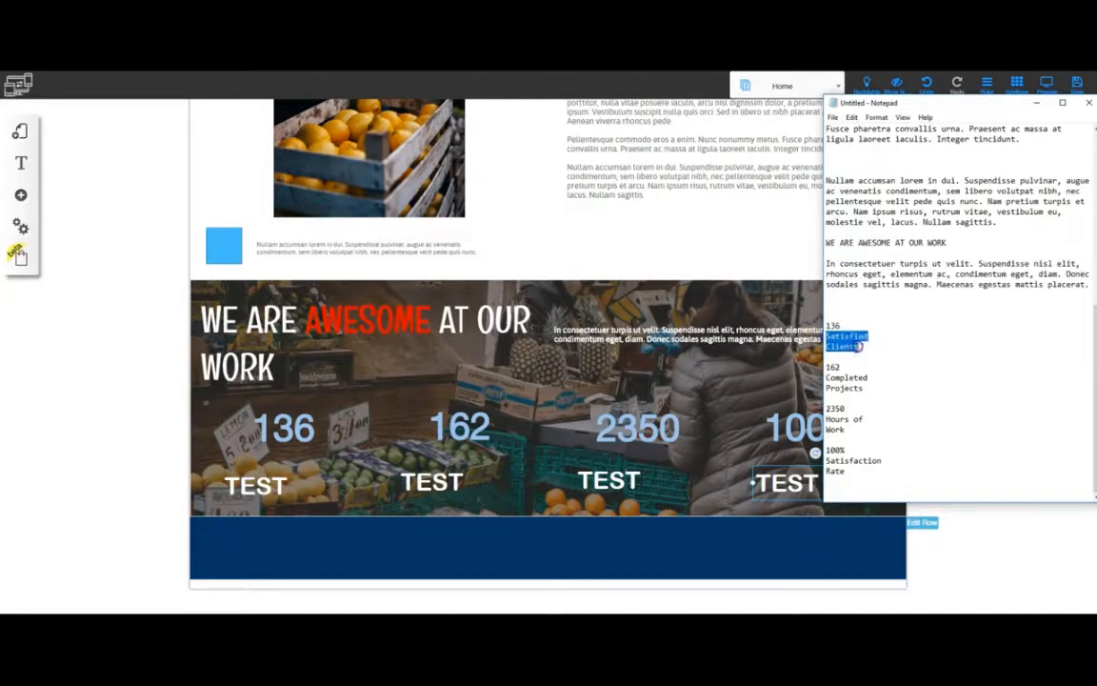
pyautogui.click(310, 467)
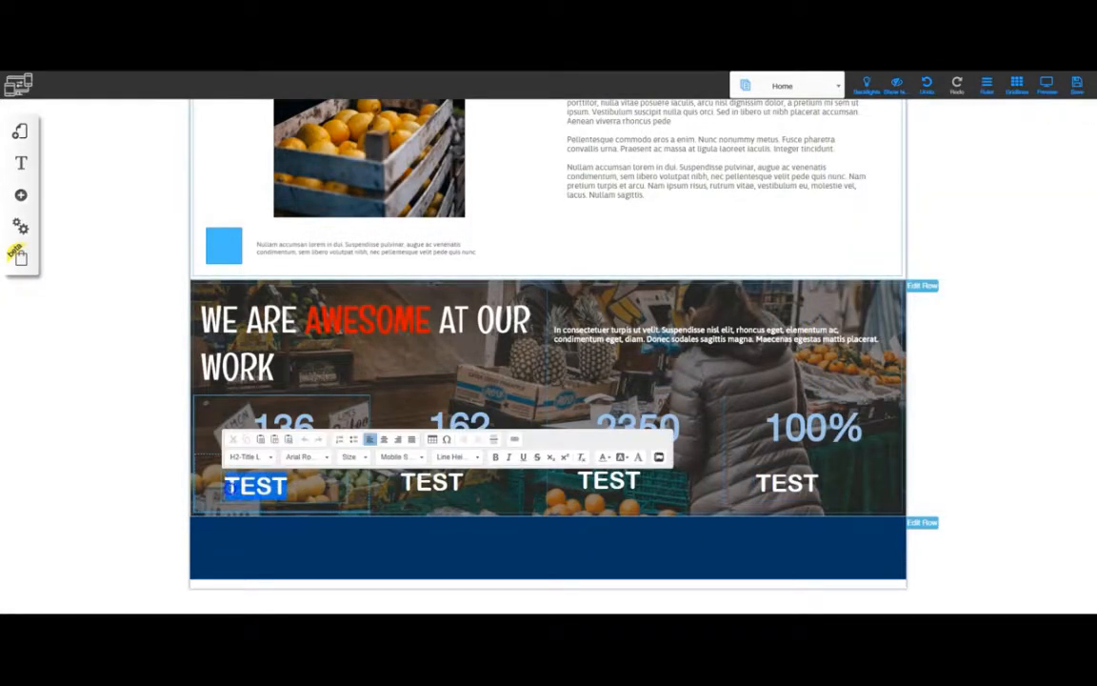
pyautogui.write('Satisfied Clients')
pyautogui.click(383, 439)
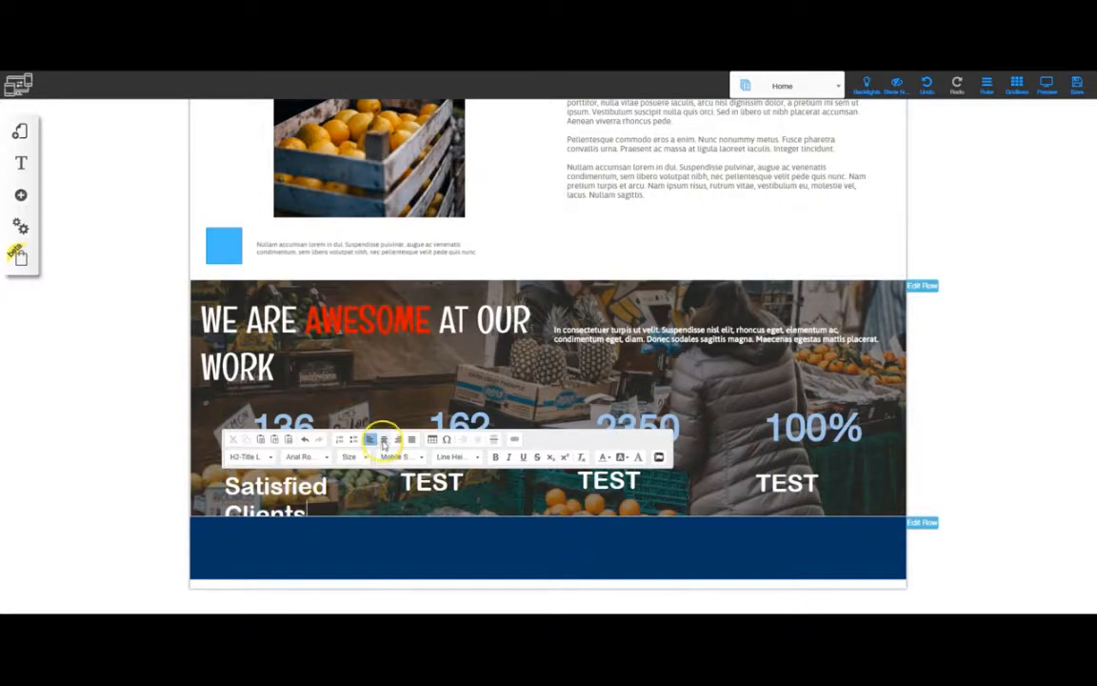
pyautogui.click(210, 473)
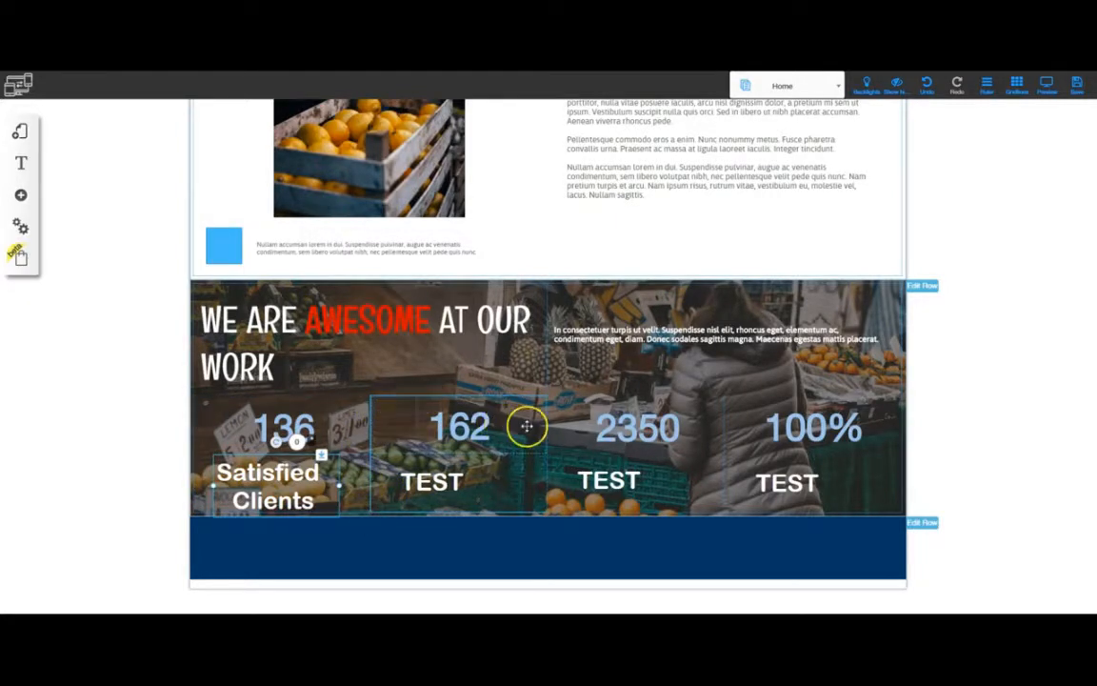
# Step: Increase the height of the market-photo row slightly by extending the column under the second counter
pyautogui.click(394, 429)
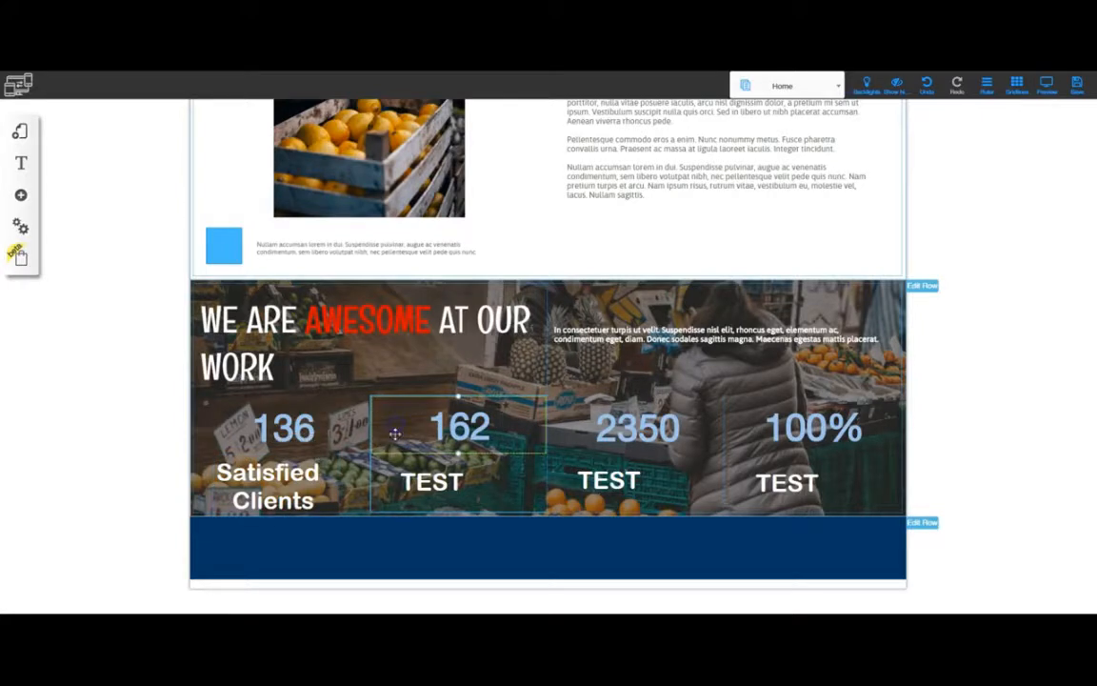
pyautogui.click(479, 519)
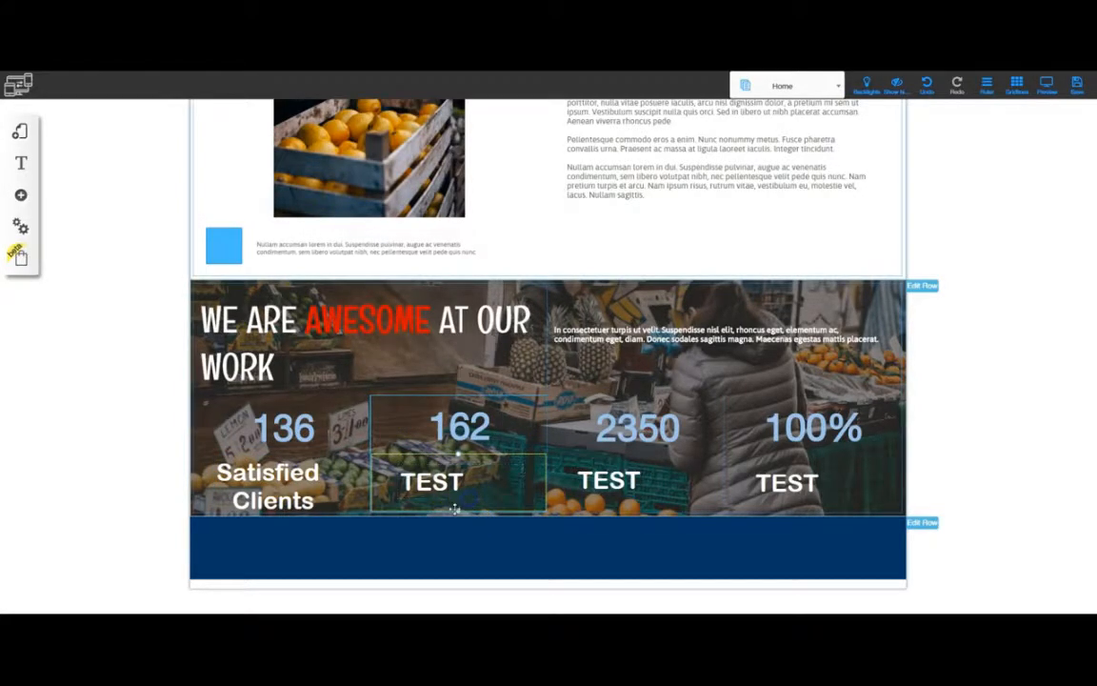
pyautogui.click(458, 507)
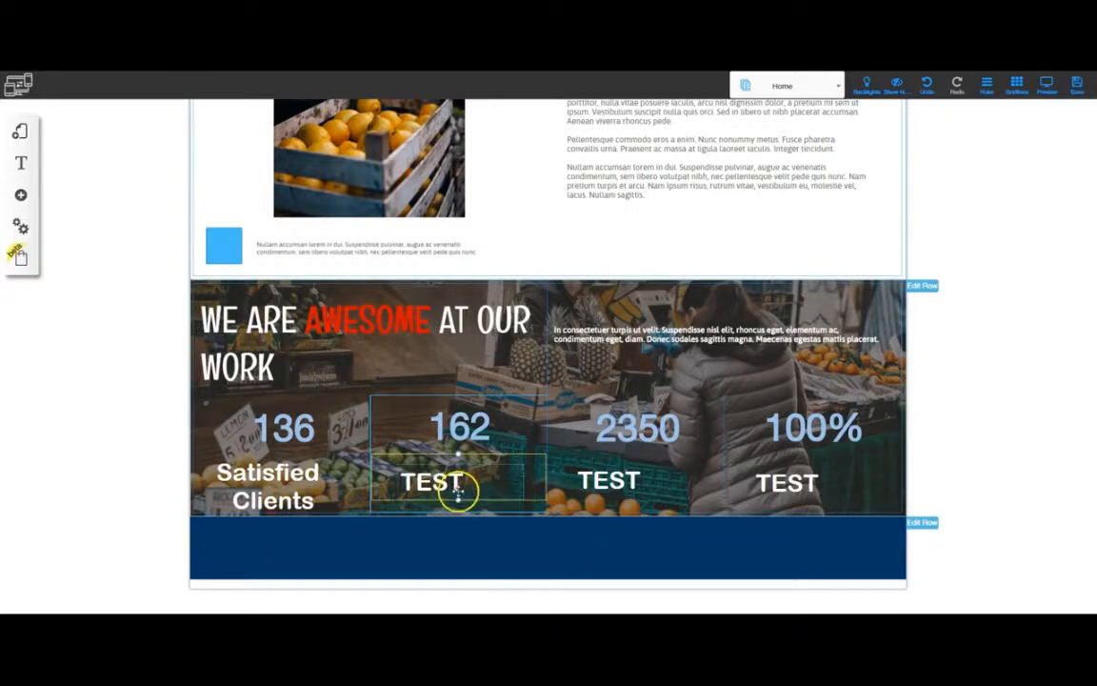
pyautogui.click(466, 506)
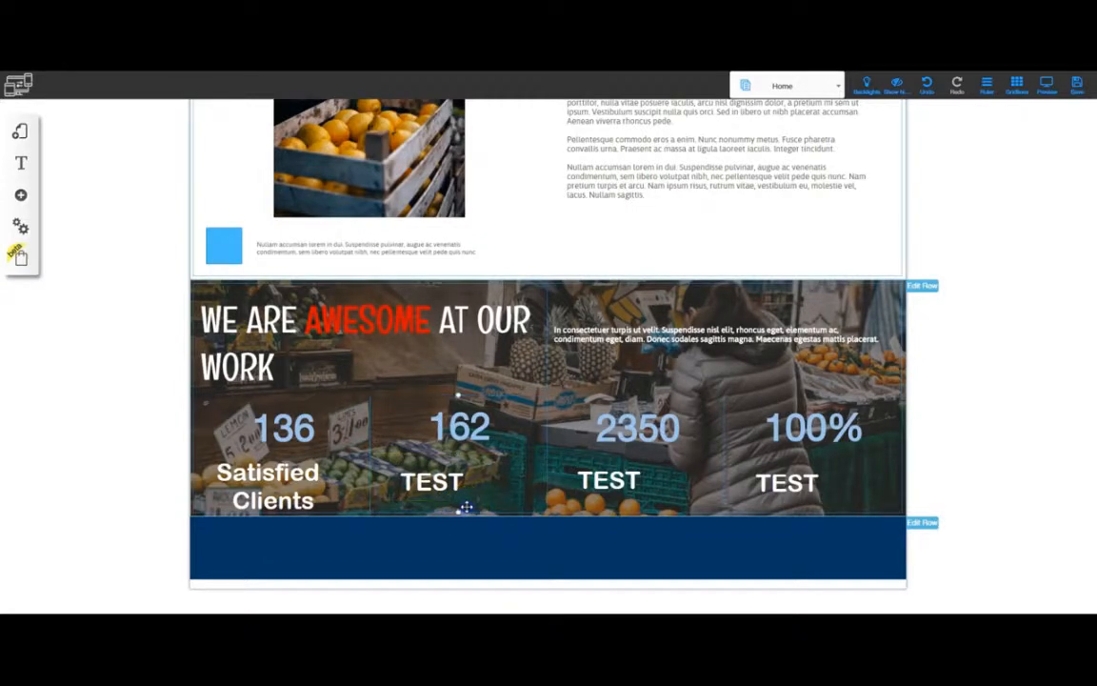
pyautogui.moveTo(459, 516); pyautogui.dragTo(461, 538)
# Step: Center the Satisfied Clients caption element within its column and inspect the first counter's settings
pyautogui.click(268, 482)
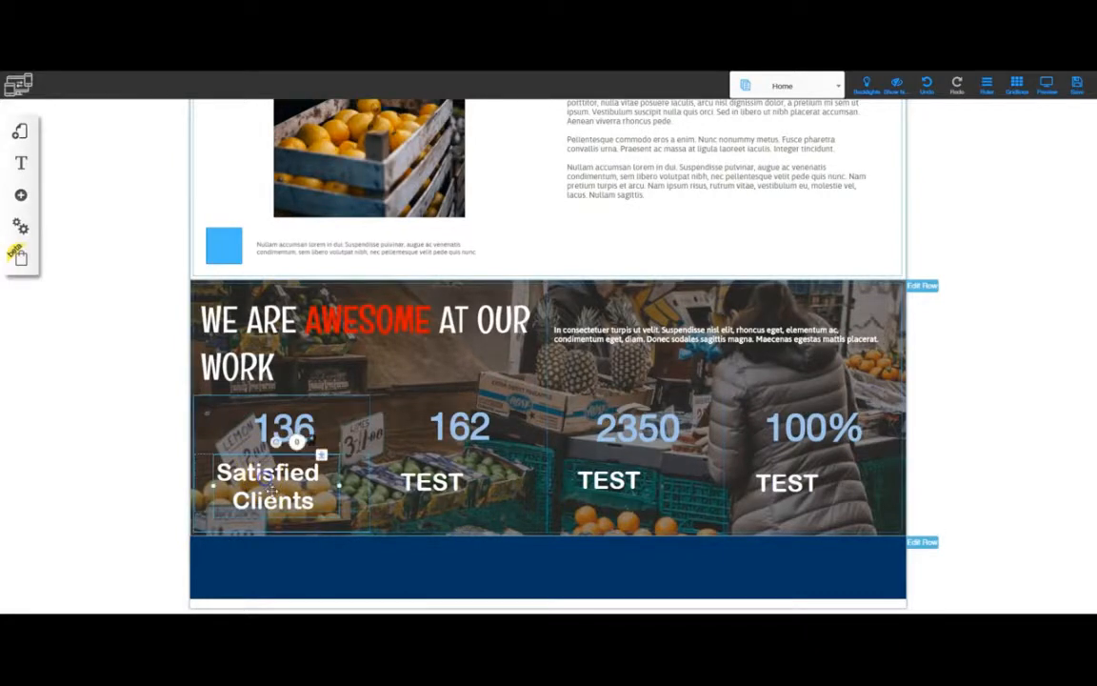
pyautogui.click(297, 442)
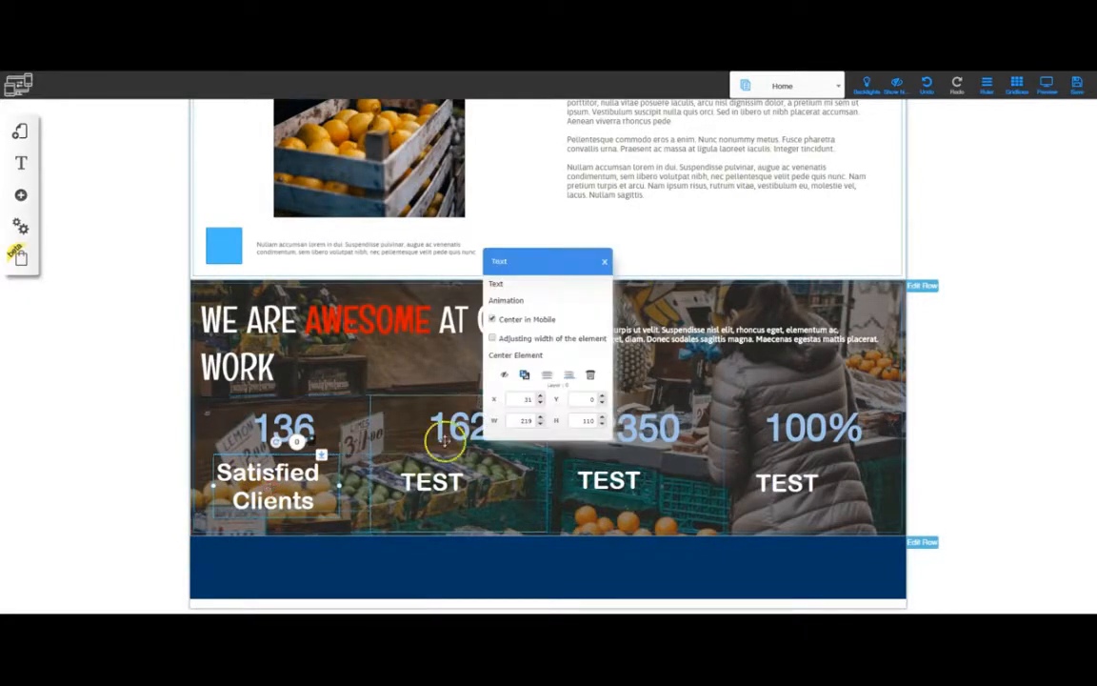
pyautogui.click(515, 355)
pyautogui.click(947, 487)
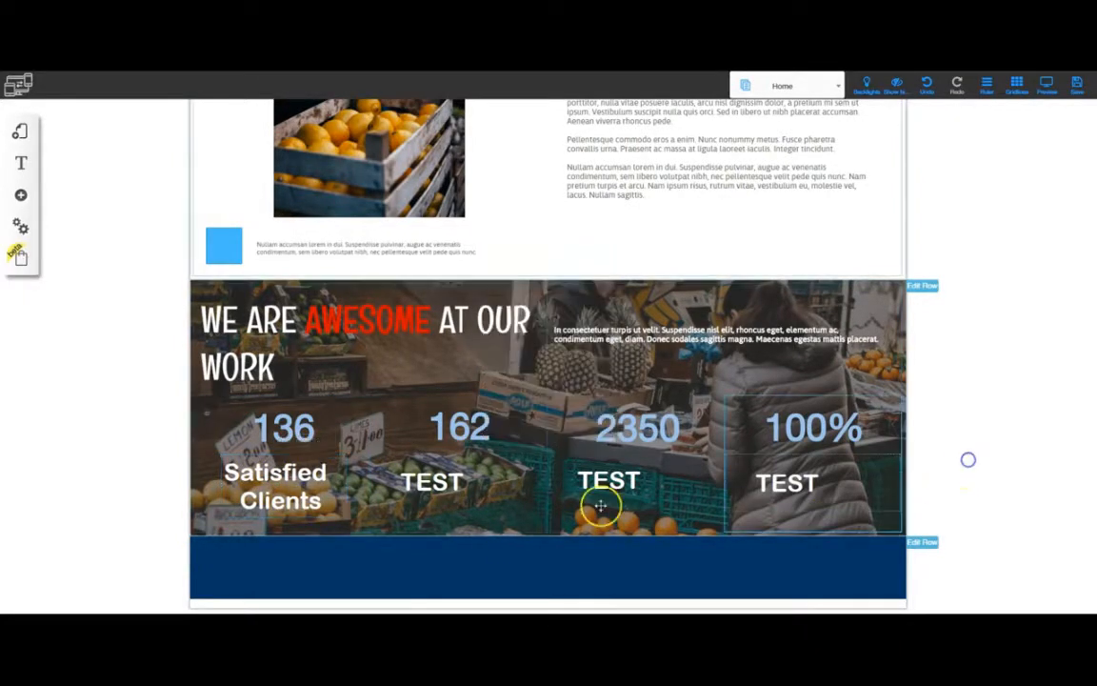
pyautogui.doubleClick(287, 432)
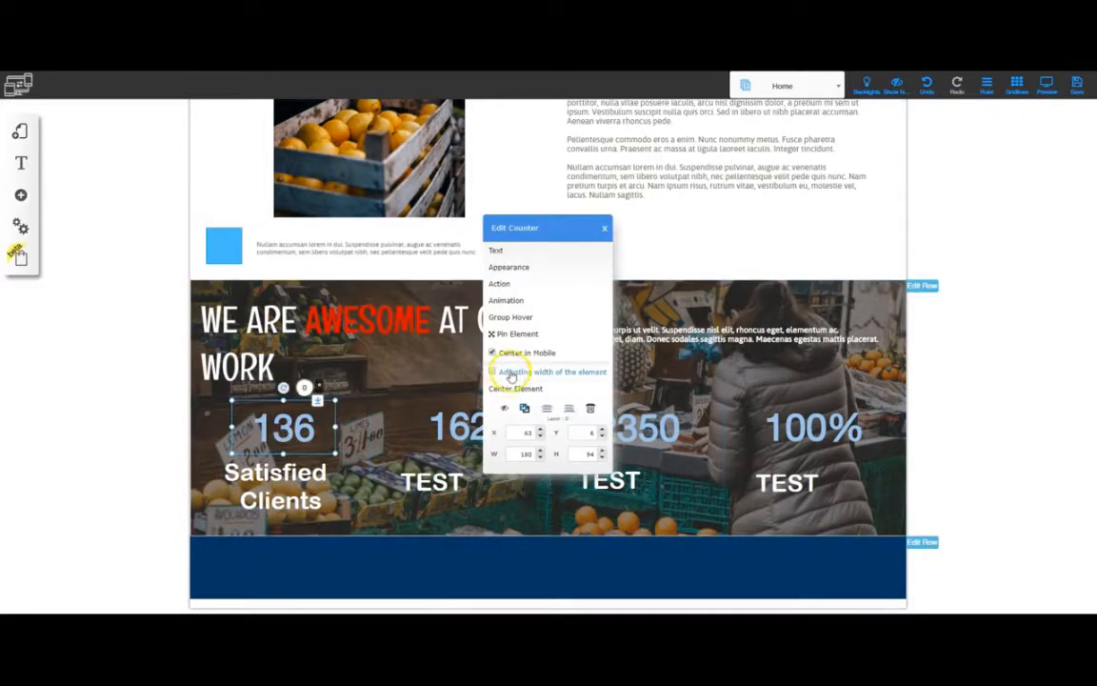
pyautogui.click(955, 394)
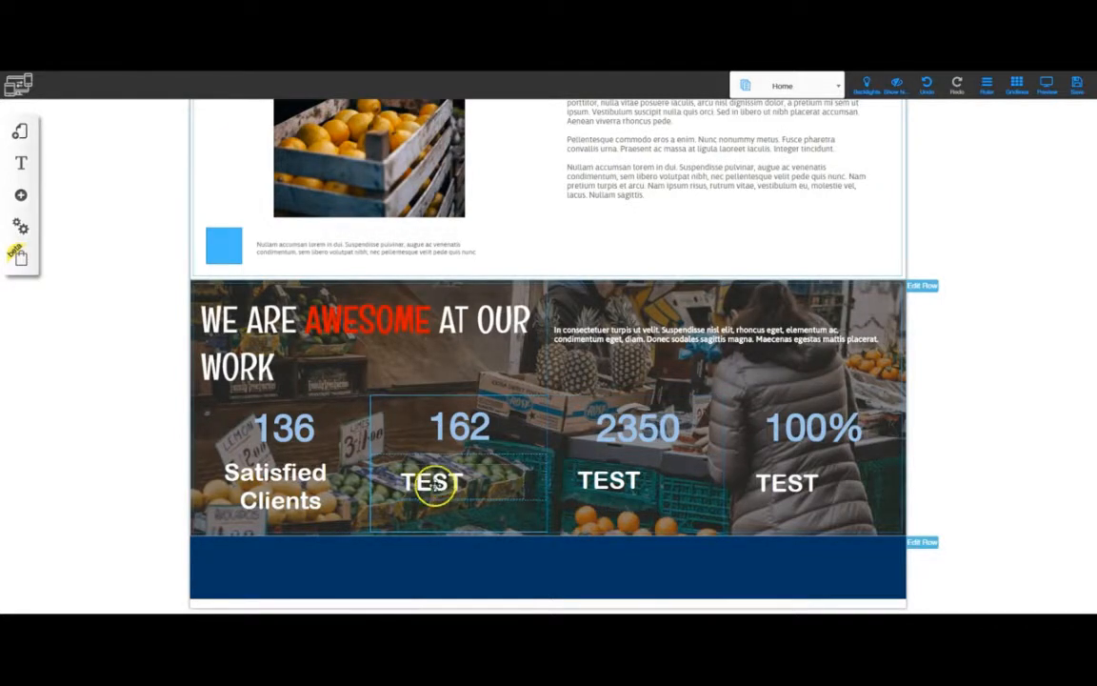
# Step: Replace the TEST caption under the second counter with "Completed Projects" from the Notepad notes and widen its text box
pyautogui.hotkey('alt', 'Tab')
pyautogui.moveTo(826, 378); pyautogui.dragTo(869, 391)
pyautogui.hotkey('ctrl', 'c')
pyautogui.doubleClick(438, 490)
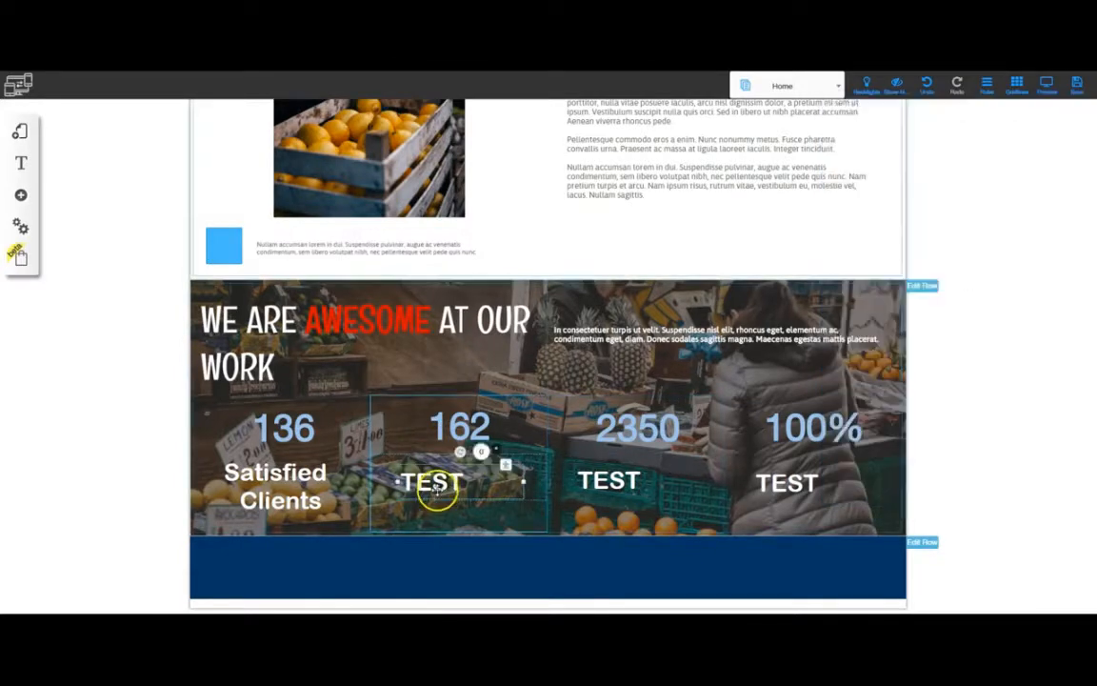
pyautogui.hotkey('ctrl', 'v')
pyautogui.click(952, 472)
pyautogui.moveTo(396, 506); pyautogui.dragTo(373, 506)
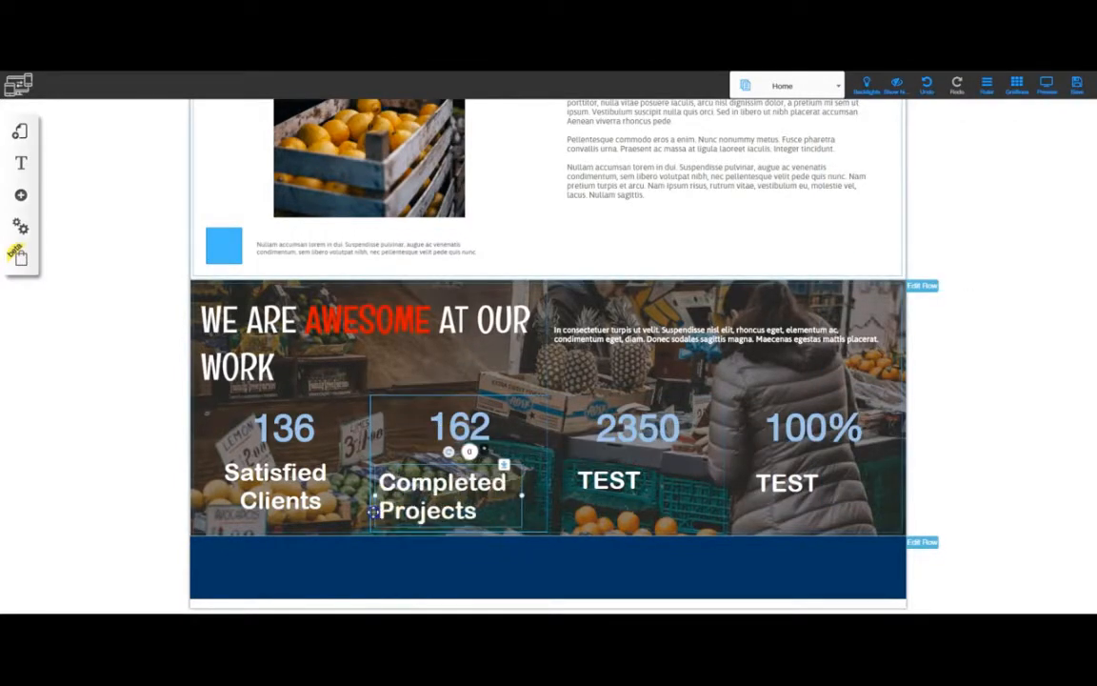
# Step: Center-align the Completed Projects text and center the caption under the second counter
pyautogui.doubleClick(451, 486)
pyautogui.click(539, 434)
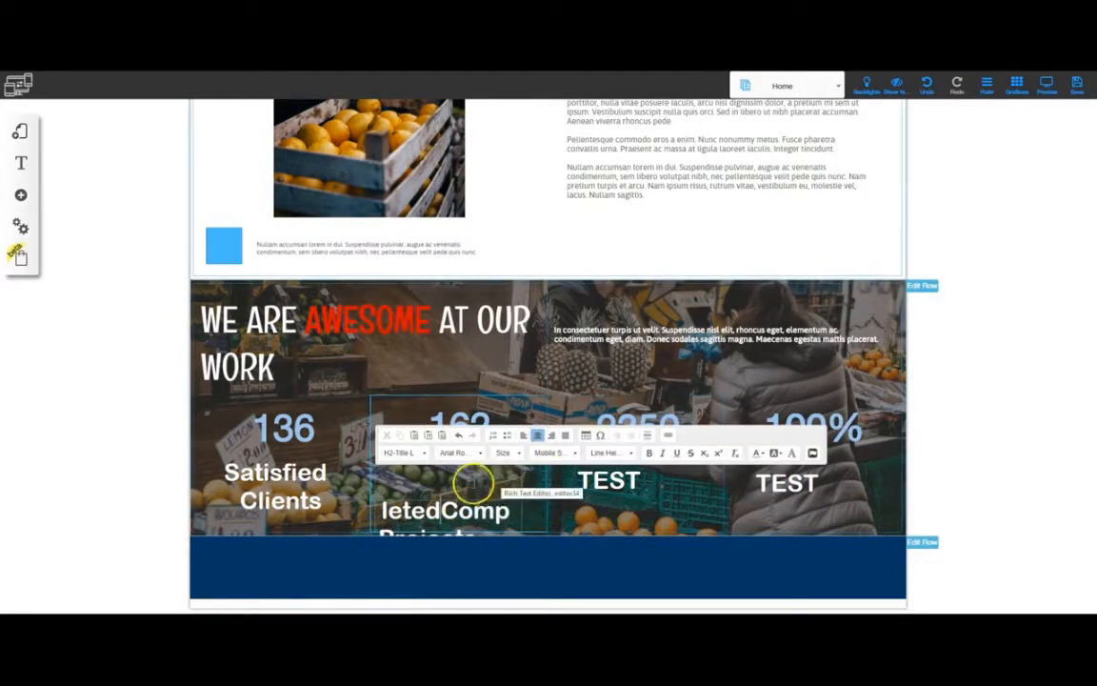
pyautogui.click(105, 395)
pyautogui.click(449, 486)
# Step: Replace the TEST caption under the third counter with "Hours of Work" from the Notepad notes and center-align its text
pyautogui.doubleClick(614, 480)
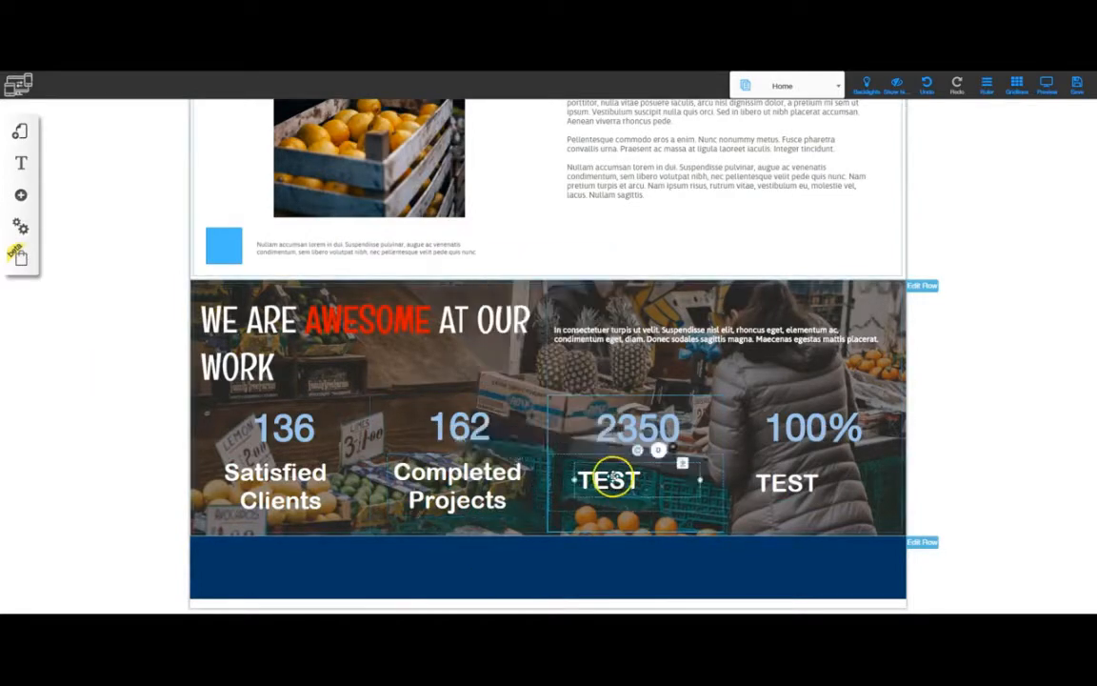
pyautogui.hotkey('alt', 'Tab')
pyautogui.moveTo(826, 416); pyautogui.dragTo(845, 429)
pyautogui.hotkey('ctrl', 'c')
pyautogui.hotkey('alt', 'Tab')
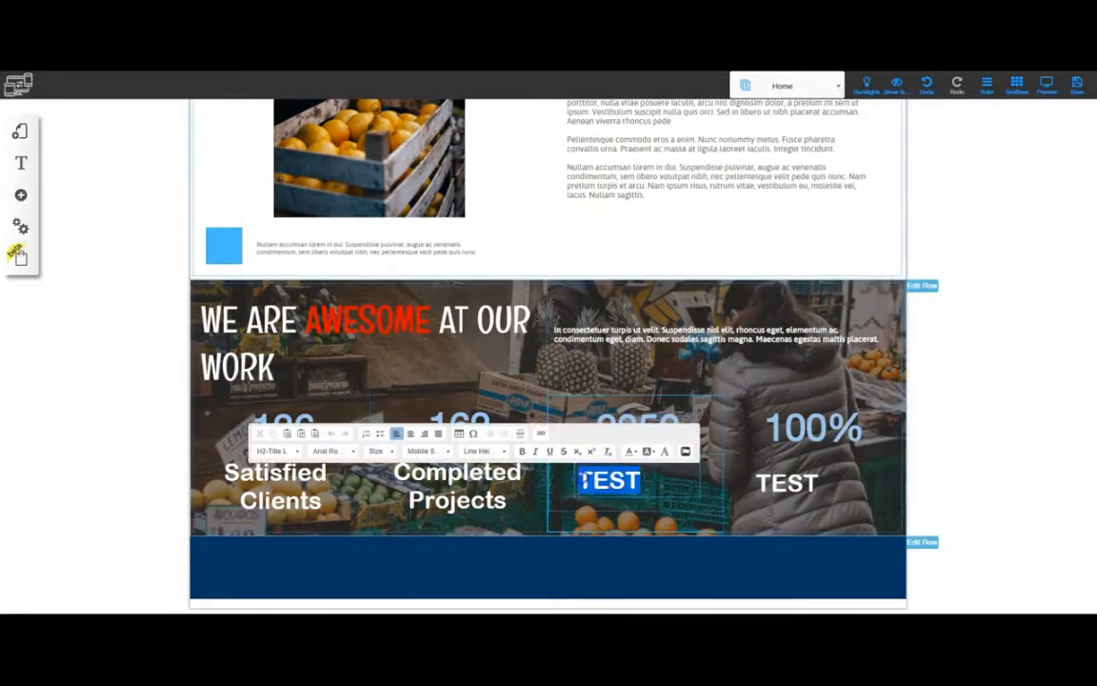
pyautogui.hotkey('ctrl', 'v')
pyautogui.click(412, 434)
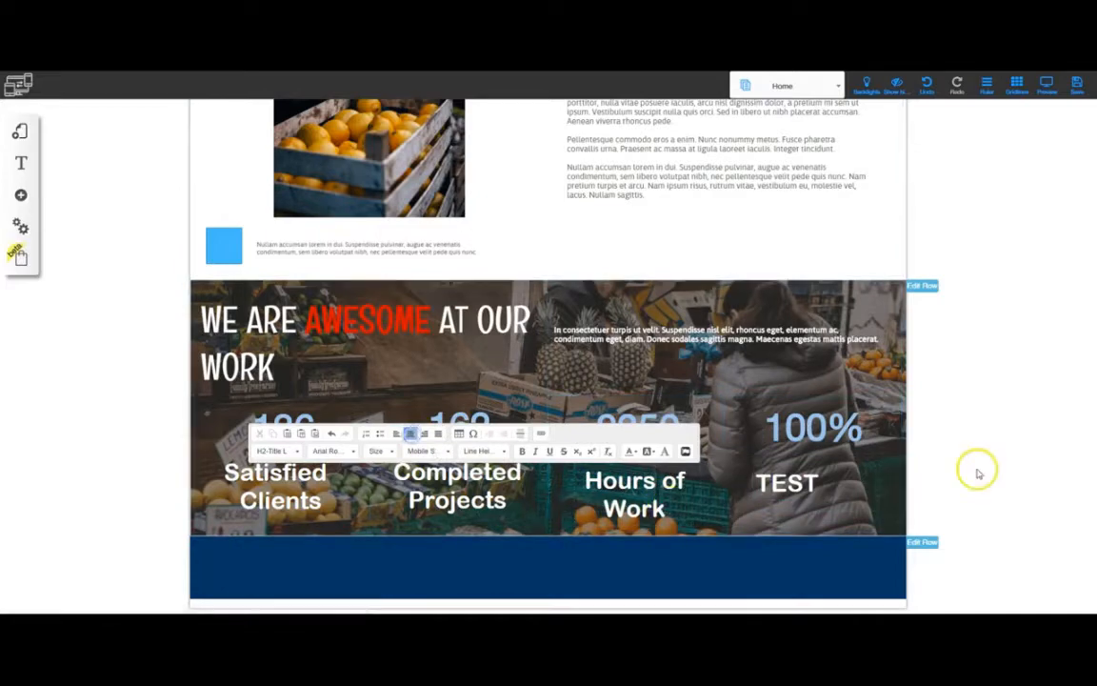
pyautogui.click(978, 473)
# Step: Center the Hours of Work caption element within the third counter's column
pyautogui.click(642, 484)
pyautogui.click(531, 355)
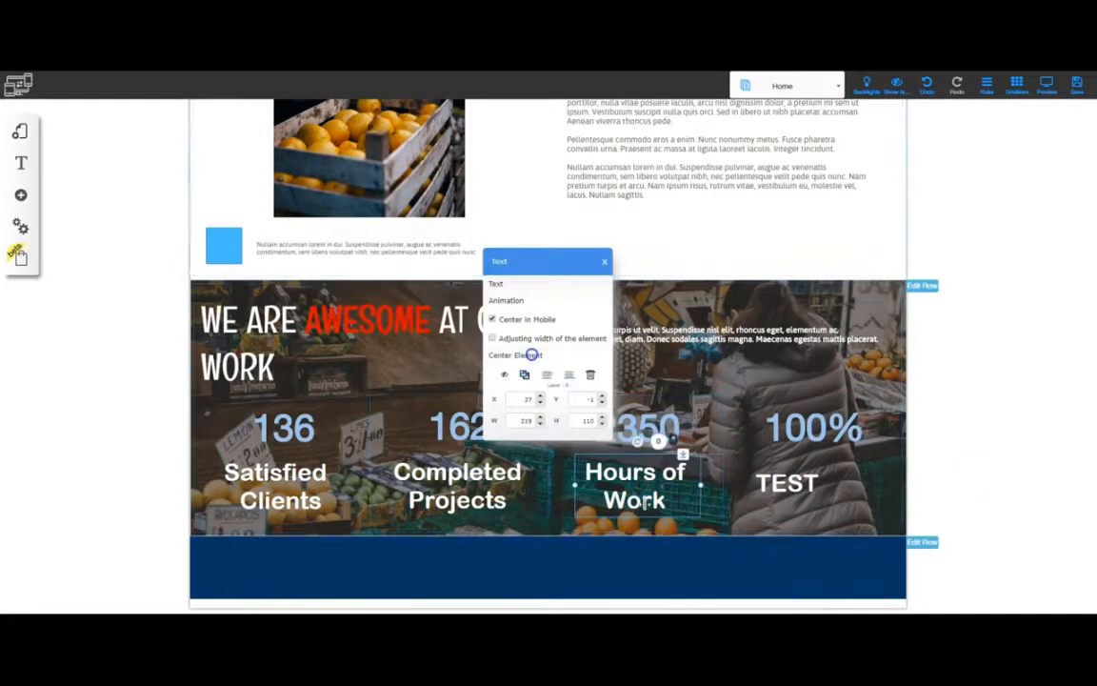
pyautogui.click(960, 483)
# Step: Replace the TEST caption under the fourth counter with "Satisfaction Rate" from the Notepad notes and widen its text box to fit
pyautogui.hotkey('alt', 'Tab')
pyautogui.hotkey('ctrl', 'c')
pyautogui.hotkey('alt', 'Tab')
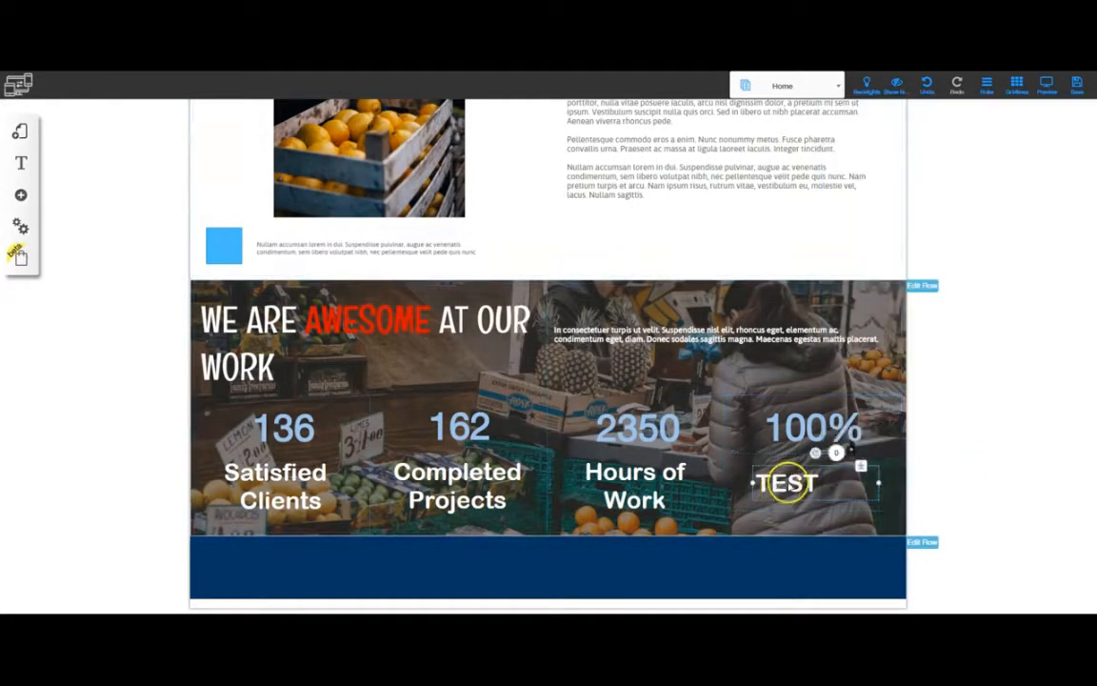
pyautogui.doubleClick(791, 483)
pyautogui.hotkey('ctrl', 'a')
pyautogui.hotkey('ctrl', 'v')
pyautogui.click(955, 478)
pyautogui.click(774, 488)
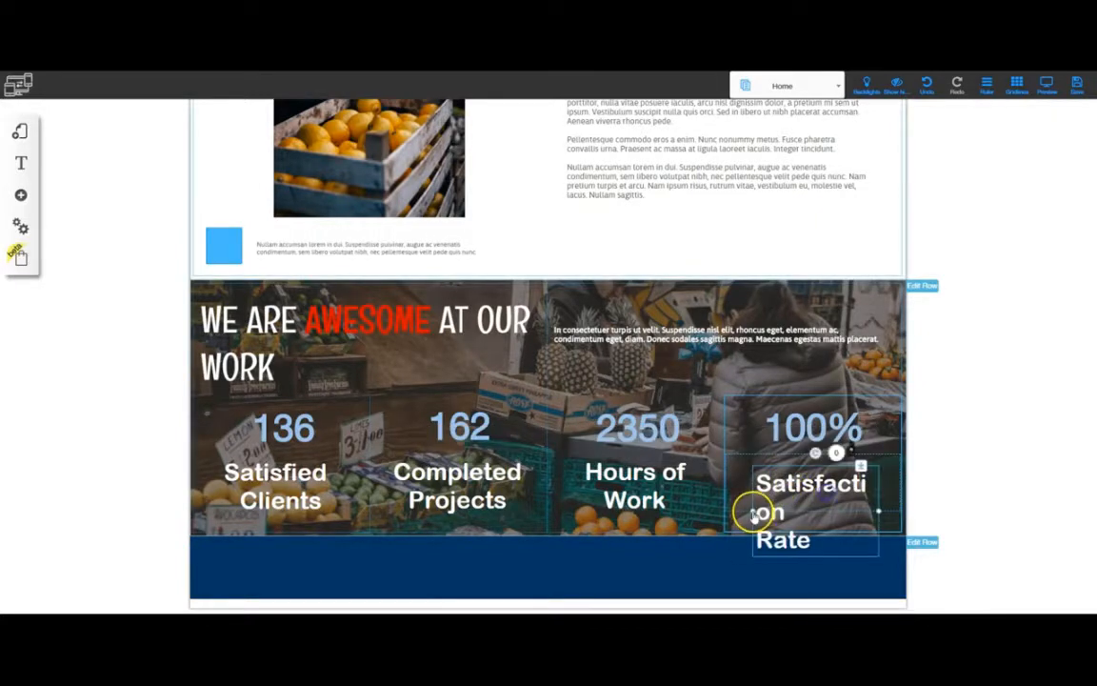
pyautogui.moveTo(753, 514); pyautogui.dragTo(728, 514)
pyautogui.moveTo(877, 514); pyautogui.dragTo(897, 509)
# Step: Center-align the first line of the caption under the fourth counter
pyautogui.doubleClick(798, 483)
pyautogui.click(607, 436)
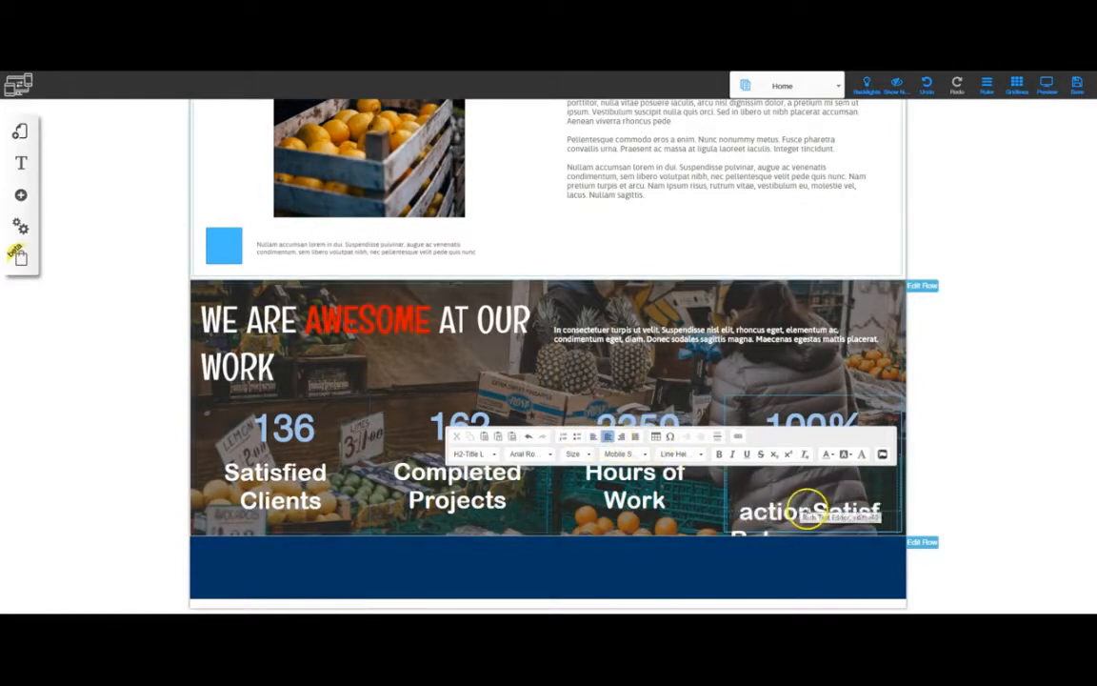
pyautogui.click(954, 497)
# Step: Correct the fourth caption's first line to read "Satisfaction" and center-align the word "Rate" below it
pyautogui.doubleClick(815, 492)
pyautogui.press('BackSpace')
pyautogui.press('BackSpace')
pyautogui.press('BackSpace')
pyautogui.press('BackSpace')
pyautogui.press('BackSpace')
pyautogui.press('BackSpace')
pyautogui.press('BackSpace')
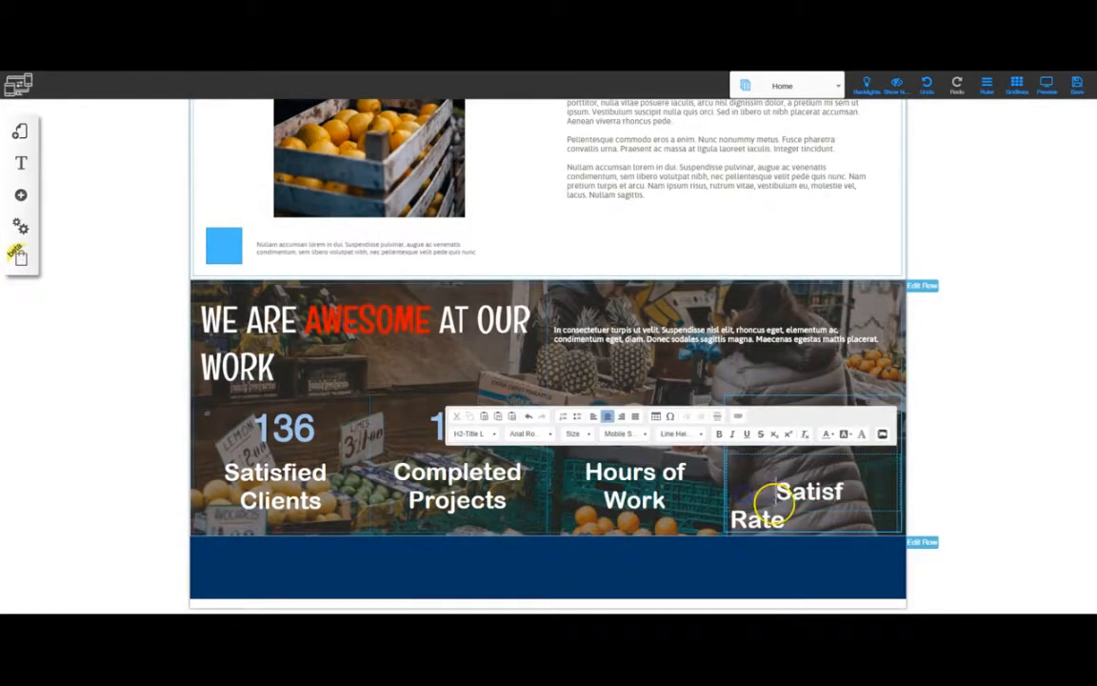
pyautogui.click(852, 463)
pyautogui.write('action')
pyautogui.click(749, 494)
pyautogui.click(607, 416)
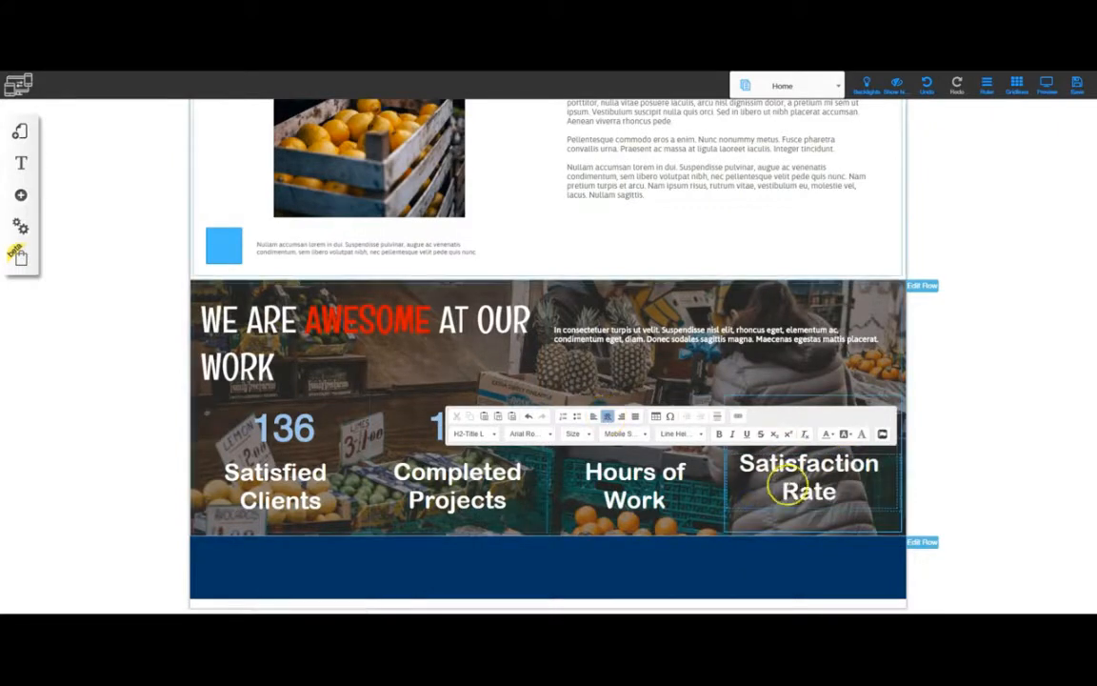
pyautogui.click(947, 485)
# Step: Center the Satisfaction Rate caption element under the fourth counter and save the Home page changes
pyautogui.click(813, 487)
pyautogui.moveTo(813, 488)
pyautogui.mouseDown()
pyautogui.moveTo(827, 499)
pyautogui.moveTo(814, 538)
pyautogui.moveTo(815, 490)
pyautogui.mouseUp()
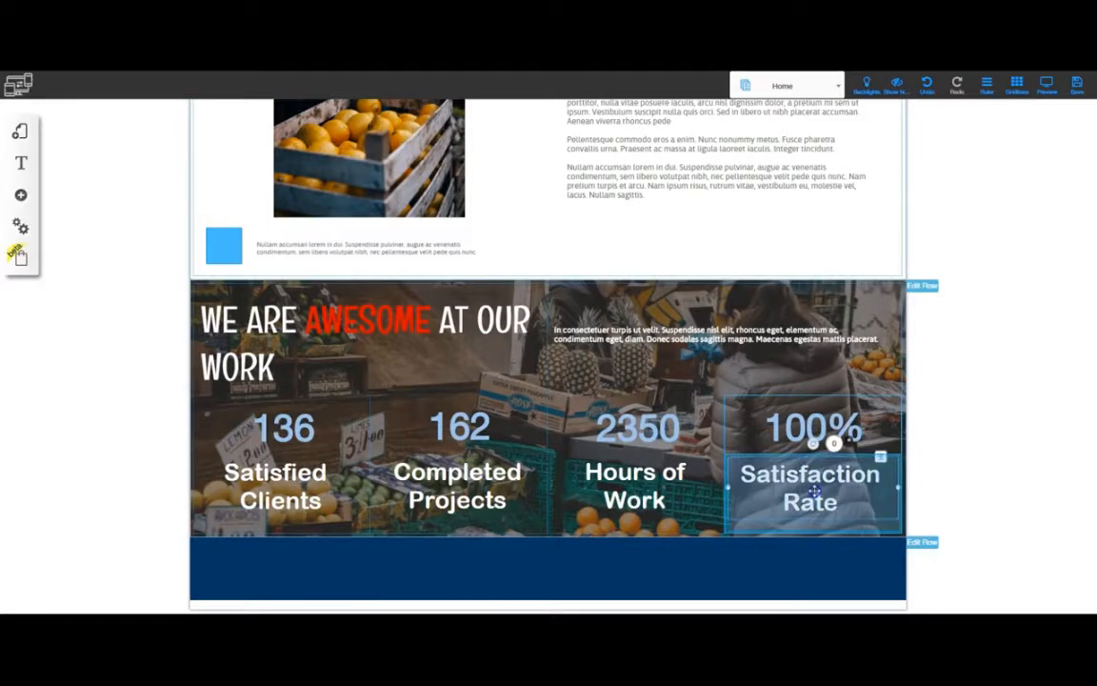
pyautogui.rightClick(814, 490)
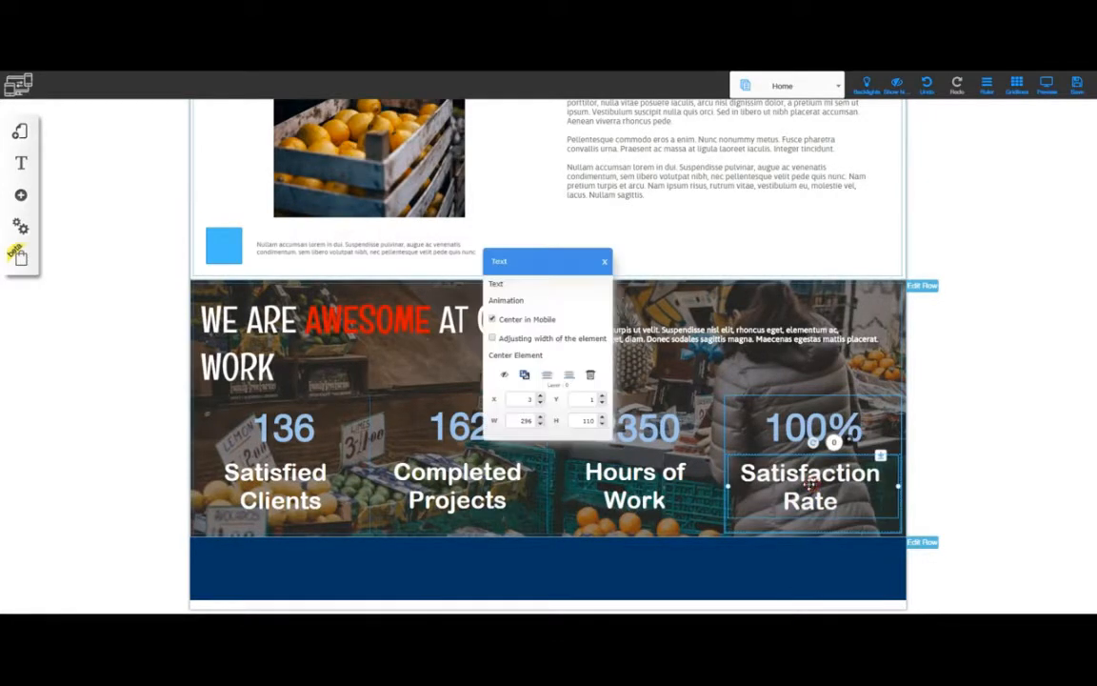
pyautogui.click(1001, 494)
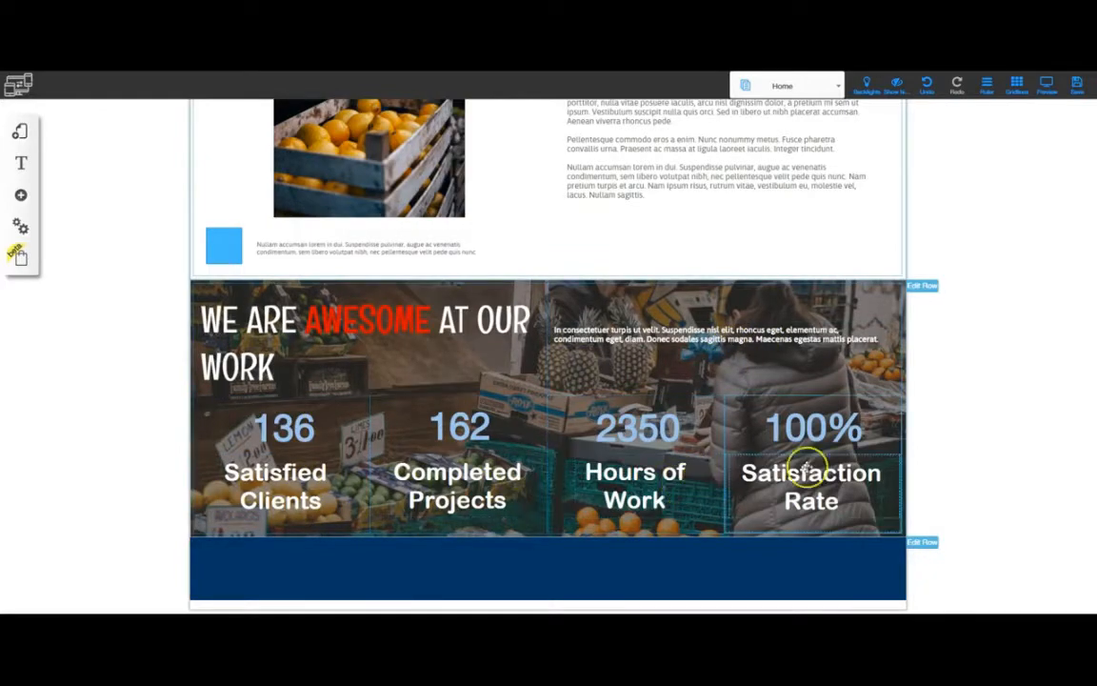
pyautogui.click(1076, 87)
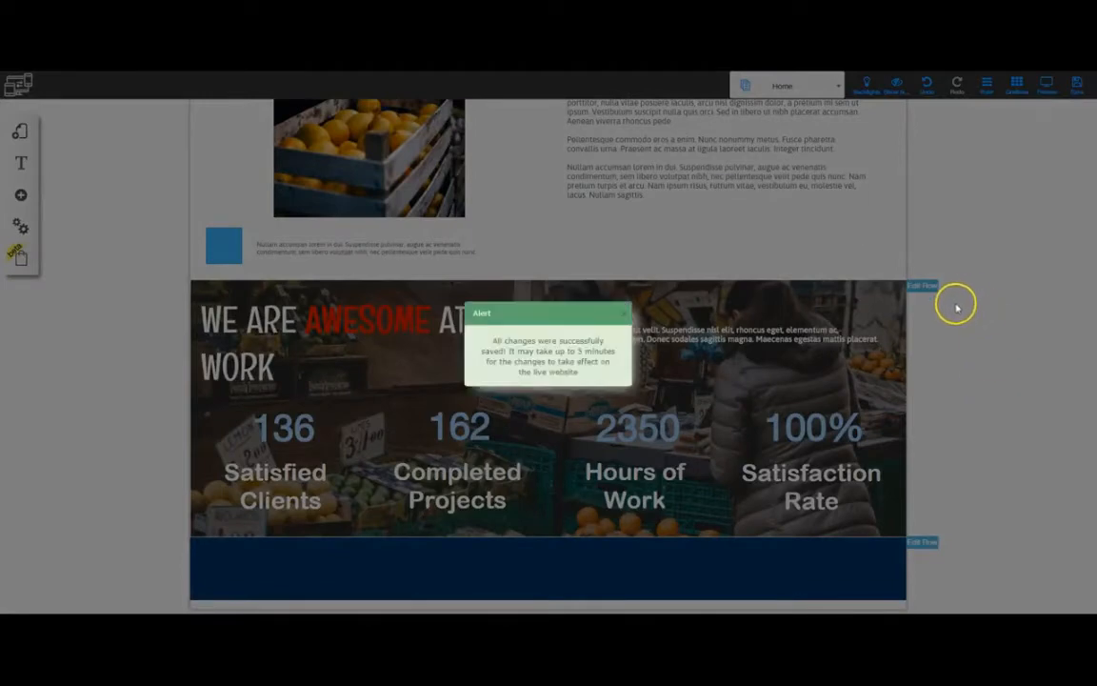
pyautogui.click(621, 315)
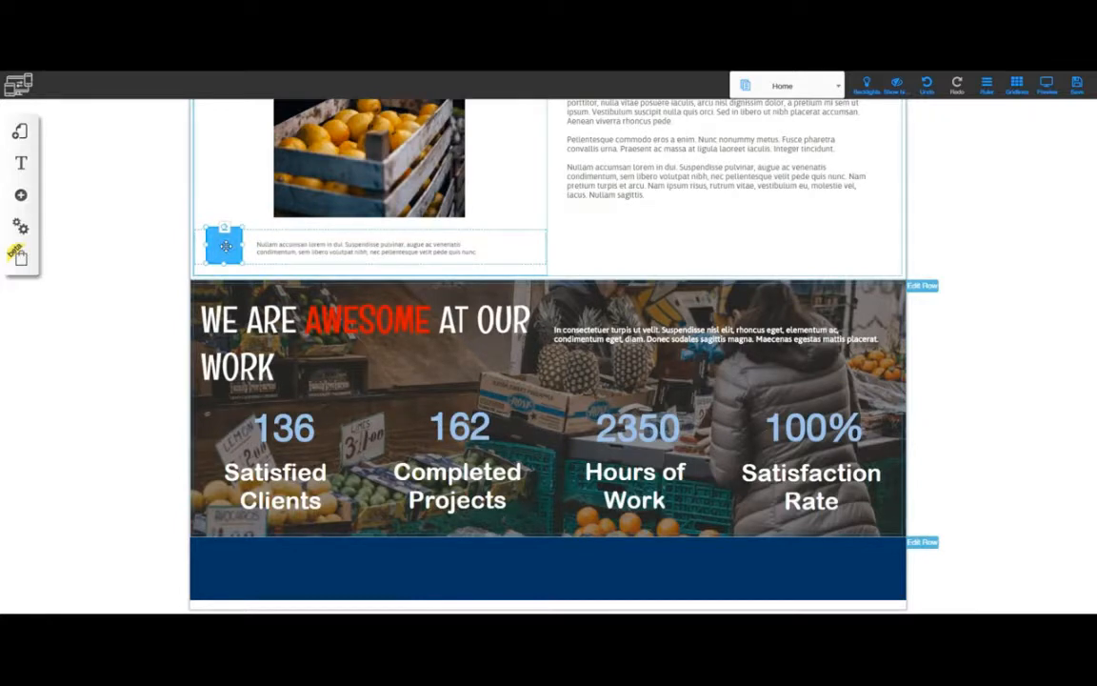
# Step: Move the light blue square into the dark blue bottom row and preview the page down to the counters
pyautogui.moveTo(225, 242); pyautogui.dragTo(215, 577)
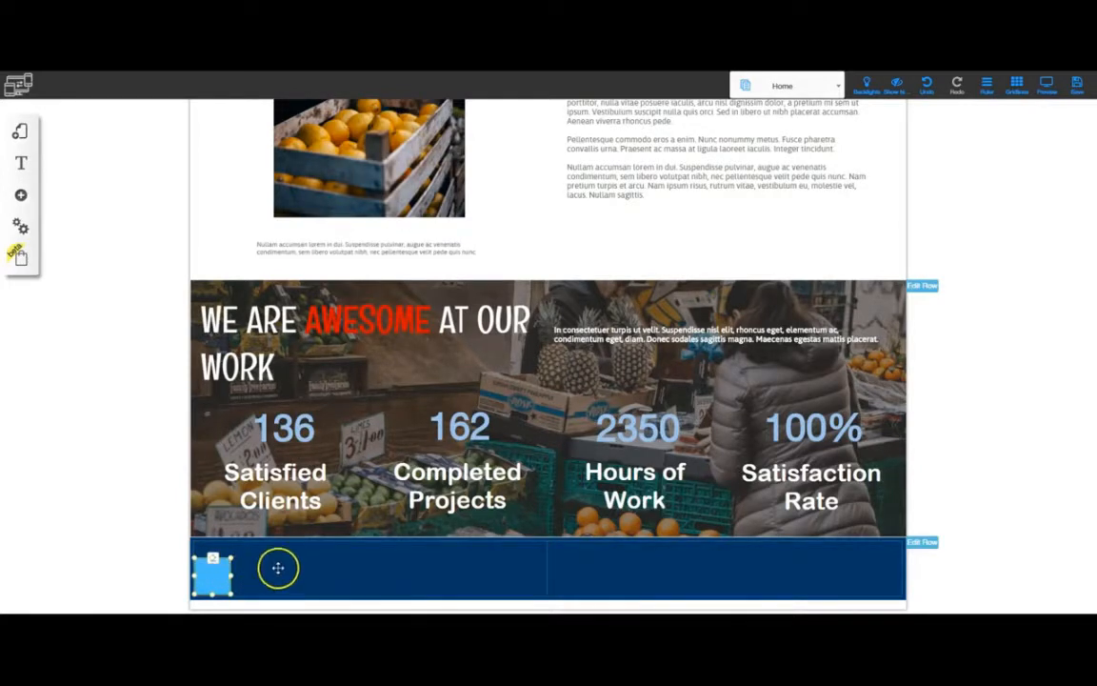
pyautogui.click(1047, 84)
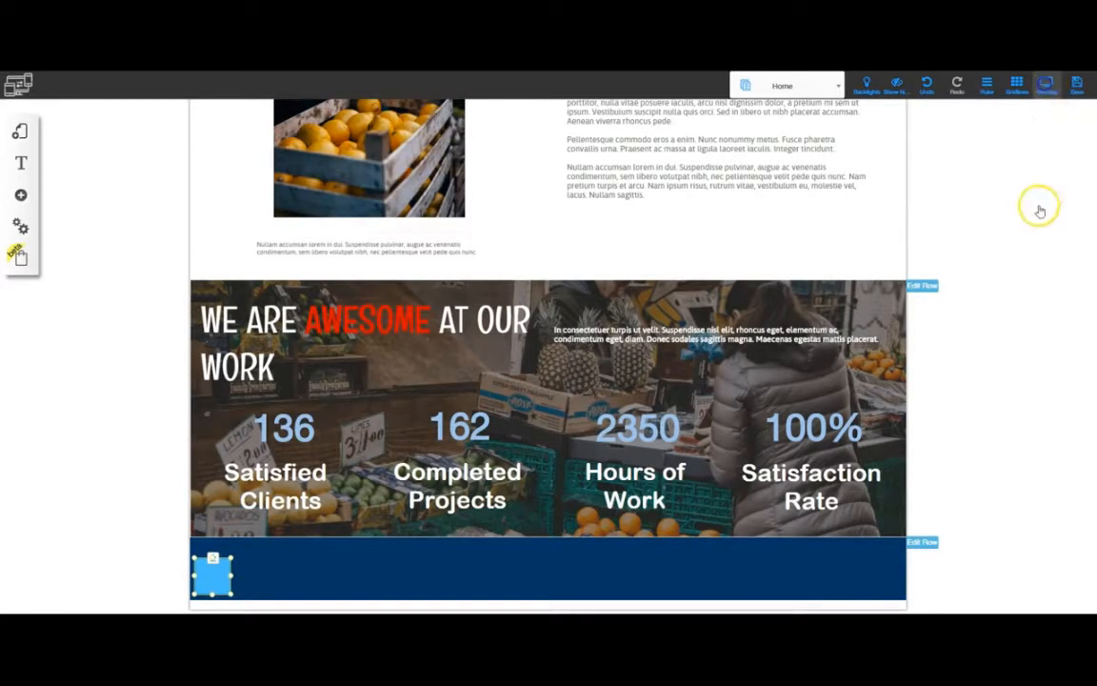
pyautogui.scroll(-8, 827, 391)
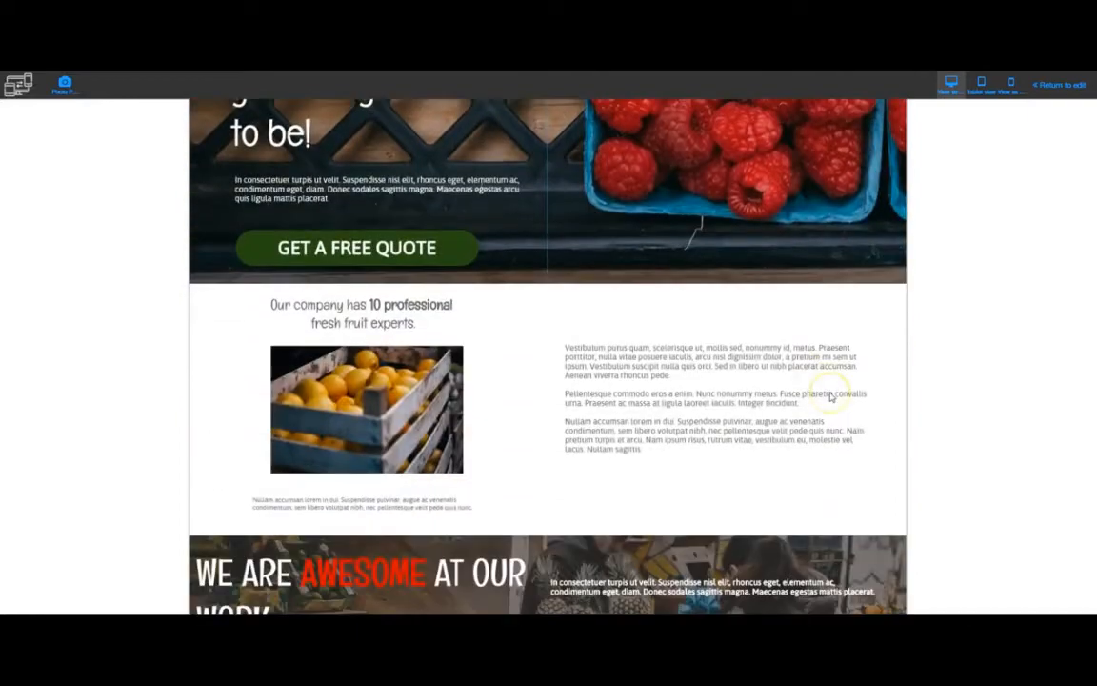
pyautogui.scroll(-1, 1009, 404)
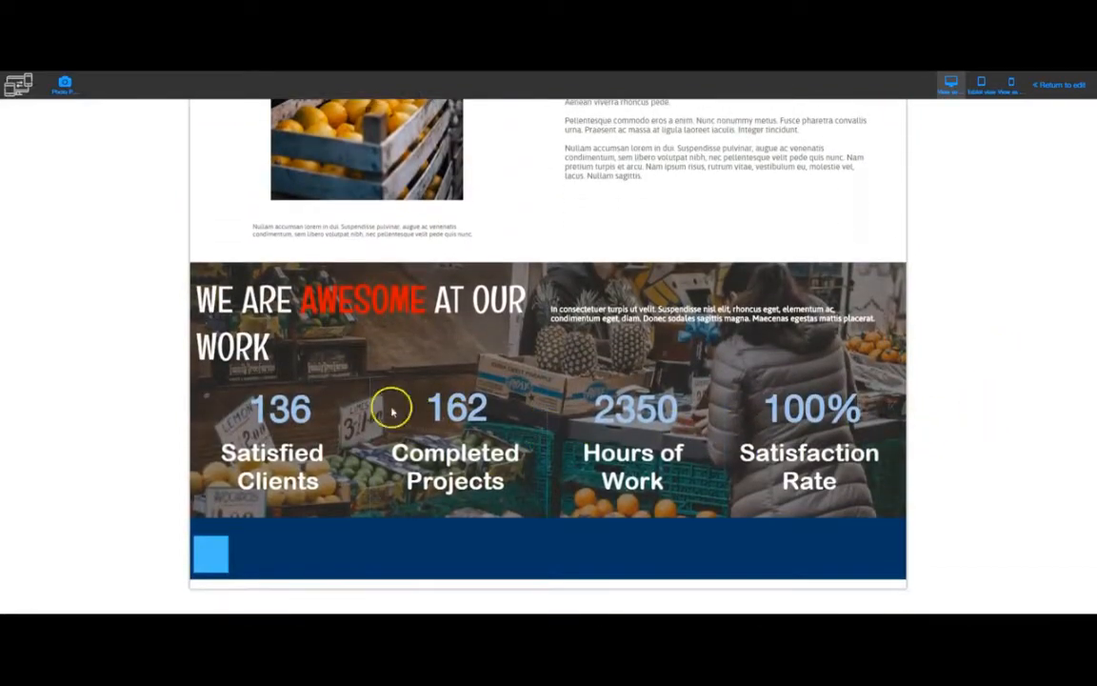
# Step: Review the Home page preview from the raspberry banner down to the counters, return to editing and save the page
pyautogui.scroll(5, 1012, 326)
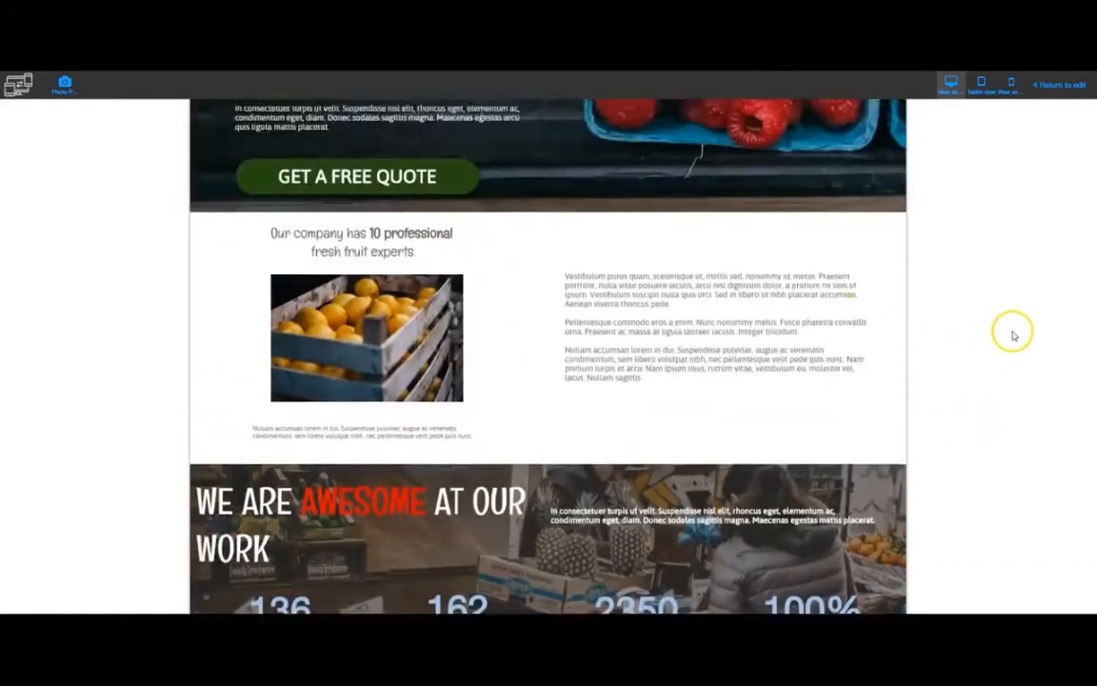
pyautogui.scroll(4, 1058, 292)
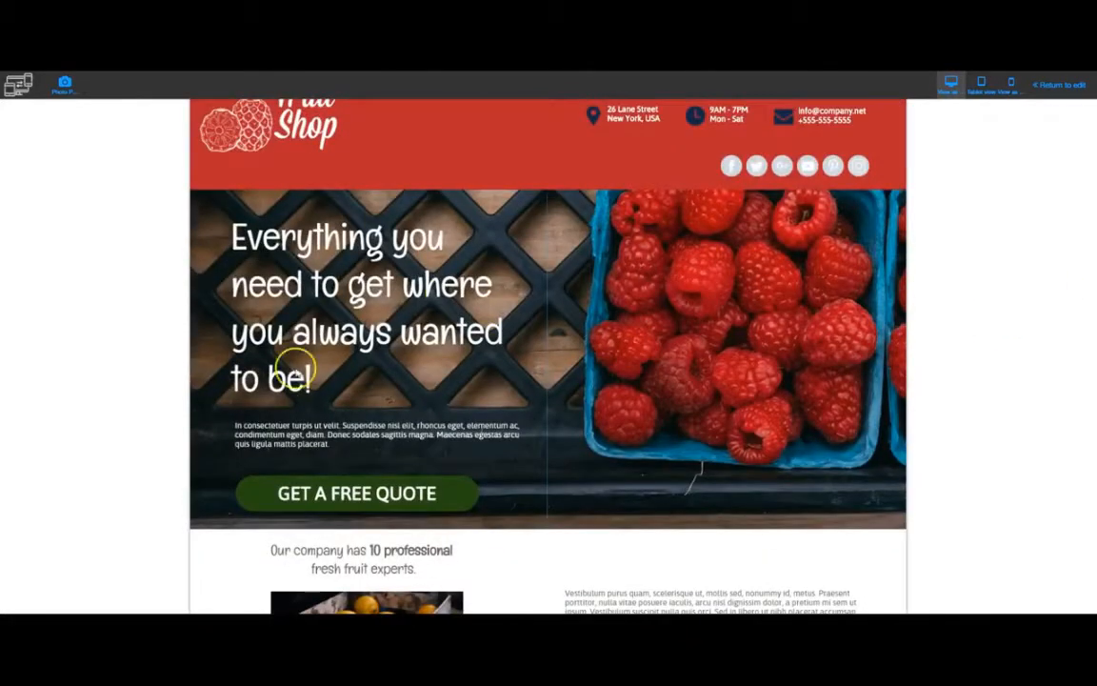
pyautogui.scroll(-9, 972, 308)
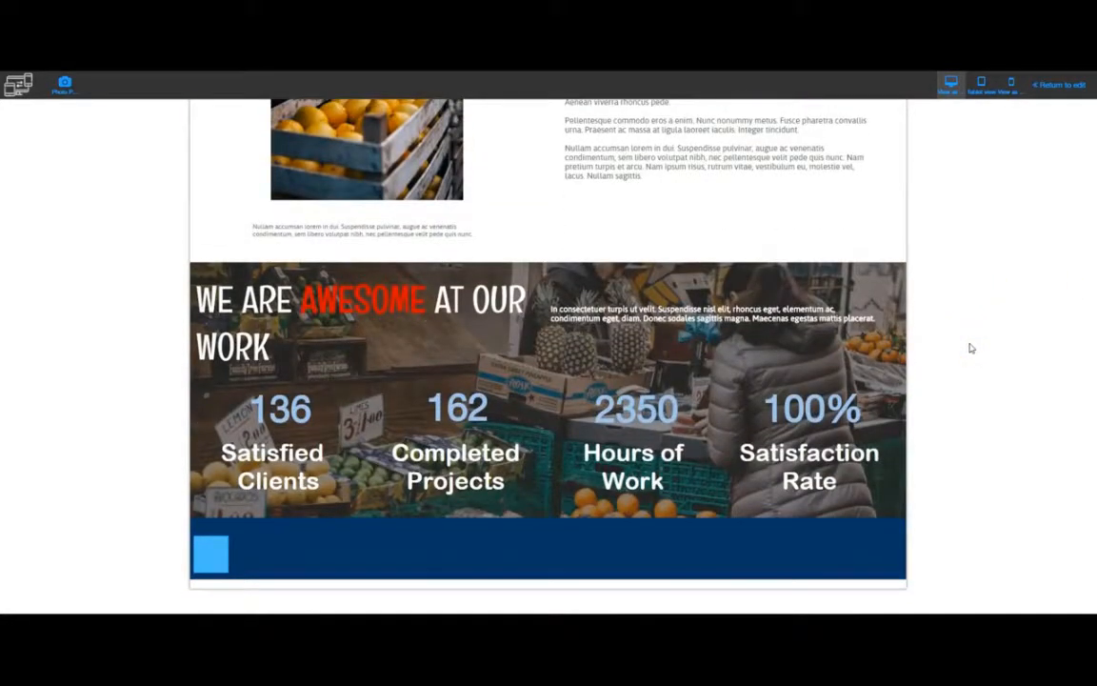
pyautogui.scroll(9, 971, 342)
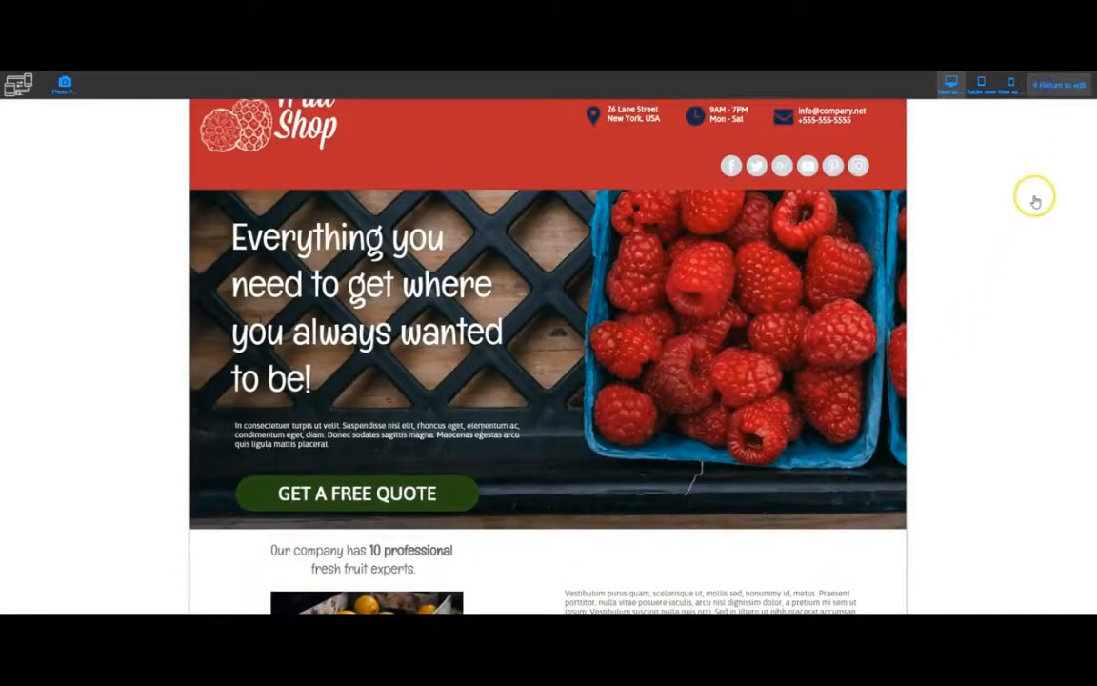
pyautogui.scroll(-9, 960, 321)
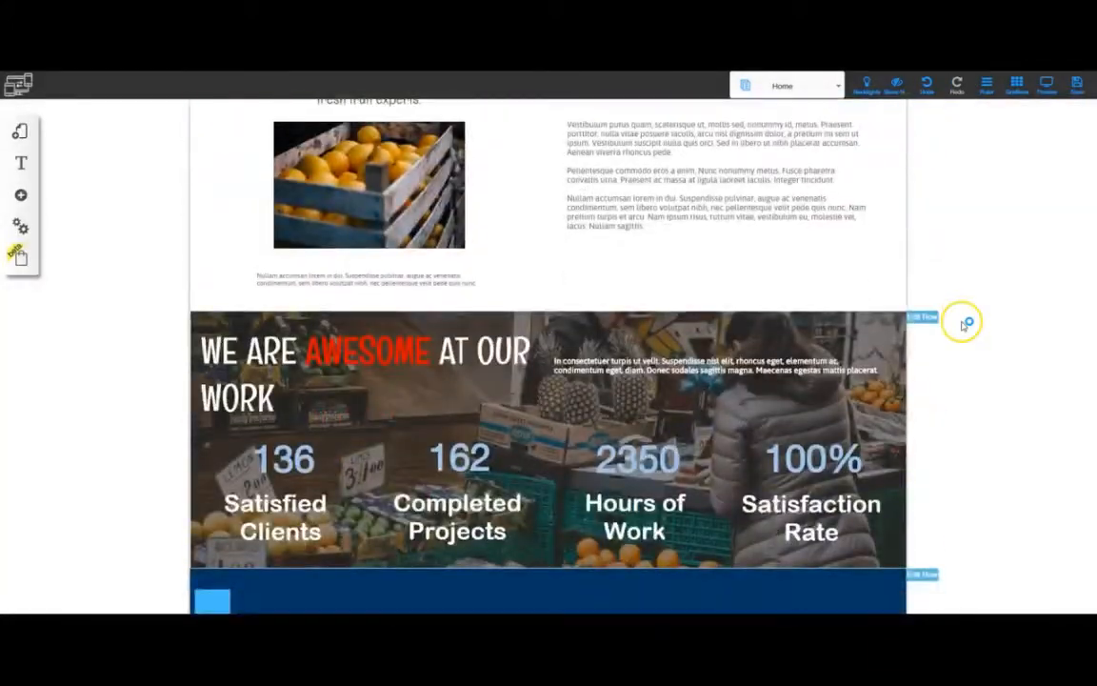
pyautogui.click(1077, 83)
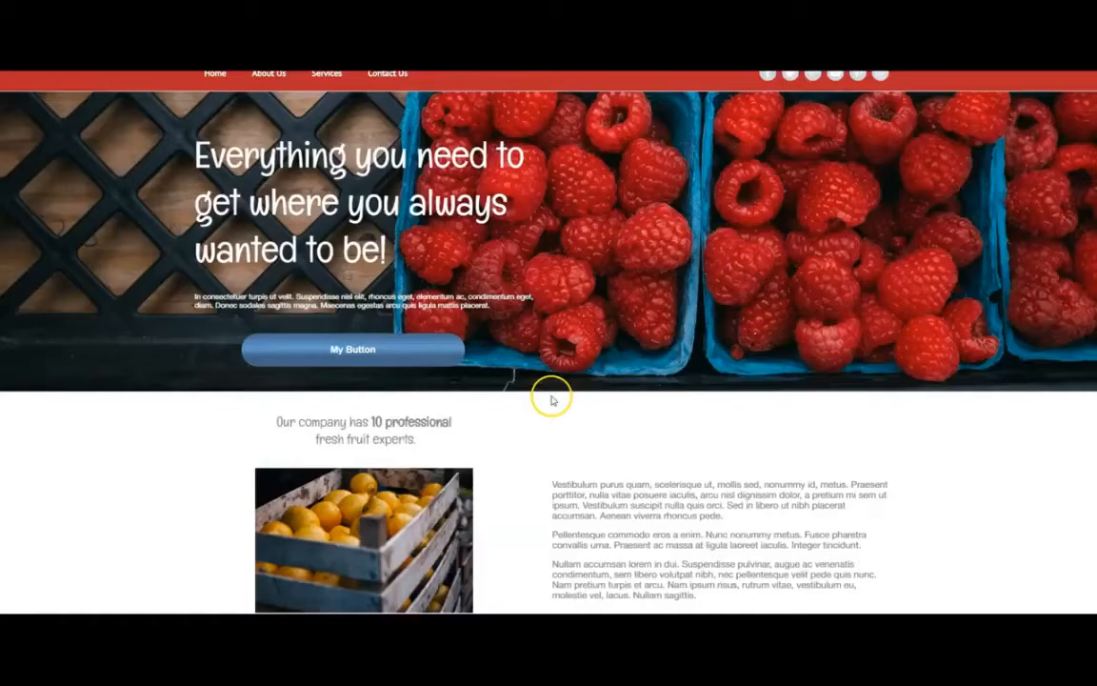
# Step: Check the What We Do section on the reference page and add an empty three-column row below the counters row
pyautogui.scroll(-5, 553, 400)
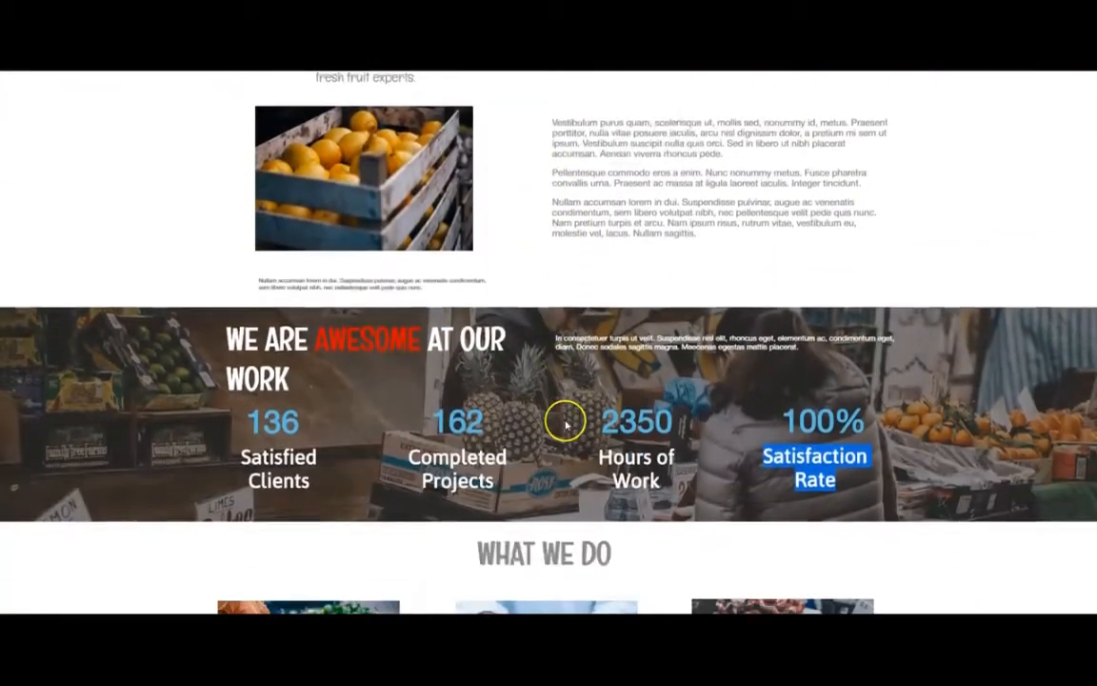
pyautogui.scroll(-5, 566, 421)
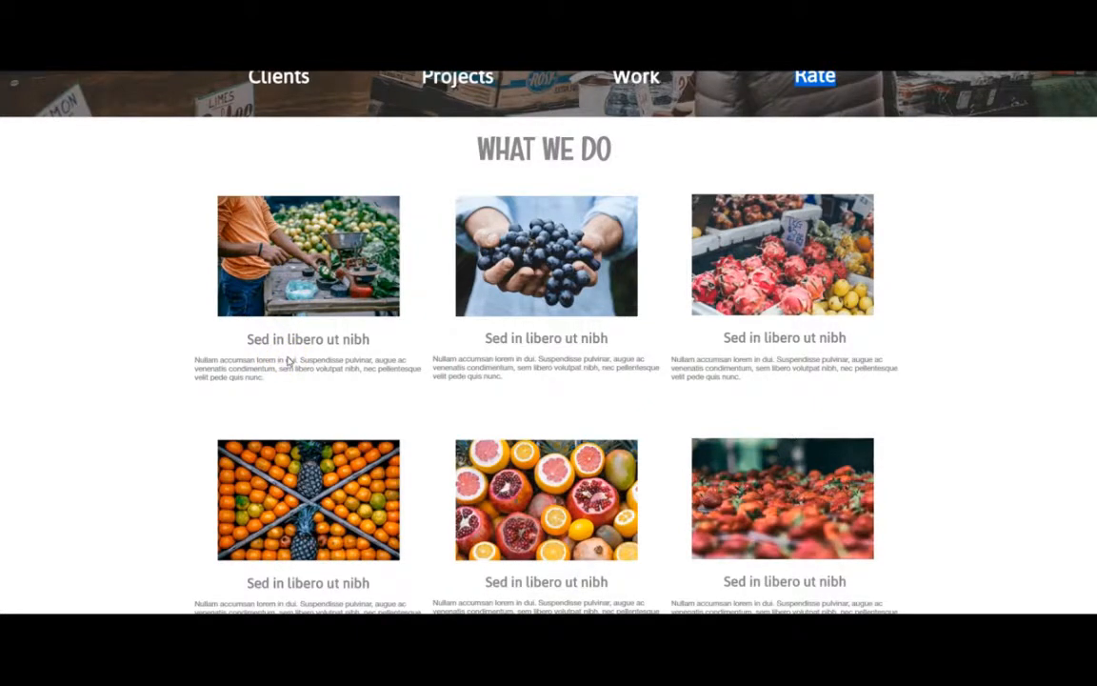
pyautogui.scroll(-3, 404, 408)
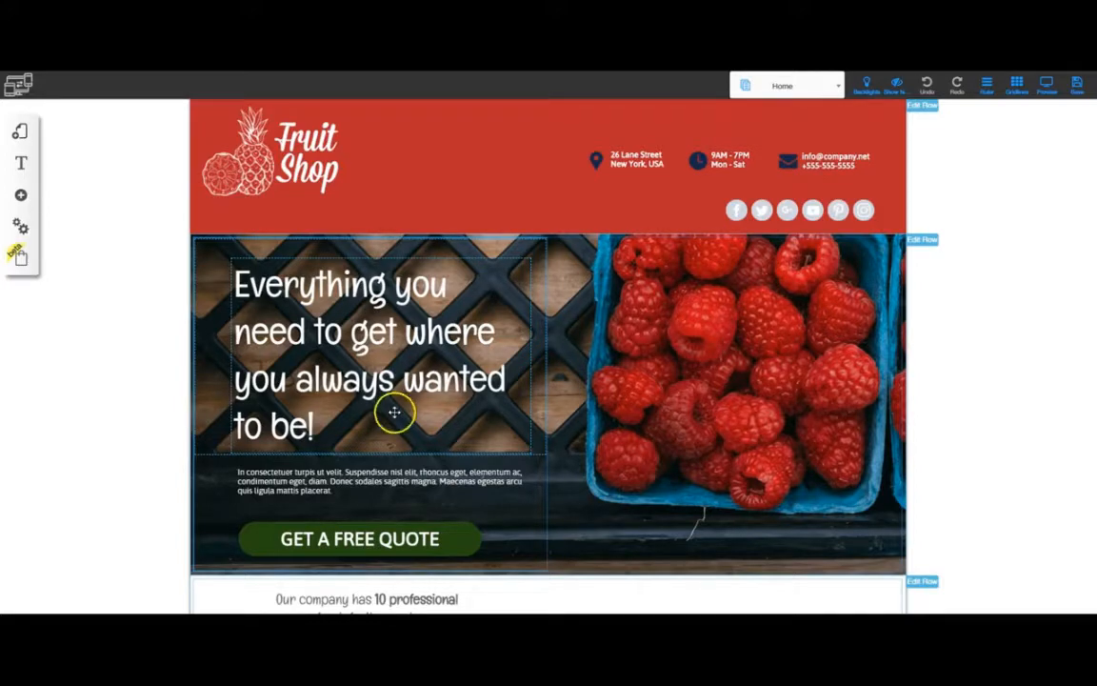
pyautogui.click(22, 196)
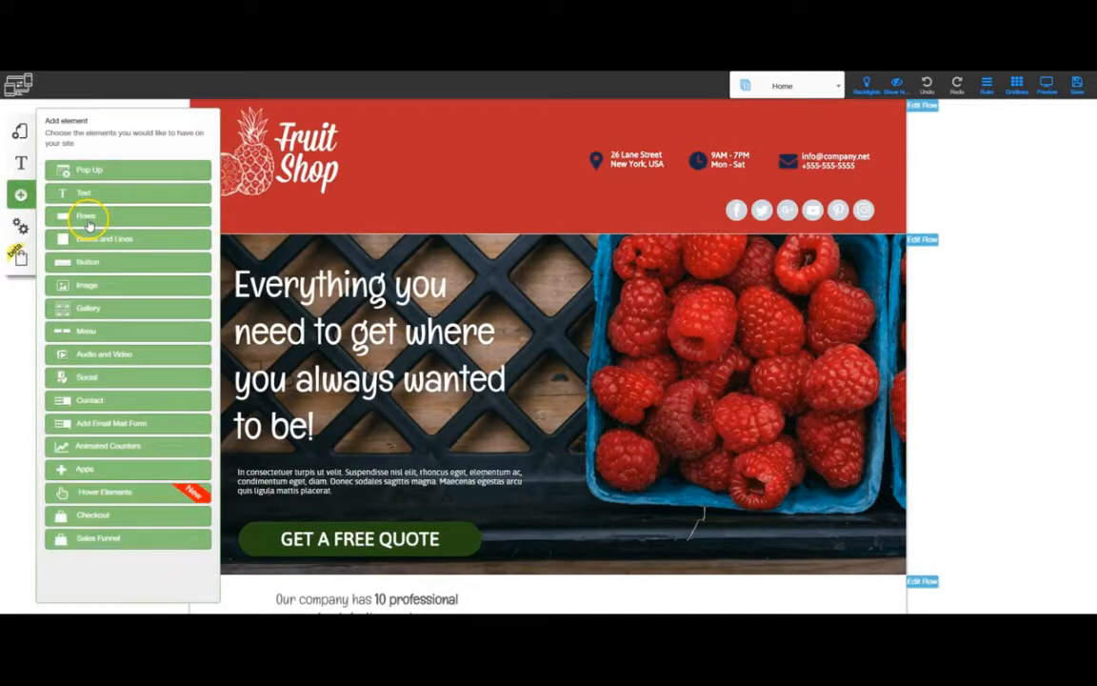
pyautogui.click(87, 218)
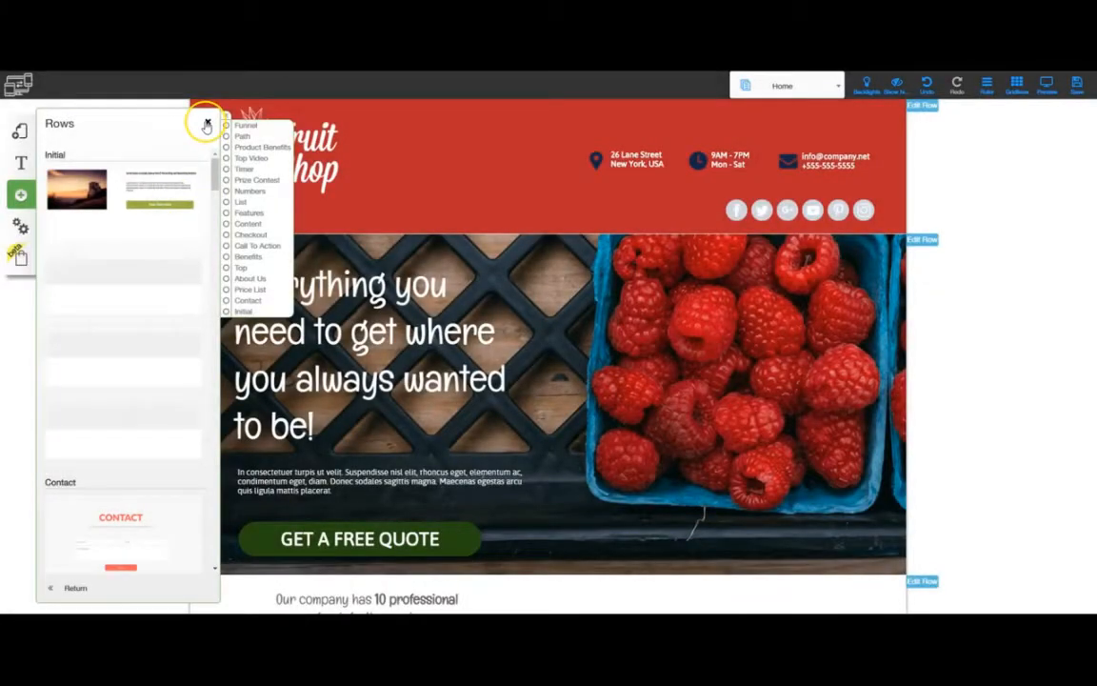
pyautogui.click(205, 124)
pyautogui.scroll(-5, 504, 349)
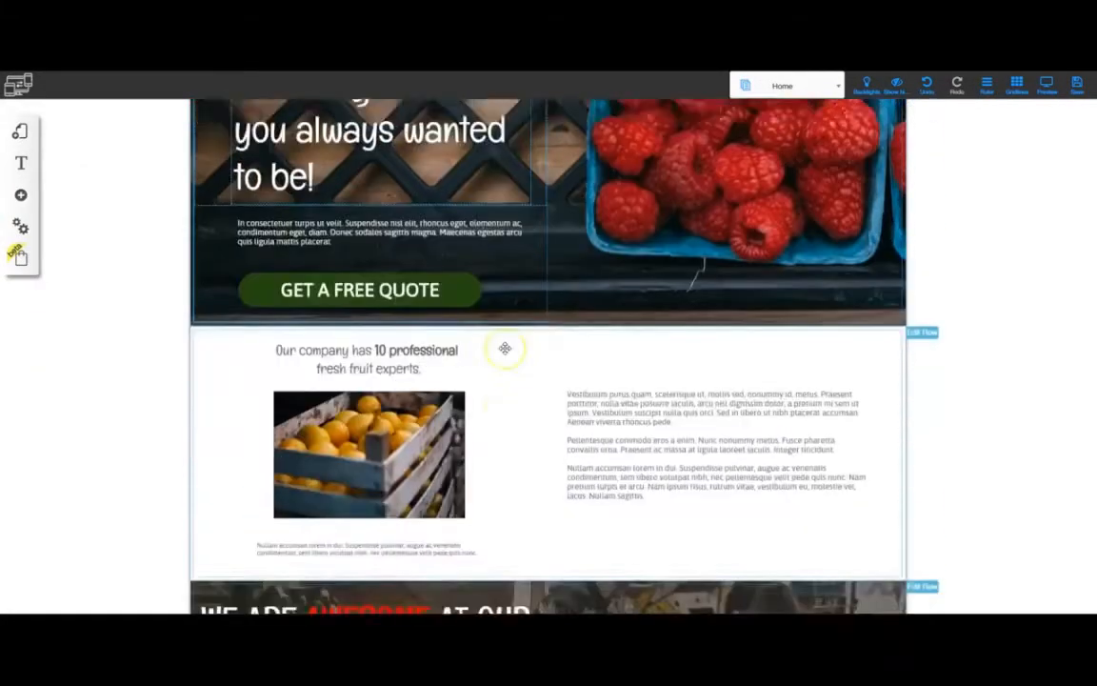
pyautogui.scroll(-2, 505, 349)
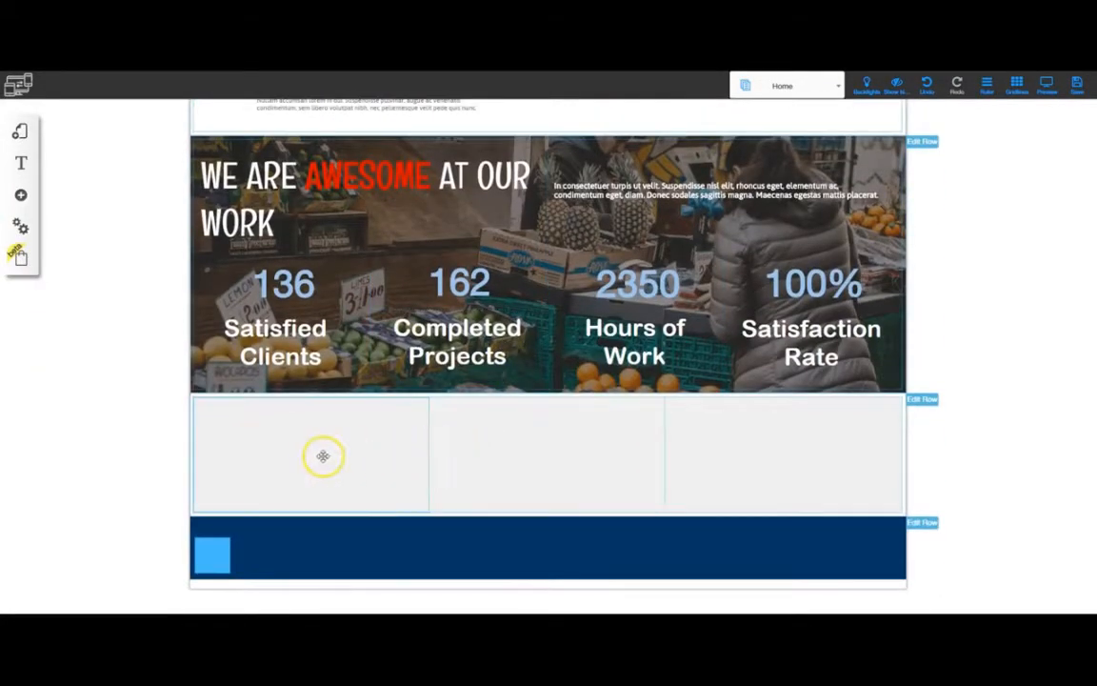
# Step: Try the light blue square in the new row's first column and move it back to the dark blue row
pyautogui.moveTo(221, 554); pyautogui.dragTo(349, 468)
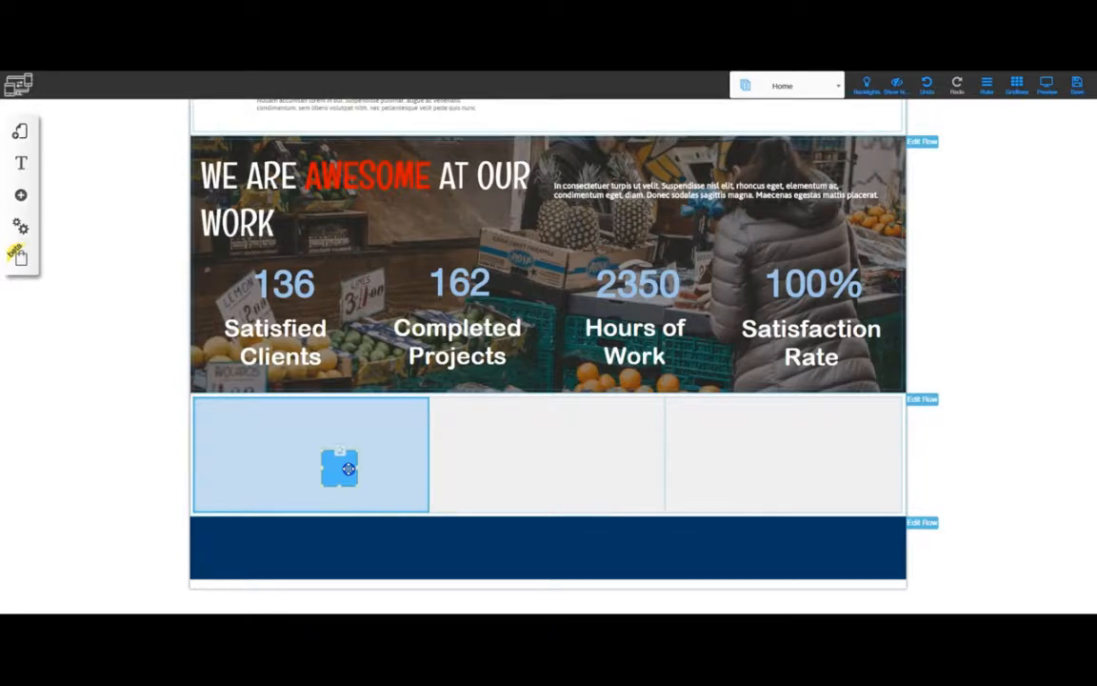
pyautogui.moveTo(349, 468); pyautogui.dragTo(220, 551)
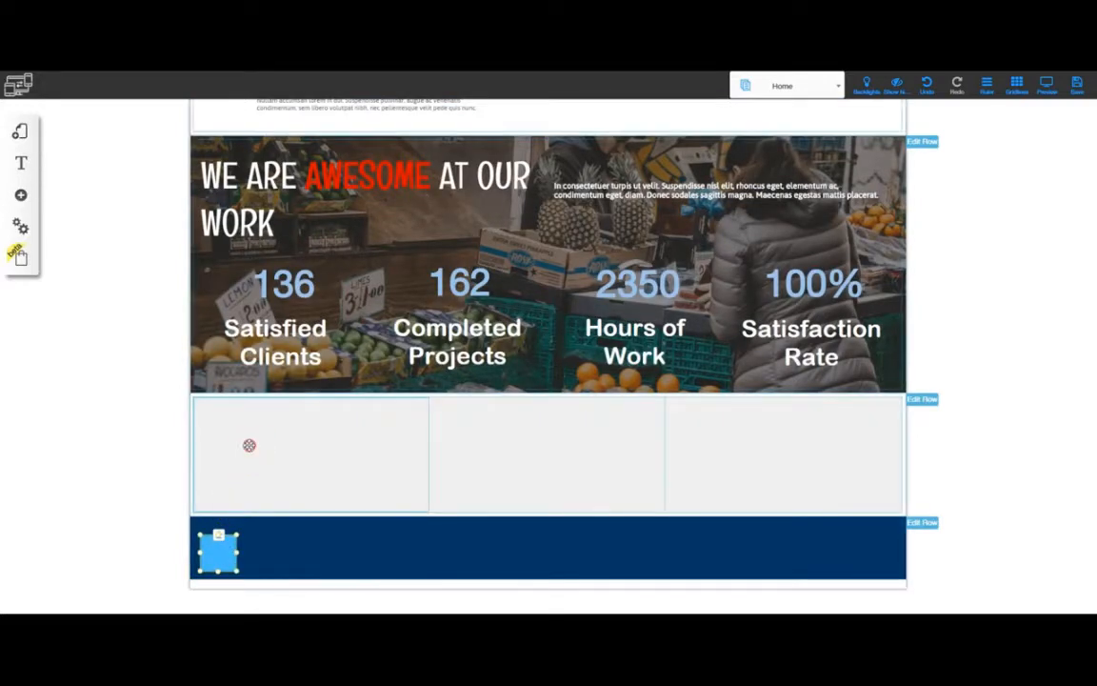
# Step: Duplicate the first column of the empty row and set the leading column's width to 12 columns
pyautogui.click(249, 445)
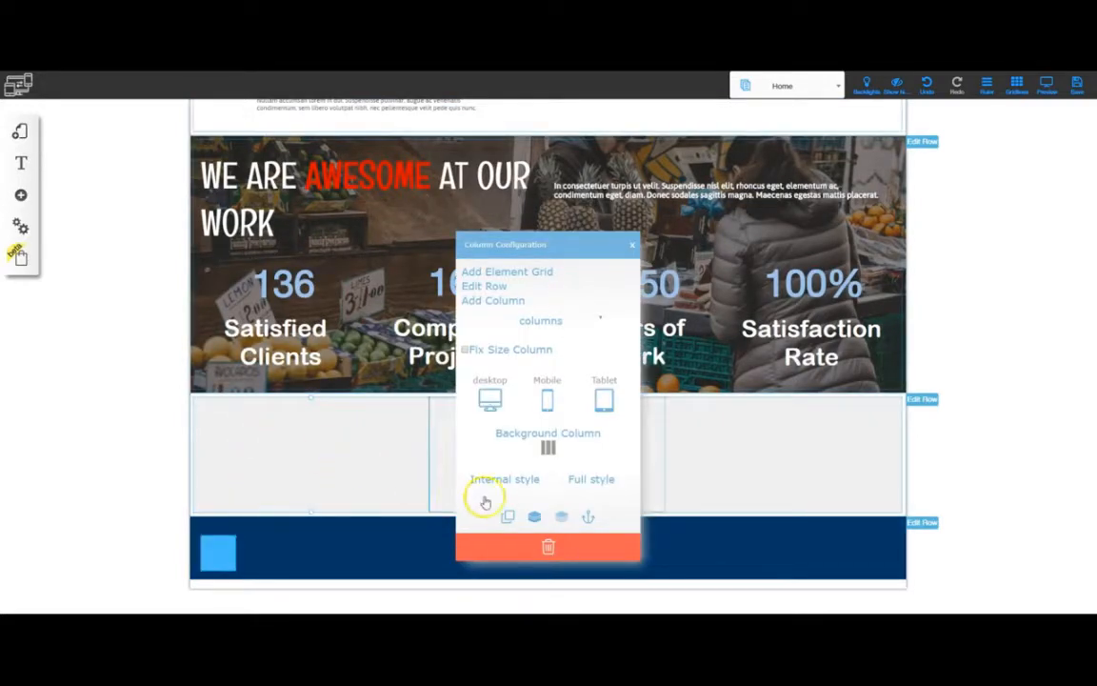
pyautogui.click(508, 517)
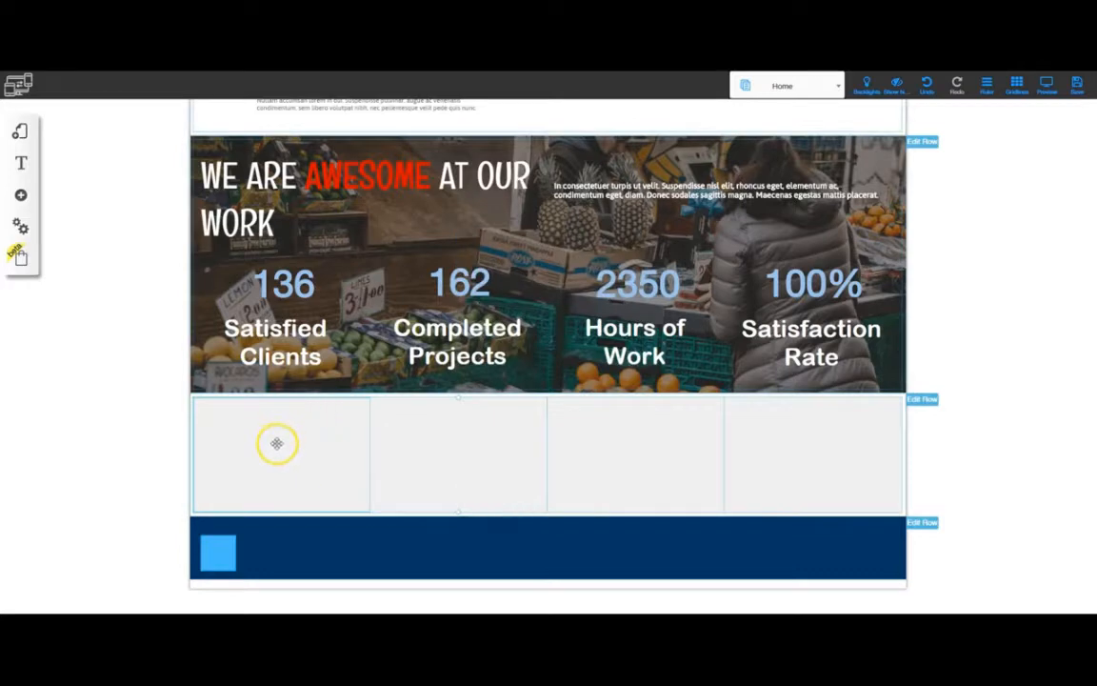
pyautogui.click(291, 443)
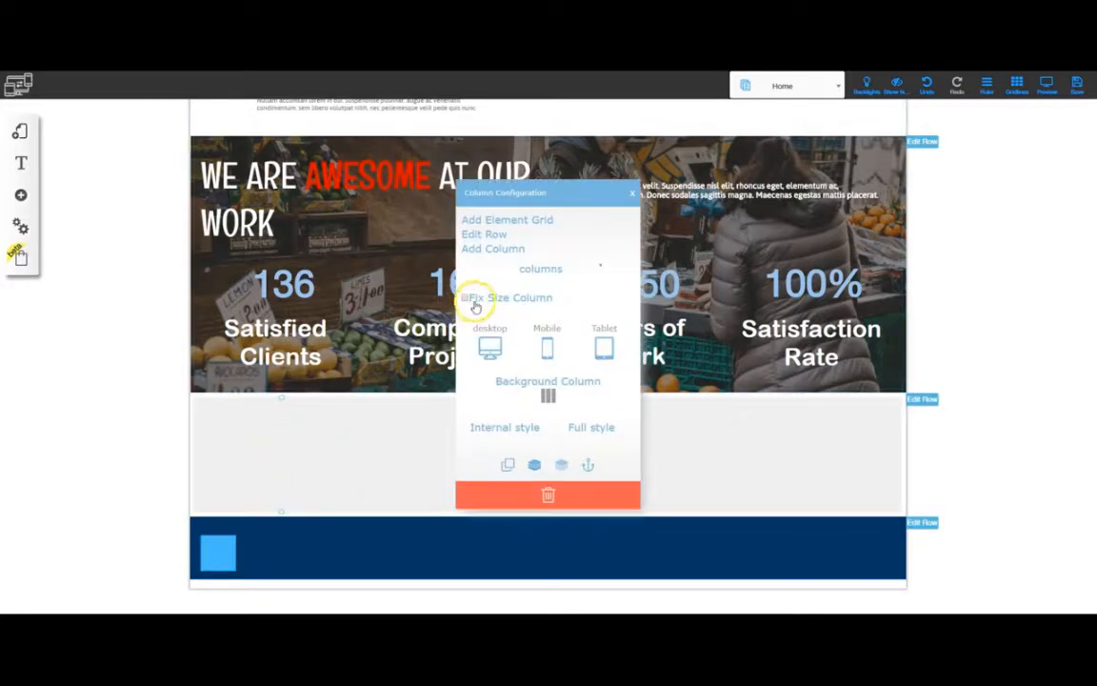
pyautogui.click(598, 266)
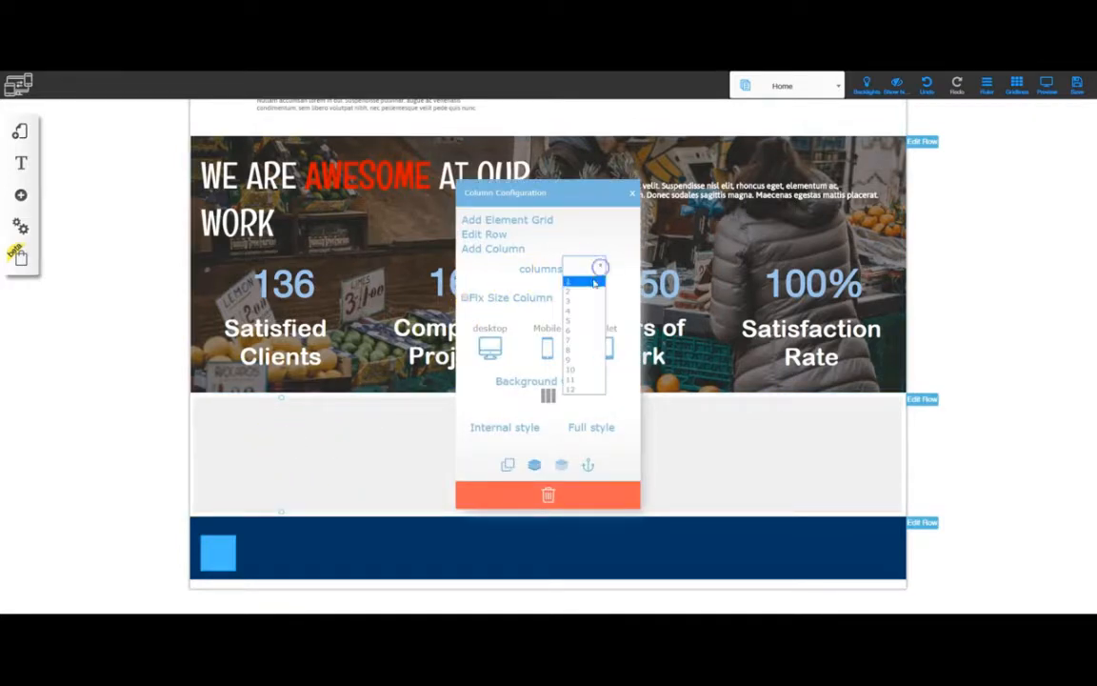
pyautogui.click(576, 388)
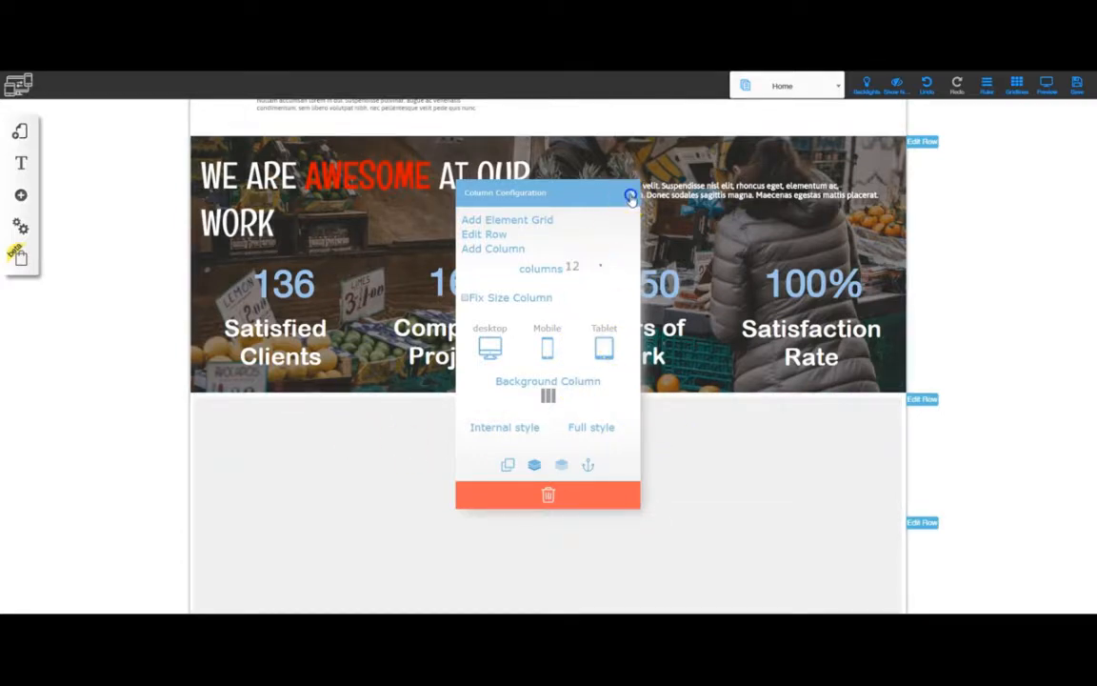
pyautogui.click(631, 196)
pyautogui.scroll(-2, 540, 391)
# Step: Nudge the light blue square within the dark blue row and set each of the three lower empty columns to a width of 4
pyautogui.click(222, 552)
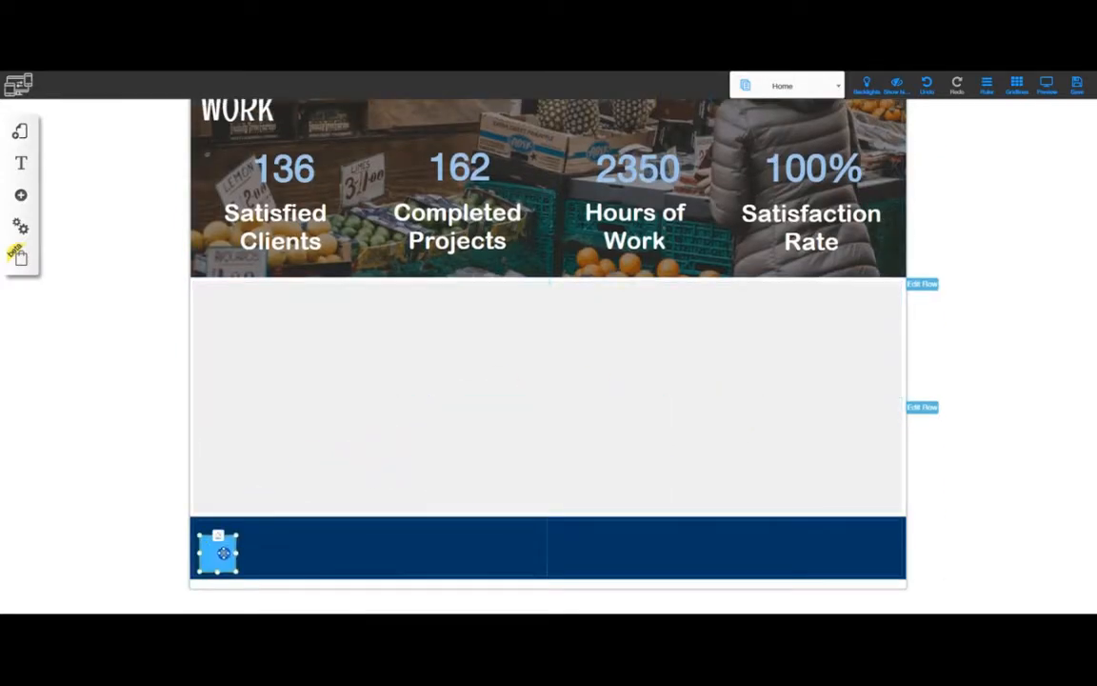
pyautogui.moveTo(223, 553)
pyautogui.mouseDown()
pyautogui.moveTo(345, 310)
pyautogui.moveTo(824, 321)
pyautogui.moveTo(411, 340)
pyautogui.moveTo(374, 443)
pyautogui.moveTo(419, 454)
pyautogui.moveTo(744, 448)
pyautogui.moveTo(346, 467)
pyautogui.moveTo(232, 548)
pyautogui.mouseUp()
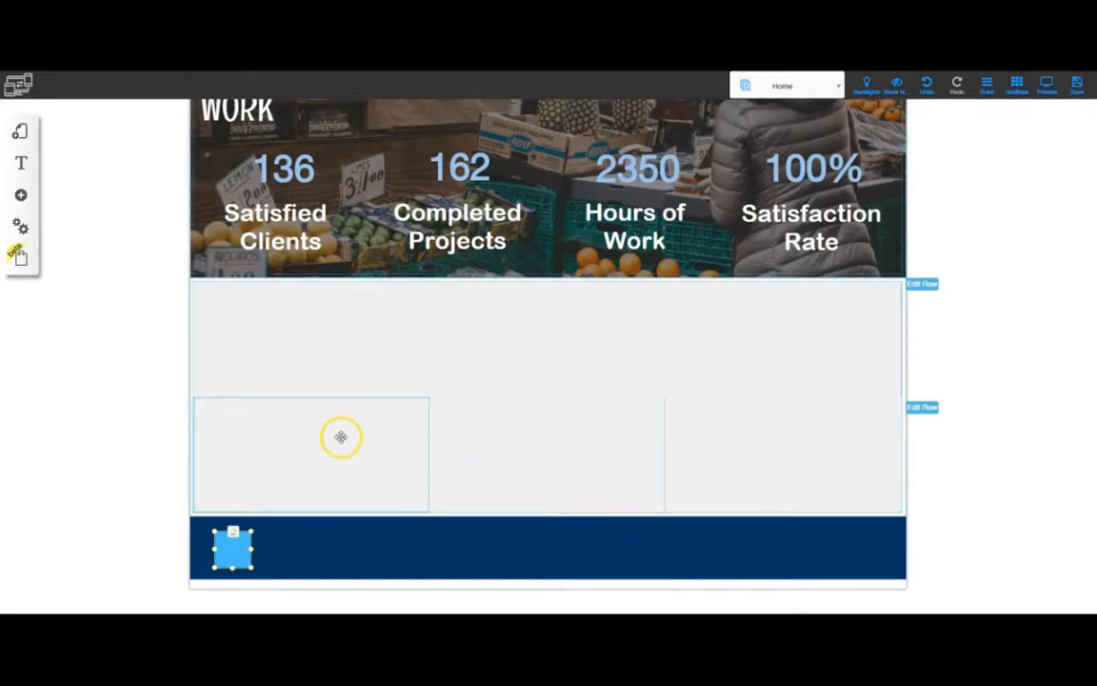
pyautogui.click(341, 437)
pyautogui.click(600, 264)
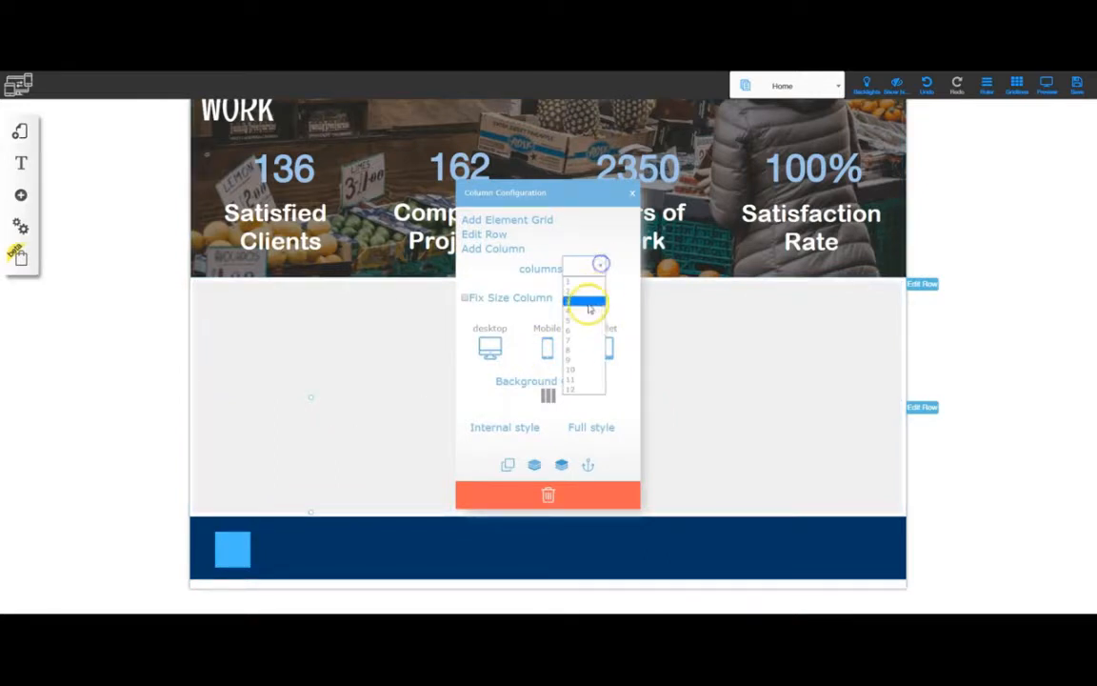
pyautogui.click(589, 305)
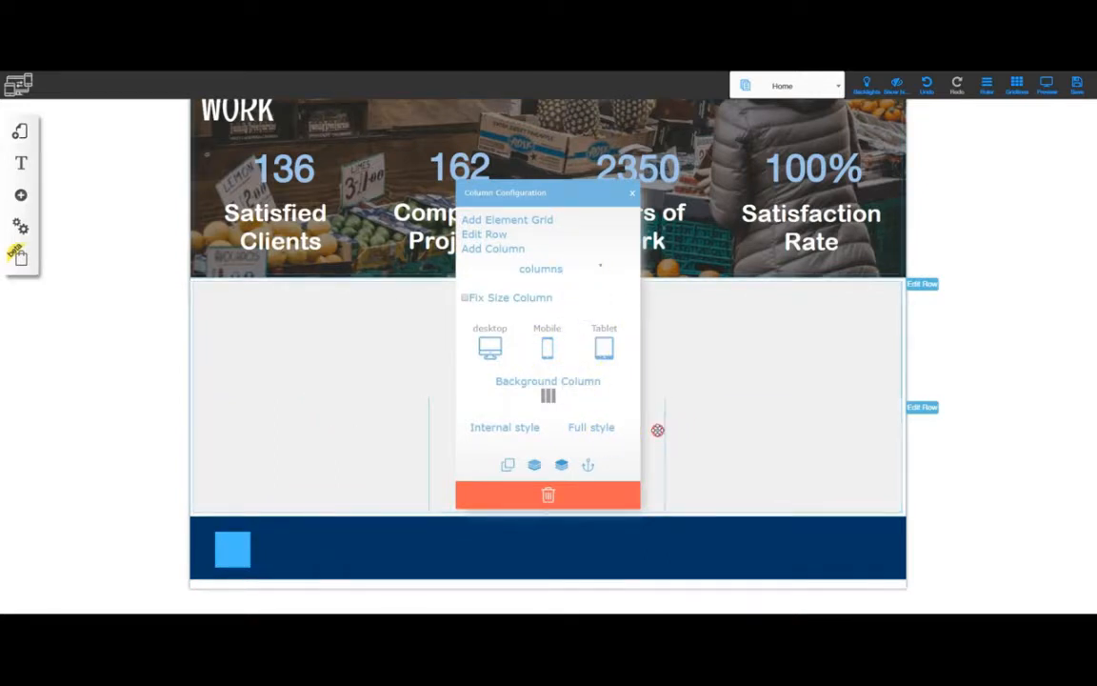
pyautogui.click(580, 267)
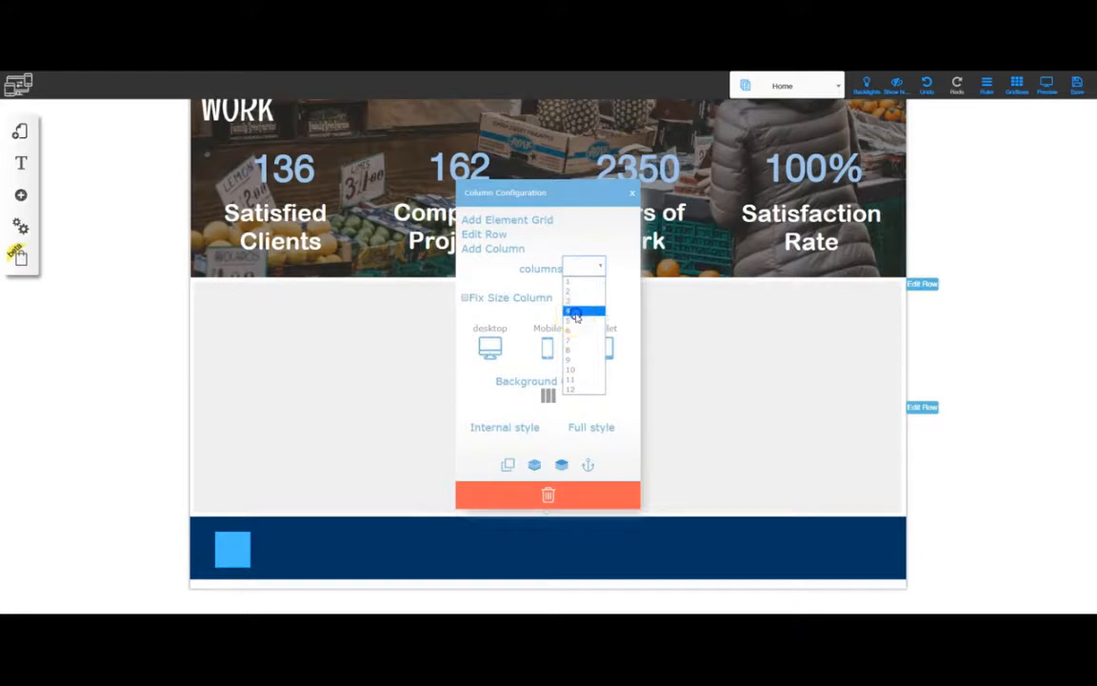
pyautogui.click(576, 312)
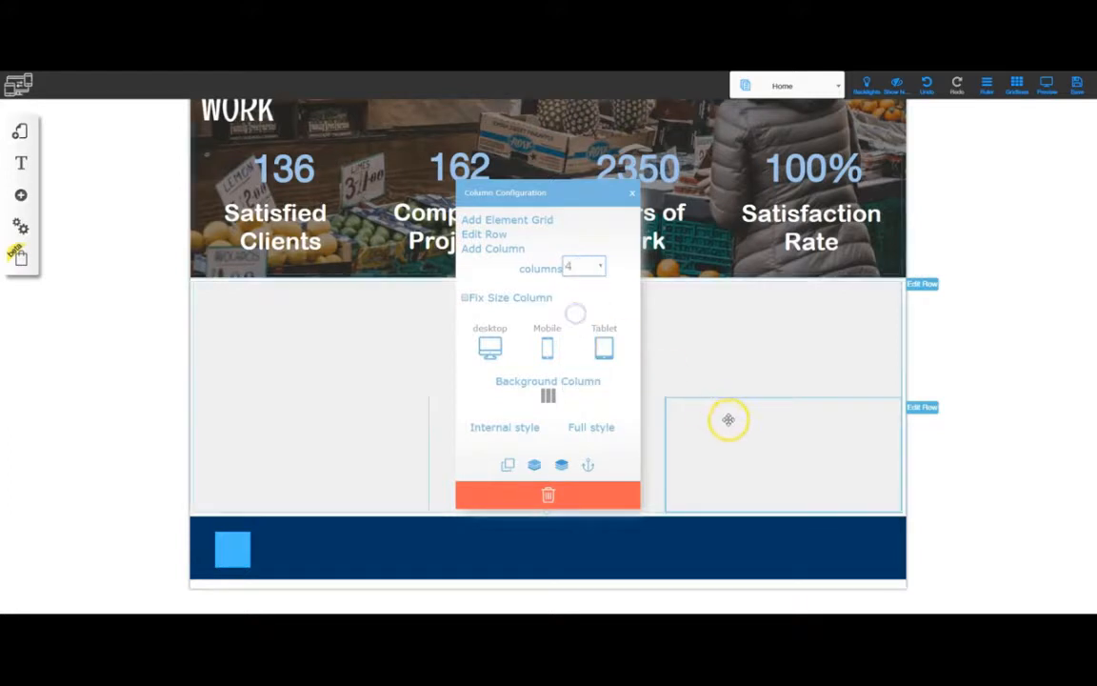
pyautogui.click(596, 266)
pyautogui.click(585, 312)
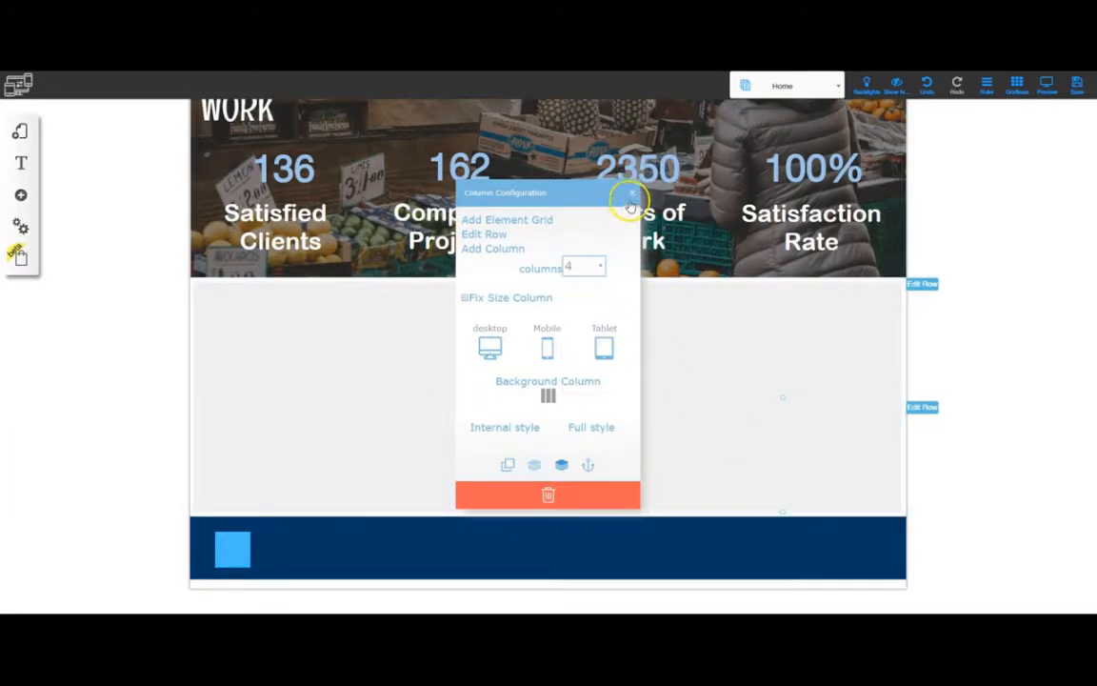
pyautogui.click(631, 194)
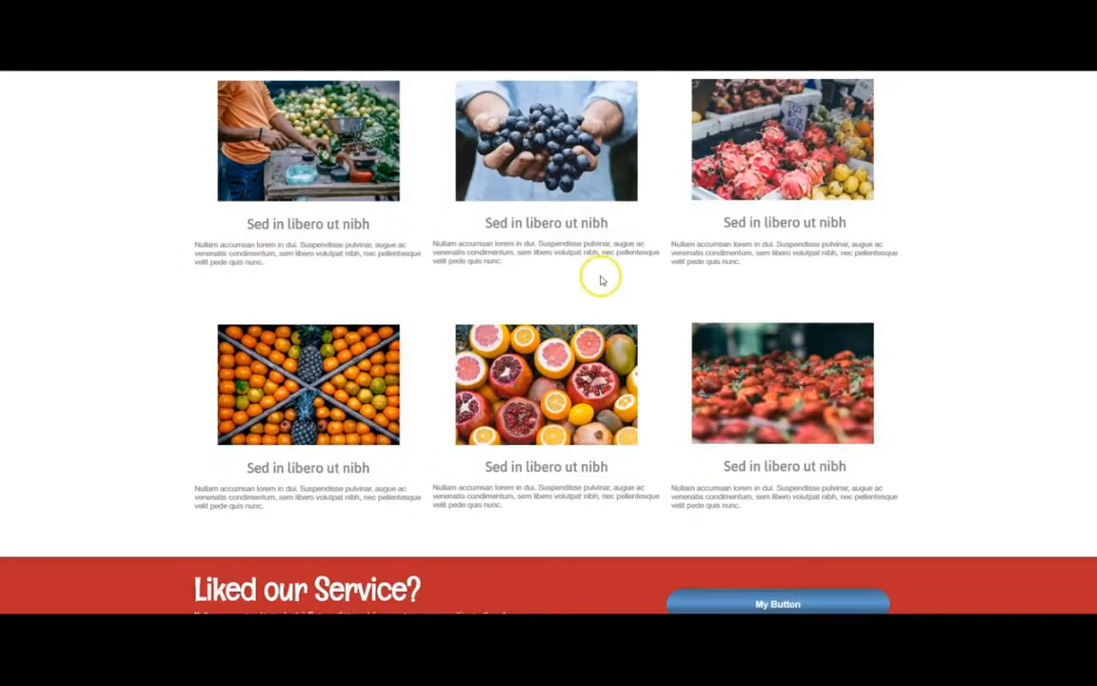
# Step: Check the reference page's What We Do heading and open the text element choices for the Home page
pyautogui.scroll(1, 600, 279)
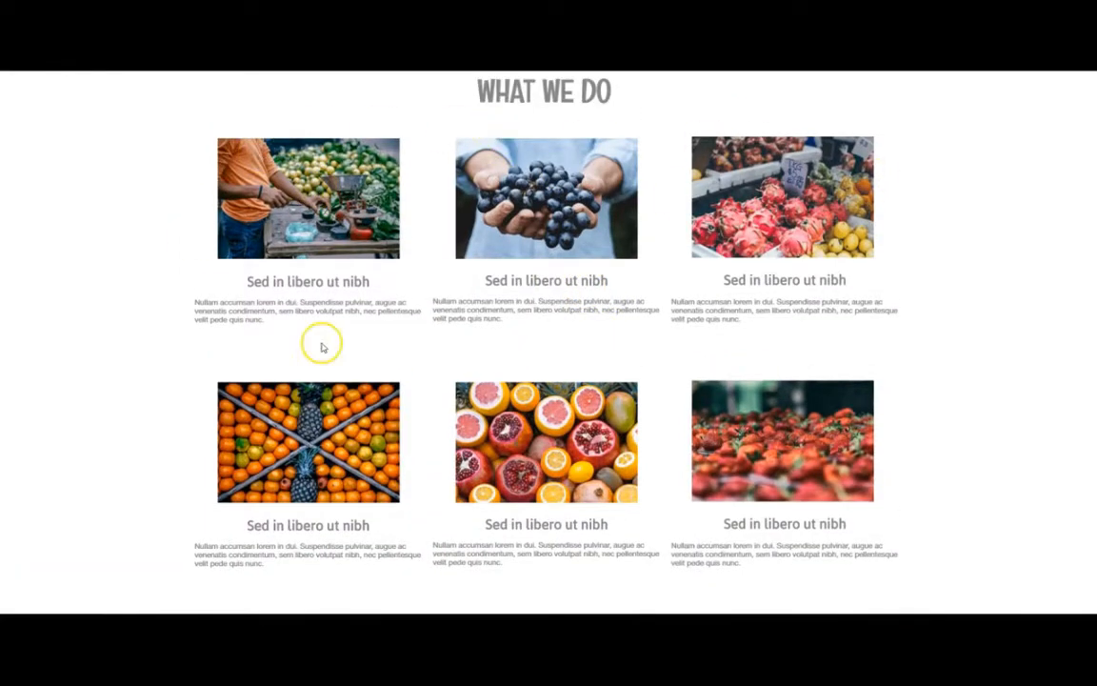
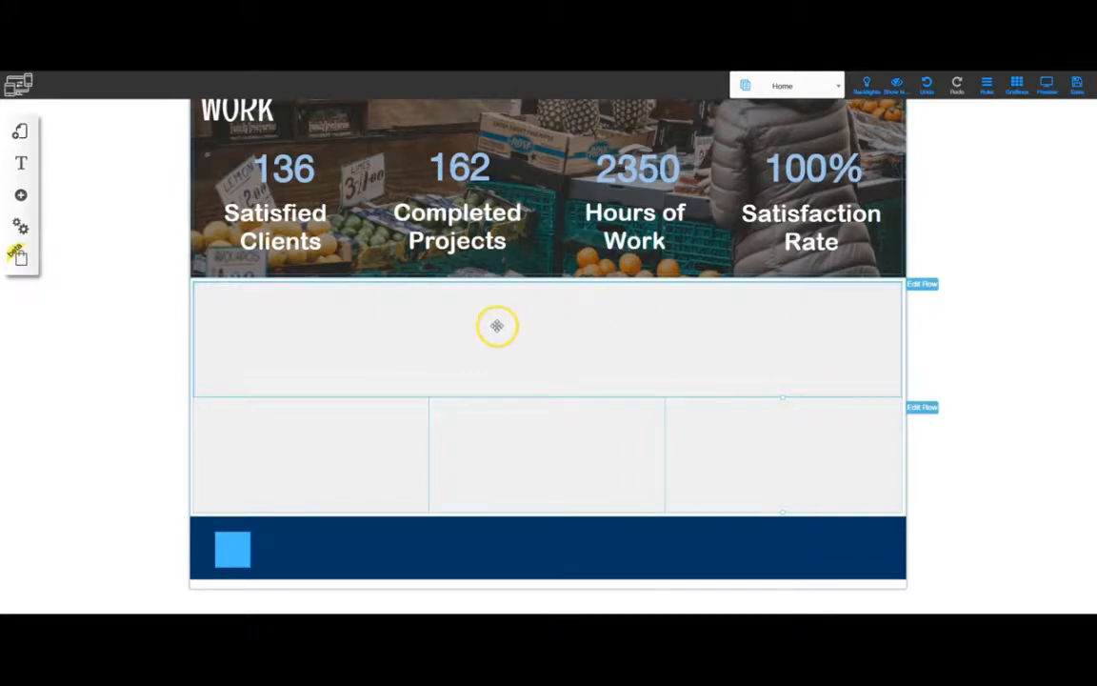
pyautogui.click(21, 195)
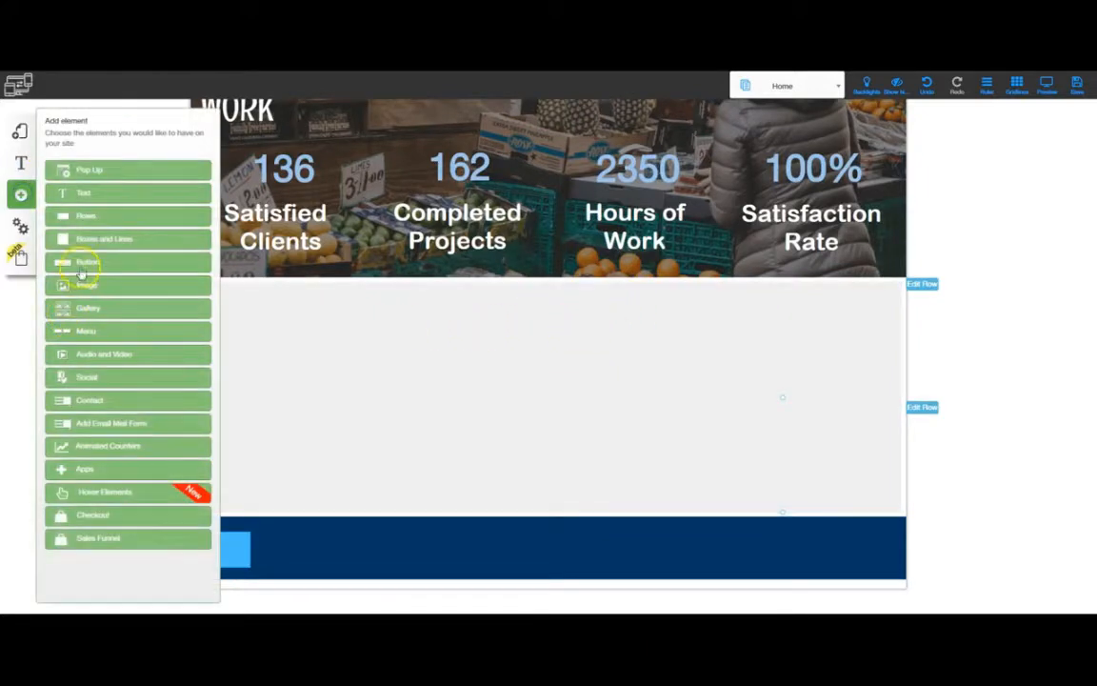
pyautogui.click(89, 196)
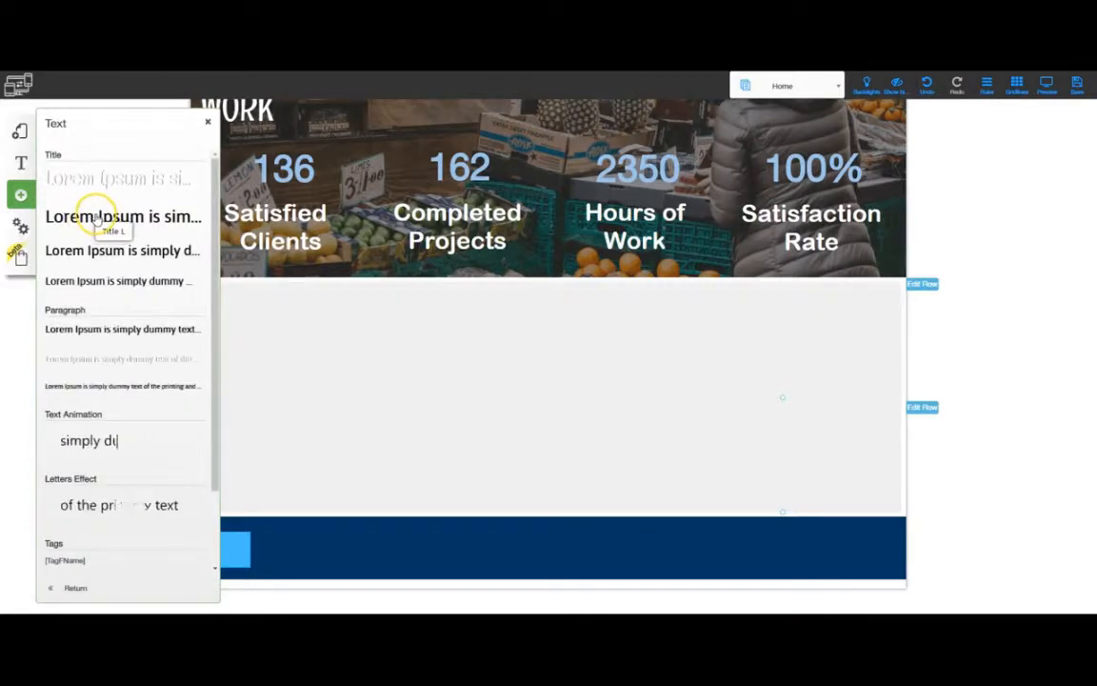
# Step: Add a Title L text to the empty grey section and replace its placeholder with "WHAT WE DO" copied from the Notepad notes
pyautogui.moveTo(98, 218); pyautogui.dragTo(526, 322)
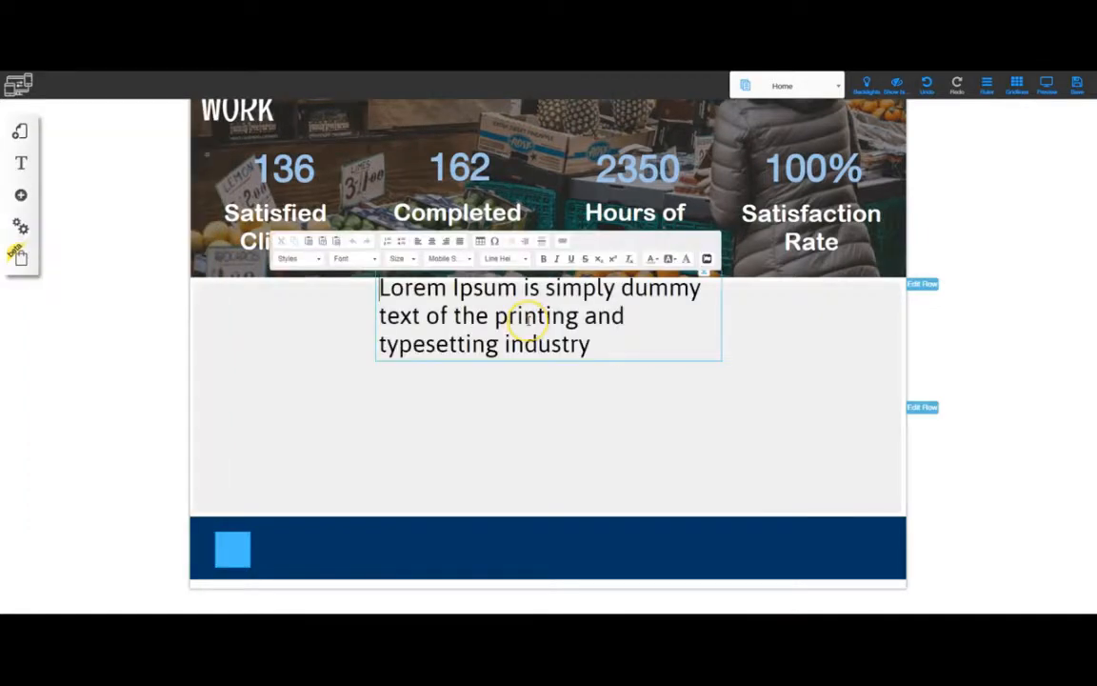
pyautogui.tripleClick(526, 320)
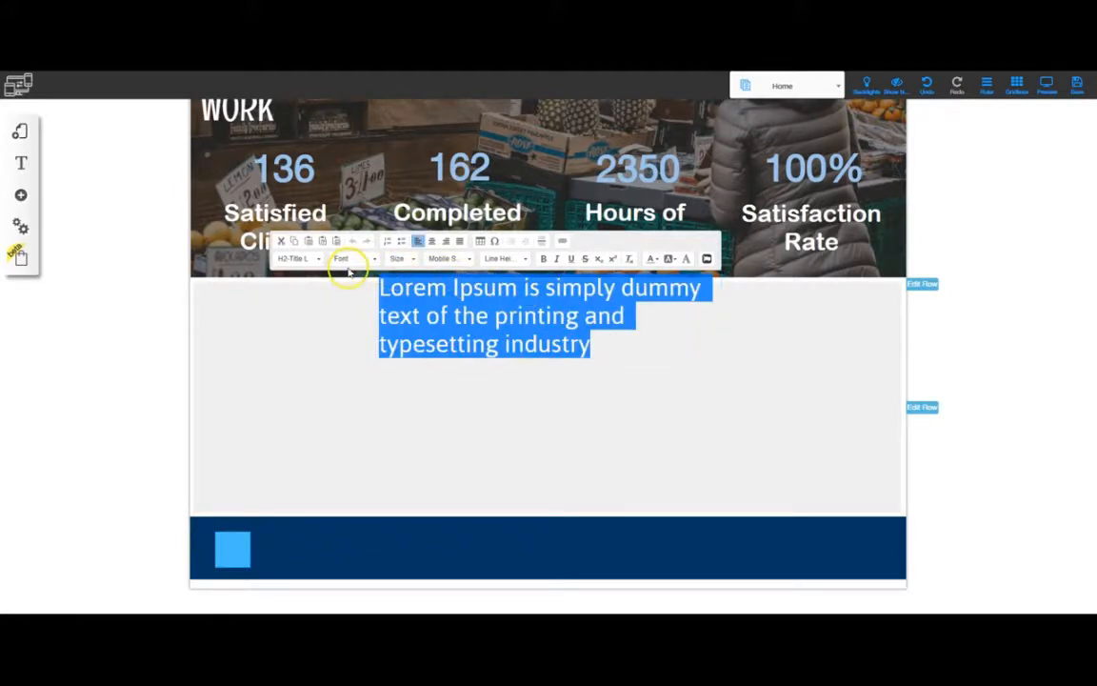
pyautogui.press('Delete')
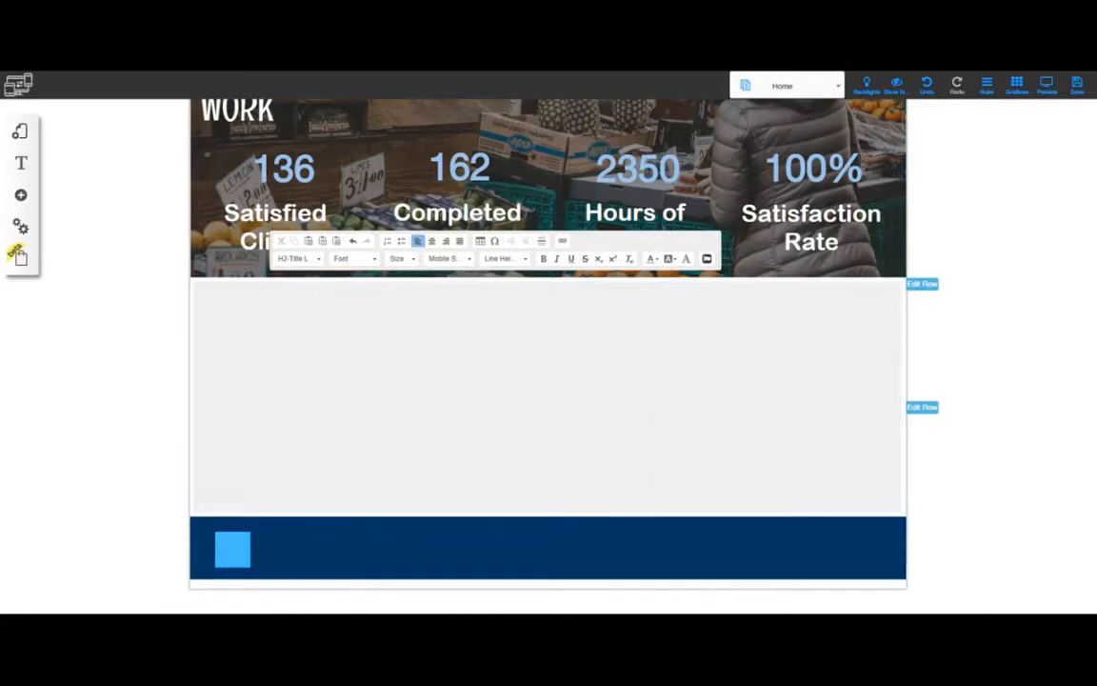
pyautogui.hotkey('alt', 'Tab')
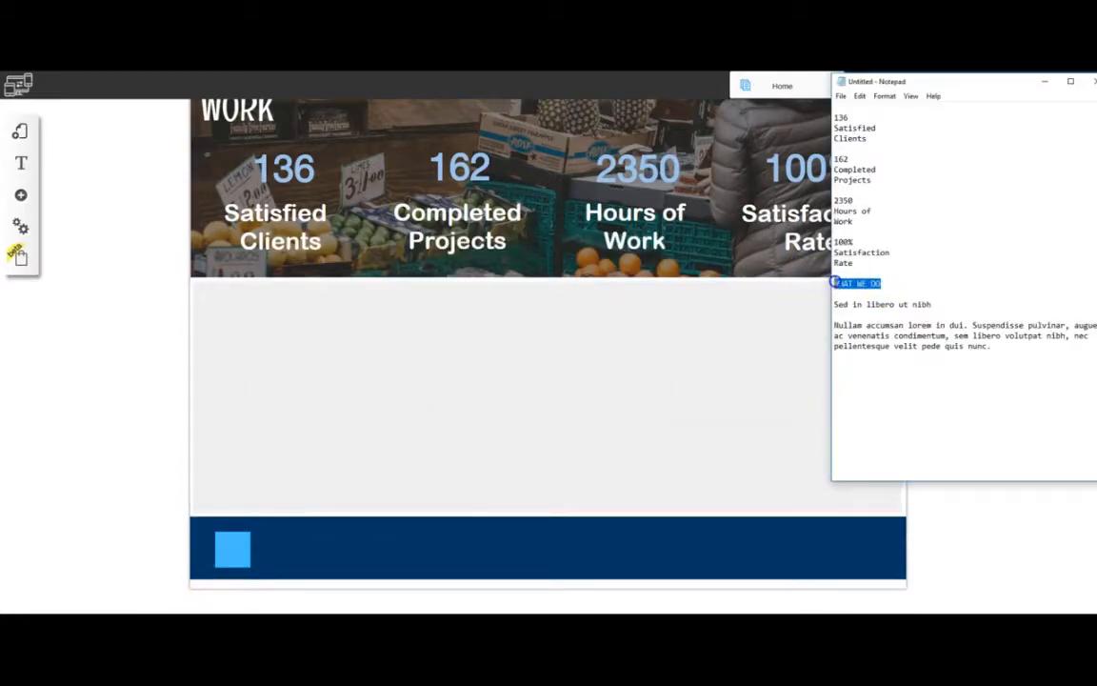
pyautogui.hotkey('alt', 'Tab')
pyautogui.click(491, 296)
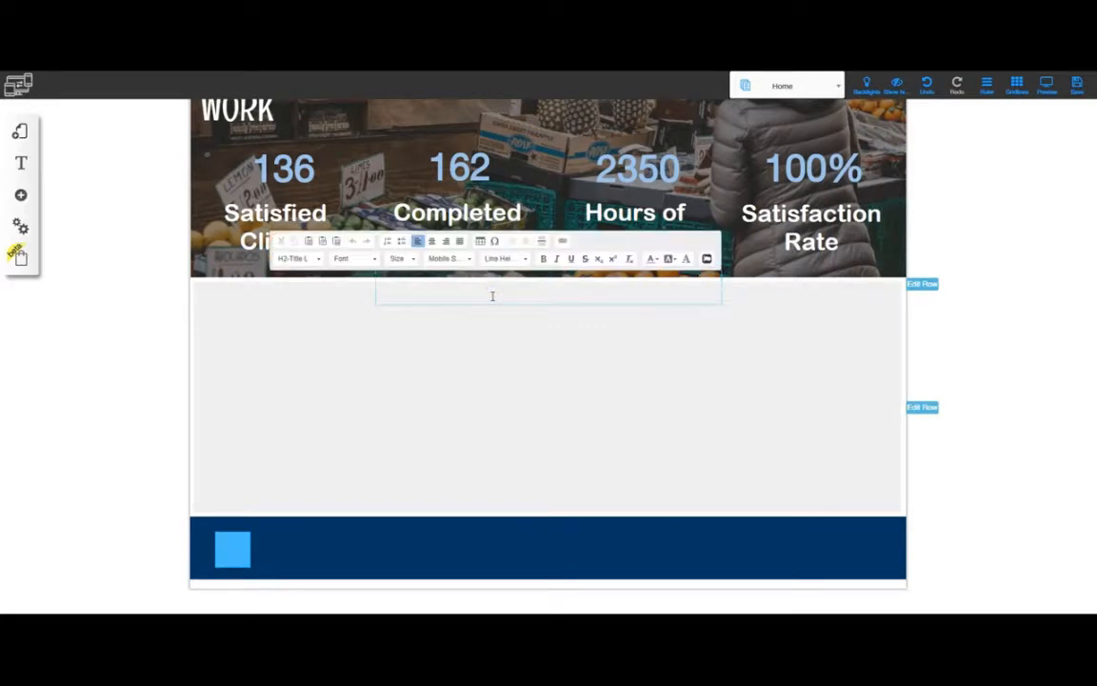
pyautogui.hotkey('ctrl', 'v')
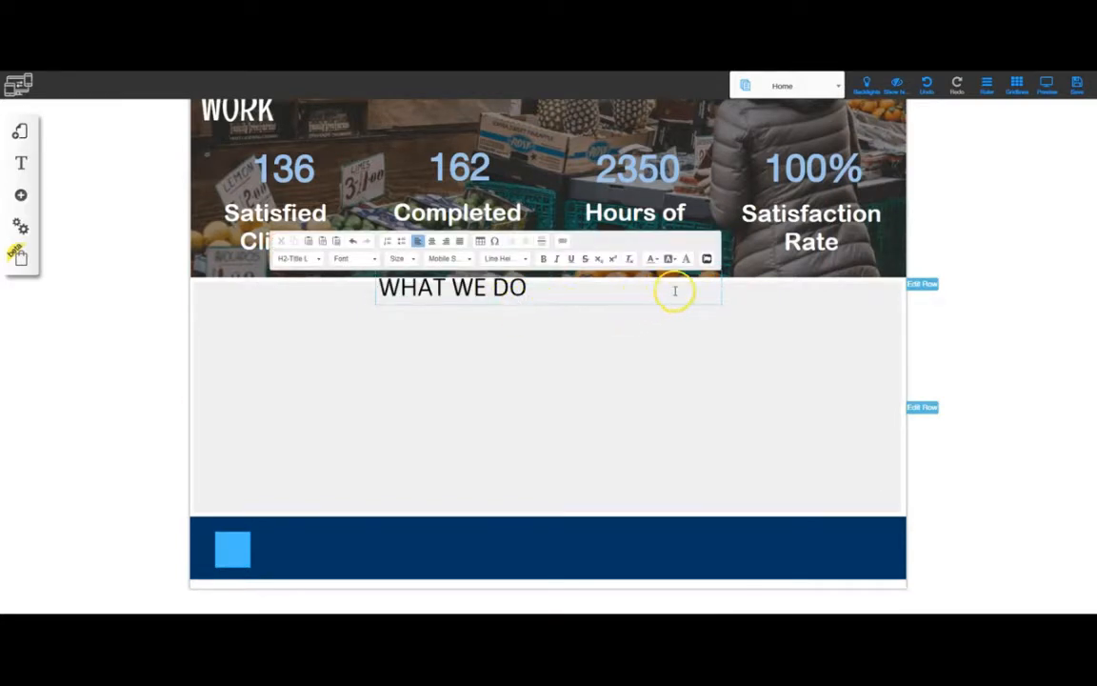
pyautogui.click(664, 338)
# Step: Move the "WHAT WE DO" title slightly lower in its row and centre its text
pyautogui.moveTo(544, 291); pyautogui.dragTo(558, 323)
pyautogui.doubleClick(511, 321)
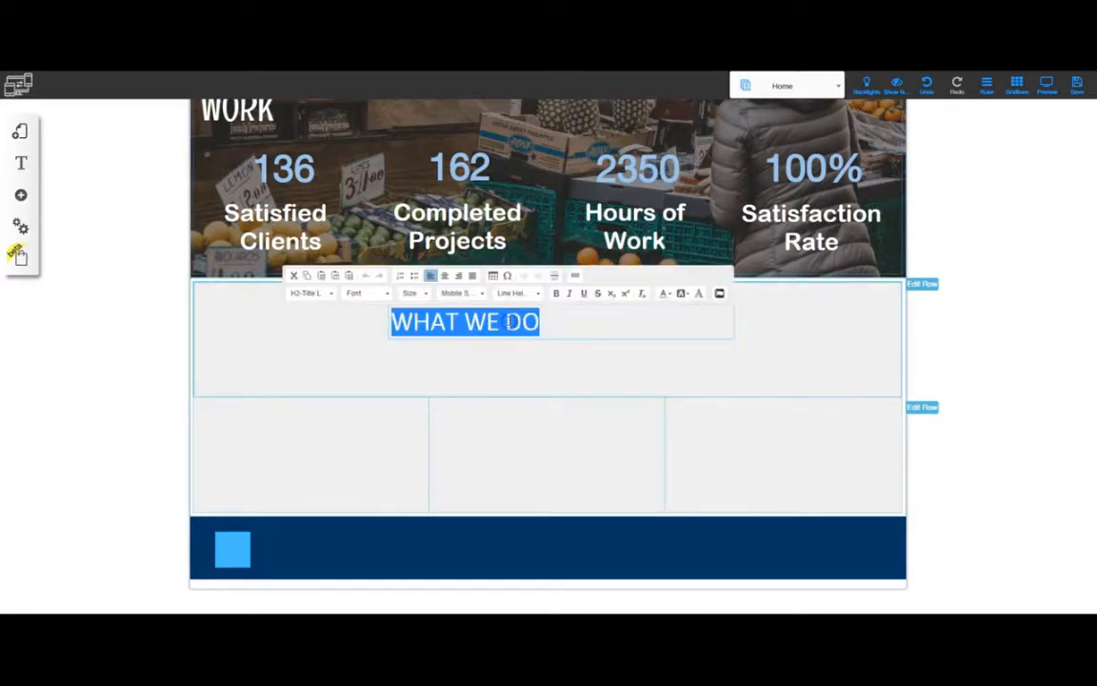
pyautogui.click(504, 322)
pyautogui.click(445, 276)
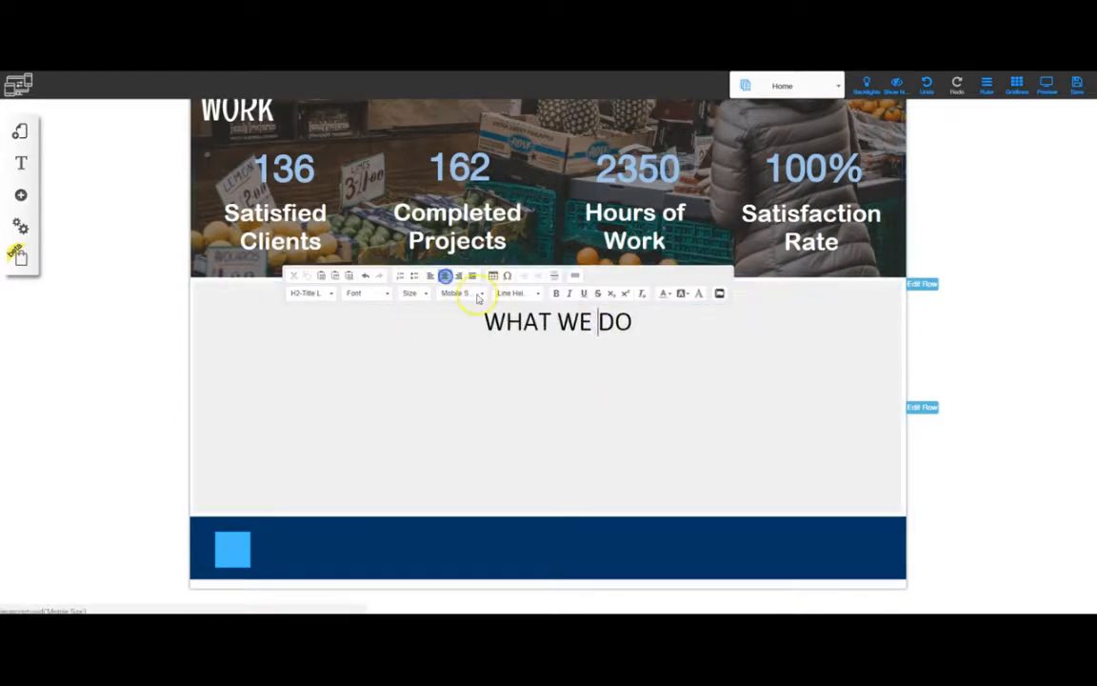
# Step: Change the text colour of the "WHAT WE DO" title to grey
pyautogui.moveTo(484, 321); pyautogui.dragTo(598, 322)
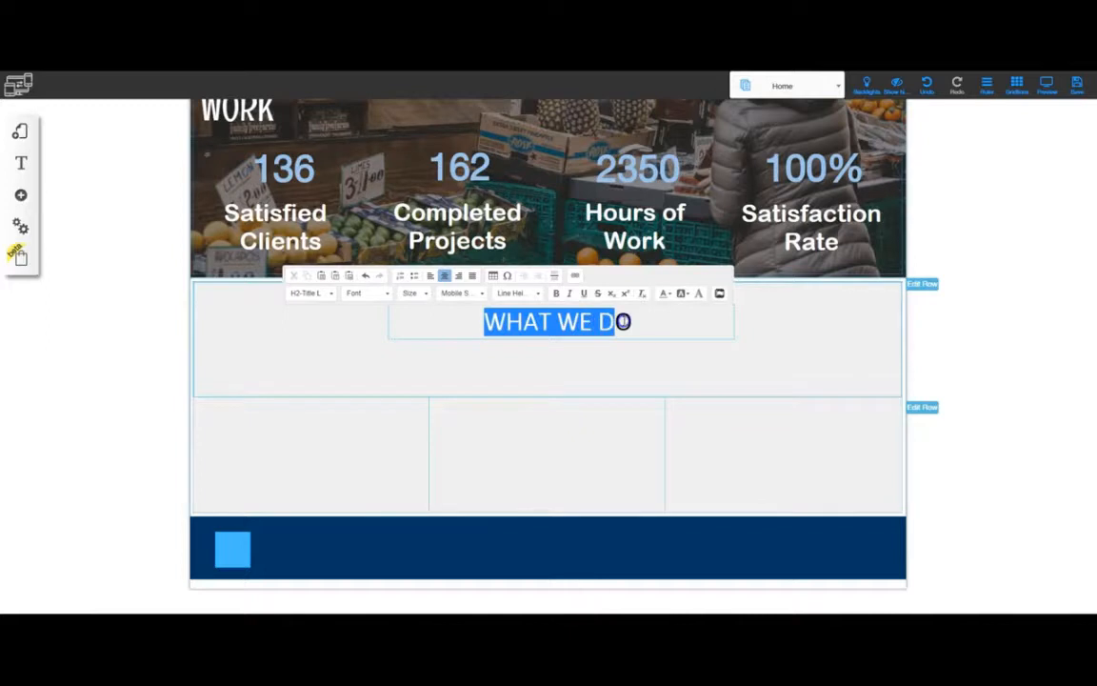
pyautogui.click(667, 293)
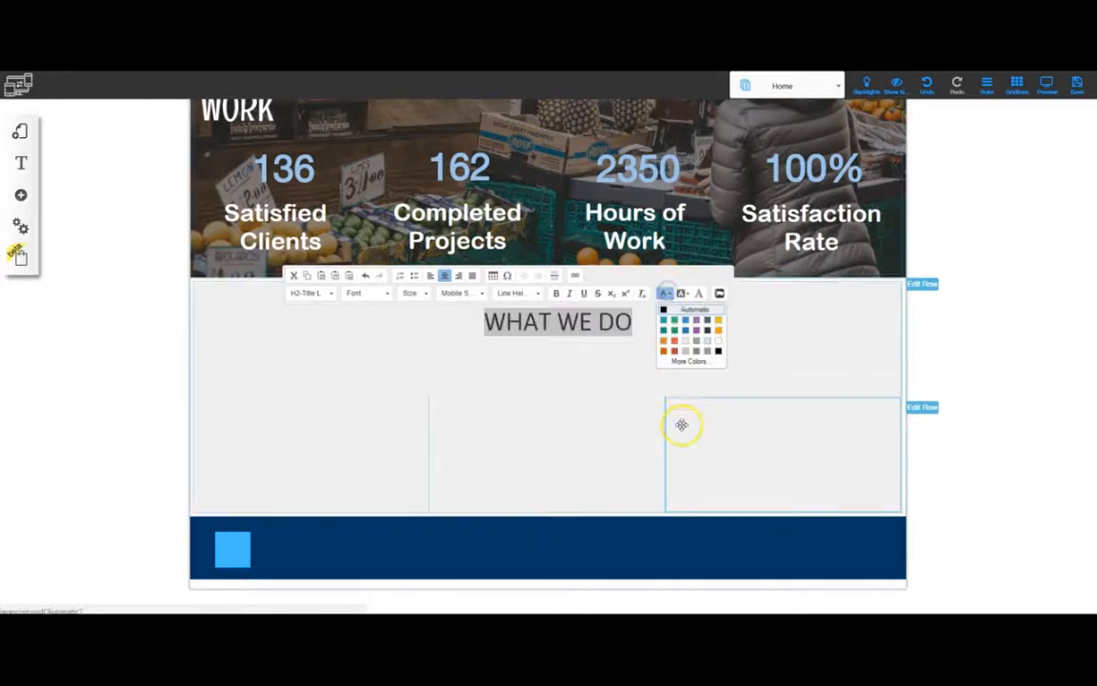
pyautogui.click(698, 355)
pyautogui.click(667, 372)
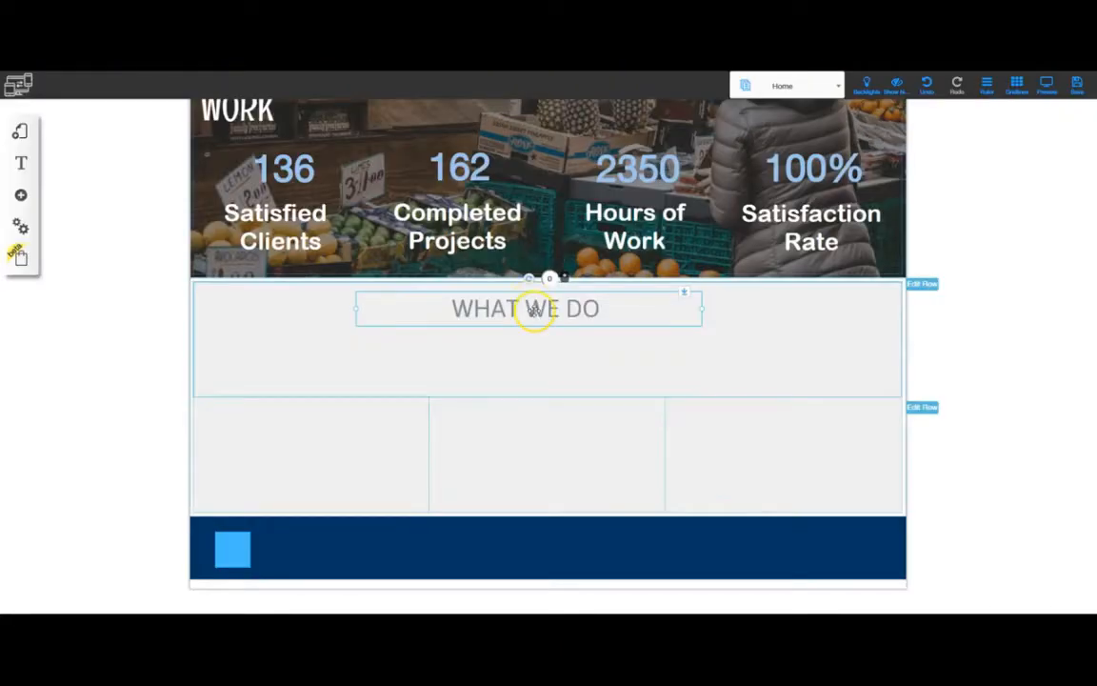
# Step: Set the font of the "WHAT WE DO" title to Englebert
pyautogui.doubleClick(534, 310)
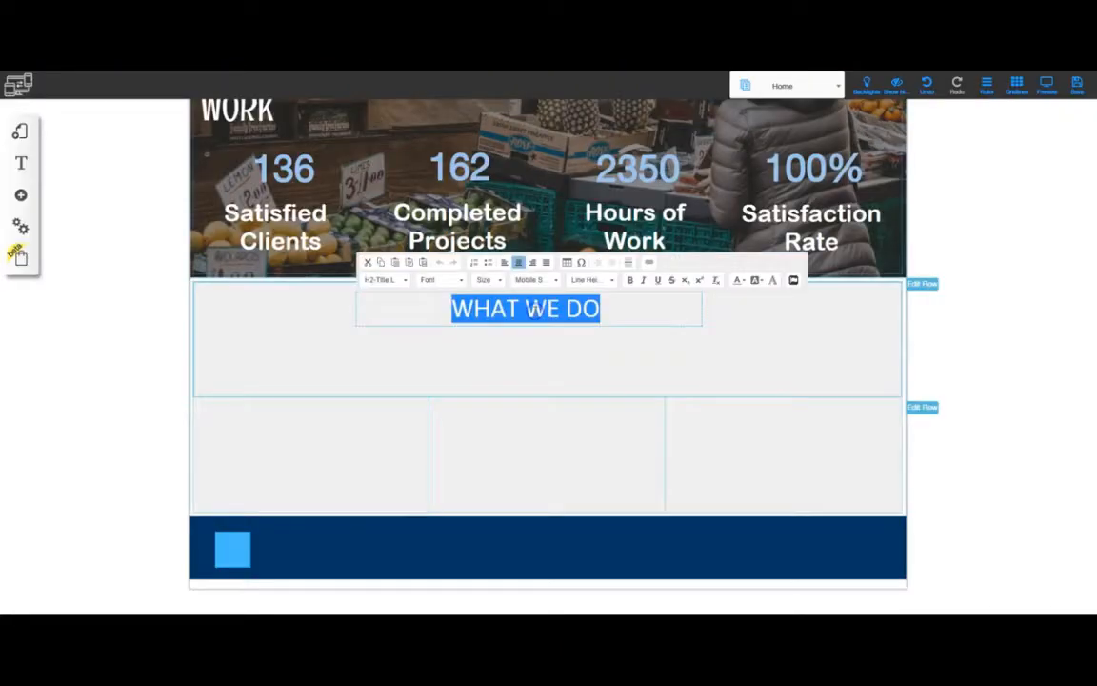
pyautogui.click(459, 280)
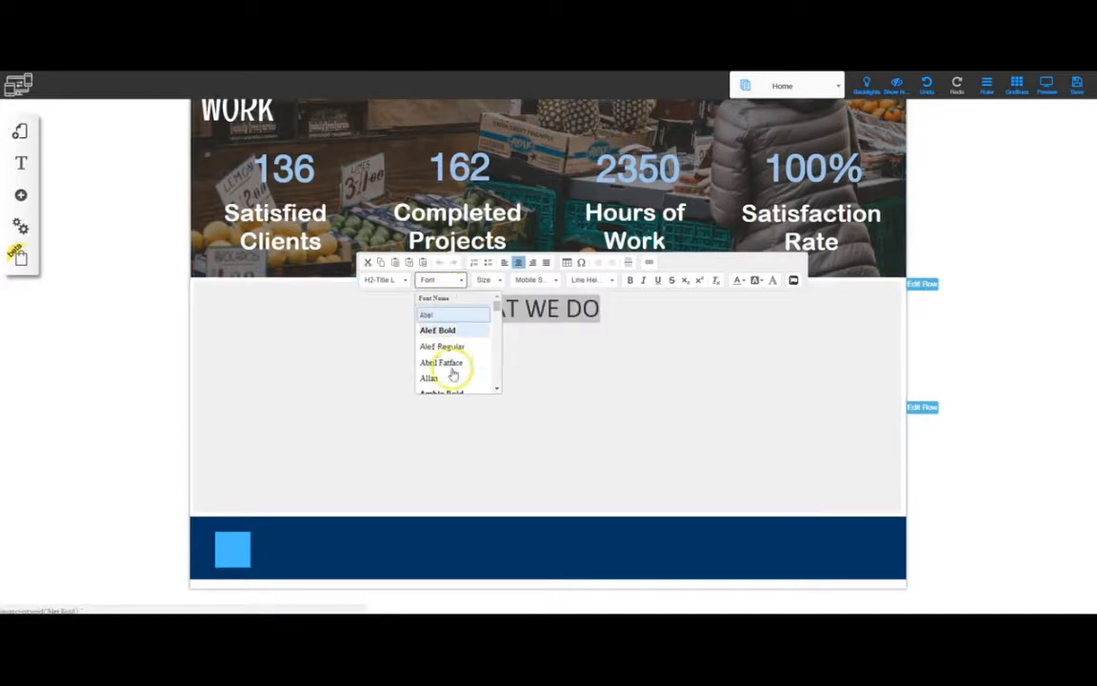
pyautogui.scroll(-10, 453, 373)
pyautogui.scroll(-3, 453, 376)
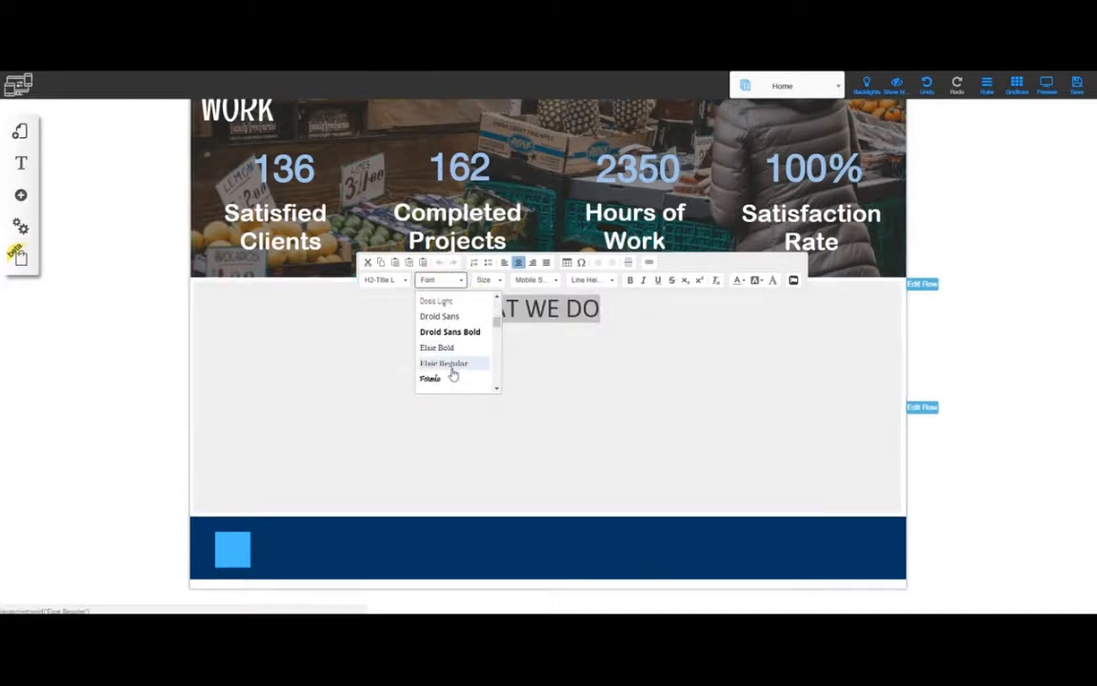
pyautogui.scroll(-2, 452, 377)
pyautogui.click(441, 353)
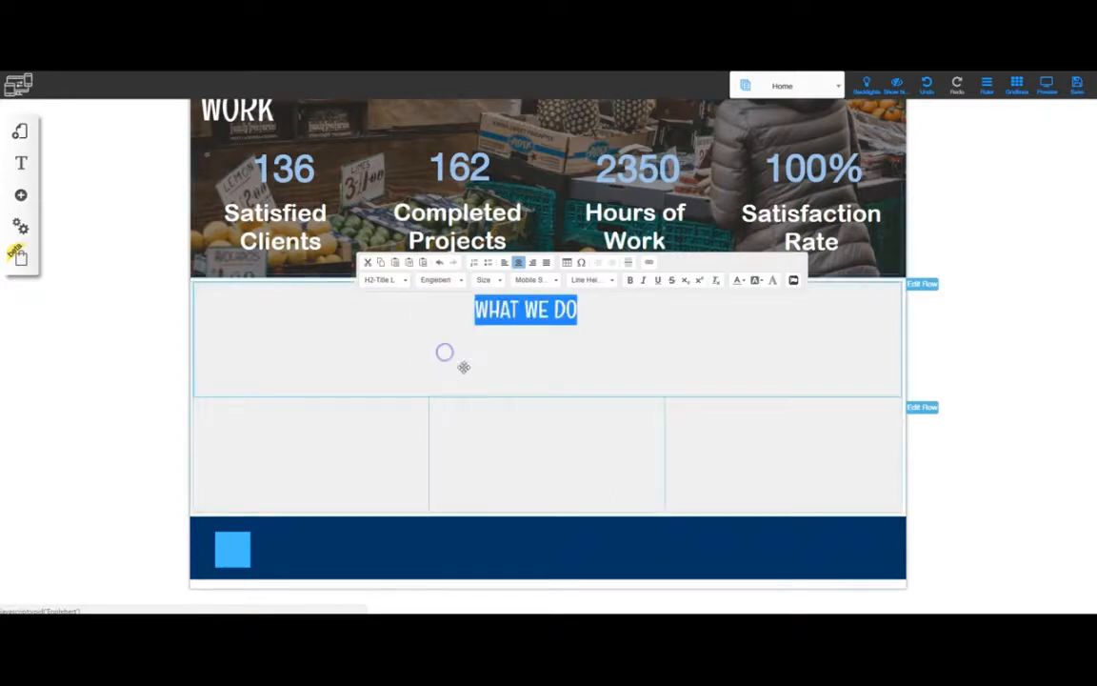
pyautogui.click(544, 380)
pyautogui.click(522, 311)
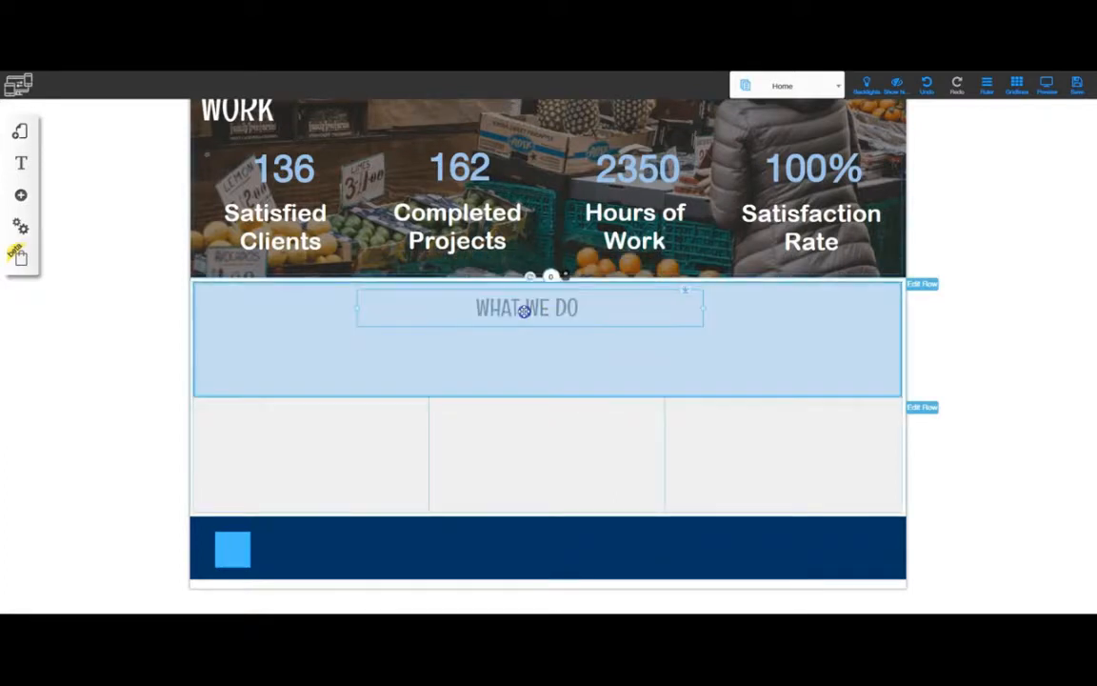
pyautogui.click(598, 338)
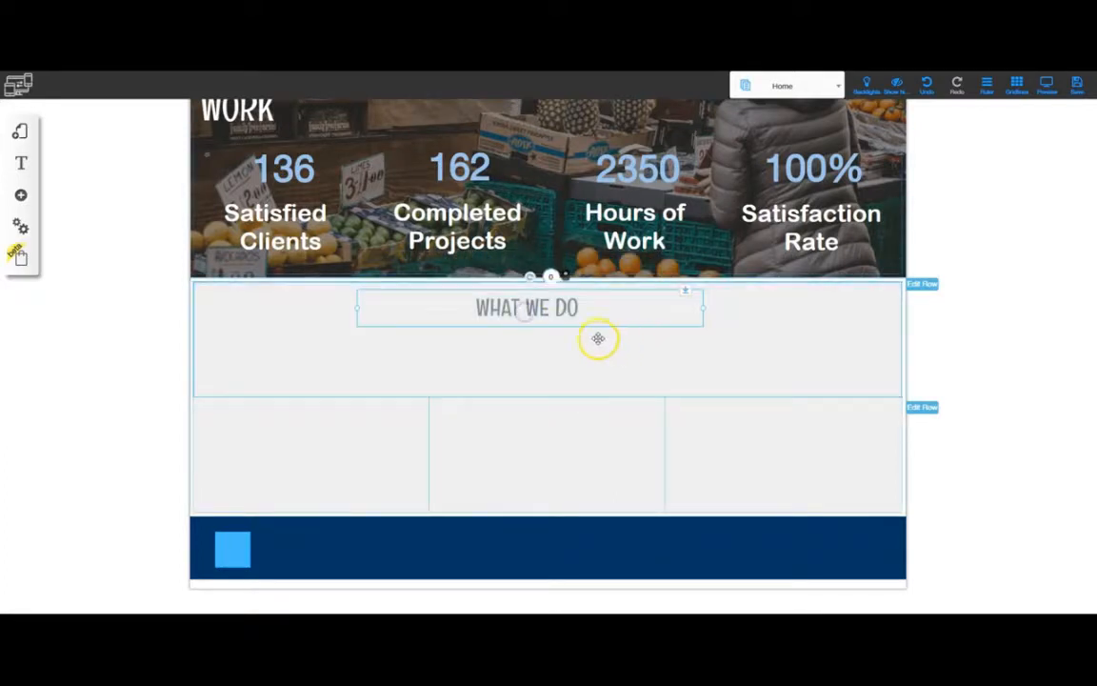
# Step: Make the "WHAT WE DO" title bold
pyautogui.doubleClick(529, 309)
pyautogui.click(630, 278)
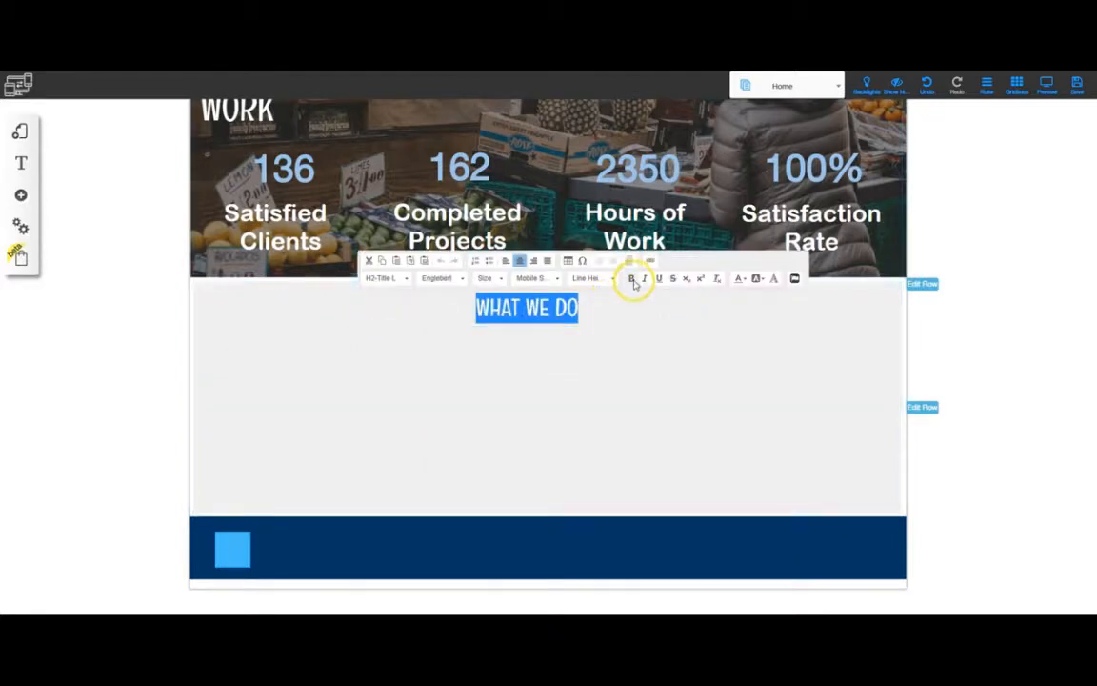
pyautogui.click(558, 374)
# Step: Nudge the "WHAT WE DO" title down and shorten its row to fit closely around it
pyautogui.click(533, 318)
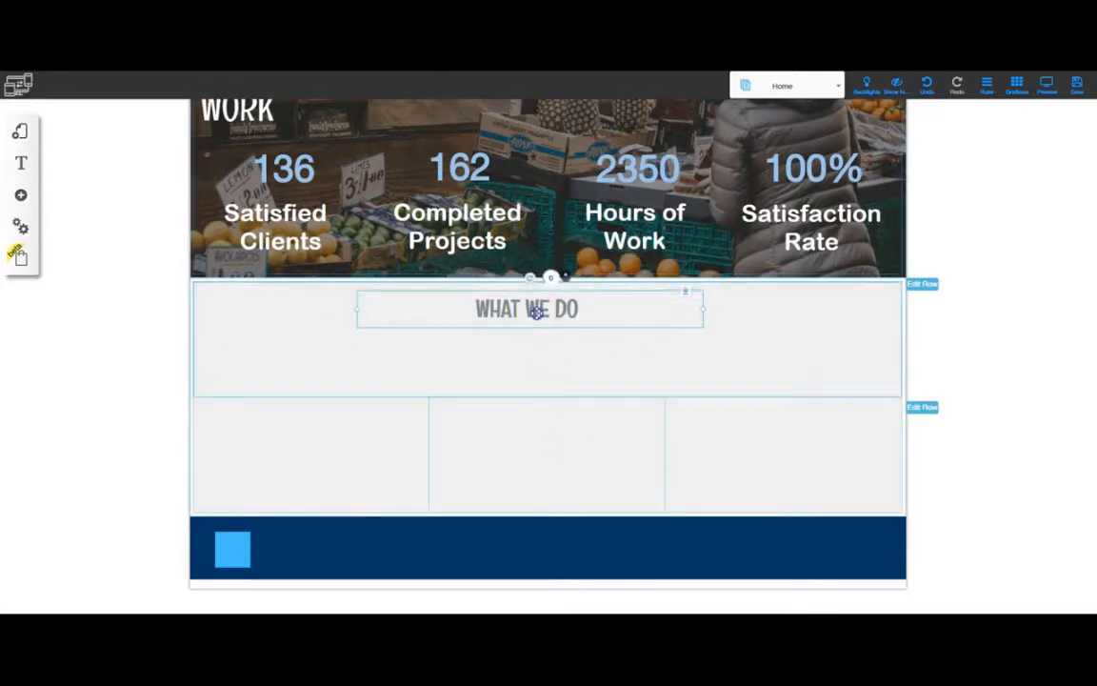
pyautogui.moveTo(538, 315); pyautogui.dragTo(529, 359)
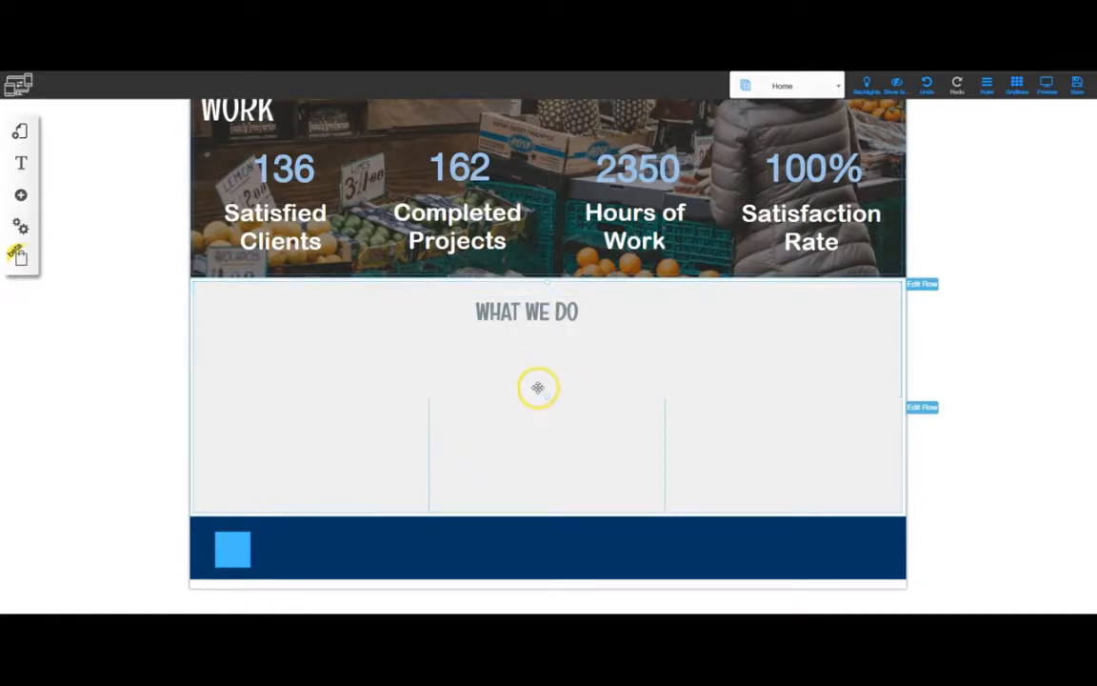
pyautogui.moveTo(548, 399); pyautogui.dragTo(548, 383)
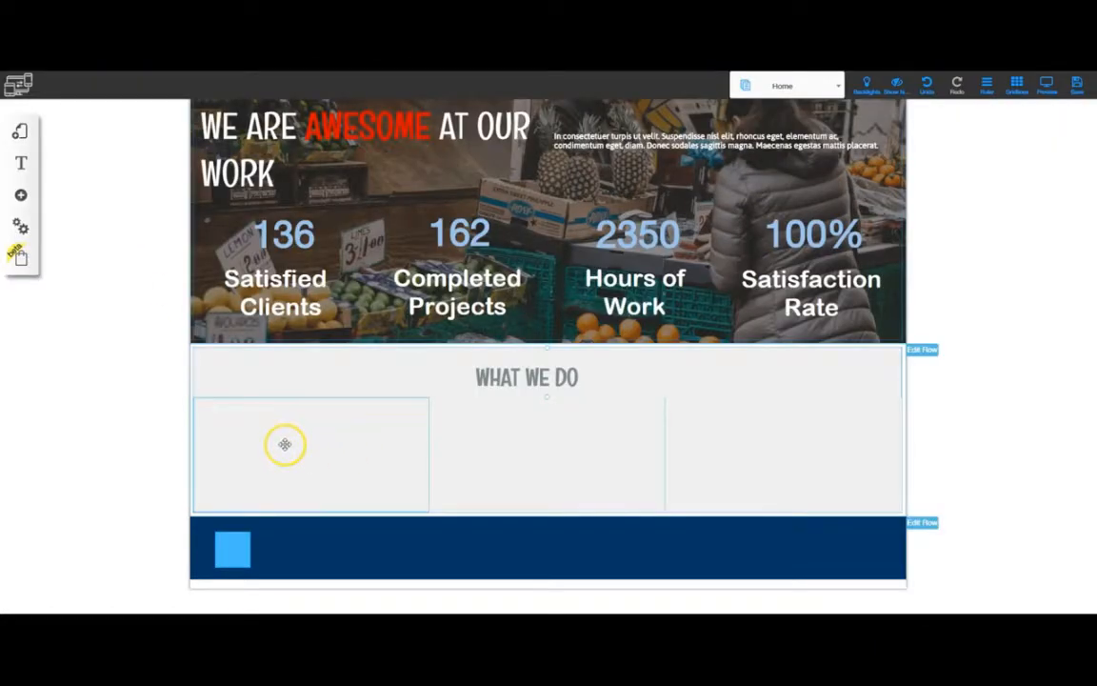
# Step: Add three stacked element grids to the first column below the "WHAT WE DO" title
pyautogui.click(284, 444)
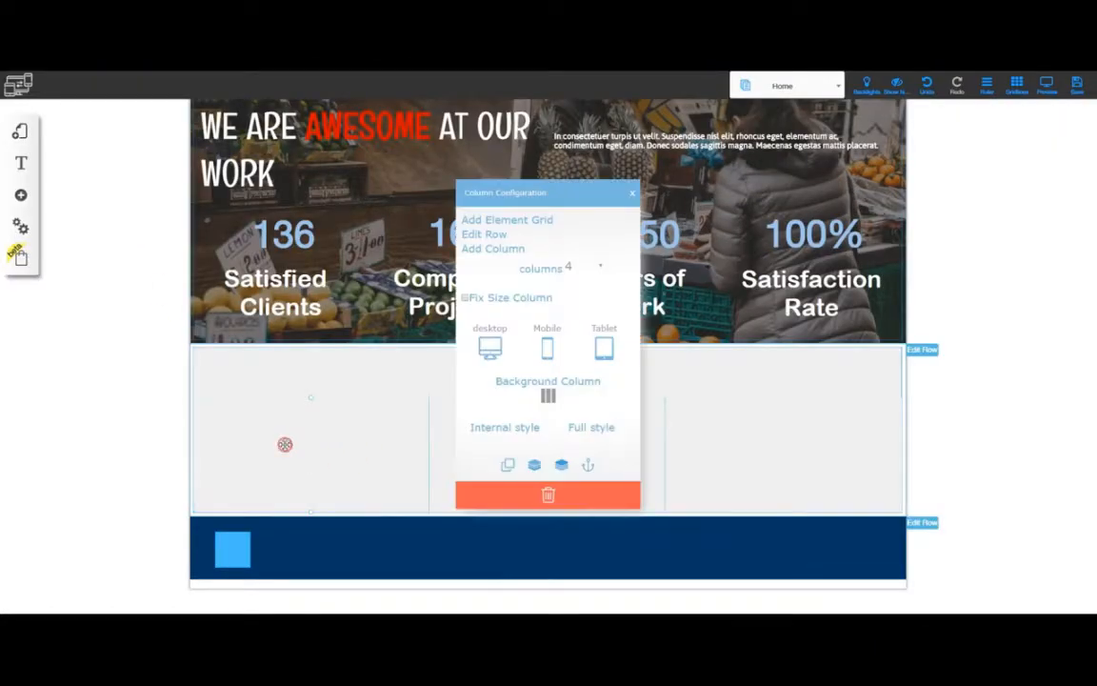
pyautogui.click(498, 223)
pyautogui.click(498, 223)
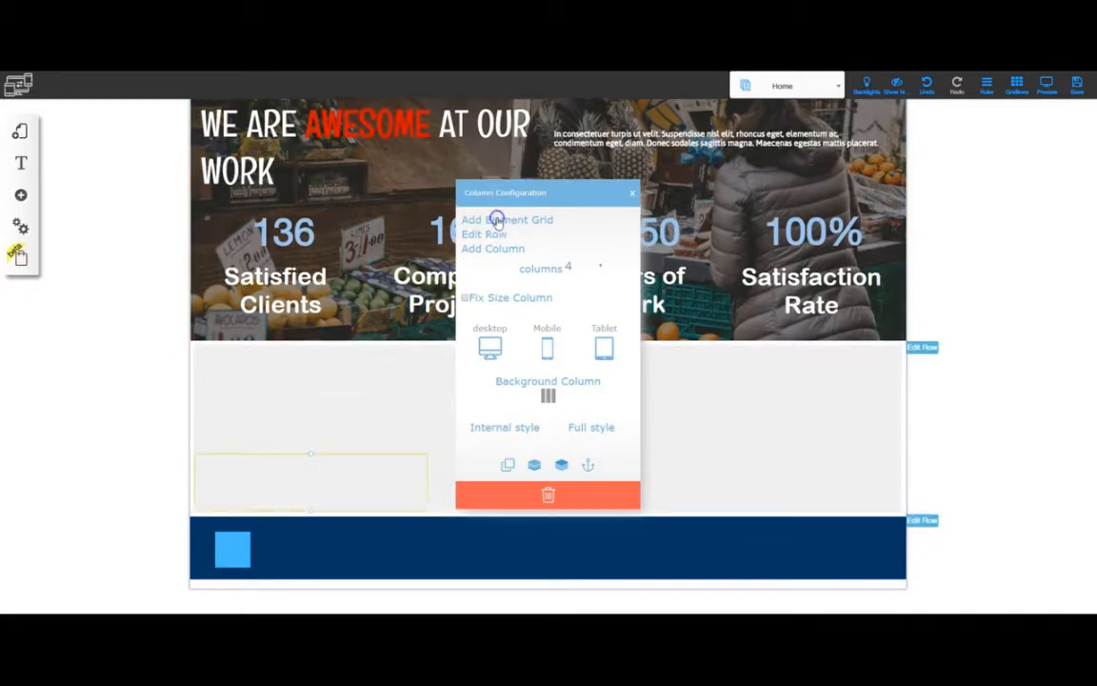
pyautogui.click(498, 223)
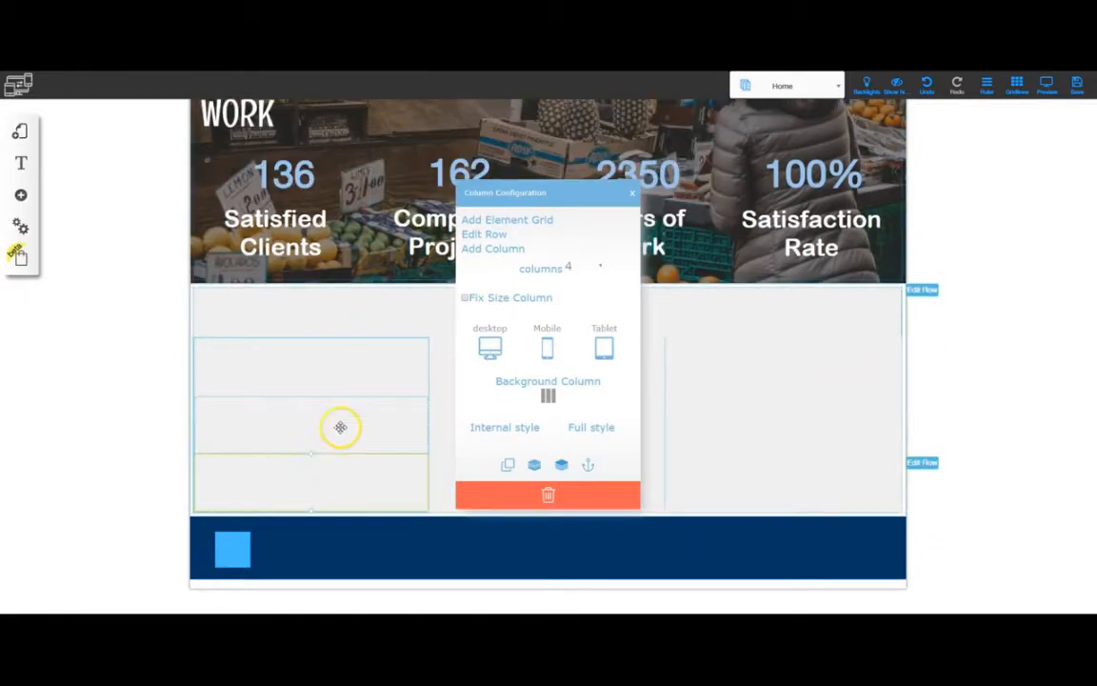
# Step: Add element grids to the middle and third columns to match the first column's three stacked cells
pyautogui.moveTo(587, 199); pyautogui.dragTo(387, 203)
pyautogui.click(506, 407)
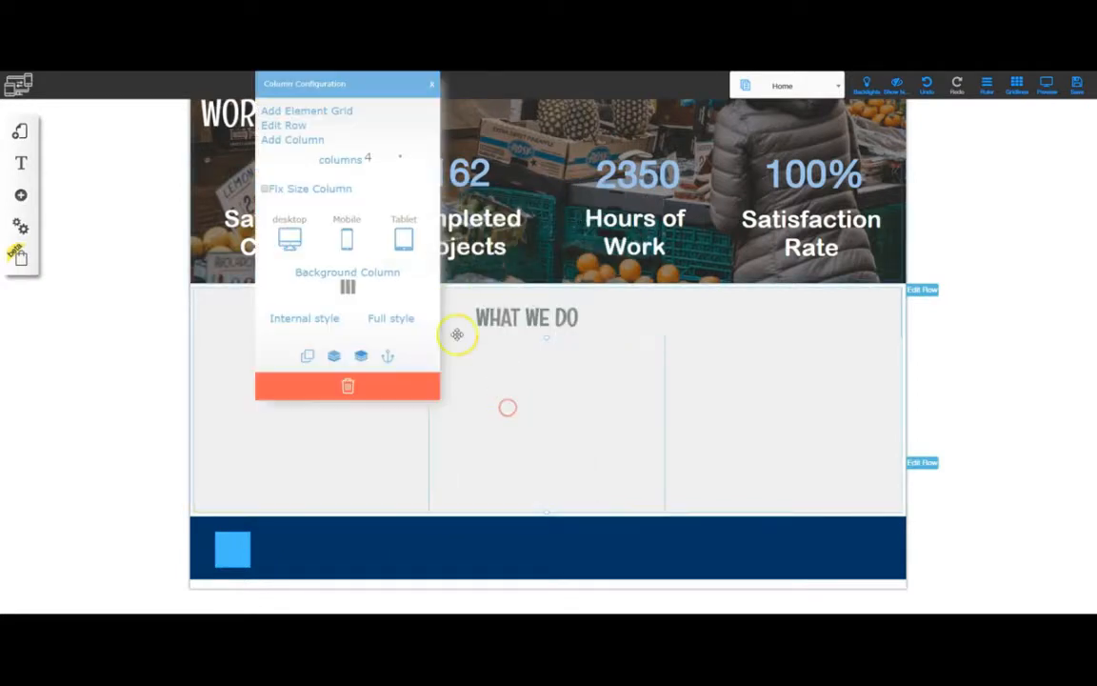
pyautogui.click(332, 112)
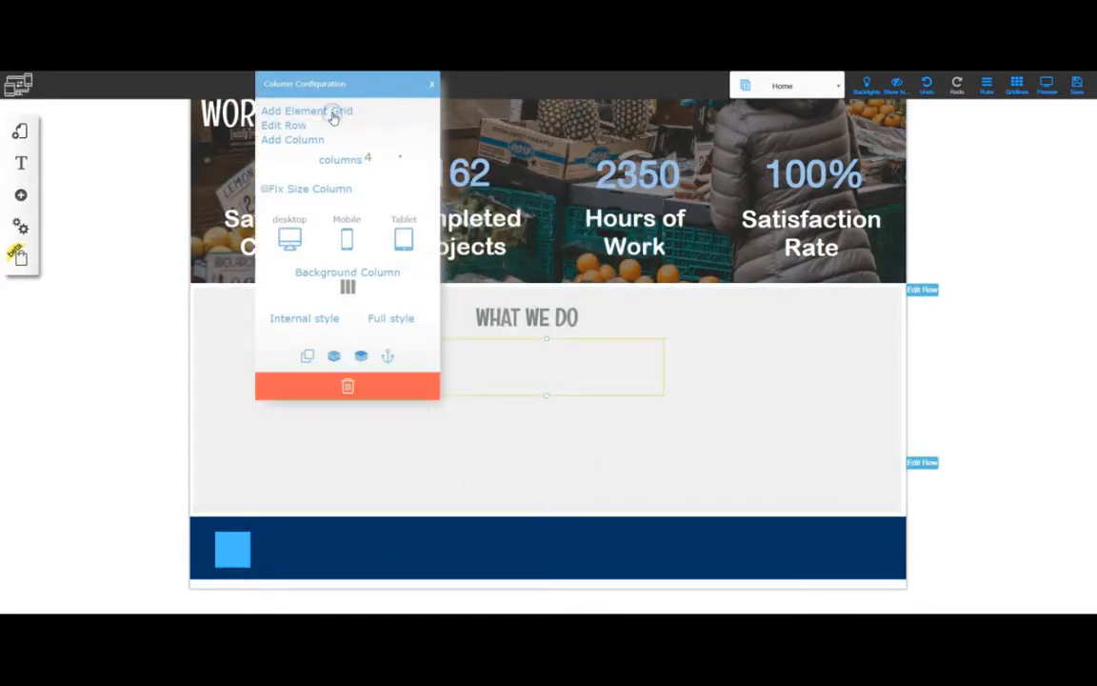
pyautogui.click(788, 426)
pyautogui.click(328, 112)
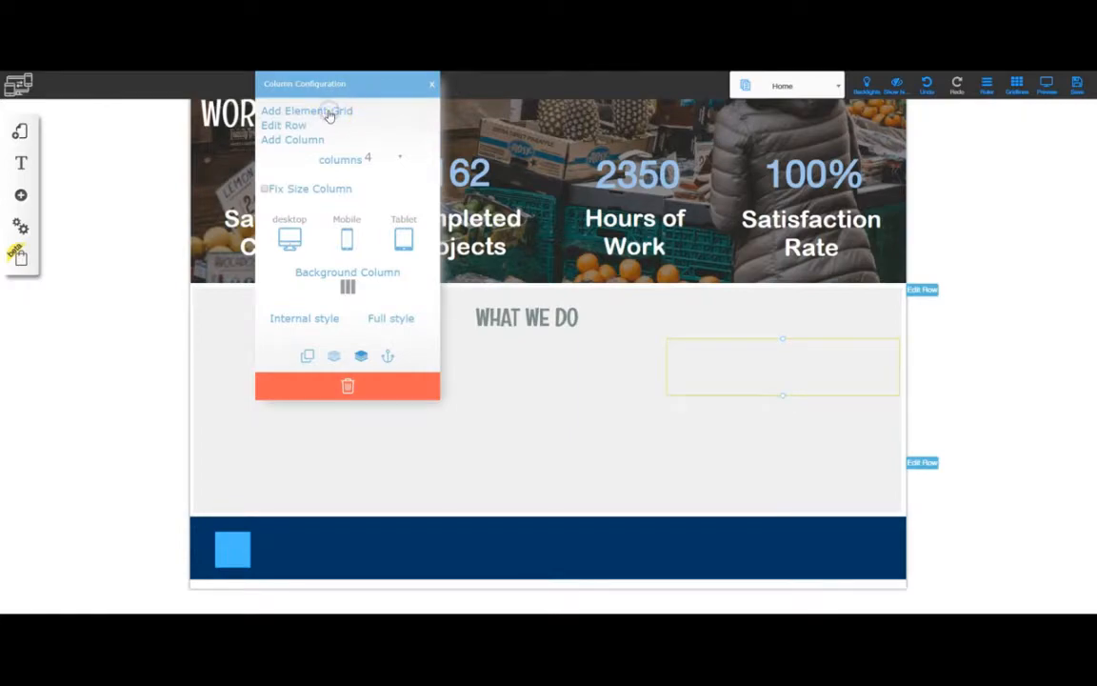
pyautogui.click(328, 112)
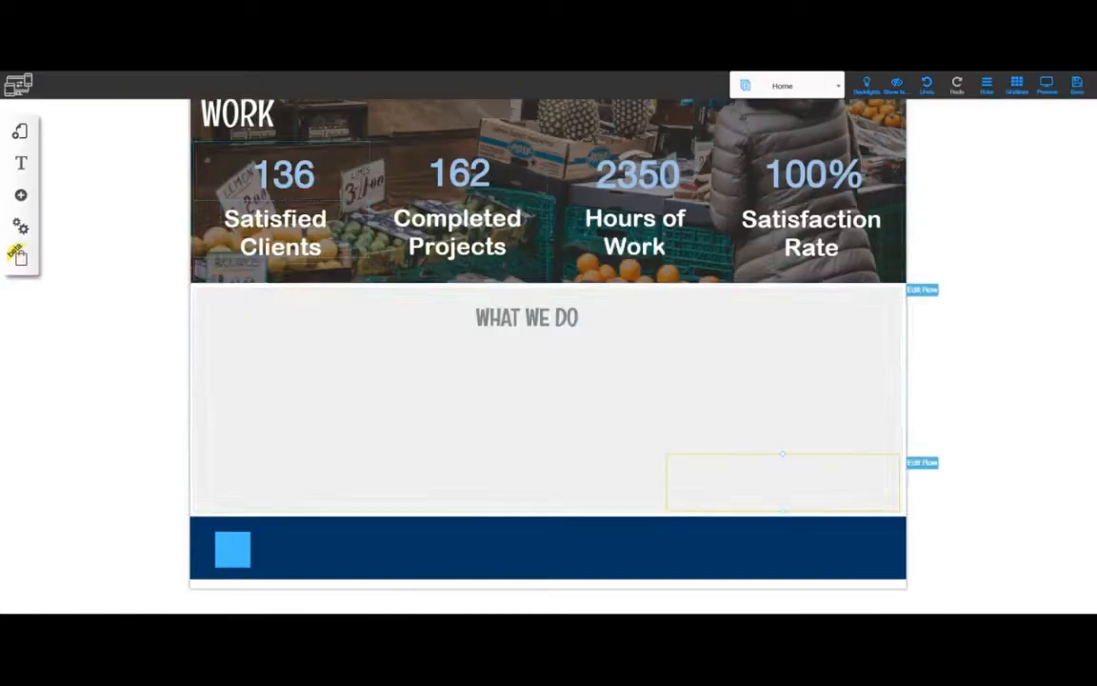
# Step: Copy the orange crate image from the company section above into the first column below "WHAT WE DO"
pyautogui.click(340, 353)
pyautogui.scroll(5, 360, 325)
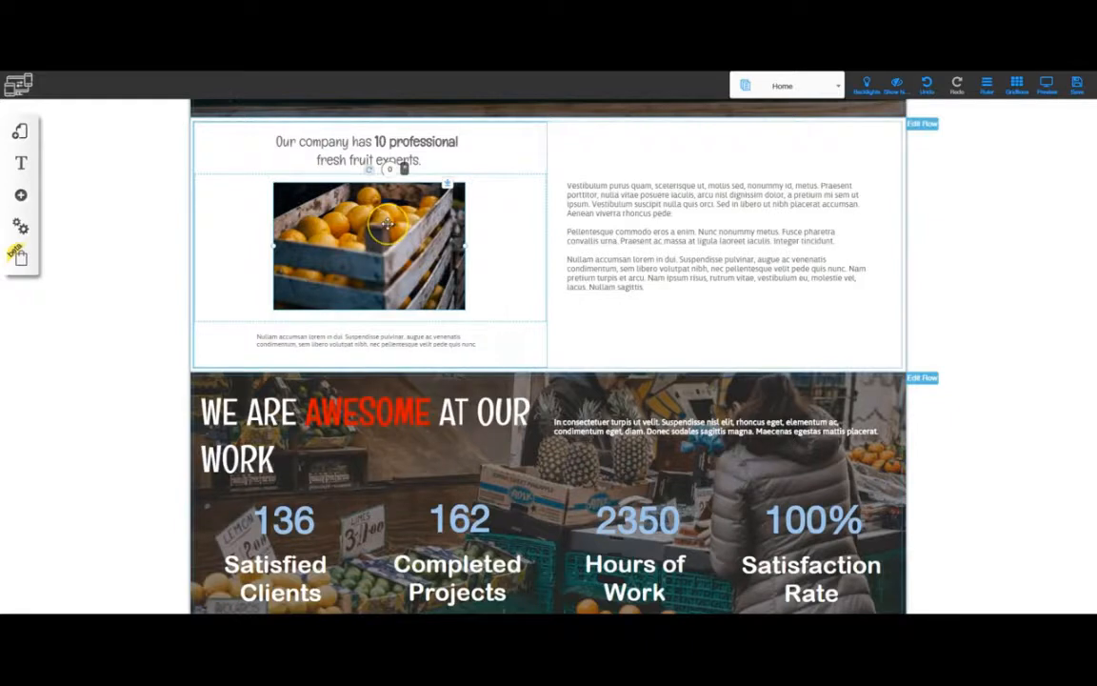
pyautogui.moveTo(388, 222); pyautogui.dragTo(326, 480)
pyautogui.scroll(-2, 428, 490)
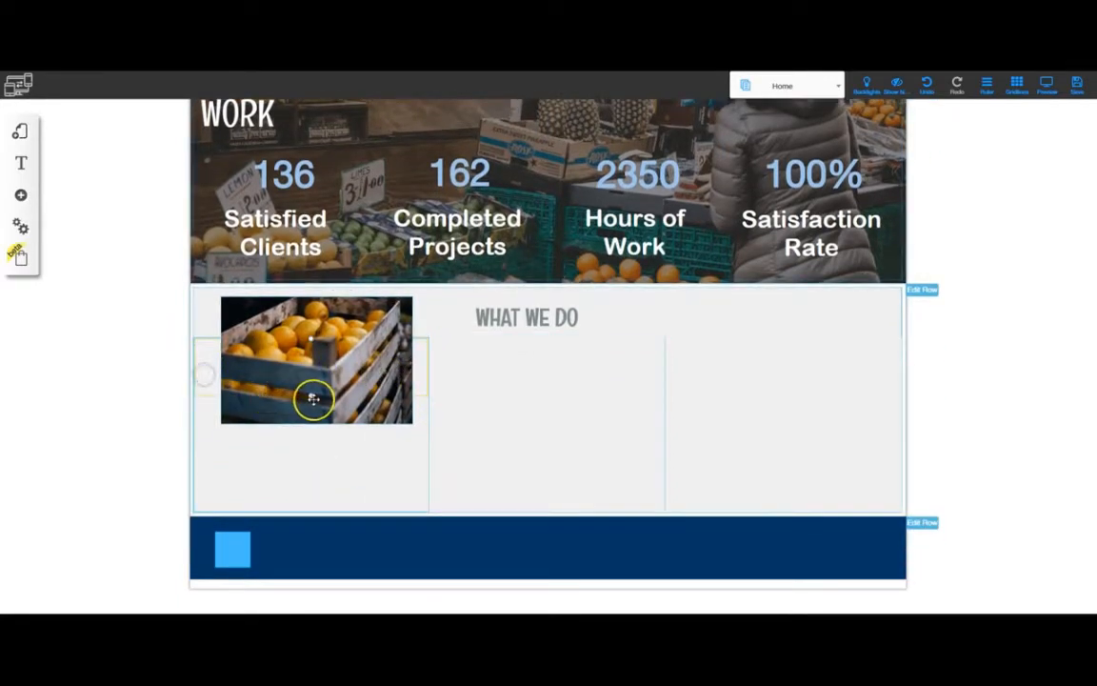
# Step: Enlarge the first column's top cell and position the orange crate image inside it, leaving a small margin below
pyautogui.moveTo(312, 404); pyautogui.dragTo(314, 500)
pyautogui.moveTo(317, 344); pyautogui.dragTo(305, 433)
pyautogui.click(309, 485)
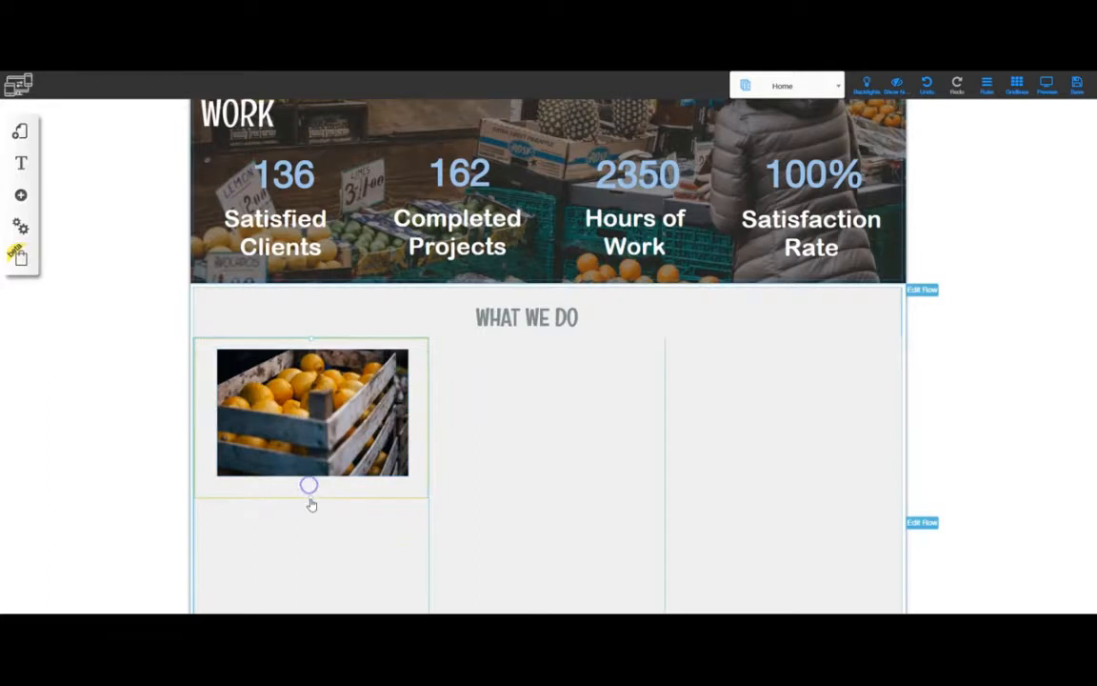
pyautogui.moveTo(309, 491); pyautogui.dragTo(310, 483)
# Step: Enlarge the top cells of the middle and third columns to match the height of the first column's image cell
pyautogui.click(520, 373)
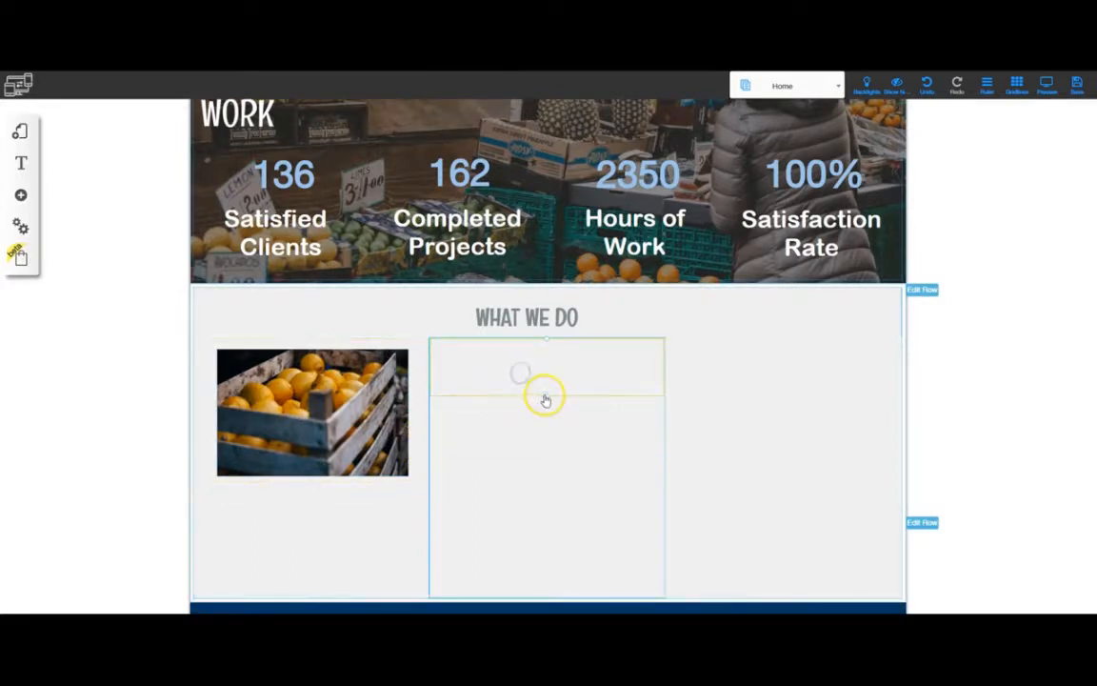
pyautogui.moveTo(548, 400); pyautogui.dragTo(548, 491)
pyautogui.click(767, 376)
pyautogui.moveTo(783, 402); pyautogui.dragTo(783, 485)
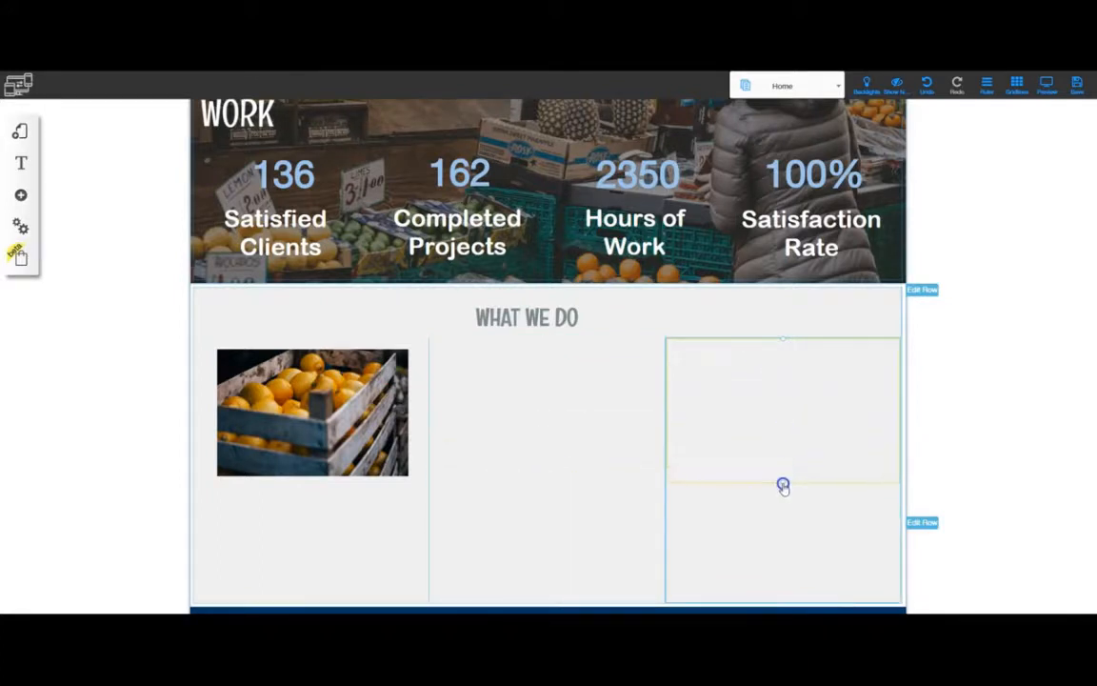
# Step: Duplicate the orange crate image into the top cells of the middle and third columns
pyautogui.click(353, 400)
pyautogui.moveTo(352, 400); pyautogui.dragTo(547, 387)
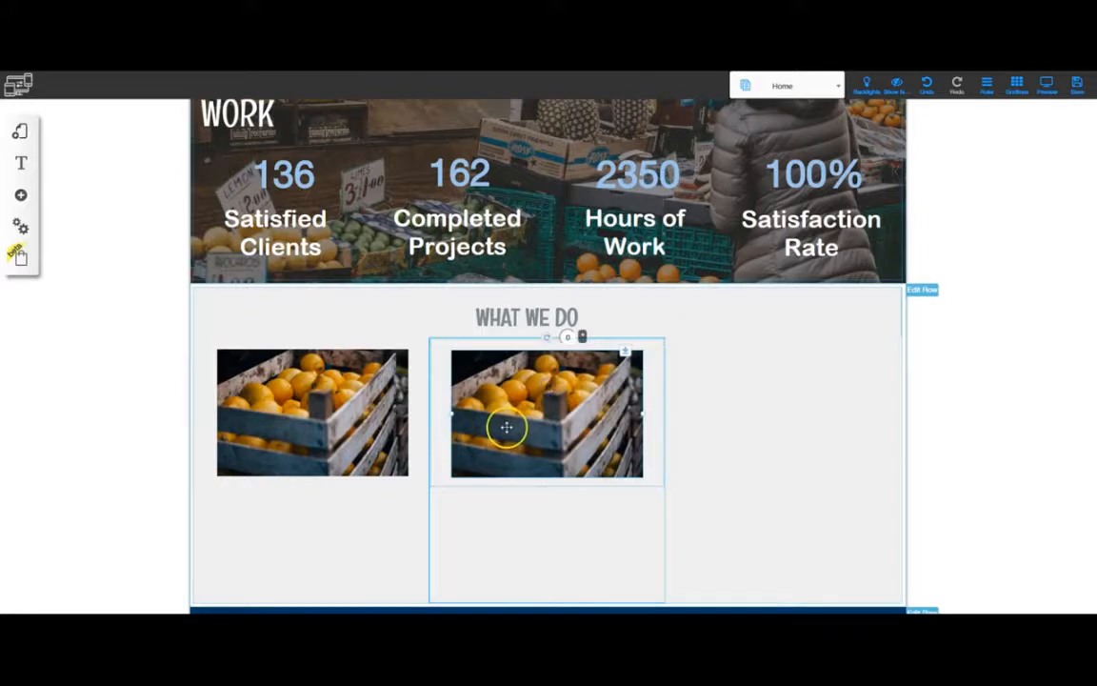
pyautogui.moveTo(502, 426); pyautogui.dragTo(762, 410)
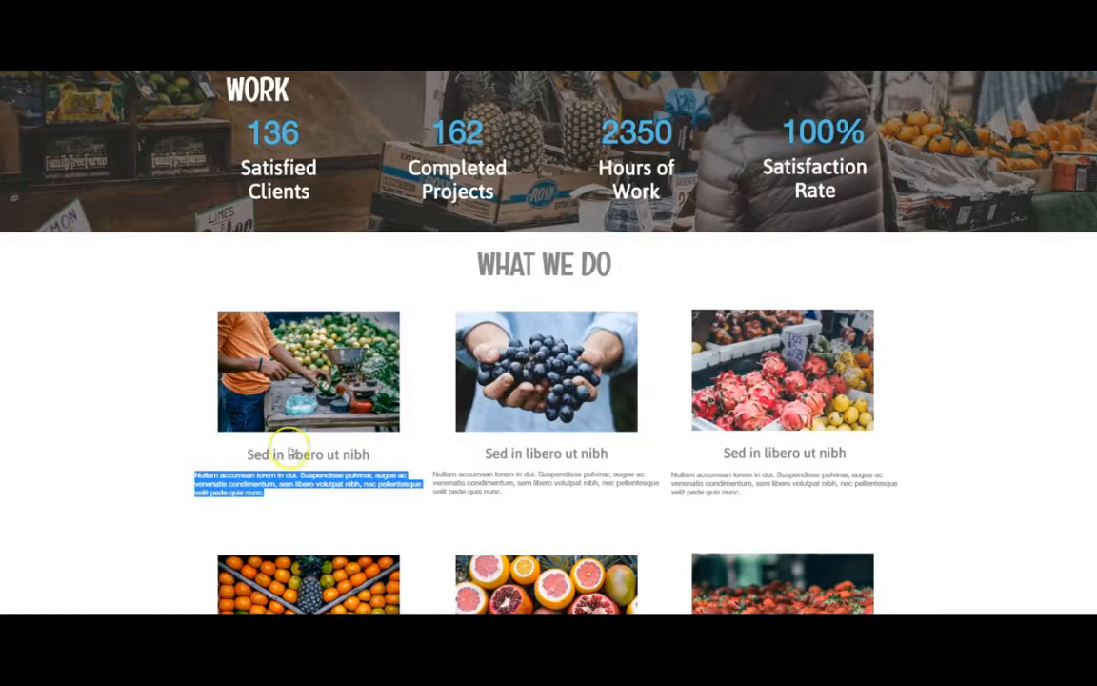
# Step: Add a Title S text element and place it below the orange crate image in the first column
pyautogui.moveTo(245, 454); pyautogui.dragTo(268, 456)
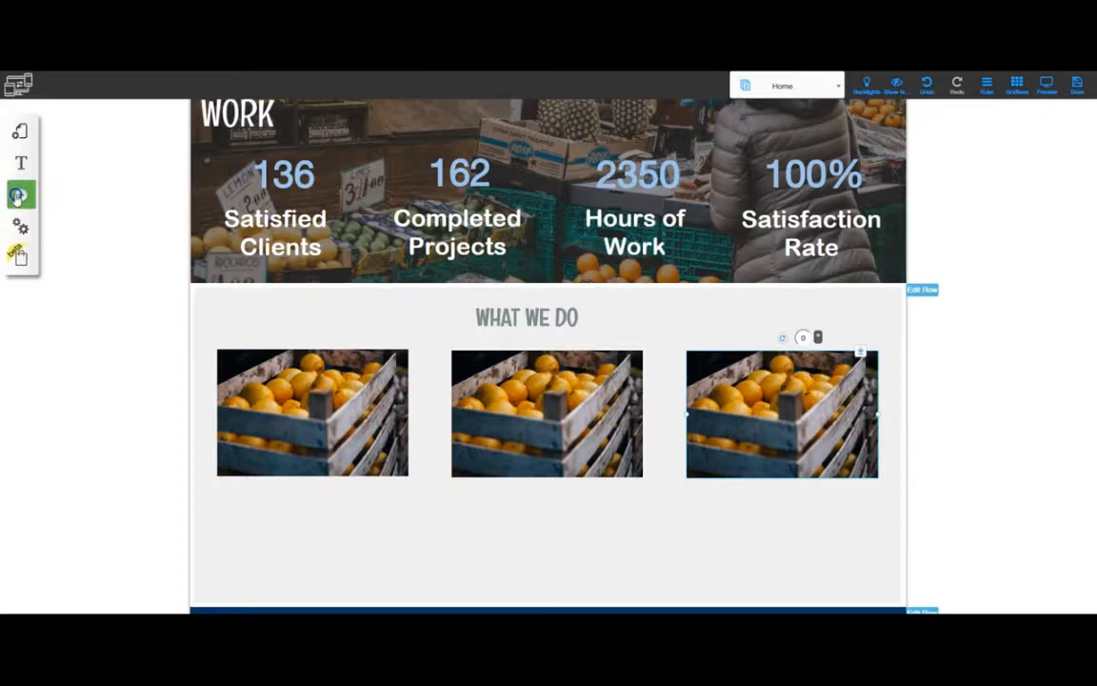
pyautogui.click(20, 194)
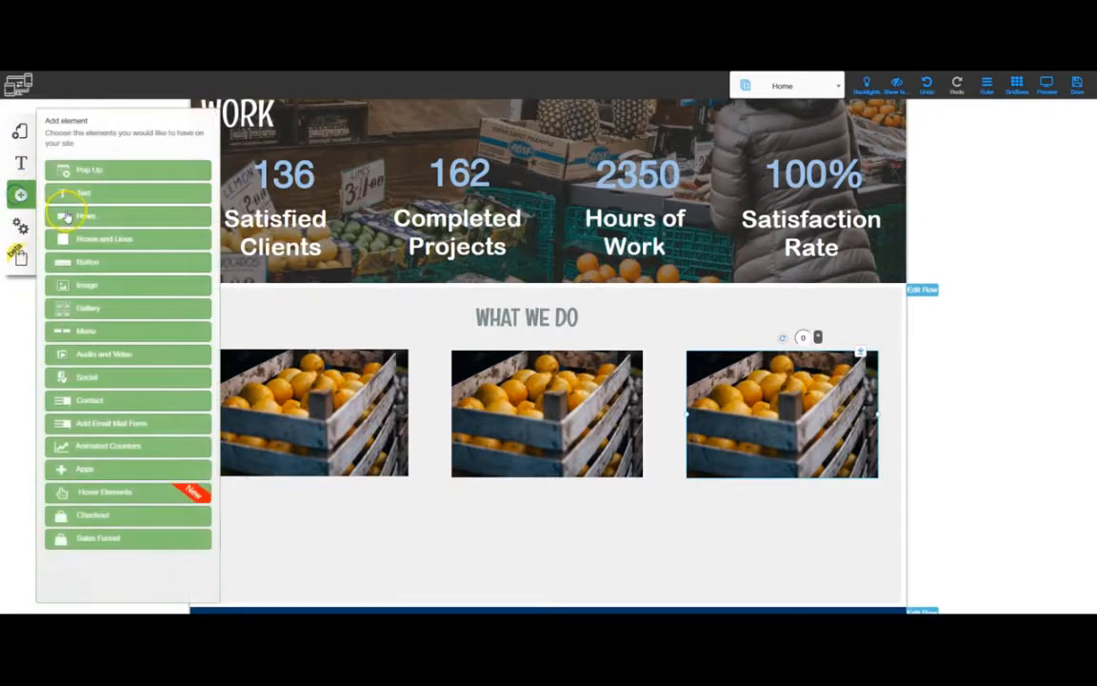
pyautogui.click(84, 192)
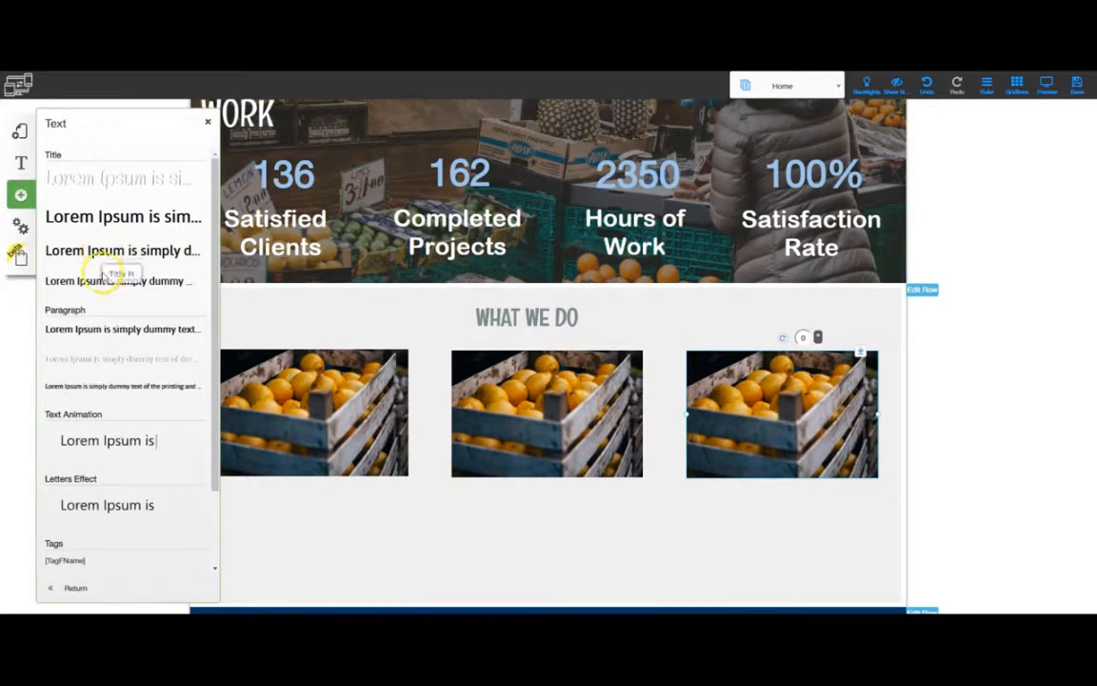
pyautogui.click(100, 280)
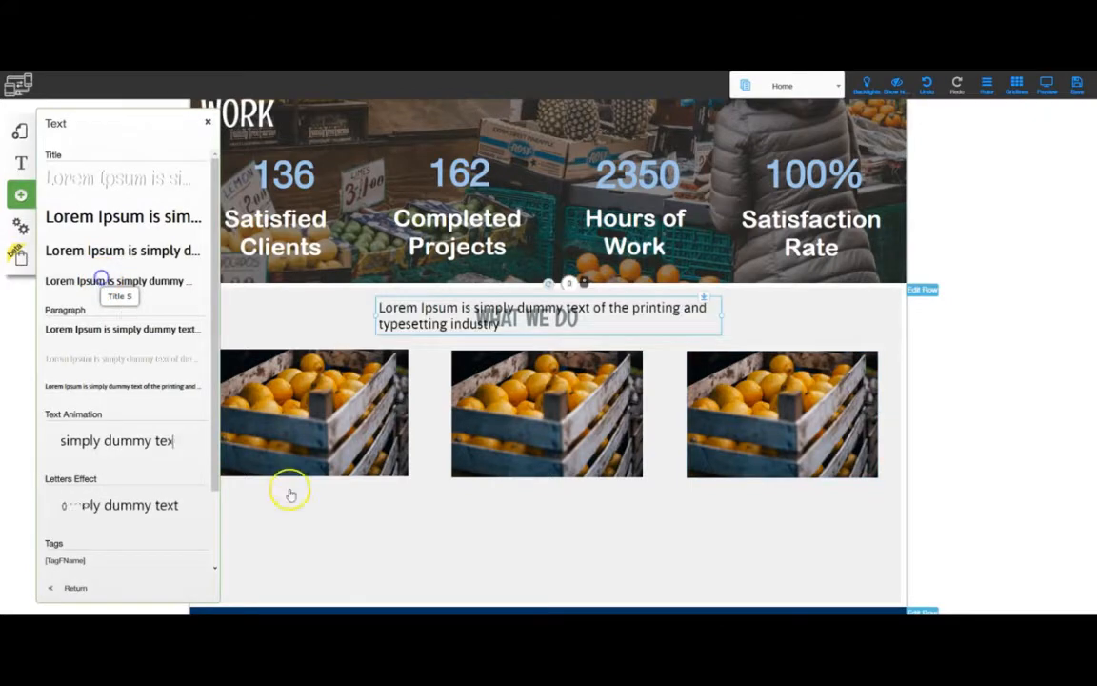
pyautogui.moveTo(448, 314); pyautogui.dragTo(298, 511)
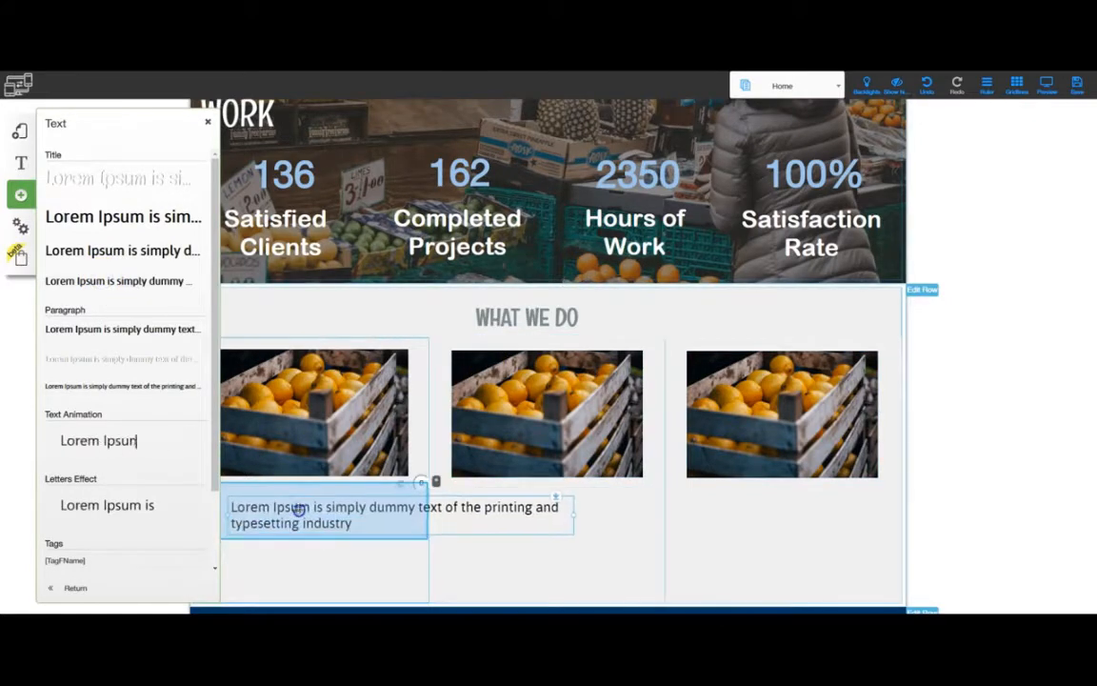
pyautogui.click(206, 123)
# Step: Replace the new text element's placeholder with "Sed in libero ut nibh" copied from the Notepad notes
pyautogui.hotkey('alt', 'Tab')
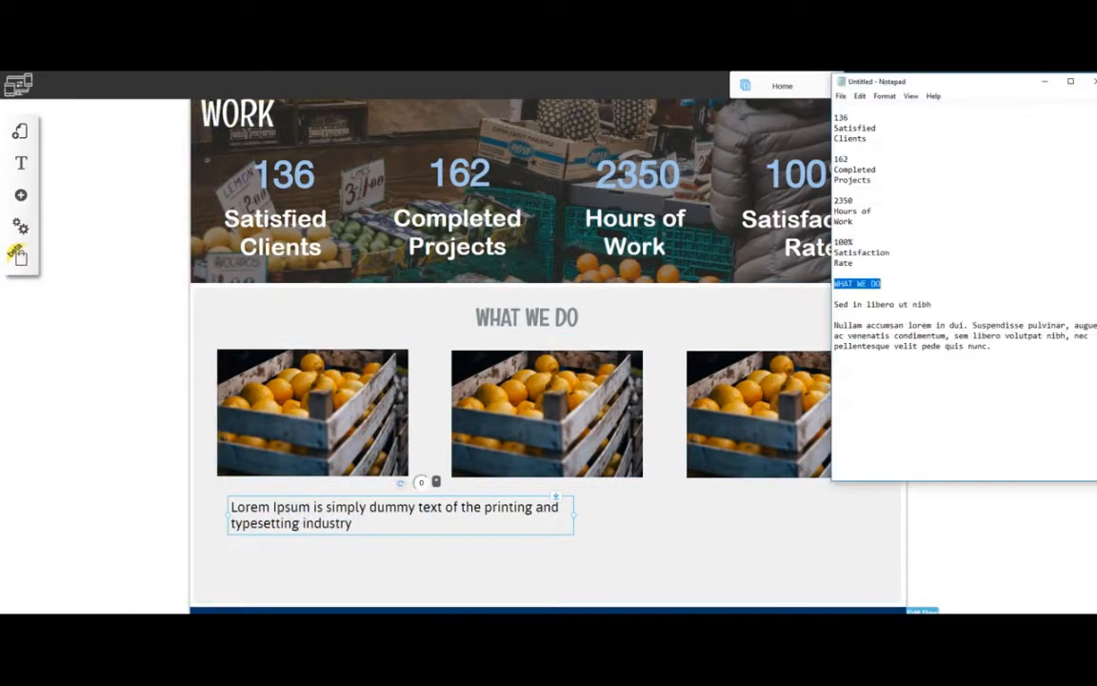
pyautogui.click(929, 304)
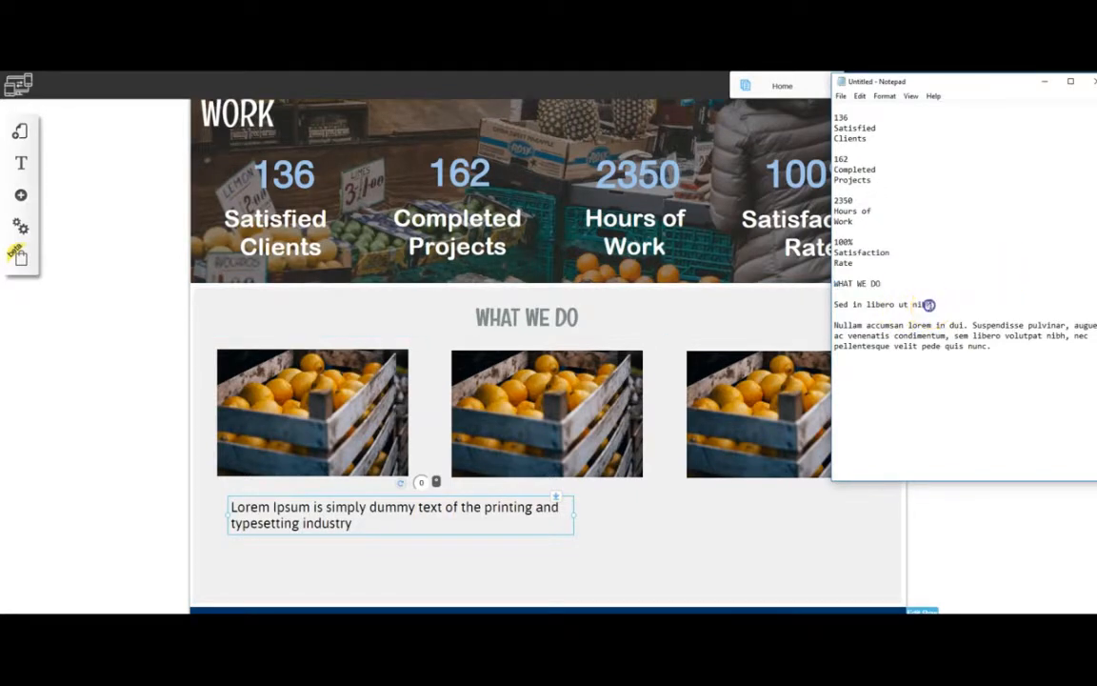
pyautogui.moveTo(928, 305); pyautogui.dragTo(853, 305)
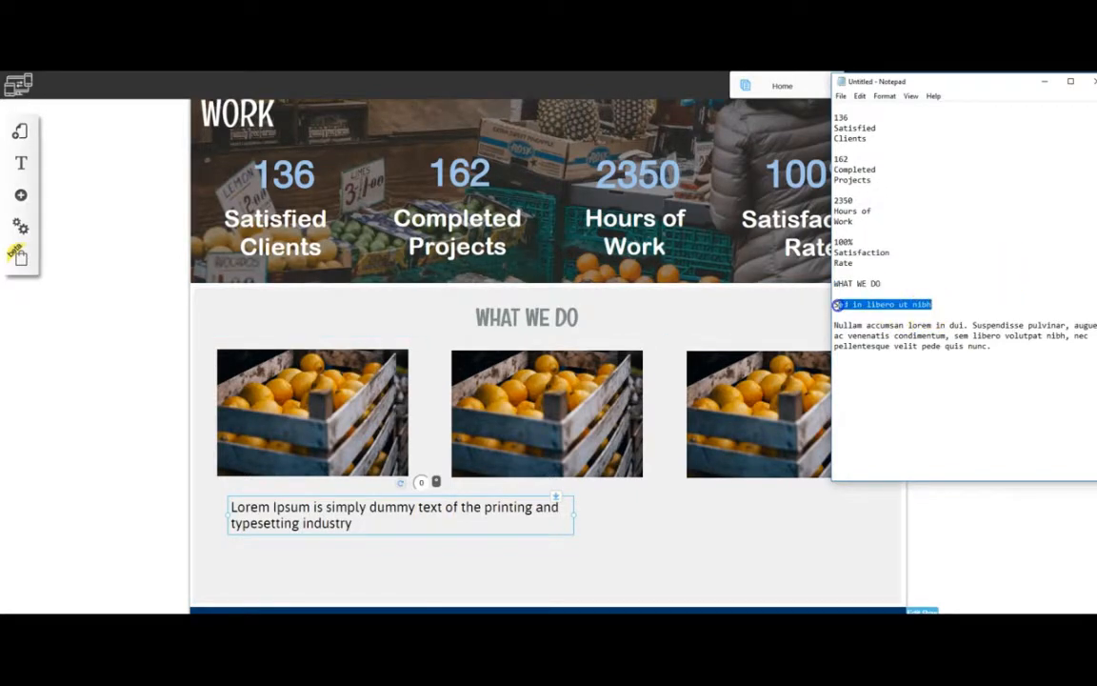
pyautogui.click(345, 519)
pyautogui.doubleClick(338, 510)
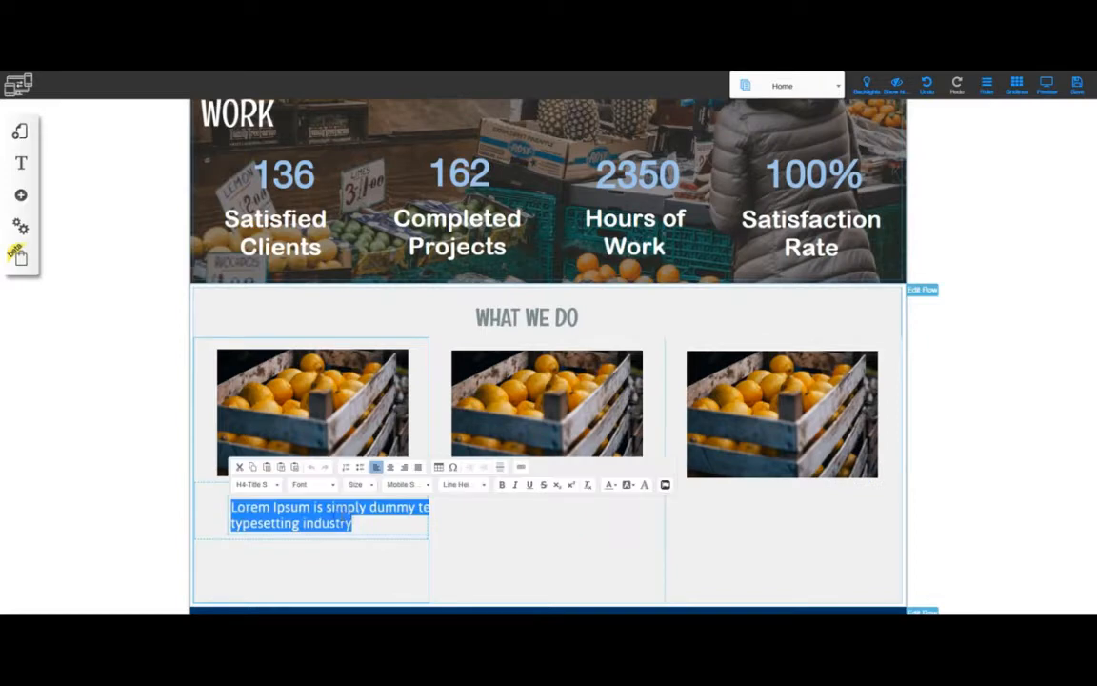
pyautogui.write('Sed in libero ut nibh')
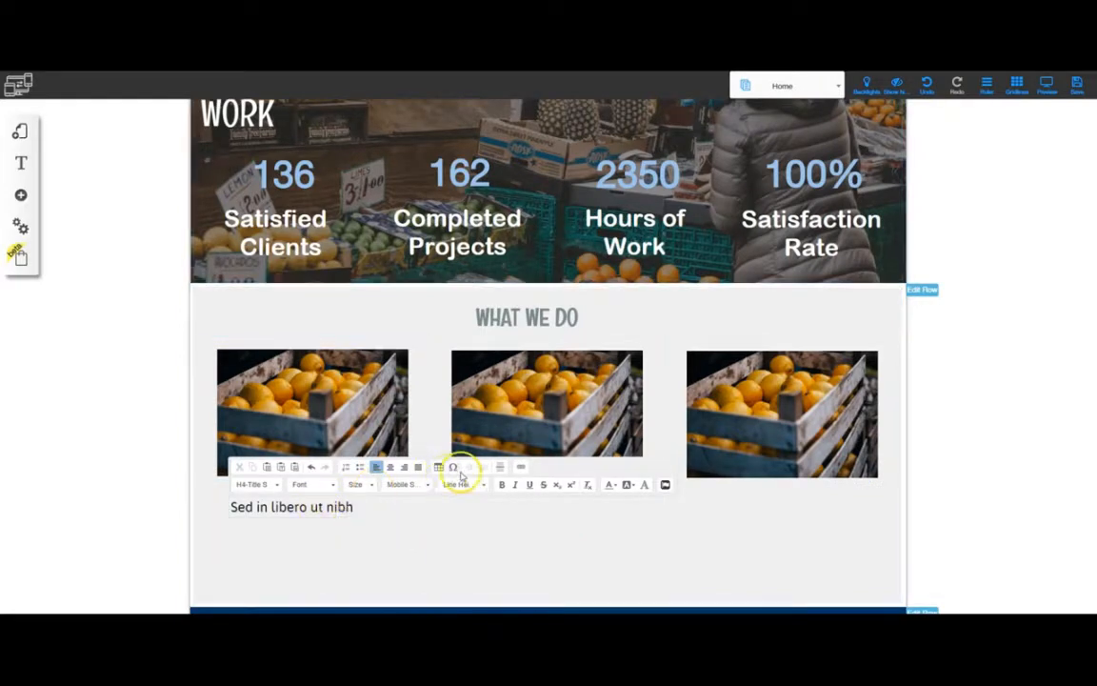
# Step: Centre-align the "Sed in libero ut nibh" heading, narrow its text box to about the image width and align it beneath the image
pyautogui.click(389, 466)
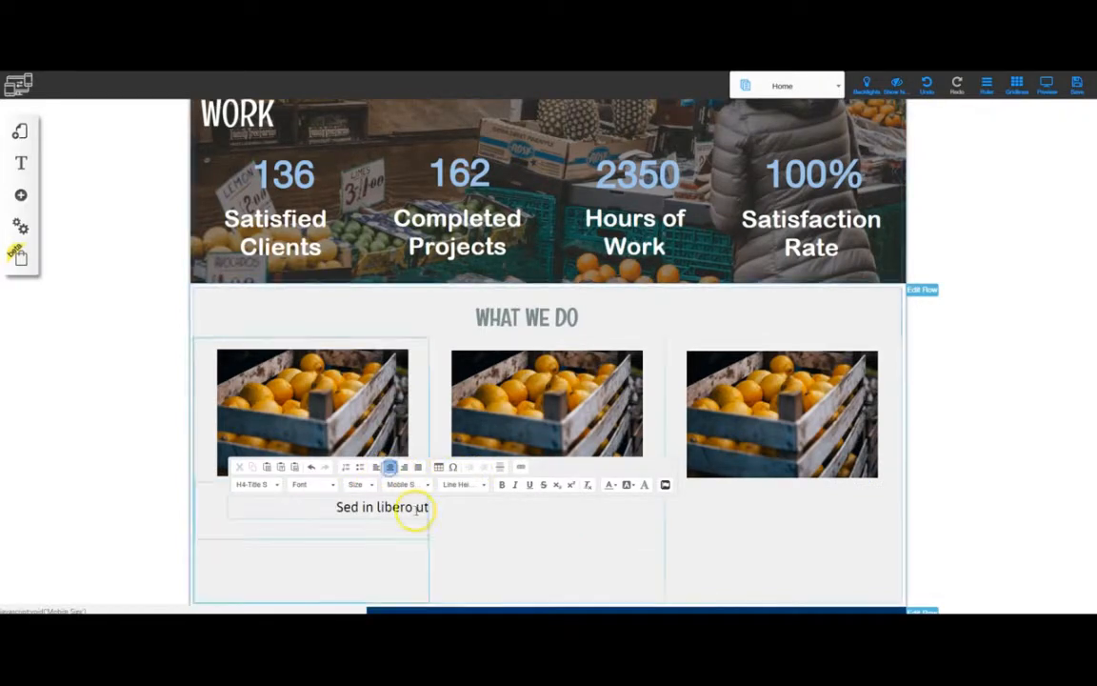
pyautogui.moveTo(386, 507); pyautogui.dragTo(276, 501)
pyautogui.click(306, 526)
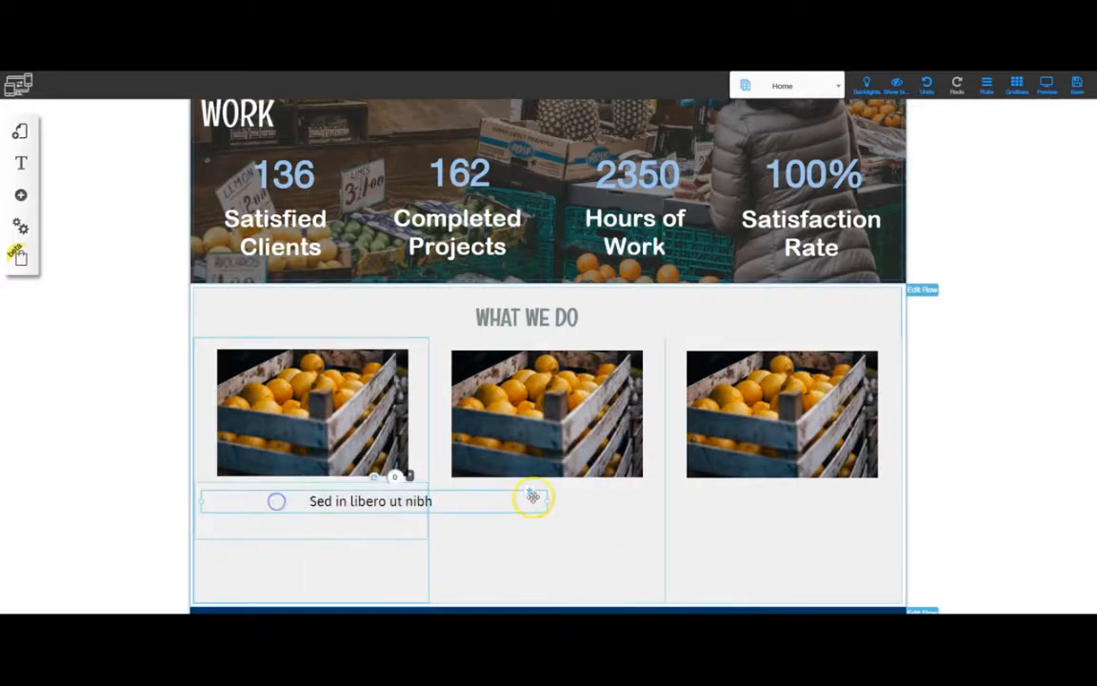
pyautogui.moveTo(544, 502); pyautogui.dragTo(401, 505)
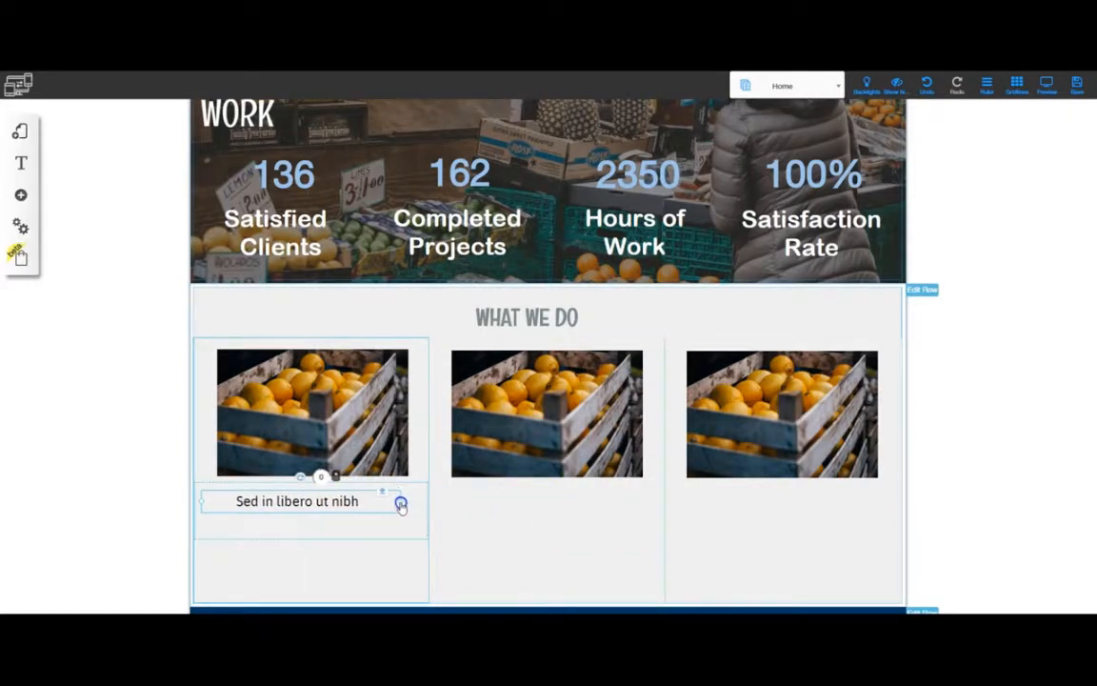
pyautogui.moveTo(319, 501); pyautogui.dragTo(332, 501)
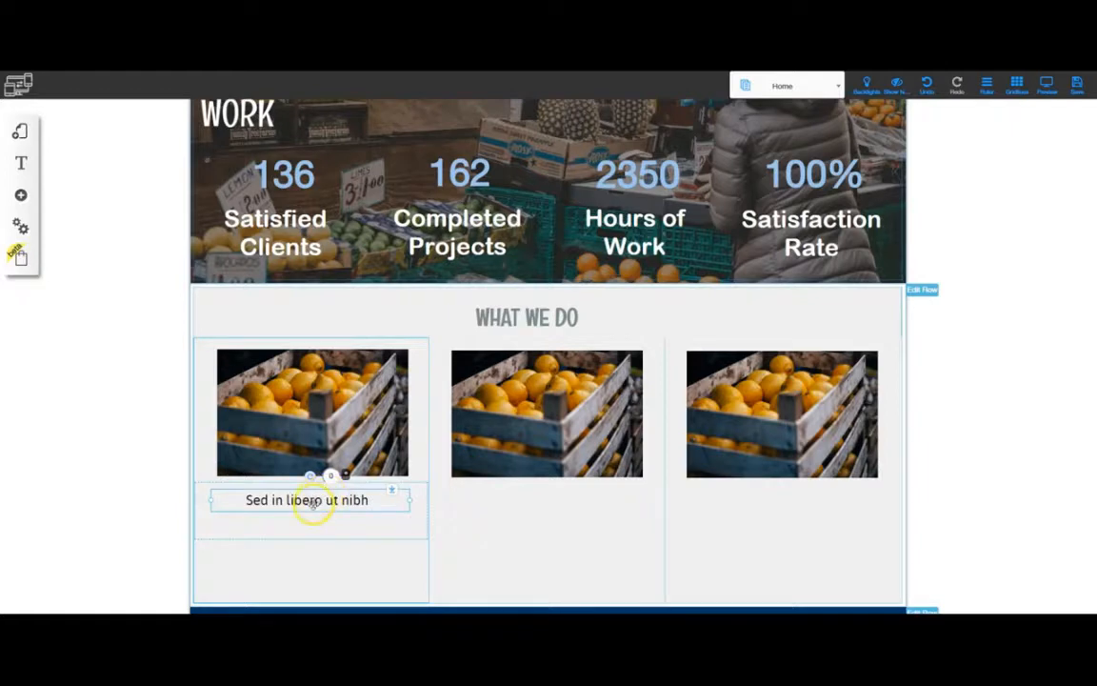
# Step: Colour the first column's "Sed in libero ut nibh" heading grey and make it bold
pyautogui.doubleClick(314, 502)
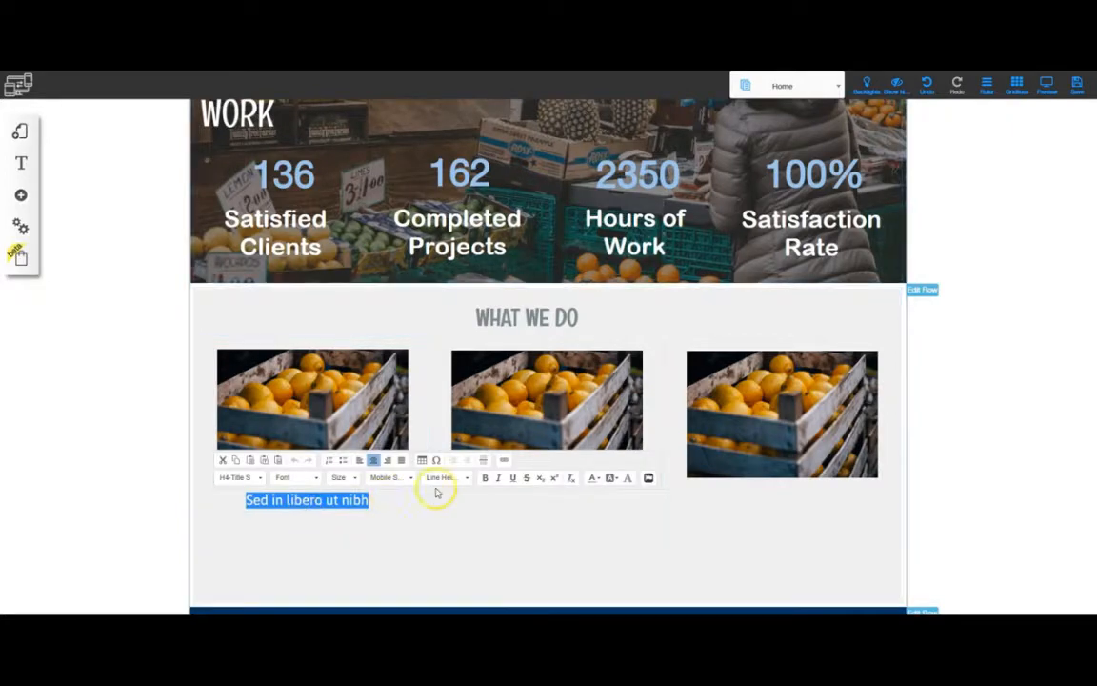
pyautogui.click(595, 478)
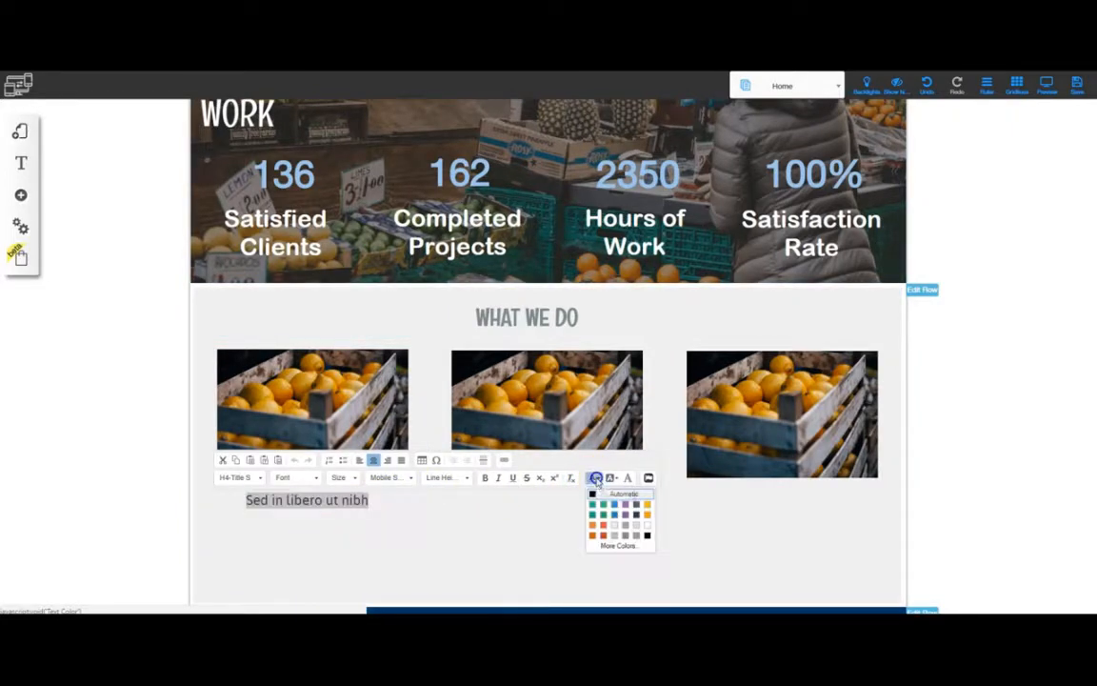
pyautogui.click(625, 536)
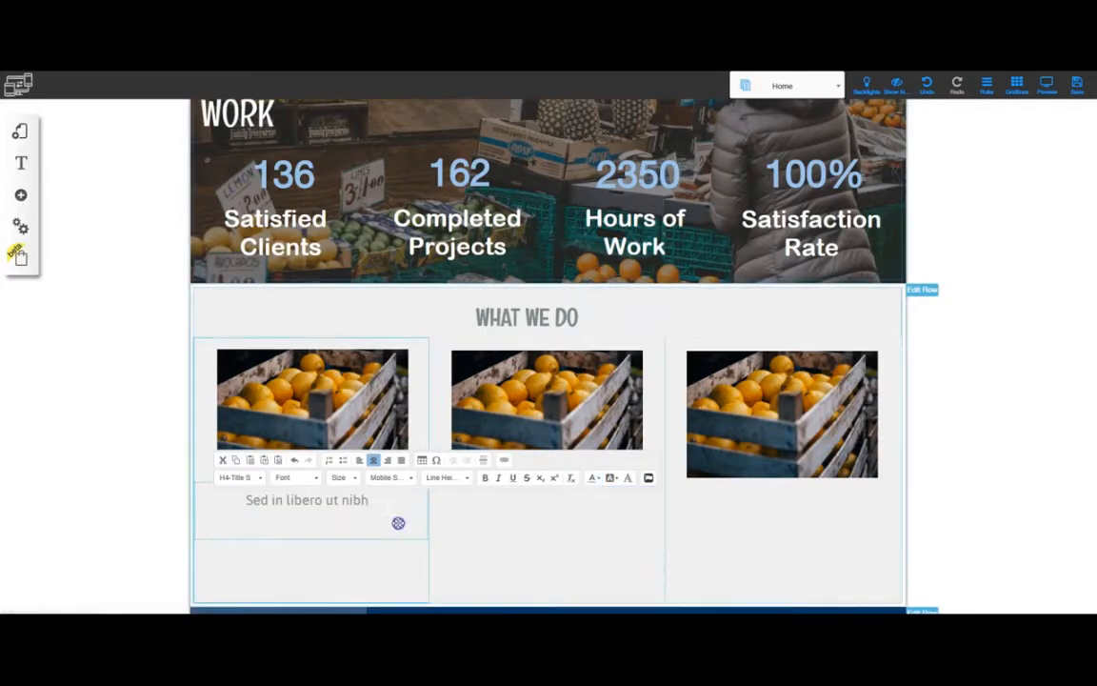
pyautogui.click(374, 545)
pyautogui.click(323, 501)
pyautogui.doubleClick(326, 502)
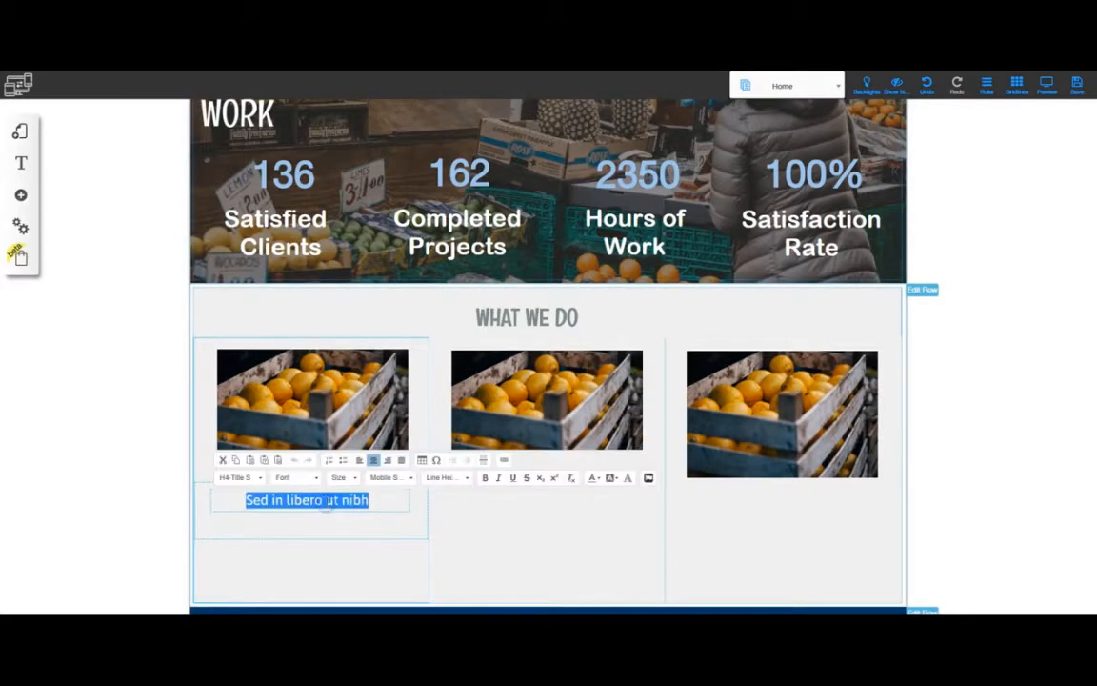
pyautogui.click(484, 477)
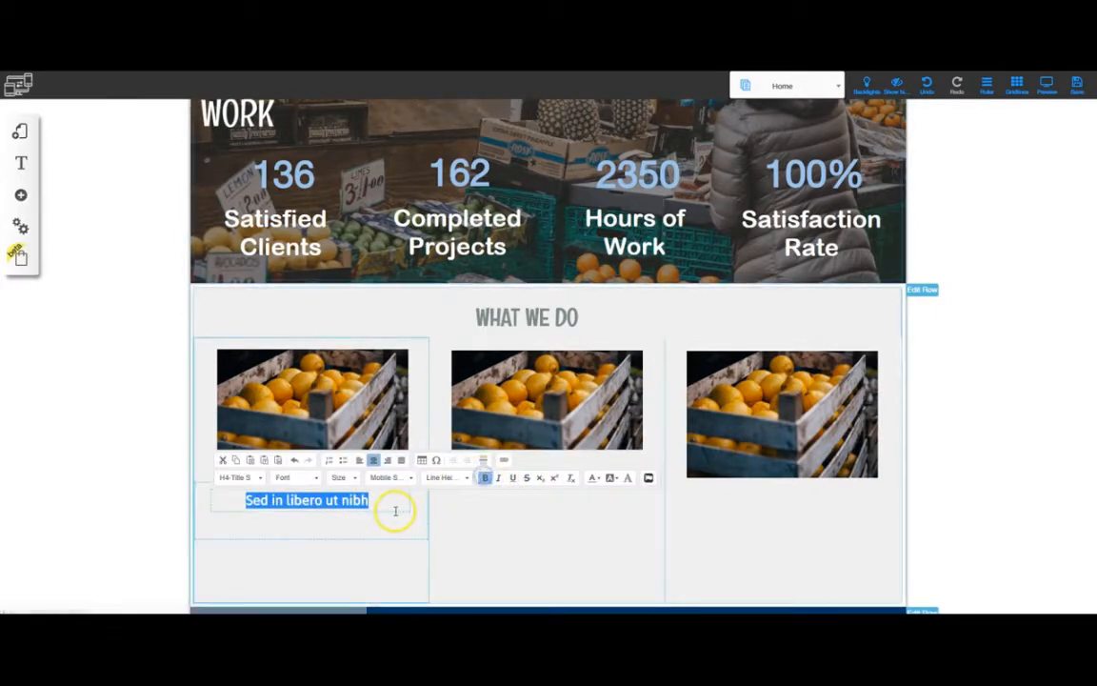
pyautogui.click(394, 510)
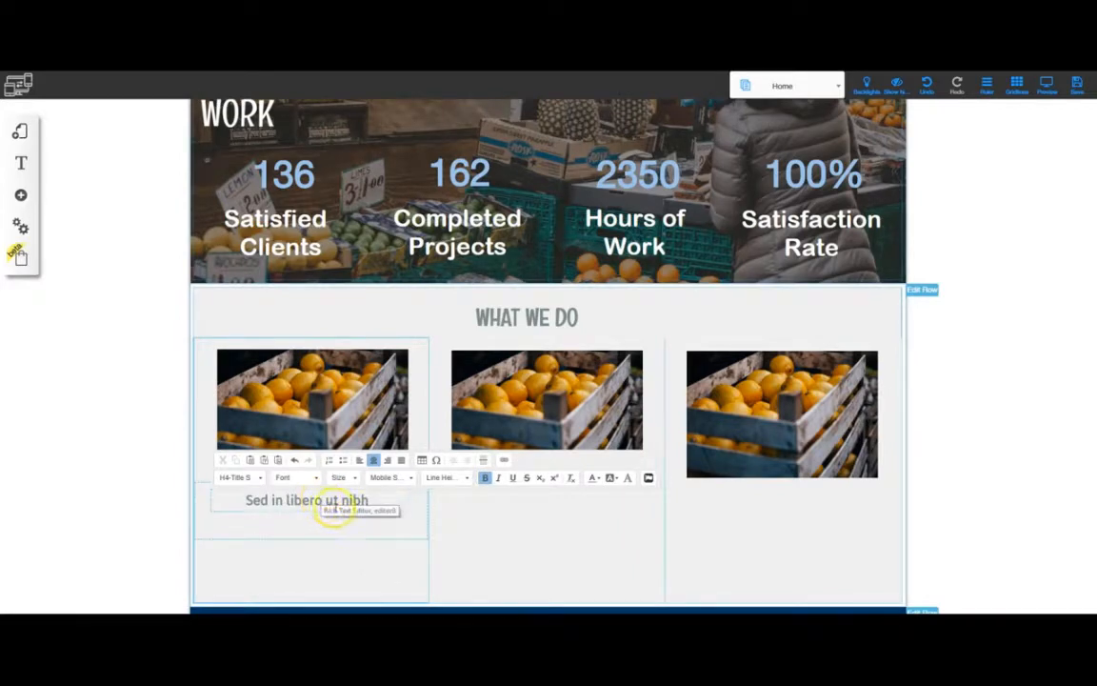
pyautogui.click(331, 527)
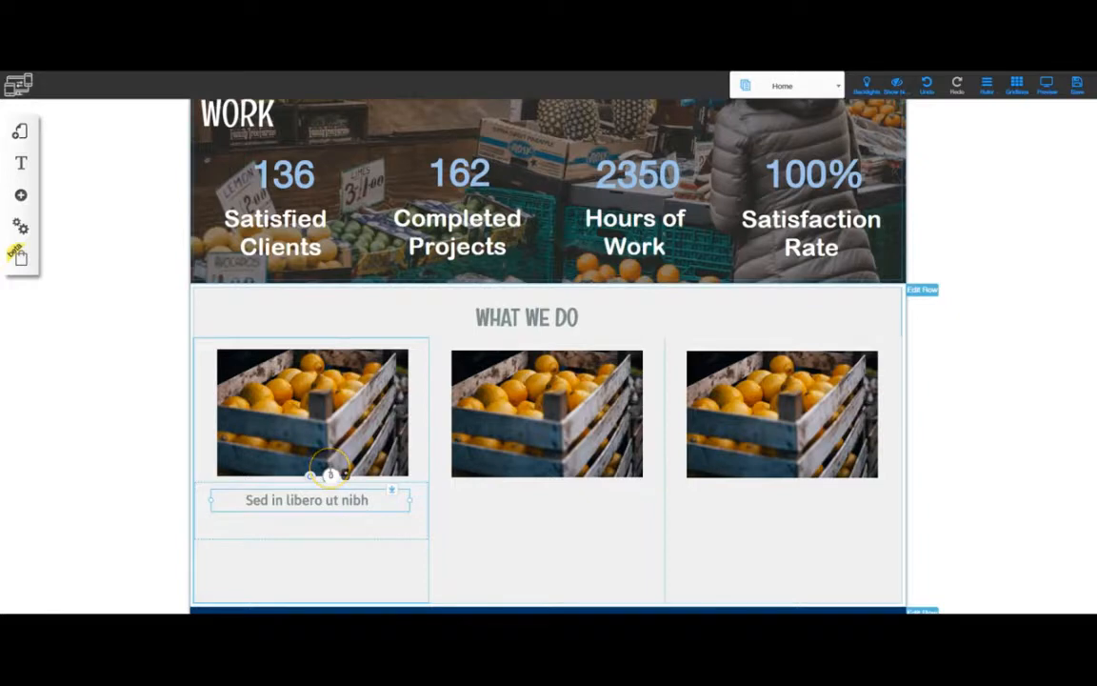
# Step: Duplicate the heading beneath the middle and third images, and shorten the heading cells to sit close around the text
pyautogui.moveTo(328, 472); pyautogui.dragTo(767, 505)
pyautogui.hotkey('ctrl', 'v')
pyautogui.click(556, 544)
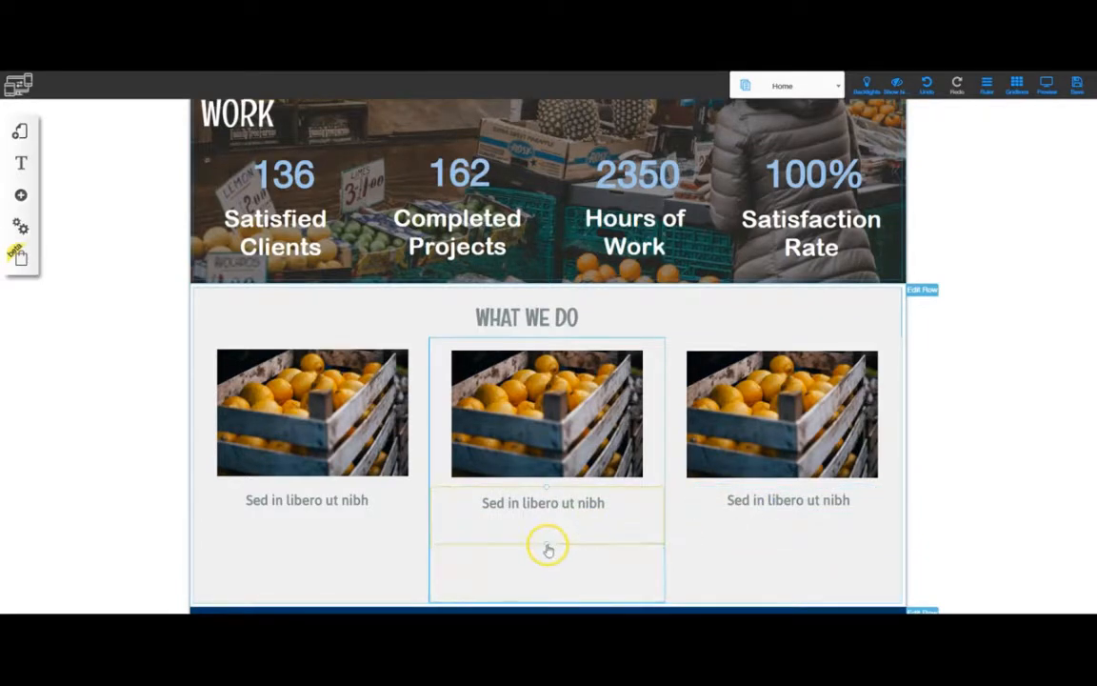
pyautogui.click(296, 506)
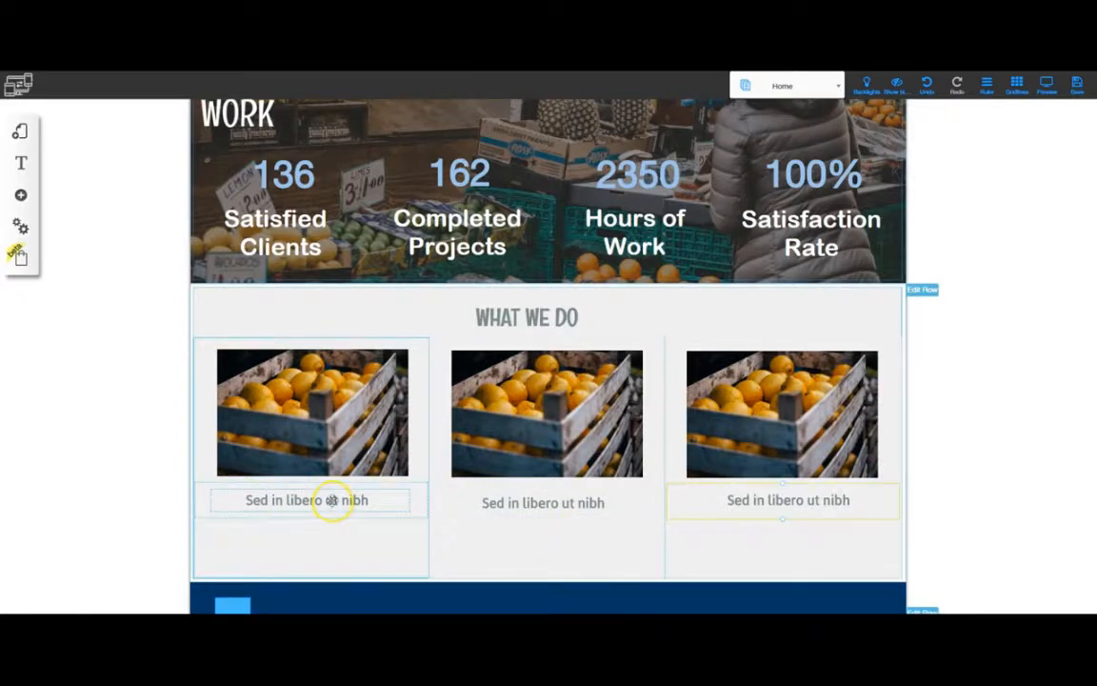
# Step: Duplicate the first column's heading into the cell below and replace its text with the "Nullam accumsan lorem in dui" paragraph from Notepad
pyautogui.click(332, 499)
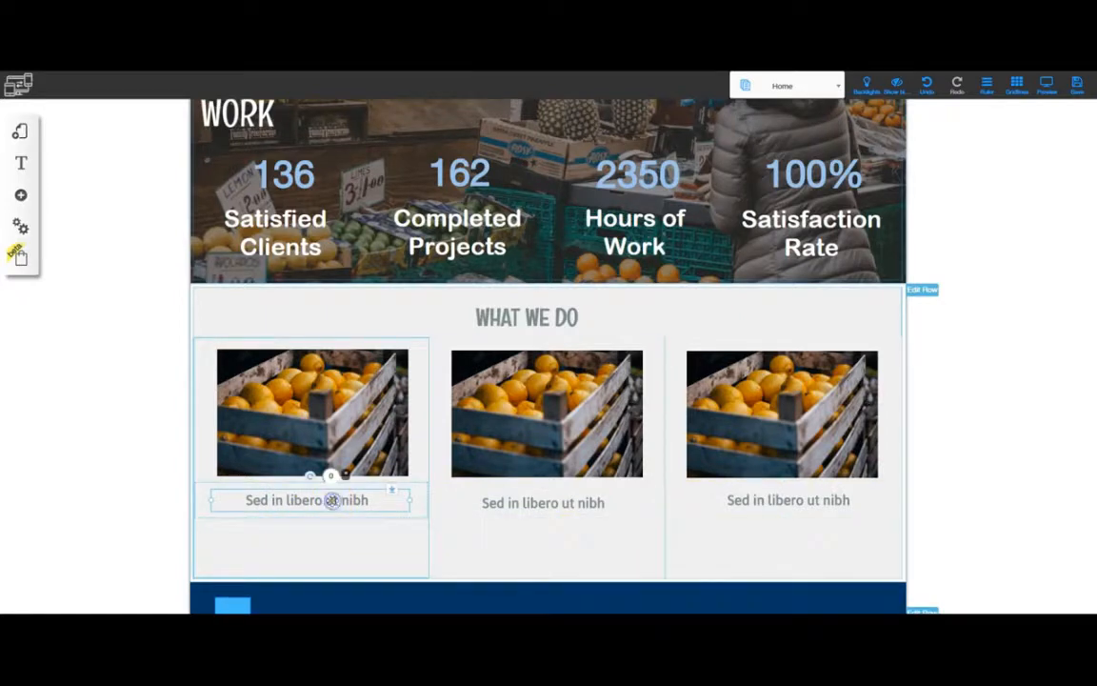
pyautogui.moveTo(332, 500); pyautogui.dragTo(322, 538)
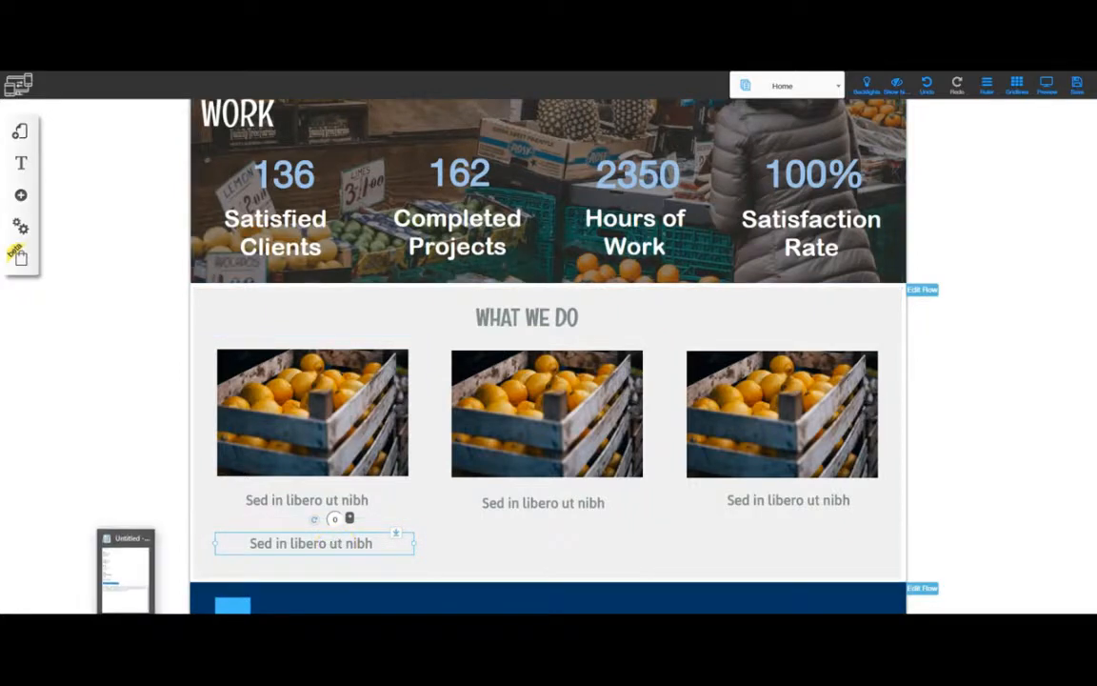
pyautogui.click(128, 624)
pyautogui.click(331, 545)
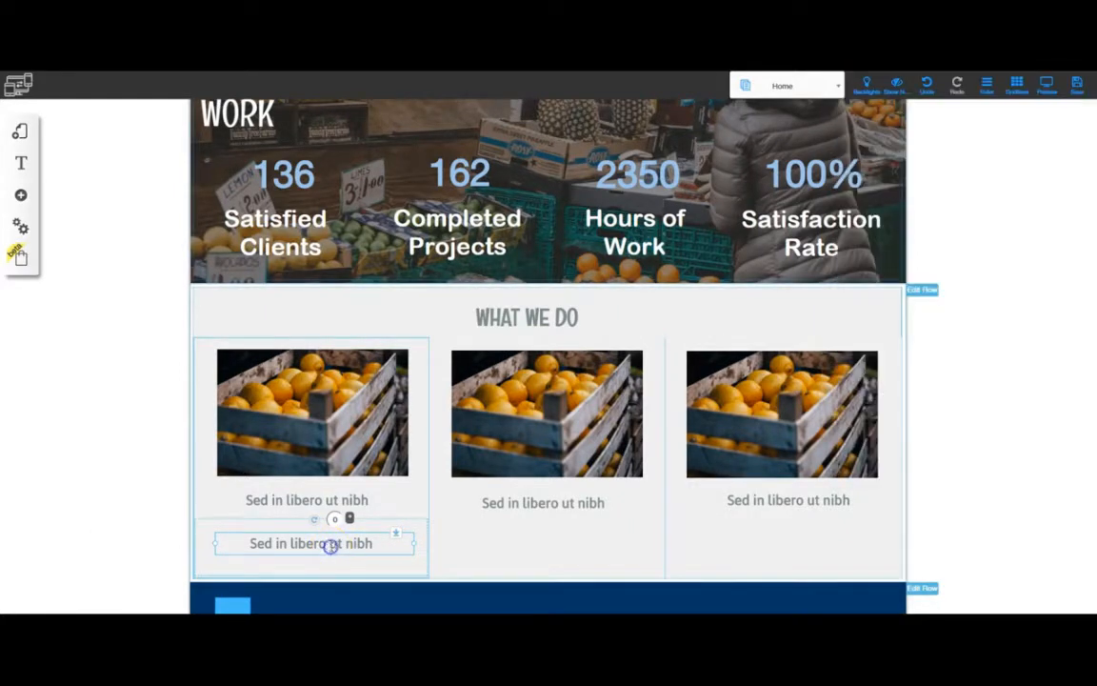
pyautogui.doubleClick(331, 545)
pyautogui.write('Nullam accumsan lorem in dui. Suspendisse pulvinar, augue ac venenatis')
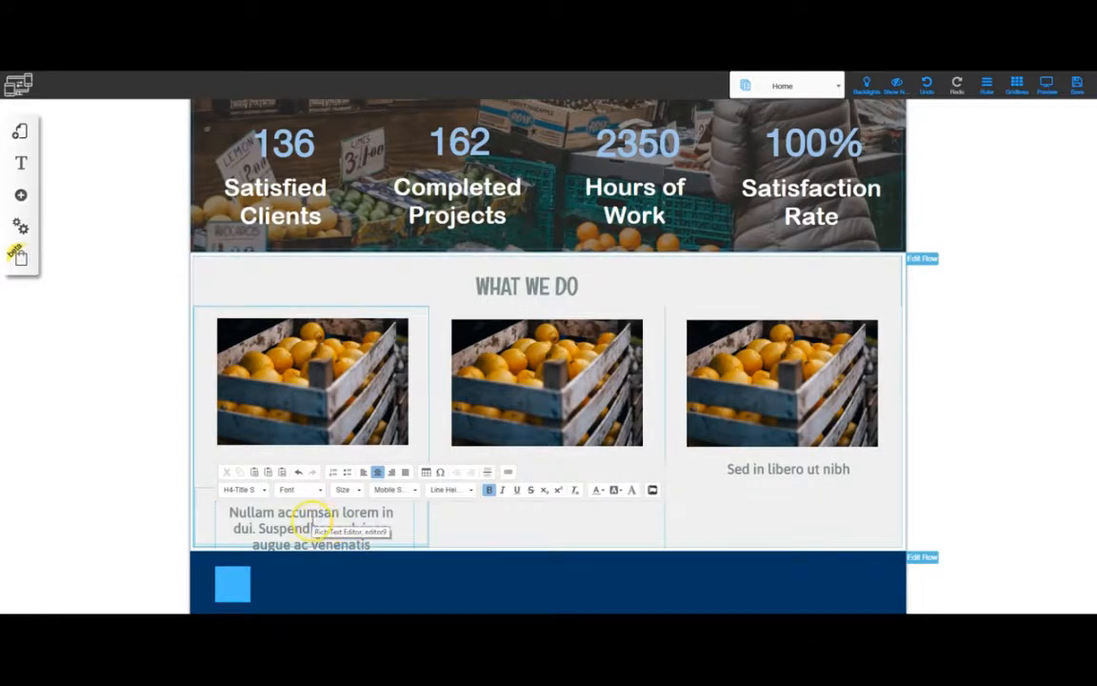
# Step: Apply the Body L style to the first column's "Nullam accumsan" paragraph and left-align it
pyautogui.tripleClick(309, 519)
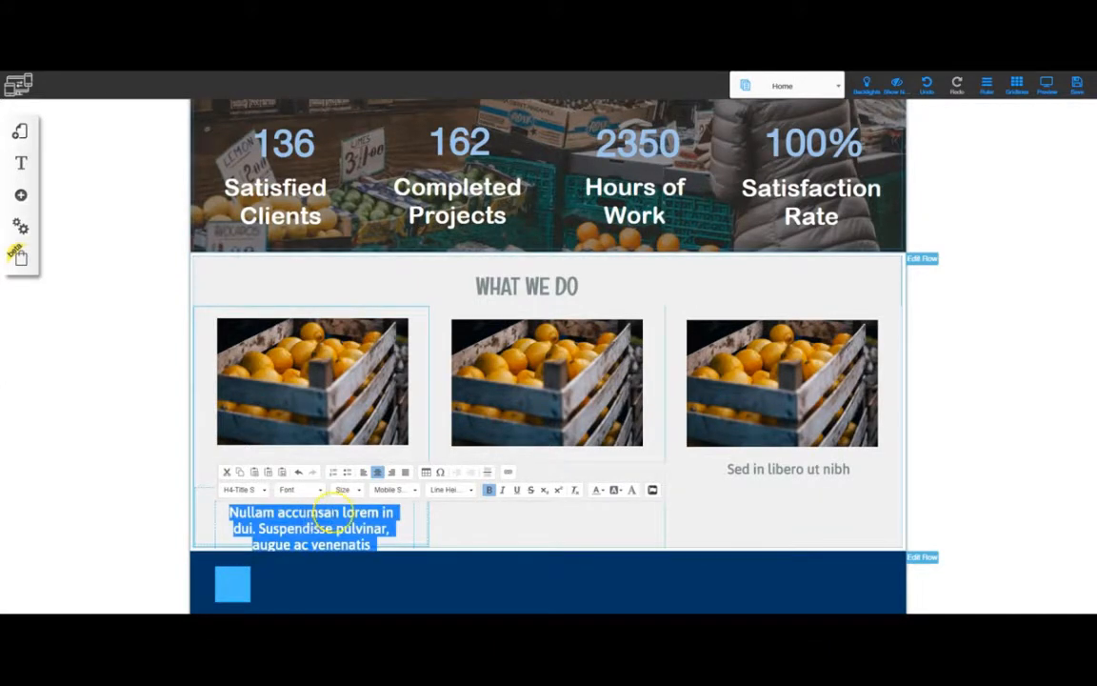
pyautogui.click(264, 490)
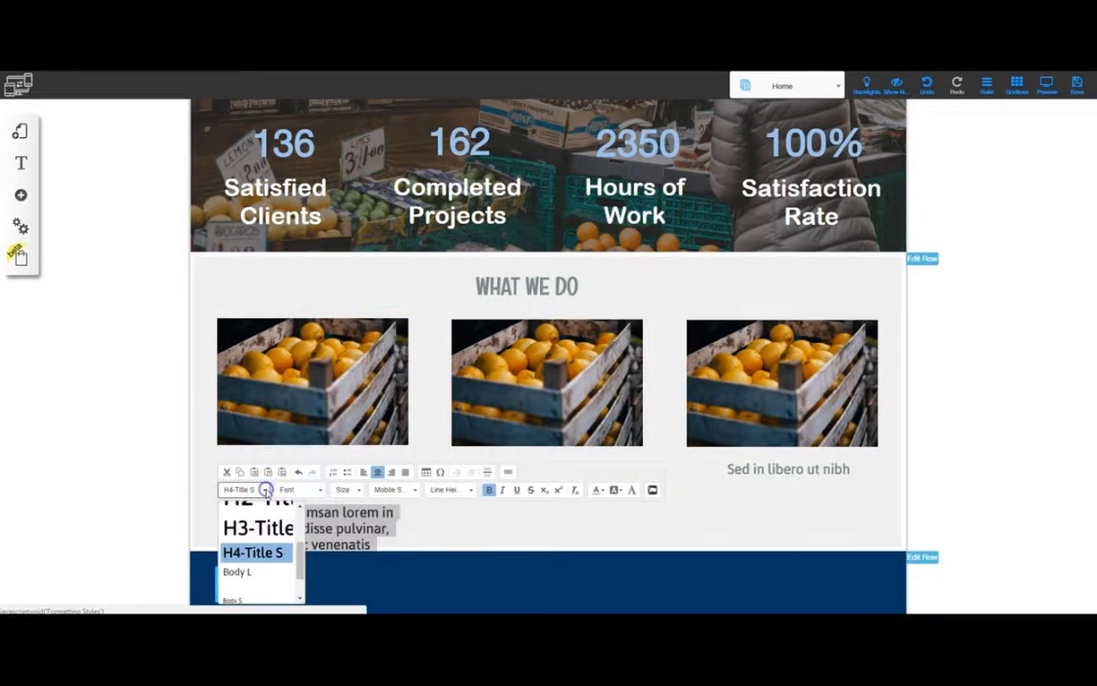
pyautogui.scroll(-2, 255, 569)
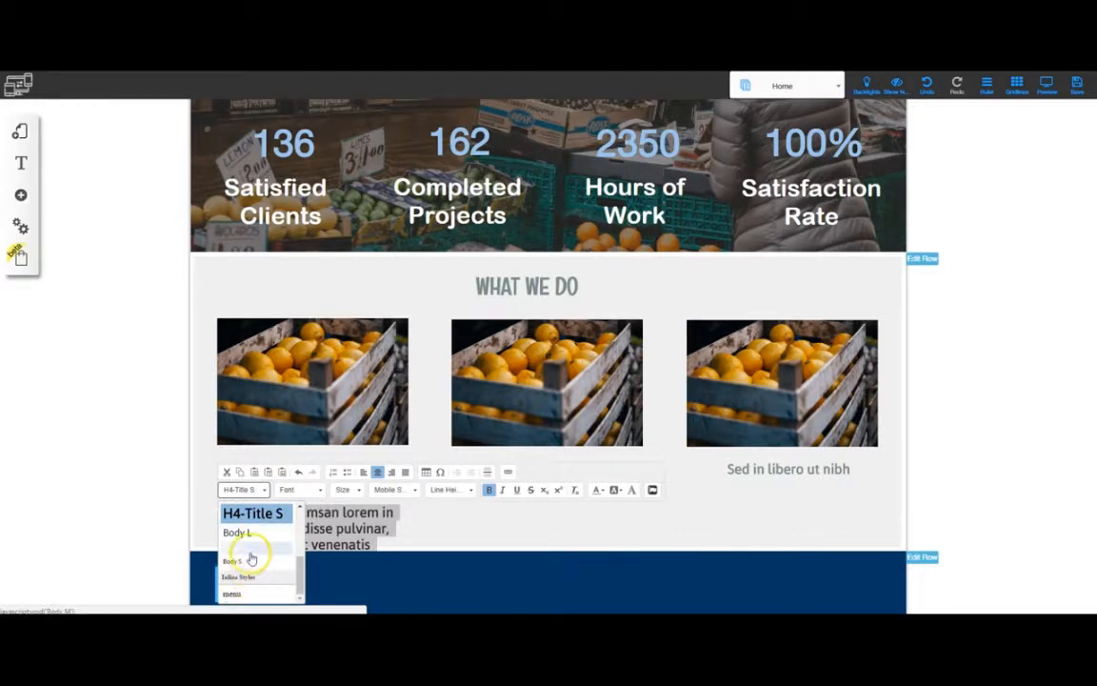
pyautogui.click(247, 538)
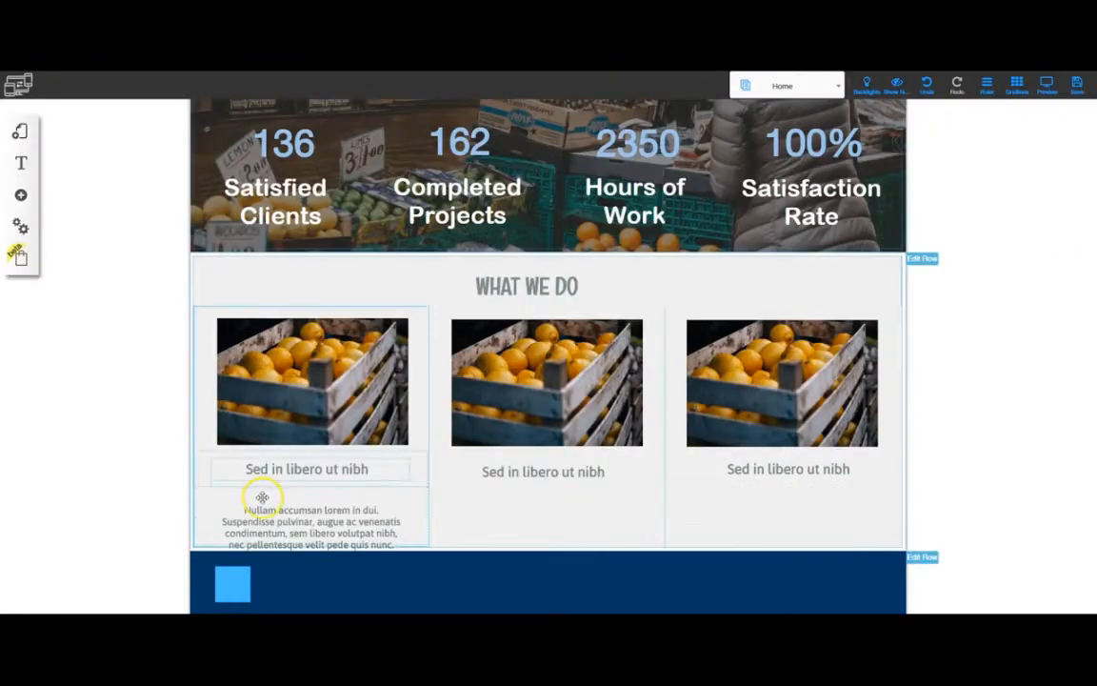
pyautogui.doubleClick(277, 508)
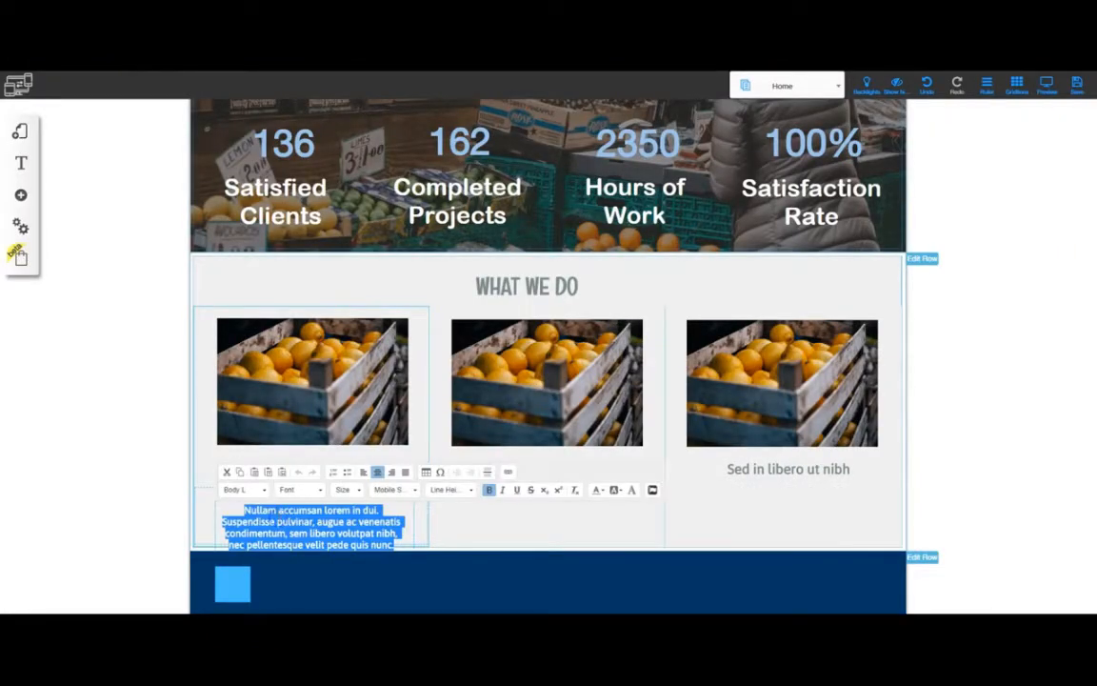
pyautogui.click(362, 471)
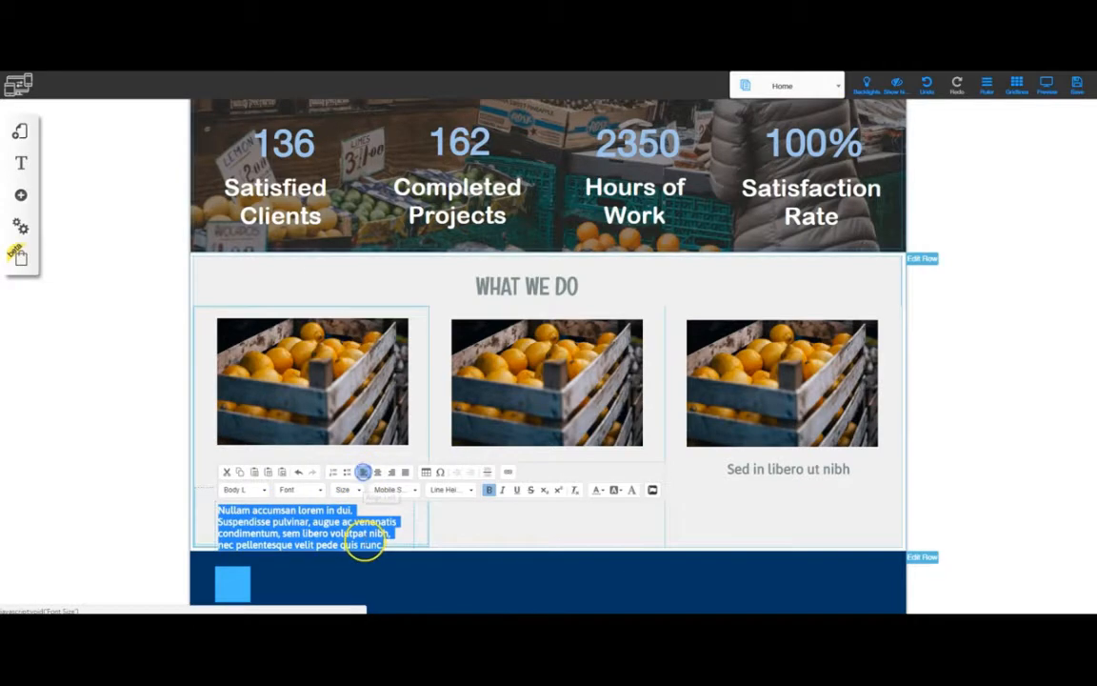
# Step: Extend the three-column row downward to leave room beneath the first column's paragraph
pyautogui.click(787, 542)
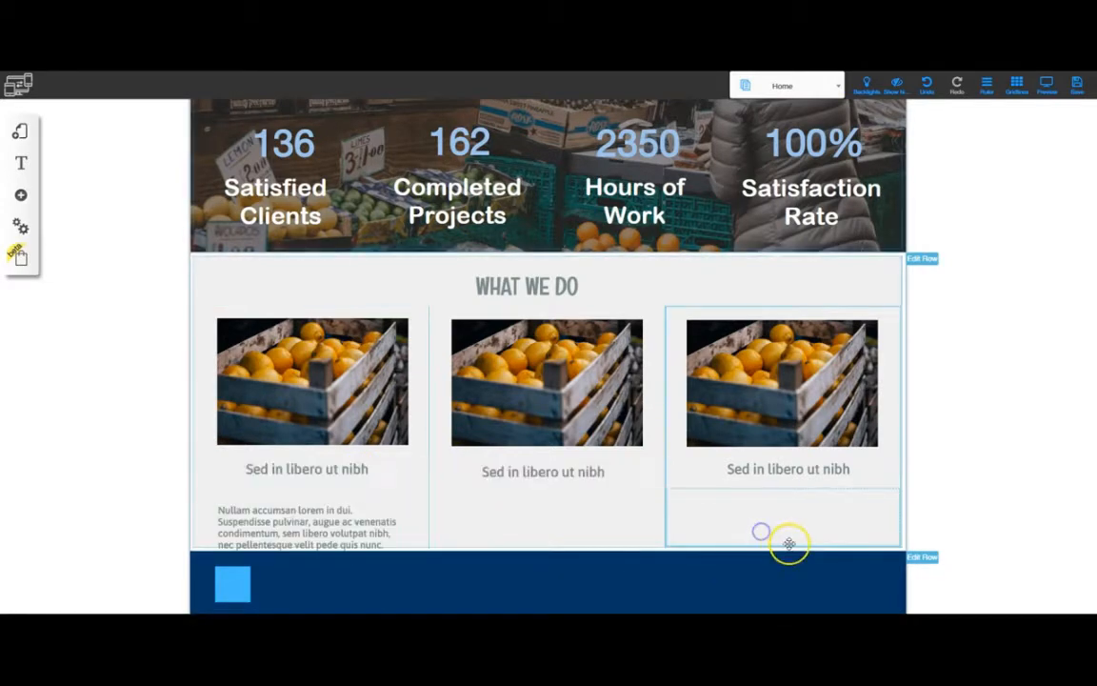
pyautogui.click(616, 533)
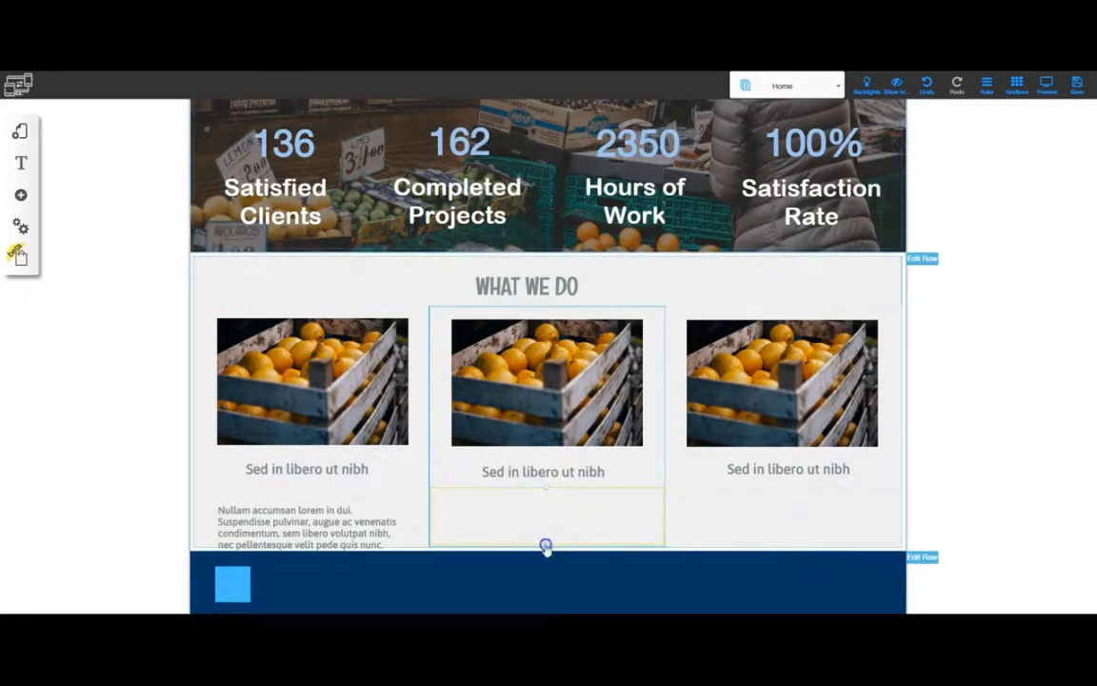
pyautogui.moveTo(546, 545); pyautogui.dragTo(546, 525)
pyautogui.click(545, 540)
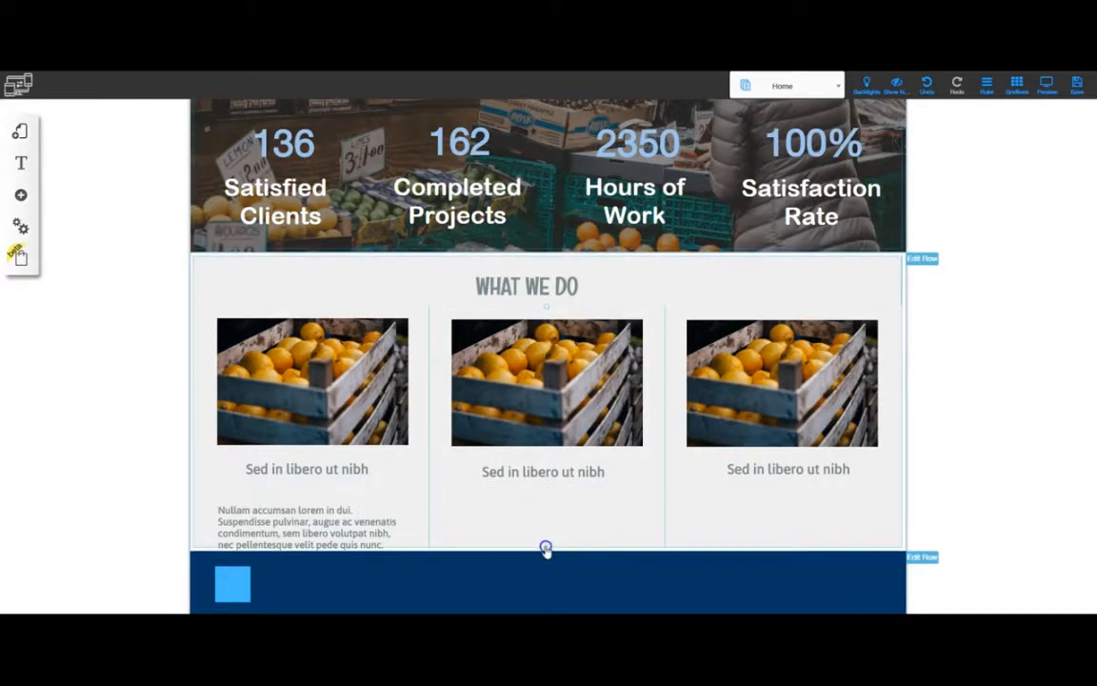
pyautogui.moveTo(545, 549); pyautogui.dragTo(549, 597)
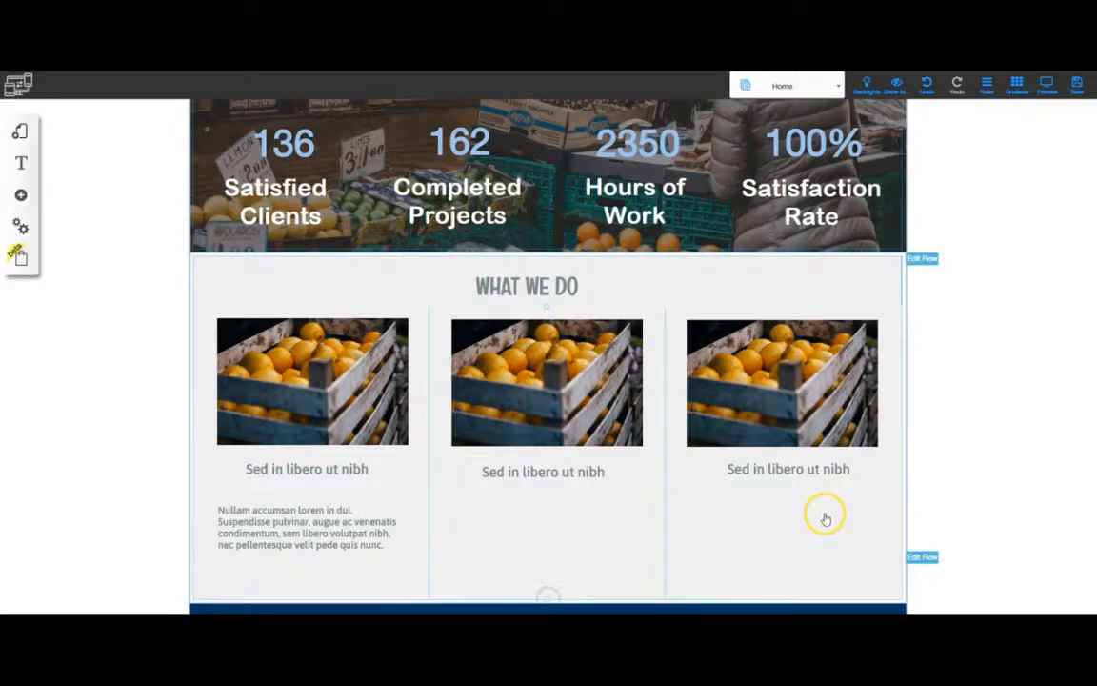
# Step: Move the first column's "Nullam accumsan" paragraph up close beneath its heading, aligned with the image's left edge
pyautogui.scroll(-2, 654, 539)
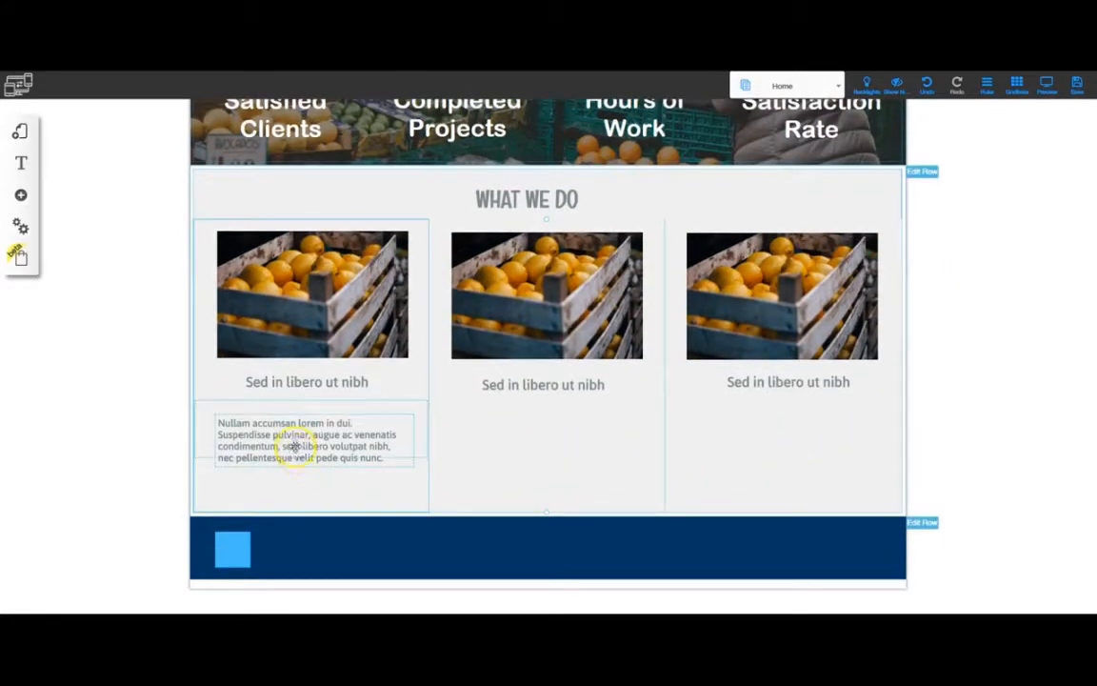
pyautogui.click(295, 445)
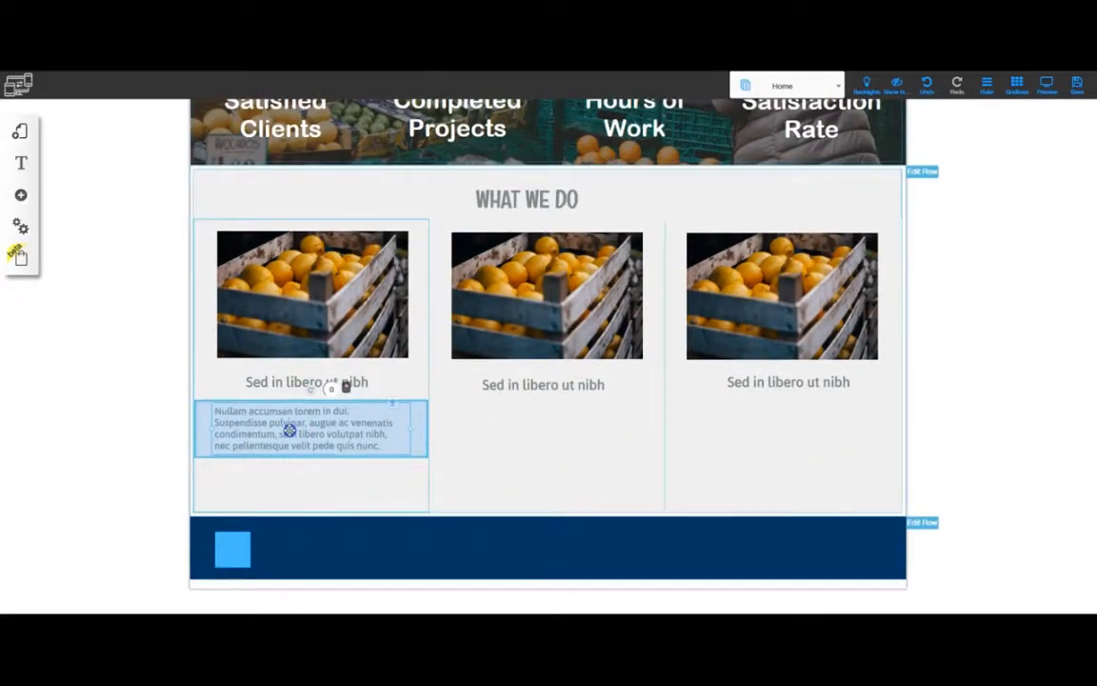
pyautogui.moveTo(288, 431); pyautogui.dragTo(295, 429)
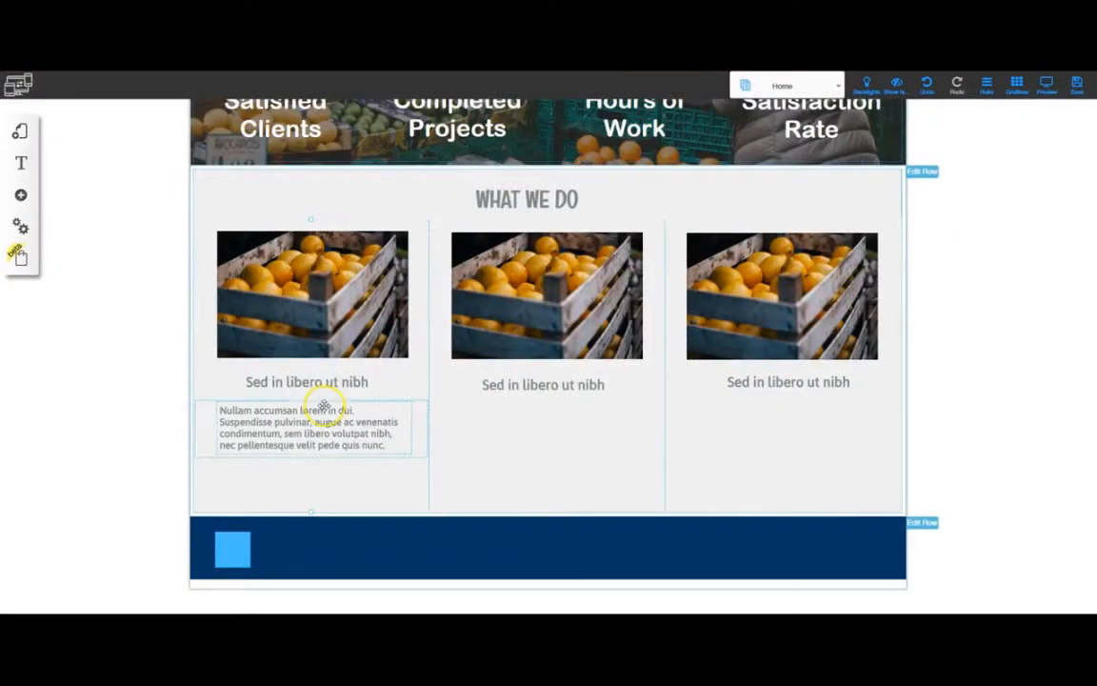
# Step: Apply the Body M style to the first column's paragraph and colour its text grey
pyautogui.tripleClick(309, 428)
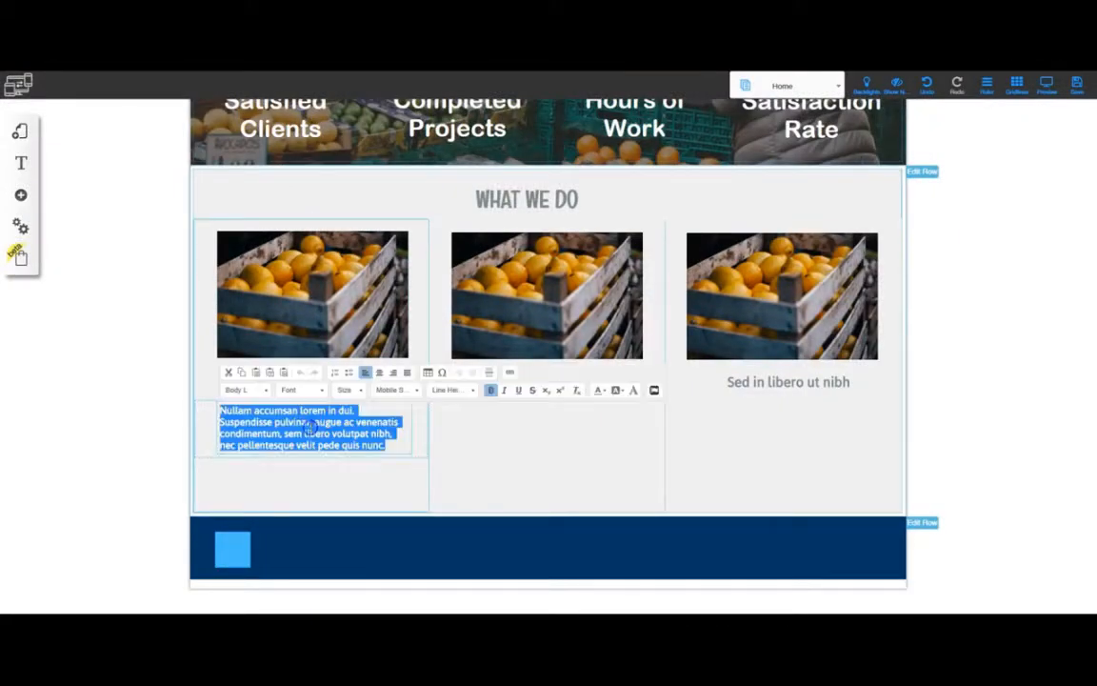
pyautogui.click(264, 390)
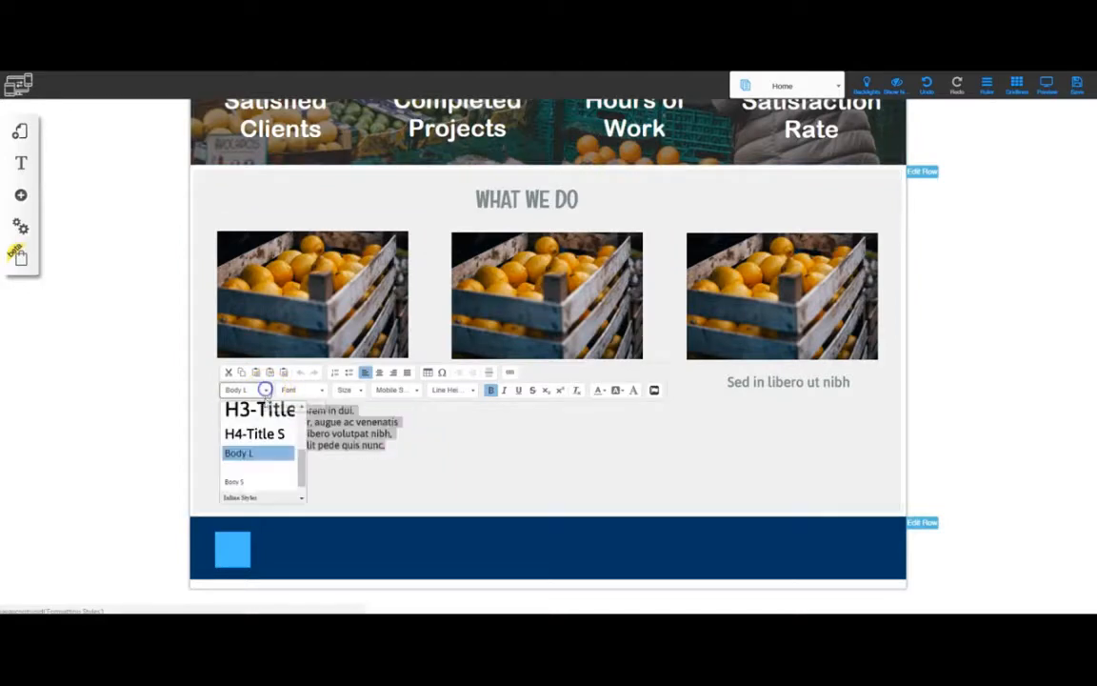
pyautogui.click(255, 472)
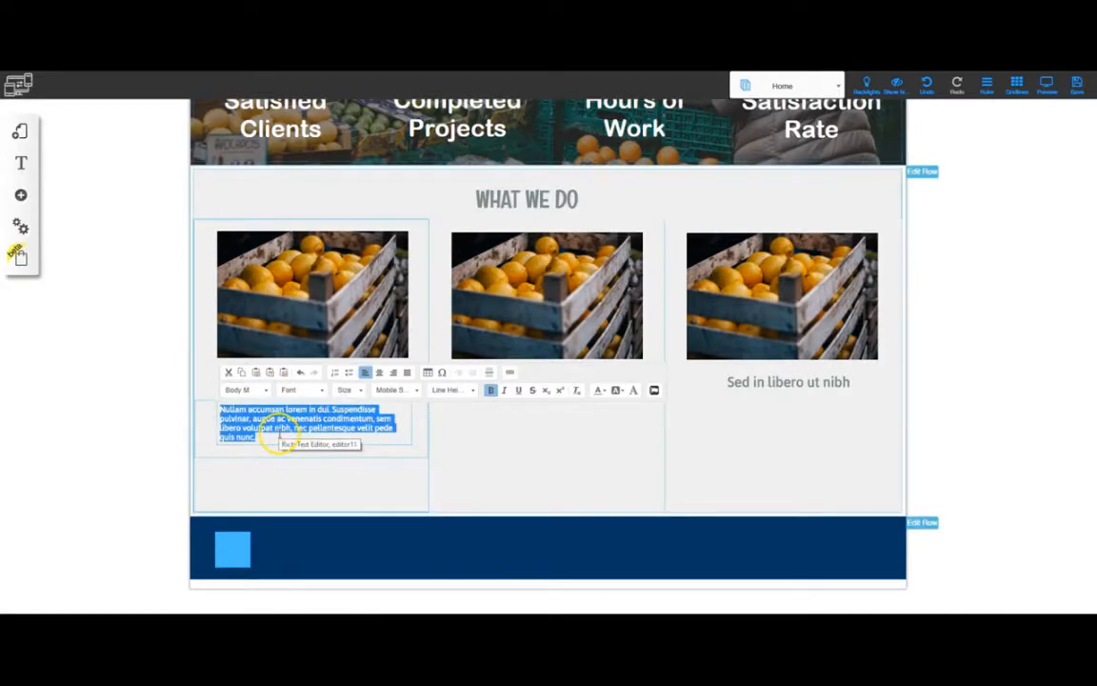
pyautogui.click(600, 389)
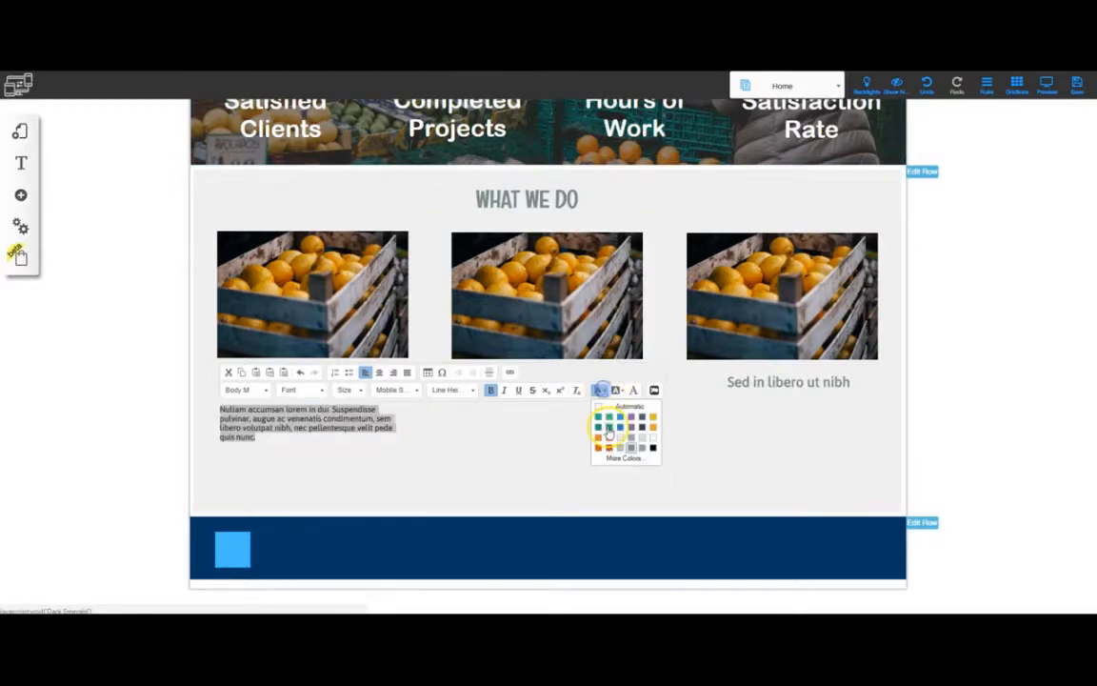
pyautogui.click(628, 446)
pyautogui.click(417, 450)
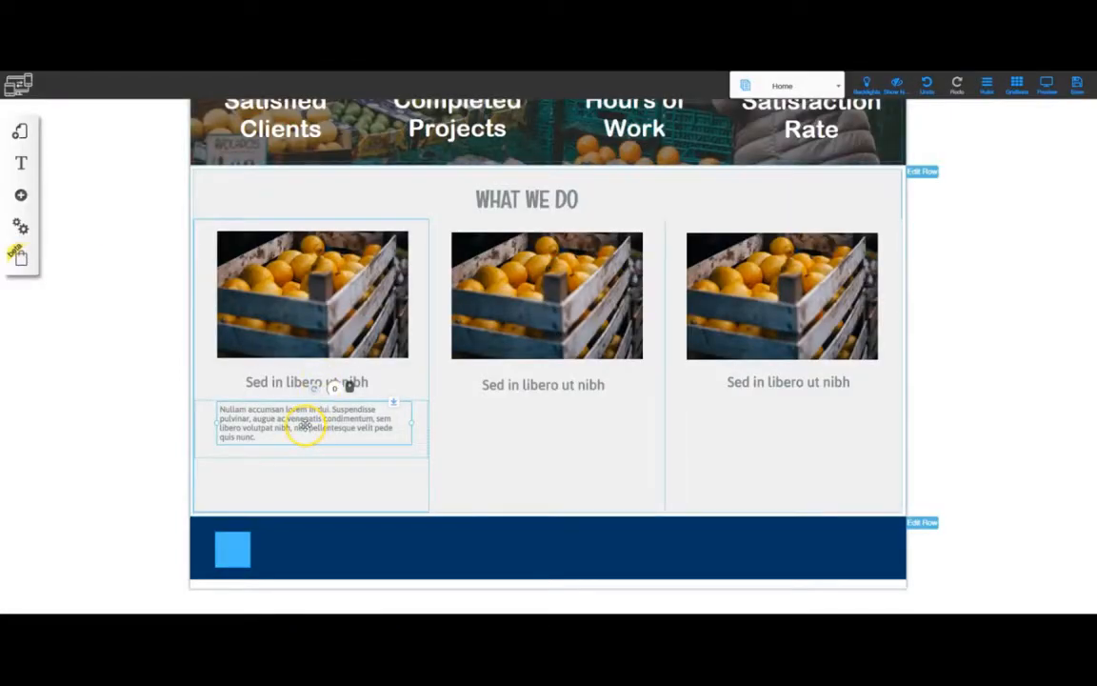
# Step: Remove the bold formatting from the first column's paragraph
pyautogui.tripleClick(305, 423)
pyautogui.click(490, 391)
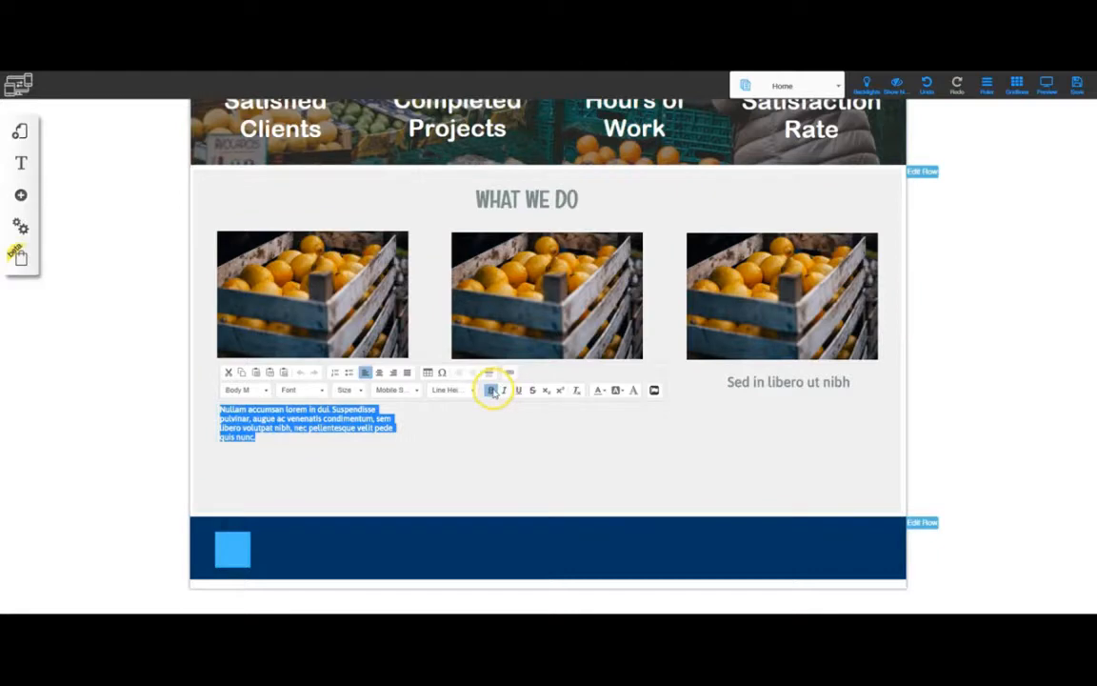
pyautogui.click(356, 461)
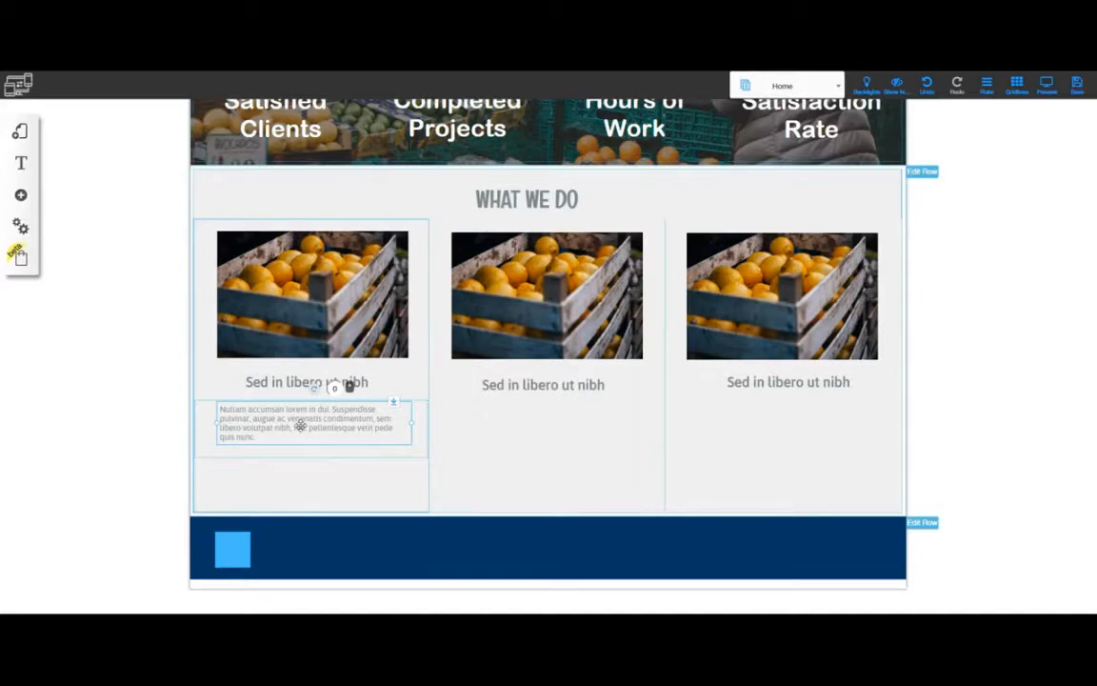
# Step: Duplicate the paragraph beneath the middle and third headings, and shorten the row to end just below the text
pyautogui.moveTo(305, 427); pyautogui.dragTo(532, 417)
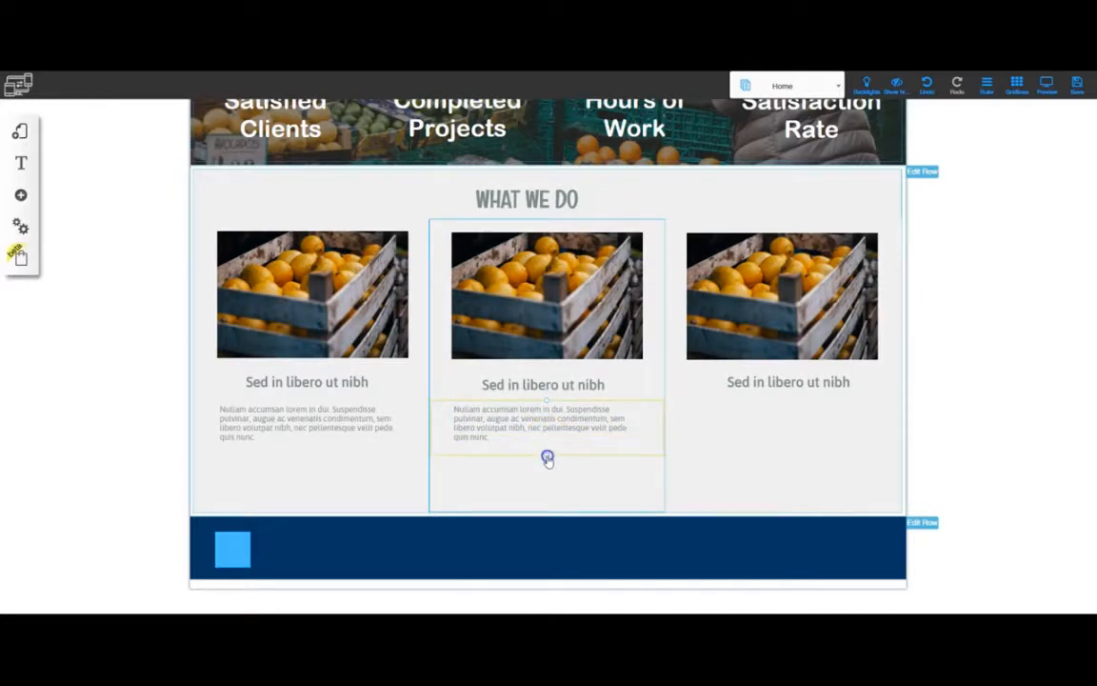
pyautogui.click(549, 419)
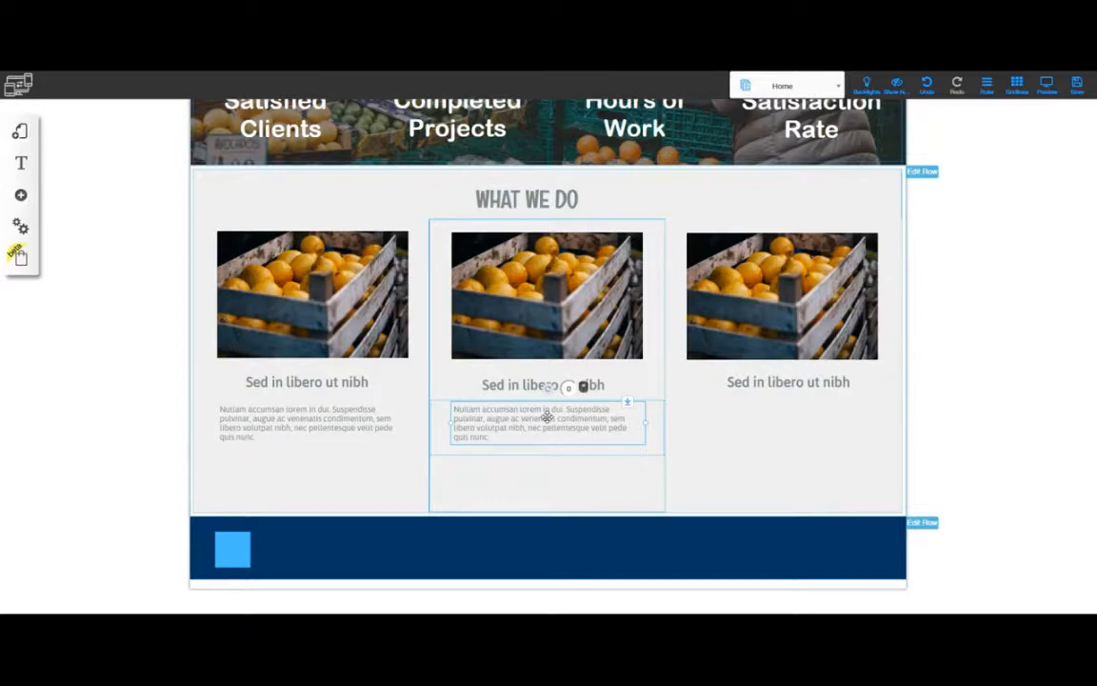
pyautogui.moveTo(547, 417); pyautogui.dragTo(579, 433)
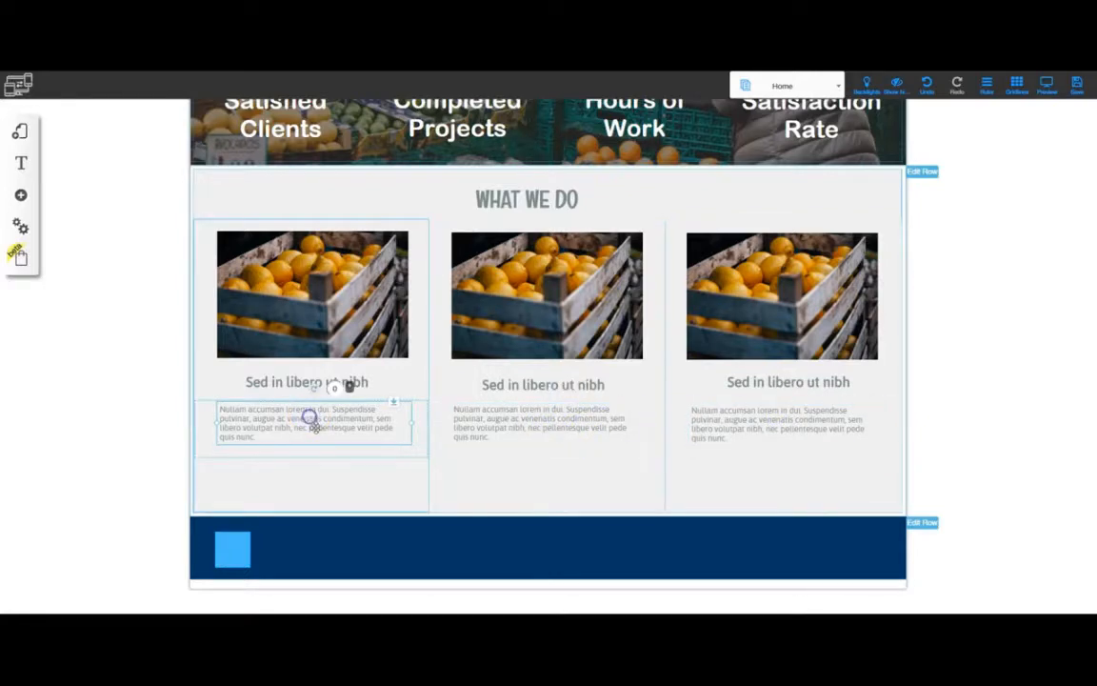
pyautogui.moveTo(299, 448); pyautogui.dragTo(783, 454)
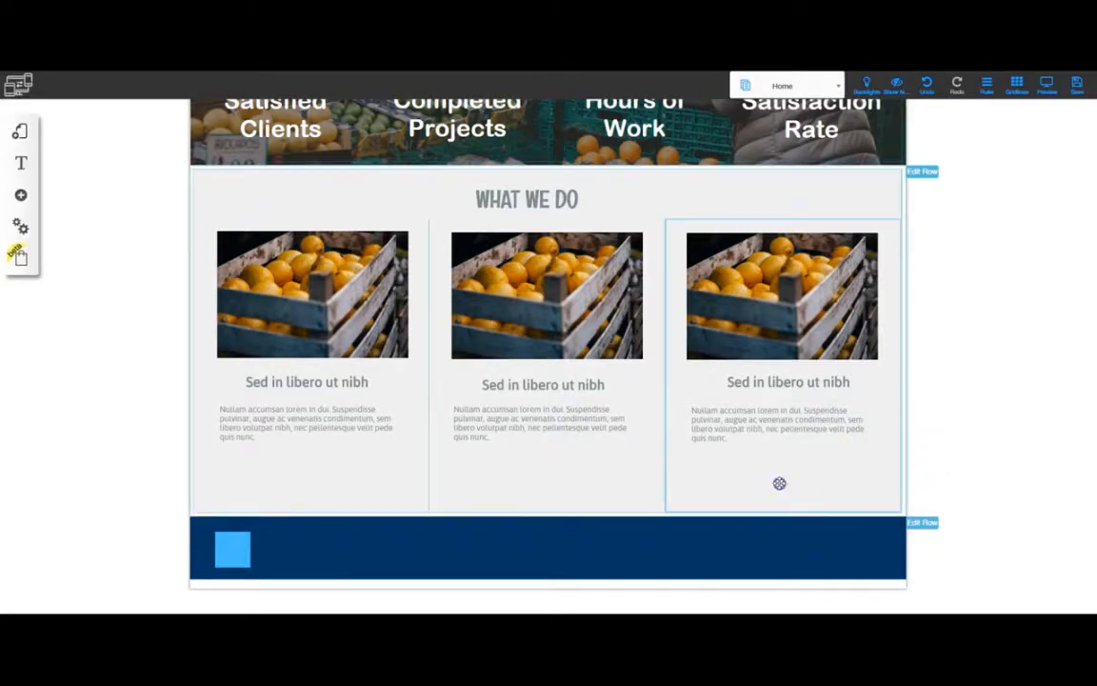
pyautogui.scroll(1, 782, 502)
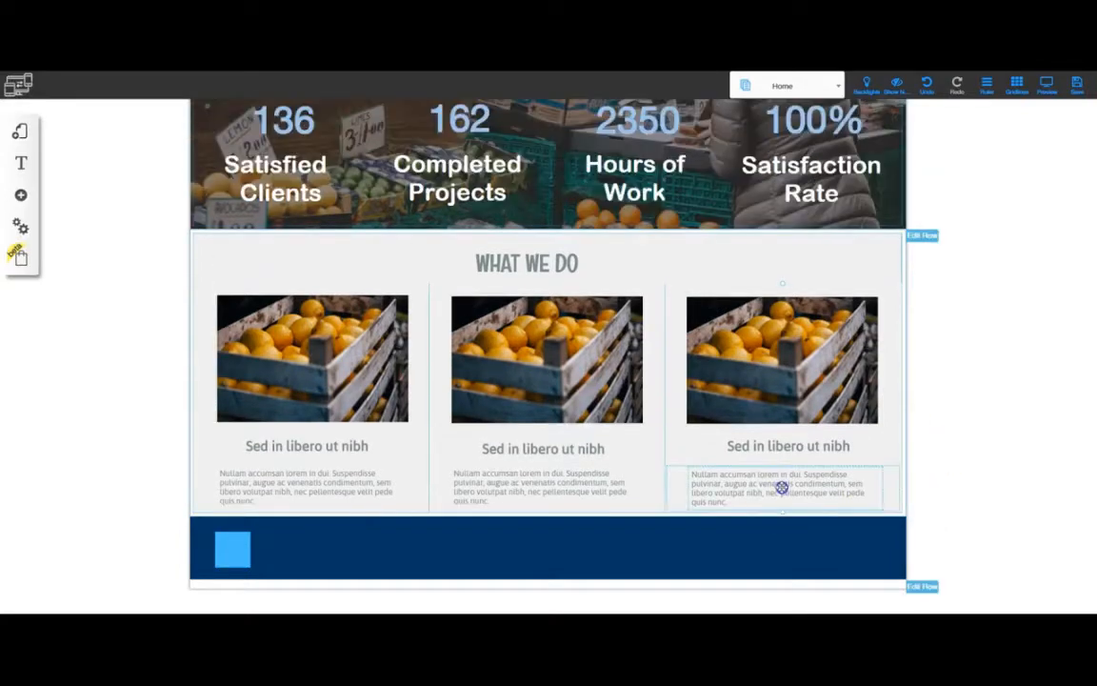
# Step: Duplicate the whole "WHAT WE DO" row and delete the title column from the copy
pyautogui.click(921, 237)
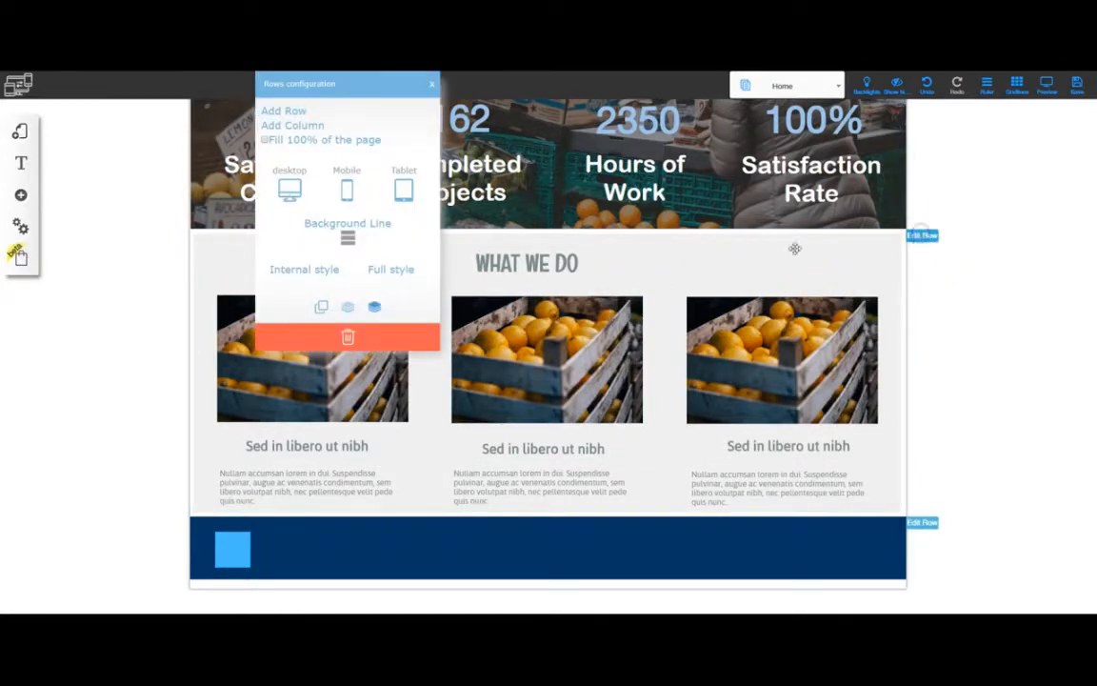
pyautogui.click(321, 307)
pyautogui.scroll(-2, 581, 469)
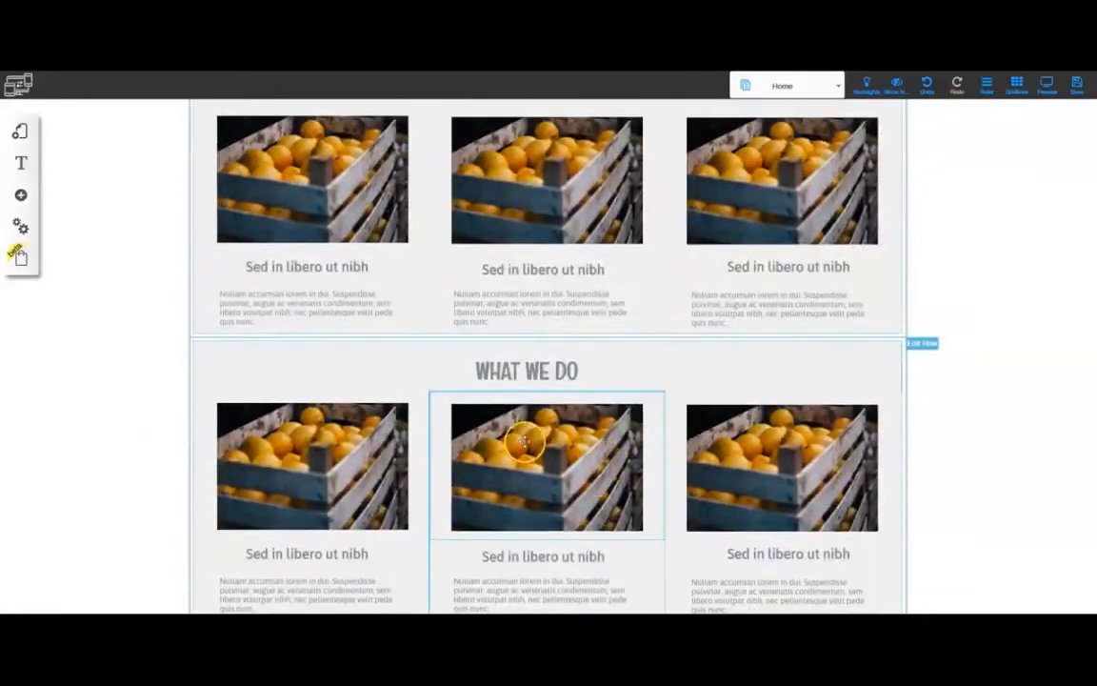
pyautogui.scroll(1, 538, 276)
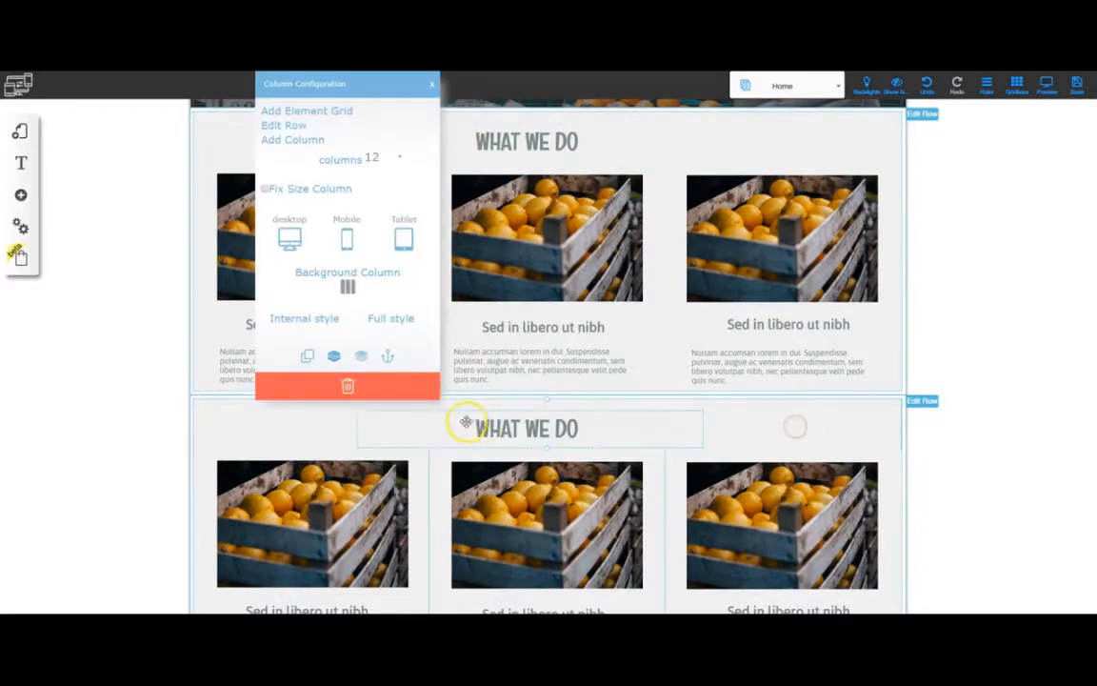
pyautogui.click(348, 388)
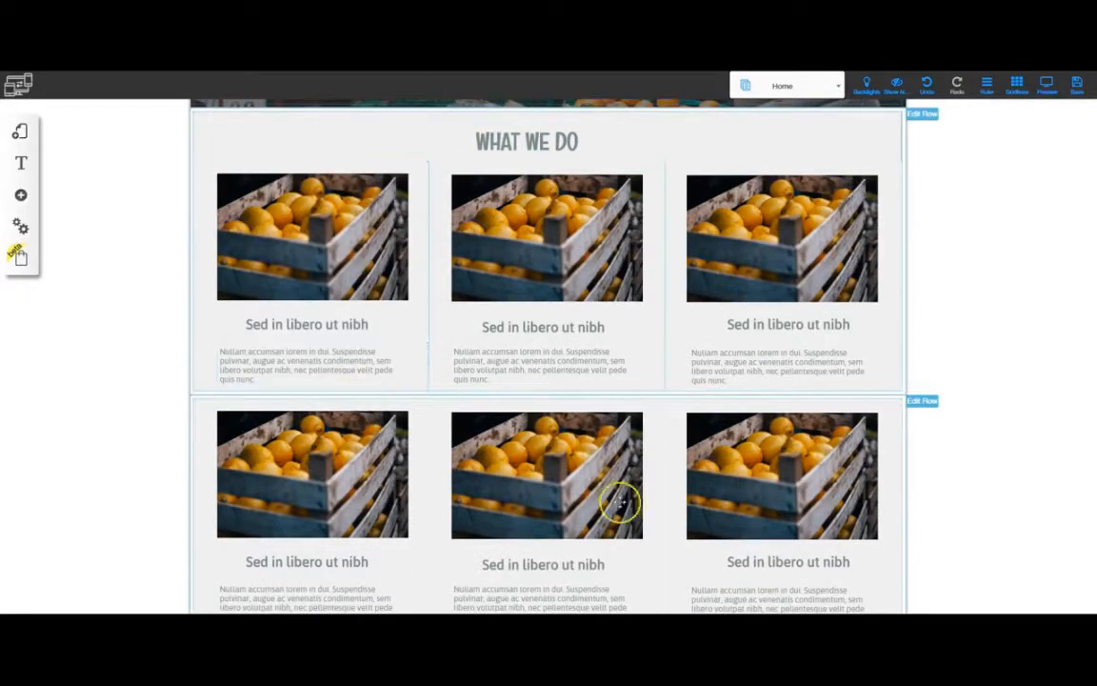
# Step: Replace the first column's image in the upper row with the orange-shirted market vendor photo from the Quick Start folder
pyautogui.scroll(-2, 692, 497)
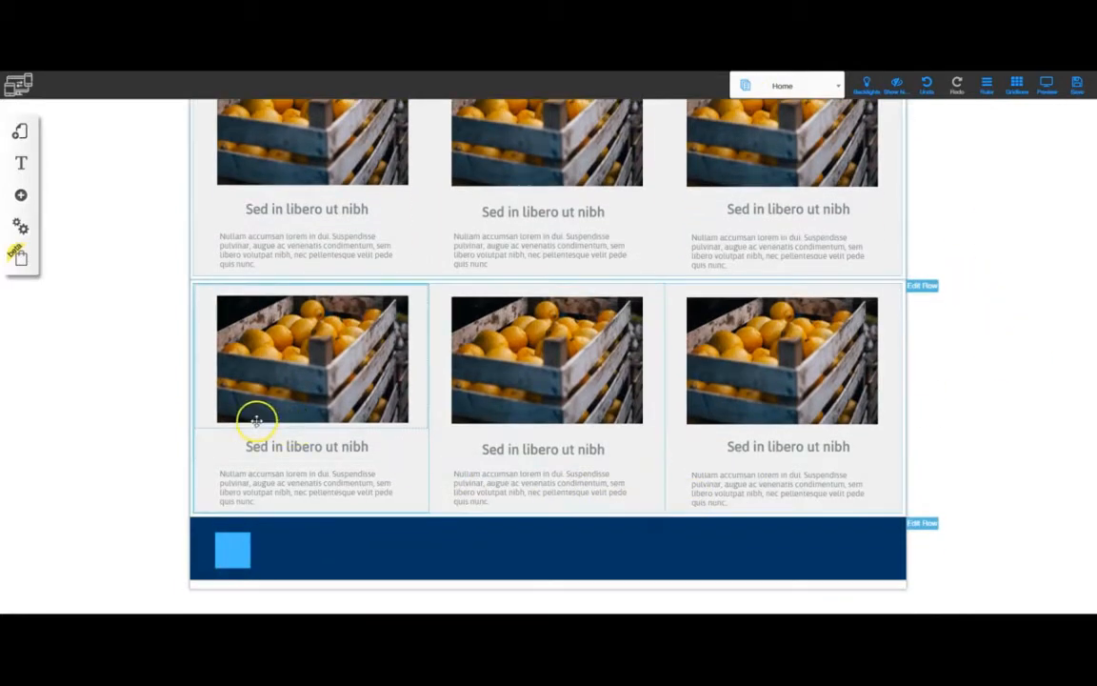
pyautogui.scroll(2, 947, 355)
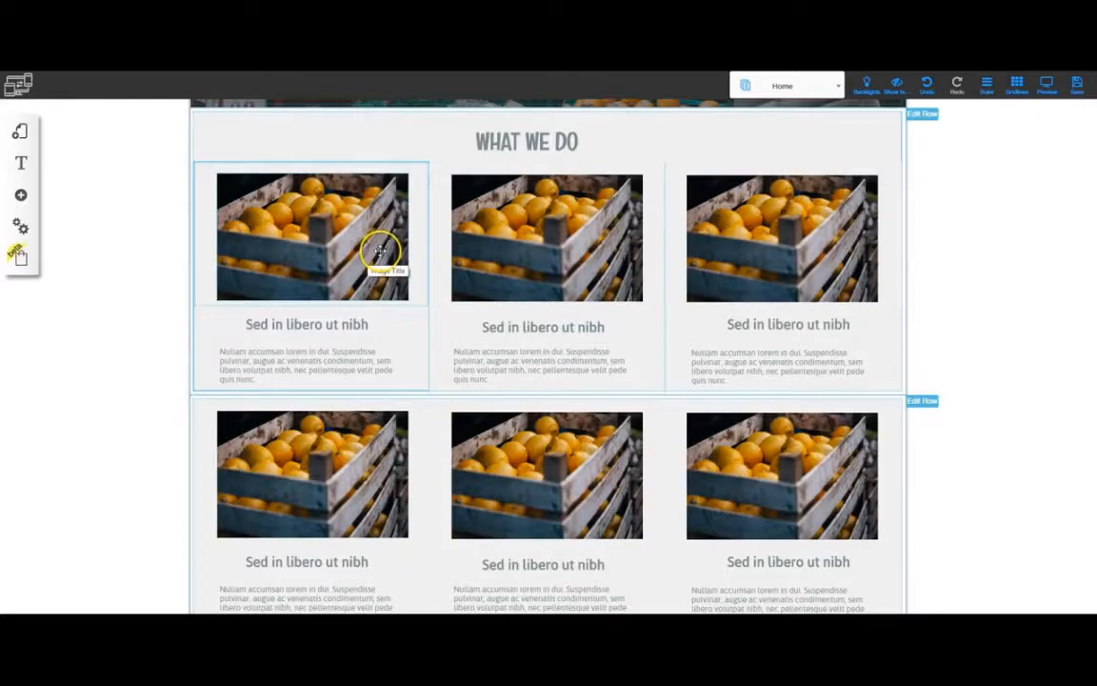
pyautogui.scroll(1, 330, 240)
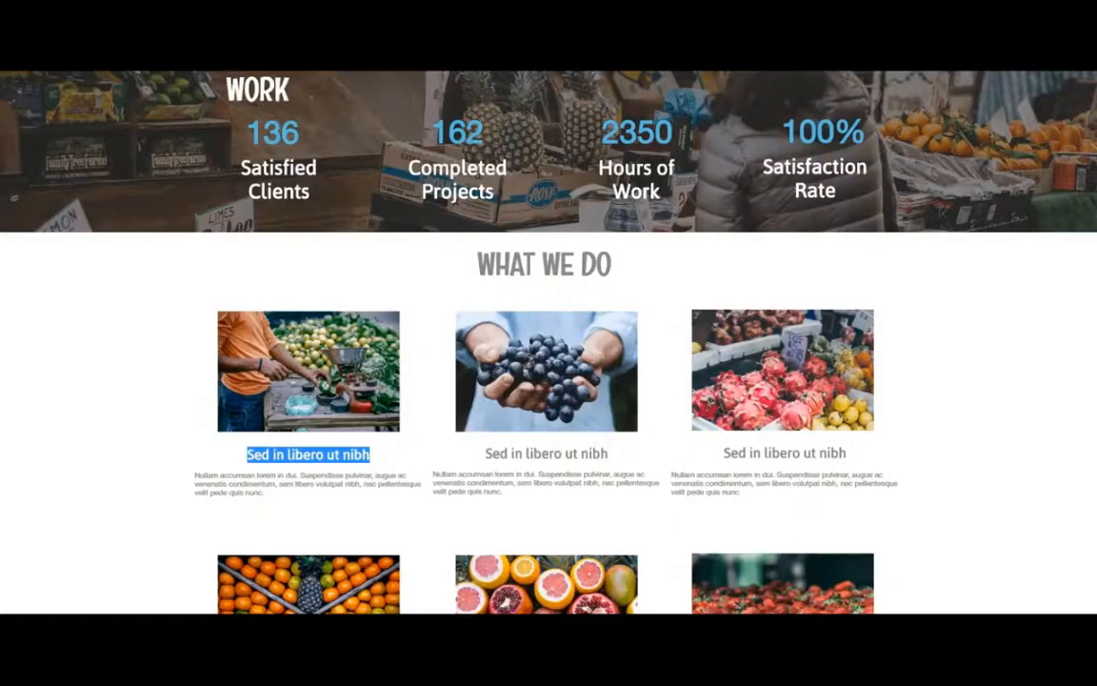
pyautogui.scroll(-1, 288, 306)
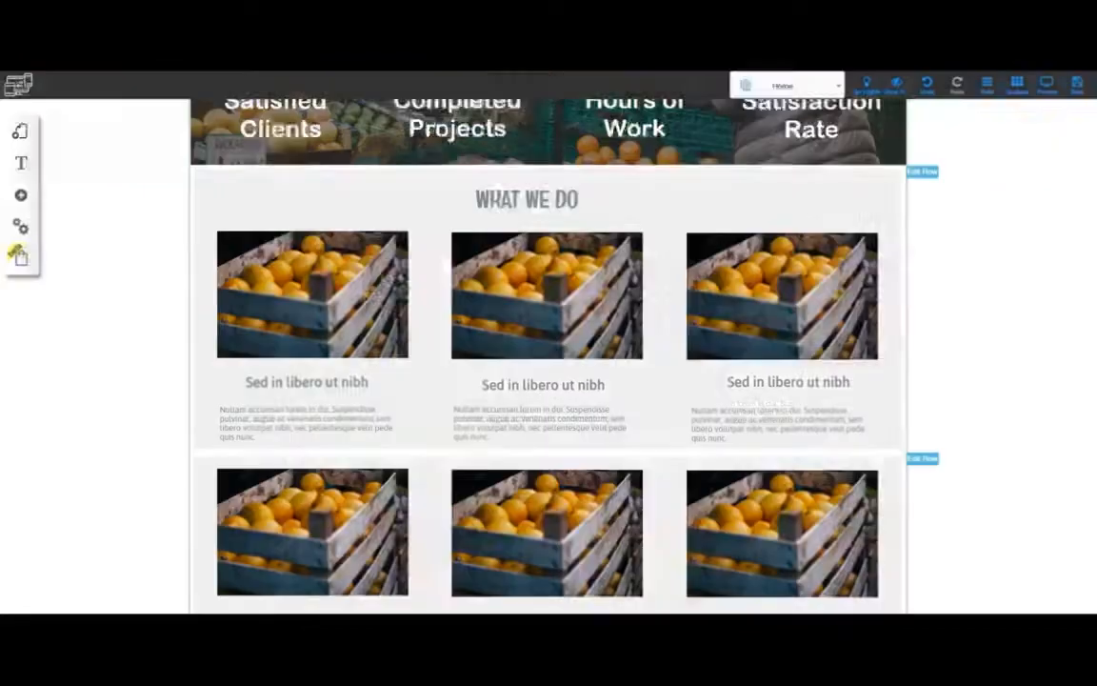
pyautogui.click(307, 296)
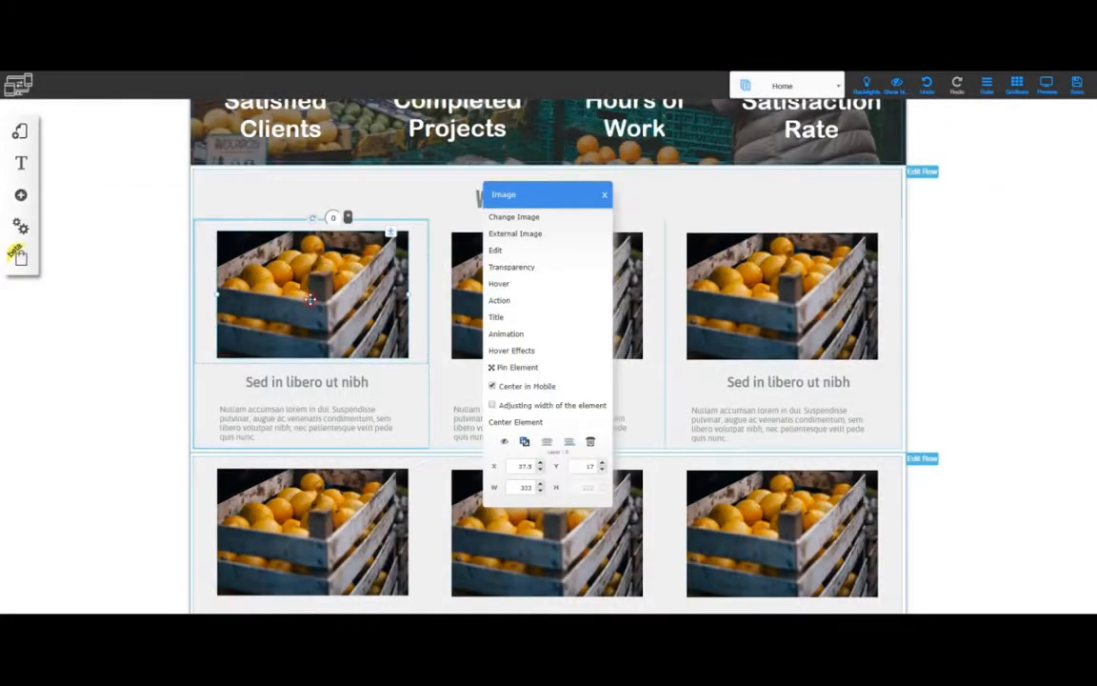
pyautogui.click(522, 216)
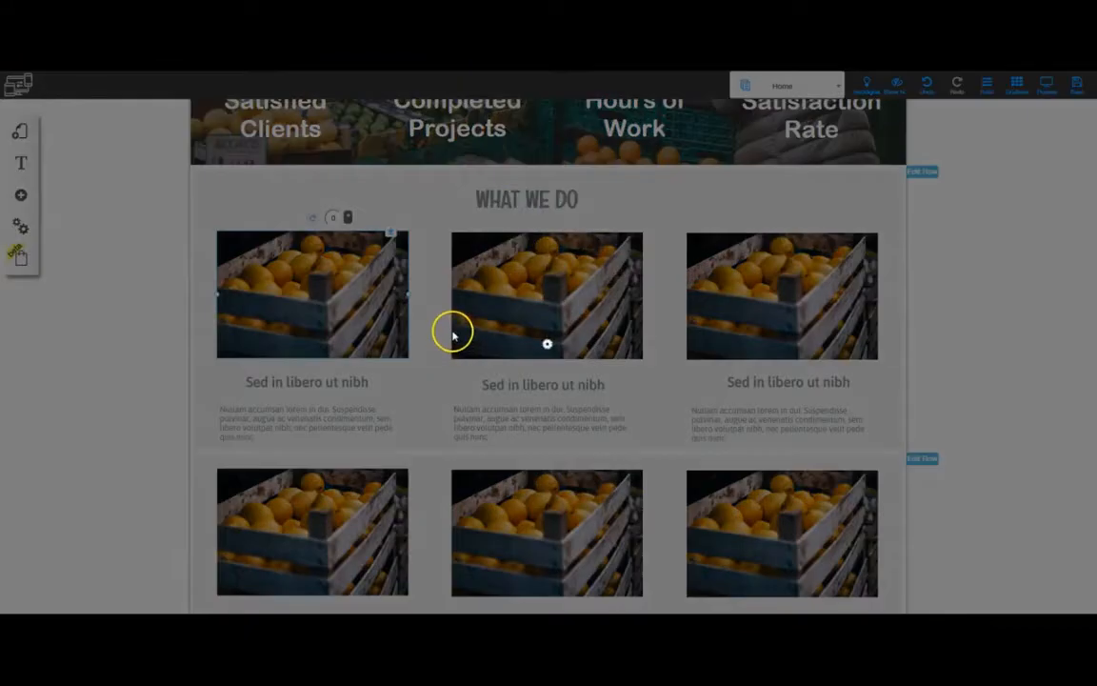
pyautogui.scroll(-3, 276, 419)
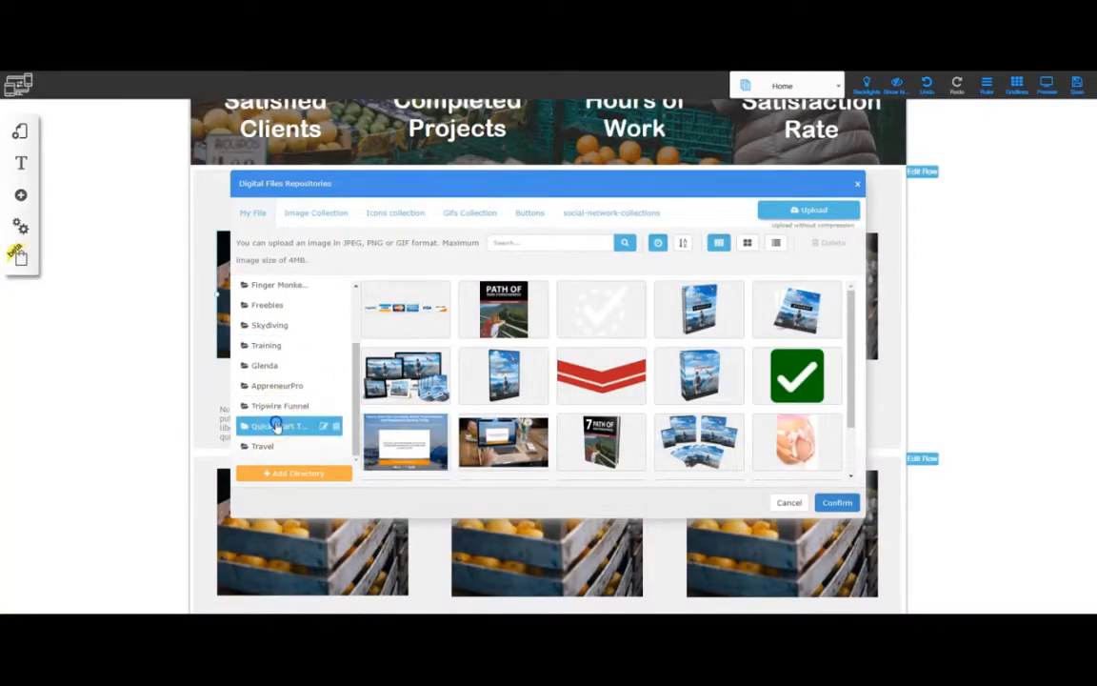
pyautogui.click(276, 426)
pyautogui.click(495, 436)
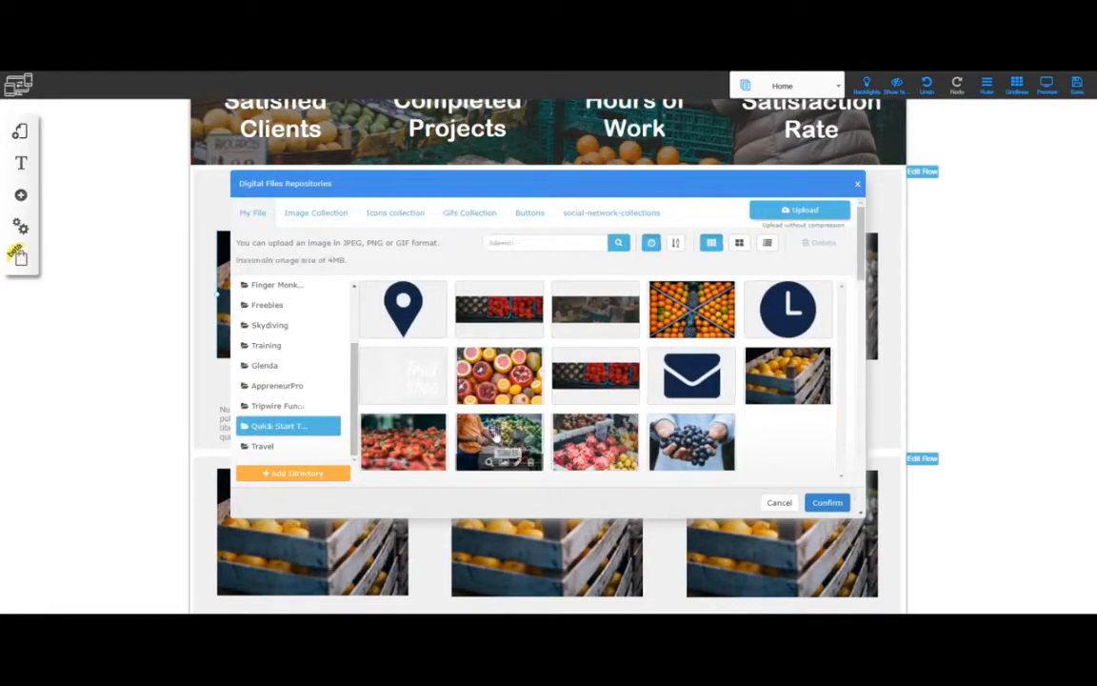
pyautogui.click(837, 502)
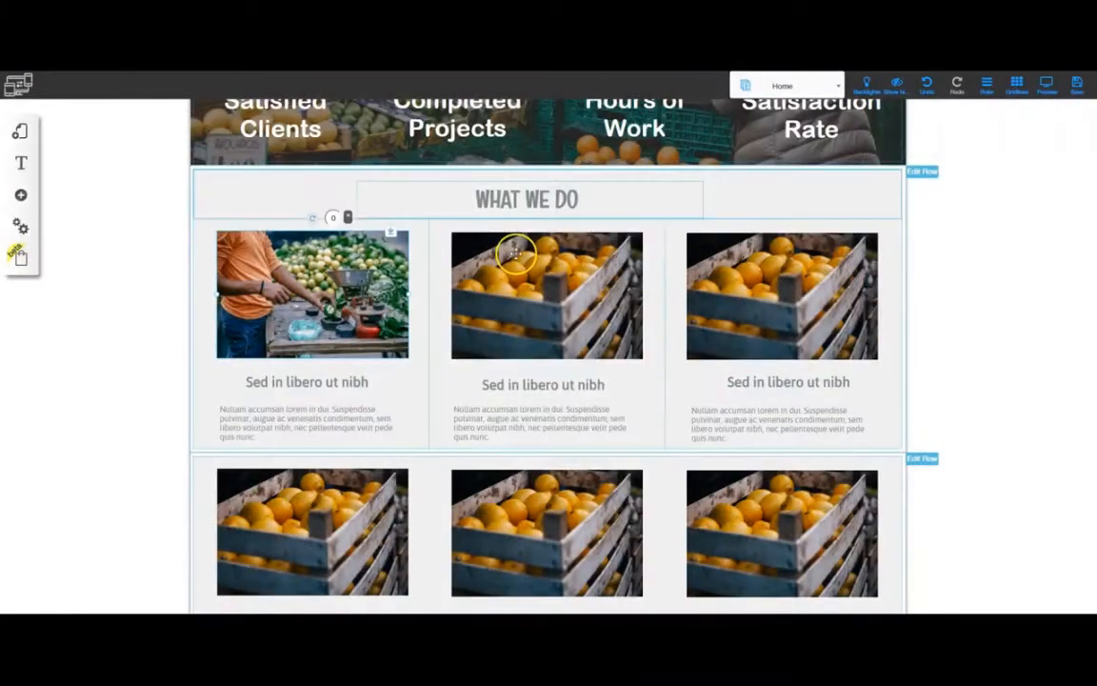
# Step: Replace the middle column's image in the upper row with the hands-holding-grapes photo from the Quick Start folder
pyautogui.click(537, 281)
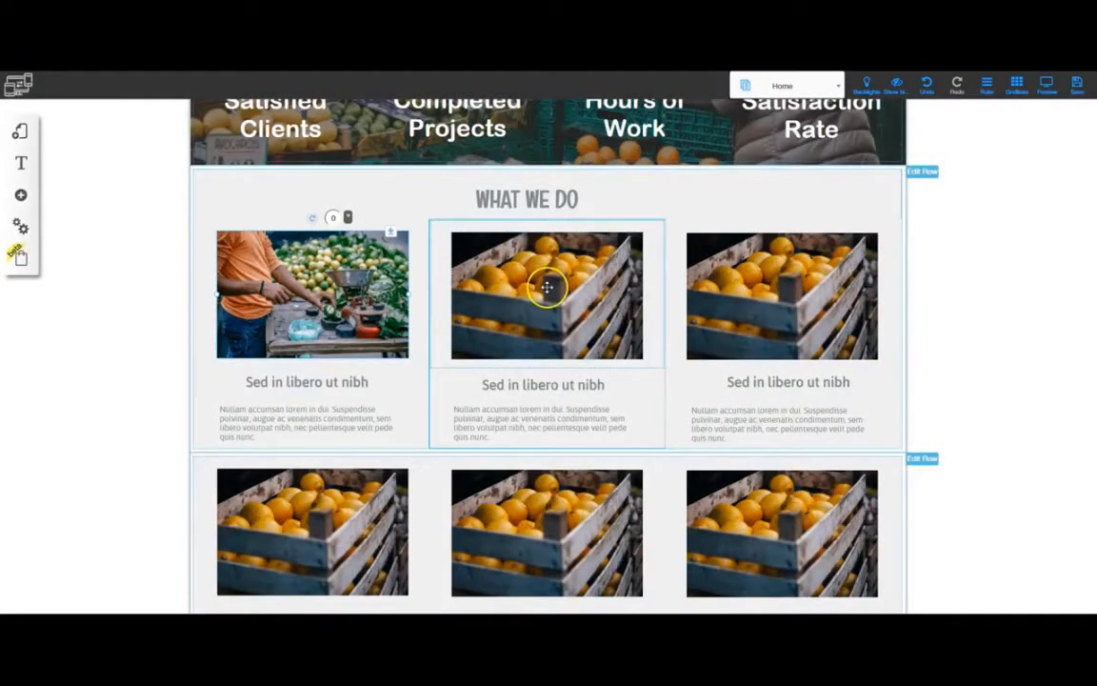
pyautogui.click(515, 217)
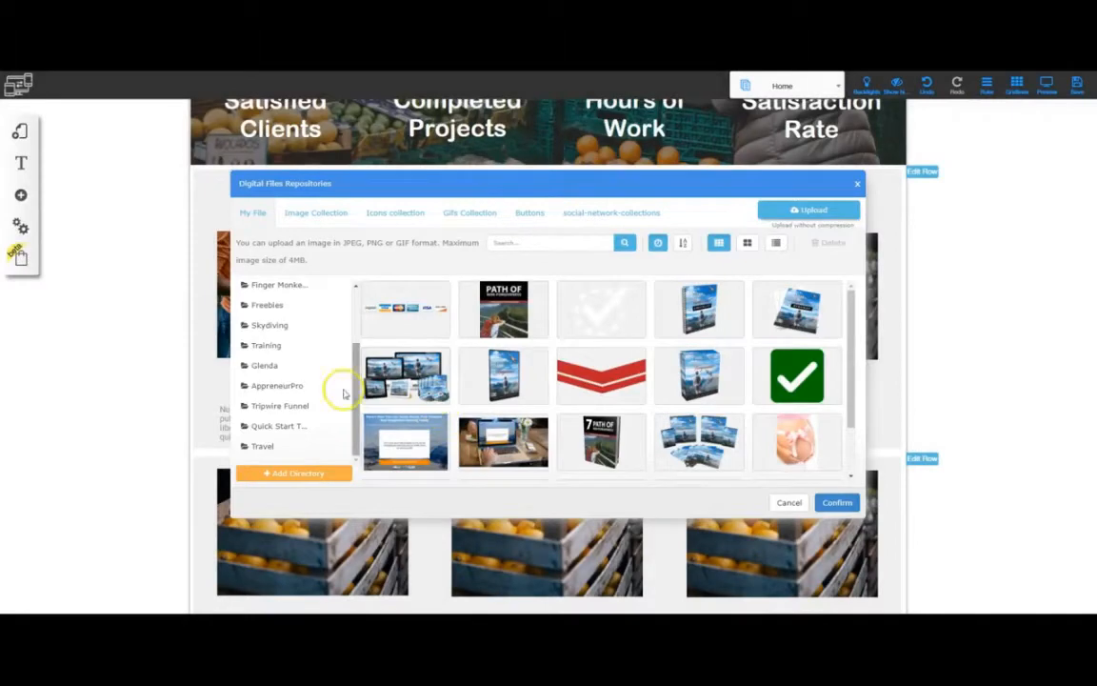
pyautogui.click(281, 426)
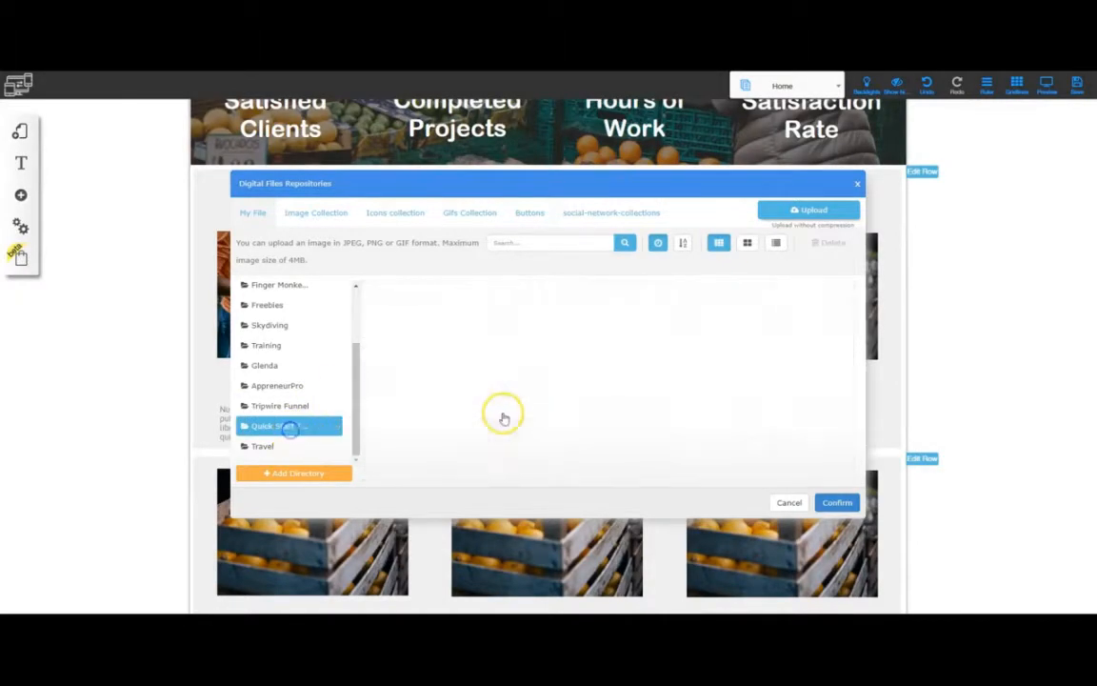
pyautogui.click(591, 455)
pyautogui.click(838, 502)
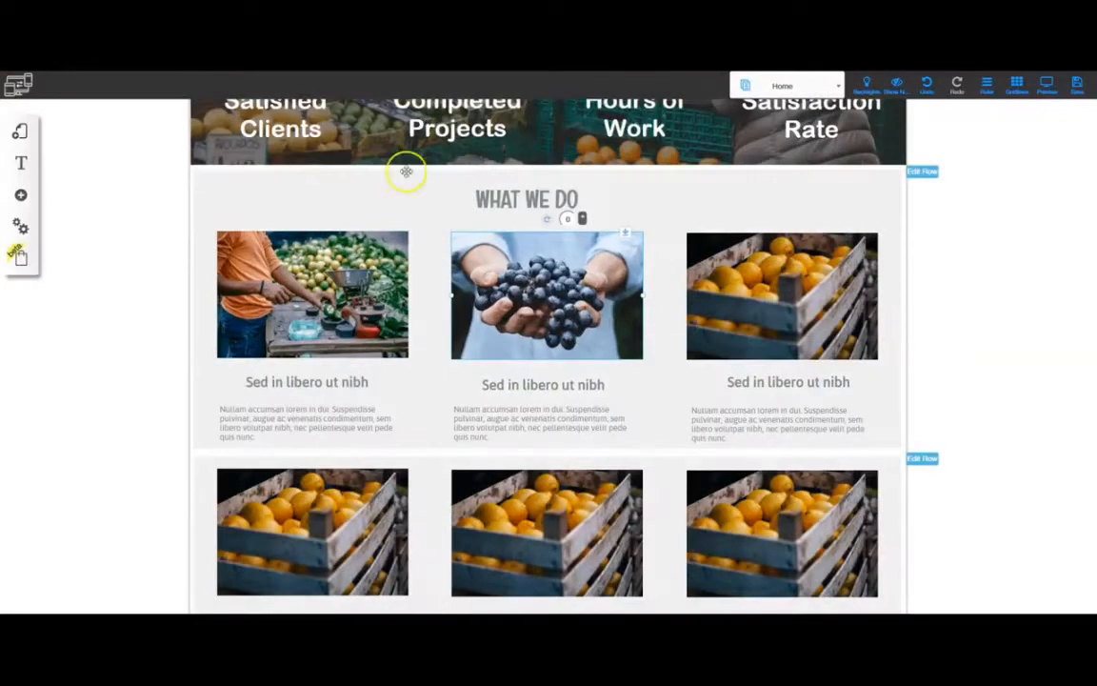
# Step: Replace the third column's image in the upper row with the dragon fruit stall photo from the Quick Start folder
pyautogui.click(671, 262)
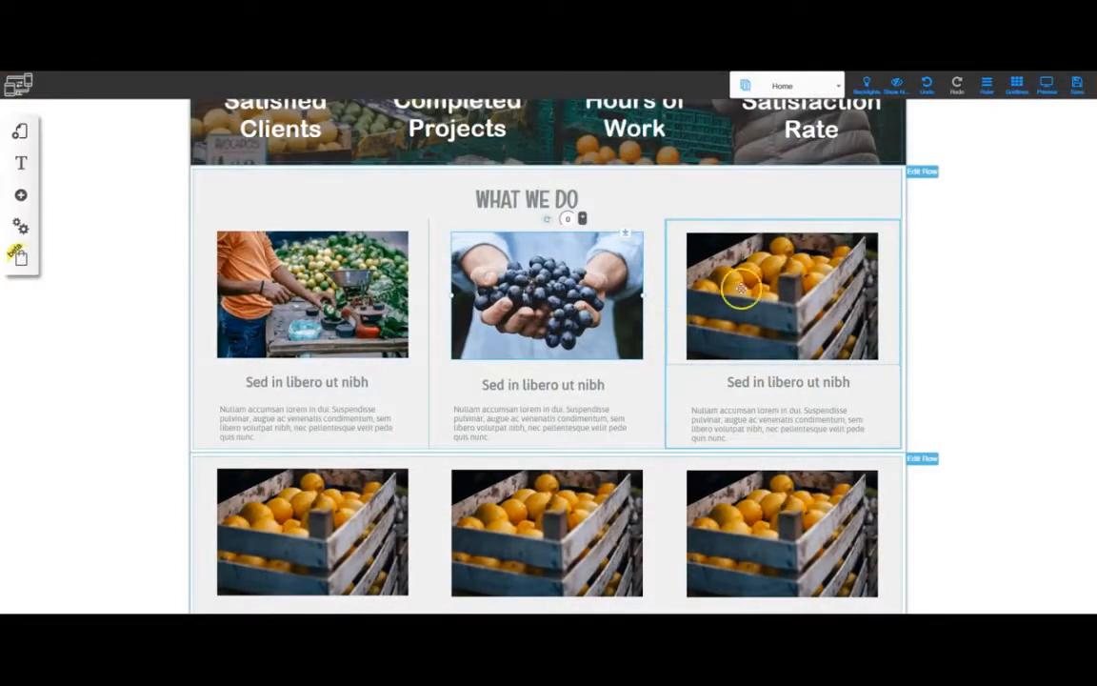
pyautogui.click(538, 219)
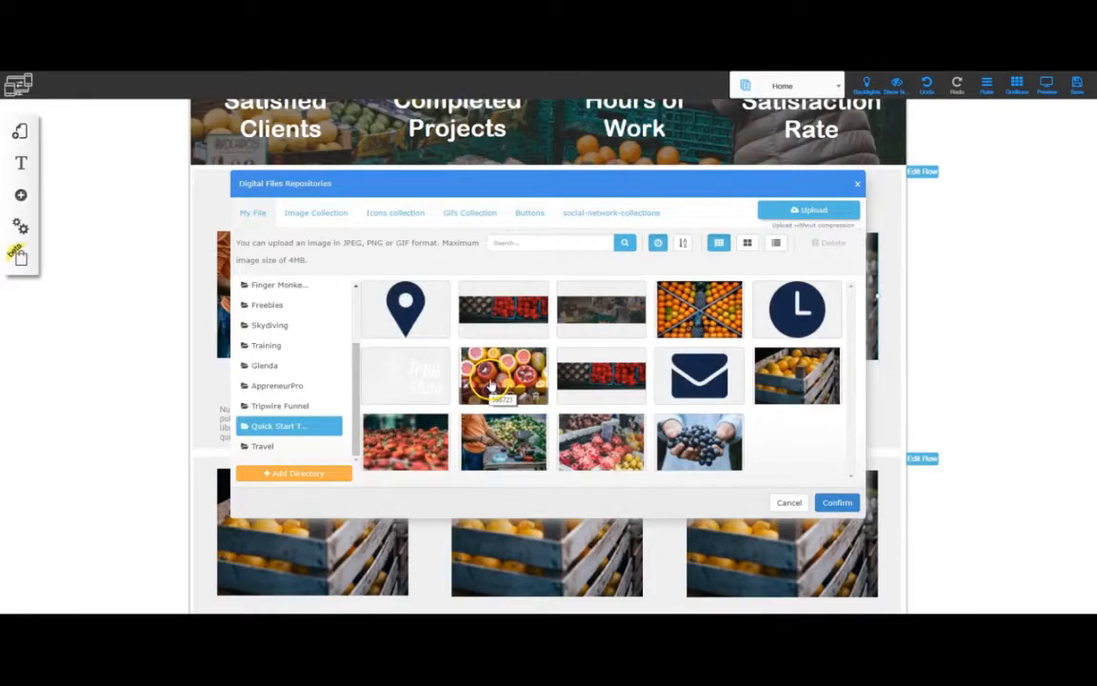
pyautogui.click(601, 440)
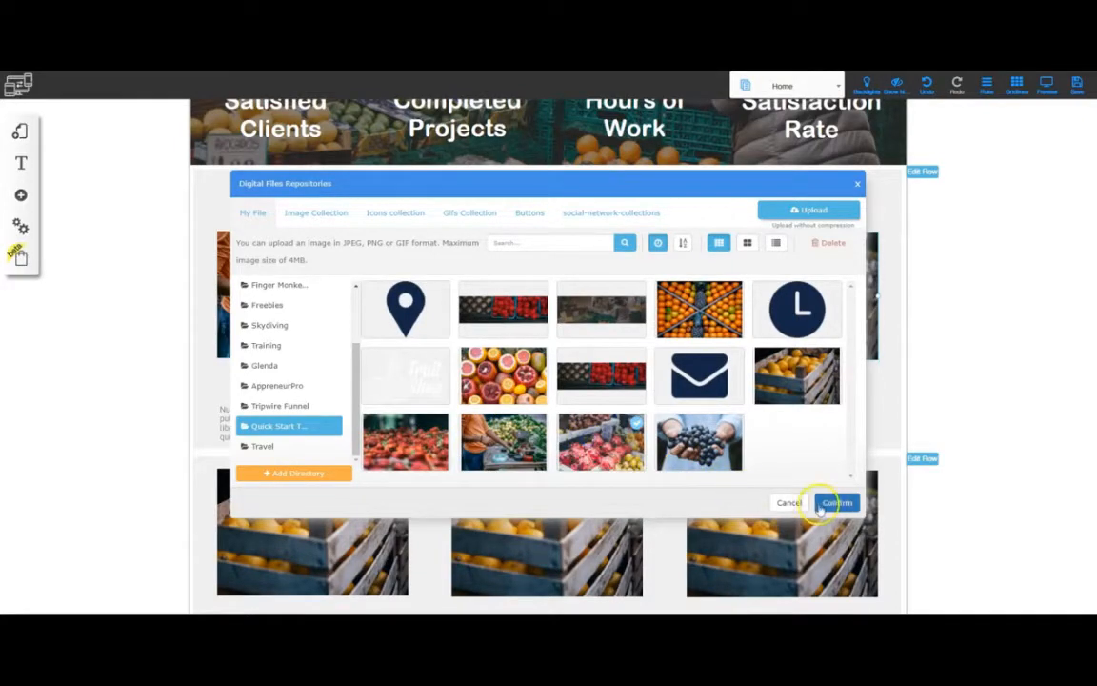
pyautogui.click(837, 503)
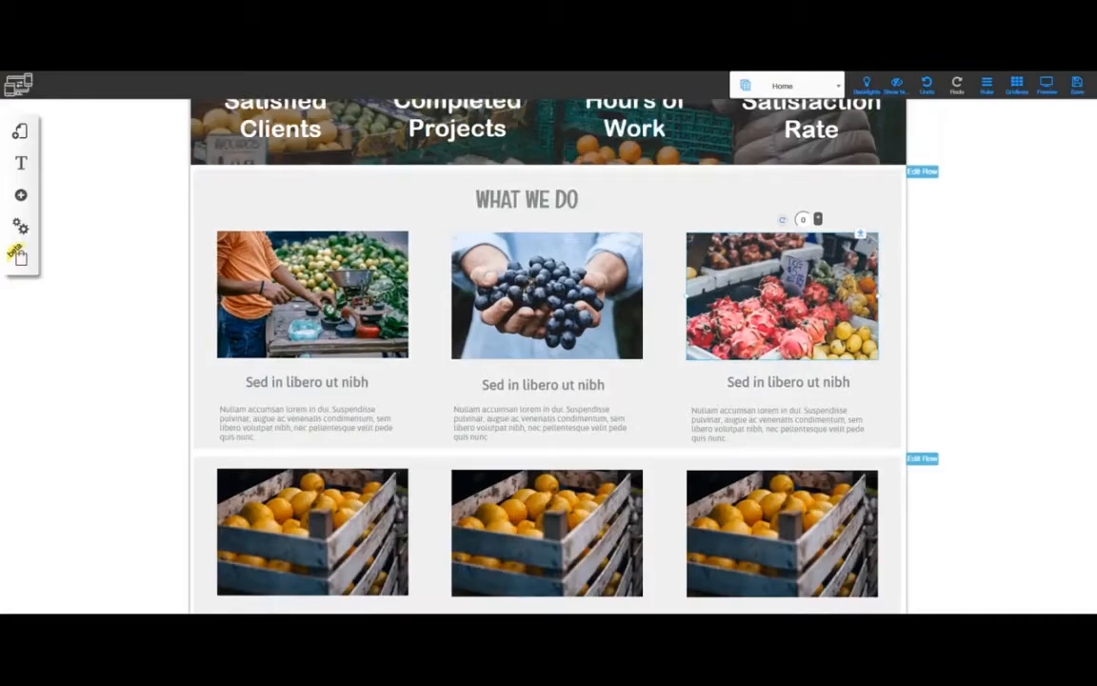
# Step: Replace the first column's image in the lower row with the photo of crossed crates of oranges and pineapples
pyautogui.scroll(-3, 367, 330)
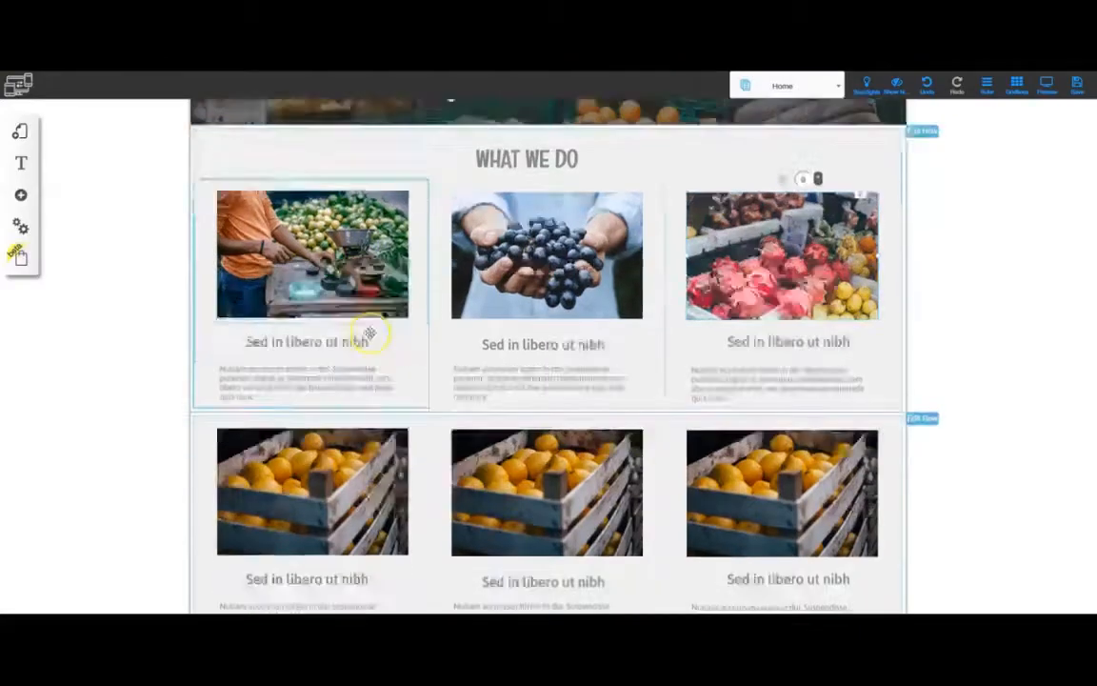
pyautogui.click(495, 191)
pyautogui.click(510, 217)
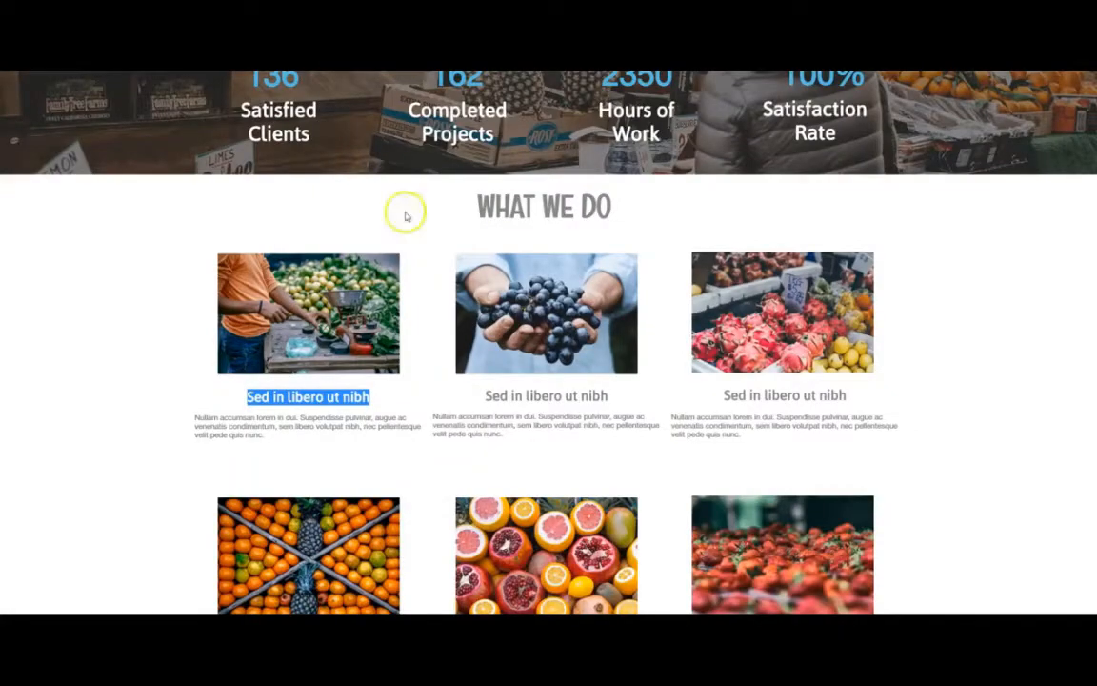
pyautogui.scroll(-2, 405, 217)
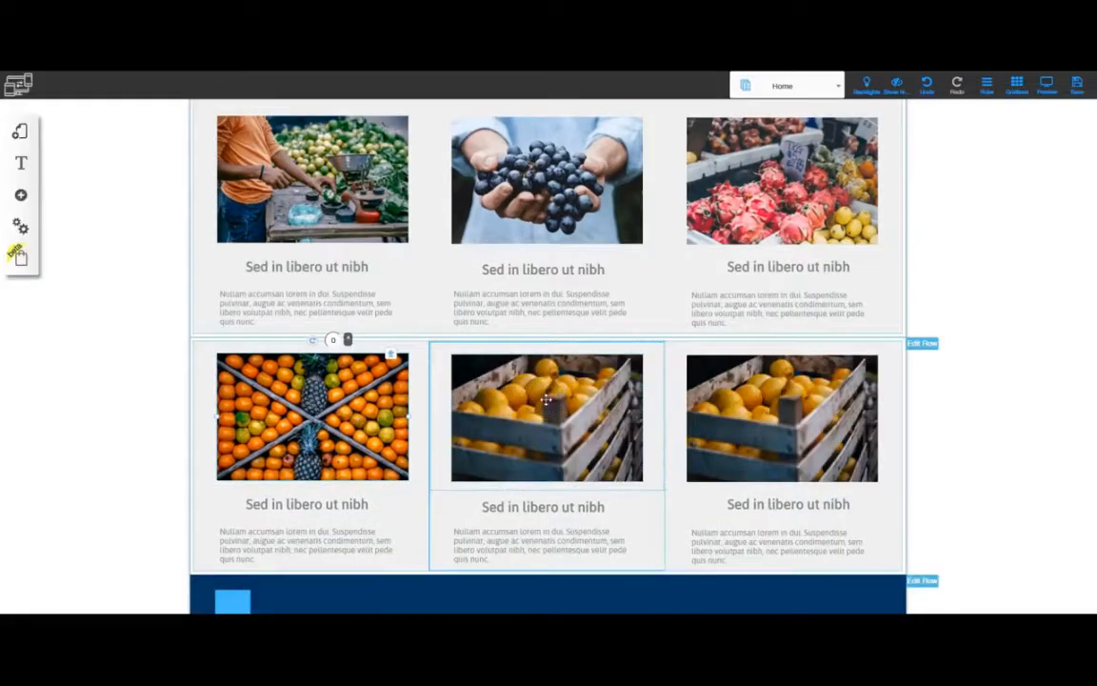
# Step: Replace the middle column's image in the lower row with the halved citrus and pomegranate photo from the Quick Start folder
pyautogui.click(549, 347)
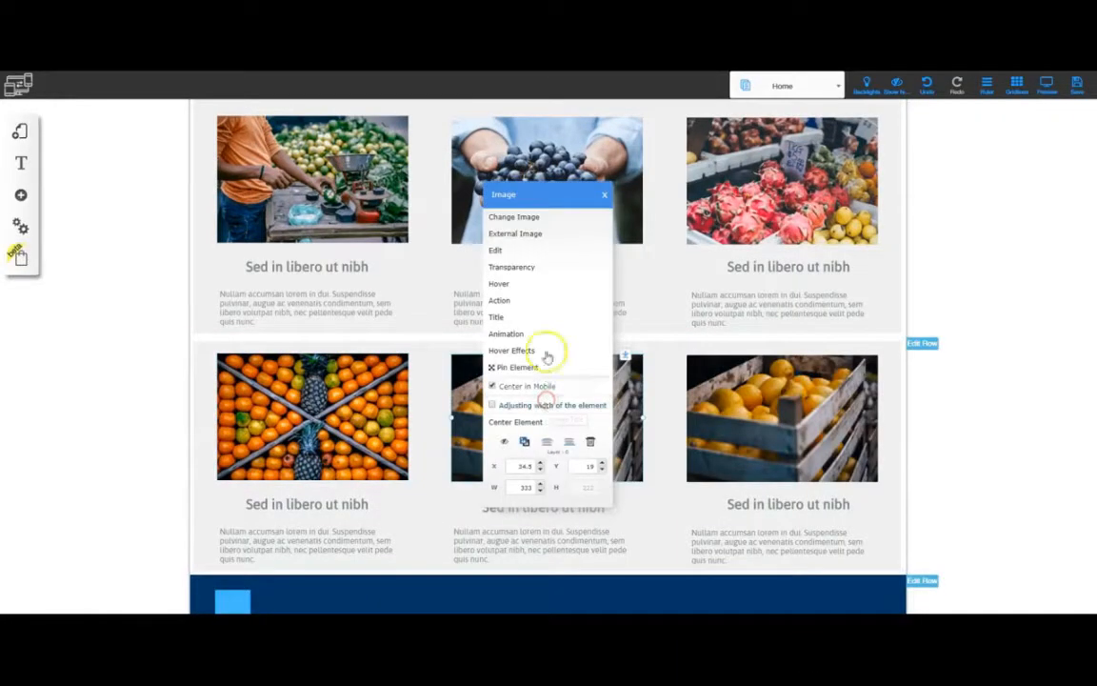
pyautogui.click(522, 215)
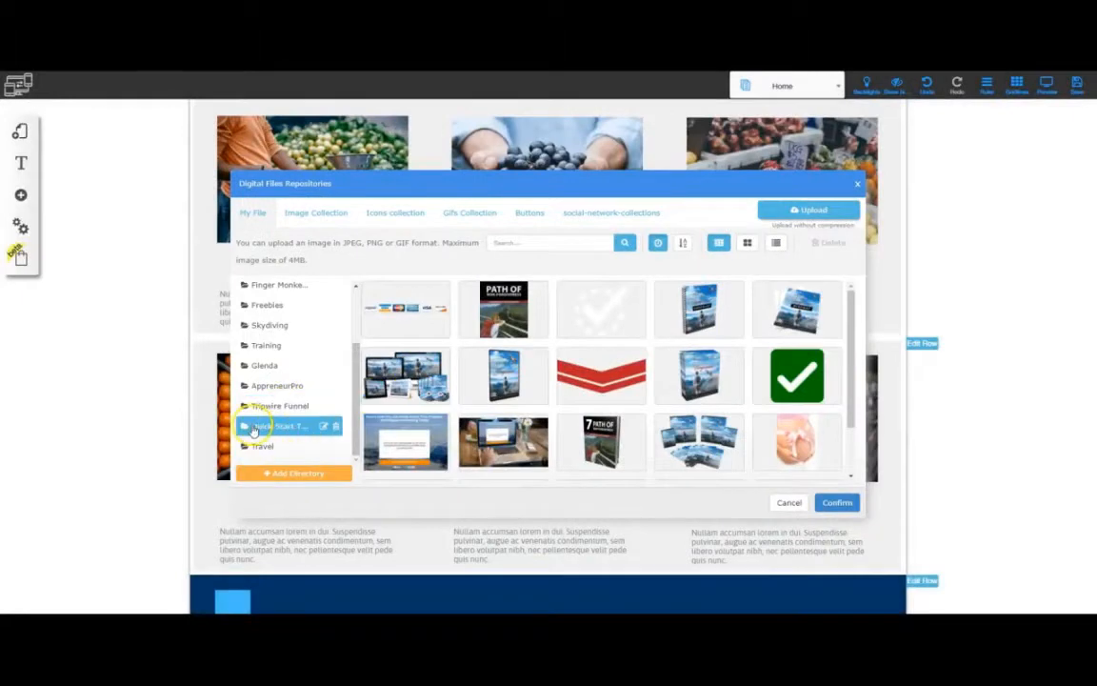
pyautogui.click(255, 426)
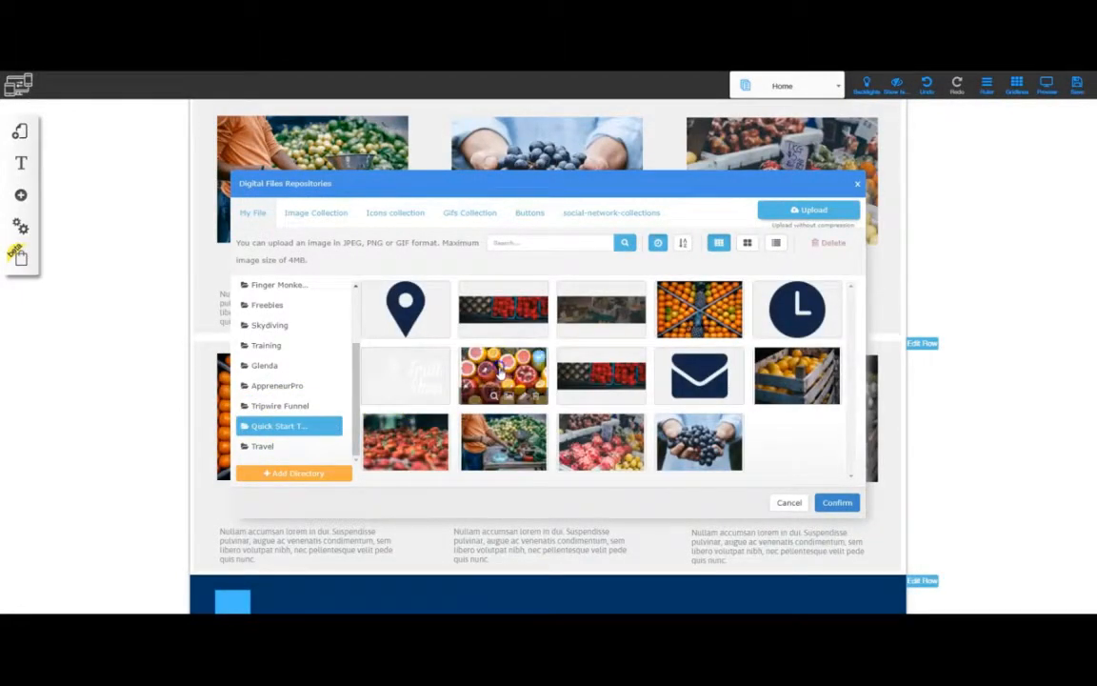
pyautogui.click(788, 497)
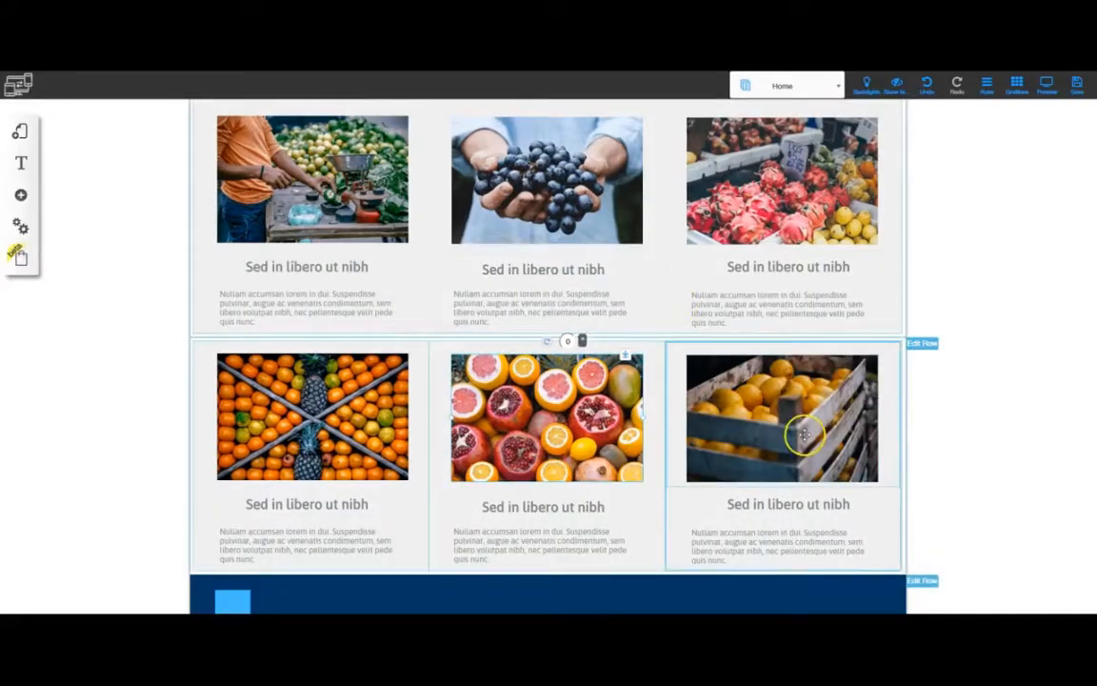
# Step: Replace the third column's image in the lower row with the strawberries photo from the Quick Start folder
pyautogui.click(726, 391)
pyautogui.click(528, 234)
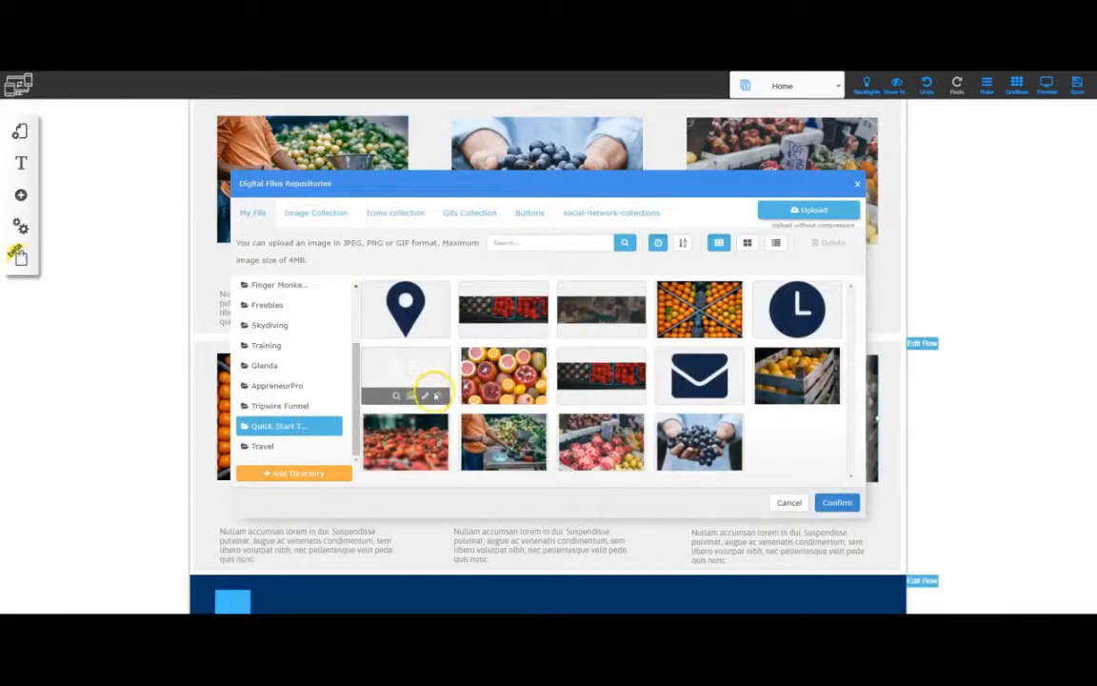
pyautogui.click(408, 440)
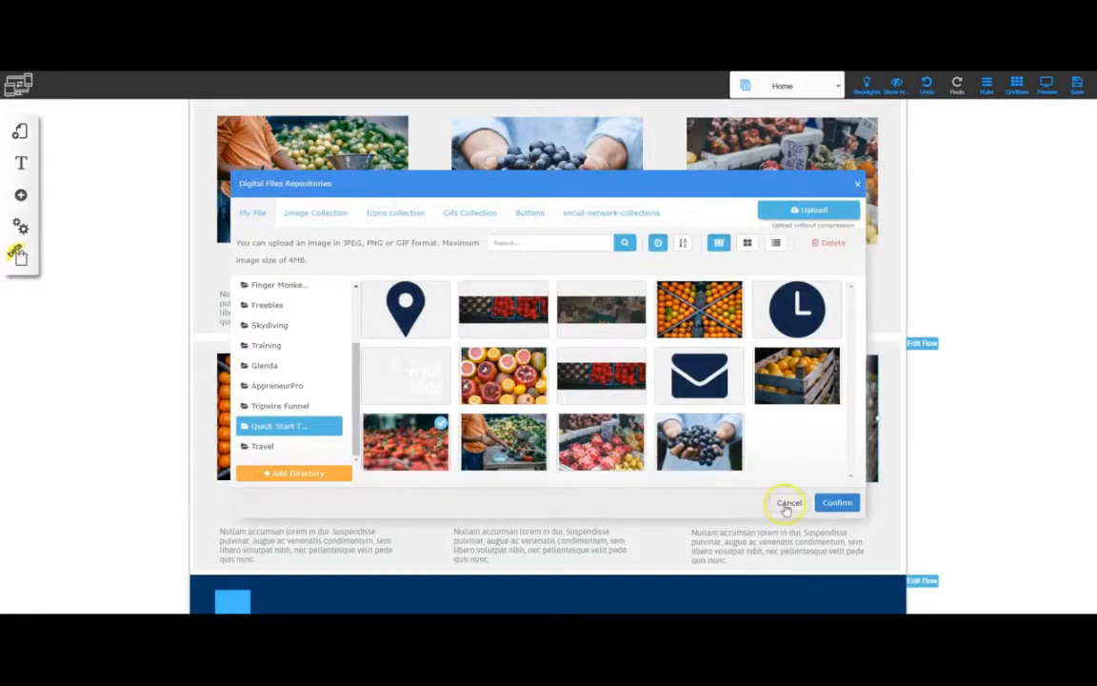
pyautogui.click(832, 502)
# Step: Look over both rows of the "WHAT WE DO" section and save the page
pyautogui.scroll(3, 706, 473)
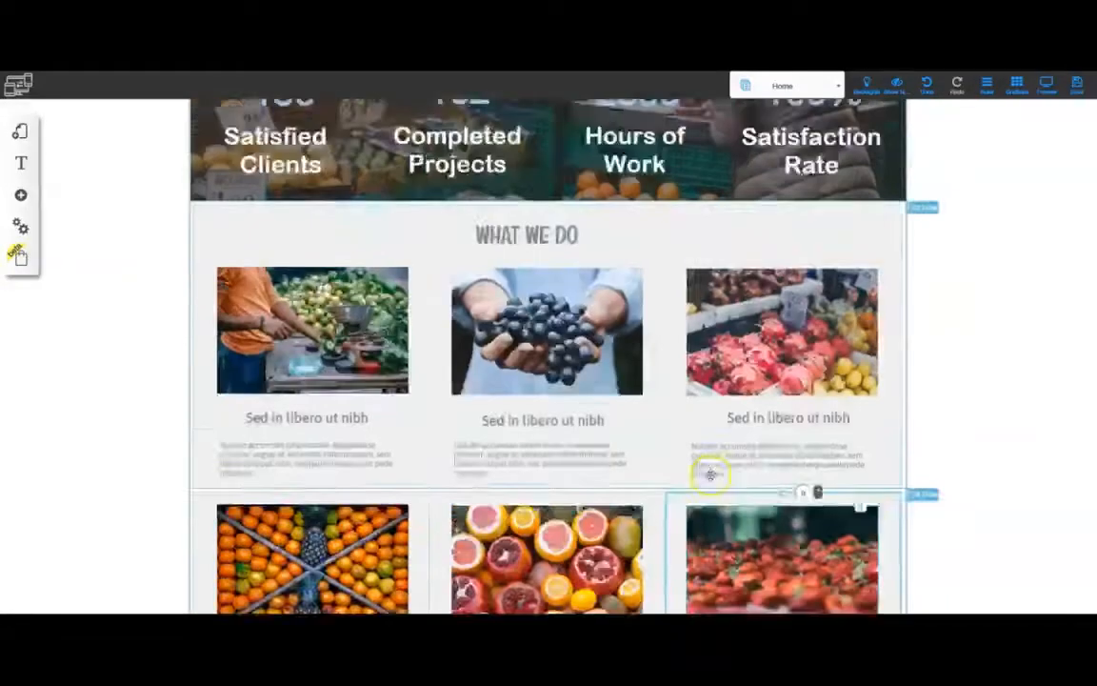
pyautogui.scroll(-1, 578, 500)
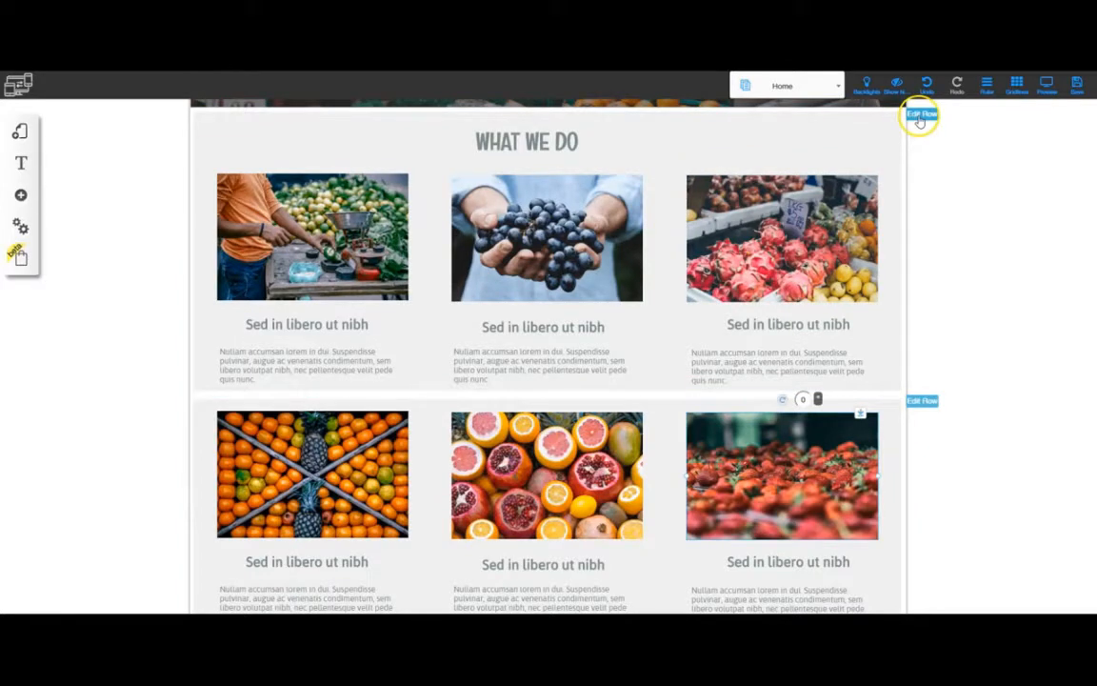
pyautogui.scroll(-1, 589, 488)
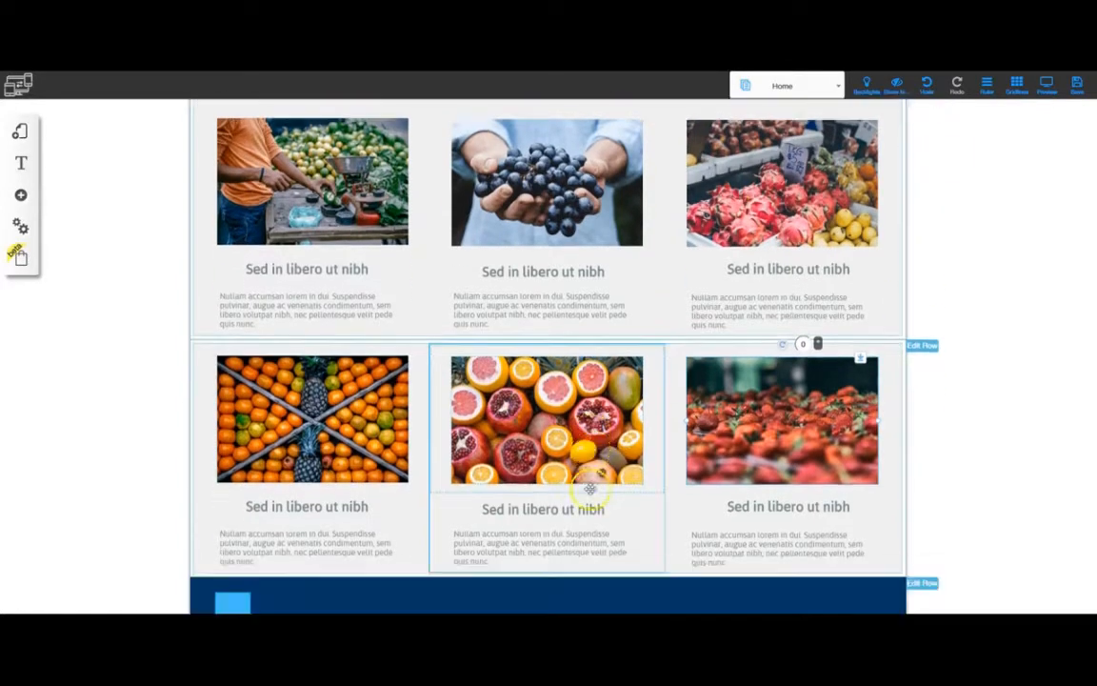
pyautogui.scroll(-1, 590, 488)
pyautogui.scroll(2, 582, 491)
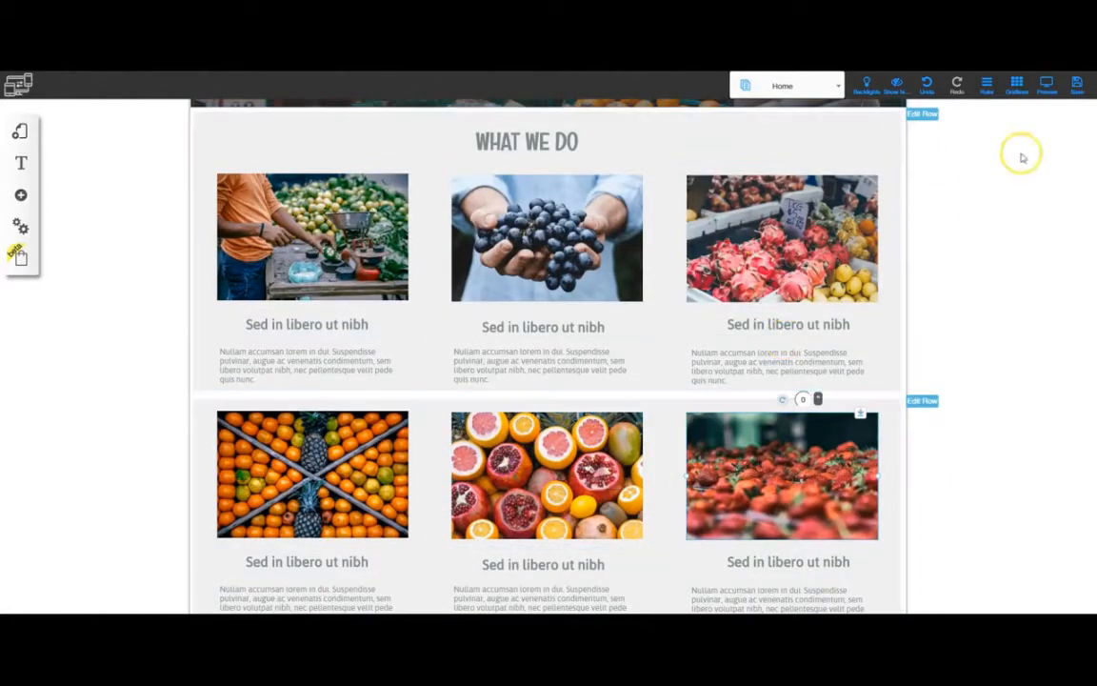
pyautogui.click(1077, 86)
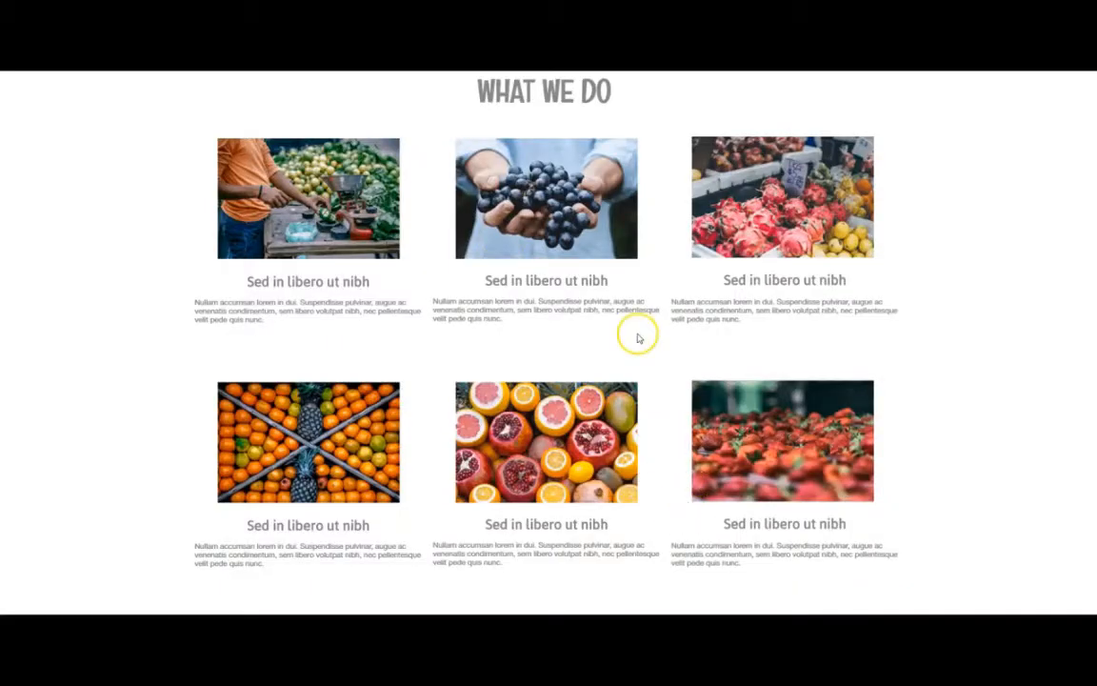
# Step: Add a two-column row between the lower row of fruit images and the dark blue footer
pyautogui.scroll(1, 614, 310)
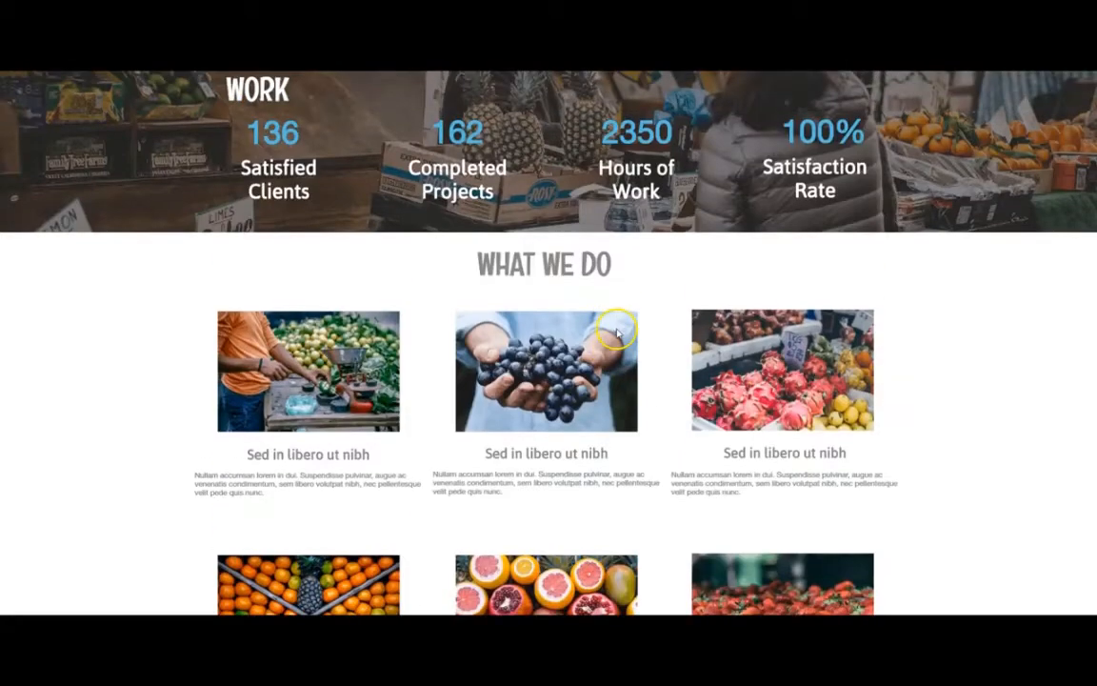
pyautogui.scroll(-5, 638, 381)
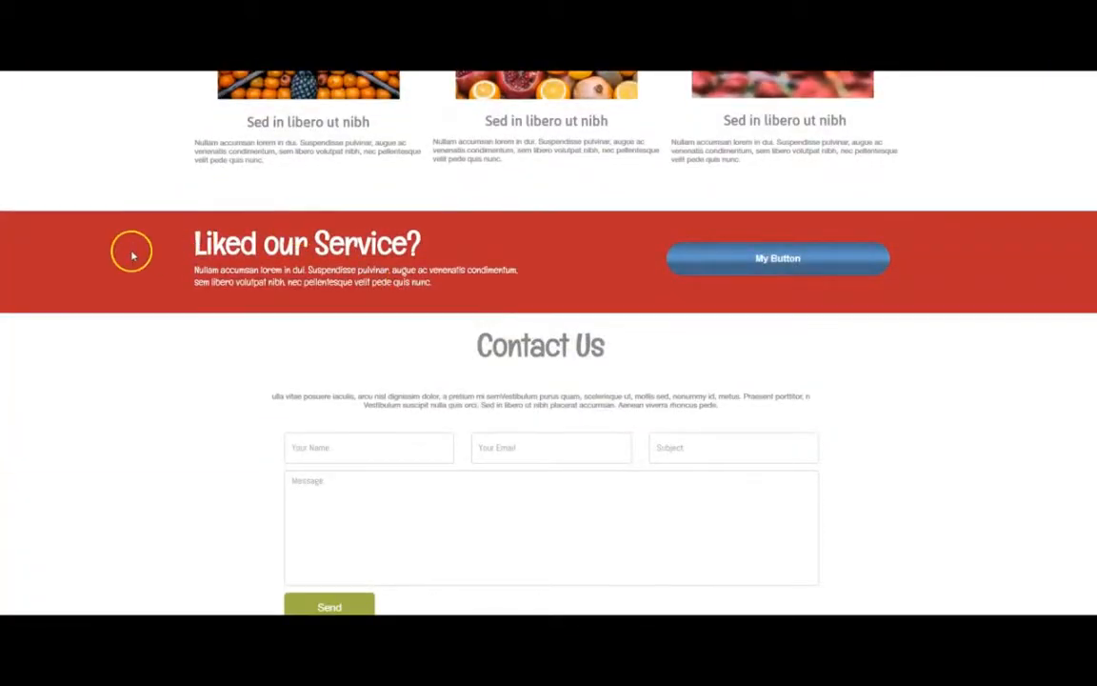
pyautogui.scroll(-2, 840, 437)
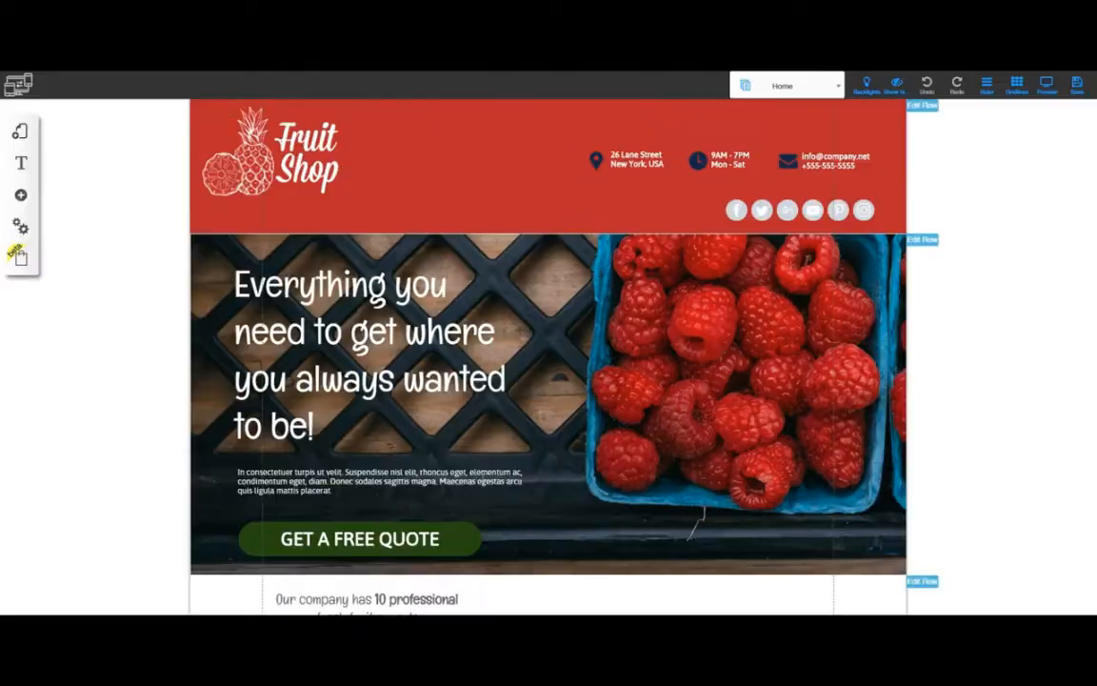
pyautogui.scroll(-3, 739, 480)
pyautogui.scroll(-10, 739, 480)
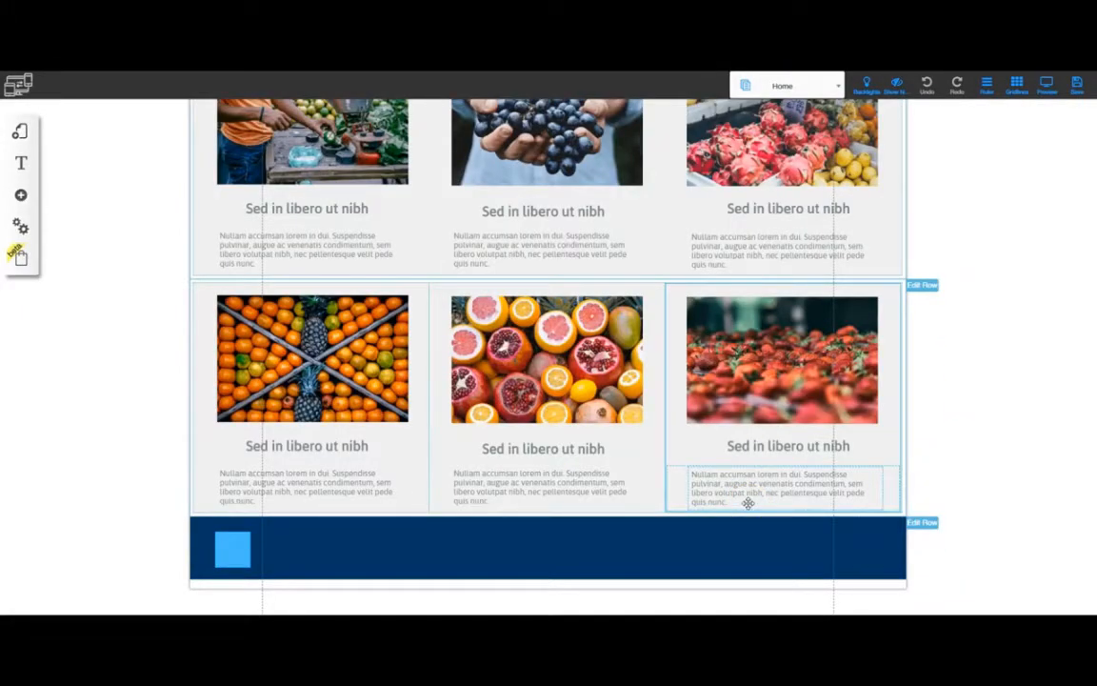
pyautogui.click(924, 285)
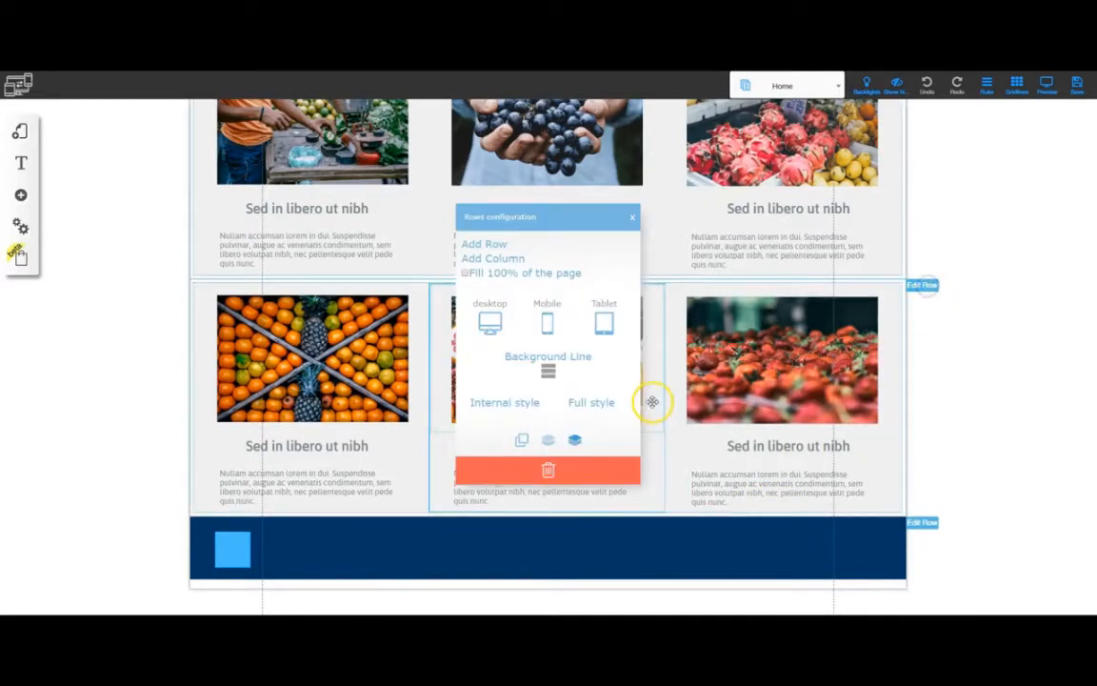
pyautogui.click(490, 246)
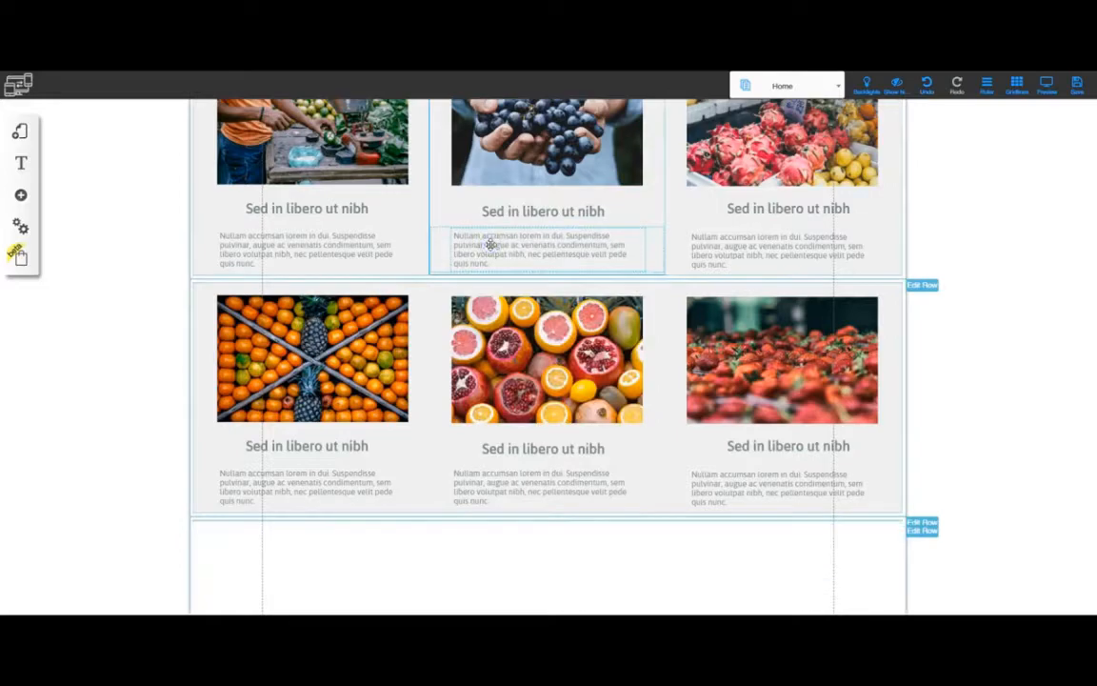
pyautogui.scroll(-3, 428, 361)
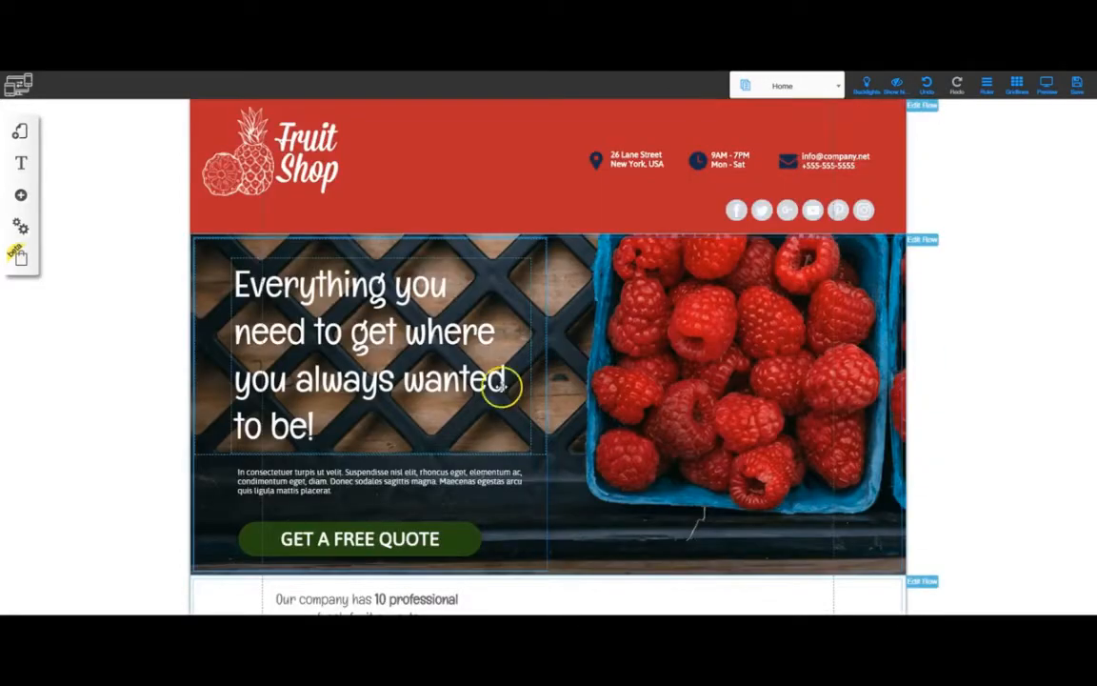
pyautogui.scroll(-9, 481, 443)
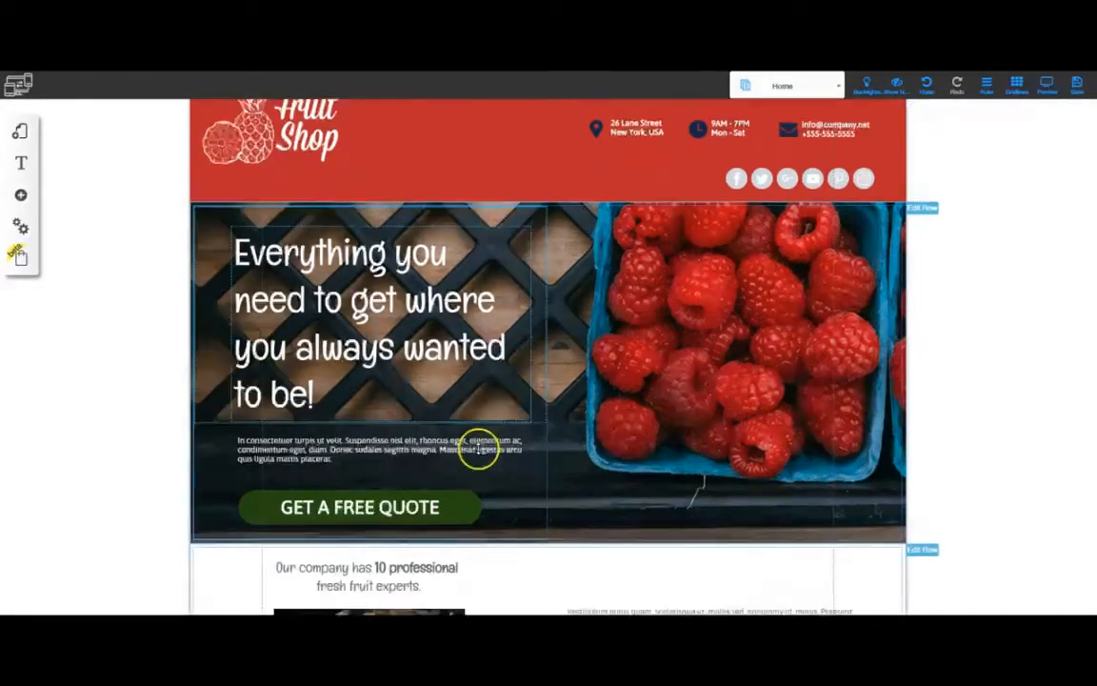
pyautogui.scroll(-6, 505, 492)
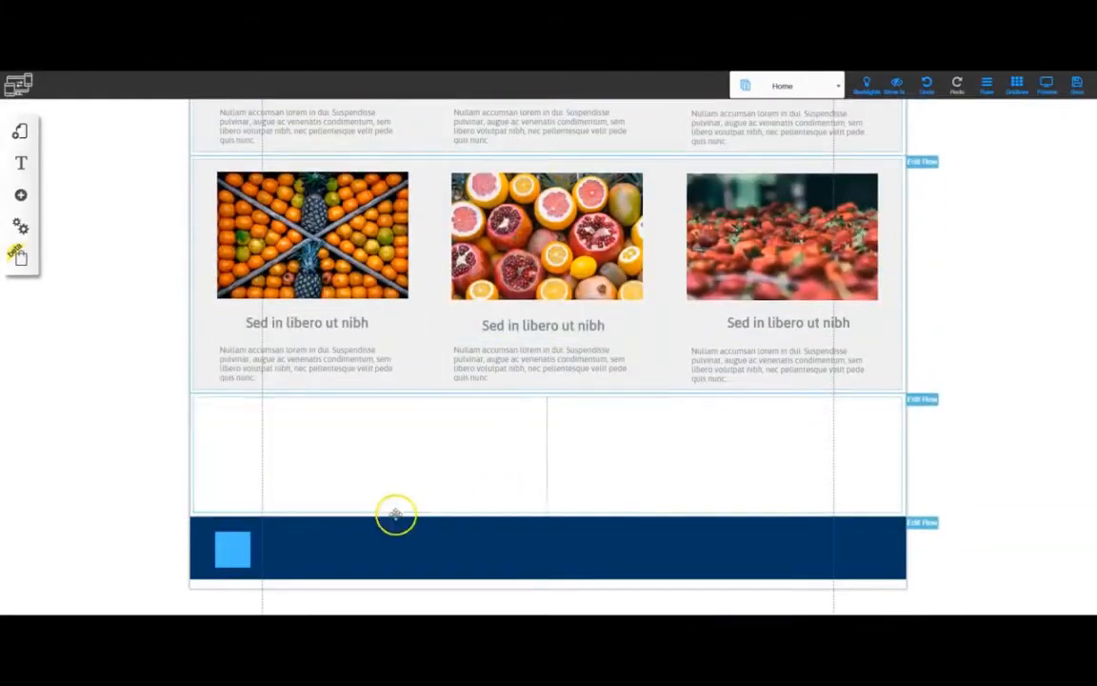
# Step: Try the footer's light blue square in the new row's first column, and put it back in the footer
pyautogui.moveTo(232, 552); pyautogui.dragTo(452, 443)
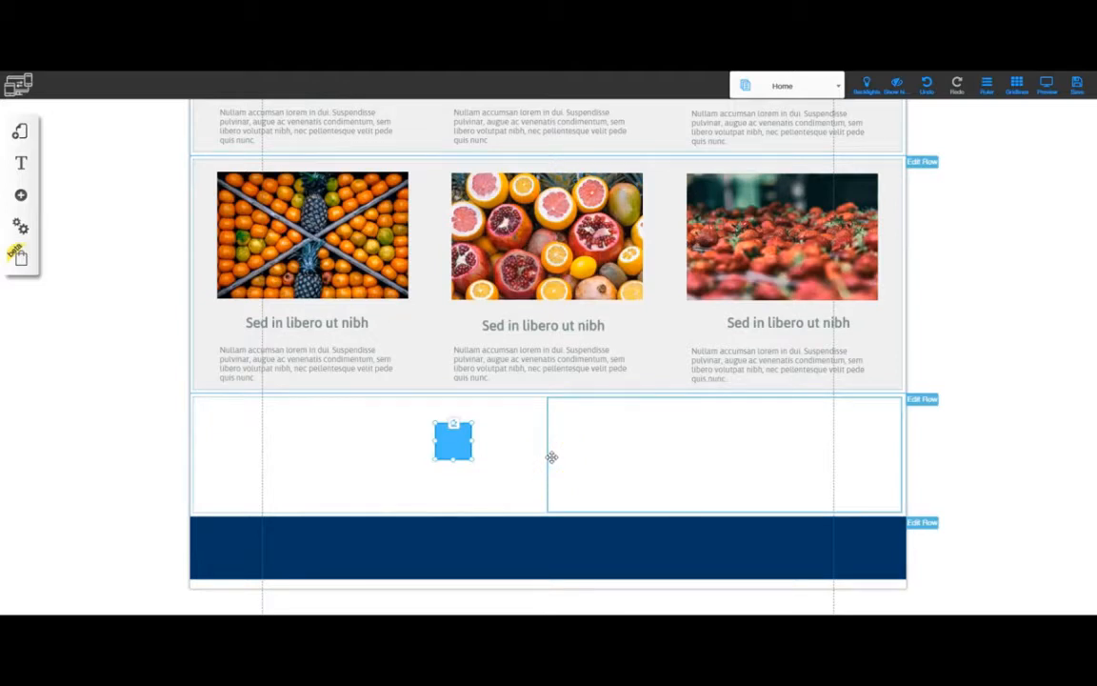
pyautogui.moveTo(451, 440); pyautogui.dragTo(230, 546)
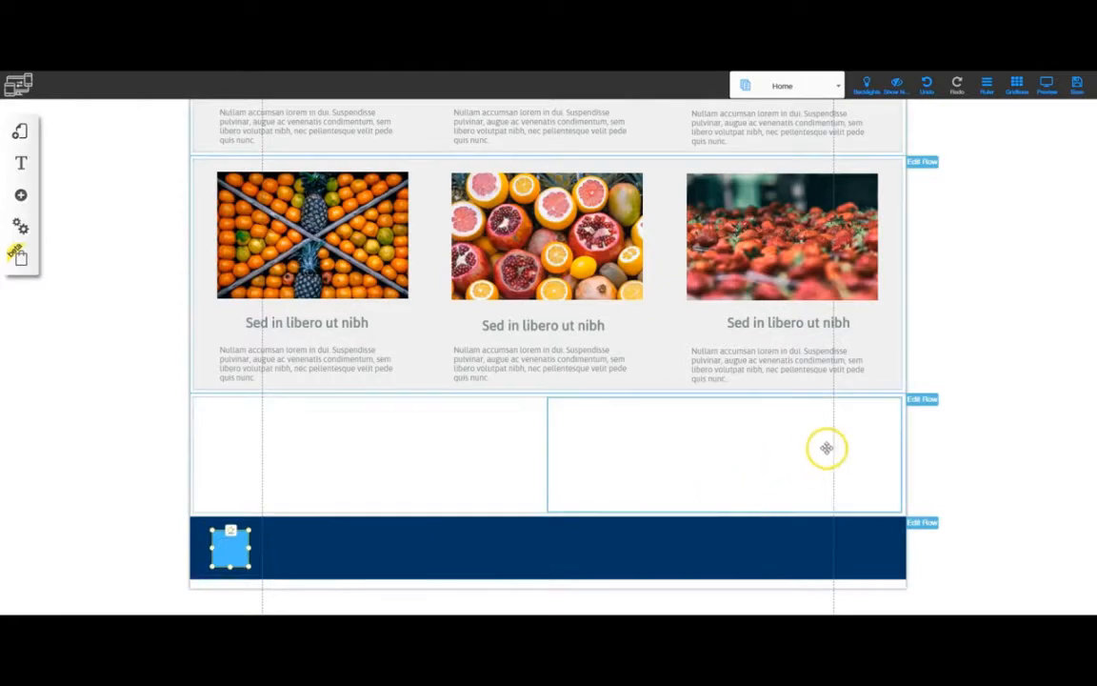
# Step: Set the new two-column row's full background color to rgb(176, 26, 45), the red header color B01A2D from the Notepad notes
pyautogui.click(919, 399)
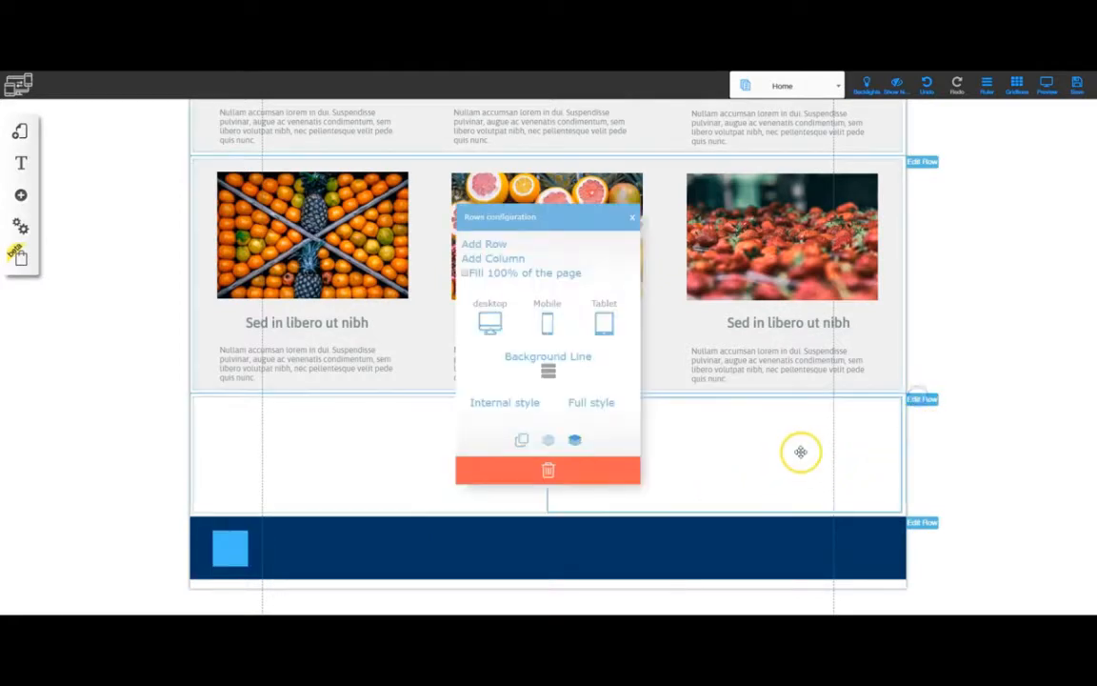
pyautogui.click(548, 367)
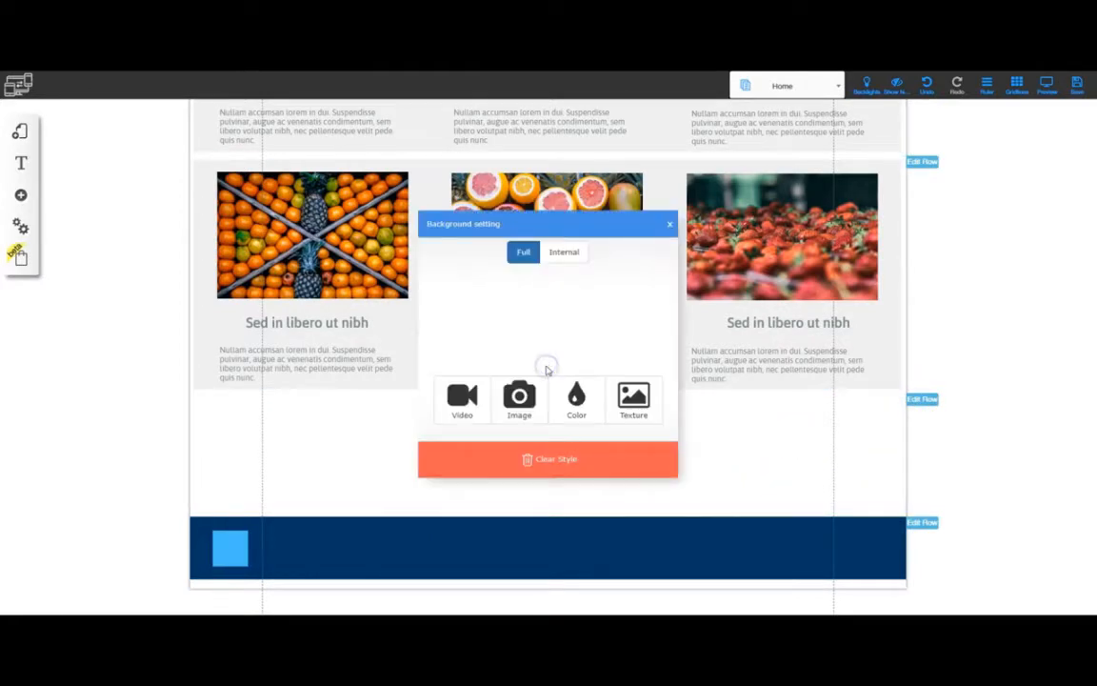
pyautogui.click(577, 398)
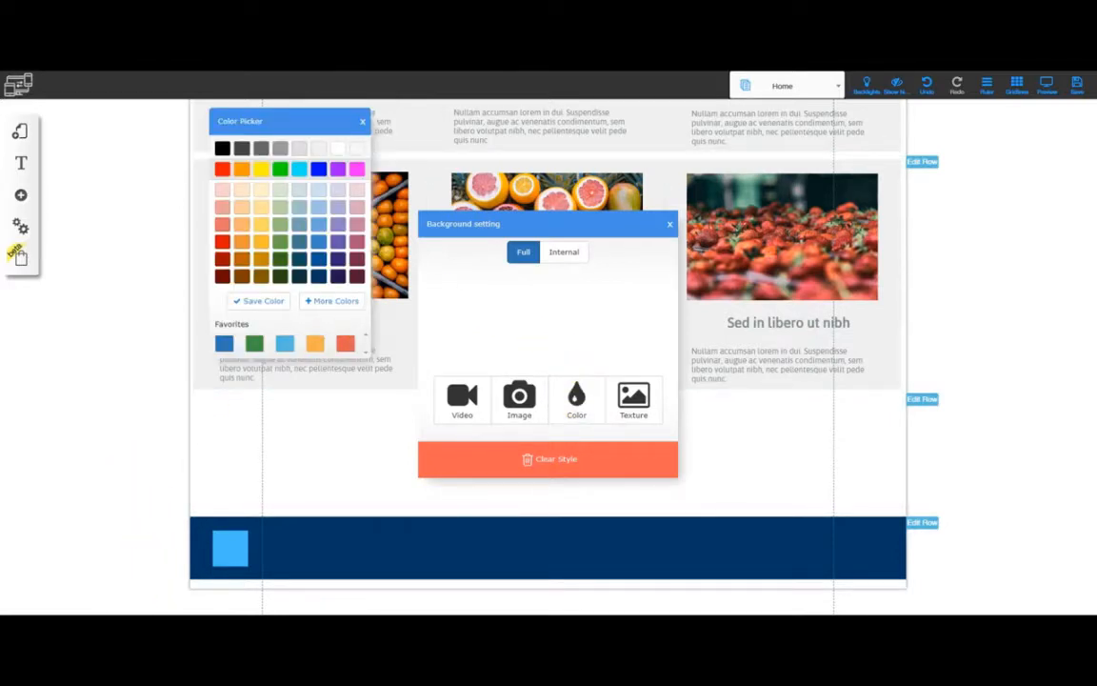
pyautogui.click(128, 571)
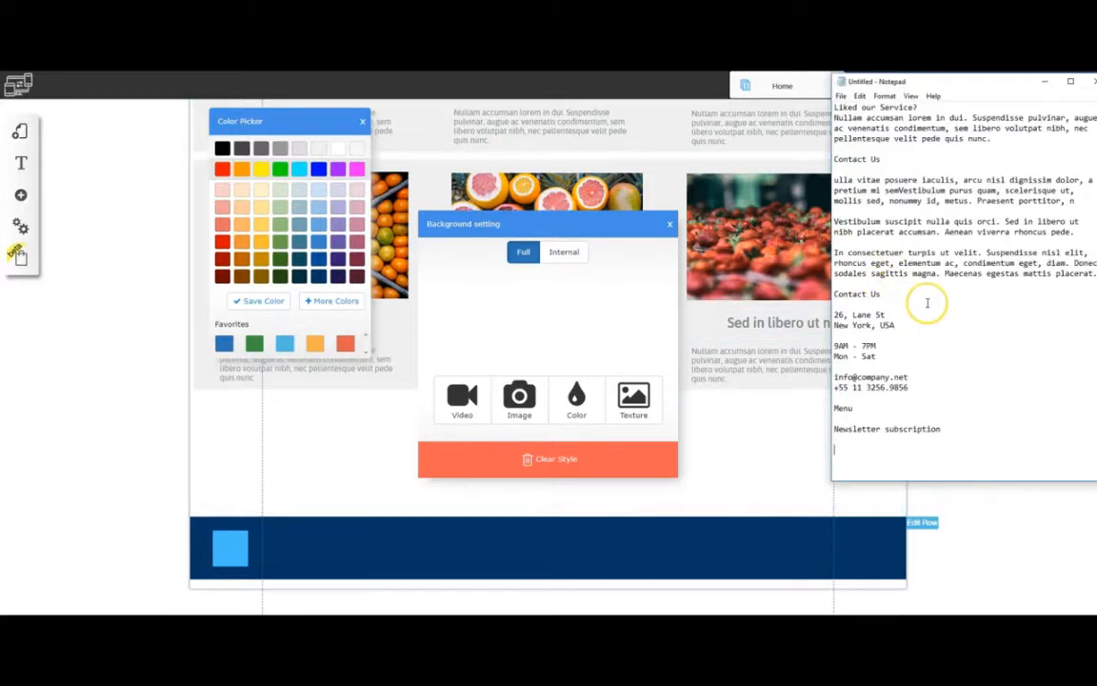
pyautogui.scroll(15, 927, 303)
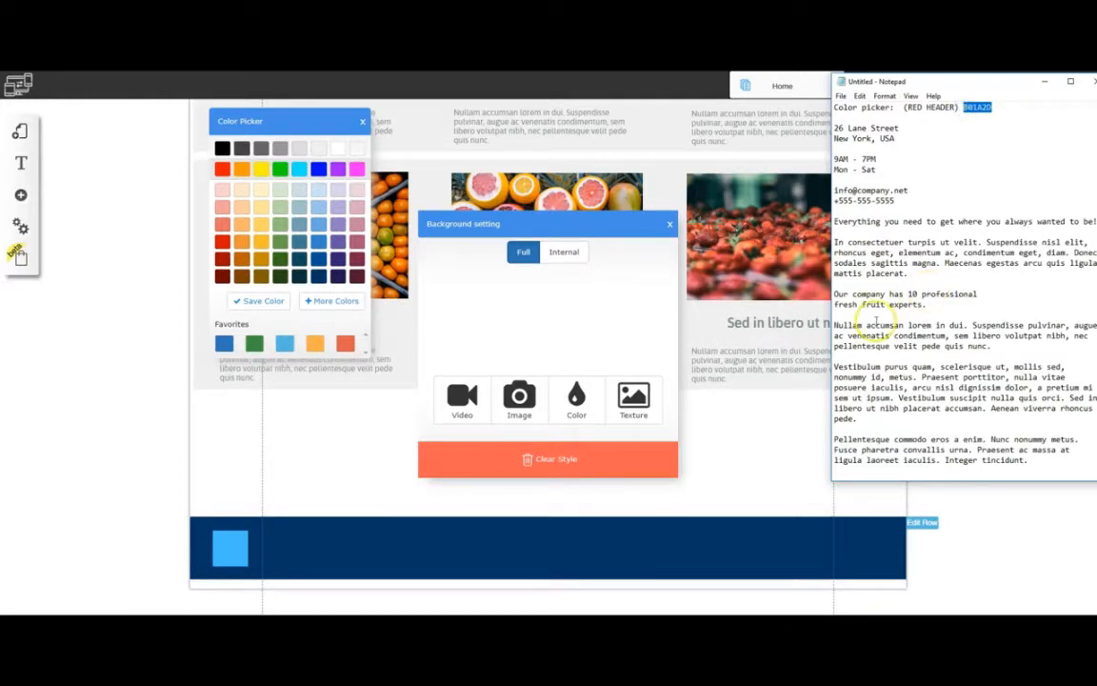
pyautogui.click(327, 301)
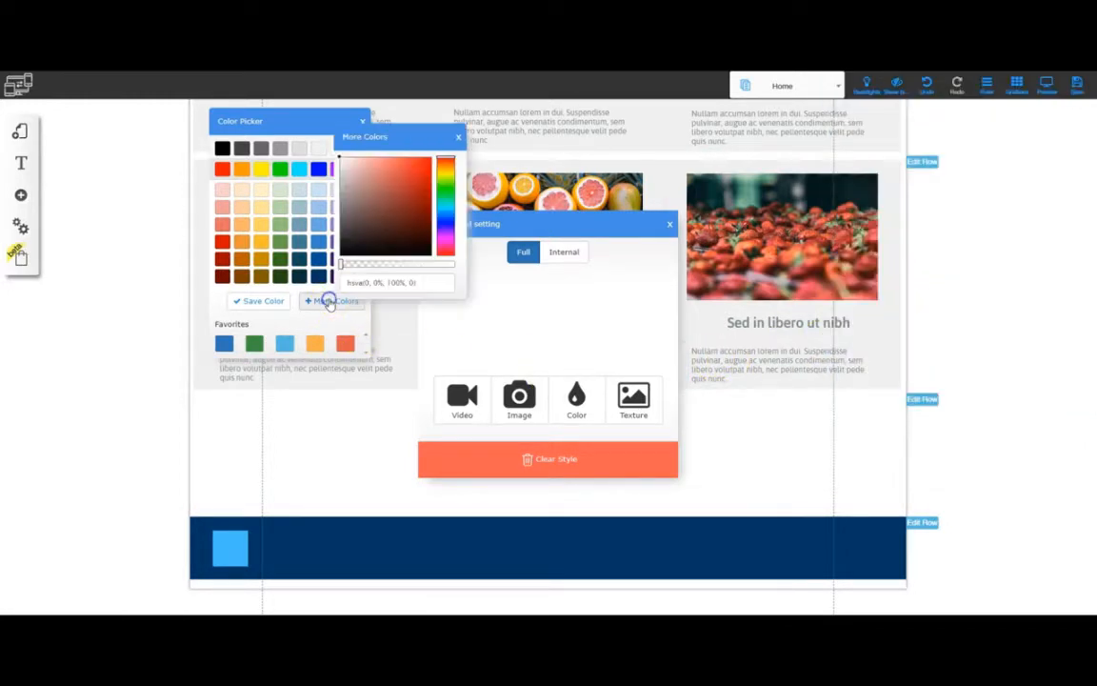
pyautogui.moveTo(416, 283); pyautogui.dragTo(386, 283)
pyautogui.write('rgb(176, 26, 45)')
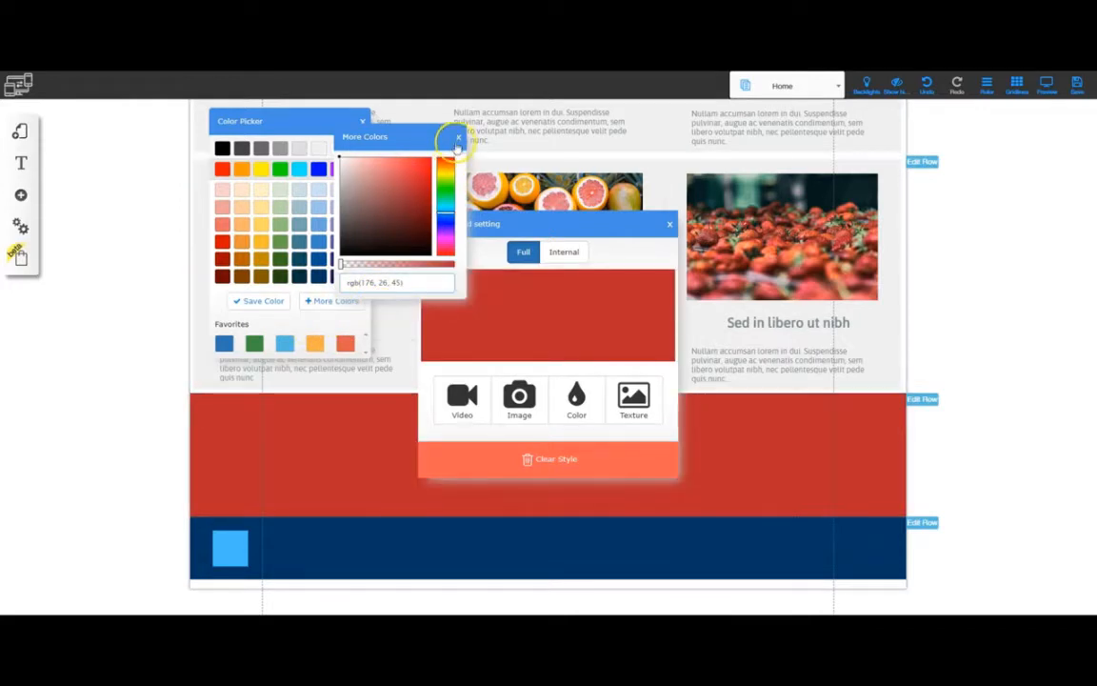
pyautogui.click(457, 137)
pyautogui.click(362, 121)
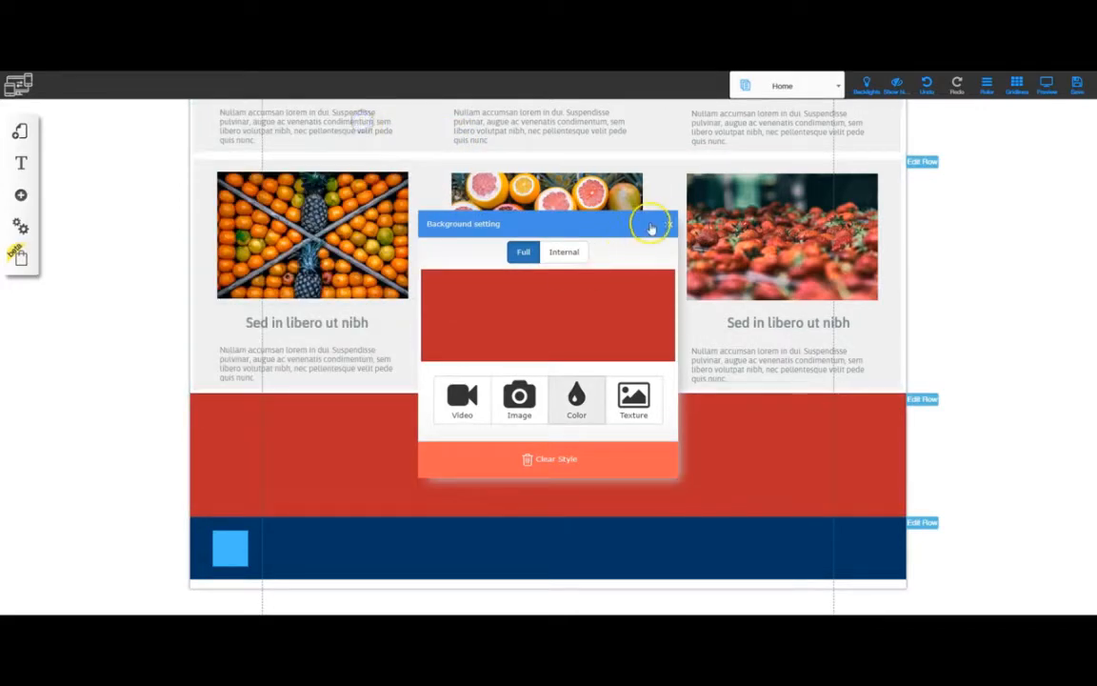
pyautogui.click(521, 252)
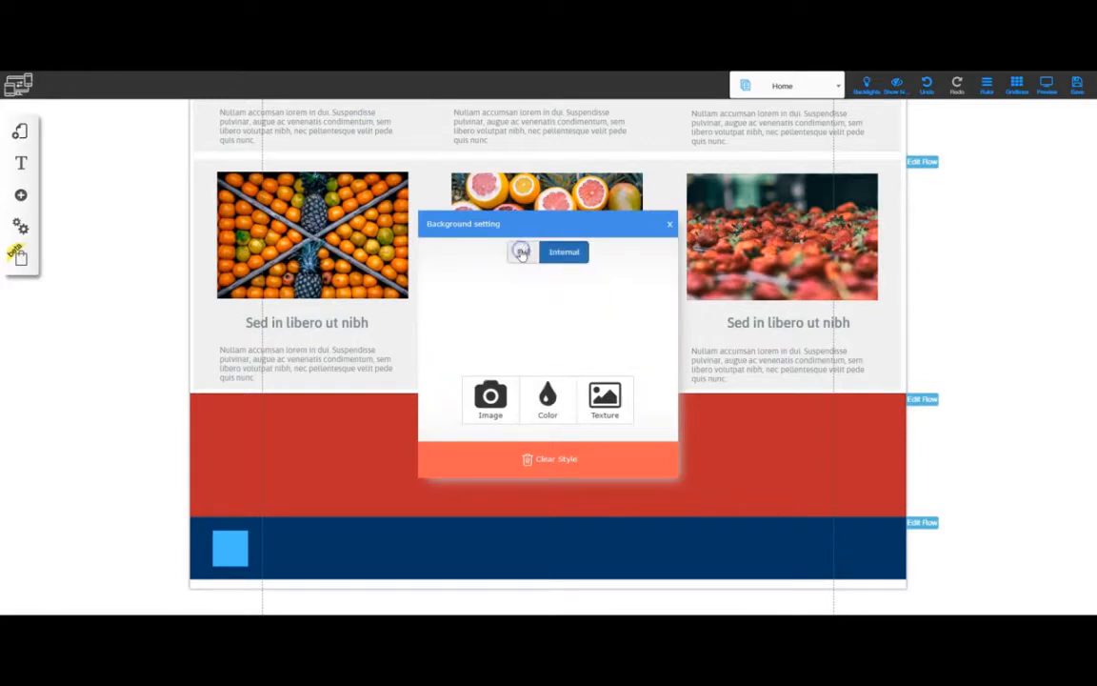
pyautogui.click(522, 252)
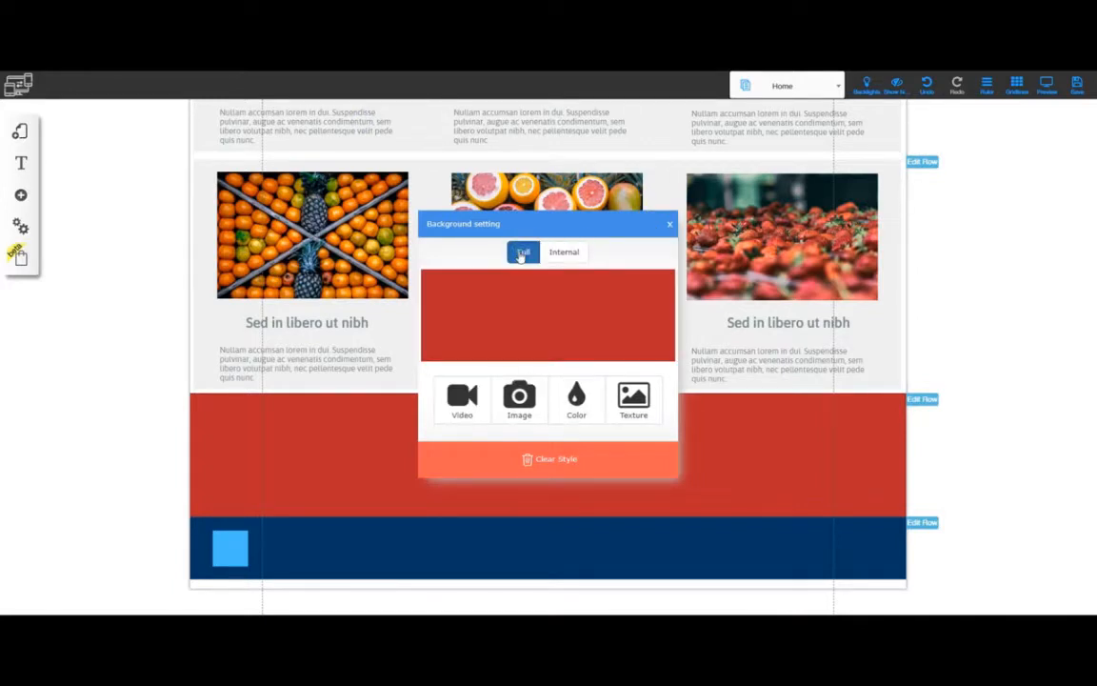
pyautogui.click(669, 227)
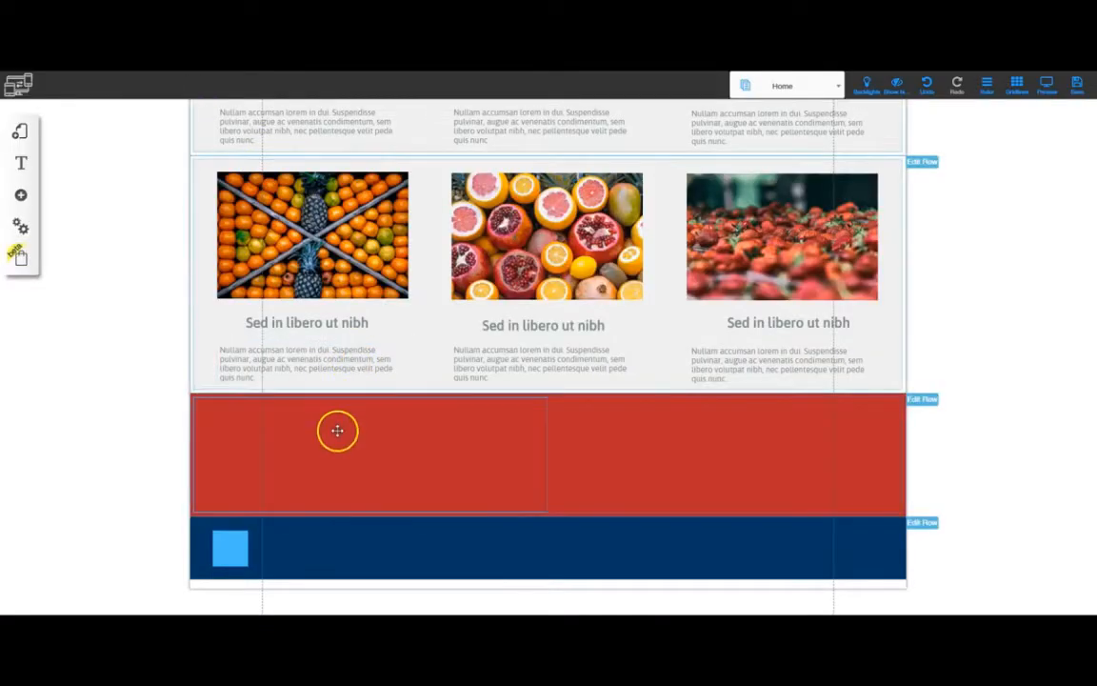
# Step: Add two stacked element grids to the red row's first column
pyautogui.click(351, 456)
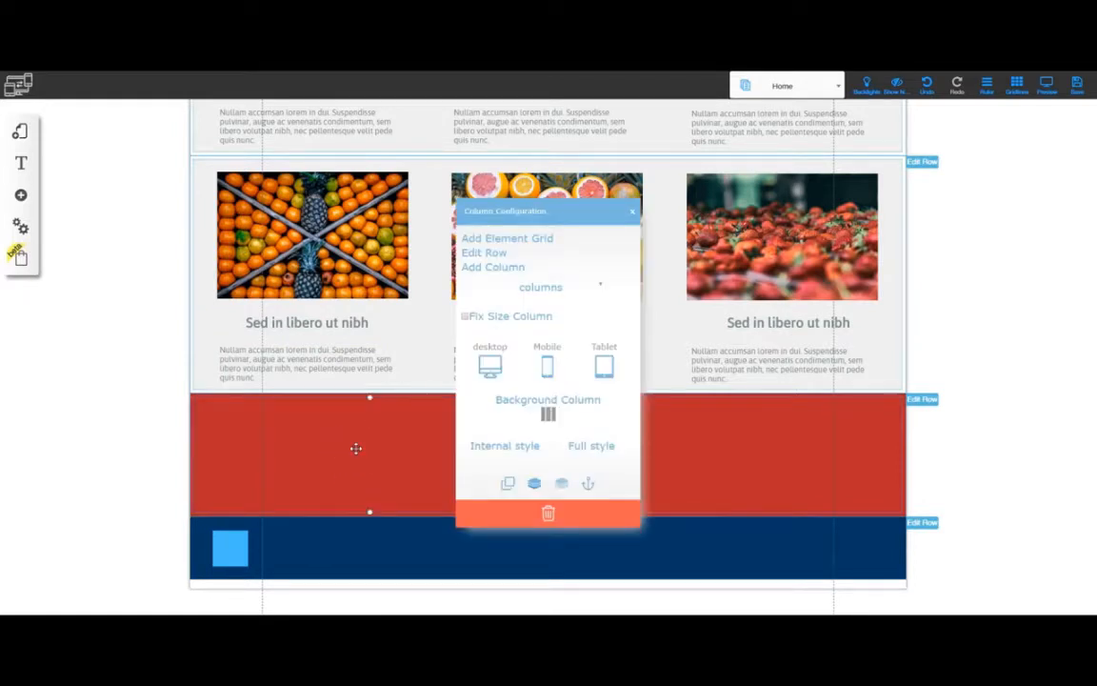
pyautogui.click(507, 239)
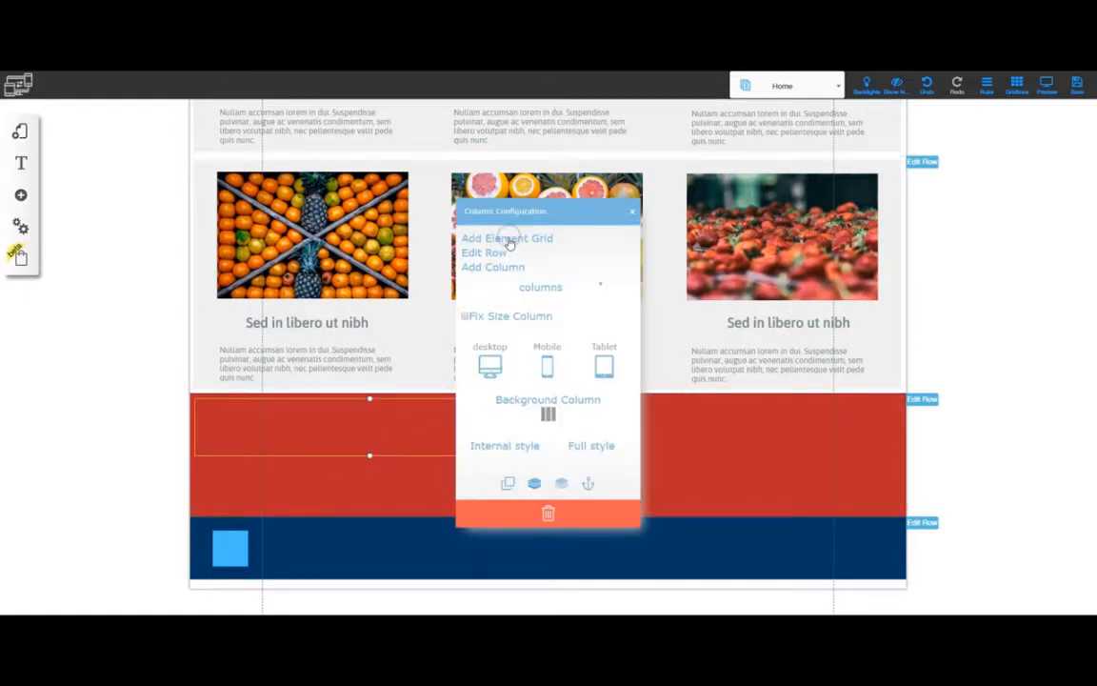
pyautogui.click(510, 240)
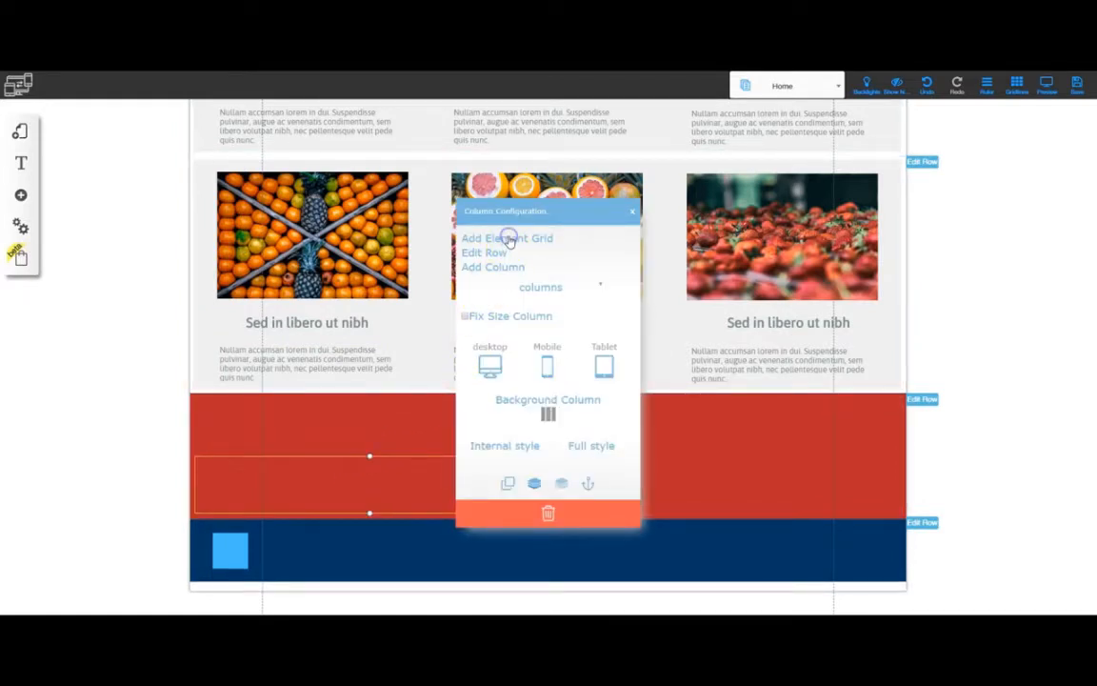
pyautogui.click(631, 215)
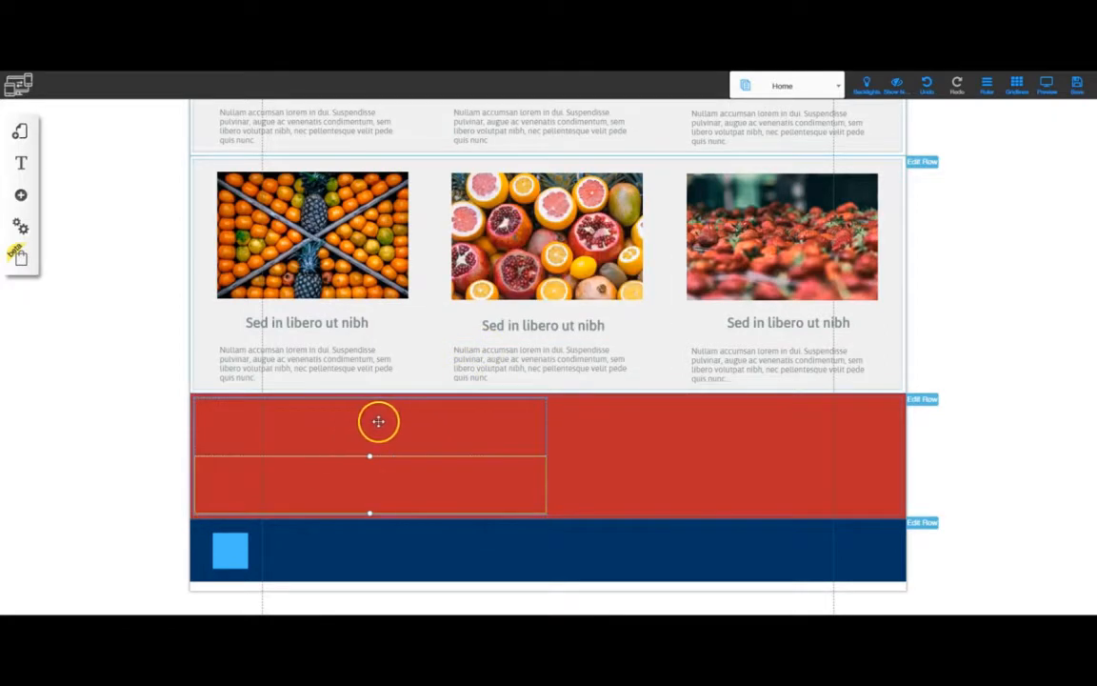
pyautogui.click(378, 421)
pyautogui.click(301, 458)
pyautogui.click(360, 481)
# Step: Add a Title XL text shortened to "Lorem" and place it in the upper grid of the red row's first column
pyautogui.click(21, 195)
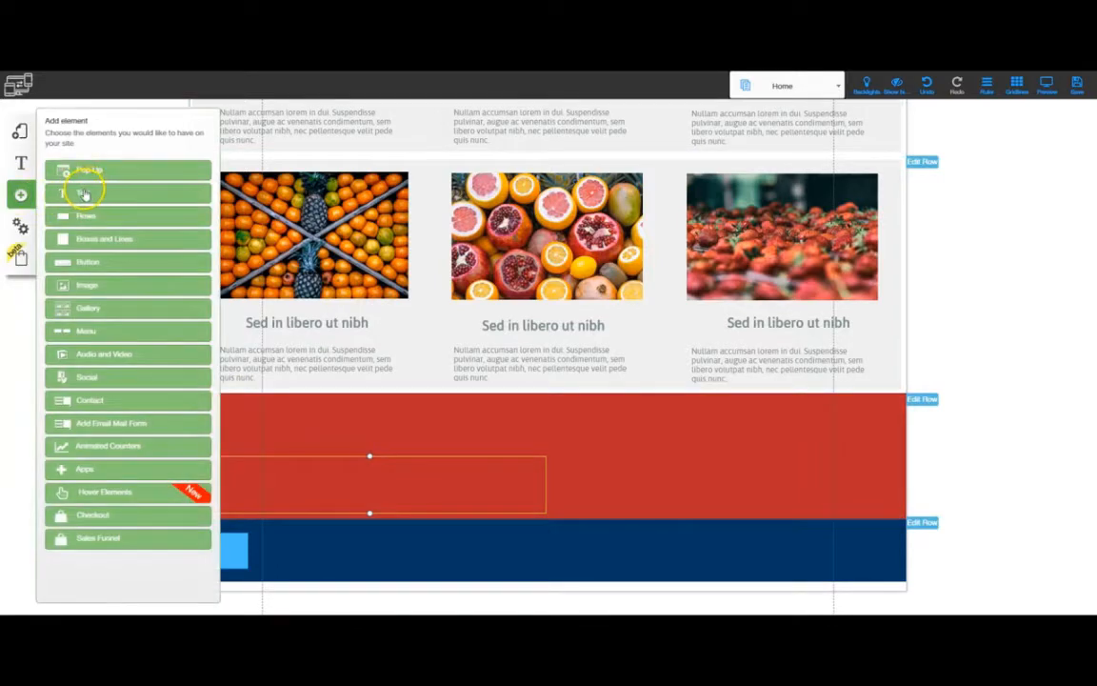
pyautogui.click(84, 193)
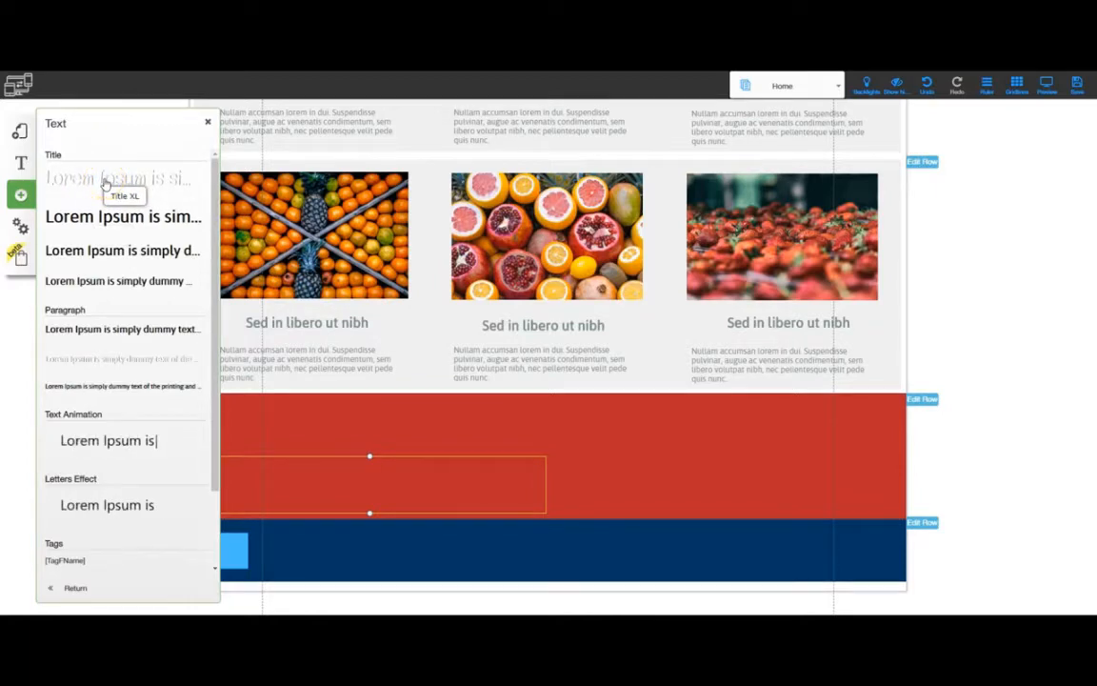
pyautogui.moveTo(105, 181); pyautogui.dragTo(588, 489)
pyautogui.click(509, 401)
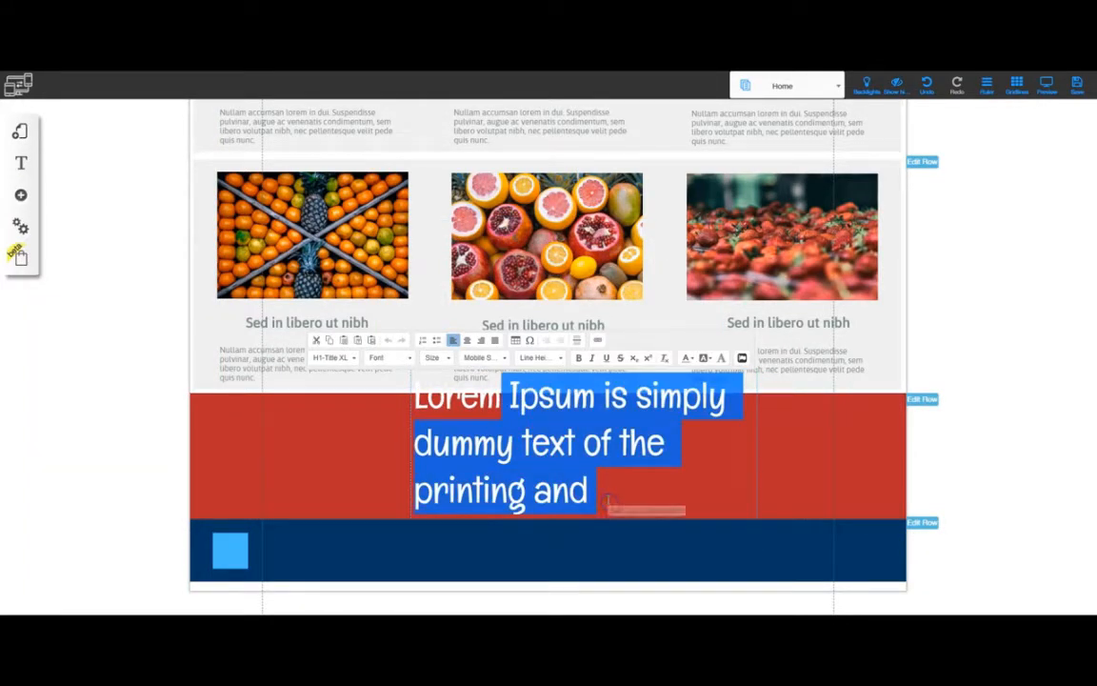
pyautogui.press('BackSpace')
pyautogui.moveTo(500, 397); pyautogui.dragTo(490, 400)
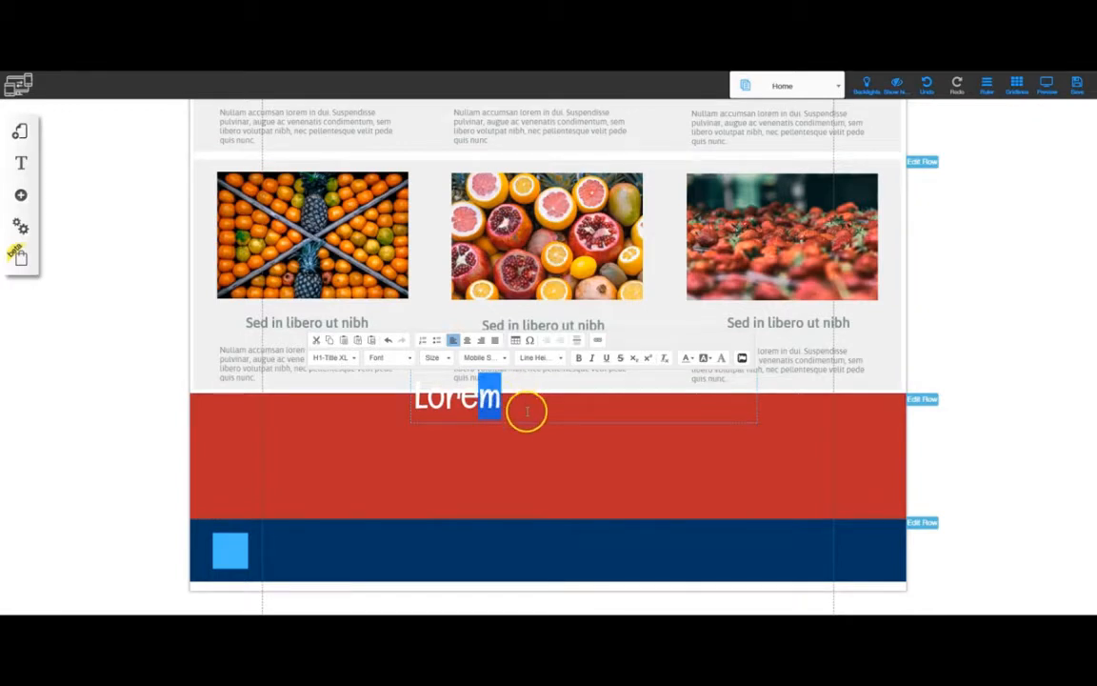
pyautogui.click(791, 453)
pyautogui.click(495, 399)
pyautogui.moveTo(494, 399); pyautogui.dragTo(276, 431)
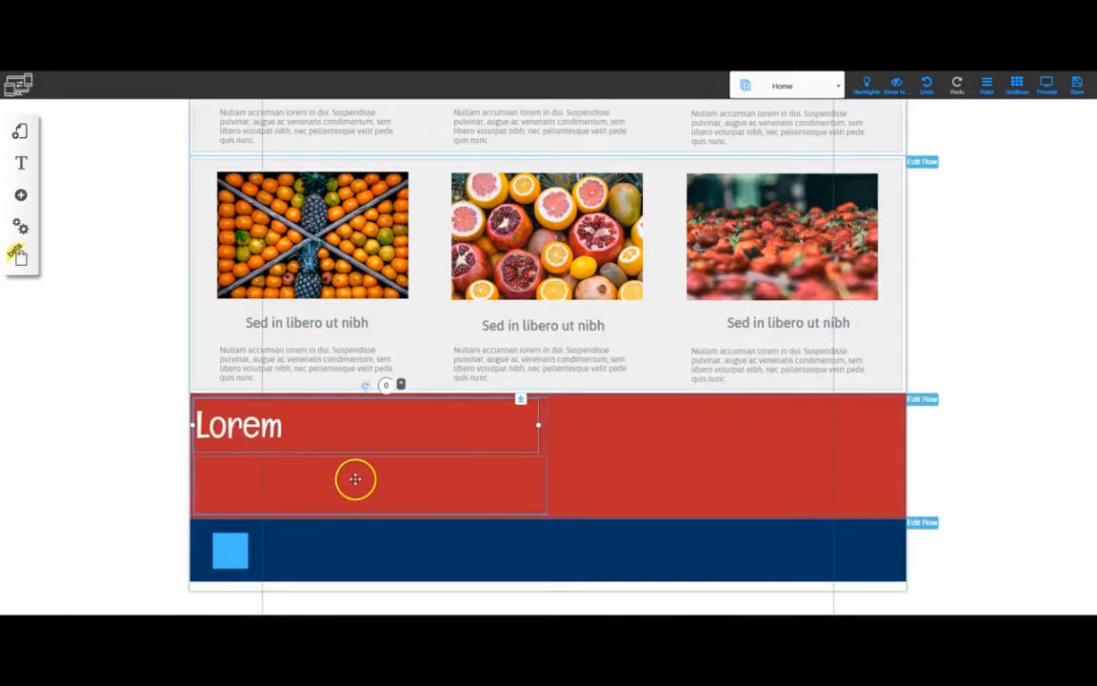
# Step: Add a Body M paragraph and place it in the lower grid of the red row's first column
pyautogui.click(22, 196)
pyautogui.click(81, 193)
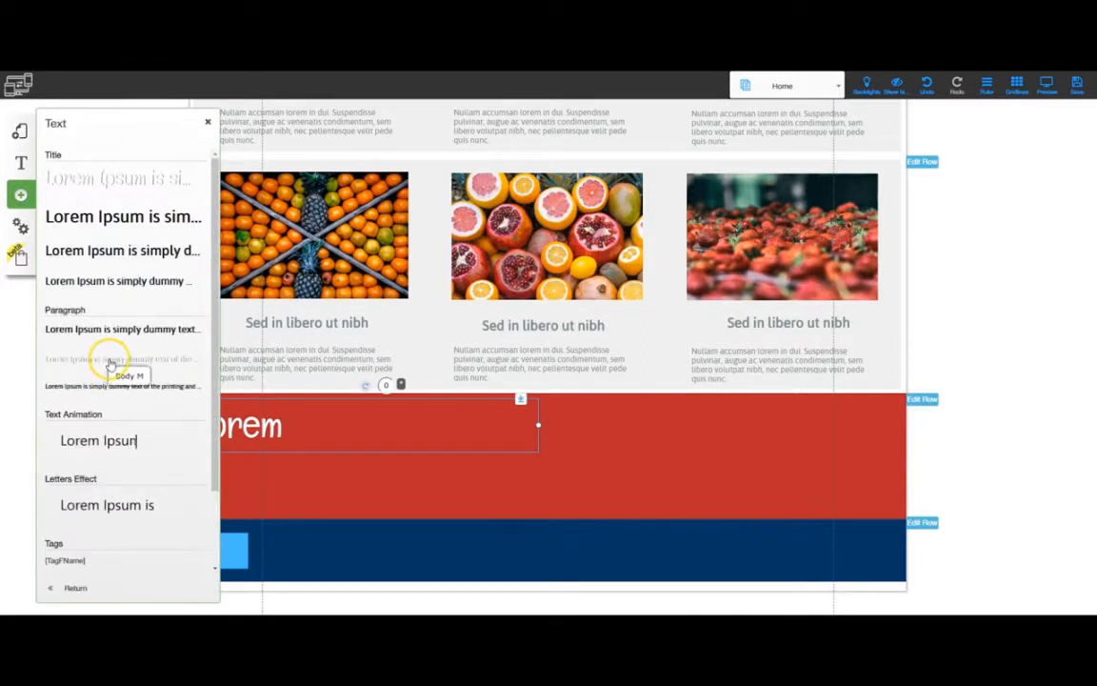
pyautogui.moveTo(107, 364); pyautogui.dragTo(191, 123)
pyautogui.click(208, 121)
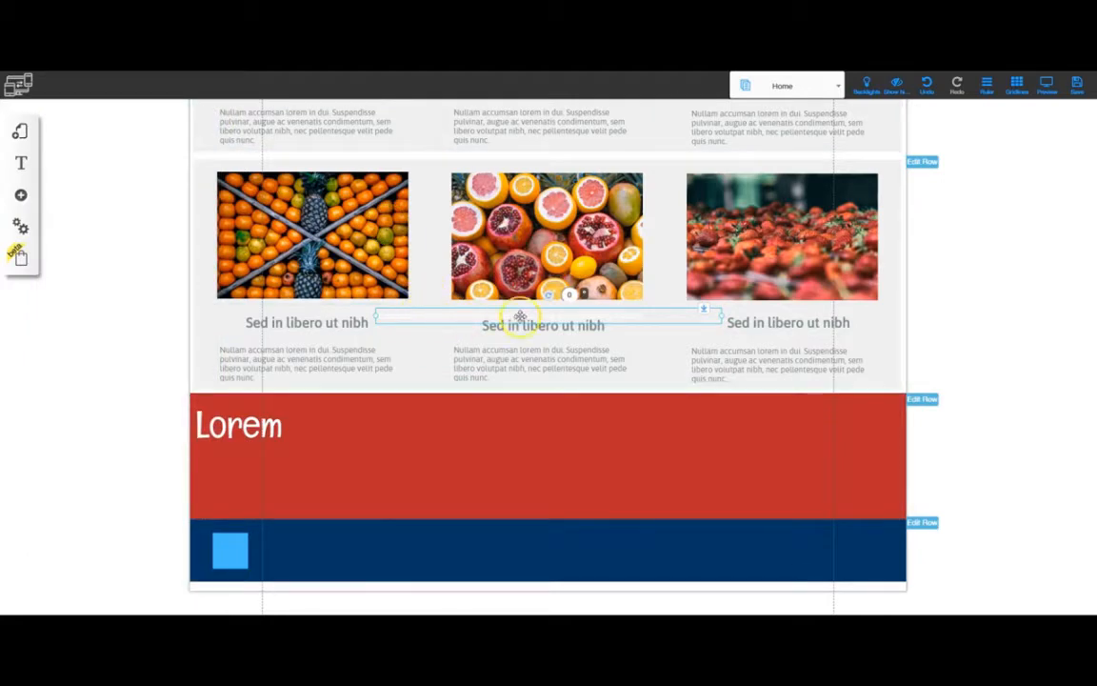
pyautogui.moveTo(430, 315); pyautogui.dragTo(249, 480)
pyautogui.click(316, 479)
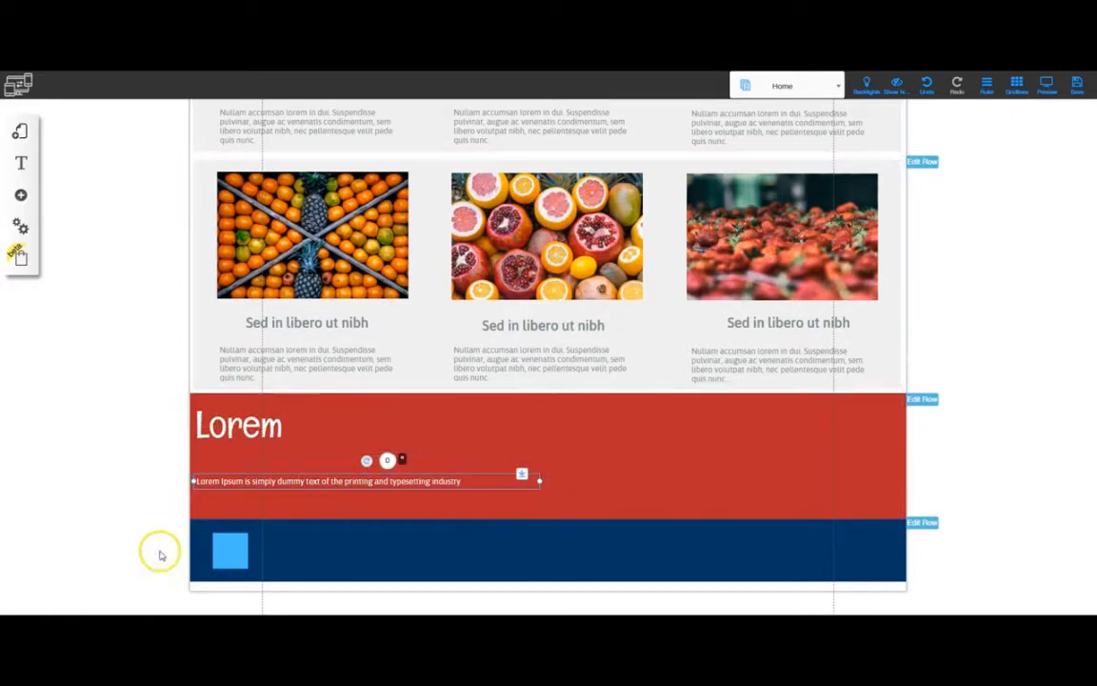
# Step: Replace the "Lorem" title in the red row with "Liked our Service?" from the Notepad notes
pyautogui.hotkey('alt', 'Tab')
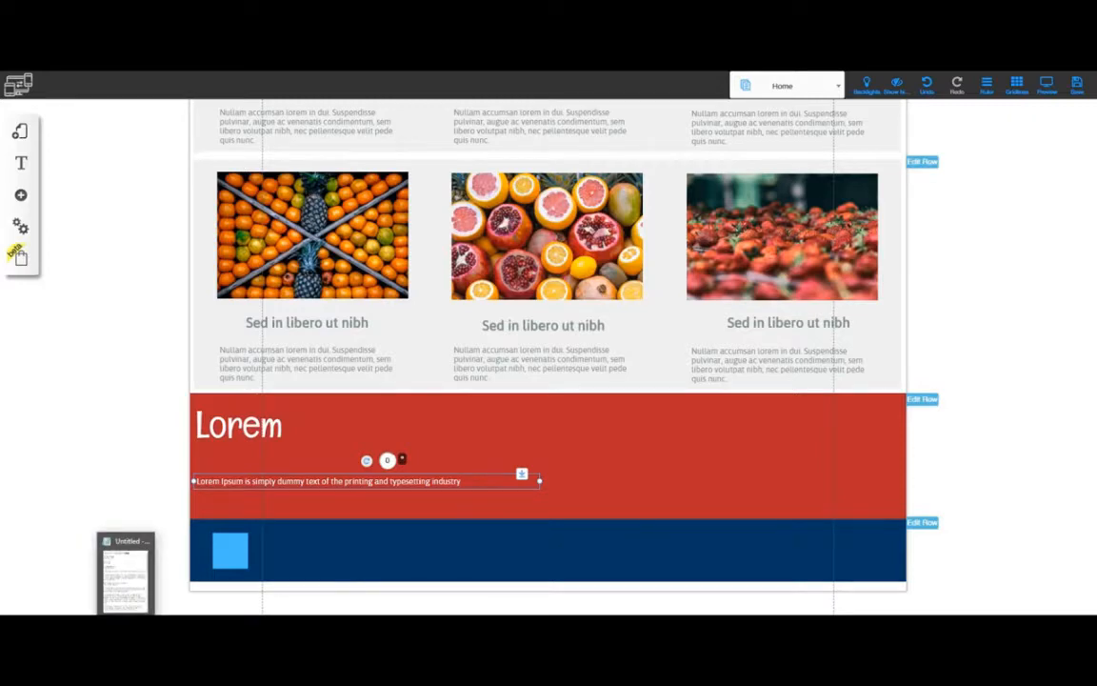
pyautogui.scroll(-12, 924, 329)
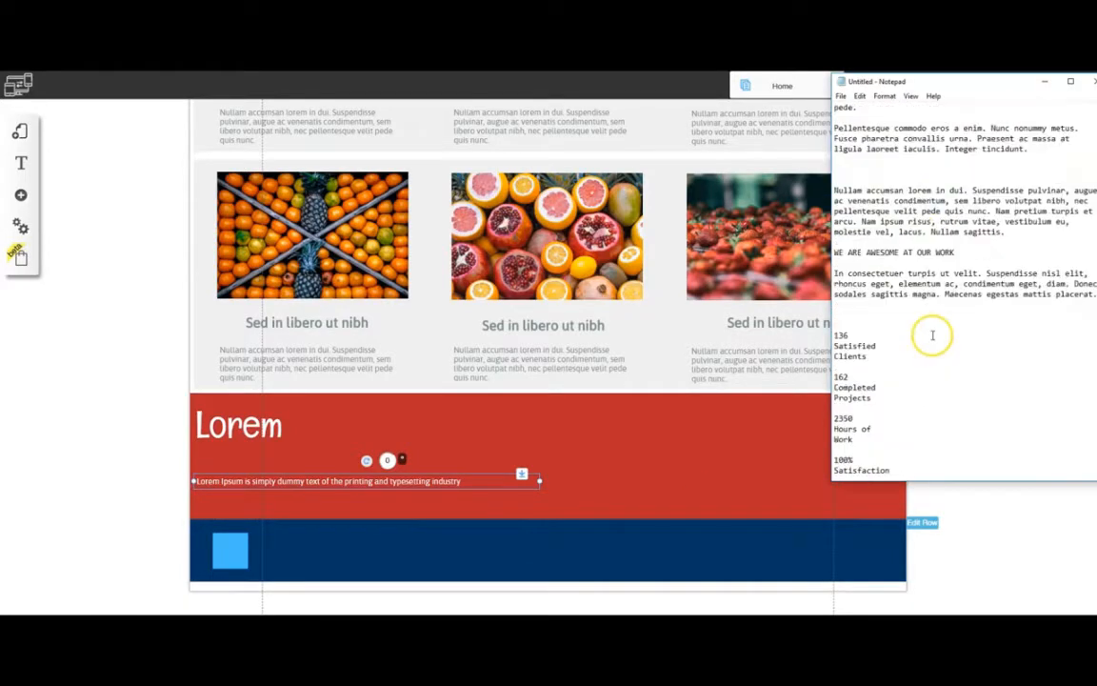
pyautogui.scroll(-5, 943, 372)
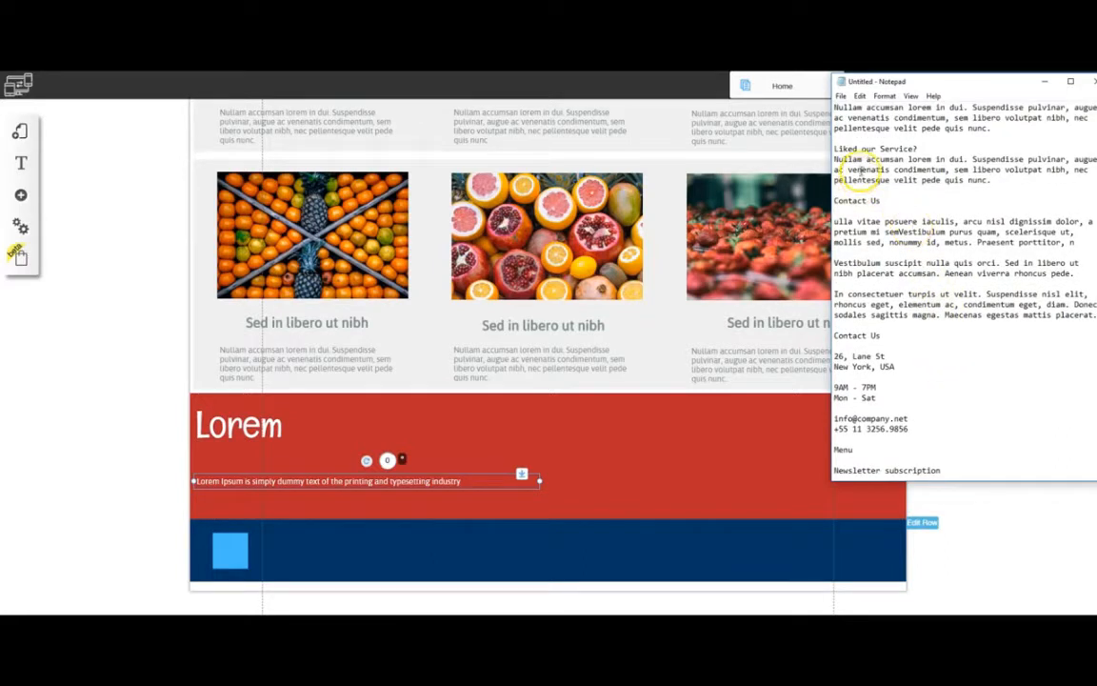
pyautogui.moveTo(826, 147); pyautogui.dragTo(893, 148)
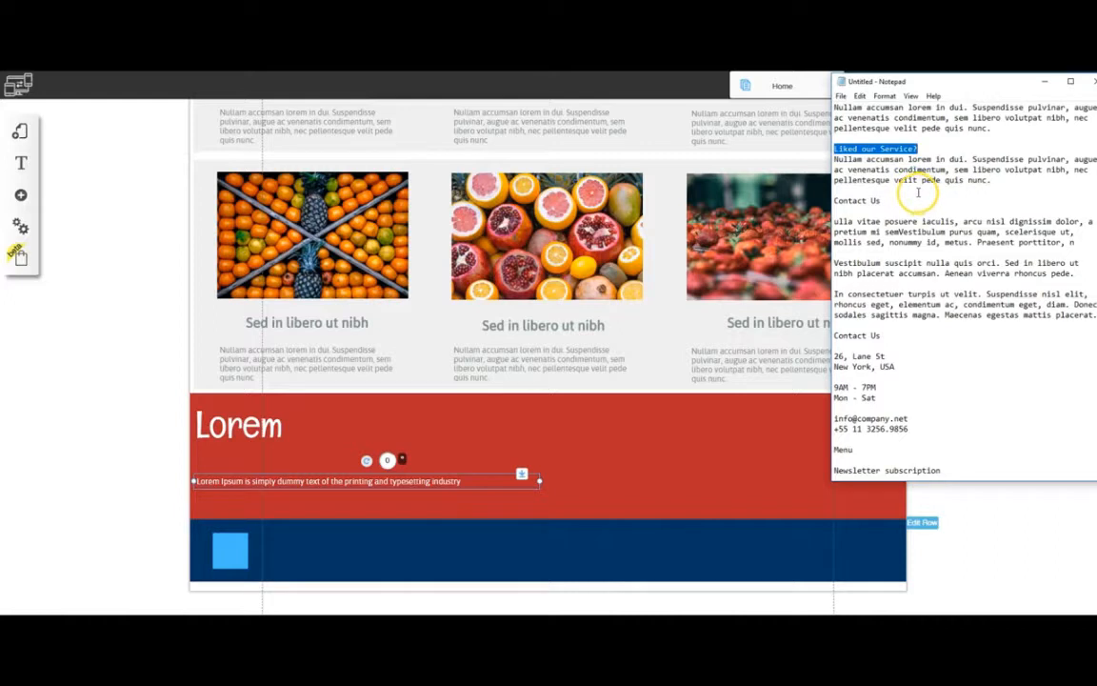
pyautogui.click(264, 419)
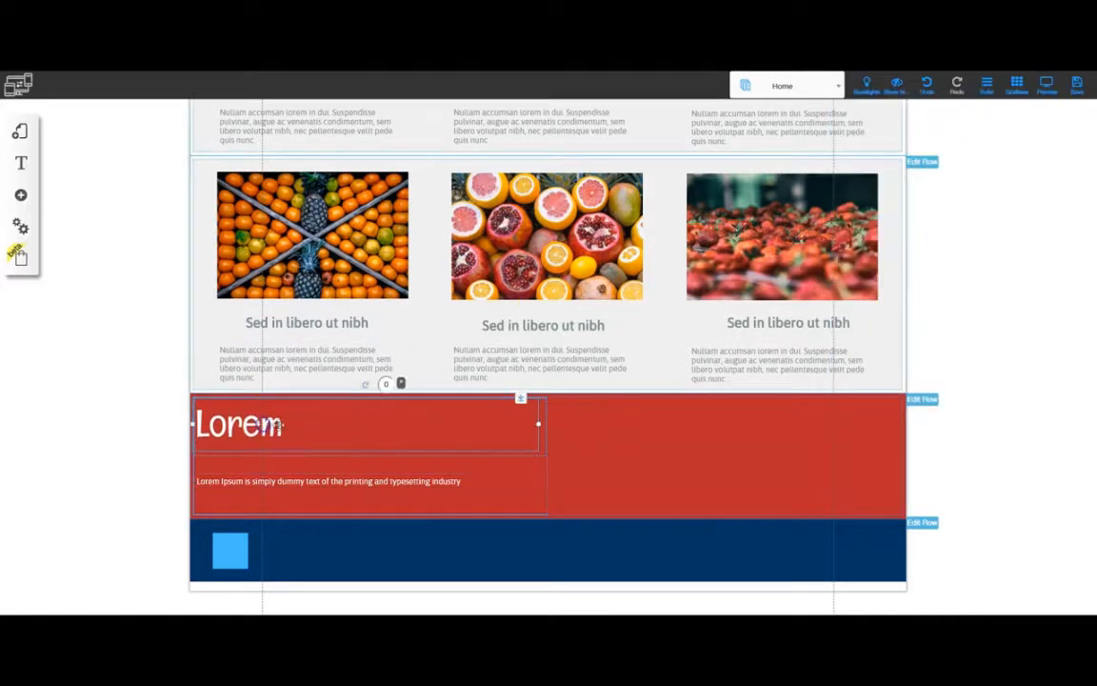
pyautogui.click(270, 425)
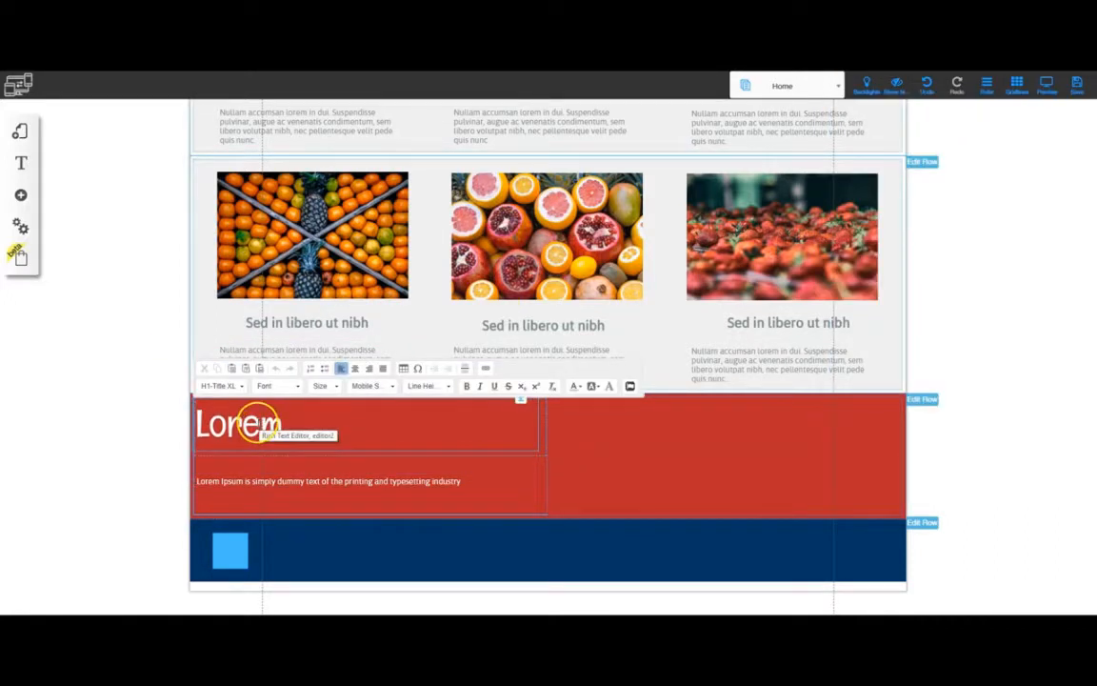
pyautogui.doubleClick(259, 424)
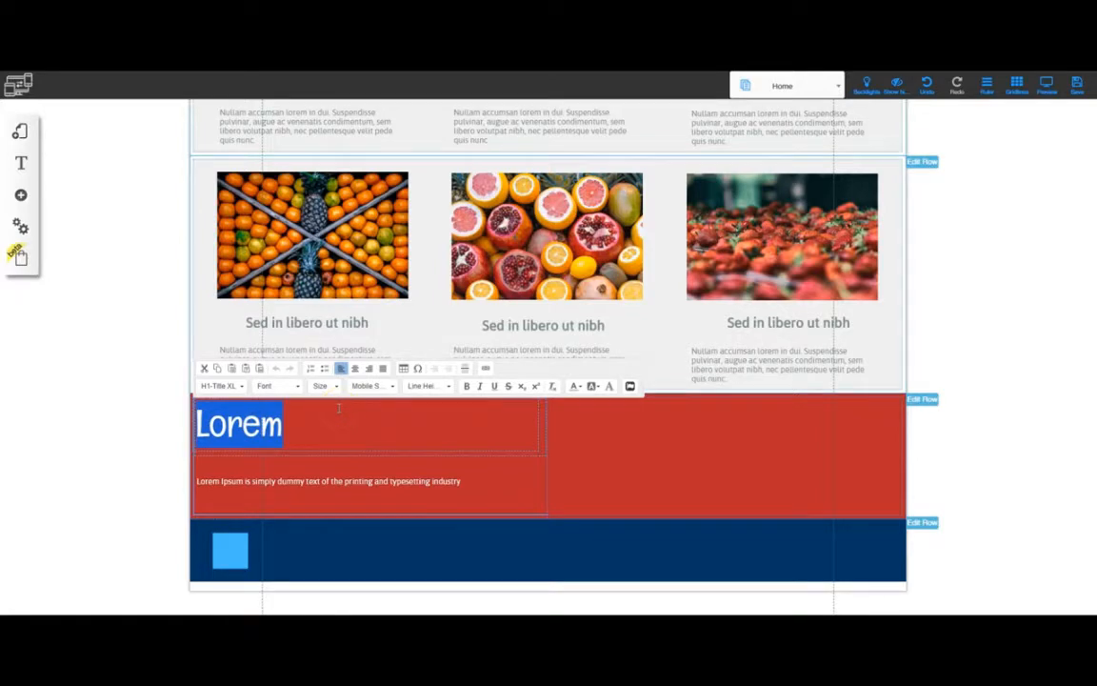
pyautogui.write('Liked our Service?')
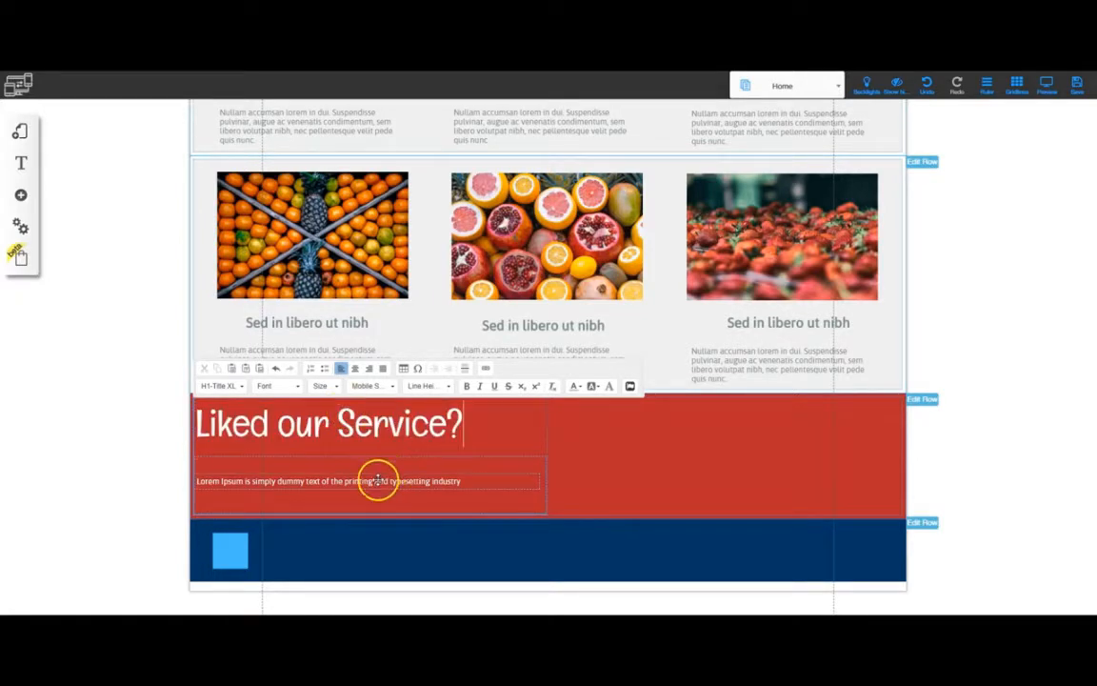
pyautogui.click(298, 562)
# Step: Replace the red row's placeholder paragraph with the "Nullam accumsan lorem in dui" text that follows "Liked our Service?" in the Notepad notes
pyautogui.hotkey('alt', 'Tab')
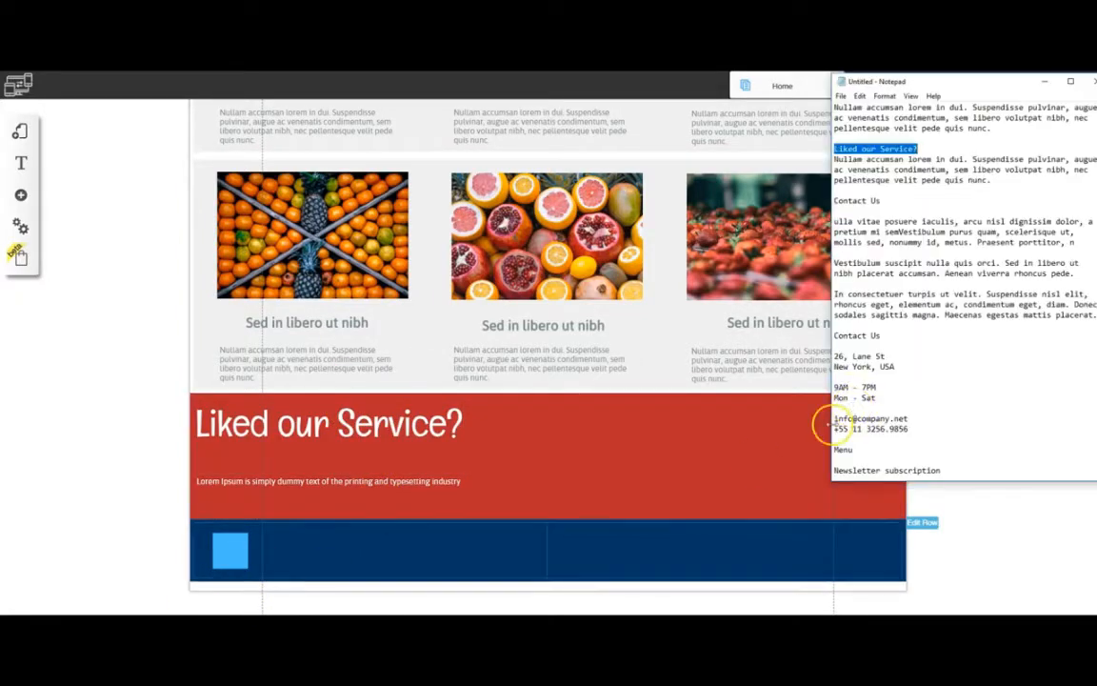
pyautogui.click(833, 159)
pyautogui.moveTo(833, 159); pyautogui.dragTo(1005, 180)
pyautogui.hotkey('ctrl', 'c')
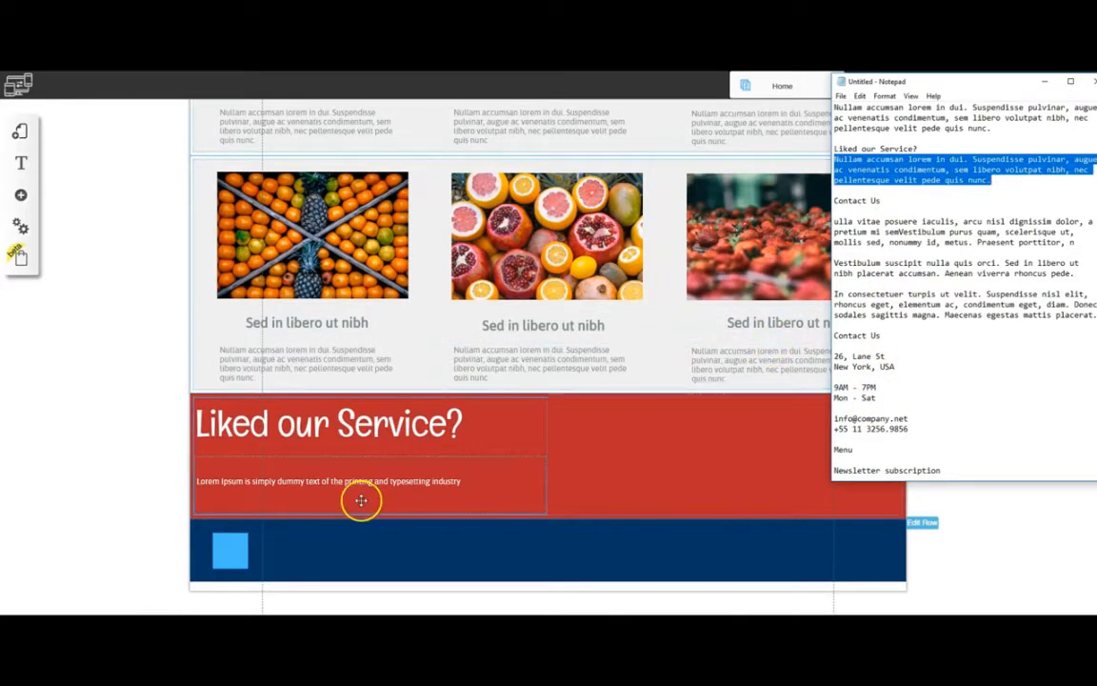
pyautogui.click(320, 483)
pyautogui.click(314, 481)
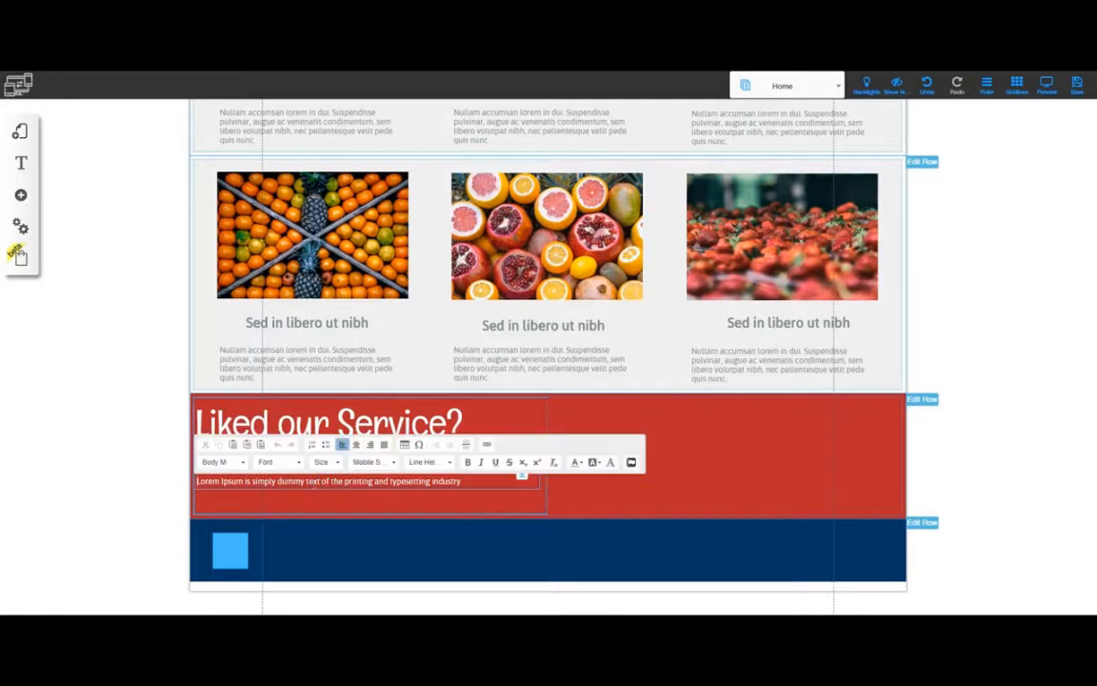
pyautogui.tripleClick(312, 480)
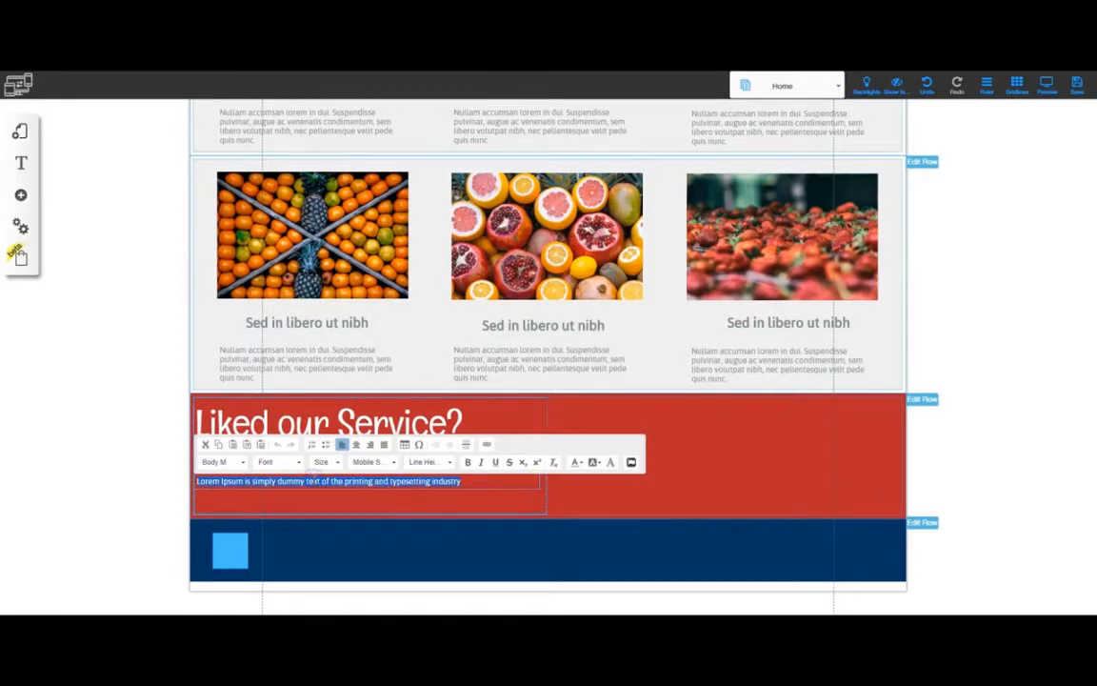
pyautogui.hotkey('ctrl', 'v')
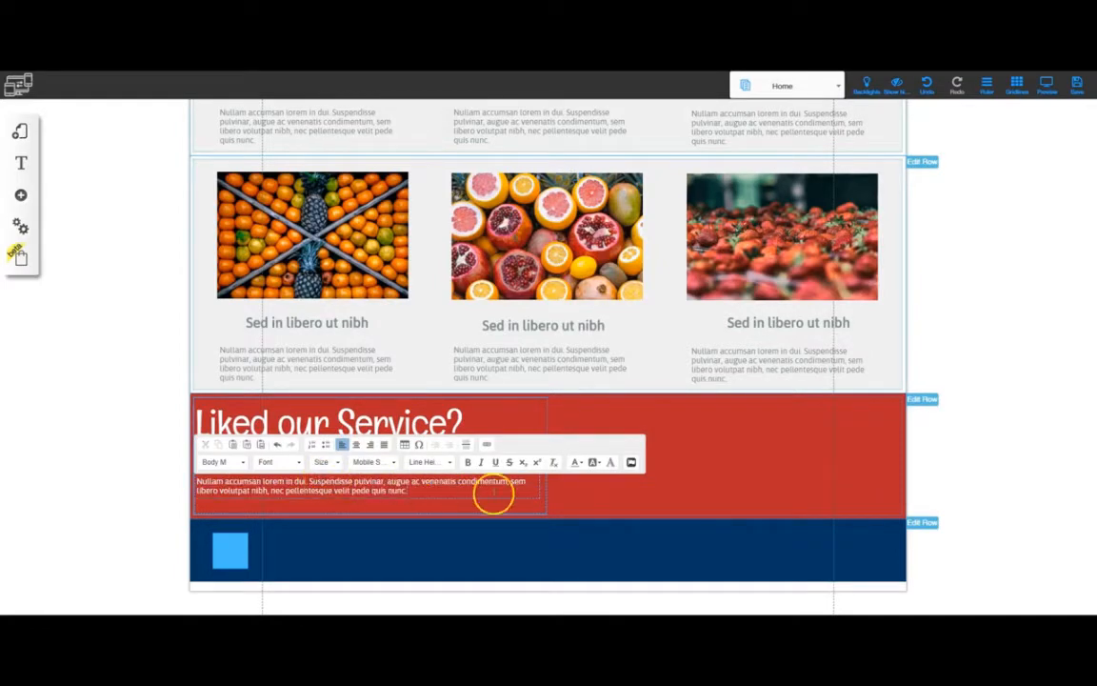
pyautogui.click(346, 439)
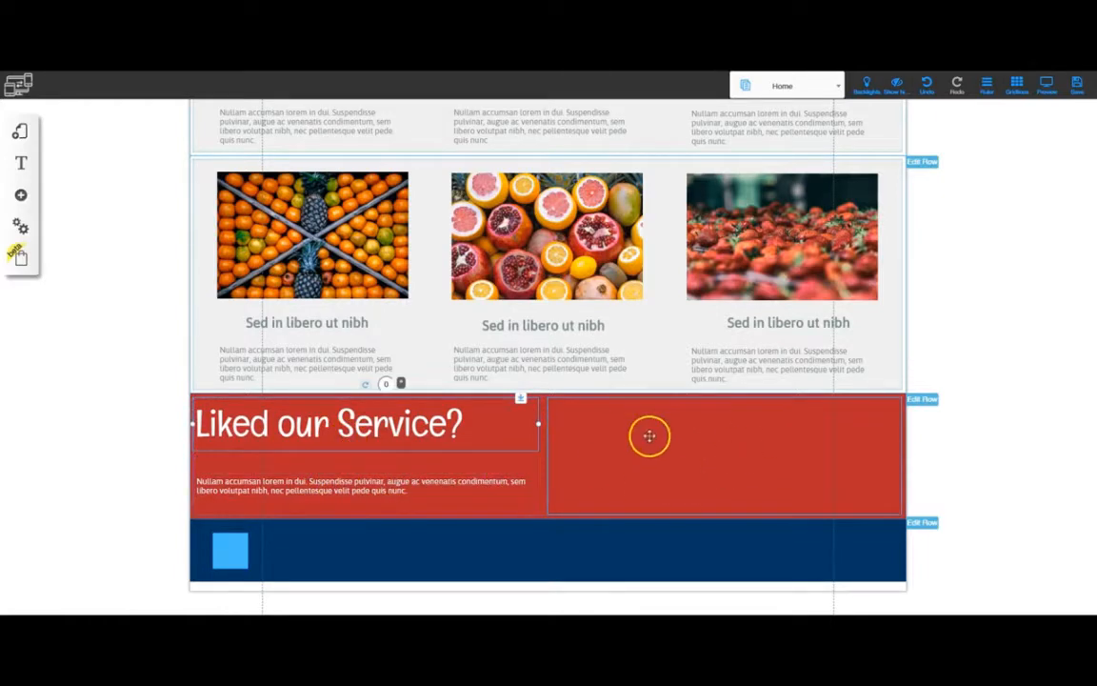
# Step: Duplicate the hero banner's "GET A FREE QUOTE" button and move the copy into the red row's second column
pyautogui.click(684, 427)
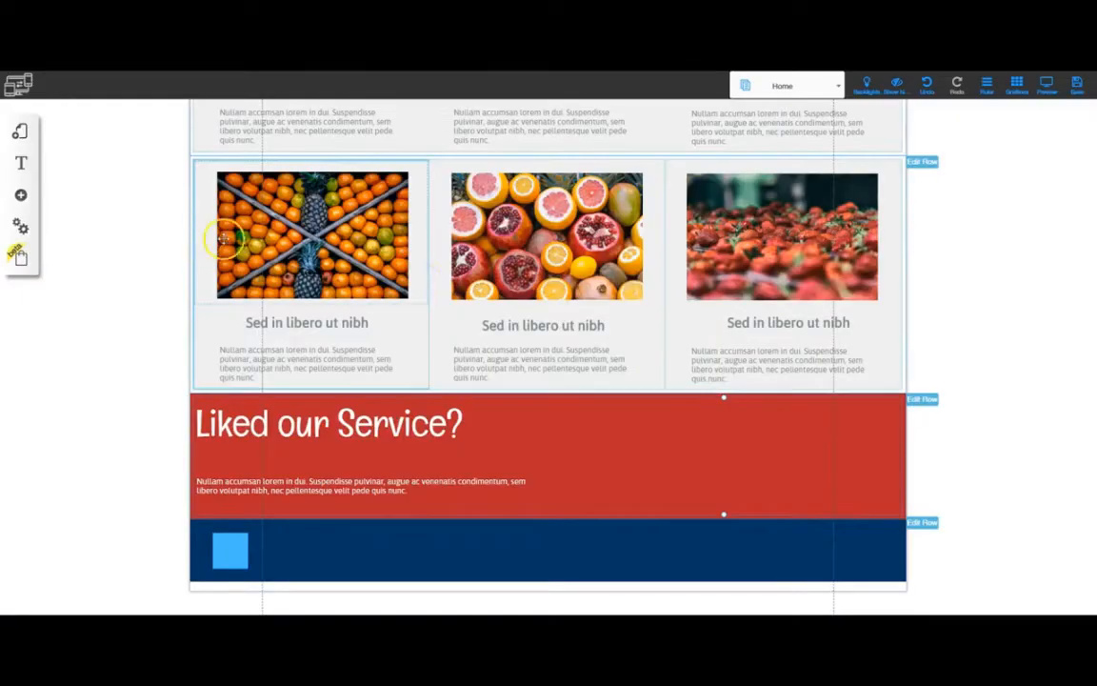
pyautogui.scroll(10, 490, 331)
pyautogui.scroll(4, 493, 332)
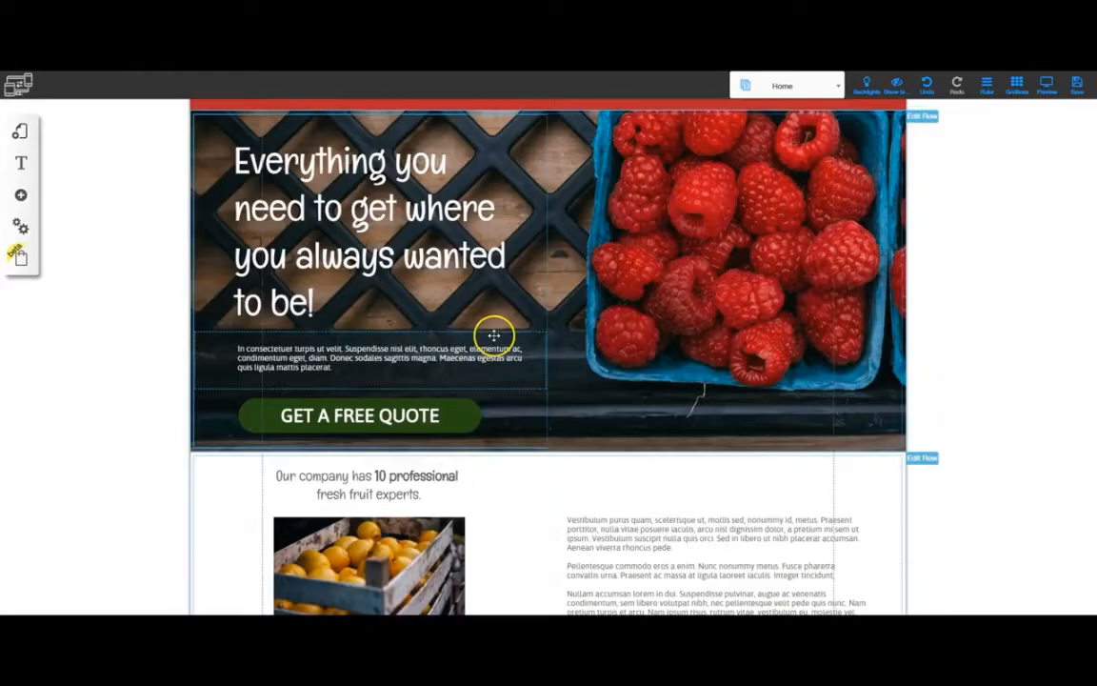
pyautogui.click(399, 404)
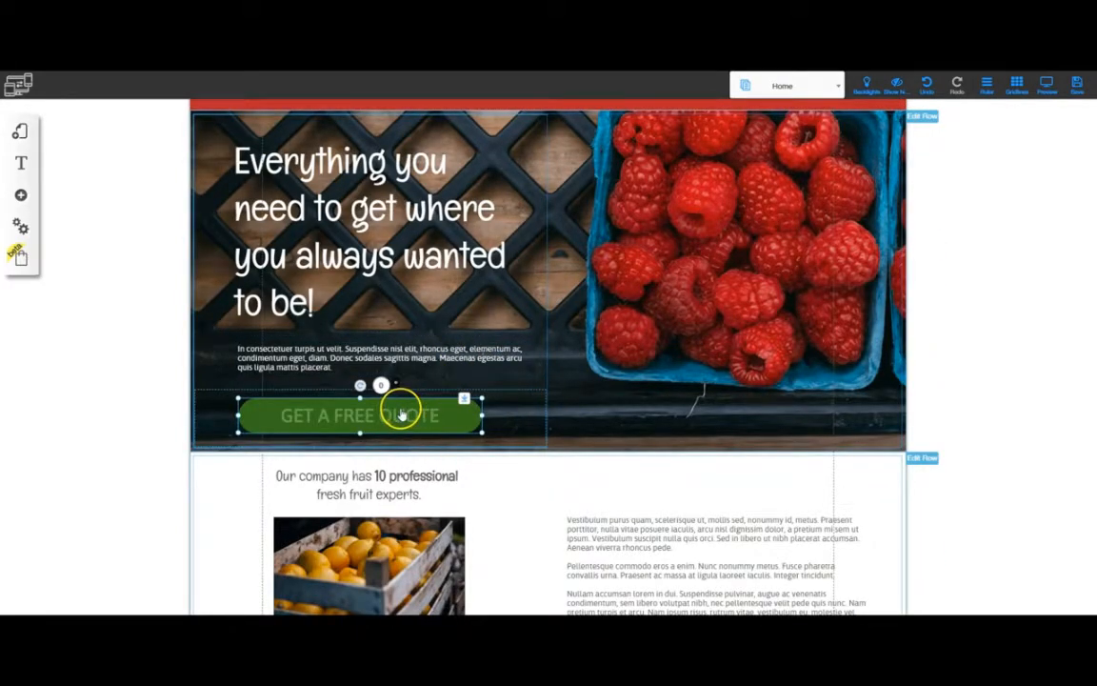
pyautogui.moveTo(370, 411); pyautogui.dragTo(660, 494)
pyautogui.scroll(-4, 600, 367)
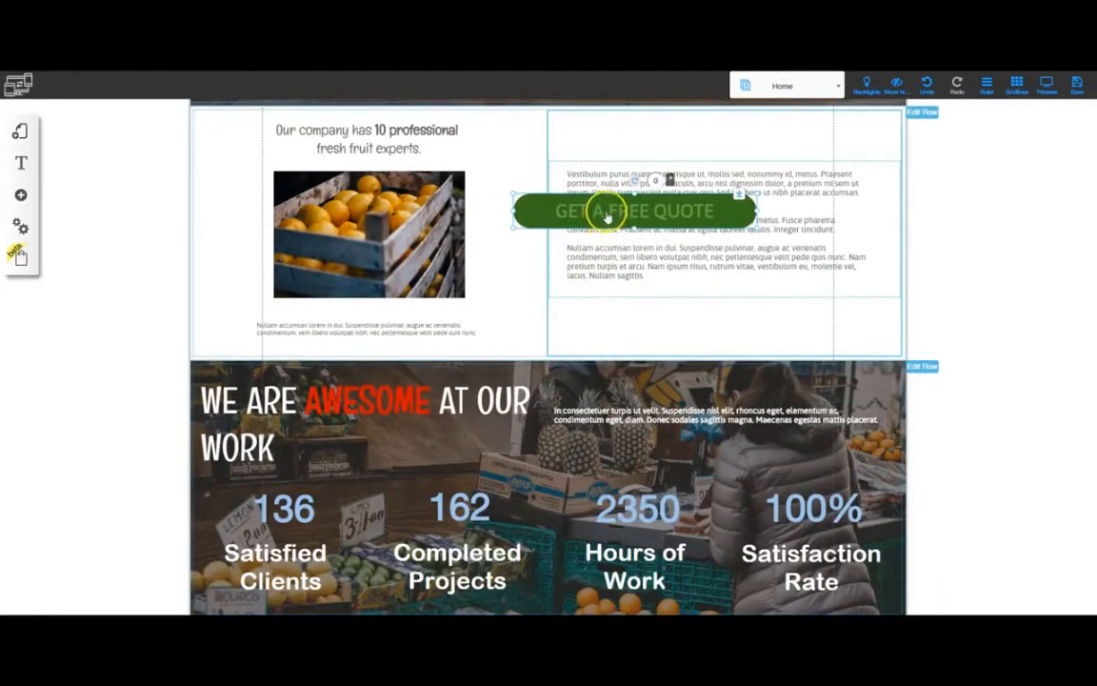
pyautogui.moveTo(607, 218); pyautogui.dragTo(666, 533)
pyautogui.scroll(-5, 660, 522)
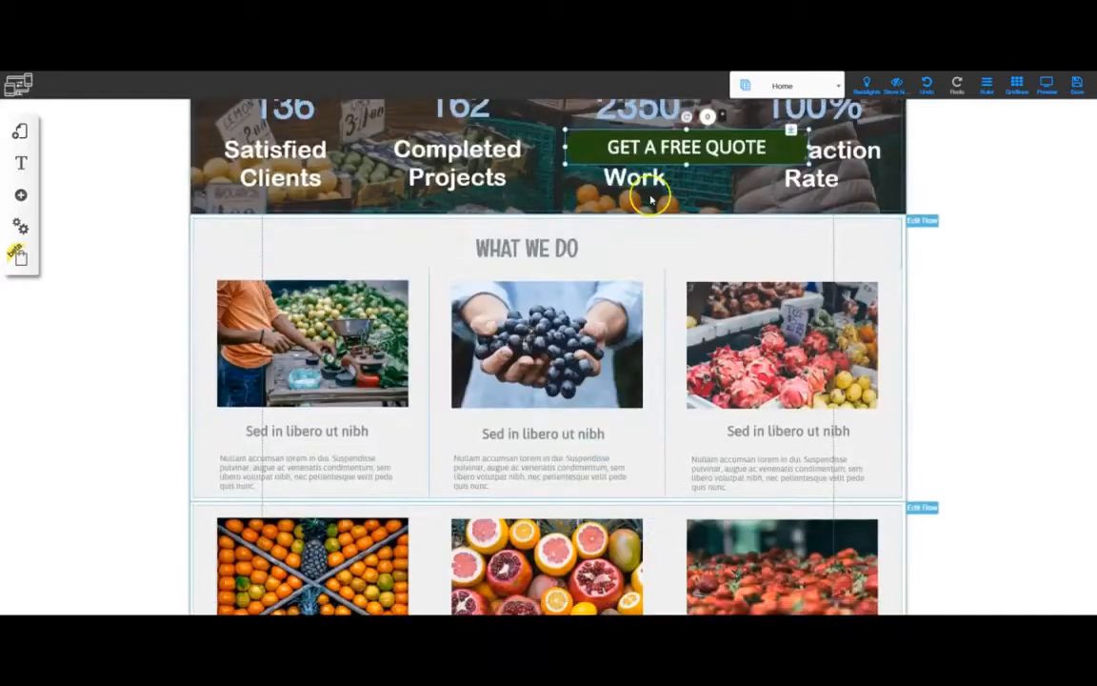
pyautogui.moveTo(658, 150); pyautogui.dragTo(687, 577)
pyautogui.scroll(-1, 686, 576)
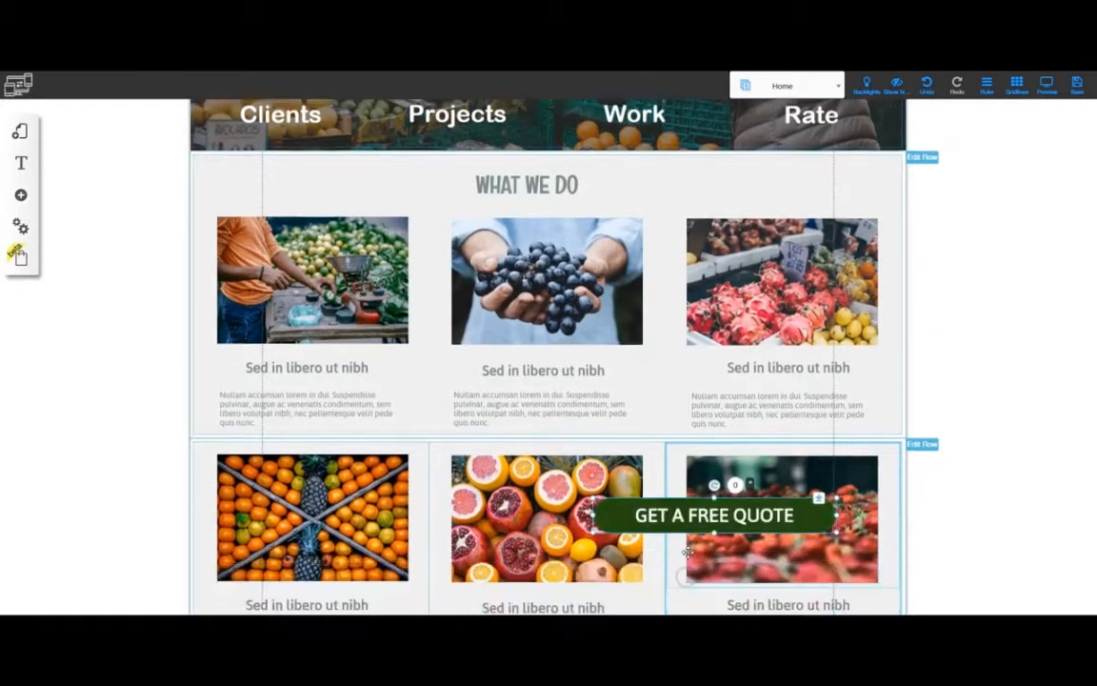
pyautogui.scroll(-3, 686, 552)
pyautogui.moveTo(678, 236); pyautogui.dragTo(682, 451)
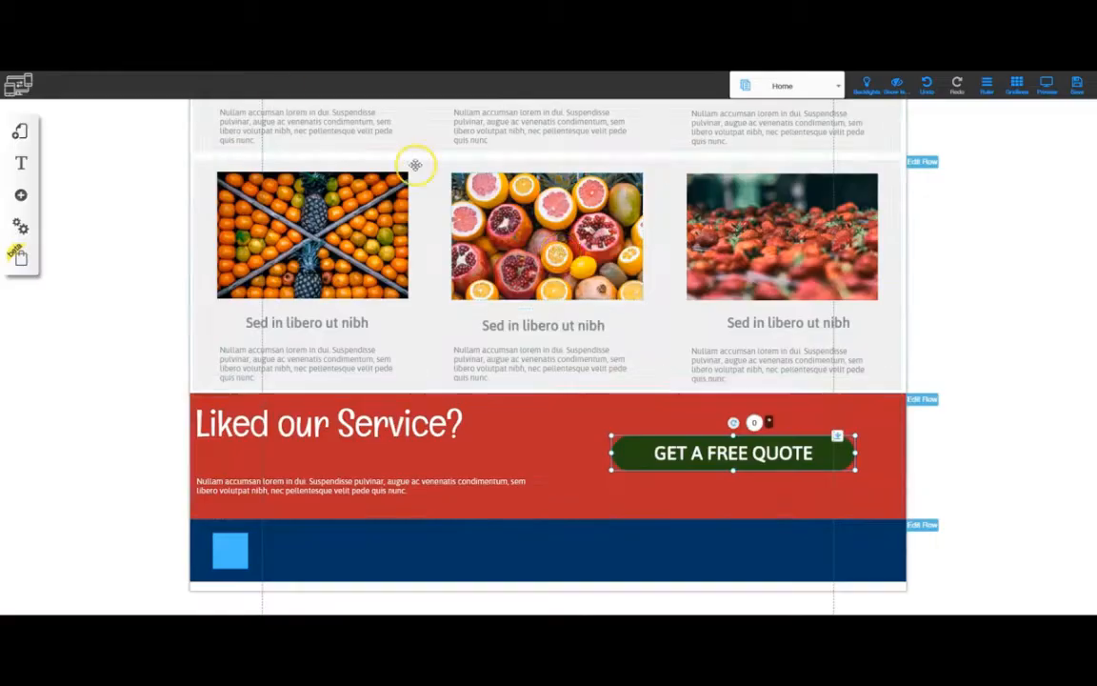
# Step: Change the red row button's text to "Let us Know How We are Doing", widen it to about 513, and reposition it within the column
pyautogui.doubleClick(699, 461)
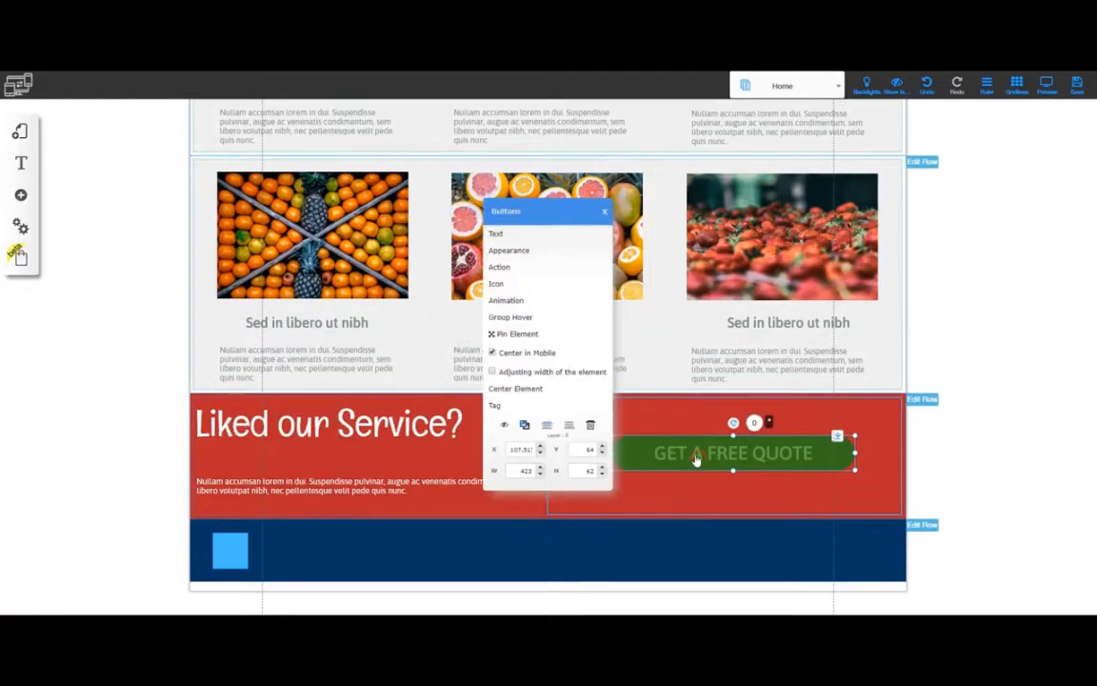
pyautogui.click(511, 234)
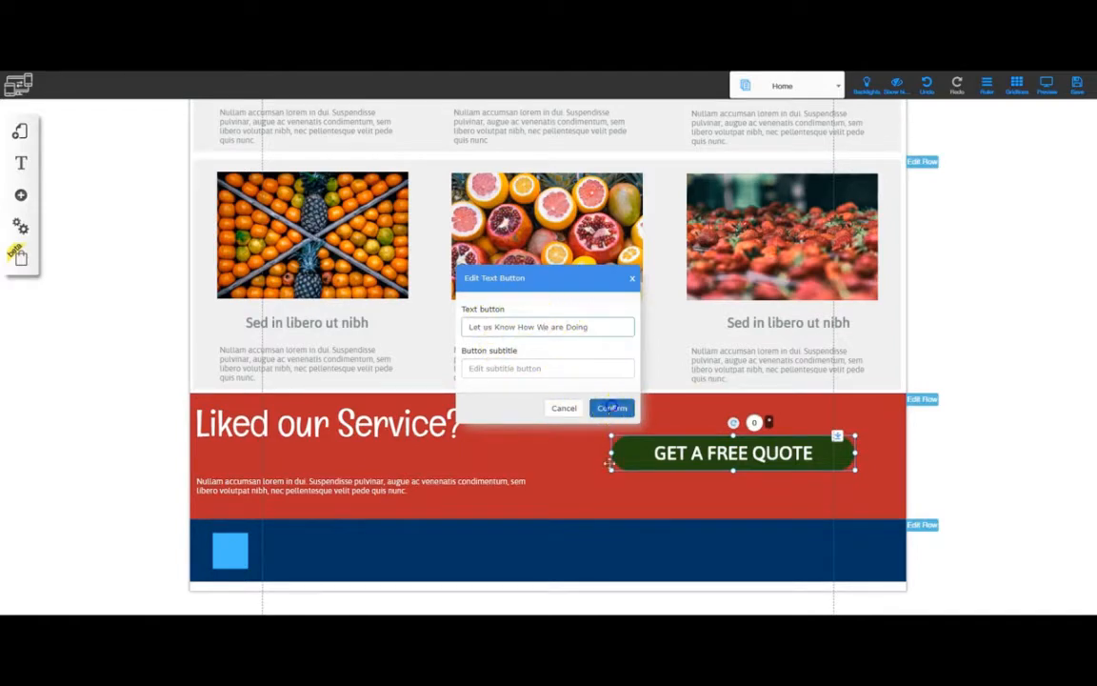
pyautogui.click(610, 407)
pyautogui.moveTo(854, 455); pyautogui.dragTo(899, 457)
pyautogui.moveTo(782, 452); pyautogui.dragTo(707, 448)
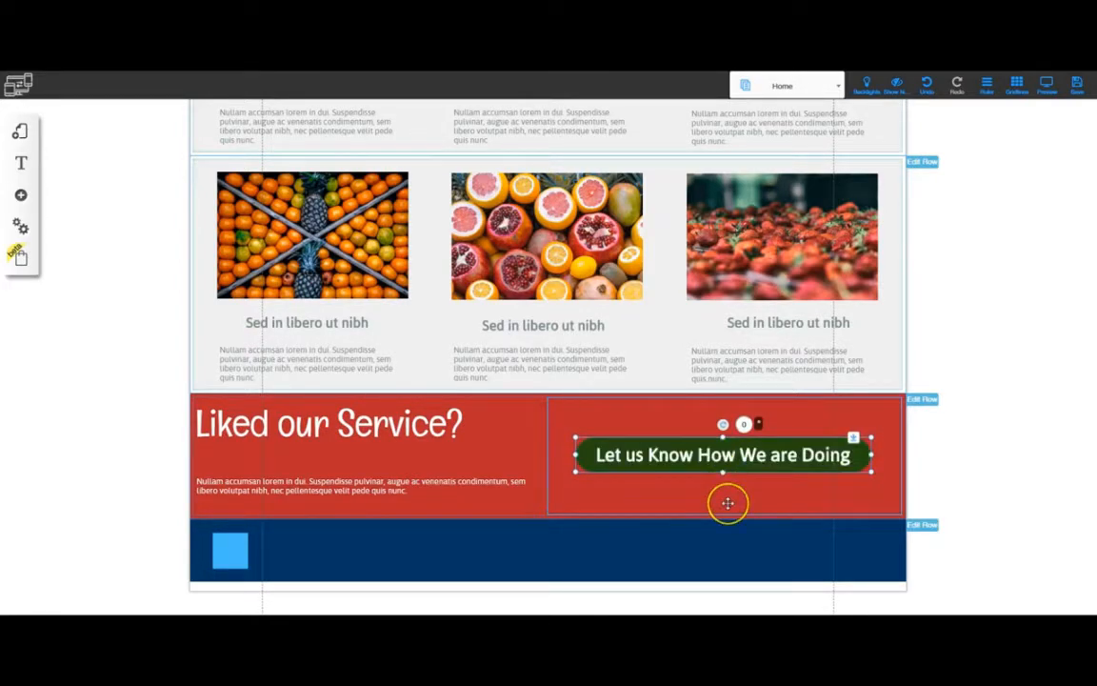
# Step: Review the link action types available for the "Let us Know How We are Doing" button without assigning one
pyautogui.doubleClick(692, 461)
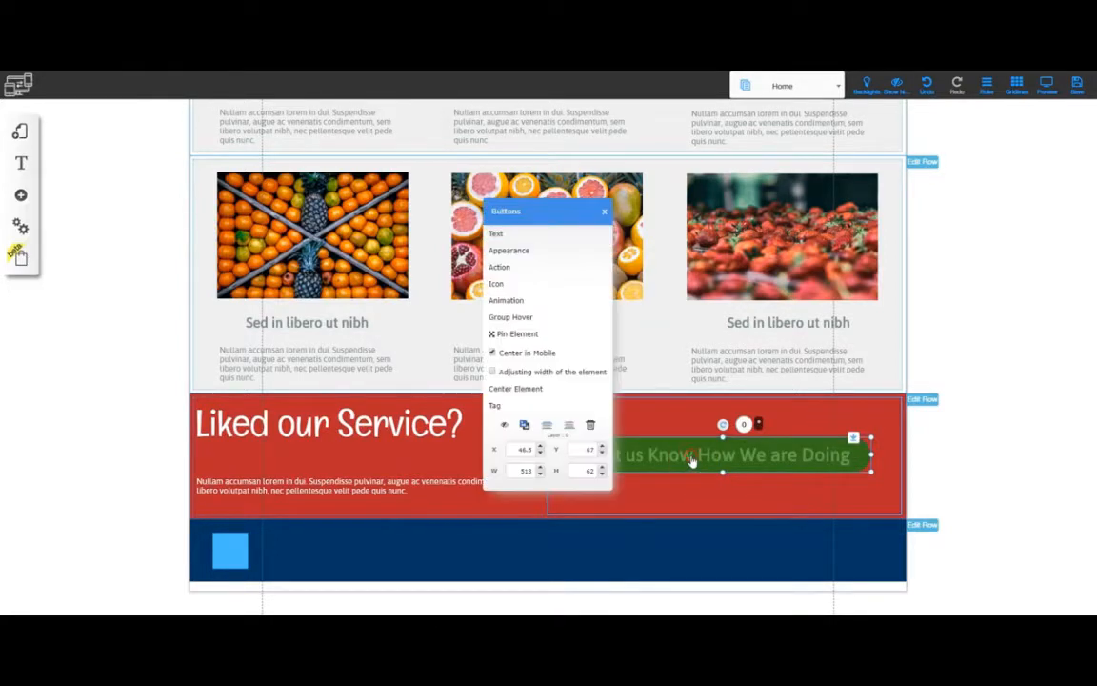
pyautogui.click(499, 266)
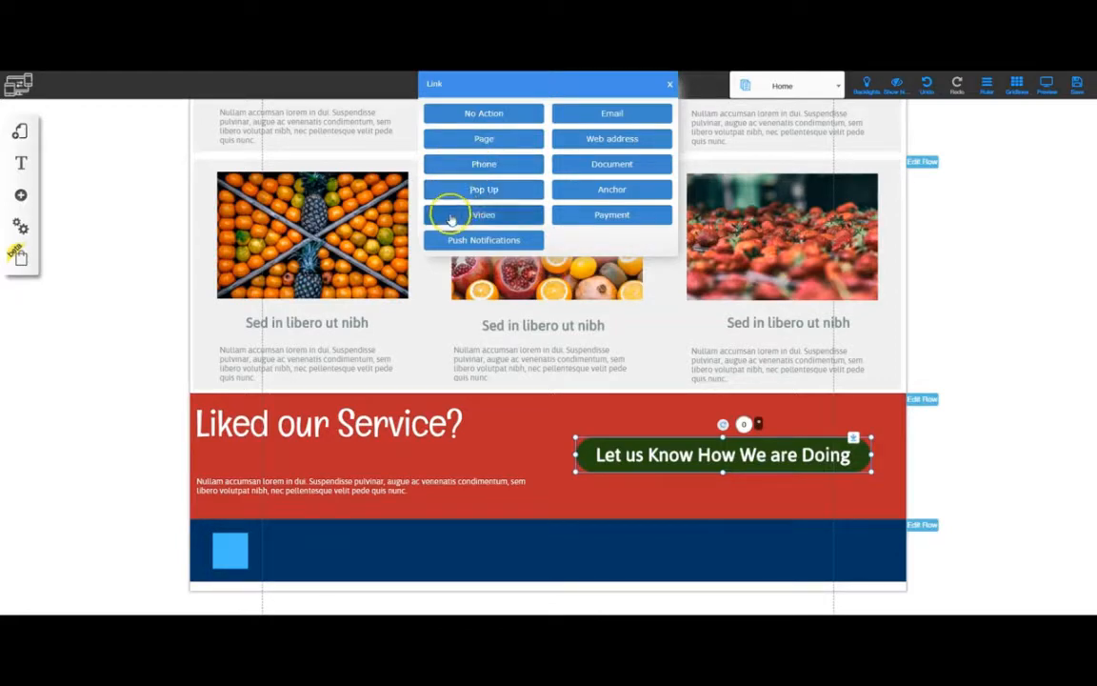
pyautogui.click(611, 117)
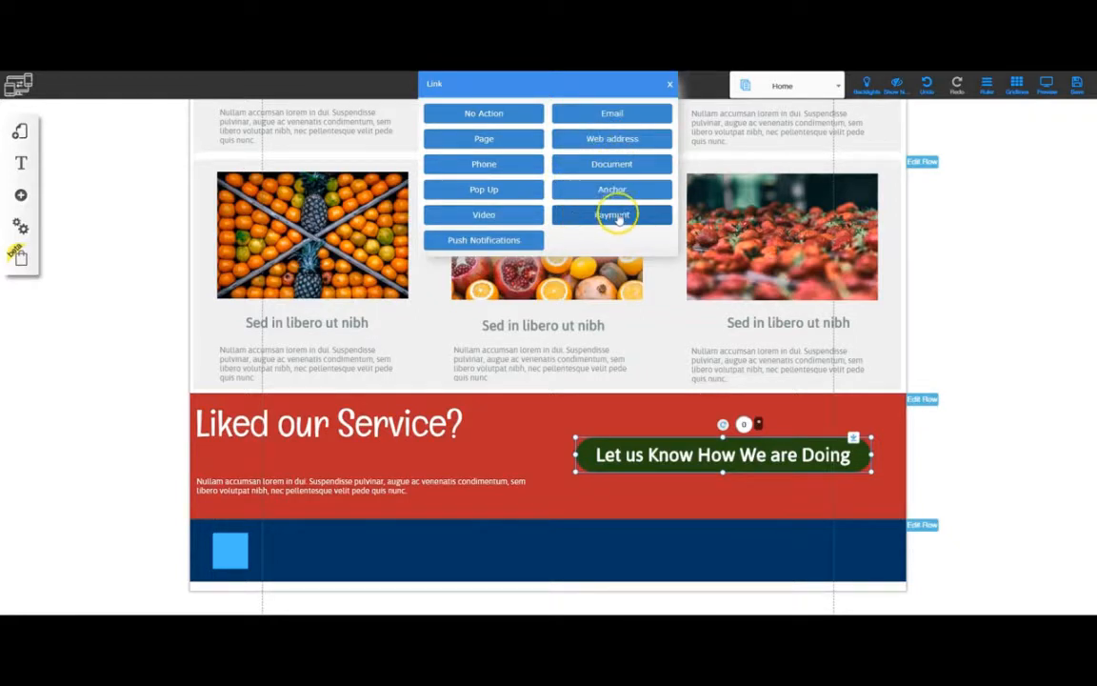
pyautogui.click(671, 86)
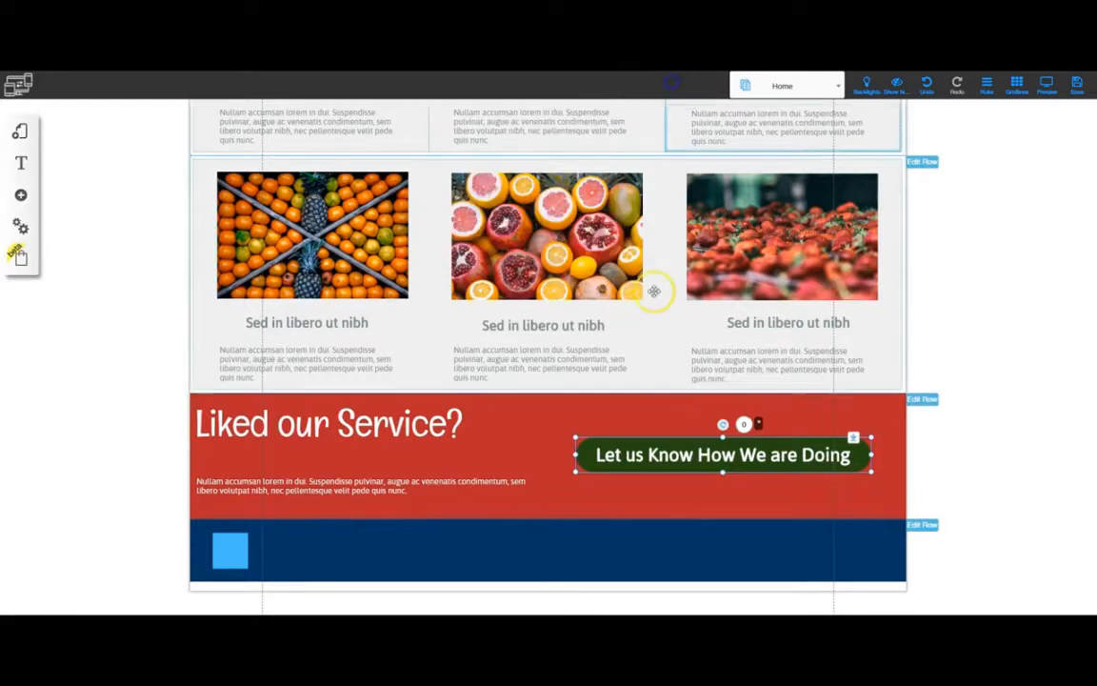
# Step: Move the red row's button up and tighten the title and paragraph grids in the first column to shorten the row
pyautogui.click(727, 486)
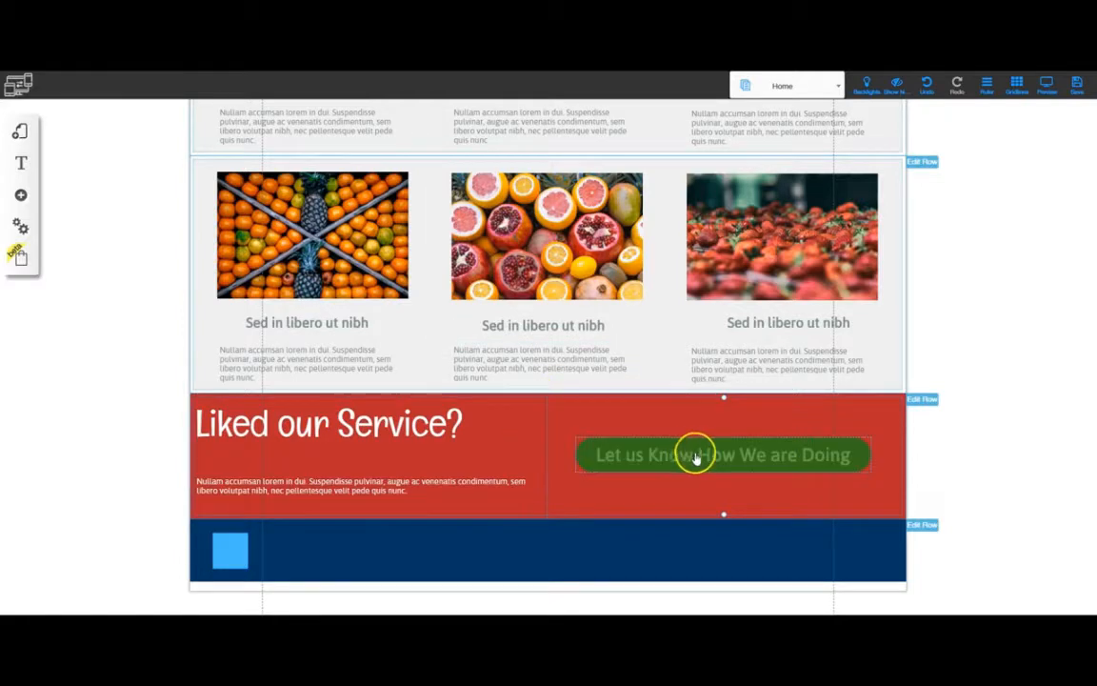
pyautogui.moveTo(694, 451); pyautogui.dragTo(696, 435)
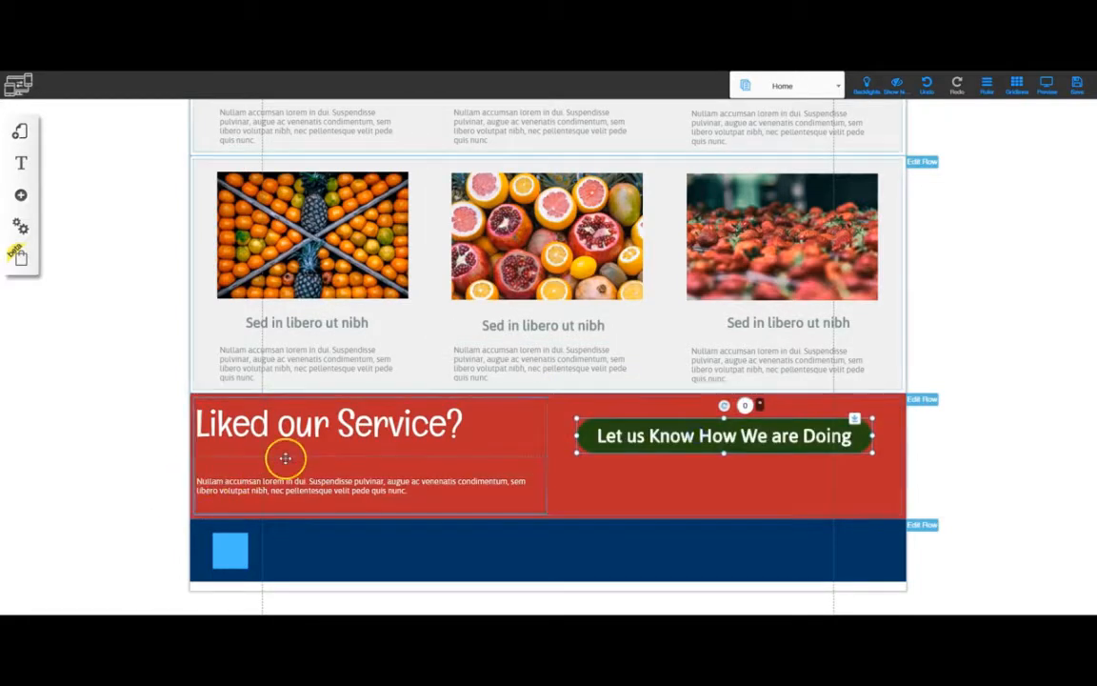
pyautogui.click(311, 429)
pyautogui.moveTo(315, 430); pyautogui.dragTo(369, 448)
pyautogui.moveTo(395, 497); pyautogui.dragTo(371, 488)
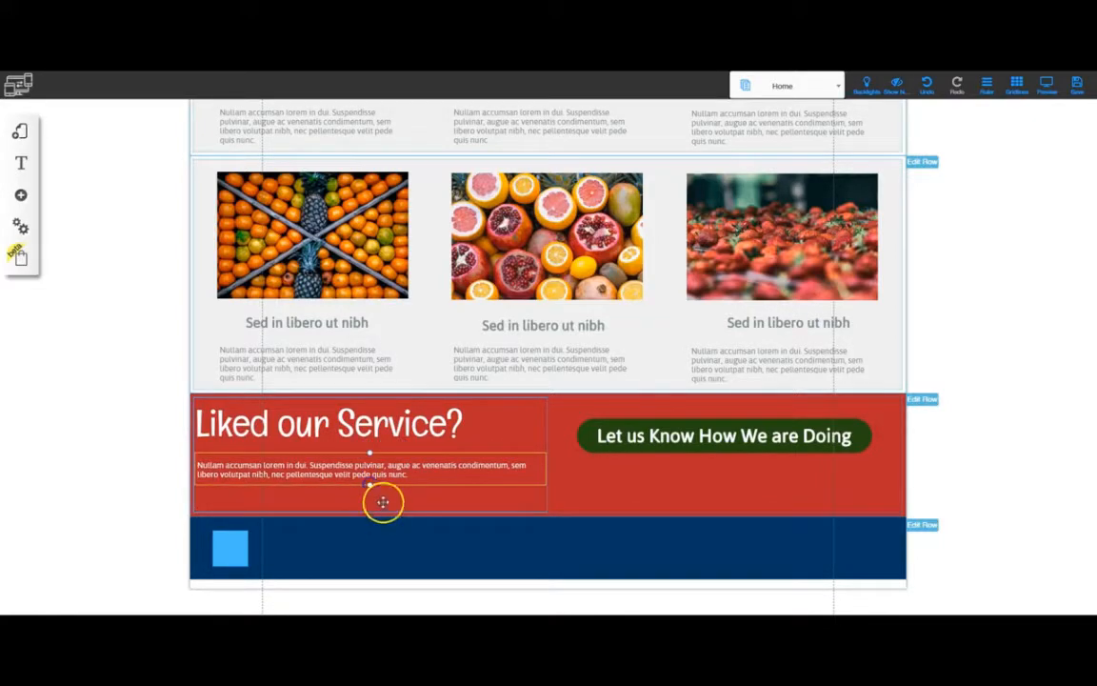
pyautogui.click(371, 516)
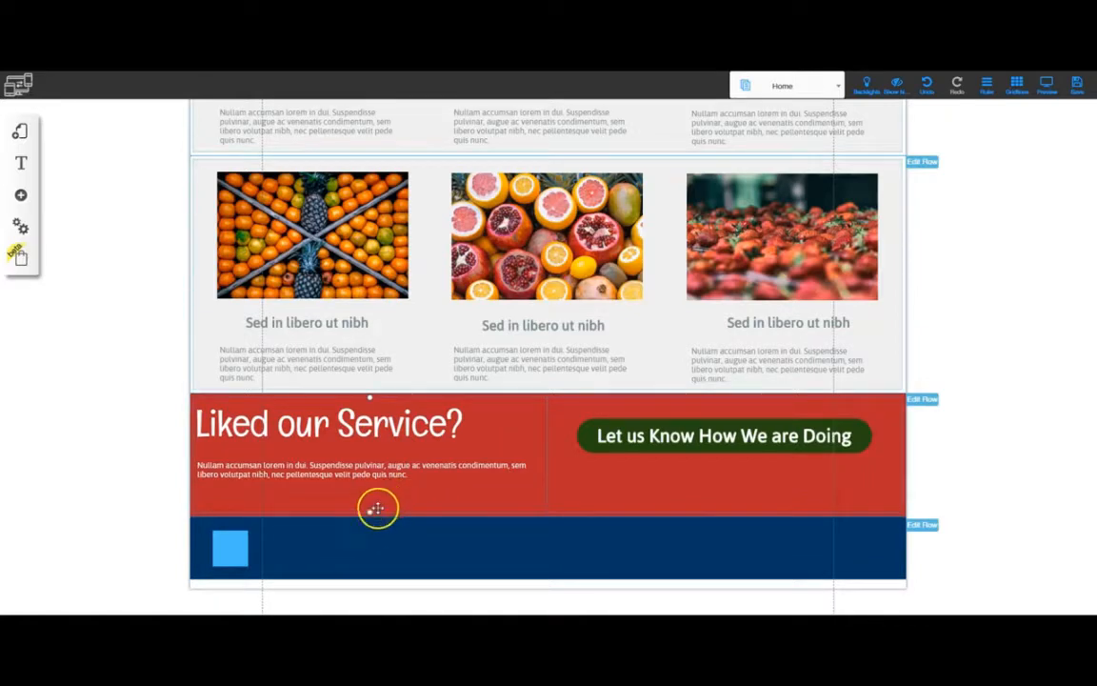
pyautogui.moveTo(370, 515); pyautogui.dragTo(370, 503)
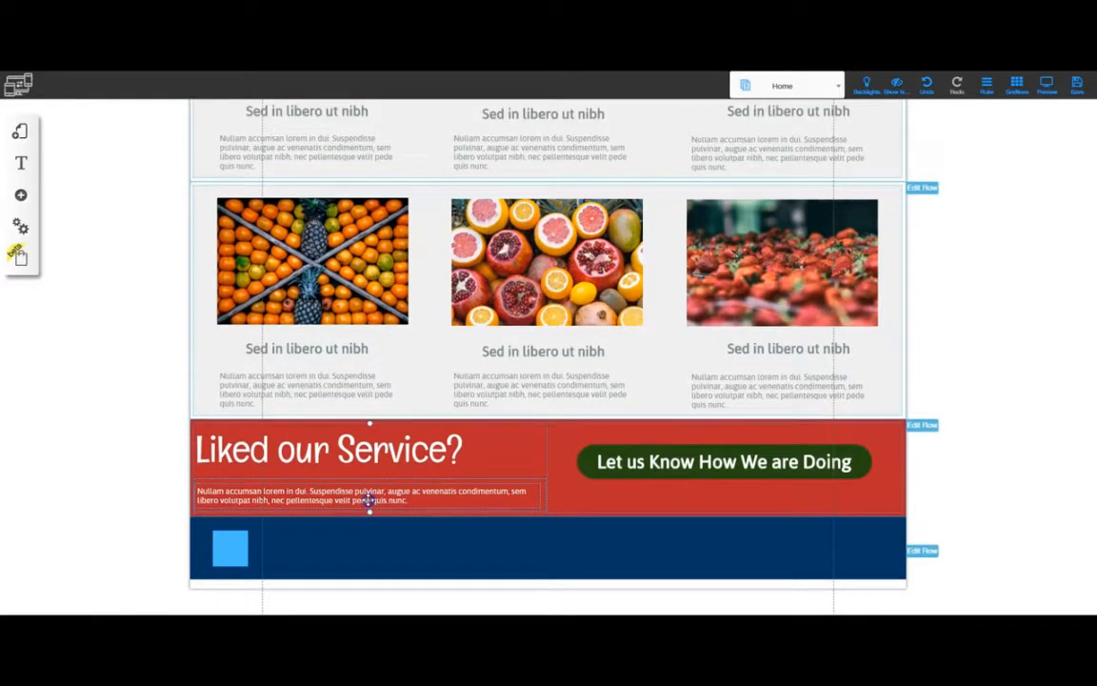
# Step: Lower the "Let us Know How We are Doing" button to mid-height in the red row and center it in its column
pyautogui.click(707, 471)
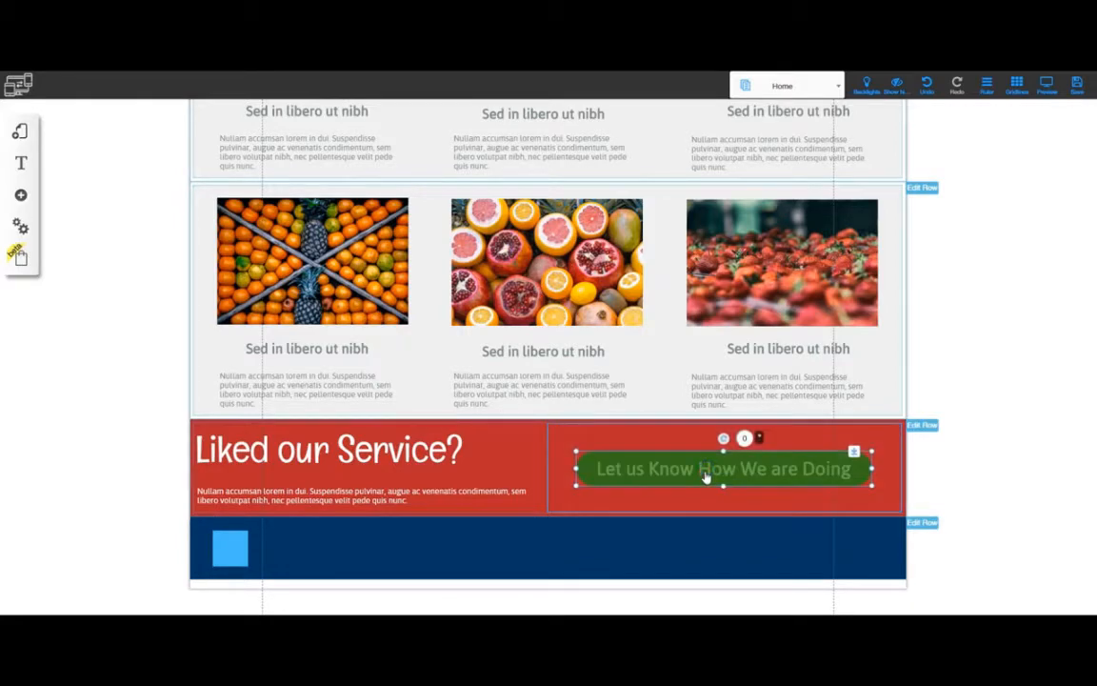
pyautogui.doubleClick(708, 474)
pyautogui.click(515, 388)
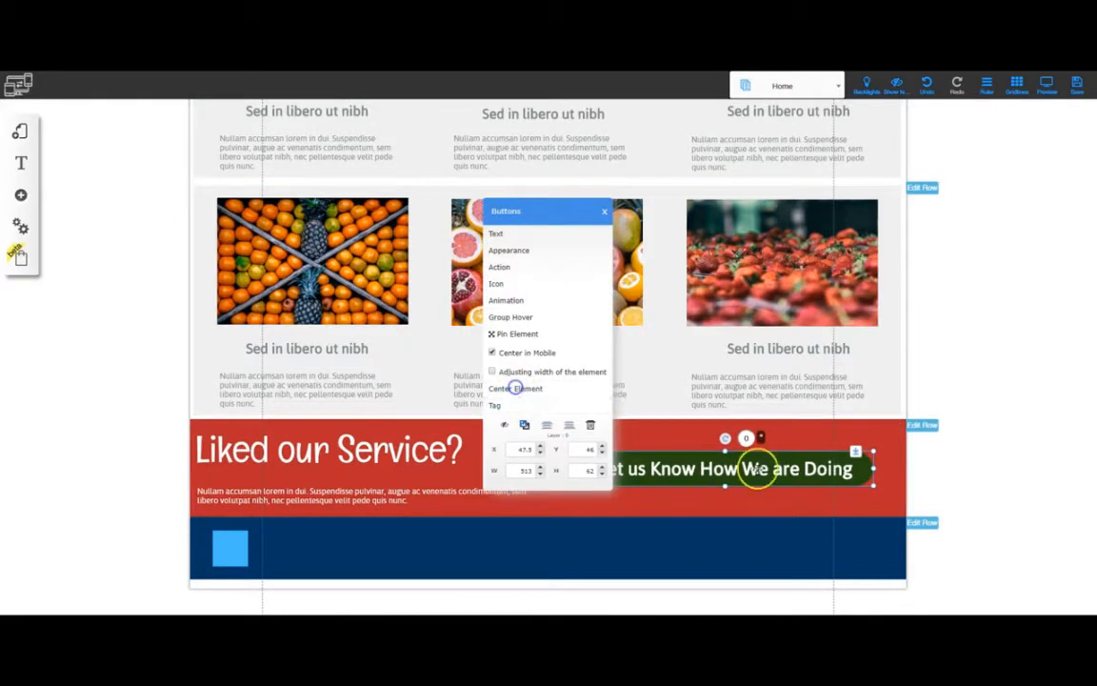
pyautogui.click(942, 456)
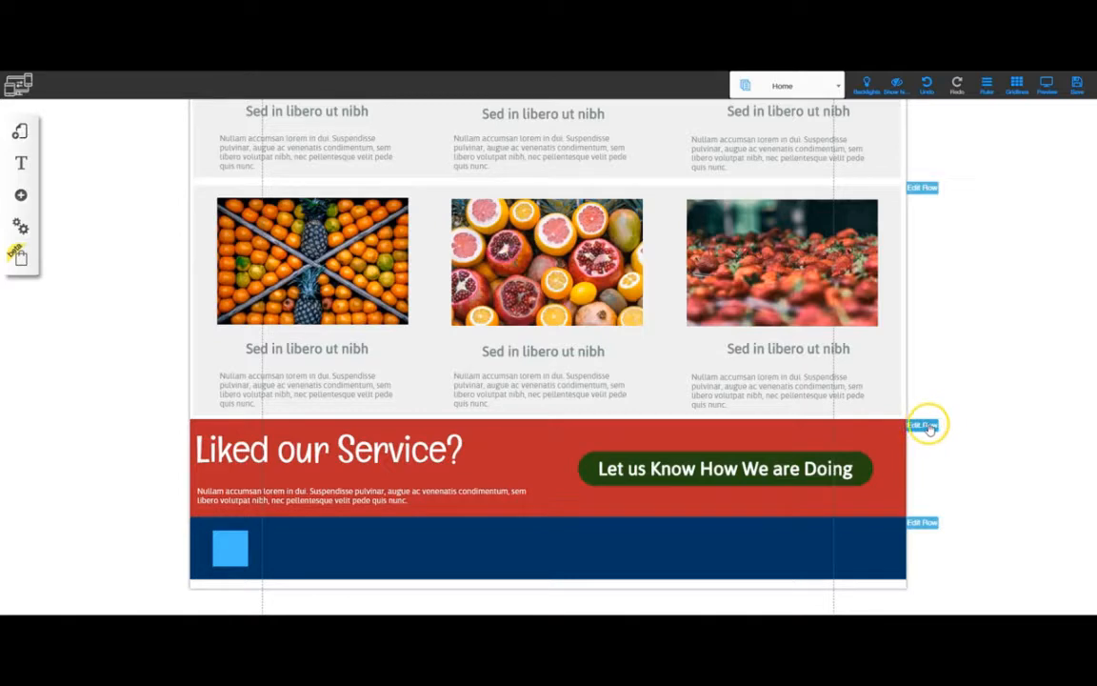
# Step: Add a new row directly beneath the red "Liked our Service?" row
pyautogui.click(924, 425)
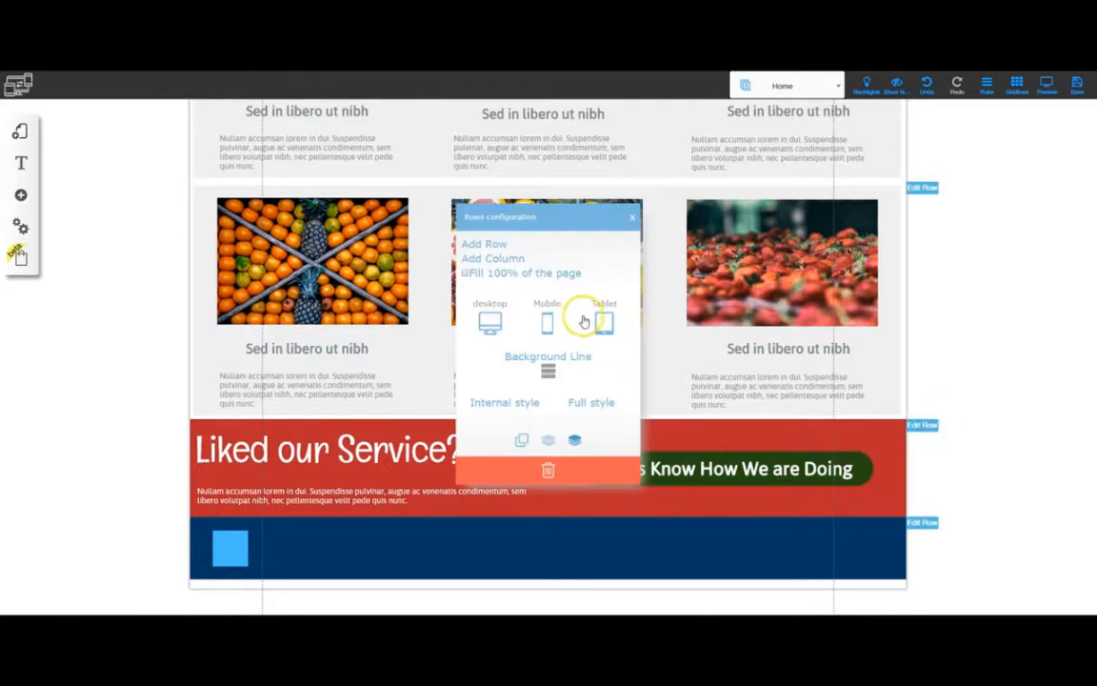
pyautogui.click(485, 244)
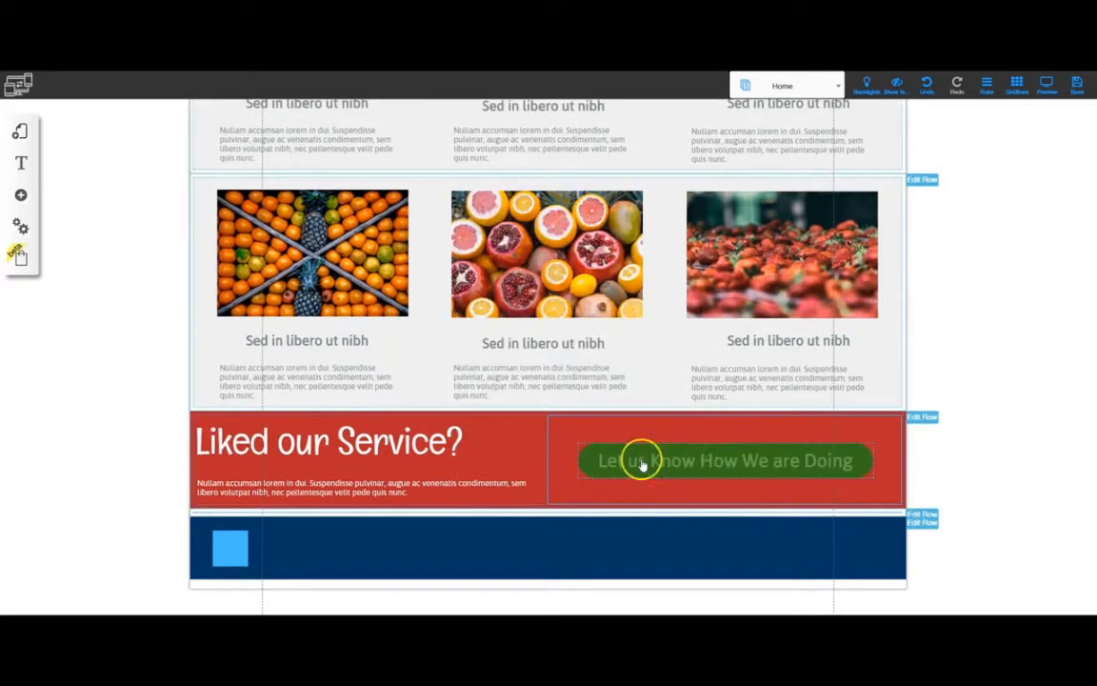
pyautogui.scroll(-3, 628, 463)
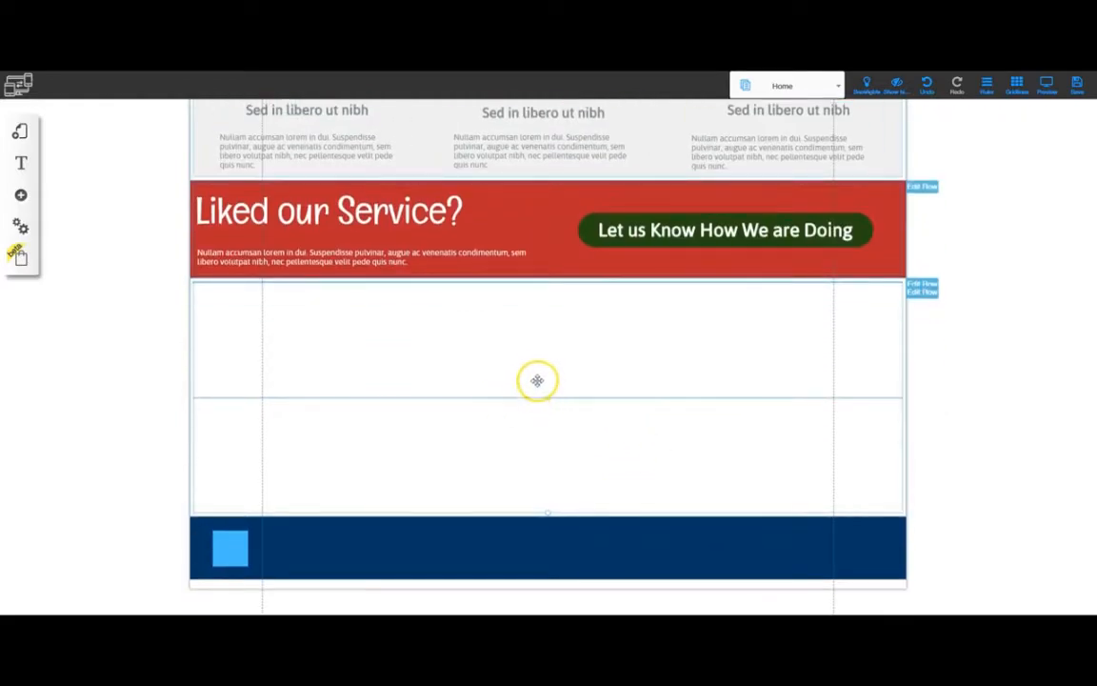
pyautogui.scroll(15, 982, 365)
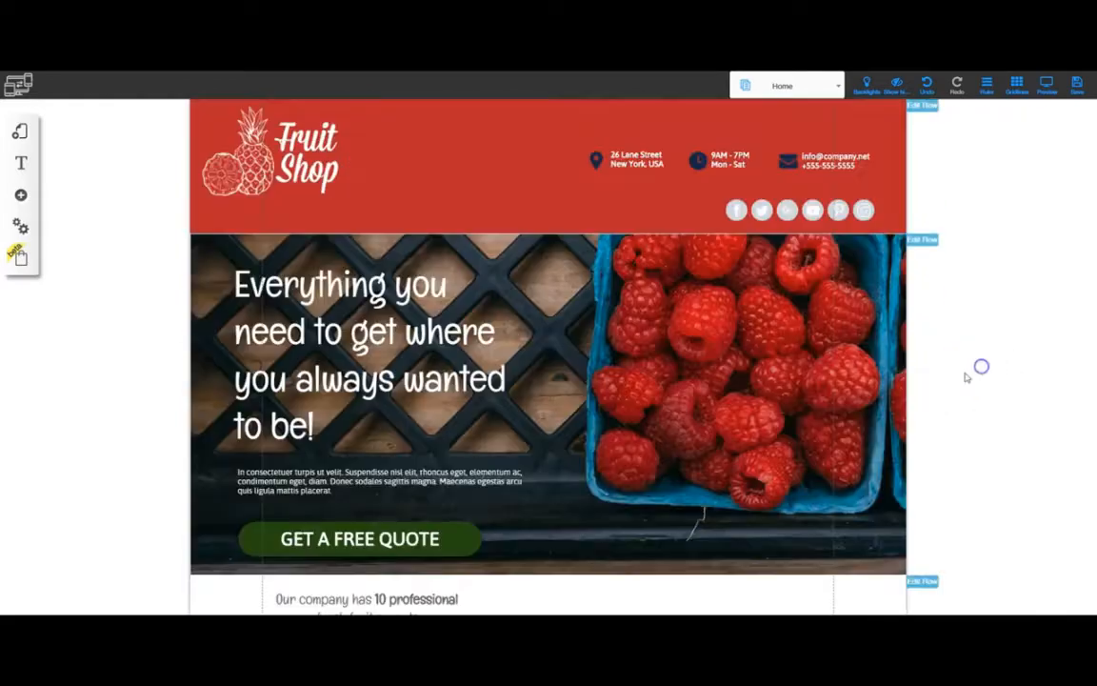
pyautogui.scroll(-3, 741, 409)
pyautogui.scroll(-10, 741, 410)
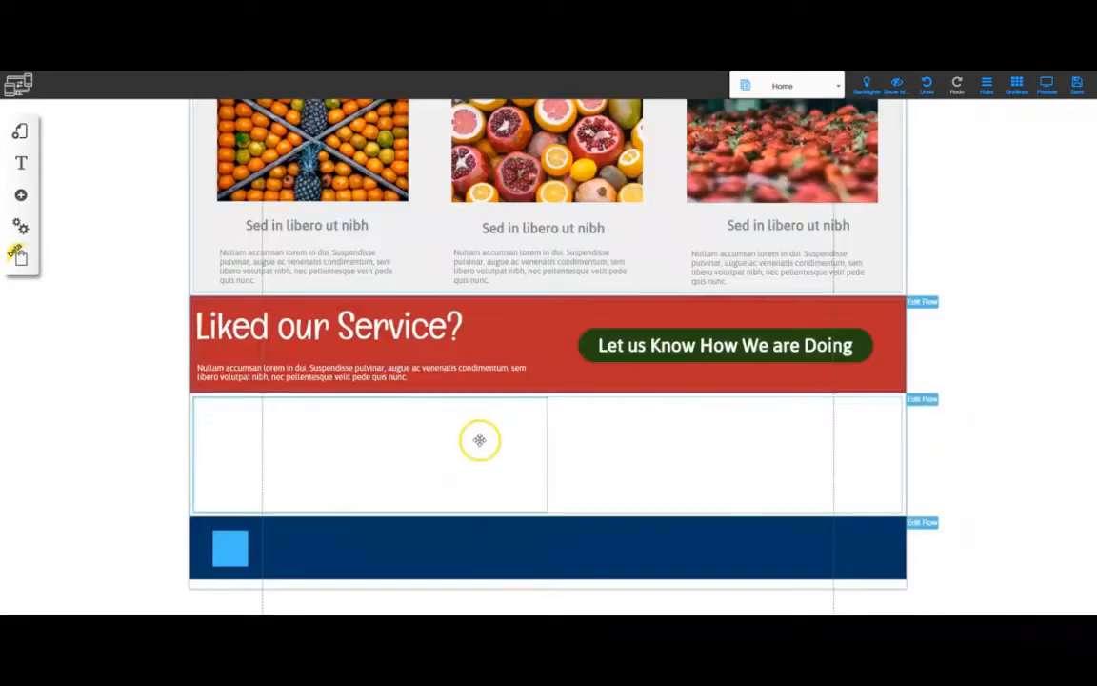
# Step: Nudge the blue square in the dark blue footer down and right, and delete the new white row's empty second column
pyautogui.moveTo(230, 541)
pyautogui.mouseDown()
pyautogui.moveTo(229, 497)
pyautogui.moveTo(386, 446)
pyautogui.moveTo(688, 442)
pyautogui.moveTo(394, 439)
pyautogui.moveTo(679, 448)
pyautogui.moveTo(480, 453)
pyautogui.moveTo(635, 454)
pyautogui.moveTo(536, 443)
pyautogui.moveTo(617, 445)
pyautogui.moveTo(272, 504)
pyautogui.moveTo(243, 555)
pyautogui.mouseUp()
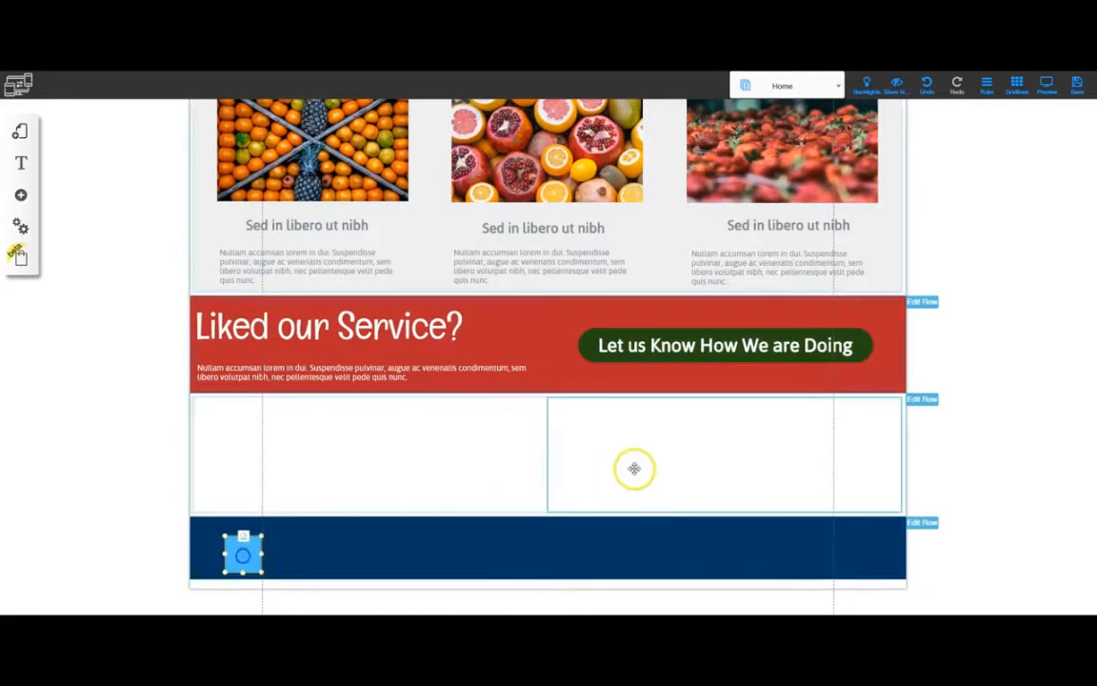
pyautogui.click(694, 449)
pyautogui.click(545, 496)
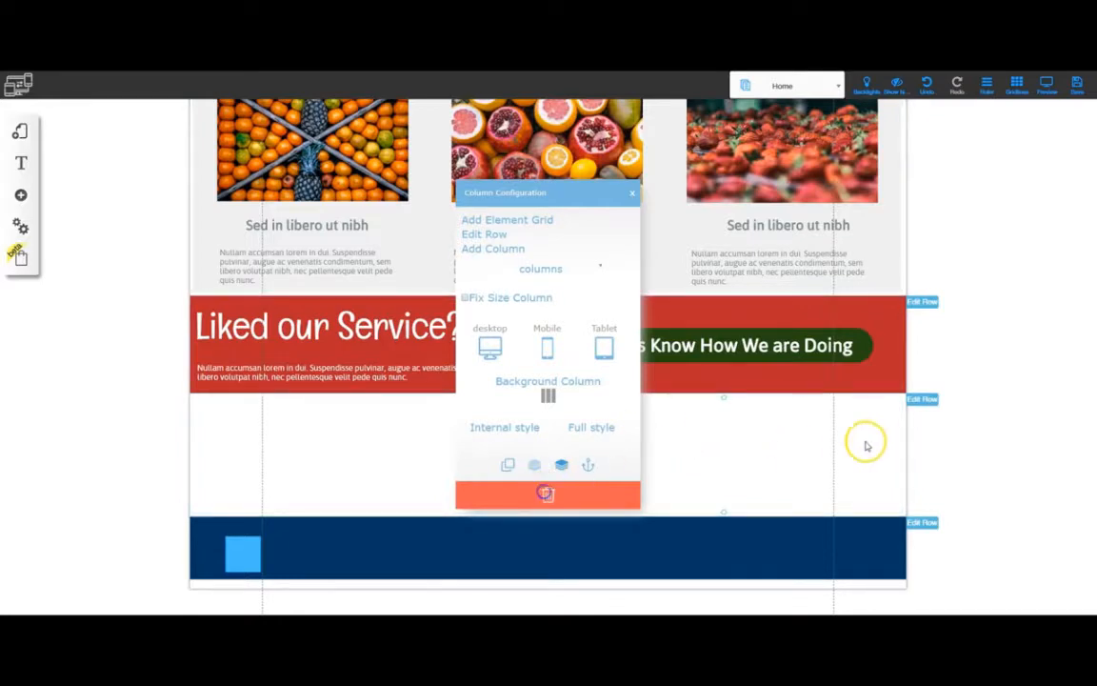
# Step: Shift the blue square toward the footer's left edge and add two element grids to the new white row's column
pyautogui.moveTo(243, 555)
pyautogui.mouseDown()
pyautogui.moveTo(265, 519)
pyautogui.moveTo(703, 466)
pyautogui.moveTo(433, 465)
pyautogui.moveTo(228, 553)
pyautogui.mouseUp()
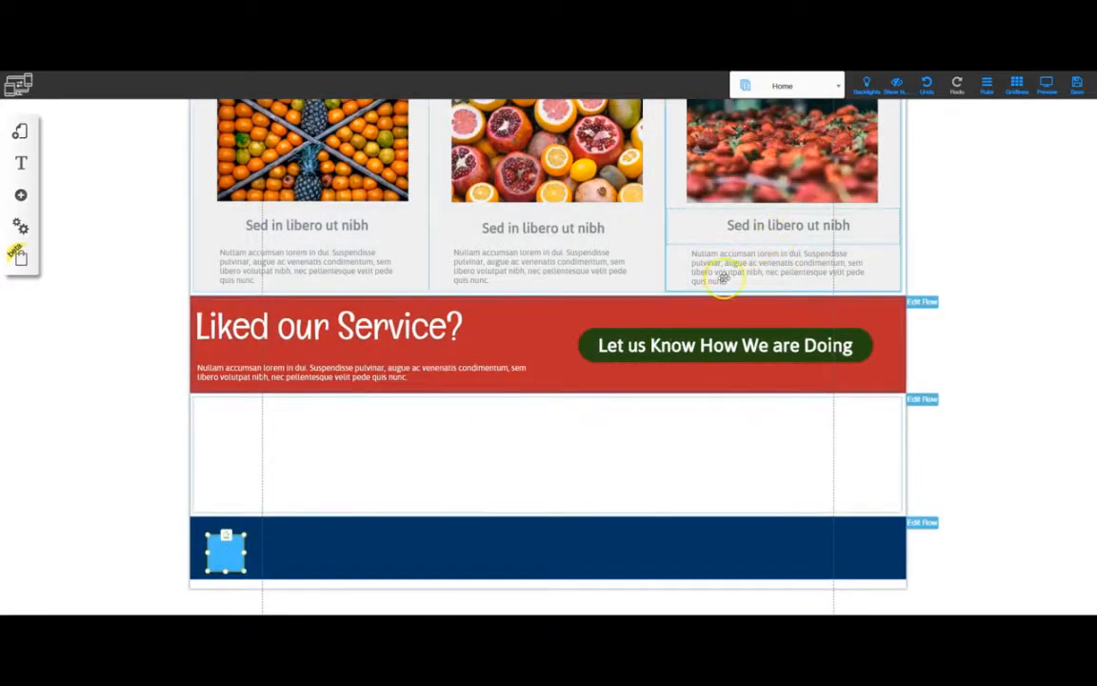
pyautogui.click(546, 459)
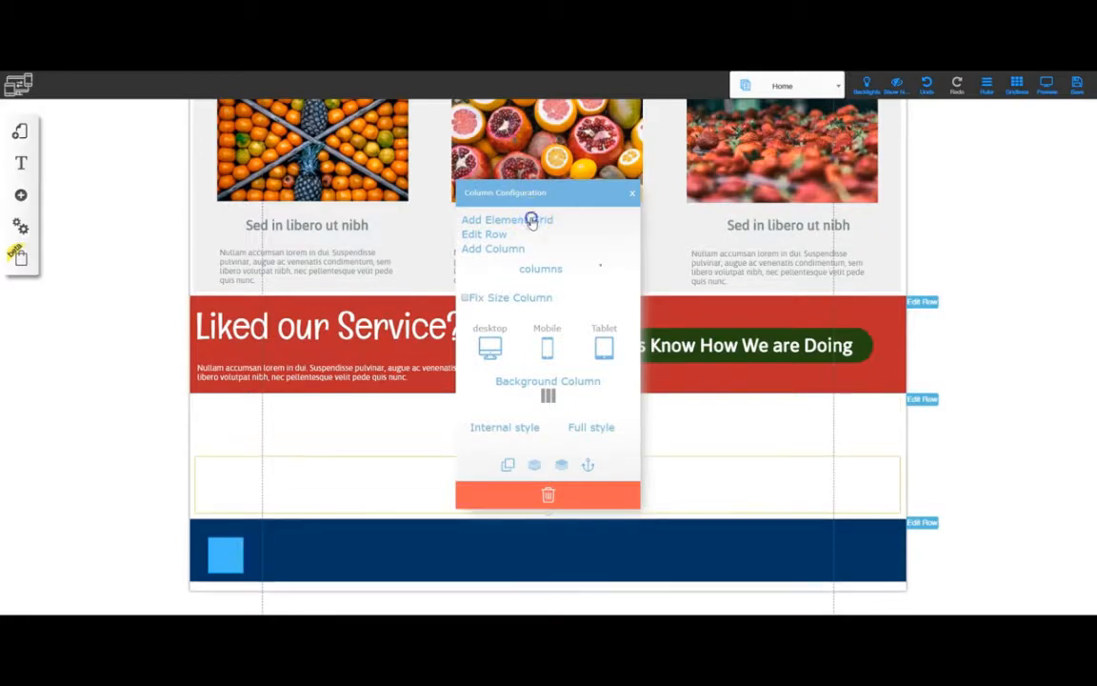
pyautogui.click(532, 220)
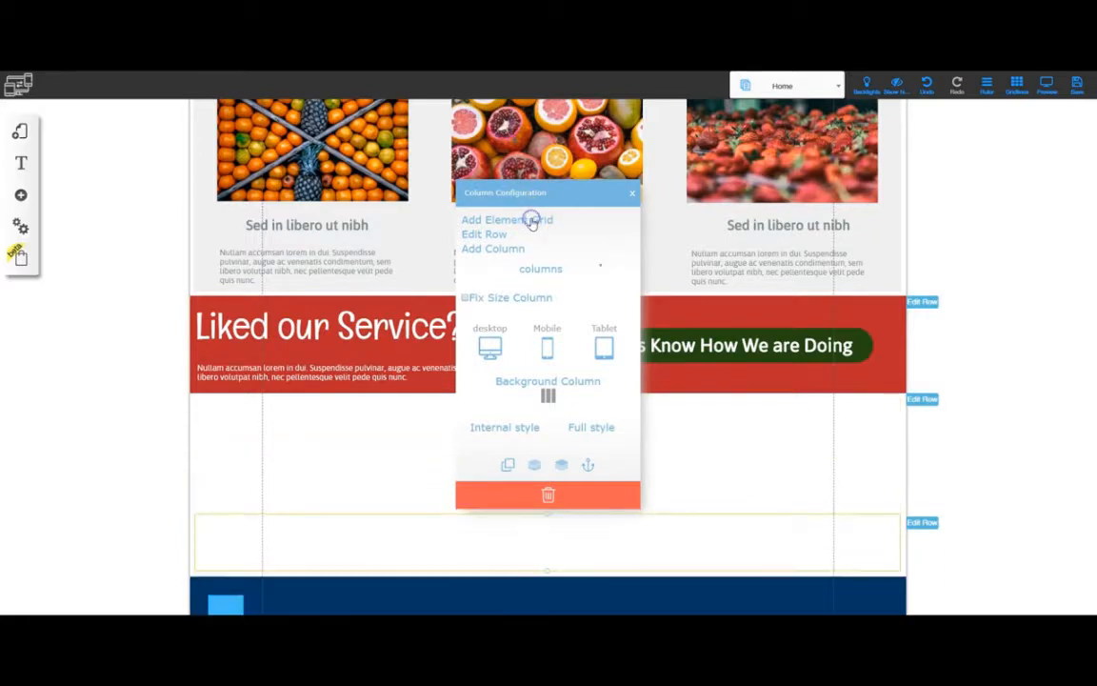
pyautogui.click(633, 192)
pyautogui.scroll(-1, 629, 407)
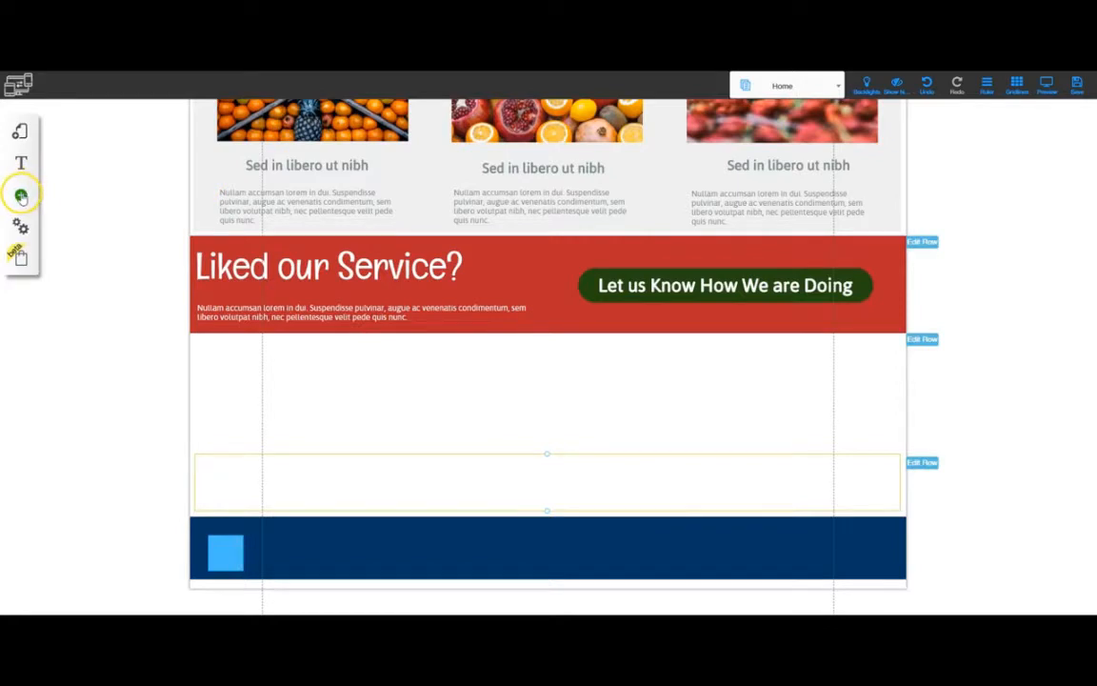
# Step: Add a Title XL text element and place it at the start of the white row beneath the red banner
pyautogui.click(21, 196)
pyautogui.click(88, 194)
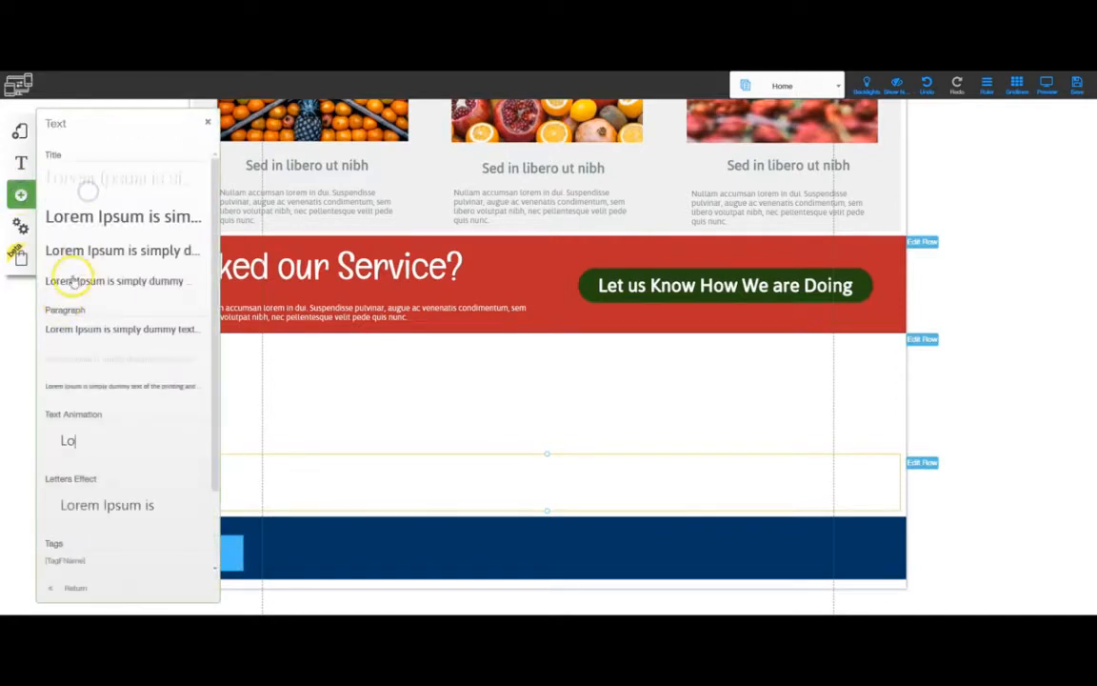
pyautogui.click(104, 183)
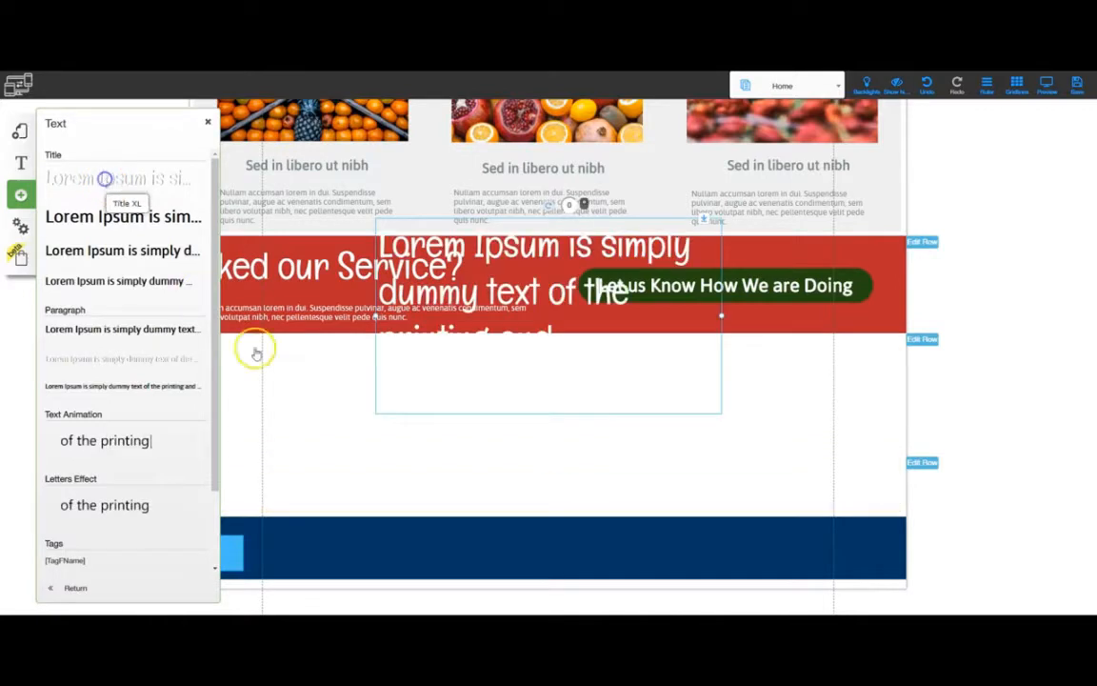
pyautogui.moveTo(487, 354)
pyautogui.mouseDown()
pyautogui.moveTo(490, 453)
pyautogui.moveTo(485, 373)
pyautogui.mouseUp()
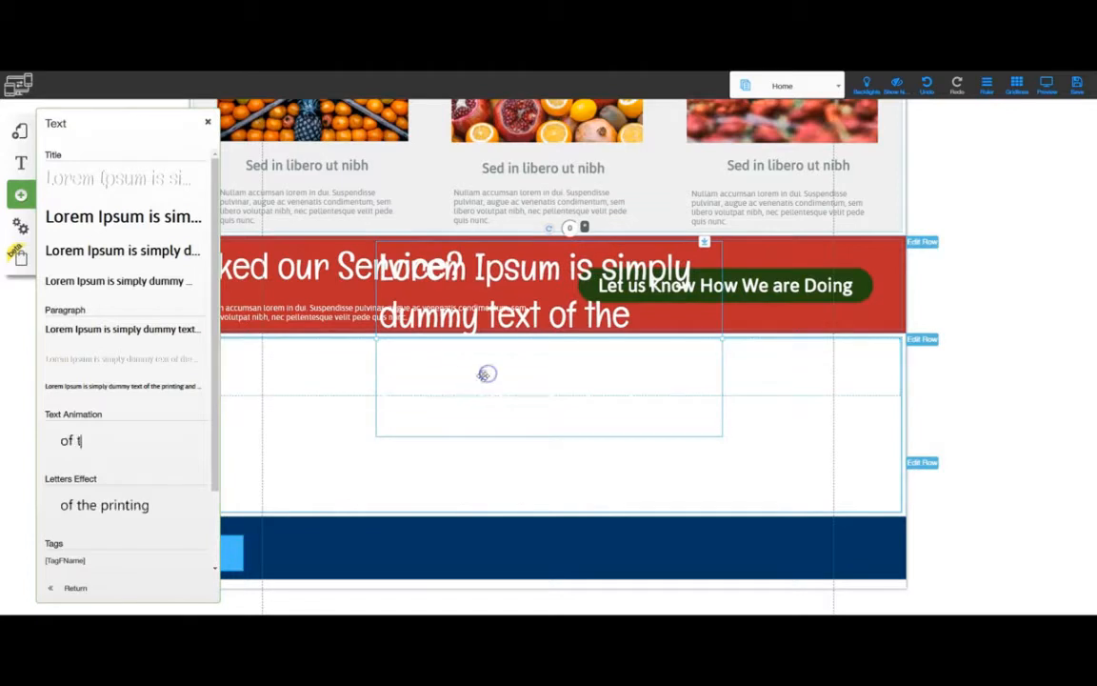
pyautogui.moveTo(409, 348)
pyautogui.mouseDown()
pyautogui.moveTo(401, 393)
pyautogui.moveTo(407, 368)
pyautogui.mouseUp()
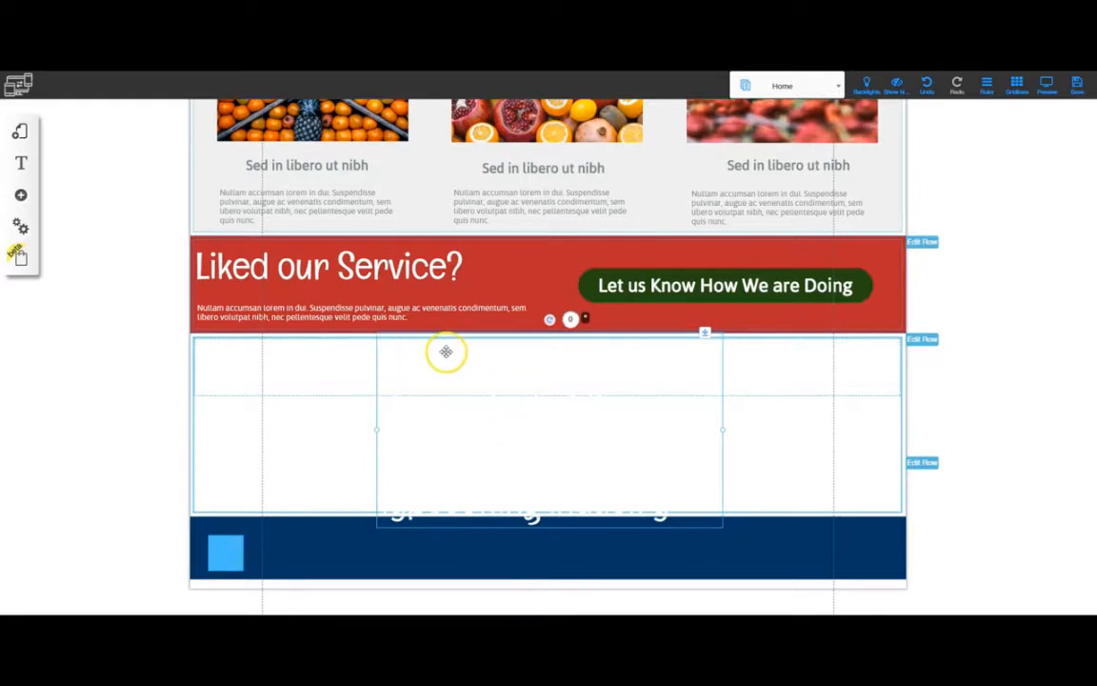
# Step: Set the new title's text color to dark gray
pyautogui.doubleClick(406, 356)
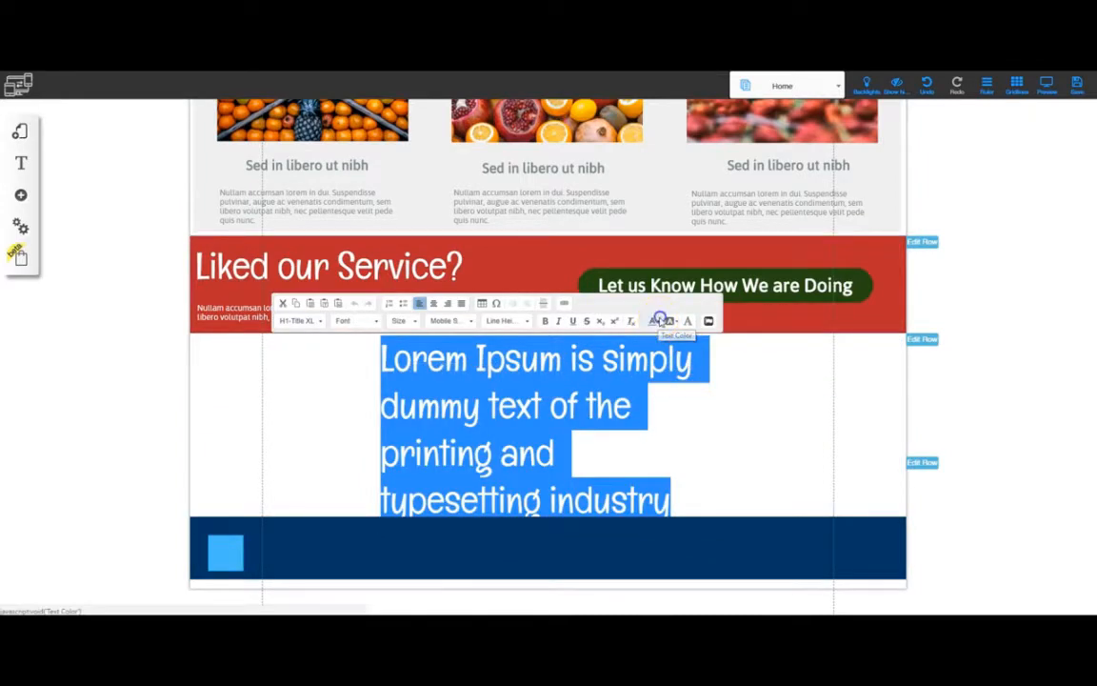
pyautogui.click(659, 320)
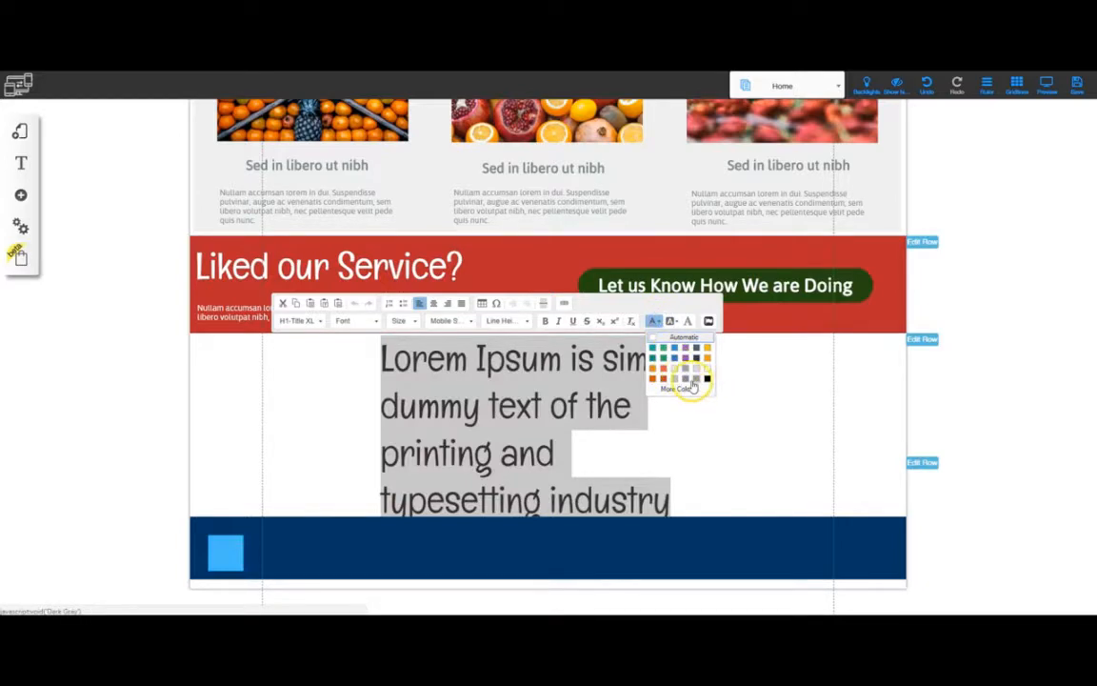
pyautogui.click(690, 381)
pyautogui.click(678, 416)
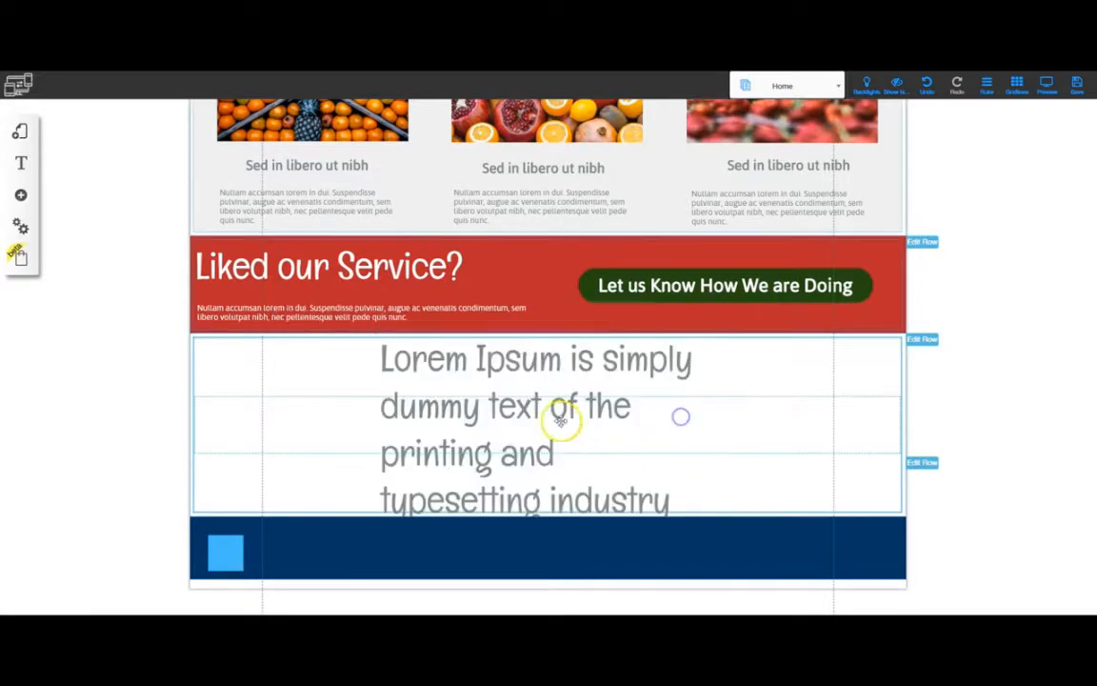
# Step: Shorten the gray title to "Lorem" and place it near the middle of the white row's first grid
pyautogui.moveTo(501, 362); pyautogui.dragTo(581, 501)
pyautogui.click(393, 362)
pyautogui.press('Delete')
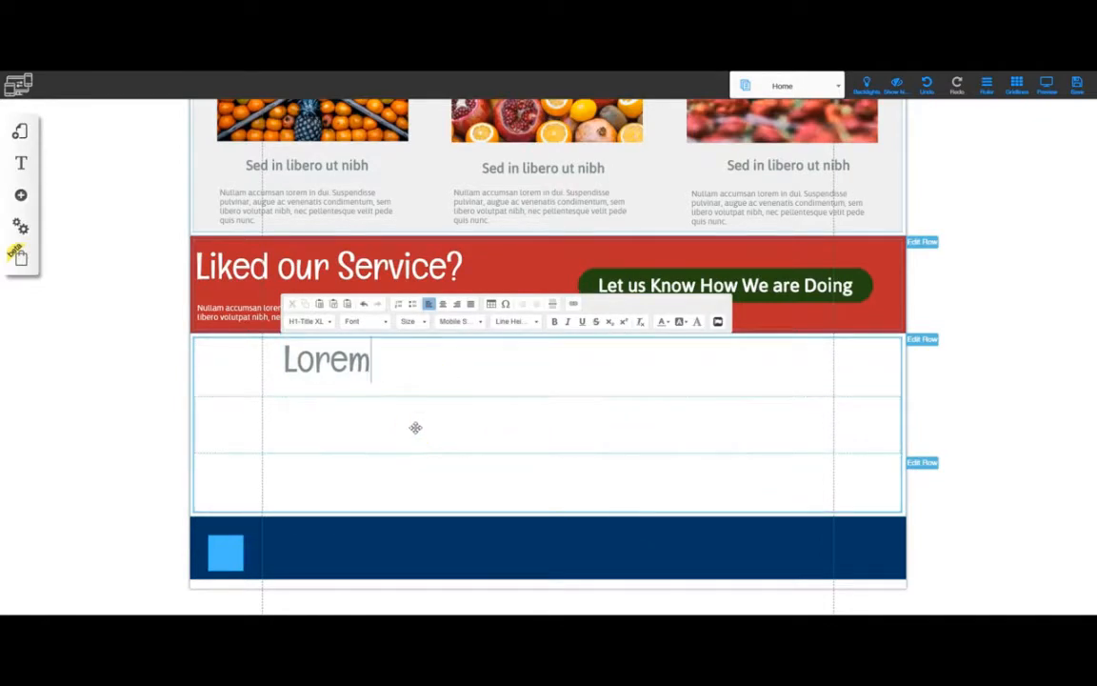
pyautogui.click(497, 392)
pyautogui.moveTo(411, 367); pyautogui.dragTo(486, 375)
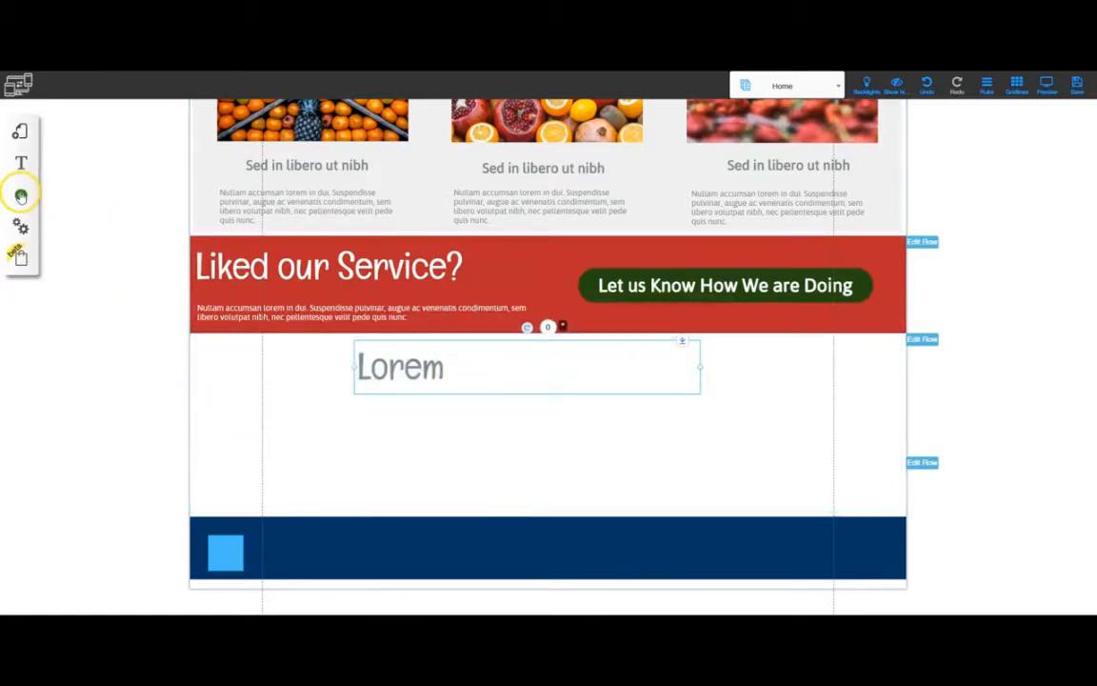
# Step: Add a Body M paragraph to the second grid, beneath the "Lorem" title
pyautogui.click(21, 195)
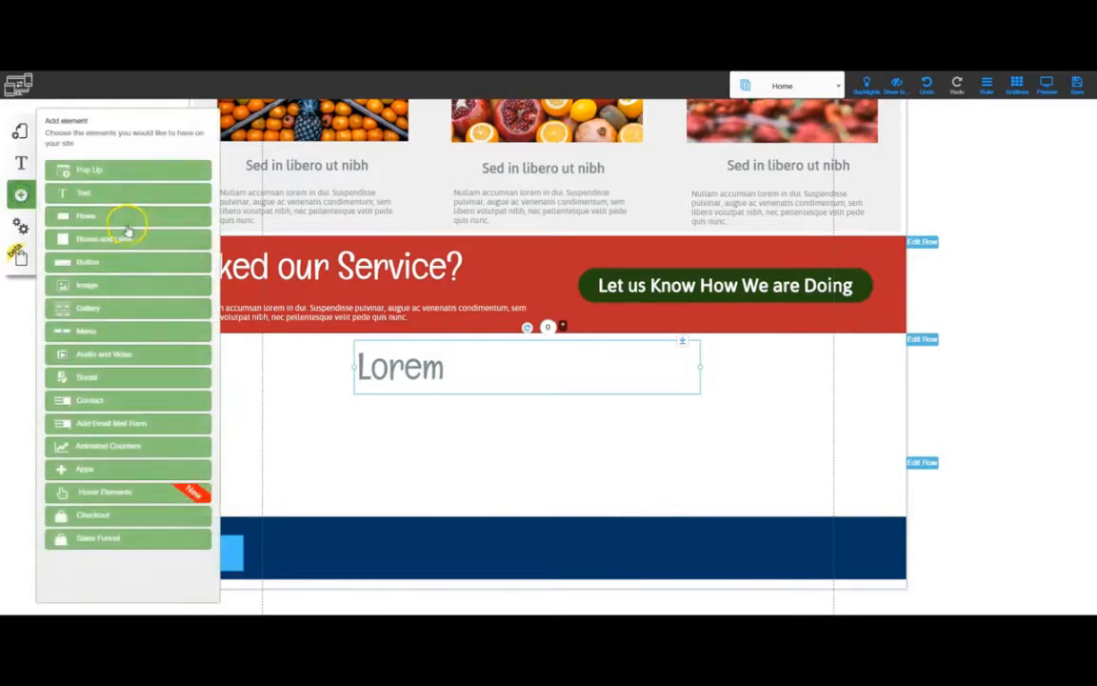
pyautogui.click(84, 194)
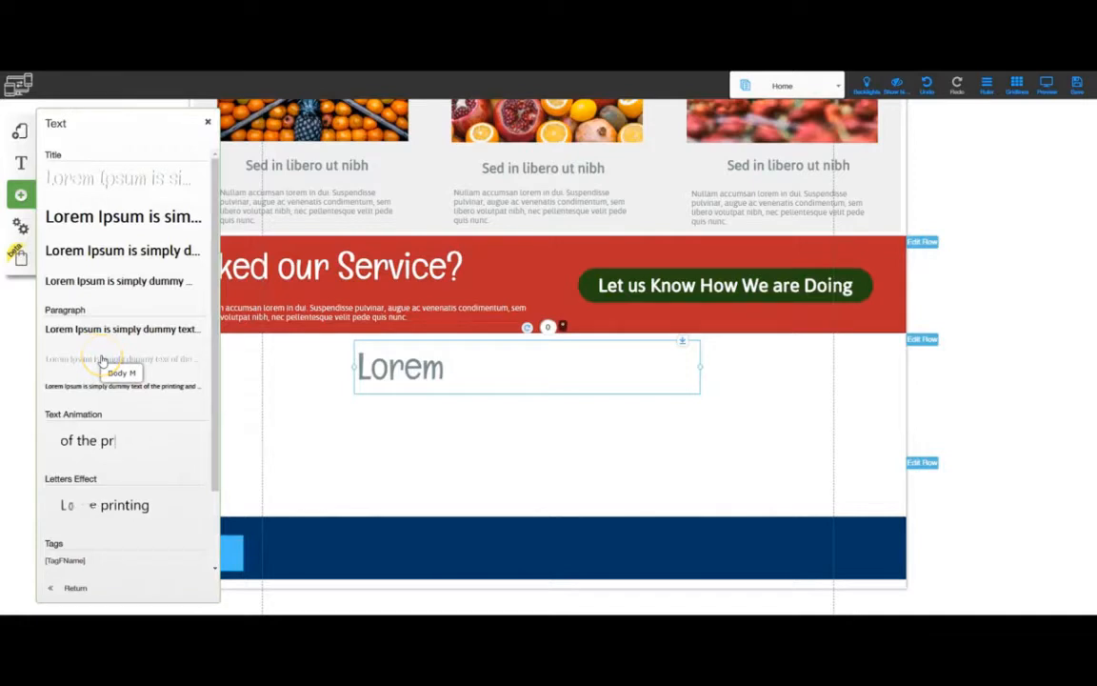
pyautogui.moveTo(102, 360); pyautogui.dragTo(591, 424)
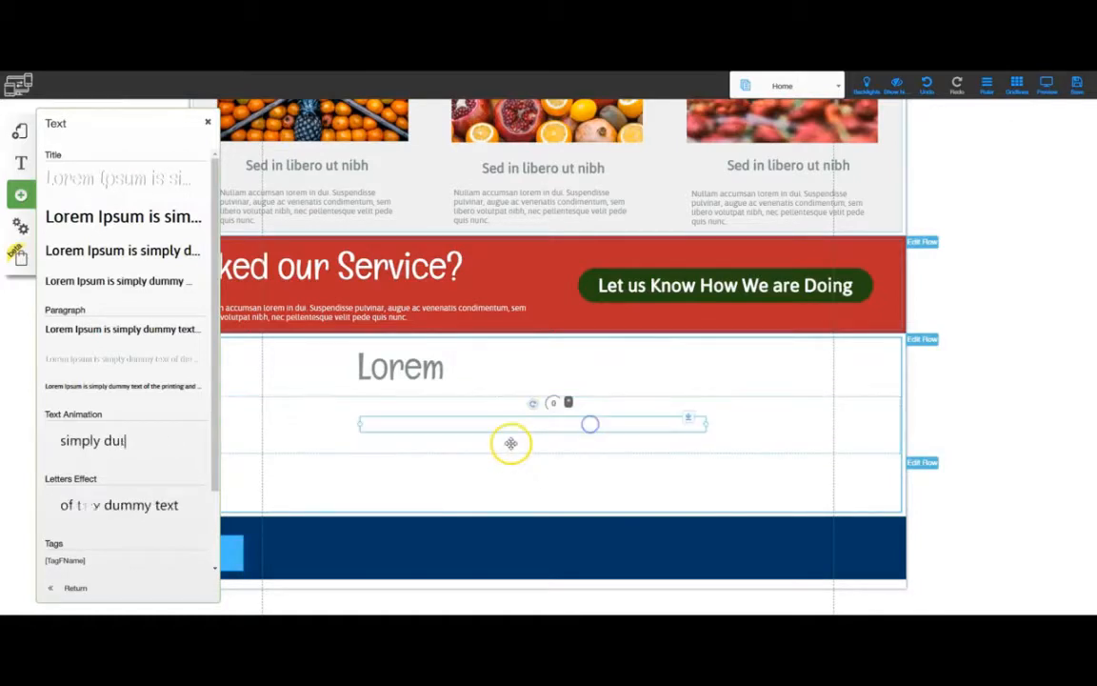
# Step: Color the new paragraph's text gray and nudge the paragraph slightly to the right within its grid
pyautogui.click(507, 424)
pyautogui.doubleClick(507, 424)
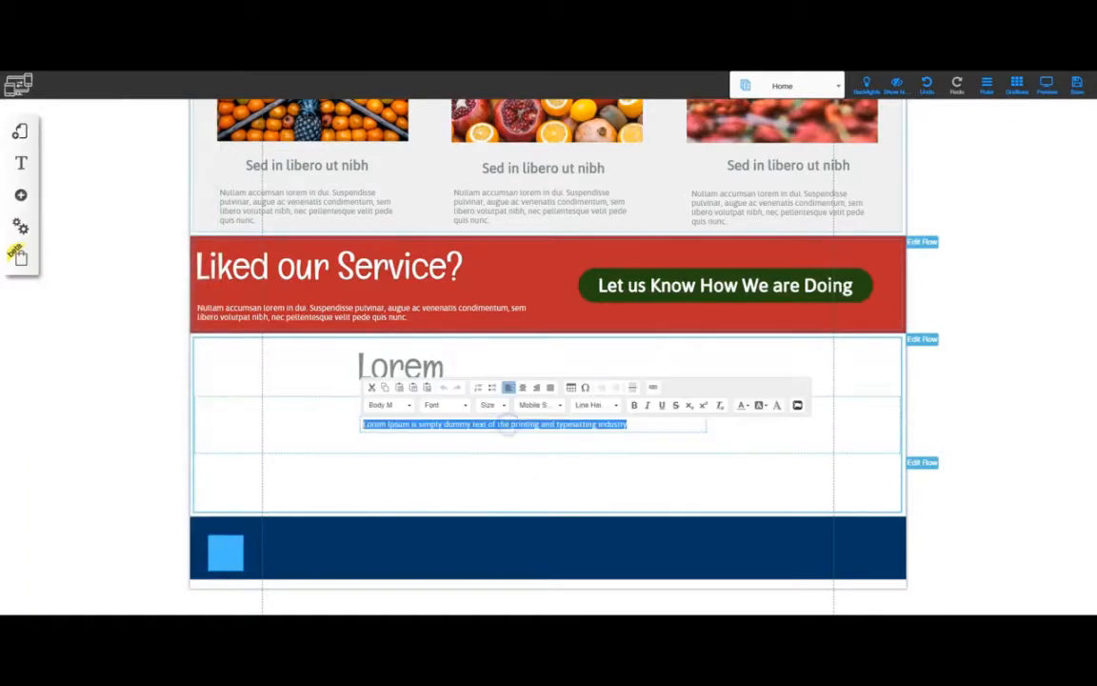
pyautogui.click(744, 404)
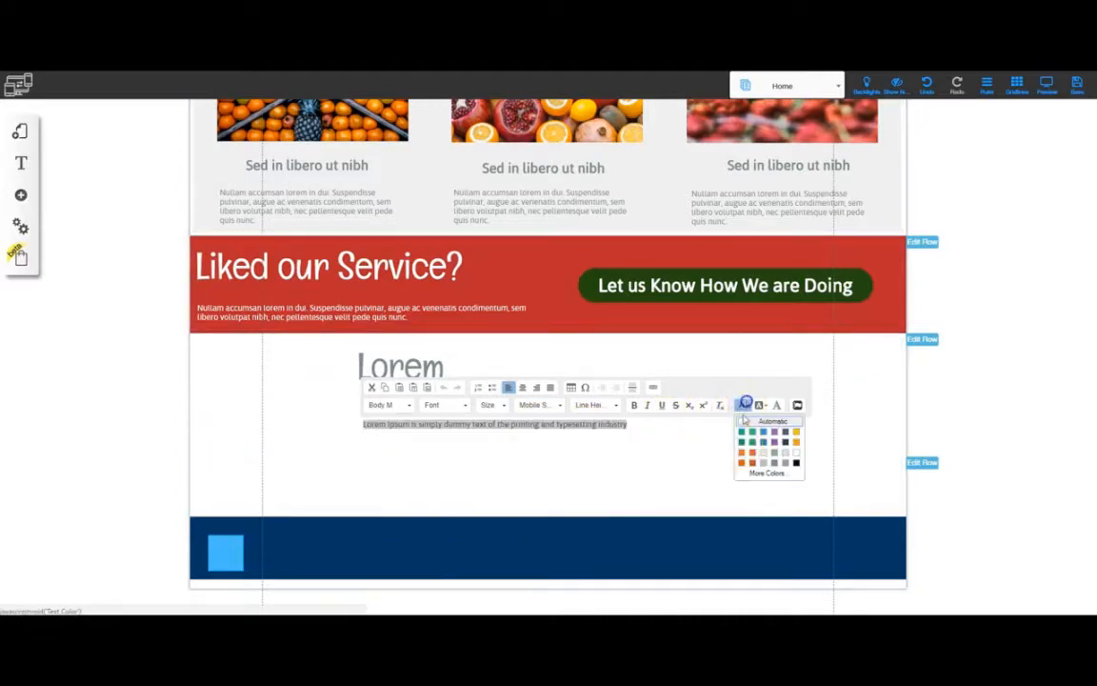
pyautogui.click(774, 461)
pyautogui.click(673, 440)
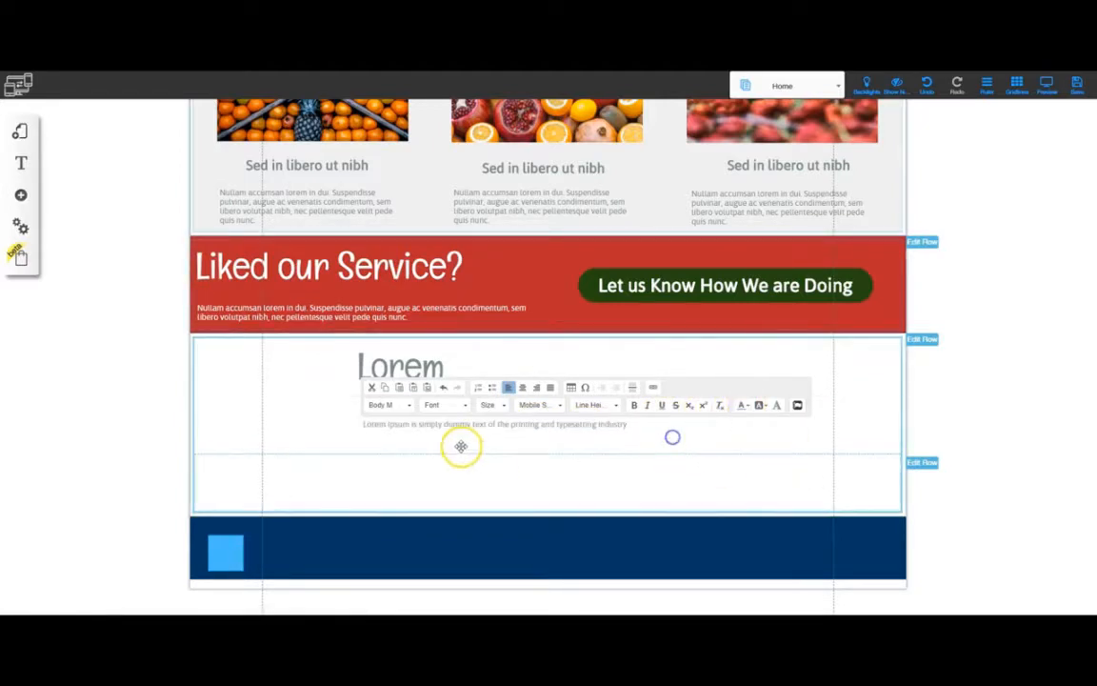
pyautogui.moveTo(416, 420); pyautogui.dragTo(459, 425)
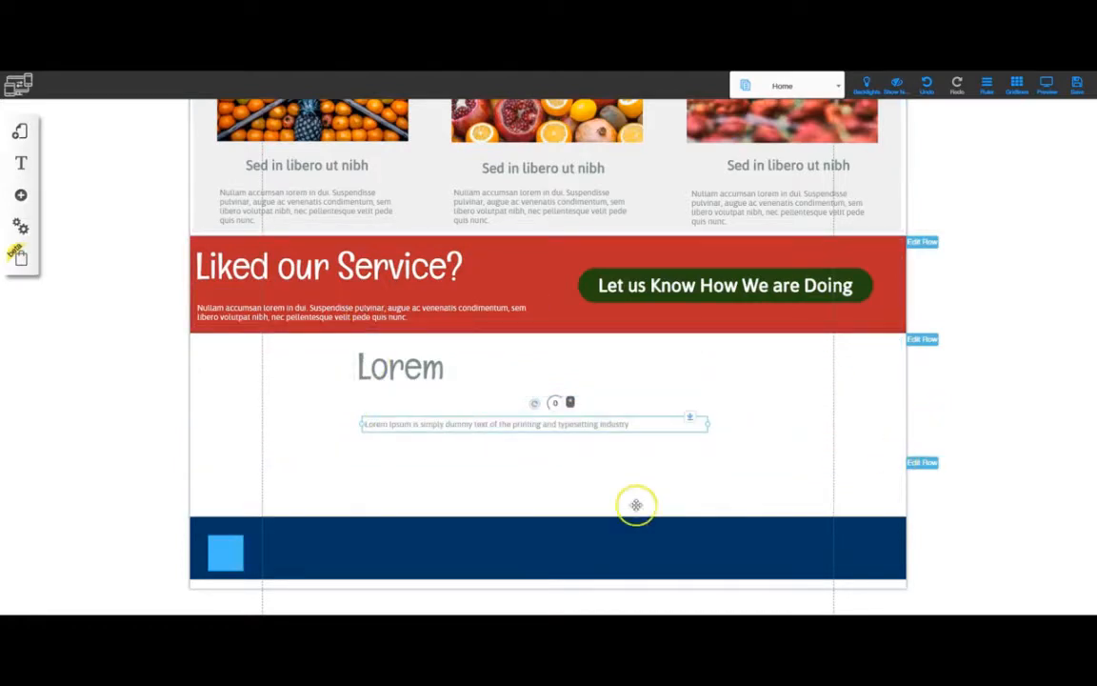
# Step: Extend the empty third grid of the white row downward to several times its height
pyautogui.click(589, 489)
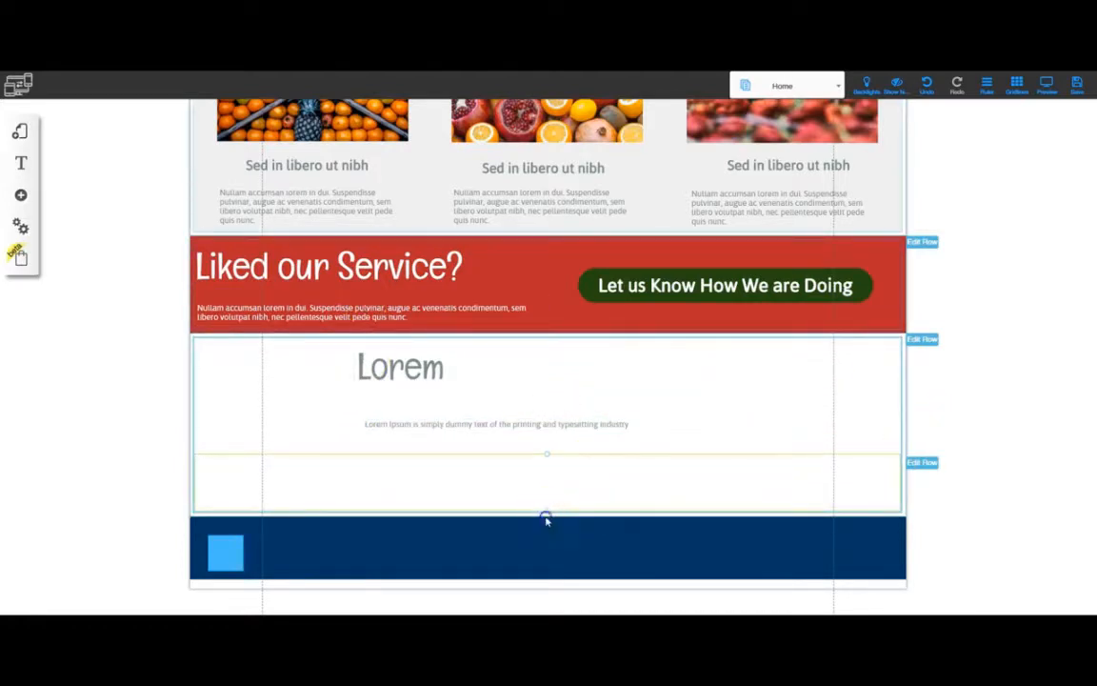
pyautogui.moveTo(547, 518); pyautogui.dragTo(547, 624)
pyautogui.scroll(-2, 591, 537)
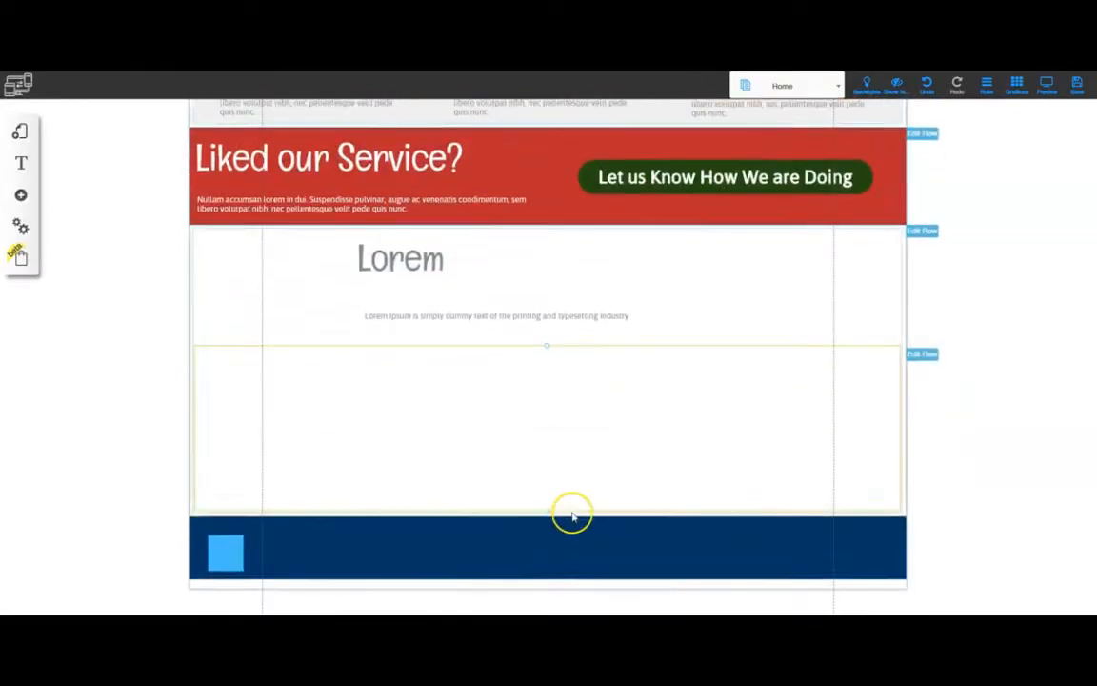
pyautogui.moveTo(547, 517); pyautogui.dragTo(546, 584)
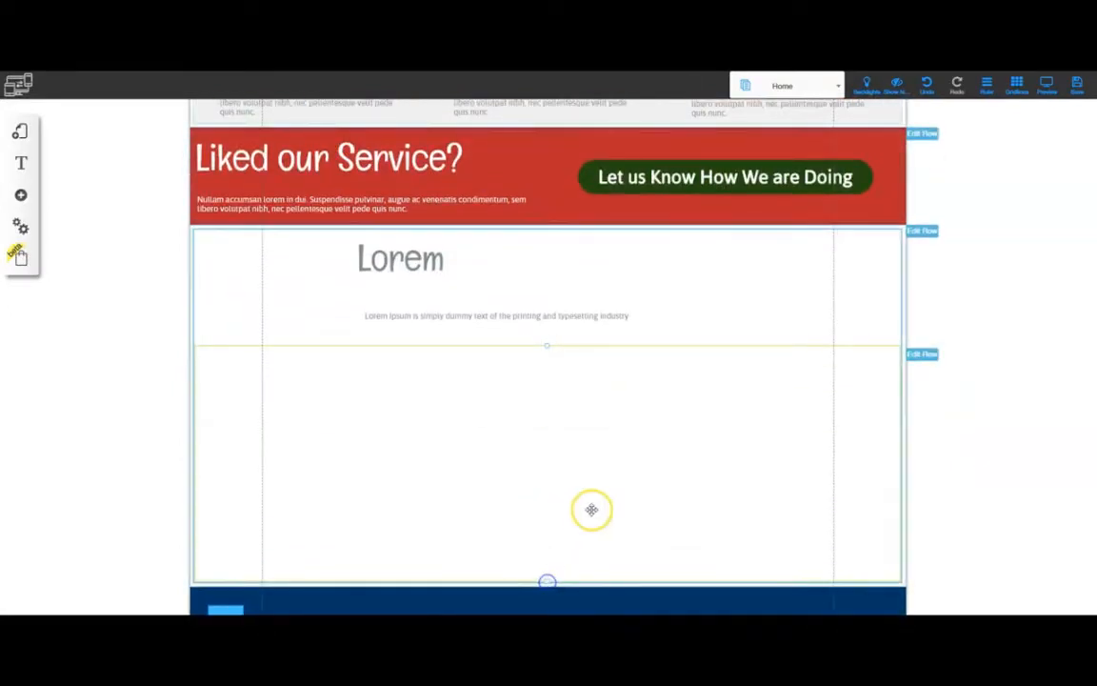
pyautogui.scroll(-1, 539, 517)
pyautogui.moveTo(547, 514); pyautogui.dragTo(545, 558)
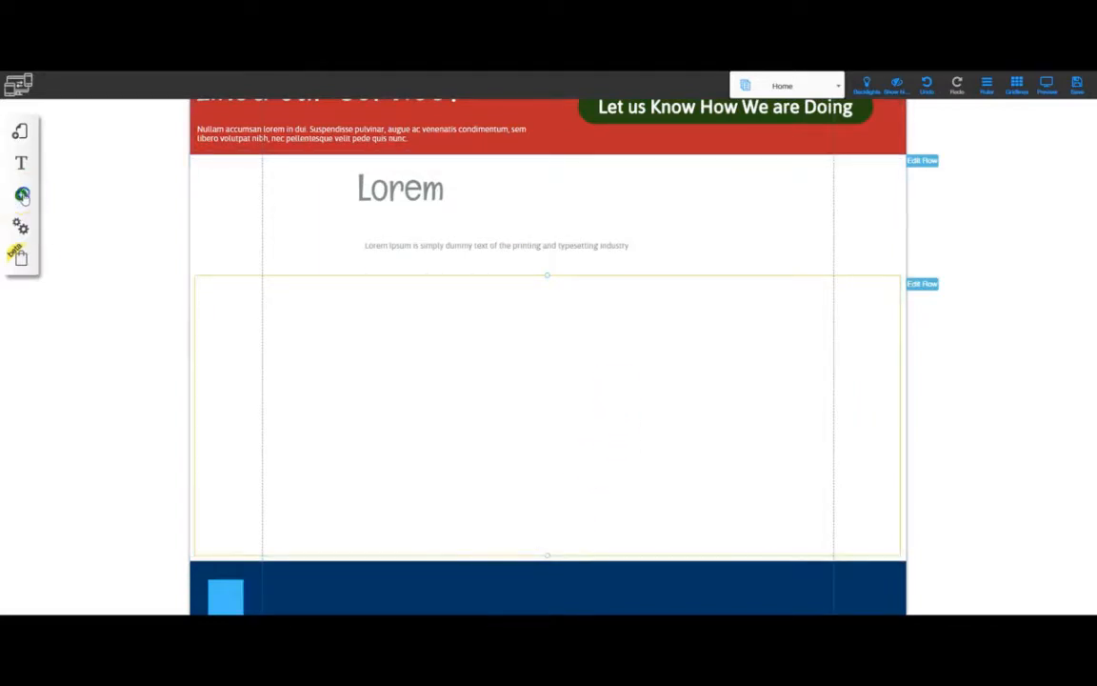
# Step: Add the contact form with name, email and message fields and a Send button to the tall grid, and widen it to the right guide line
pyautogui.click(22, 195)
pyautogui.click(97, 401)
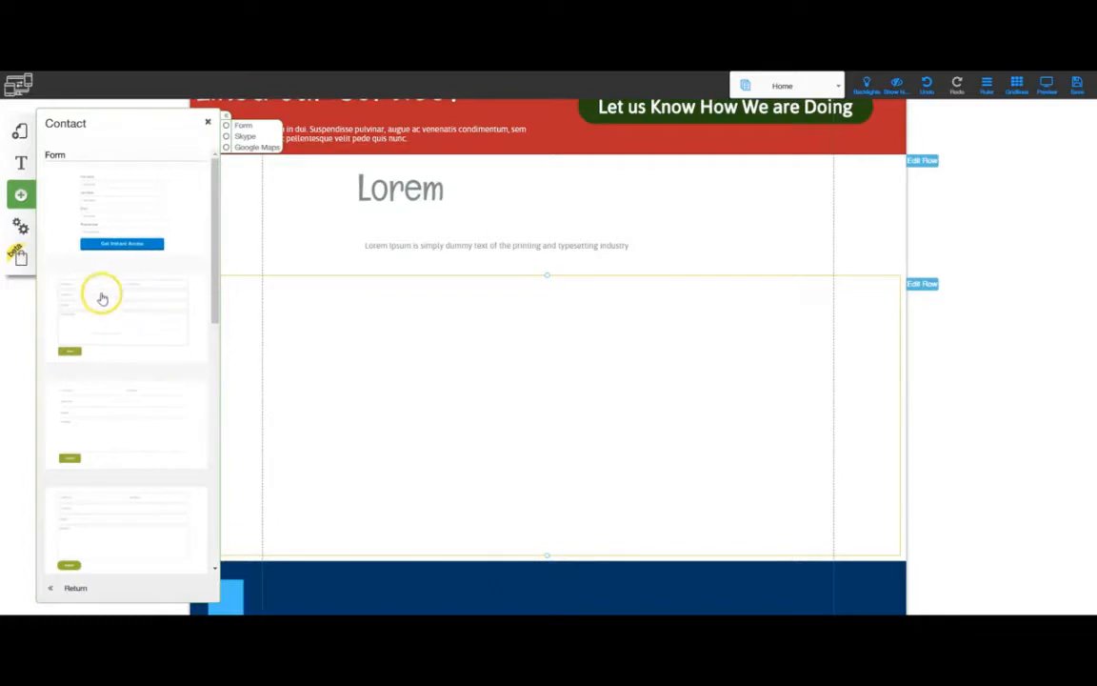
pyautogui.scroll(-3, 108, 429)
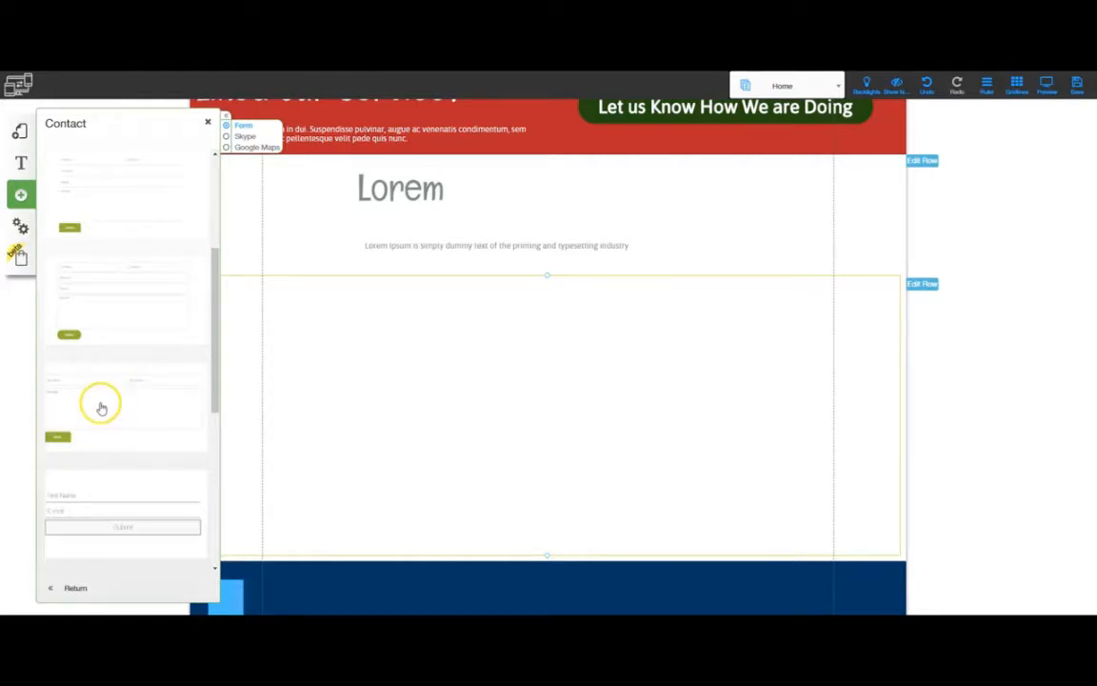
pyautogui.moveTo(100, 404)
pyautogui.mouseDown()
pyautogui.moveTo(559, 416)
pyautogui.moveTo(556, 380)
pyautogui.moveTo(499, 373)
pyautogui.mouseUp()
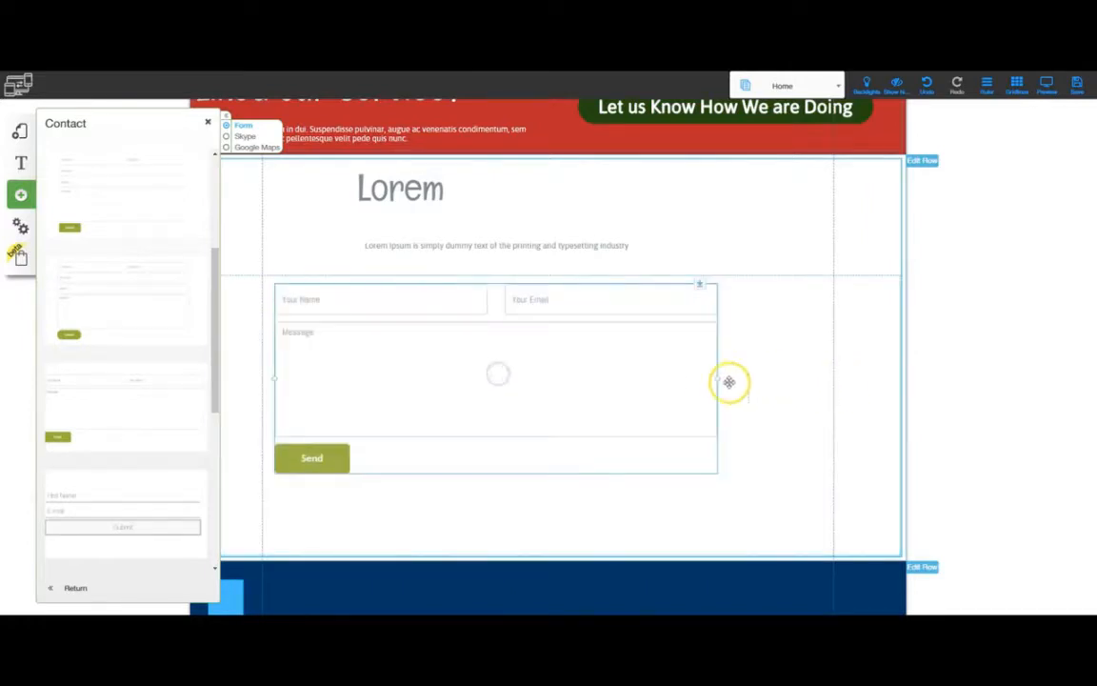
pyautogui.moveTo(729, 382); pyautogui.dragTo(828, 382)
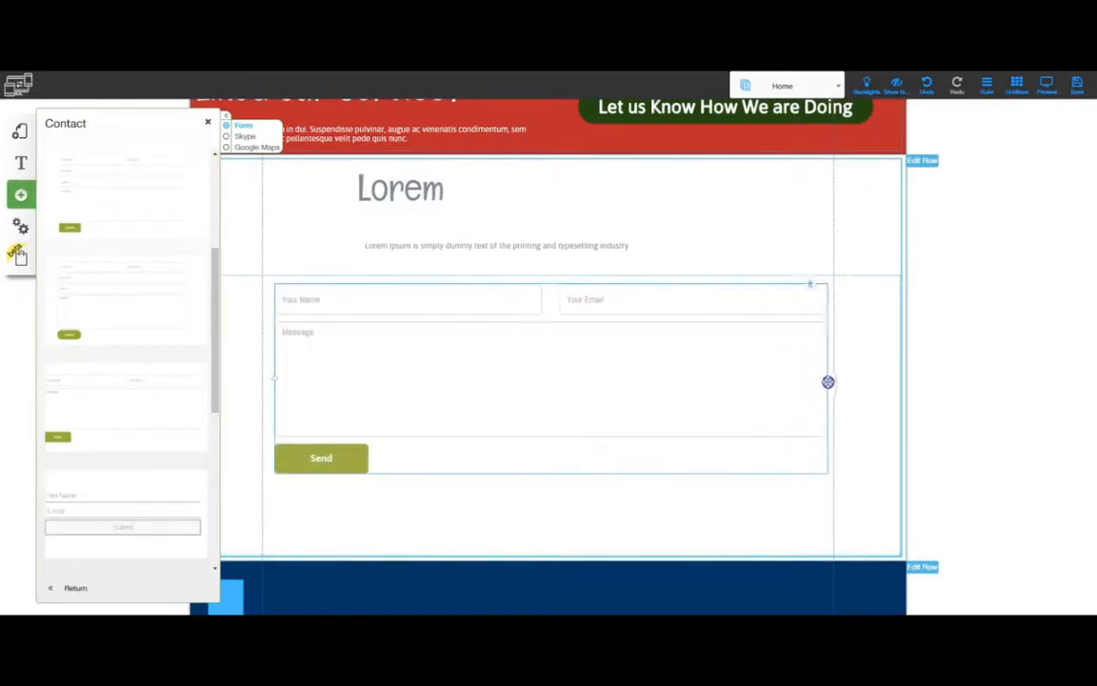
pyautogui.click(560, 464)
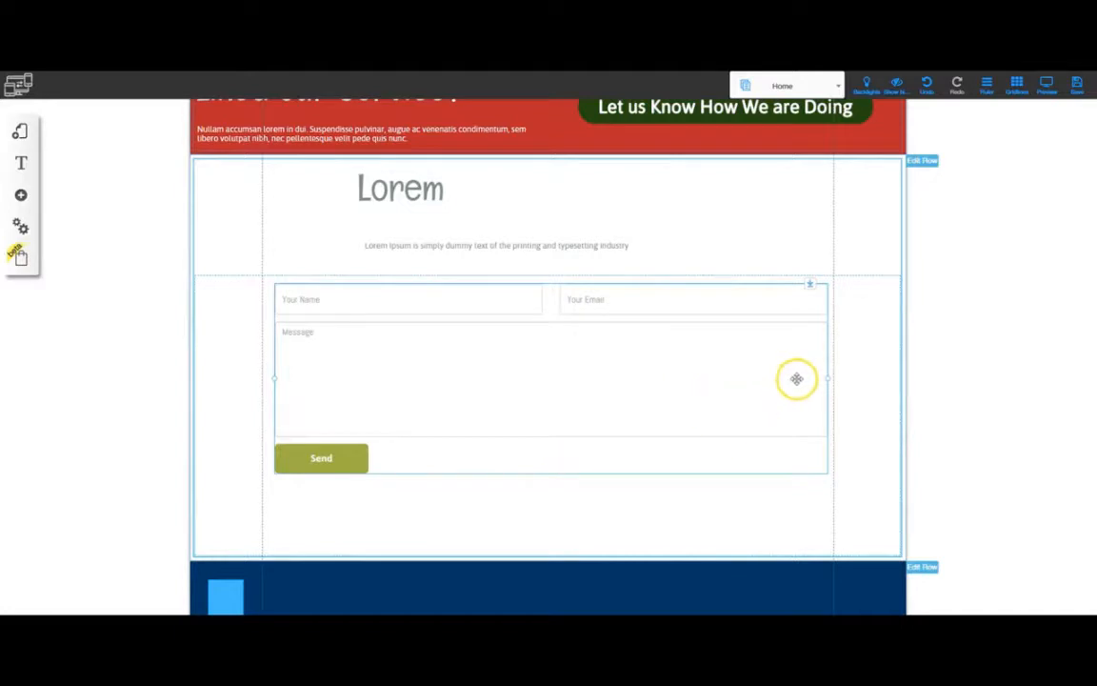
# Step: Nudge the "Lorem" title box within its grid and center-align its text
pyautogui.scroll(1, 571, 411)
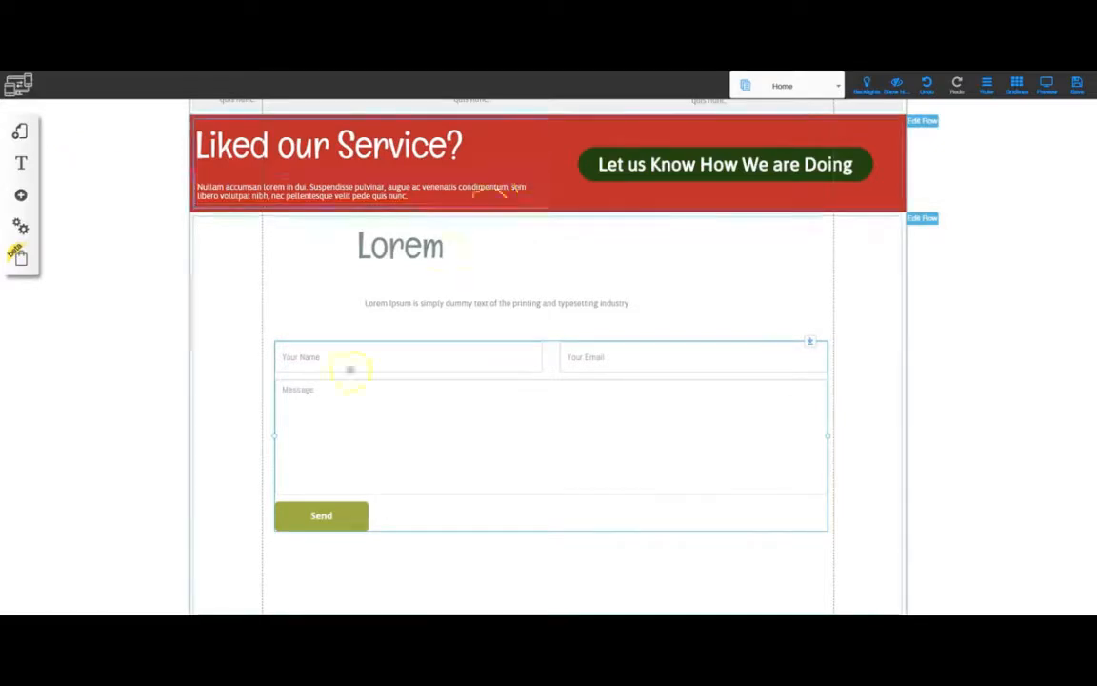
pyautogui.click(409, 247)
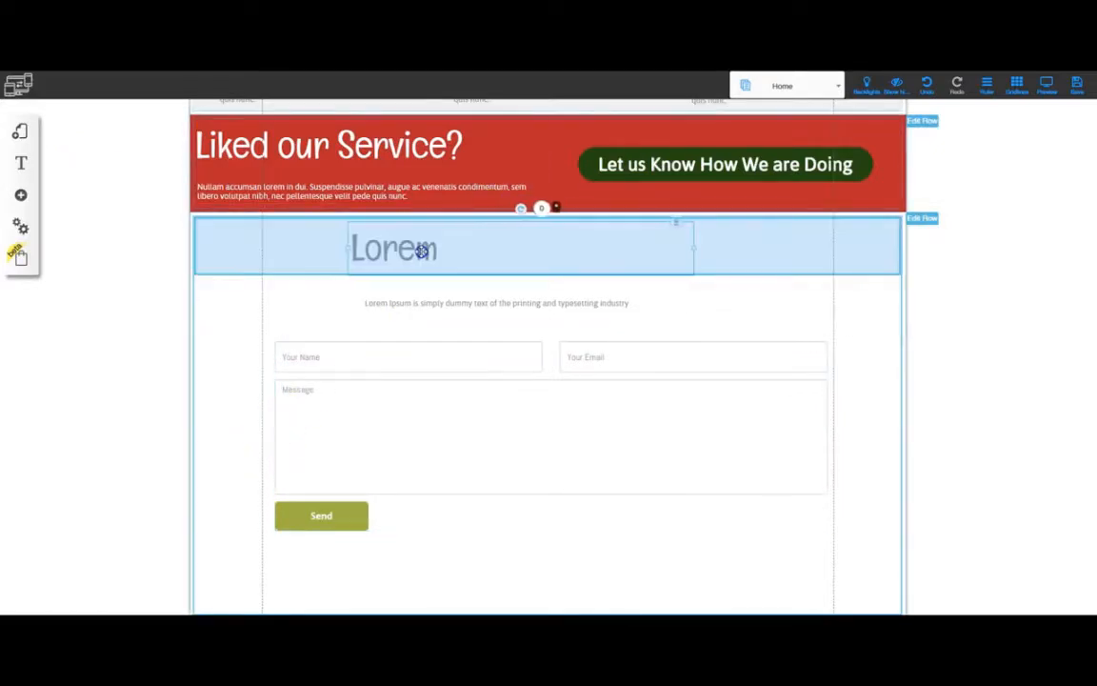
pyautogui.doubleClick(475, 249)
pyautogui.click(513, 191)
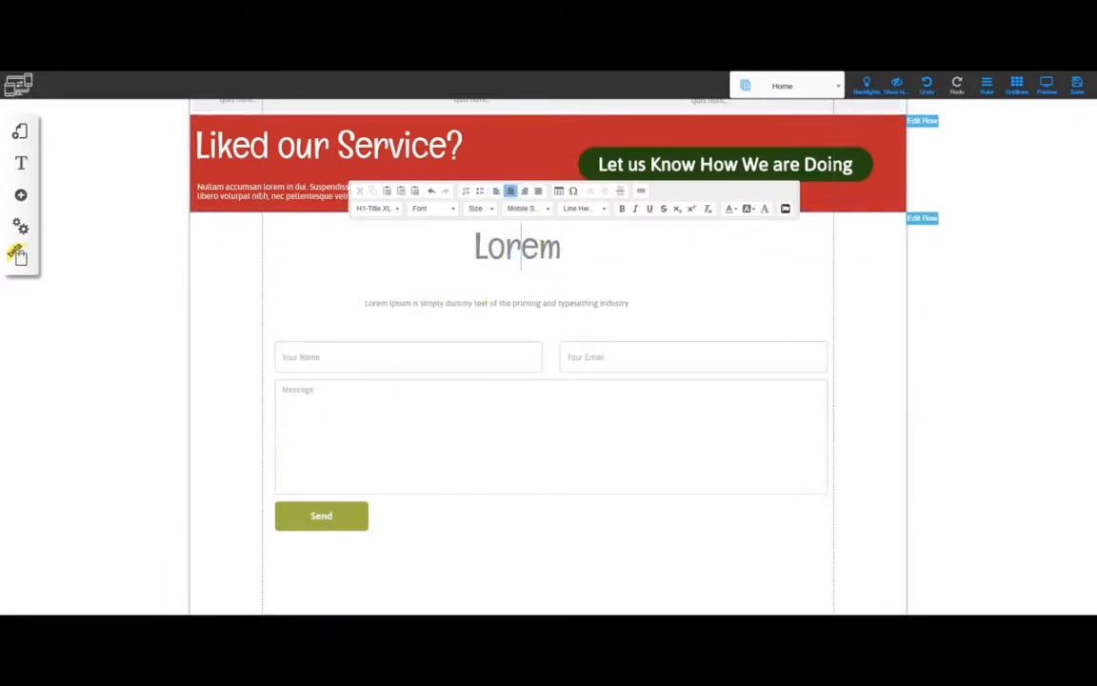
# Step: Replace the "Lorem" title with the "Contact Us" heading copied from the Notepad text
pyautogui.hotkey('alt', 'Tab')
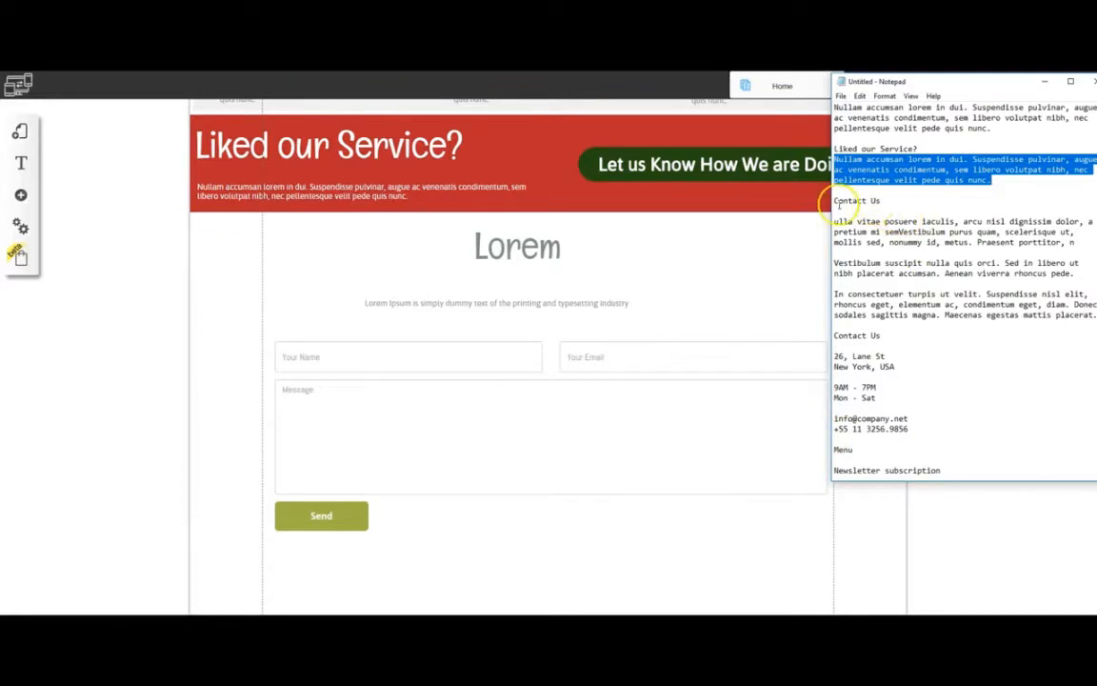
pyautogui.click(836, 198)
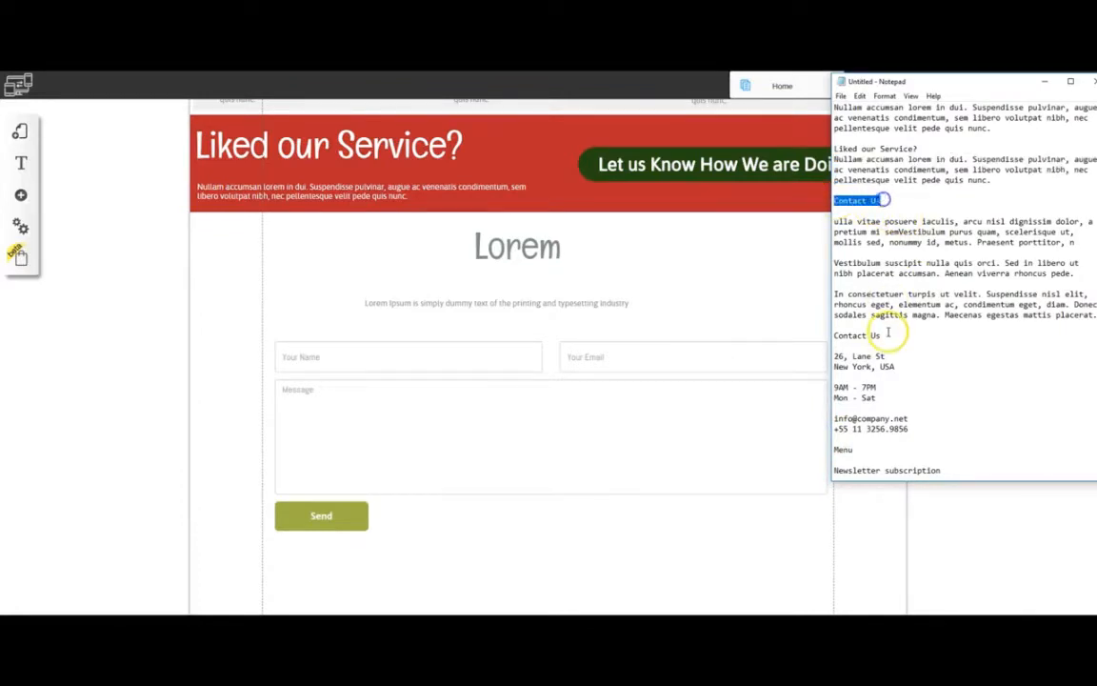
pyautogui.click(516, 246)
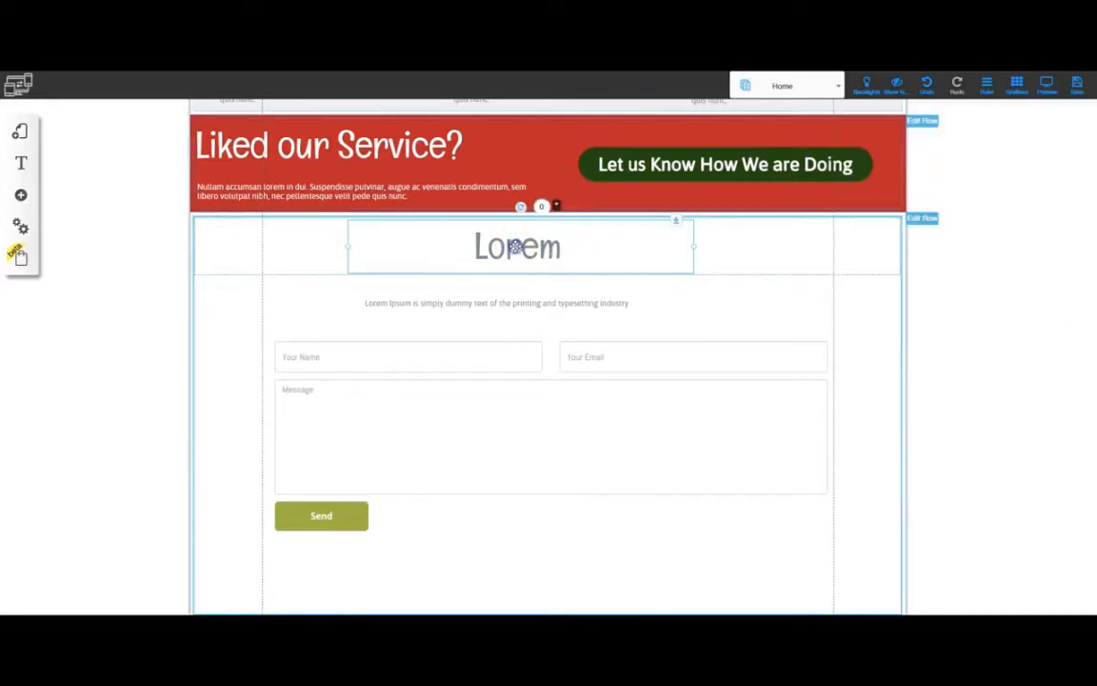
pyautogui.doubleClick(515, 246)
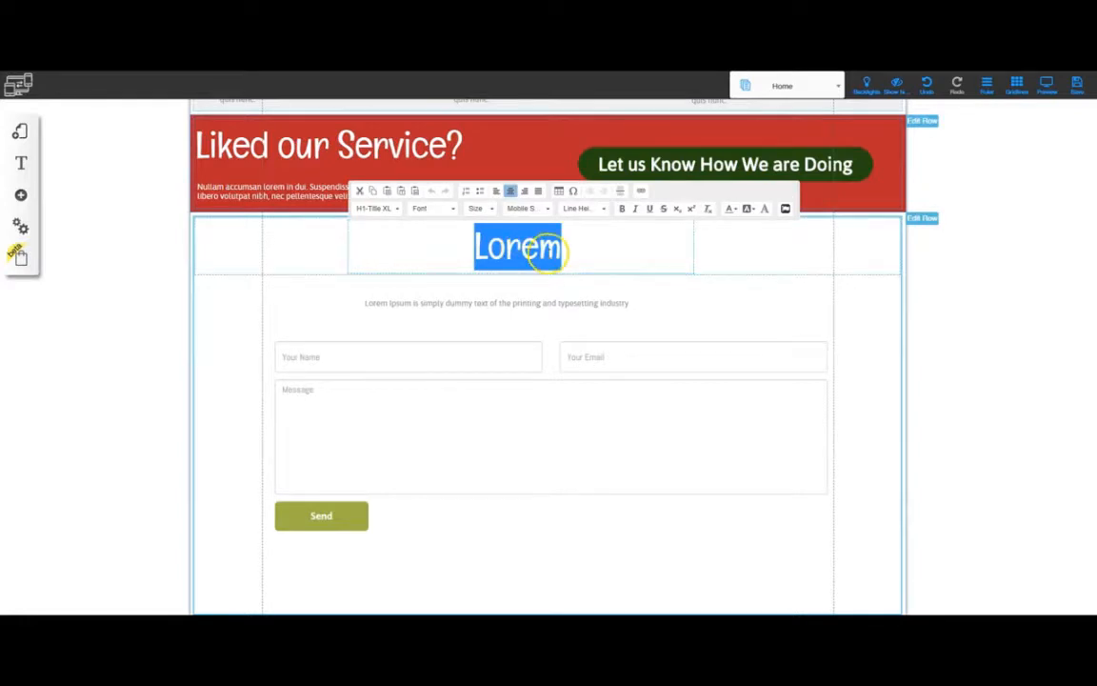
pyautogui.write('Contact Us')
pyautogui.click(381, 303)
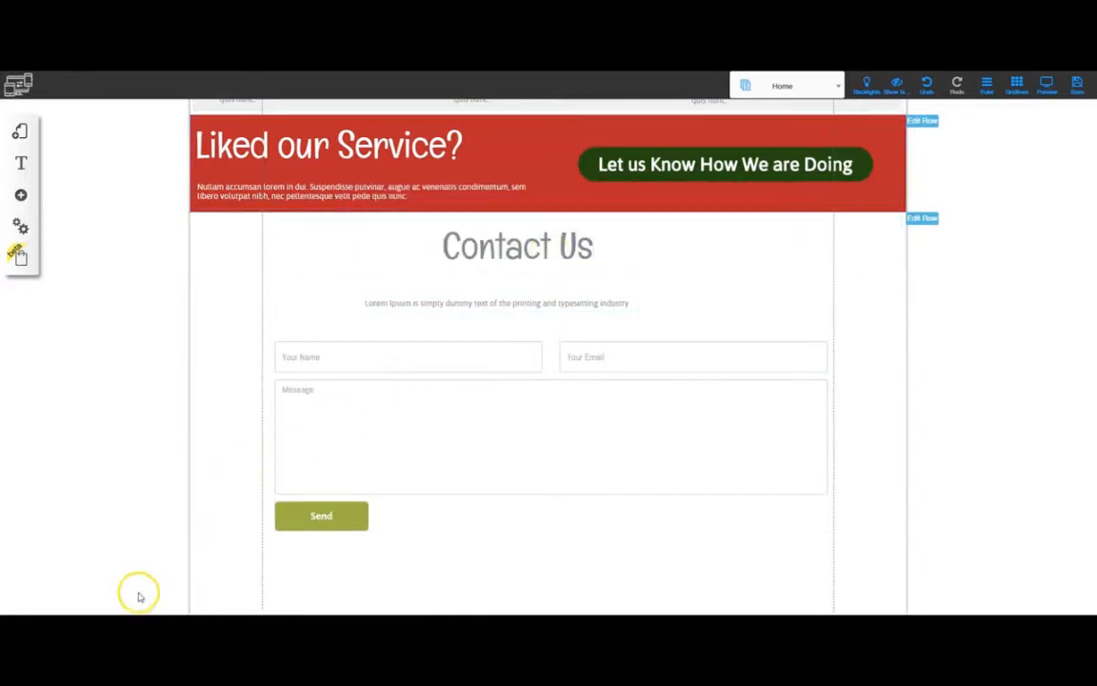
# Step: Replace the placeholder paragraph under the title with the two Notepad paragraphs from "ulla vitae posuere iaculis" through "Aenean viverra rhoncus pede."
pyautogui.click(124, 625)
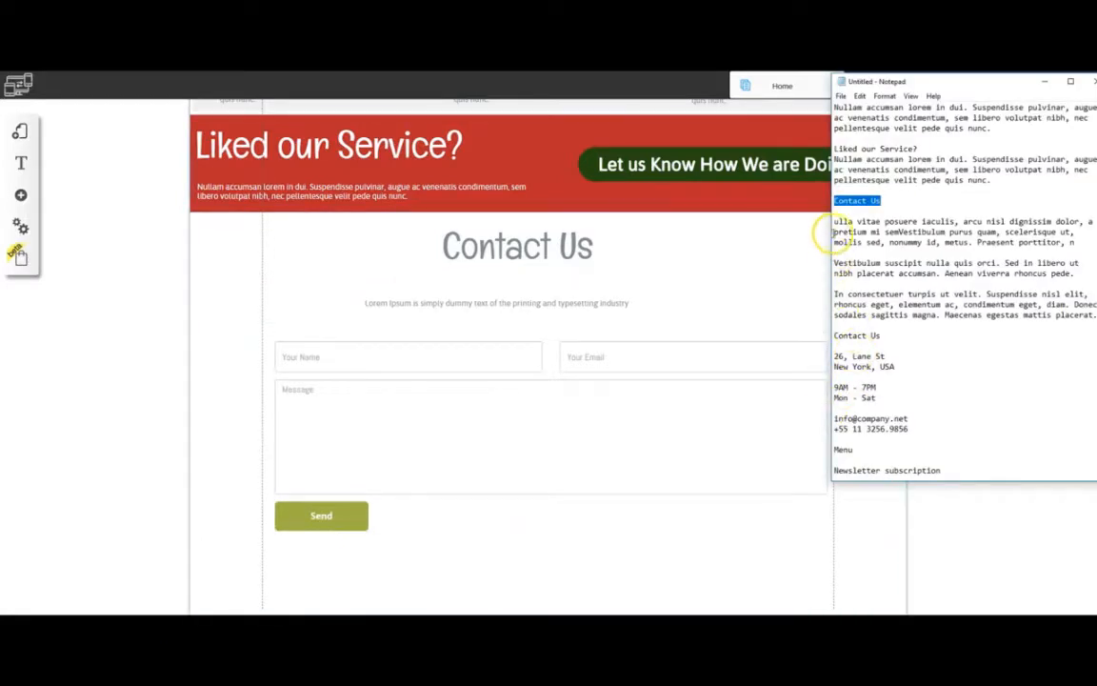
pyautogui.moveTo(836, 223); pyautogui.dragTo(1076, 276)
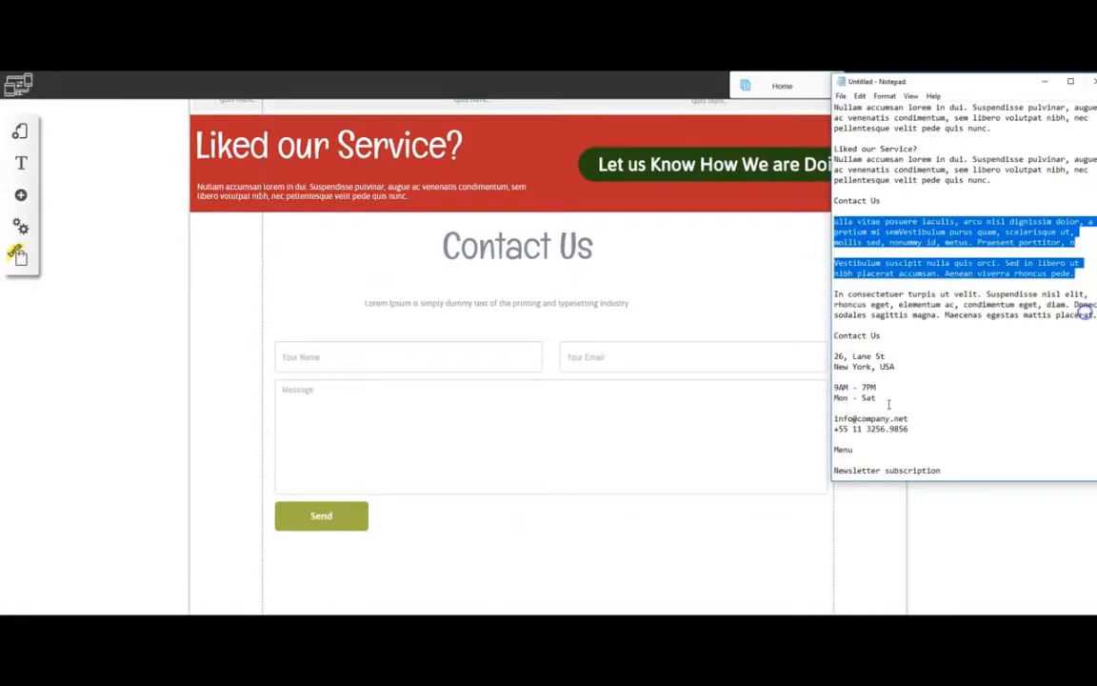
pyautogui.click(494, 302)
pyautogui.click(494, 303)
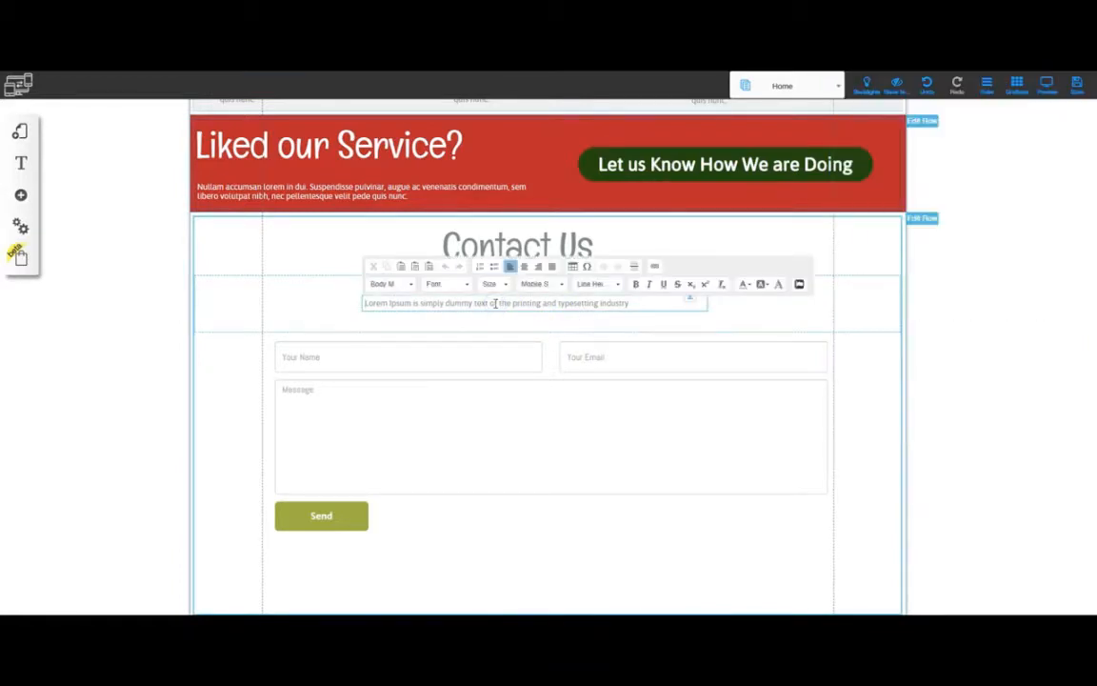
pyautogui.hotkey('ctrl', 'a')
pyautogui.hotkey('ctrl', 'v')
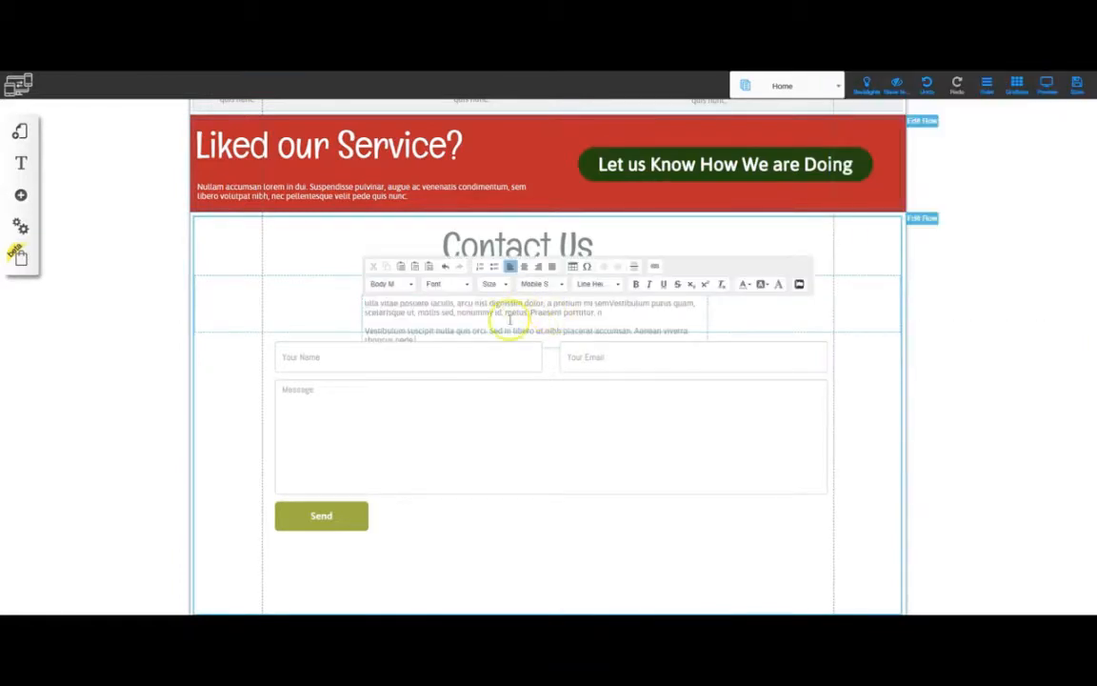
# Step: Join the two pasted paragraphs into one by removing the line breaks before "Vestibulum suscipit"
pyautogui.click(571, 190)
pyautogui.click(566, 322)
pyautogui.click(609, 311)
pyautogui.press('Delete')
pyautogui.press('Delete')
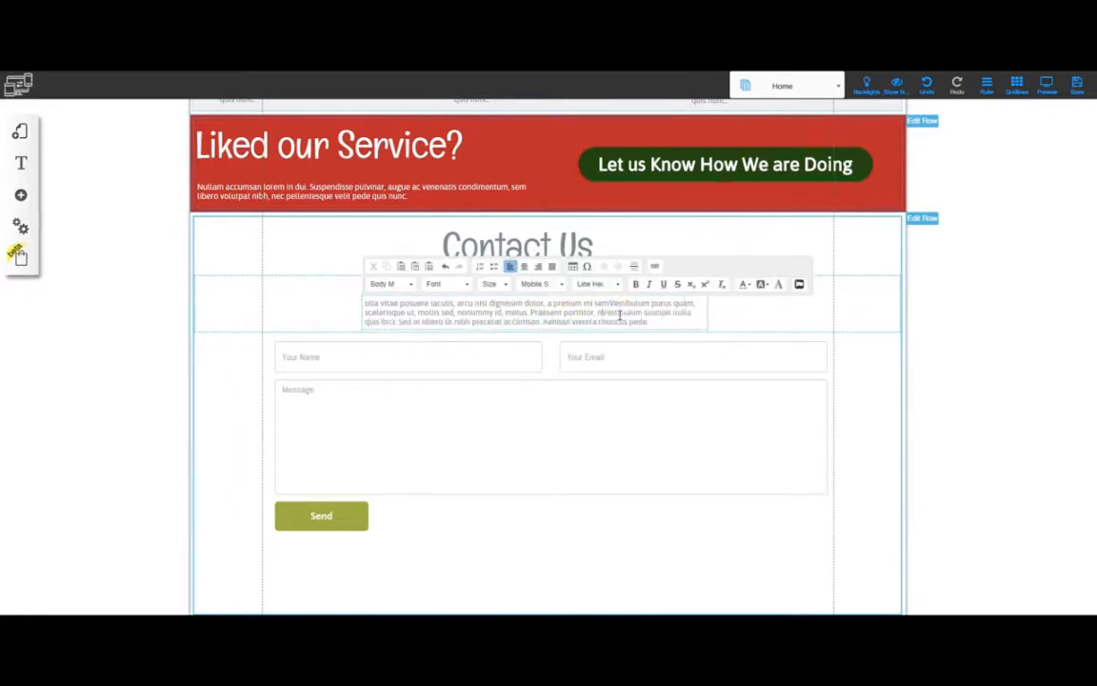
pyautogui.click(602, 244)
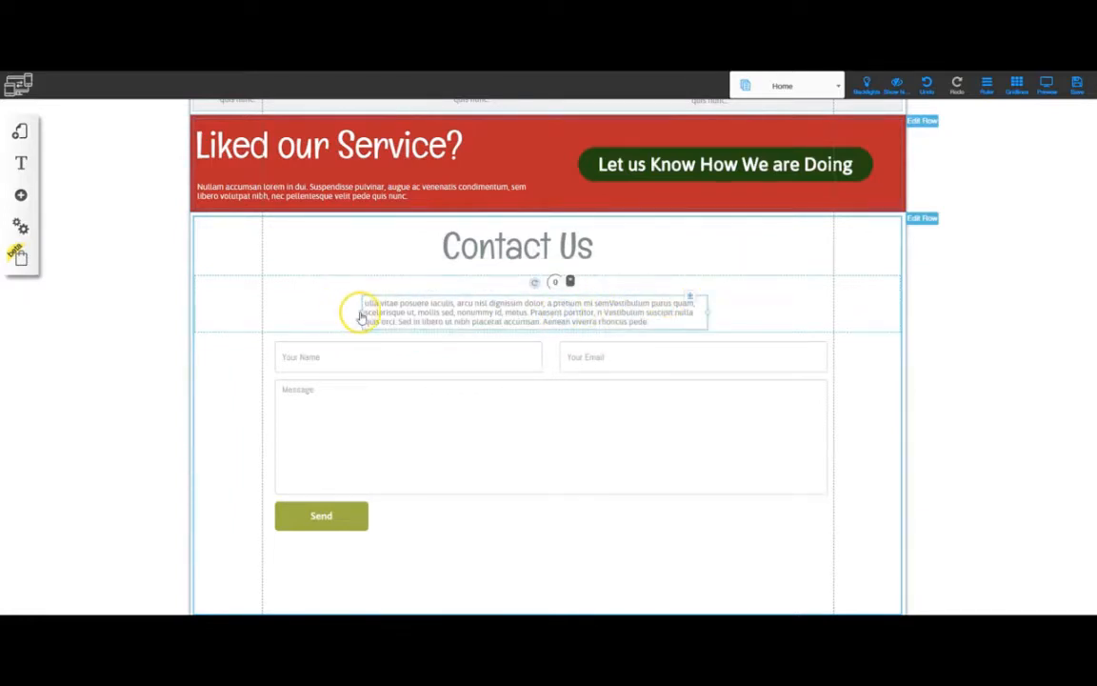
# Step: Widen the paragraph box to nearly span both guide lines and shift the "Contact Us" title slightly to the right
pyautogui.moveTo(359, 314); pyautogui.dragTo(269, 293)
pyautogui.click(543, 319)
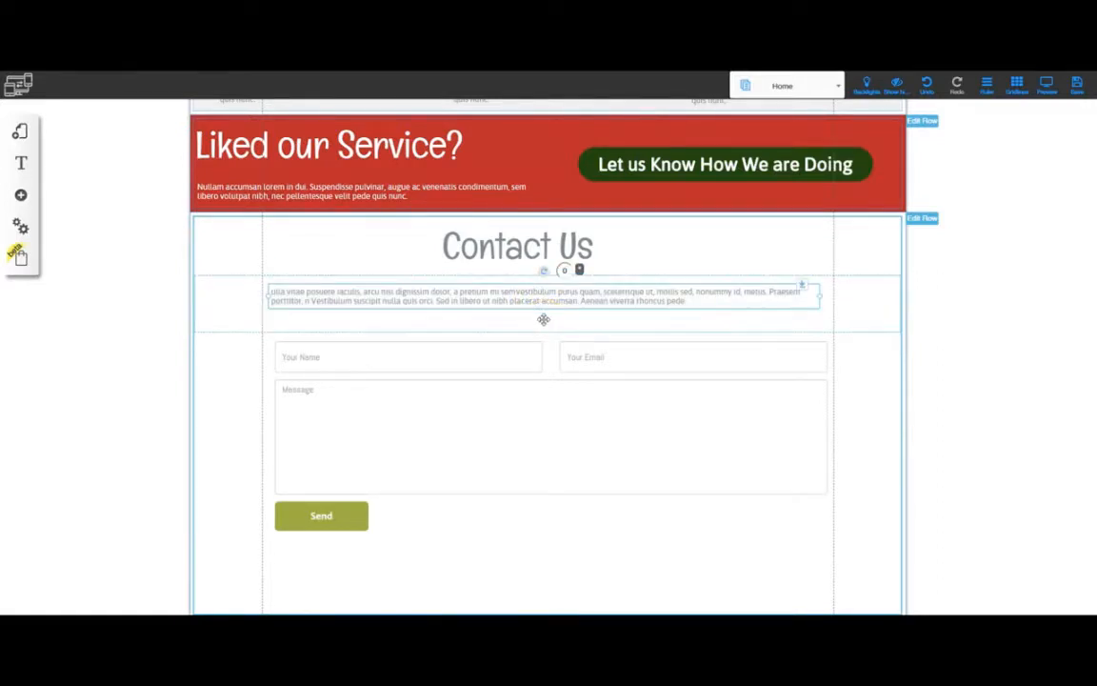
pyautogui.click(543, 249)
pyautogui.moveTo(534, 246); pyautogui.dragTo(547, 246)
# Step: Shorten the paragraph's grid to fit its two lines of text and center the paragraph element within it
pyautogui.moveTo(541, 299)
pyautogui.mouseDown()
pyautogui.moveTo(555, 294)
pyautogui.moveTo(551, 315)
pyautogui.mouseUp()
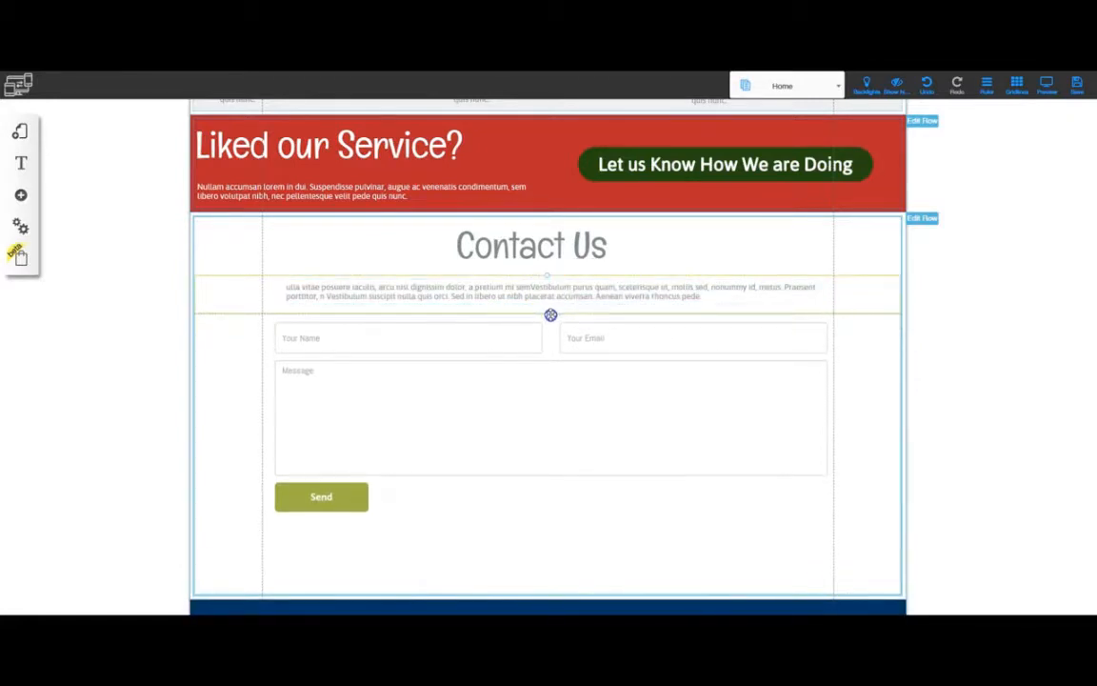
pyautogui.click(539, 294)
pyautogui.click(538, 353)
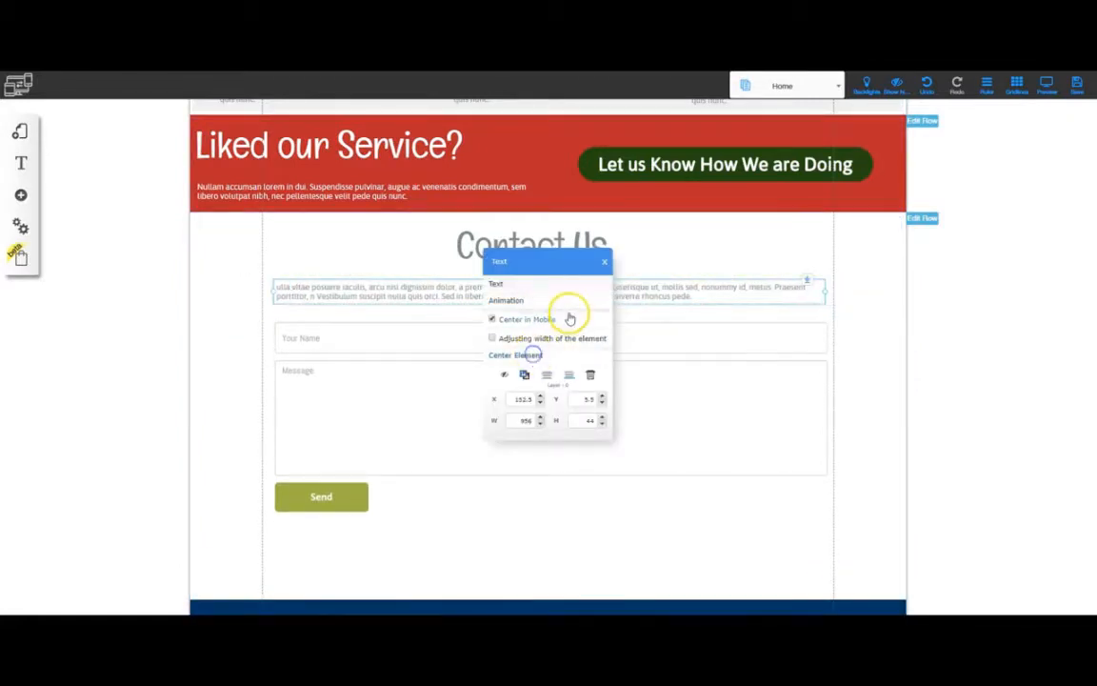
pyautogui.click(606, 262)
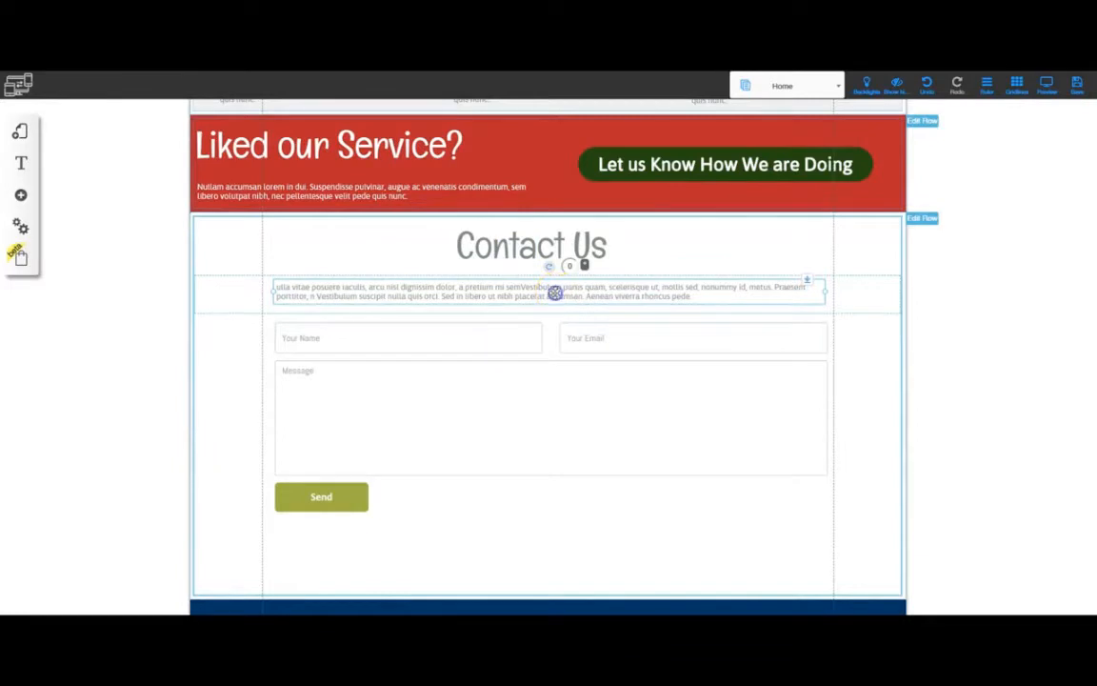
# Step: Center-align the text of the paragraph beneath the "Contact Us" title
pyautogui.doubleClick(555, 292)
pyautogui.click(533, 287)
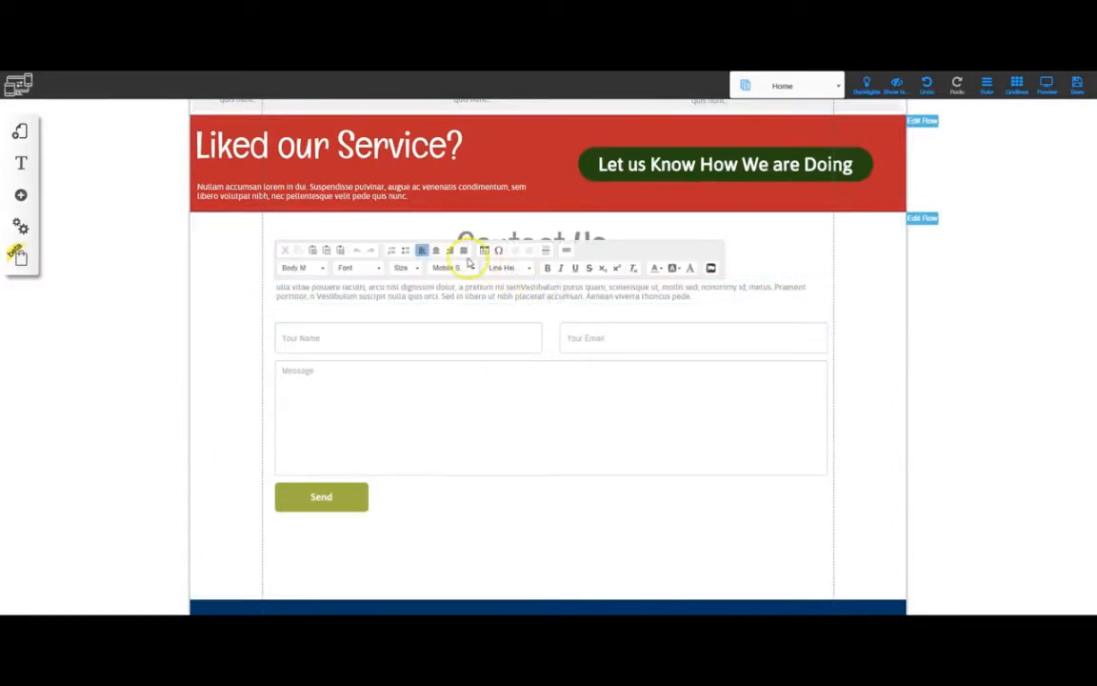
pyautogui.click(436, 250)
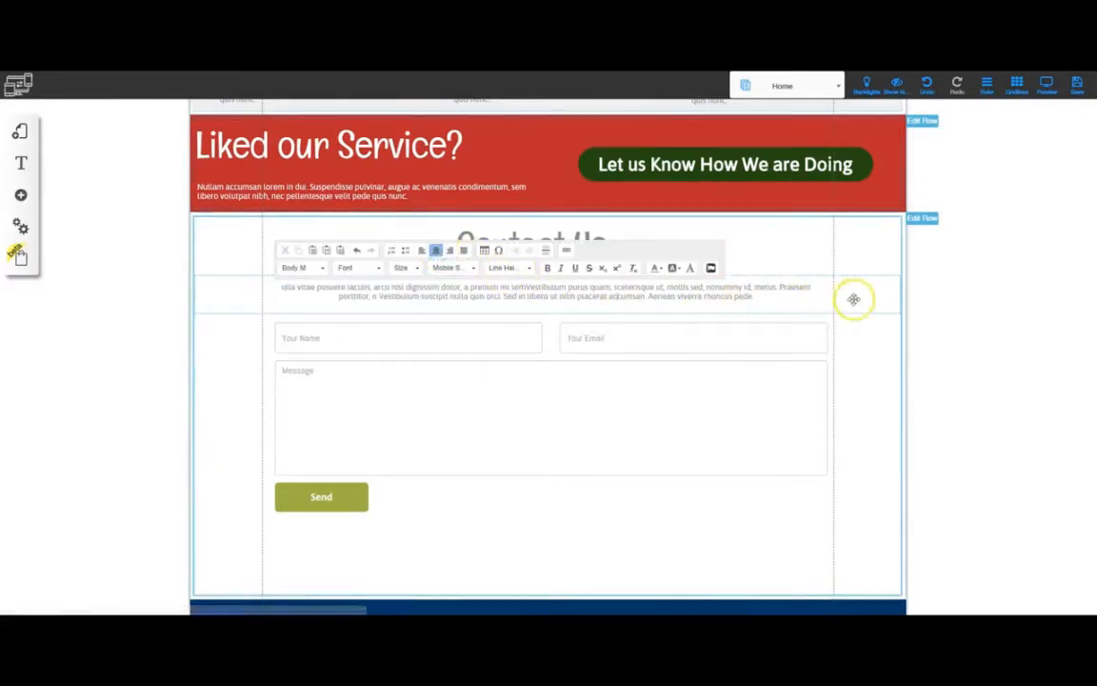
pyautogui.click(925, 303)
# Step: Nudge the contact form up within its grid and shorten the grid to end just beneath the Send button
pyautogui.moveTo(534, 394)
pyautogui.mouseDown()
pyautogui.moveTo(531, 403)
pyautogui.moveTo(534, 391)
pyautogui.mouseUp()
pyautogui.scroll(-1, 553, 497)
pyautogui.click(555, 496)
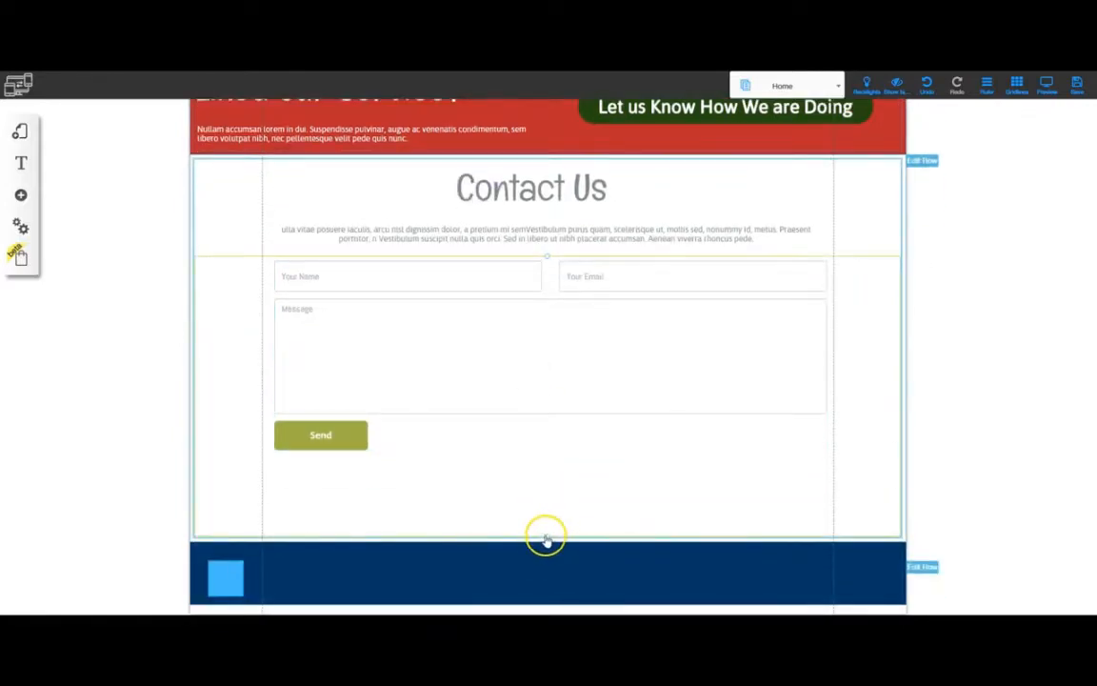
pyautogui.moveTo(546, 539); pyautogui.dragTo(544, 492)
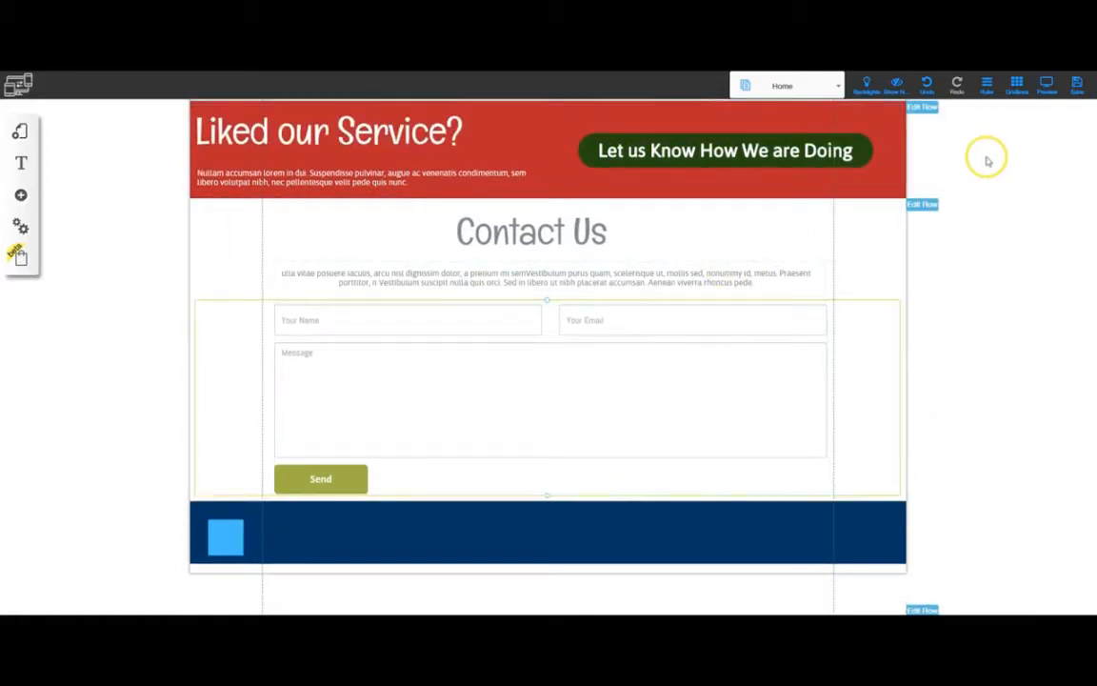
# Step: Save the home page with the finished contact section
pyautogui.click(1077, 85)
pyautogui.click(700, 461)
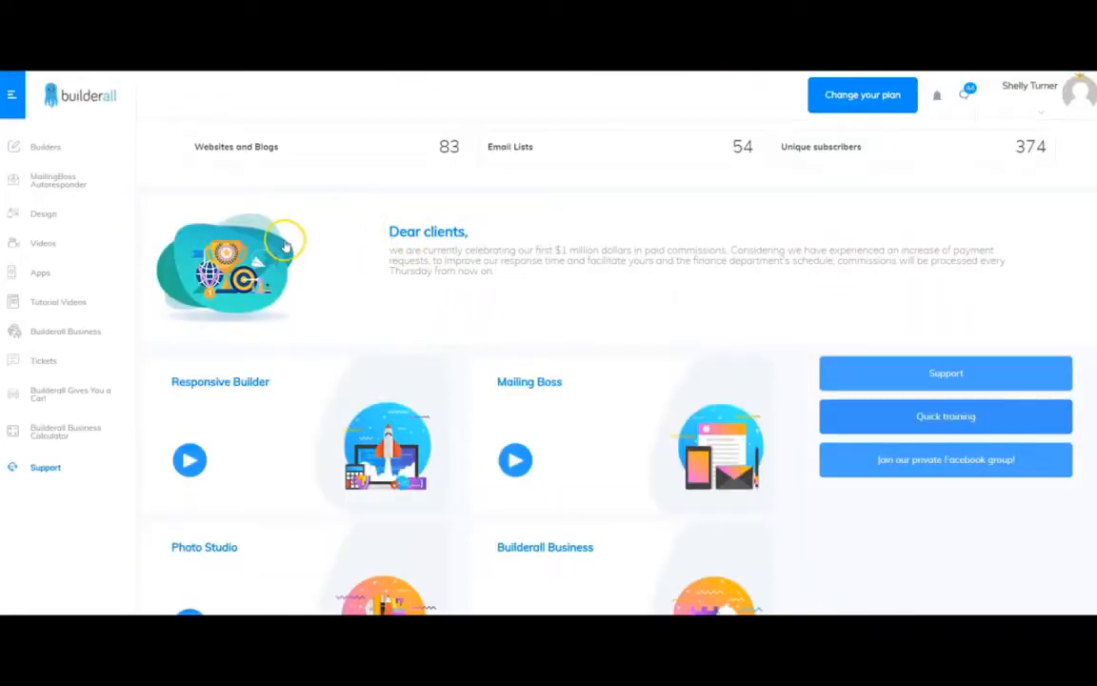
# Step: Find qs1fruitstand among the responsive sites on the Builderall dashboard and open its published page
pyautogui.click(48, 147)
pyautogui.click(60, 184)
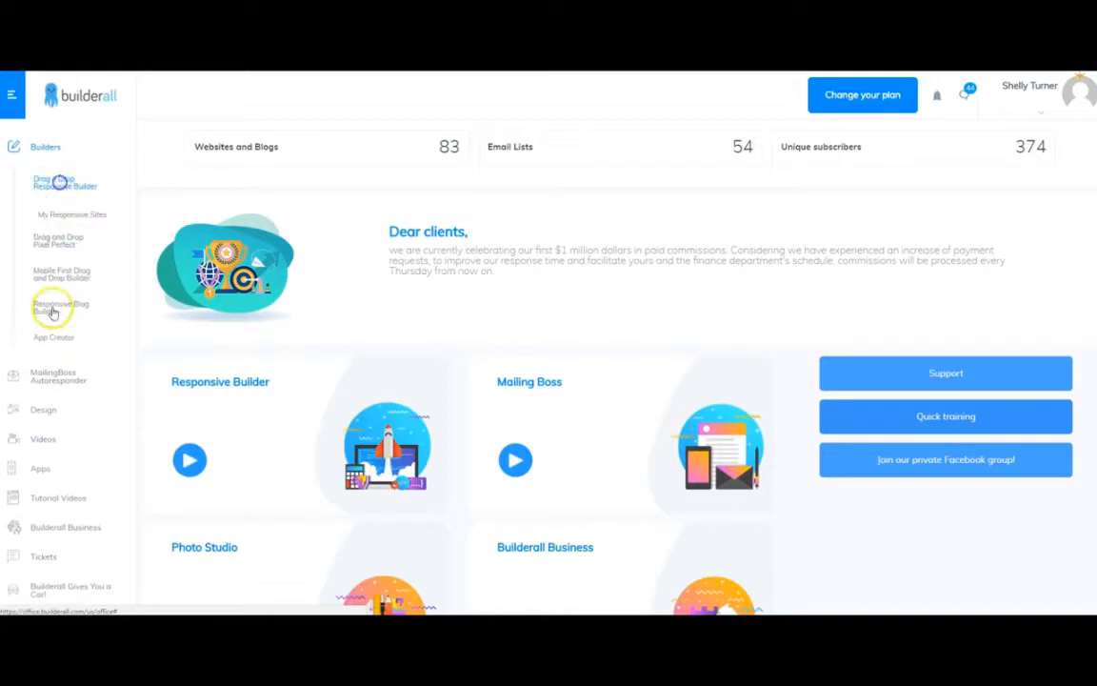
pyautogui.click(72, 220)
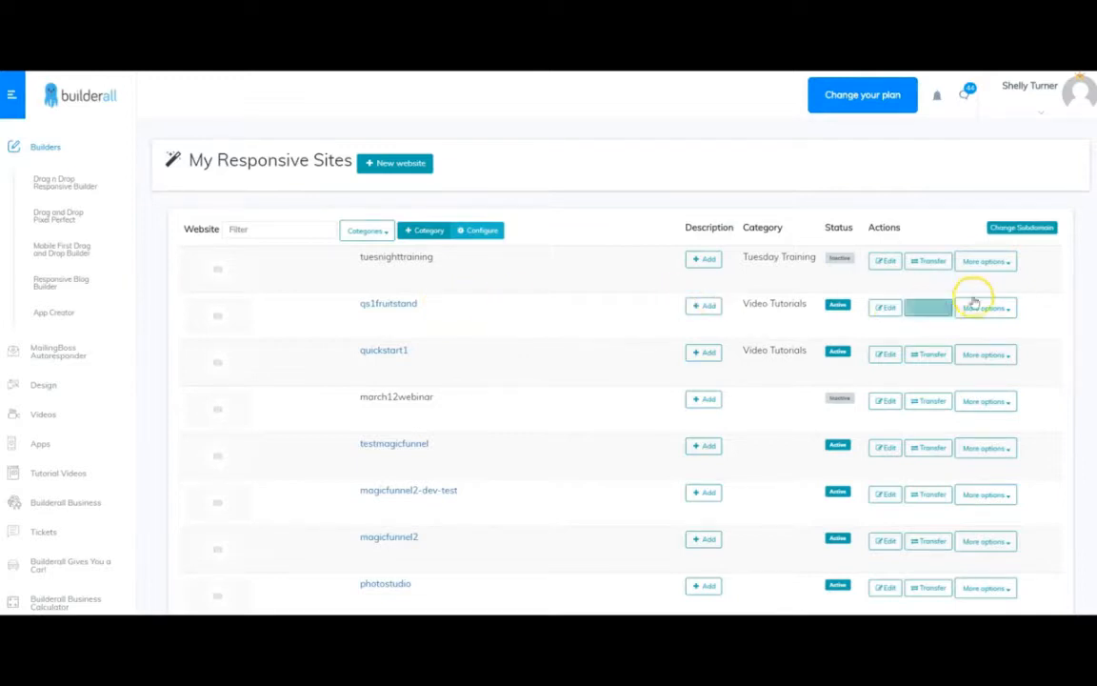
pyautogui.click(1007, 314)
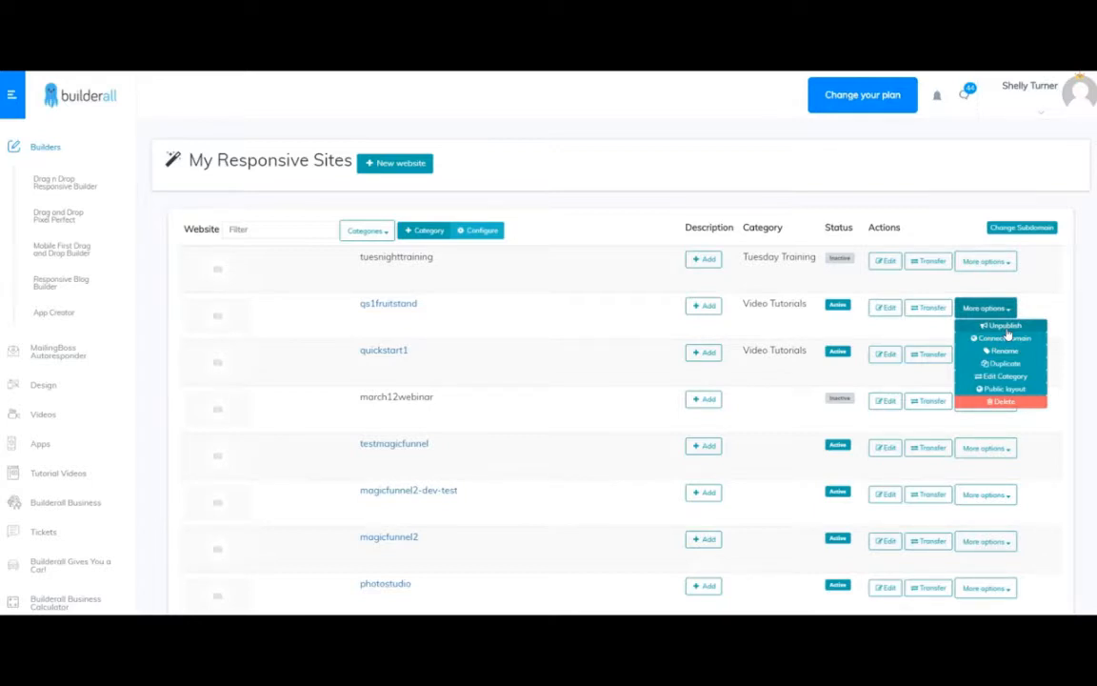
pyautogui.click(588, 303)
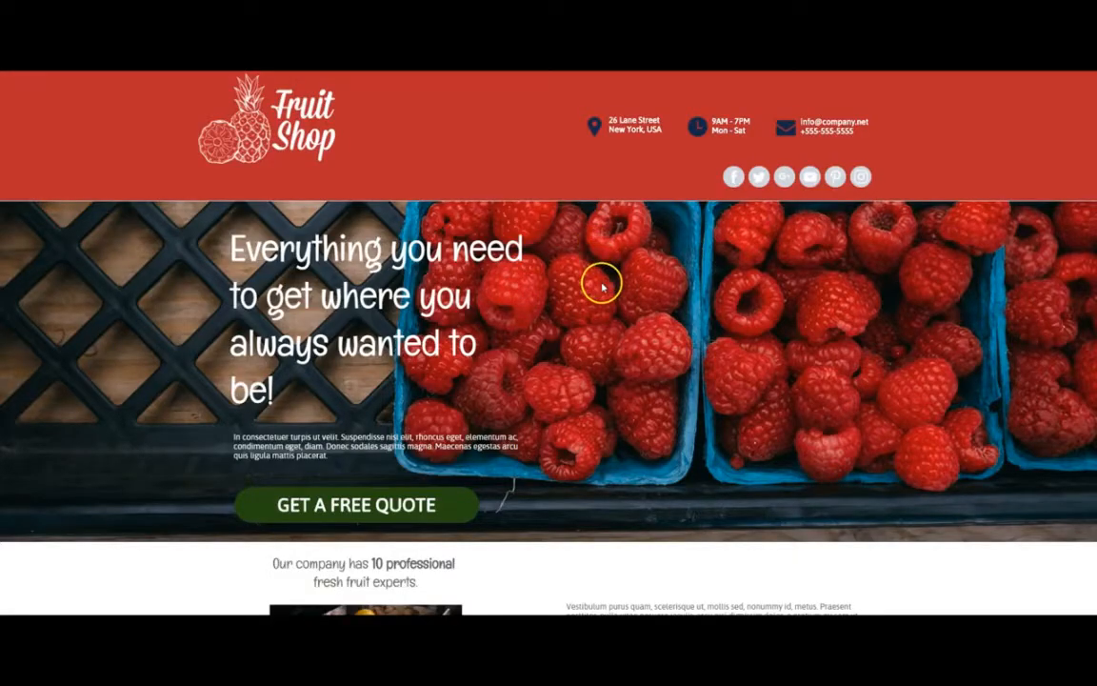
# Step: Review the published home page down to its contact section and compare it with the reference fruit shop page down to the footer
pyautogui.scroll(-3, 622, 318)
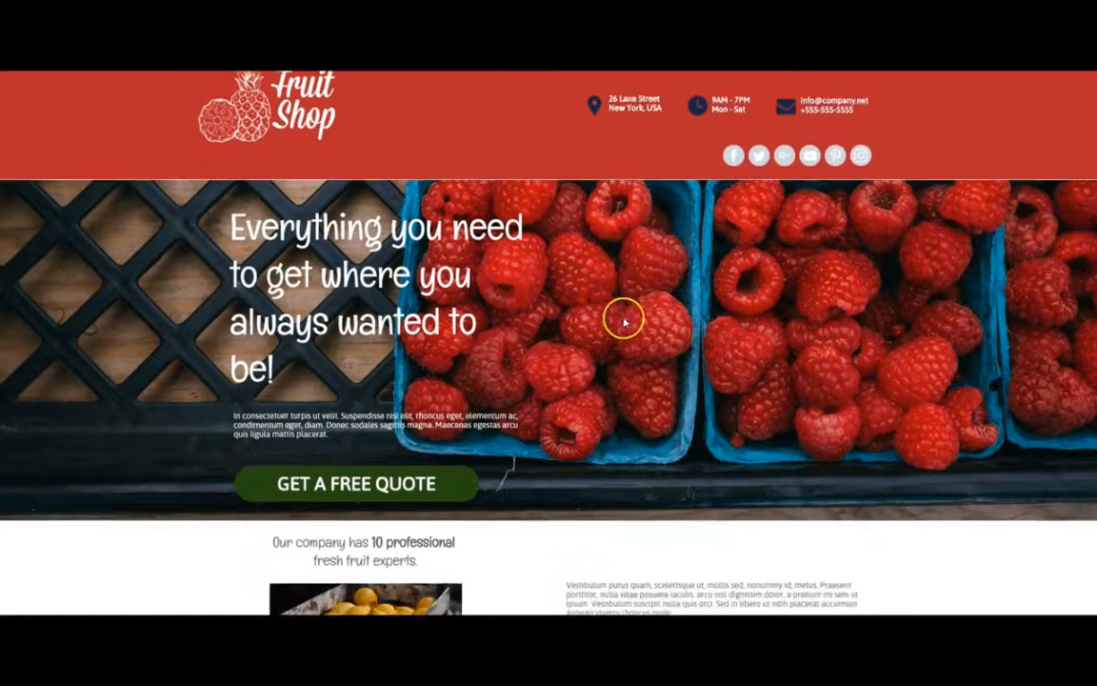
pyautogui.scroll(-7, 626, 348)
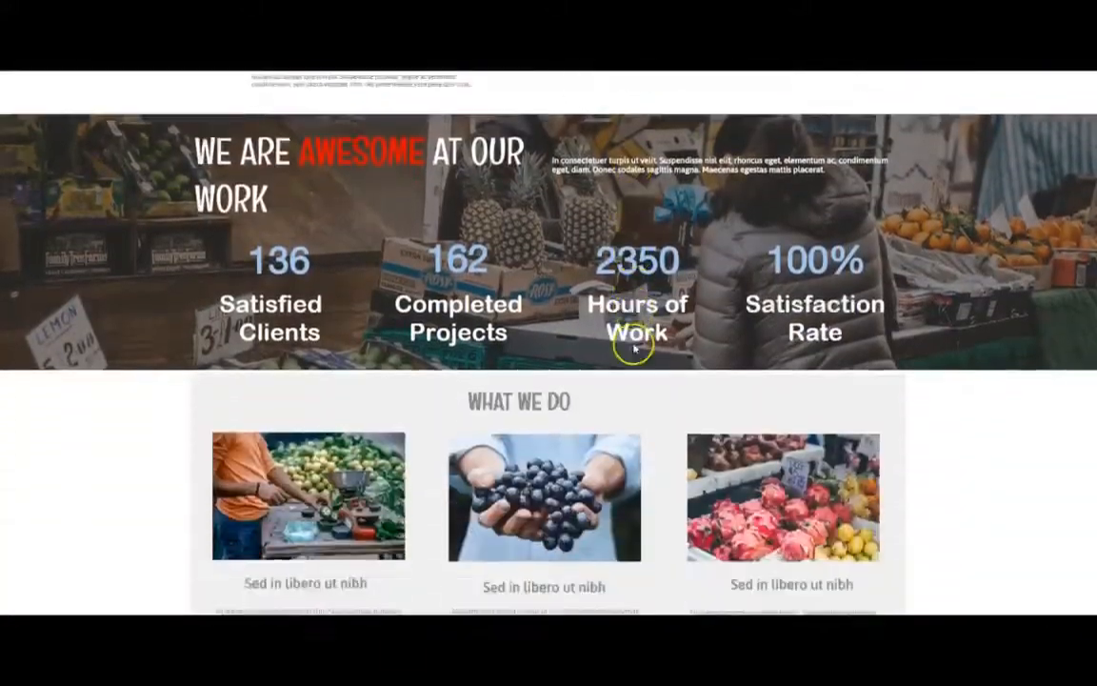
pyautogui.scroll(-8, 633, 349)
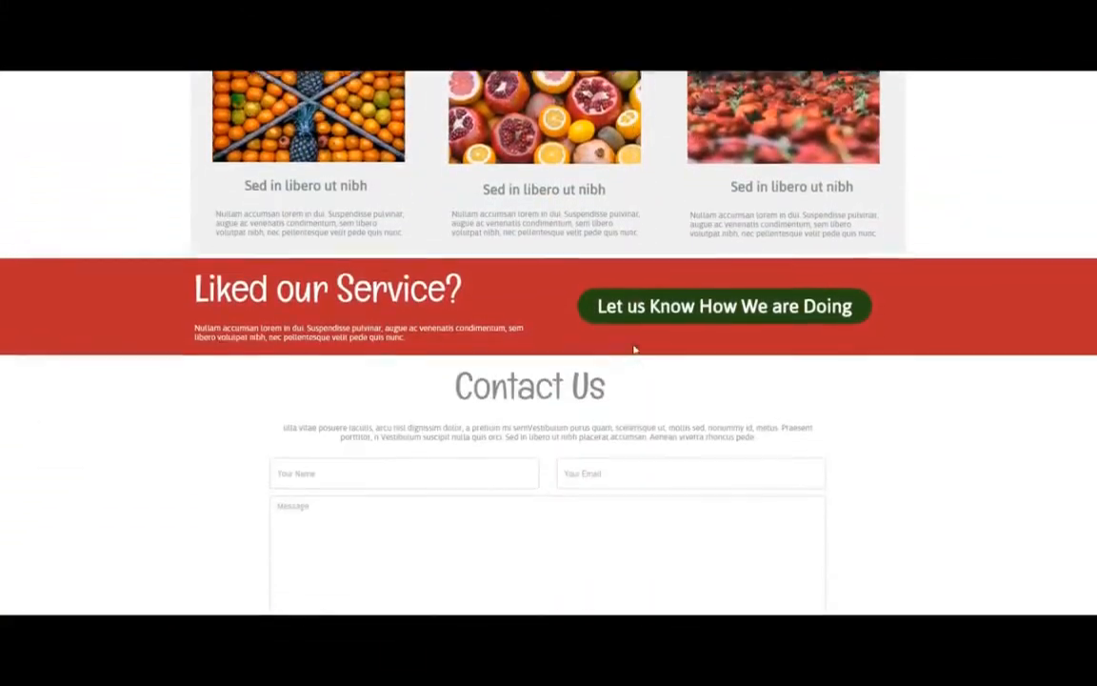
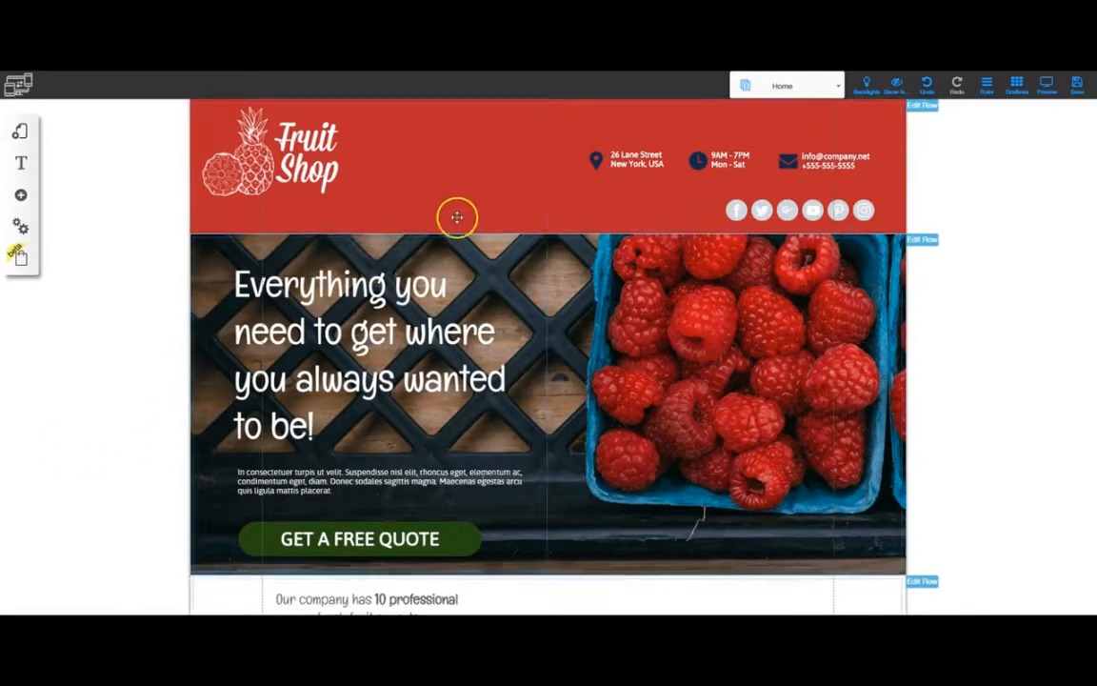
pyautogui.scroll(-1, 485, 344)
pyautogui.scroll(-15, 484, 344)
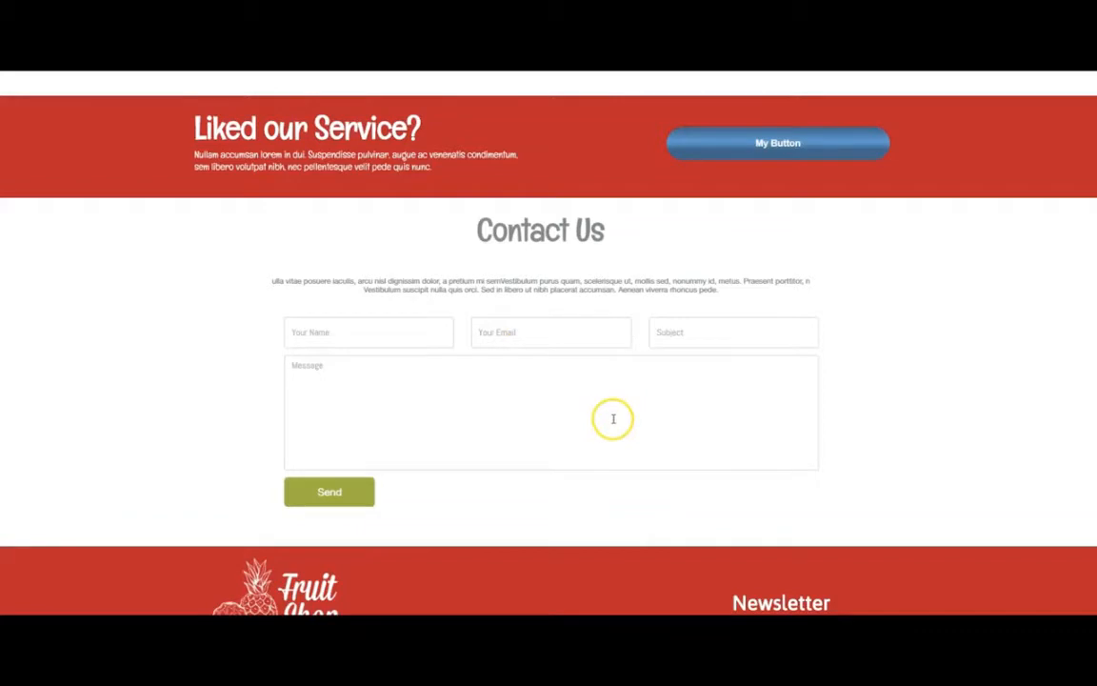
pyautogui.scroll(-4, 610, 428)
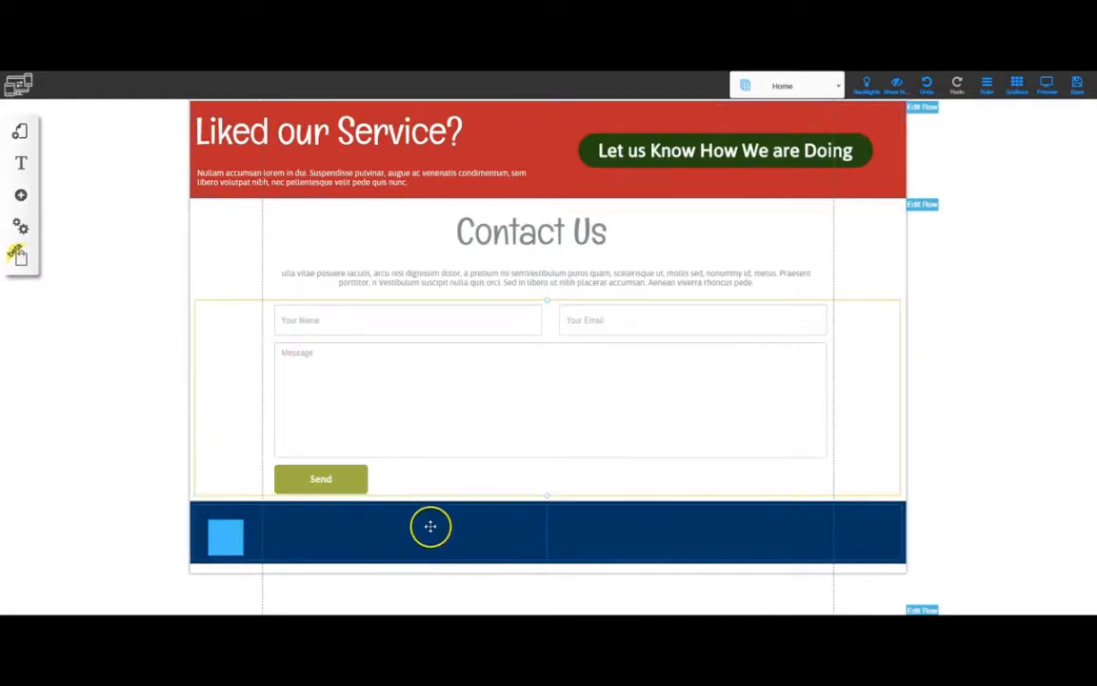
# Step: Move the light blue square out of the dark blue footer row into the white space beside the contact form
pyautogui.click(221, 525)
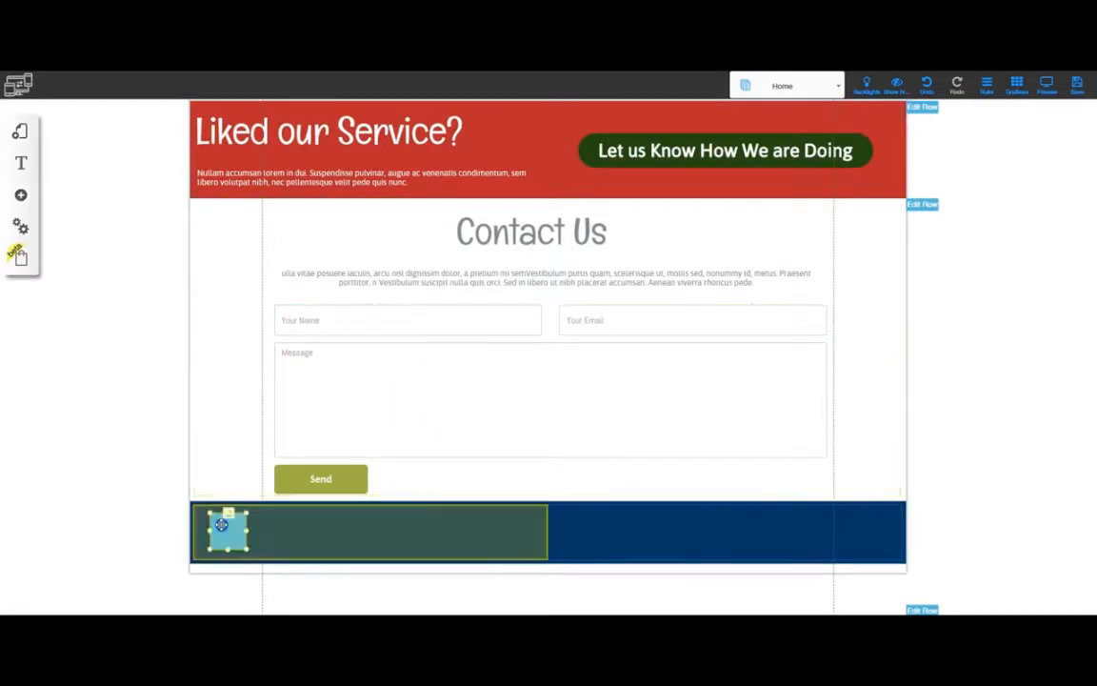
pyautogui.moveTo(221, 525); pyautogui.dragTo(236, 429)
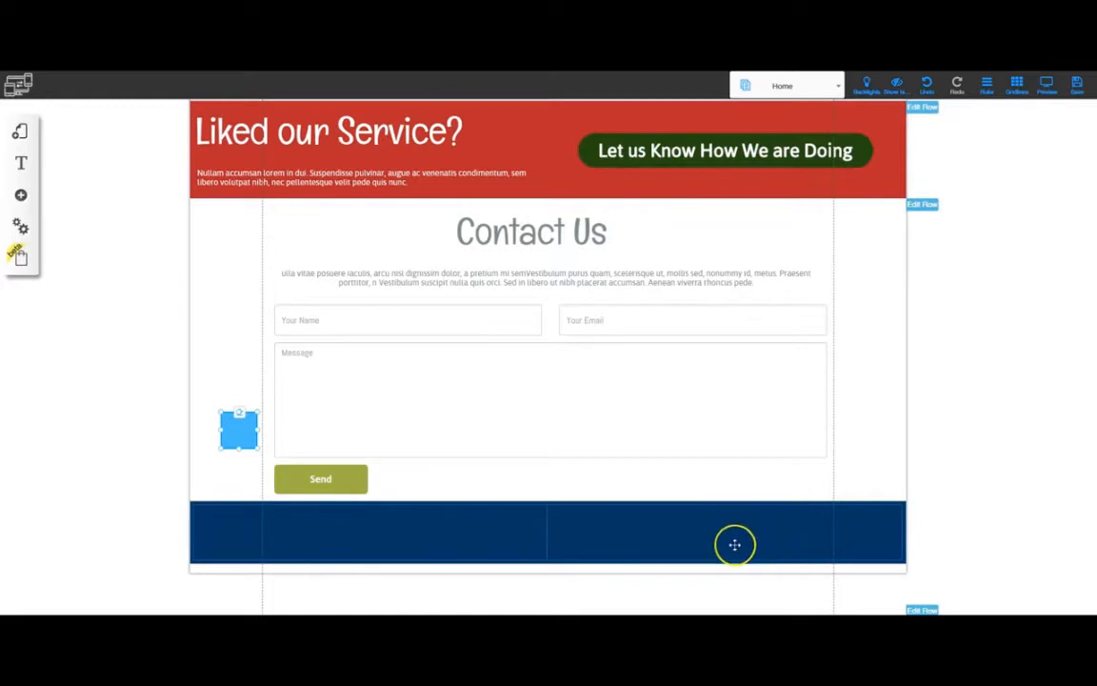
# Step: Fill the dark blue footer row's full background with the red header colour B01A2D from the Notepad notes
pyautogui.click(904, 530)
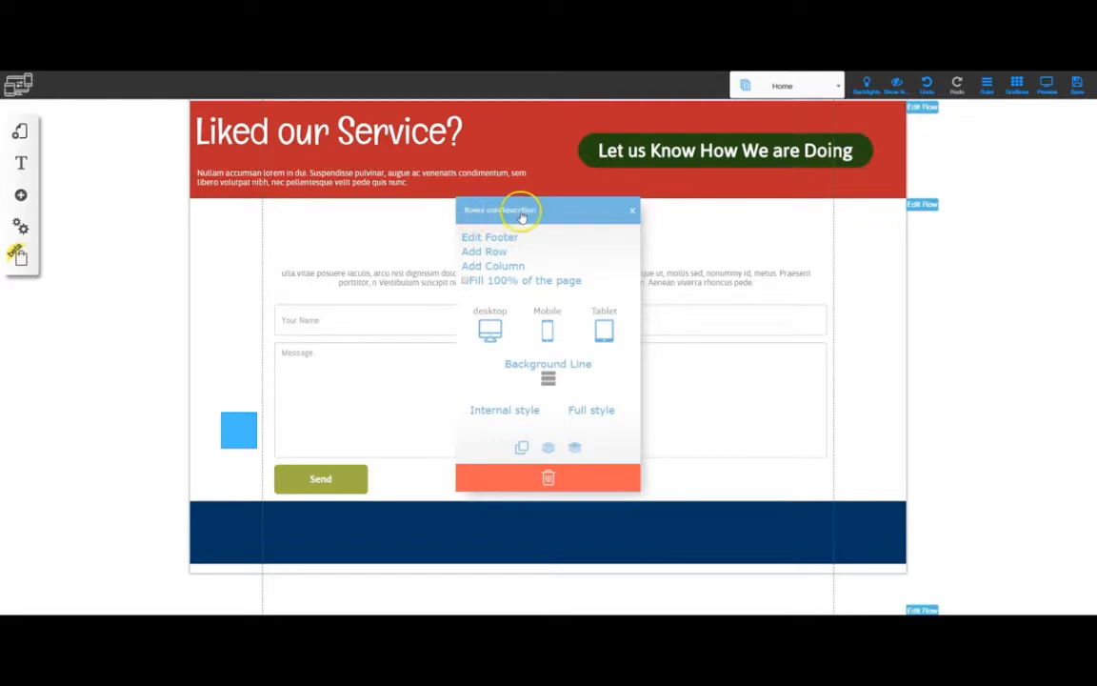
pyautogui.click(547, 378)
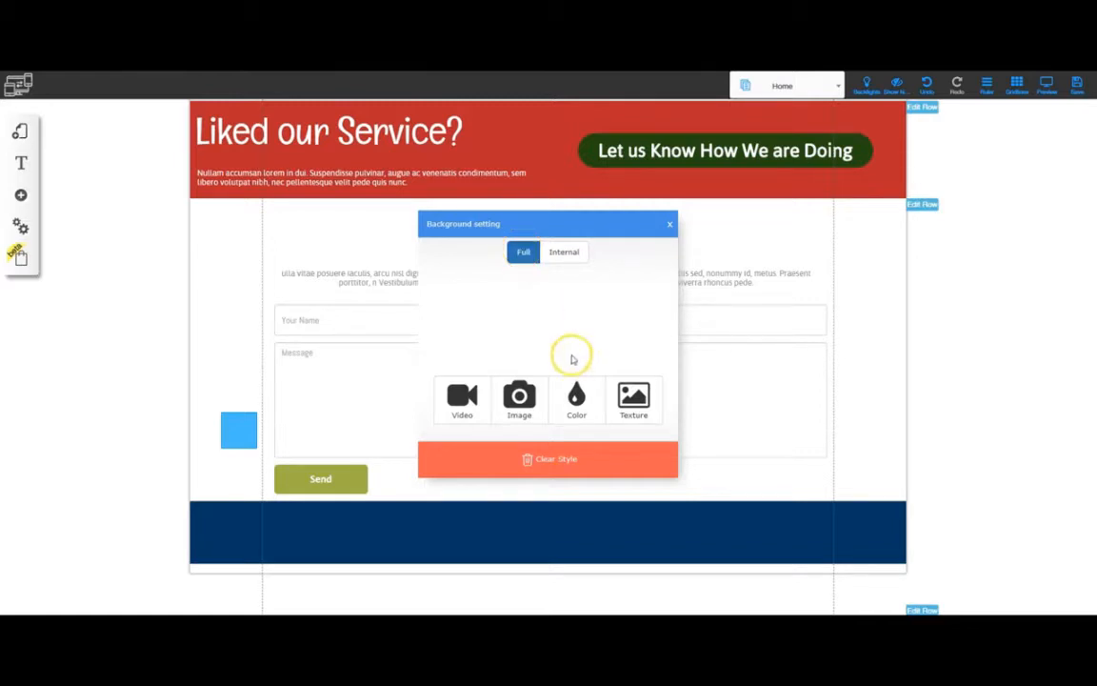
pyautogui.click(576, 399)
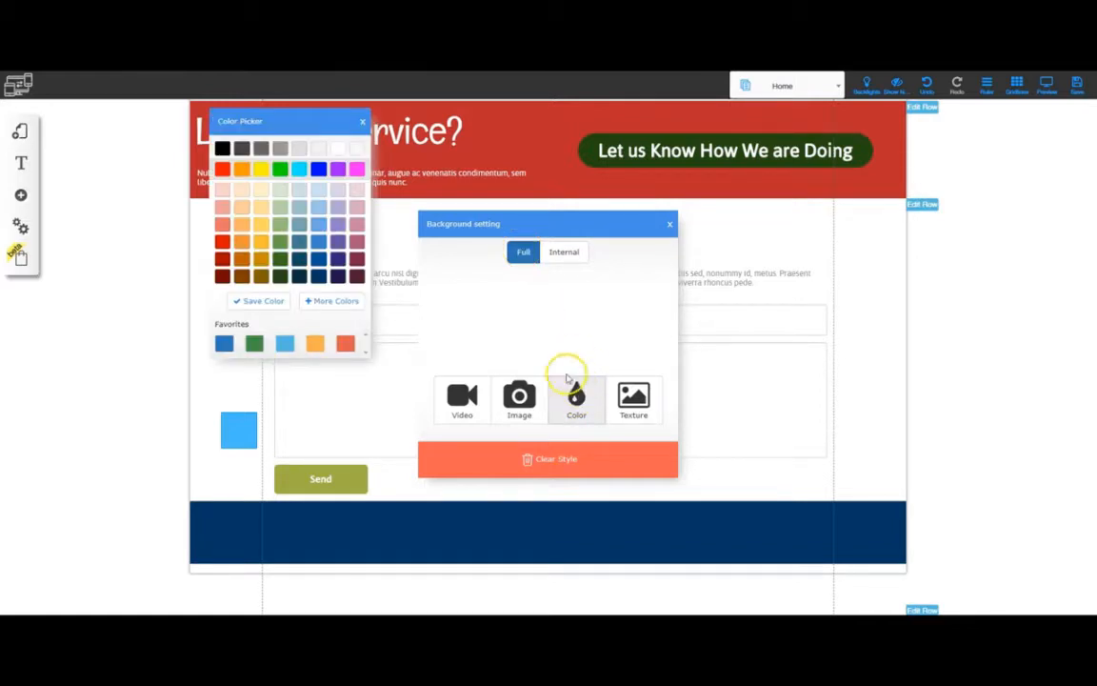
pyautogui.hotkey('alt', 'Tab')
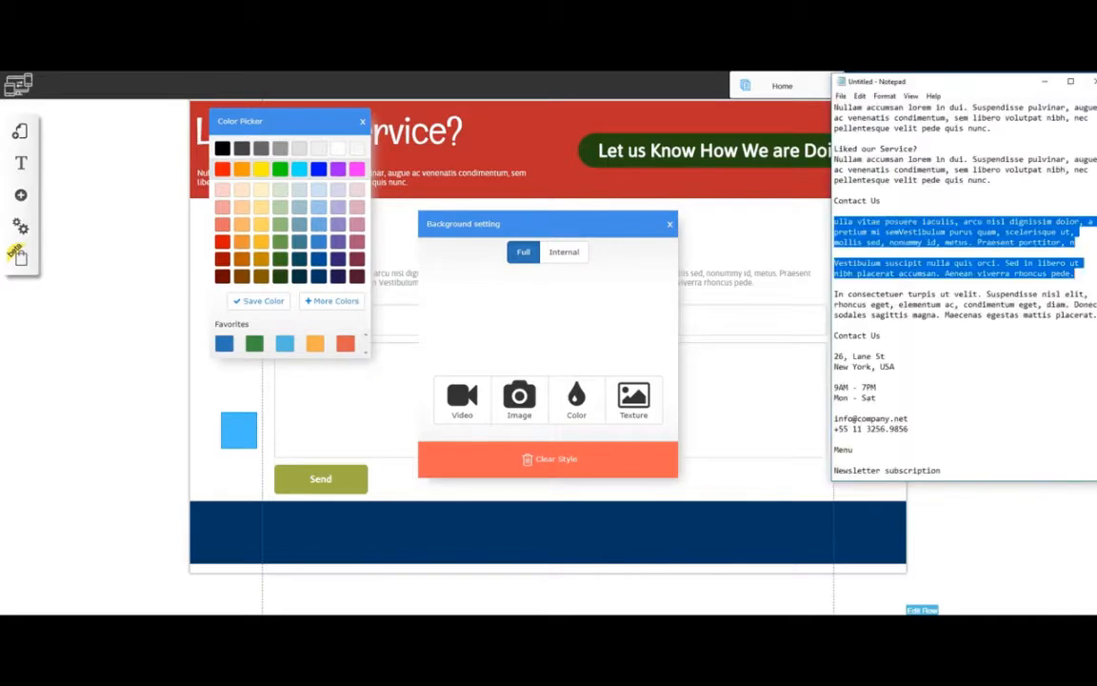
pyautogui.scroll(18, 924, 257)
pyautogui.scroll(6, 924, 273)
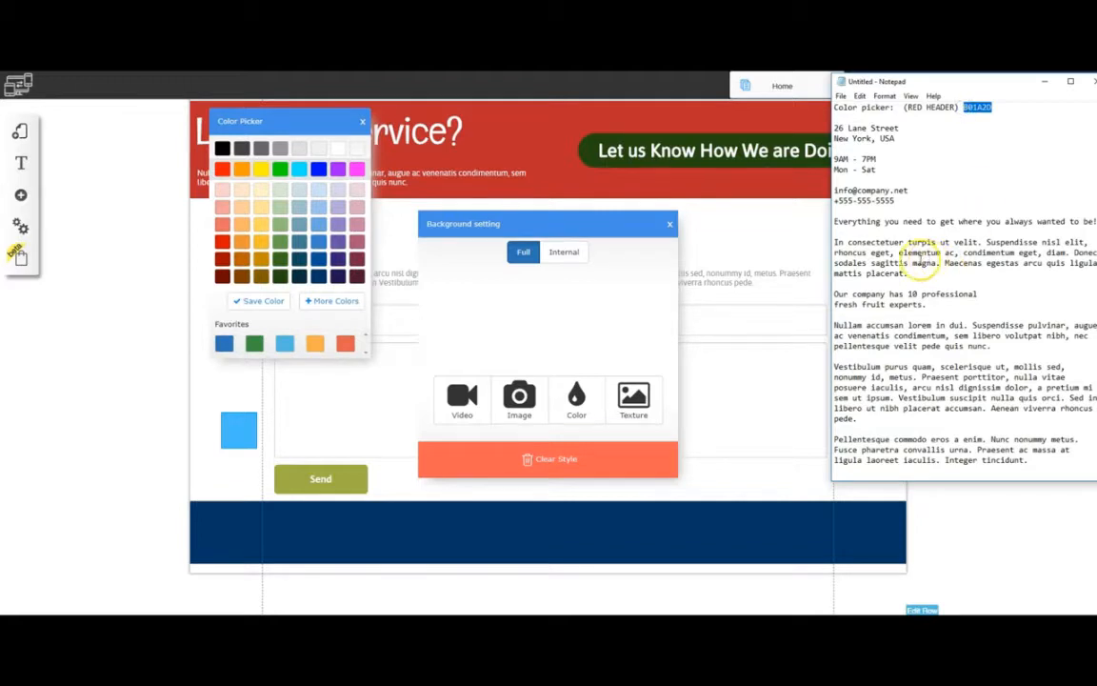
pyautogui.click(327, 301)
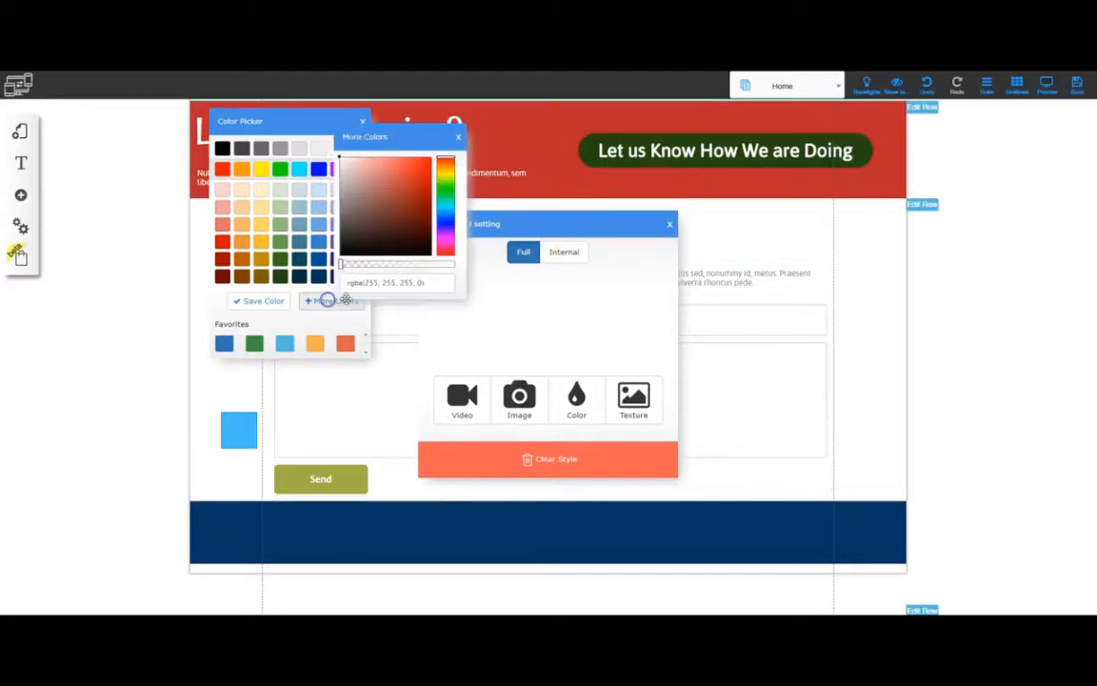
pyautogui.moveTo(414, 283); pyautogui.dragTo(338, 284)
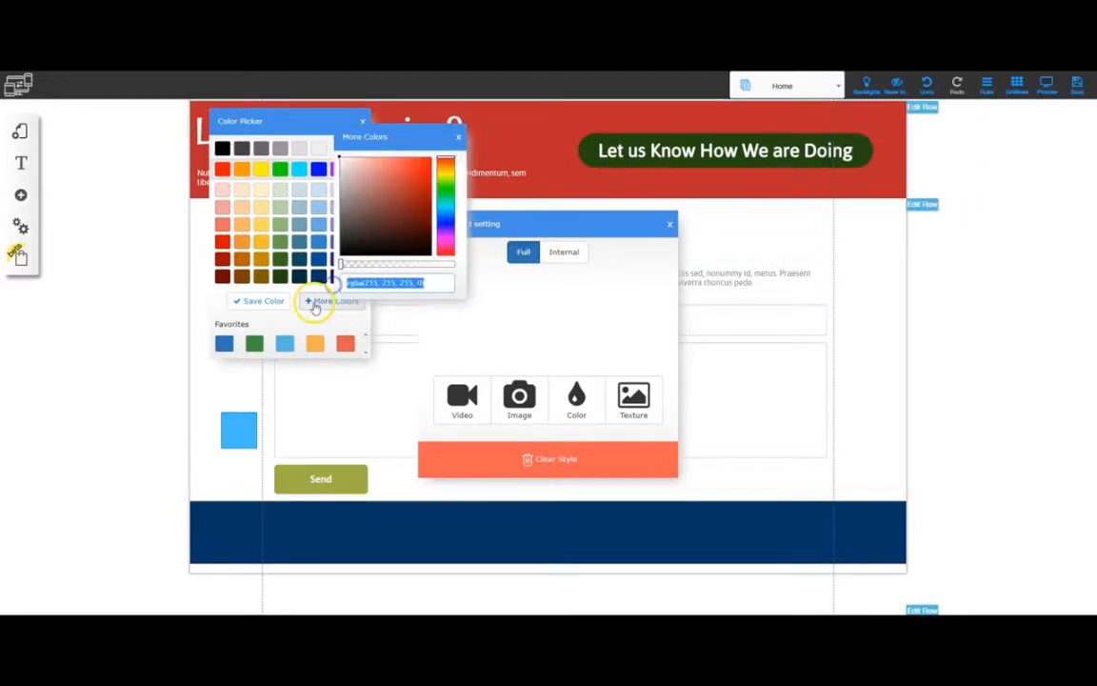
pyautogui.write('#B01A2D')
pyautogui.click(458, 137)
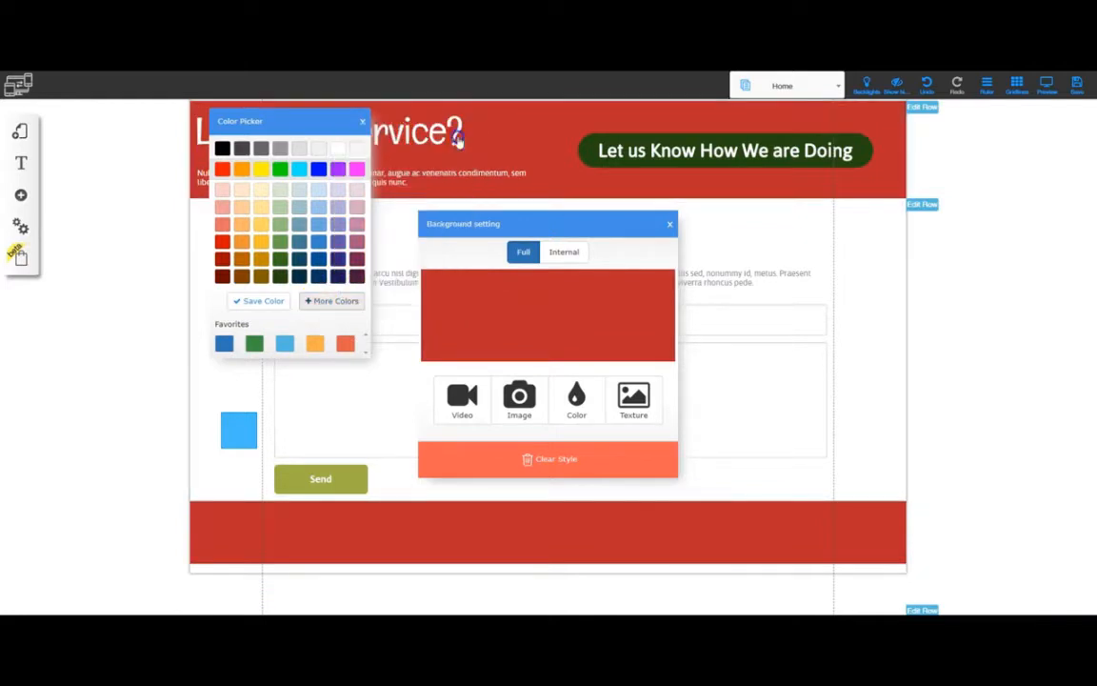
pyautogui.click(363, 120)
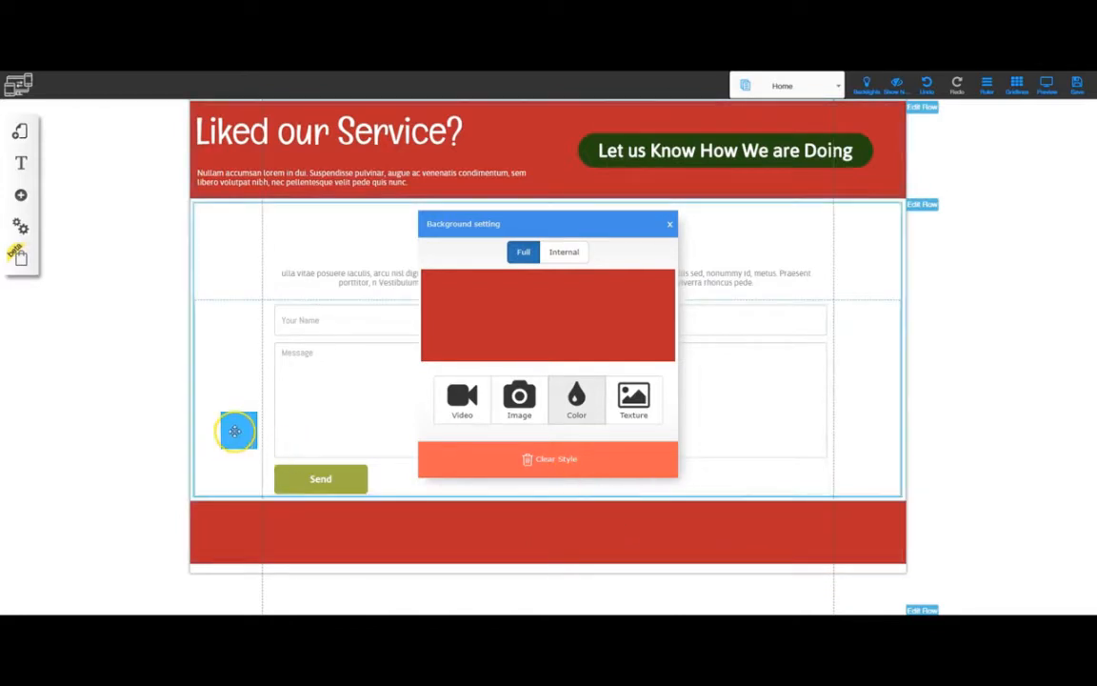
# Step: Move the light blue square to the opposite side of the contact form and add two more columns to the red footer row
pyautogui.moveTo(238, 429); pyautogui.dragTo(869, 439)
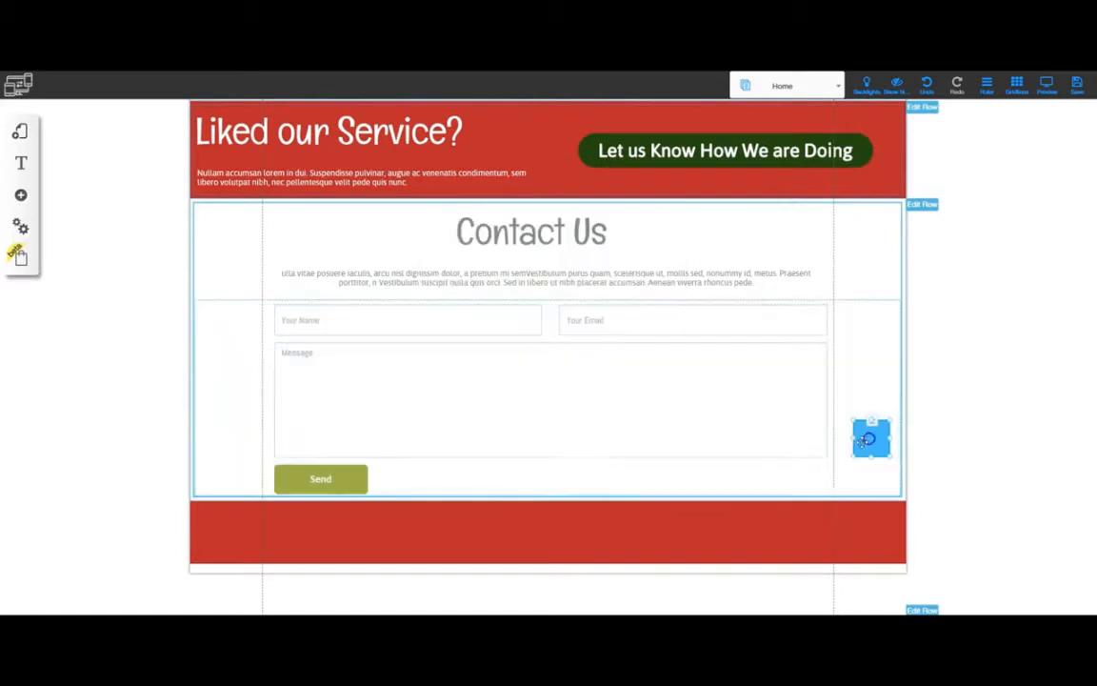
pyautogui.click(717, 533)
pyautogui.click(568, 413)
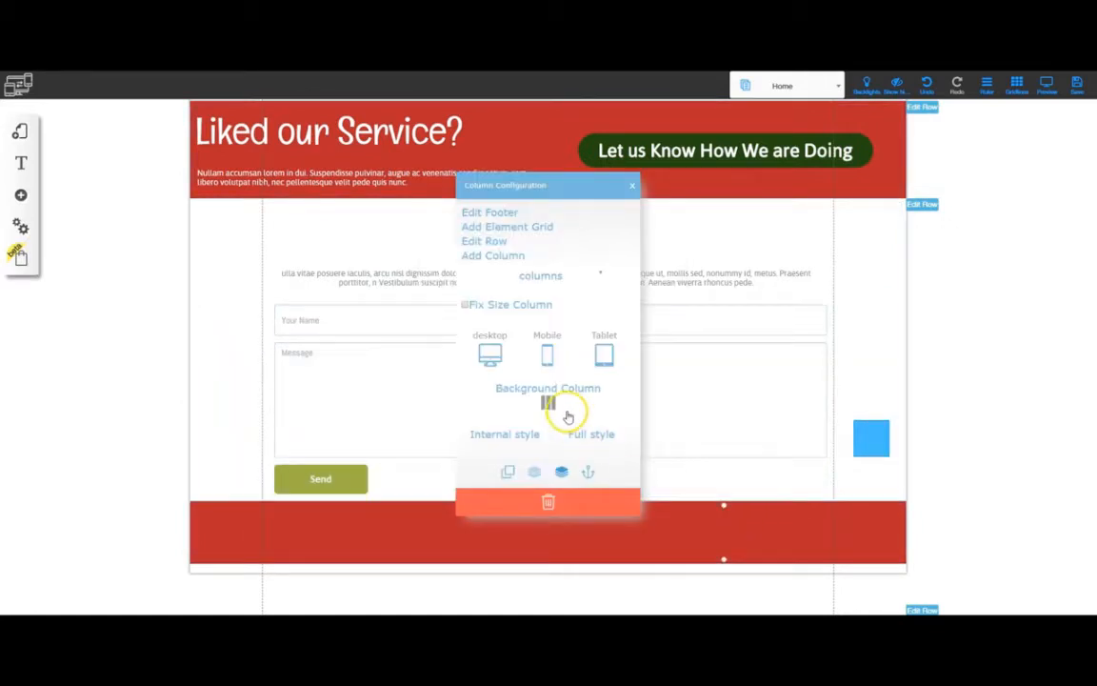
pyautogui.click(498, 255)
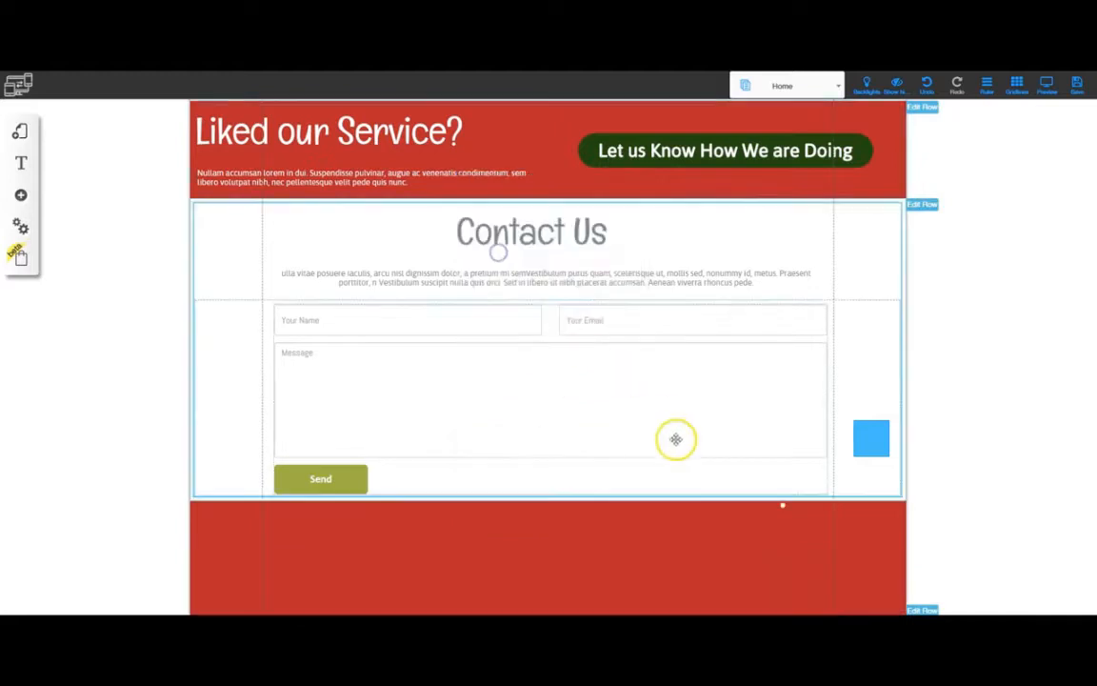
pyautogui.click(754, 531)
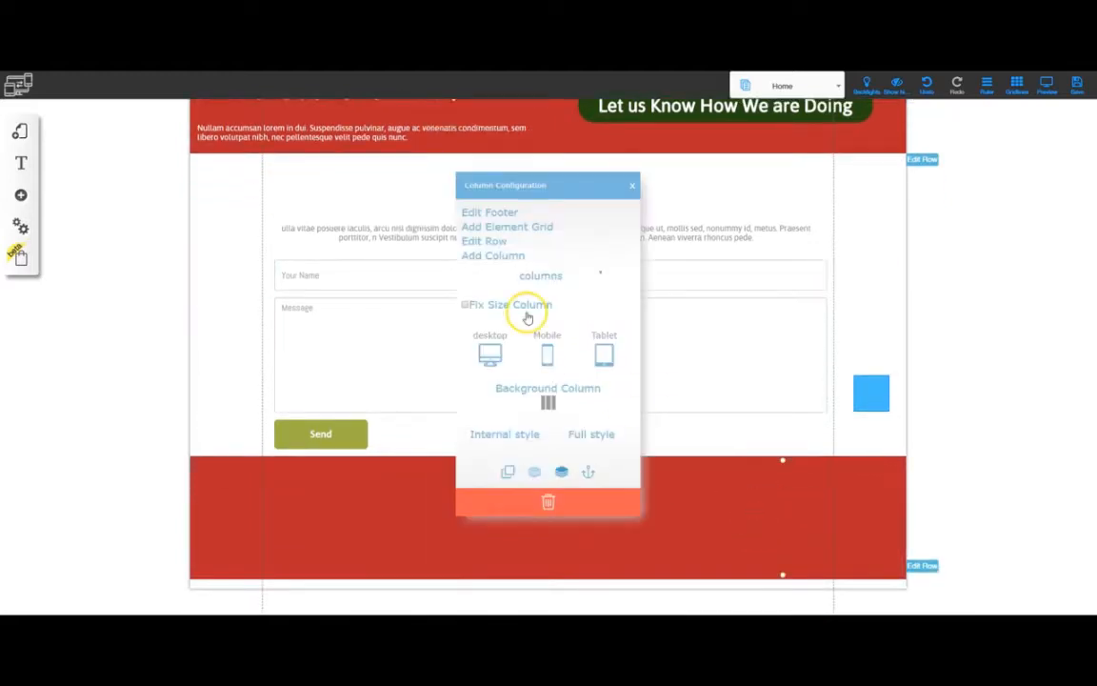
pyautogui.click(500, 257)
# Step: Move the light blue square into the footer's fourth column, then into its first column
pyautogui.moveTo(869, 390); pyautogui.dragTo(761, 523)
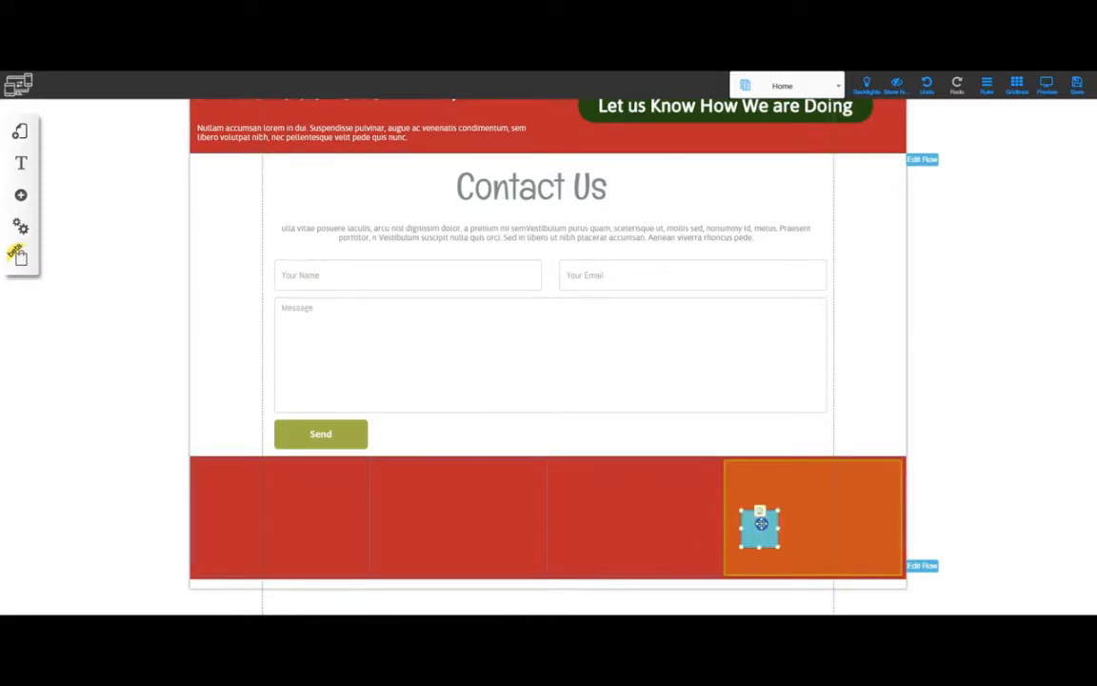
pyautogui.moveTo(760, 522); pyautogui.dragTo(324, 511)
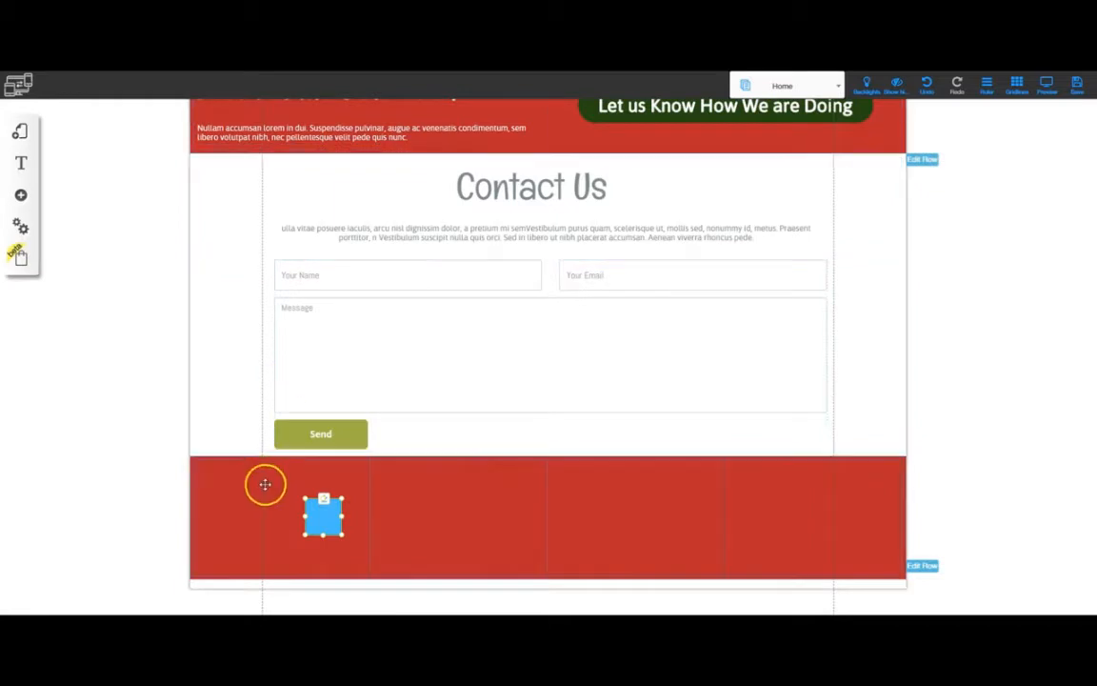
pyautogui.click(321, 502)
pyautogui.moveTo(321, 519)
pyautogui.mouseDown()
pyautogui.moveTo(257, 507)
pyautogui.moveTo(279, 524)
pyautogui.moveTo(334, 505)
pyautogui.mouseUp()
# Step: Add an element grid to the first footer column and move the light blue square into the second column
pyautogui.click(247, 521)
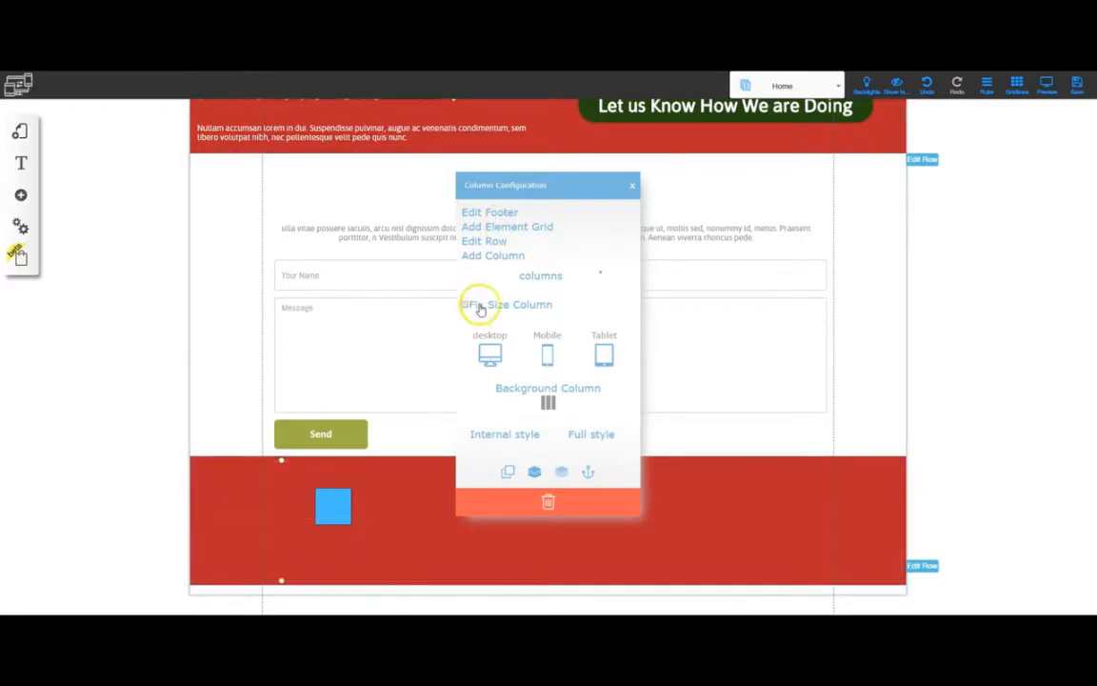
pyautogui.click(517, 229)
pyautogui.moveTo(325, 500); pyautogui.dragTo(404, 504)
# Step: Increase the heights of the upper and lower element grids in the first footer column
pyautogui.click(295, 490)
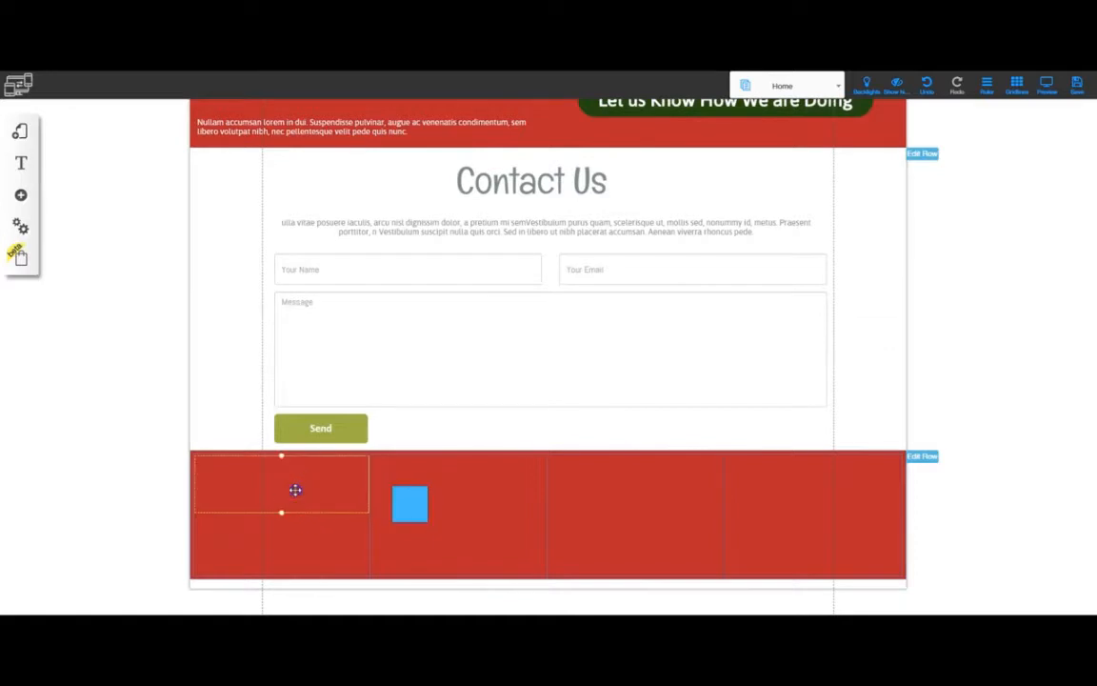
pyautogui.moveTo(283, 515); pyautogui.dragTo(286, 556)
pyautogui.scroll(-1, 429, 557)
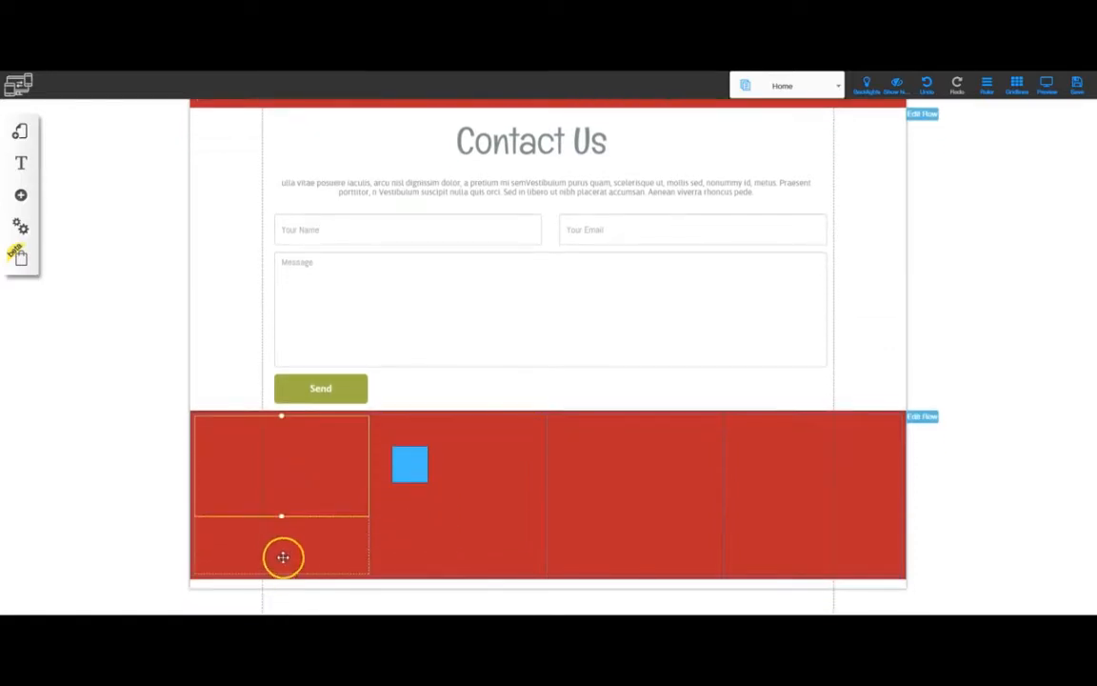
pyautogui.click(283, 556)
pyautogui.moveTo(280, 577); pyautogui.dragTo(281, 613)
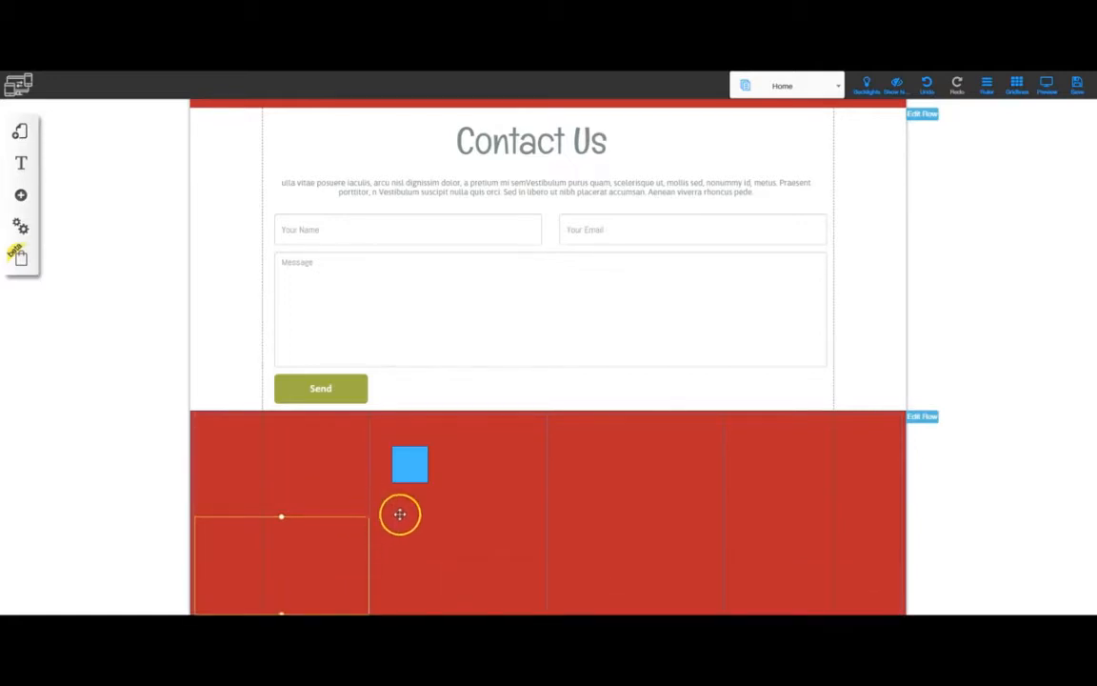
# Step: Place the orange-and-pineapple product image in the first footer column's upper grid and shrink it to 165 wide
pyautogui.scroll(4, 402, 474)
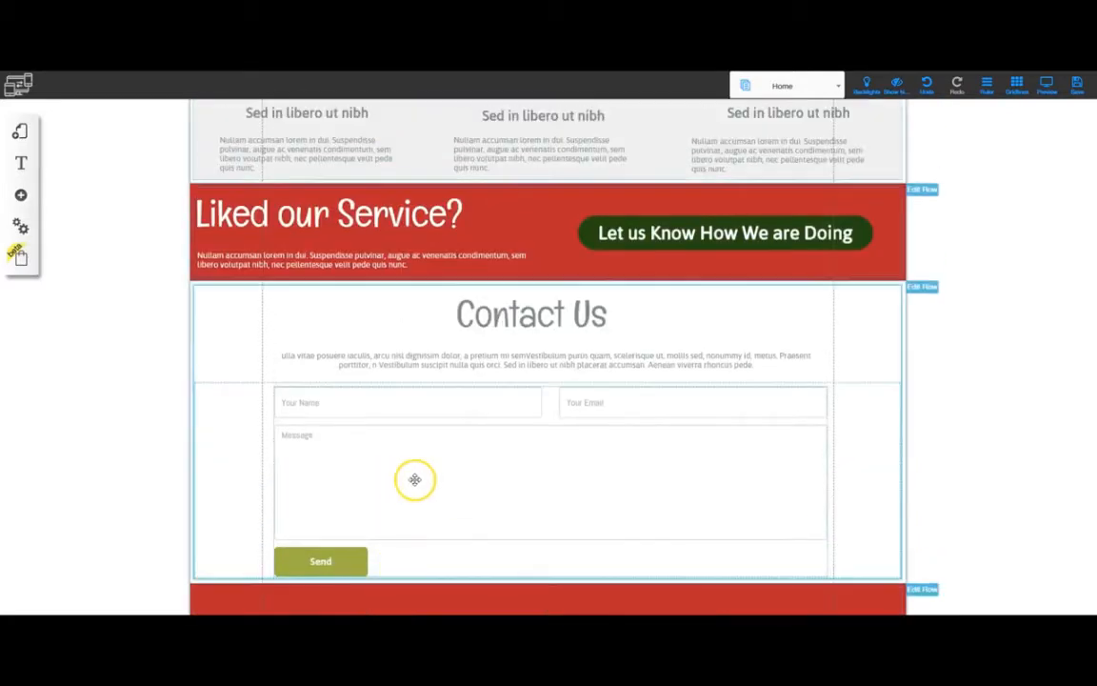
pyautogui.scroll(3, 416, 479)
pyautogui.click(310, 257)
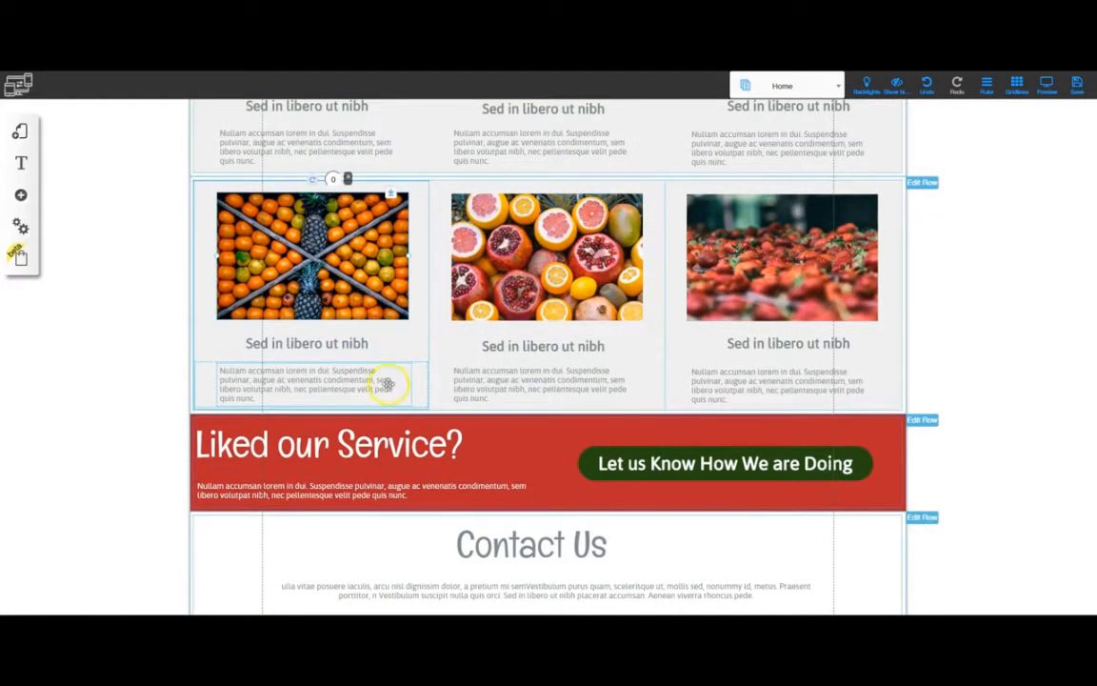
pyautogui.moveTo(351, 238); pyautogui.dragTo(305, 526)
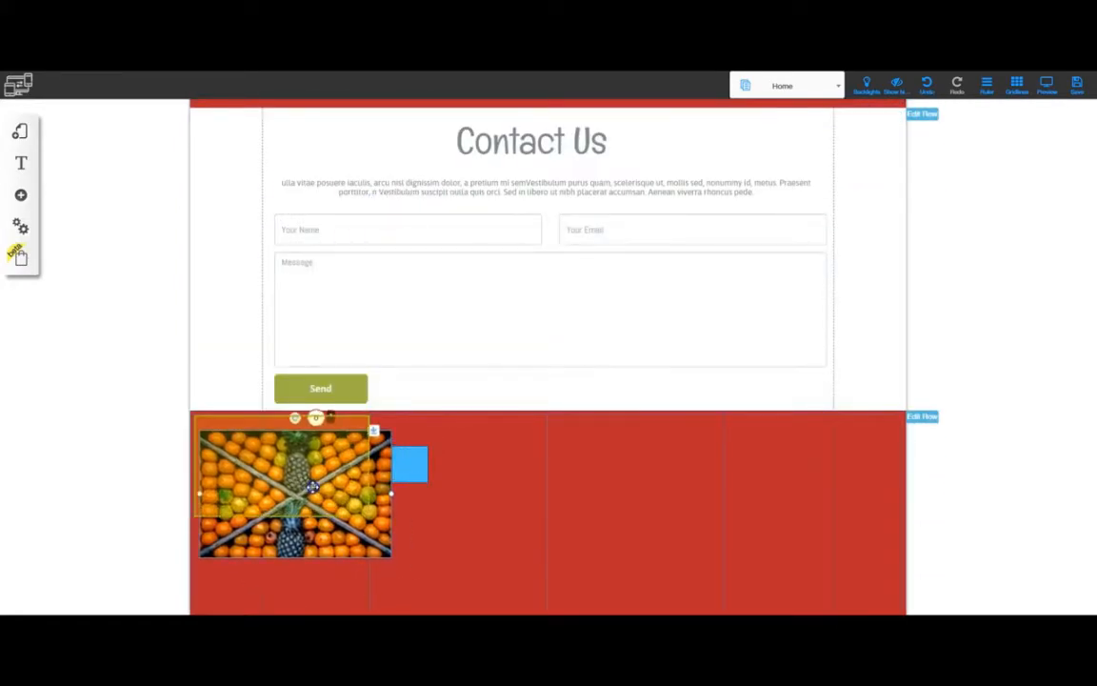
pyautogui.moveTo(390, 496)
pyautogui.mouseDown()
pyautogui.moveTo(357, 481)
pyautogui.moveTo(413, 497)
pyautogui.mouseUp()
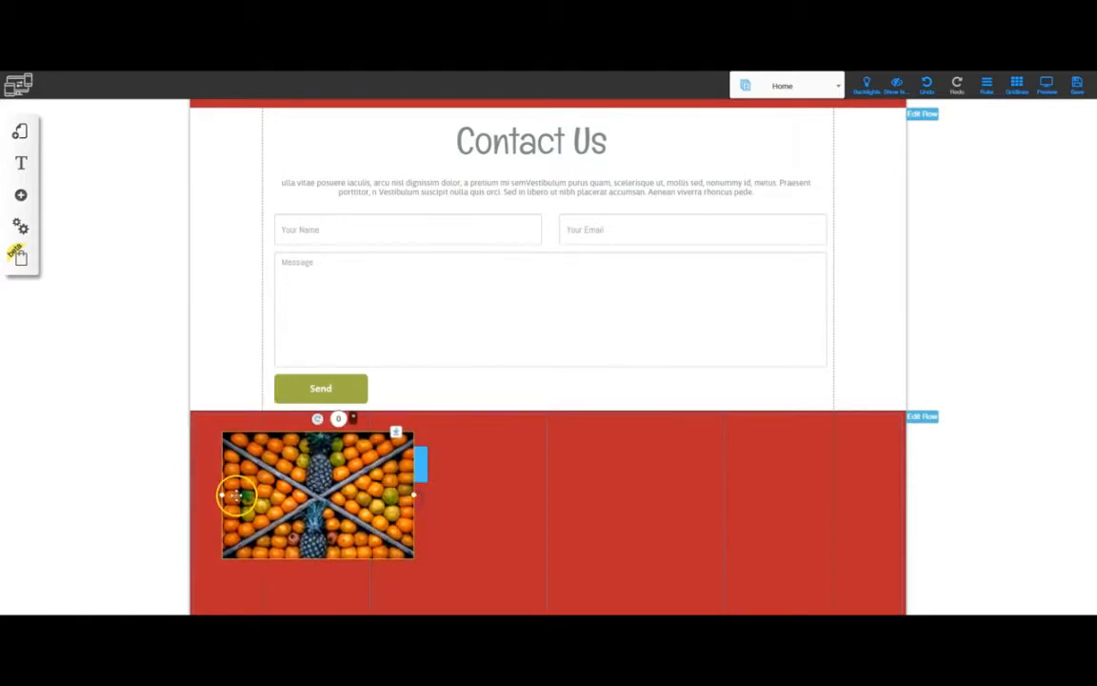
pyautogui.moveTo(223, 496); pyautogui.dragTo(269, 466)
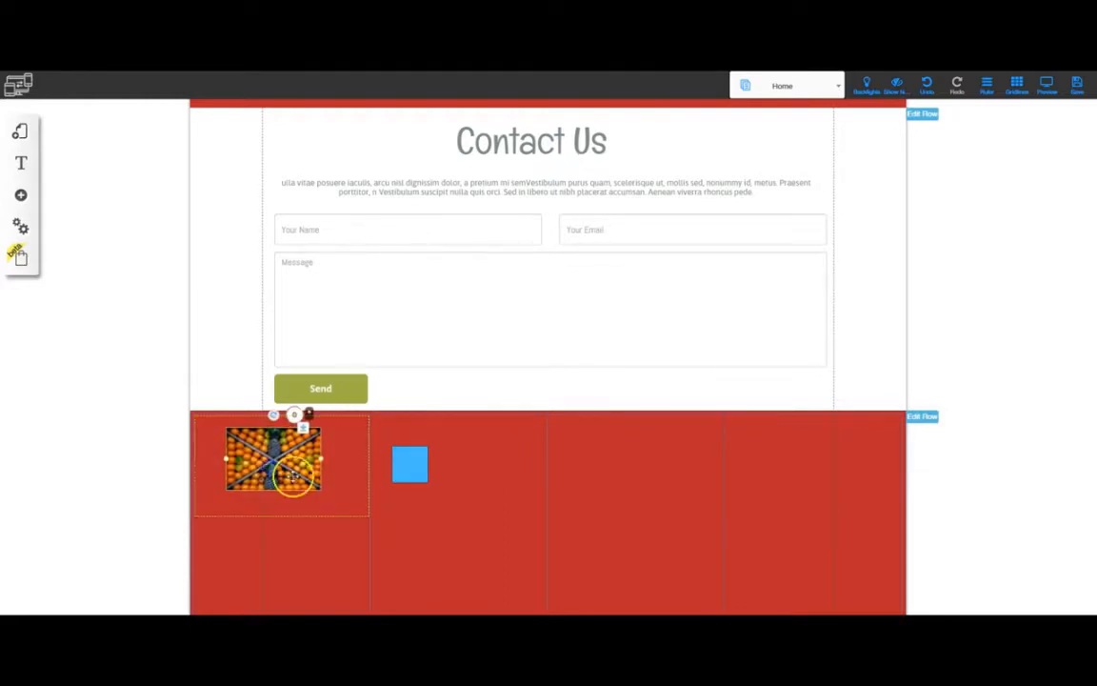
# Step: Replace the footer image with the white Fruit Shop logo from the Quick Start folder, enlarge it and fit the upper grid's height to it
pyautogui.click(294, 415)
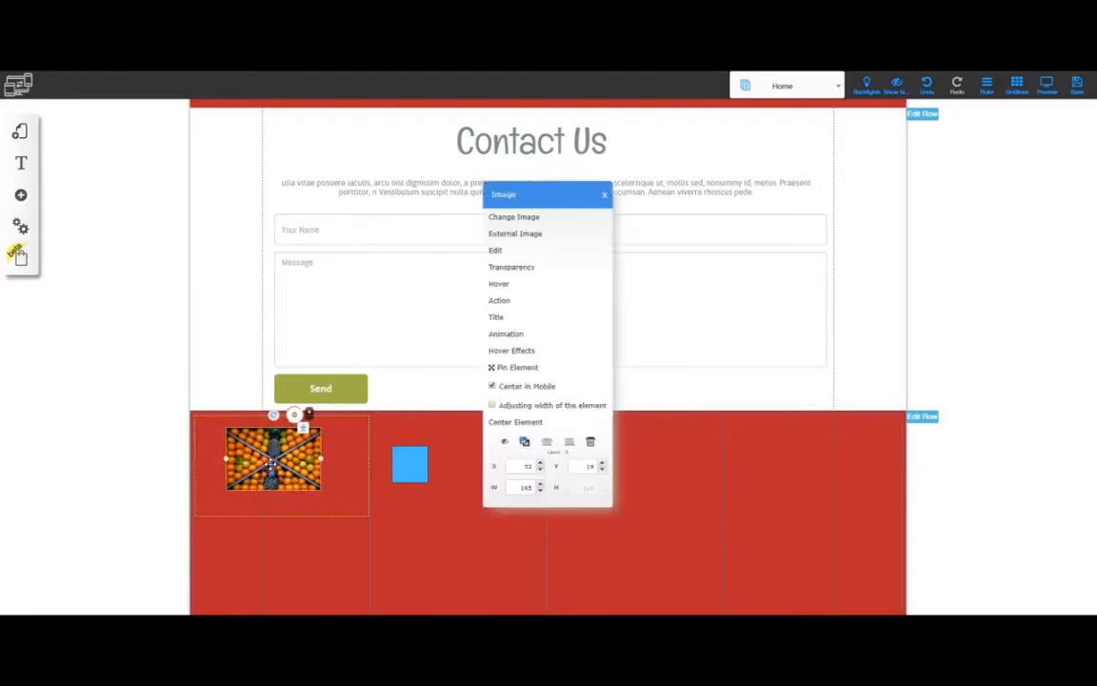
pyautogui.click(526, 222)
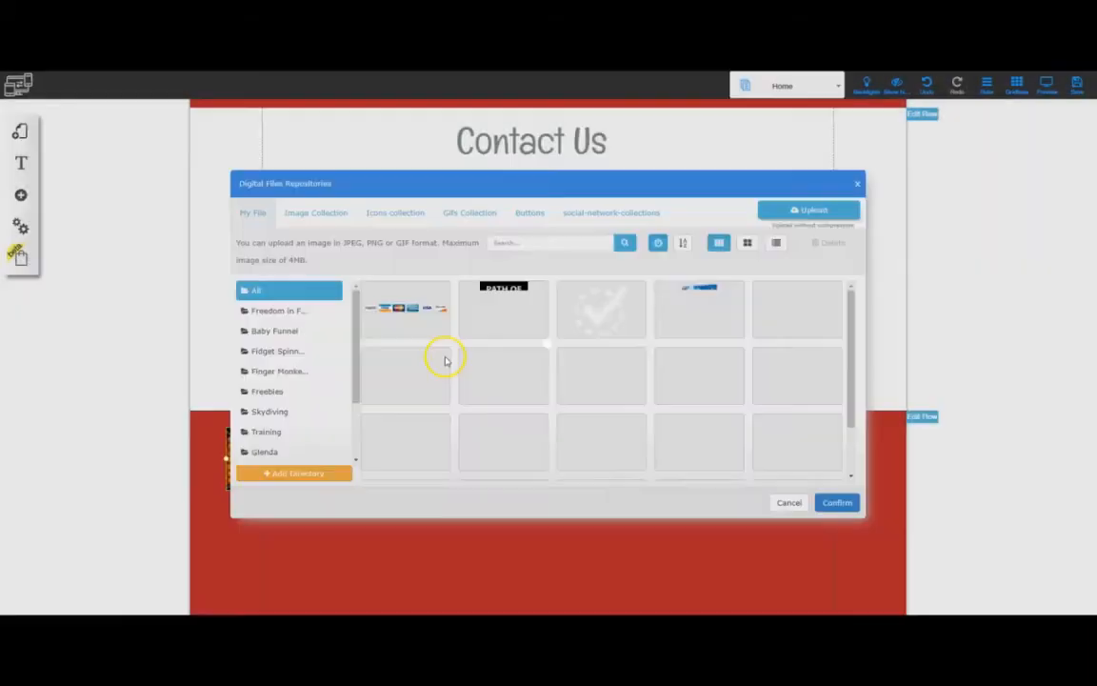
pyautogui.scroll(-2, 303, 419)
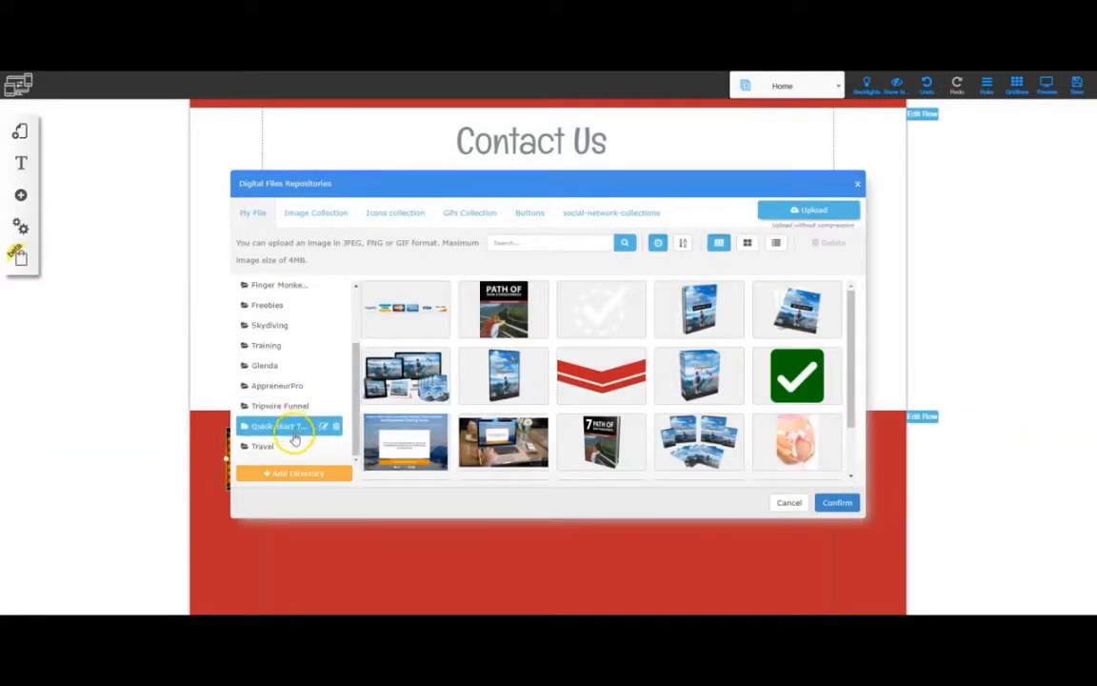
pyautogui.click(285, 427)
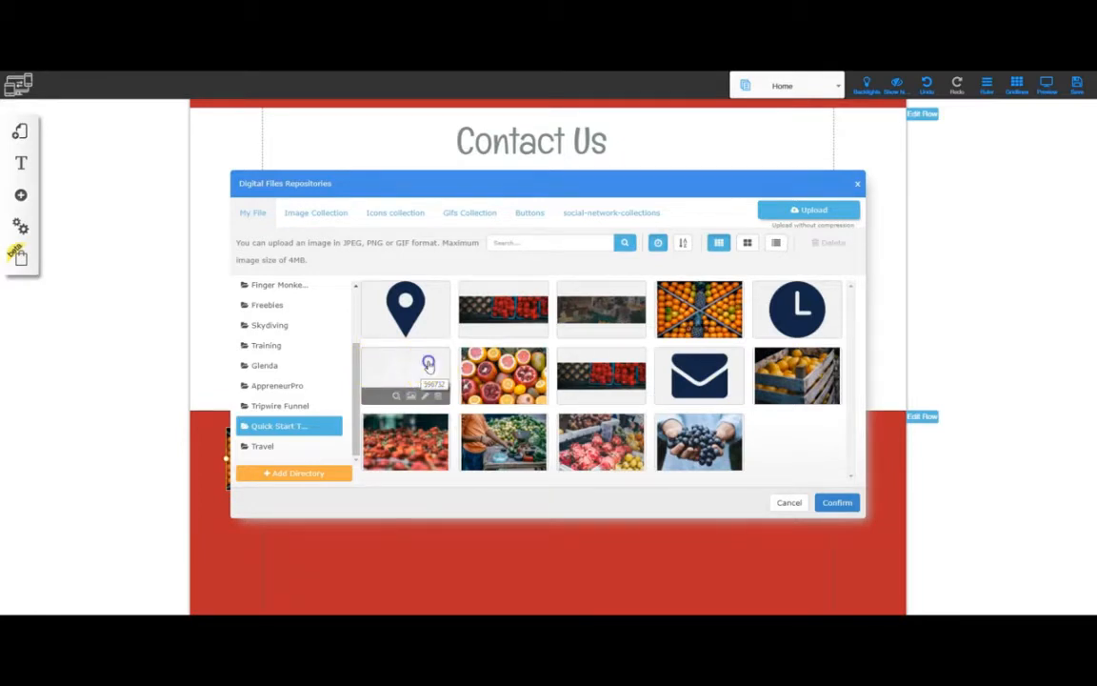
pyautogui.click(836, 500)
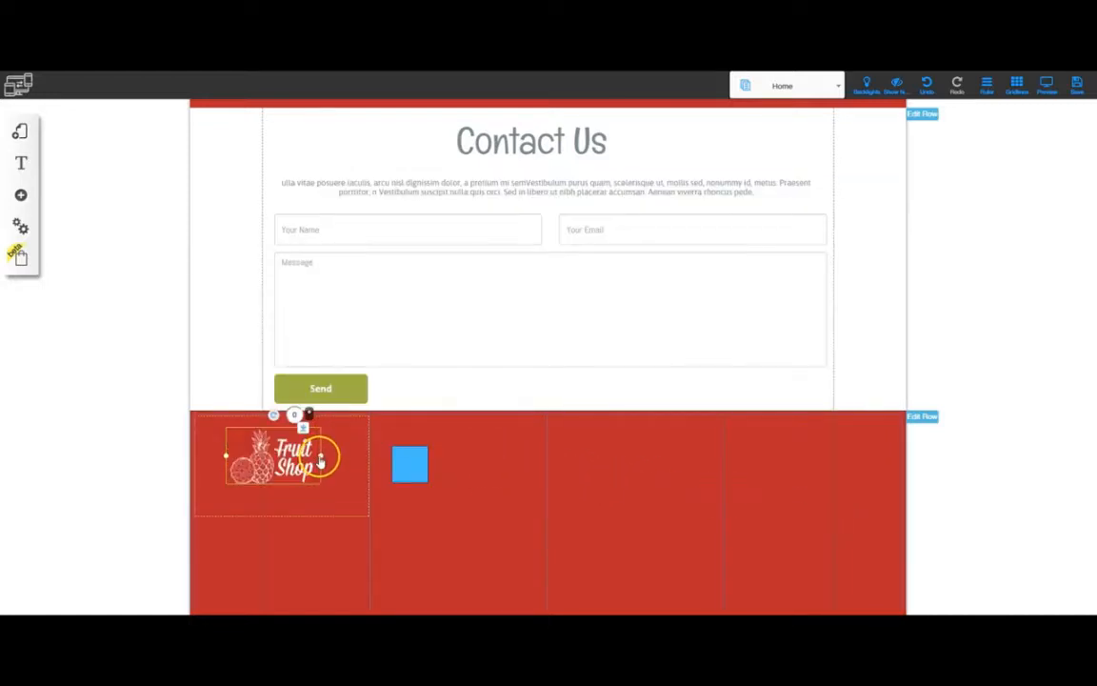
pyautogui.moveTo(324, 460); pyautogui.dragTo(282, 506)
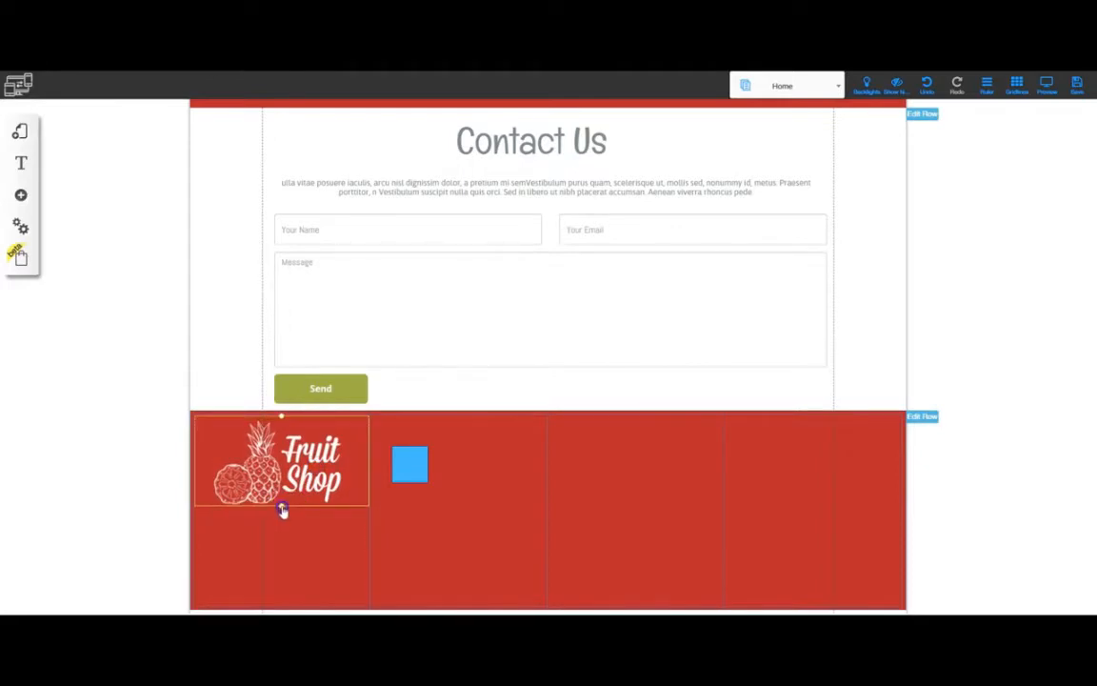
# Step: Add a Body M paragraph text element below the Fruit Shop logo in the first footer column
pyautogui.click(293, 528)
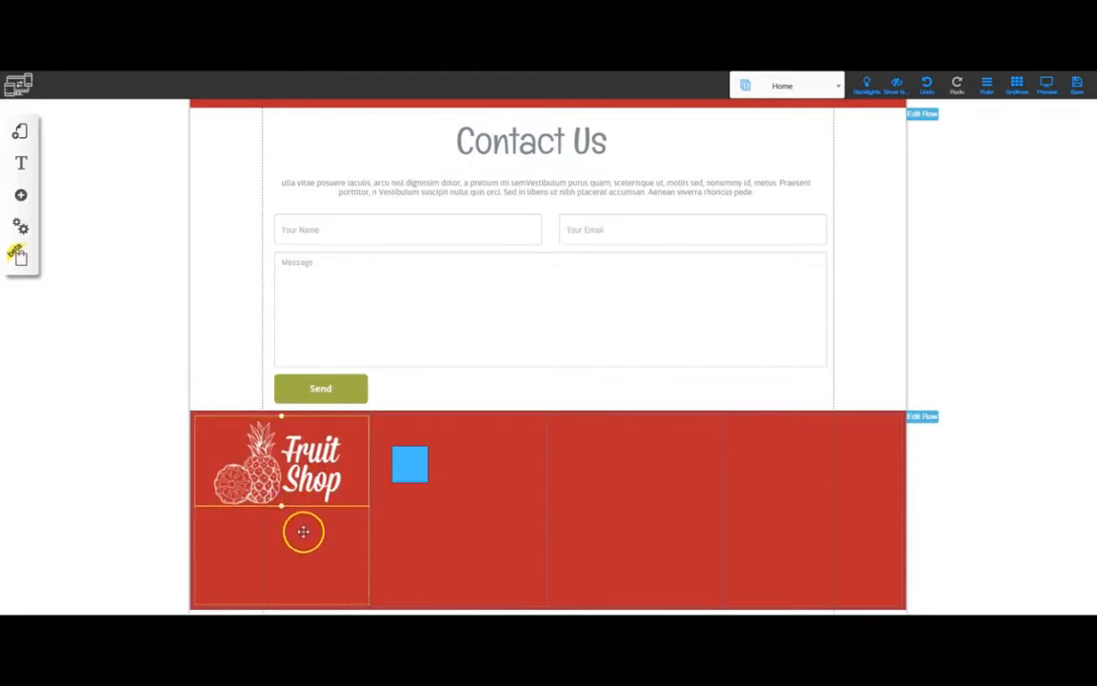
pyautogui.click(23, 195)
pyautogui.click(91, 193)
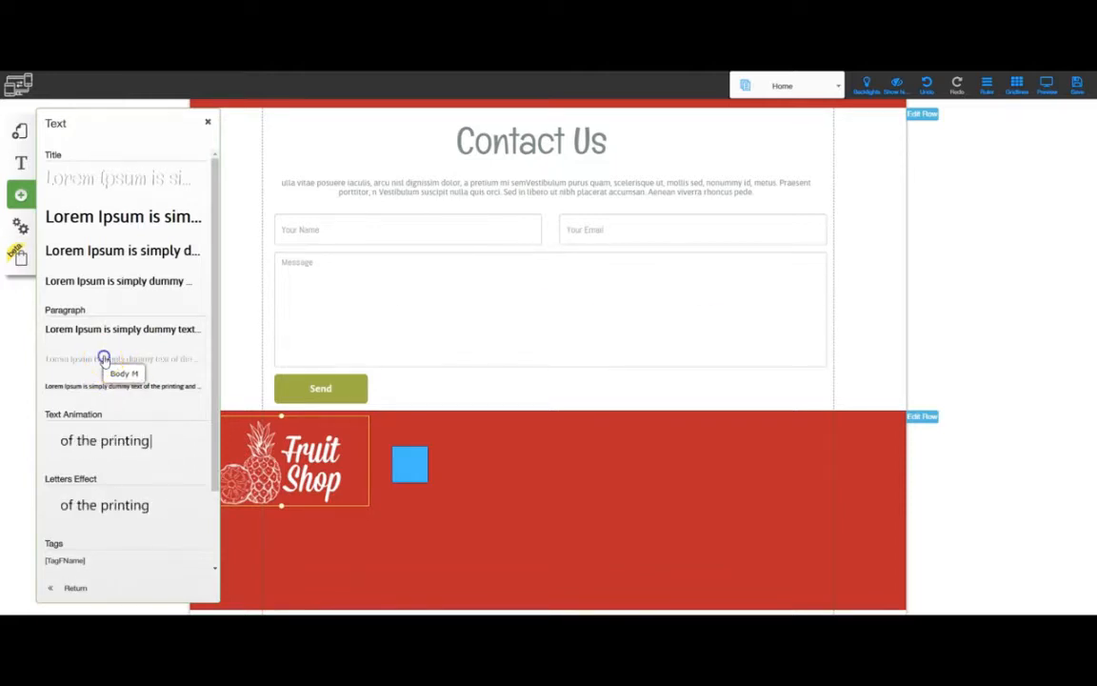
pyautogui.moveTo(103, 358); pyautogui.dragTo(649, 296)
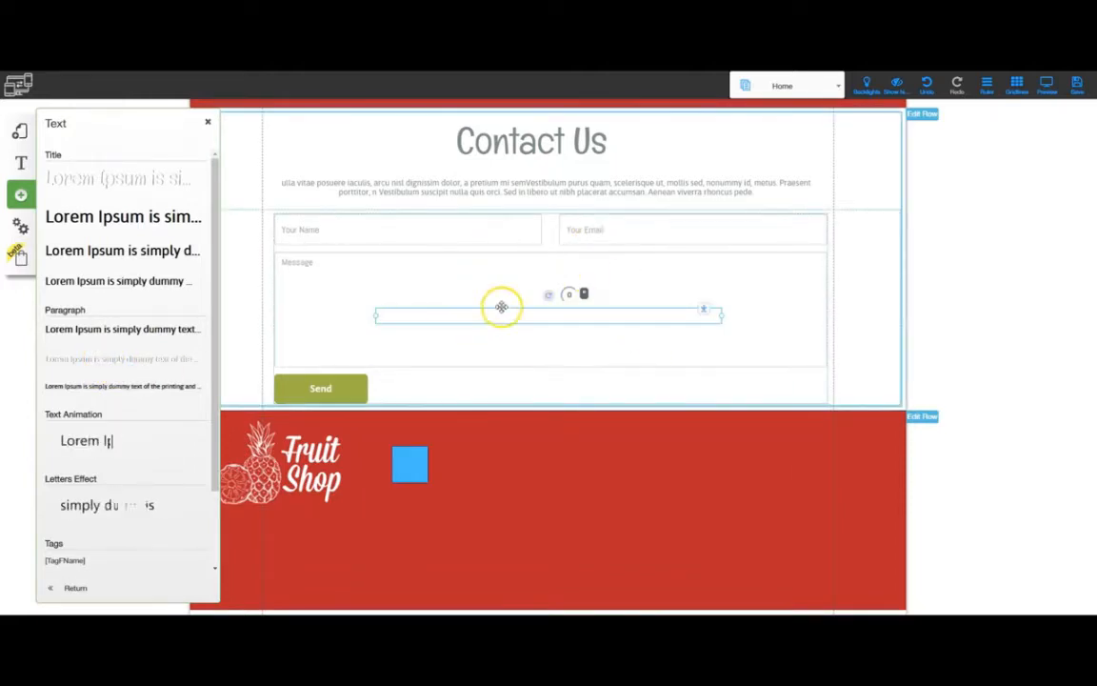
pyautogui.moveTo(502, 307); pyautogui.dragTo(335, 551)
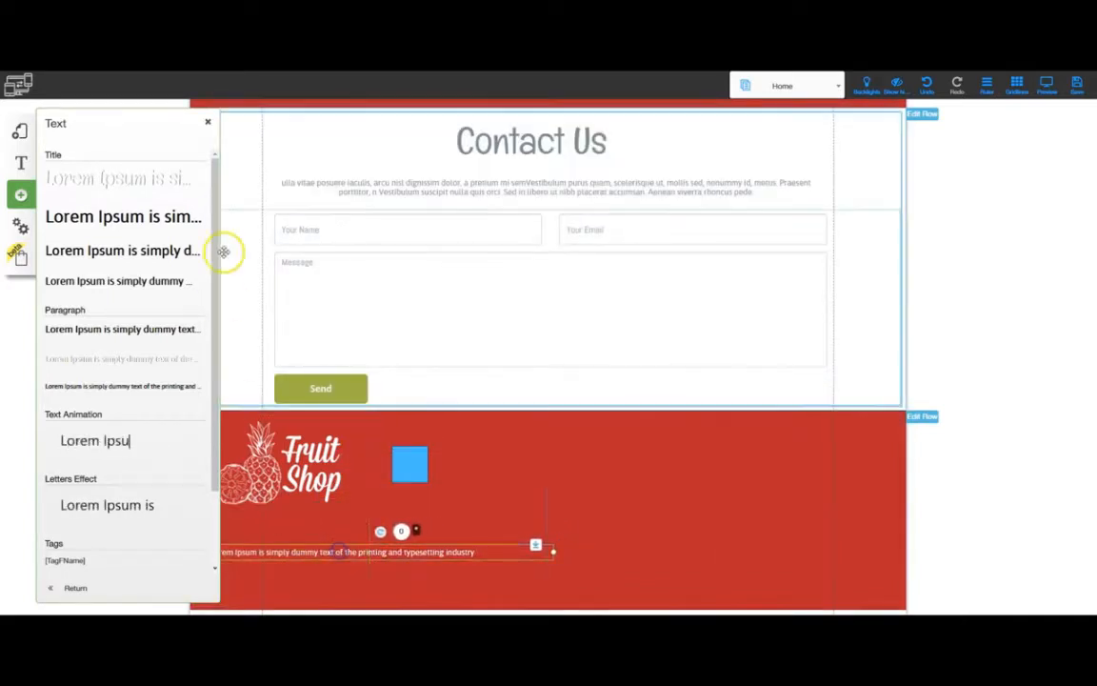
pyautogui.click(207, 122)
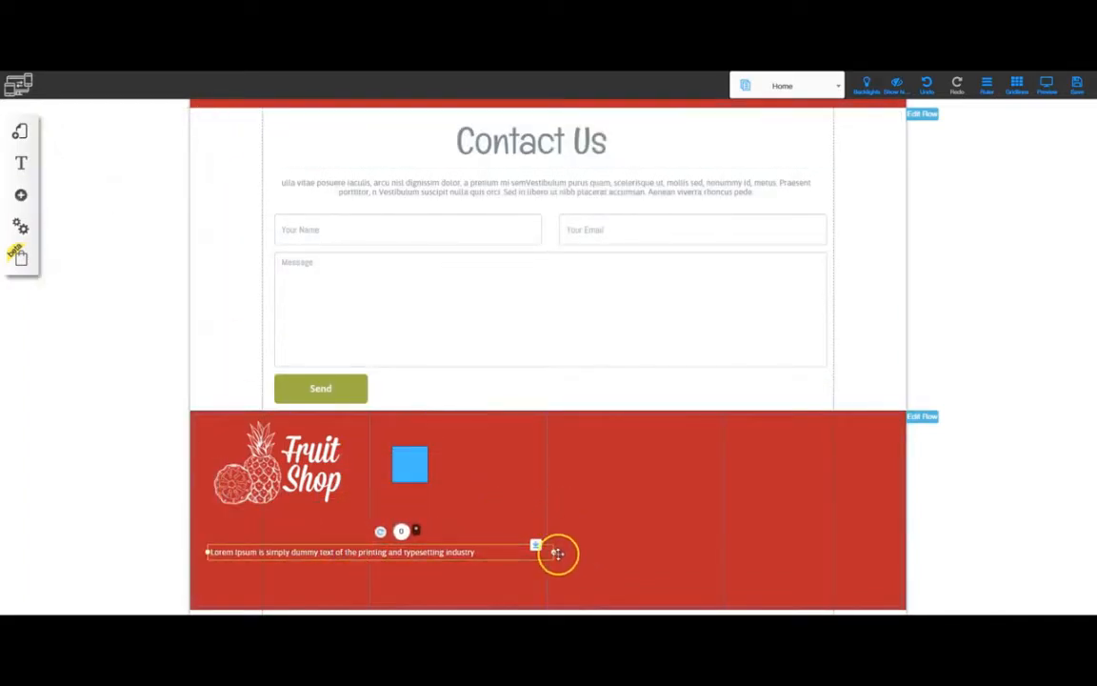
# Step: Narrow the footer paragraph to fit under the logo, and copy the "In consectetuer turpis ut velit" paragraph from the Notepad file
pyautogui.moveTo(536, 551); pyautogui.dragTo(285, 536)
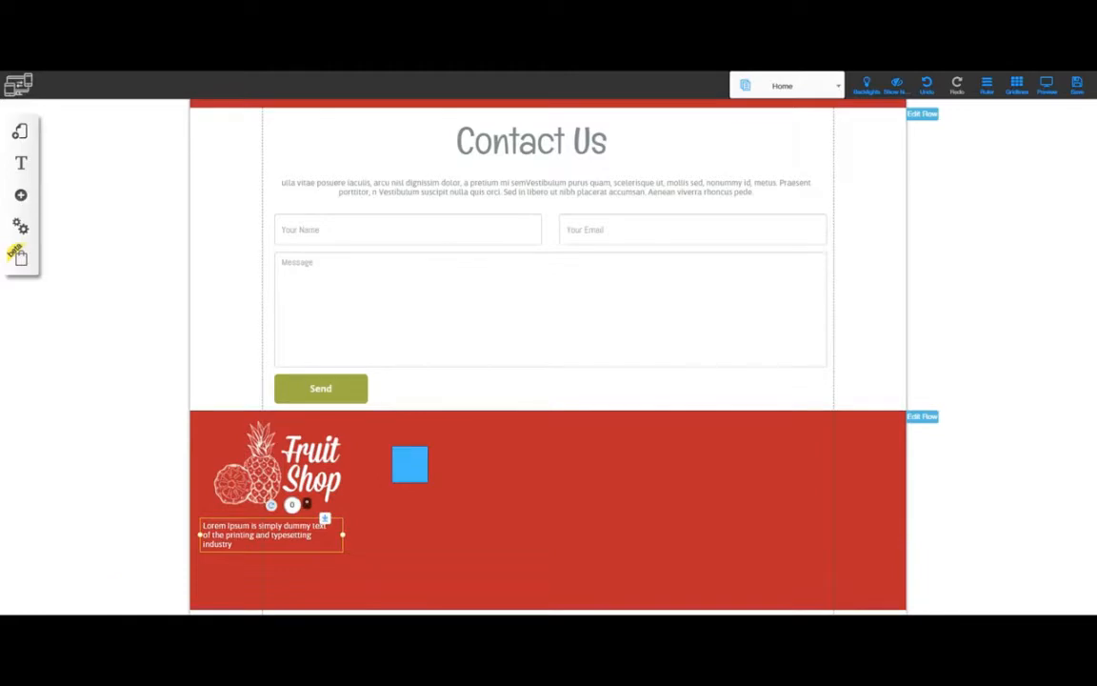
pyautogui.hotkey('alt', 'Tab')
pyautogui.scroll(-15, 966, 323)
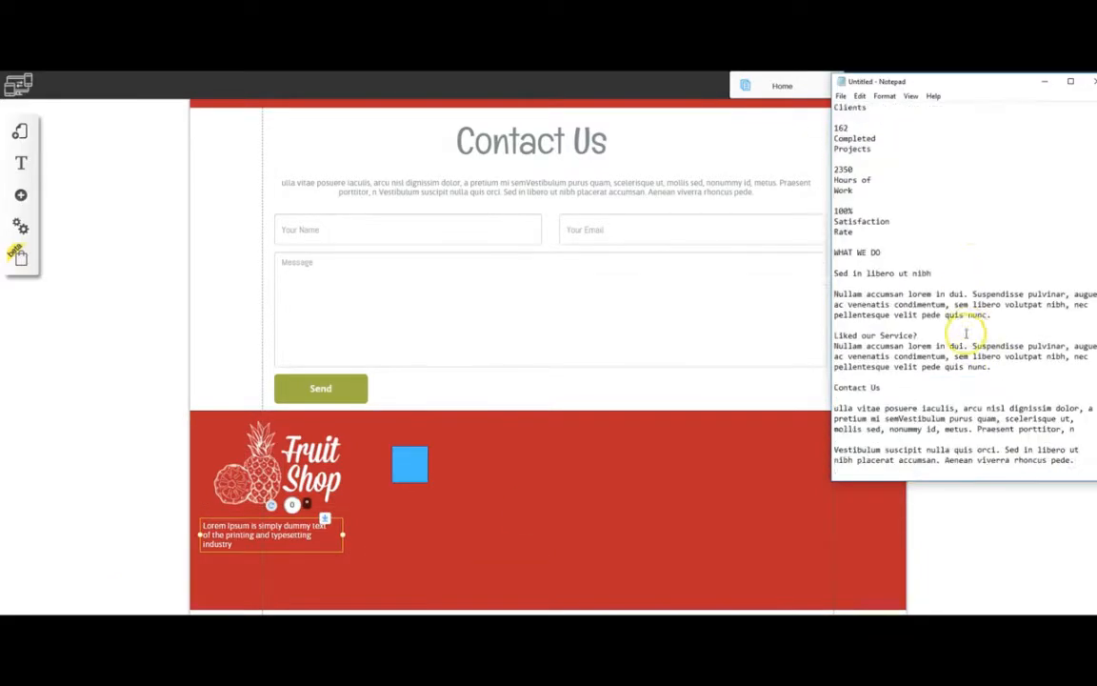
pyautogui.scroll(-11, 963, 331)
pyautogui.scroll(3, 966, 331)
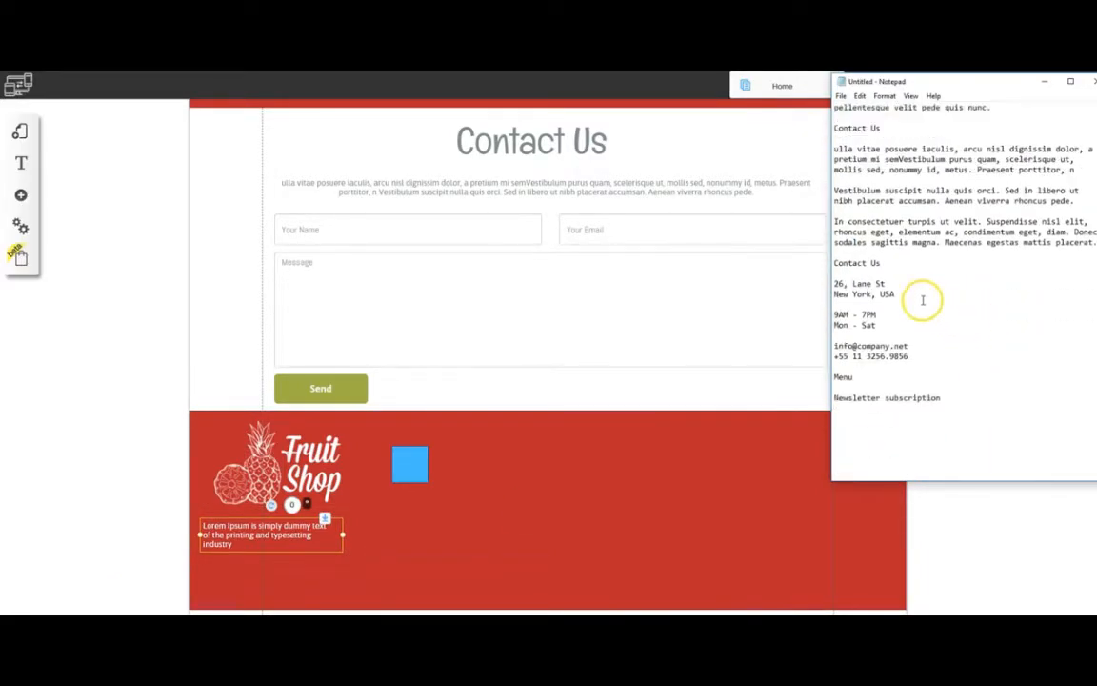
pyautogui.moveTo(834, 221); pyautogui.dragTo(1095, 242)
pyautogui.hotkey('ctrl', 'c')
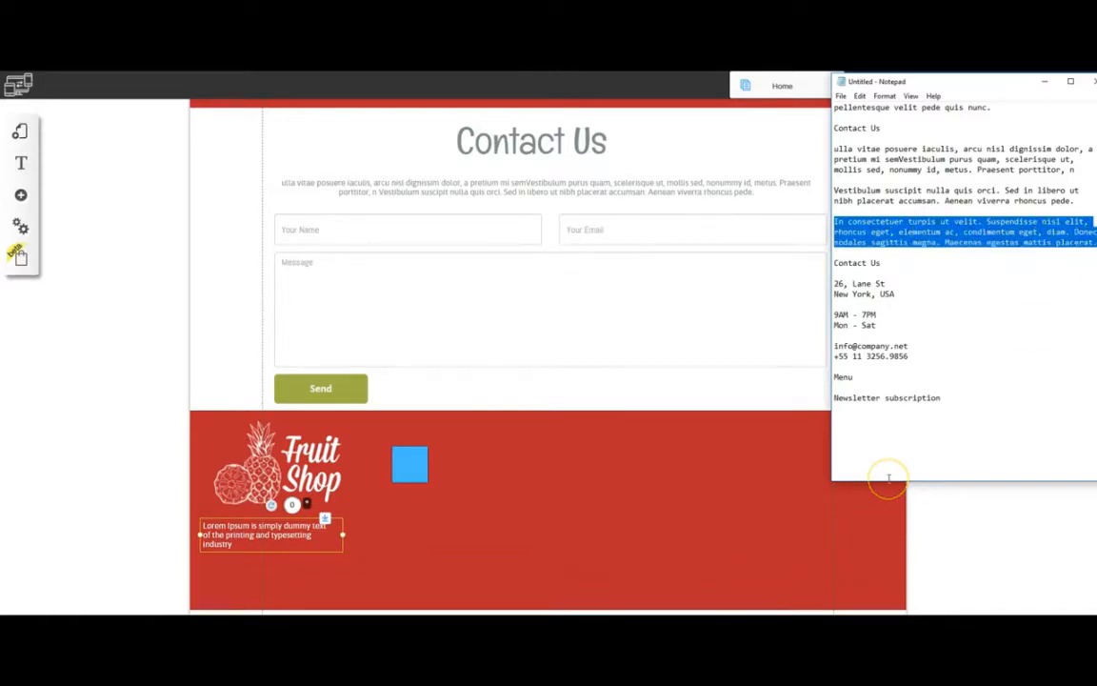
# Step: Replace the placeholder text below the Fruit Shop logo with the copied "In consectetuer turpis ut velit" paragraph
pyautogui.click(265, 535)
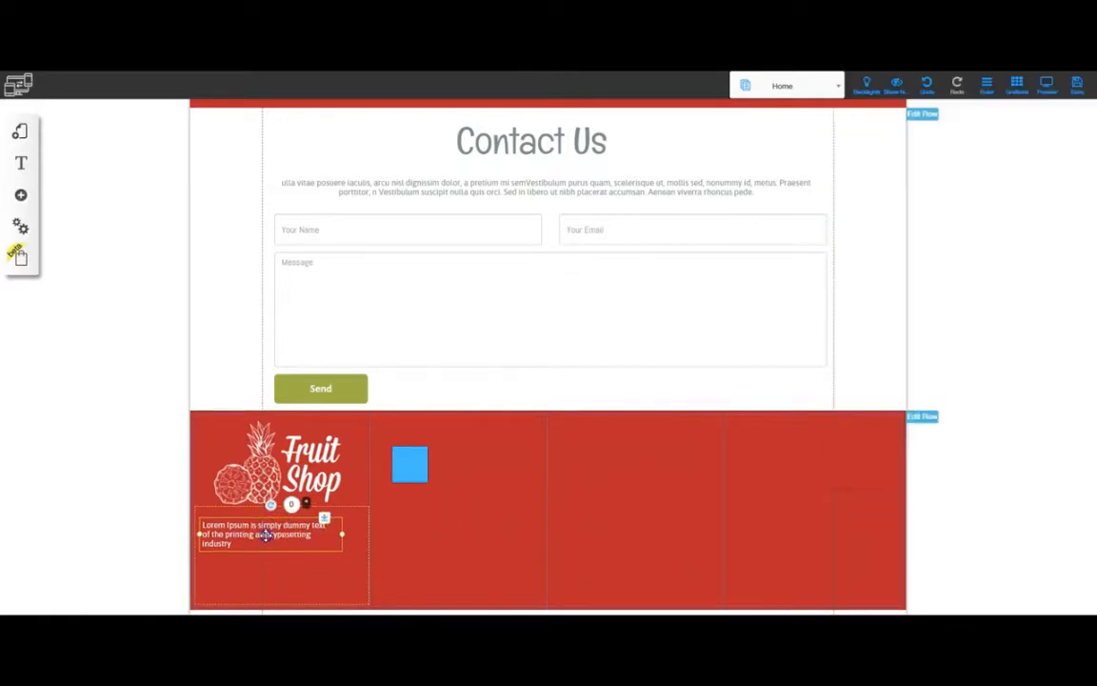
pyautogui.doubleClick(265, 535)
pyautogui.tripleClick(245, 534)
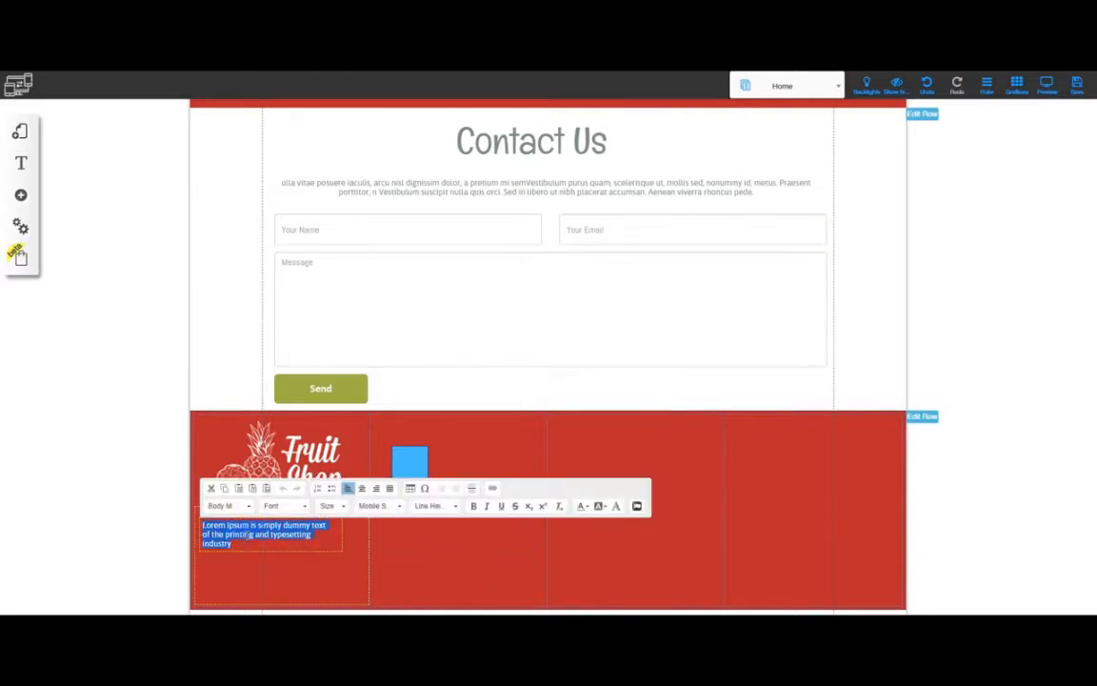
pyautogui.hotkey('ctrl', 'v')
pyautogui.click(336, 557)
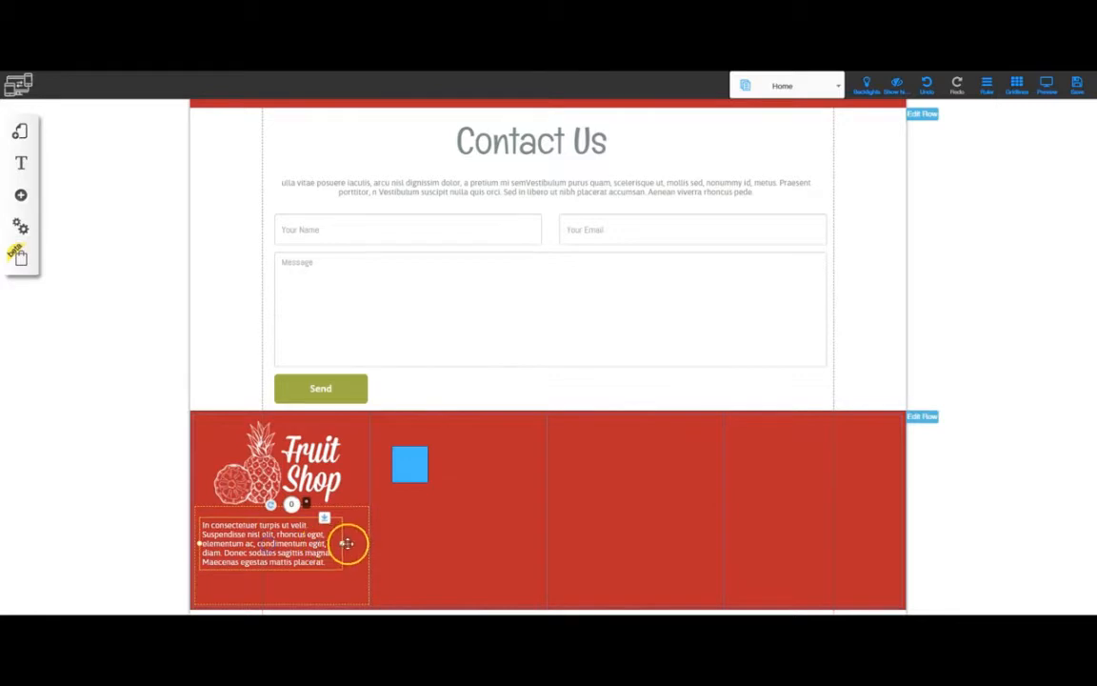
# Step: Widen the first footer column's paragraph to nearly the column width and center the element in its grid
pyautogui.moveTo(350, 545); pyautogui.dragTo(360, 548)
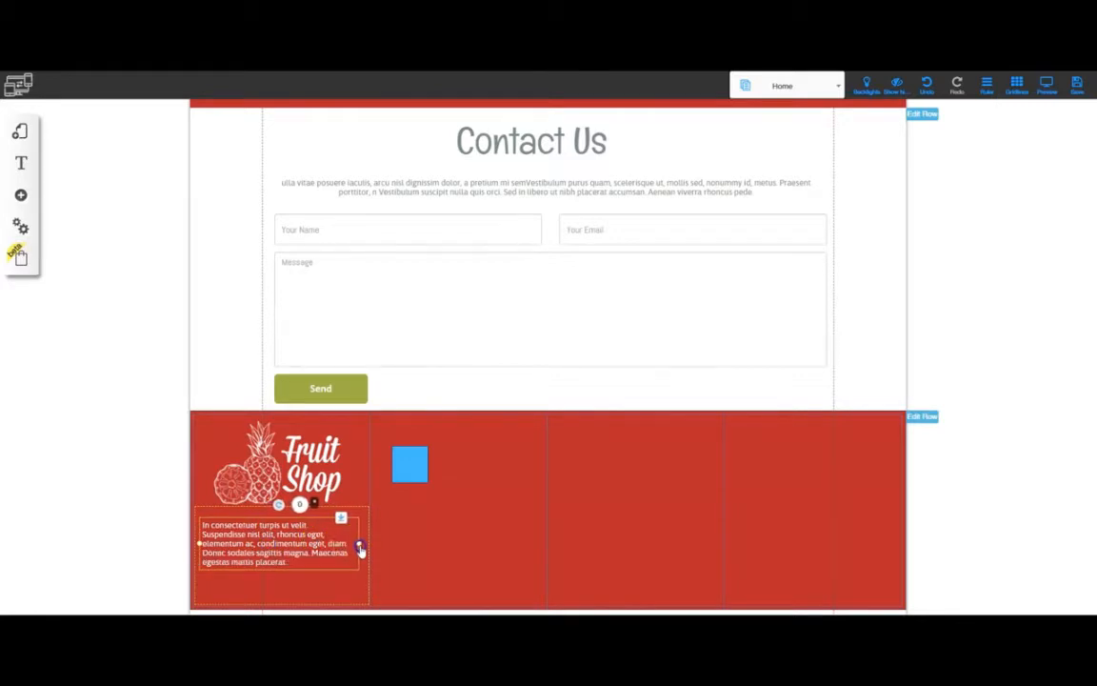
pyautogui.moveTo(251, 527); pyautogui.dragTo(256, 526)
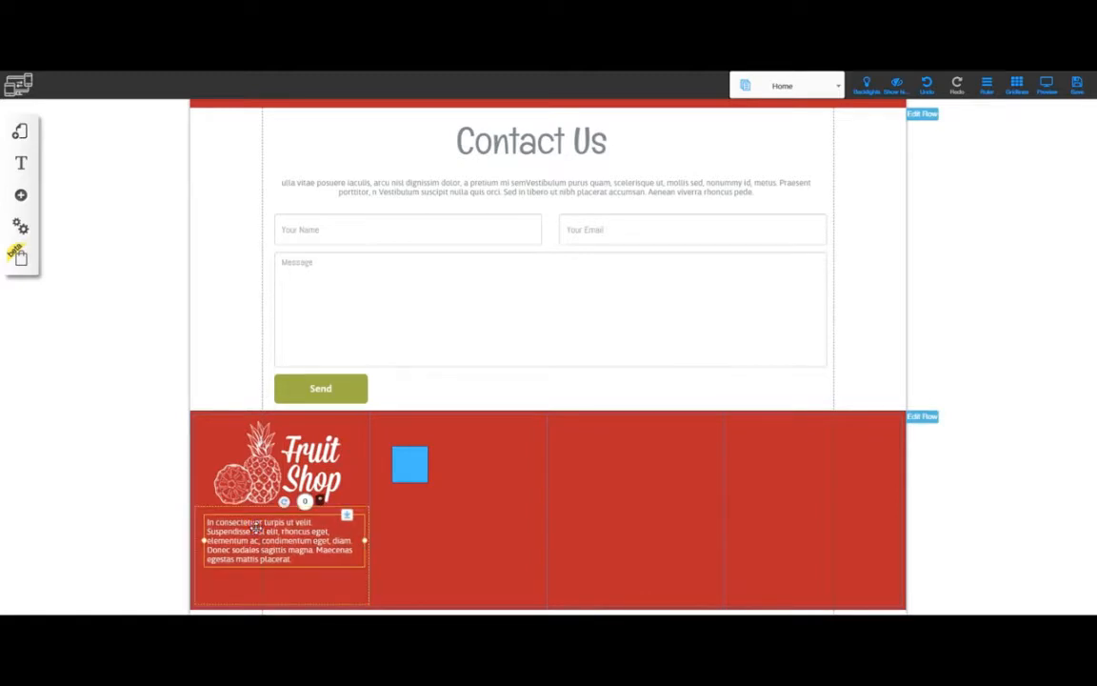
pyautogui.doubleClick(256, 527)
pyautogui.click(522, 355)
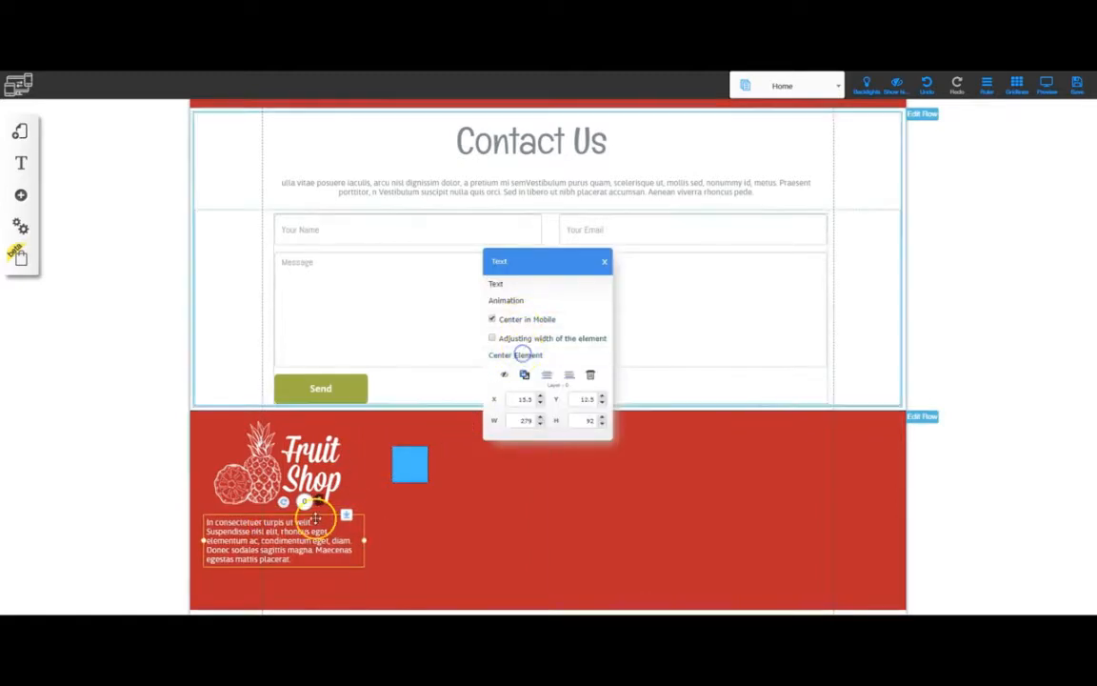
# Step: Reduce the height of the first footer column's lower grid and move the paragraph slightly down within it
pyautogui.click(321, 580)
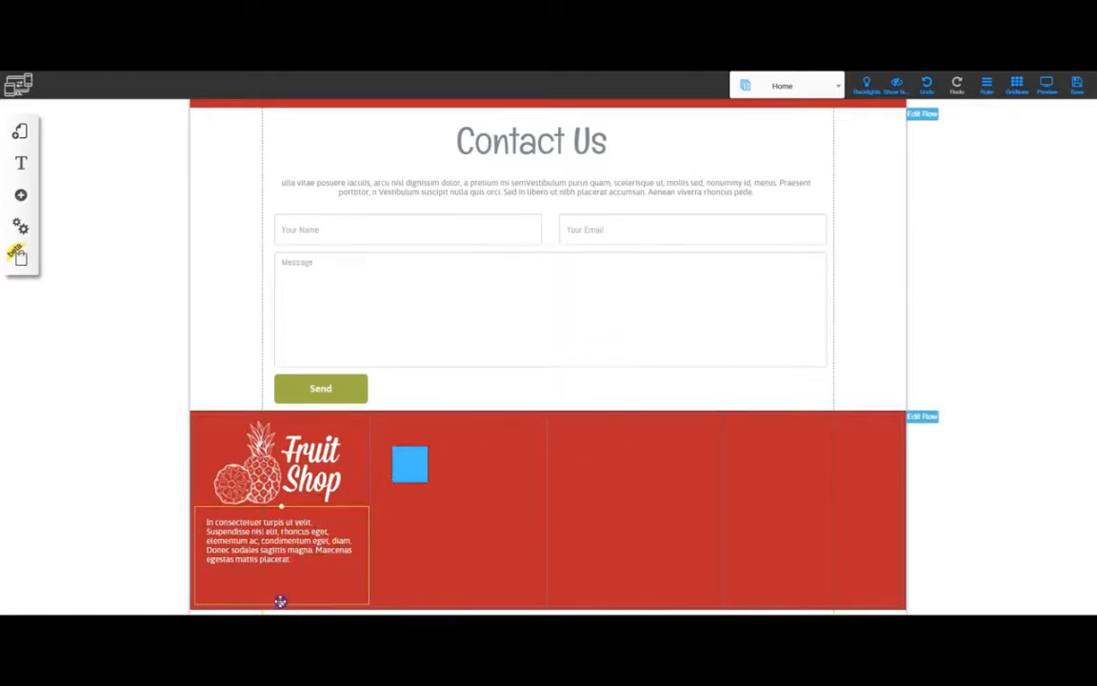
pyautogui.moveTo(280, 601)
pyautogui.mouseDown()
pyautogui.moveTo(284, 575)
pyautogui.moveTo(286, 584)
pyautogui.mouseUp()
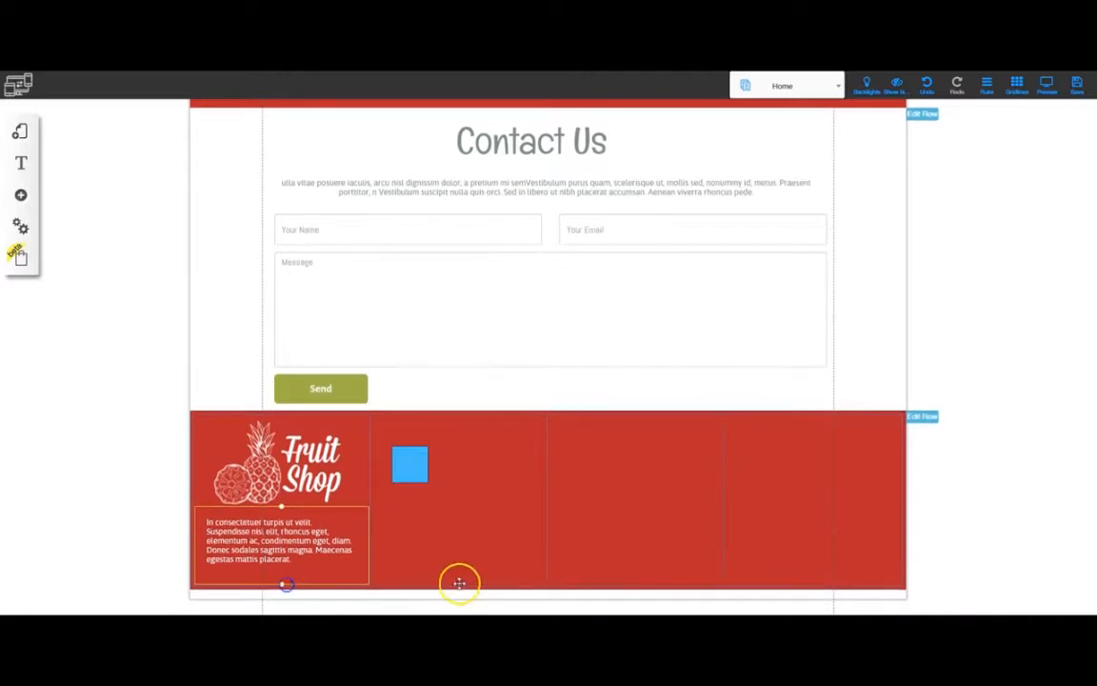
pyautogui.click(292, 538)
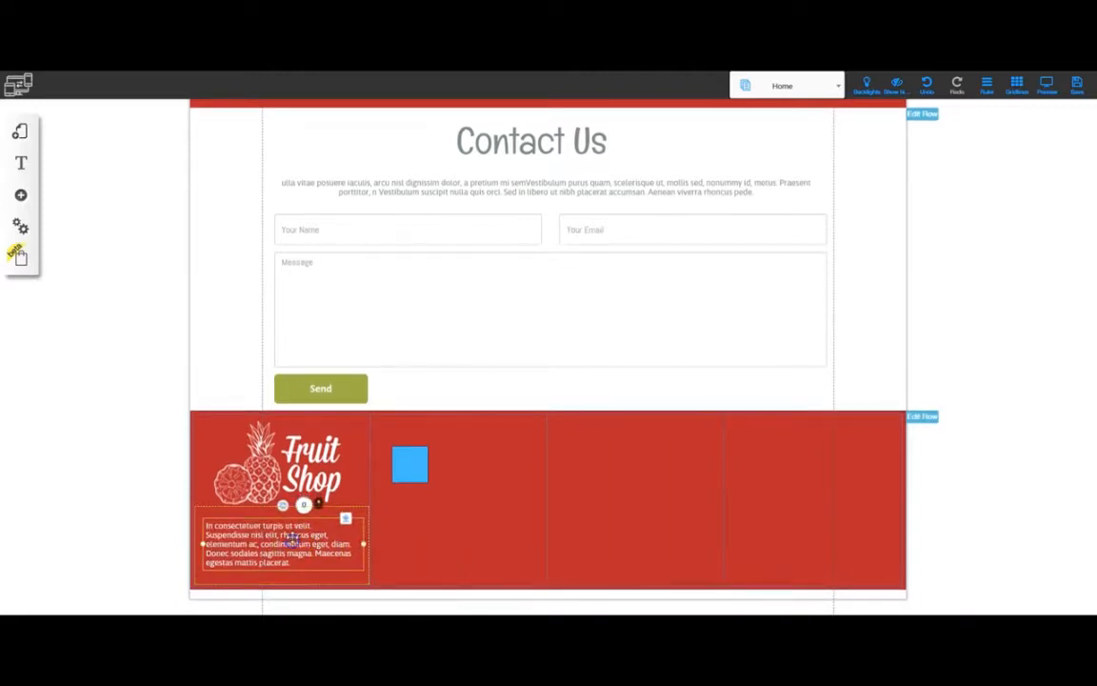
pyautogui.click(942, 507)
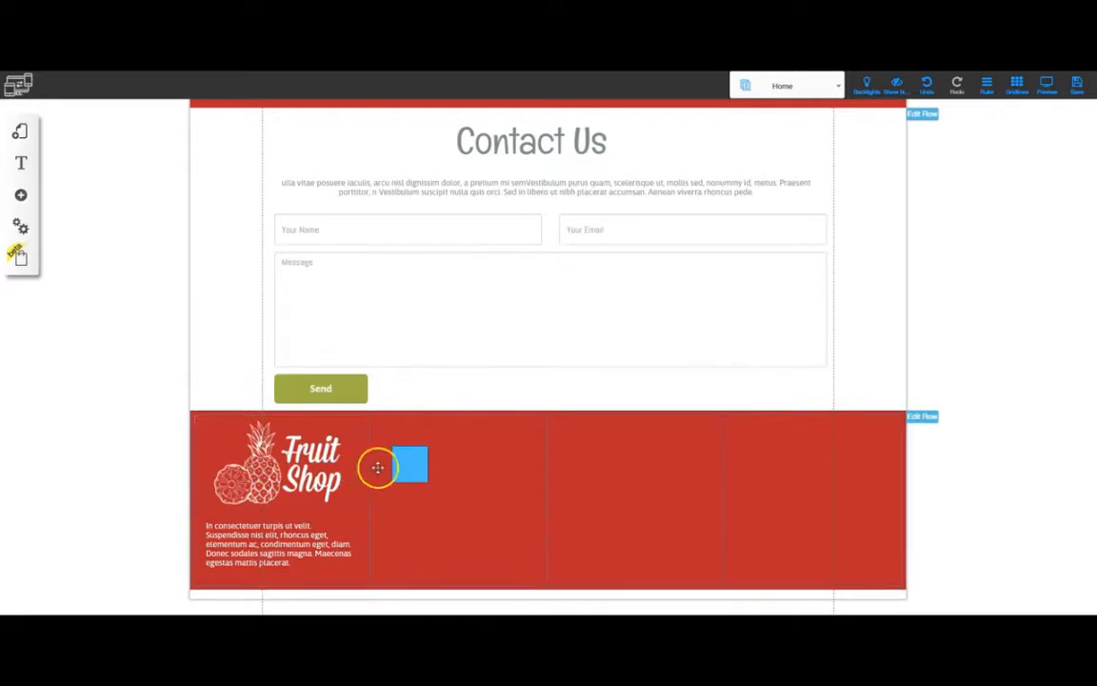
# Step: Move the blue box to the fourth footer column and add two element grids to the second column
pyautogui.moveTo(409, 464); pyautogui.dragTo(832, 517)
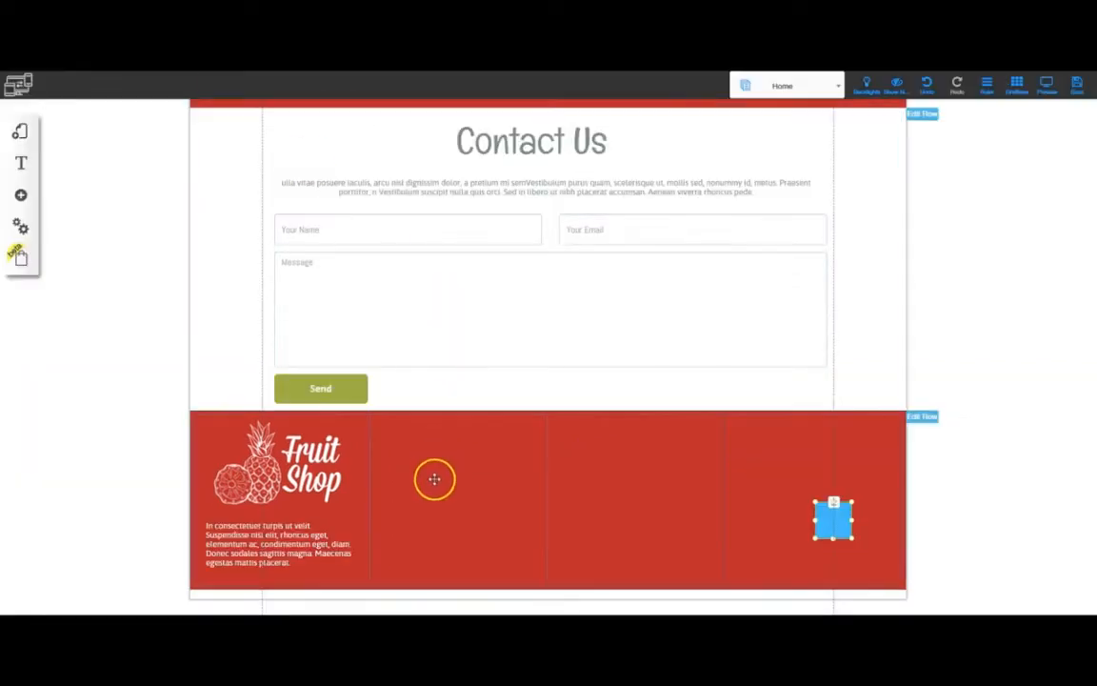
pyautogui.click(444, 466)
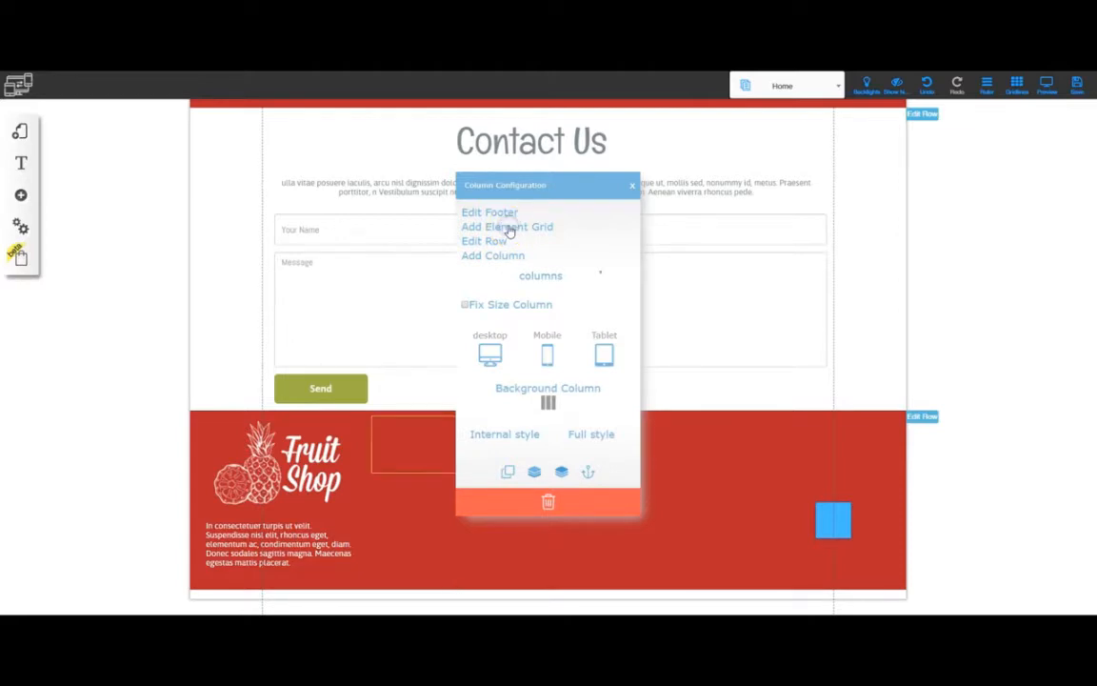
pyautogui.click(631, 186)
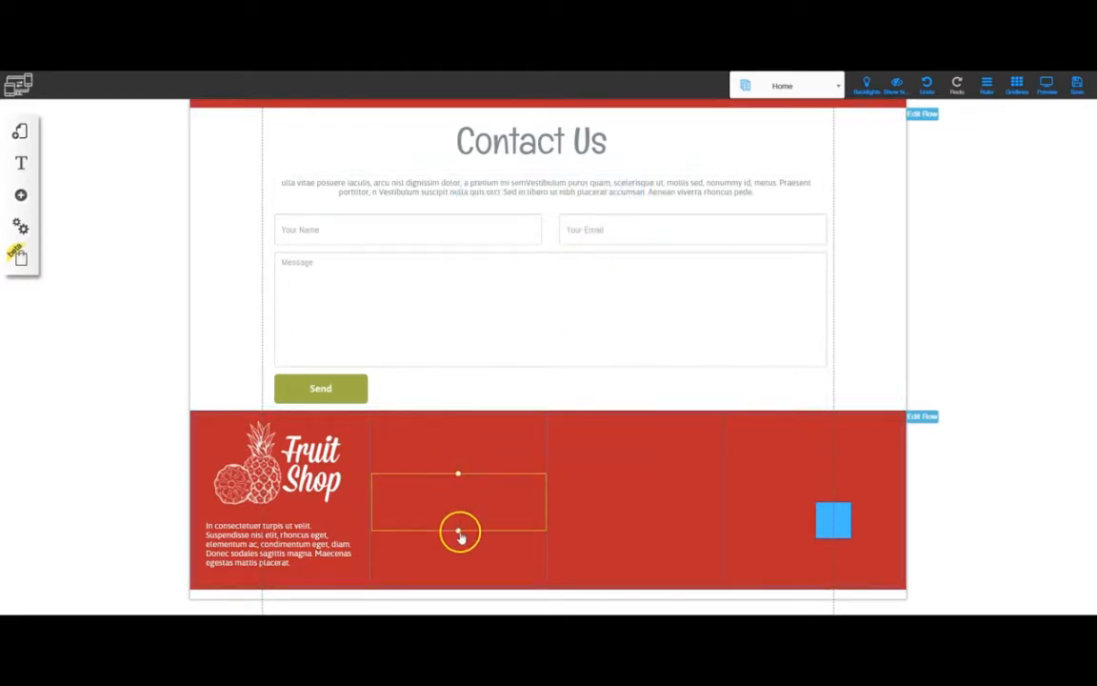
# Step: Add a Title M text reading "Lorem" to the second footer column's upper grid and narrow it to the column width
pyautogui.click(23, 194)
pyautogui.click(103, 198)
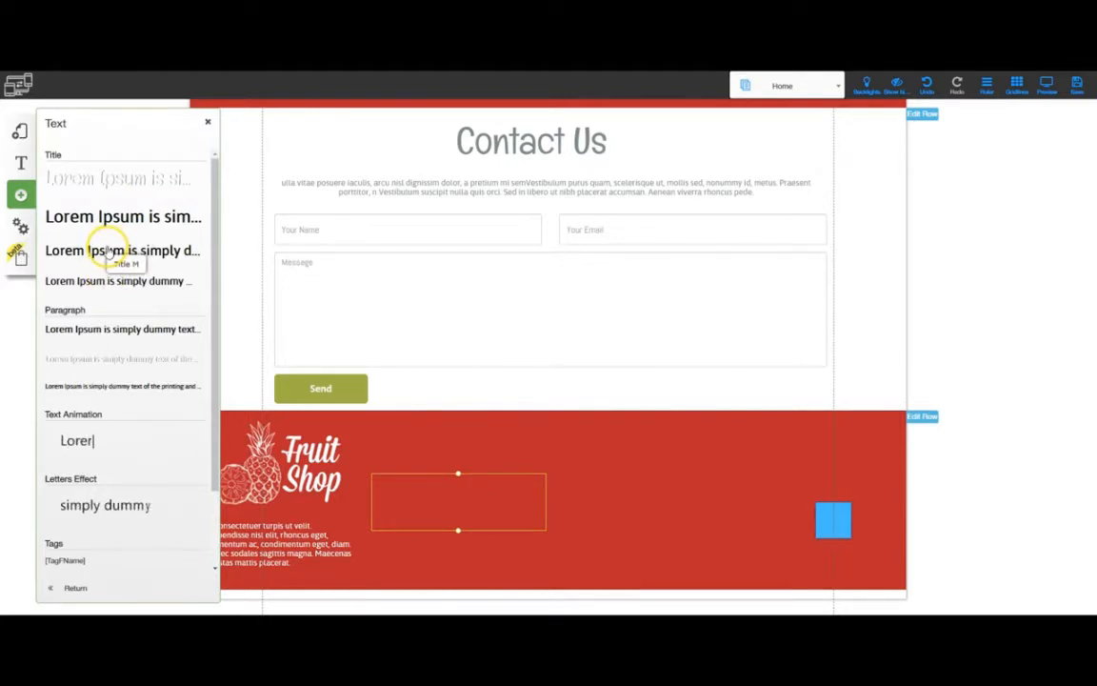
pyautogui.moveTo(107, 250); pyautogui.dragTo(524, 438)
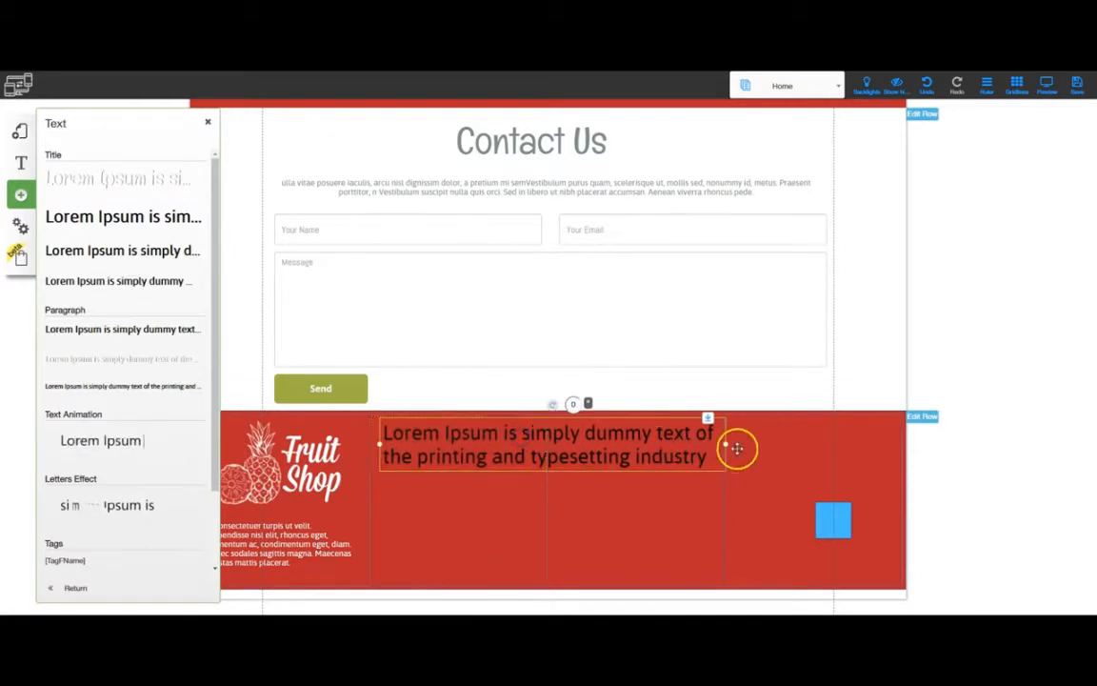
pyautogui.doubleClick(445, 437)
pyautogui.click(595, 451)
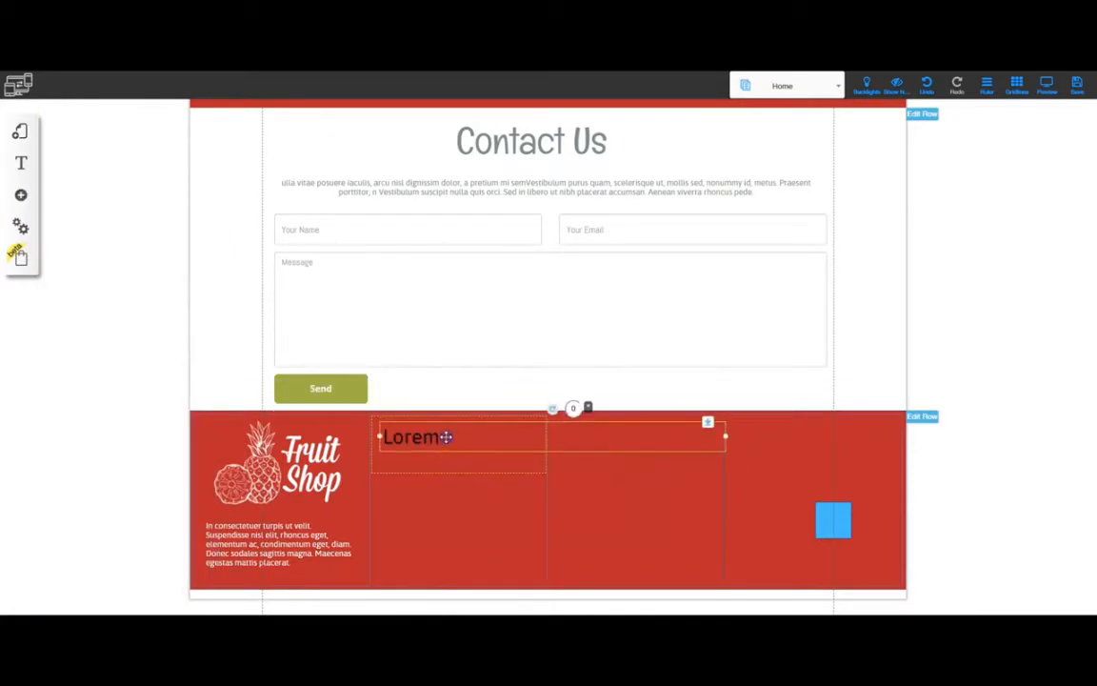
pyautogui.moveTo(446, 437); pyautogui.dragTo(446, 441)
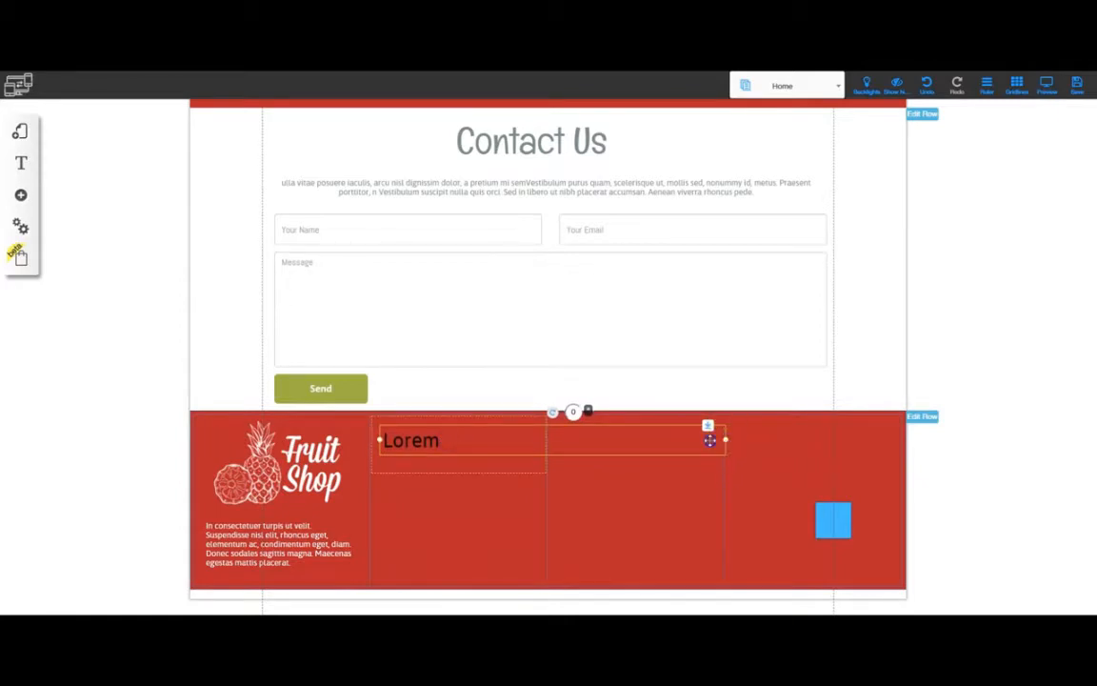
pyautogui.moveTo(709, 440); pyautogui.dragTo(545, 443)
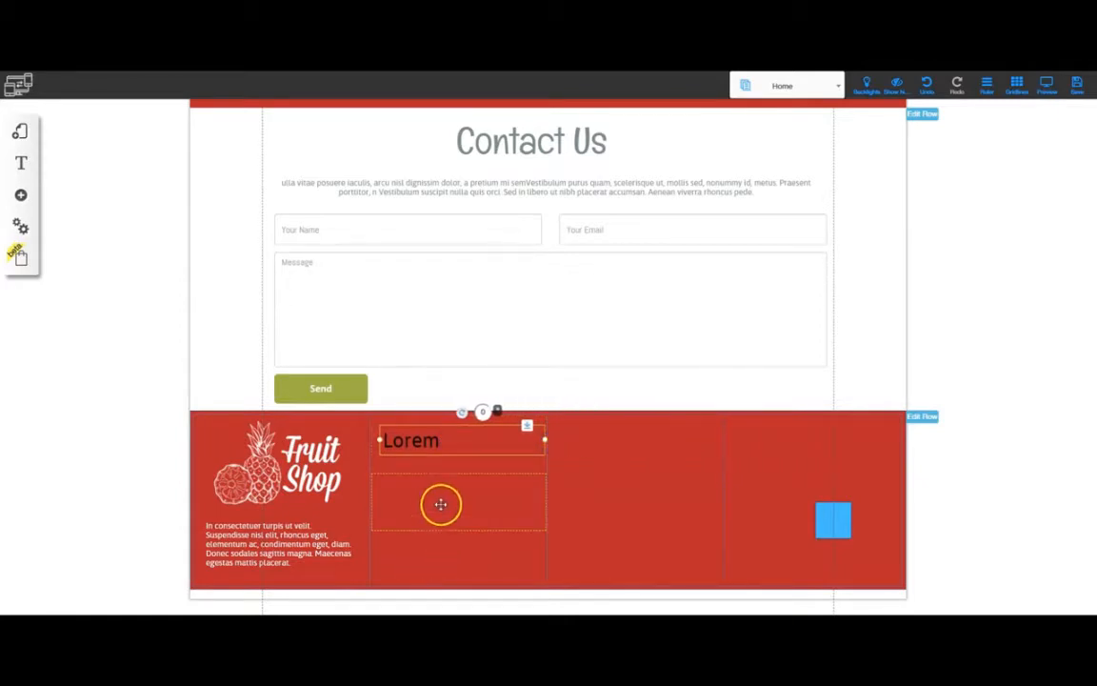
# Step: Add a Title S text to the second footer column's lower grid, fitting the grid's height and the text's width to the column
pyautogui.click(21, 195)
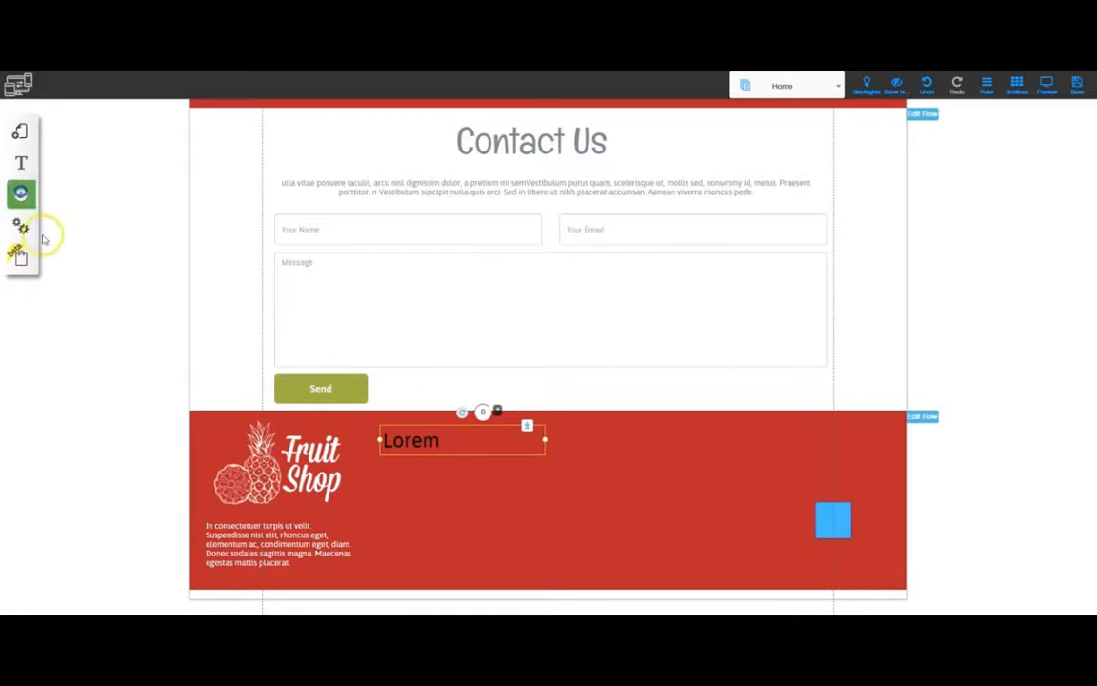
pyautogui.click(82, 196)
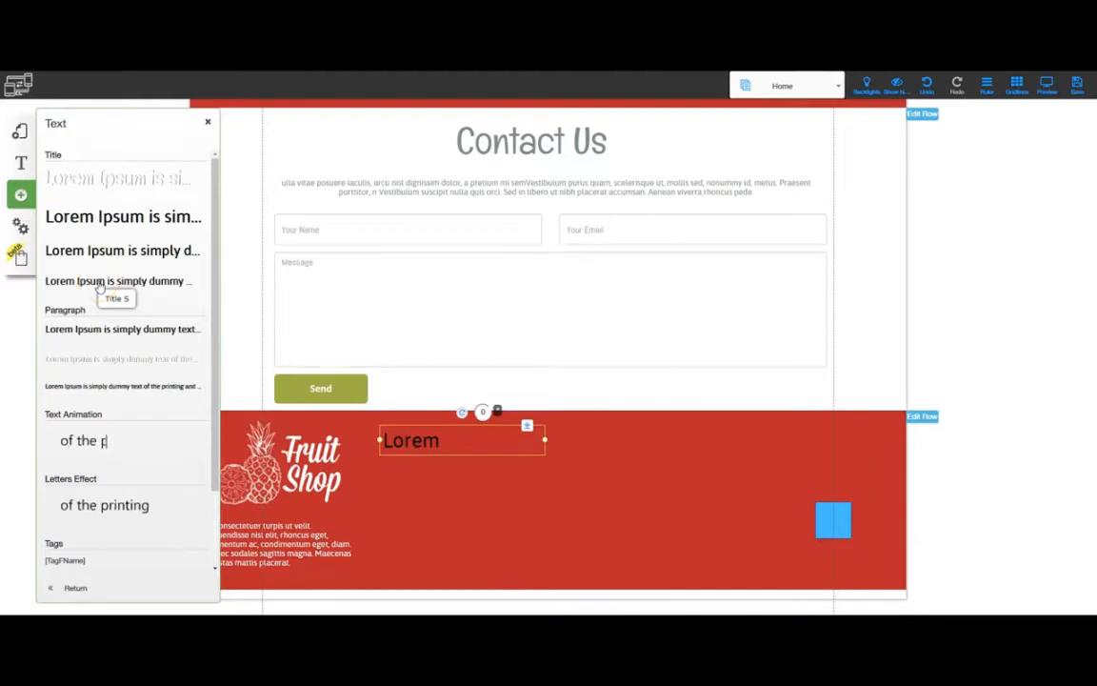
pyautogui.moveTo(99, 286); pyautogui.dragTo(535, 501)
pyautogui.moveTo(458, 532); pyautogui.dragTo(460, 568)
pyautogui.click(452, 512)
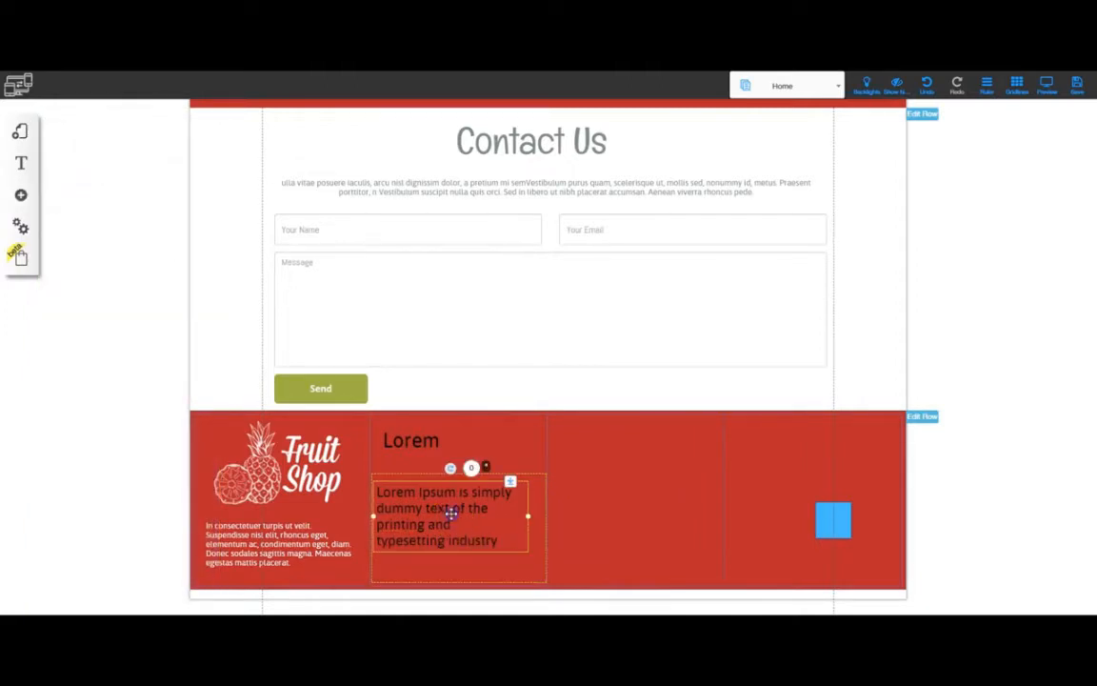
pyautogui.moveTo(532, 515); pyautogui.dragTo(541, 518)
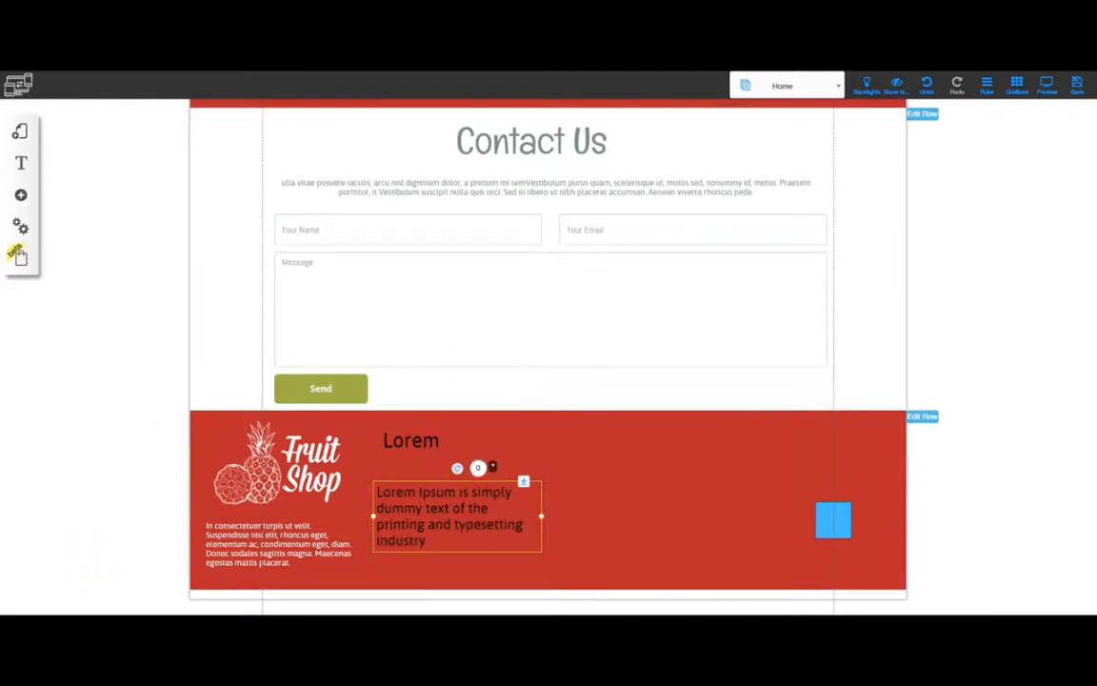
# Step: Copy "Contact Us" from the Notepad file and use it to replace the "Lorem" title in the second footer column
pyautogui.click(126, 624)
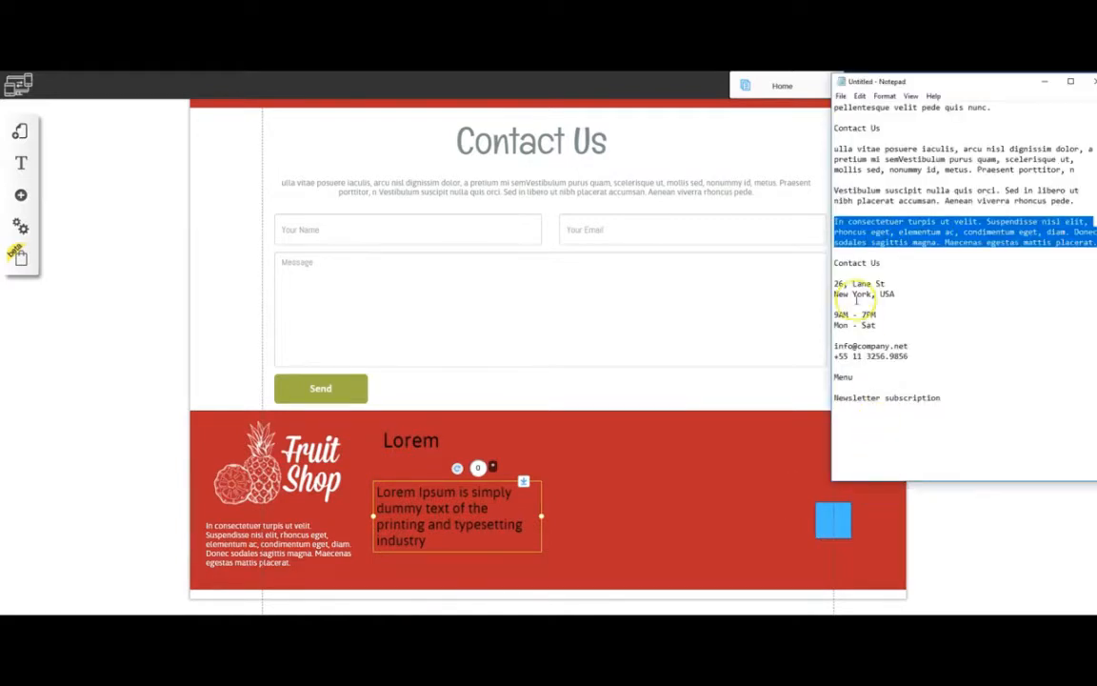
pyautogui.click(838, 263)
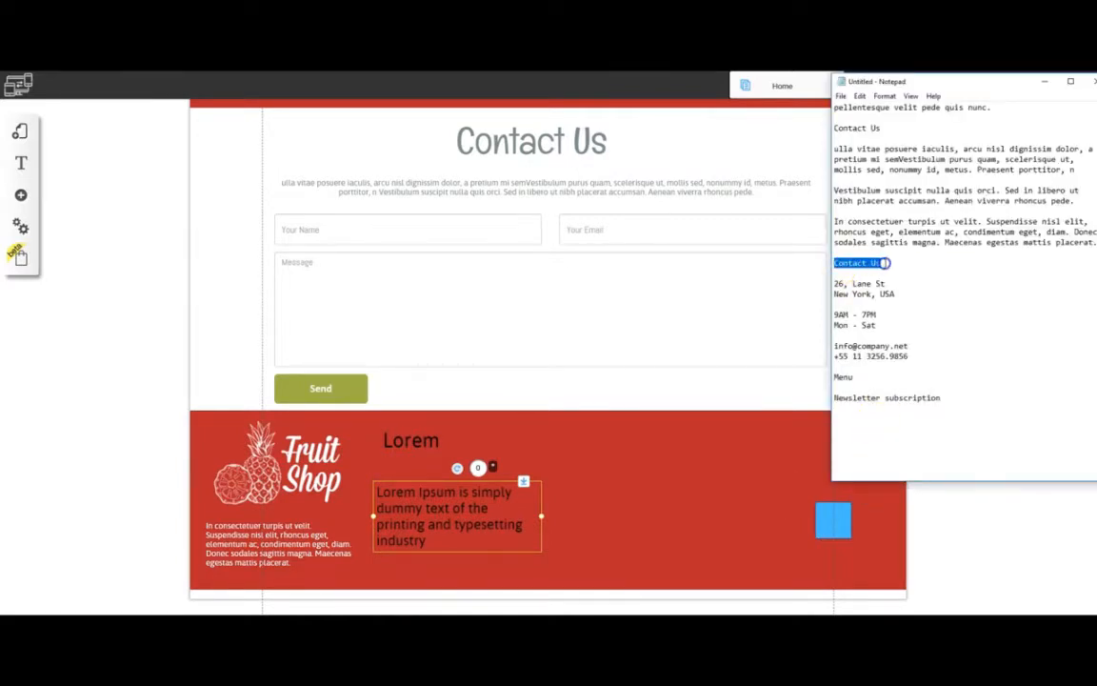
pyautogui.moveTo(884, 262); pyautogui.dragTo(416, 445)
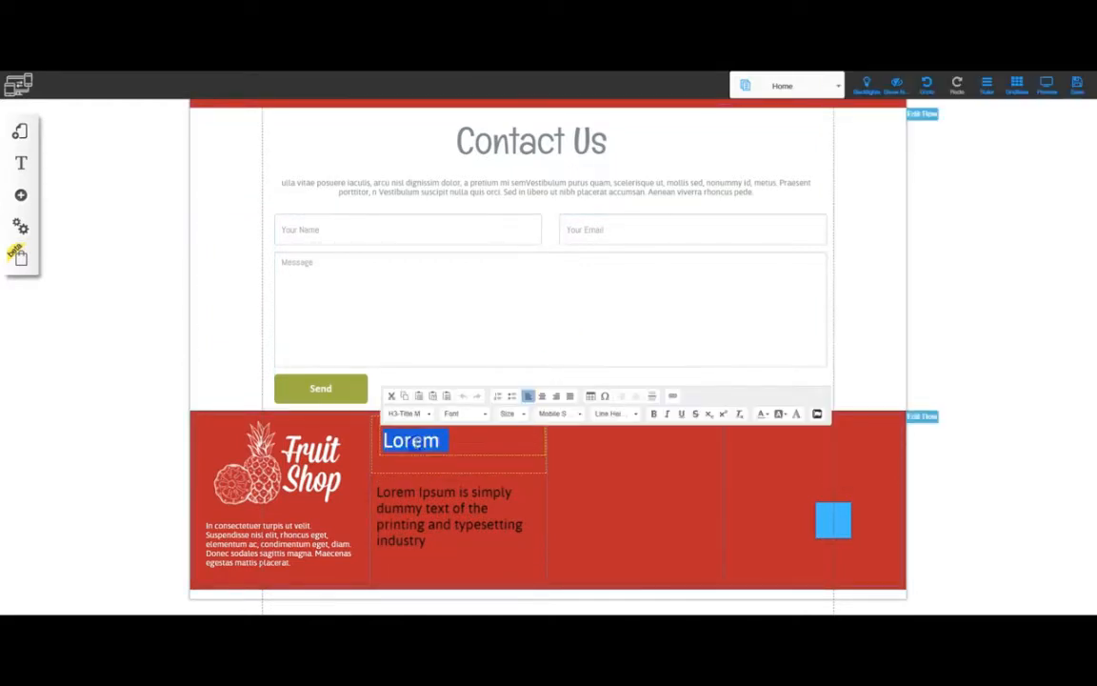
pyautogui.write('Contact Us')
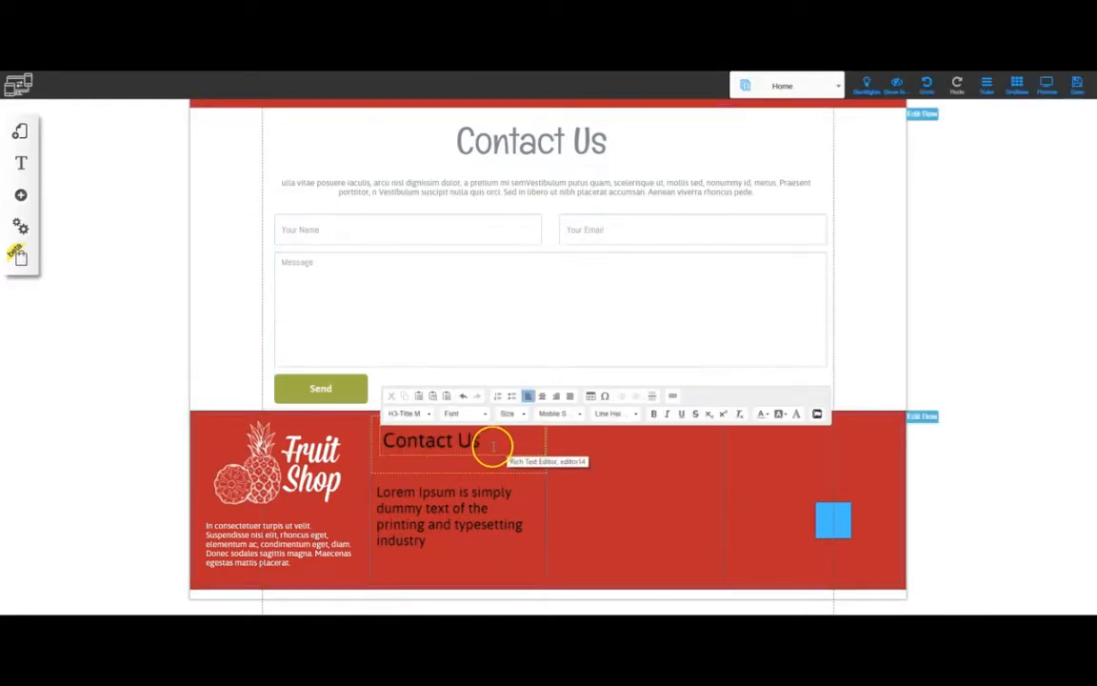
# Step: Color the footer's "Contact Us" title white and center-align it
pyautogui.moveTo(502, 446); pyautogui.dragTo(390, 439)
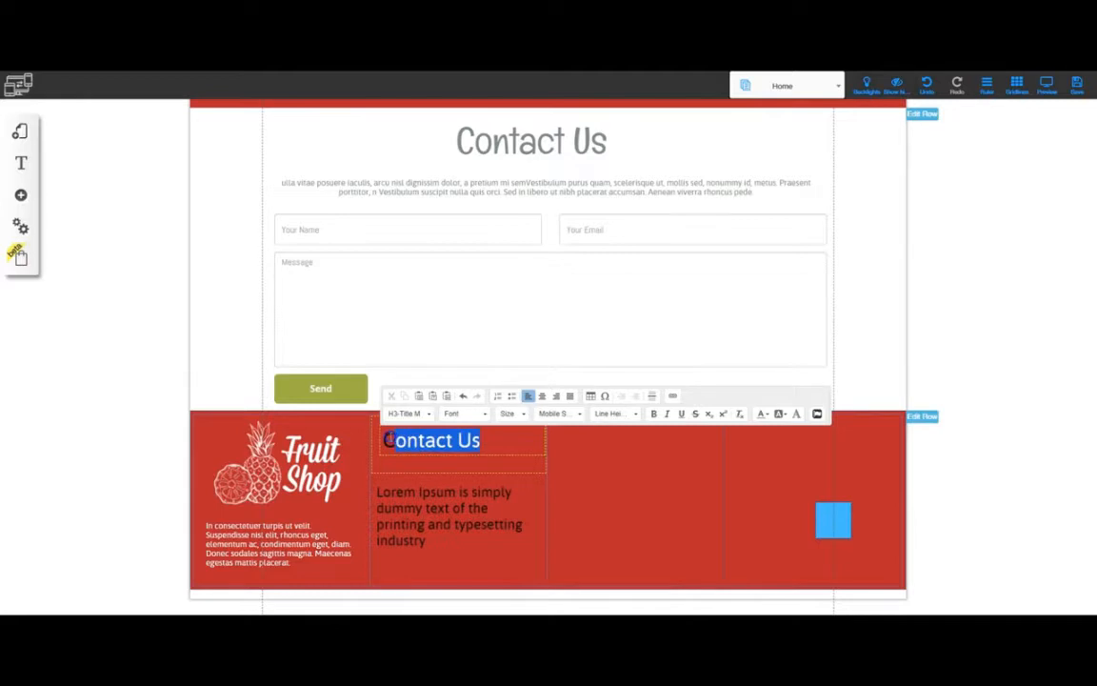
pyautogui.click(765, 416)
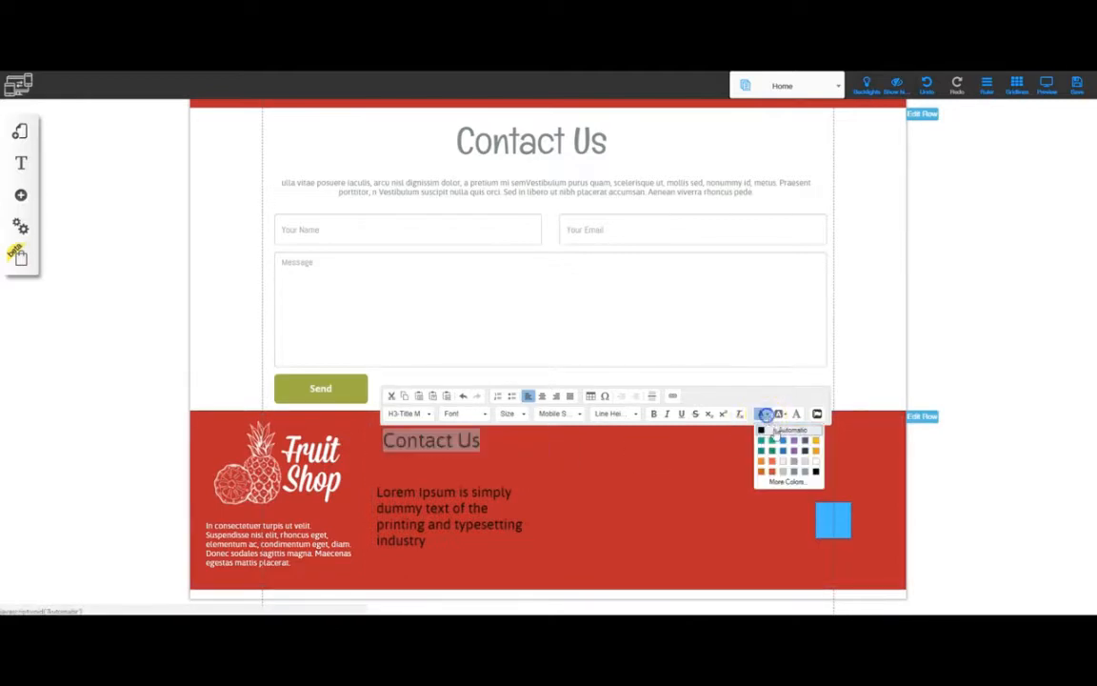
pyautogui.click(816, 460)
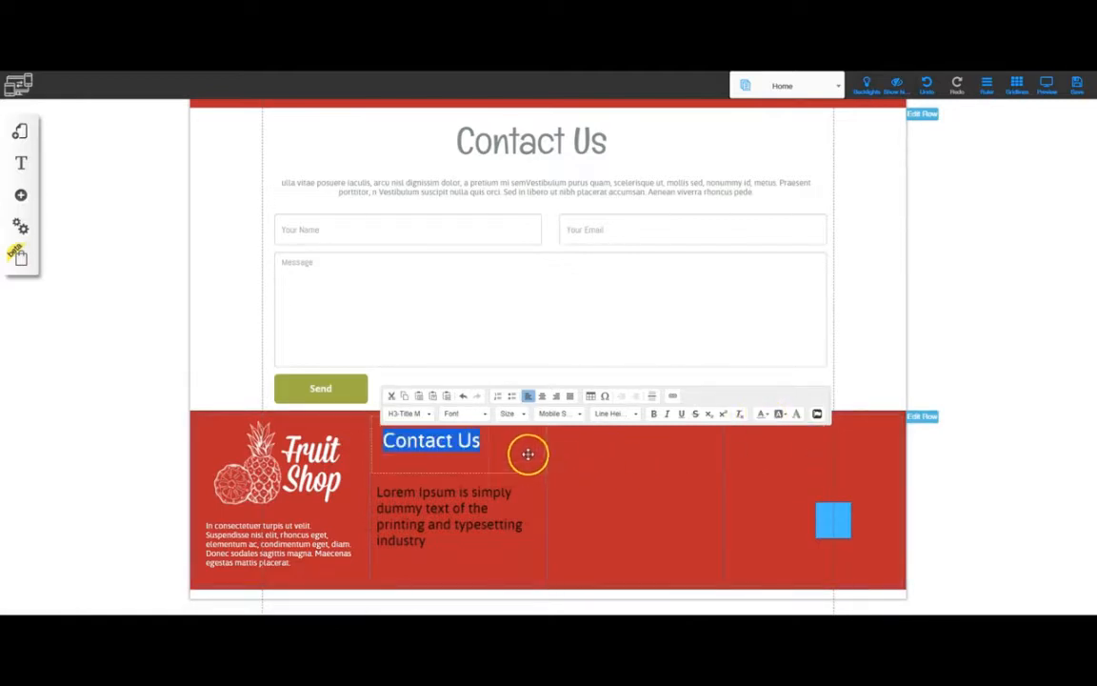
pyautogui.click(542, 397)
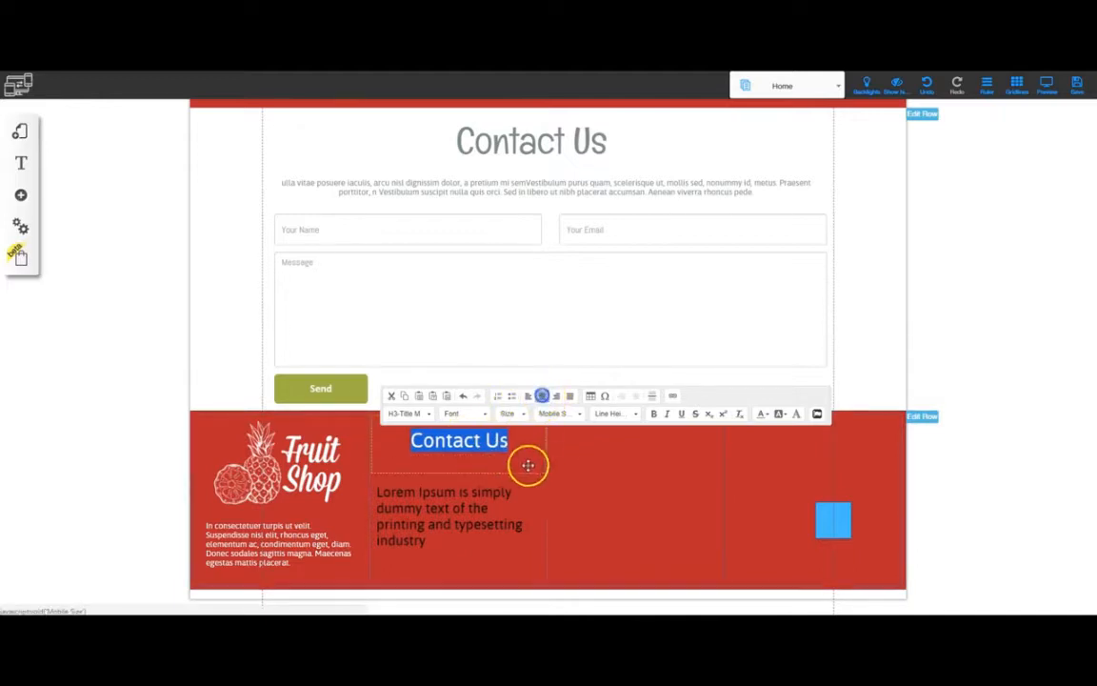
# Step: Center the footer's "Contact Us" title element in its grid and move it down to the grid's lower edge
pyautogui.click(458, 441)
pyautogui.moveTo(474, 439); pyautogui.dragTo(468, 441)
pyautogui.rightClick(475, 440)
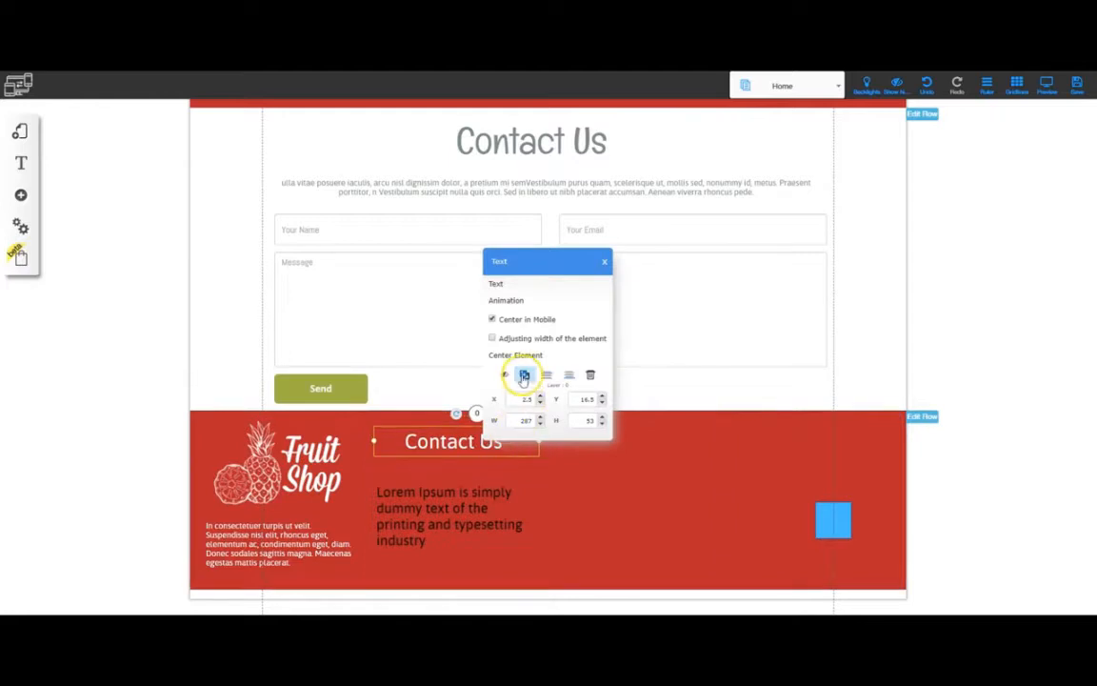
pyautogui.click(519, 353)
pyautogui.click(580, 475)
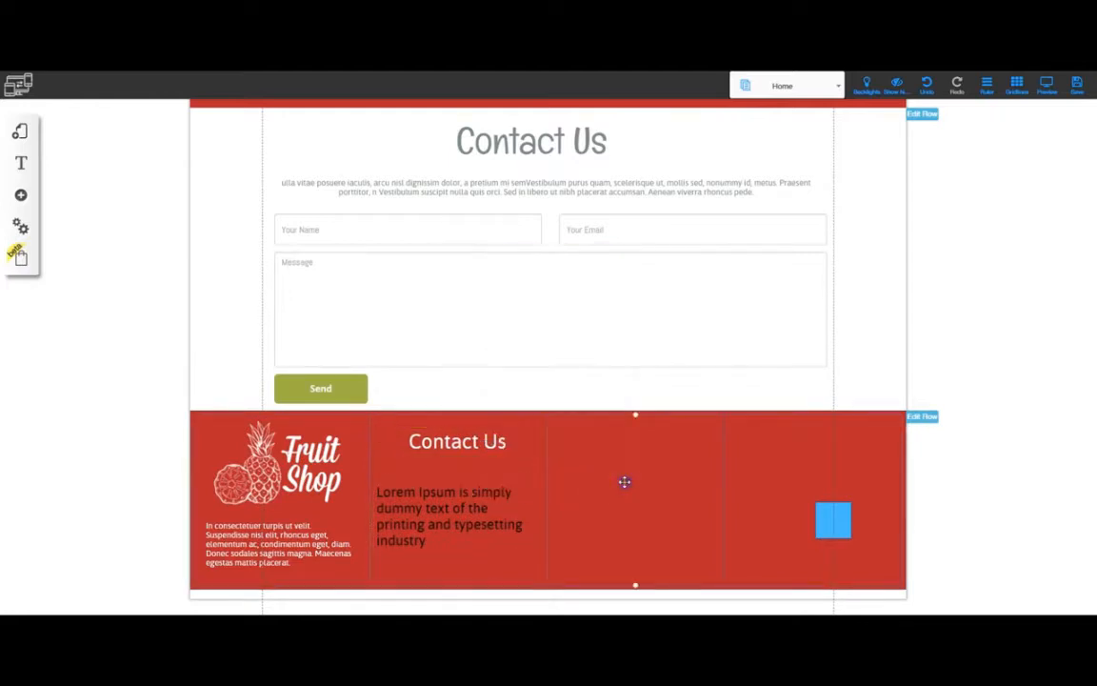
pyautogui.click(466, 443)
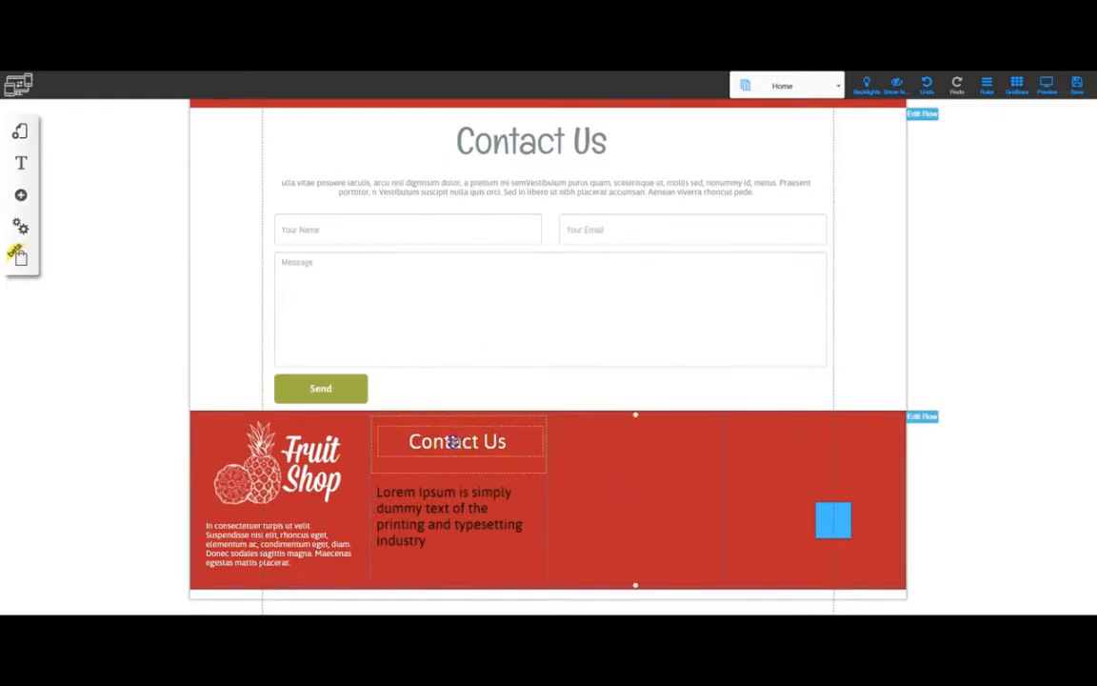
pyautogui.click(454, 443)
pyautogui.moveTo(449, 455); pyautogui.dragTo(453, 457)
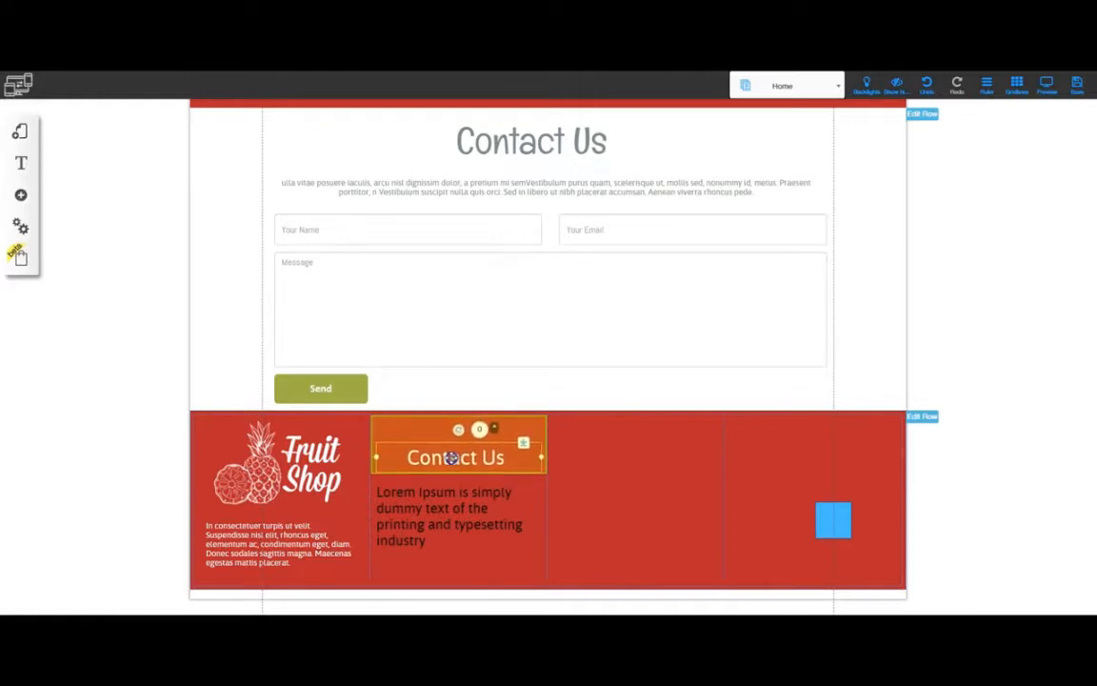
pyautogui.click(553, 487)
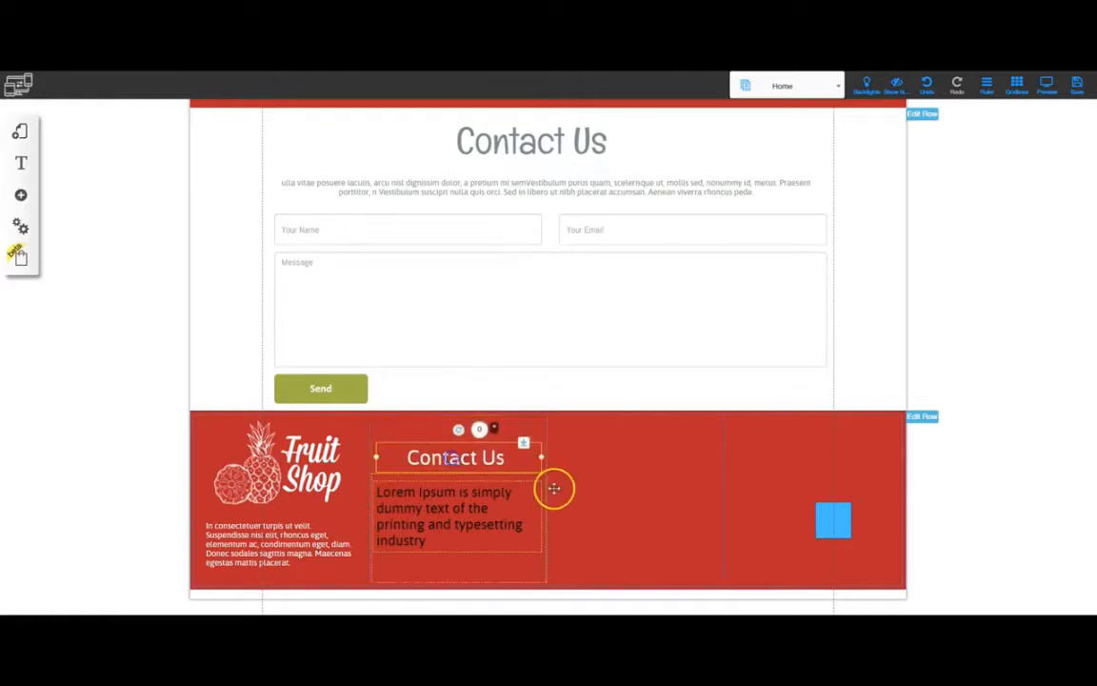
# Step: Color the Lorem Ipsum text below the footer's "Contact Us" title white
pyautogui.click(439, 515)
pyautogui.doubleClick(436, 510)
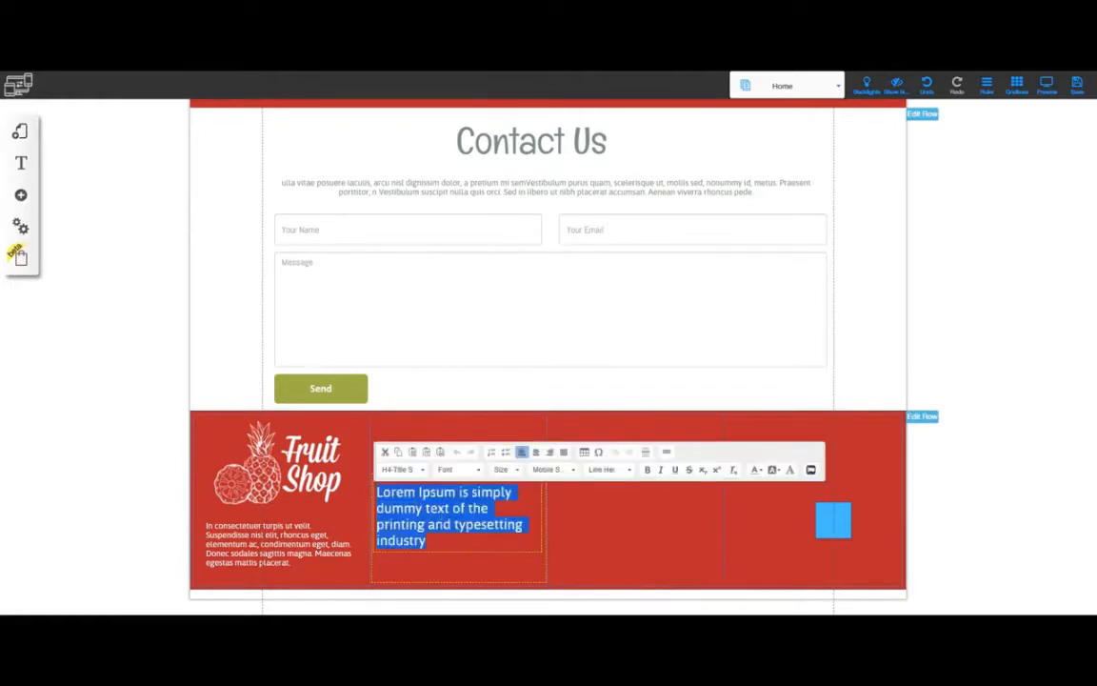
pyautogui.click(757, 469)
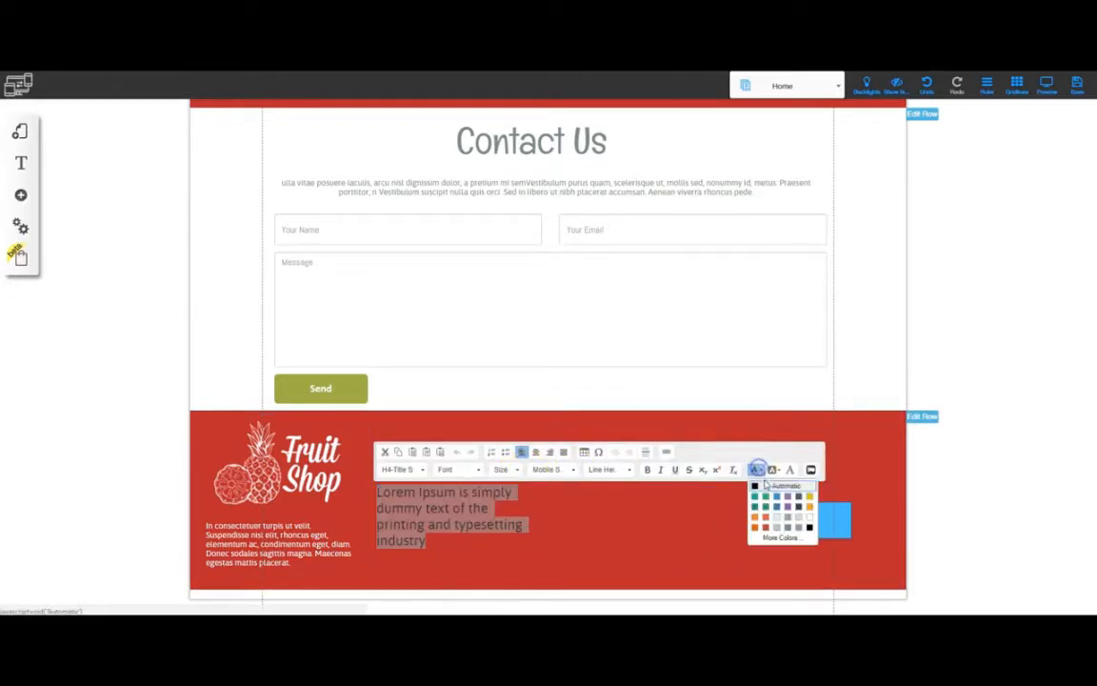
pyautogui.click(810, 522)
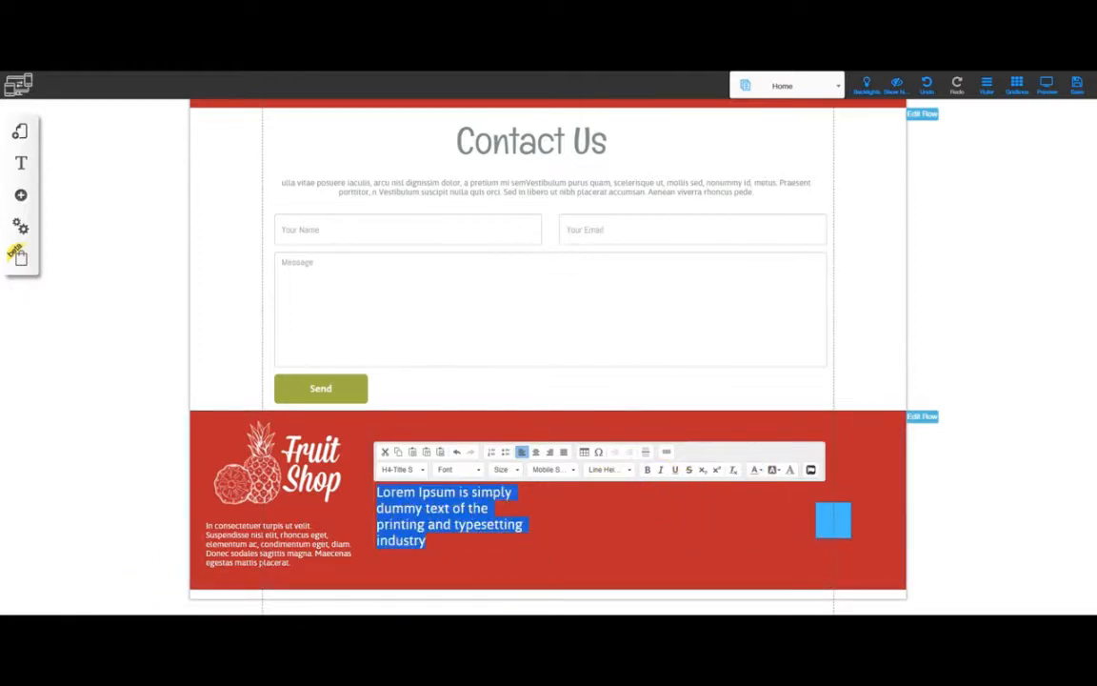
# Step: Copy the address, opening hours, e-mail and phone lines from the Notepad file and replace the footer's Lorem Ipsum text with them
pyautogui.click(126, 625)
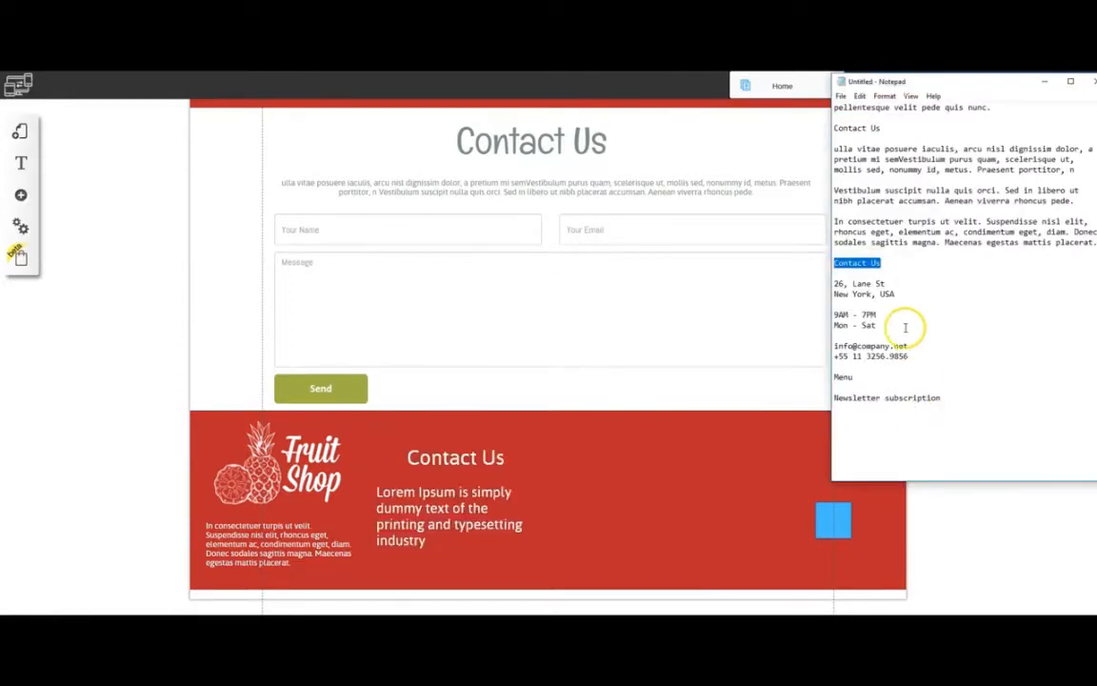
pyautogui.moveTo(834, 283); pyautogui.dragTo(910, 357)
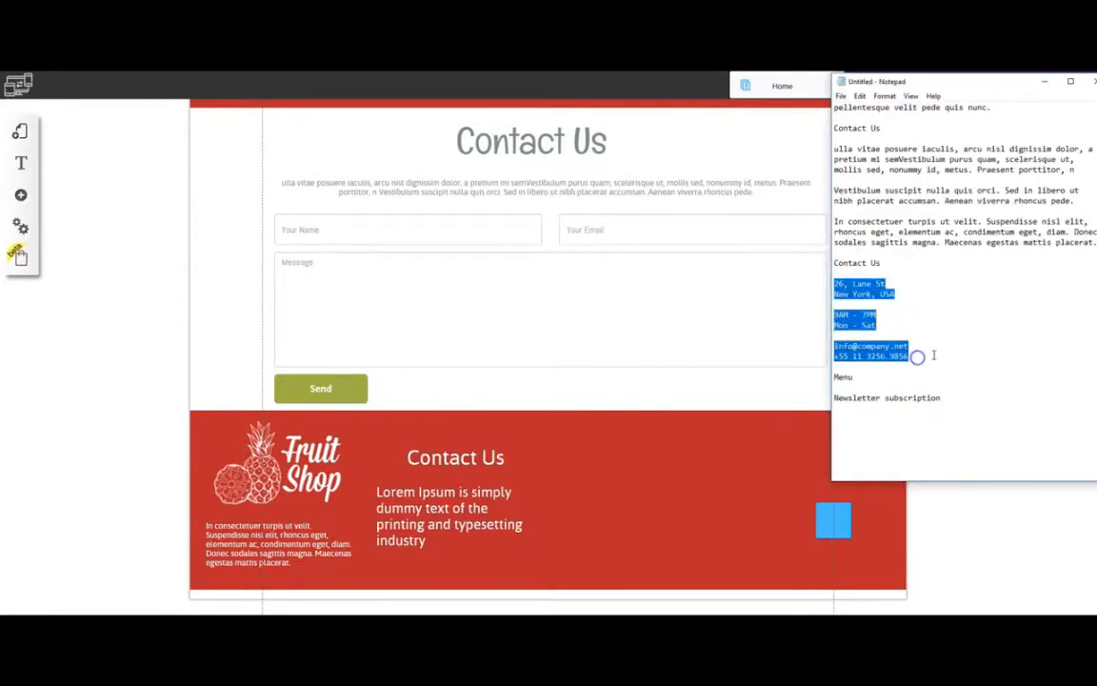
pyautogui.click(446, 513)
pyautogui.doubleClick(446, 512)
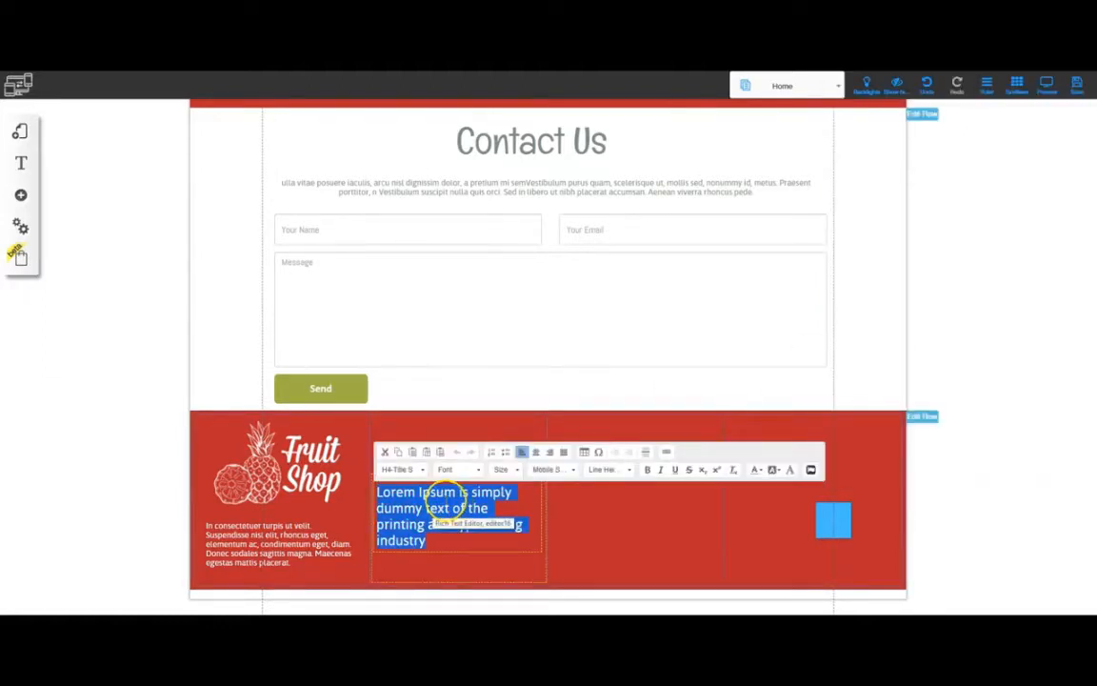
pyautogui.hotkey('ctrl', 'v')
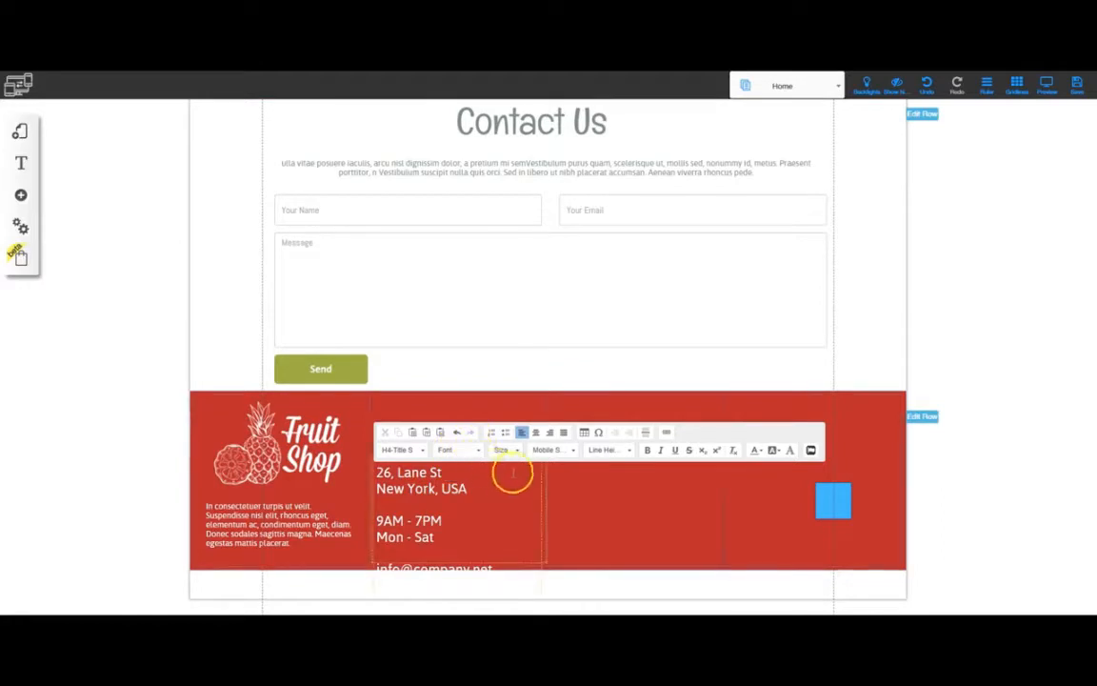
pyautogui.click(580, 492)
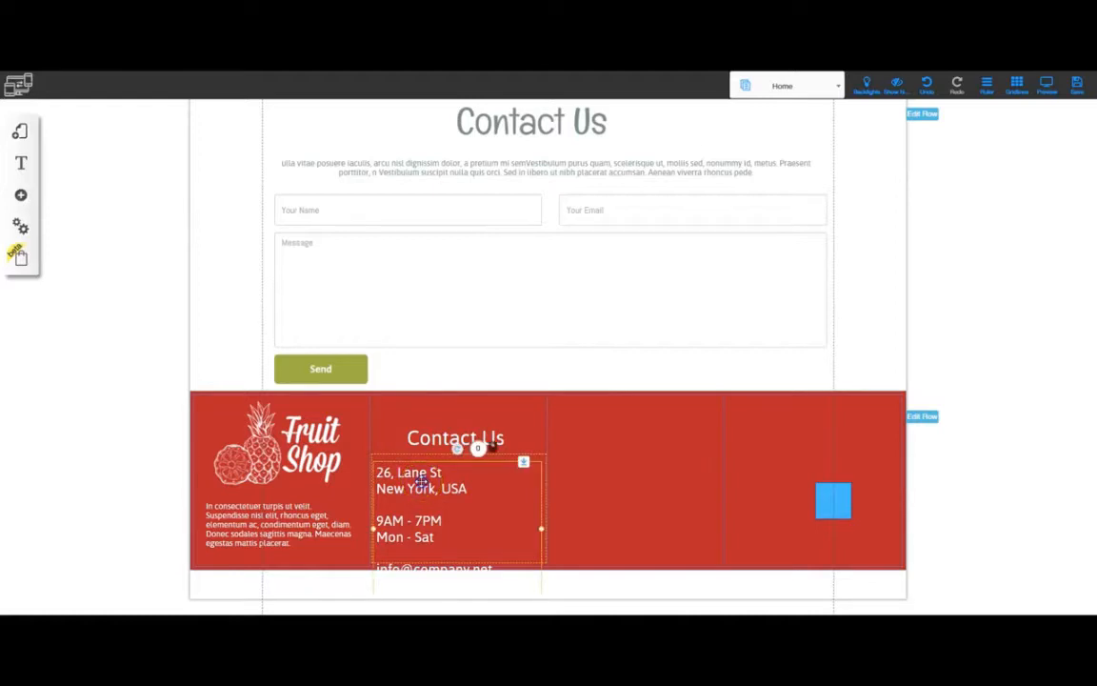
# Step: Apply the Body L style to all of the contact details text in the second footer column
pyautogui.tripleClick(420, 484)
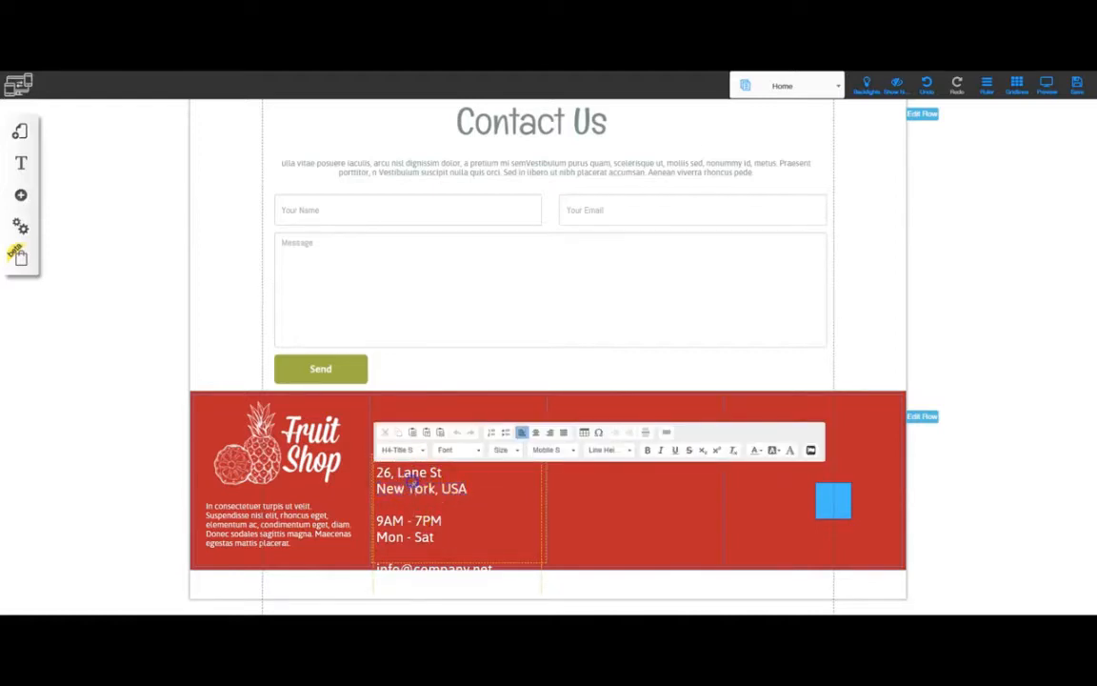
pyautogui.hotkey('ctrl', 'a')
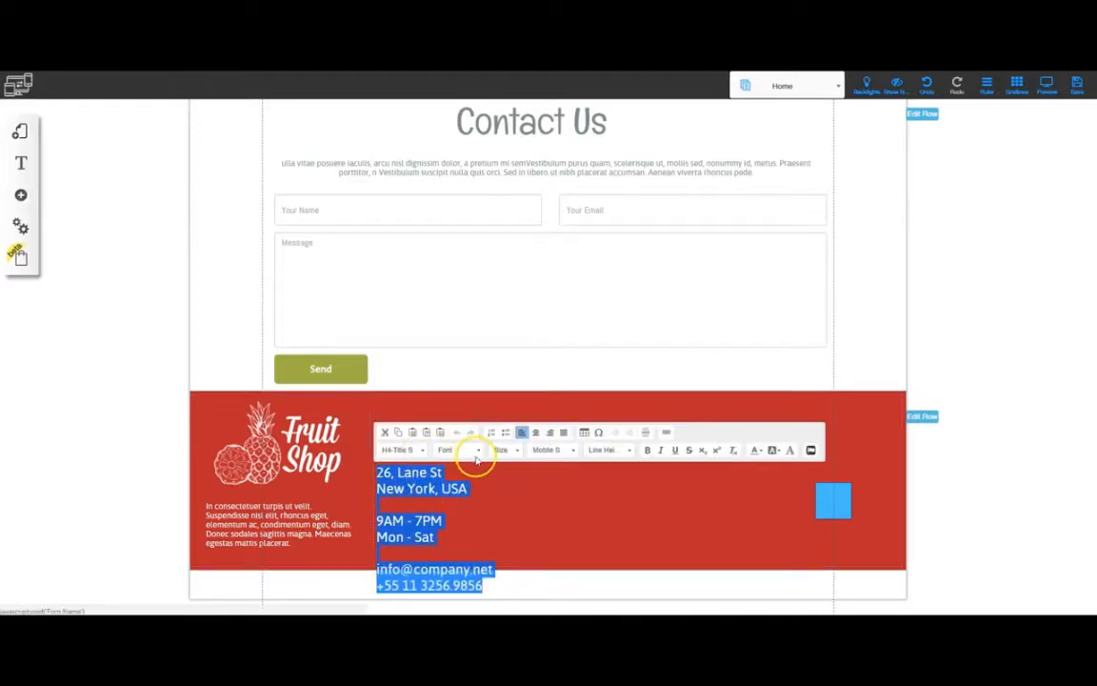
pyautogui.click(422, 450)
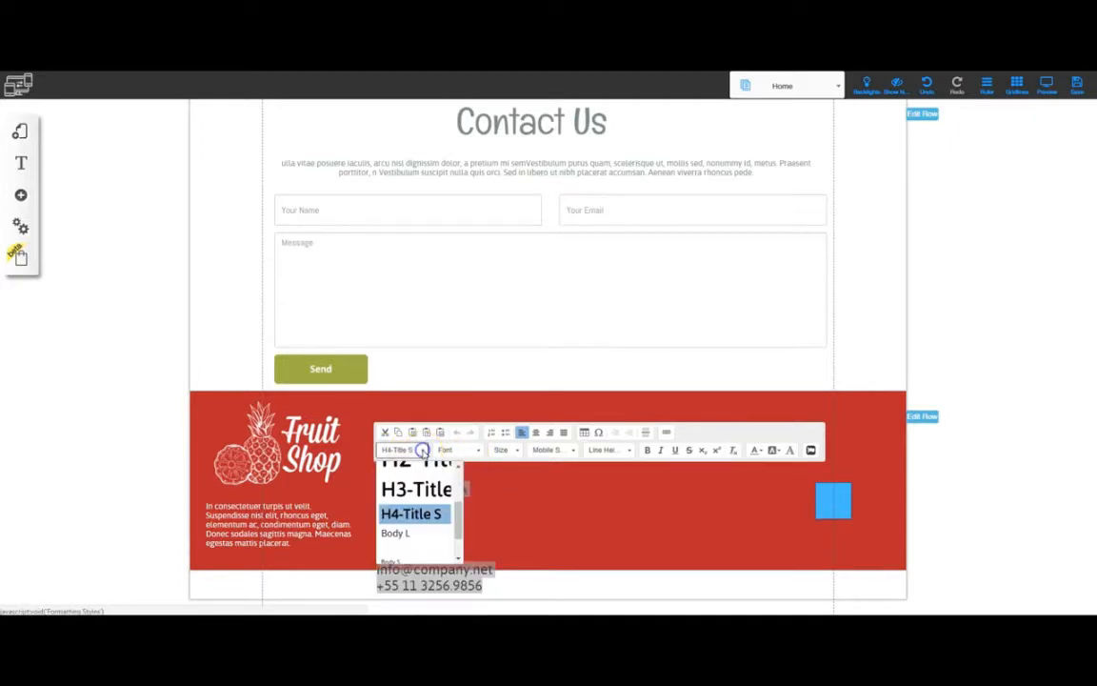
pyautogui.click(412, 537)
pyautogui.click(571, 516)
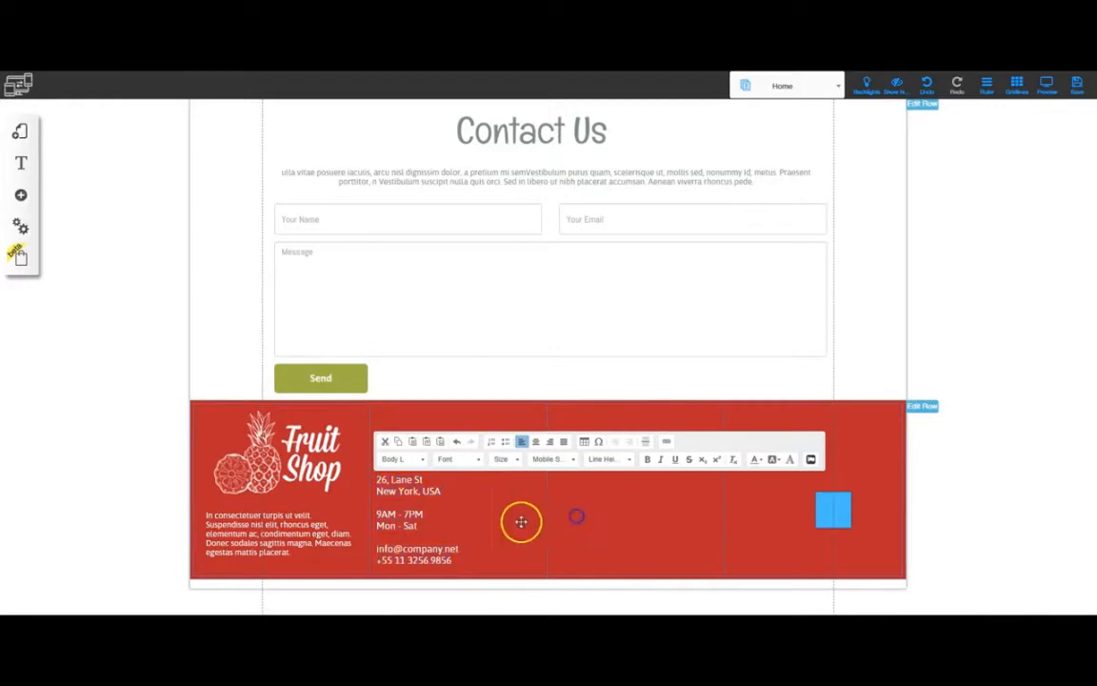
# Step: Narrow the contact details text box and move it to sit centered under the footer's "Contact Us" title
pyautogui.moveTo(415, 499); pyautogui.dragTo(427, 494)
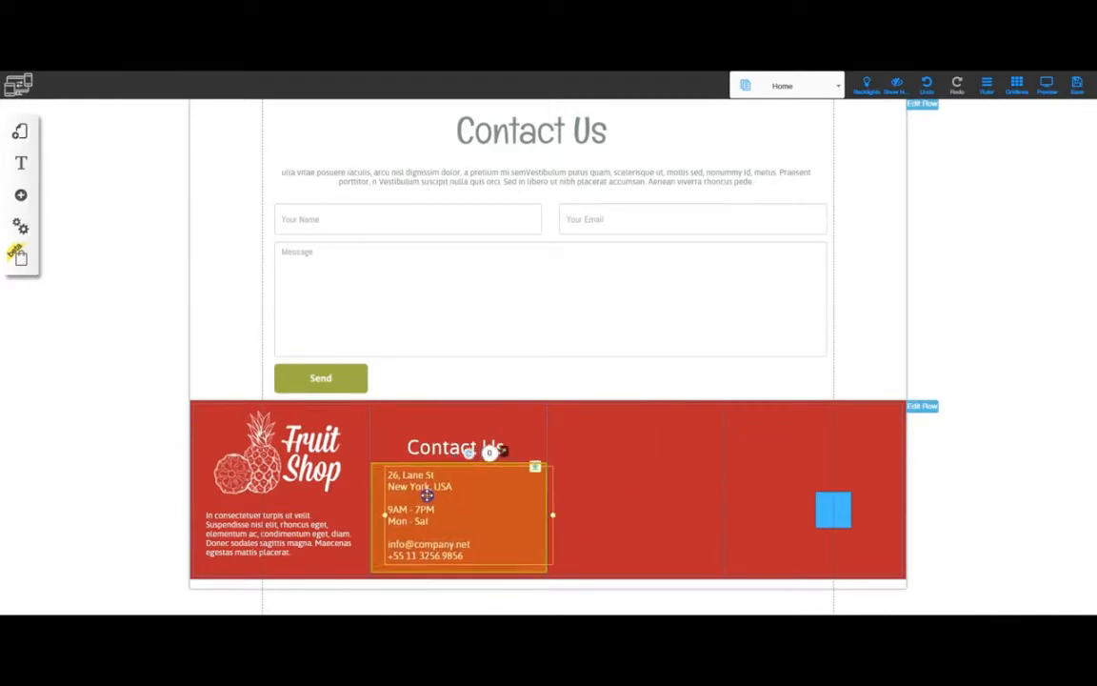
pyautogui.moveTo(555, 513); pyautogui.dragTo(519, 517)
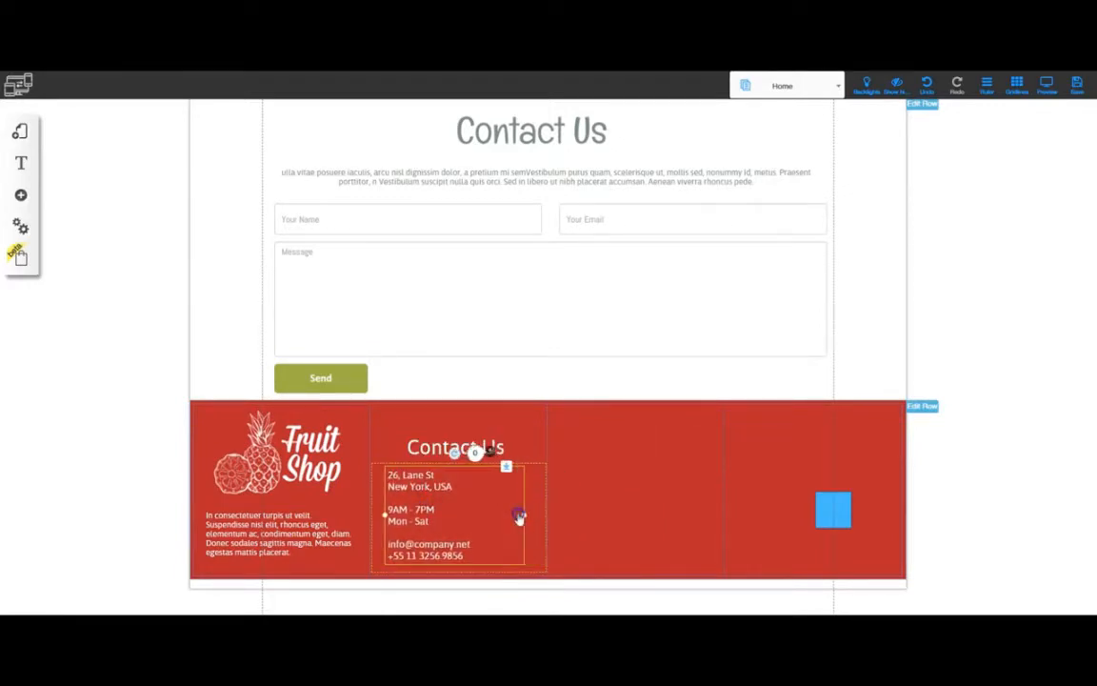
pyautogui.moveTo(431, 511); pyautogui.dragTo(436, 506)
pyautogui.moveTo(532, 517); pyautogui.dragTo(512, 515)
pyautogui.moveTo(445, 510); pyautogui.dragTo(452, 510)
pyautogui.click(999, 467)
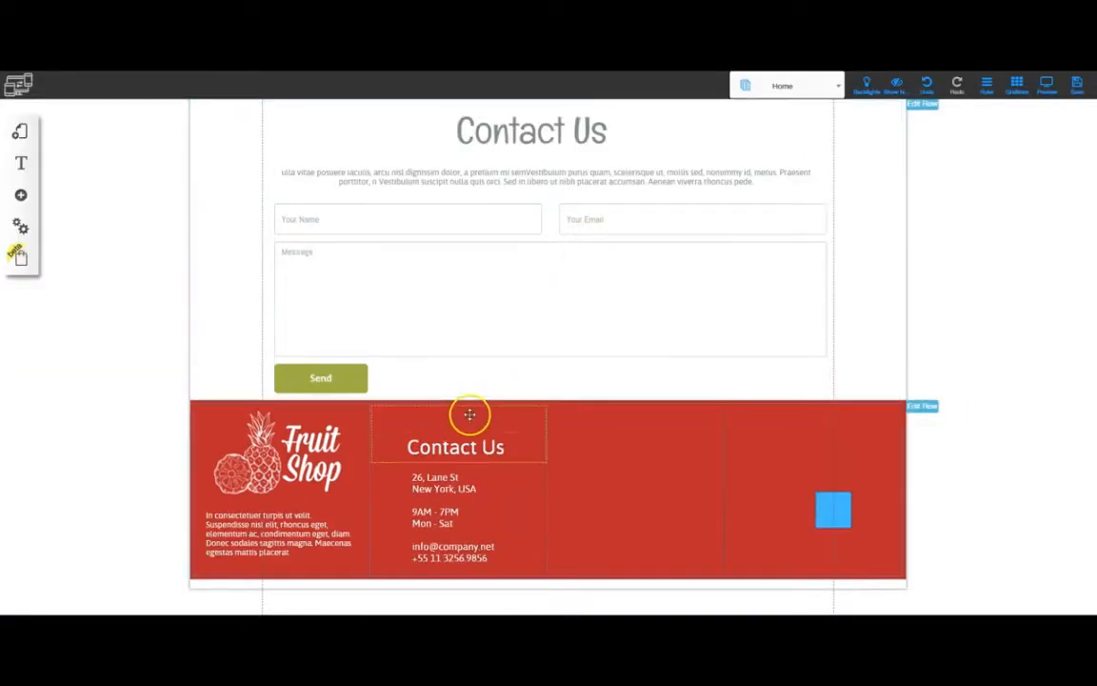
# Step: Place a duplicate of the footer's "Contact Us" title in a new element grid in the fourth column, reading "Newsletter Subscription"
pyautogui.click(464, 447)
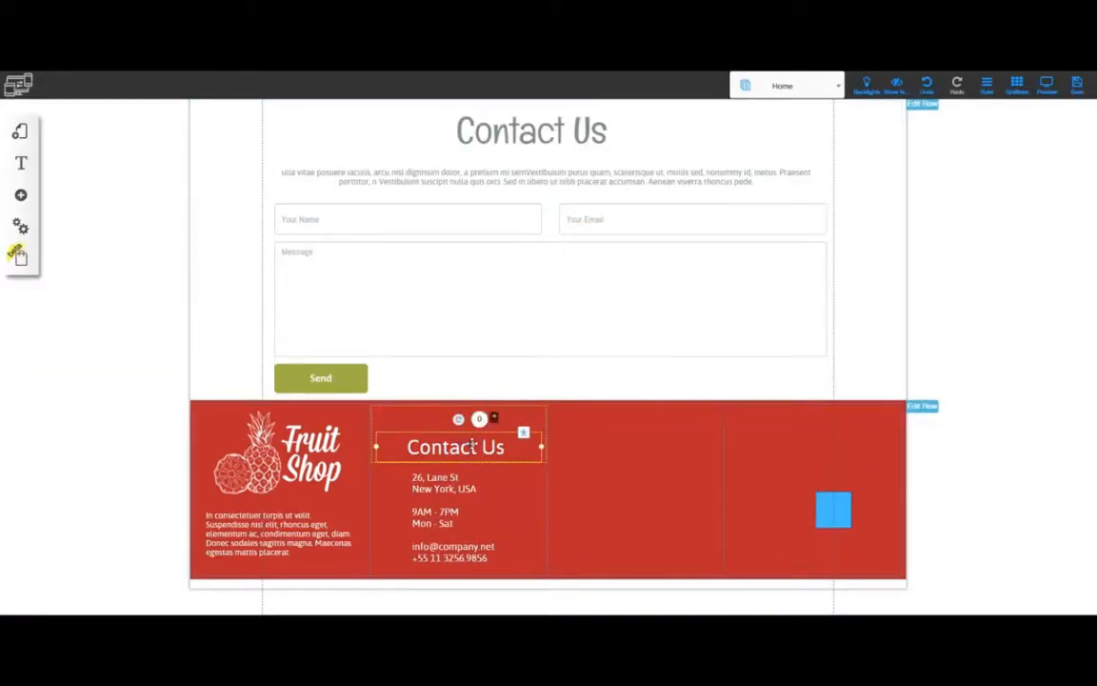
pyautogui.moveTo(477, 456); pyautogui.dragTo(504, 446)
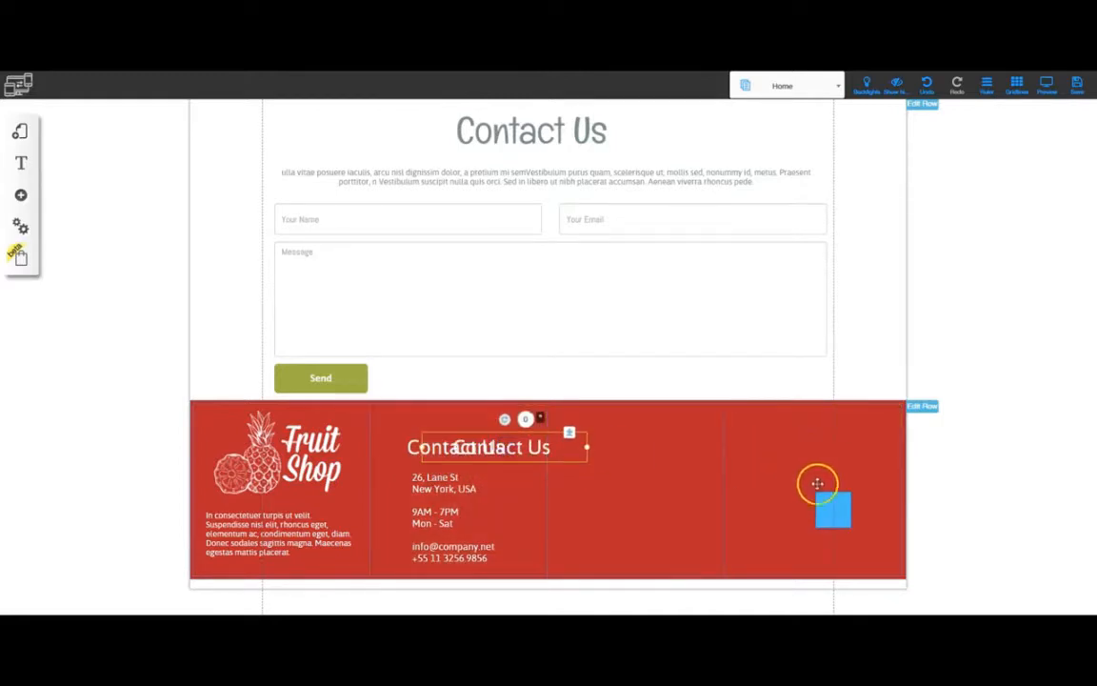
pyautogui.moveTo(826, 505); pyautogui.dragTo(712, 486)
pyautogui.click(803, 466)
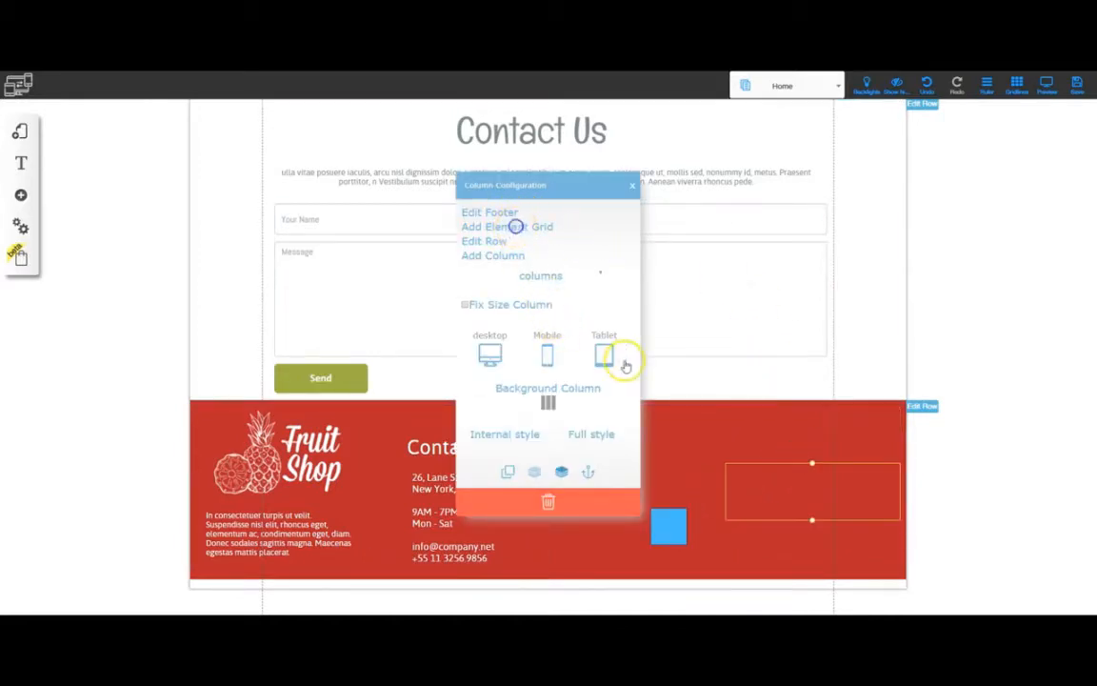
pyautogui.click(635, 193)
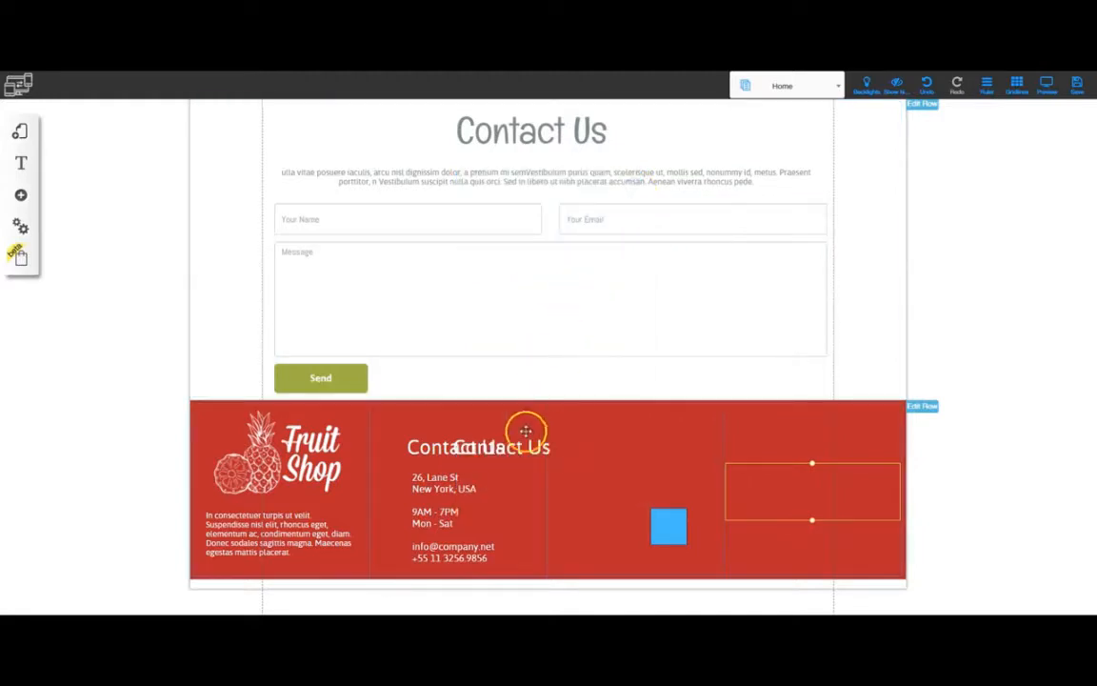
pyautogui.moveTo(495, 447); pyautogui.dragTo(806, 437)
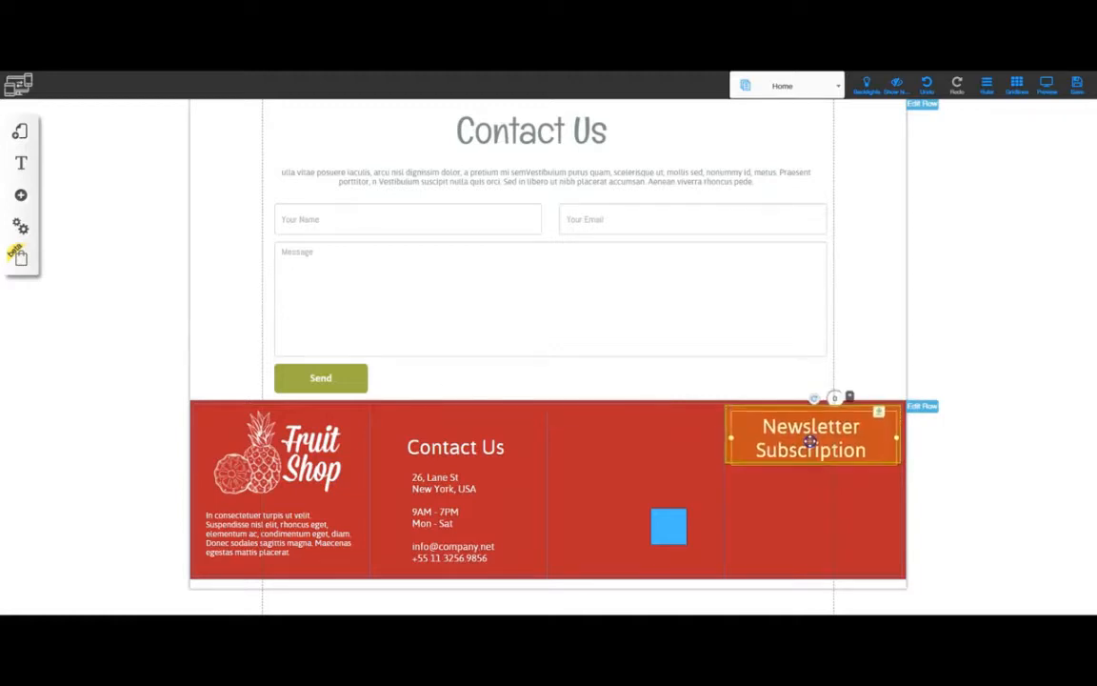
# Step: Add the "Get Access Now" opt-in form from the Email Mail Form elements to the page above the footer
pyautogui.click(804, 547)
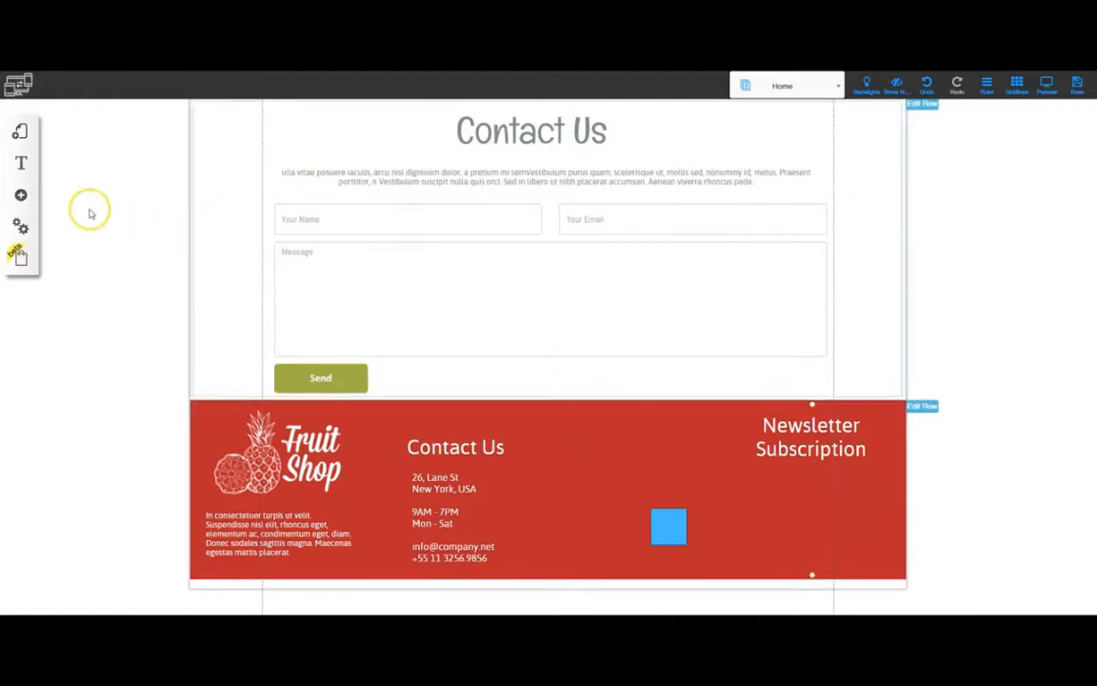
pyautogui.click(20, 197)
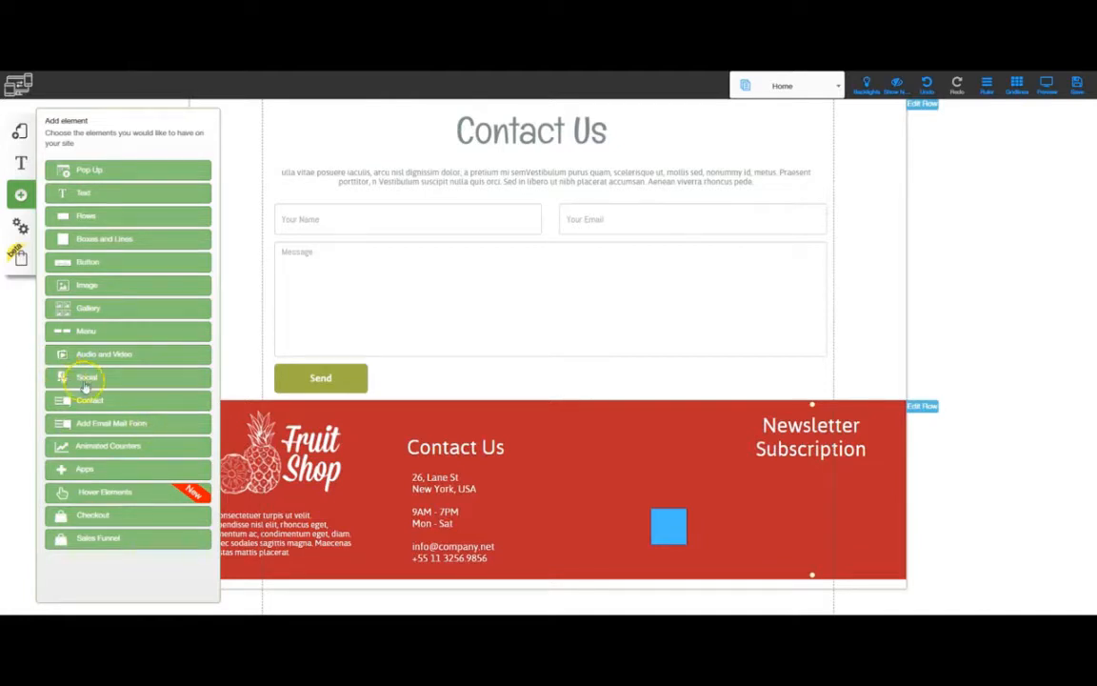
pyautogui.click(109, 425)
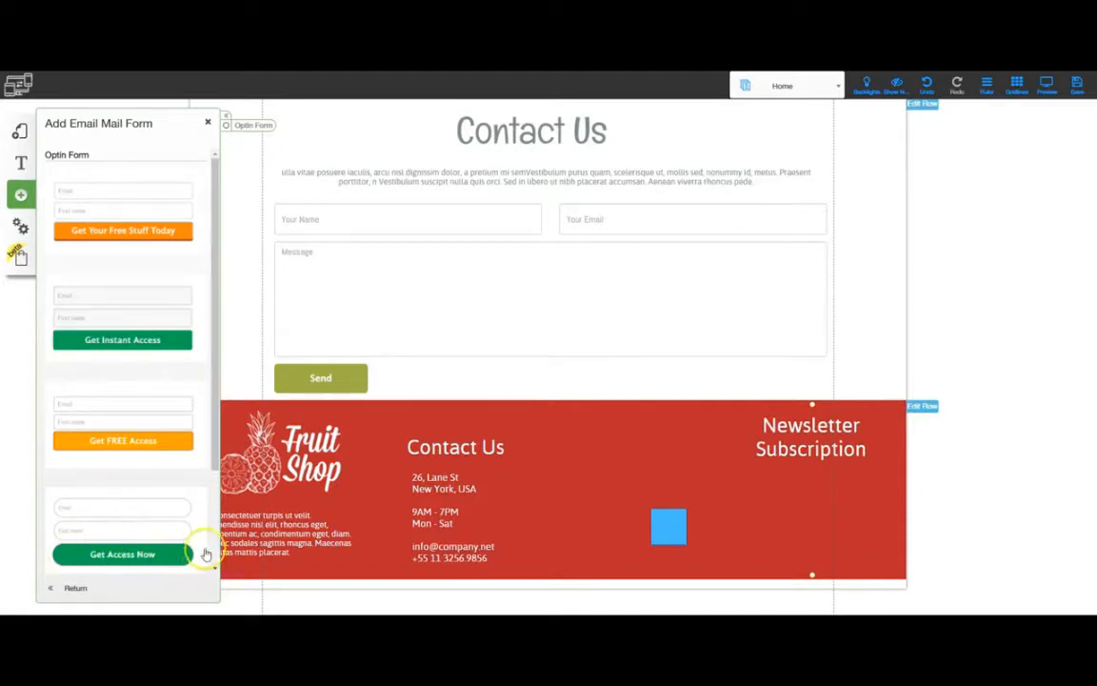
pyautogui.moveTo(129, 519); pyautogui.dragTo(637, 272)
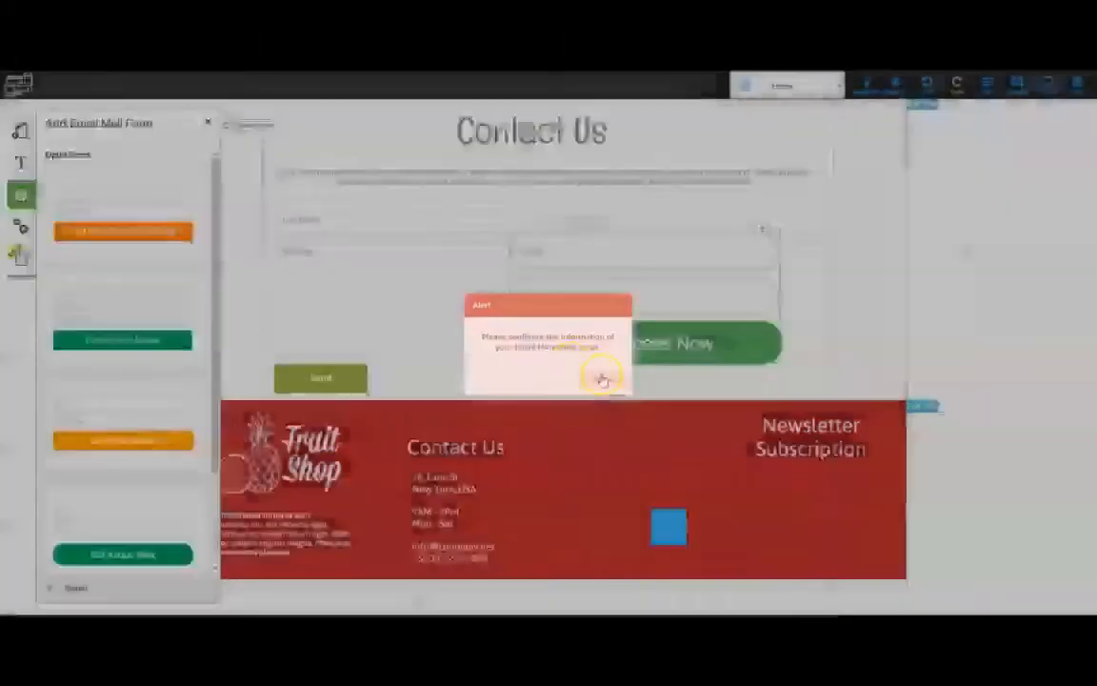
# Step: Dismiss the alert and extend the empty footer box under the Newsletter Subscription heading downward
pyautogui.click(602, 379)
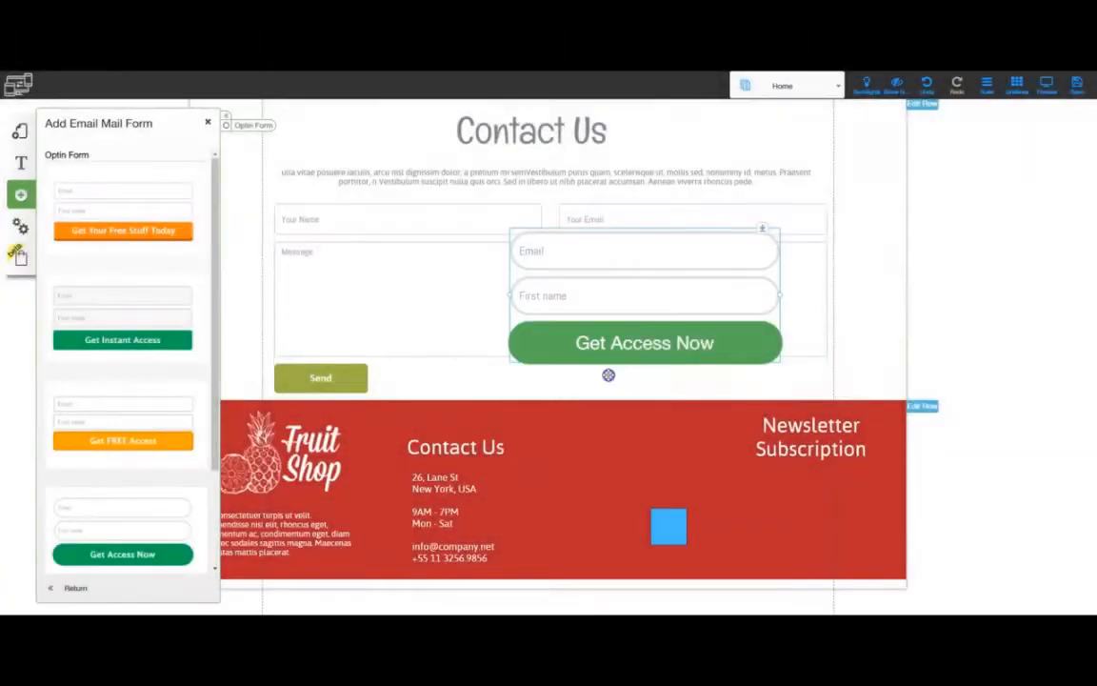
pyautogui.click(818, 494)
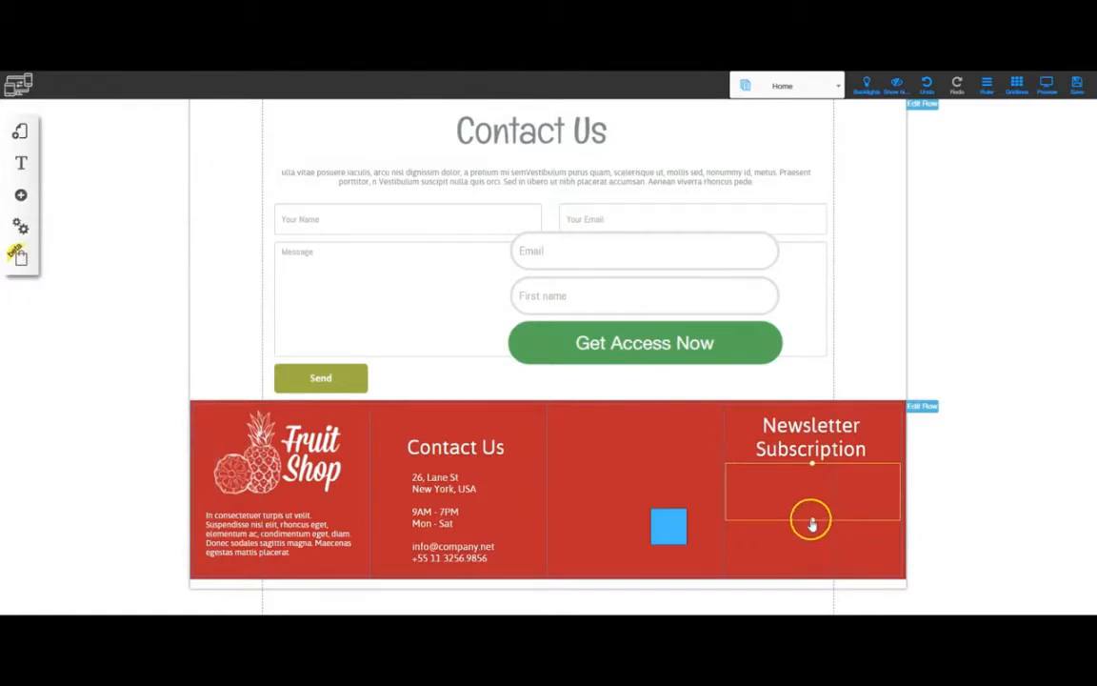
pyautogui.moveTo(814, 519); pyautogui.dragTo(815, 578)
# Step: Narrow the opt-in form and move it into the footer box under the Newsletter Subscription heading
pyautogui.click(674, 349)
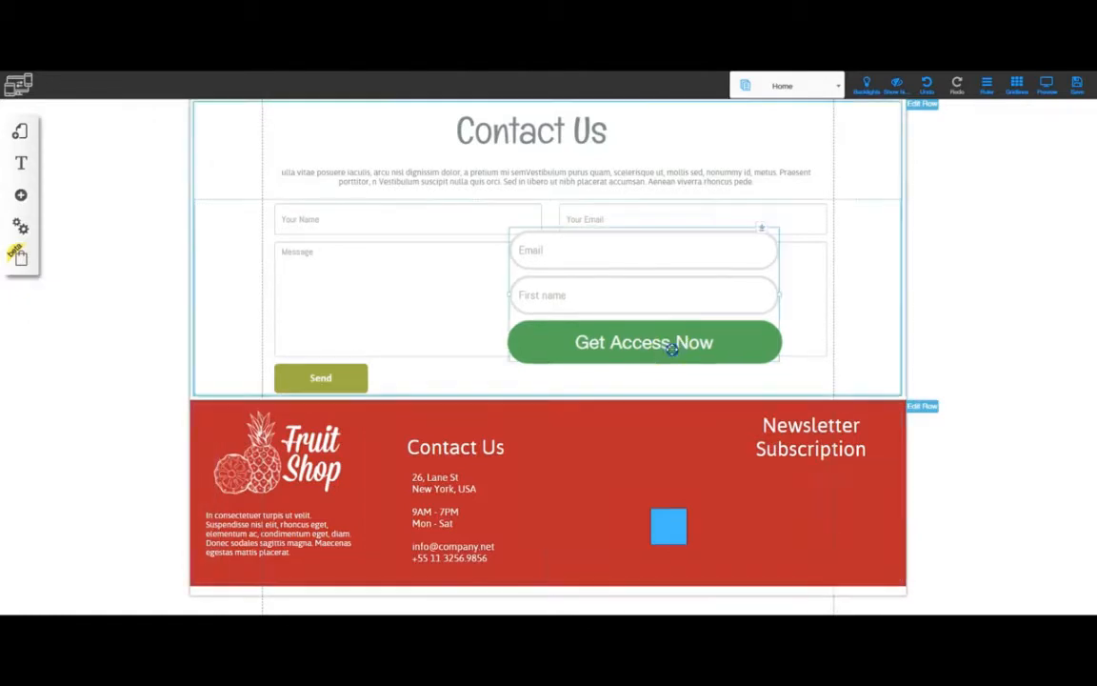
pyautogui.moveTo(779, 295); pyautogui.dragTo(653, 289)
pyautogui.moveTo(561, 271); pyautogui.dragTo(793, 501)
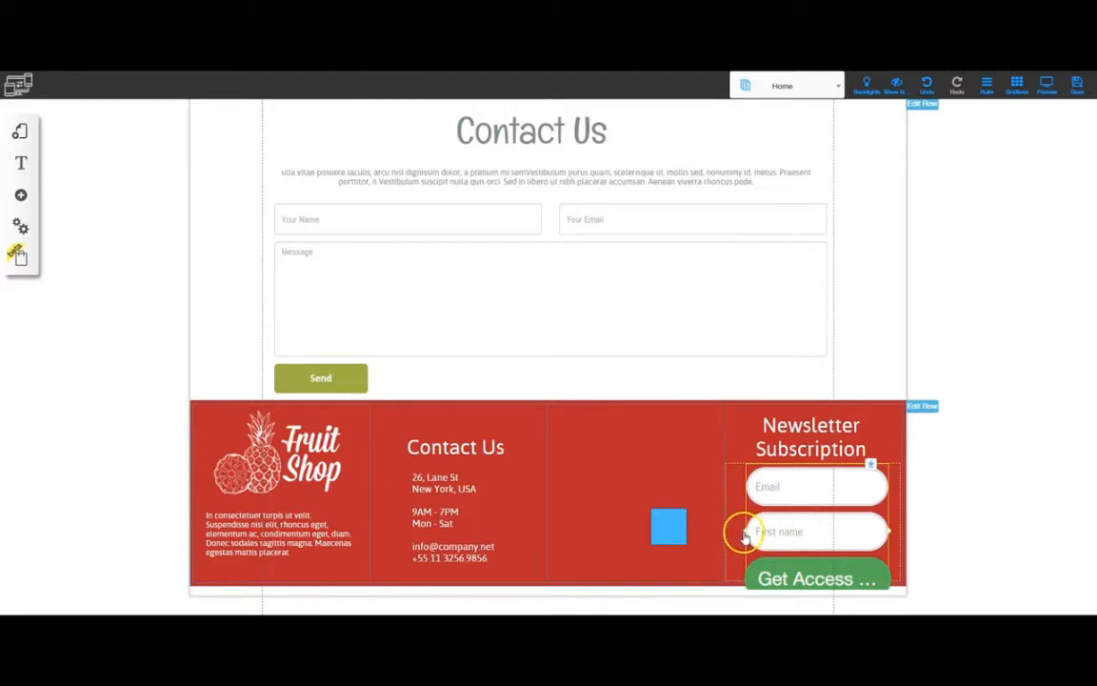
# Step: Widen the opt-in form on both sides so it spans nearly the full width of its footer box
pyautogui.moveTo(744, 536); pyautogui.dragTo(726, 533)
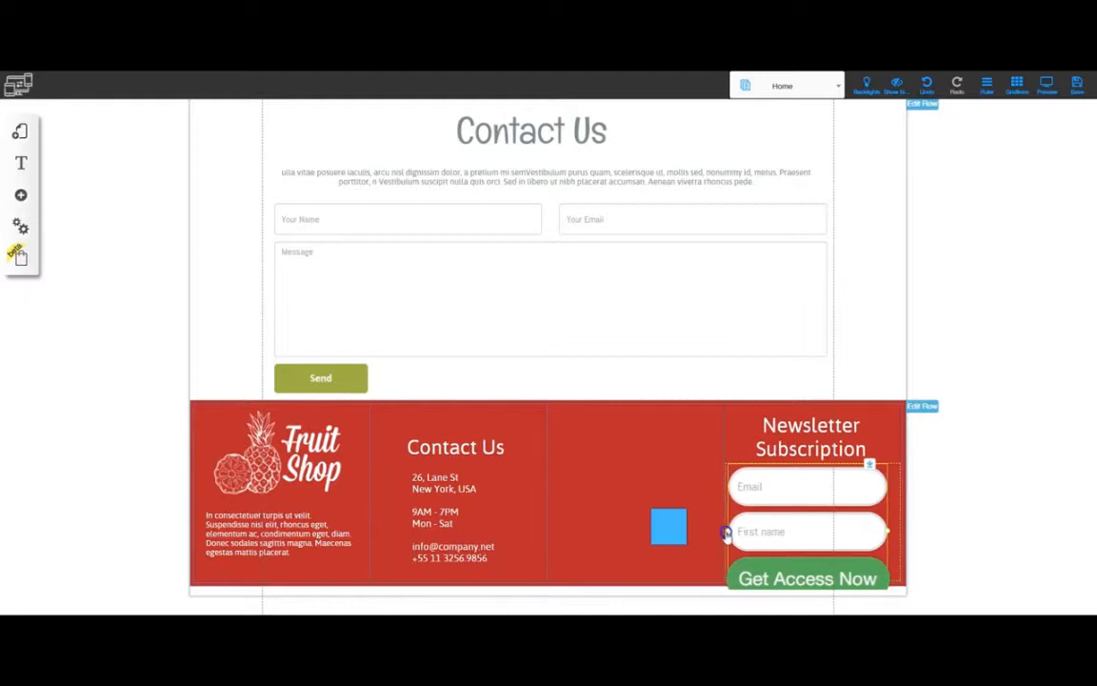
pyautogui.click(887, 536)
pyautogui.moveTo(891, 531); pyautogui.dragTo(898, 532)
# Step: Lengthen the footer box to hold the whole opt-in form and position the form just below the Newsletter Subscription heading
pyautogui.scroll(-1, 982, 536)
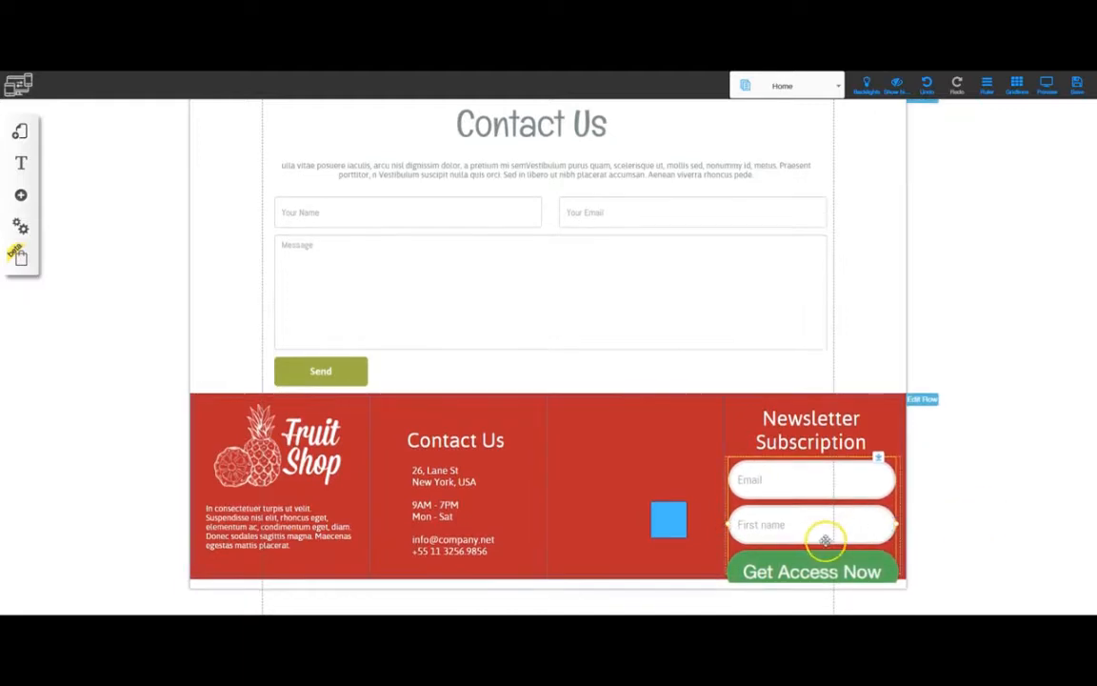
pyautogui.moveTo(847, 485); pyautogui.dragTo(840, 497)
pyautogui.click(827, 463)
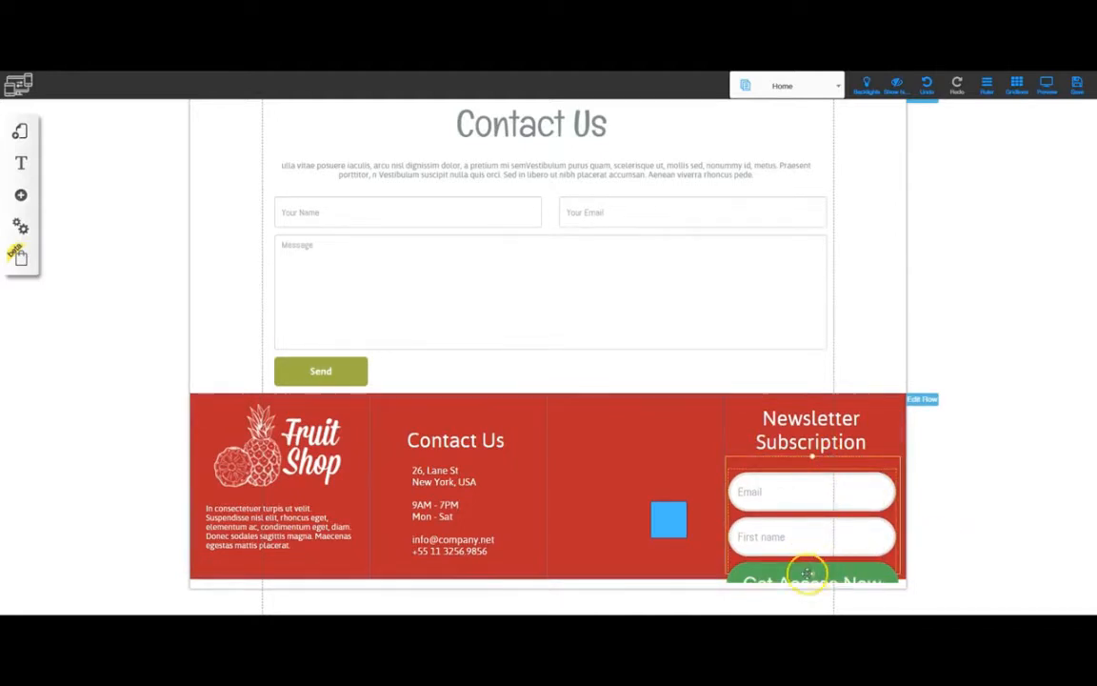
pyautogui.moveTo(812, 576); pyautogui.dragTo(811, 582)
pyautogui.moveTo(796, 529); pyautogui.dragTo(800, 519)
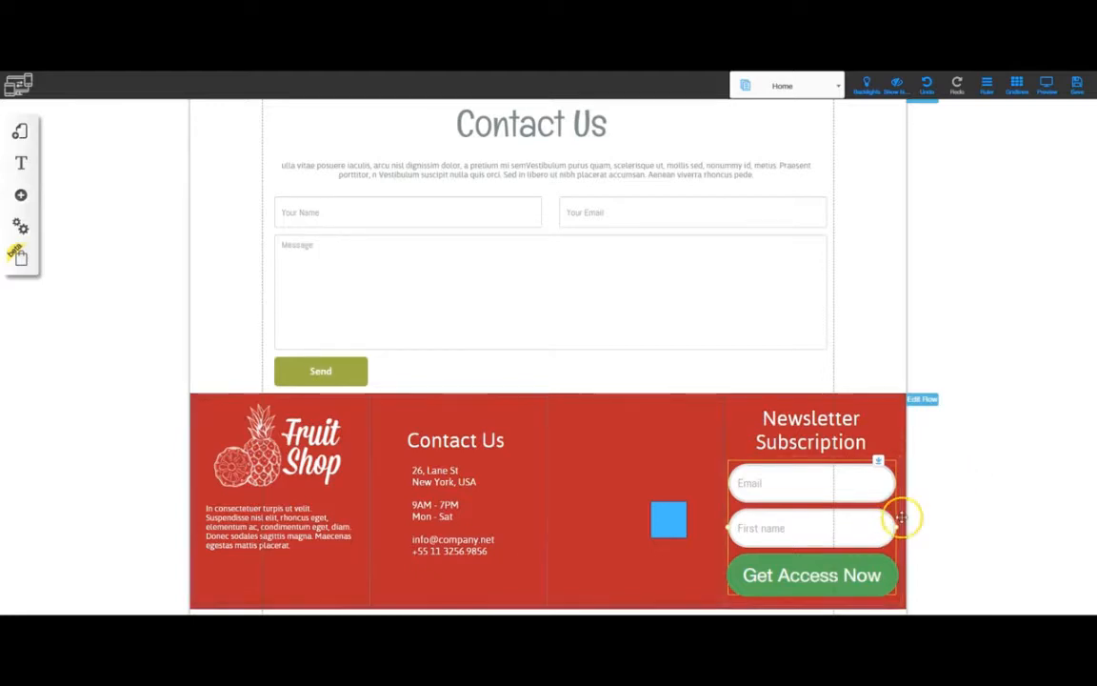
# Step: In the opt-in form's appearance settings, keep the fields spacing at its 5px minimum and set the field height to 37px
pyautogui.click(810, 522)
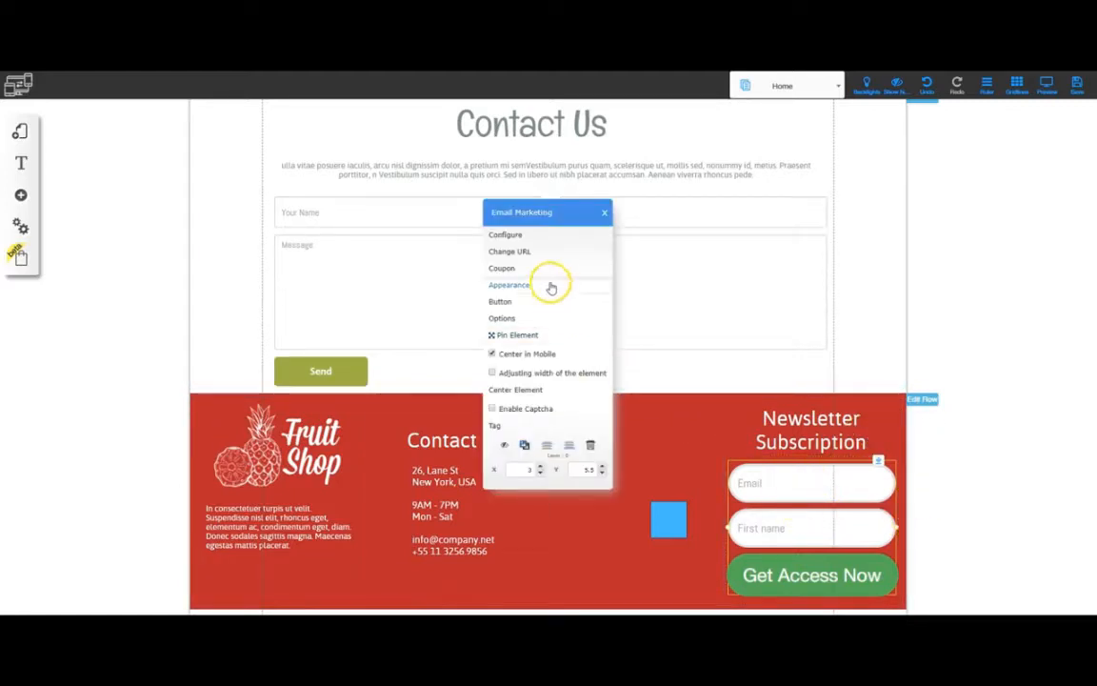
pyautogui.click(510, 286)
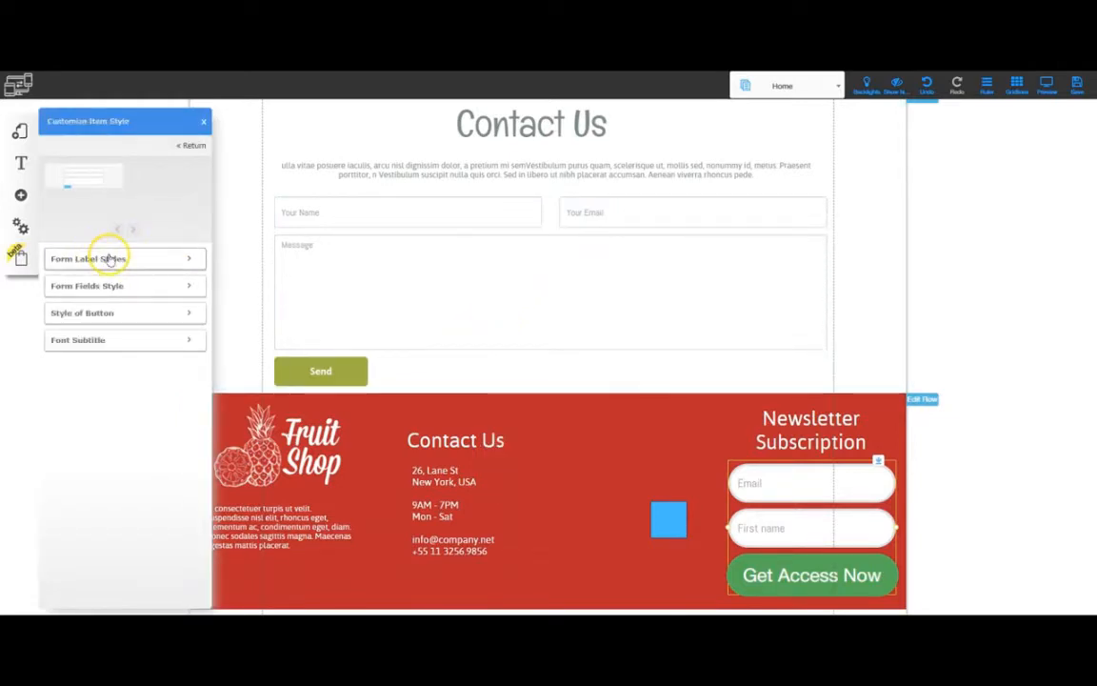
pyautogui.click(183, 258)
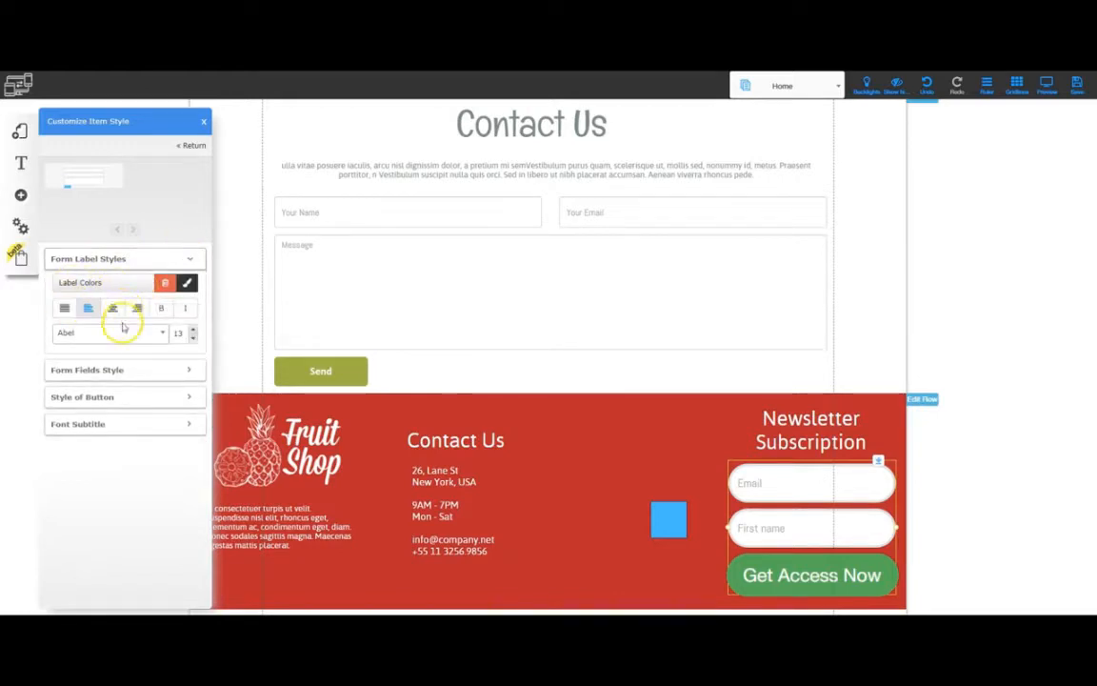
pyautogui.click(191, 370)
pyautogui.scroll(-1, 154, 424)
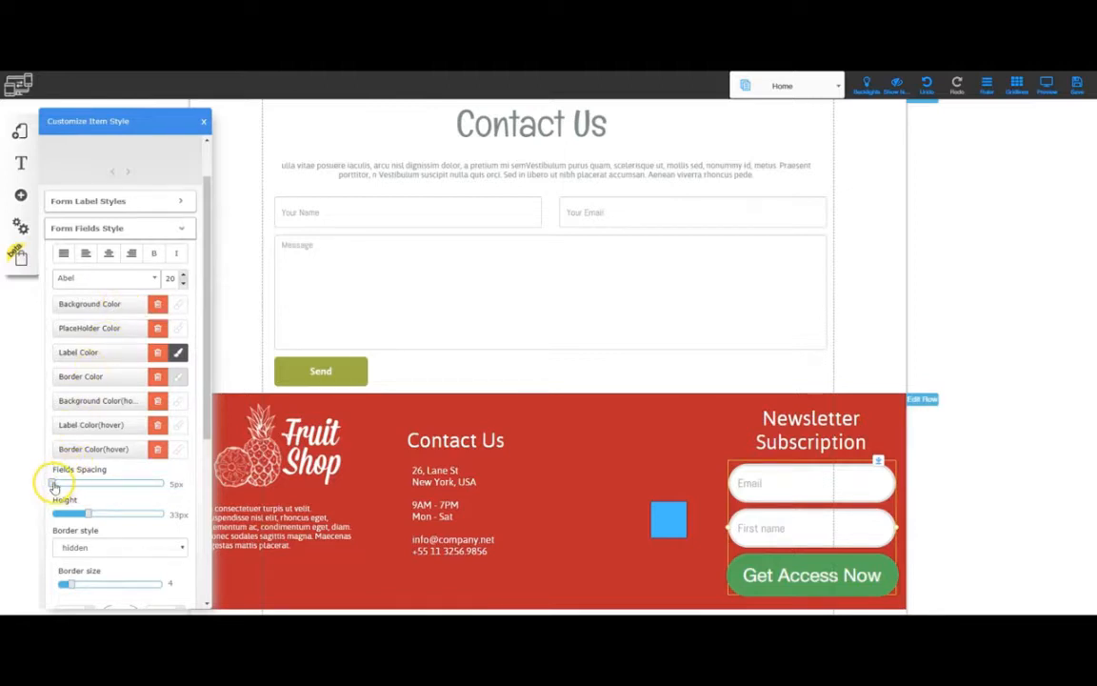
pyautogui.moveTo(55, 485)
pyautogui.mouseDown()
pyautogui.moveTo(132, 485)
pyautogui.moveTo(48, 481)
pyautogui.mouseUp()
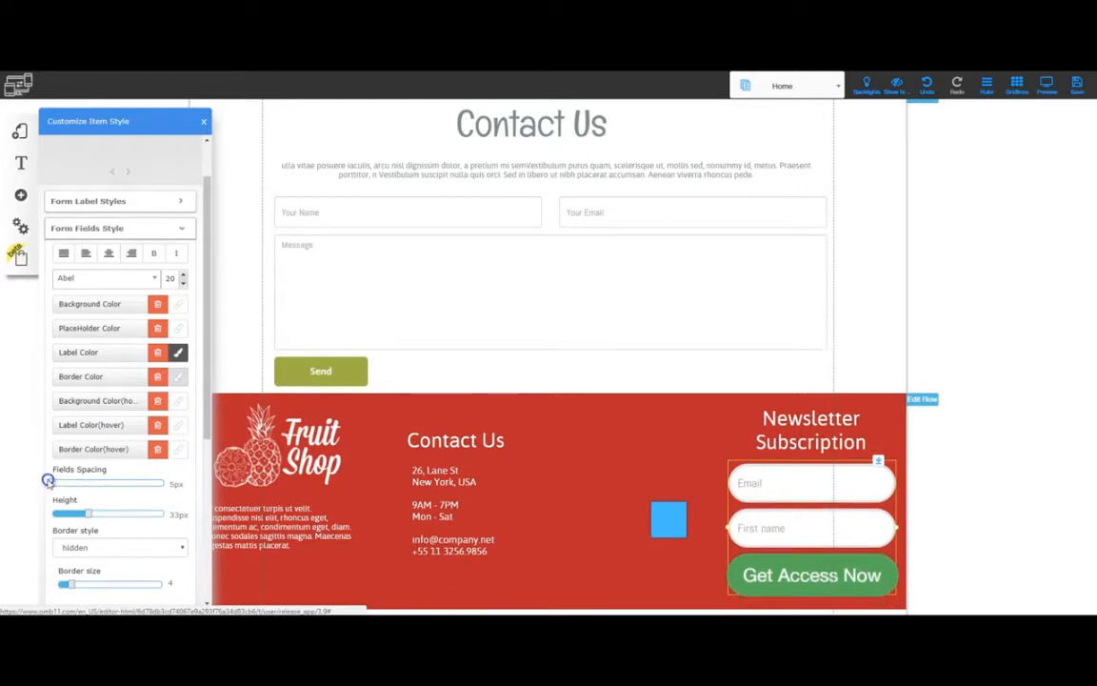
pyautogui.click(90, 514)
pyautogui.moveTo(89, 514); pyautogui.dragTo(95, 512)
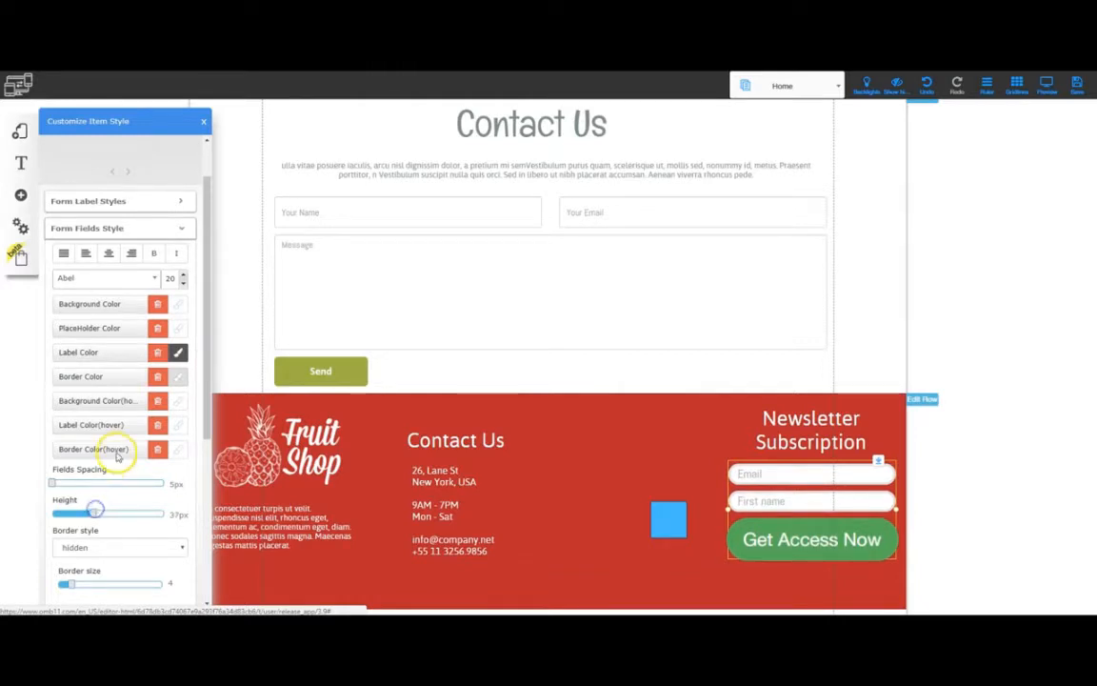
# Step: Change the background color of the opt-in form's button to dark green
pyautogui.scroll(-2, 113, 457)
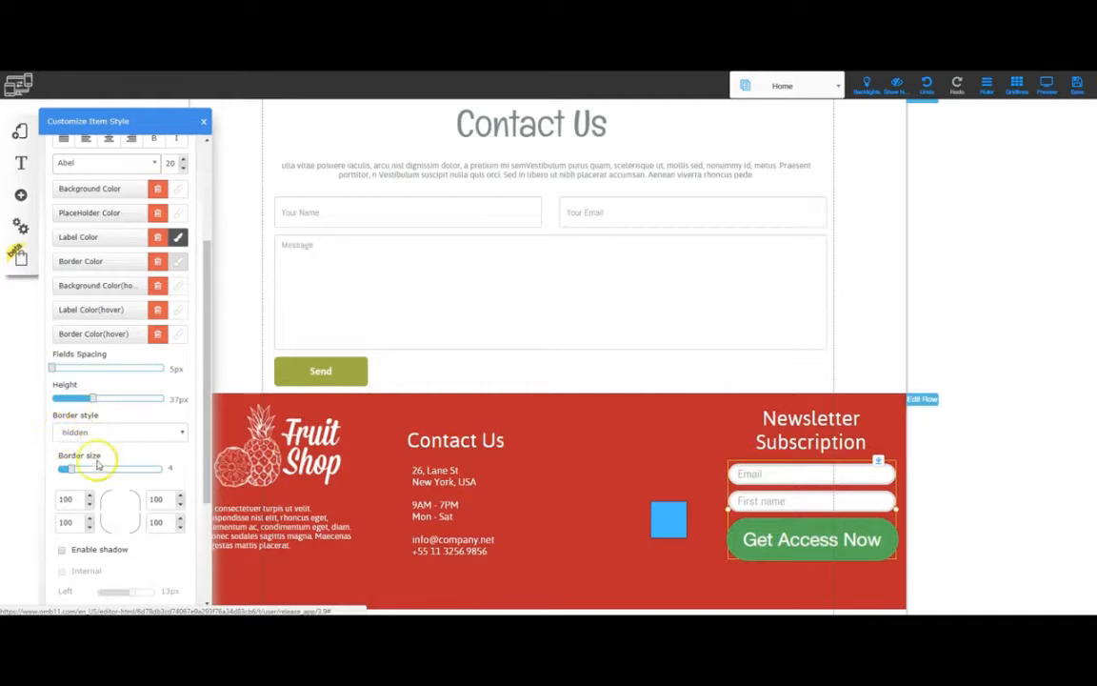
pyautogui.scroll(-3, 99, 481)
pyautogui.scroll(-1, 101, 485)
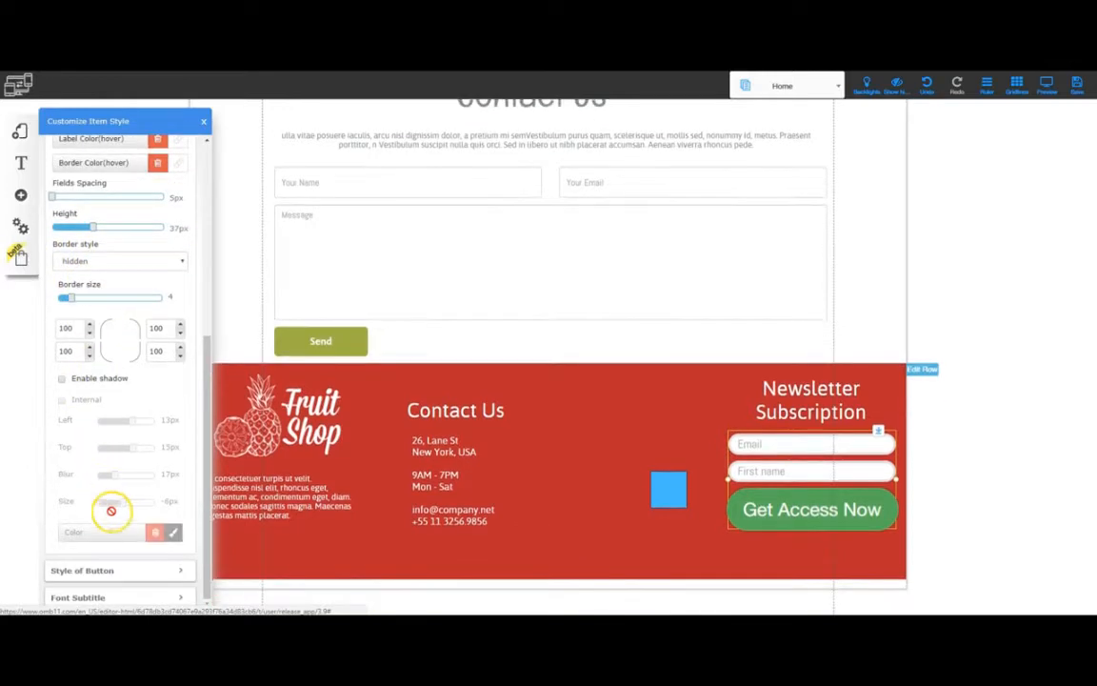
pyautogui.click(155, 567)
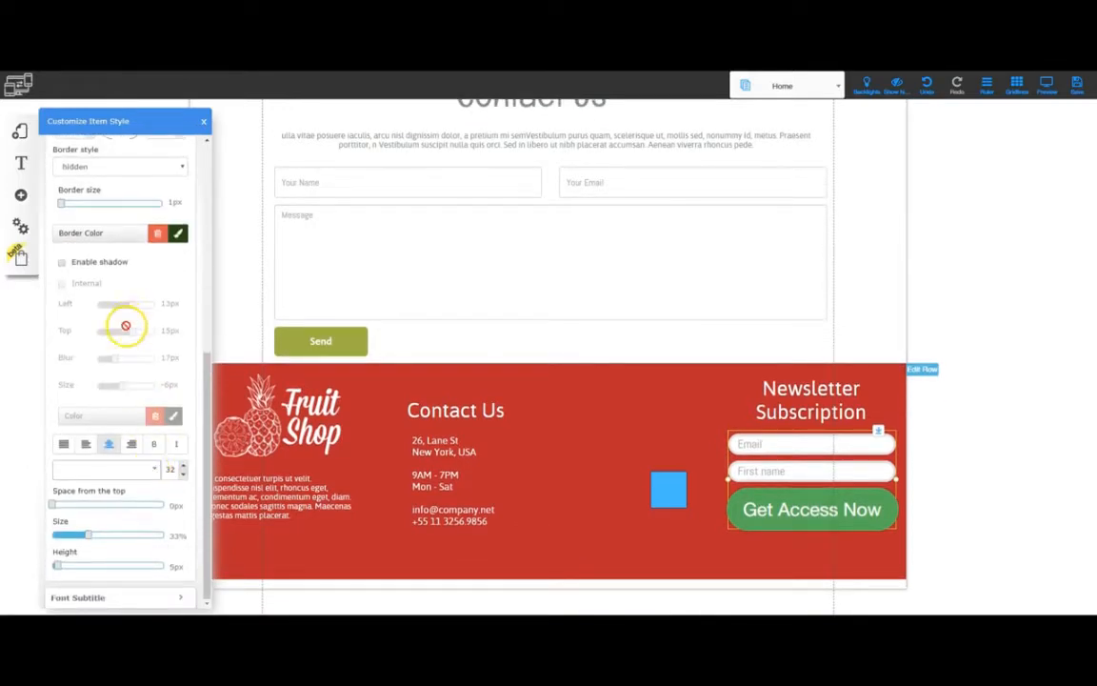
pyautogui.scroll(1, 122, 250)
pyautogui.scroll(2, 122, 247)
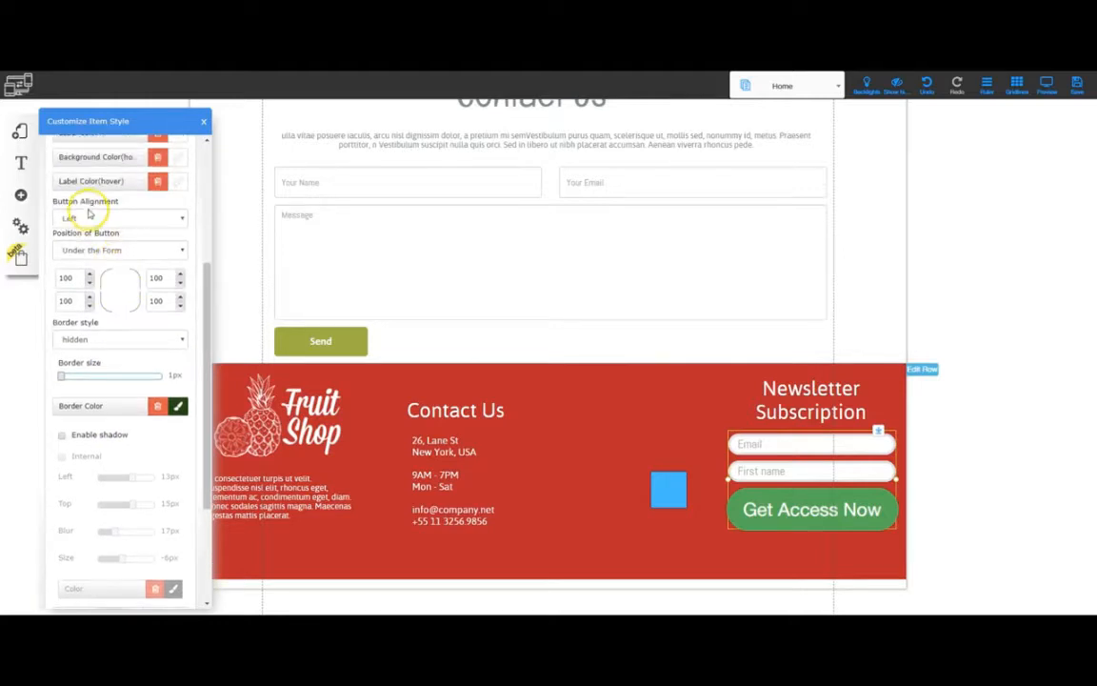
pyautogui.scroll(2, 100, 243)
pyautogui.scroll(1, 107, 259)
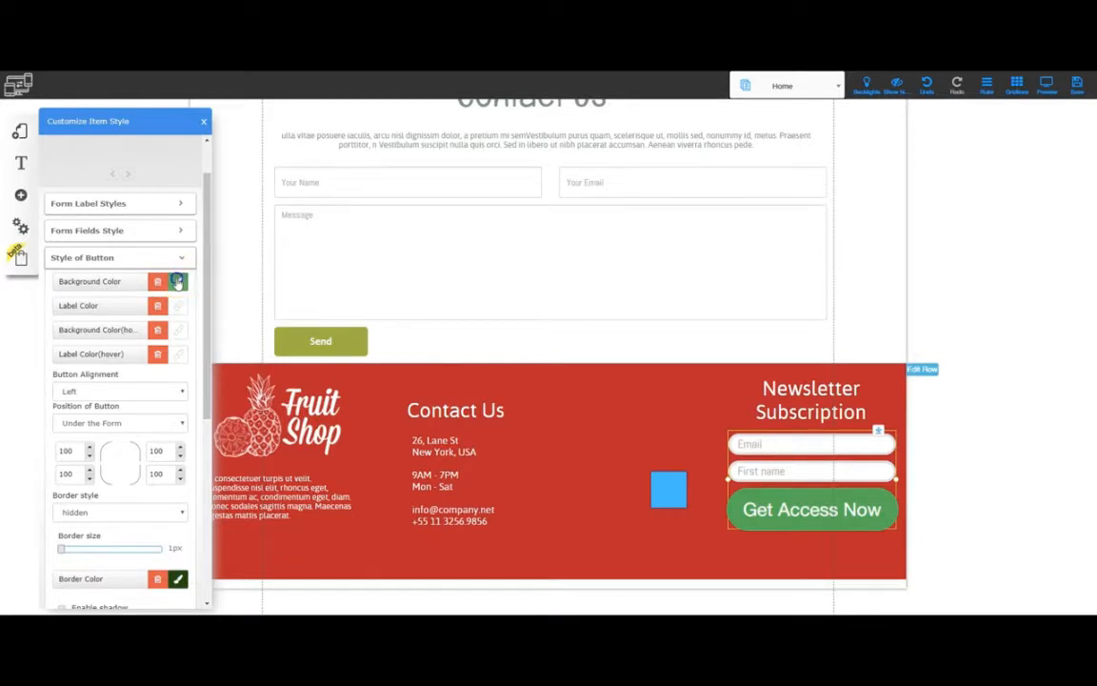
pyautogui.click(177, 282)
pyautogui.click(282, 259)
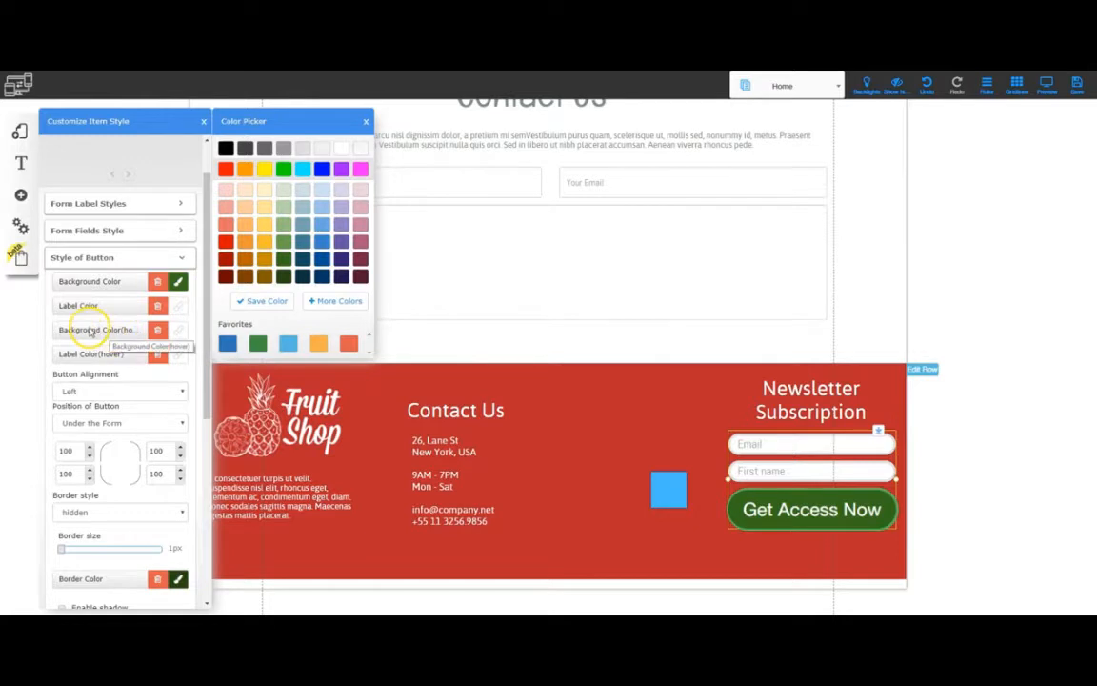
# Step: Set the form button's size to 100% and its height to 0px
pyautogui.scroll(-2, 134, 490)
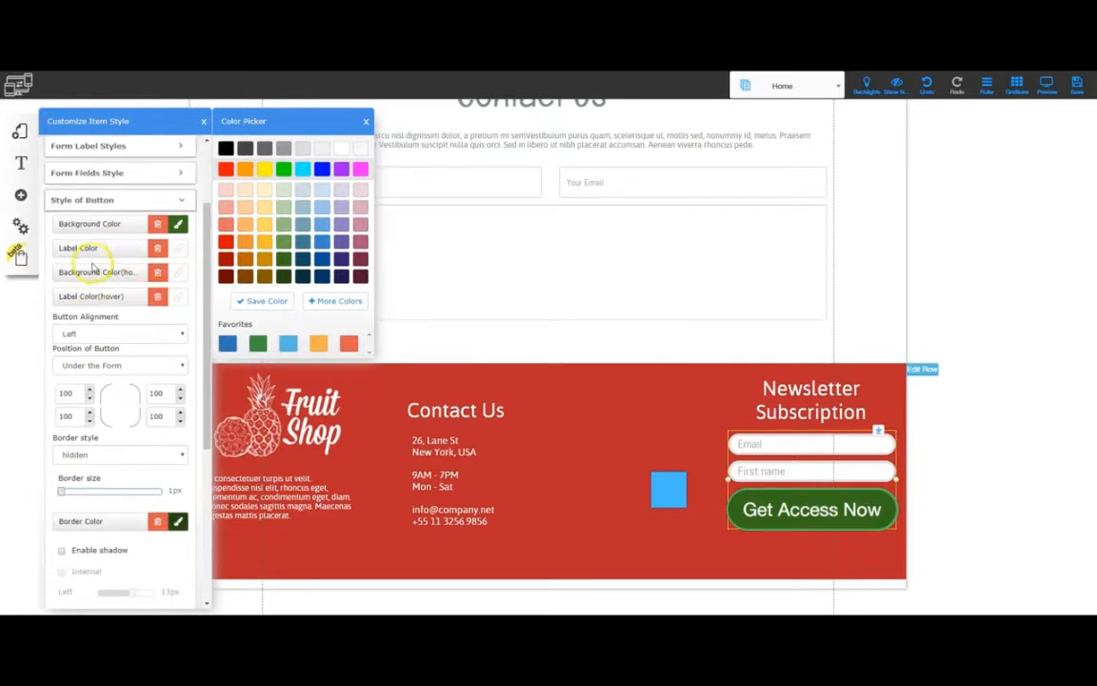
pyautogui.scroll(-5, 96, 438)
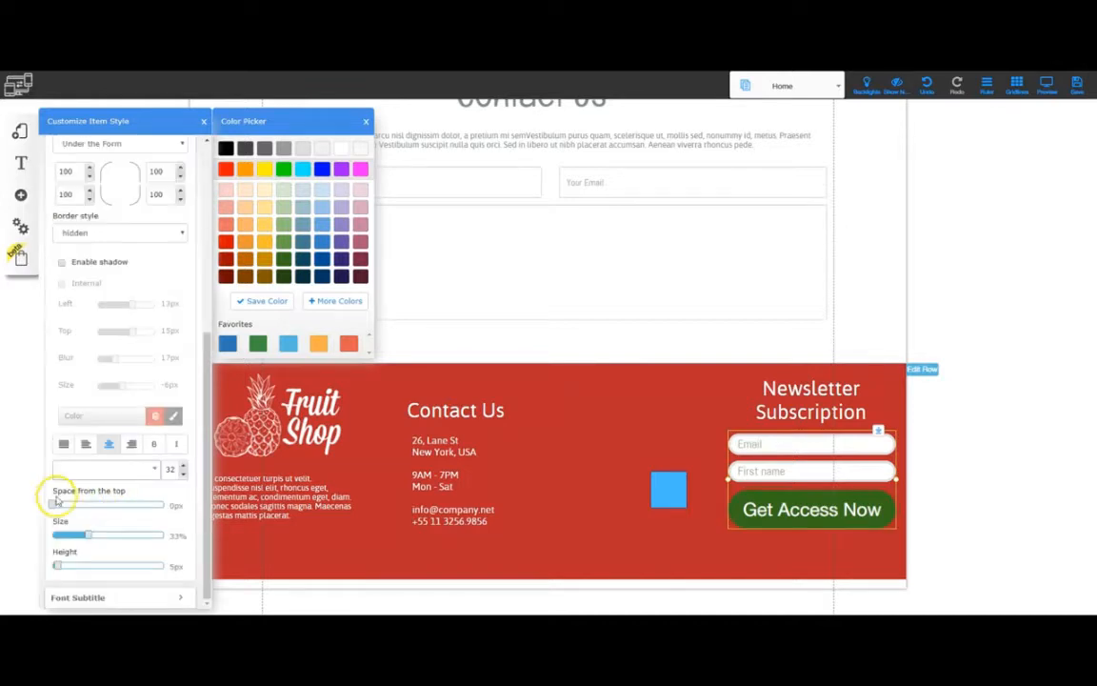
pyautogui.moveTo(58, 505); pyautogui.dragTo(171, 536)
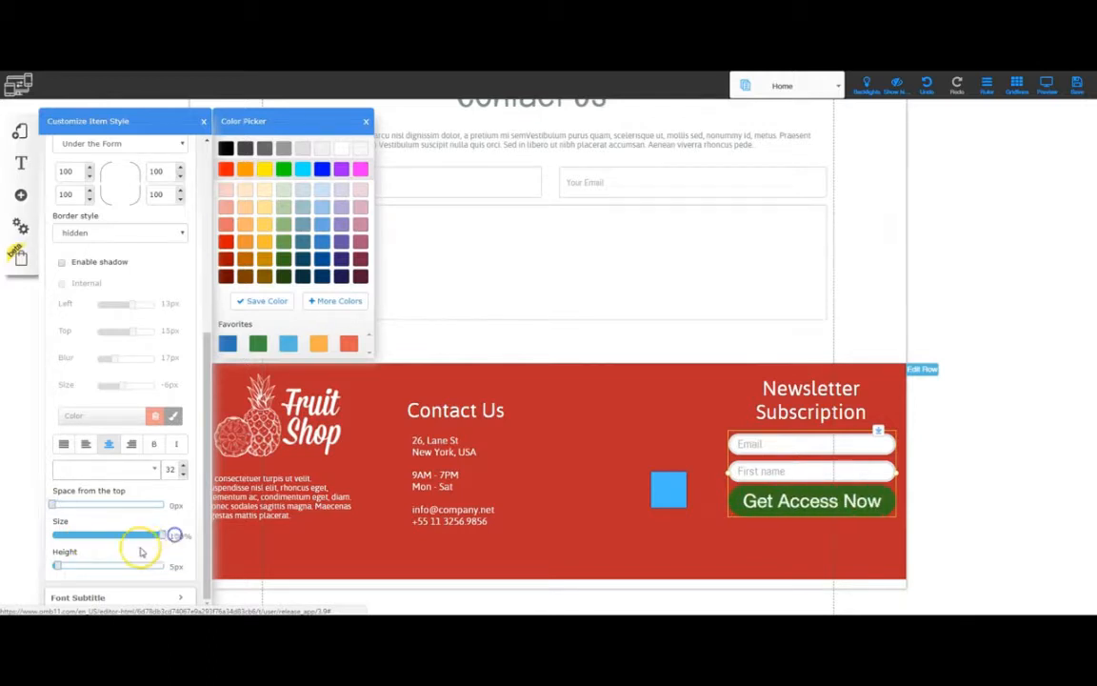
pyautogui.moveTo(57, 566)
pyautogui.mouseDown()
pyautogui.moveTo(80, 566)
pyautogui.moveTo(52, 567)
pyautogui.mouseUp()
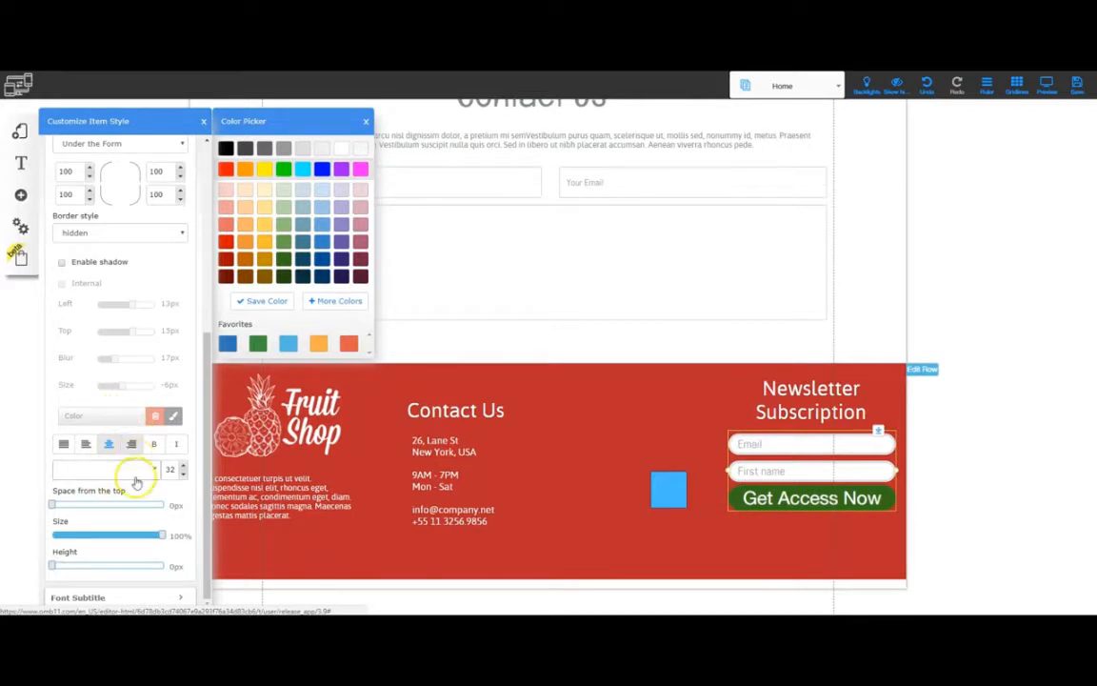
# Step: Reduce the form button's font size to 27 and close the style settings
pyautogui.scroll(1, 129, 351)
pyautogui.scroll(5, 129, 350)
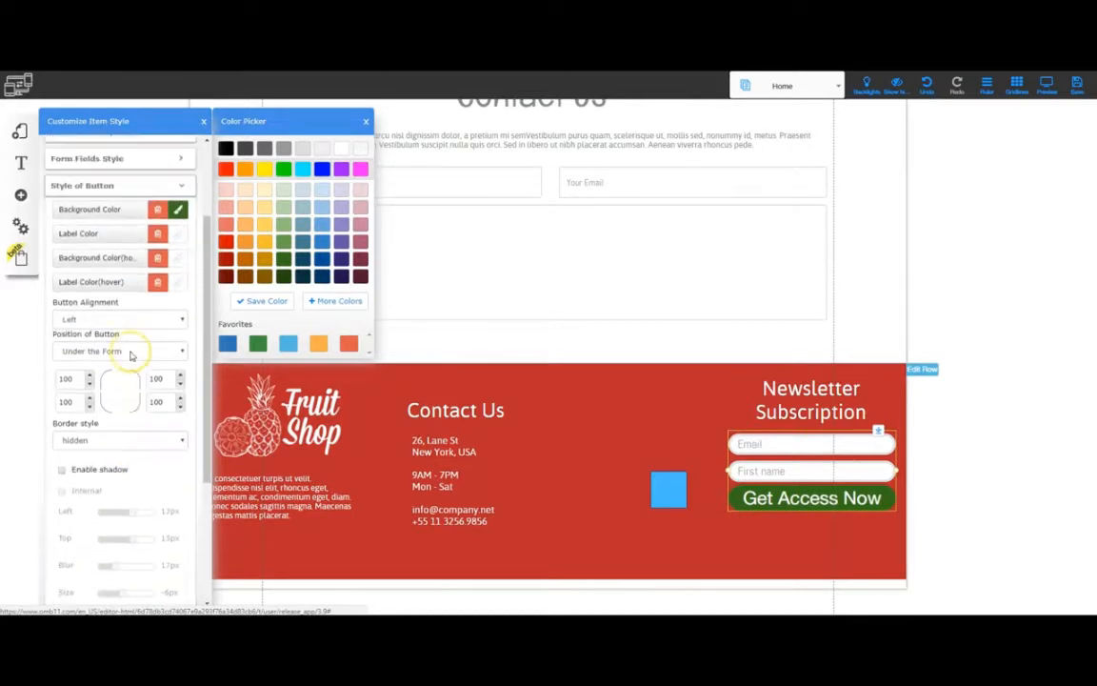
pyautogui.scroll(-5, 136, 374)
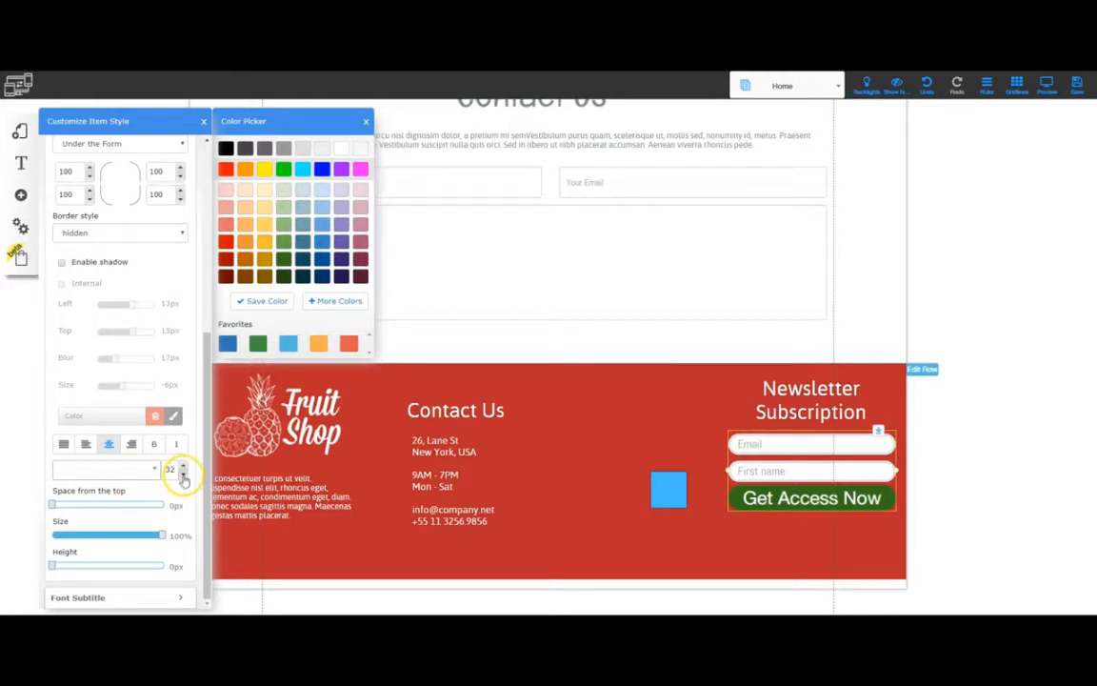
pyautogui.click(183, 476)
pyautogui.click(182, 476)
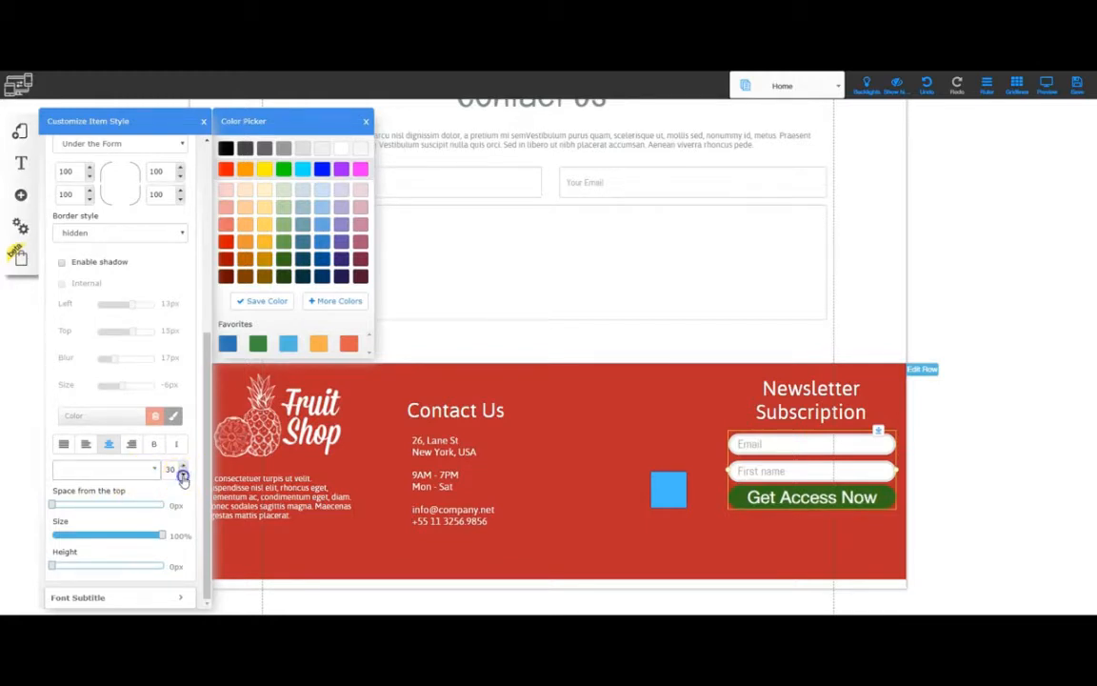
pyautogui.click(183, 476)
pyautogui.click(182, 476)
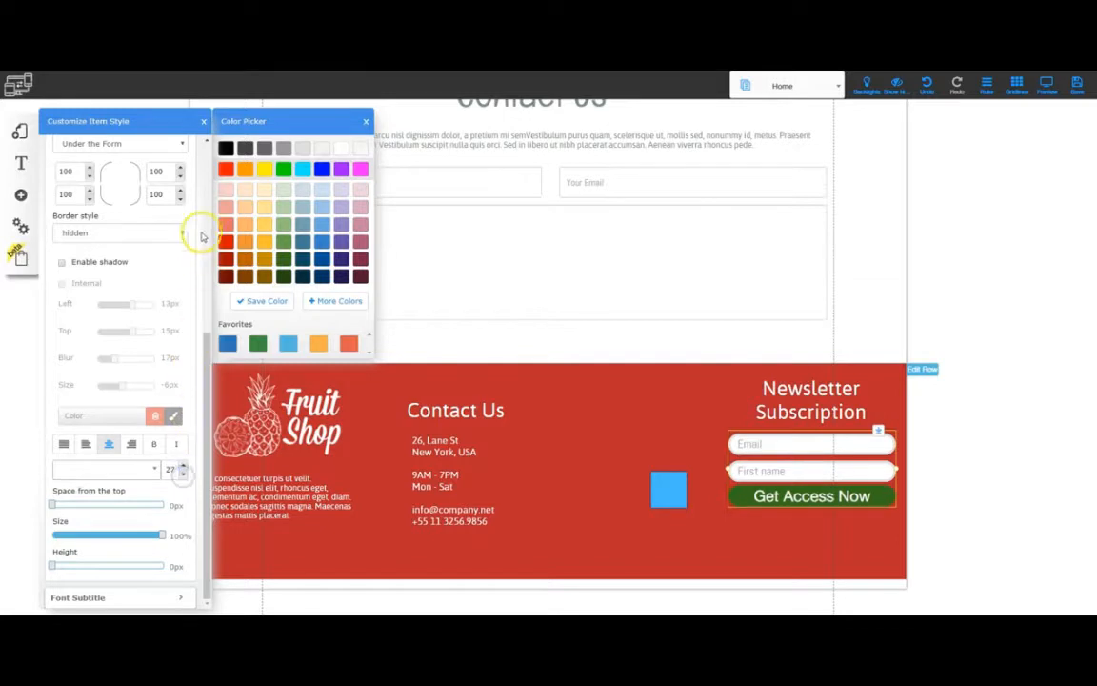
pyautogui.click(203, 121)
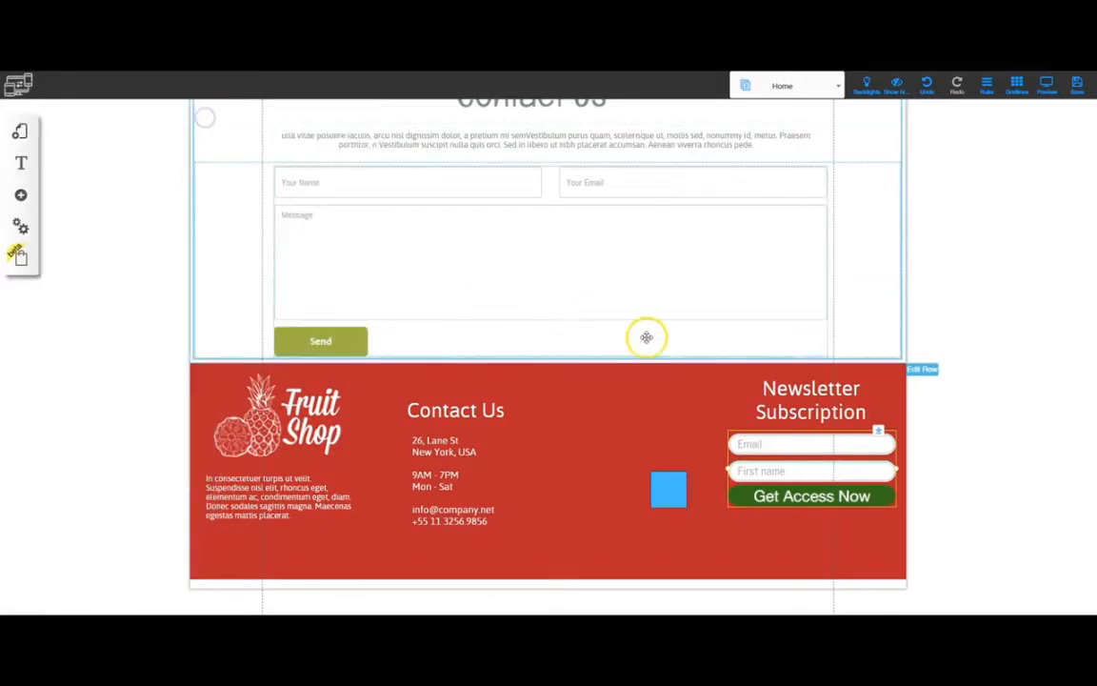
# Step: Change the opt-in form's button text to "Subscribe Now"
pyautogui.click(819, 496)
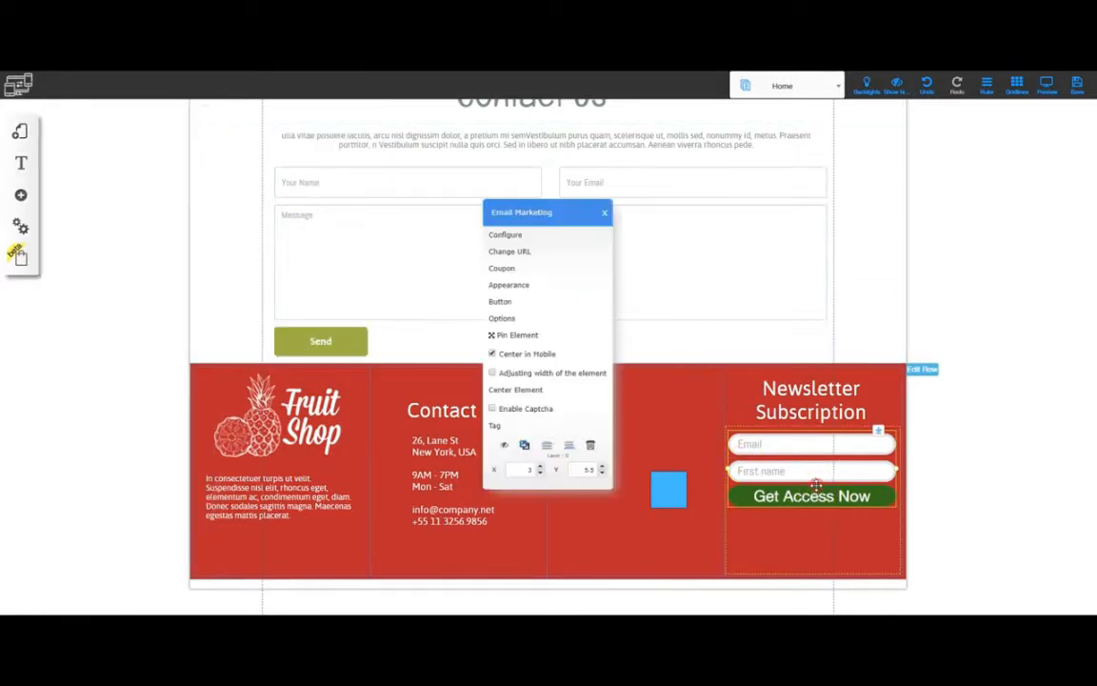
pyautogui.click(505, 301)
pyautogui.moveTo(537, 311); pyautogui.dragTo(451, 316)
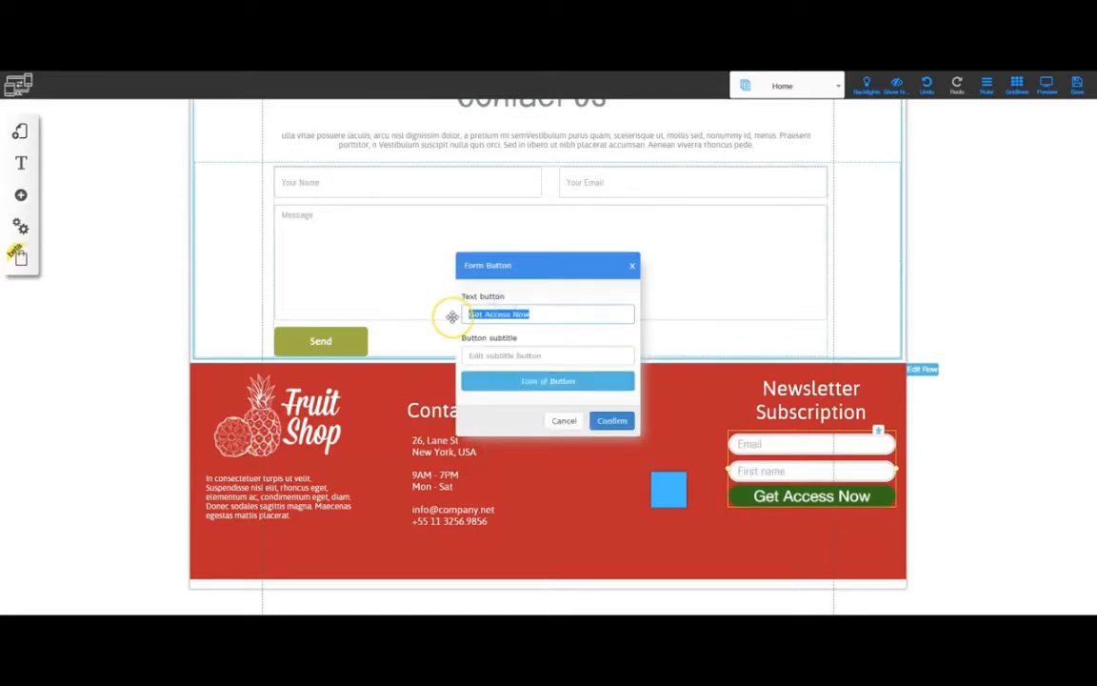
pyautogui.write('Subscribe')
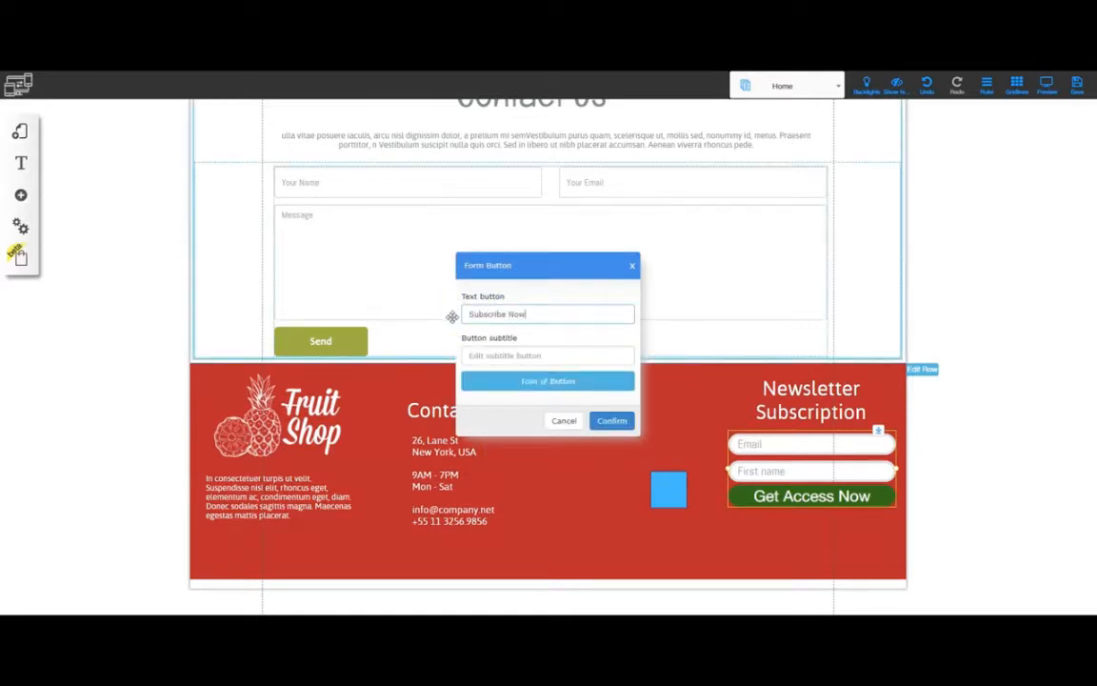
pyautogui.press('Return')
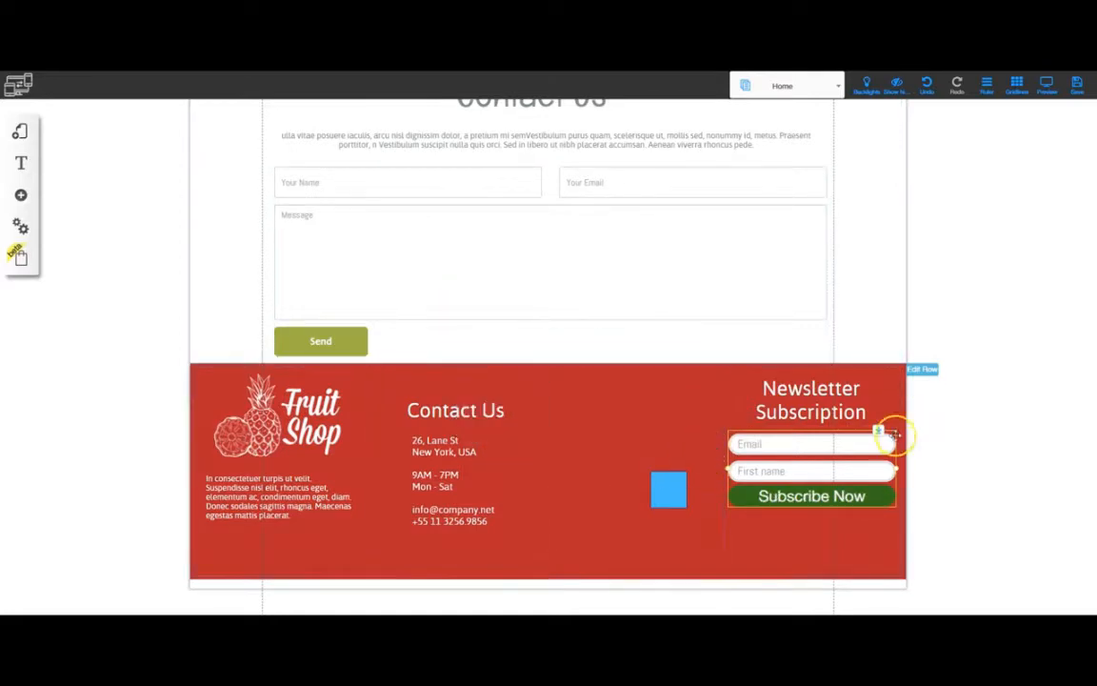
# Step: Nudge the newsletter form slightly to the right and move the blue square higher in the footer's third column
pyautogui.moveTo(801, 459); pyautogui.dragTo(803, 459)
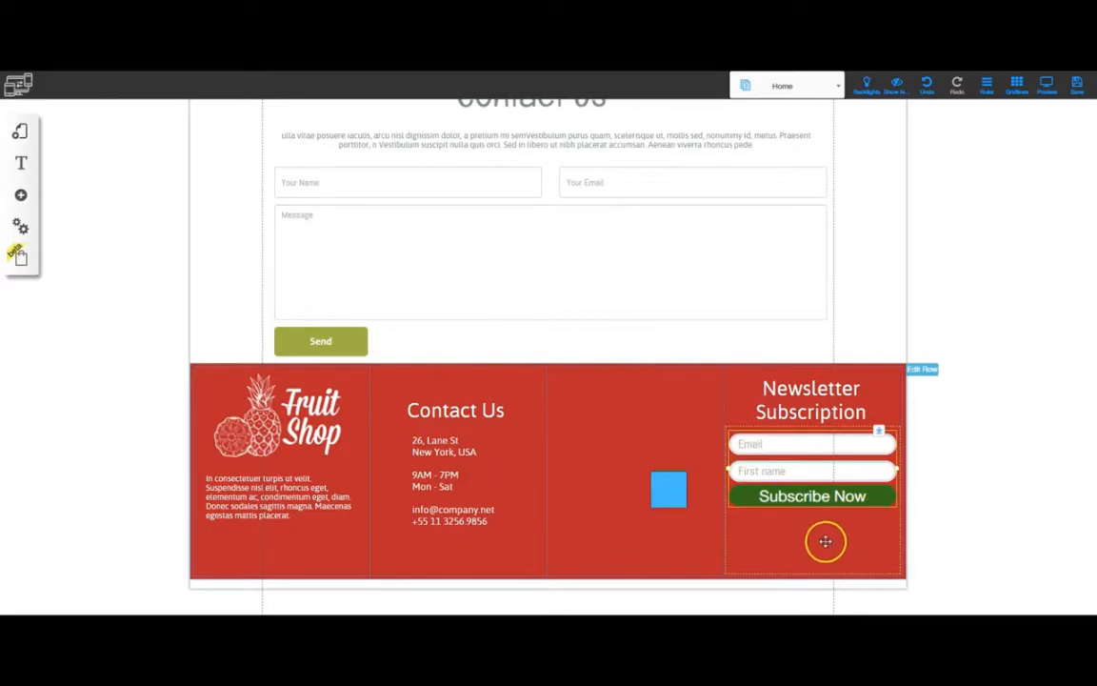
pyautogui.moveTo(673, 496); pyautogui.dragTo(677, 448)
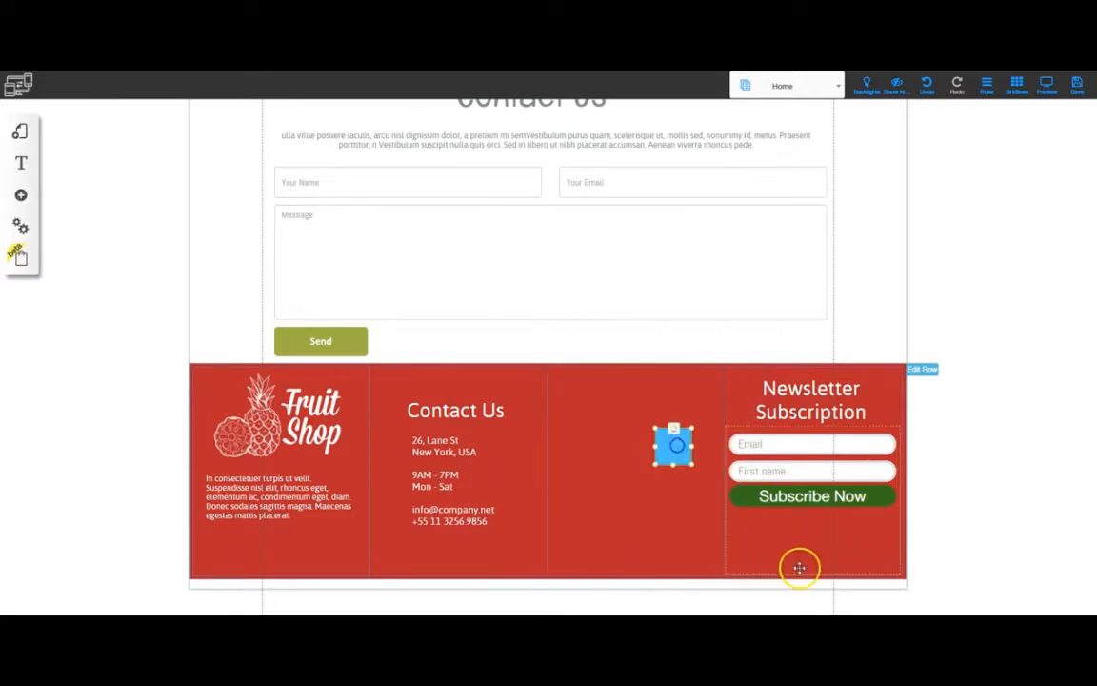
# Step: Shorten the newsletter form's container to fit around it and lower the form slightly in the footer's fourth column
pyautogui.click(800, 568)
pyautogui.moveTo(814, 577); pyautogui.dragTo(814, 552)
pyautogui.click(695, 580)
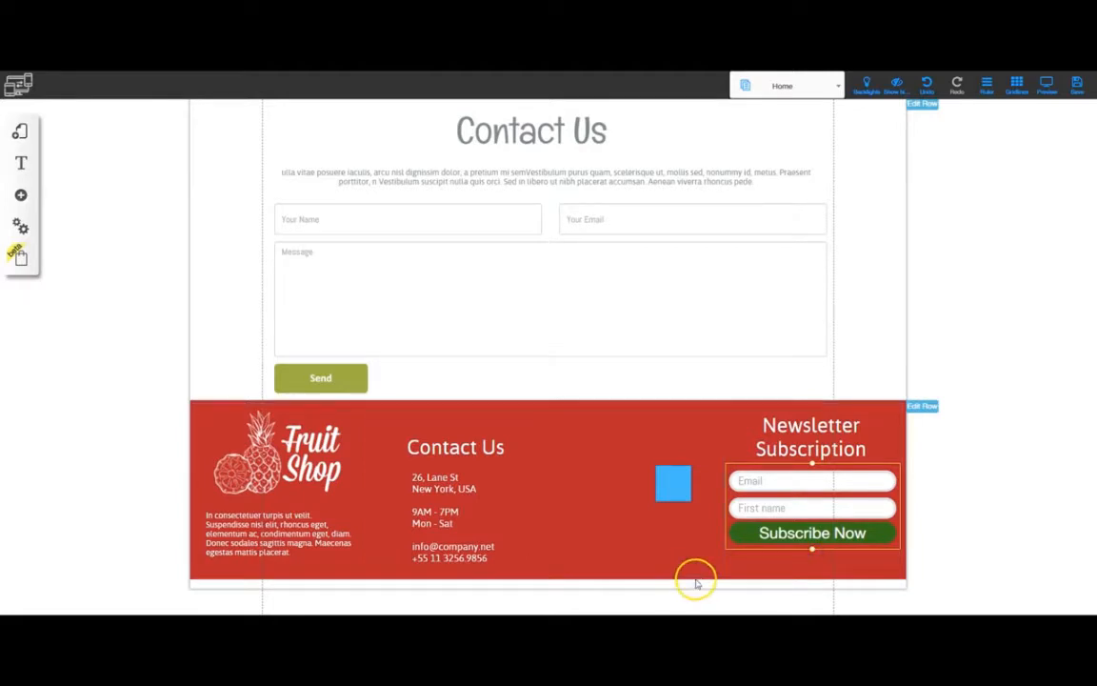
pyautogui.click(812, 577)
pyautogui.click(813, 569)
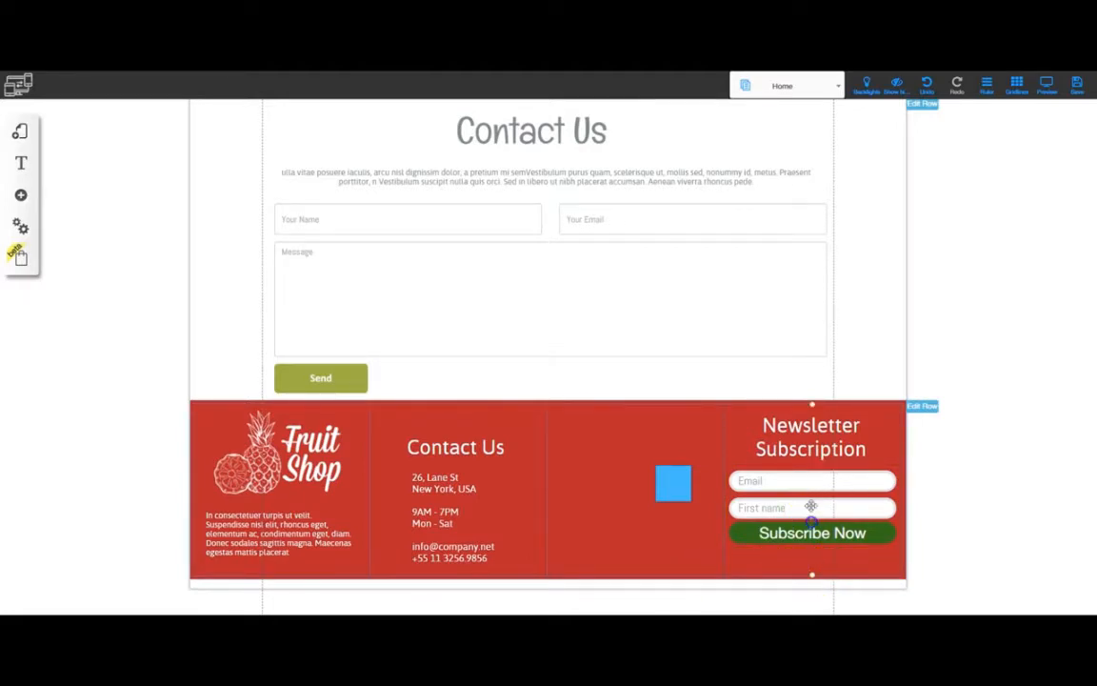
pyautogui.moveTo(811, 506); pyautogui.dragTo(813, 525)
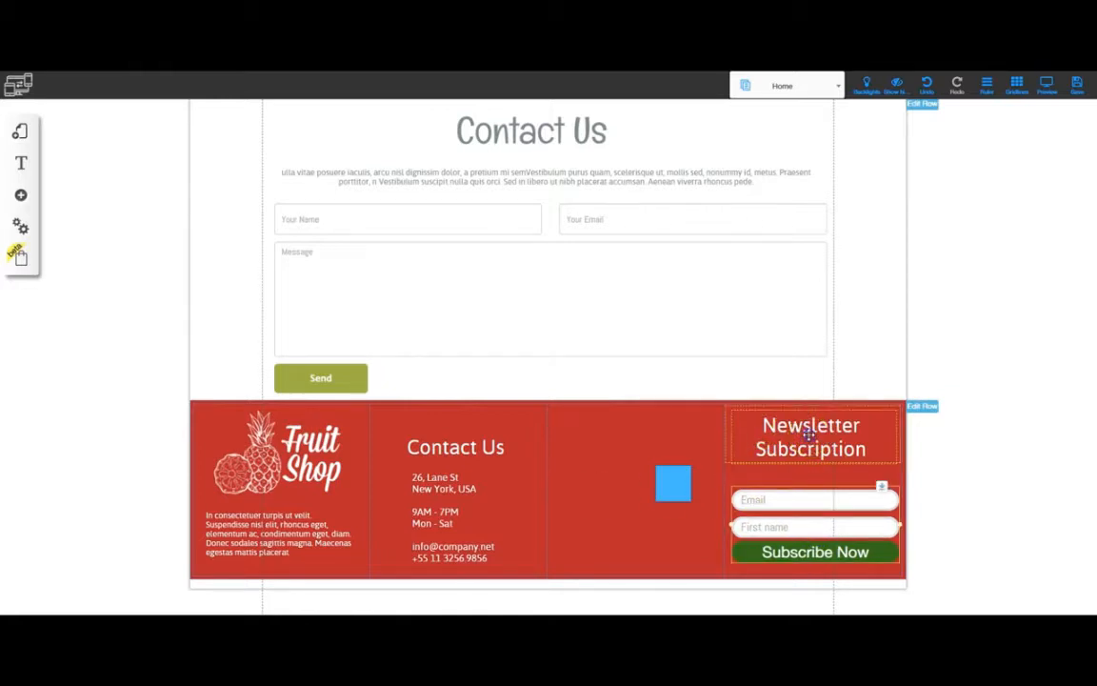
# Step: Left-align the "Newsletter Subscription" heading text in the footer
pyautogui.doubleClick(808, 434)
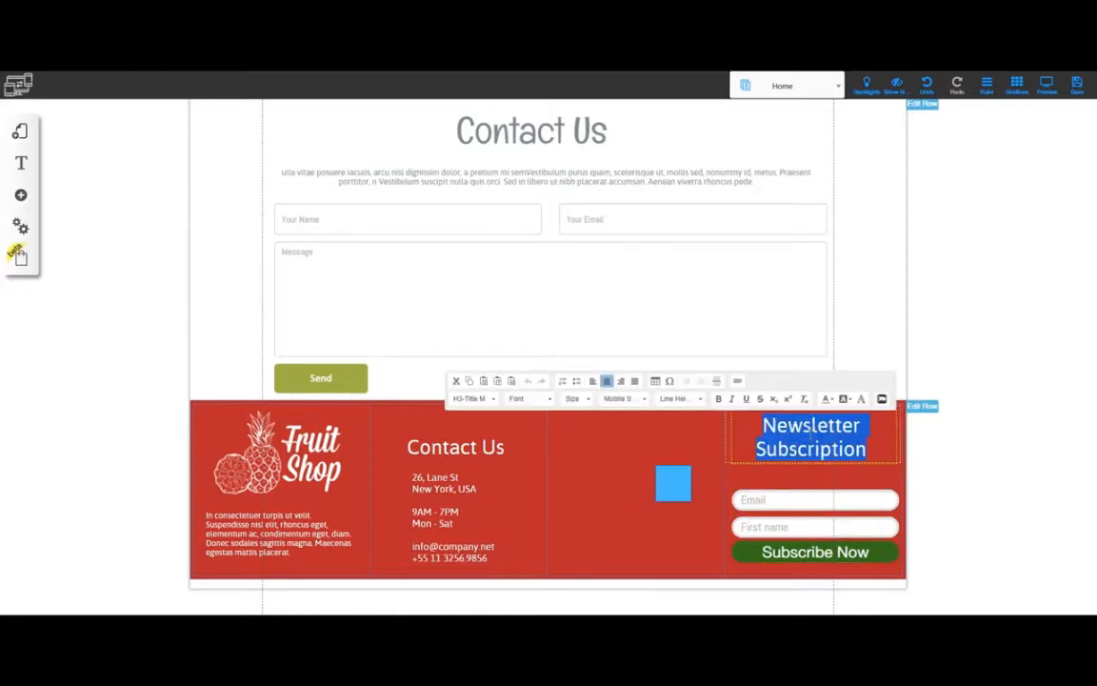
pyautogui.click(592, 381)
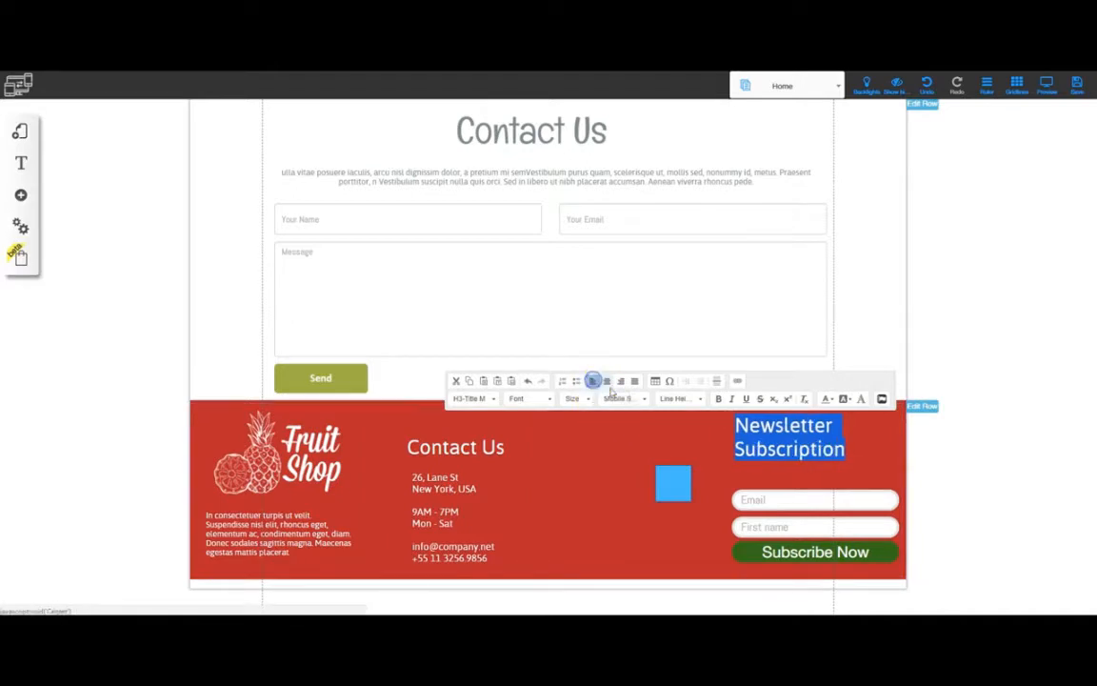
pyautogui.click(930, 441)
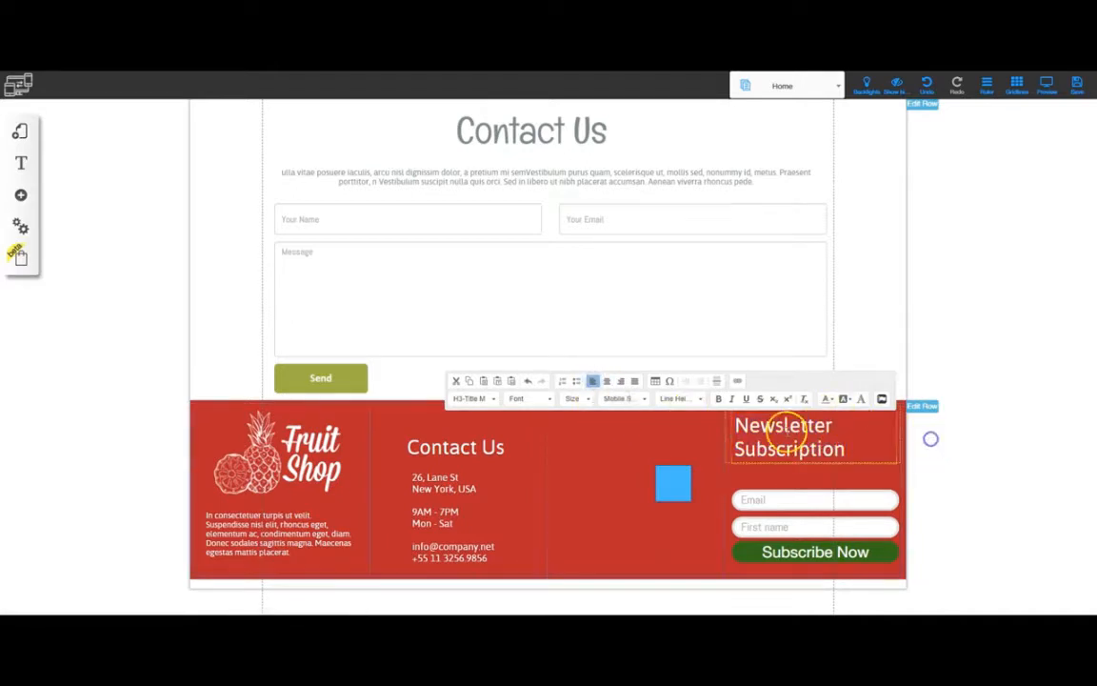
# Step: Narrow the "Newsletter Subscription" heading's text box and reposition it slightly to the right above the form
pyautogui.moveTo(898, 438); pyautogui.dragTo(865, 437)
pyautogui.moveTo(792, 435); pyautogui.dragTo(813, 483)
pyautogui.click(882, 441)
pyautogui.click(791, 444)
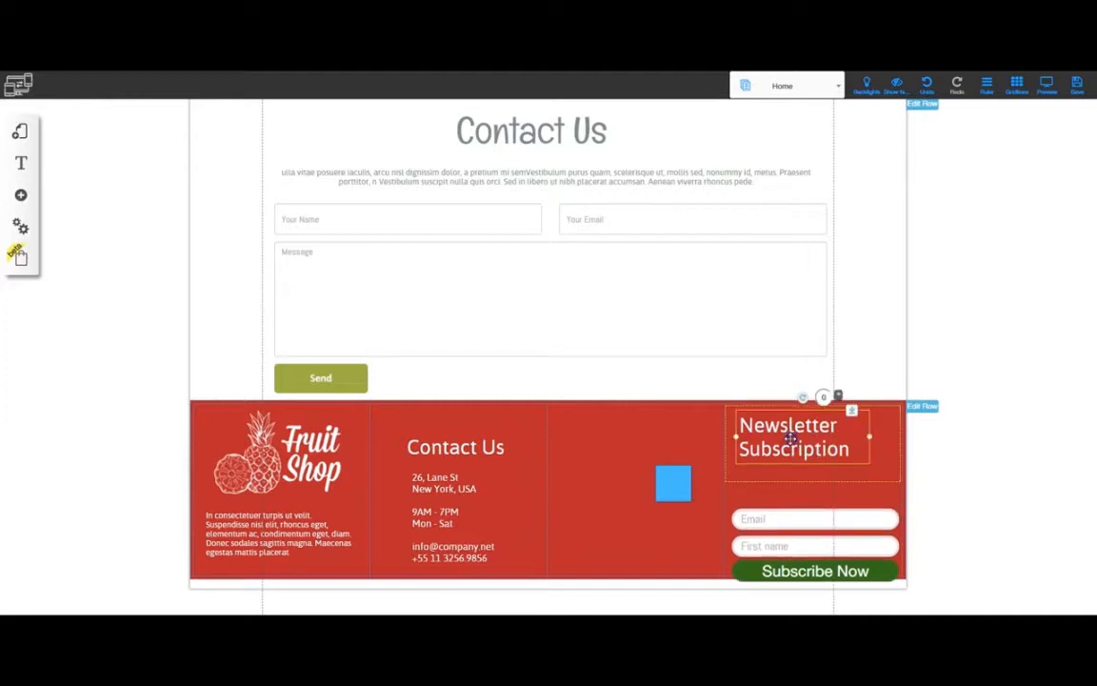
pyautogui.moveTo(792, 435); pyautogui.dragTo(788, 442)
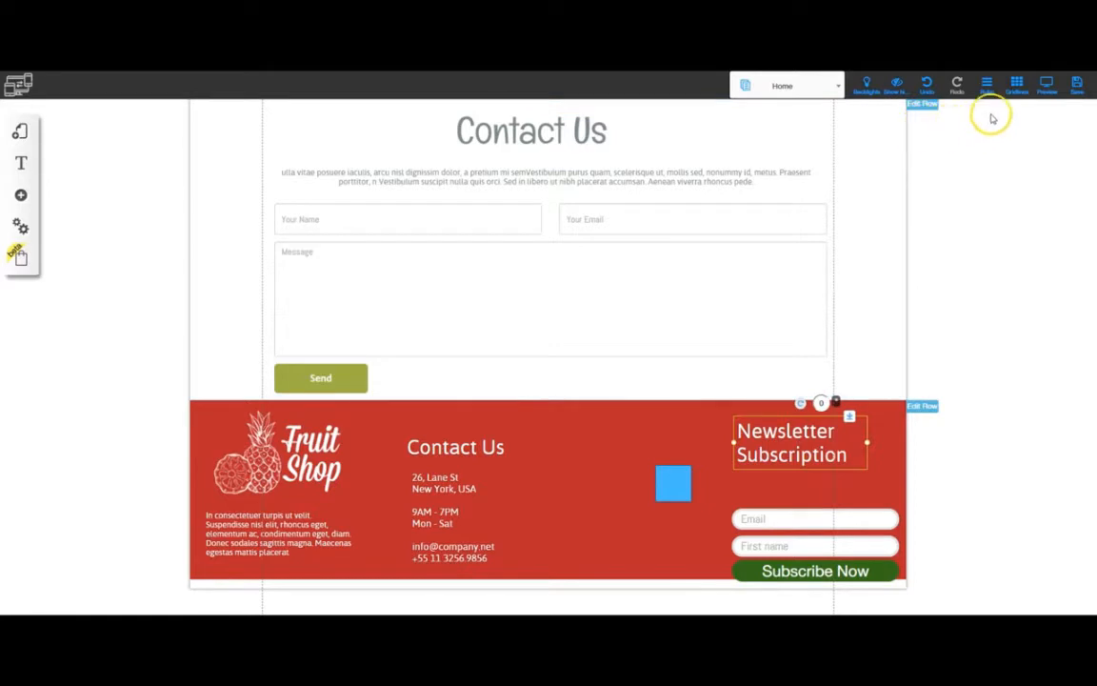
# Step: Show the ruler, add a horizontal guide at the footer's Contact Us heading and align the "Newsletter Subscription" heading just above it
pyautogui.click(986, 84)
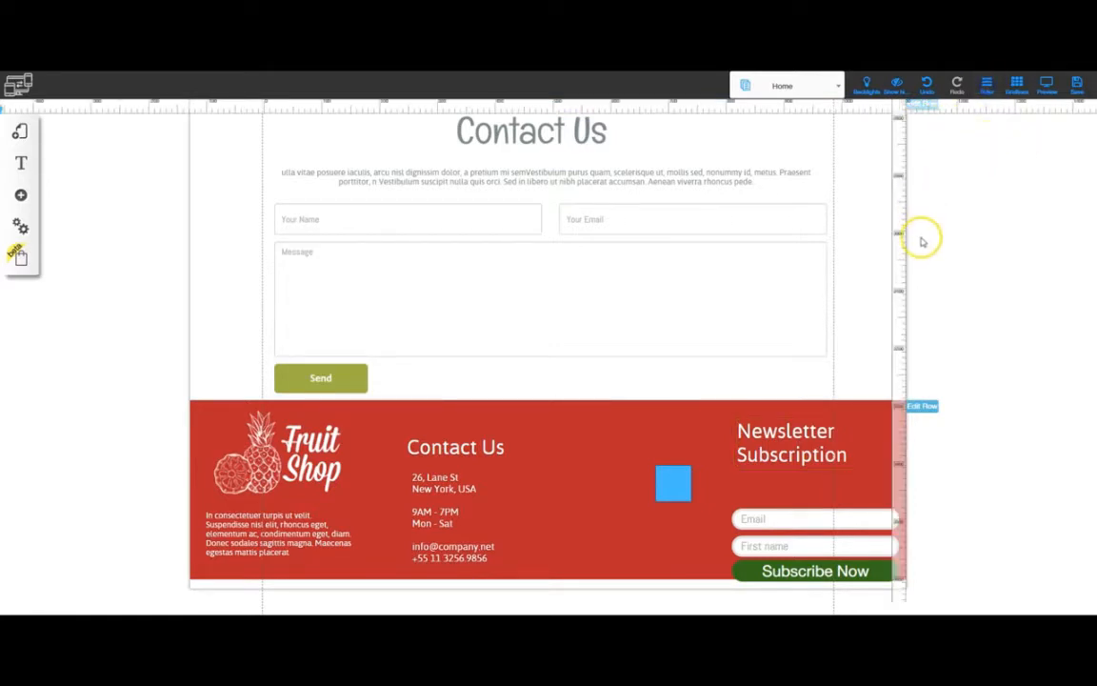
pyautogui.moveTo(896, 448); pyautogui.dragTo(895, 456)
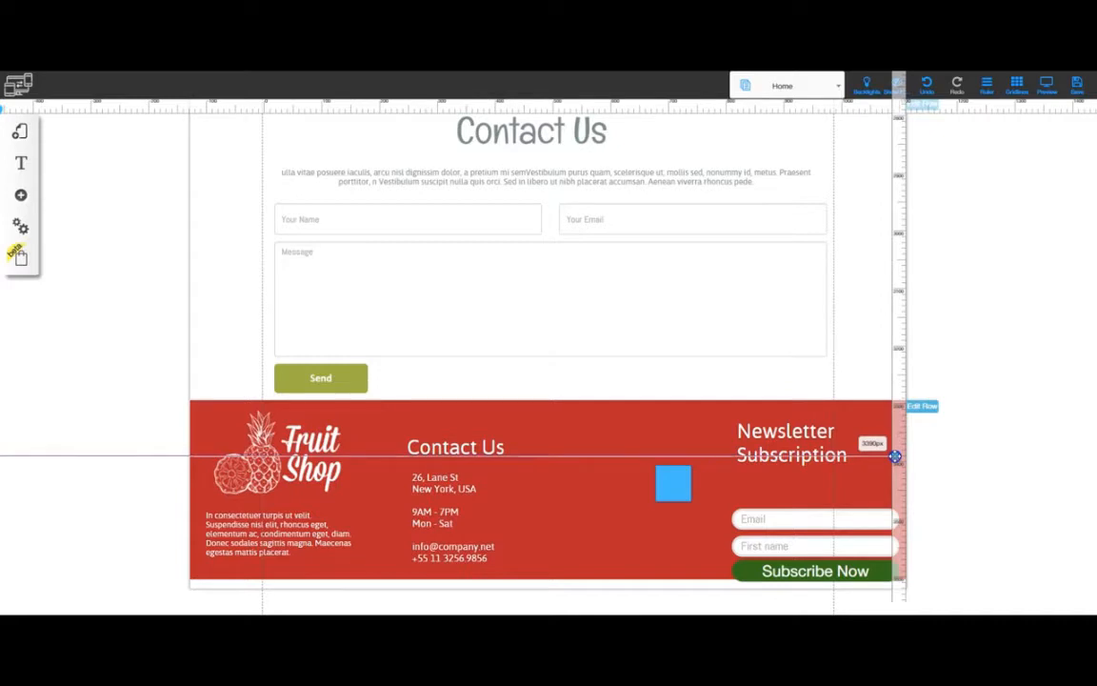
pyautogui.click(789, 444)
pyautogui.moveTo(788, 445); pyautogui.dragTo(790, 438)
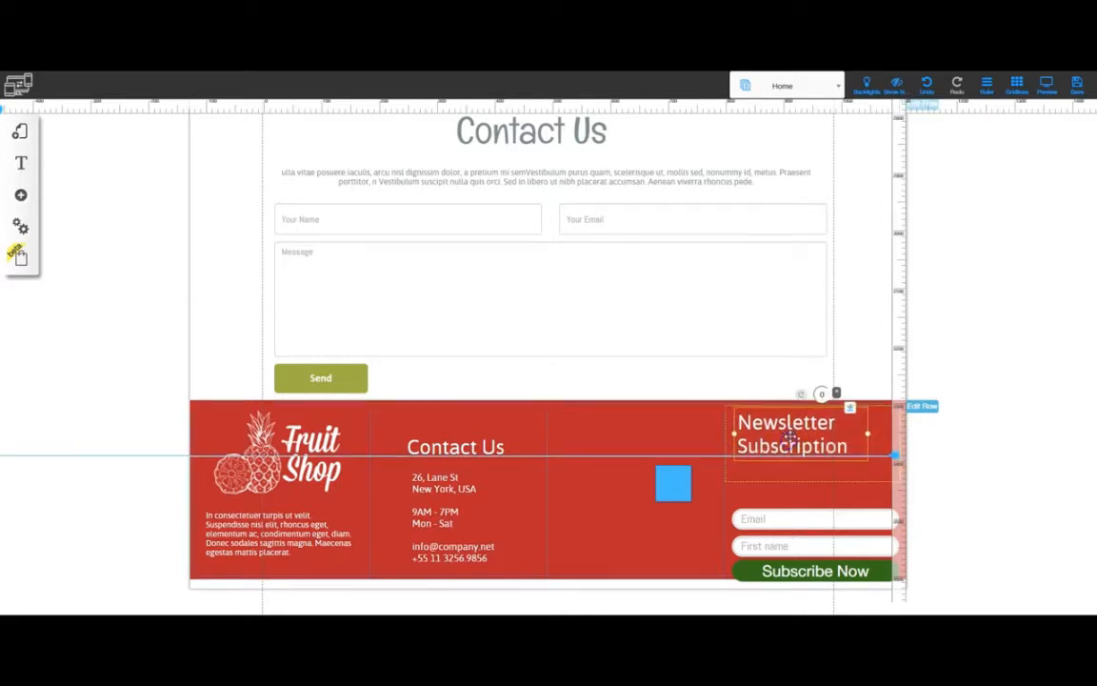
# Step: Shorten the newsletter heading's container and raise the form to sit just beneath it, finishing with the ruler hidden
pyautogui.click(795, 468)
pyautogui.moveTo(813, 486); pyautogui.dragTo(812, 454)
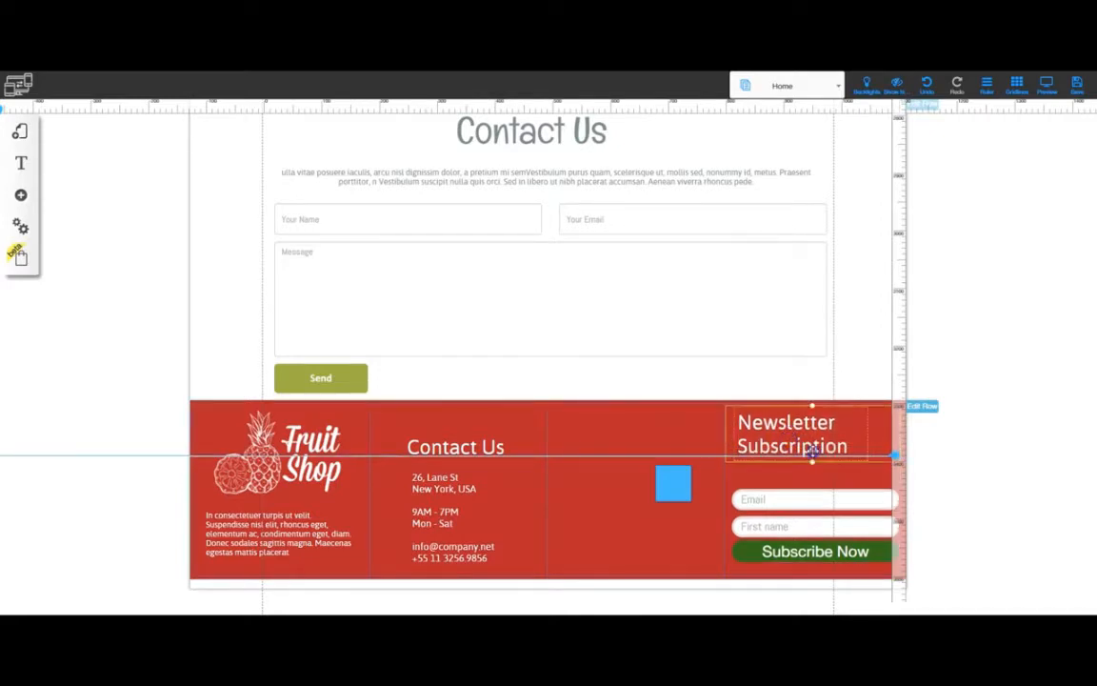
pyautogui.moveTo(798, 513); pyautogui.dragTo(797, 498)
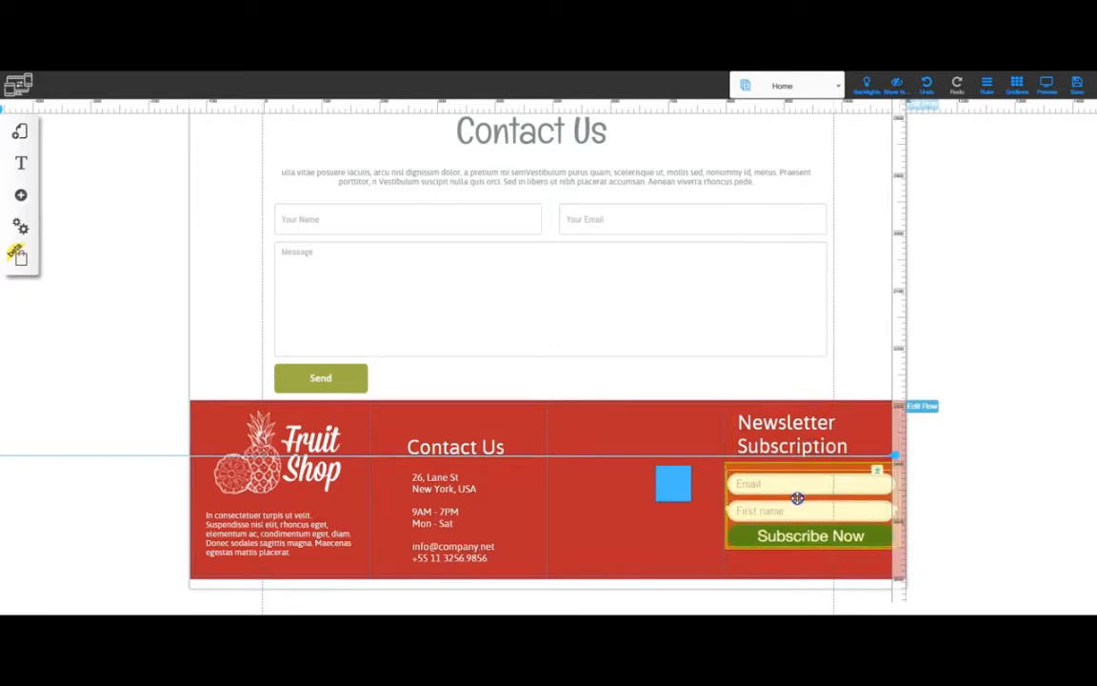
pyautogui.click(987, 85)
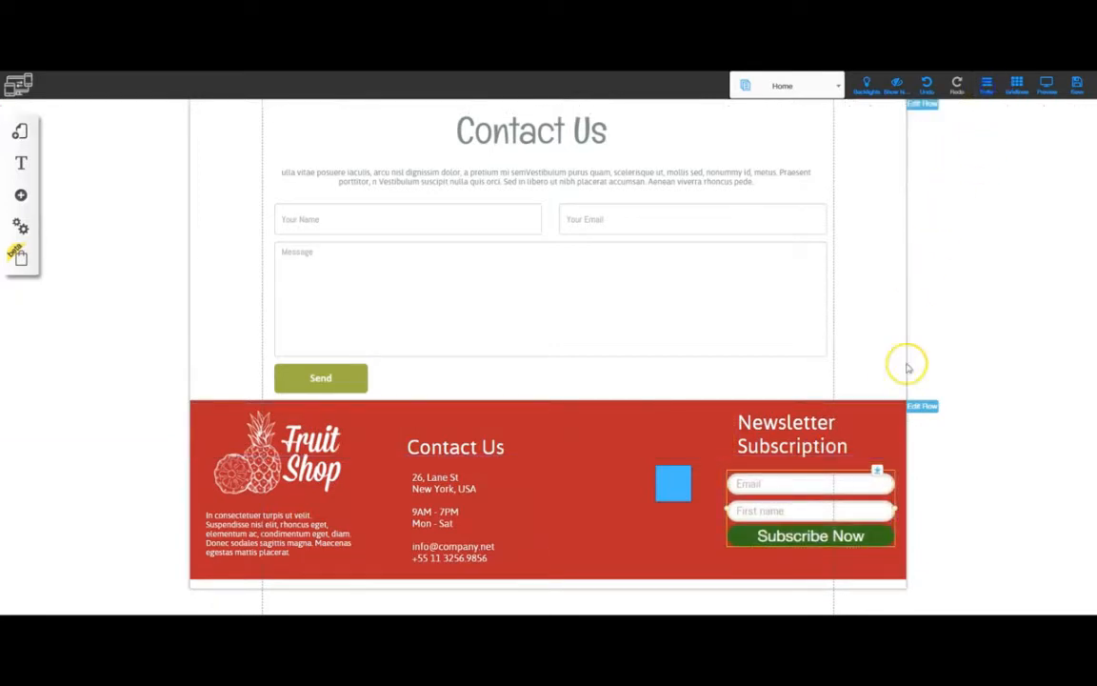
# Step: Nudge the newsletter form slightly to the right and move the blue square toward the left of the footer's third column
pyautogui.moveTo(820, 502); pyautogui.dragTo(822, 501)
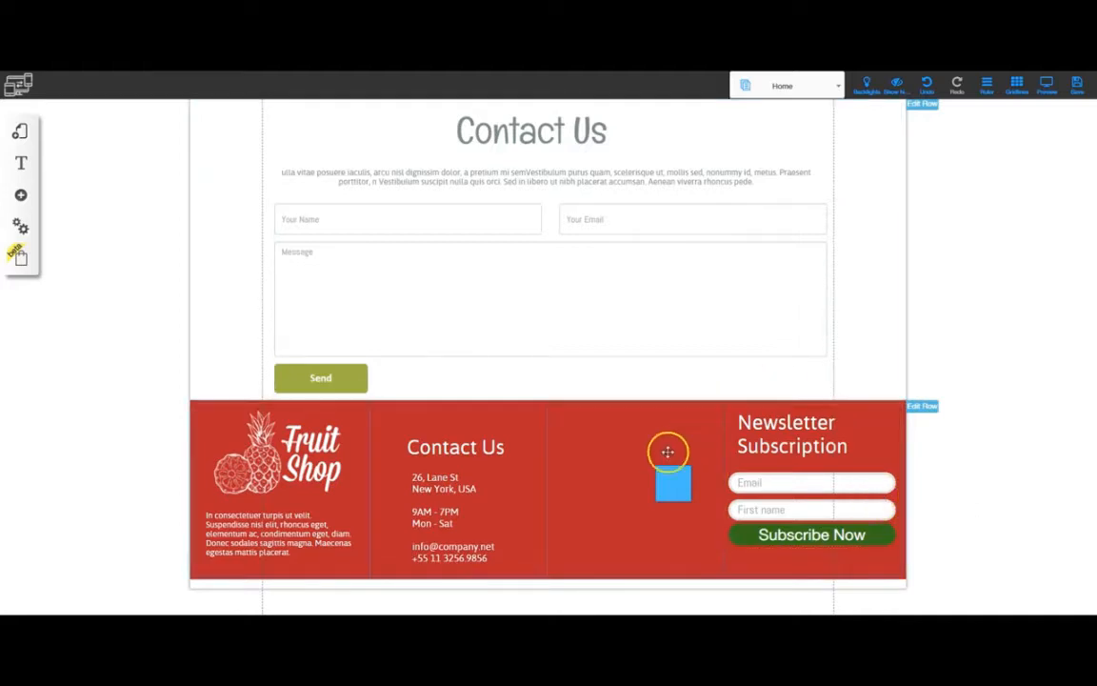
pyautogui.moveTo(672, 481); pyautogui.dragTo(592, 491)
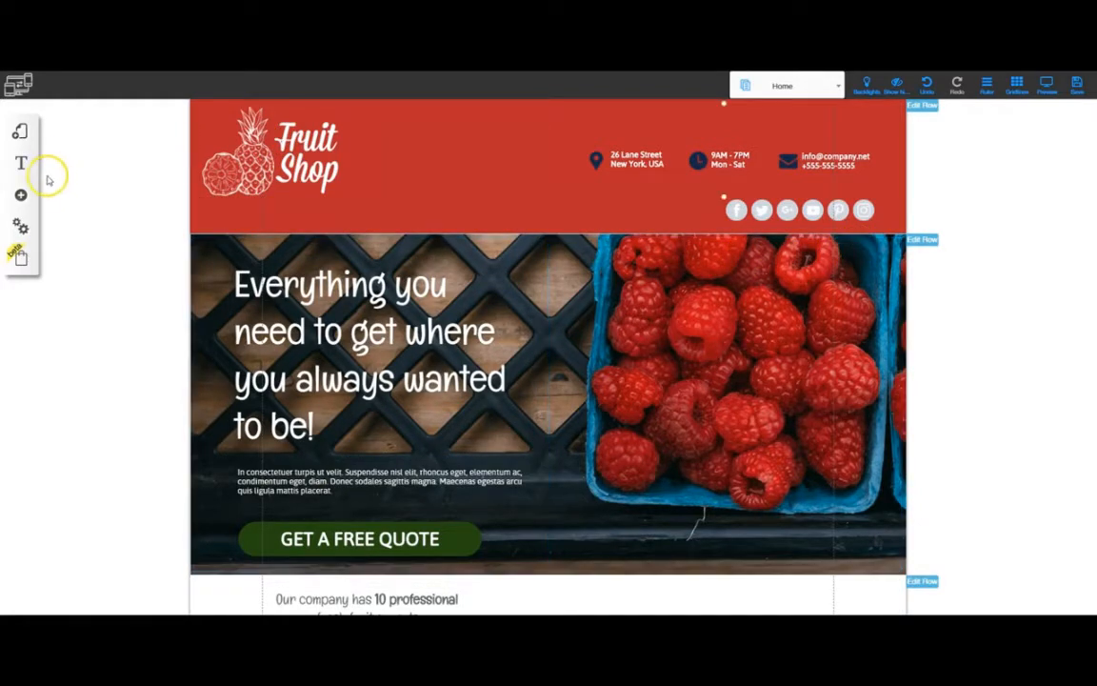
# Step: Insert the first Anchor Menu style into the header, between the logo and the address details
pyautogui.click(20, 193)
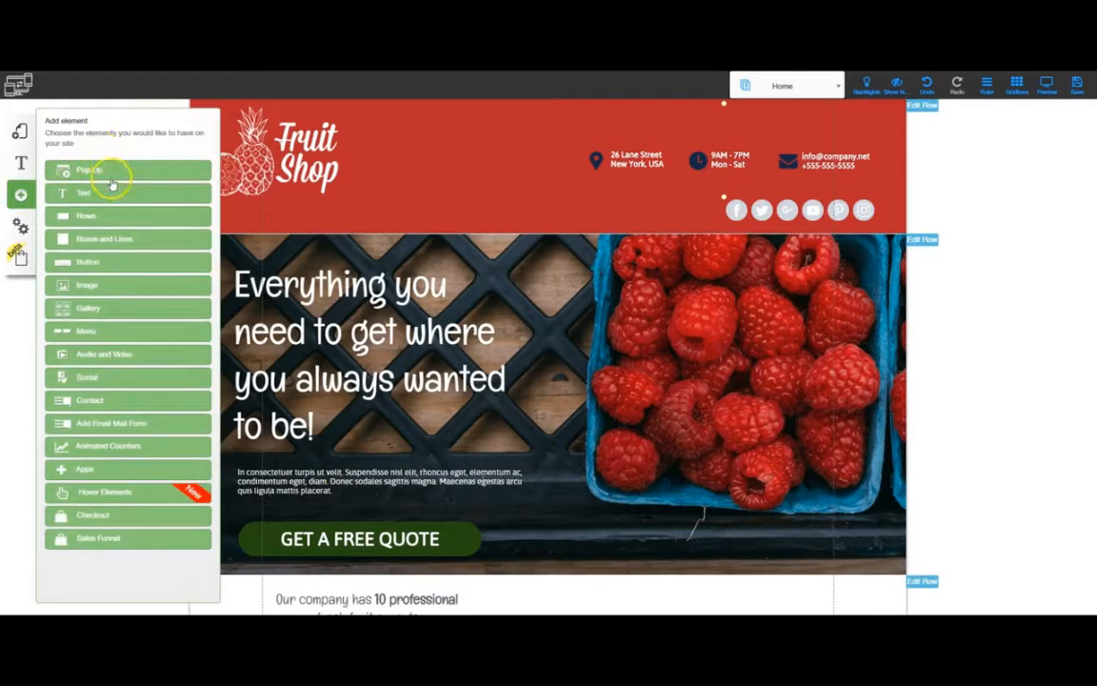
pyautogui.click(87, 330)
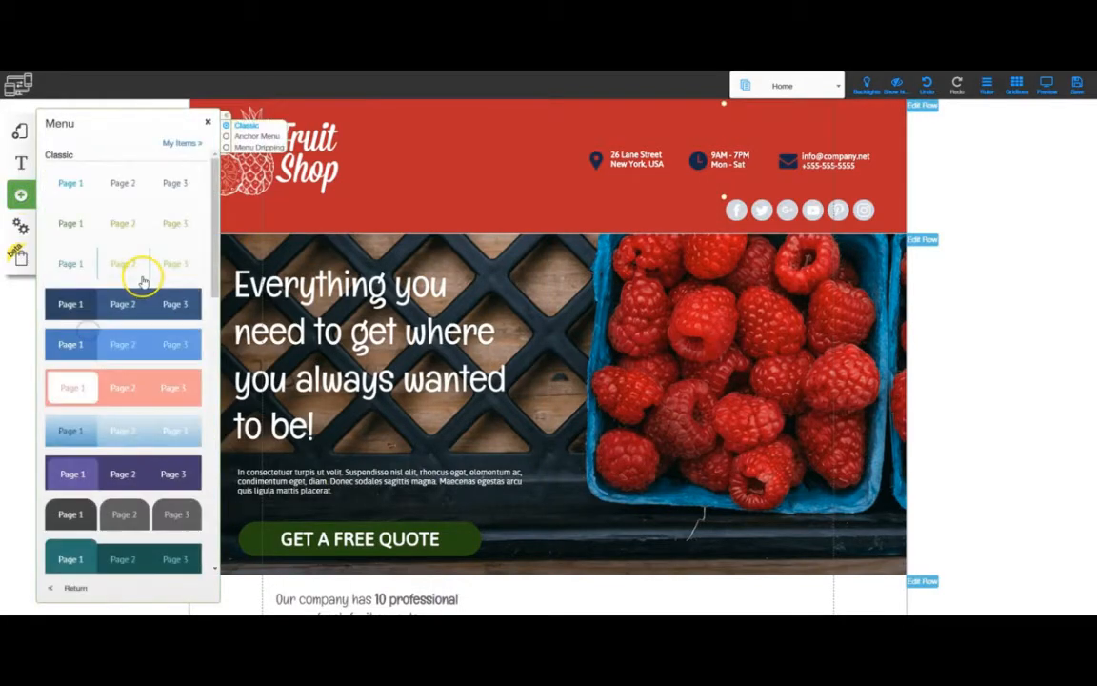
pyautogui.click(265, 136)
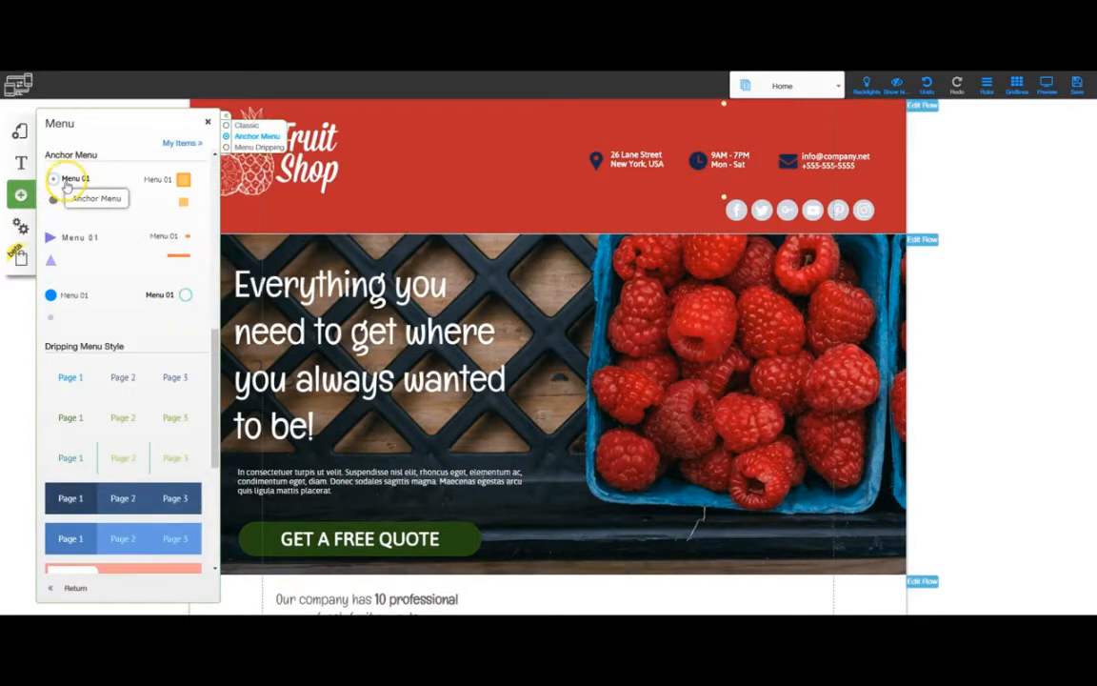
pyautogui.moveTo(65, 180); pyautogui.dragTo(230, 133)
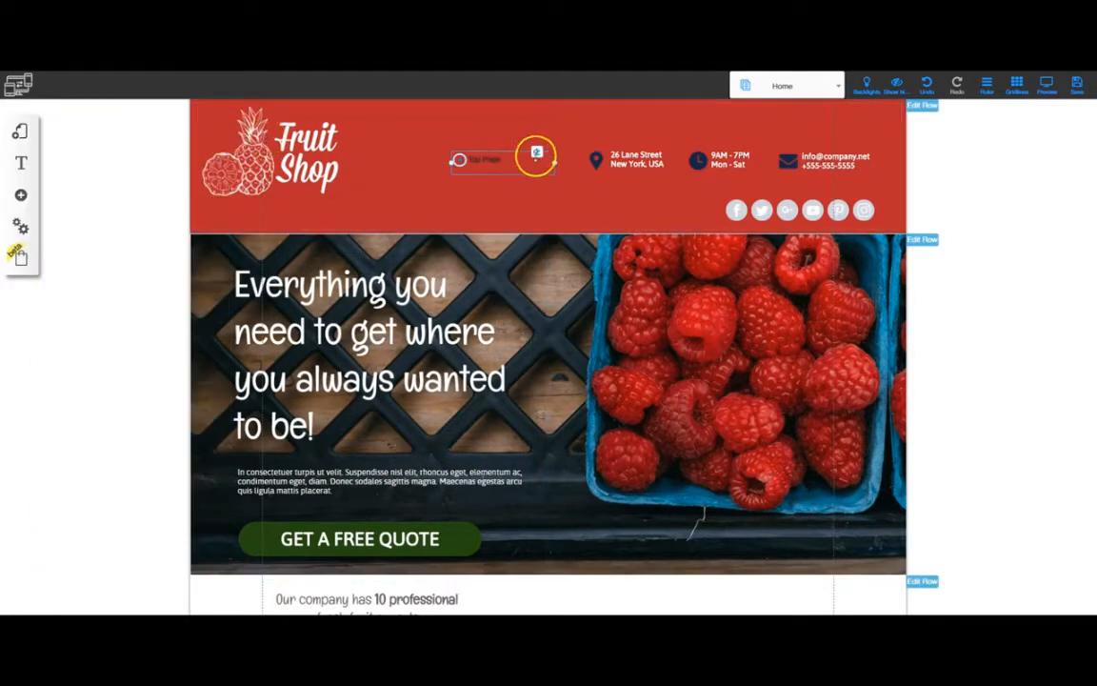
pyautogui.moveTo(509, 161); pyautogui.dragTo(499, 159)
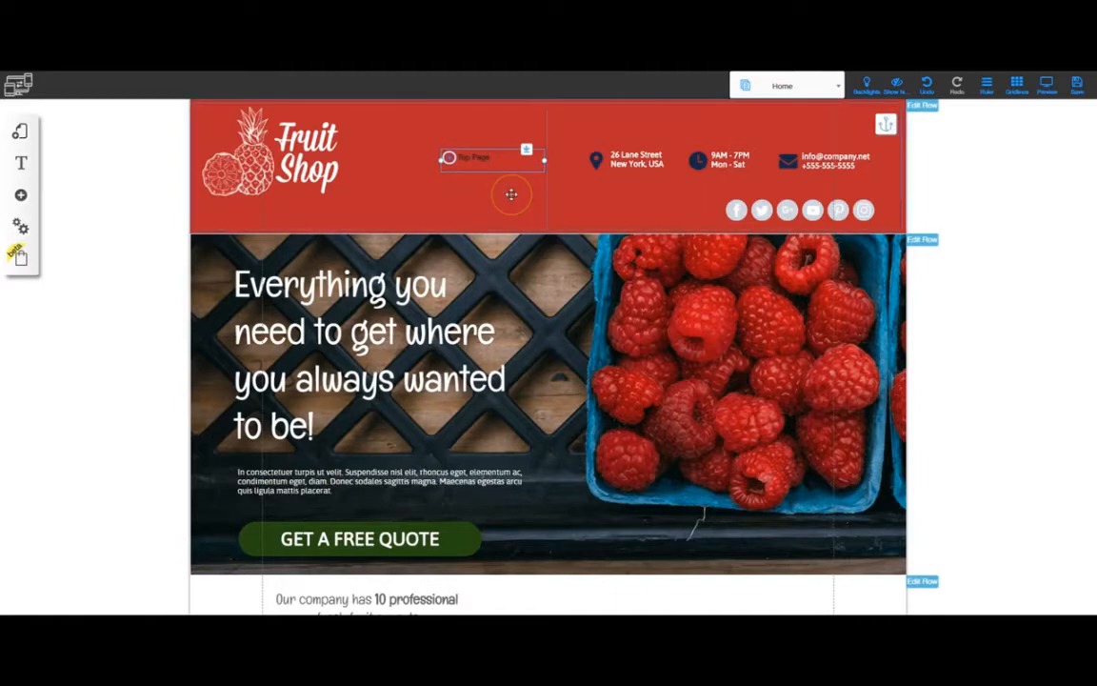
# Step: Add four new anchors below Top Page in the header's anchor menu
pyautogui.click(487, 154)
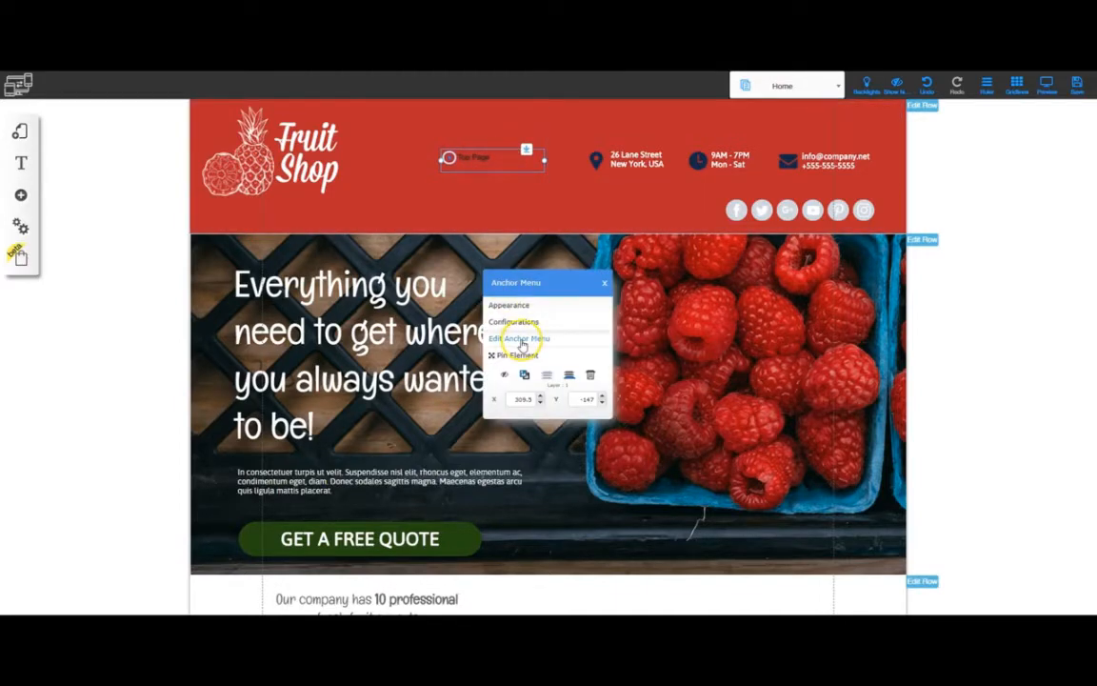
pyautogui.click(521, 339)
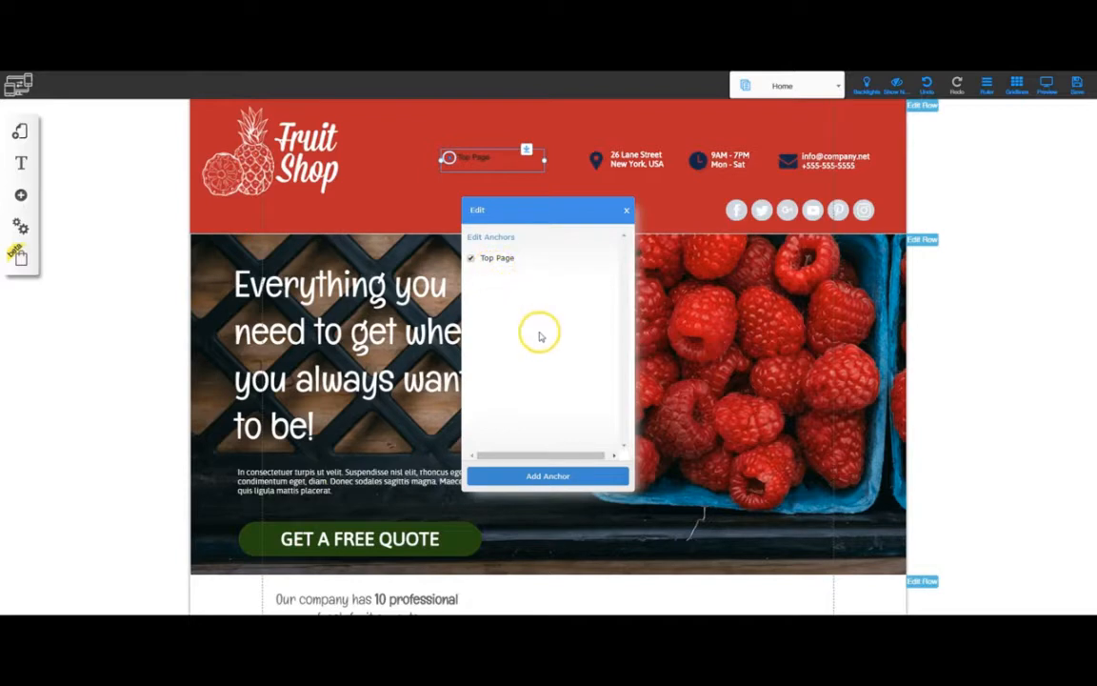
pyautogui.click(549, 479)
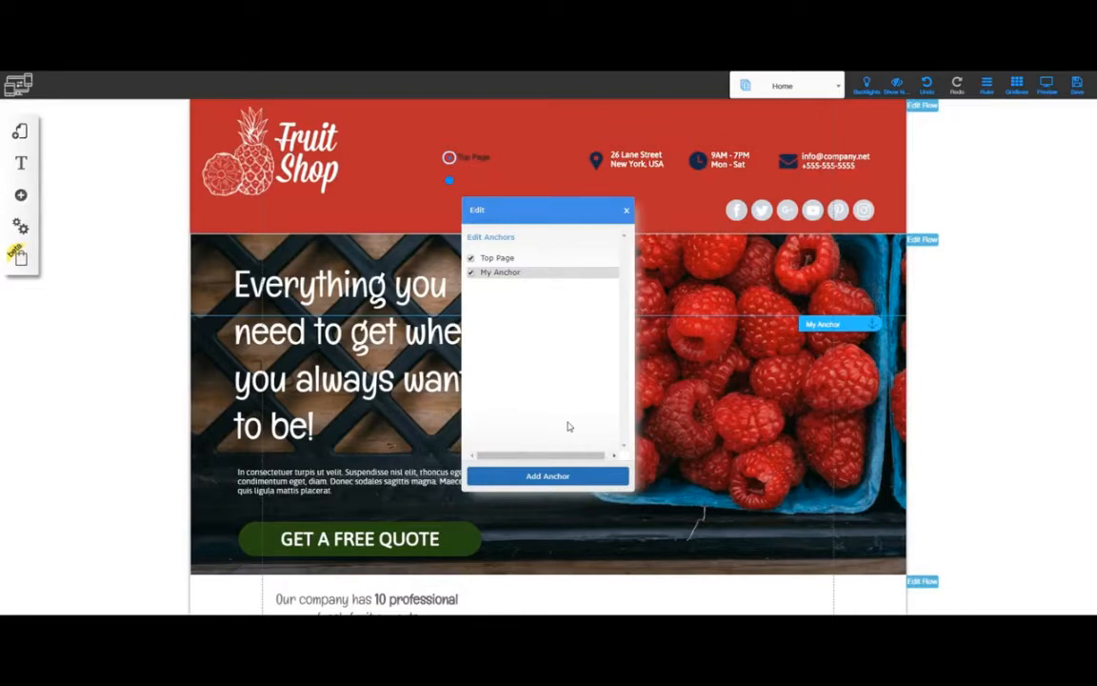
pyautogui.click(550, 476)
pyautogui.click(551, 477)
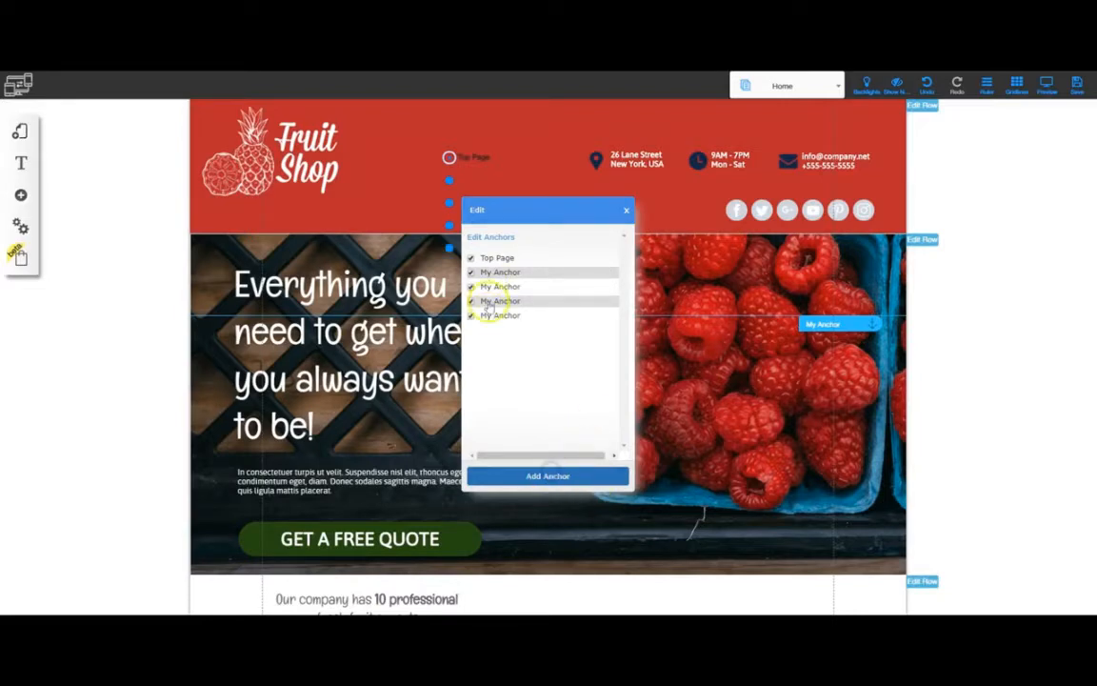
# Step: Rename the first two new anchors as "Home" and "About Us"
pyautogui.click(606, 274)
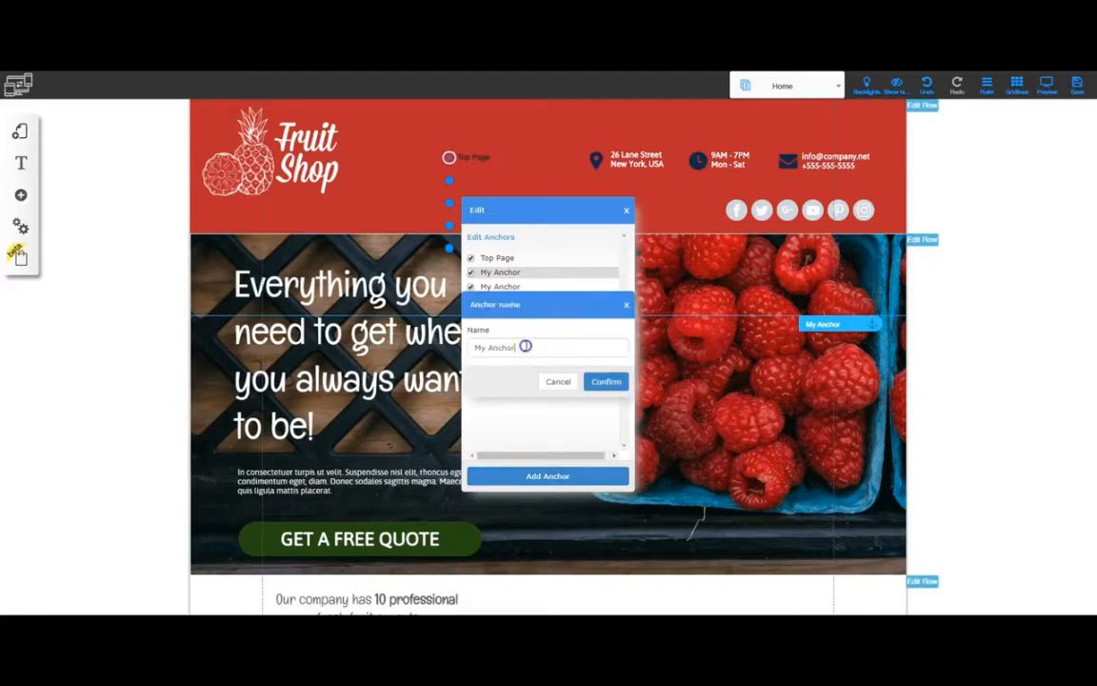
pyautogui.moveTo(521, 346); pyautogui.dragTo(474, 347)
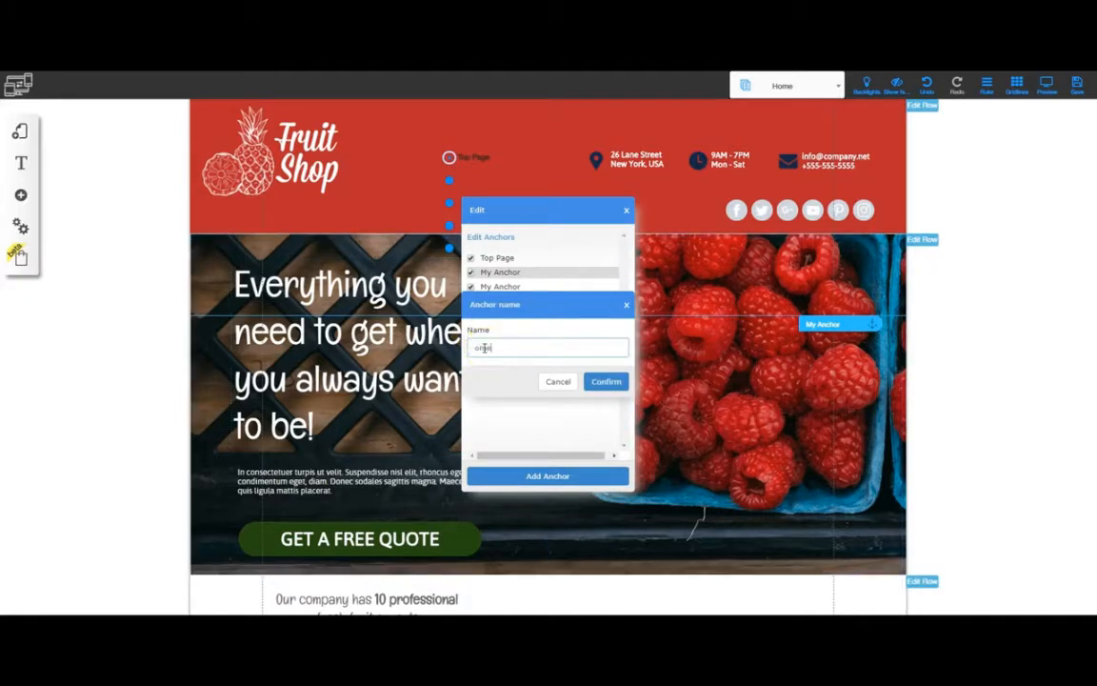
pyautogui.click(605, 381)
pyautogui.click(607, 286)
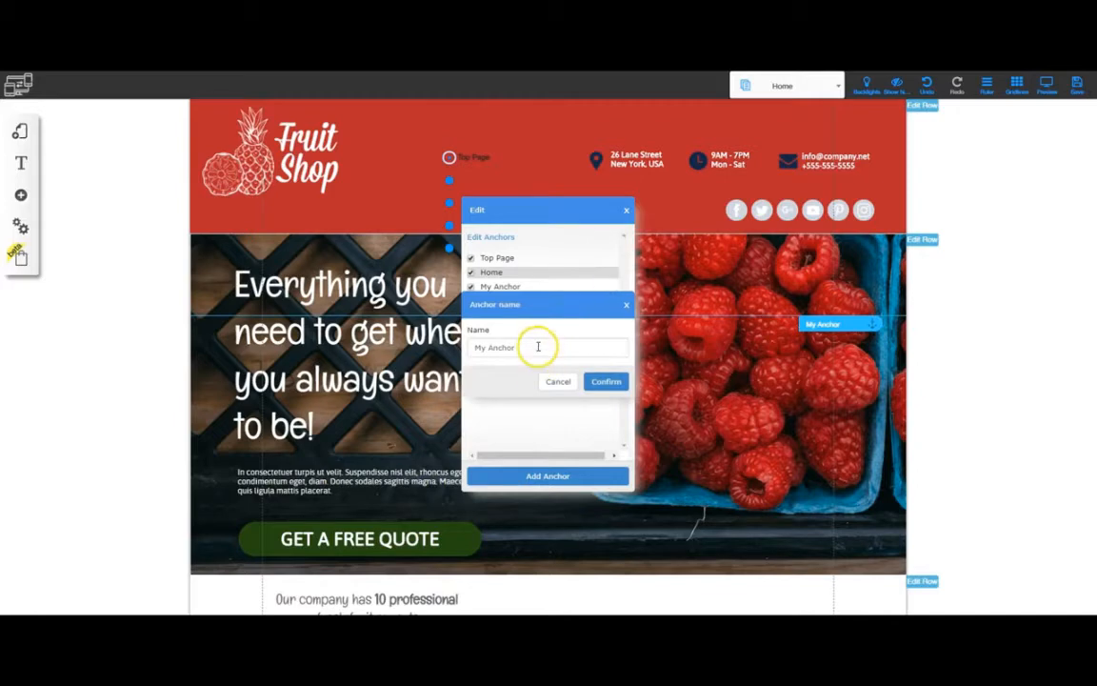
pyautogui.moveTo(536, 346); pyautogui.dragTo(472, 347)
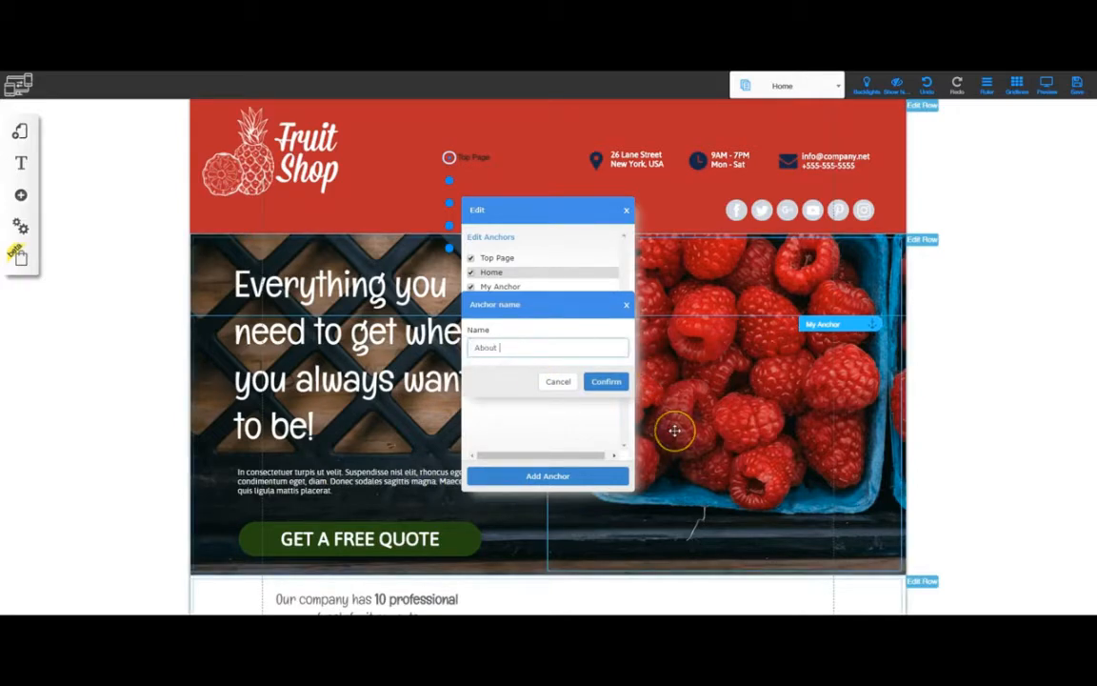
pyautogui.click(605, 381)
# Step: Rename the remaining two anchors as "Services" and "Contact Us" and close the anchor editor
pyautogui.click(610, 301)
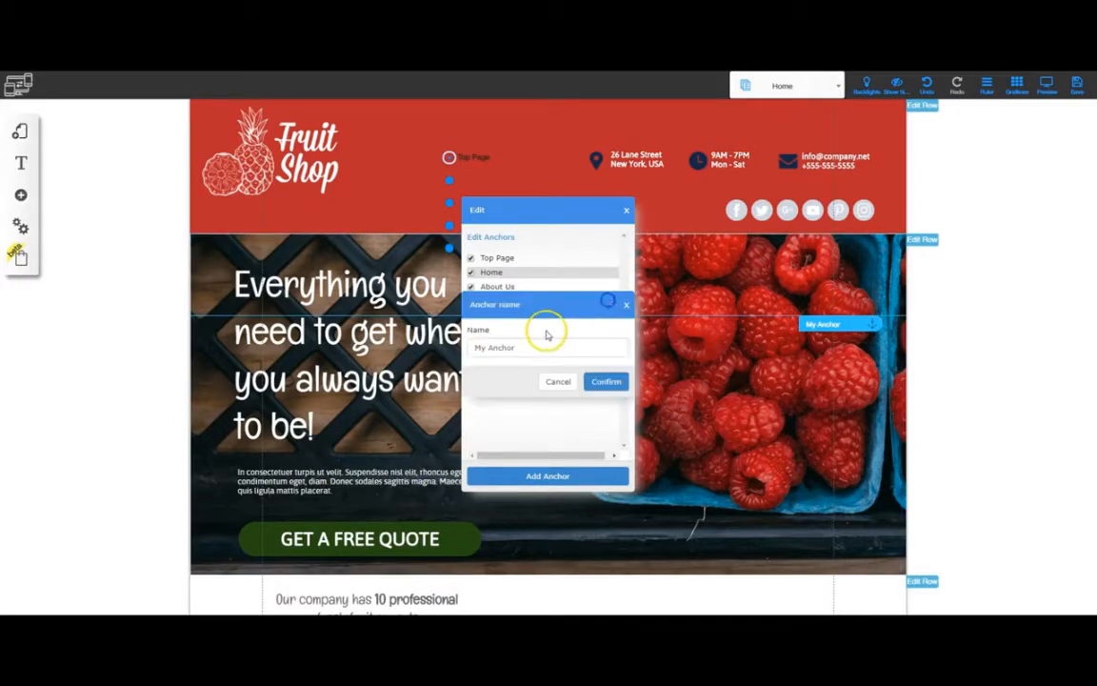
pyautogui.moveTo(533, 350); pyautogui.dragTo(475, 347)
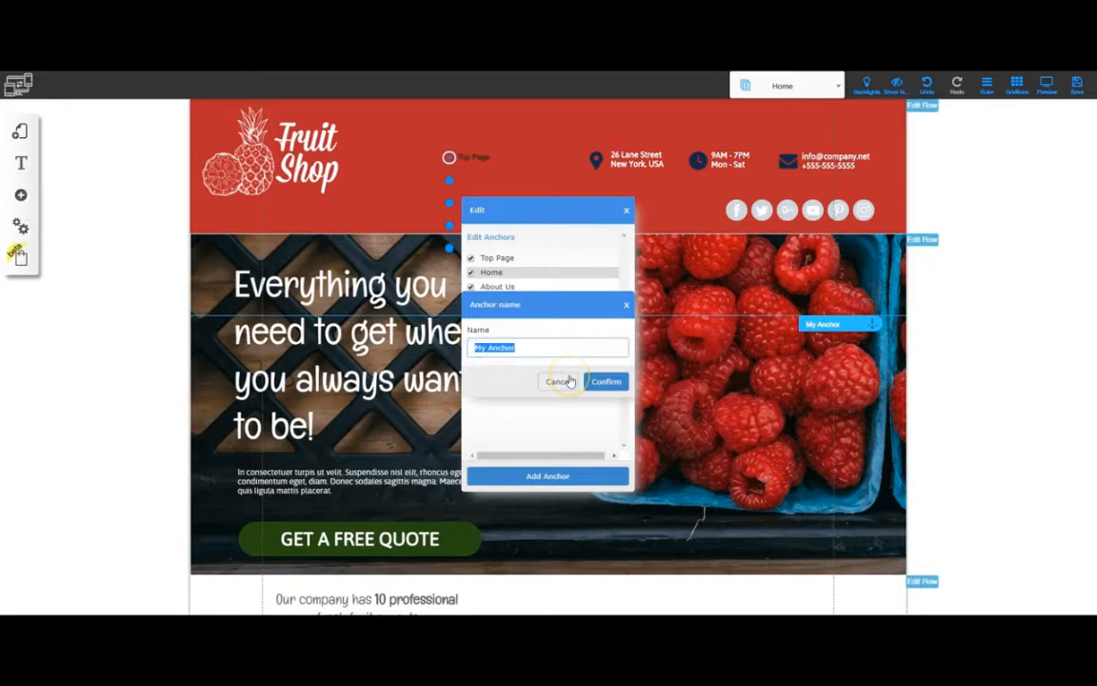
pyautogui.write('Services')
pyautogui.press('Return')
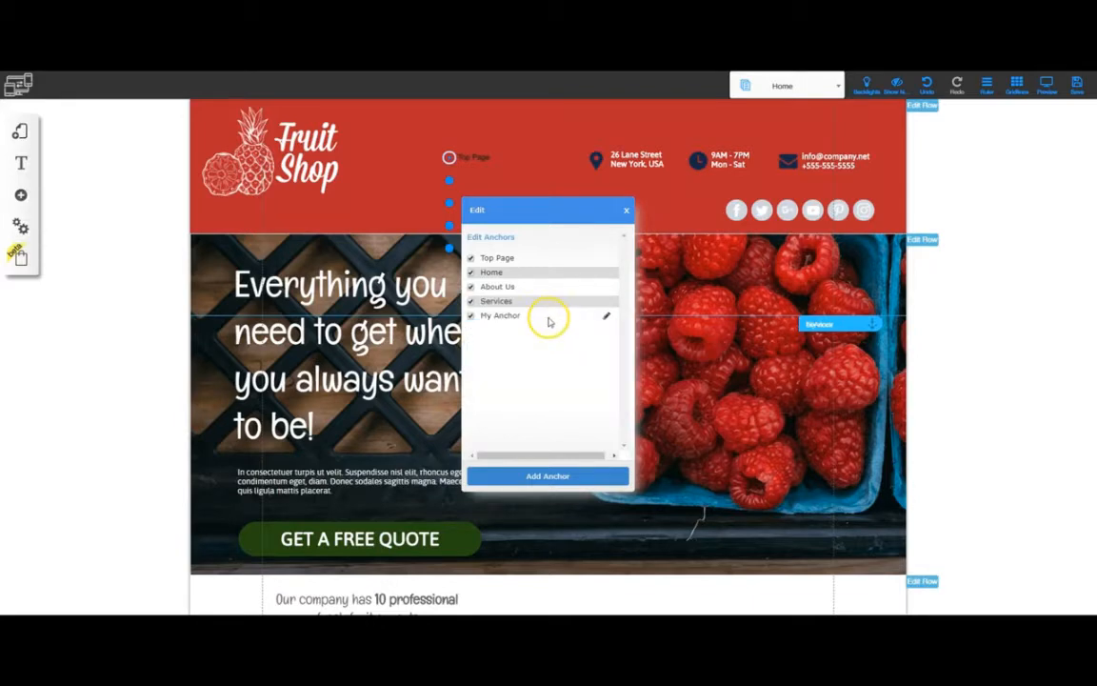
pyautogui.click(609, 316)
pyautogui.moveTo(556, 346); pyautogui.dragTo(474, 347)
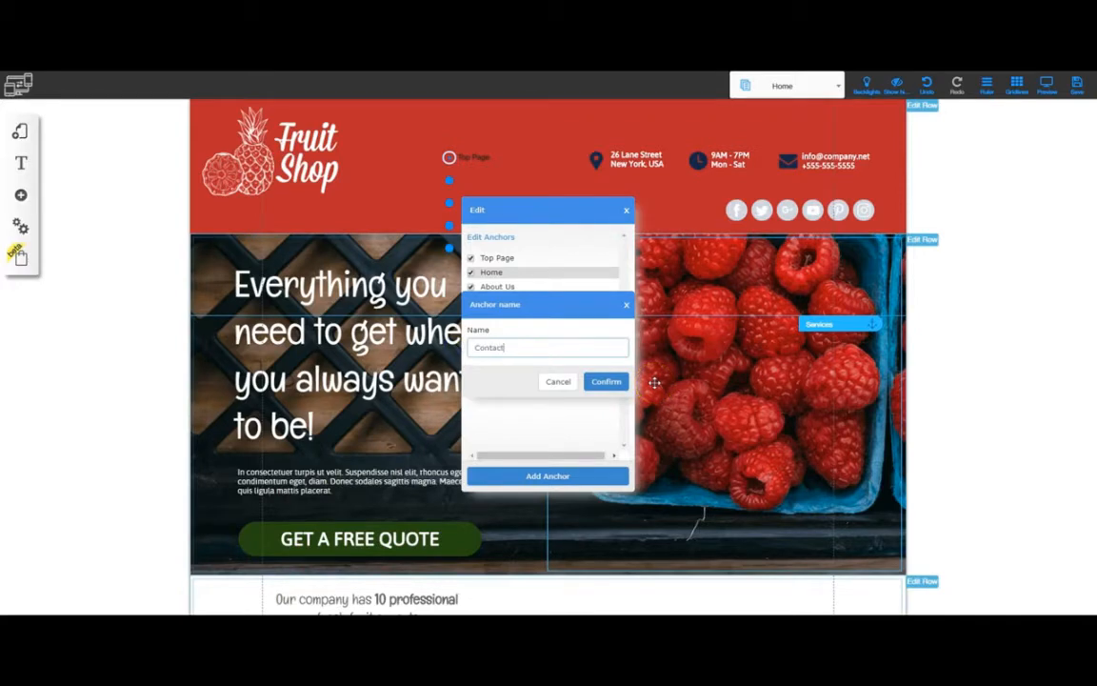
pyautogui.write('Contact Us')
pyautogui.press('Return')
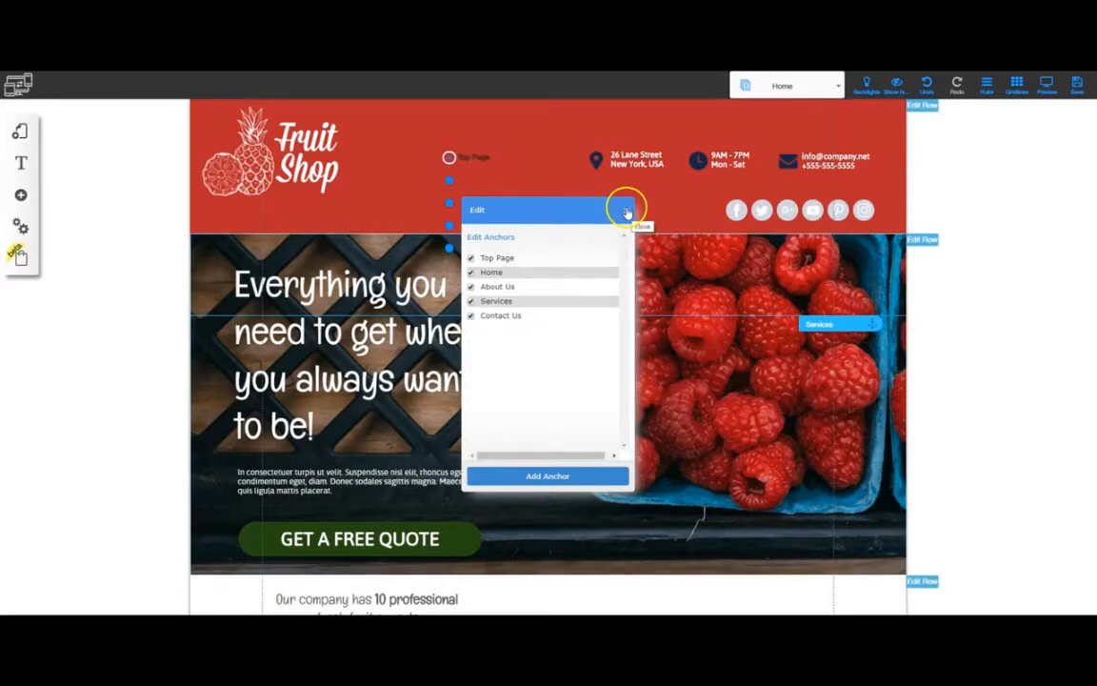
pyautogui.click(627, 211)
# Step: Spread the stacked anchor markers apart over the banner, placing Contact Us, Services and About Us below Home
pyautogui.moveTo(837, 324); pyautogui.dragTo(839, 400)
pyautogui.moveTo(834, 325); pyautogui.dragTo(838, 431)
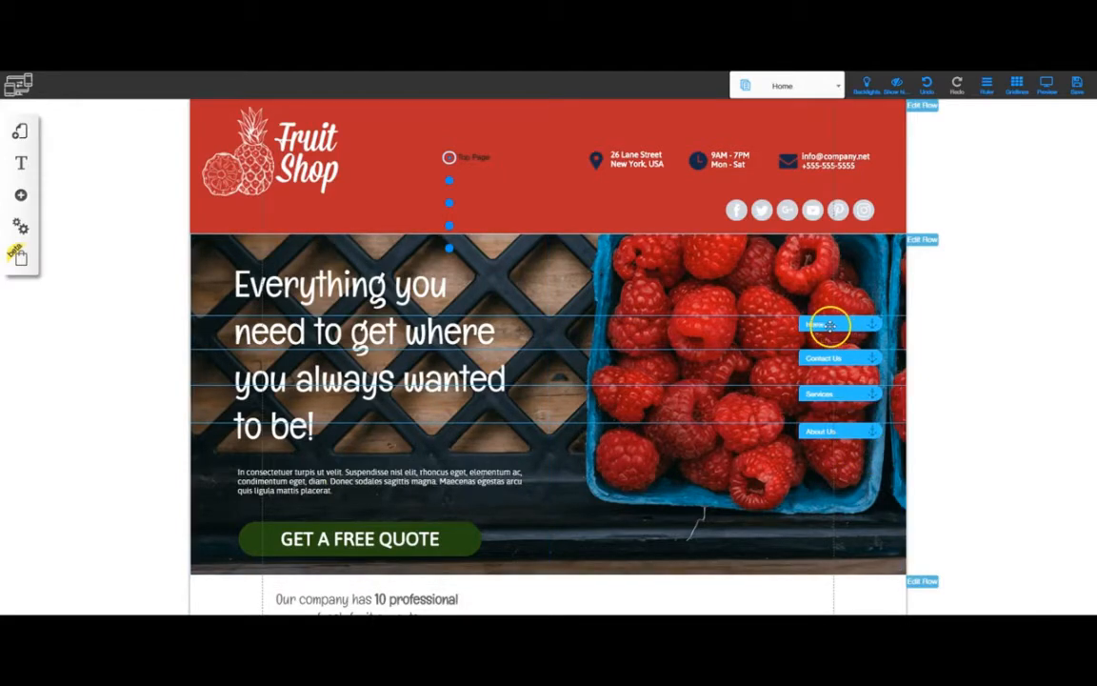
# Step: Move the Home anchor marker to the top of the header and the About Us marker to the start of the company section
pyautogui.moveTo(836, 326); pyautogui.dragTo(824, 109)
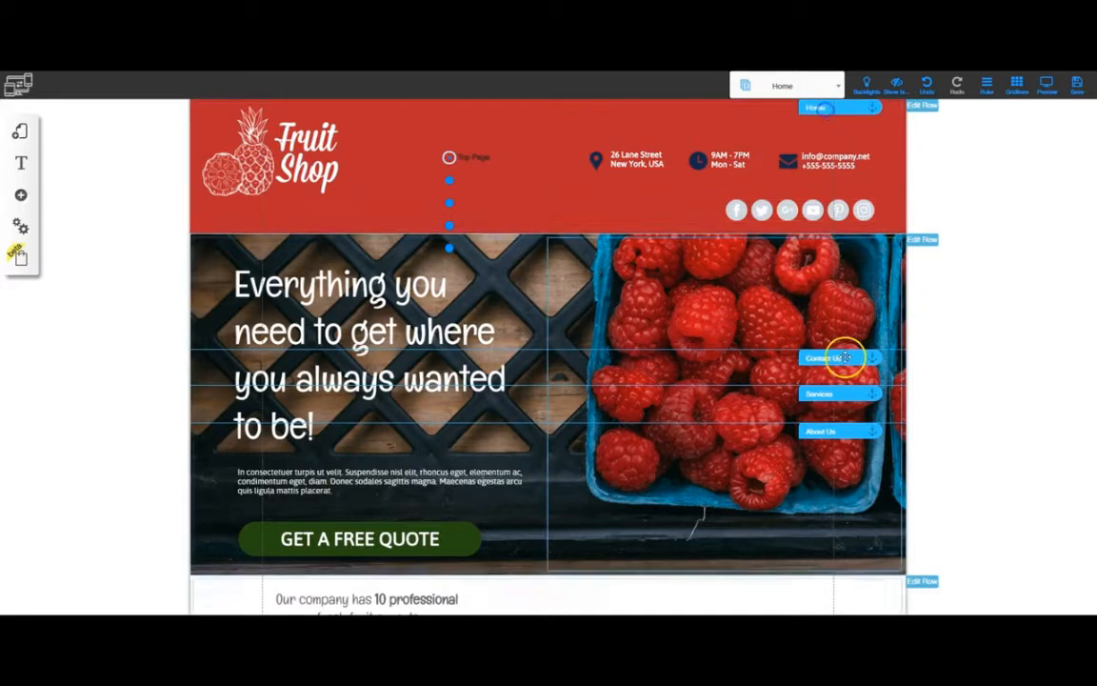
pyautogui.scroll(-3, 839, 430)
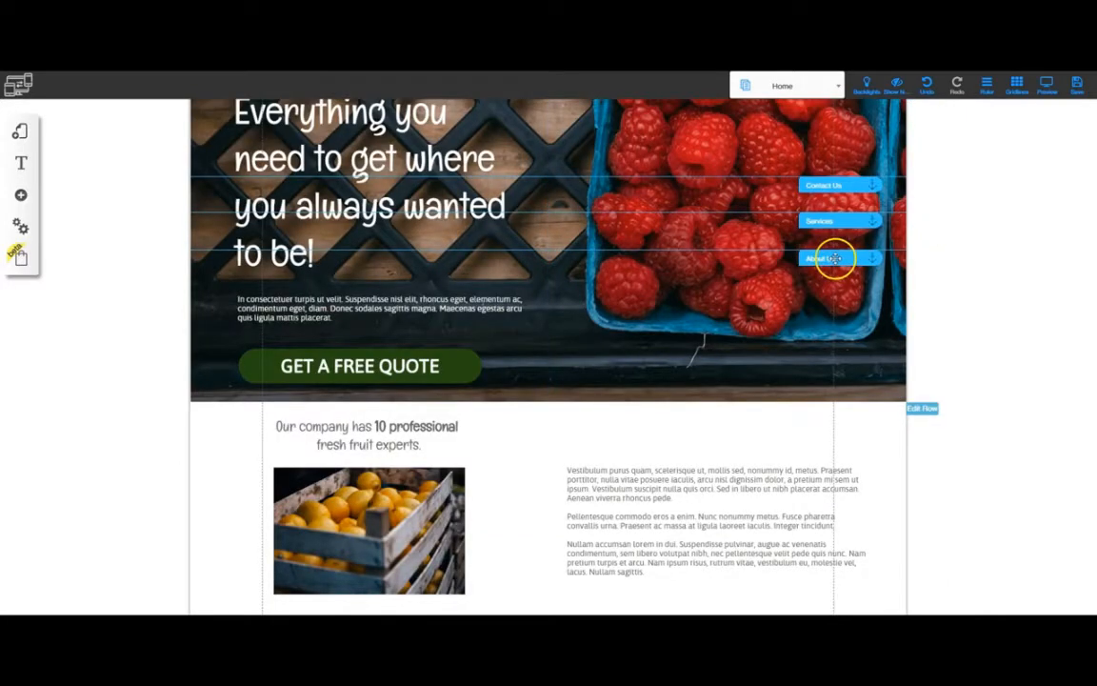
pyautogui.moveTo(834, 258); pyautogui.dragTo(858, 410)
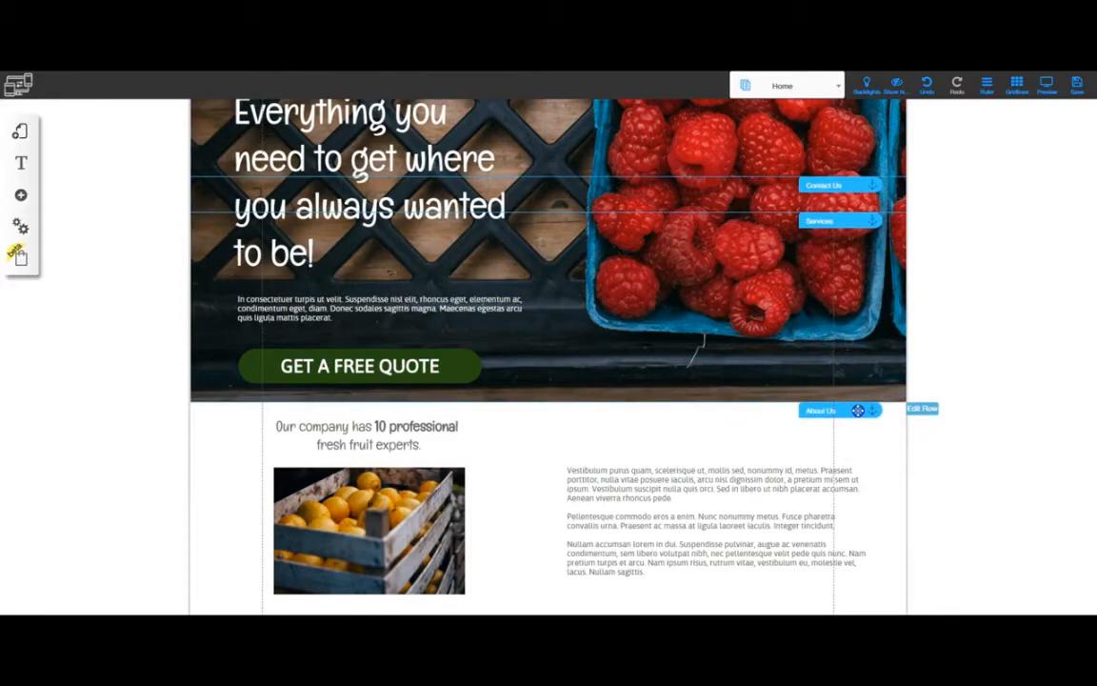
# Step: Move the Services anchor marker down to the top edge of the "What We Do" section
pyautogui.click(839, 221)
pyautogui.moveTo(839, 221); pyautogui.dragTo(882, 580)
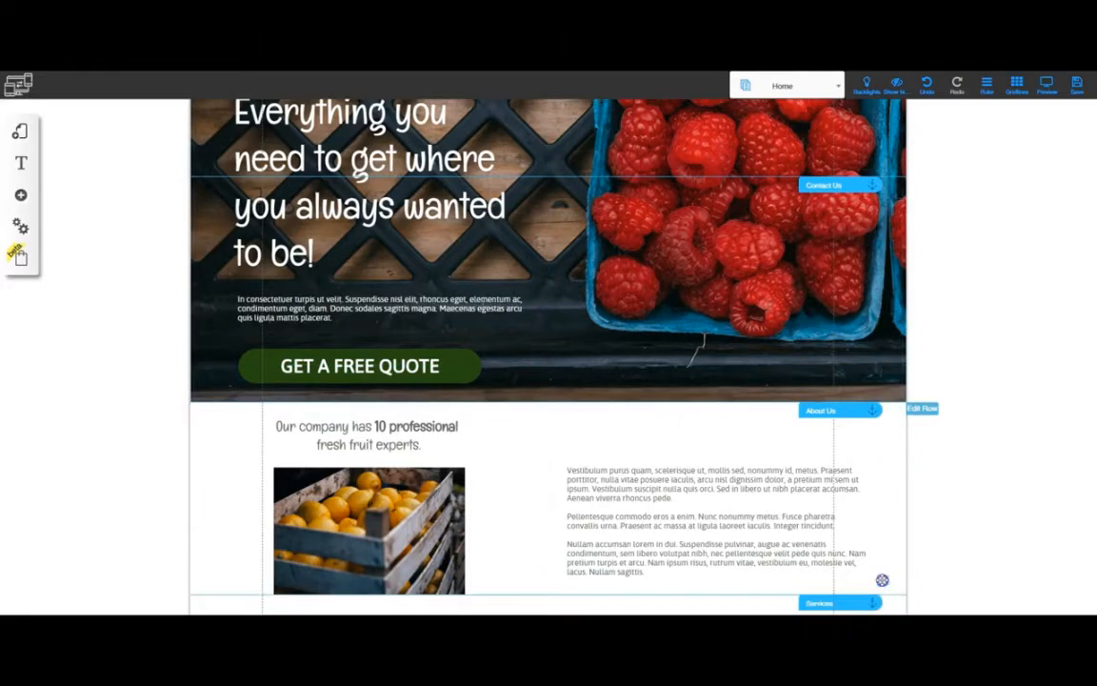
pyautogui.scroll(-5, 882, 580)
pyautogui.moveTo(846, 117); pyautogui.dragTo(869, 465)
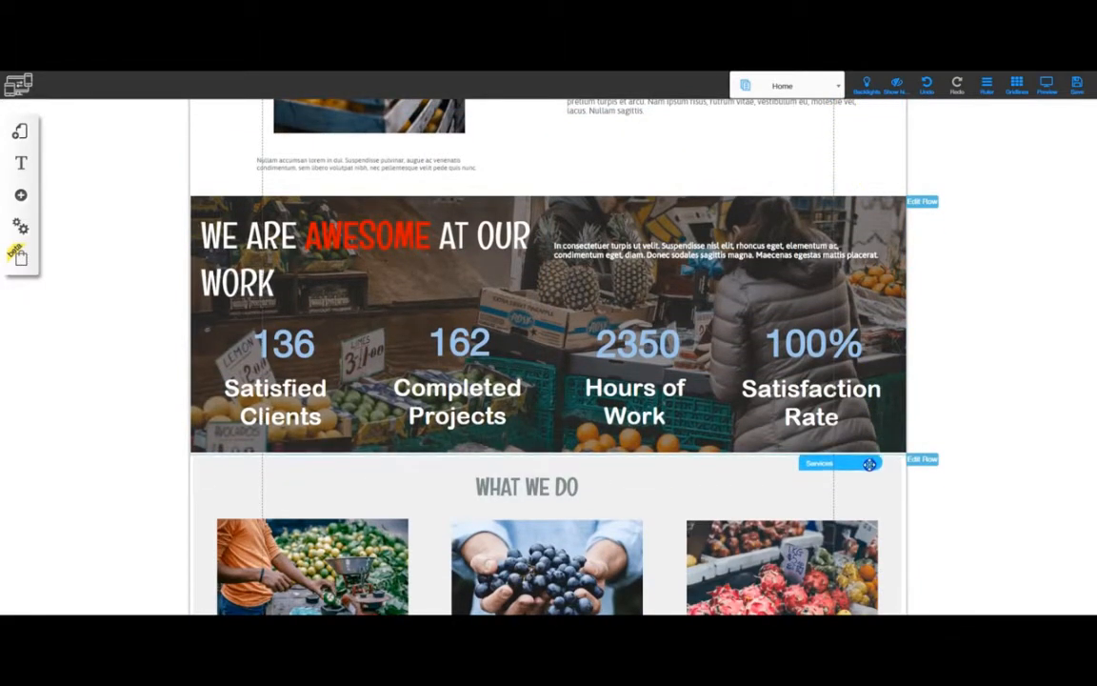
# Step: Move the Contact Us anchor marker out of the raspberry banner, further down the page
pyautogui.scroll(5, 886, 347)
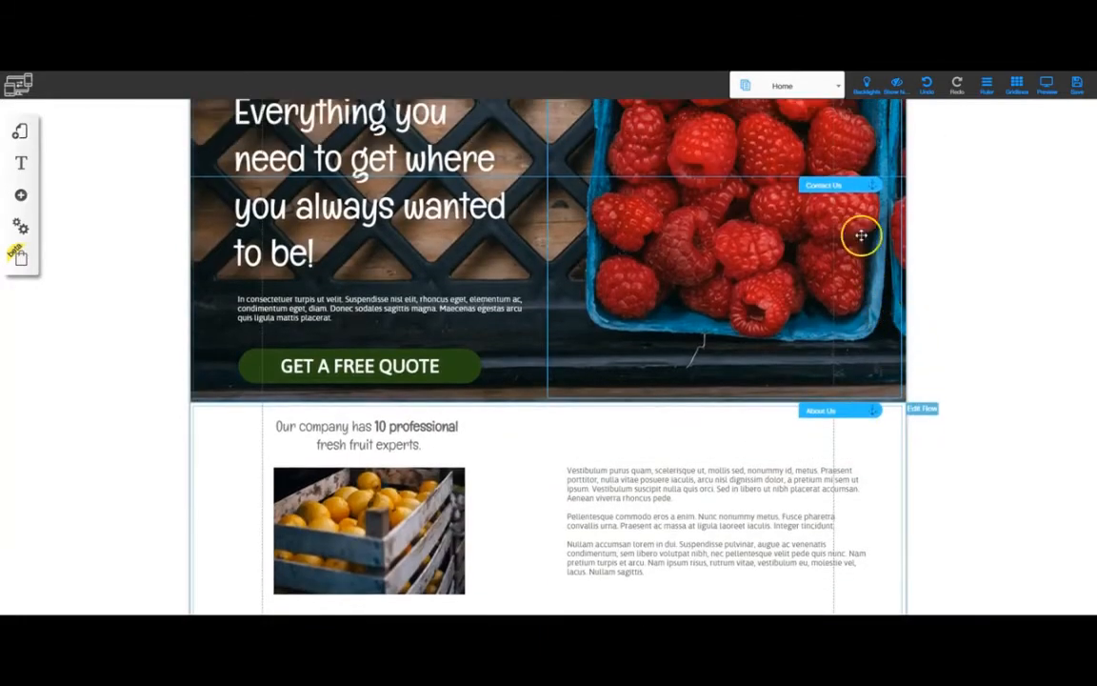
pyautogui.click(849, 185)
pyautogui.moveTo(849, 185); pyautogui.dragTo(856, 570)
# Step: Shift the dotted anchor menu closer to the header logo and hide it
pyautogui.scroll(15, 760, 414)
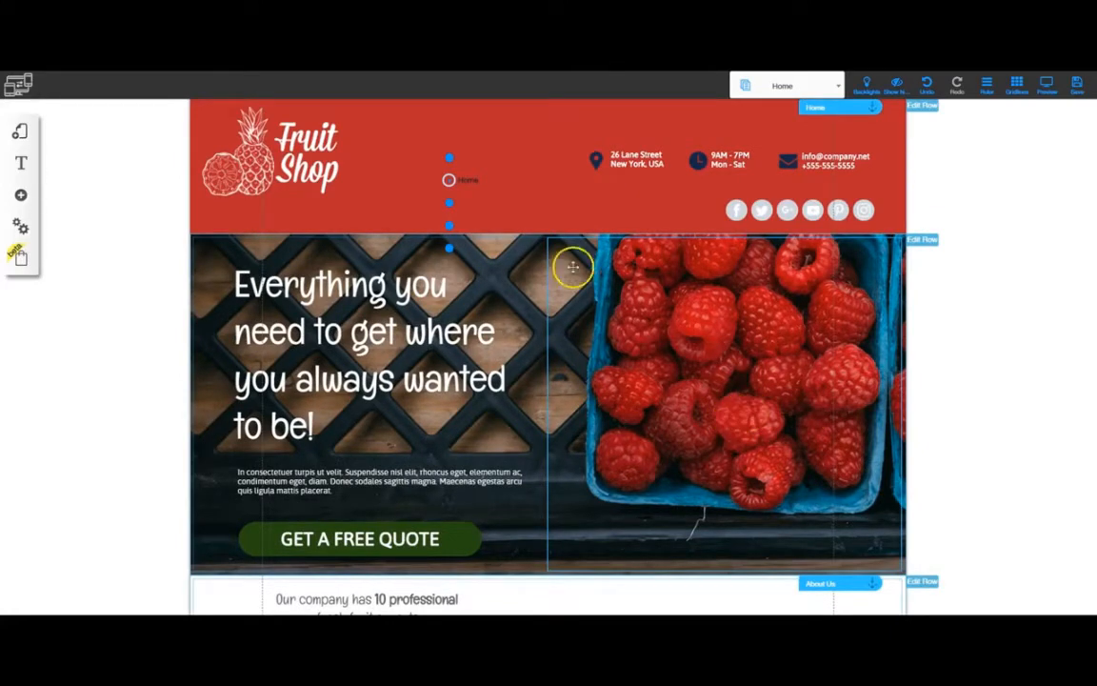
pyautogui.moveTo(468, 201); pyautogui.dragTo(421, 177)
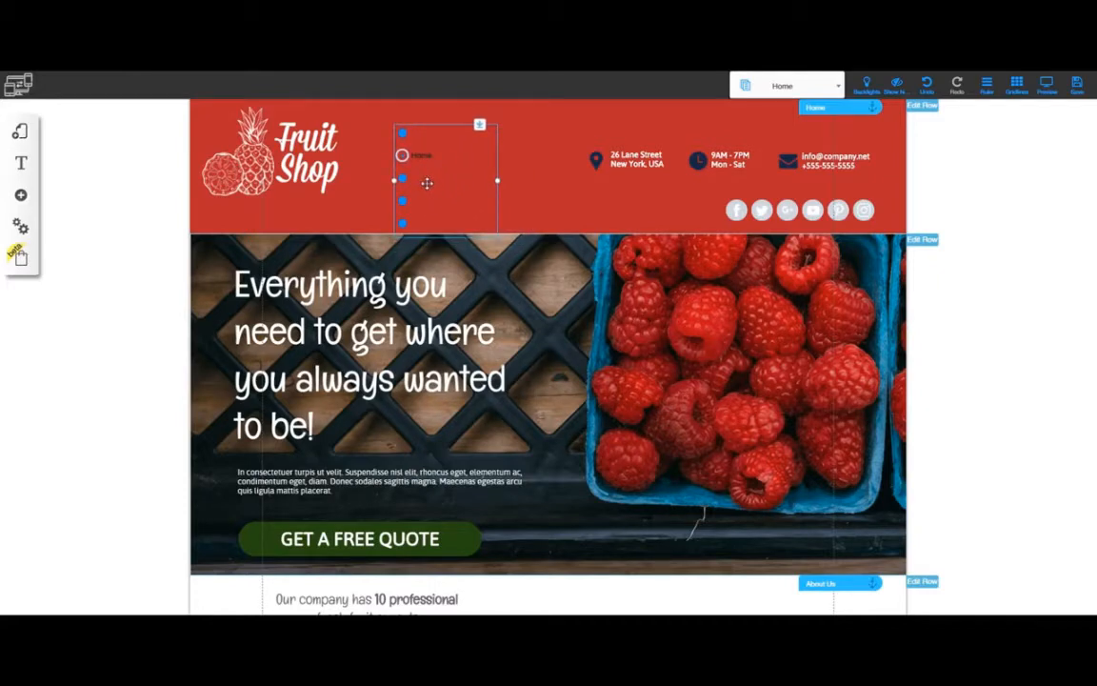
pyautogui.click(440, 175)
pyautogui.click(506, 376)
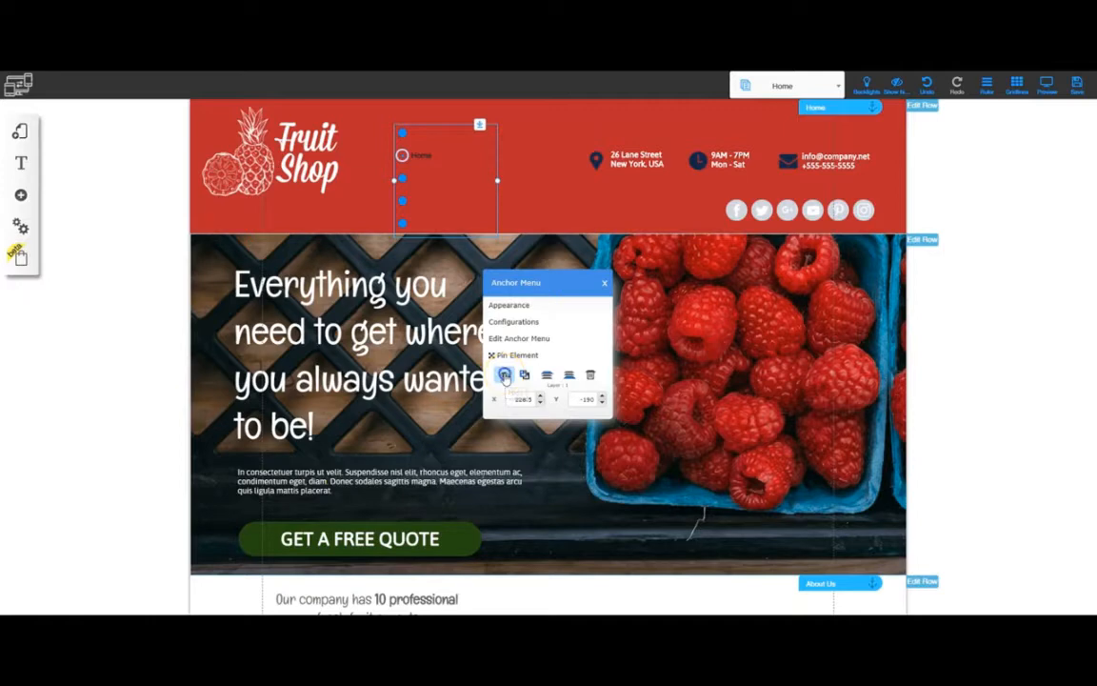
# Step: Recover the anchor menu from the hidden items, hide it again and close the hidden items list
pyautogui.click(896, 85)
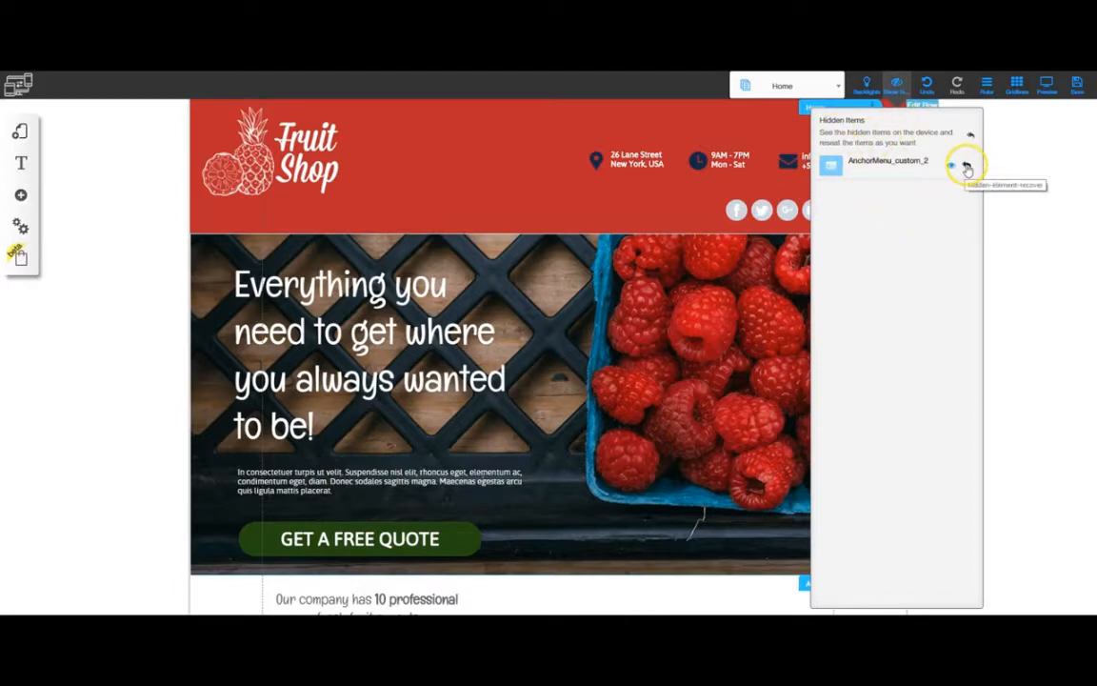
pyautogui.click(967, 167)
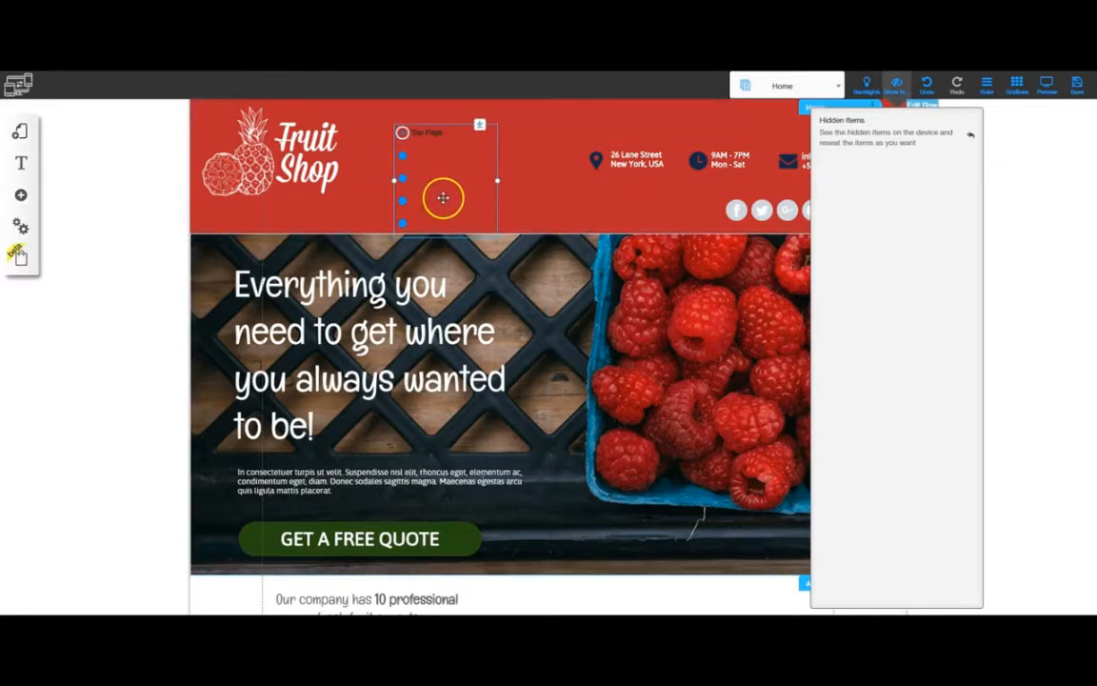
pyautogui.click(435, 164)
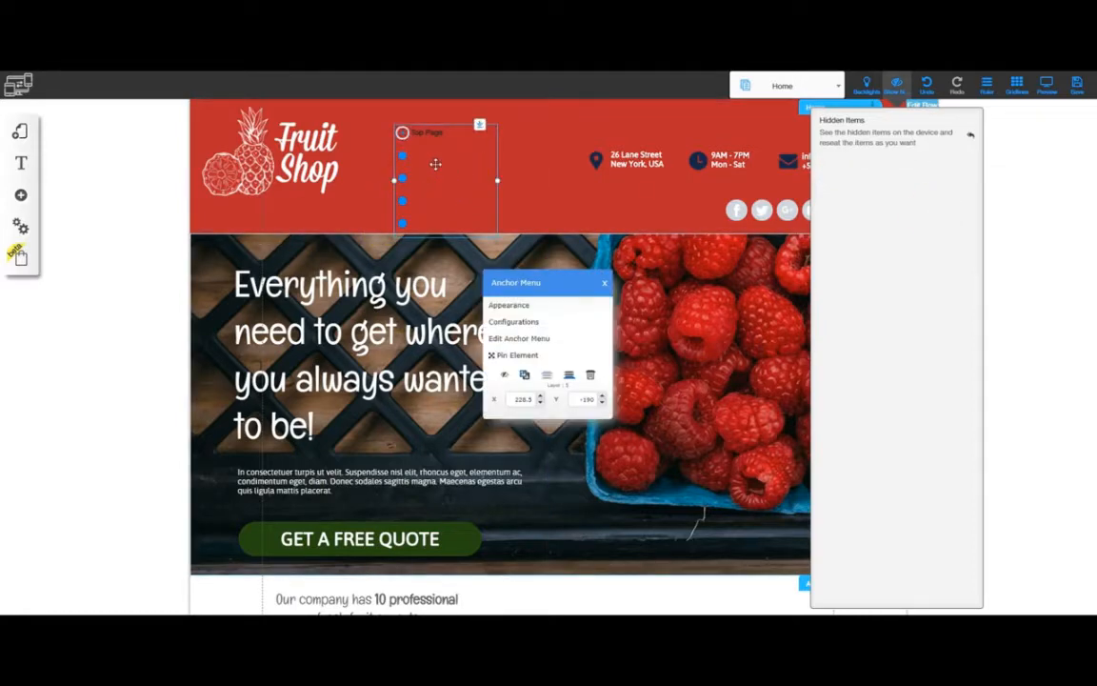
pyautogui.click(502, 376)
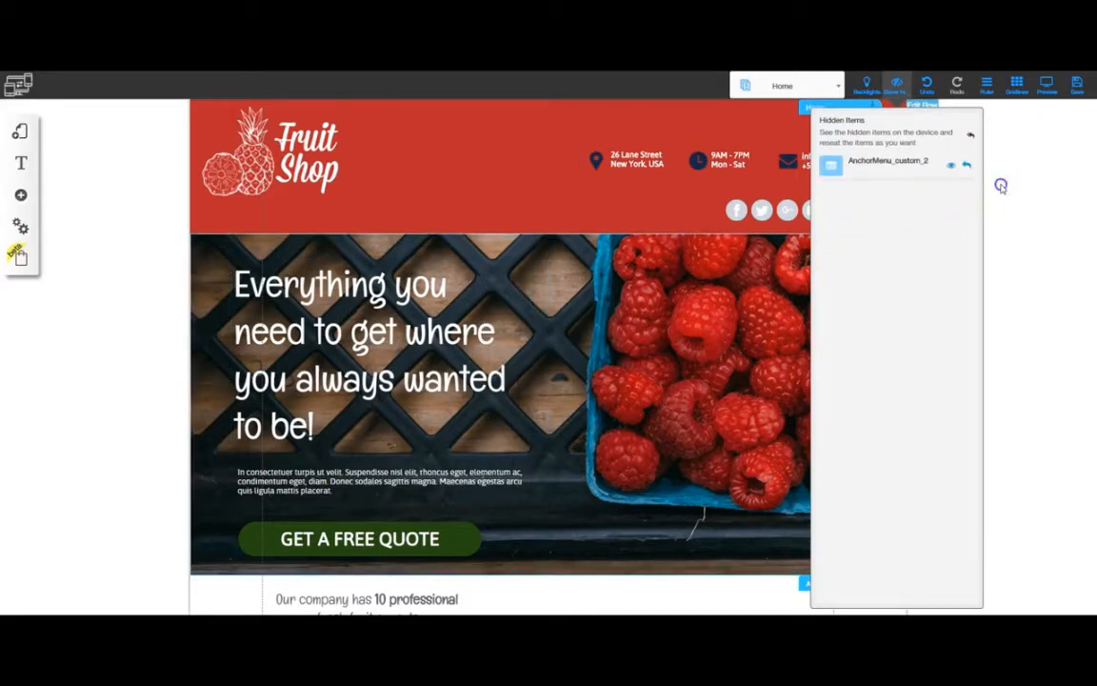
pyautogui.click(896, 87)
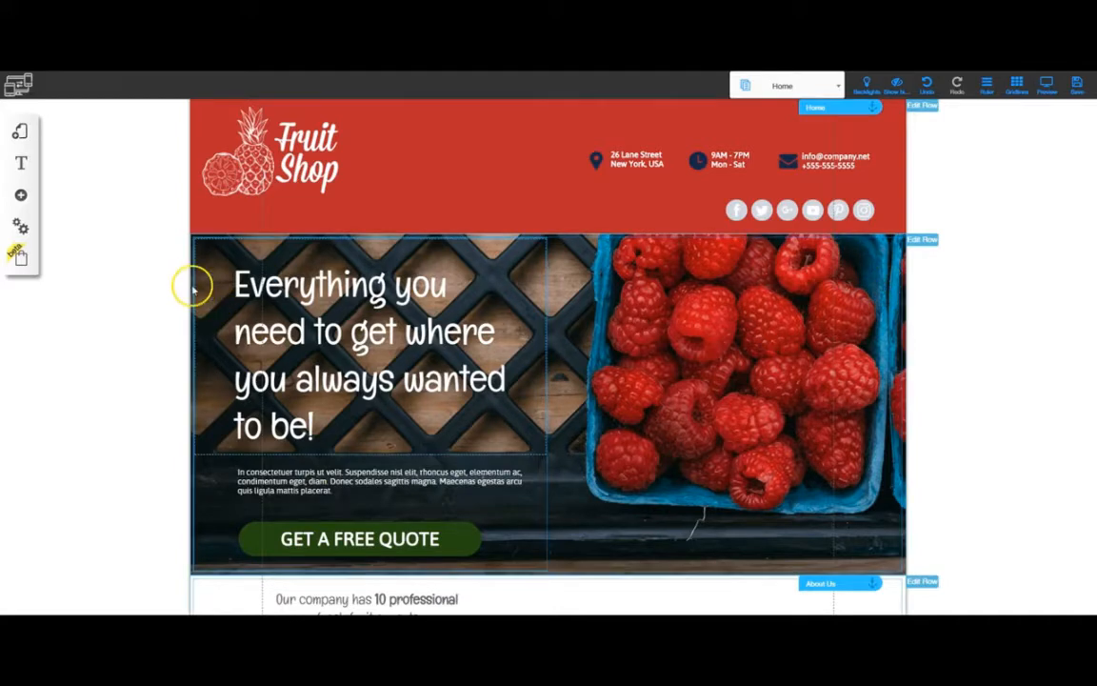
# Step: Add the first Classic-style menu to the header, between the logo and the social icons
pyautogui.click(21, 195)
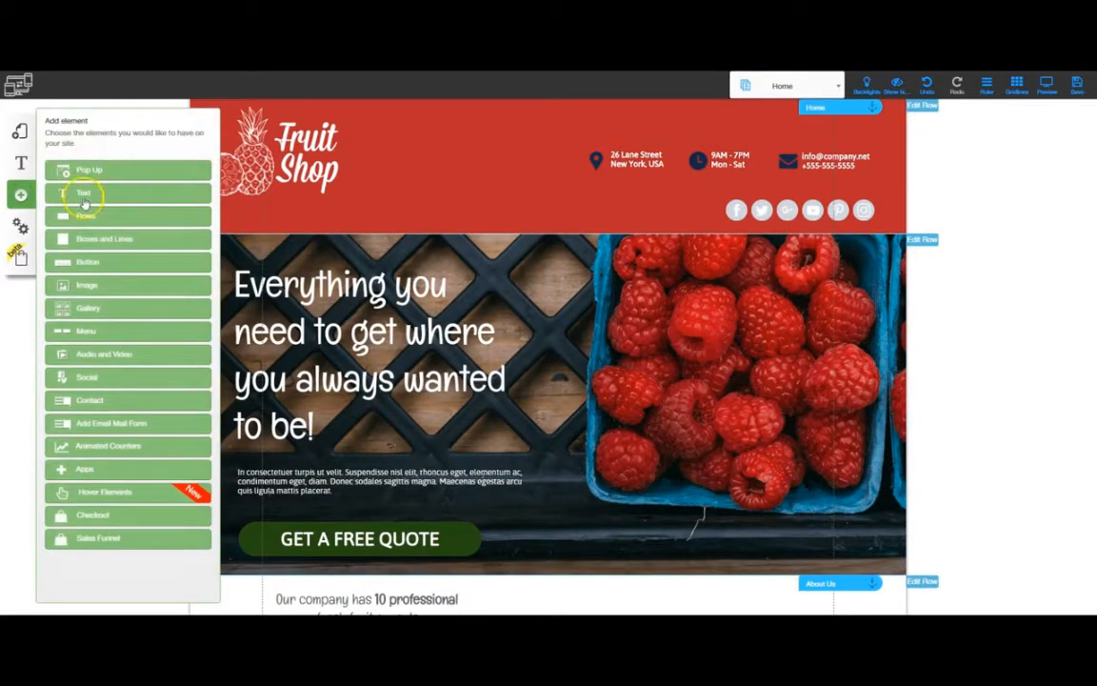
pyautogui.click(88, 191)
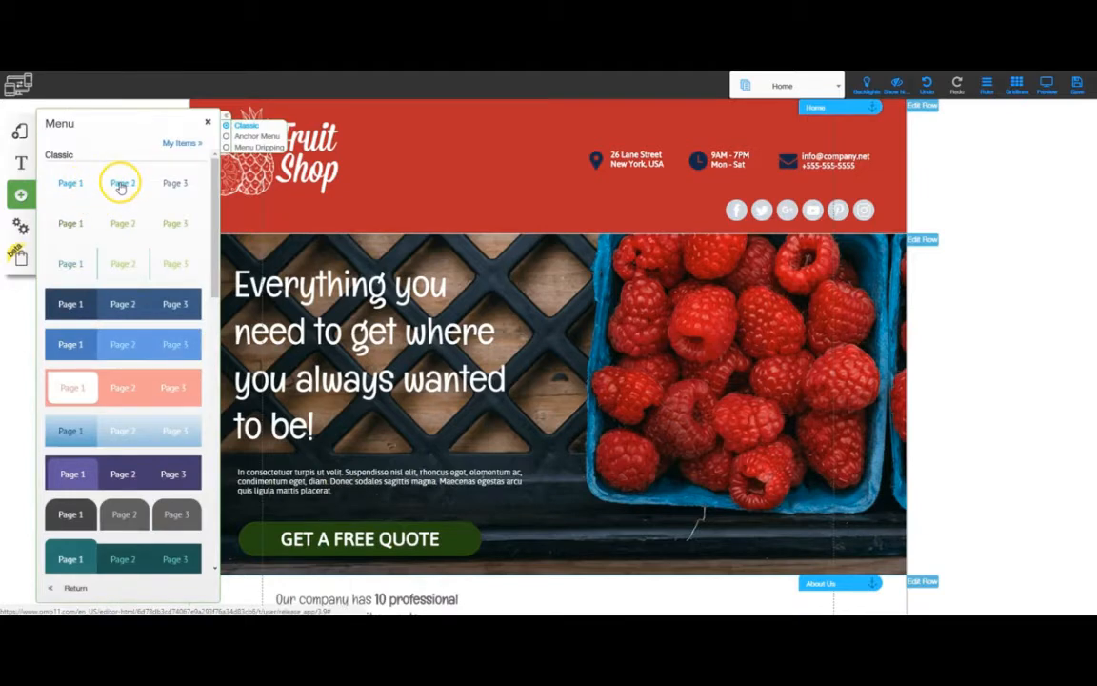
pyautogui.moveTo(120, 185); pyautogui.dragTo(405, 212)
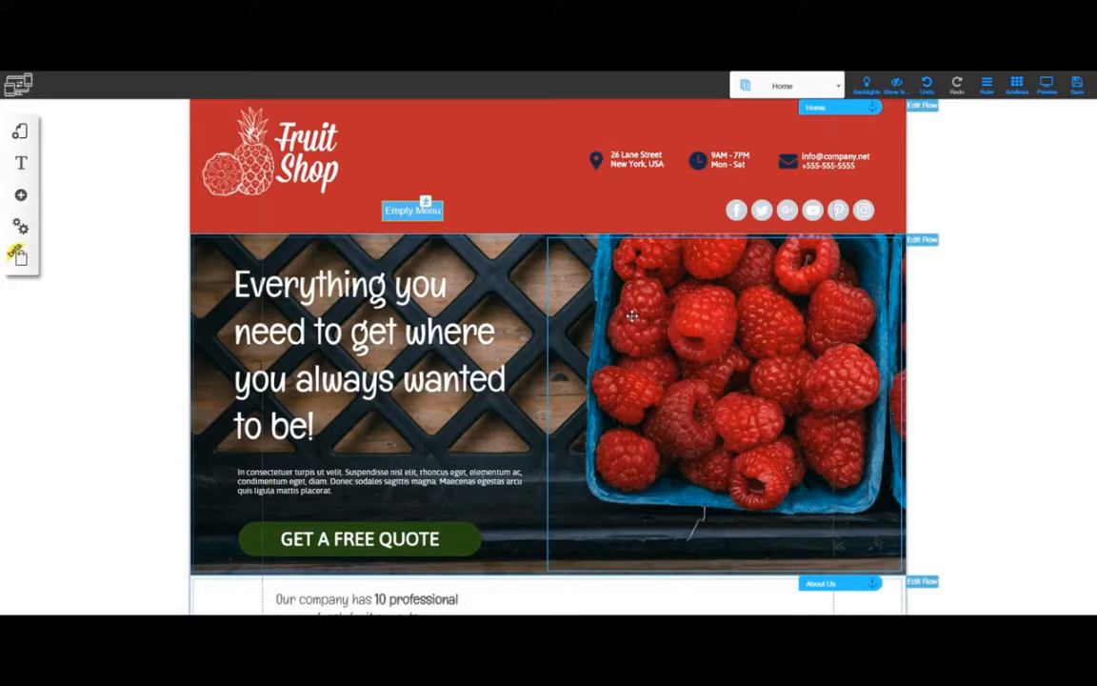
# Step: Add a new menu configuration for the empty header menu and name it "Anchor Menu"
pyautogui.click(401, 209)
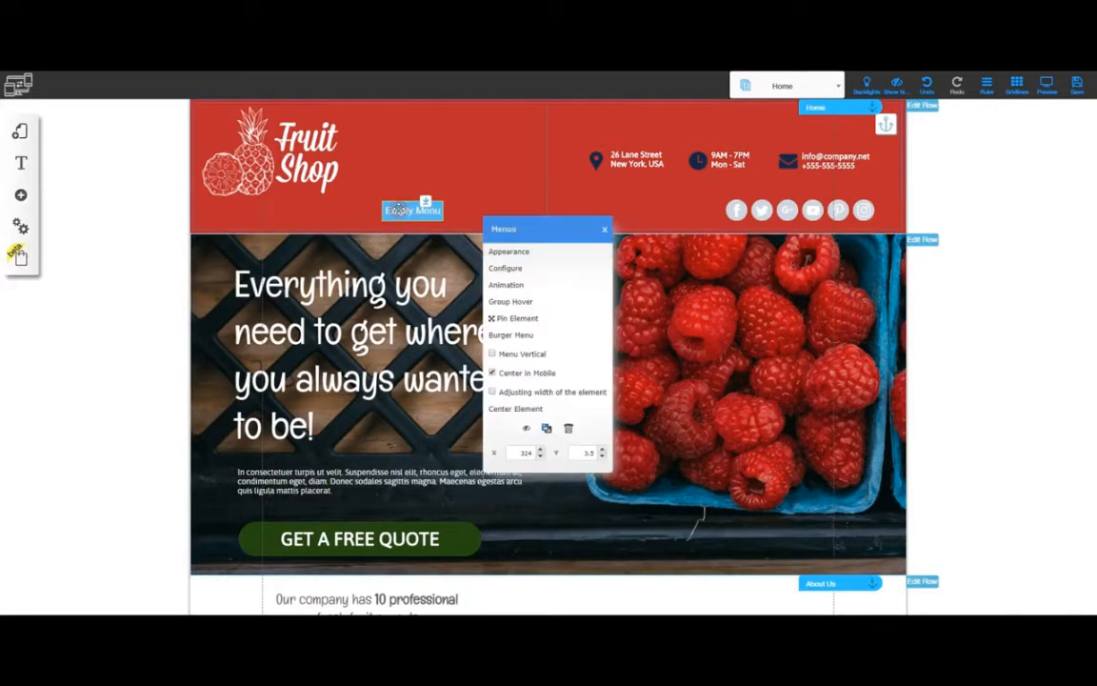
pyautogui.click(506, 267)
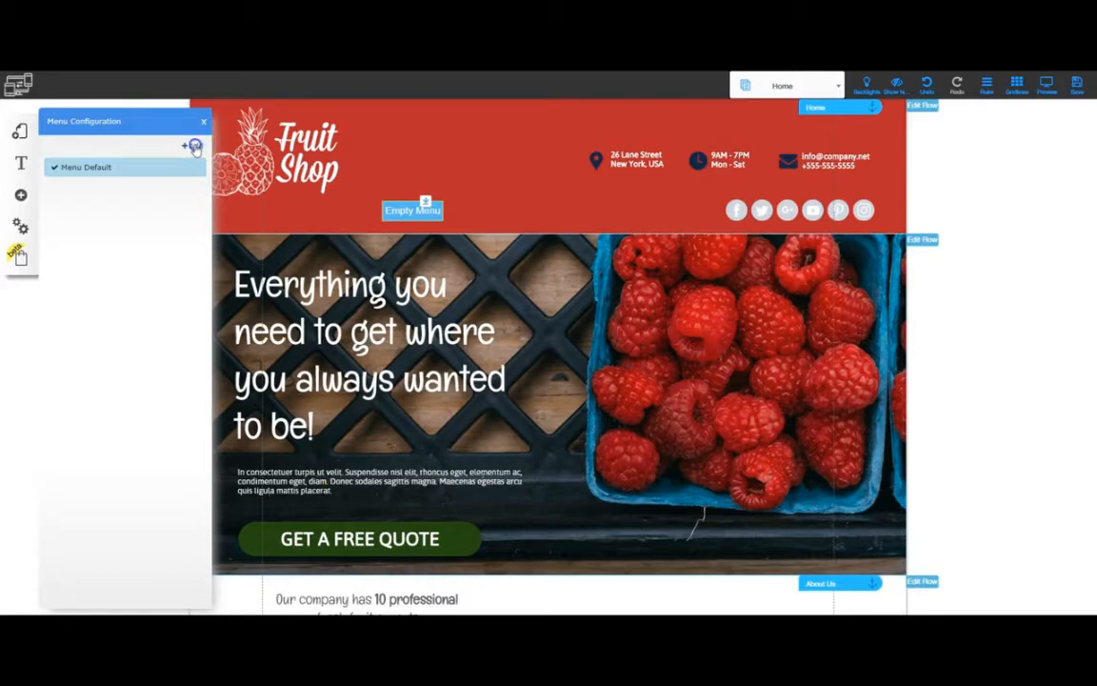
pyautogui.click(194, 146)
pyautogui.click(489, 226)
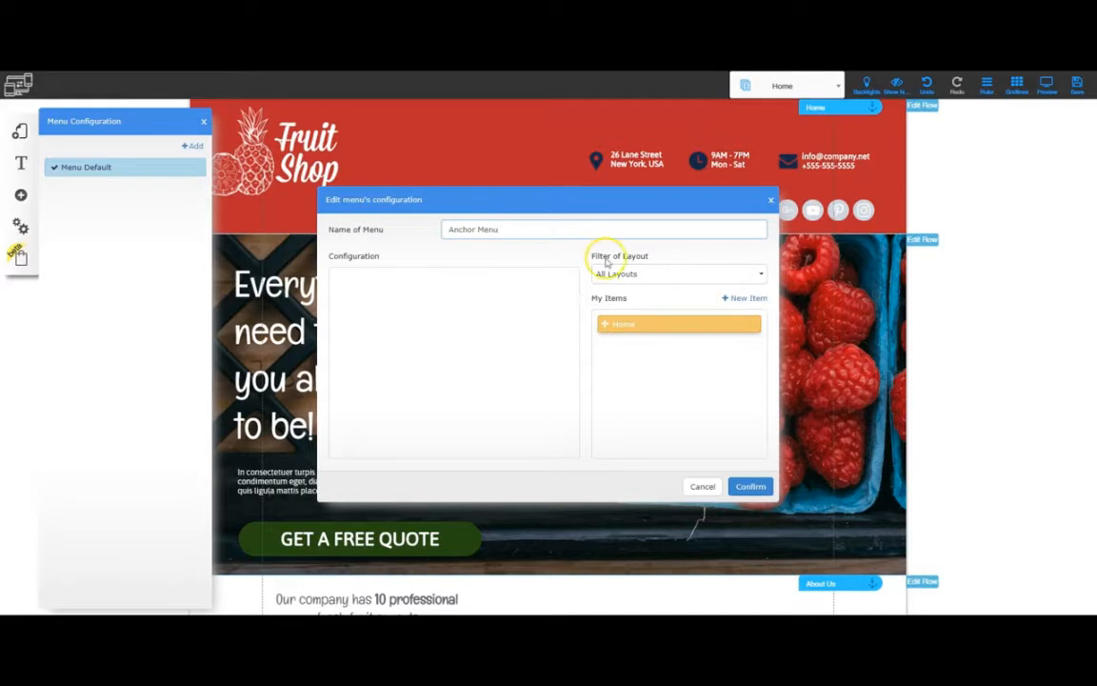
# Step: Create a menu item named "Home" that links to the Home anchor
pyautogui.click(747, 300)
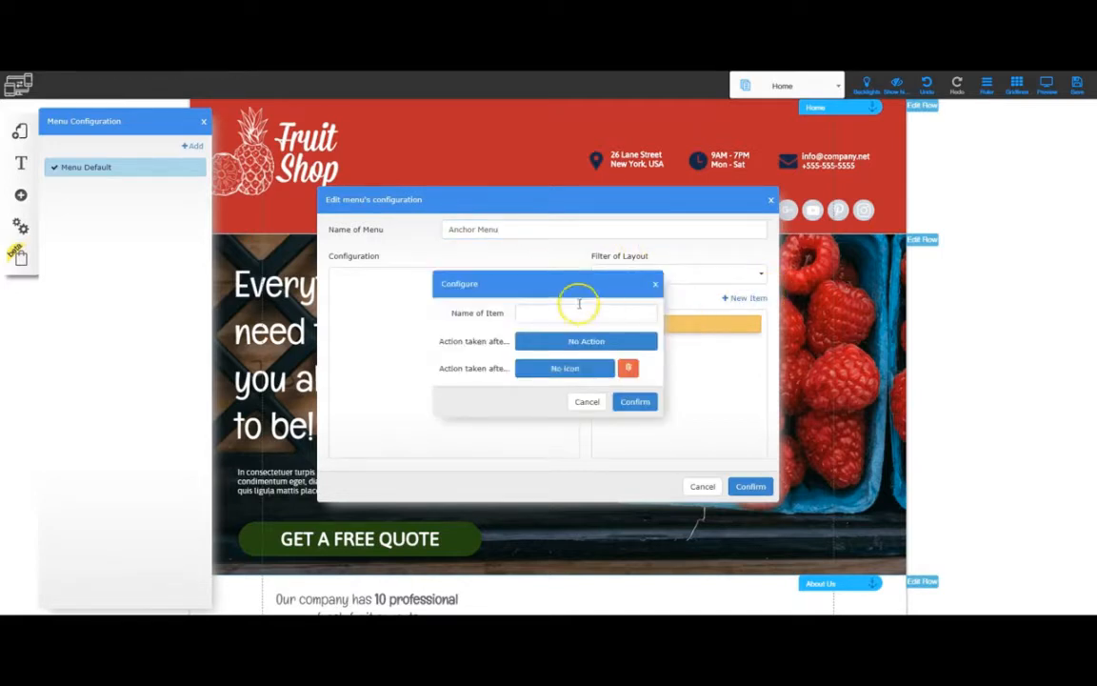
pyautogui.click(530, 311)
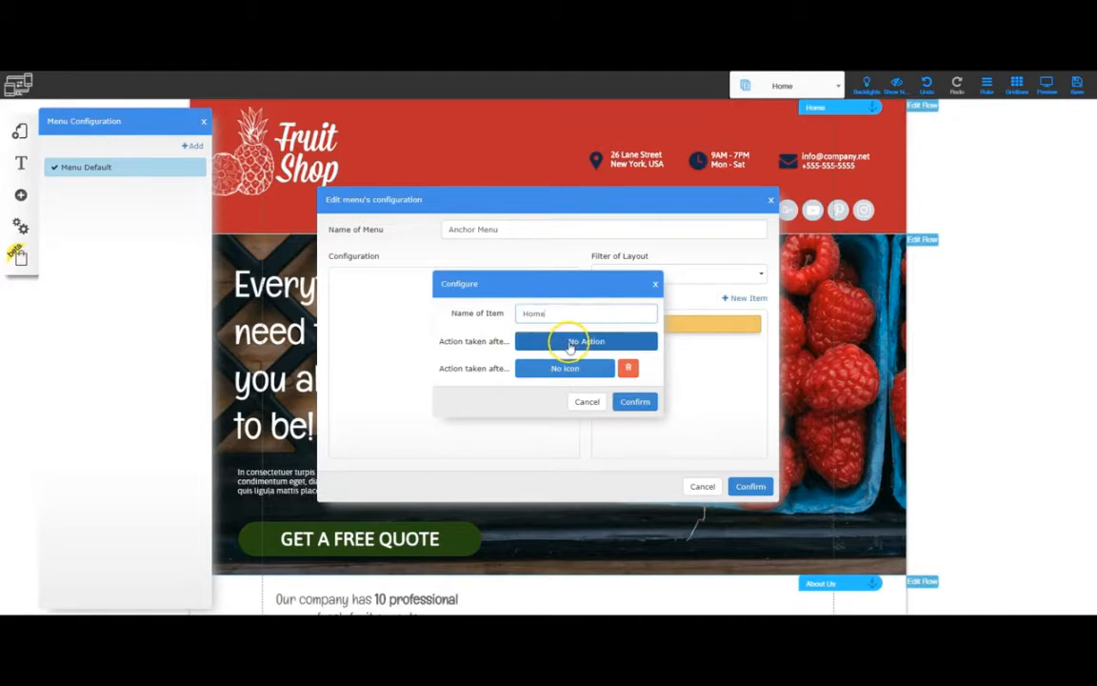
pyautogui.click(568, 342)
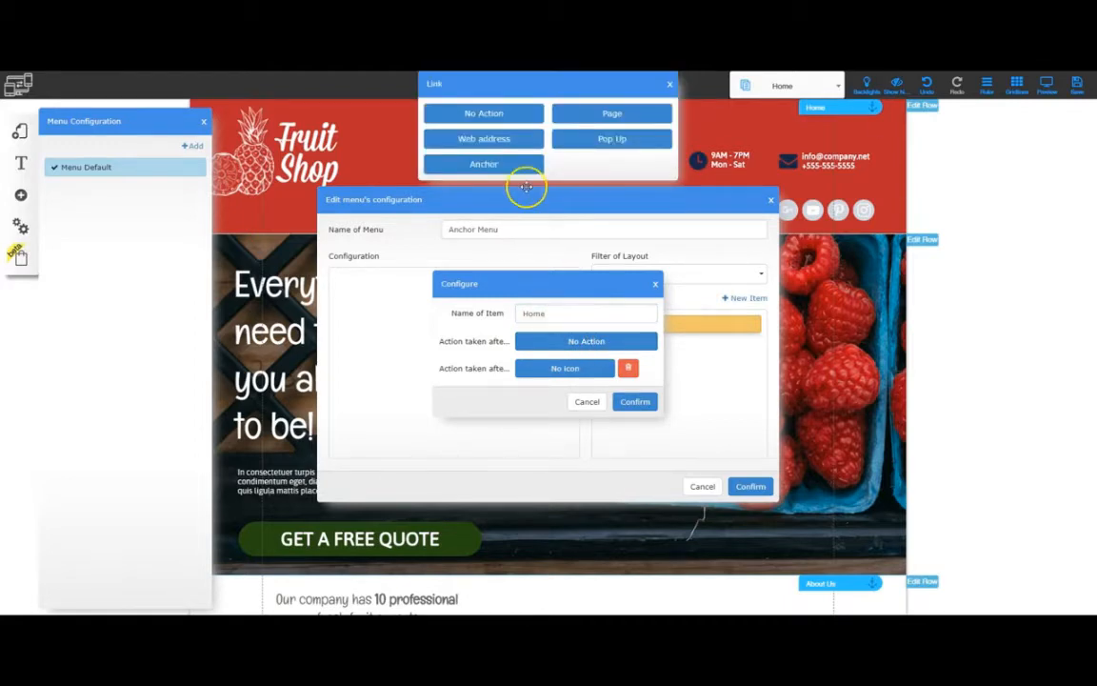
pyautogui.click(513, 167)
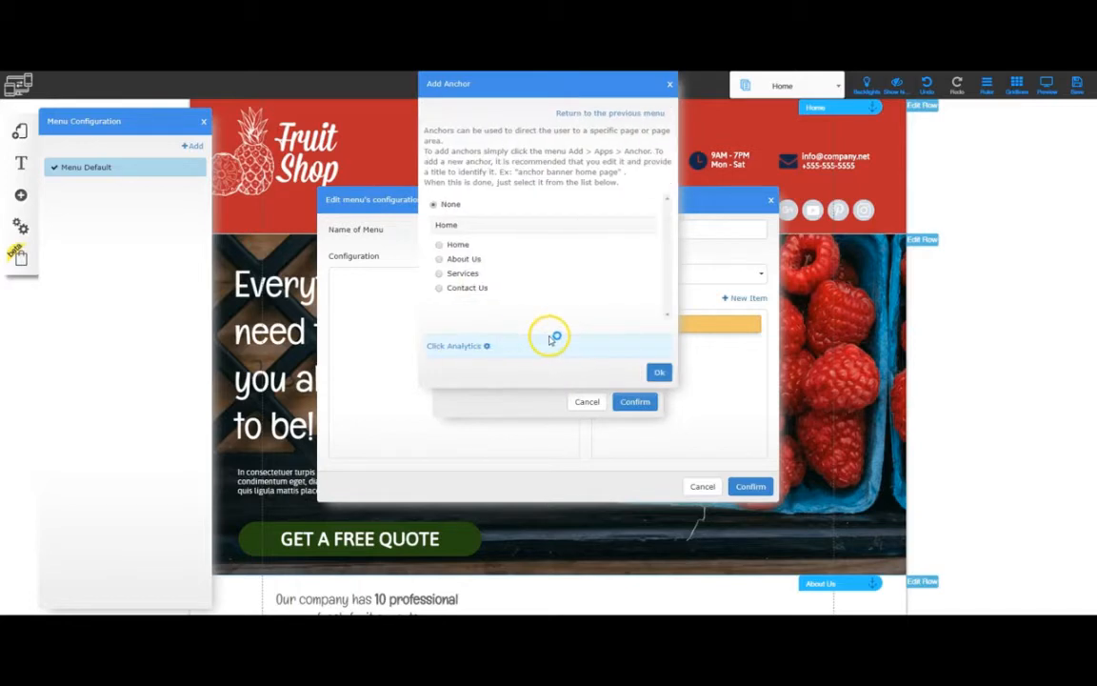
pyautogui.click(438, 244)
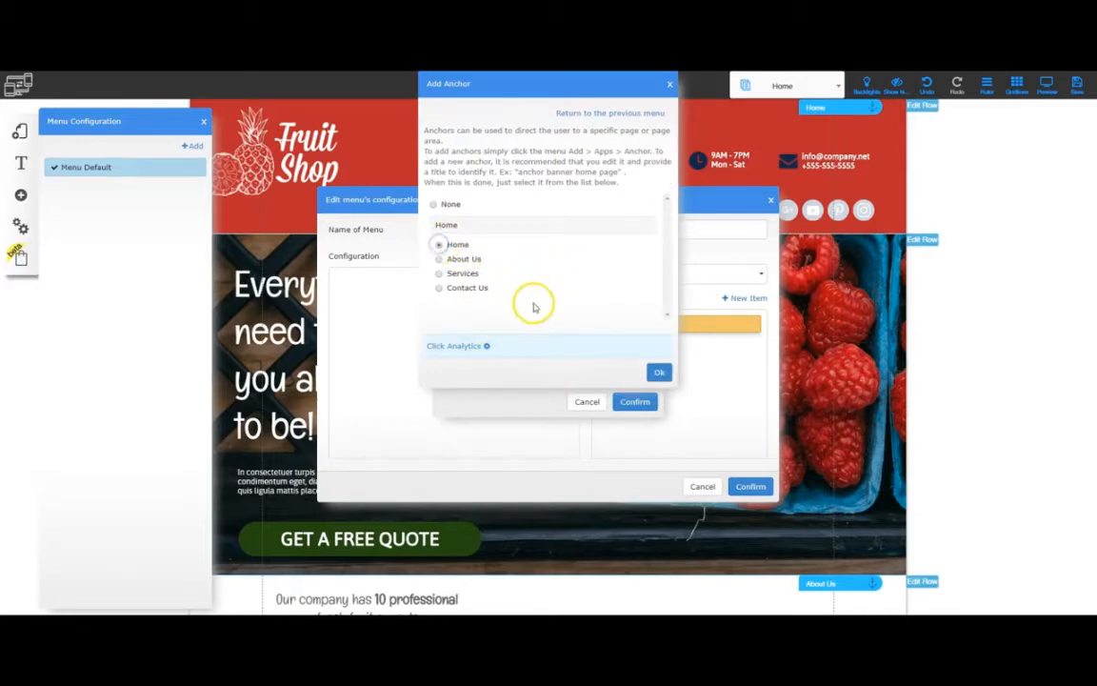
pyautogui.click(658, 372)
pyautogui.click(634, 401)
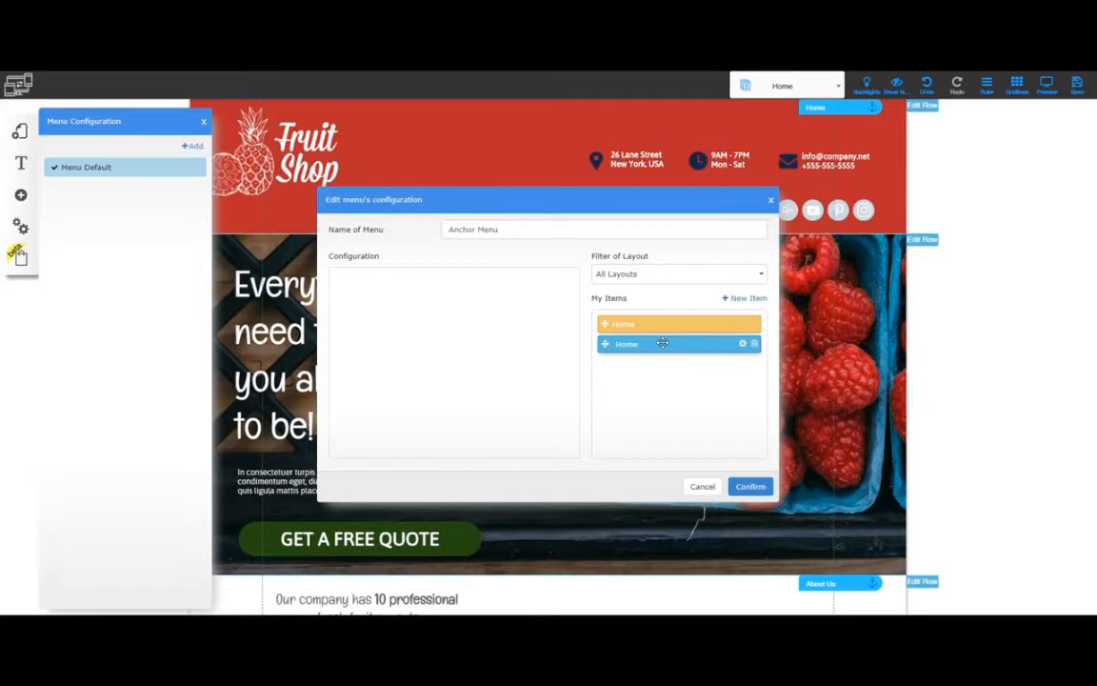
# Step: Create a menu item named "About Us" that links to the About Us anchor
pyautogui.click(742, 299)
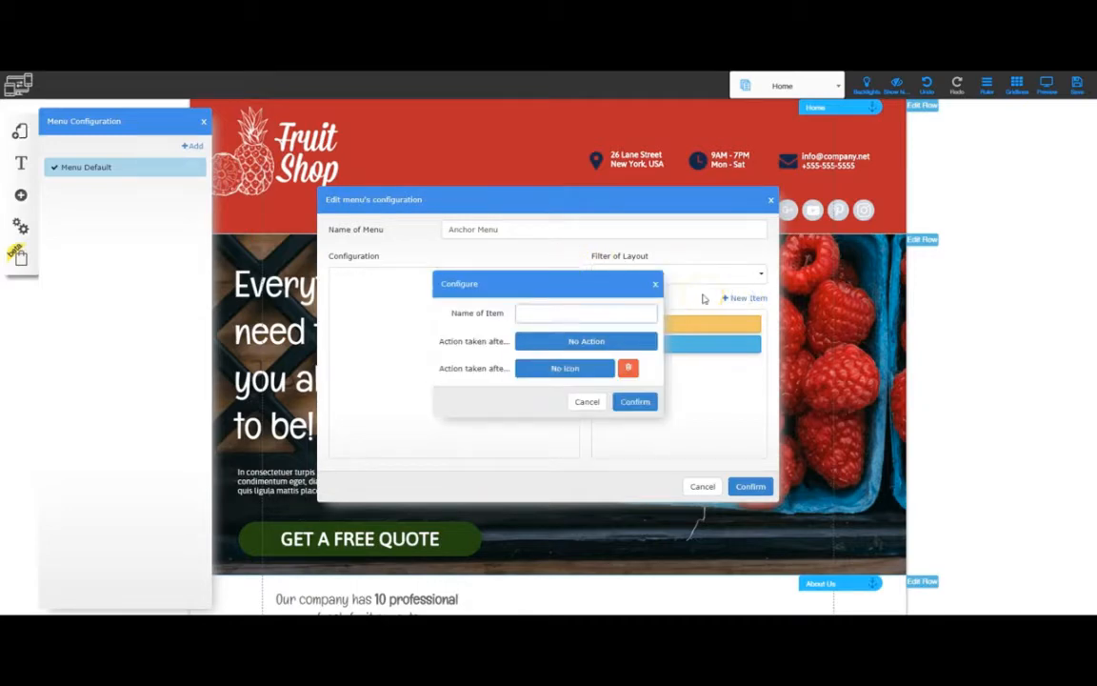
pyautogui.write('About Us')
pyautogui.click(578, 342)
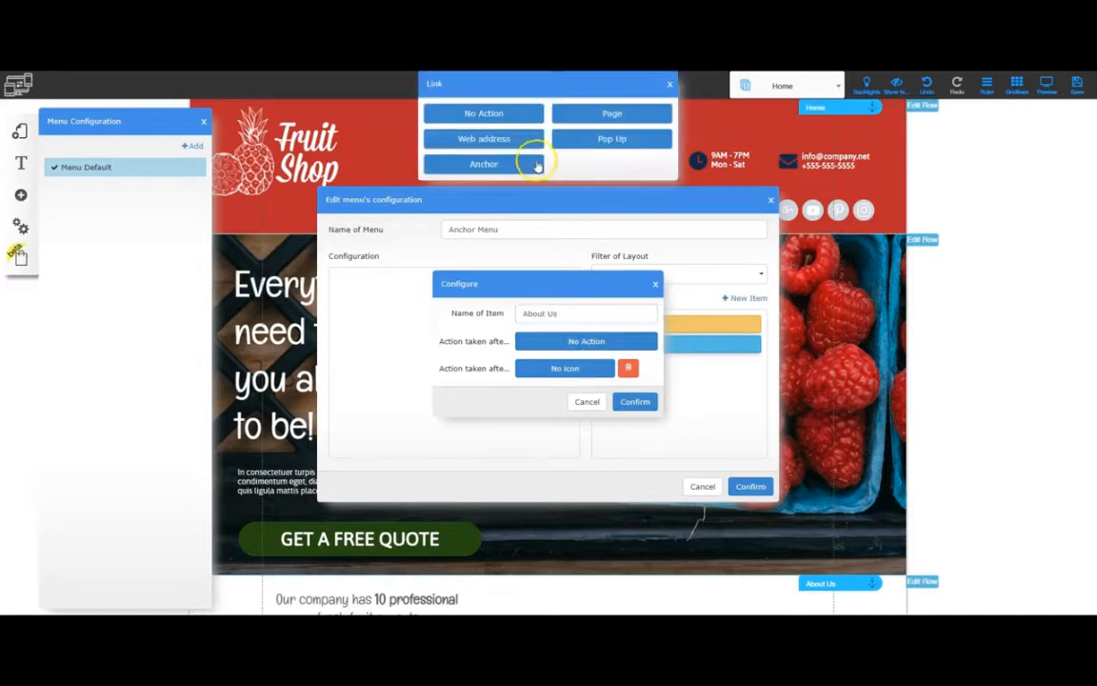
pyautogui.click(503, 165)
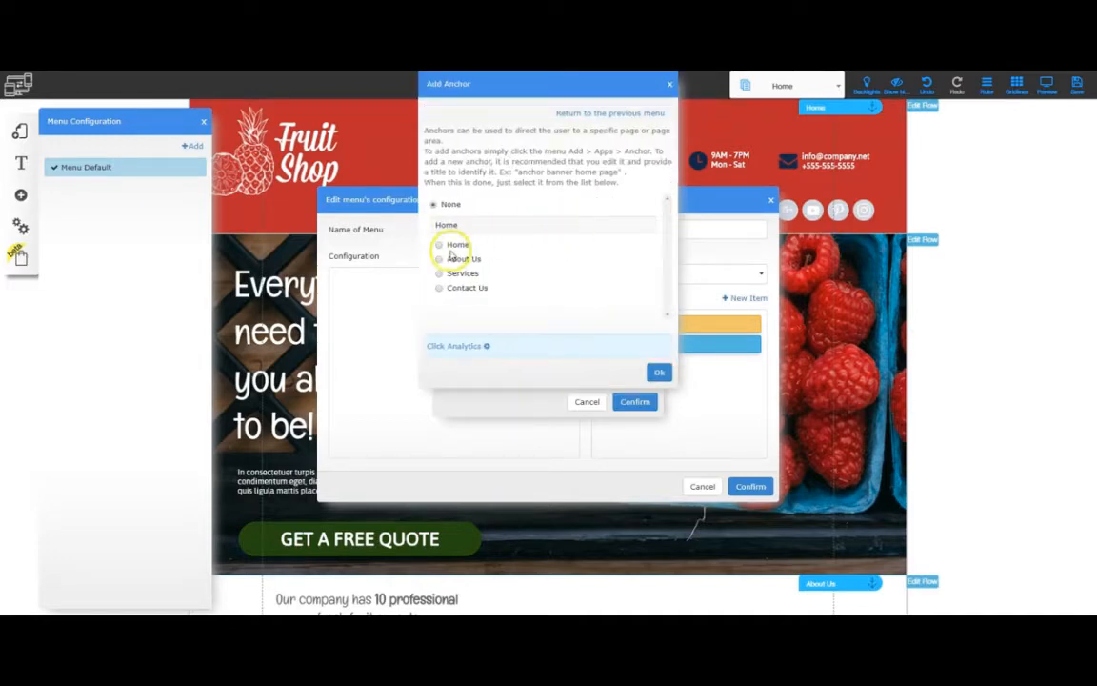
pyautogui.click(439, 259)
pyautogui.click(657, 370)
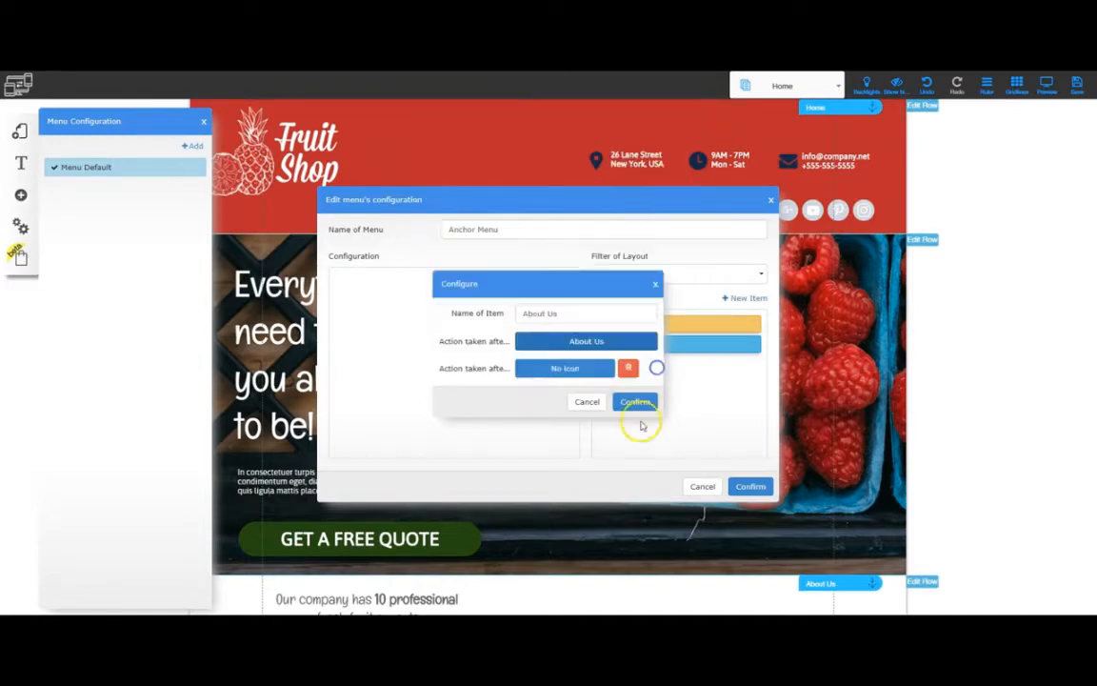
pyautogui.click(633, 410)
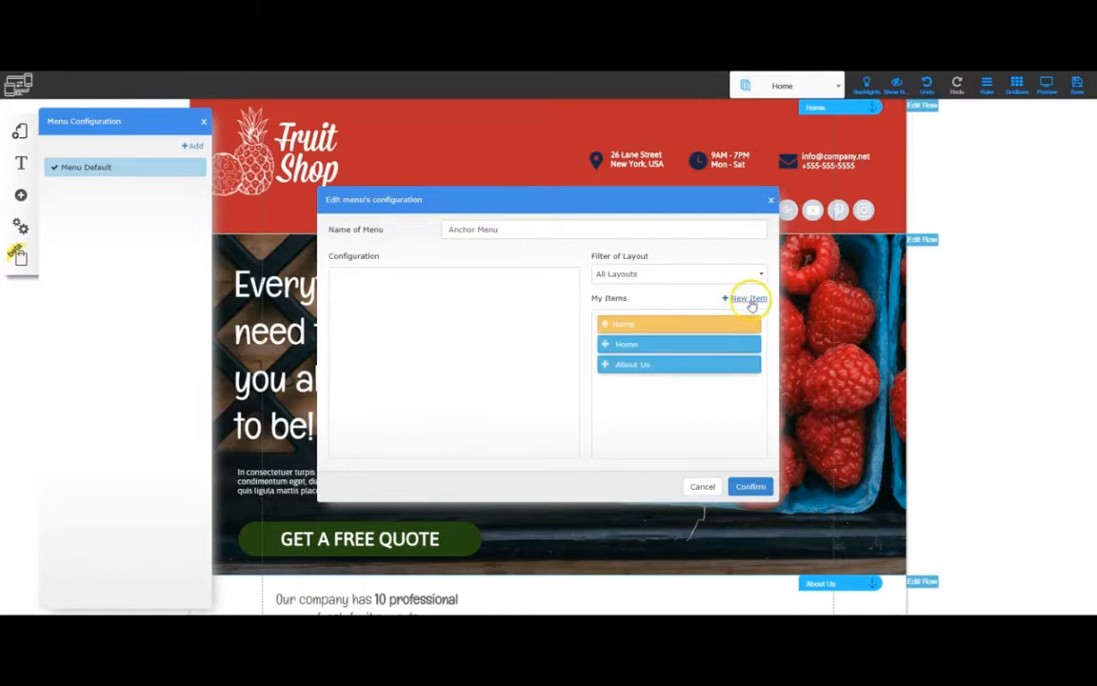
# Step: Create a menu item named "Services" that links to the Services anchor
pyautogui.click(745, 298)
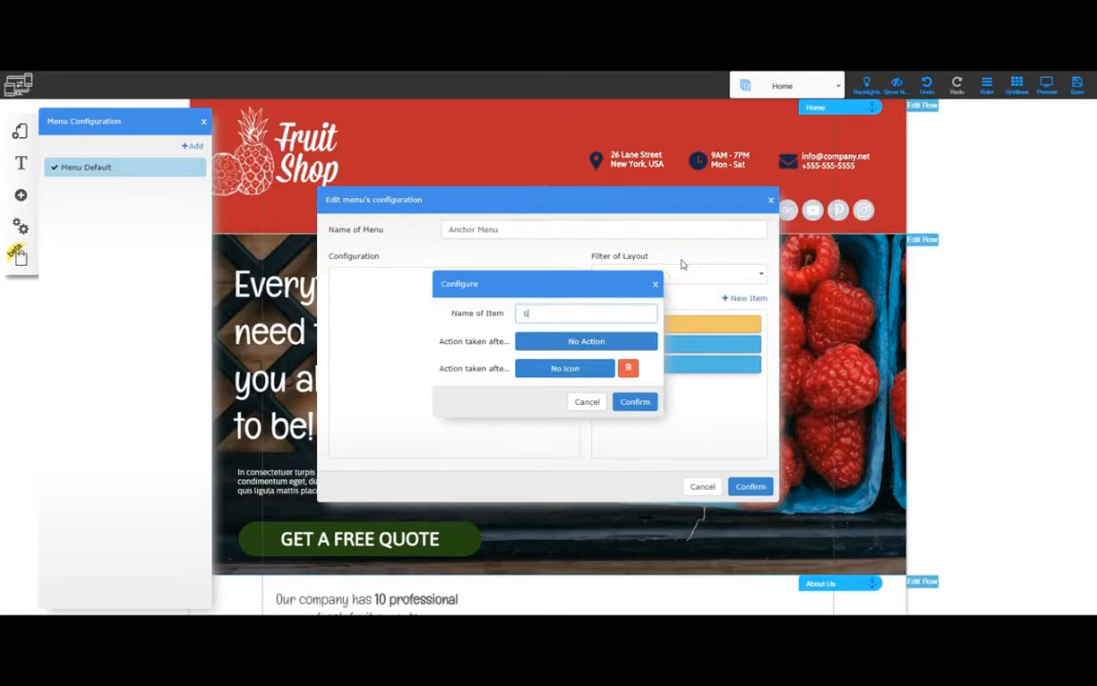
pyautogui.write('Services')
pyautogui.click(564, 340)
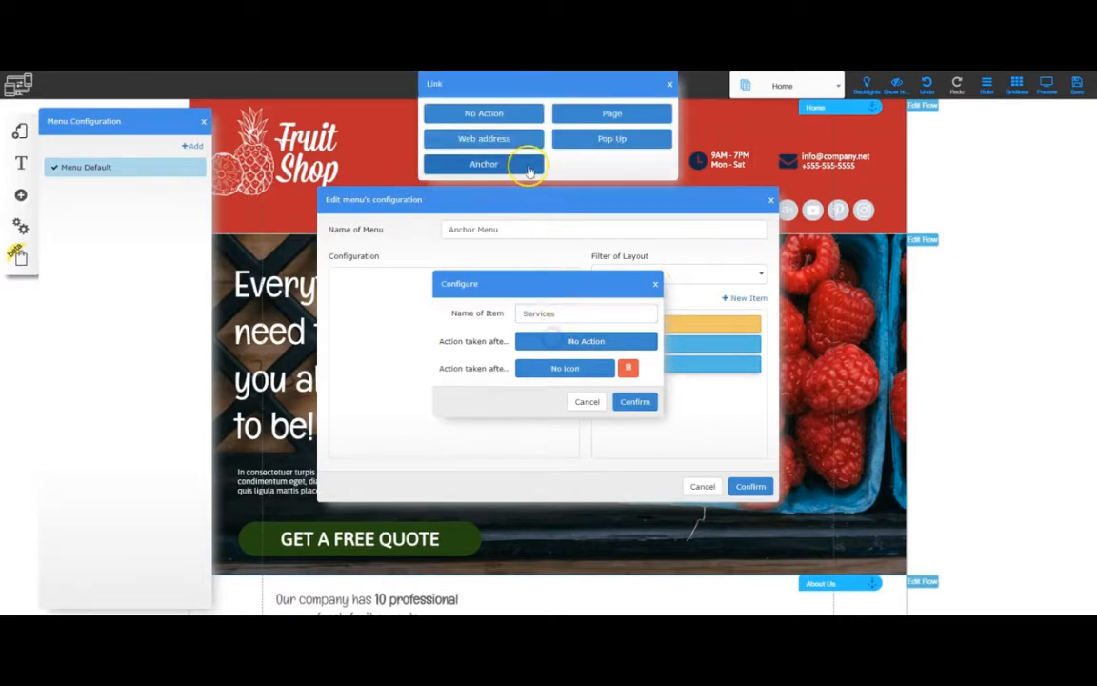
pyautogui.click(487, 164)
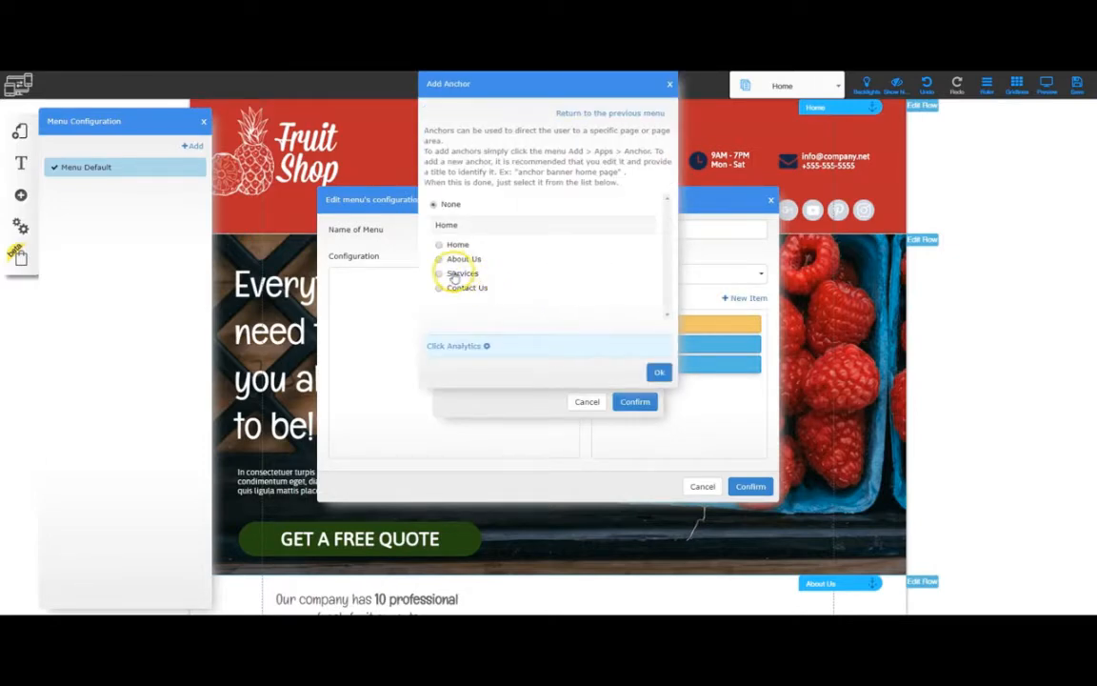
pyautogui.click(656, 373)
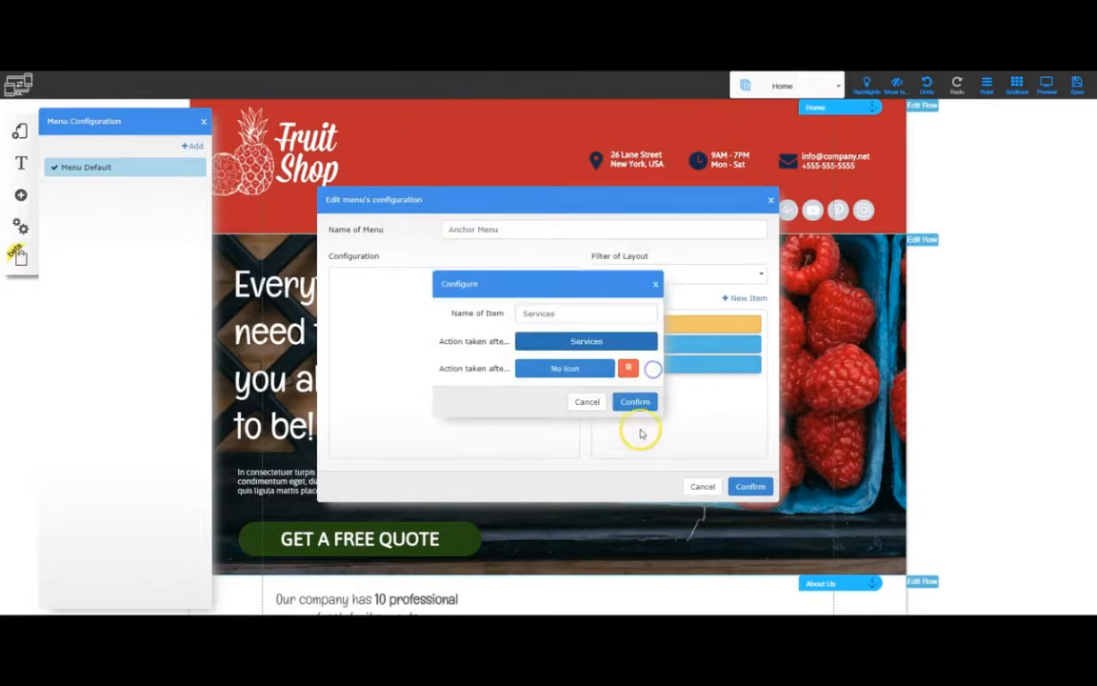
pyautogui.click(635, 402)
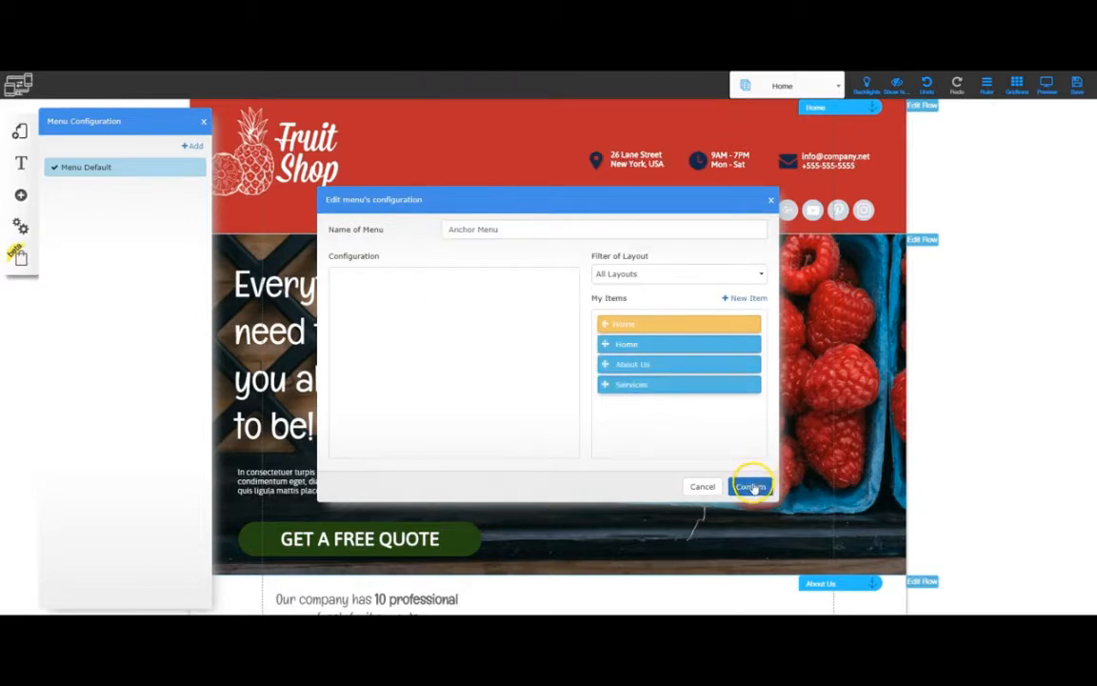
# Step: Create a menu item named "Contact Us" that links to the Contact Us anchor
pyautogui.click(748, 298)
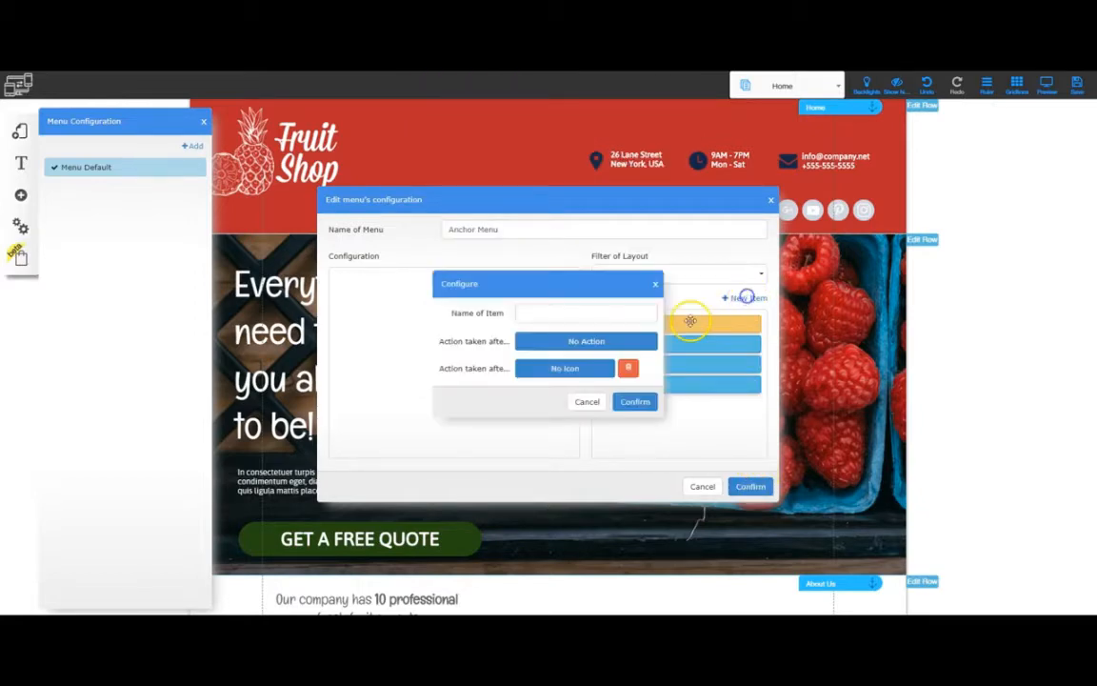
pyautogui.click(533, 312)
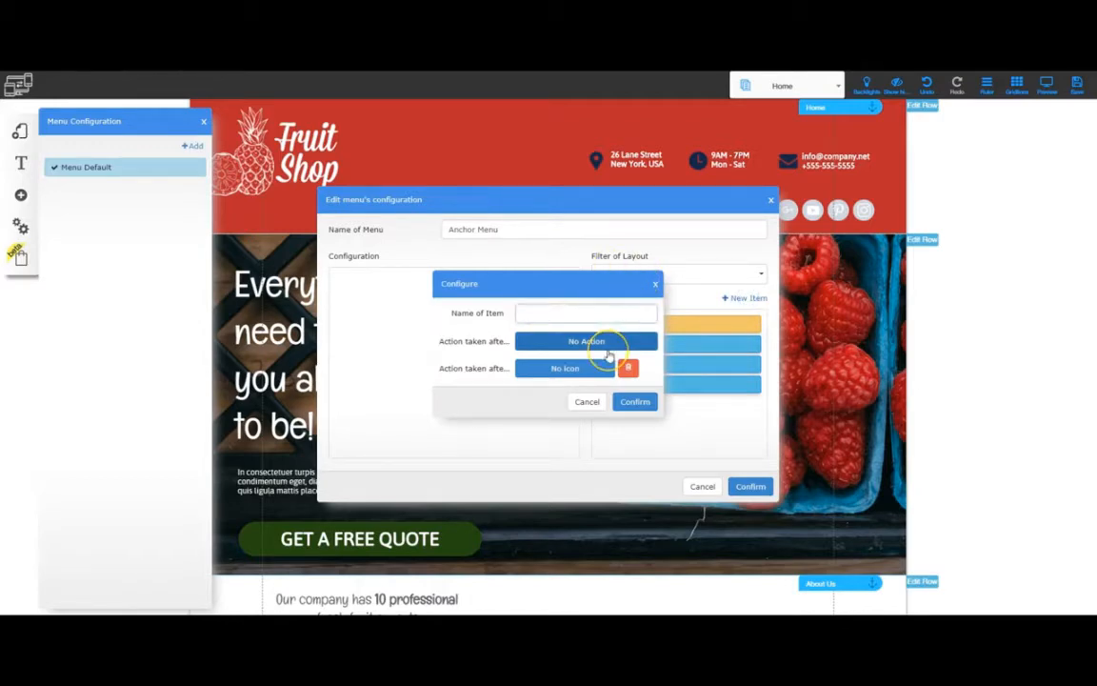
pyautogui.write('Contact Us')
pyautogui.click(586, 341)
pyautogui.click(493, 167)
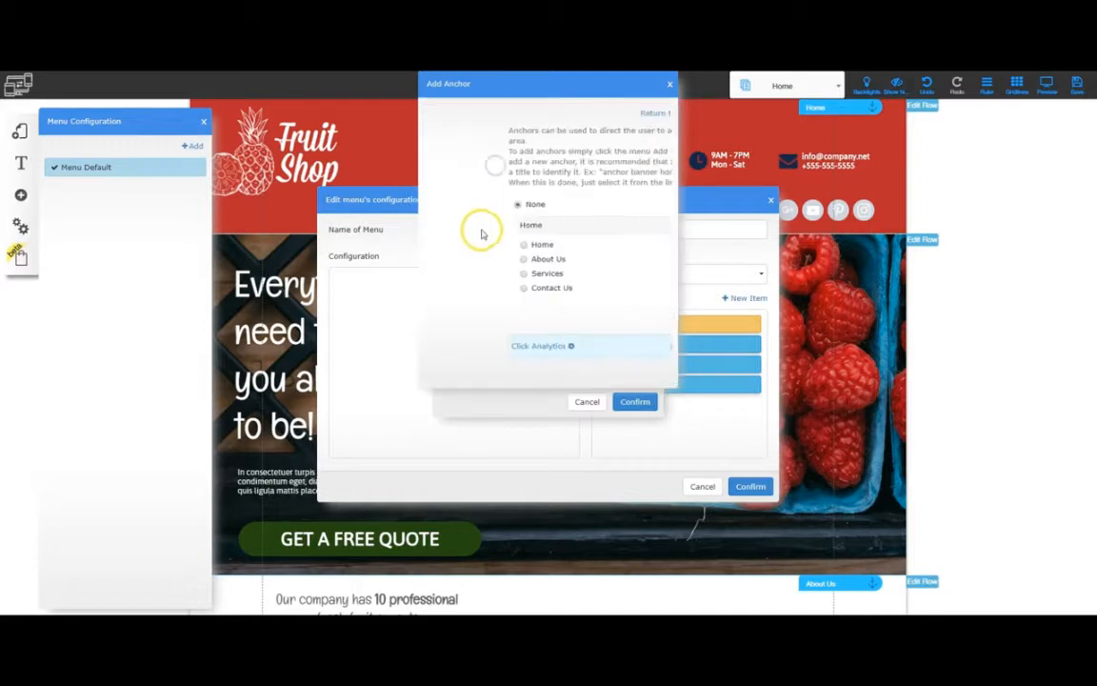
pyautogui.click(454, 286)
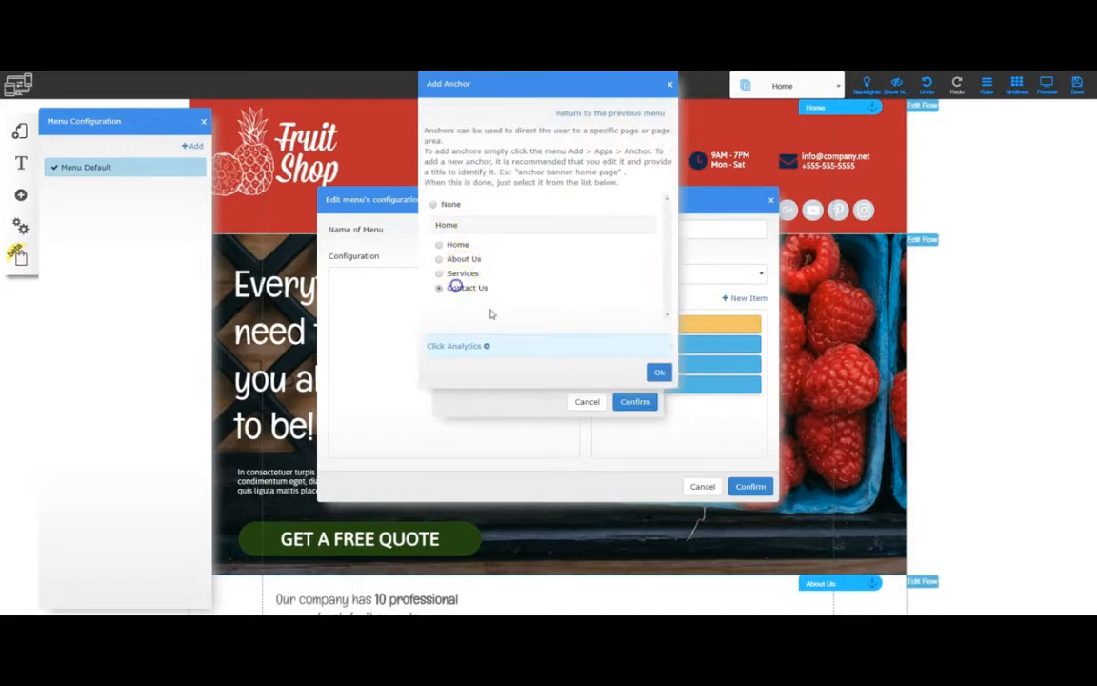
pyautogui.click(659, 373)
pyautogui.click(633, 400)
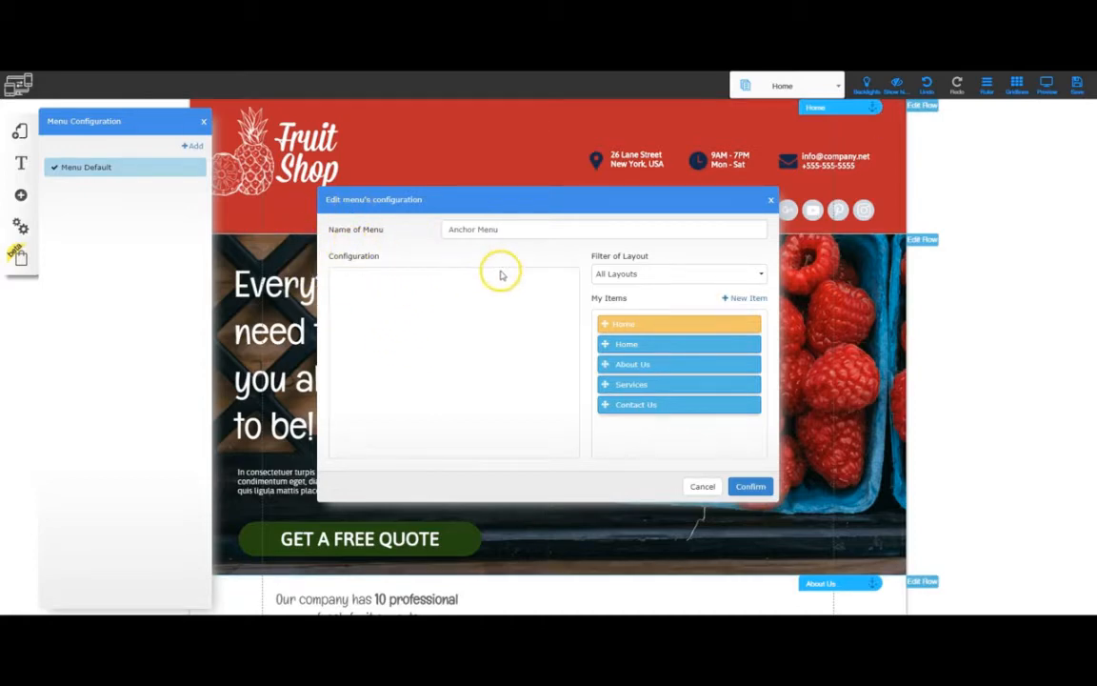
# Step: Add the four anchor items to the Anchor Menu configuration in the order Home, About Us, Services, Contact Us, and save it
pyautogui.moveTo(652, 345); pyautogui.dragTo(386, 282)
pyautogui.moveTo(644, 350); pyautogui.dragTo(400, 303)
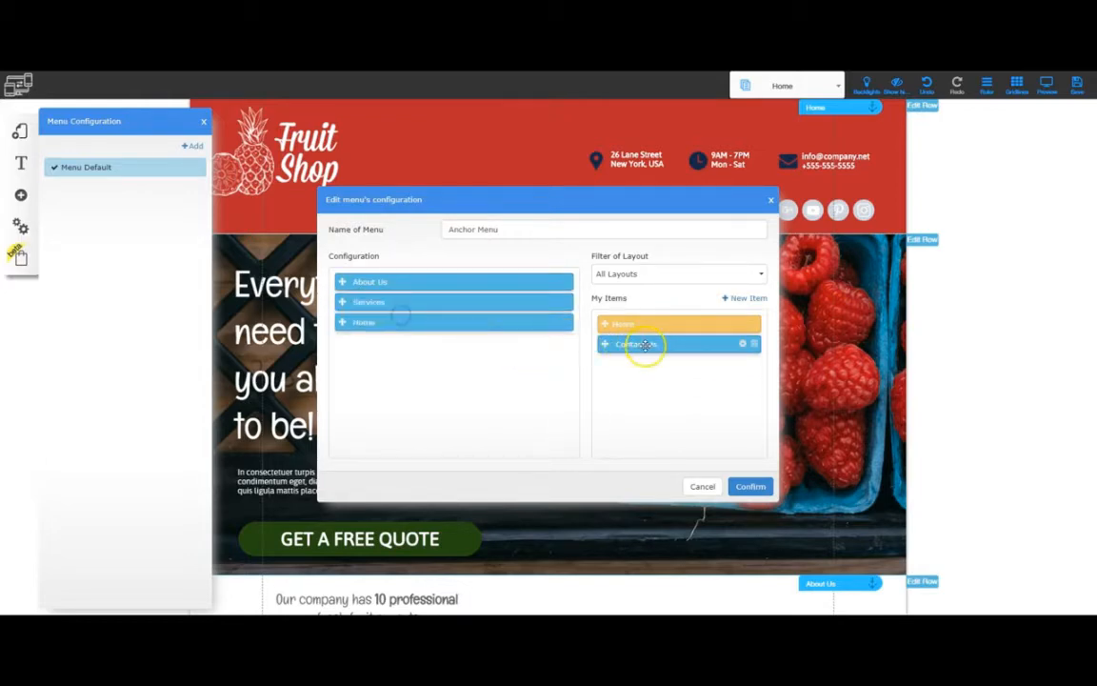
pyautogui.moveTo(647, 343); pyautogui.dragTo(450, 321)
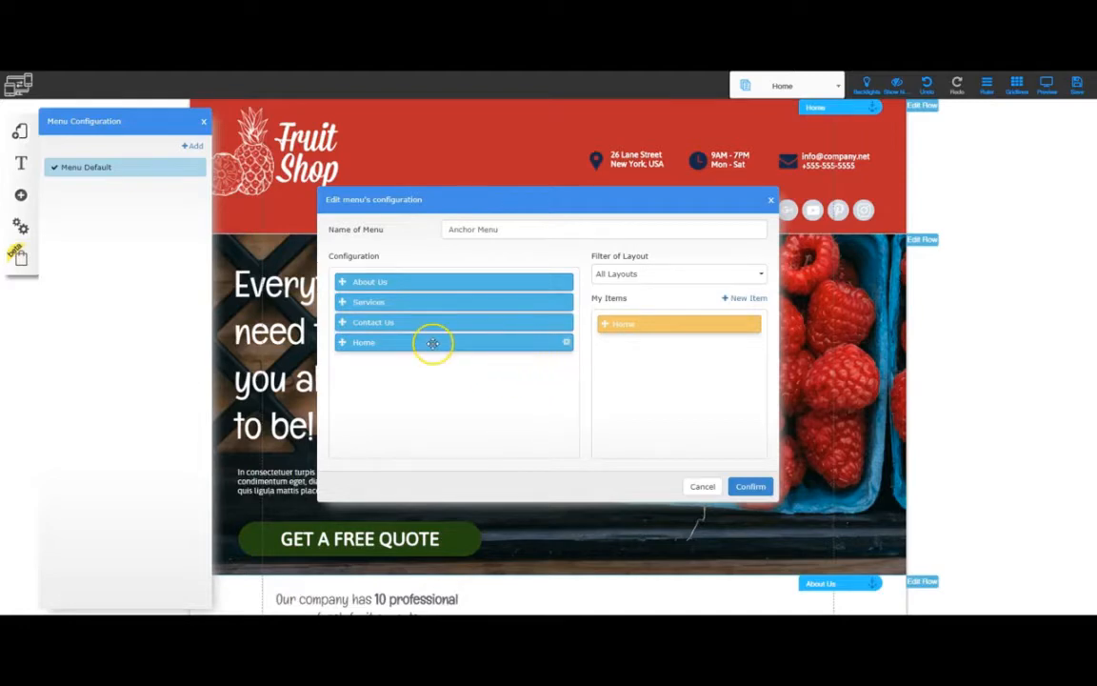
pyautogui.moveTo(368, 344); pyautogui.dragTo(358, 278)
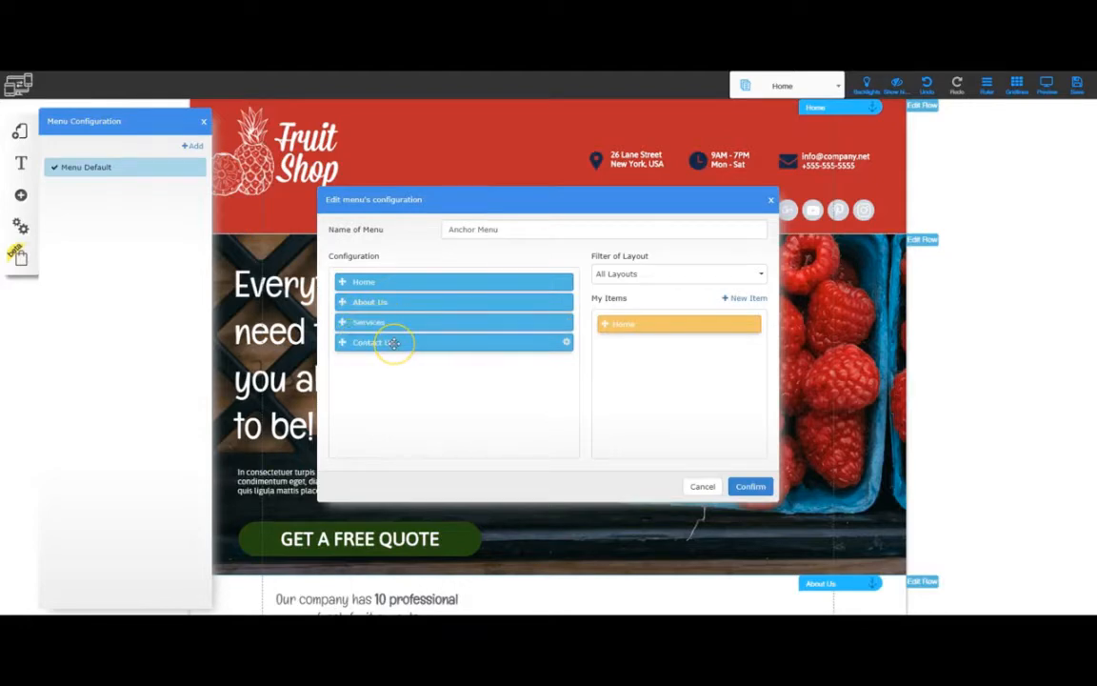
pyautogui.click(376, 401)
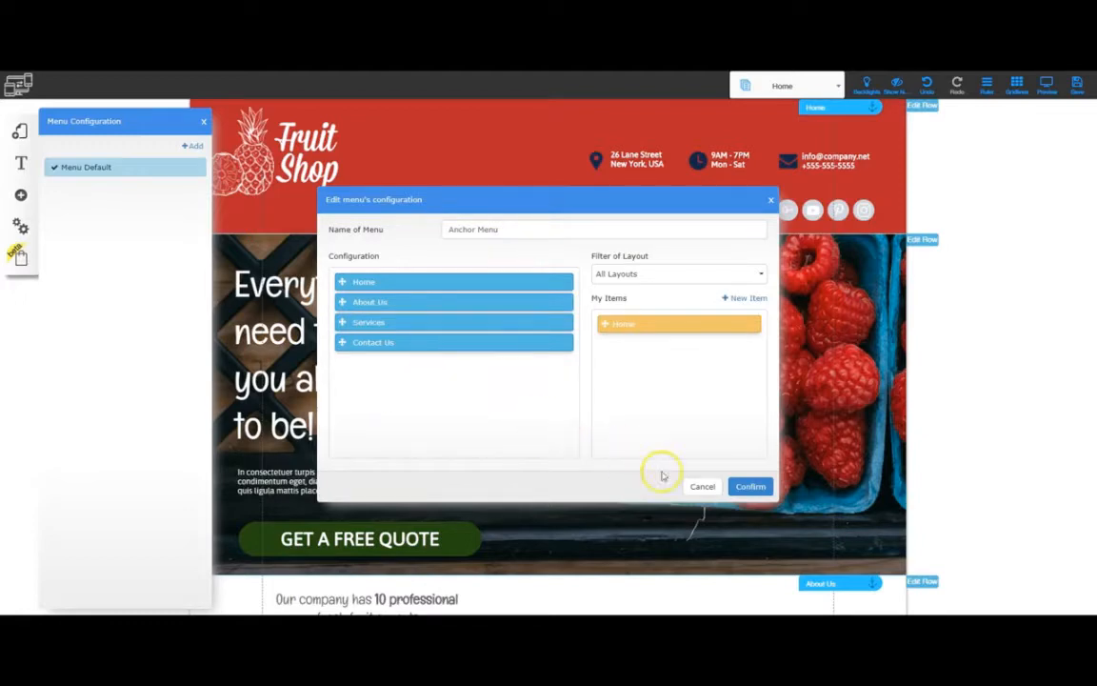
pyautogui.click(751, 484)
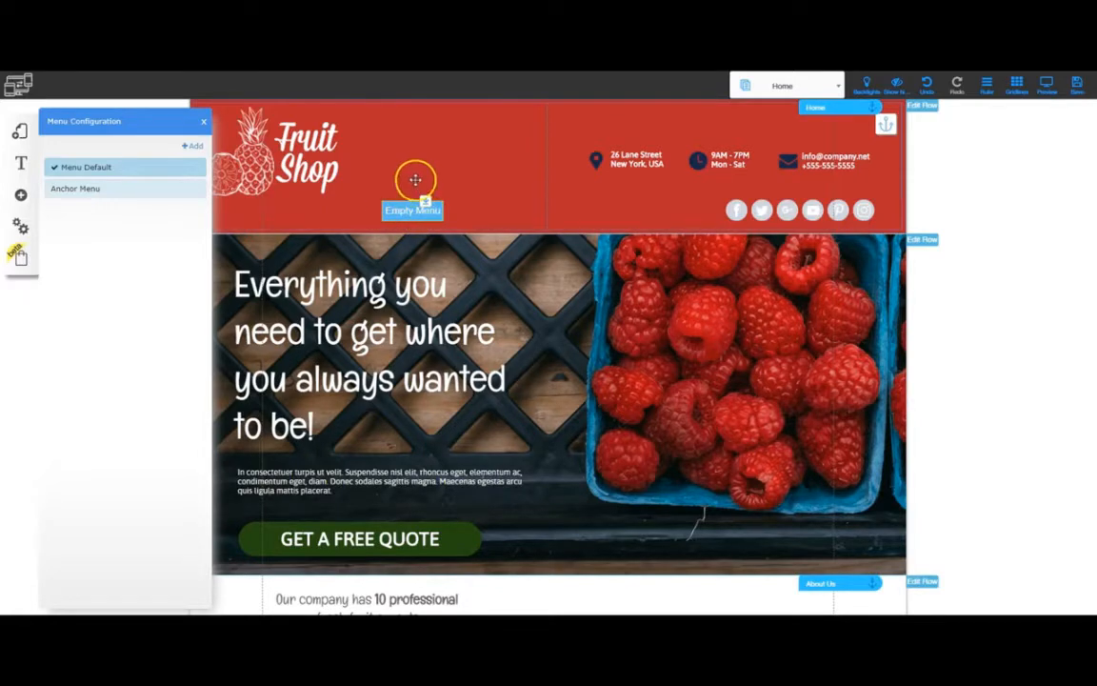
# Step: Apply the Anchor Menu configuration to the empty header menu and move the menu beneath the Fruit Shop logo
pyautogui.click(91, 189)
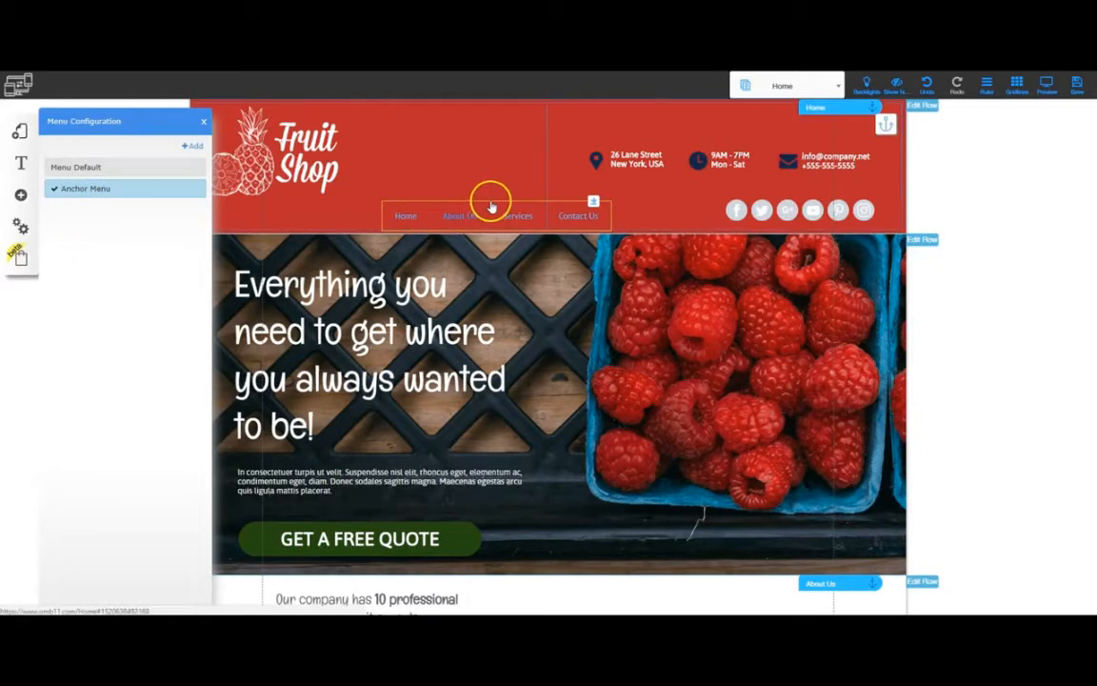
pyautogui.moveTo(483, 208); pyautogui.dragTo(360, 208)
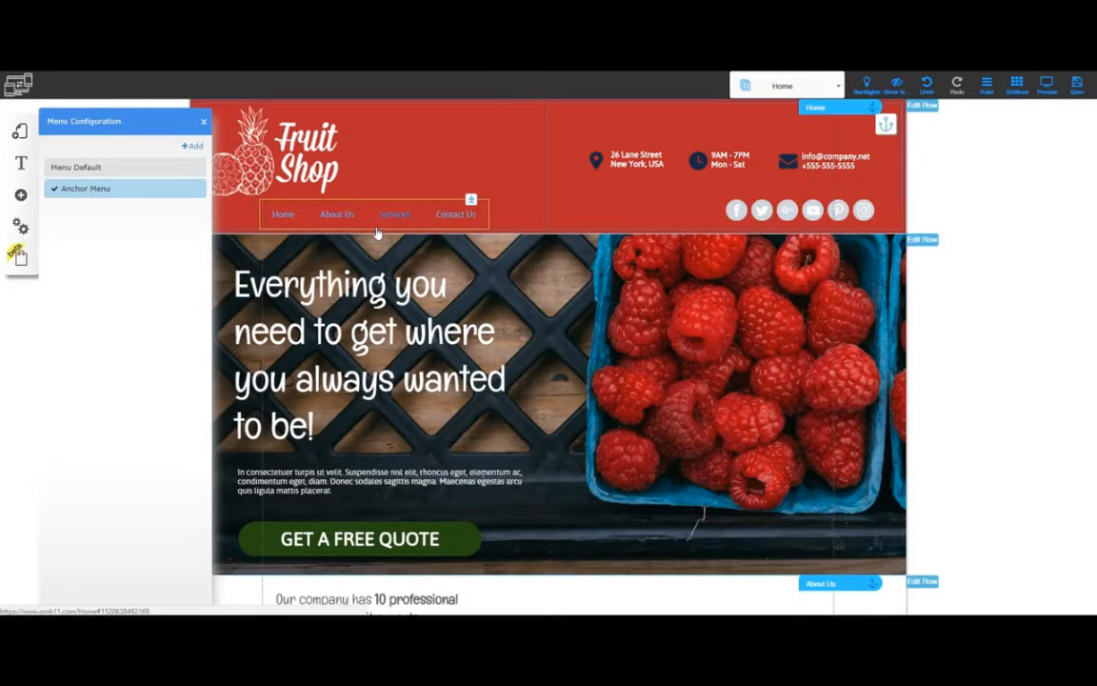
# Step: Edit the header menu's style Menu_custom_6 and set its font size to 18
pyautogui.click(381, 217)
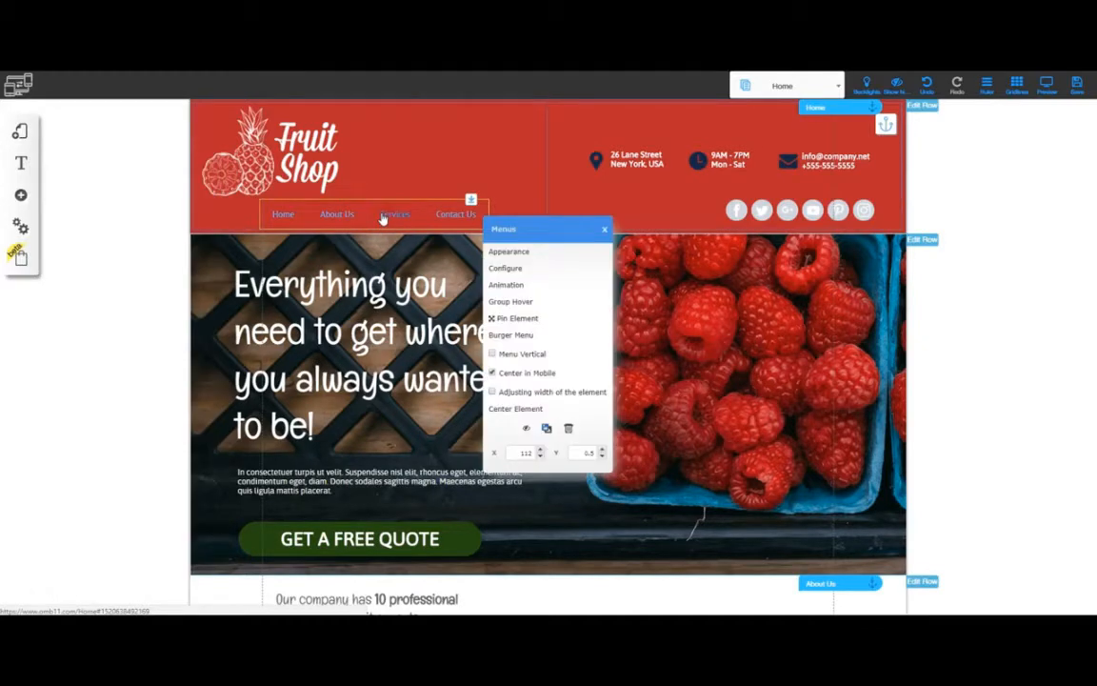
pyautogui.click(517, 253)
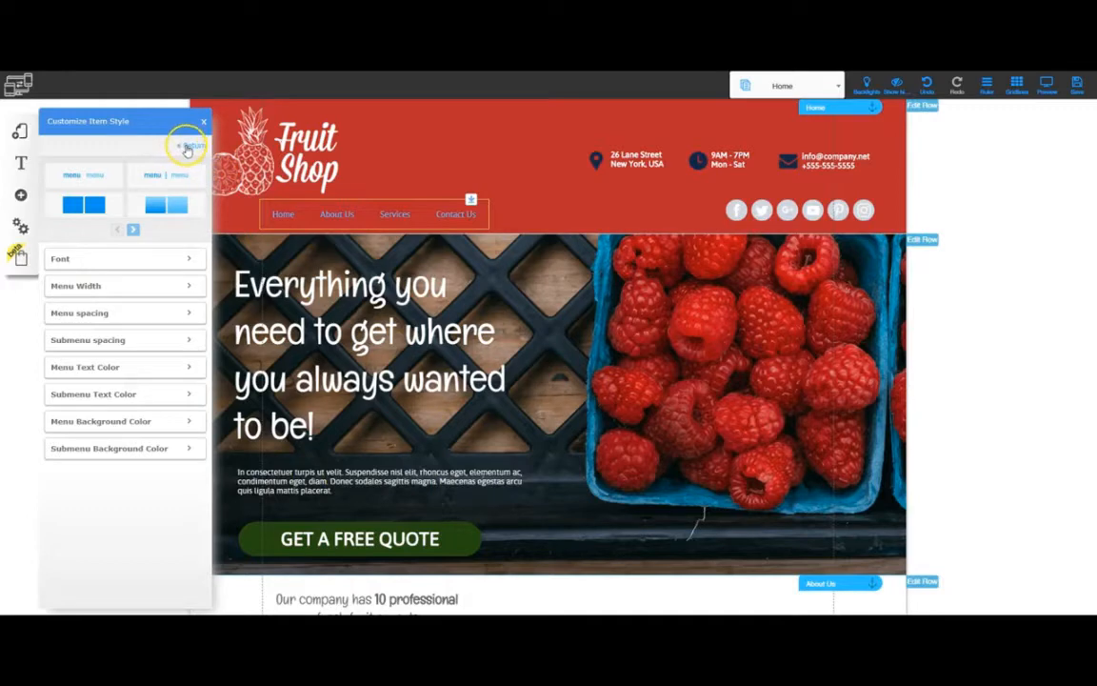
pyautogui.click(188, 147)
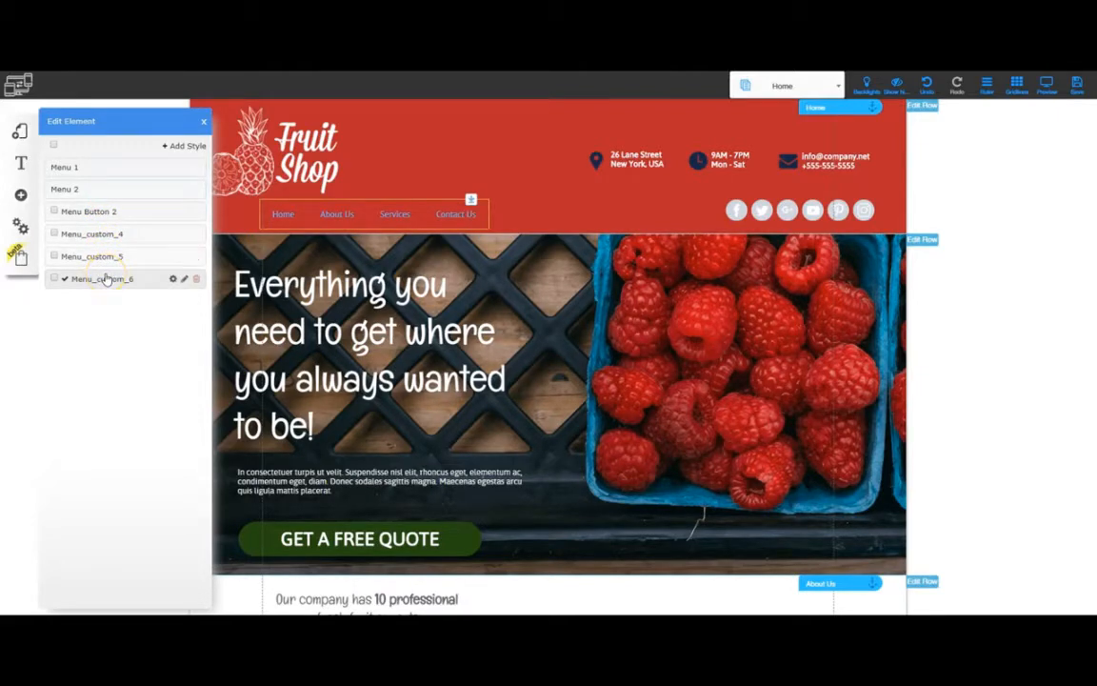
pyautogui.click(166, 284)
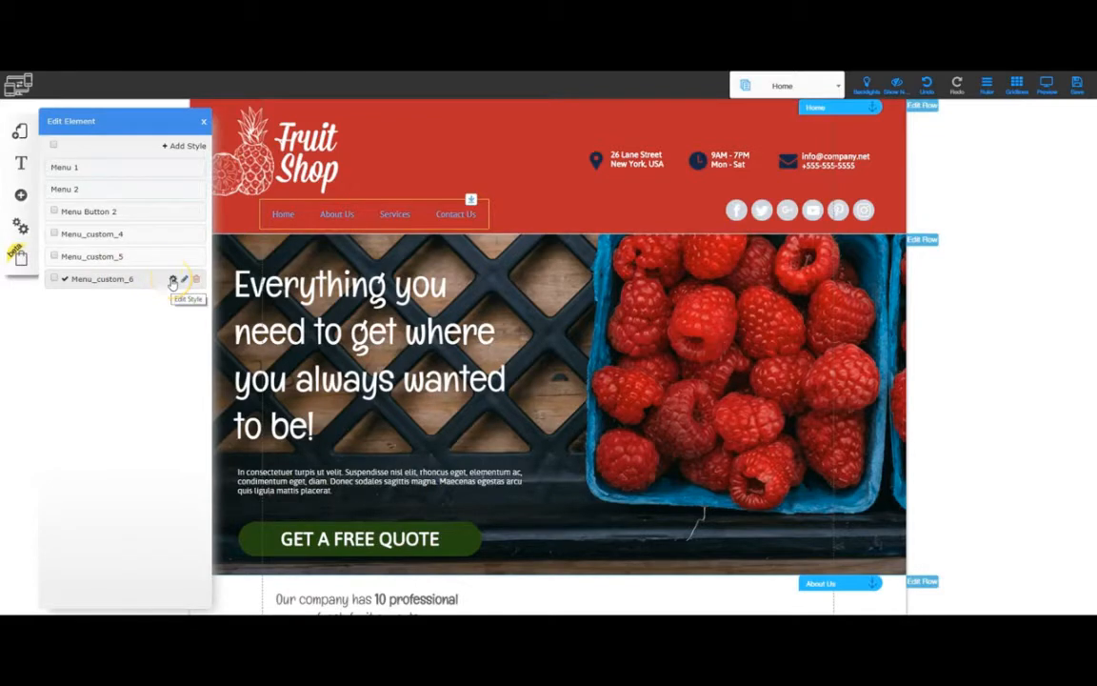
pyautogui.click(171, 278)
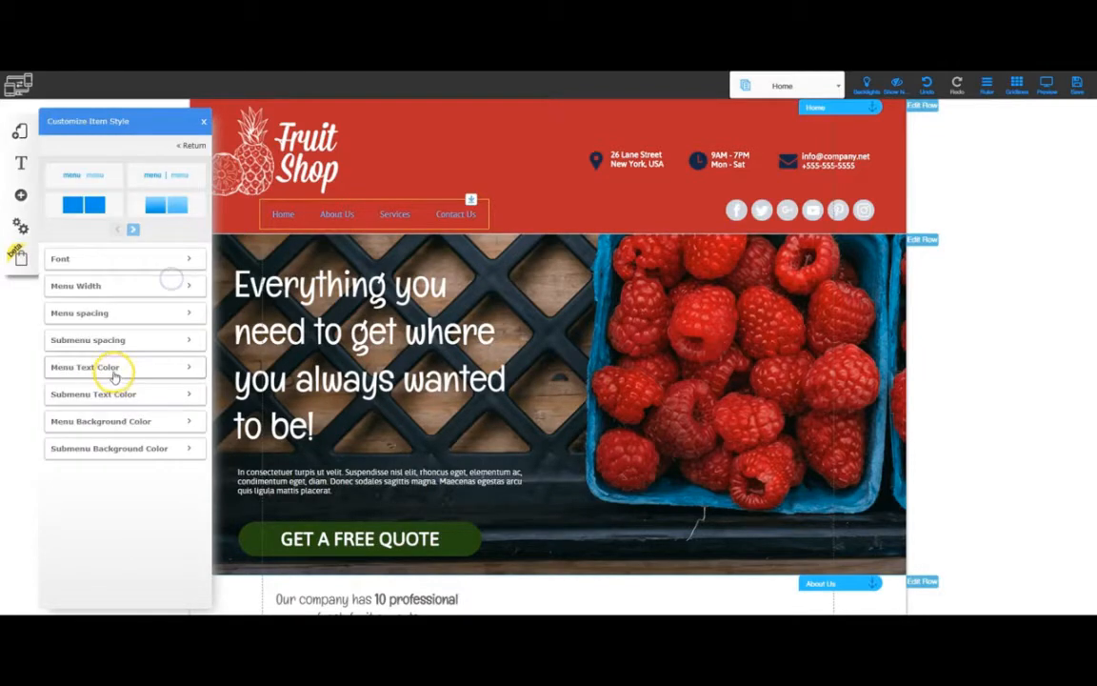
pyautogui.click(181, 254)
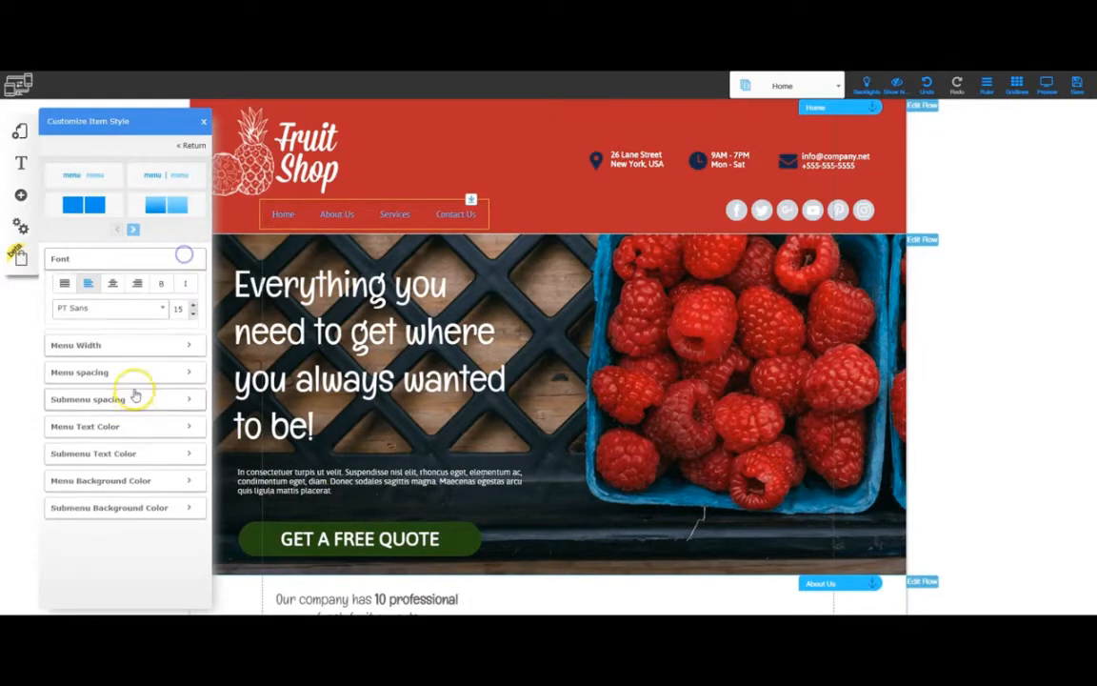
pyautogui.click(193, 305)
pyautogui.click(194, 305)
pyautogui.click(193, 305)
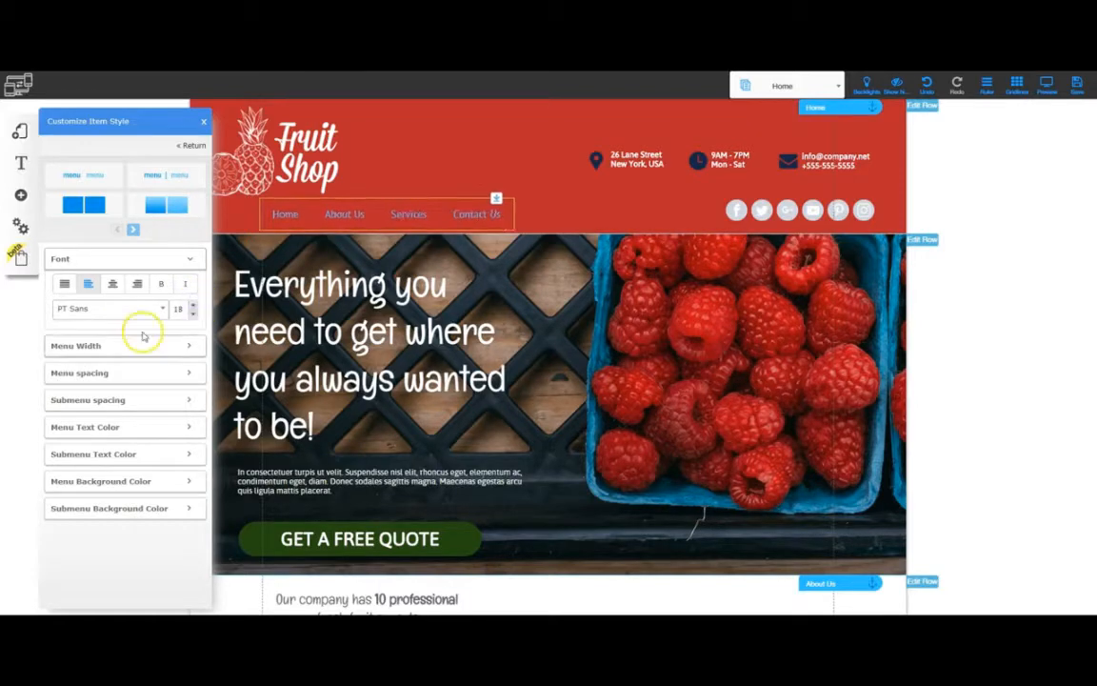
# Step: Set the menu's horizontal item spacing to 23px, vertical item spacing to 10px and item spacing to 3px
pyautogui.click(168, 373)
pyautogui.moveTo(134, 345)
pyautogui.mouseDown()
pyautogui.moveTo(85, 349)
pyautogui.moveTo(140, 349)
pyautogui.mouseUp()
pyautogui.moveTo(108, 389)
pyautogui.mouseDown()
pyautogui.moveTo(62, 390)
pyautogui.moveTo(92, 388)
pyautogui.mouseUp()
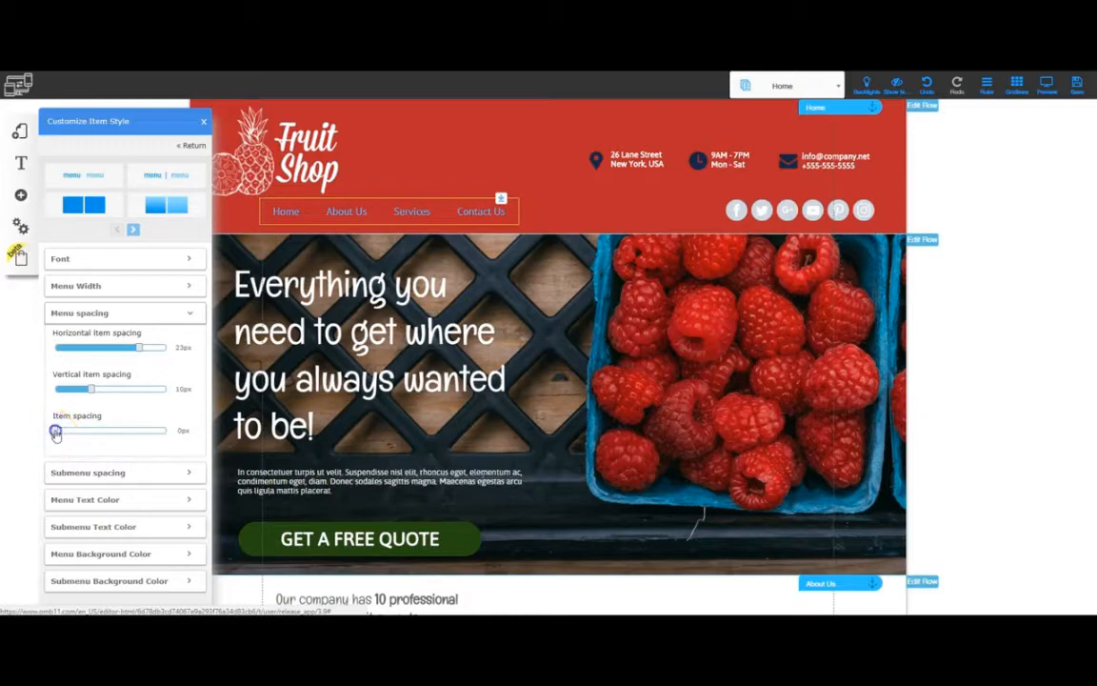
pyautogui.moveTo(55, 432)
pyautogui.mouseDown()
pyautogui.moveTo(109, 436)
pyautogui.moveTo(59, 438)
pyautogui.mouseUp()
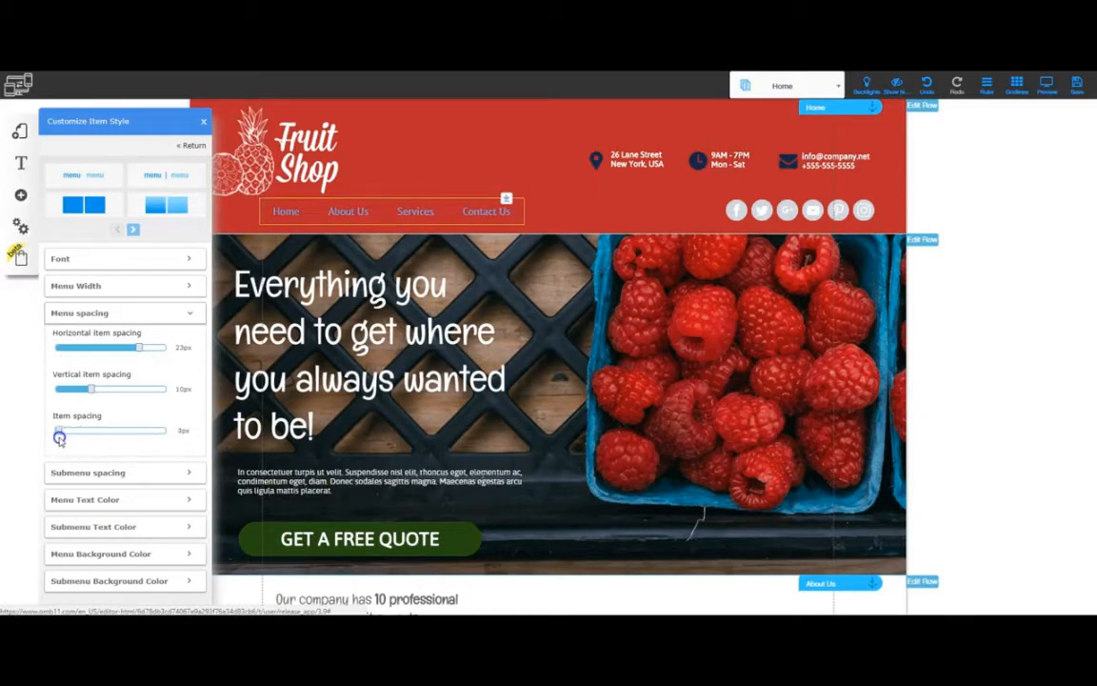
pyautogui.scroll(-1, 107, 488)
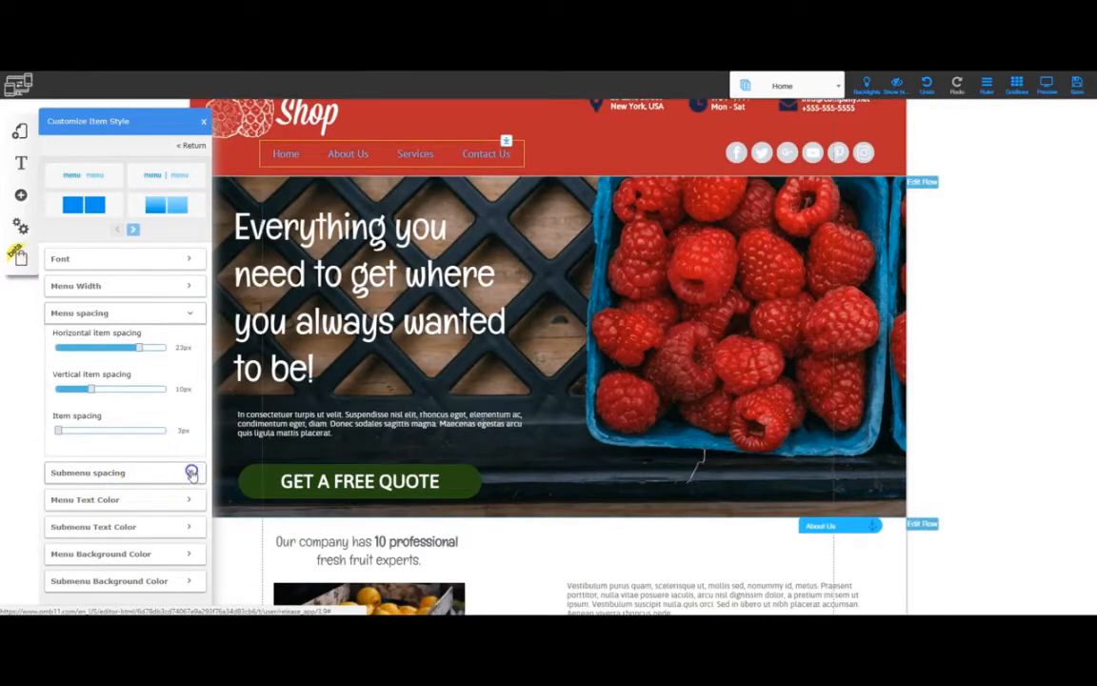
pyautogui.click(191, 474)
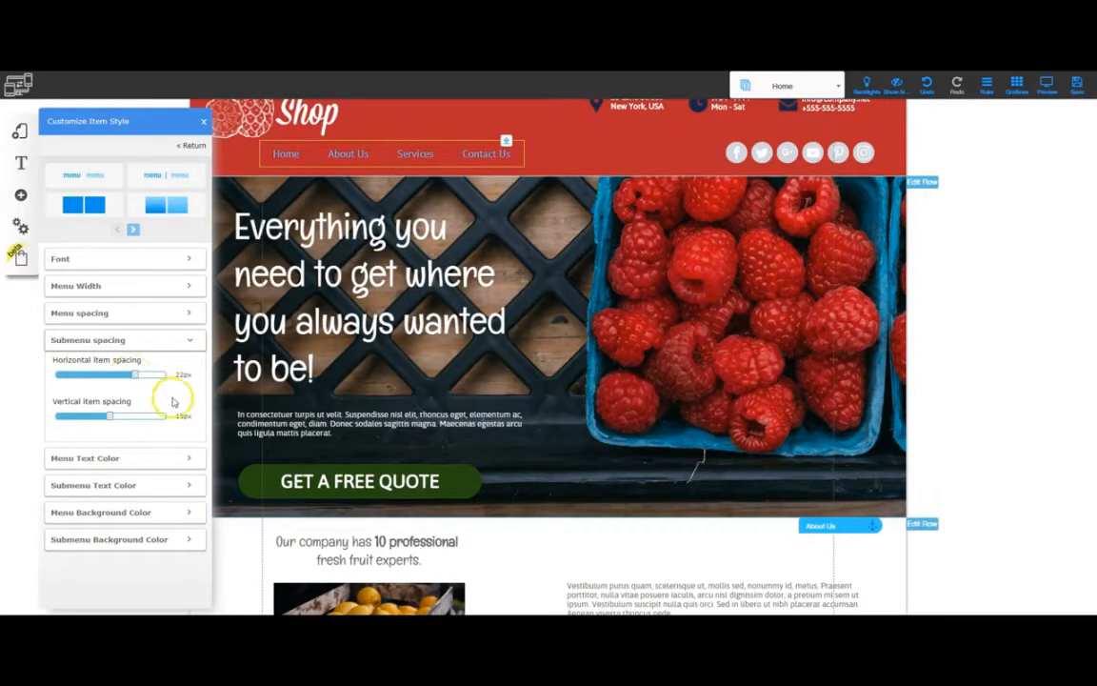
# Step: Set the menu's default and hover text colors to white and clear its selected text color
pyautogui.click(188, 459)
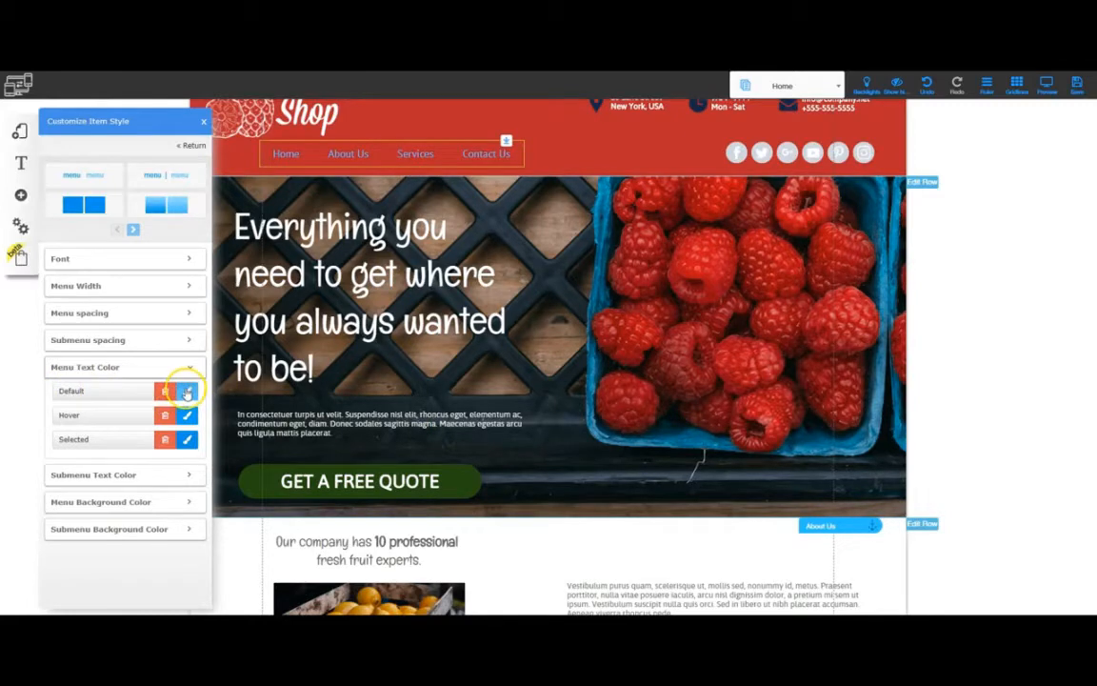
pyautogui.click(187, 392)
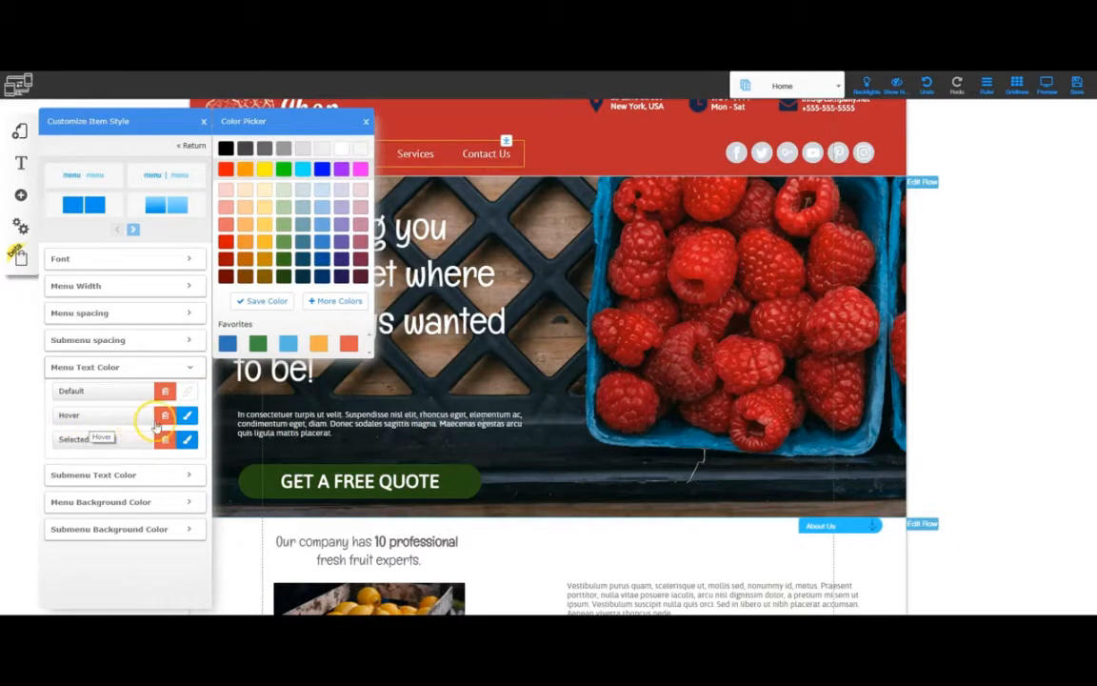
pyautogui.click(186, 419)
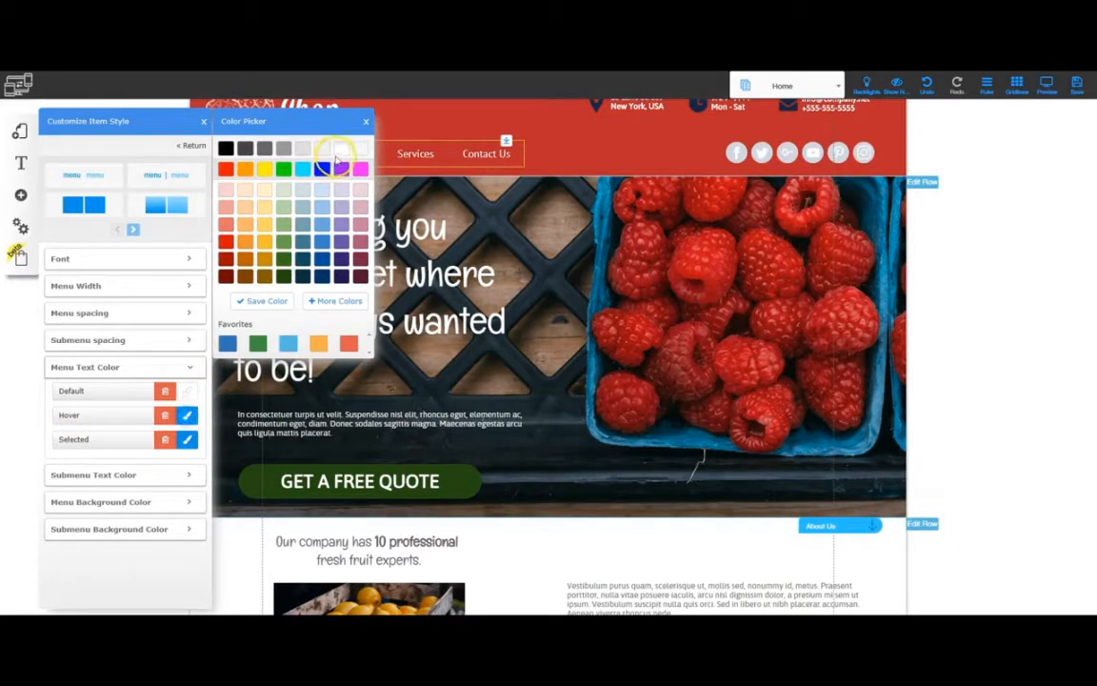
pyautogui.click(165, 441)
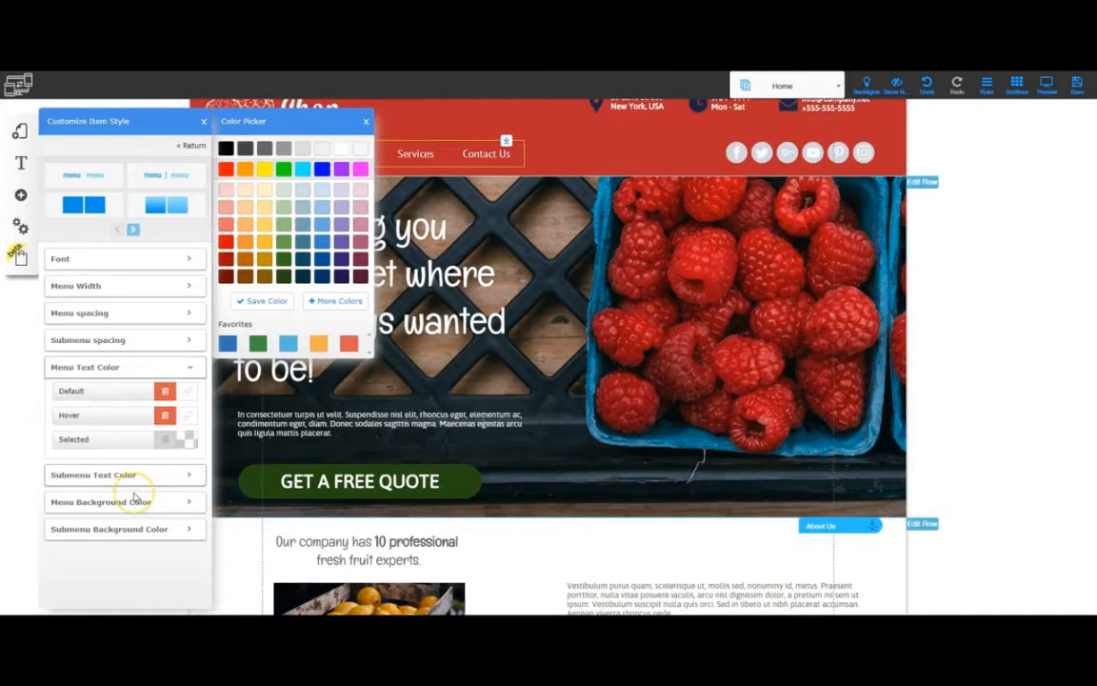
# Step: Move the header menu to the header's left edge, directly below the Fruit Shop logo
pyautogui.click(134, 511)
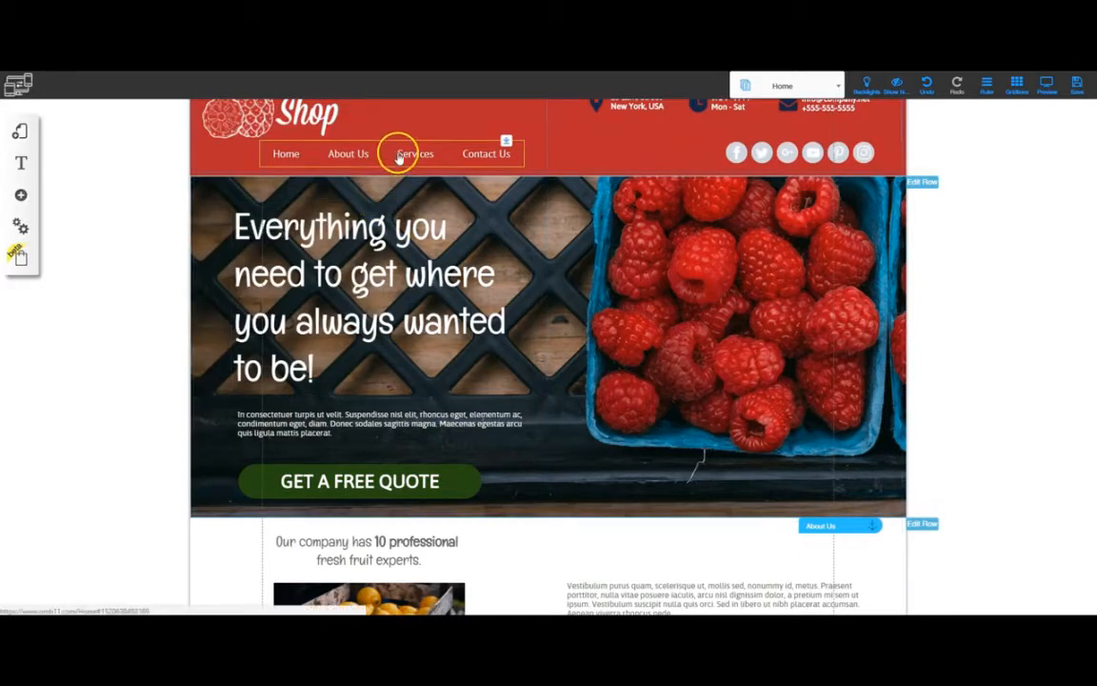
pyautogui.moveTo(399, 157); pyautogui.dragTo(333, 156)
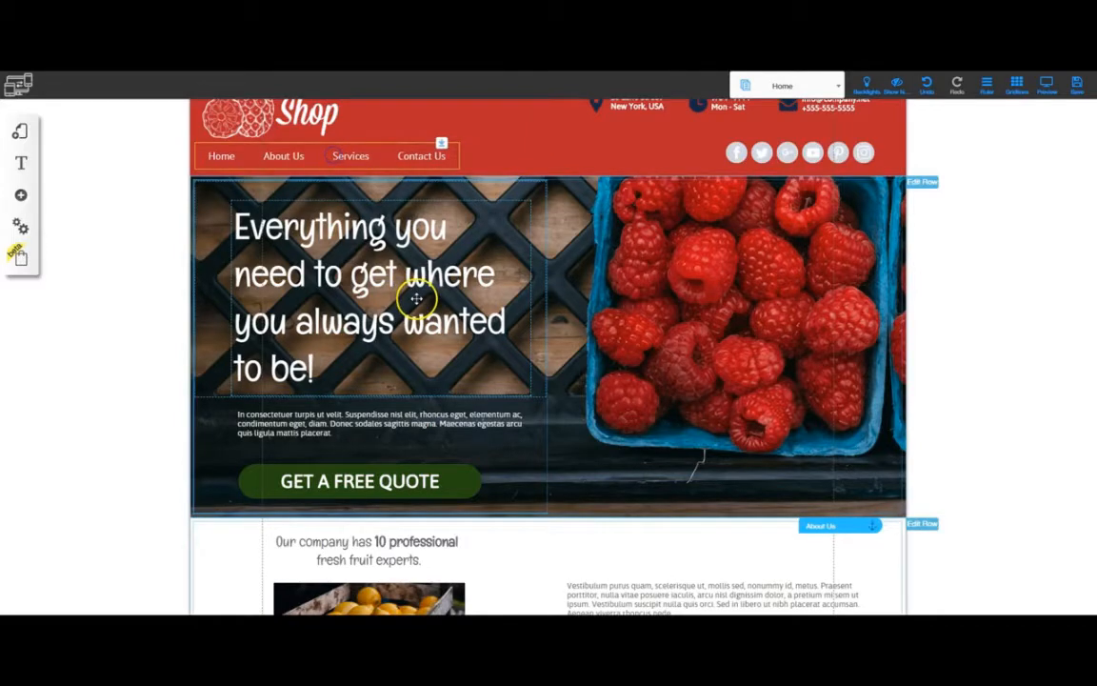
pyautogui.scroll(1, 400, 277)
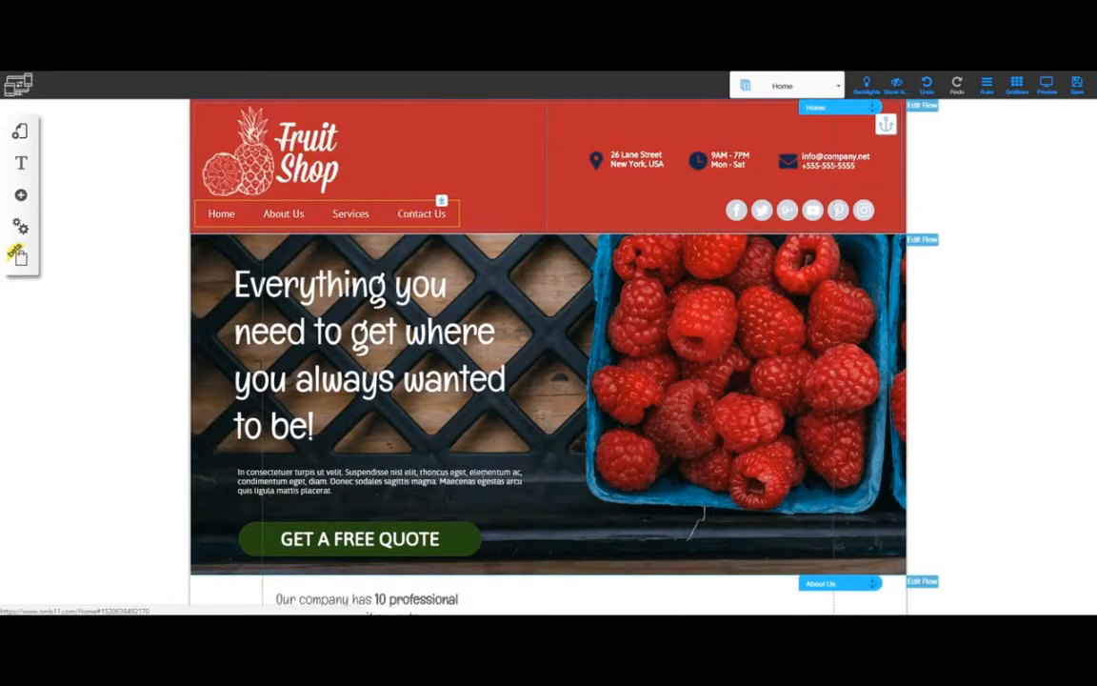
# Step: Move the blue square out of the footer's third column into the blank margin beside the contact form
pyautogui.click(357, 212)
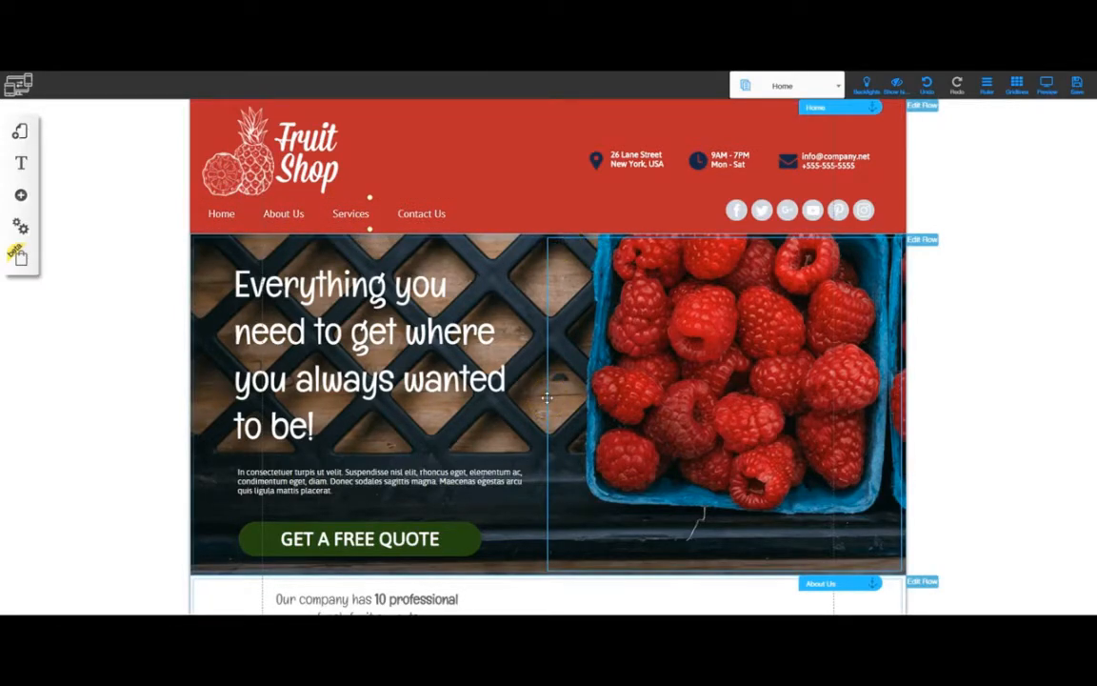
pyautogui.scroll(-5, 571, 374)
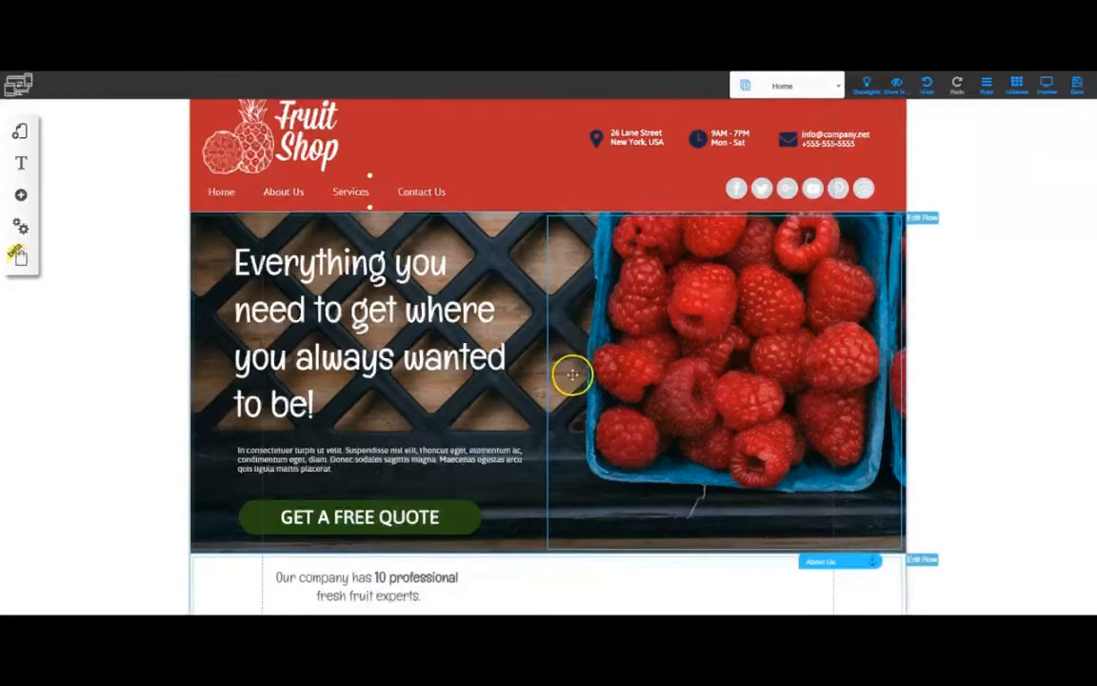
pyautogui.scroll(-10, 583, 505)
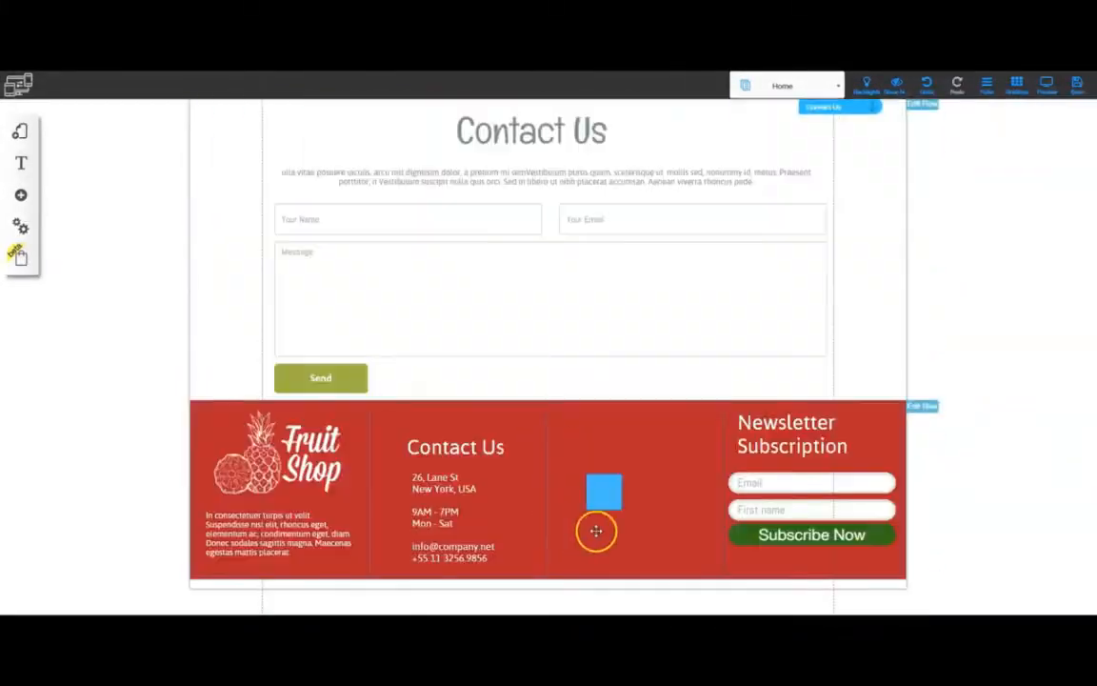
pyautogui.moveTo(602, 492); pyautogui.dragTo(796, 357)
# Step: Add two stacked element grids to the footer's empty third column
pyautogui.click(453, 447)
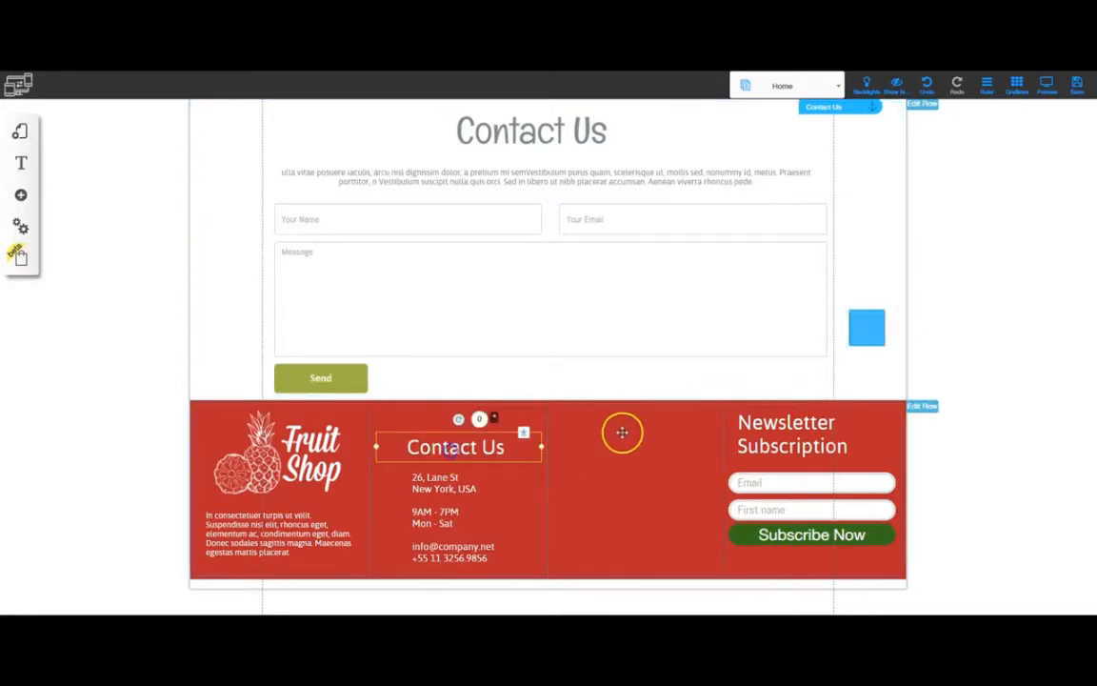
pyautogui.click(605, 459)
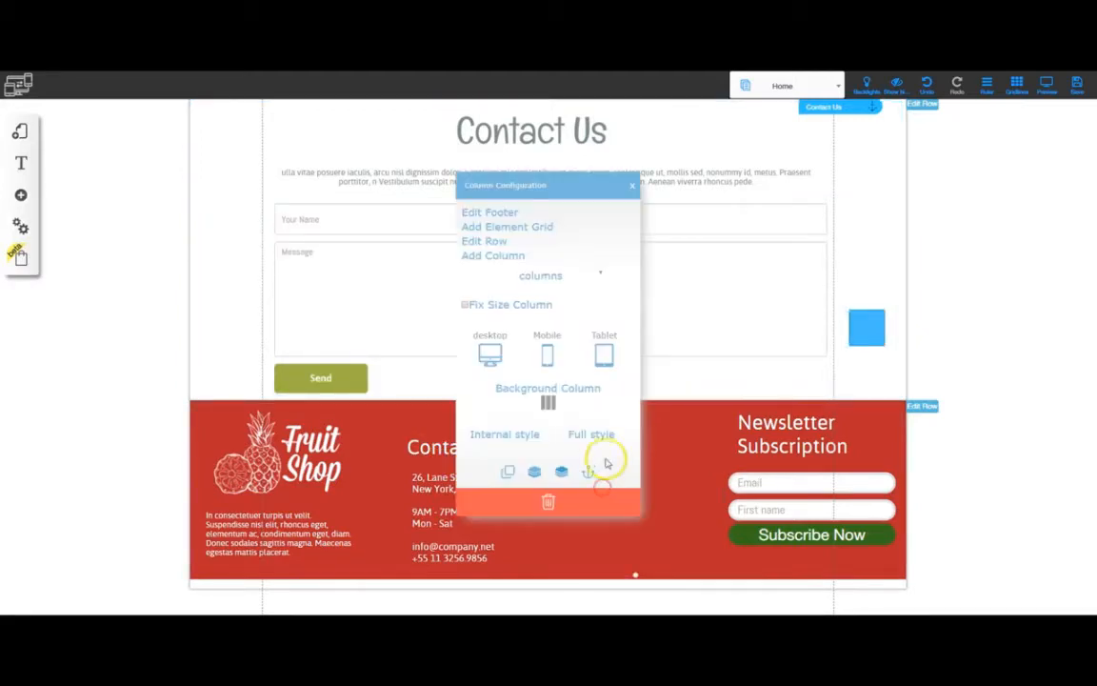
pyautogui.click(530, 226)
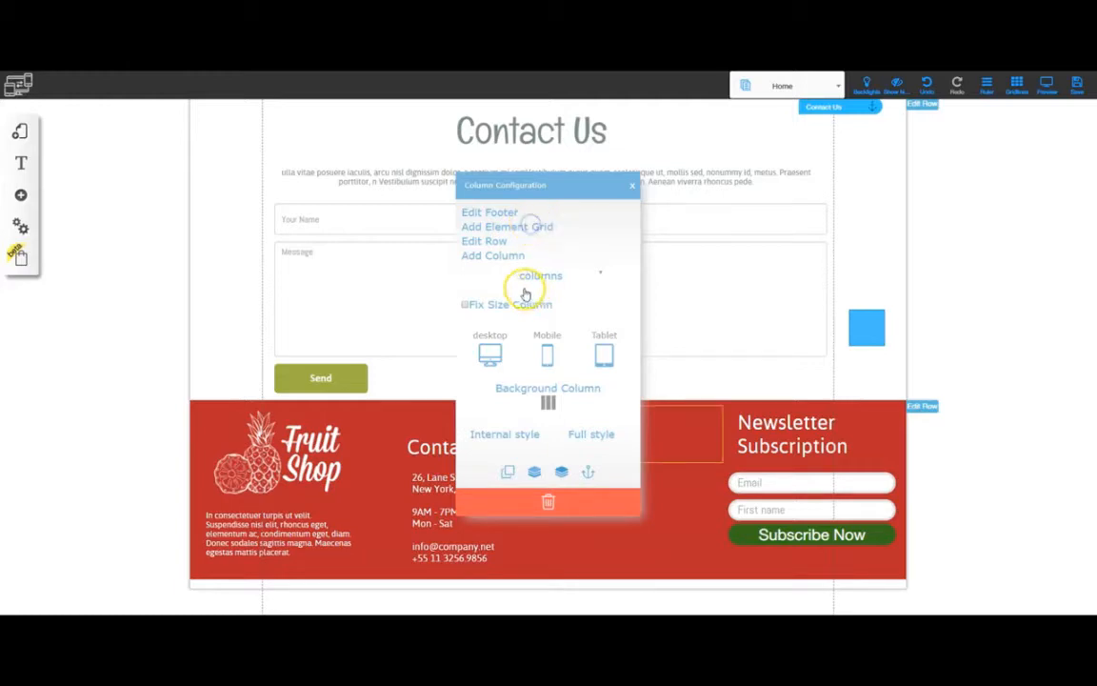
pyautogui.click(631, 186)
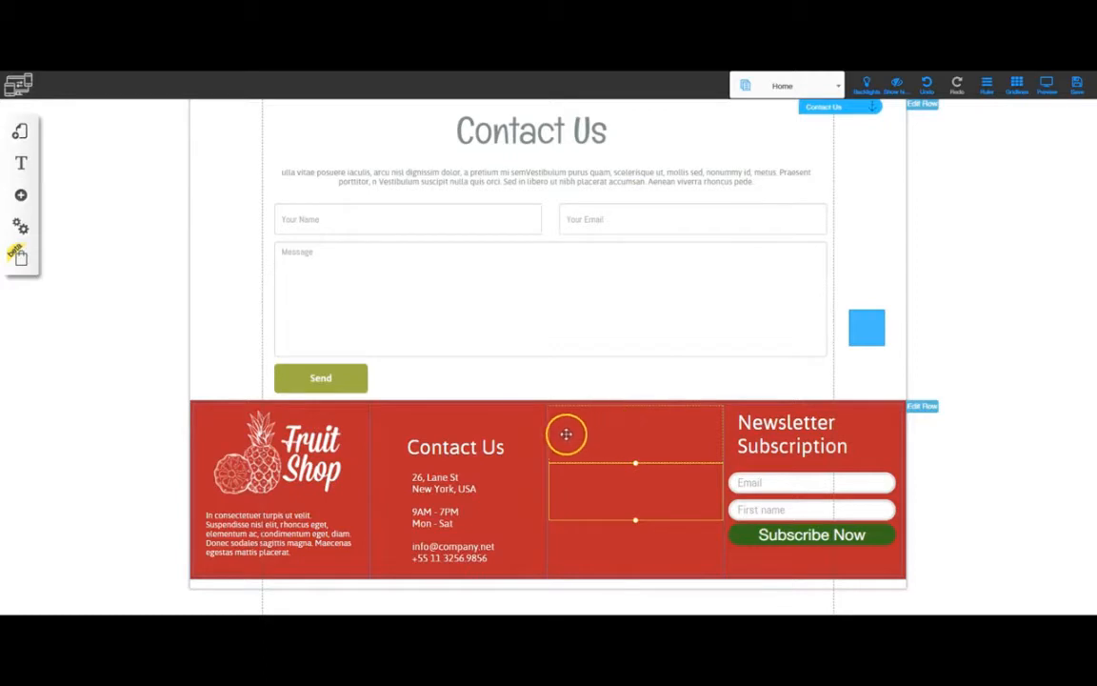
# Step: Copy the footer's Contact Us heading into the third column's upper grid and change the copy's text to Menu
pyautogui.click(470, 448)
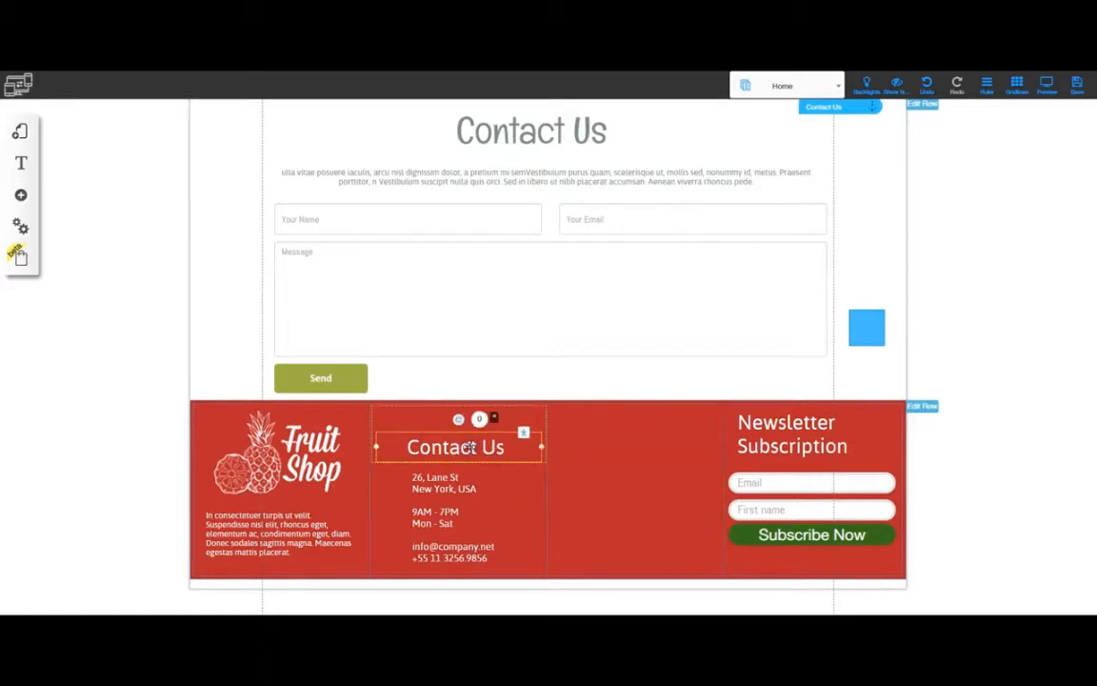
pyautogui.moveTo(469, 448); pyautogui.dragTo(621, 448)
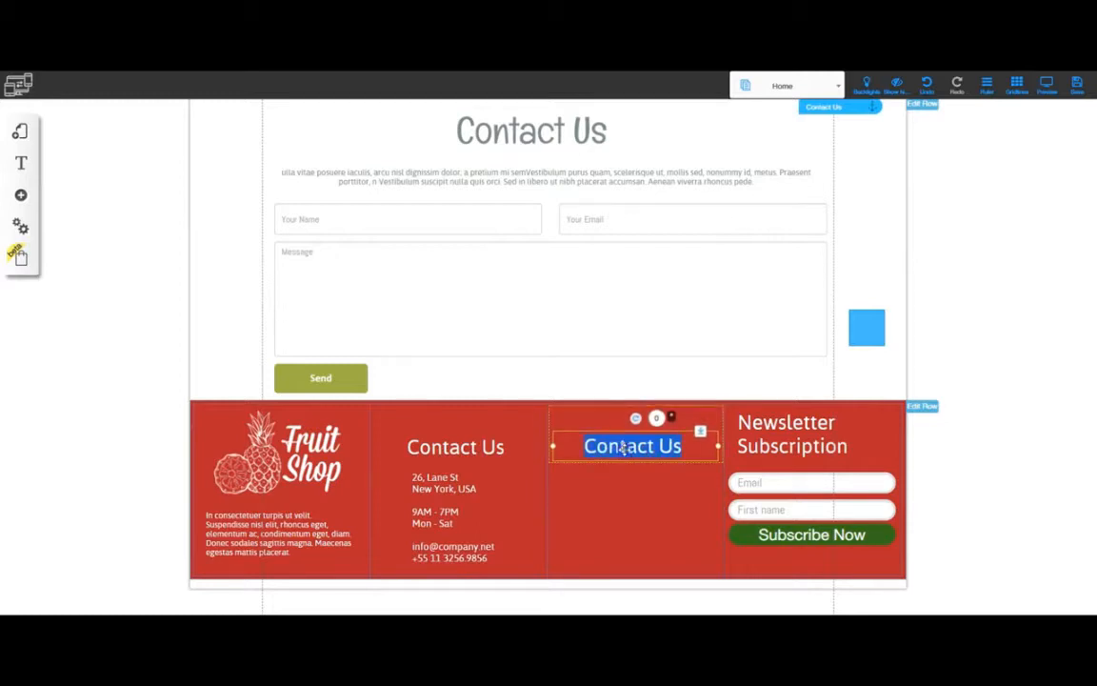
pyautogui.doubleClick(624, 447)
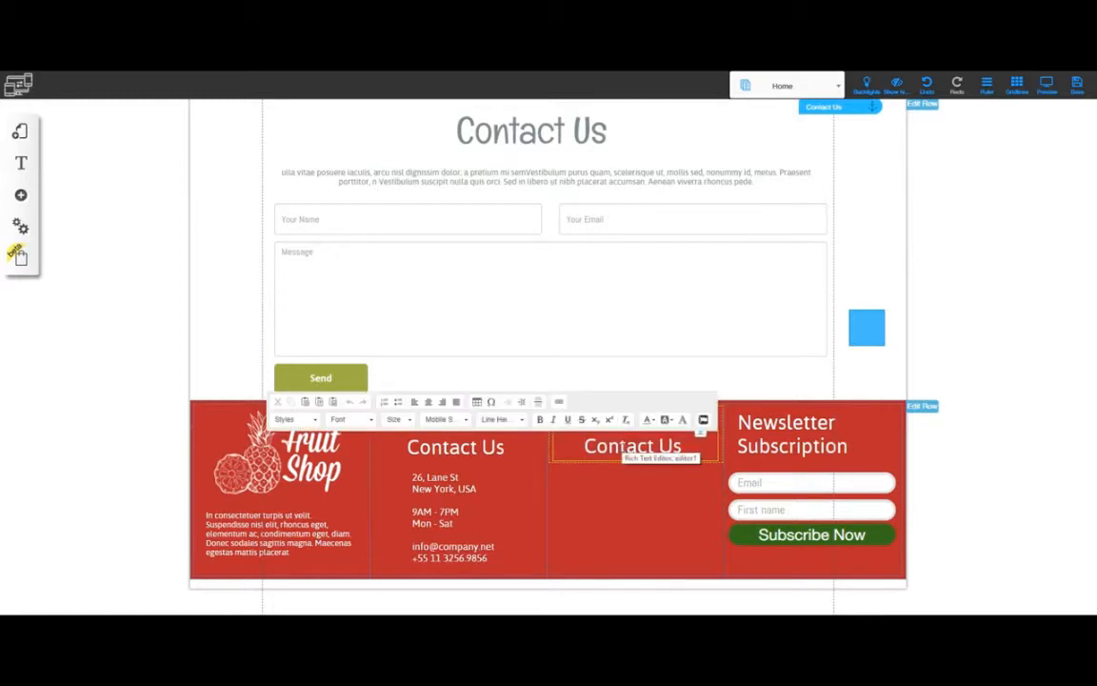
pyautogui.tripleClick(624, 448)
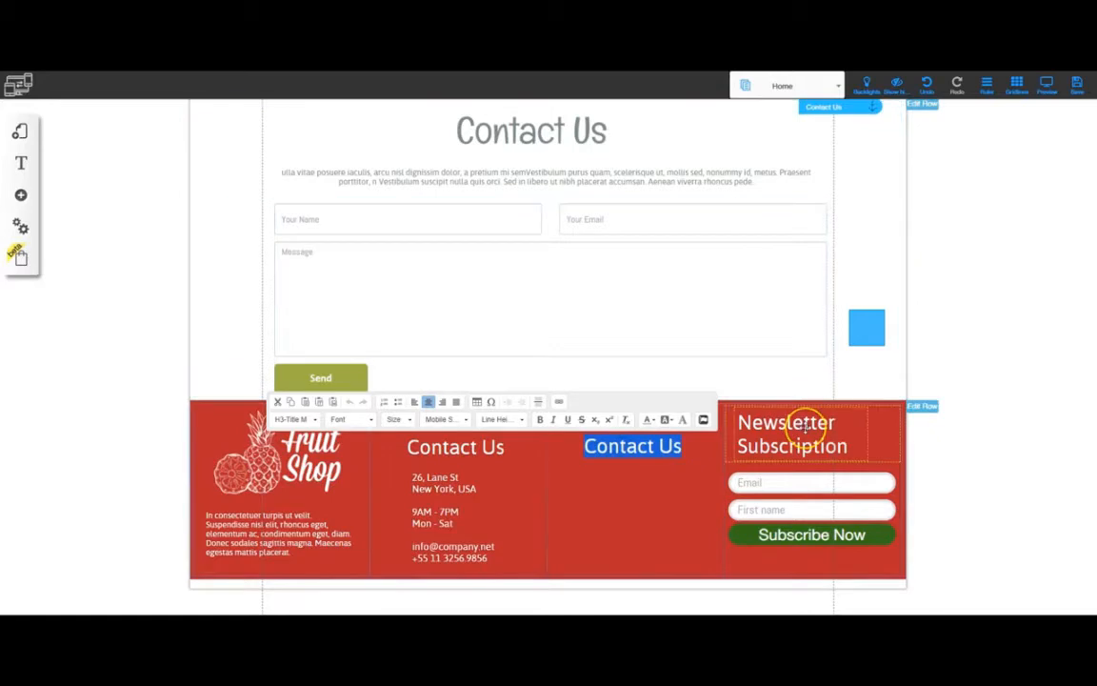
pyautogui.write('Menu')
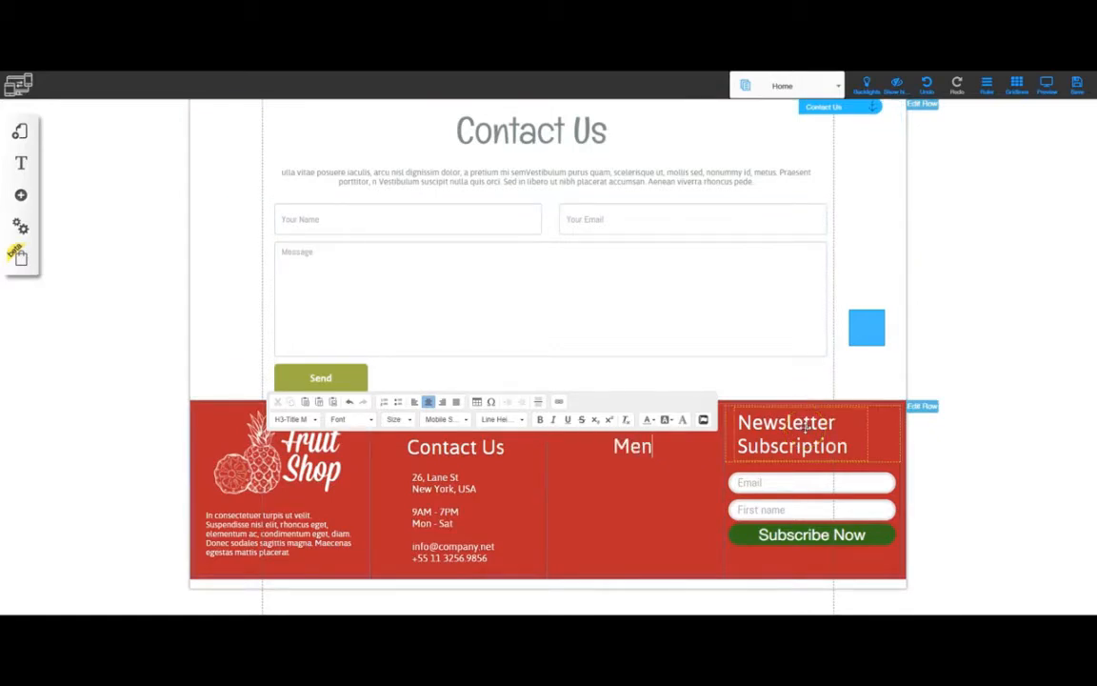
pyautogui.click(641, 466)
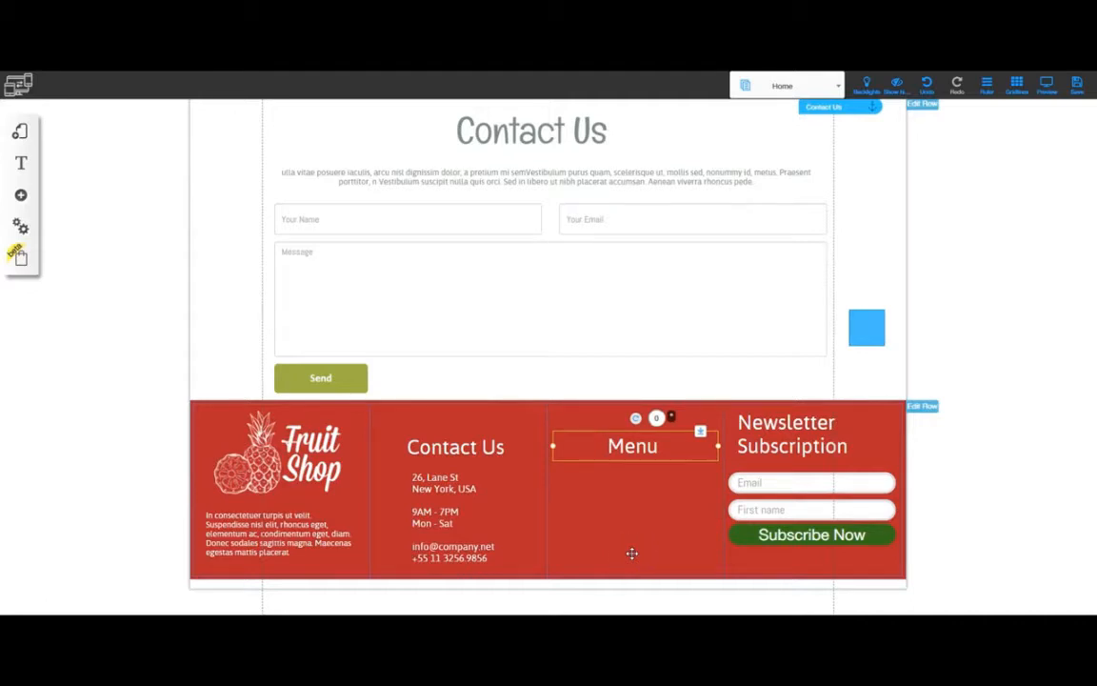
# Step: Stretch the grid below the Menu heading to the footer's lower edge and place a copy of the header menu in it
pyautogui.click(631, 497)
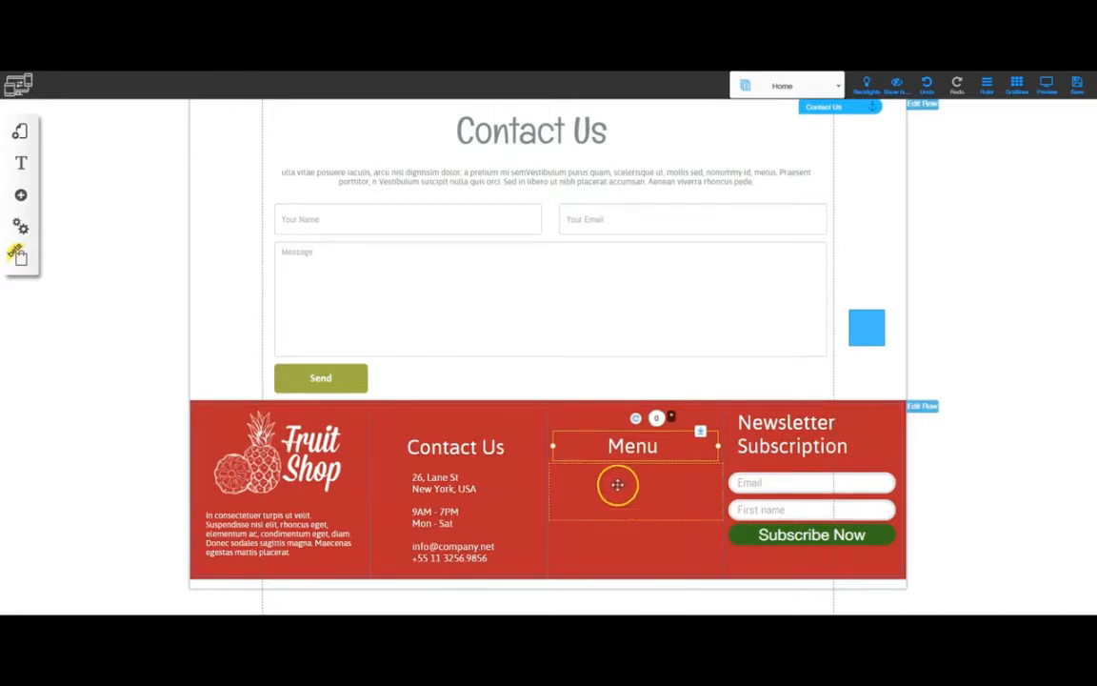
pyautogui.moveTo(635, 519); pyautogui.dragTo(635, 579)
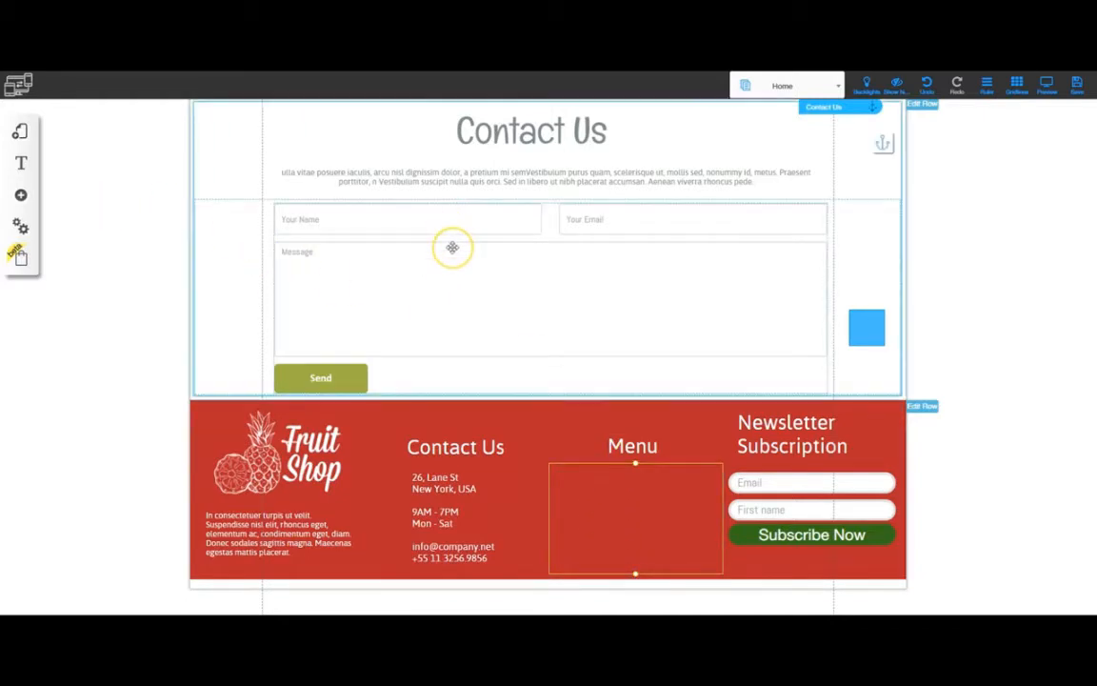
pyautogui.scroll(10, 453, 215)
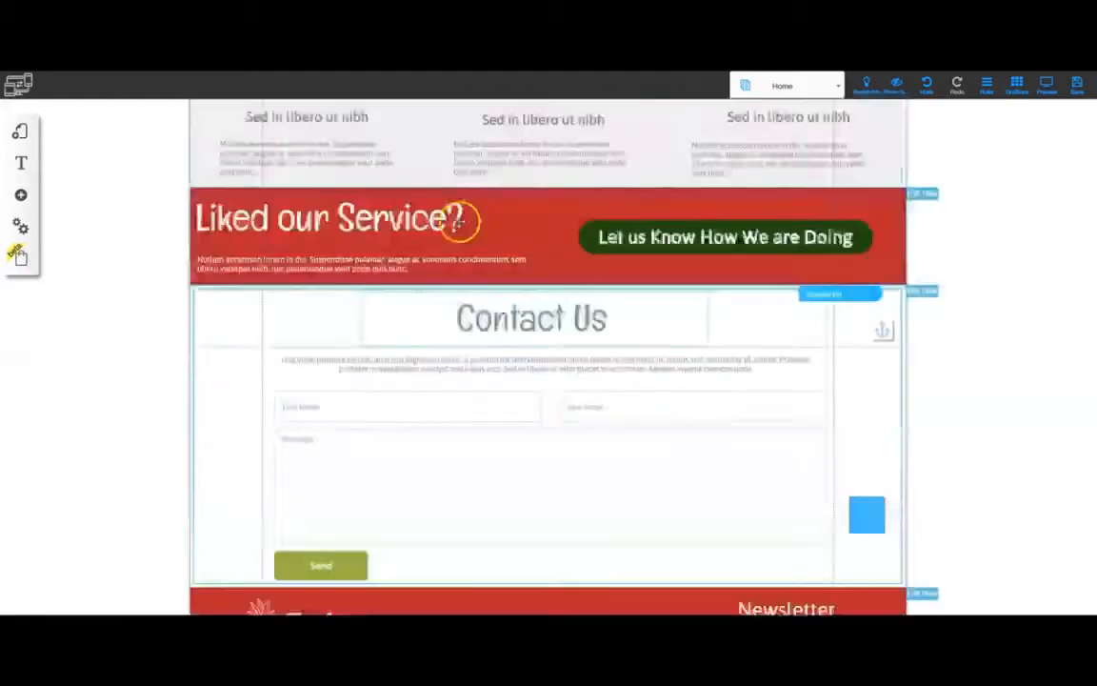
pyautogui.scroll(6, 483, 297)
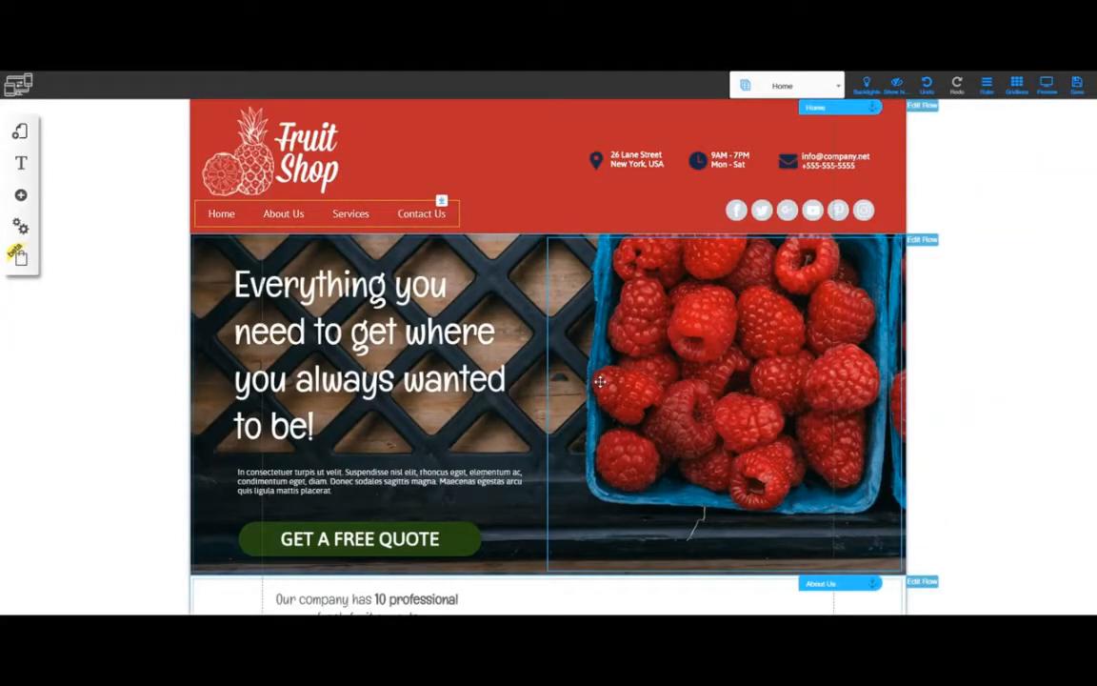
pyautogui.moveTo(441, 201); pyautogui.dragTo(674, 540)
pyautogui.scroll(-3, 654, 510)
pyautogui.moveTo(617, 262); pyautogui.dragTo(608, 507)
# Step: Make the footer menu vertical and position it directly beneath the Menu heading
pyautogui.click(610, 509)
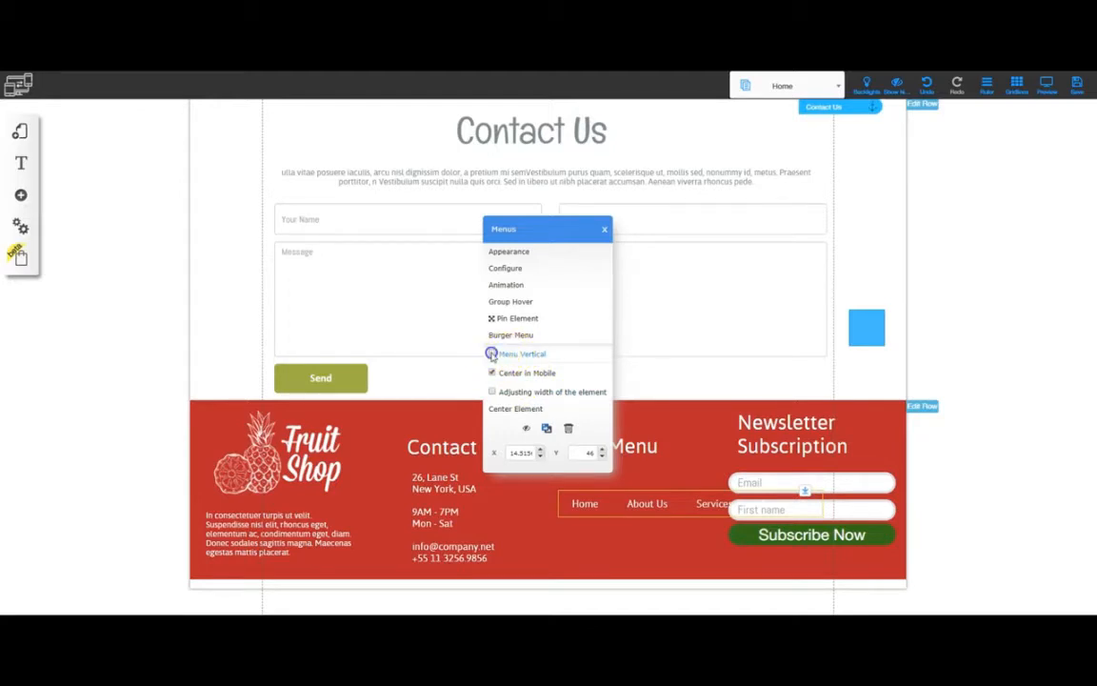
pyautogui.click(491, 353)
pyautogui.click(603, 230)
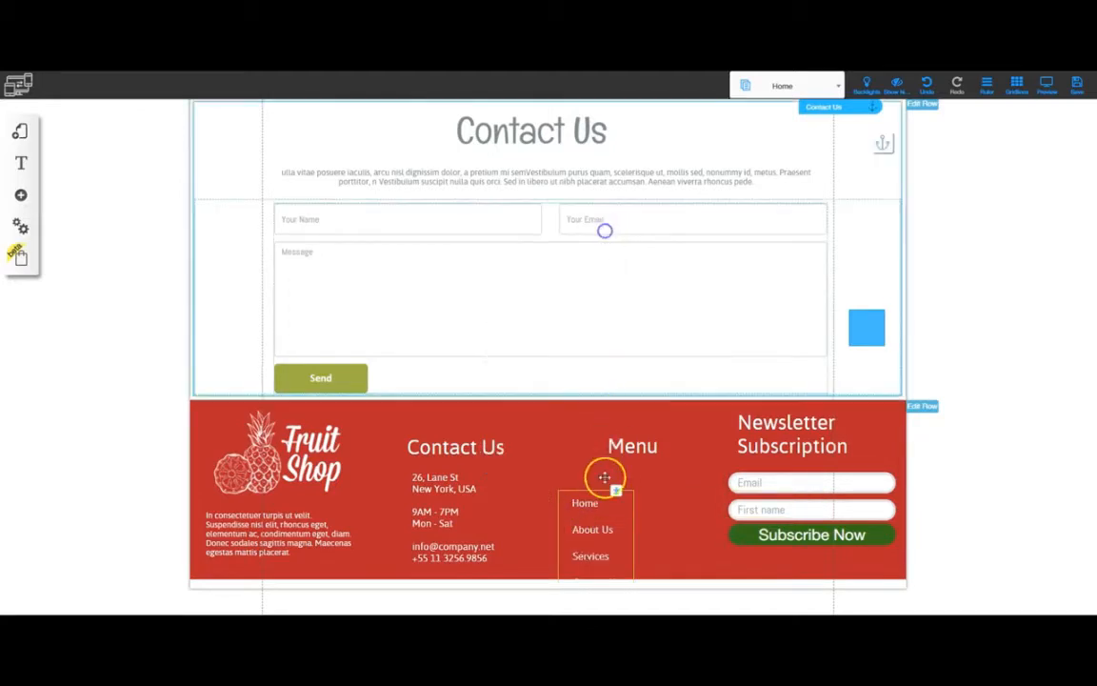
pyautogui.moveTo(623, 509); pyautogui.dragTo(627, 505)
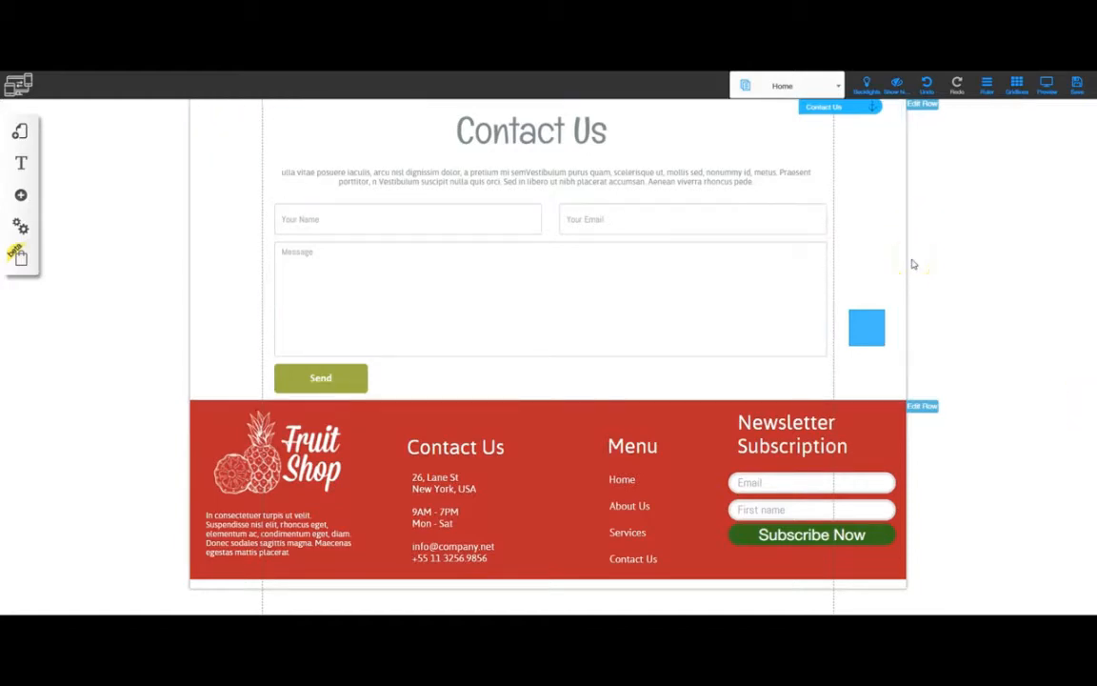
# Step: Delete the blue square beside the contact form and save the page
pyautogui.moveTo(866, 328)
pyautogui.mouseDown()
pyautogui.moveTo(717, 282)
pyautogui.moveTo(499, 300)
pyautogui.moveTo(757, 340)
pyautogui.moveTo(617, 223)
pyautogui.moveTo(484, 157)
pyautogui.moveTo(532, 155)
pyautogui.moveTo(501, 458)
pyautogui.moveTo(625, 443)
pyautogui.moveTo(781, 392)
pyautogui.moveTo(893, 299)
pyautogui.moveTo(881, 286)
pyautogui.moveTo(876, 322)
pyautogui.mouseUp()
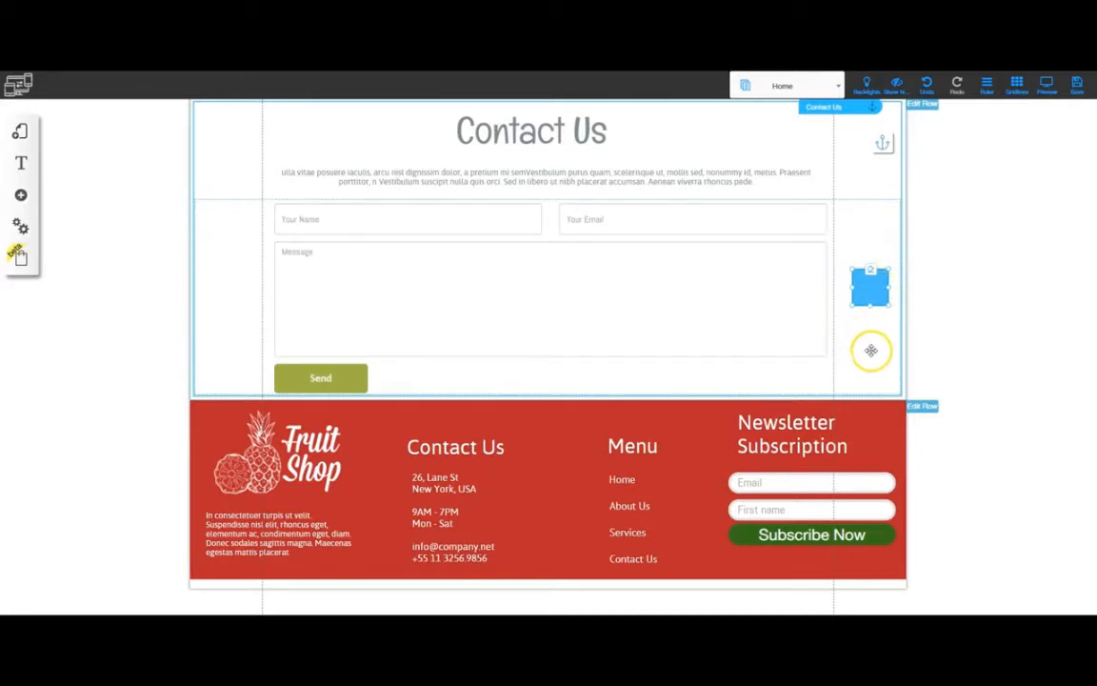
pyautogui.press('Delete')
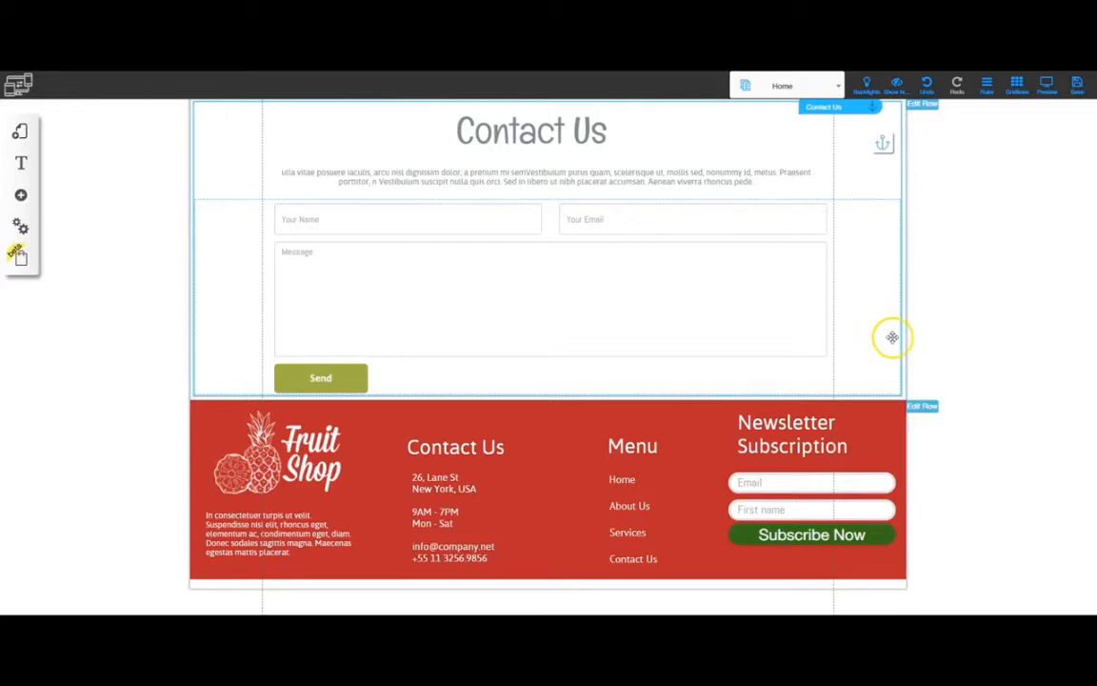
pyautogui.click(1077, 83)
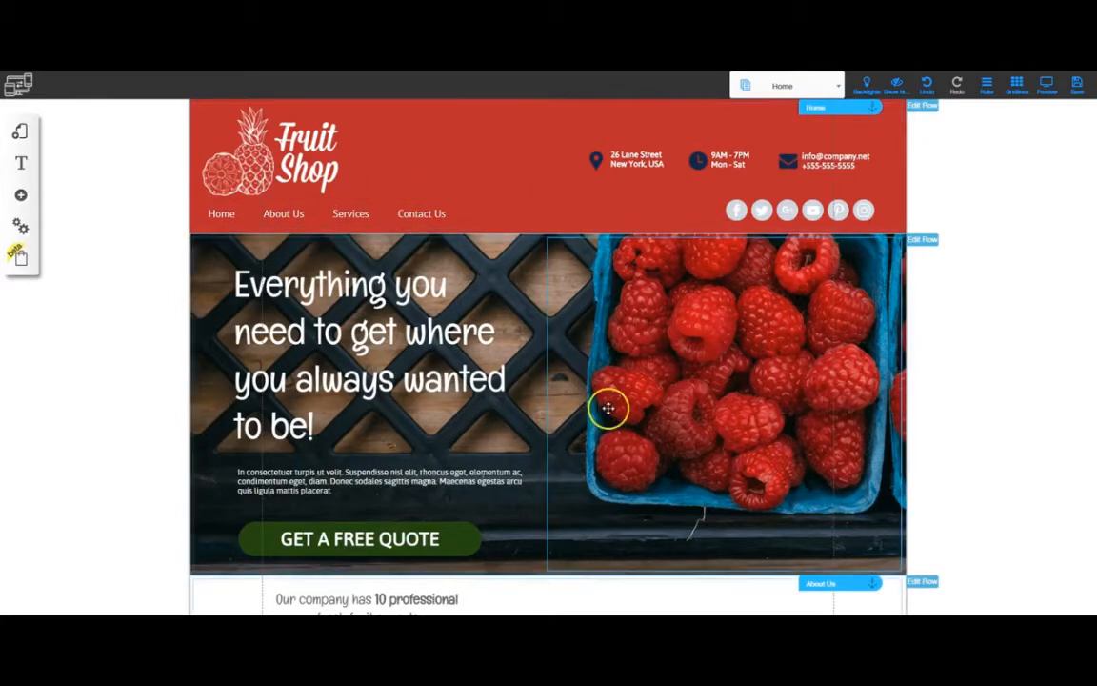
# Step: Examine the whole page from header to footer, first in the editor and again in the preview
pyautogui.scroll(-5, 614, 419)
pyautogui.scroll(-13, 634, 471)
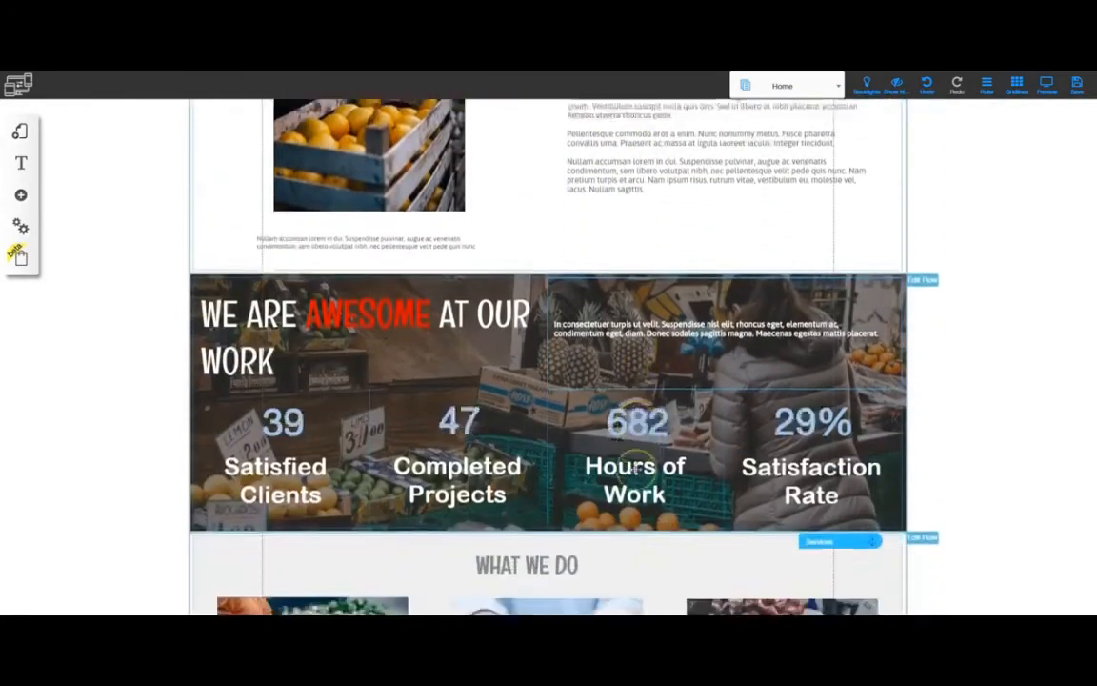
pyautogui.scroll(-13, 636, 468)
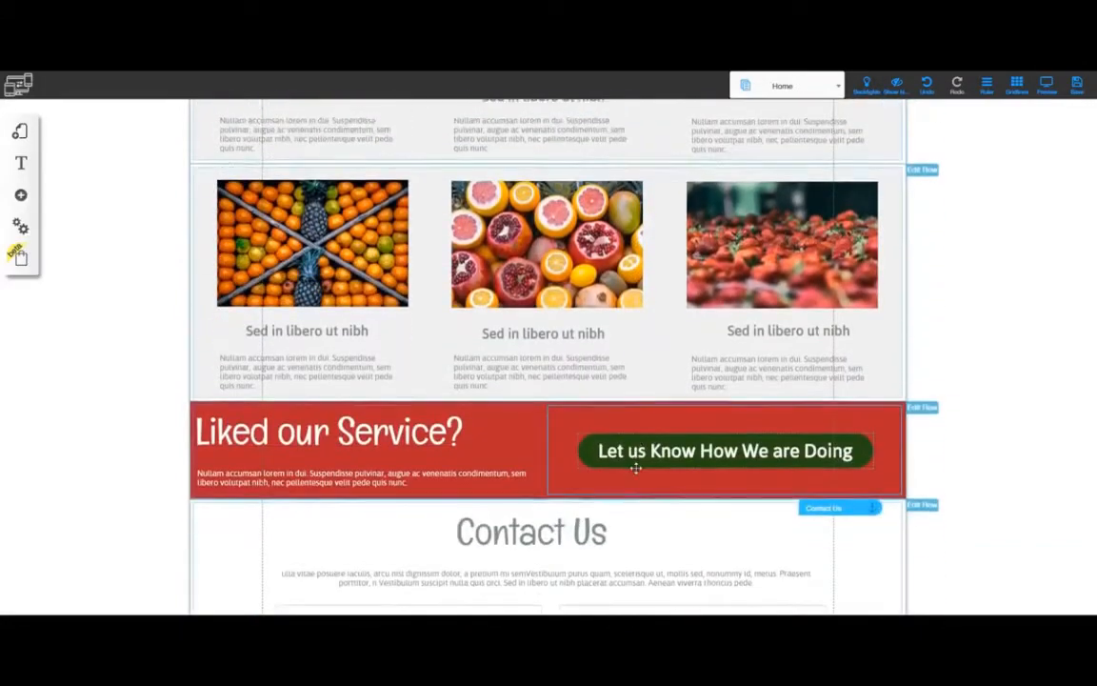
pyautogui.scroll(-3, 636, 469)
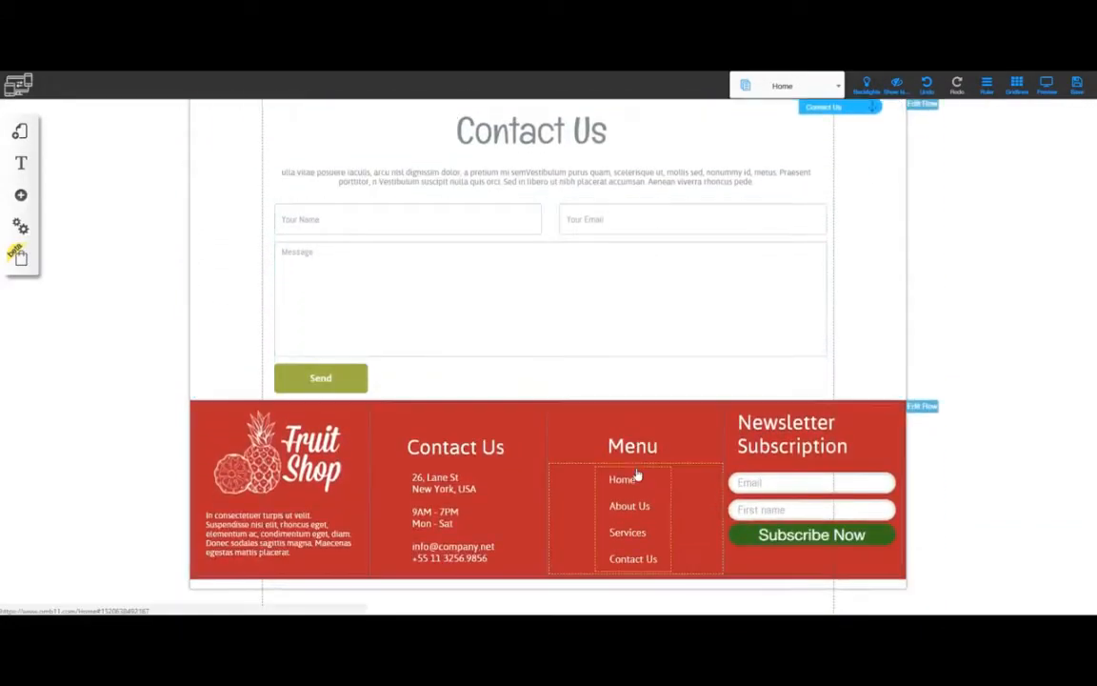
pyautogui.scroll(6, 637, 474)
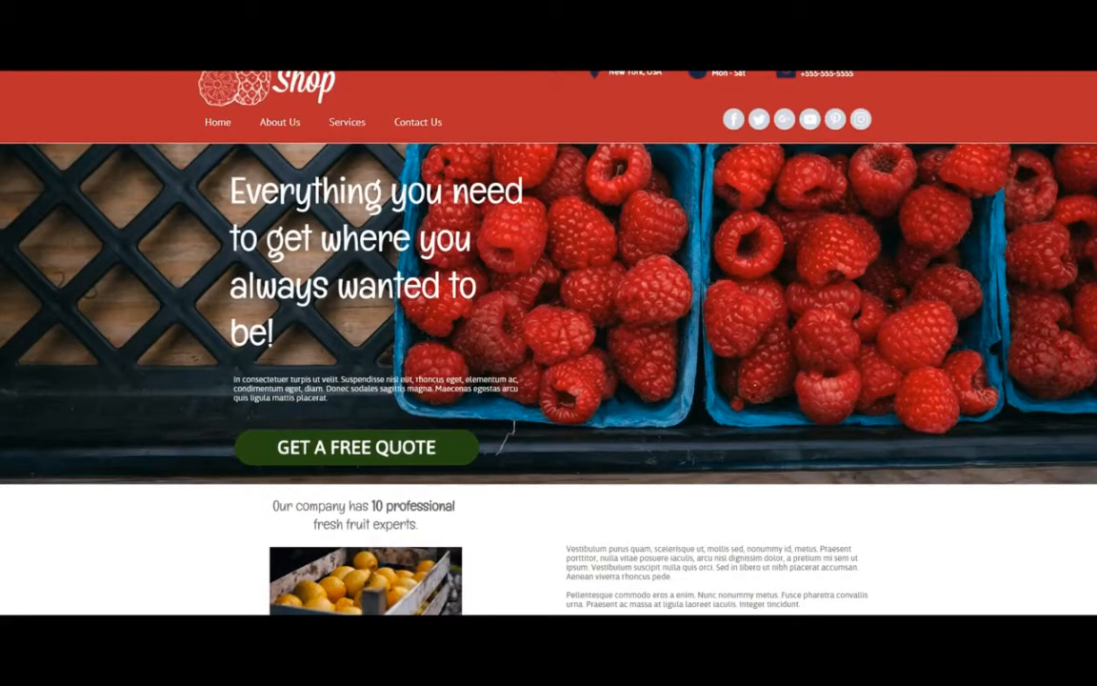
pyautogui.scroll(-6, 614, 400)
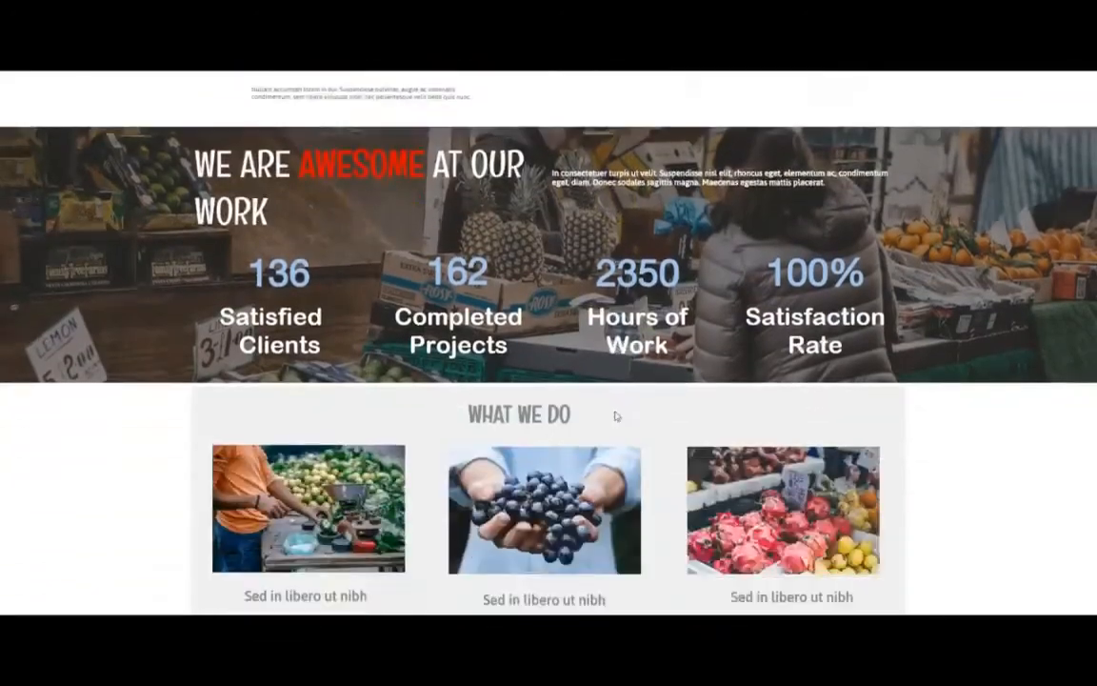
pyautogui.scroll(-8, 615, 416)
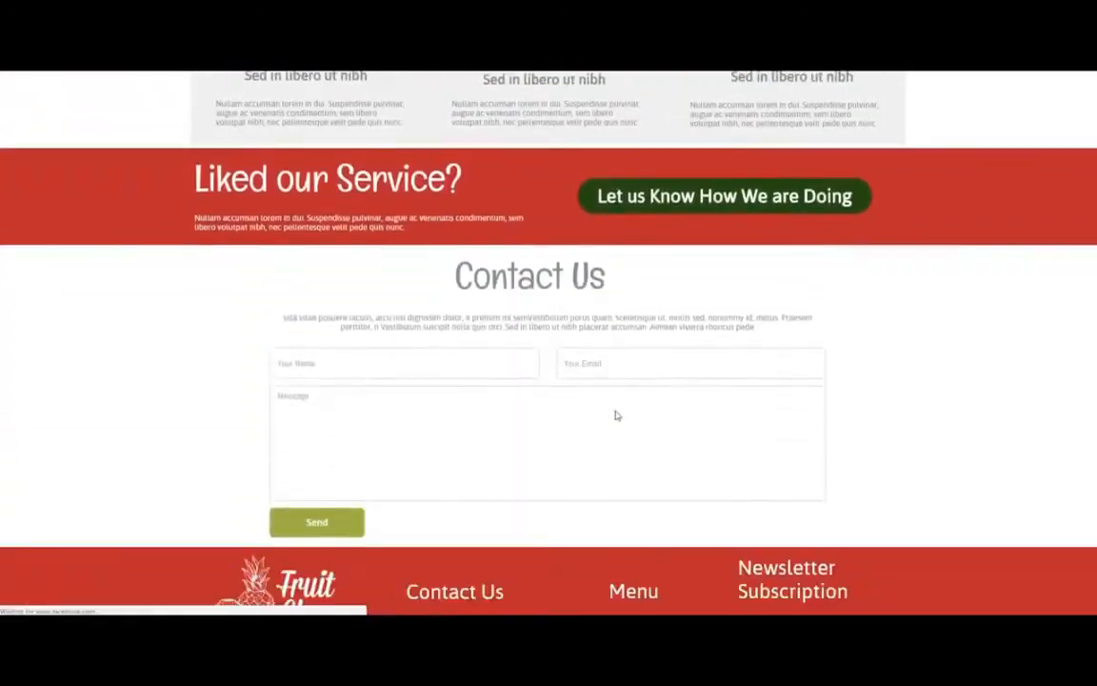
pyautogui.scroll(-1, 615, 417)
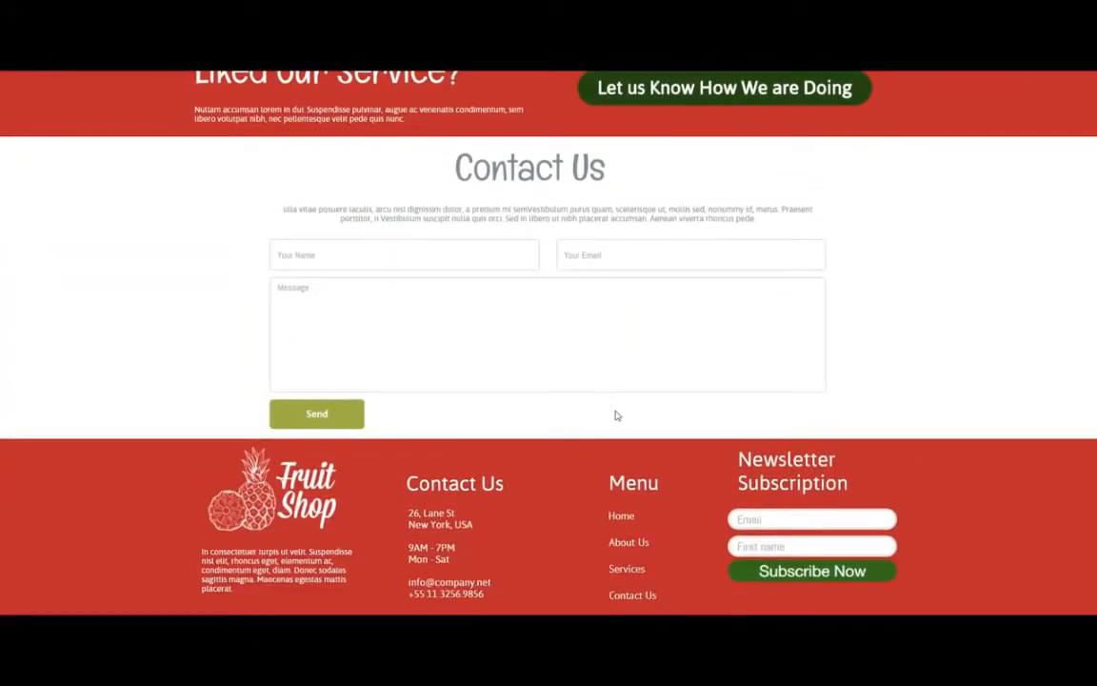
# Step: Test the previewed header menu's About Us, Services and Contact Us links, returning to the page's top after each of the first two
pyautogui.click(627, 381)
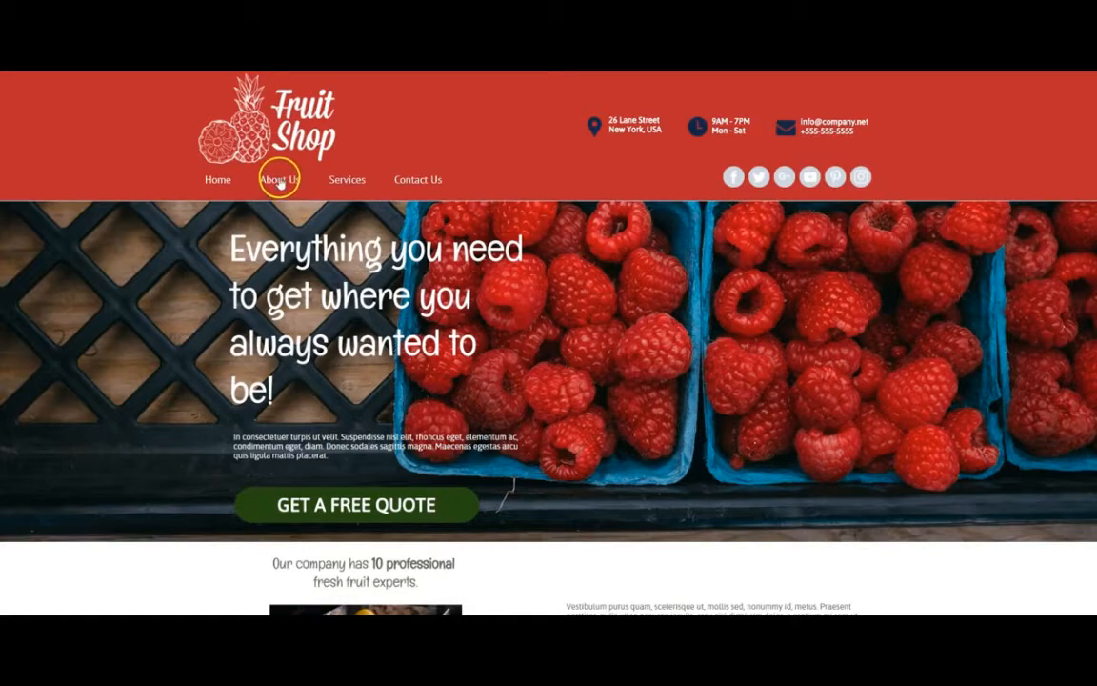
pyautogui.click(280, 179)
pyautogui.scroll(-2, 321, 363)
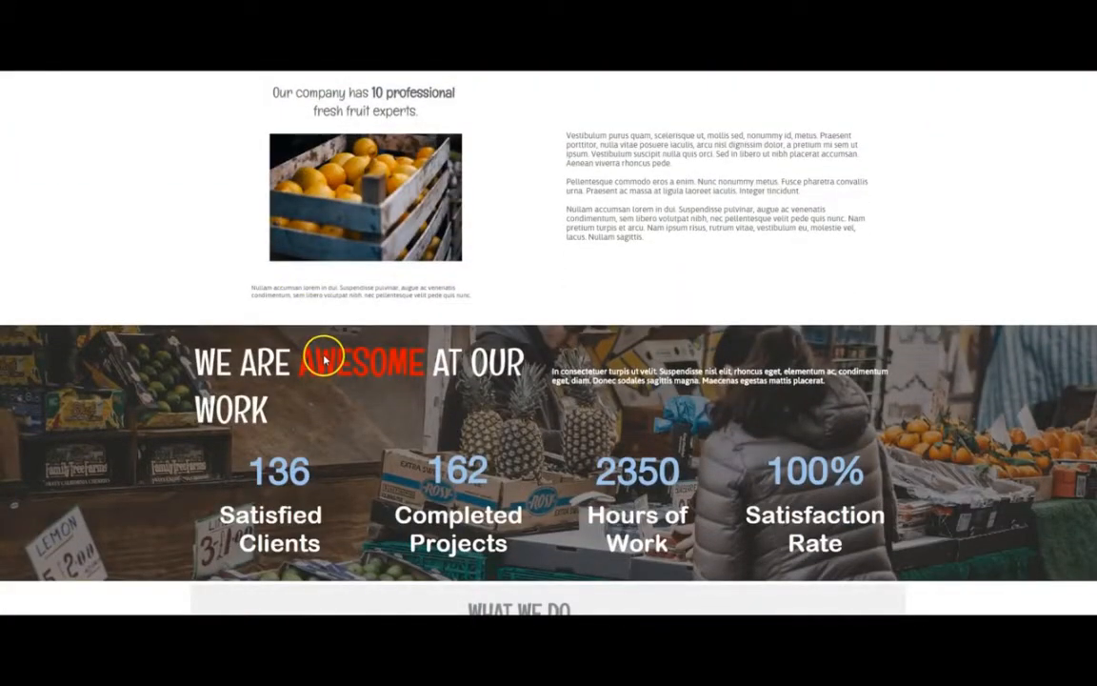
pyautogui.scroll(5, 322, 357)
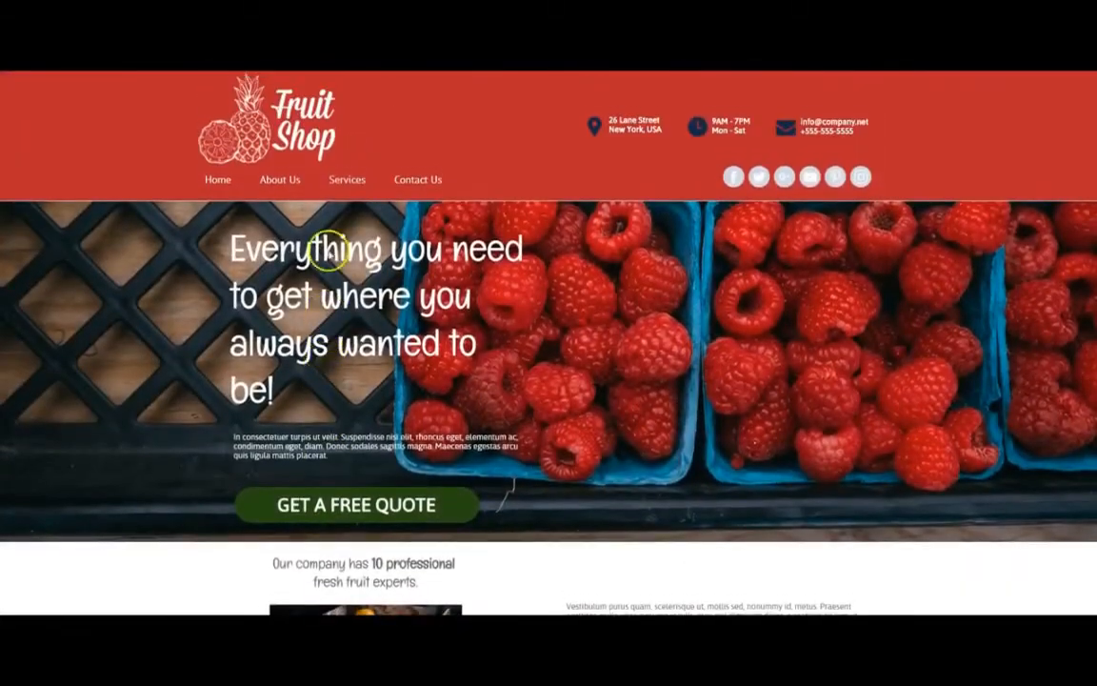
pyautogui.click(347, 179)
pyautogui.scroll(10, 385, 400)
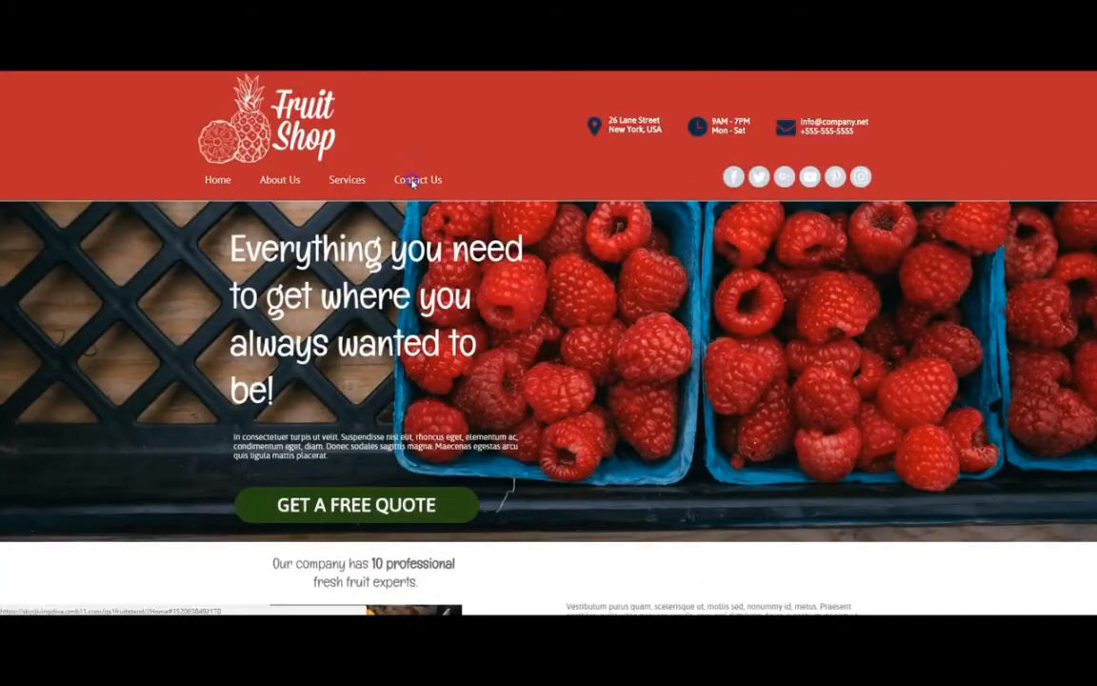
pyautogui.click(416, 179)
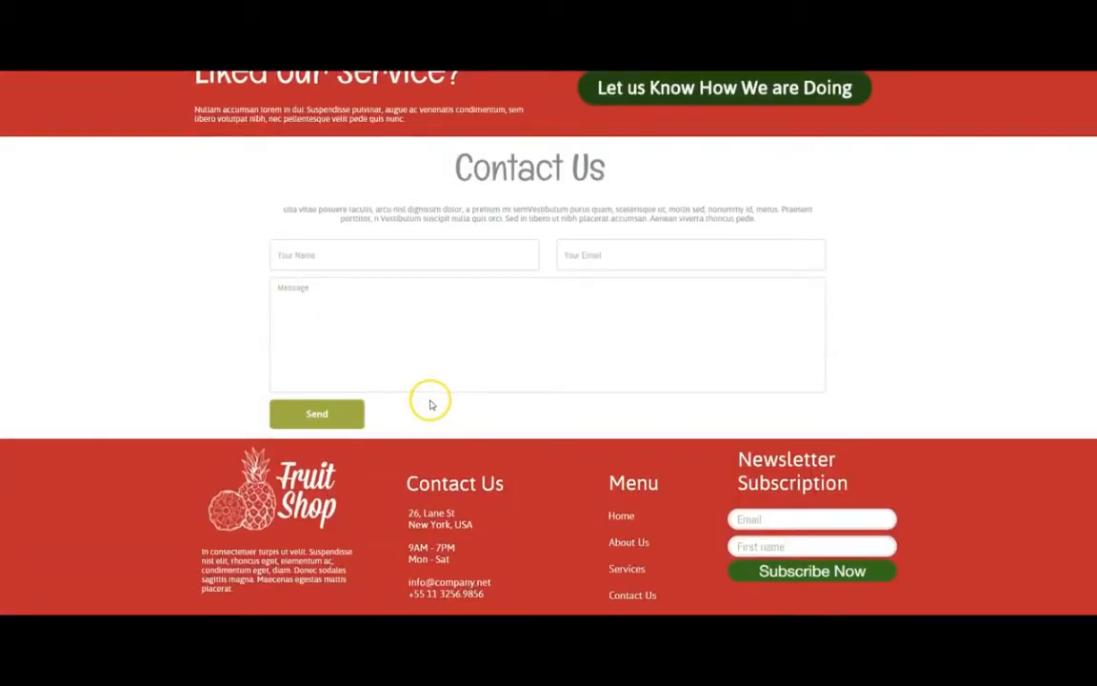
# Step: Test the previewed footer menu's Home, About Us and Services links, returning to the footer between them
pyautogui.scroll(5, 430, 403)
pyautogui.scroll(10, 430, 408)
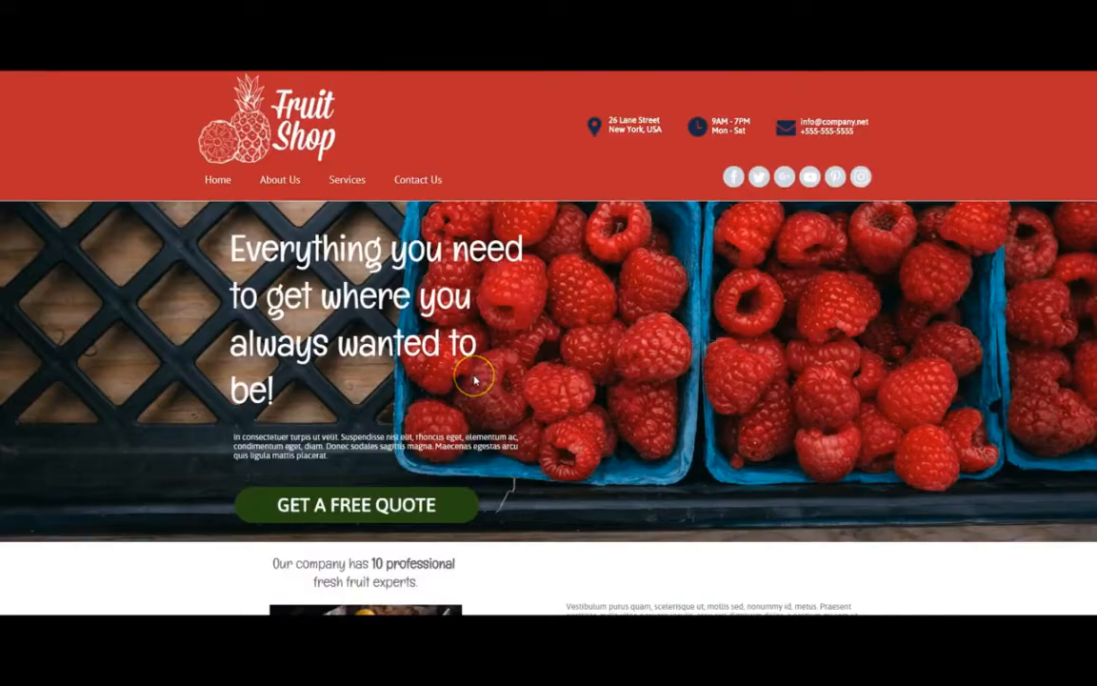
pyautogui.scroll(-15, 474, 379)
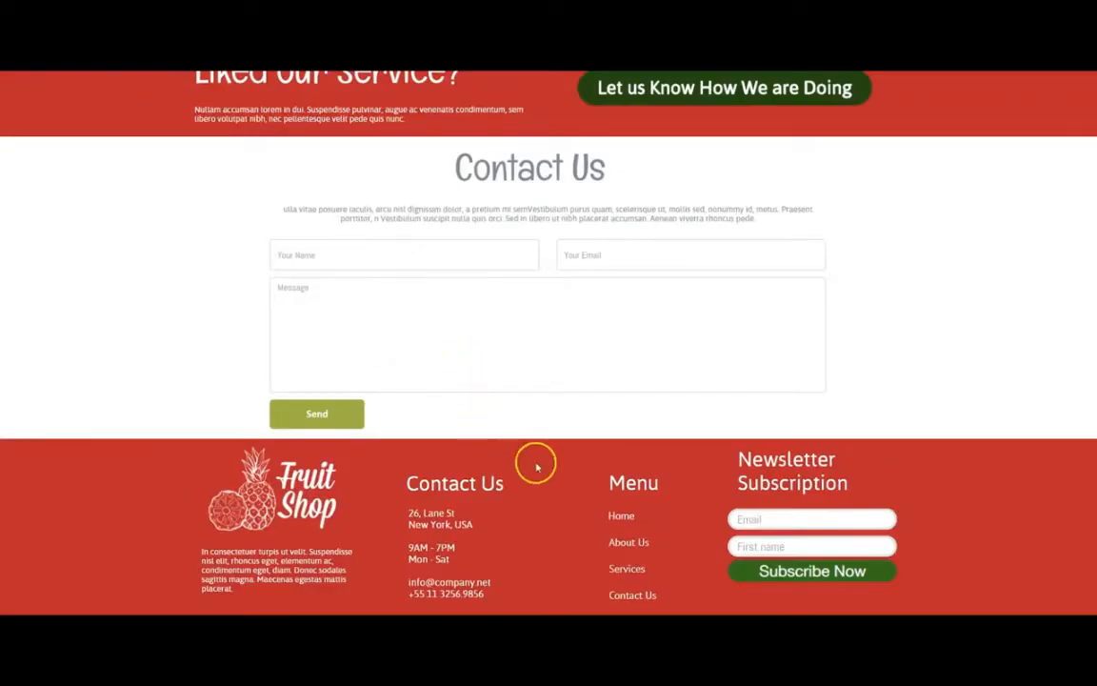
pyautogui.click(620, 515)
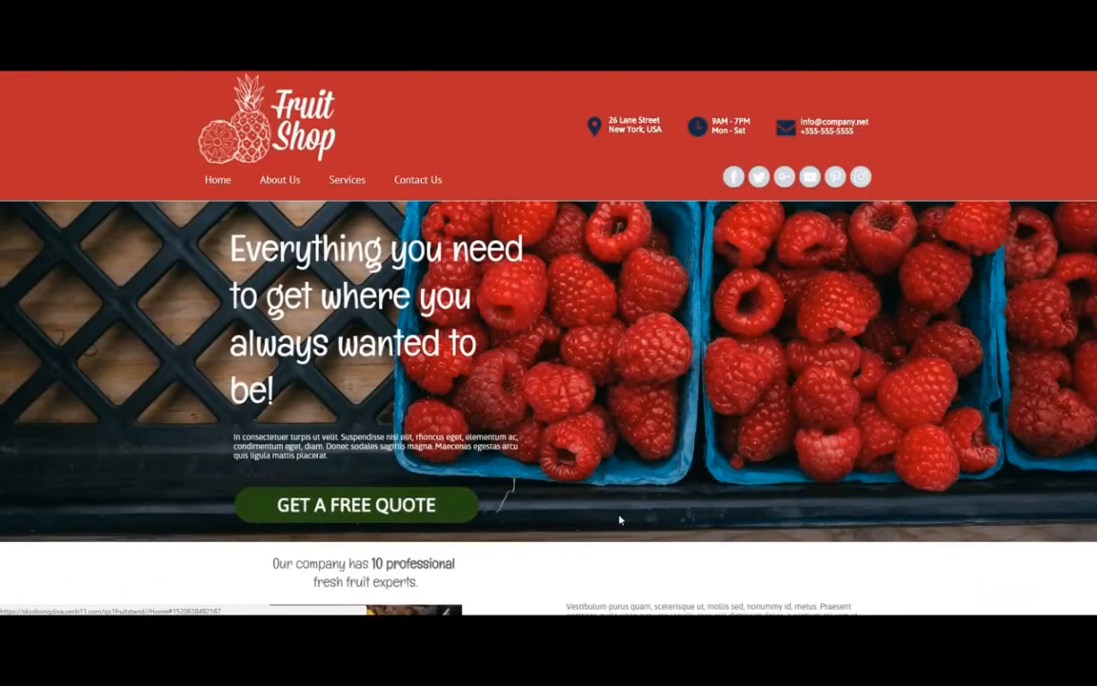
pyautogui.scroll(-15, 619, 519)
pyautogui.click(617, 541)
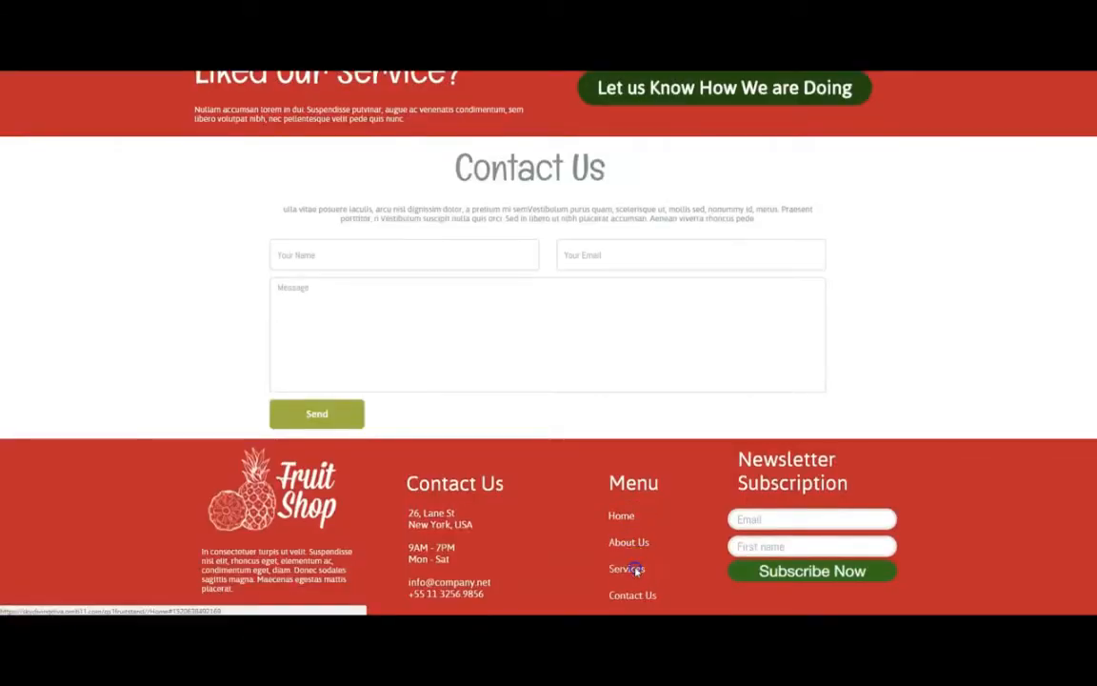
pyautogui.click(632, 568)
pyautogui.scroll(-10, 615, 499)
pyautogui.click(624, 517)
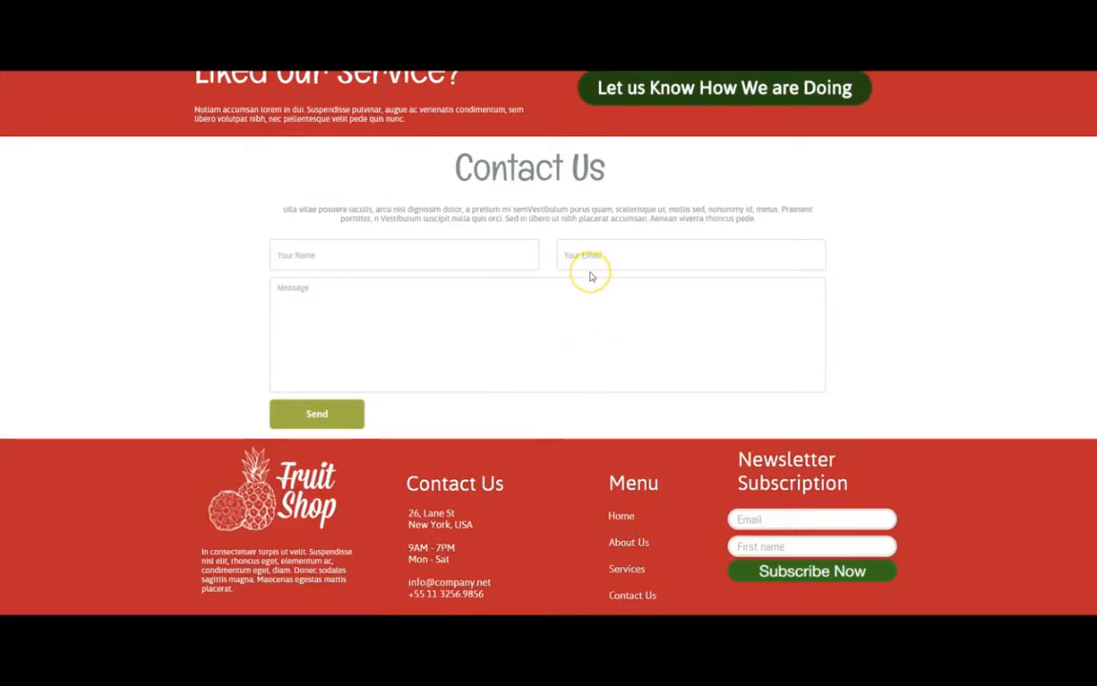
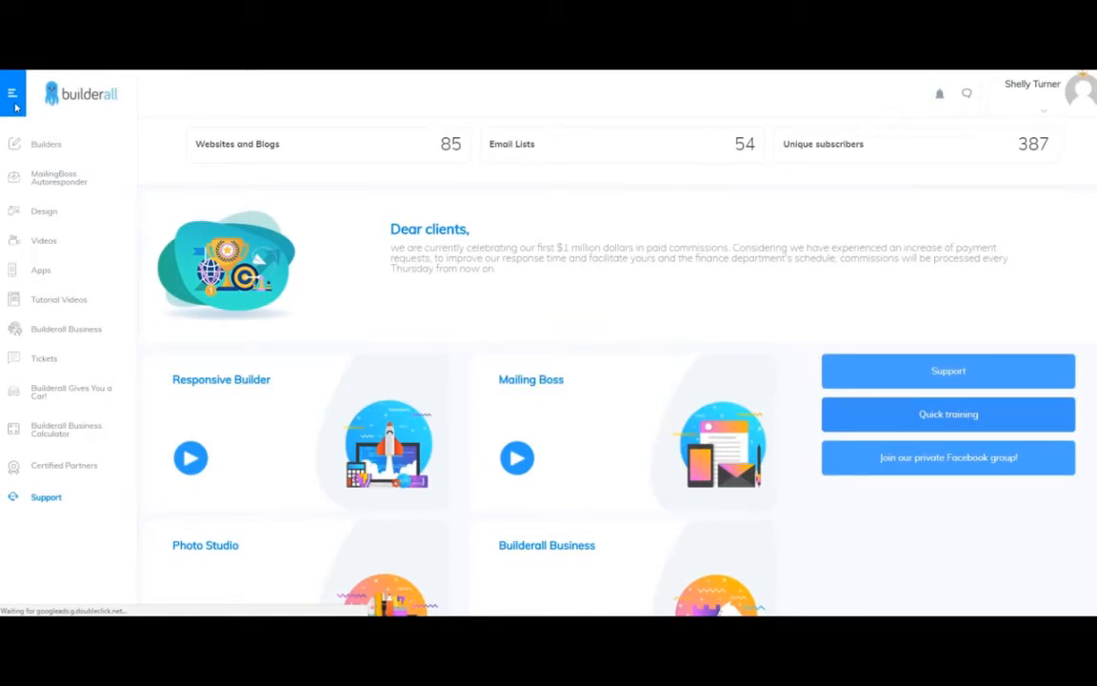
# Step: Open the My Responsive Sites list in Builderall and duplicate the qs1fruitstand site
pyautogui.click(48, 143)
pyautogui.click(62, 182)
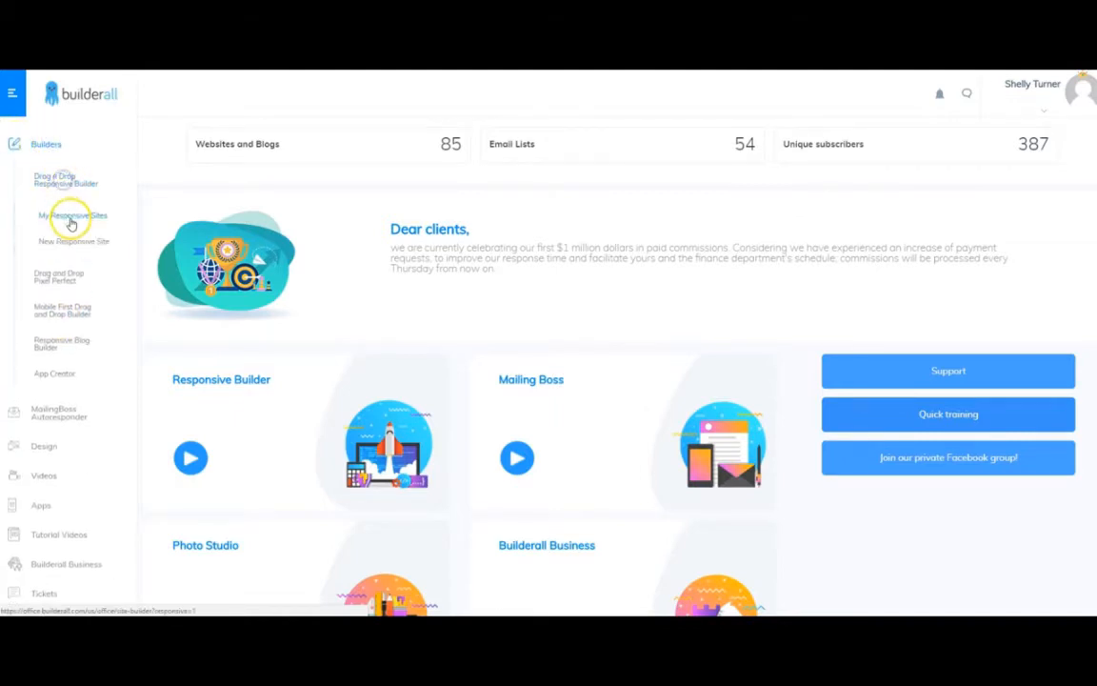
pyautogui.click(72, 217)
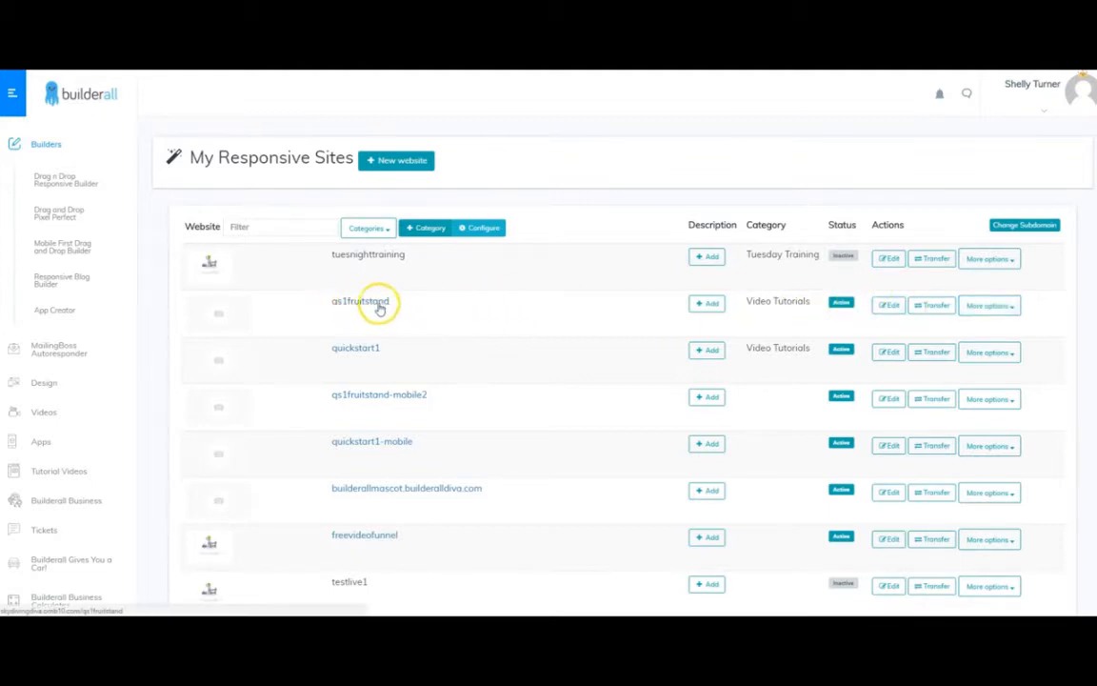
pyautogui.click(1009, 312)
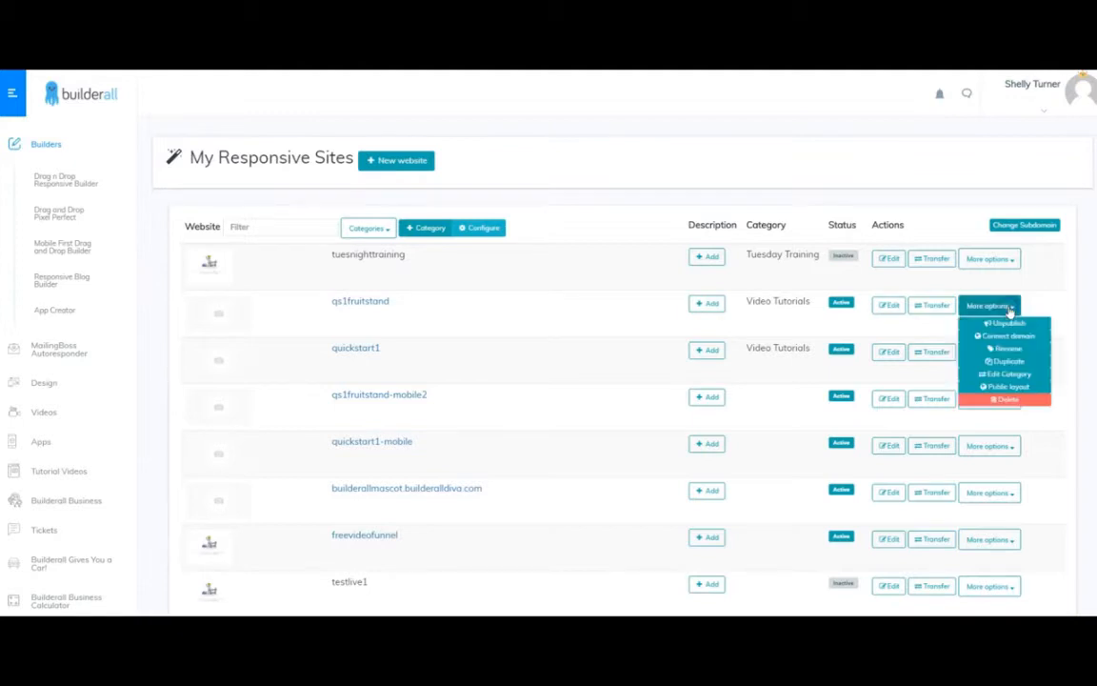
pyautogui.click(1005, 361)
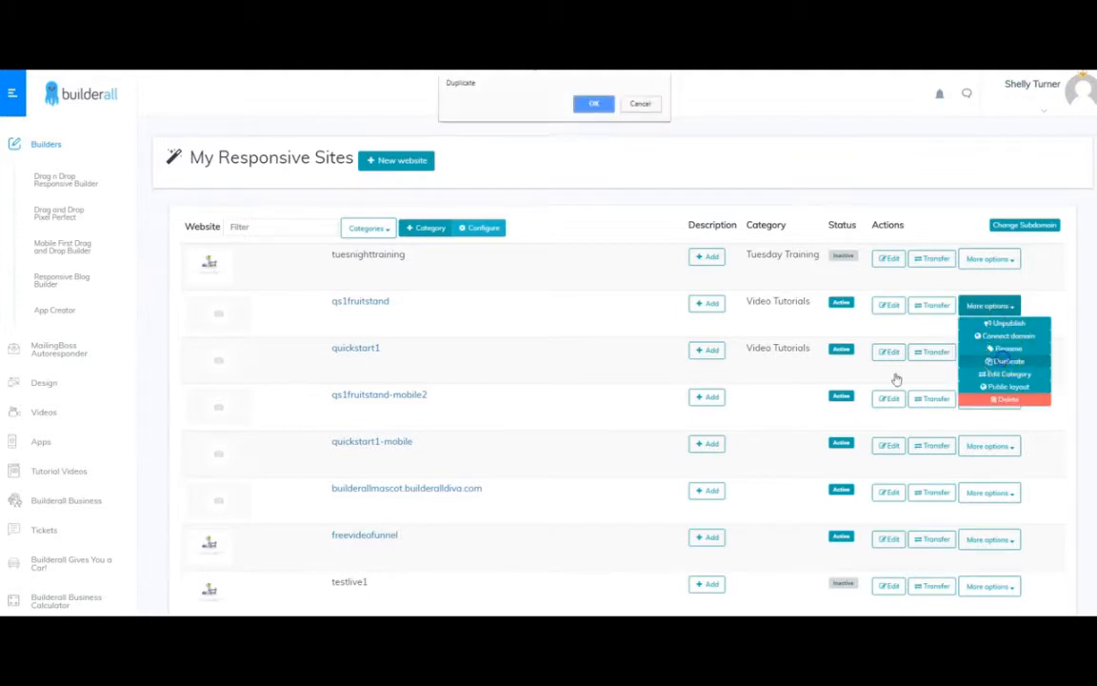
pyautogui.click(595, 104)
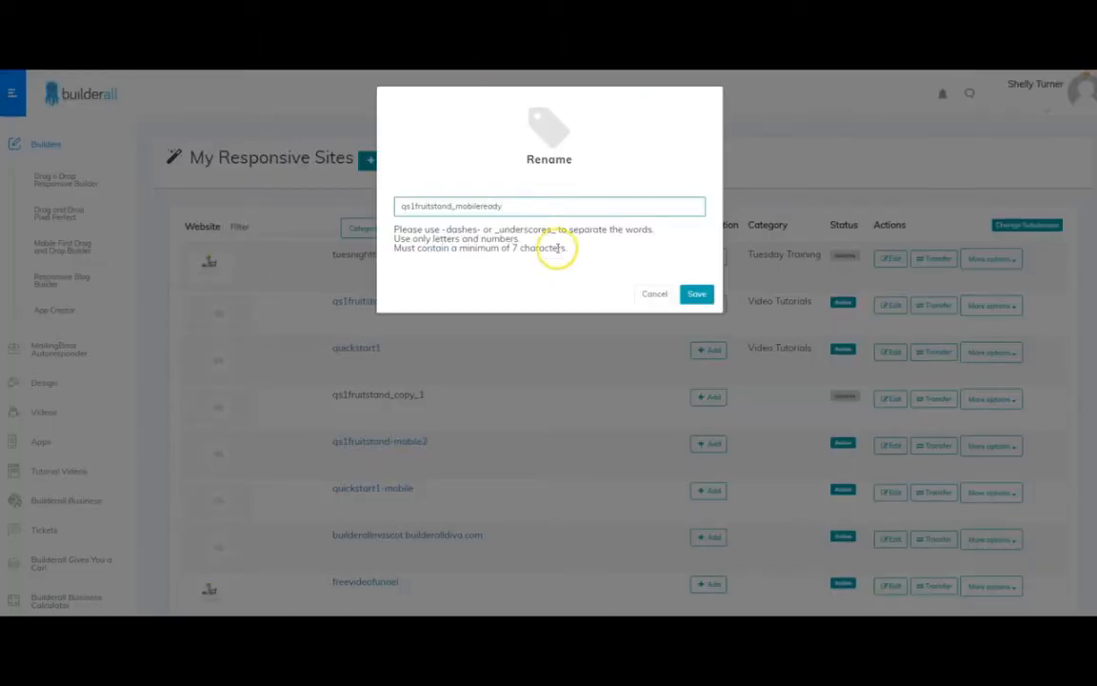
# Step: Rename the qs1fruitstand copy to qs1fruitstand-mobileready and publish it
pyautogui.click(697, 293)
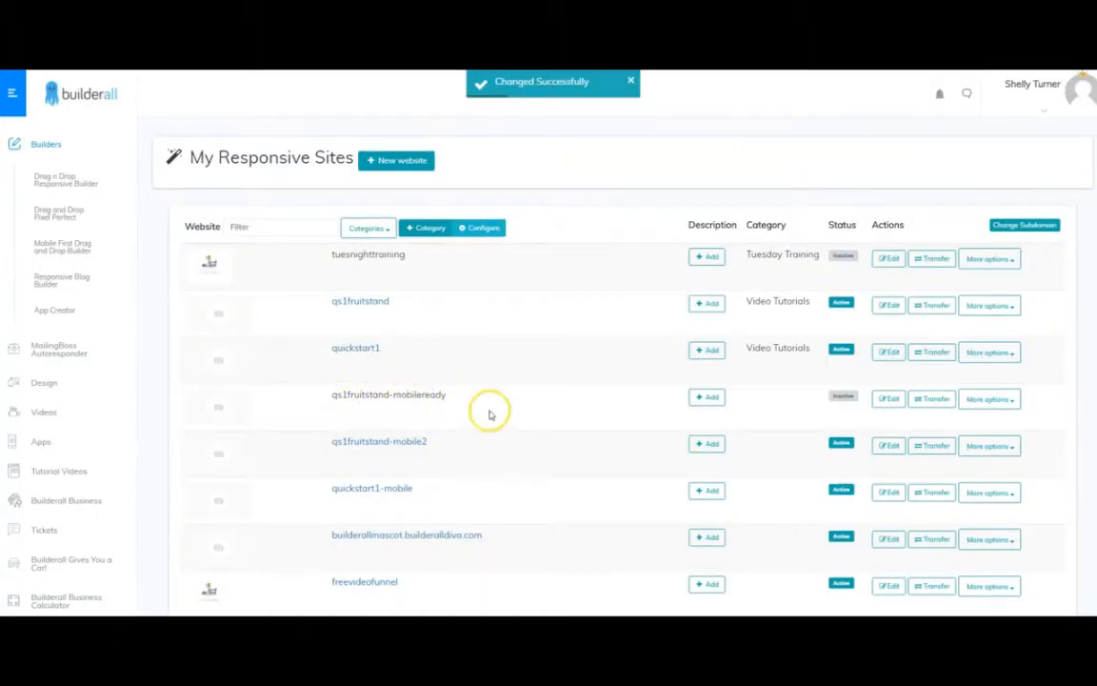
pyautogui.click(1006, 401)
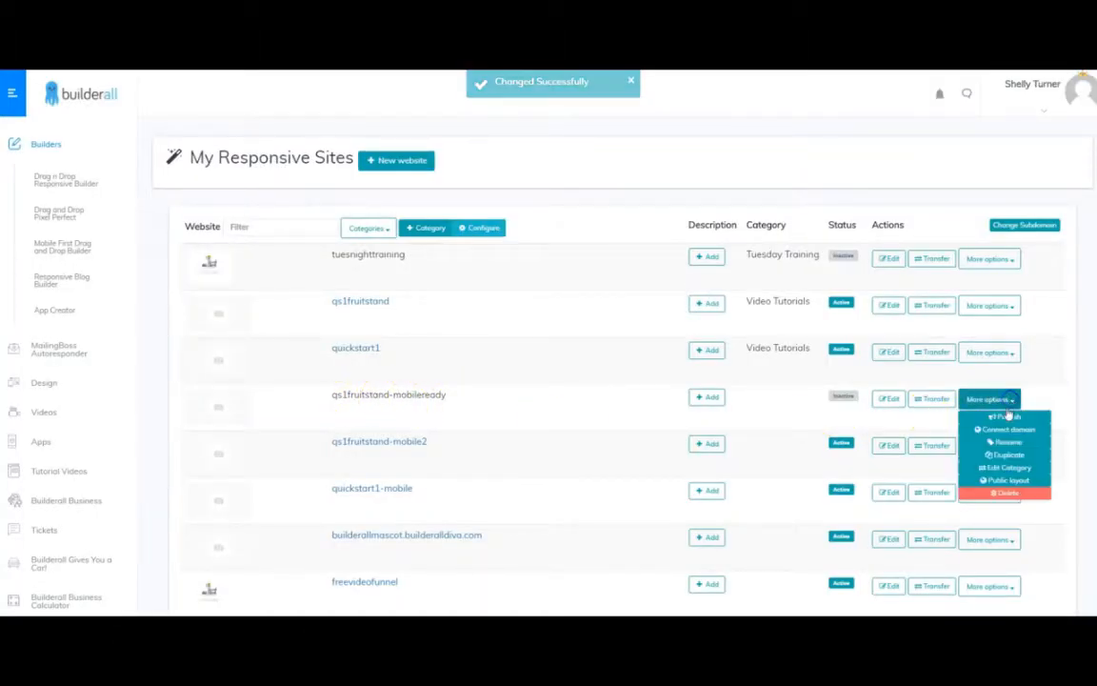
pyautogui.click(1007, 419)
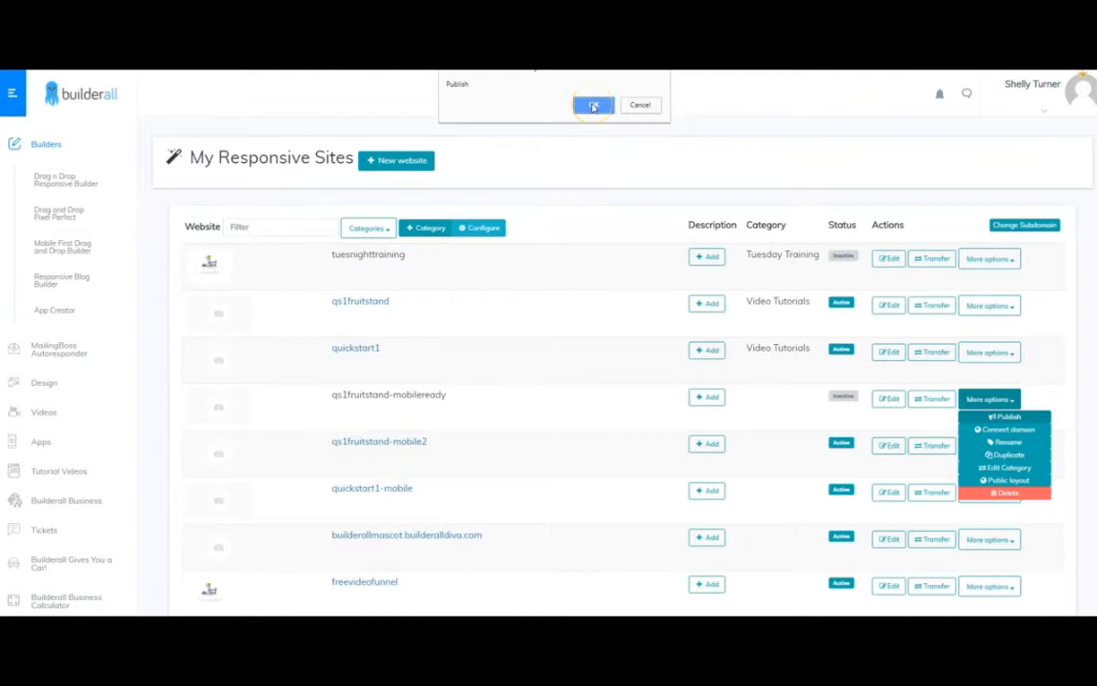
pyautogui.click(593, 107)
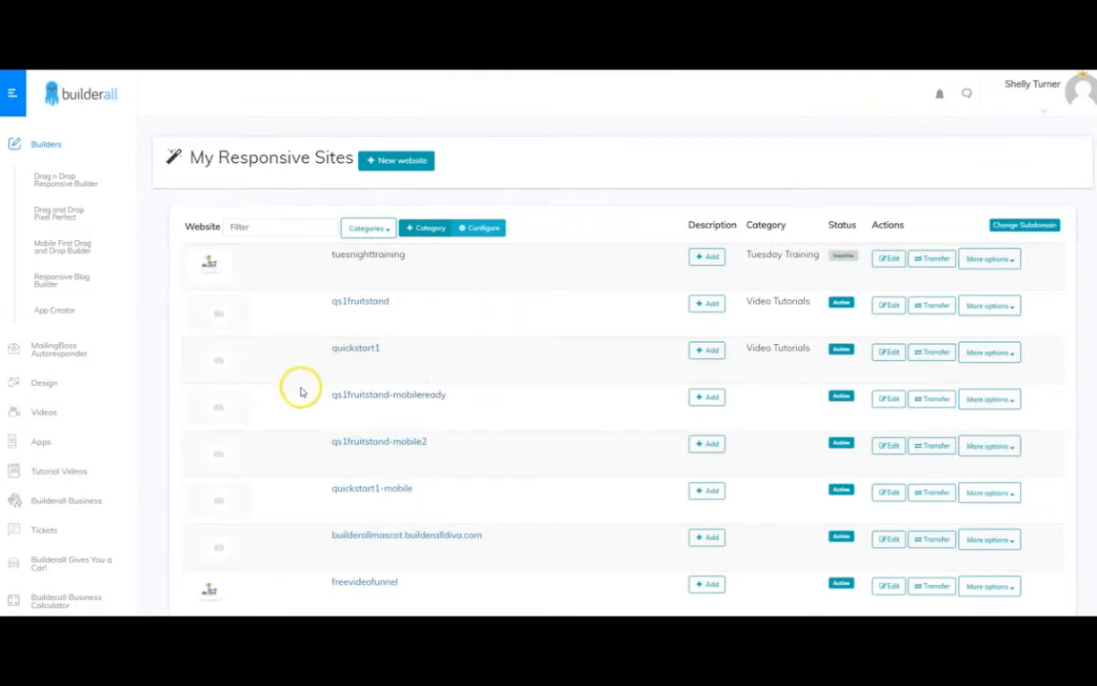
# Step: Open the published qs1fruitstand-mobileready site outside full screen and load it with its address's domain ending changed to omb11.com
pyautogui.click(397, 399)
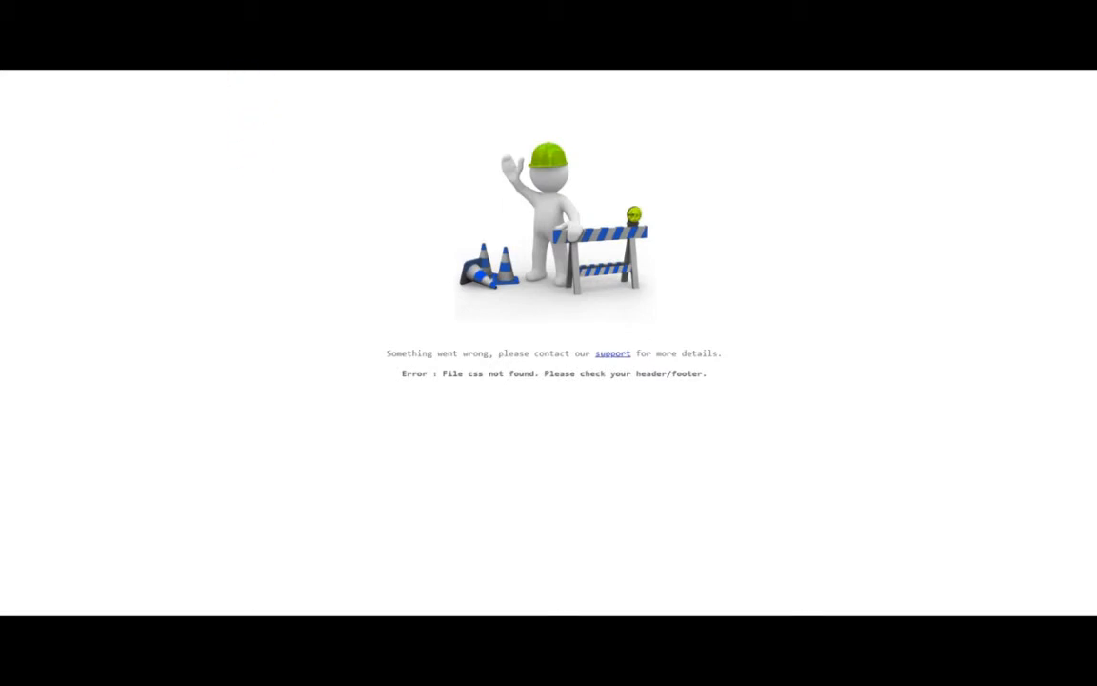
pyautogui.moveTo(242, 38); pyautogui.dragTo(310, 252)
pyautogui.press('F11')
pyautogui.moveTo(351, 243); pyautogui.dragTo(416, 81)
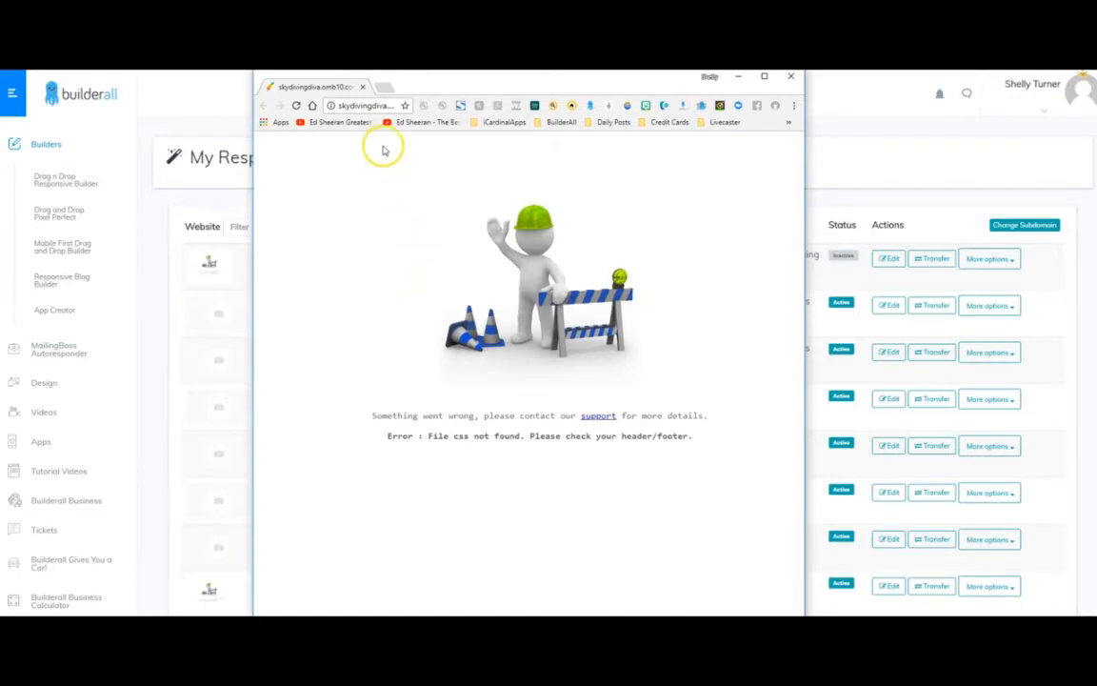
pyautogui.click(366, 105)
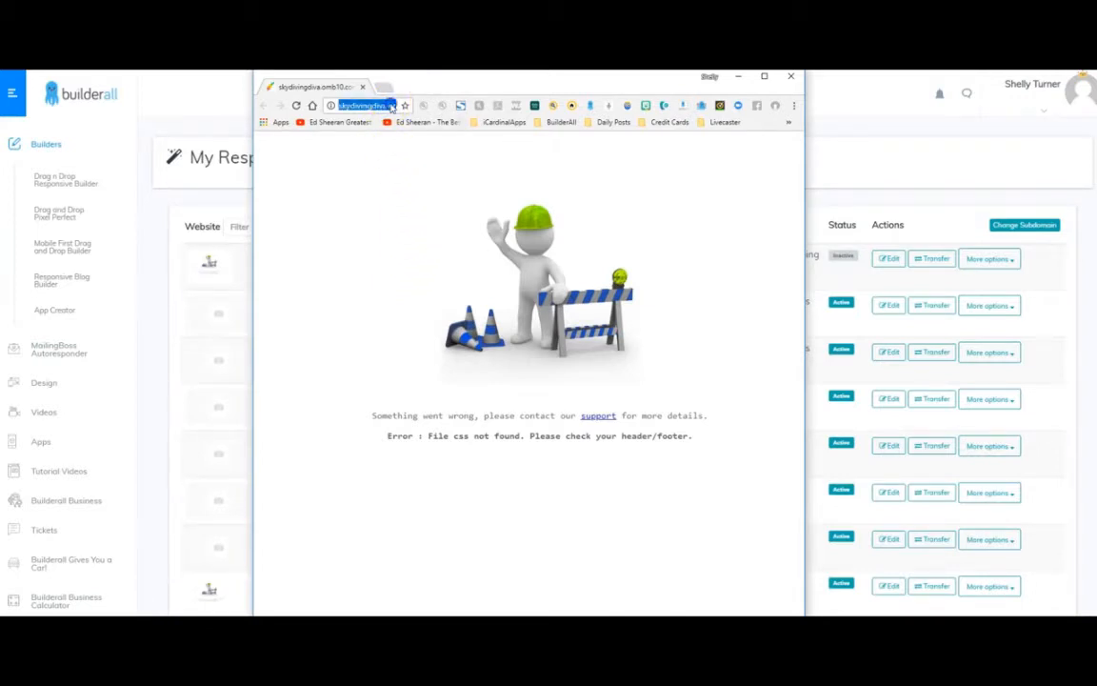
pyautogui.click(470, 172)
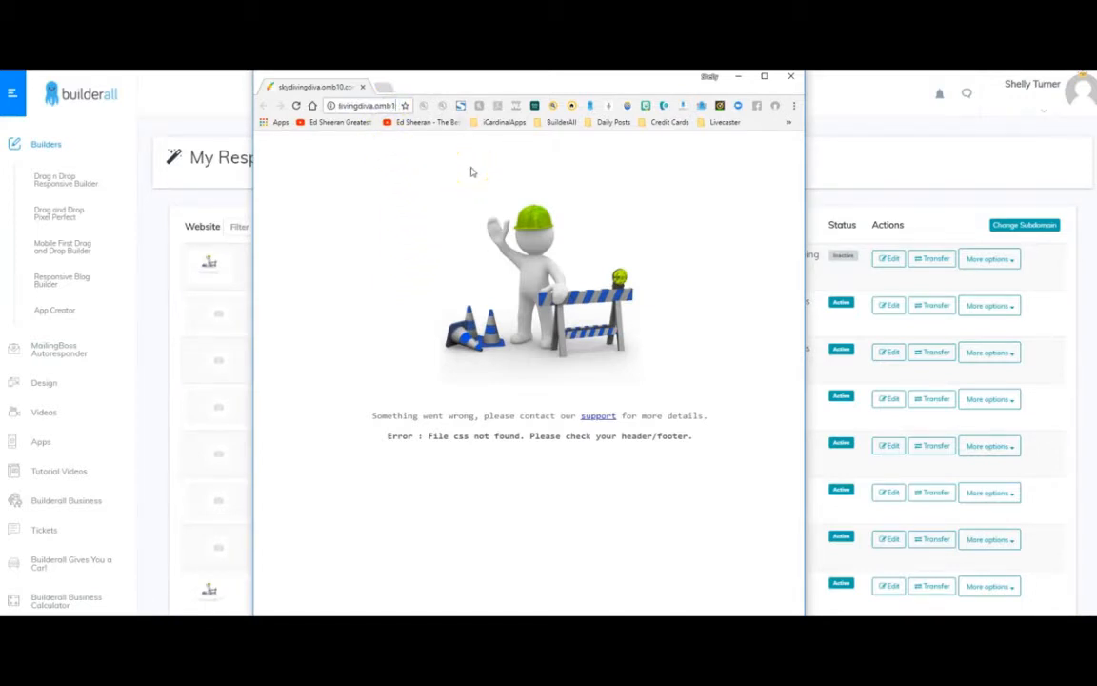
pyautogui.press('BackSpace')
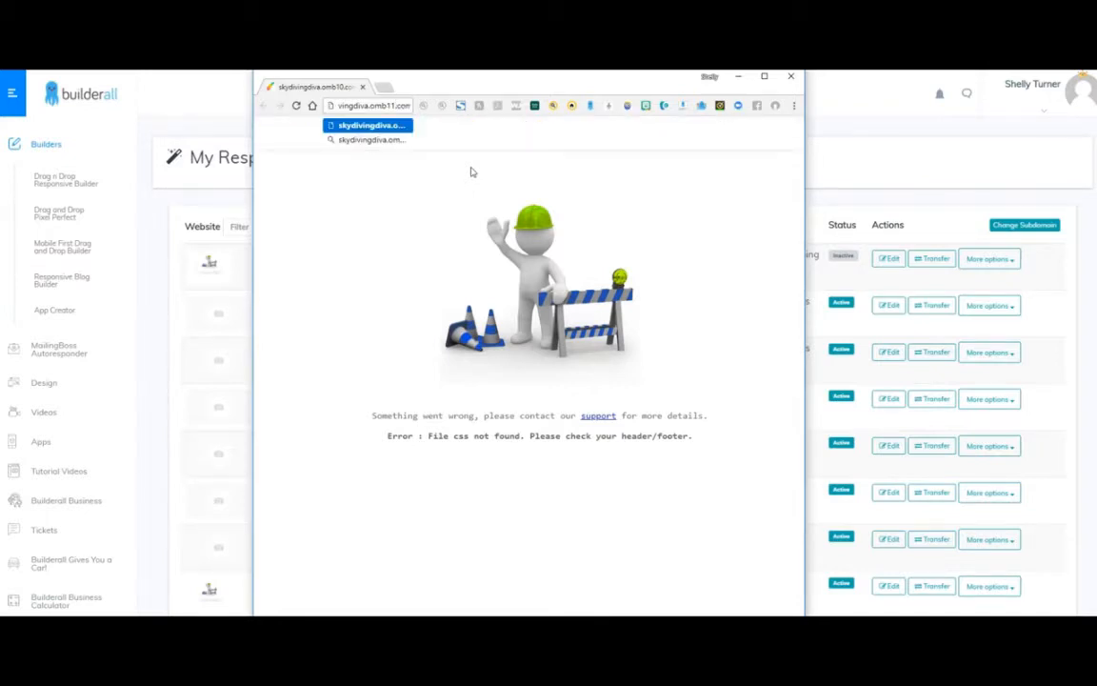
pyautogui.press('Return')
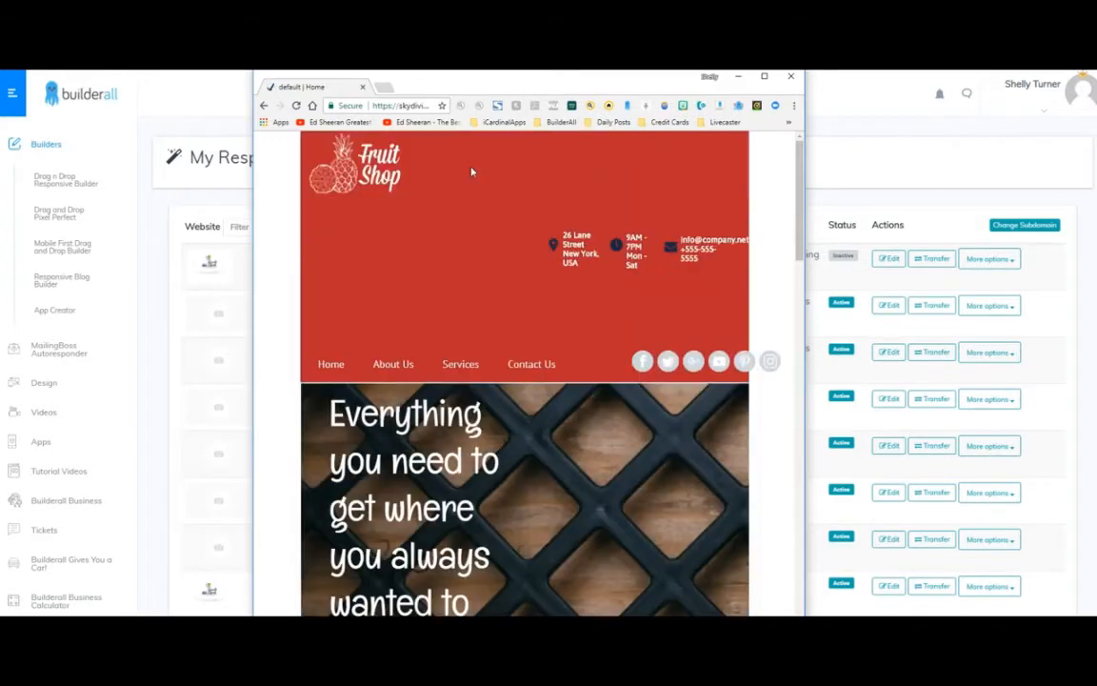
# Step: Check the published page at tablet width, then reposition the browser window, widen it and narrow it to phone width
pyautogui.scroll(-8, 595, 311)
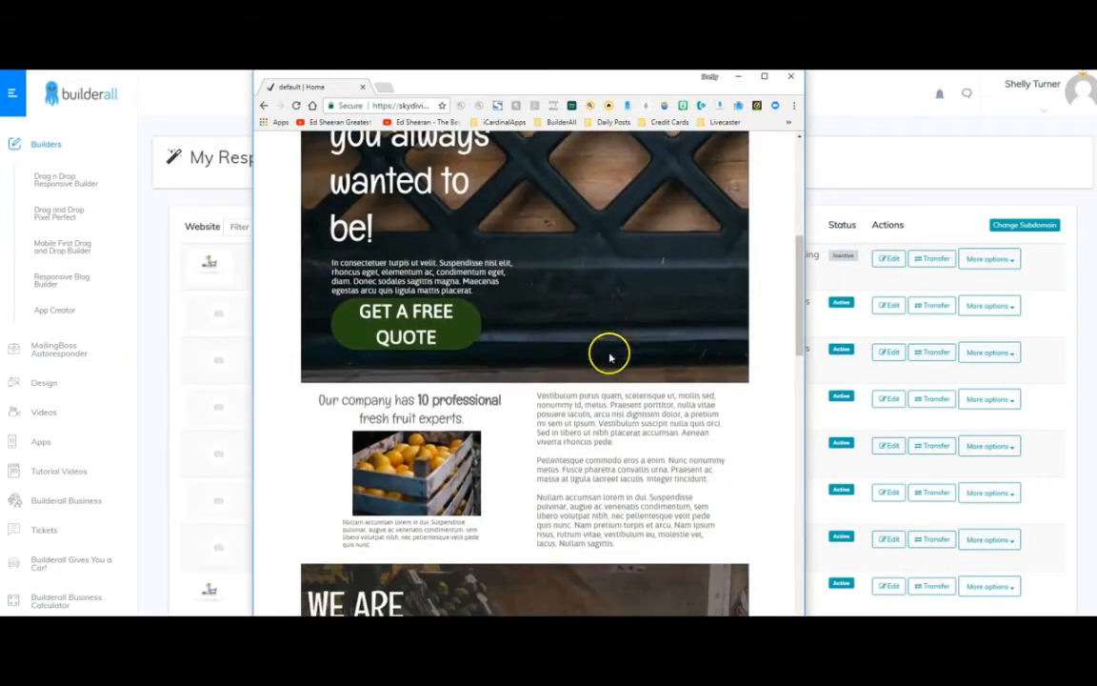
pyautogui.scroll(1, 609, 347)
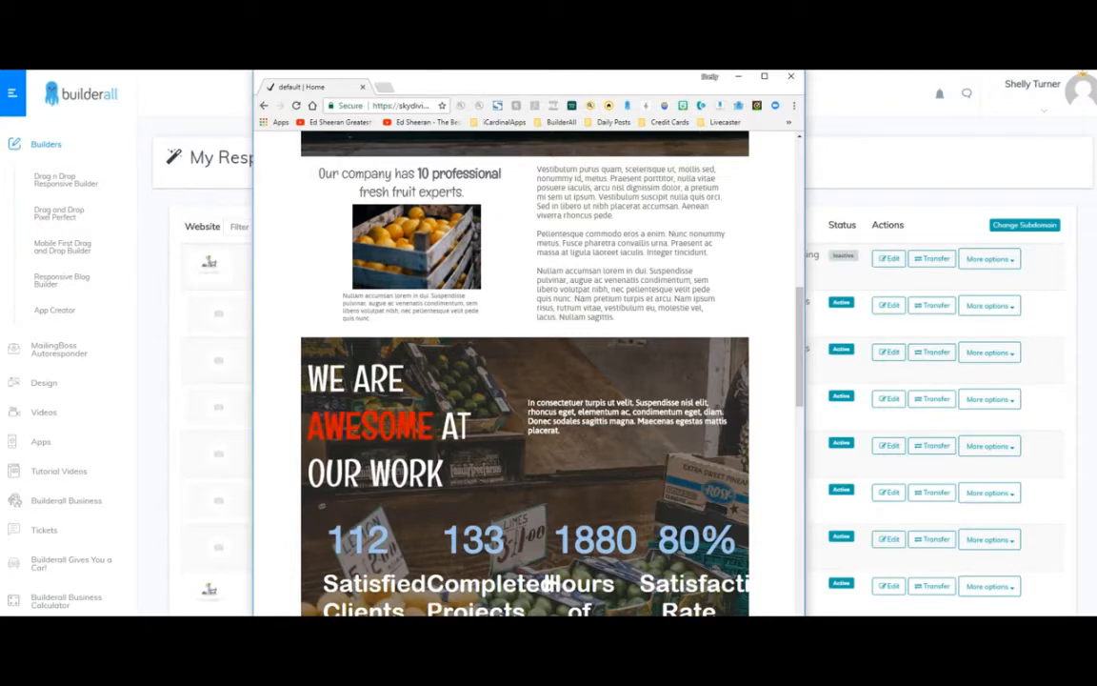
pyautogui.scroll(10, 524, 373)
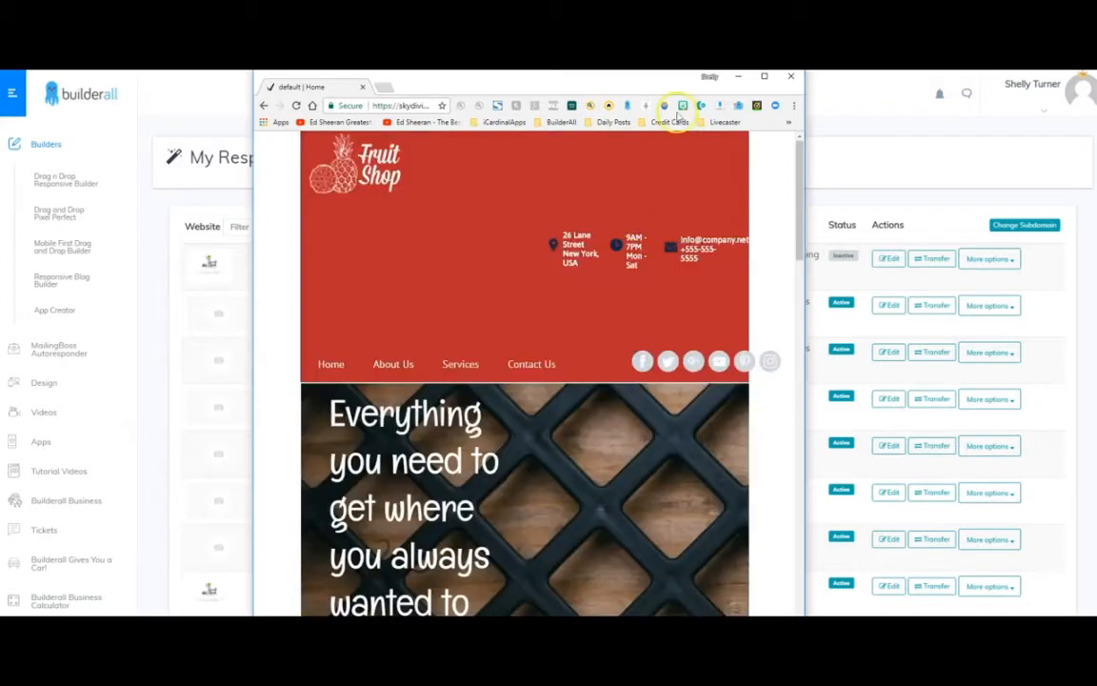
pyautogui.moveTo(592, 77); pyautogui.dragTo(582, 43)
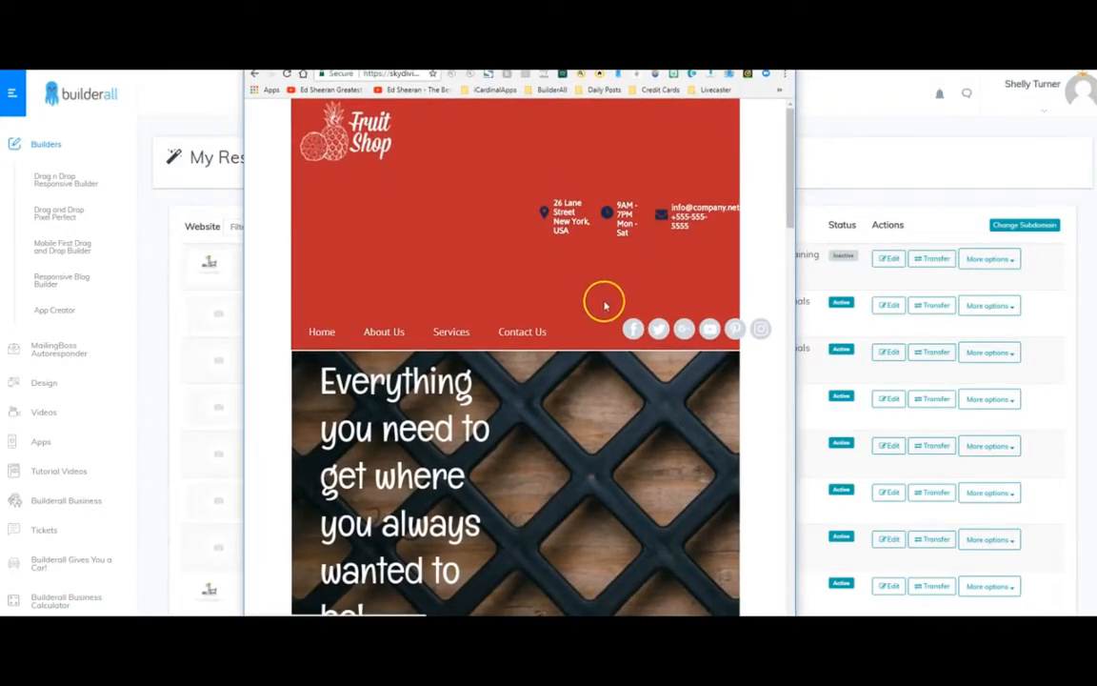
pyautogui.moveTo(695, 47); pyautogui.dragTo(694, 42)
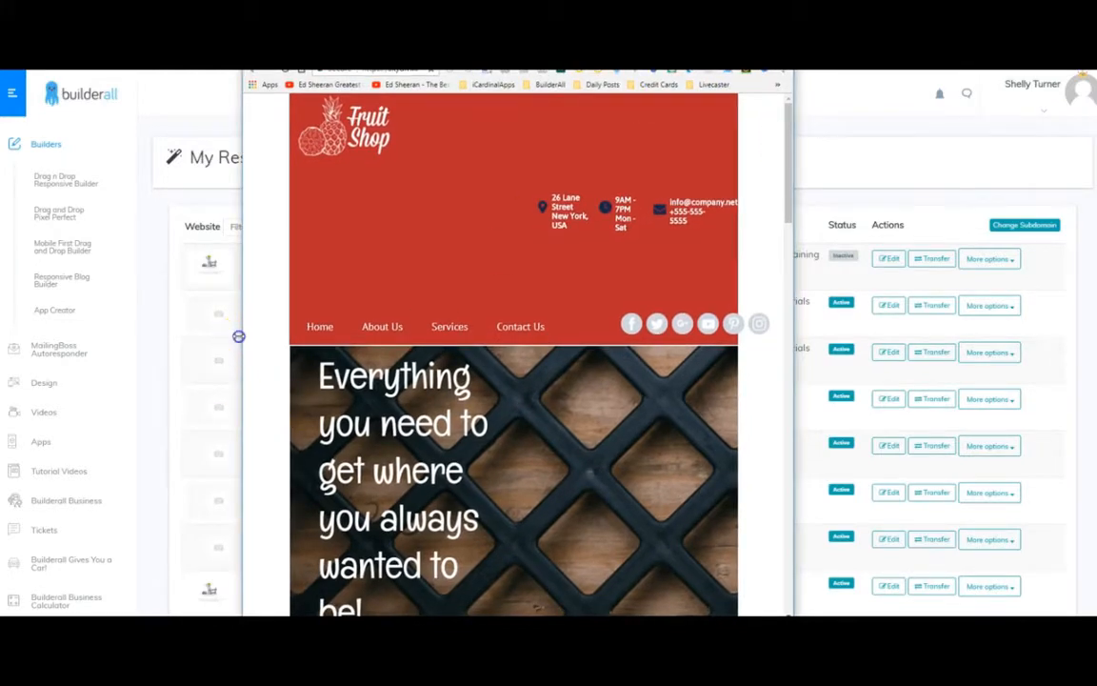
pyautogui.moveTo(238, 336); pyautogui.dragTo(5, 345)
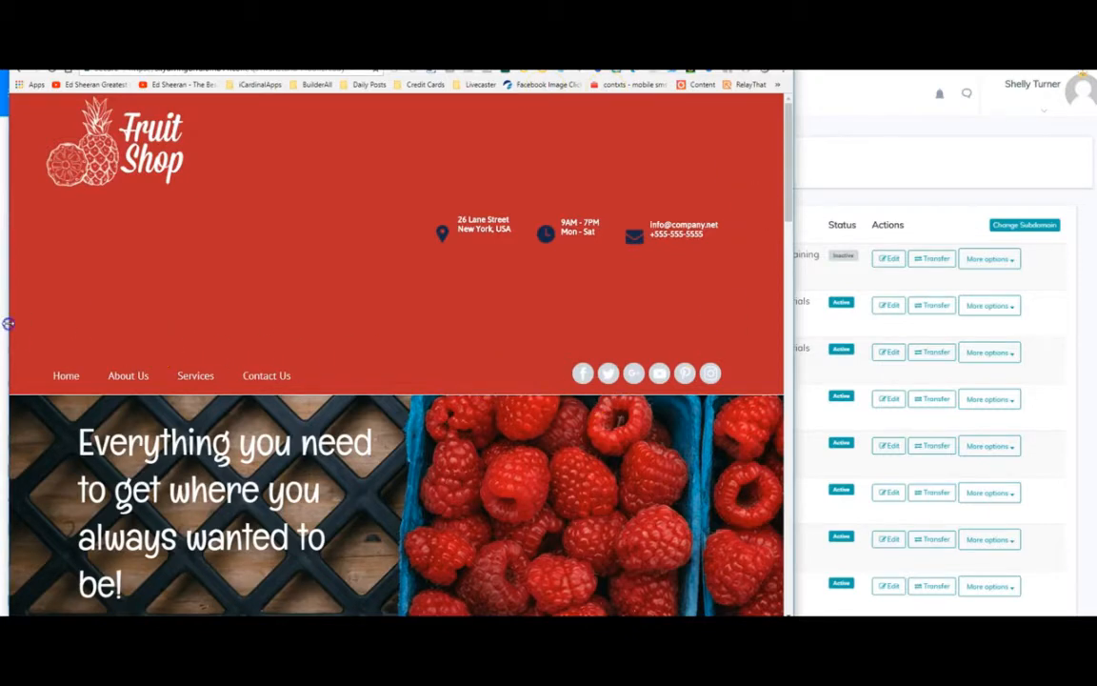
pyautogui.moveTo(7, 323); pyautogui.dragTo(597, 388)
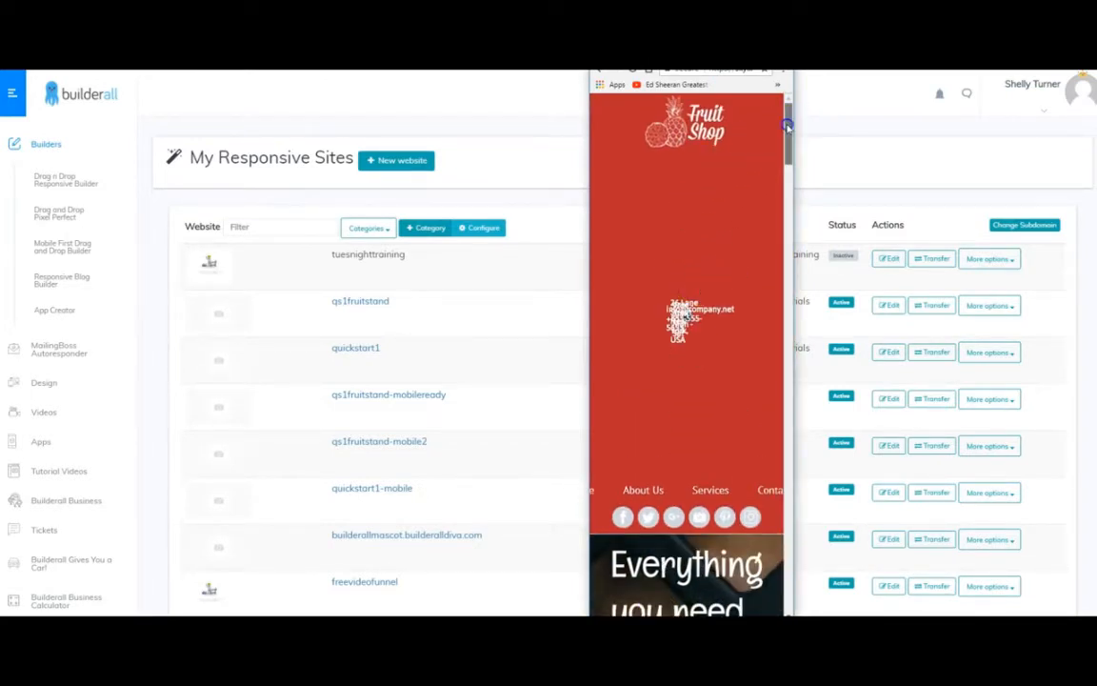
# Step: Examine the page's layout at phone width from the header down to the Contact Us section
pyautogui.moveTo(787, 127)
pyautogui.mouseDown()
pyautogui.moveTo(790, 517)
pyautogui.moveTo(792, 124)
pyautogui.mouseUp()
pyautogui.scroll(-3, 699, 400)
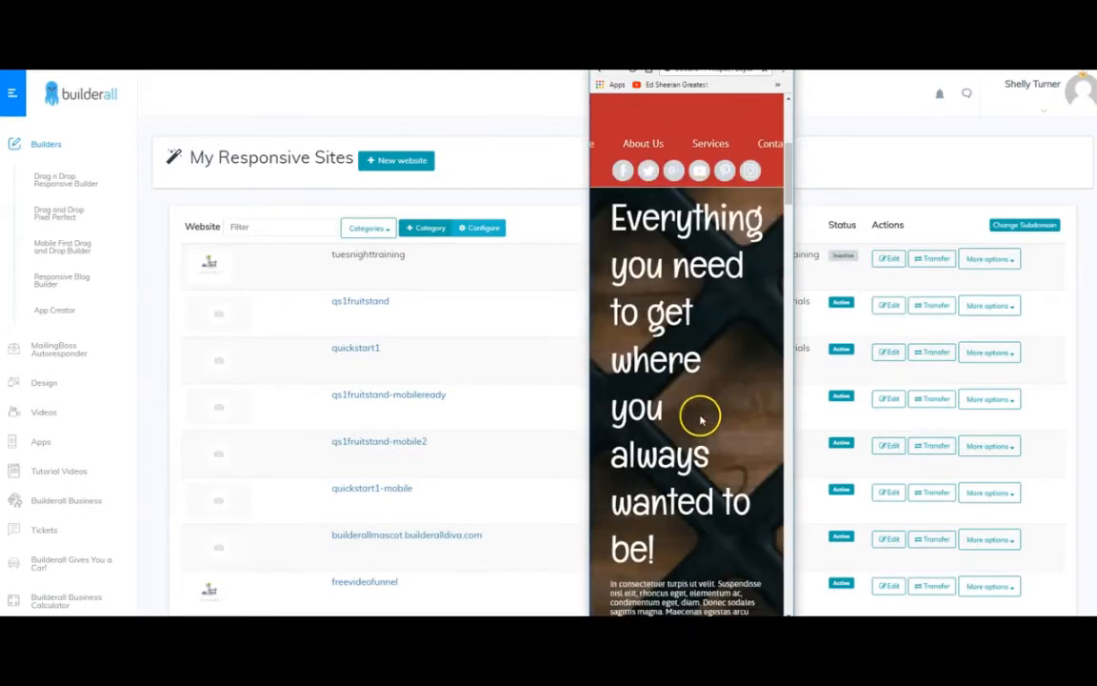
pyautogui.scroll(-2, 686, 387)
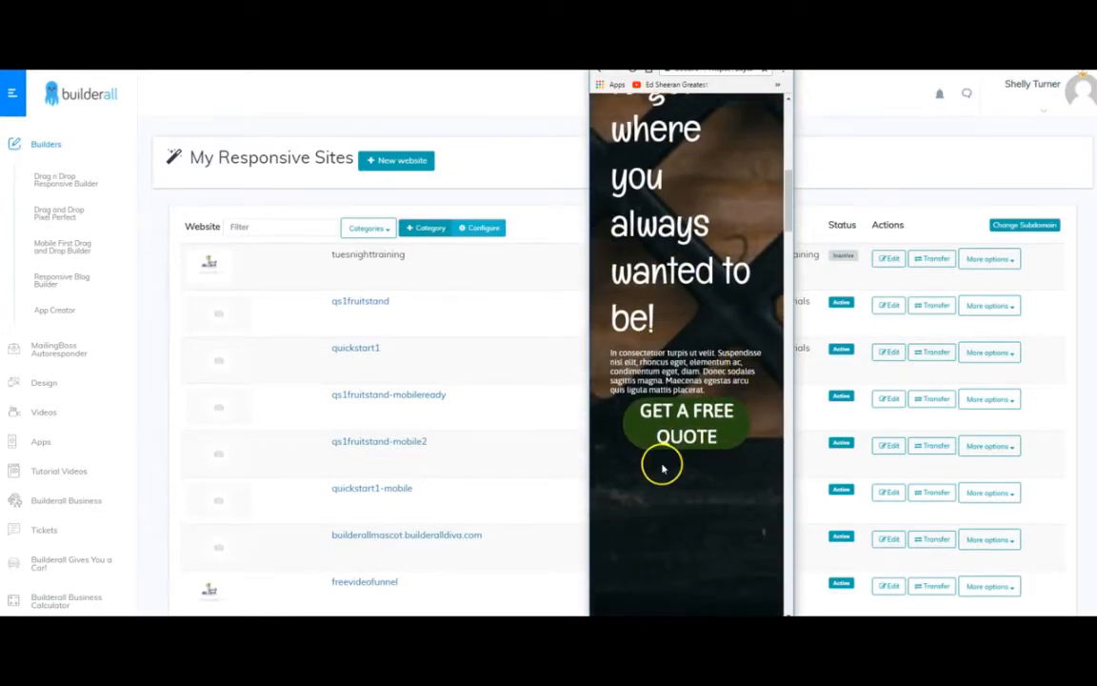
pyautogui.scroll(-2, 666, 447)
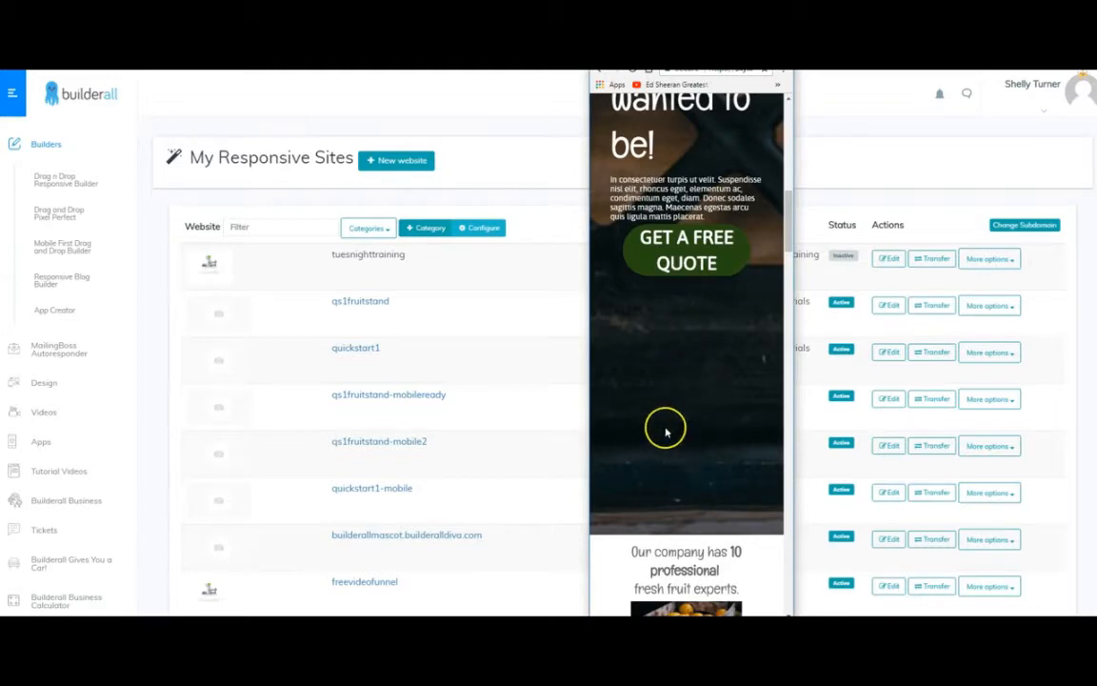
pyautogui.scroll(-3, 708, 409)
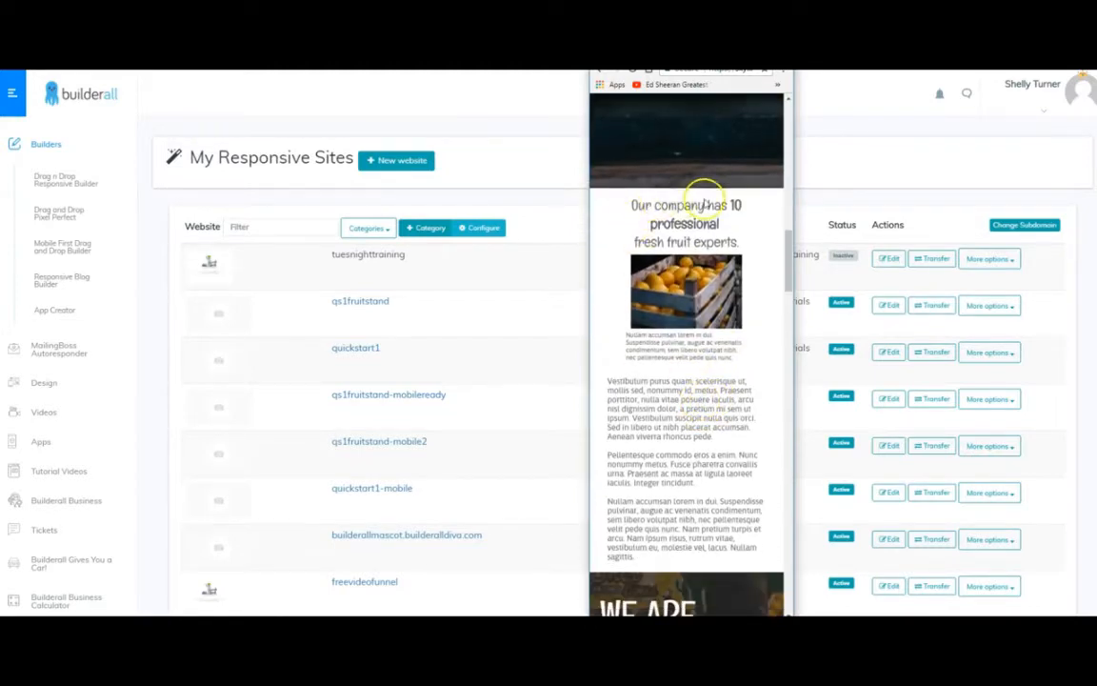
pyautogui.scroll(-5, 676, 381)
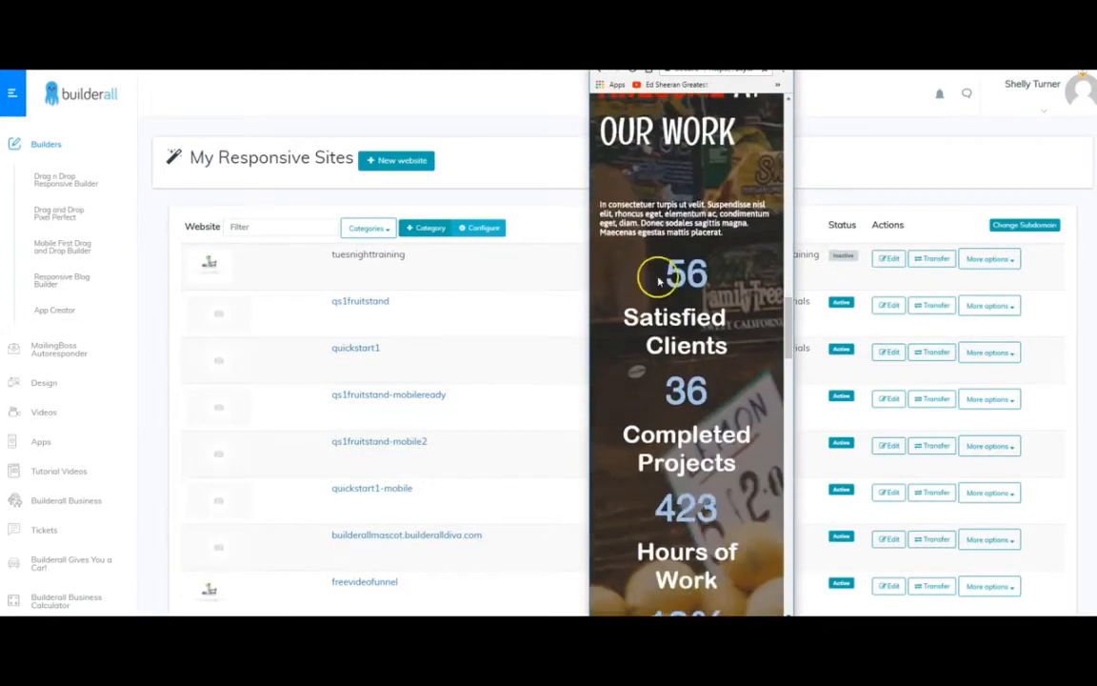
pyautogui.scroll(-5, 681, 400)
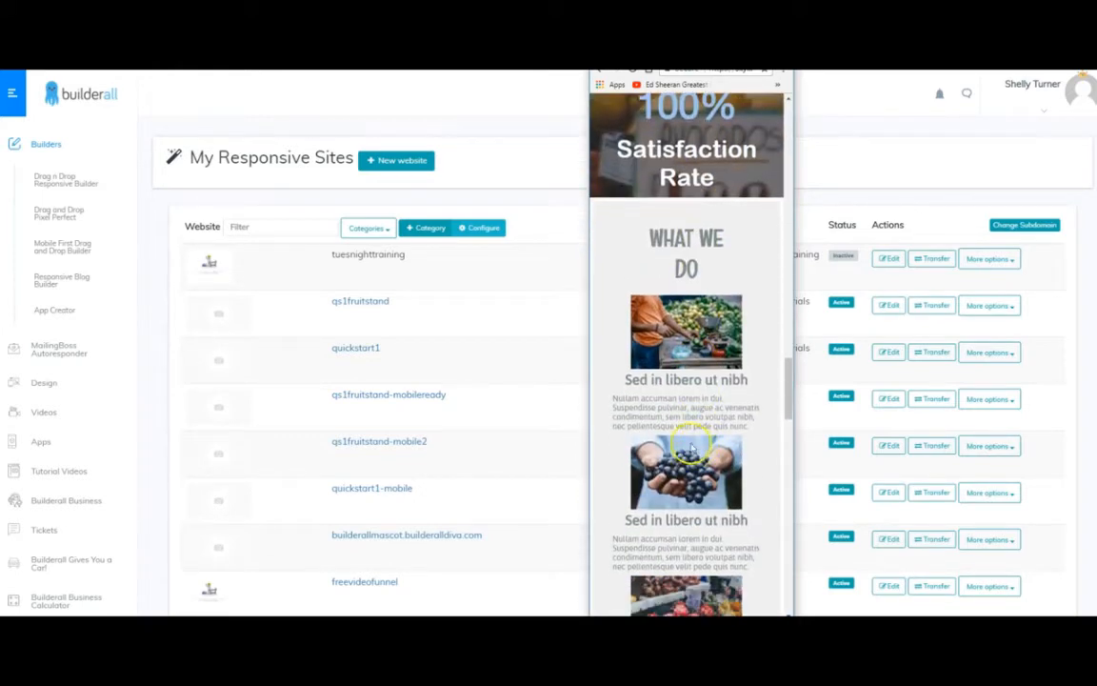
pyautogui.scroll(-10, 700, 495)
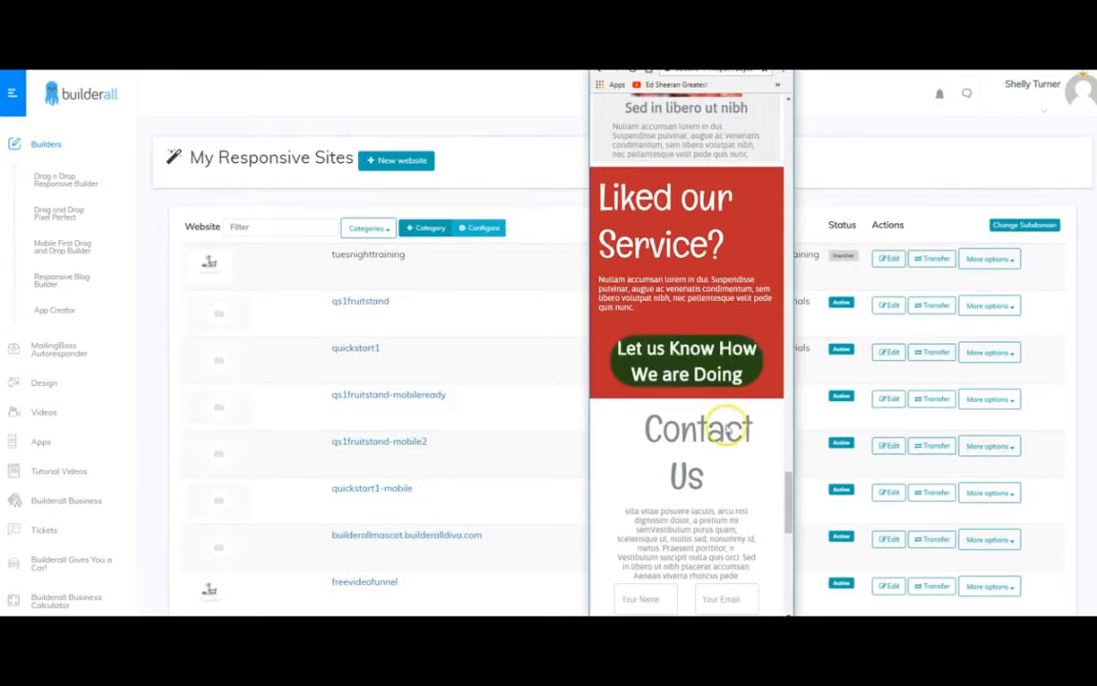
# Step: Examine the contact form and footer at phone width, then shift the preview browser window off the site list
pyautogui.scroll(-2, 728, 430)
pyautogui.scroll(-2, 729, 431)
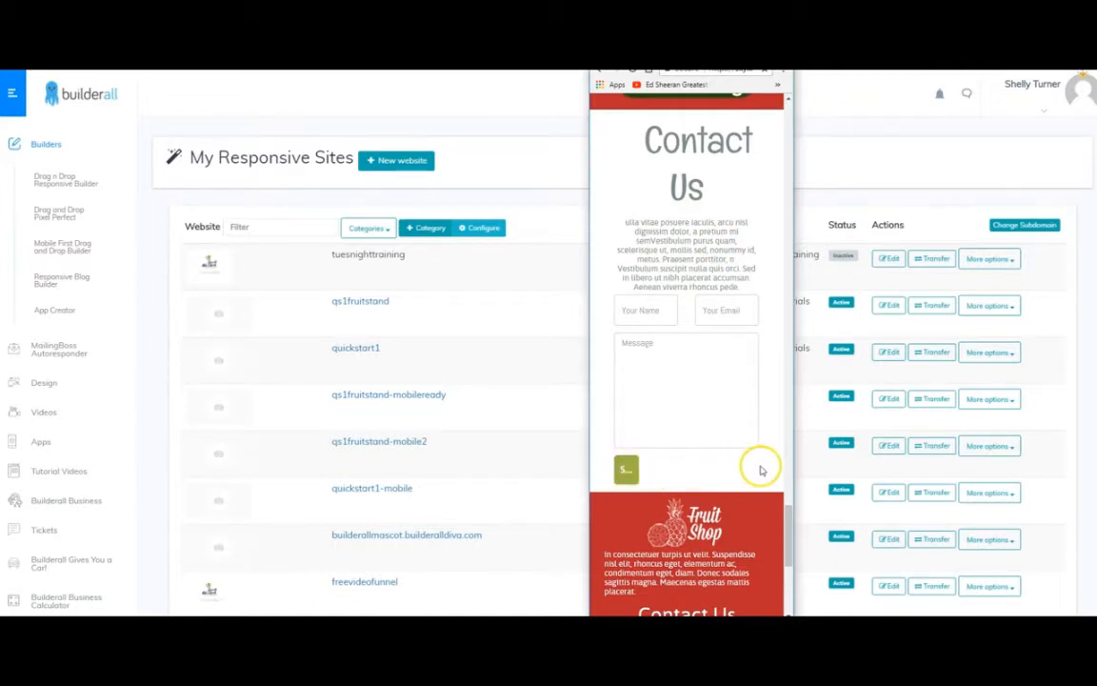
pyautogui.scroll(-5, 685, 447)
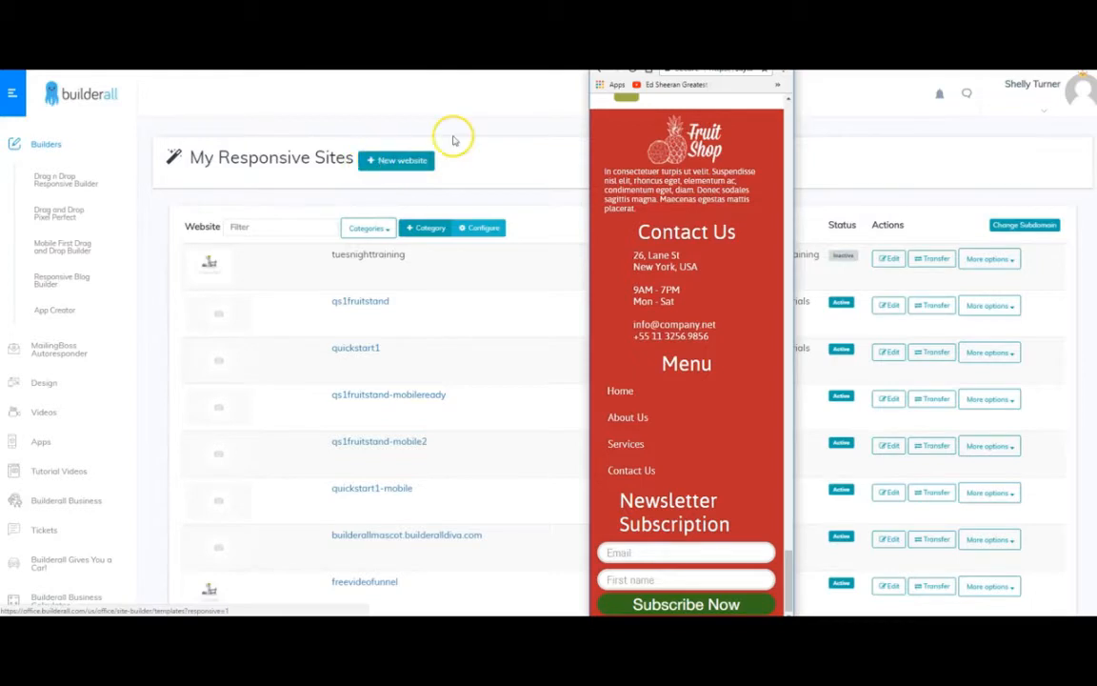
pyautogui.moveTo(628, 71); pyautogui.dragTo(111, 91)
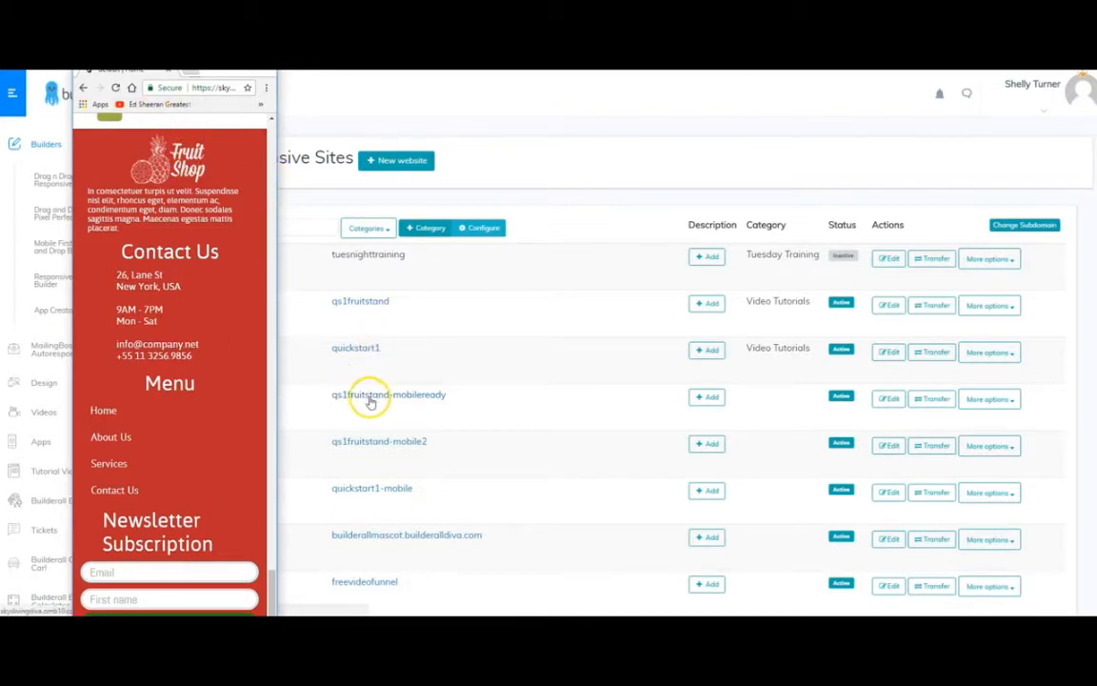
# Step: Open the qs1fruitstand-mobileready site for editing and dismiss the welcome tour and Email Marketing alert
pyautogui.click(888, 400)
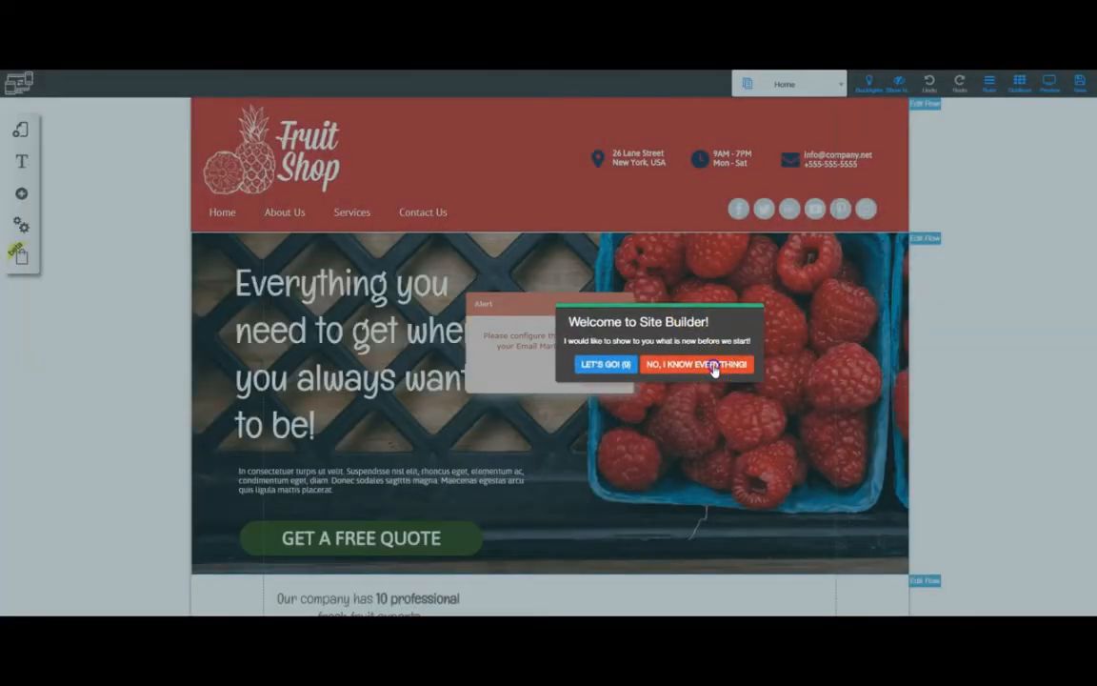
pyautogui.click(714, 363)
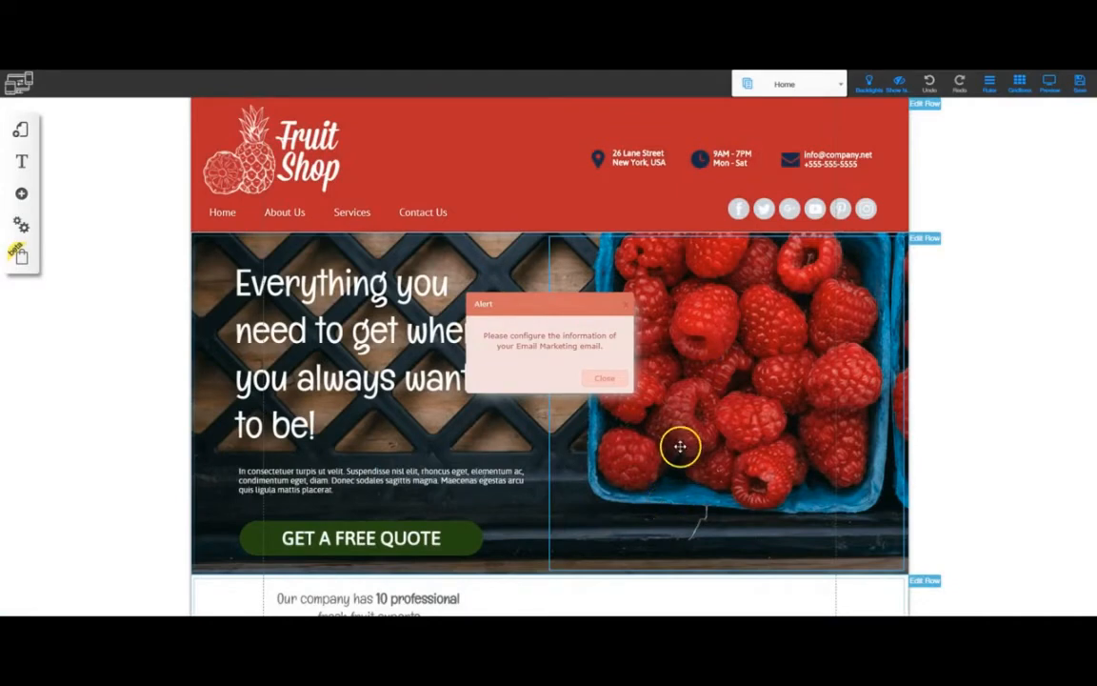
pyautogui.click(602, 378)
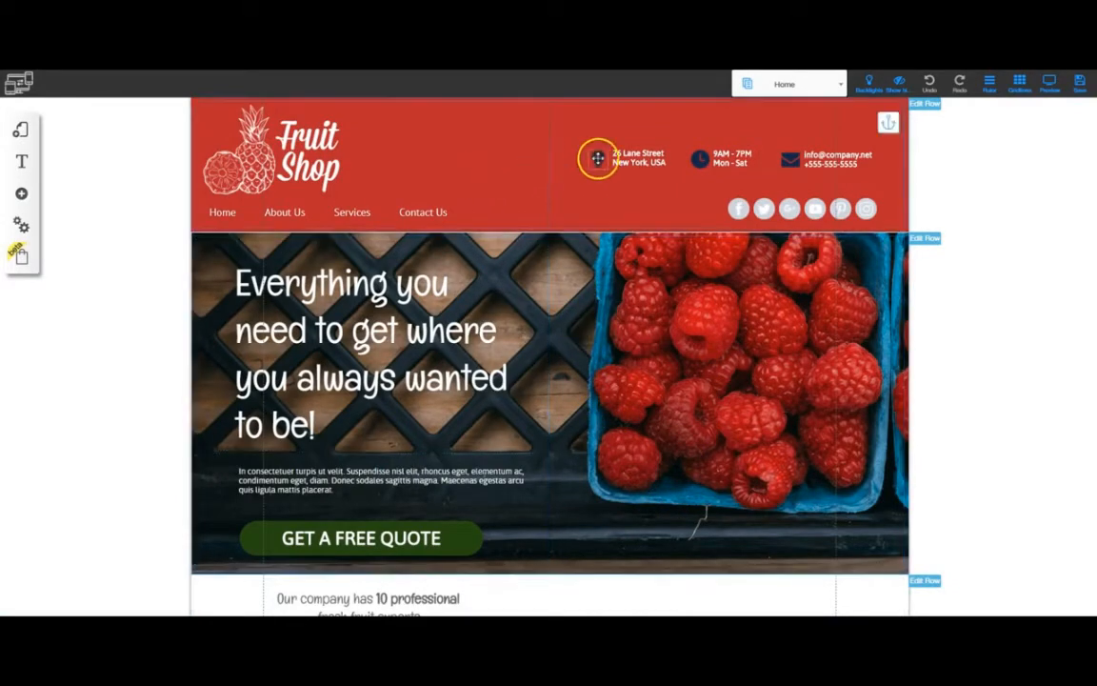
# Step: Set the header's appearance to Single background and clear its background color
pyautogui.click(924, 102)
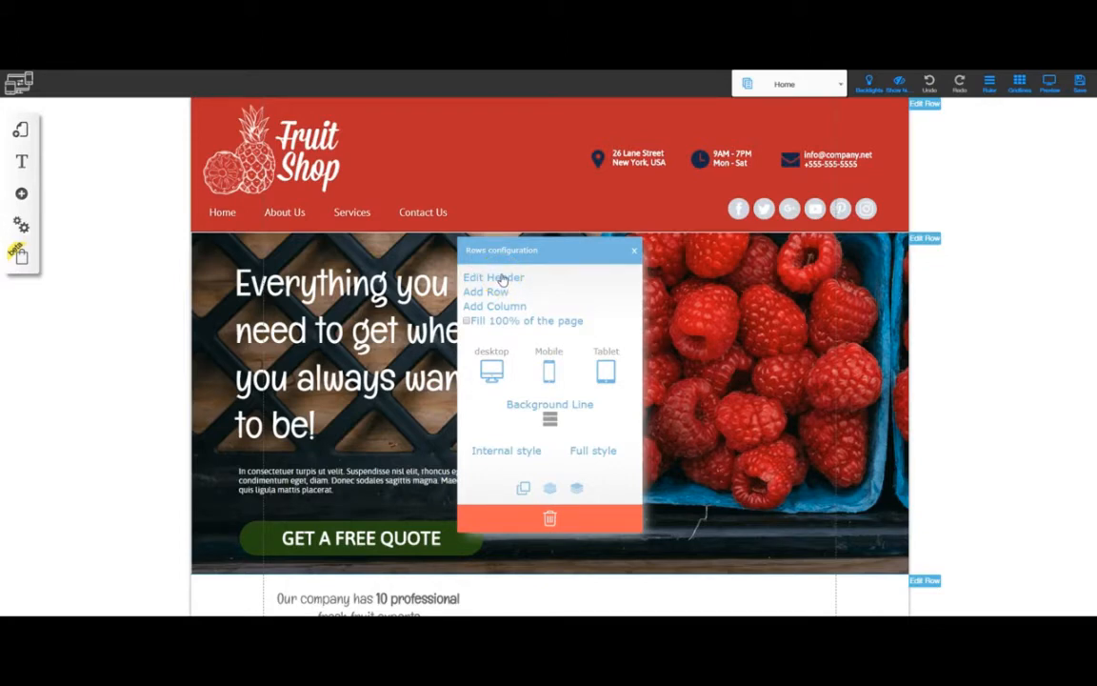
pyautogui.click(502, 277)
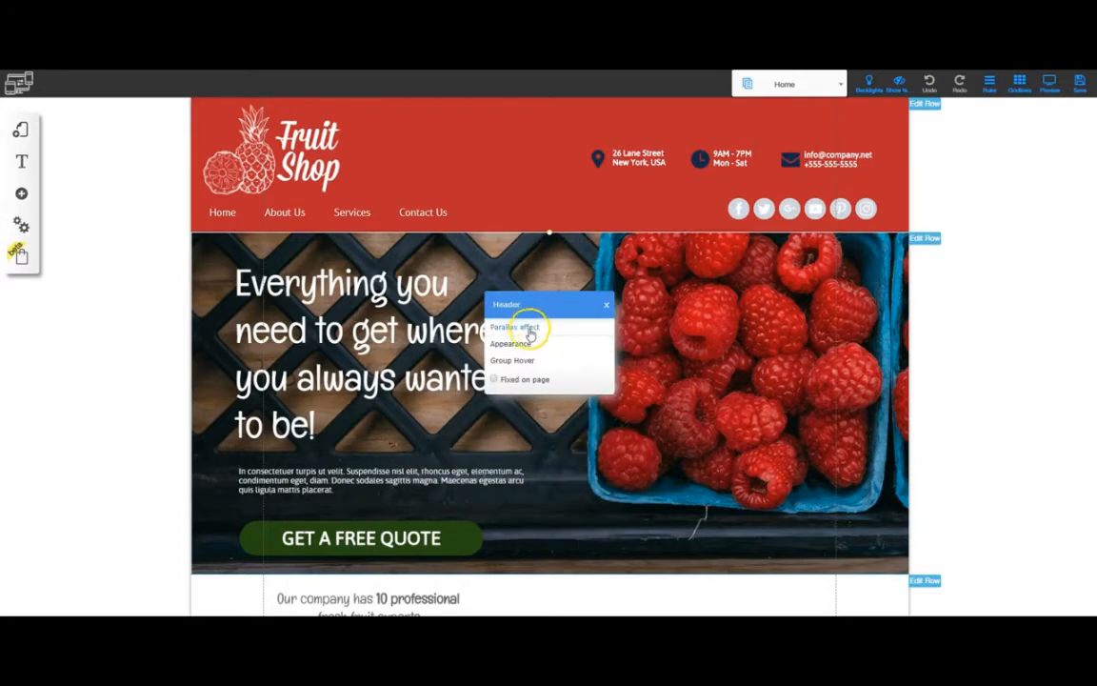
pyautogui.click(519, 342)
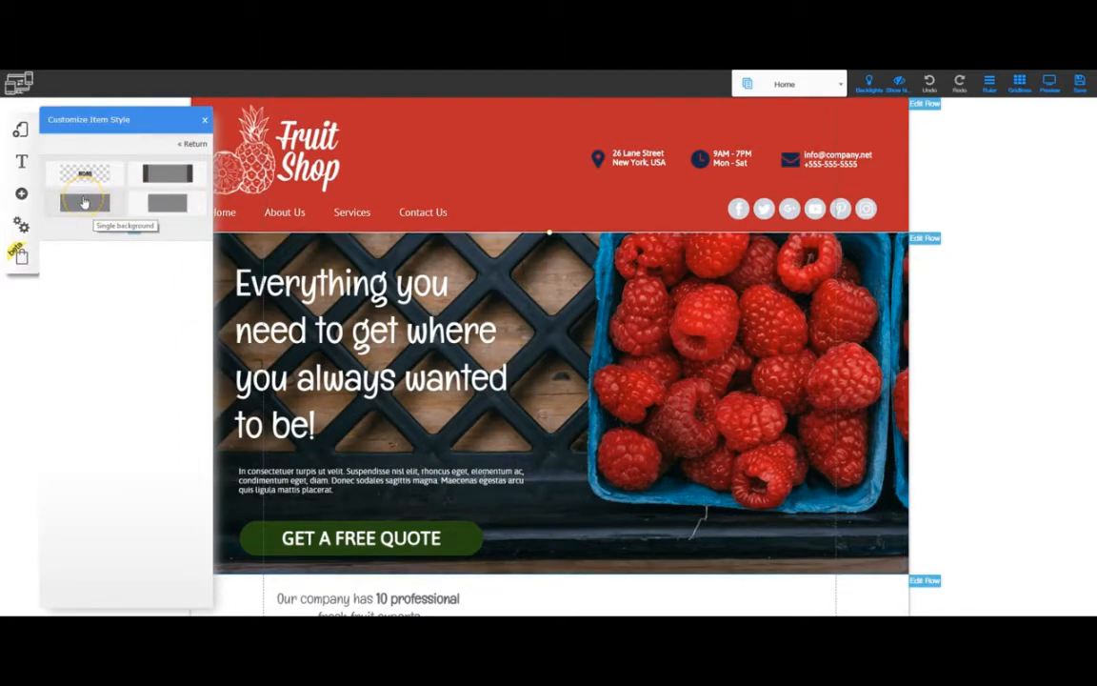
pyautogui.click(84, 203)
pyautogui.click(193, 291)
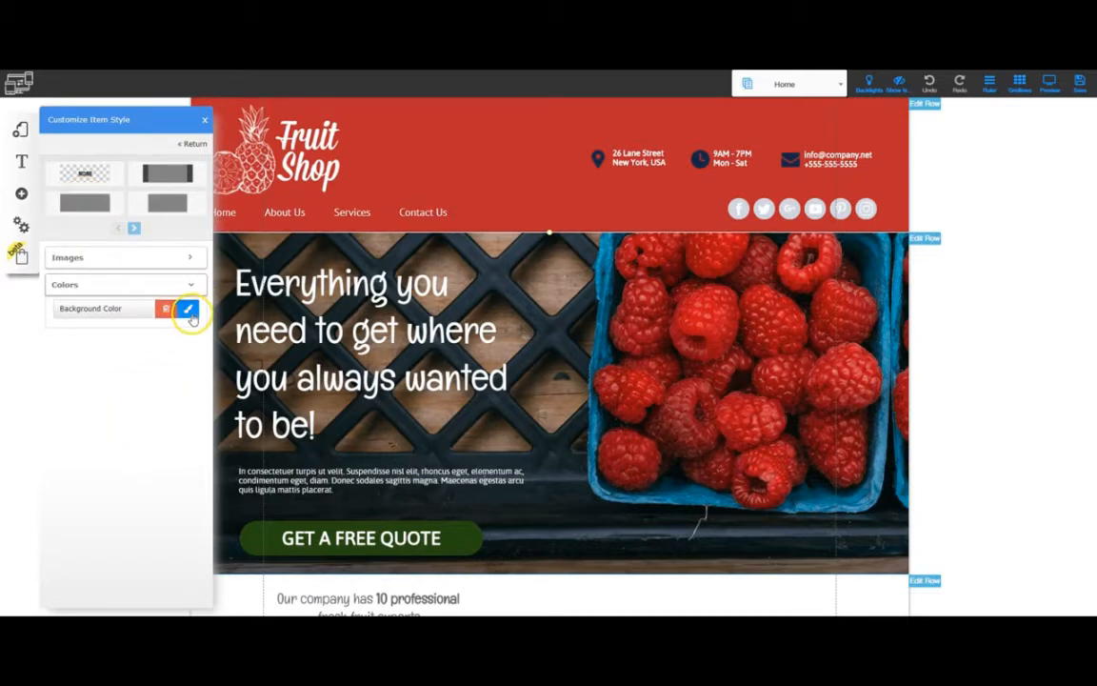
pyautogui.click(165, 307)
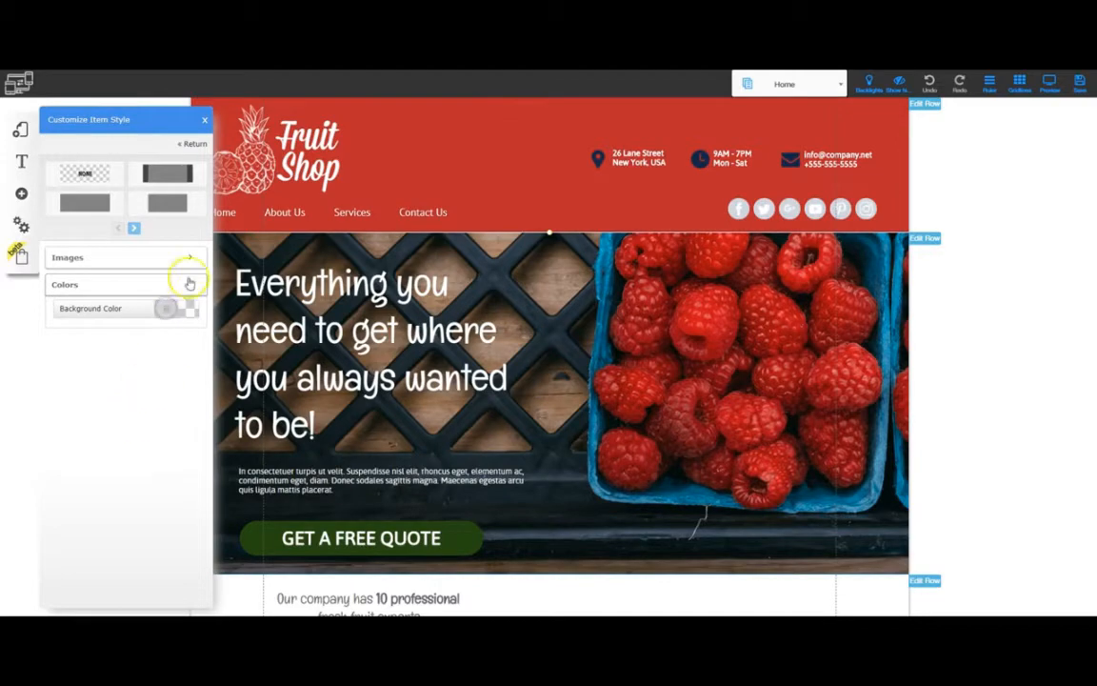
pyautogui.click(204, 121)
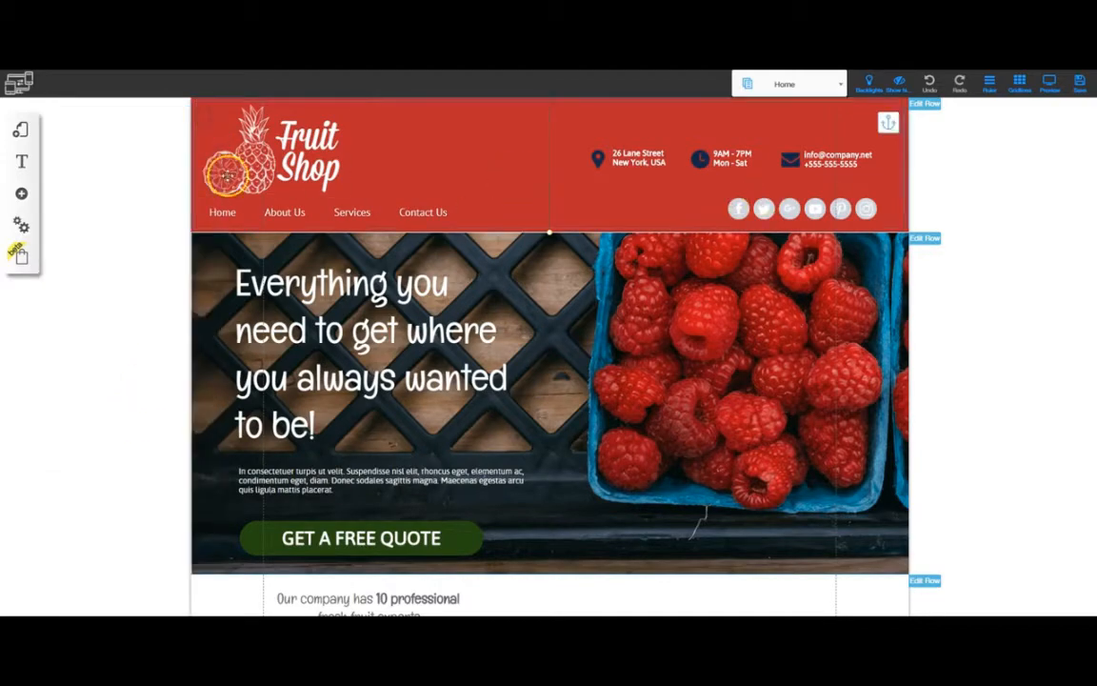
# Step: Clear the background color in the footer's appearance settings
pyautogui.scroll(-3, 587, 395)
pyautogui.scroll(-15, 694, 503)
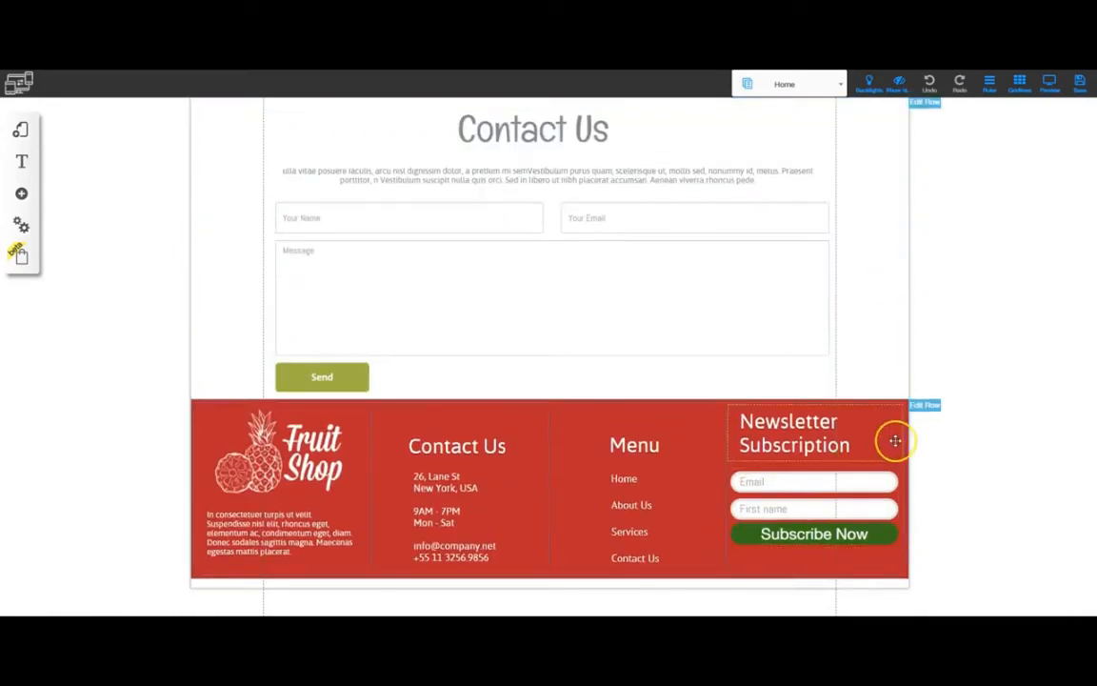
pyautogui.click(925, 405)
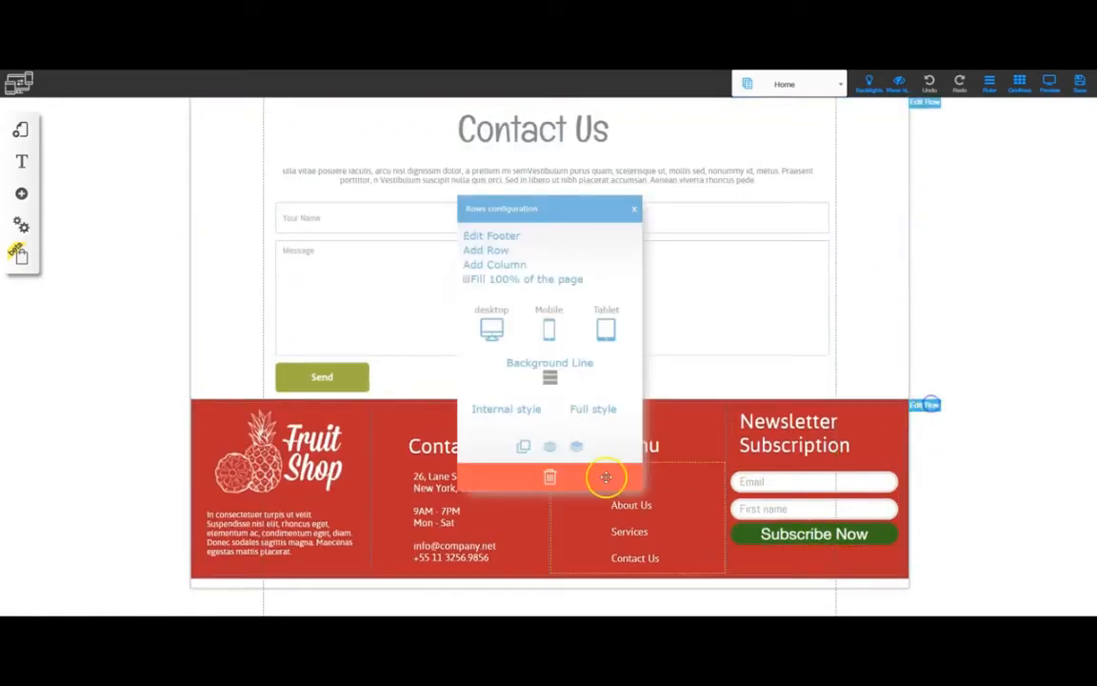
pyautogui.click(500, 237)
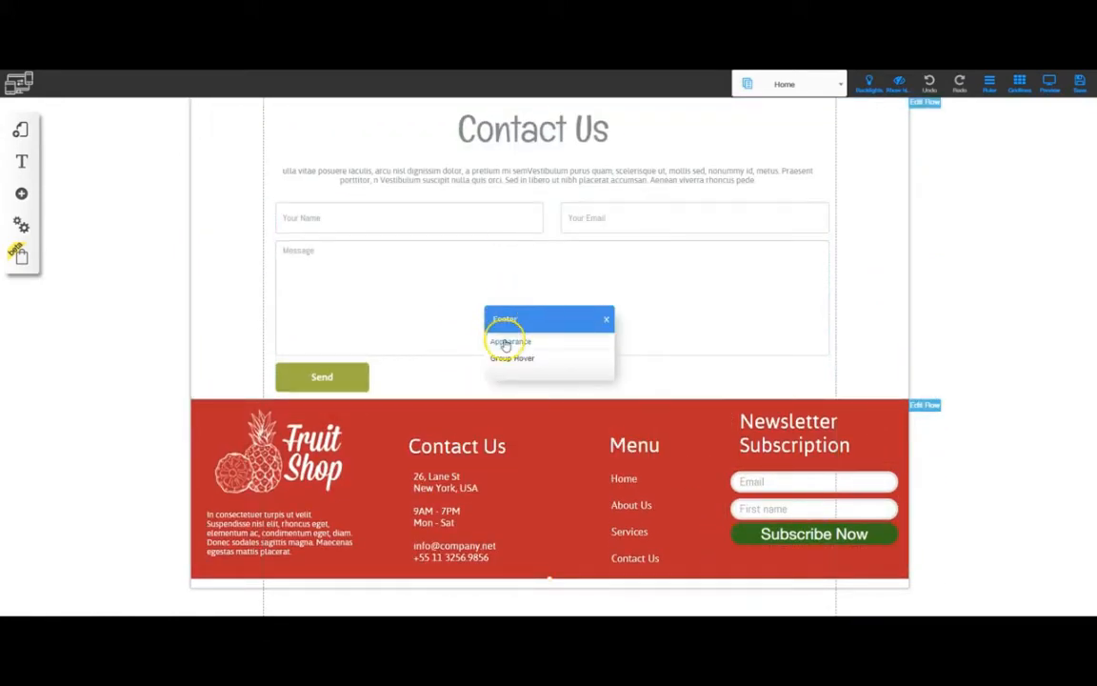
pyautogui.click(490, 343)
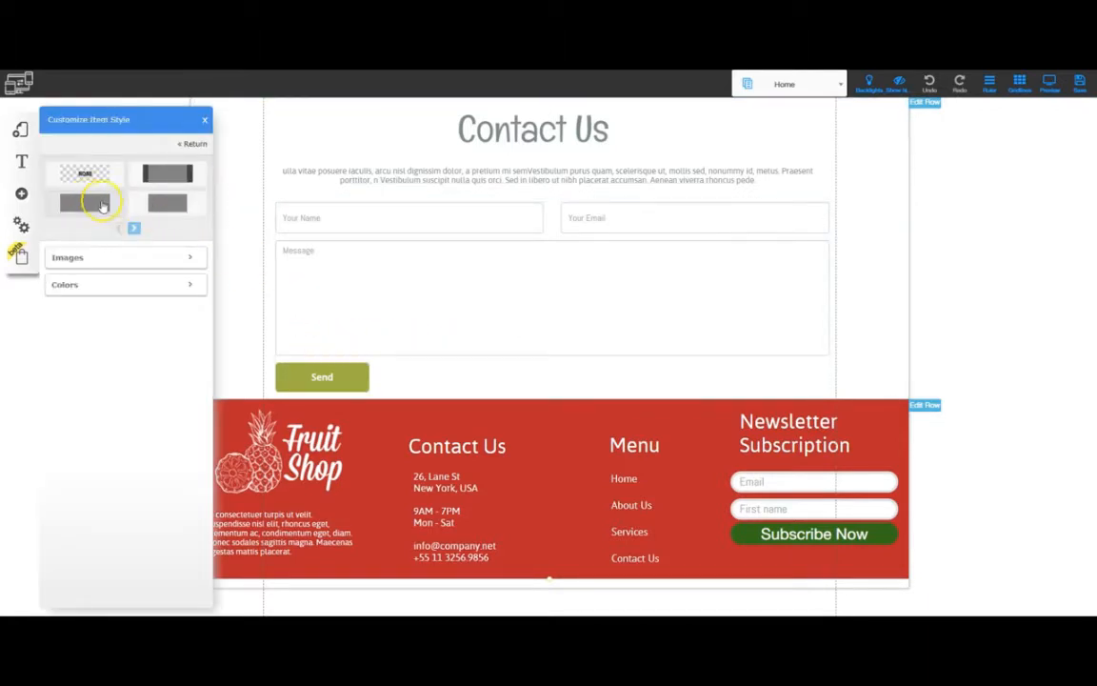
pyautogui.click(189, 284)
pyautogui.click(167, 310)
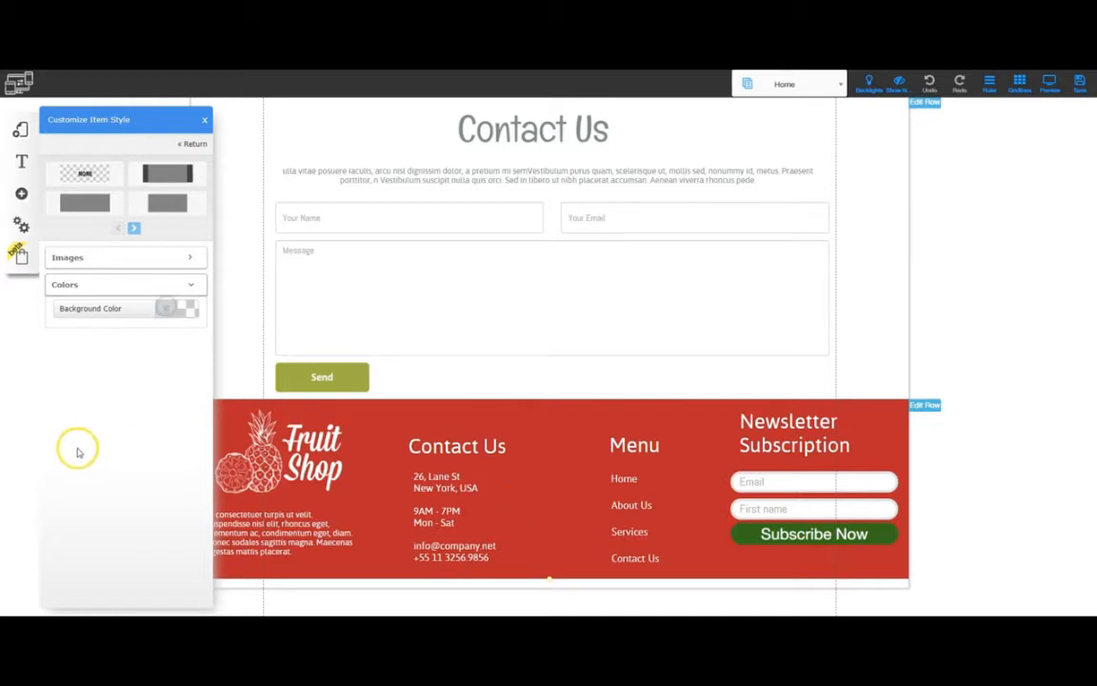
pyautogui.click(204, 122)
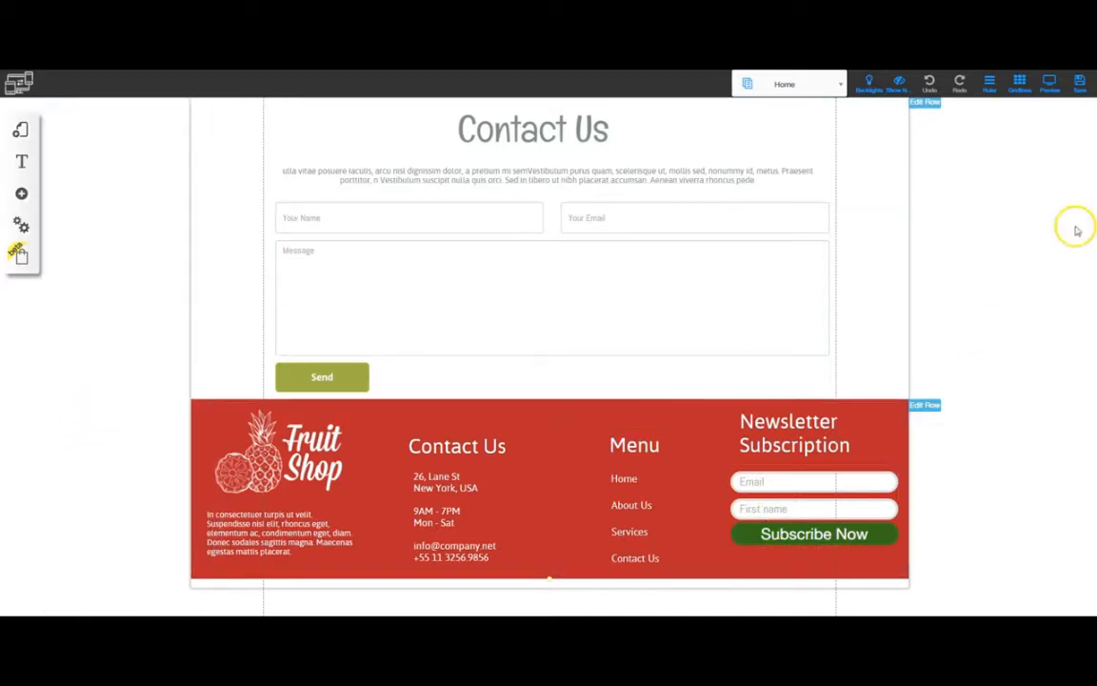
# Step: Save the changes to the site and dismiss the save alert
pyautogui.click(1079, 83)
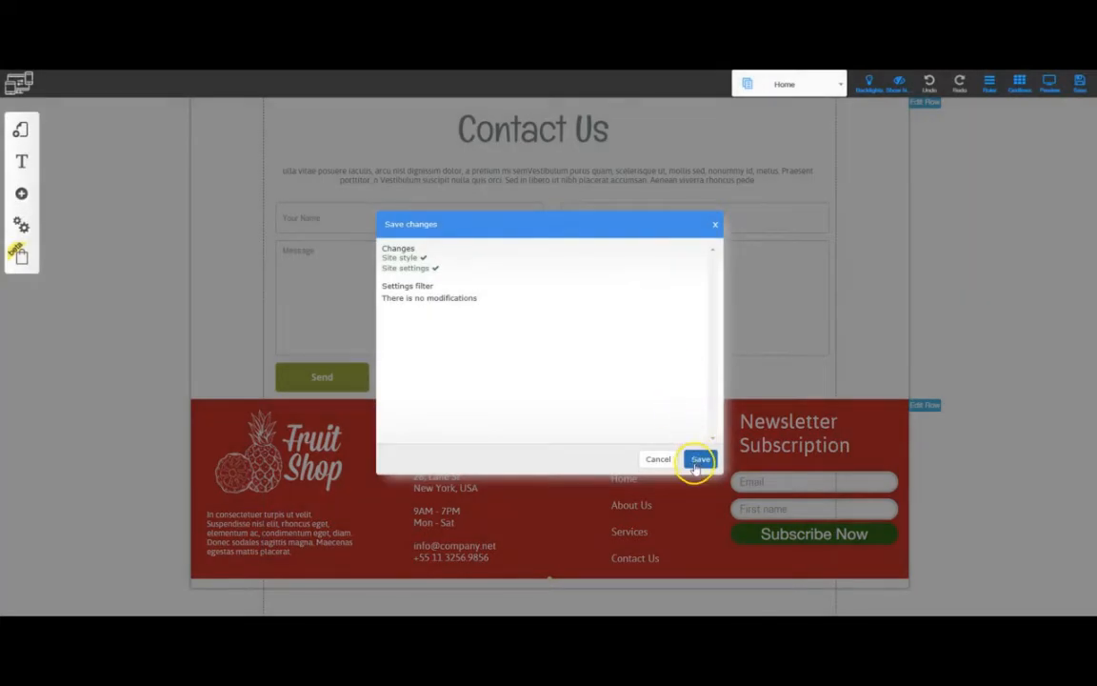
pyautogui.click(698, 461)
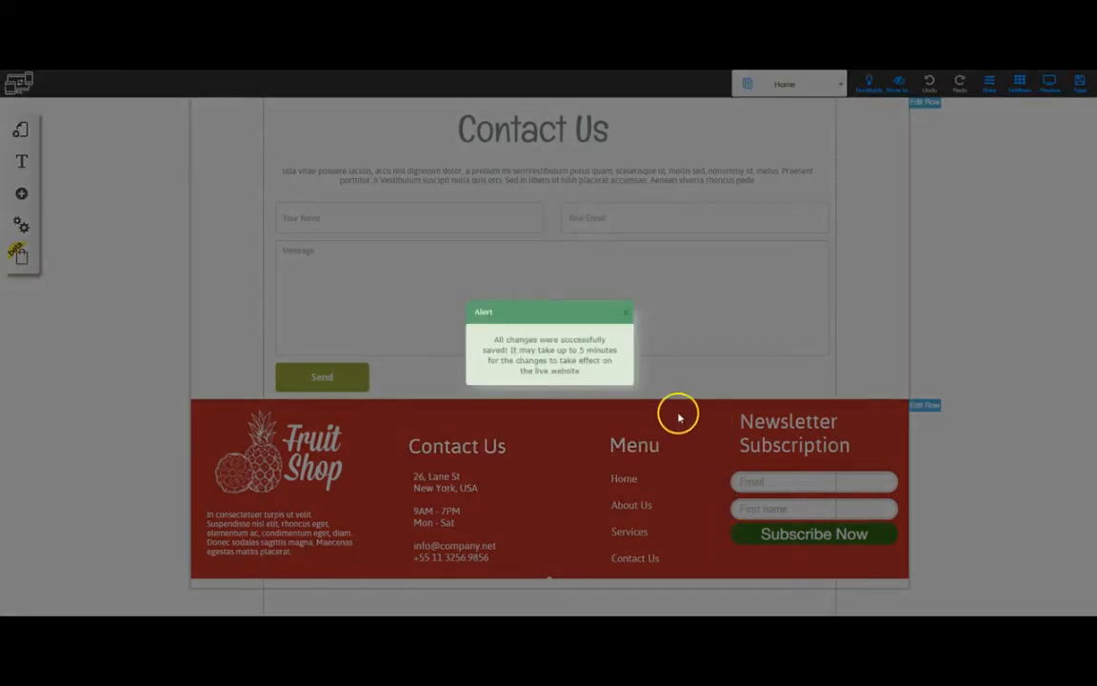
pyautogui.click(627, 313)
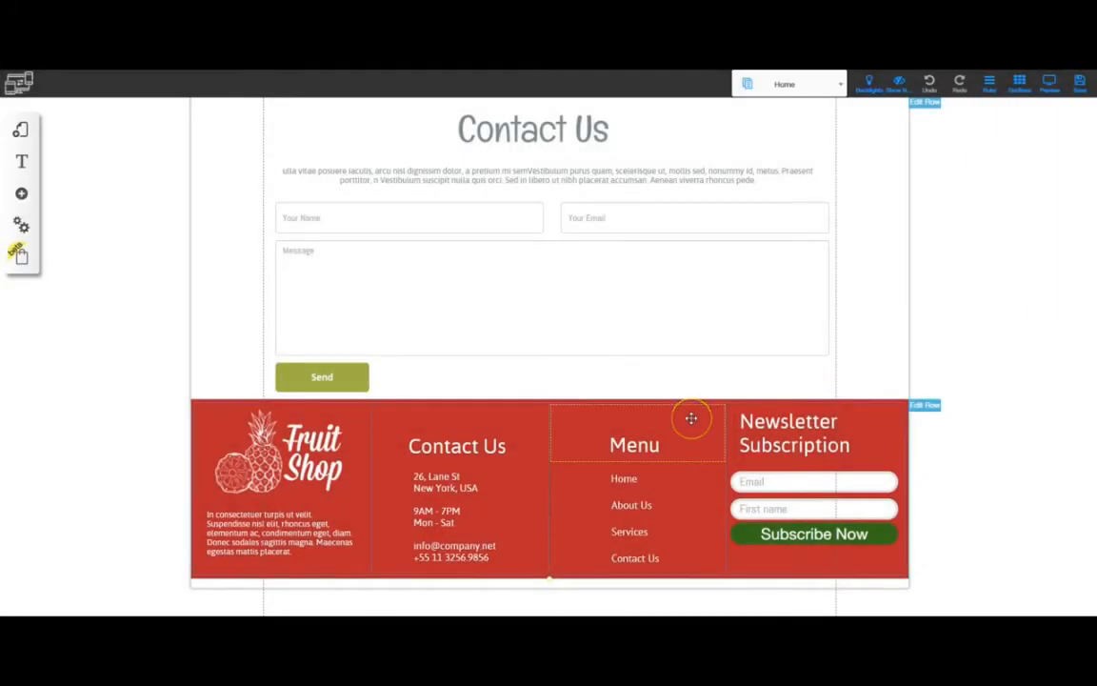
# Step: Duplicate the header row at the start of the page
pyautogui.scroll(10, 923, 343)
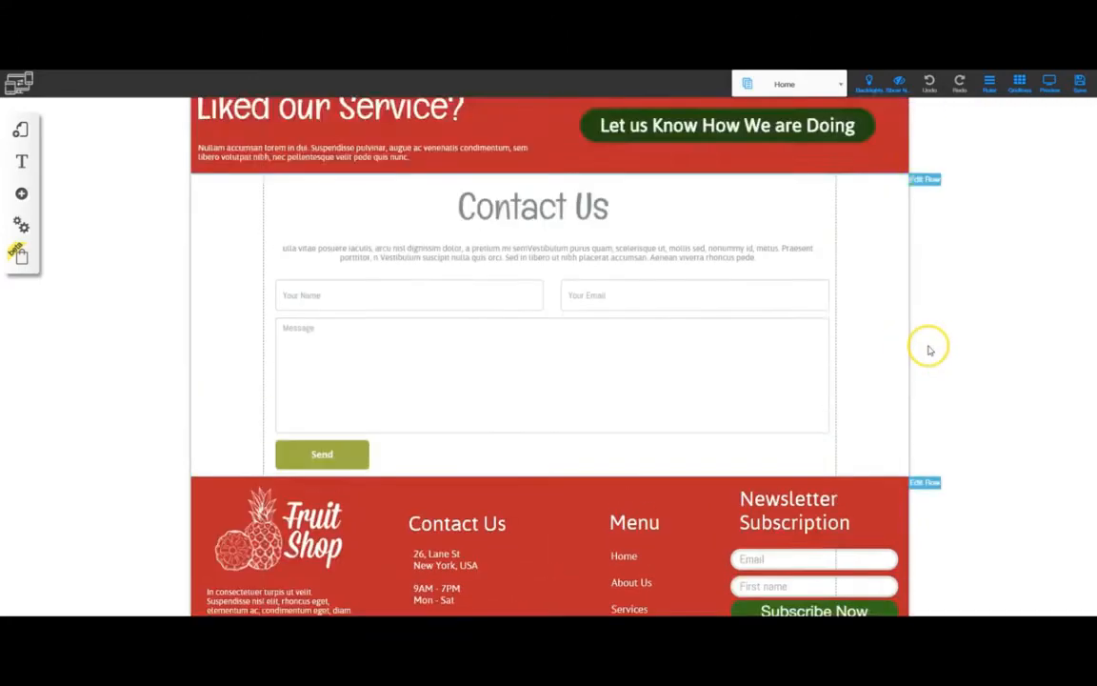
pyautogui.scroll(10, 931, 392)
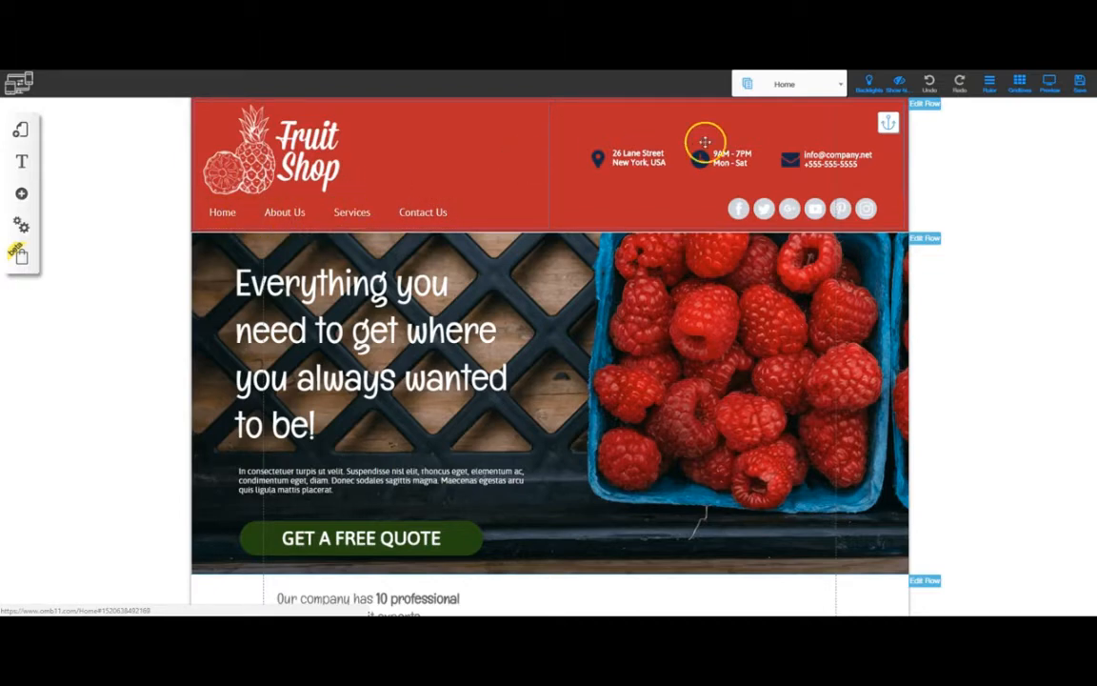
pyautogui.click(925, 105)
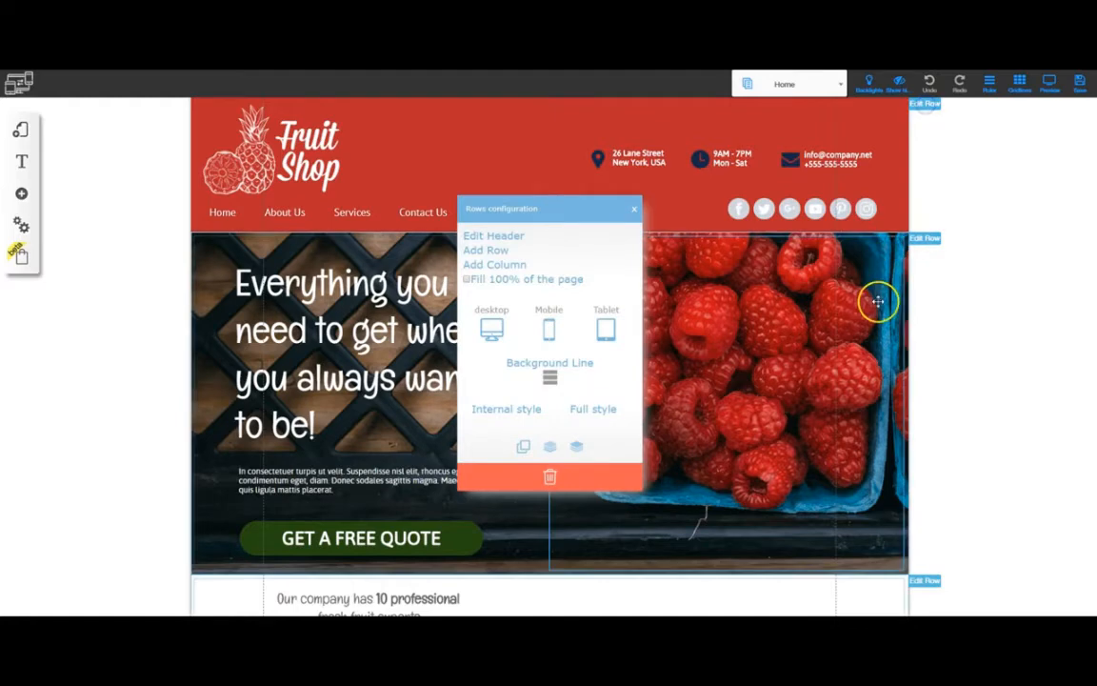
pyautogui.click(525, 445)
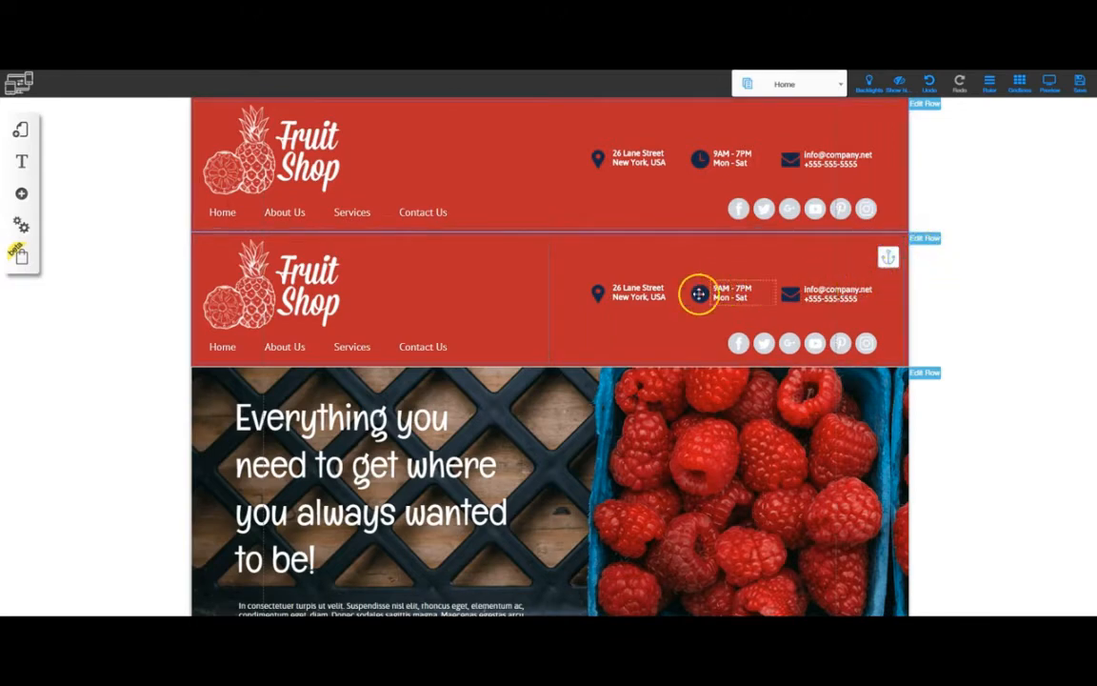
# Step: Remove the contact details and social icons from the duplicated header row and move its menu into the right-hand column
pyautogui.click(595, 294)
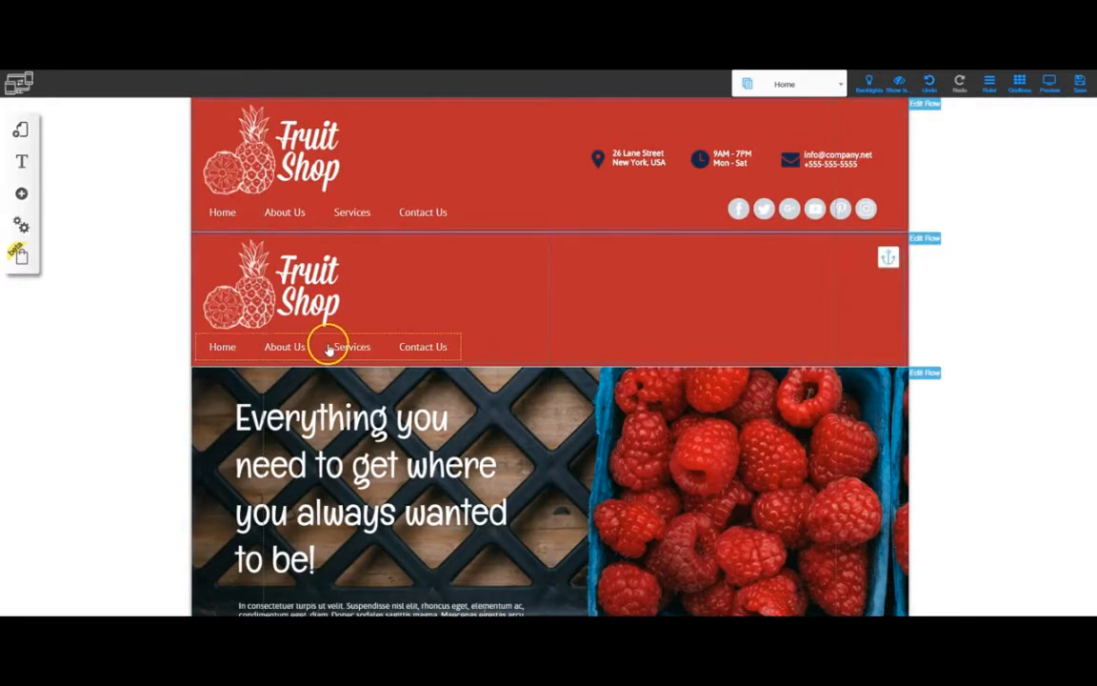
pyautogui.moveTo(333, 348); pyautogui.dragTo(711, 264)
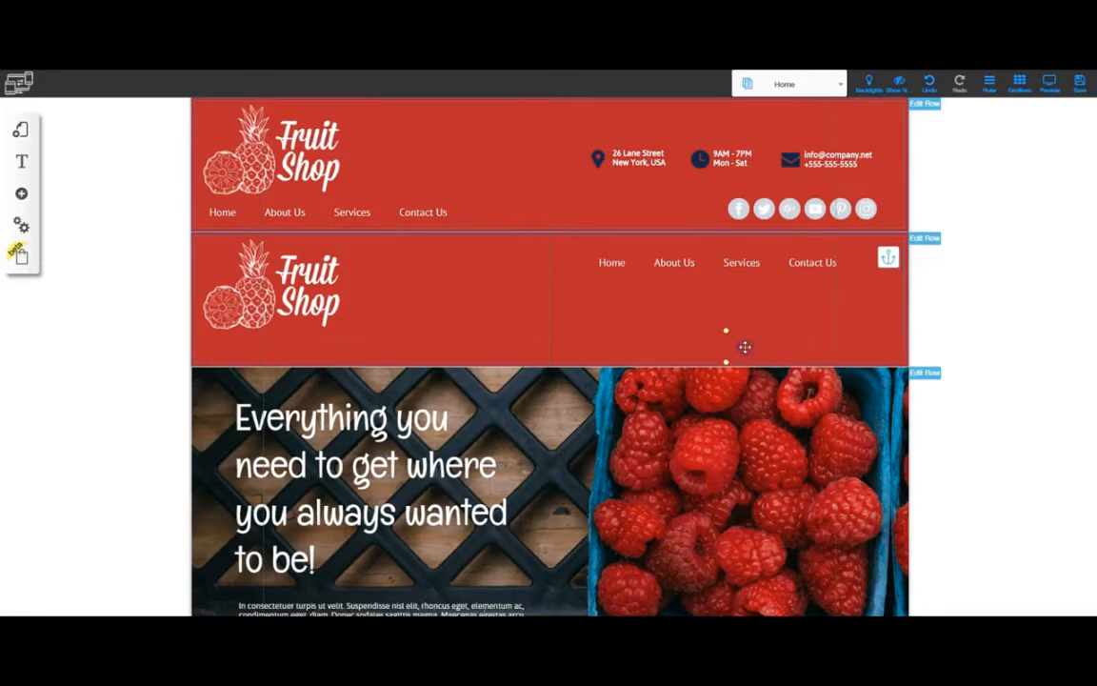
pyautogui.moveTo(744, 347); pyautogui.dragTo(436, 347)
pyautogui.press('Delete')
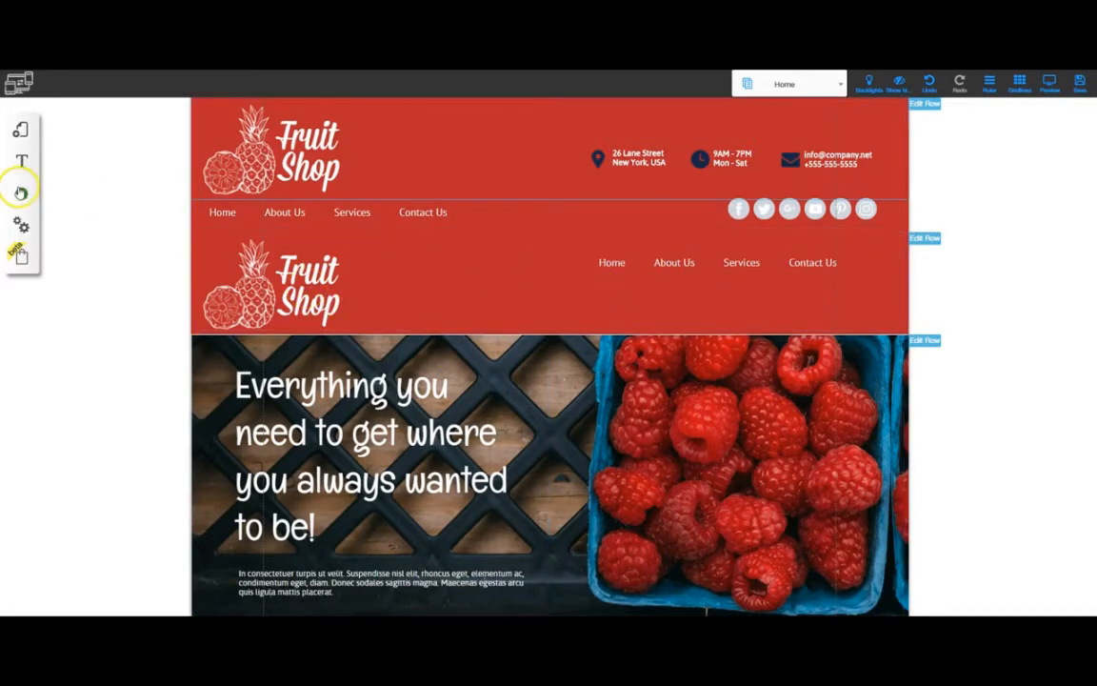
# Step: Add a blue menu element to the page, placing it over the hero banner's headline
pyautogui.click(22, 194)
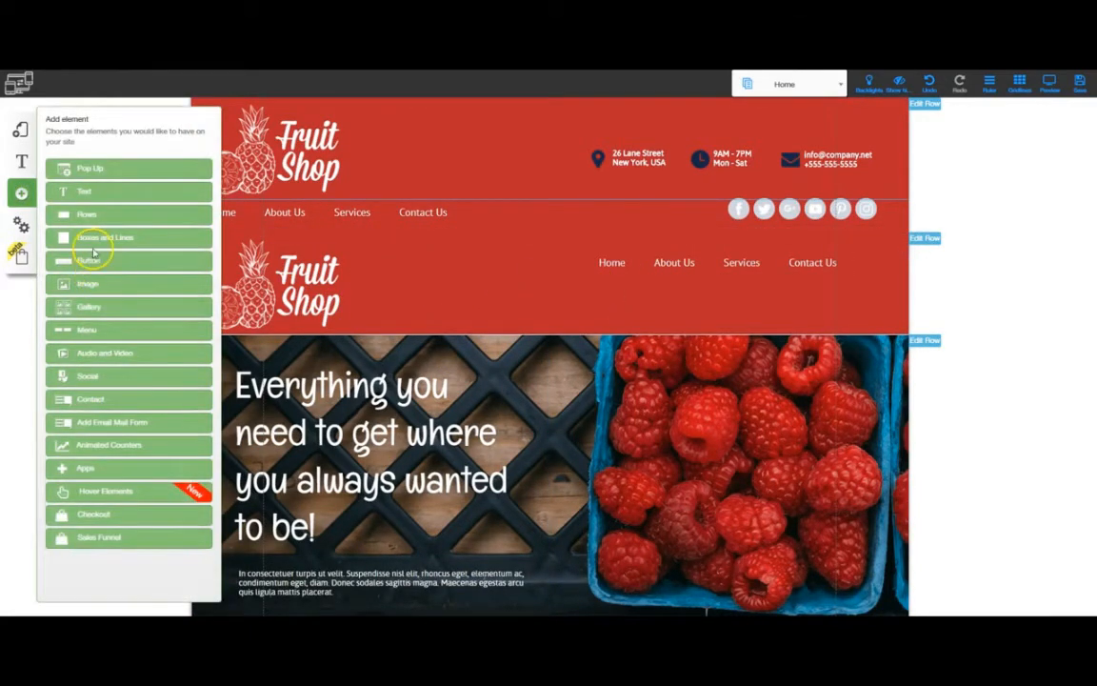
pyautogui.moveTo(93, 256); pyautogui.dragTo(474, 395)
# Step: Nudge the logo in the duplicated header row and check its Center in Mobile setting
pyautogui.click(267, 273)
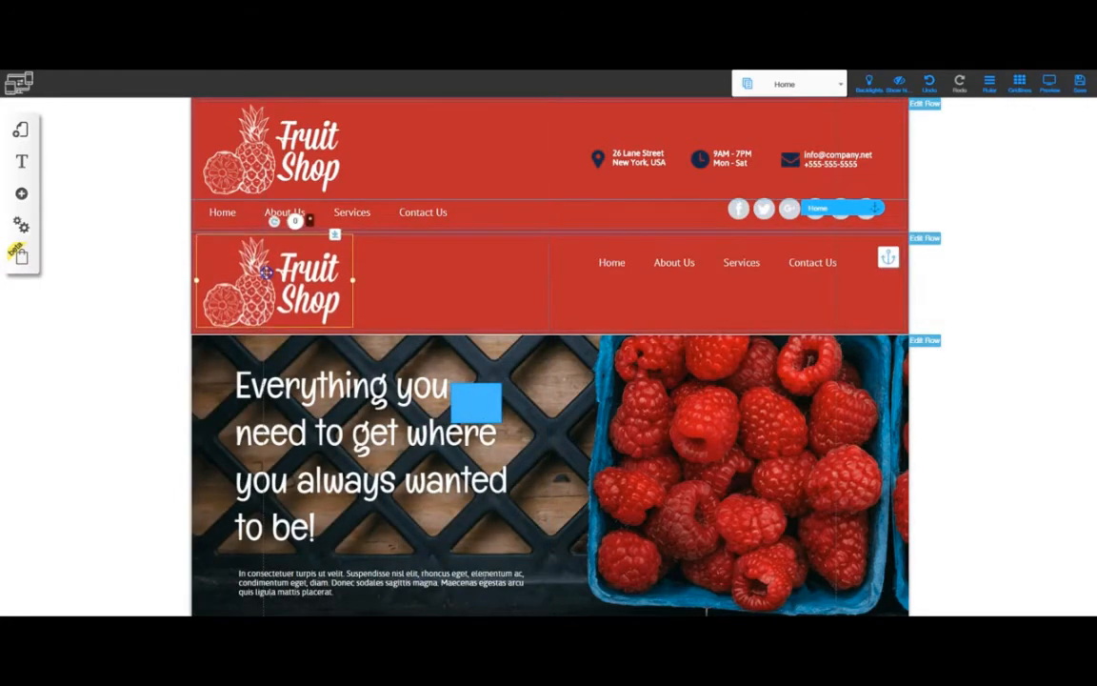
pyautogui.moveTo(266, 274); pyautogui.dragTo(267, 277)
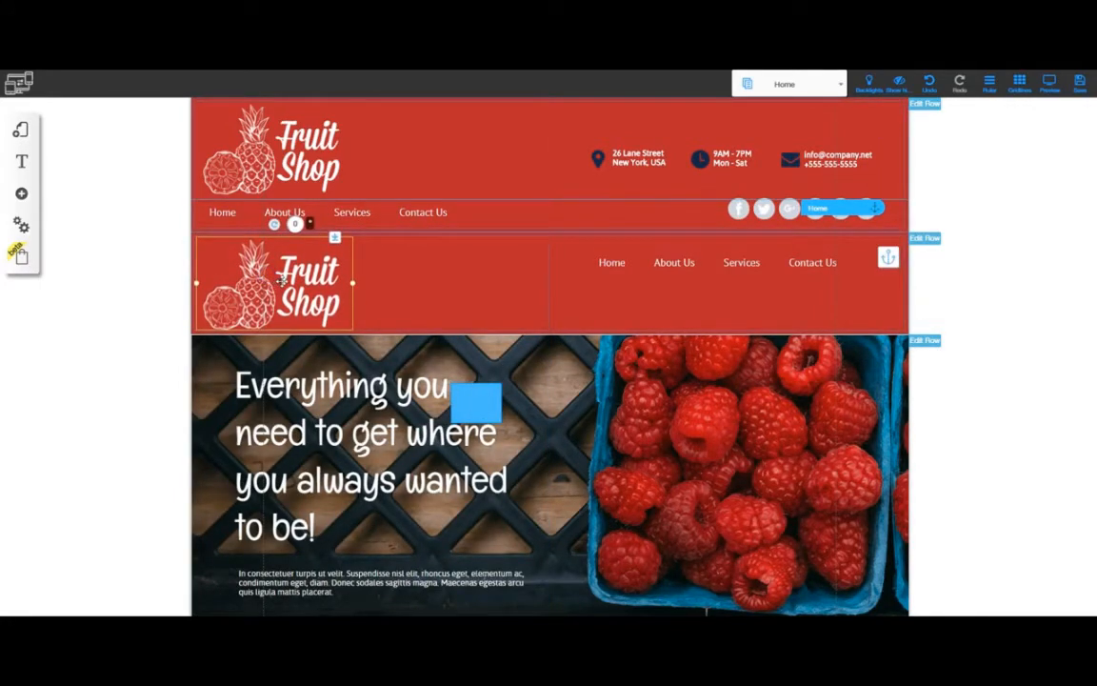
pyautogui.doubleClick(282, 280)
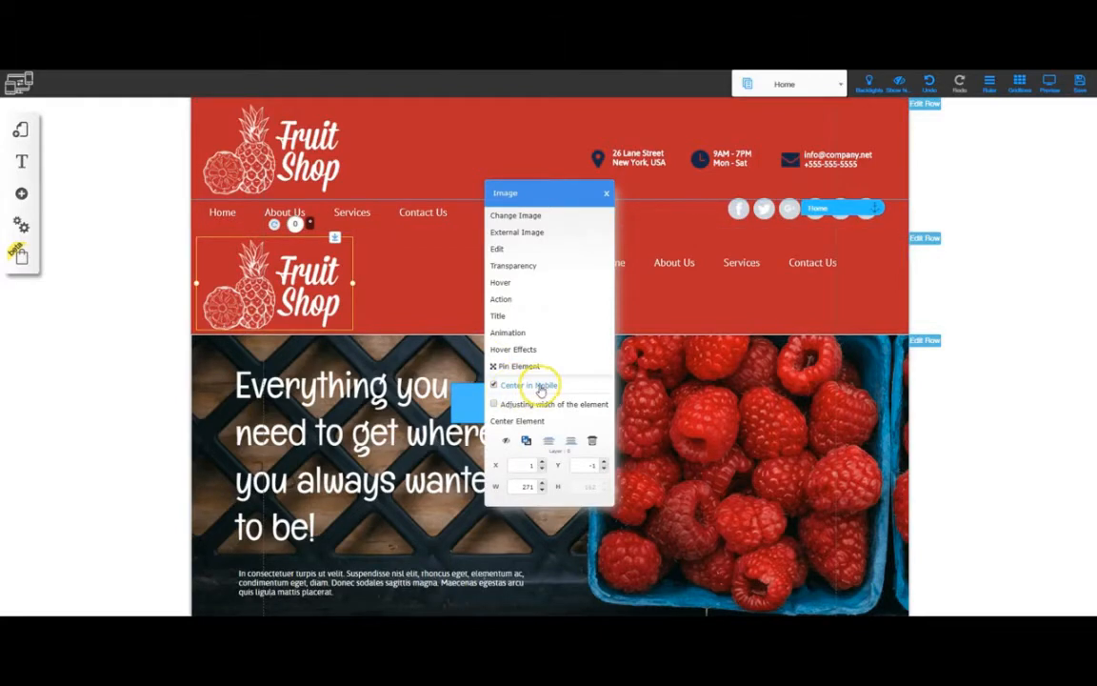
pyautogui.click(606, 193)
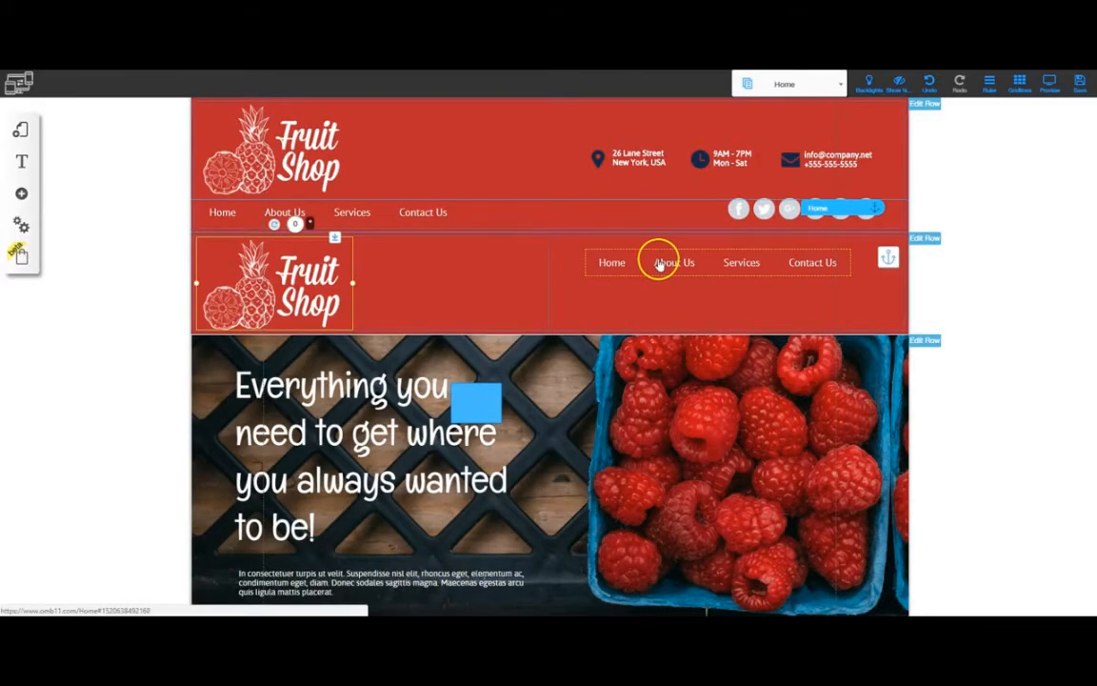
# Step: Reposition the duplicated header row's menu slightly and turn it into a burger menu with the Default theme
pyautogui.moveTo(659, 264); pyautogui.dragTo(670, 254)
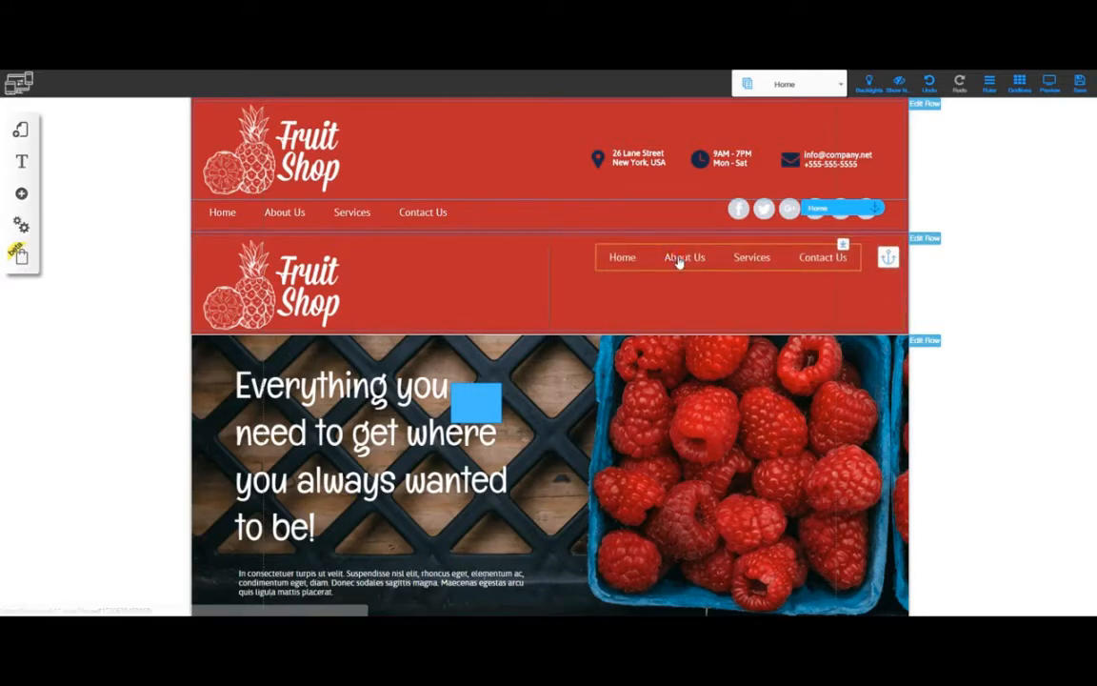
pyautogui.click(681, 260)
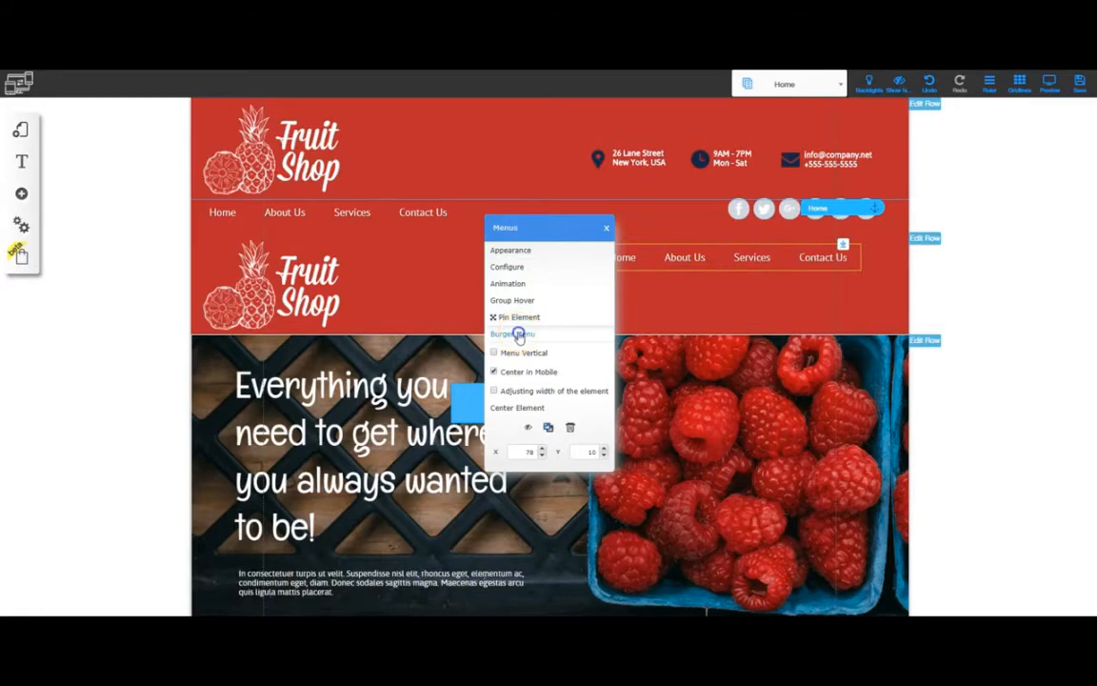
pyautogui.click(517, 334)
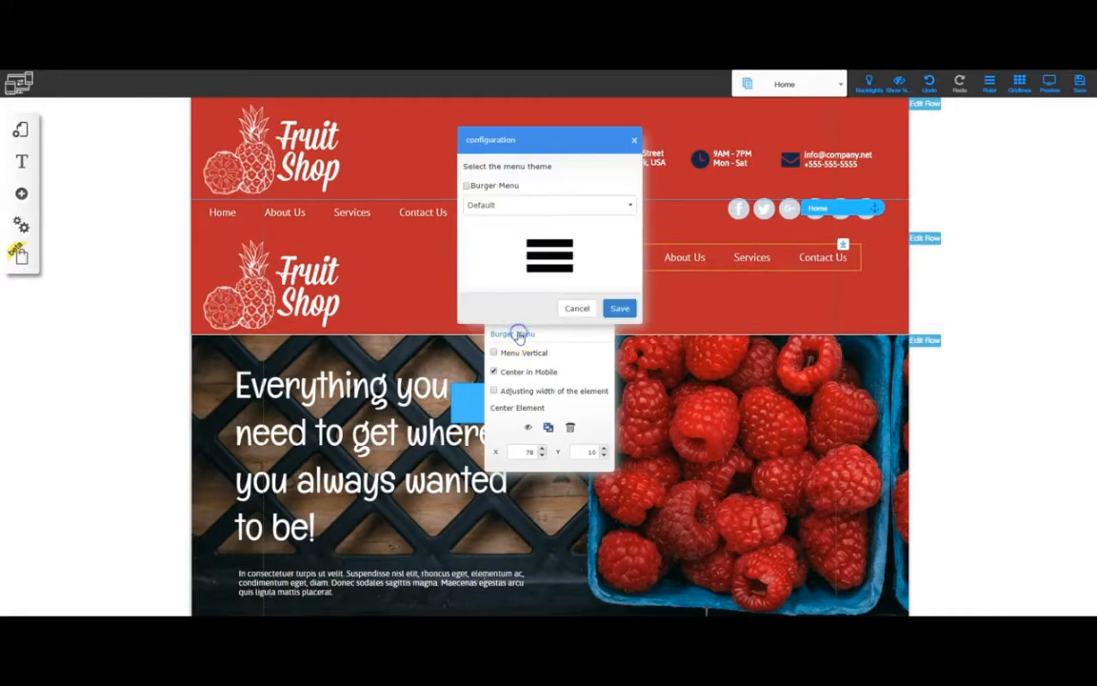
pyautogui.click(467, 187)
pyautogui.click(543, 206)
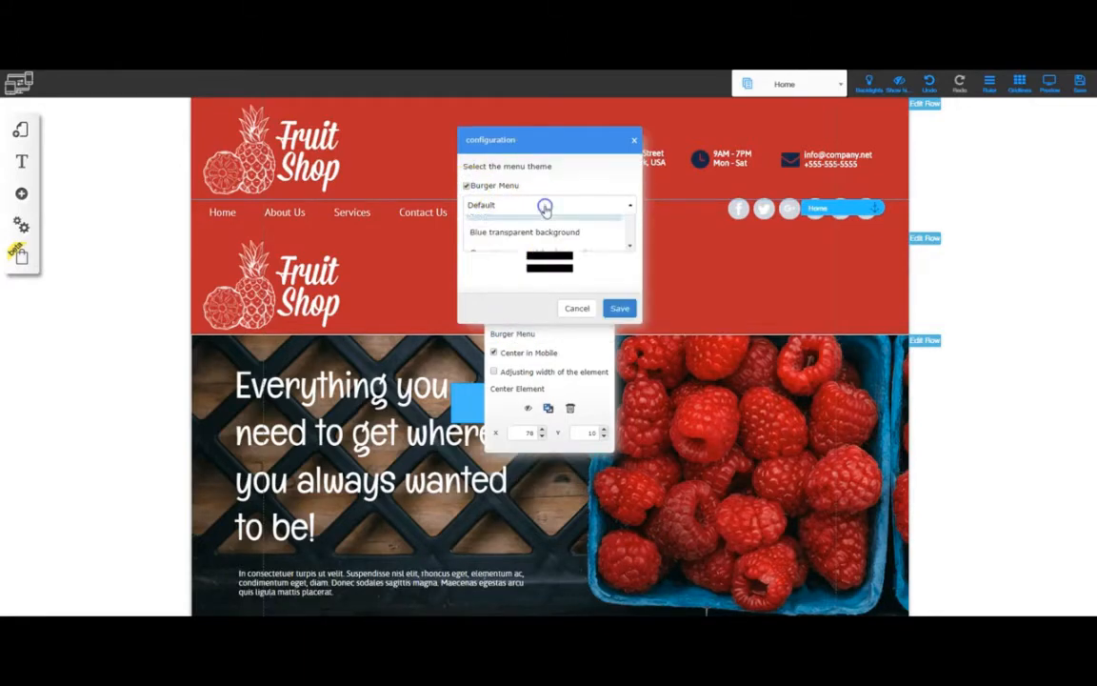
pyautogui.click(517, 230)
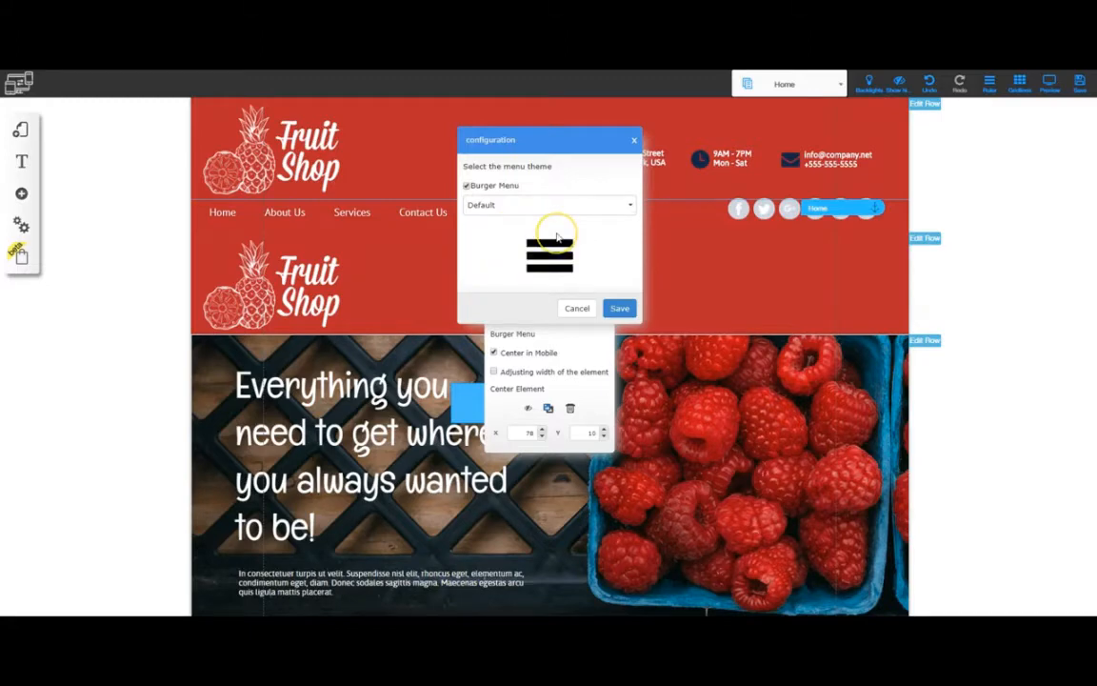
pyautogui.click(619, 307)
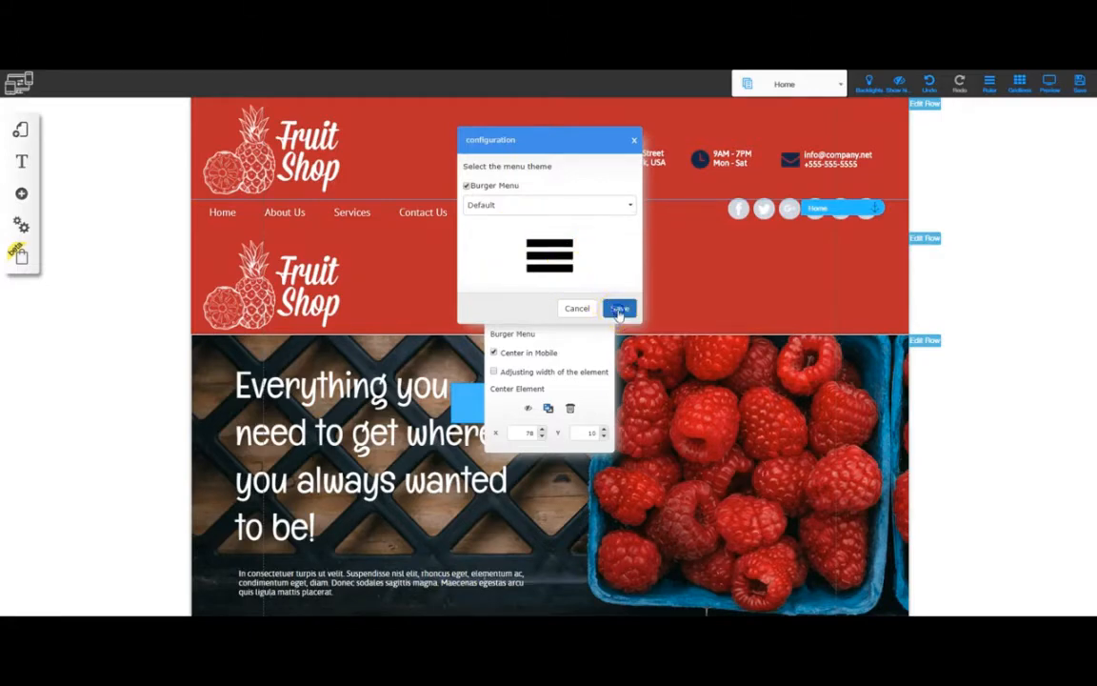
pyautogui.click(608, 230)
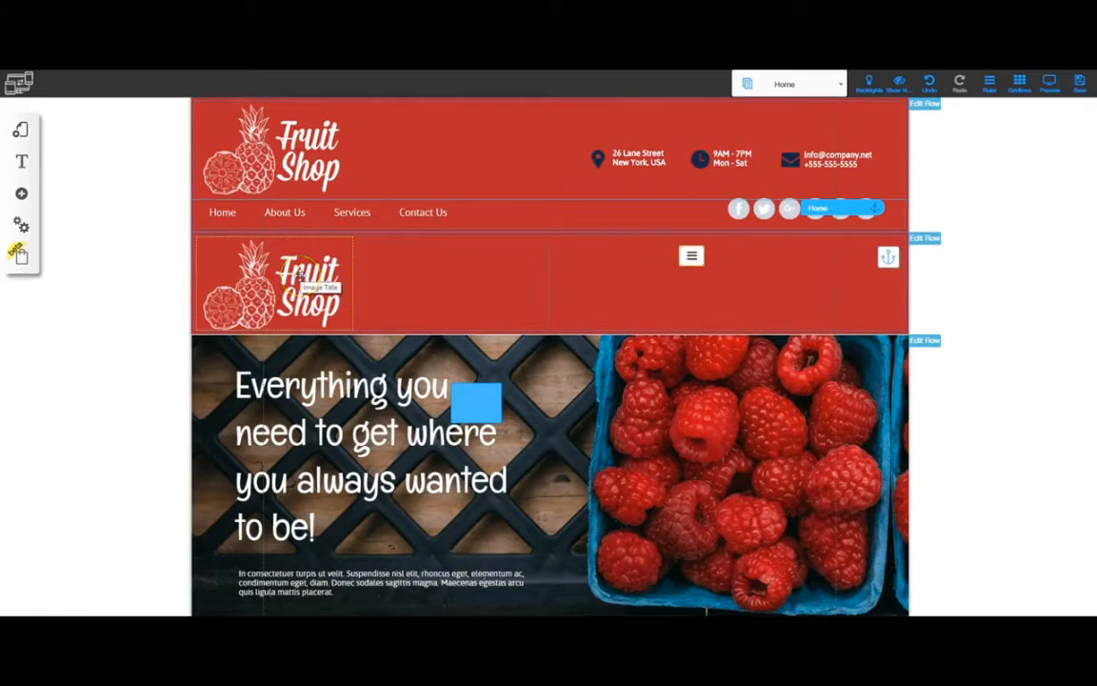
# Step: Set the logo's column in the duplicated header row to a width of 4 columns
pyautogui.click(442, 270)
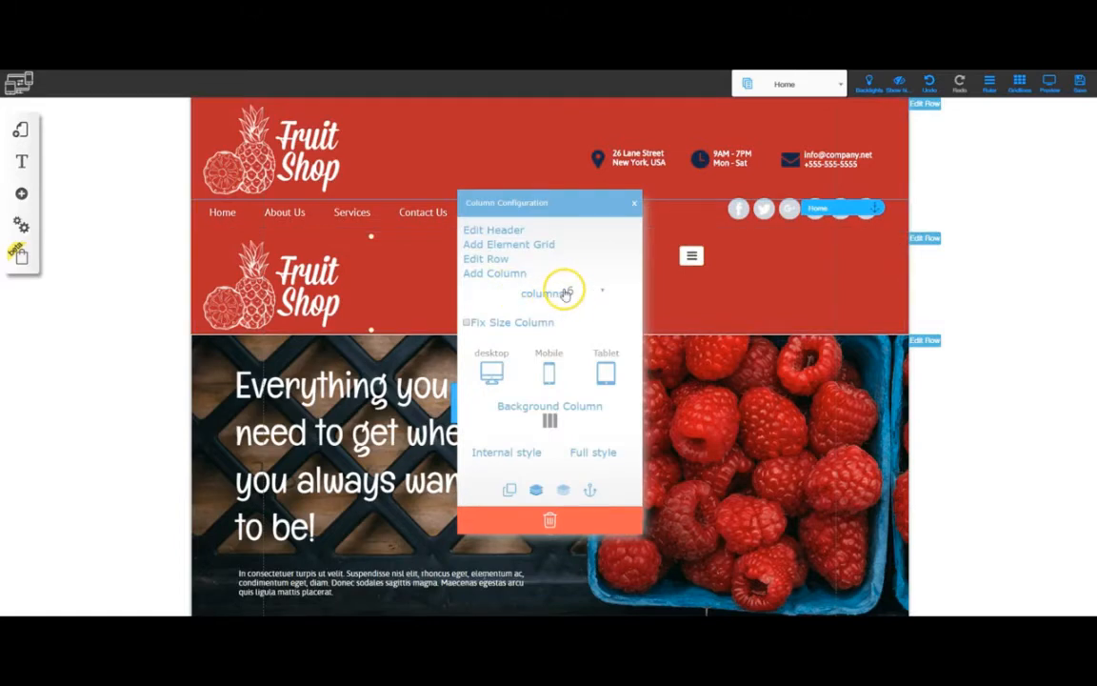
pyautogui.click(603, 291)
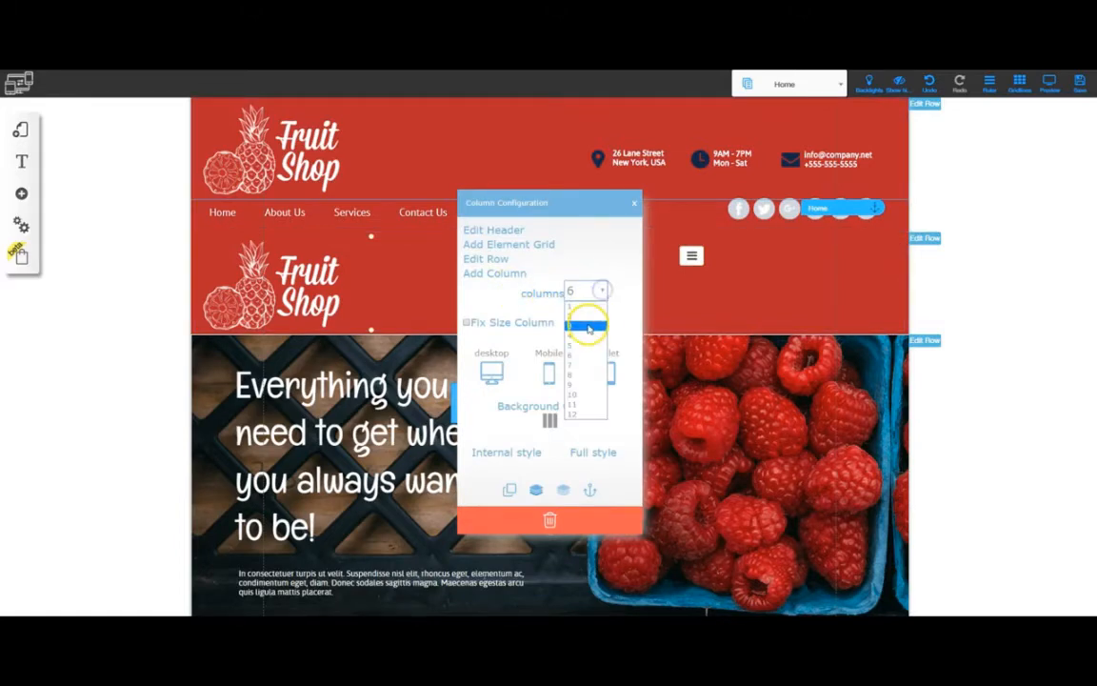
pyautogui.click(581, 324)
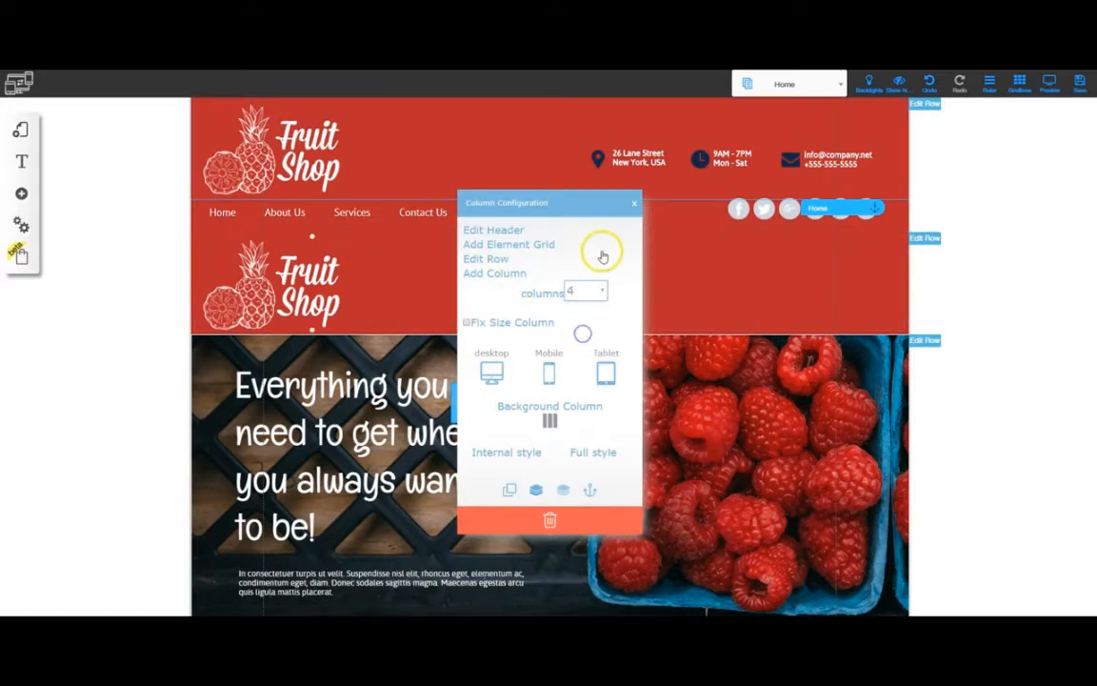
pyautogui.click(633, 202)
# Step: Set the logo's column in the duplicated header row to a width of 3 columns and adjust the logo inside it
pyautogui.click(354, 271)
pyautogui.moveTo(340, 276); pyautogui.dragTo(312, 281)
pyautogui.doubleClick(387, 266)
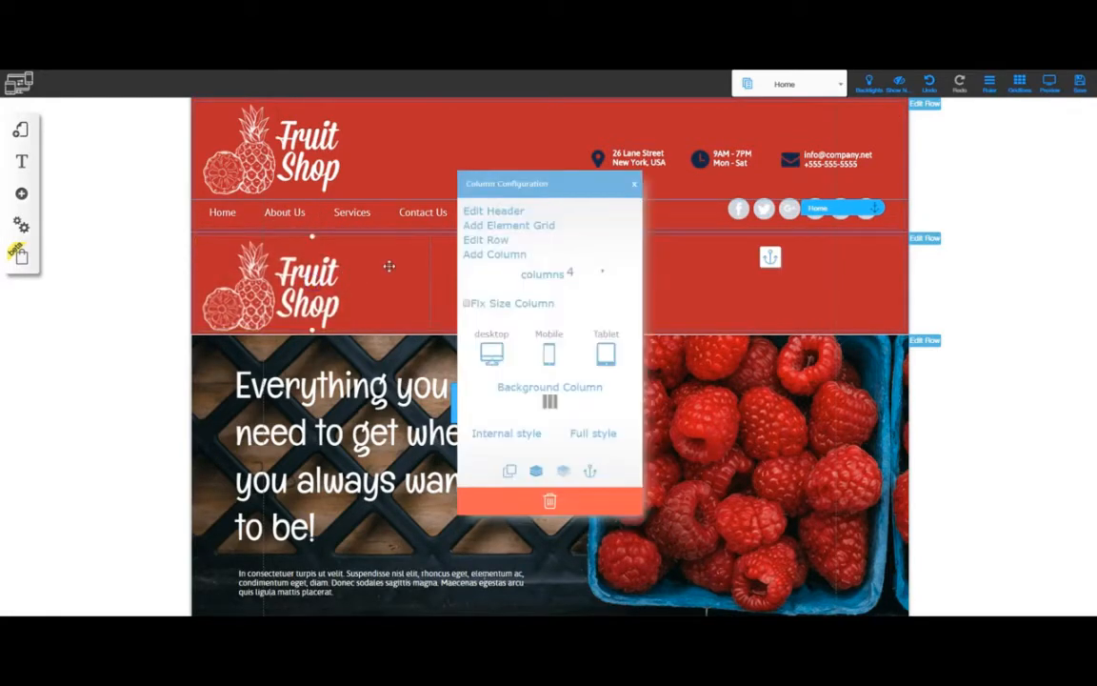
pyautogui.click(583, 271)
pyautogui.click(580, 308)
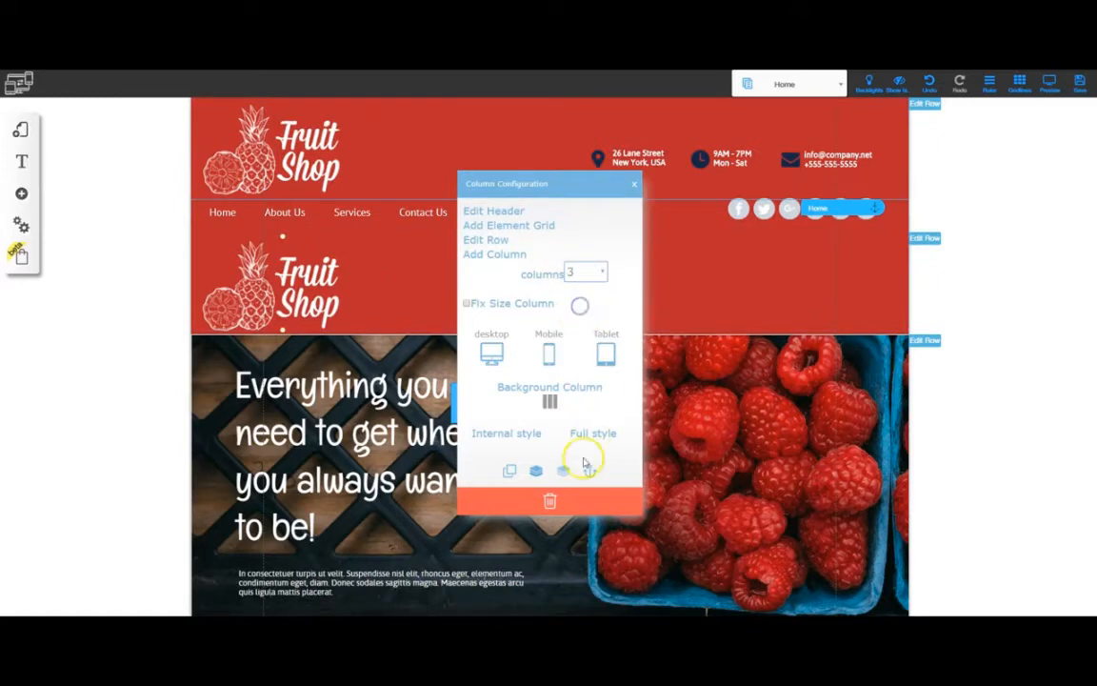
pyautogui.click(633, 184)
pyautogui.moveTo(305, 275)
pyautogui.mouseDown()
pyautogui.moveTo(317, 275)
pyautogui.moveTo(303, 275)
pyautogui.mouseUp()
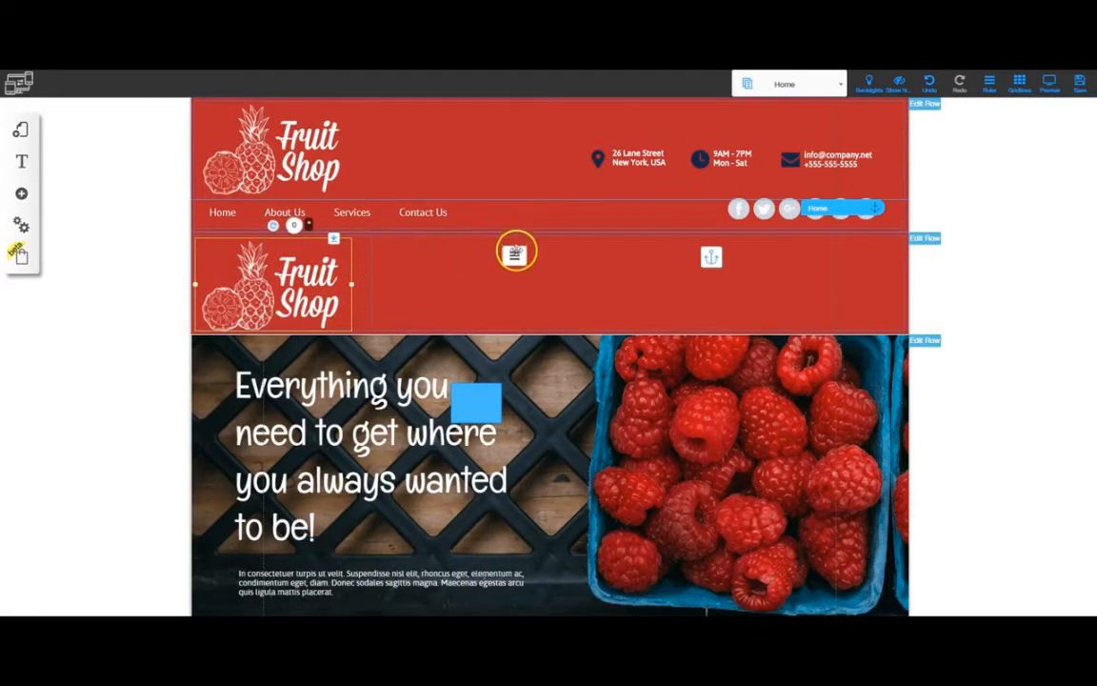
# Step: Narrow the column beside the duplicated logo to a width of 1 and place the burger menu inside it
pyautogui.moveTo(489, 273); pyautogui.dragTo(289, 279)
pyautogui.click(548, 271)
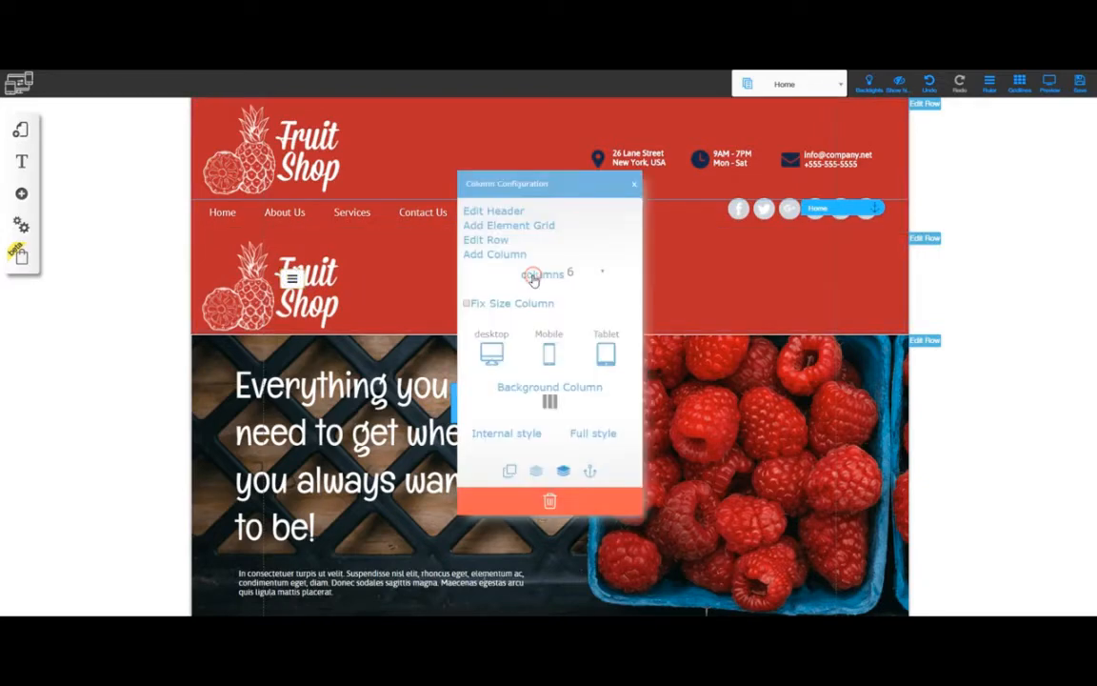
pyautogui.click(595, 273)
pyautogui.click(590, 290)
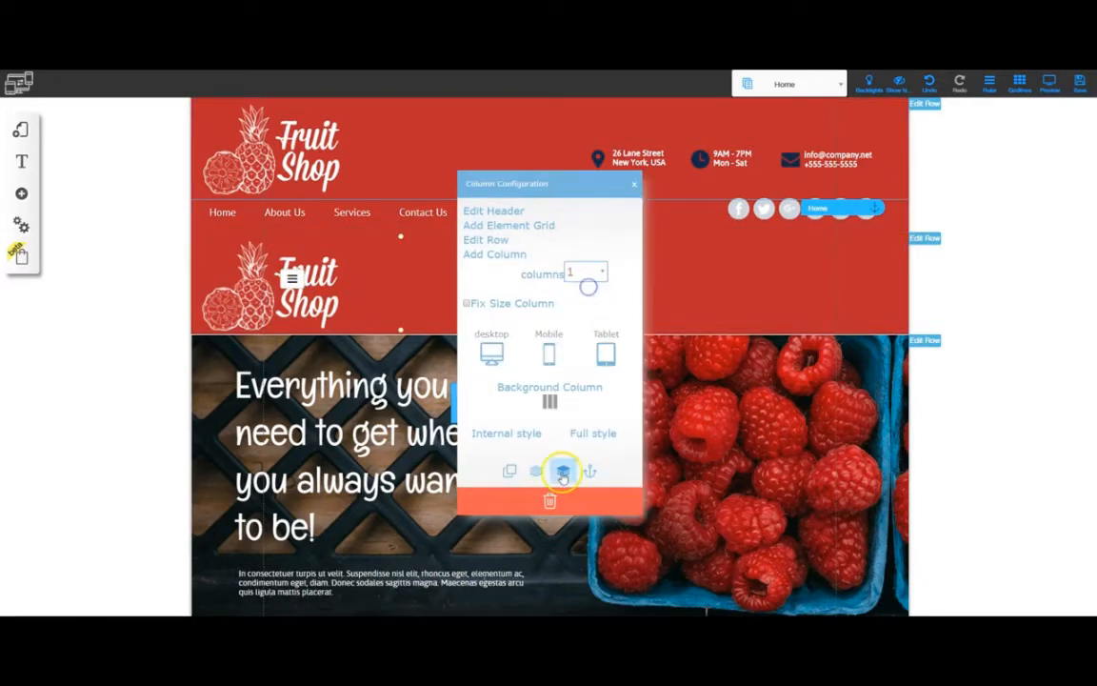
pyautogui.click(549, 499)
pyautogui.moveTo(299, 281); pyautogui.dragTo(404, 256)
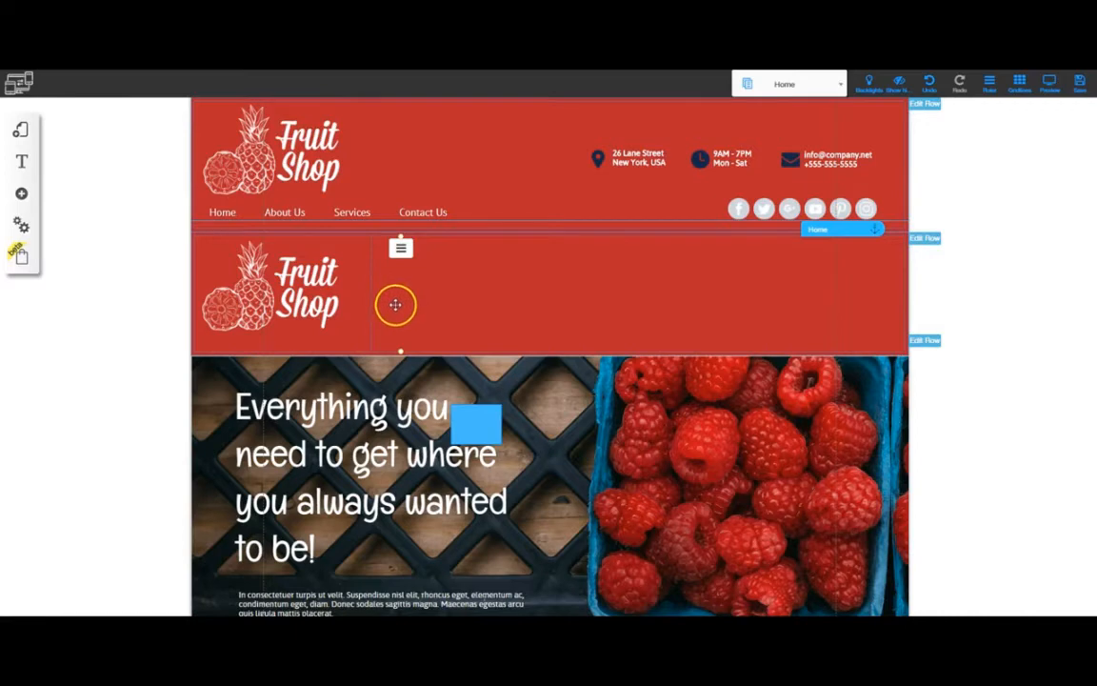
# Step: Add a third column to the duplicated header row and set its width to 8 columns
pyautogui.click(924, 238)
pyautogui.click(546, 284)
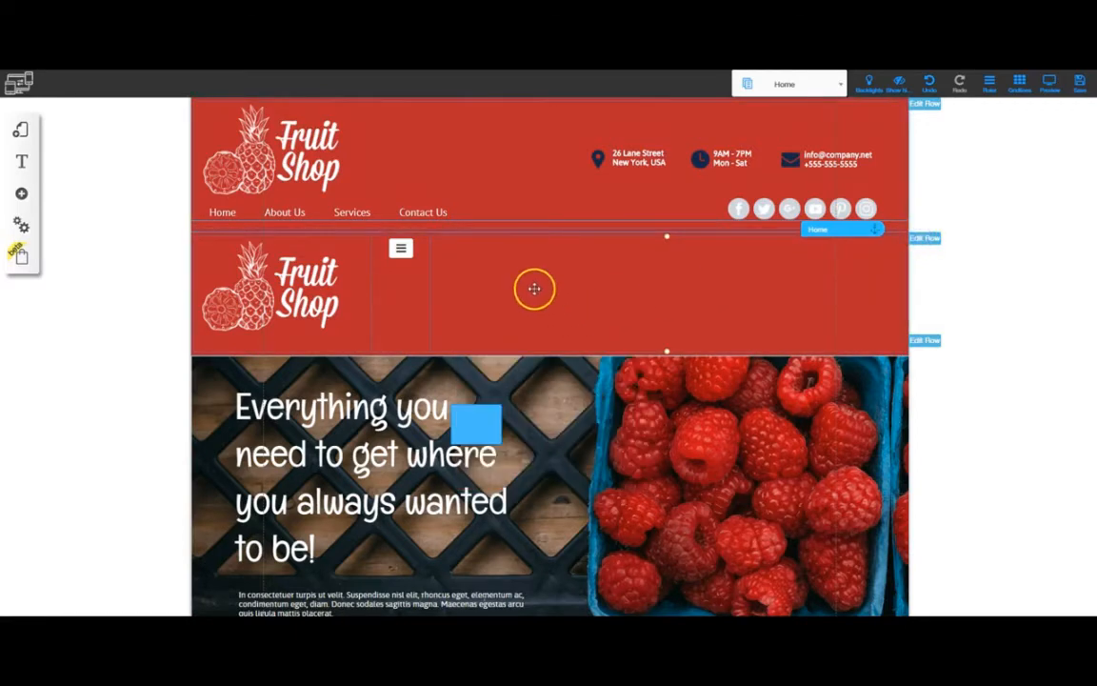
pyautogui.click(357, 263)
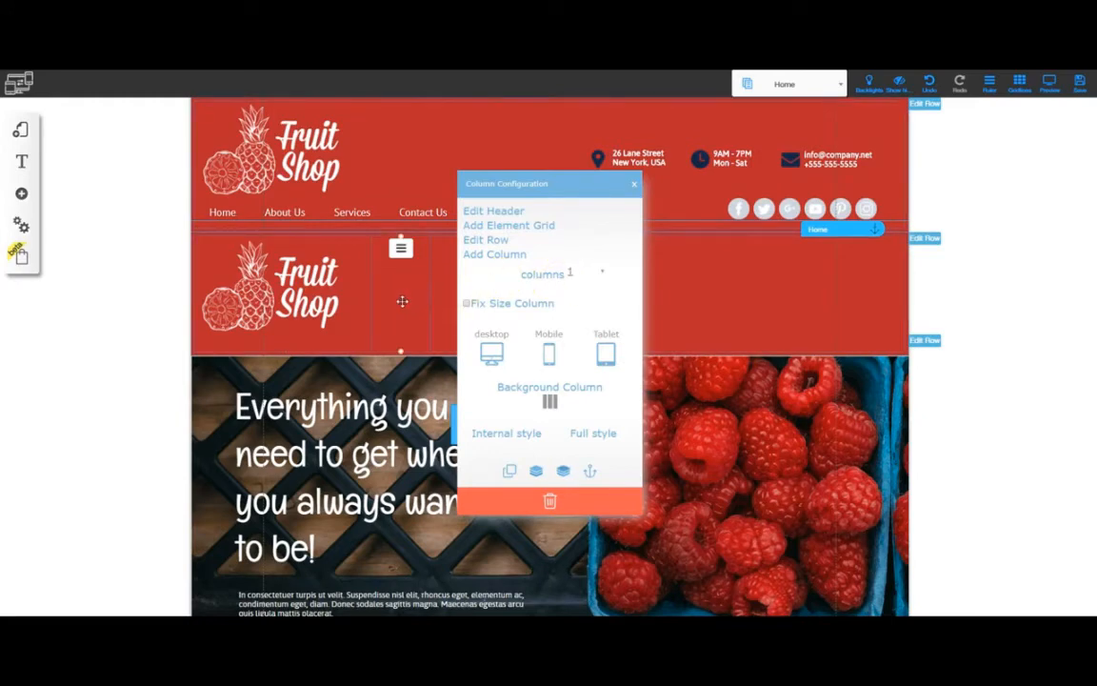
pyautogui.click(633, 184)
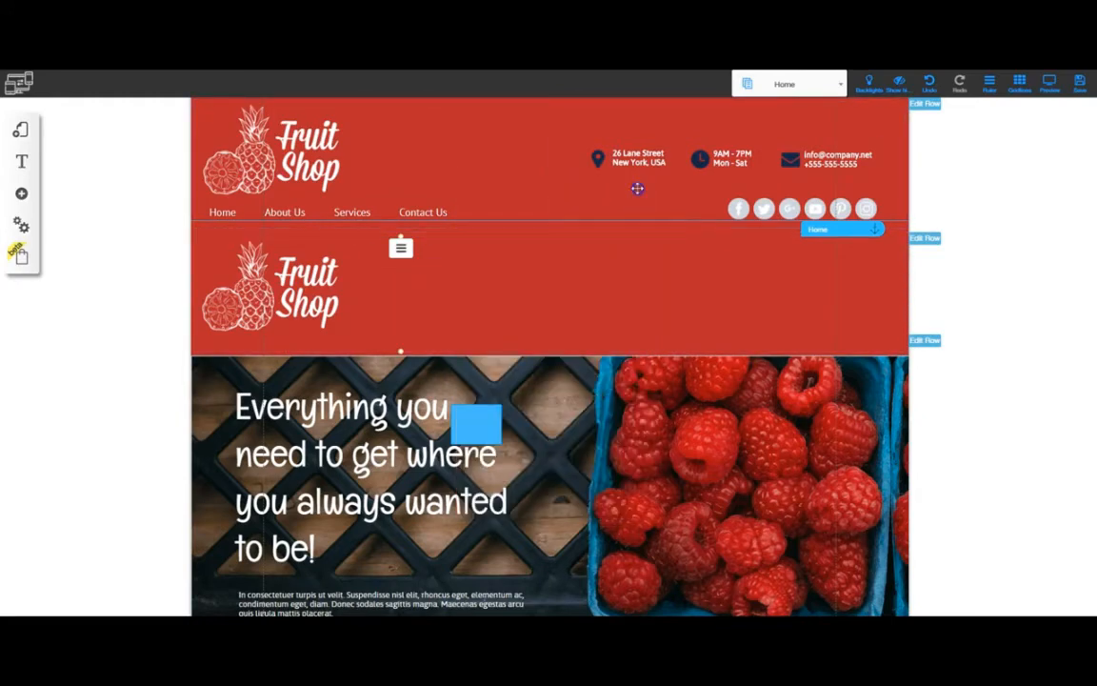
pyautogui.click(613, 291)
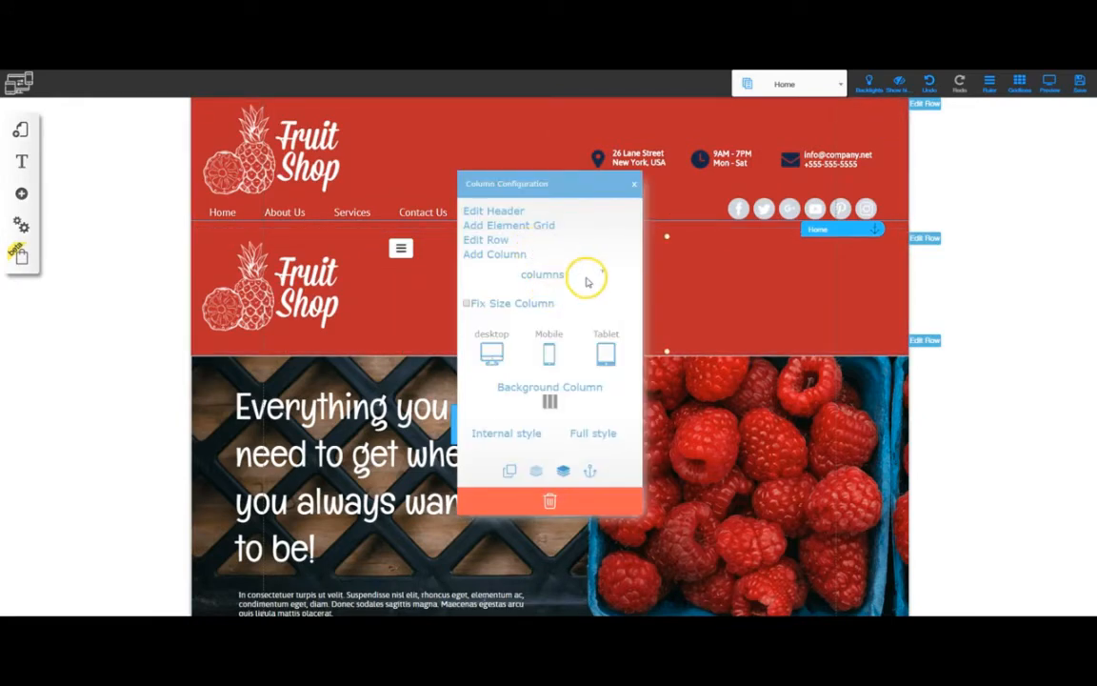
pyautogui.click(590, 276)
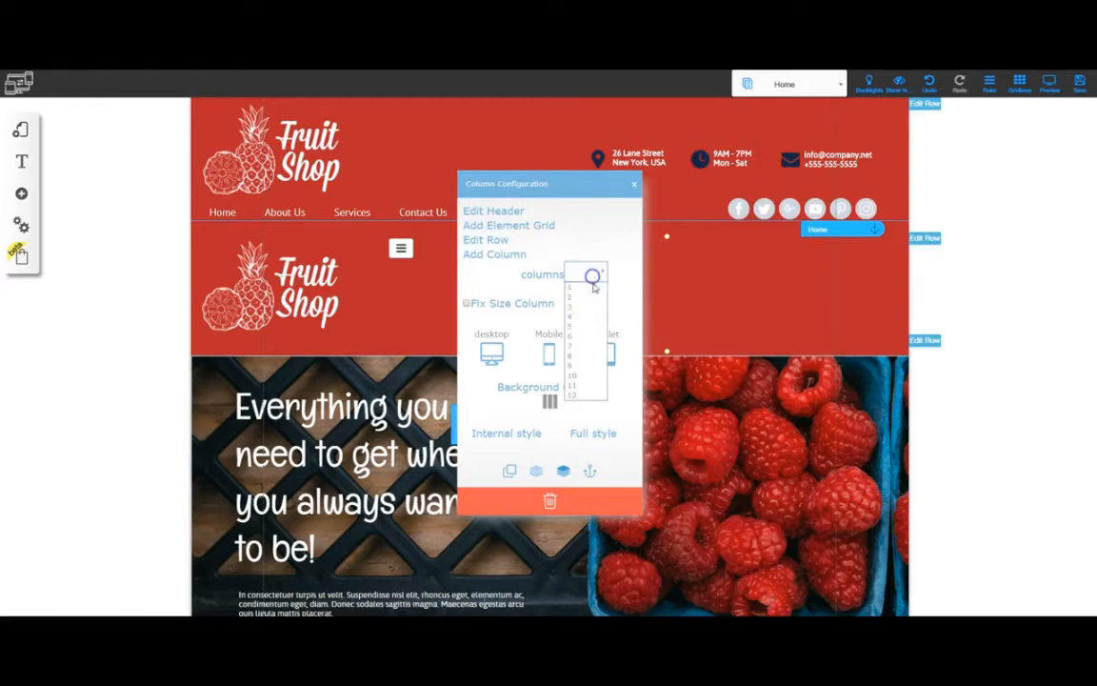
pyautogui.click(582, 356)
pyautogui.click(633, 184)
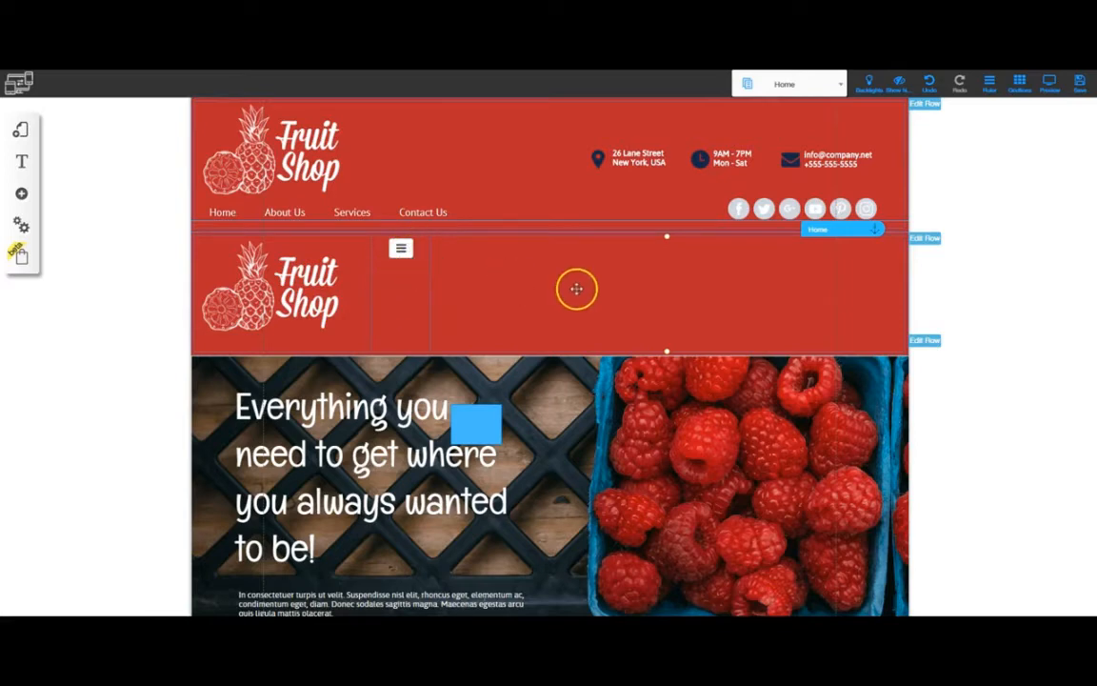
# Step: Hide the empty 8-wide column of the duplicated header row on mobile
pyautogui.click(629, 288)
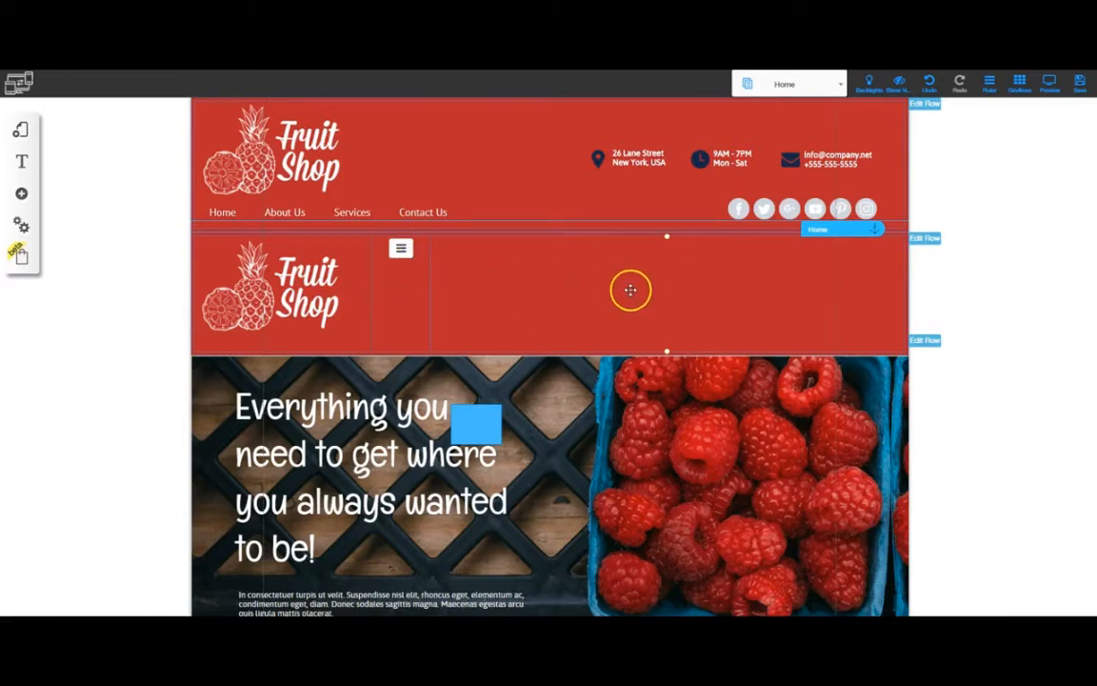
pyautogui.click(553, 348)
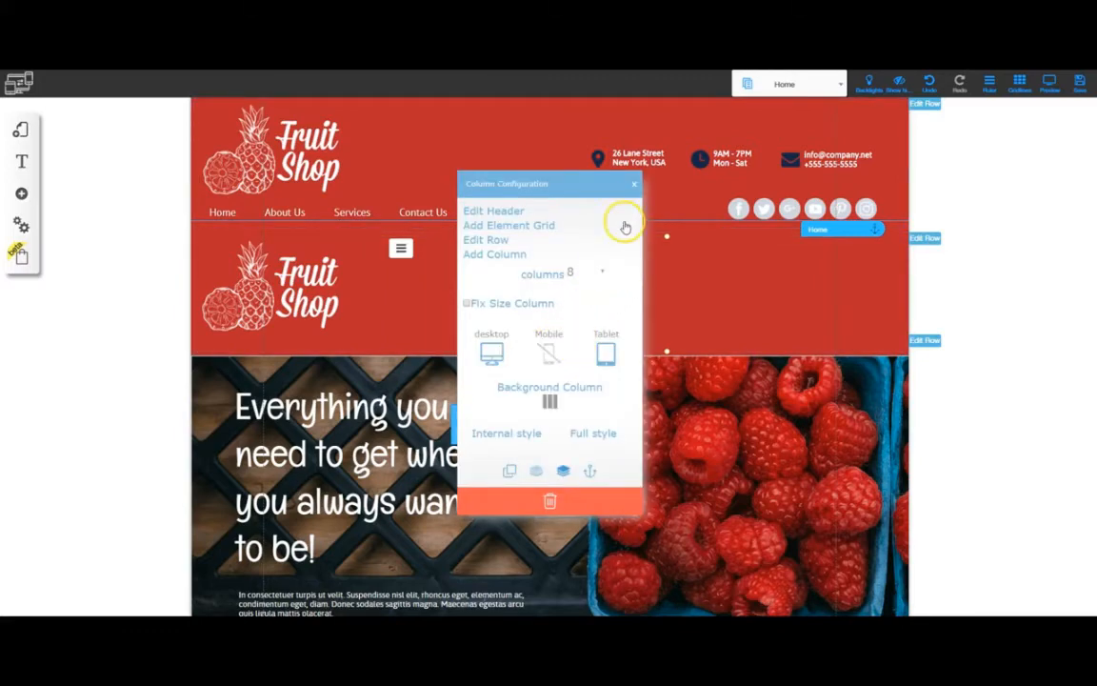
pyautogui.click(635, 183)
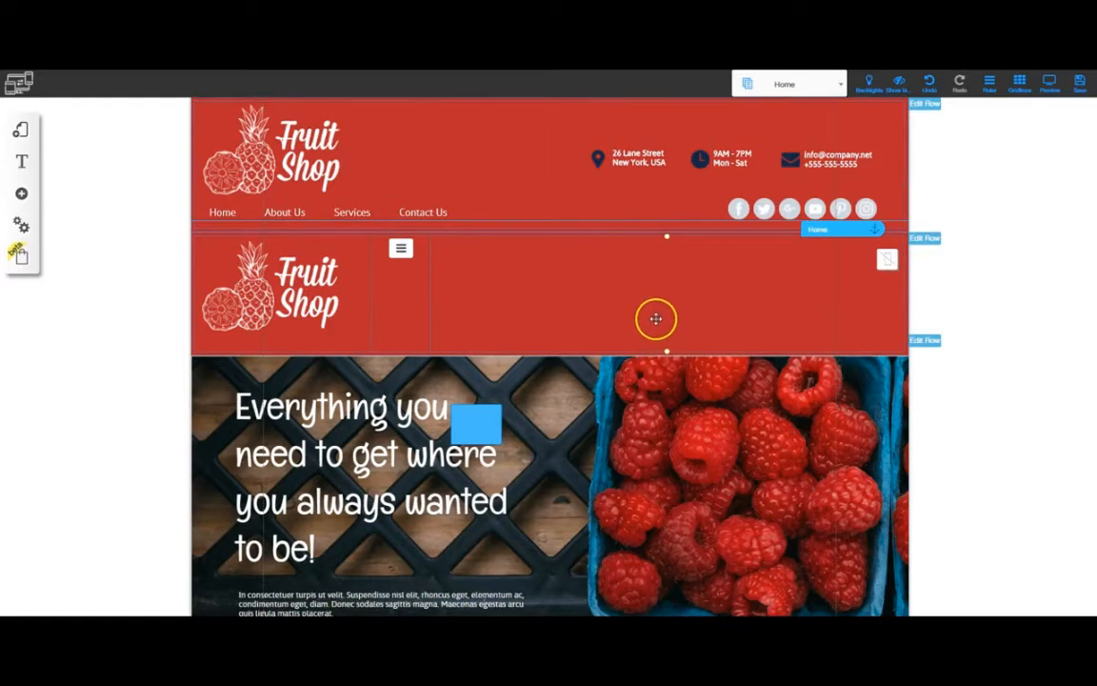
# Step: Hide the original header row on mobile and save the changes to the default layout
pyautogui.click(1080, 84)
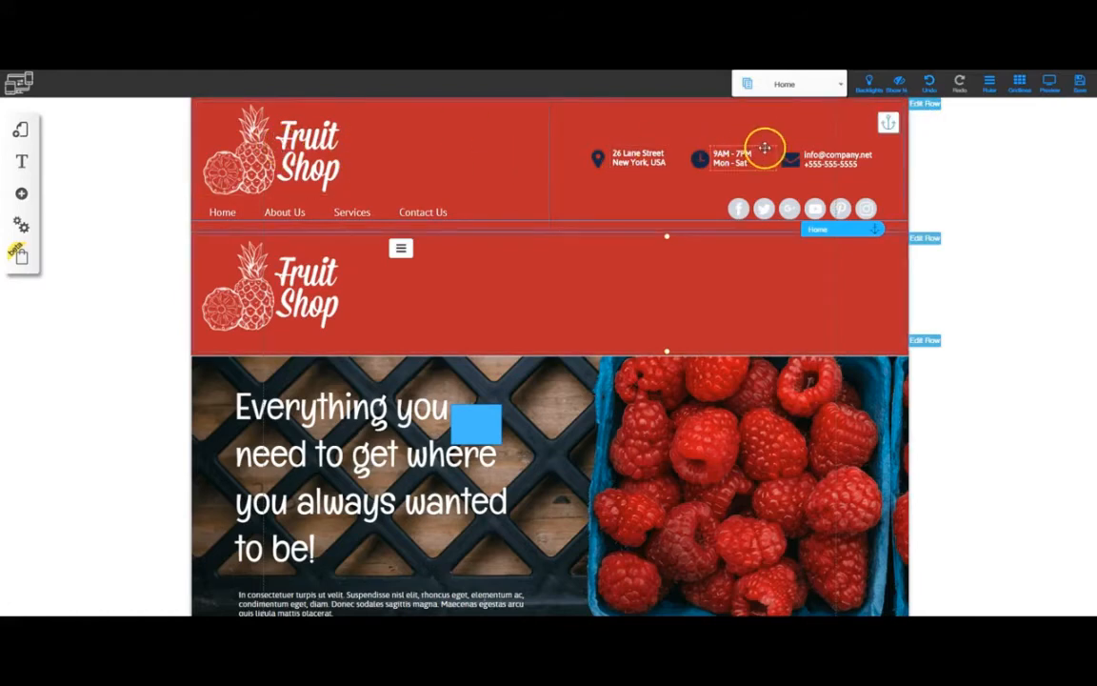
pyautogui.click(888, 122)
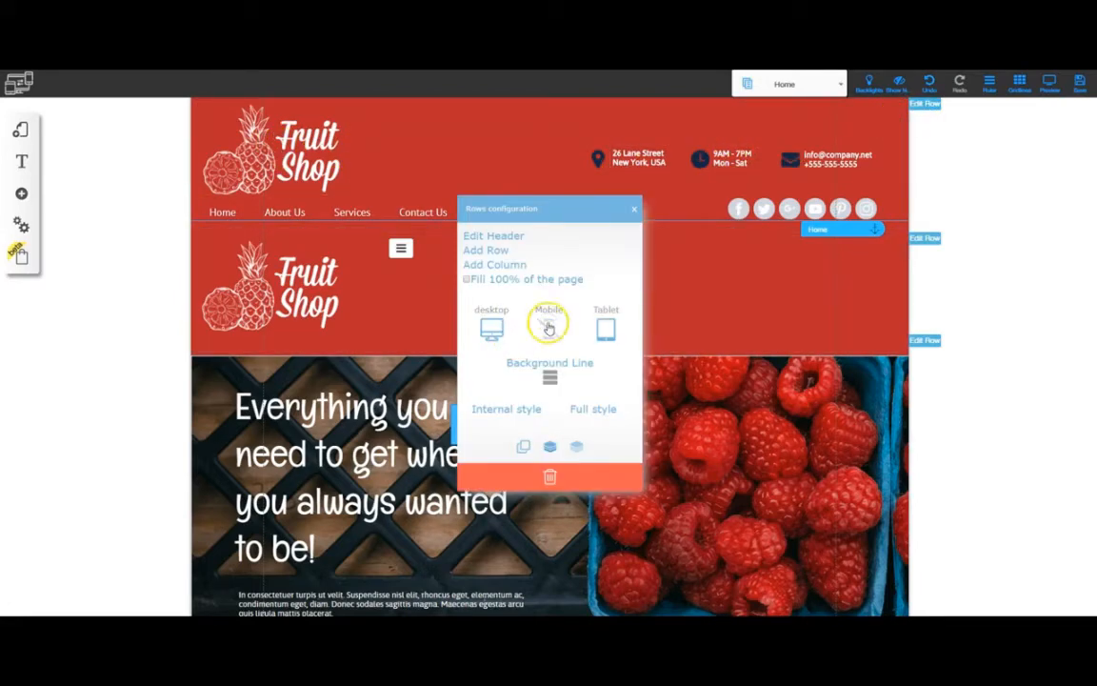
pyautogui.click(548, 327)
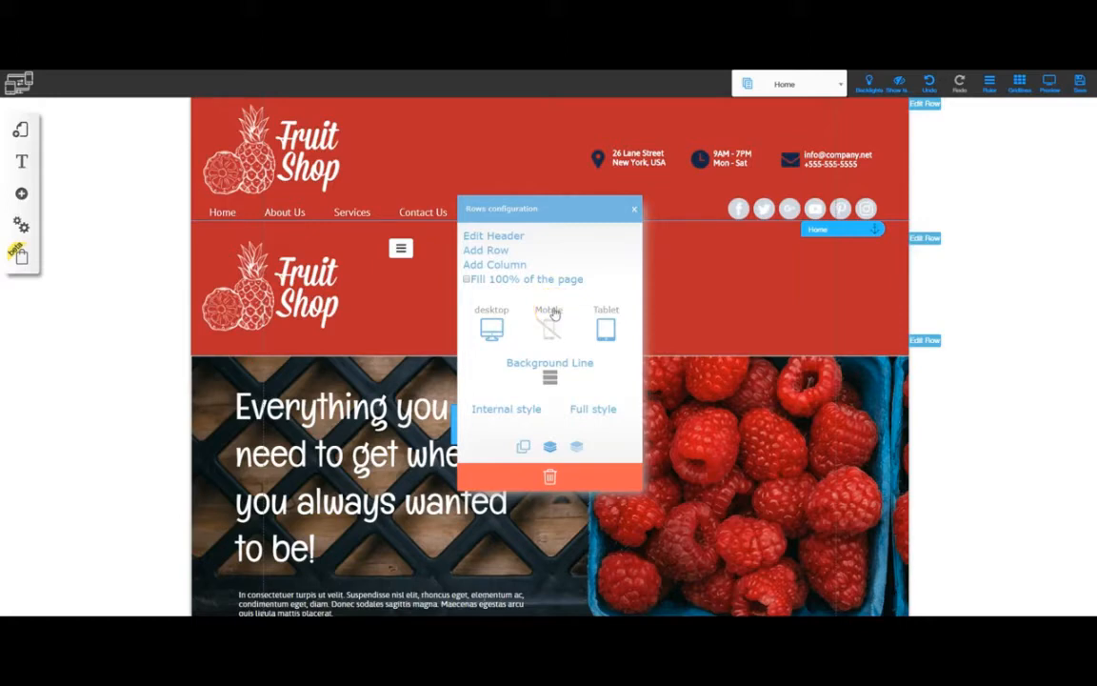
pyautogui.click(633, 210)
pyautogui.click(1051, 86)
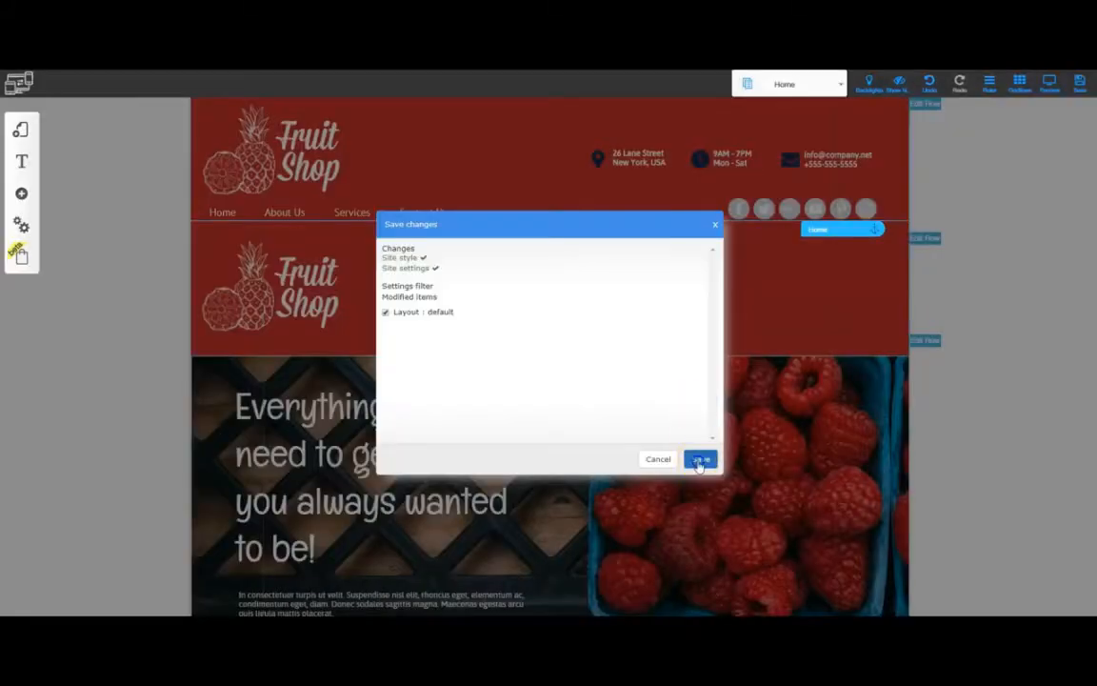
pyautogui.click(702, 458)
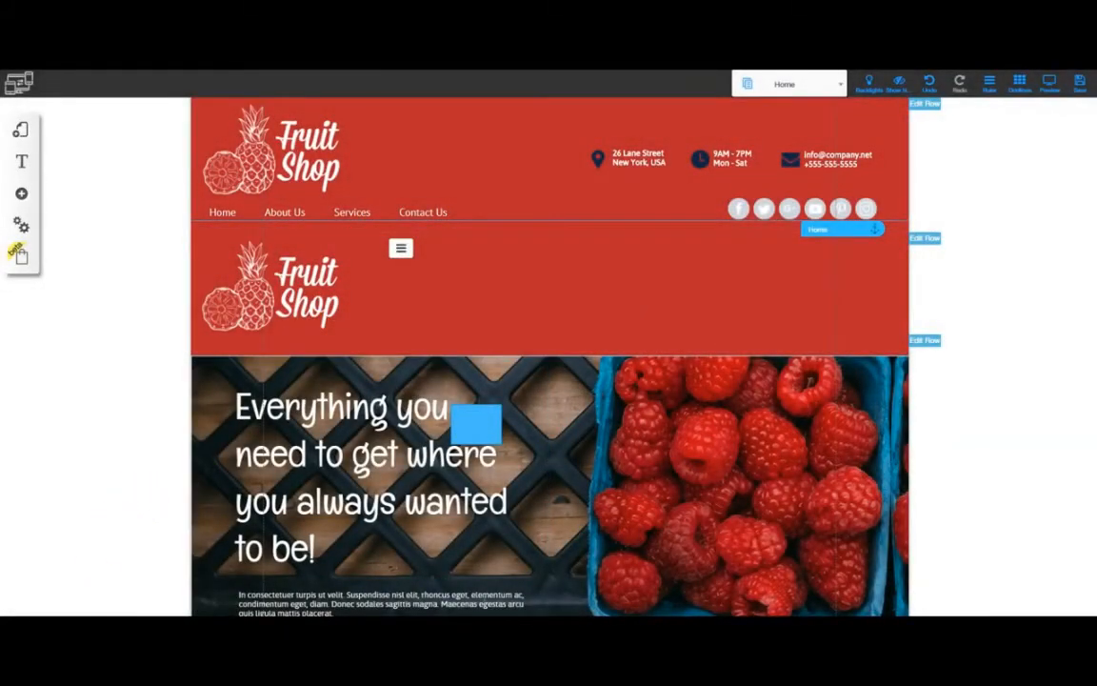
# Step: Reload the site in the phone-width browser window, check the mobile header and hero banner, and return to the editor
pyautogui.click(159, 572)
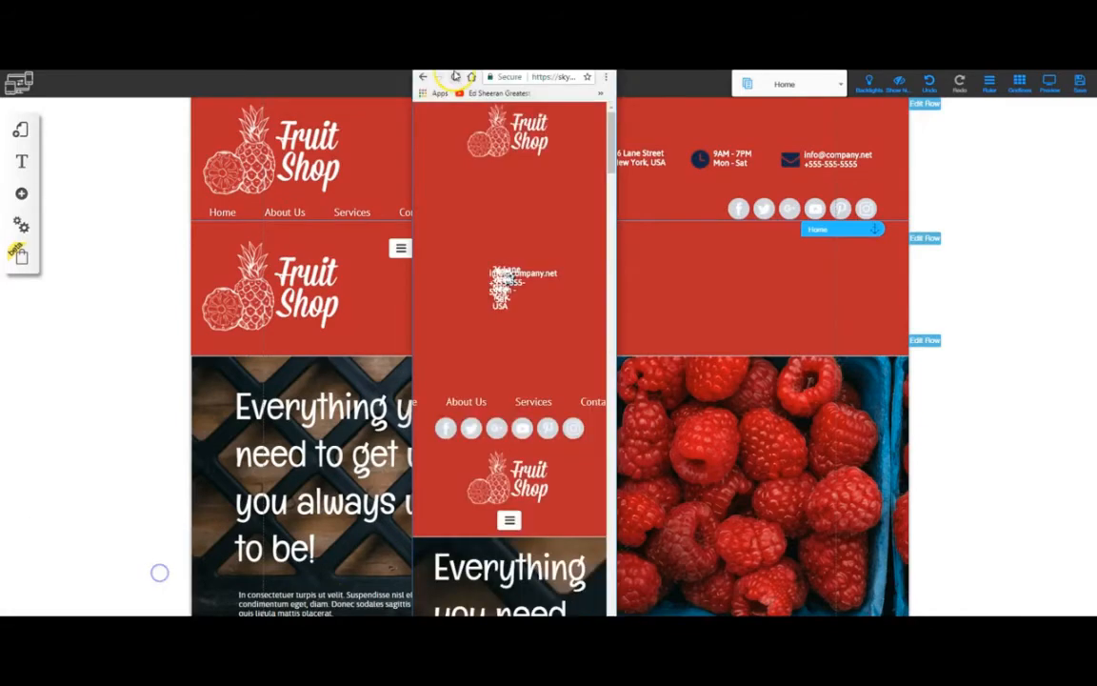
pyautogui.click(455, 76)
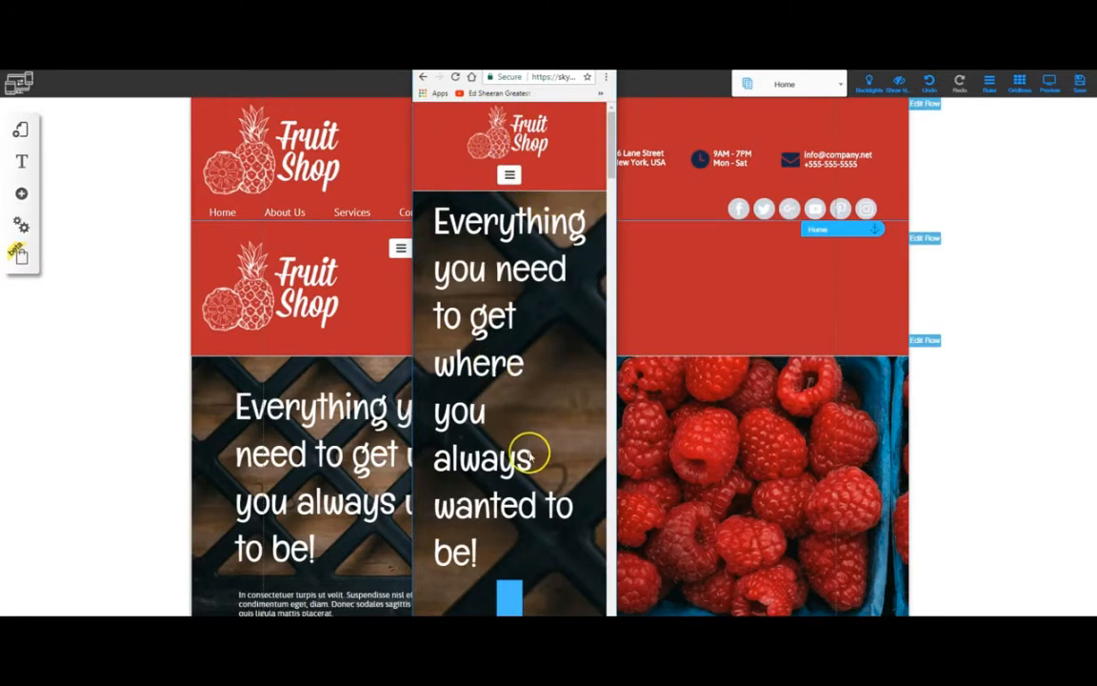
pyautogui.scroll(-3, 529, 457)
pyautogui.scroll(-3, 533, 400)
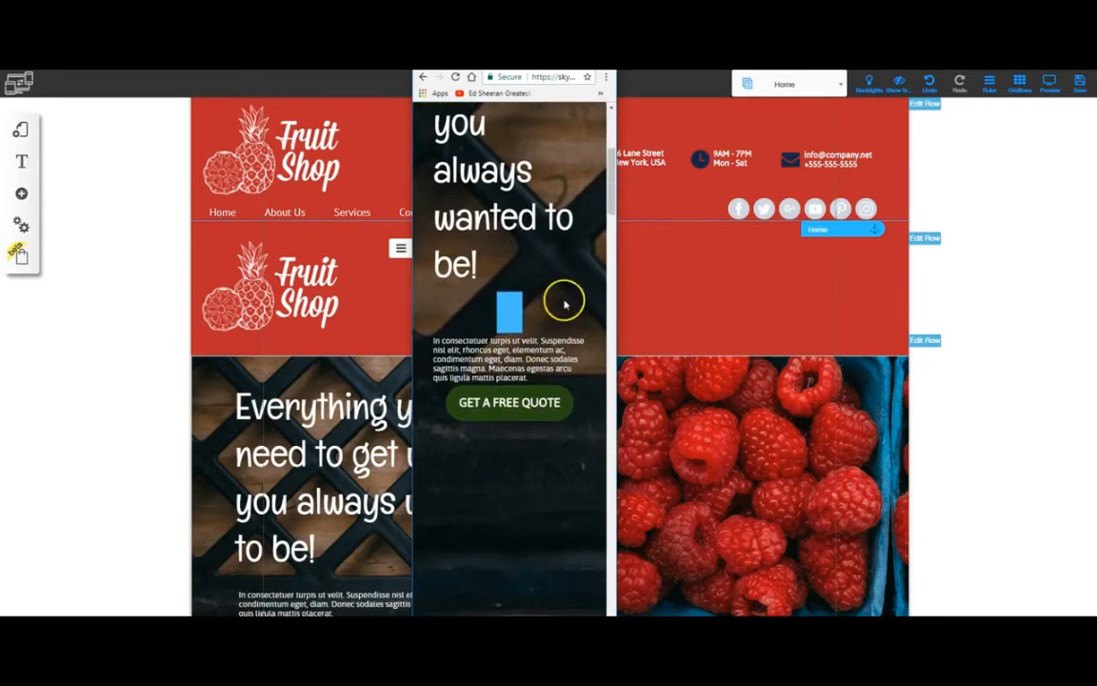
pyautogui.click(551, 59)
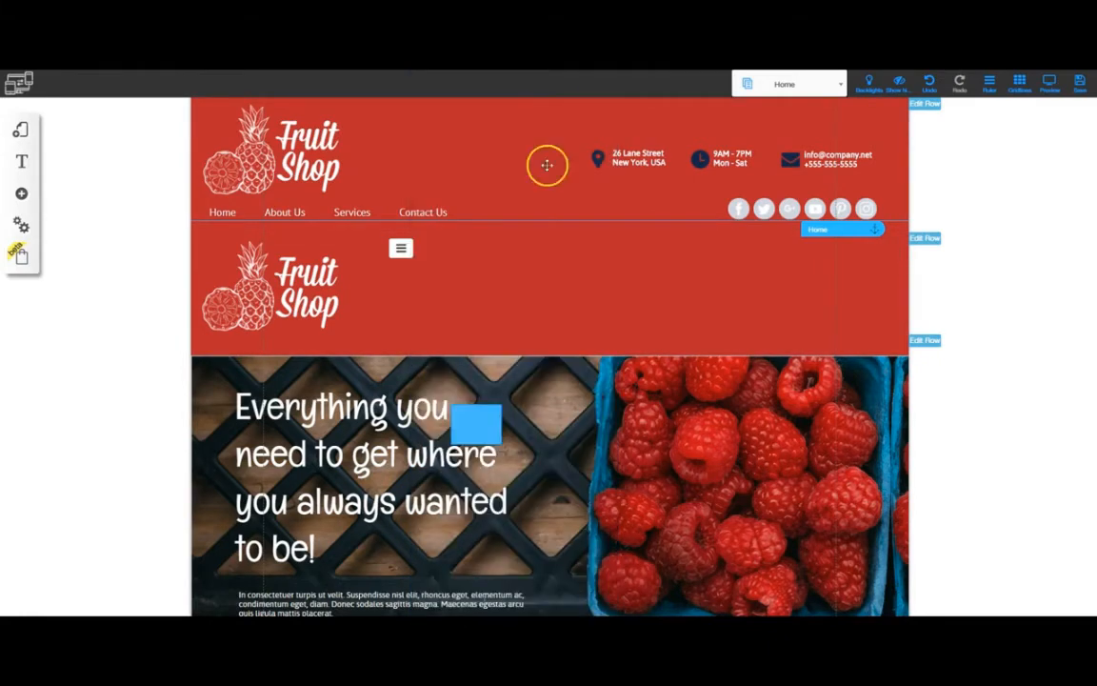
pyautogui.scroll(-4, 734, 381)
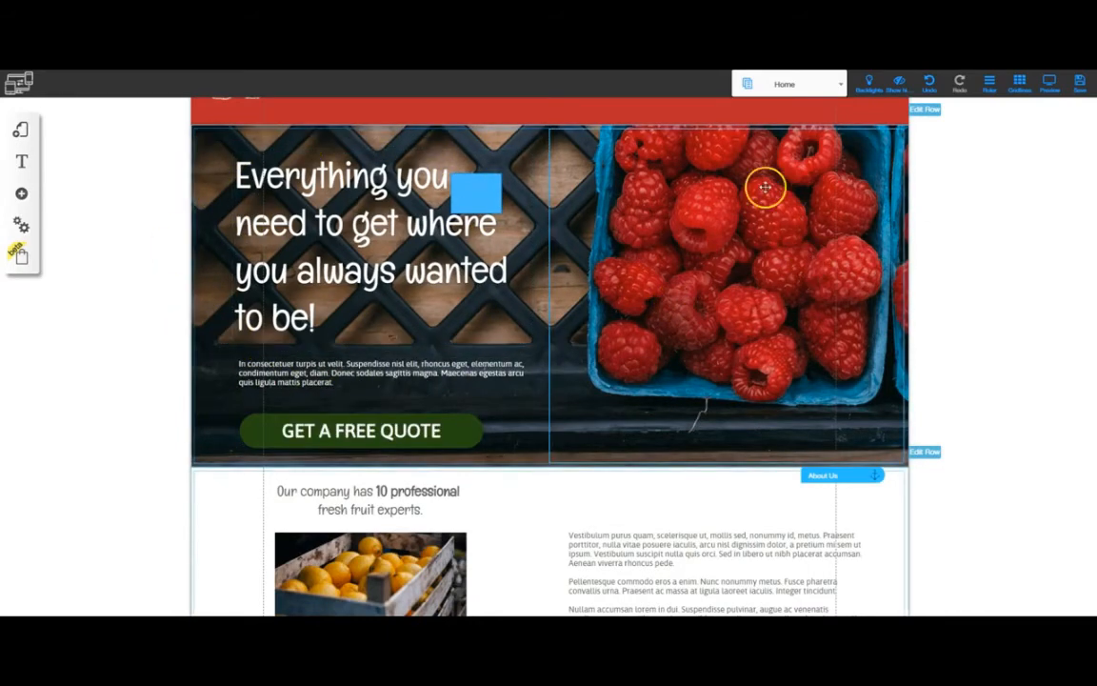
# Step: Hide the hero banner's empty 6-wide column on mobile and save the changes to the Home page
pyautogui.click(729, 278)
pyautogui.click(552, 350)
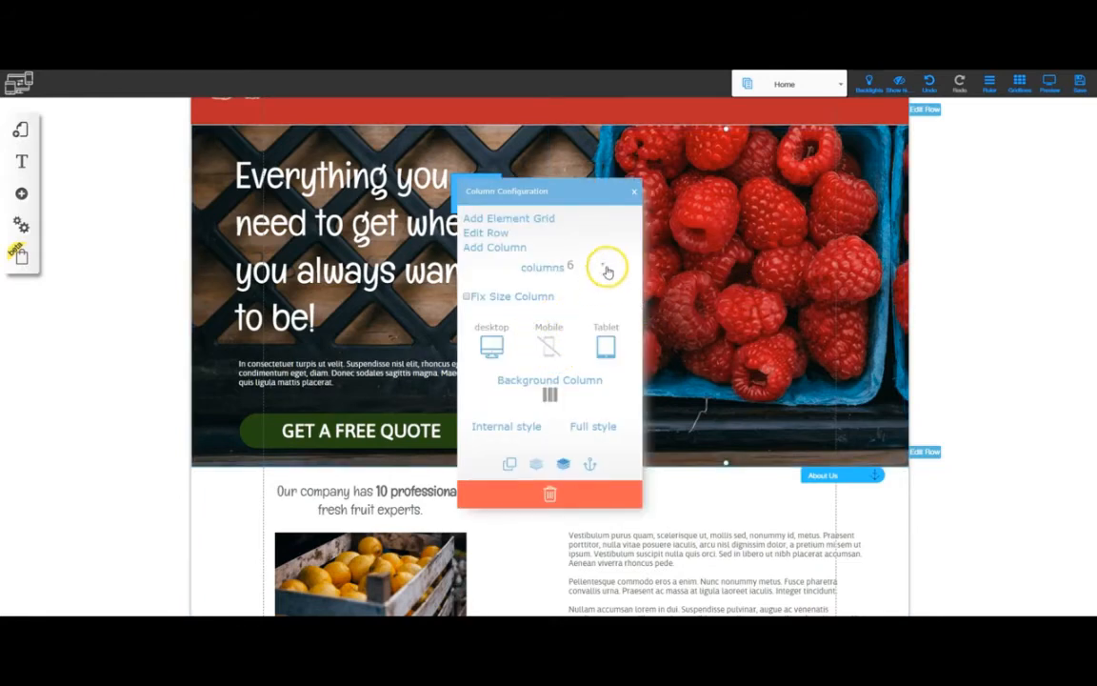
pyautogui.click(634, 191)
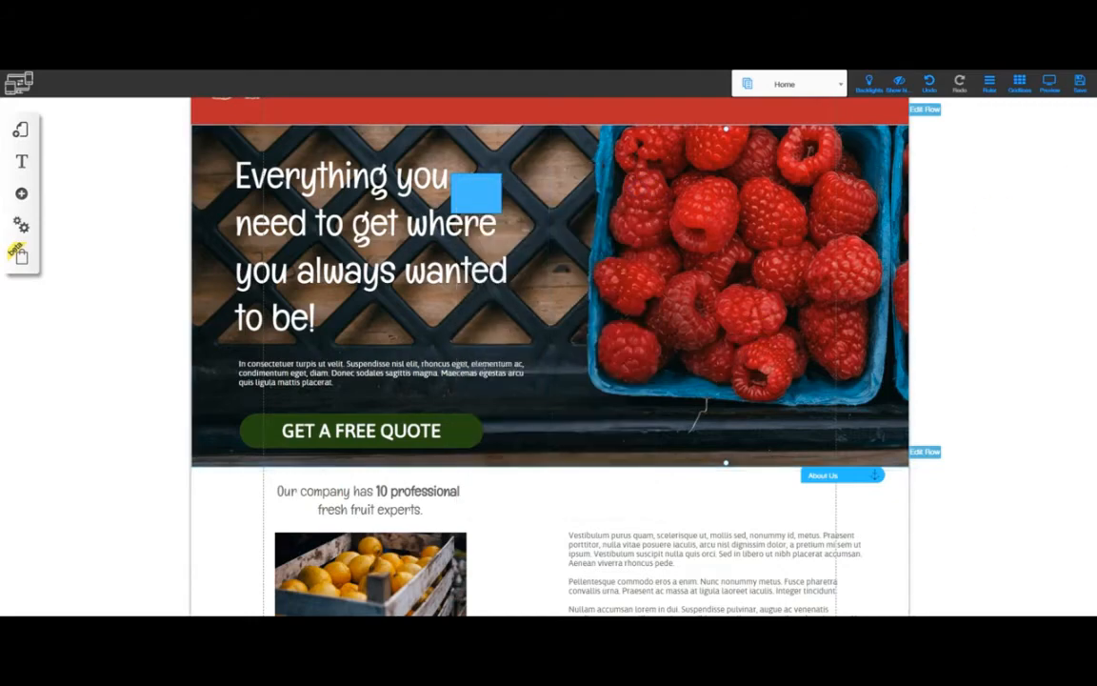
pyautogui.click(1078, 83)
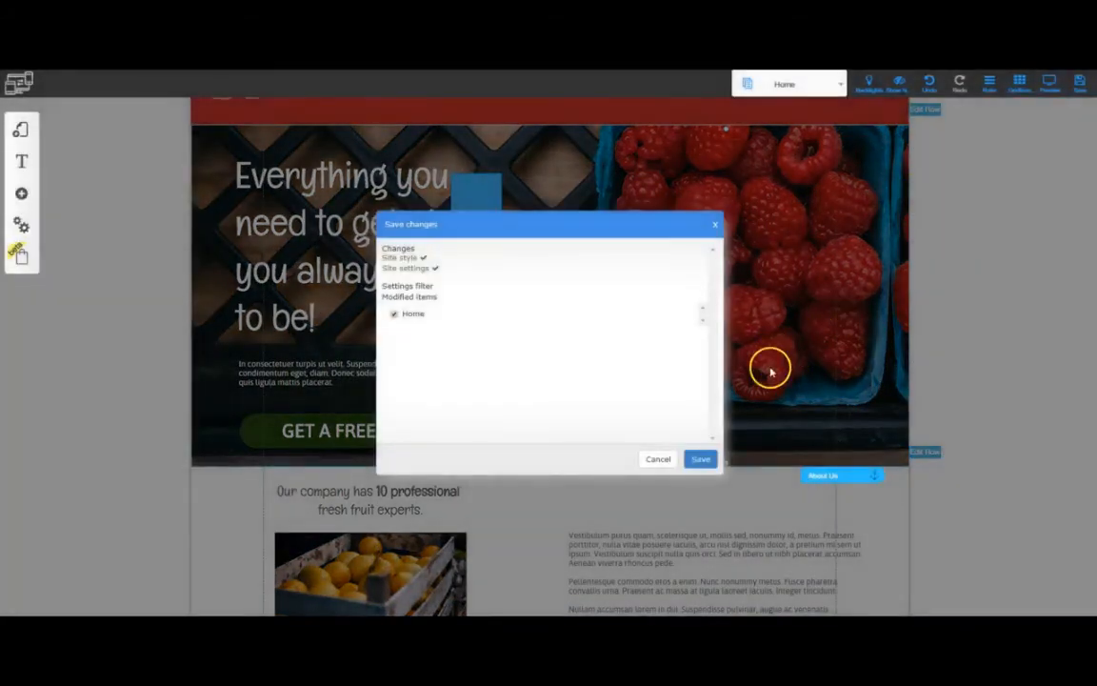
pyautogui.click(700, 459)
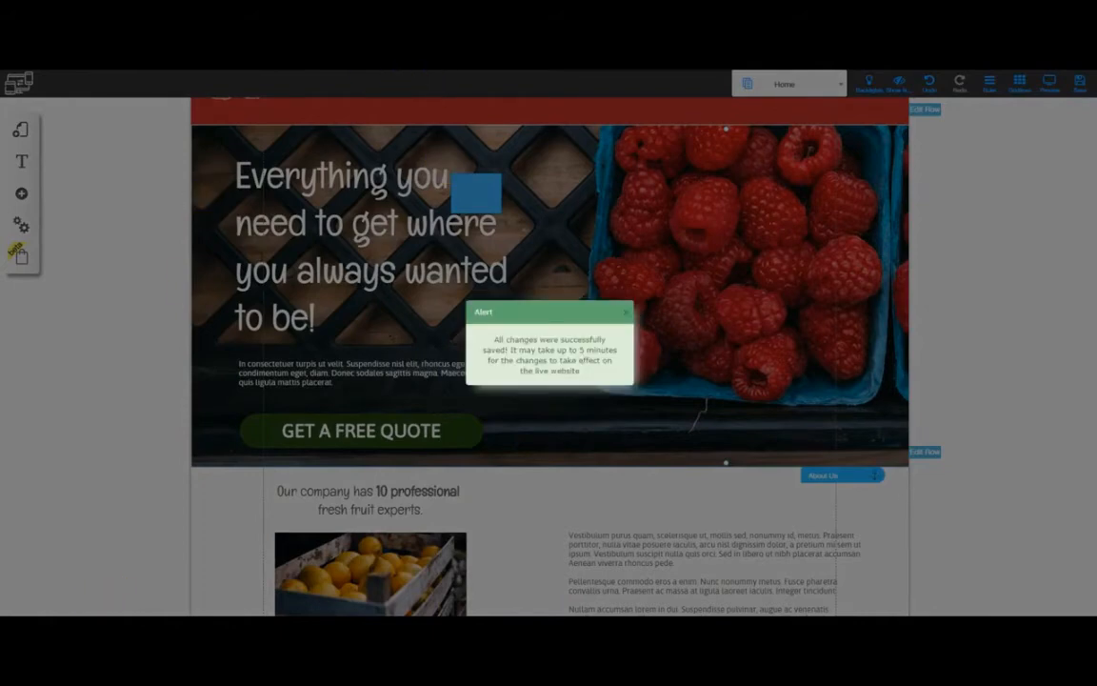
# Step: Reload the site in the phone-width browser window and check the hero banner's height and spacing
pyautogui.click(157, 570)
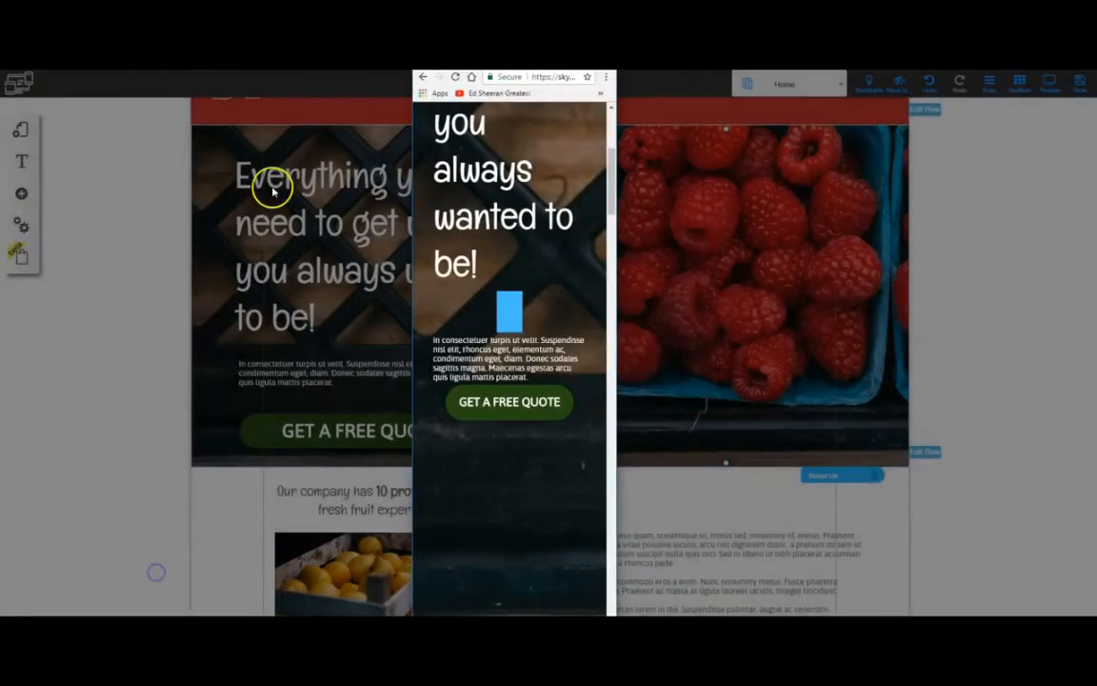
pyautogui.scroll(2, 524, 391)
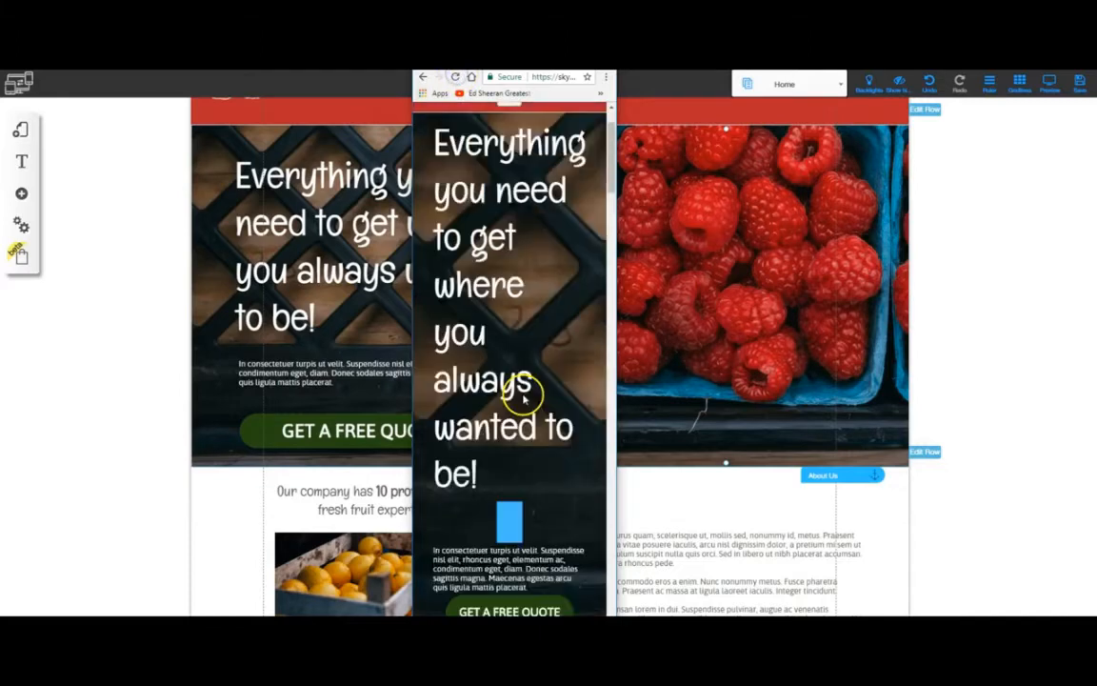
pyautogui.scroll(-2, 519, 442)
pyautogui.scroll(5, 524, 448)
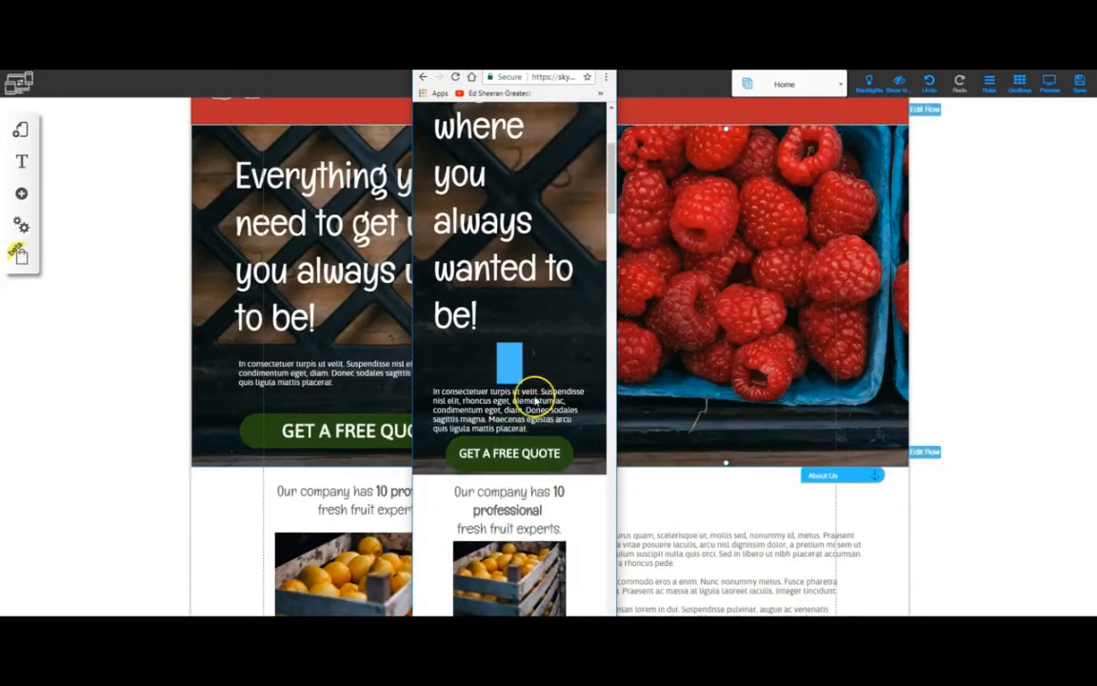
pyautogui.scroll(-4, 507, 404)
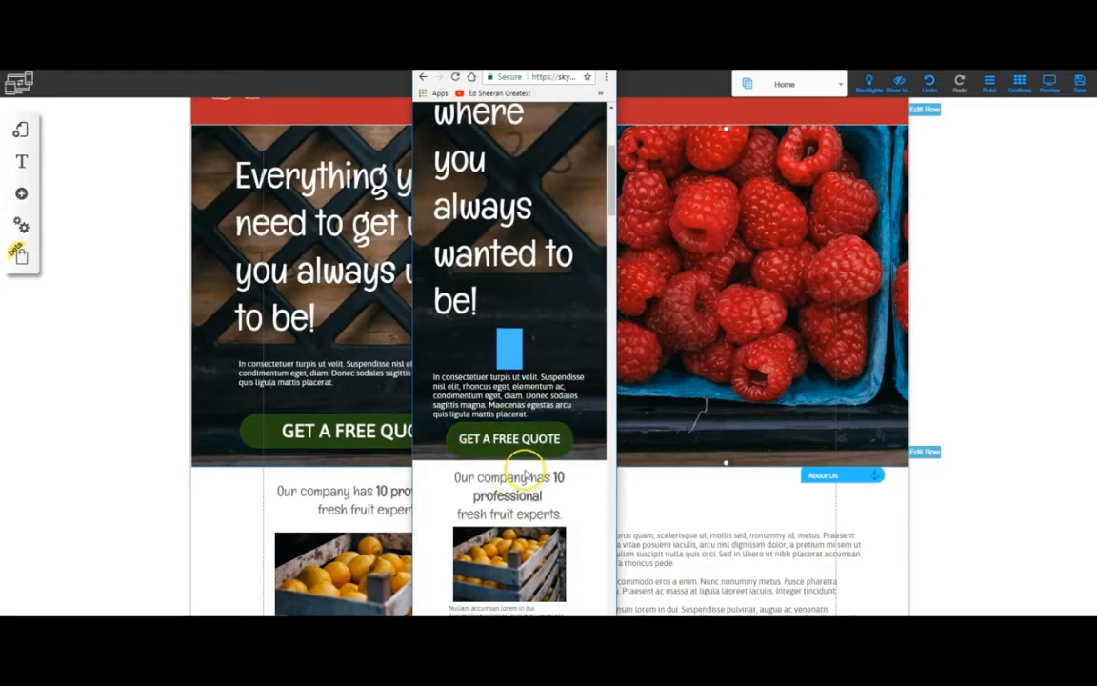
# Step: Review the mobile sections from the company introduction down to the contact form and return to the editor
pyautogui.scroll(-5, 525, 476)
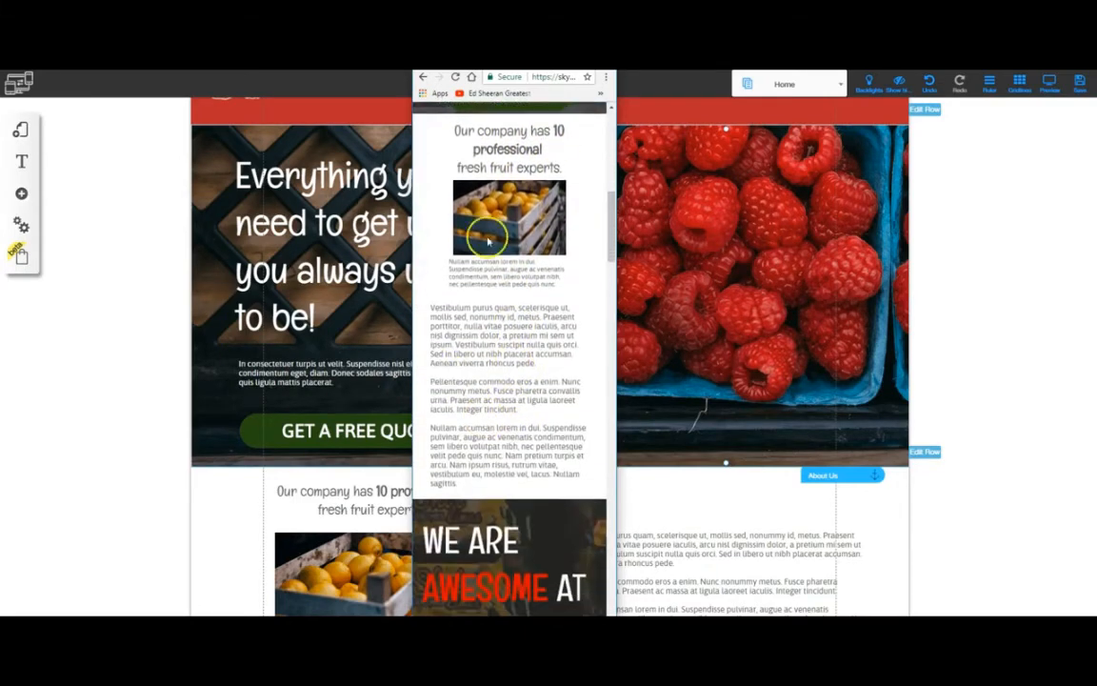
pyautogui.scroll(-5, 536, 436)
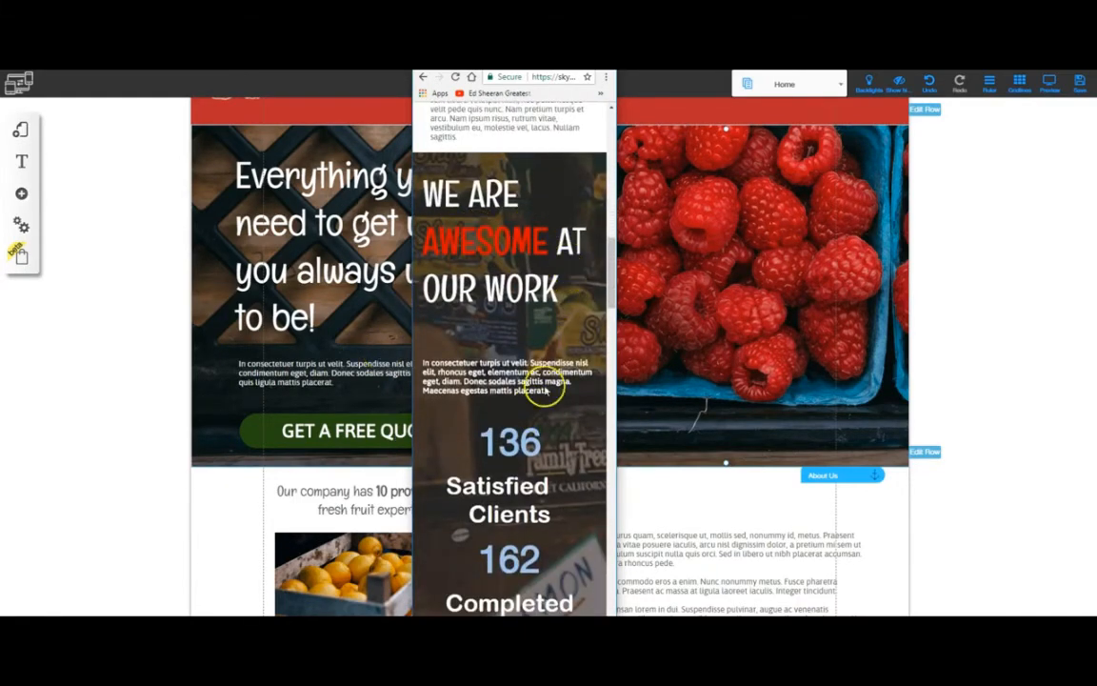
pyautogui.scroll(-10, 547, 391)
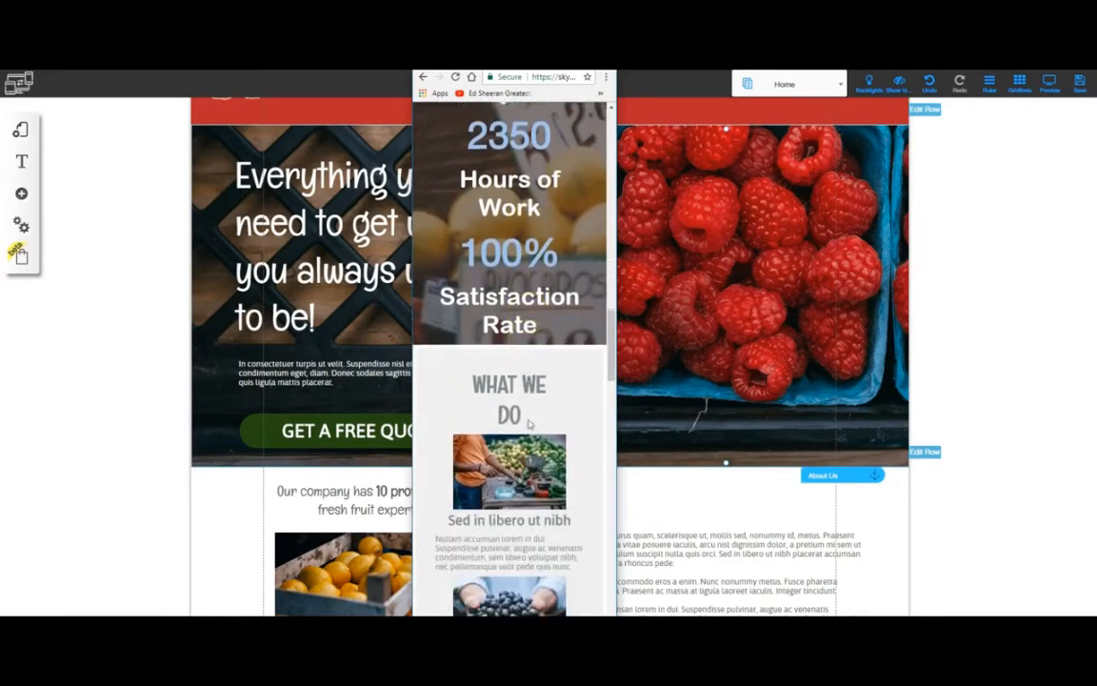
pyautogui.scroll(-3, 514, 409)
pyautogui.scroll(-10, 544, 439)
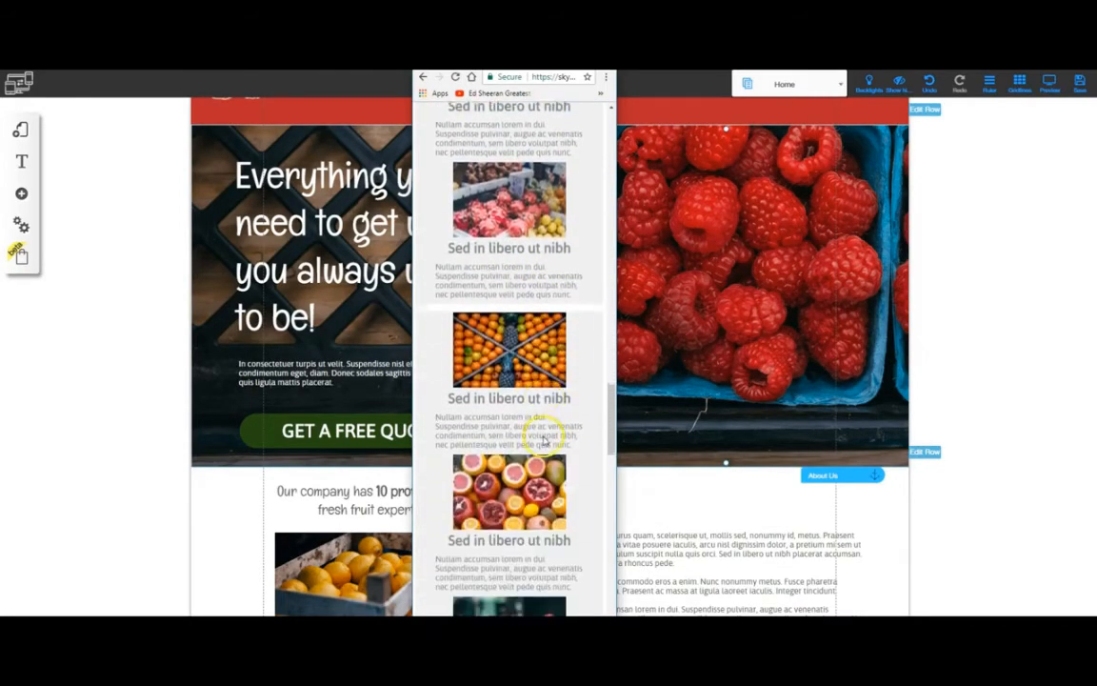
pyautogui.scroll(-3, 544, 440)
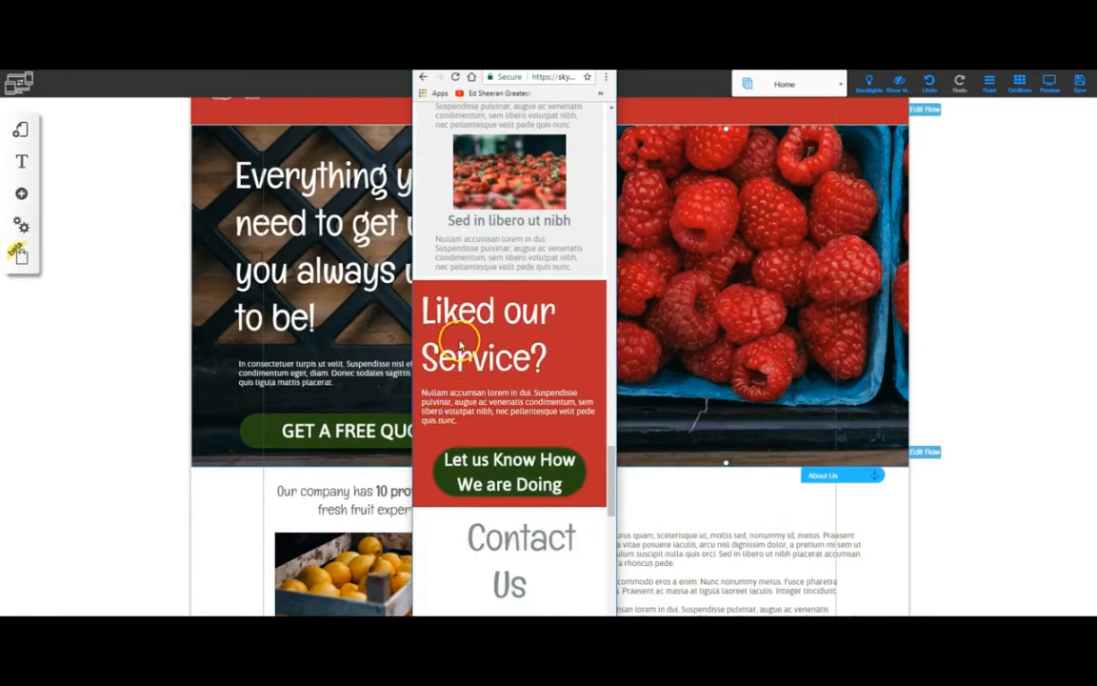
pyautogui.scroll(-2, 499, 367)
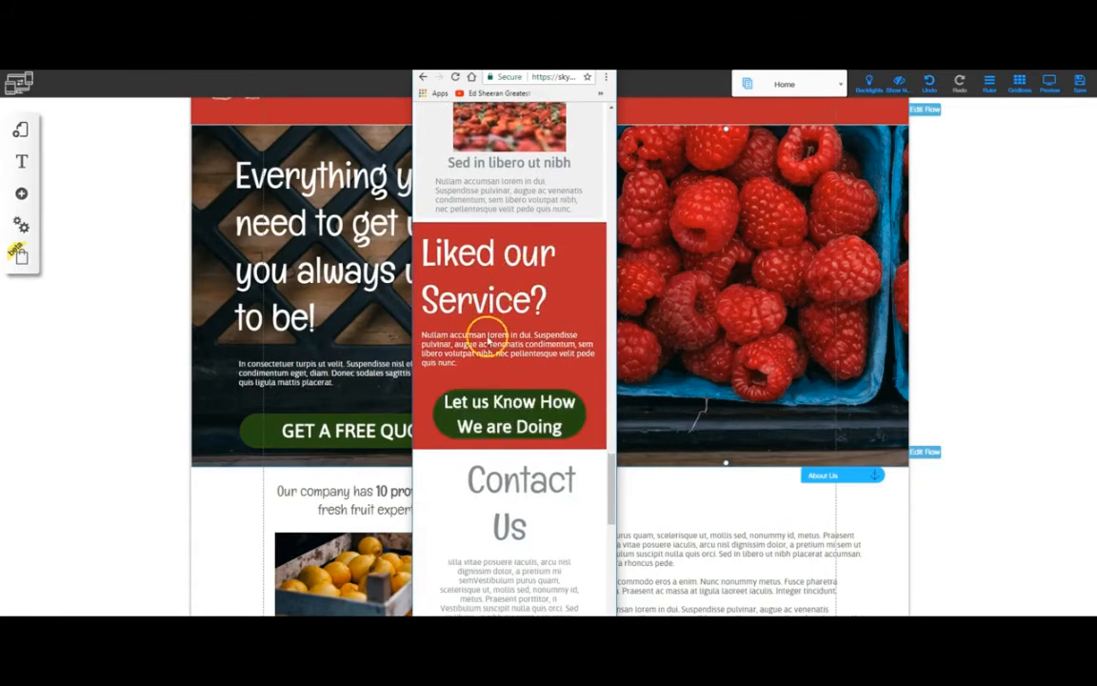
pyautogui.scroll(-8, 524, 412)
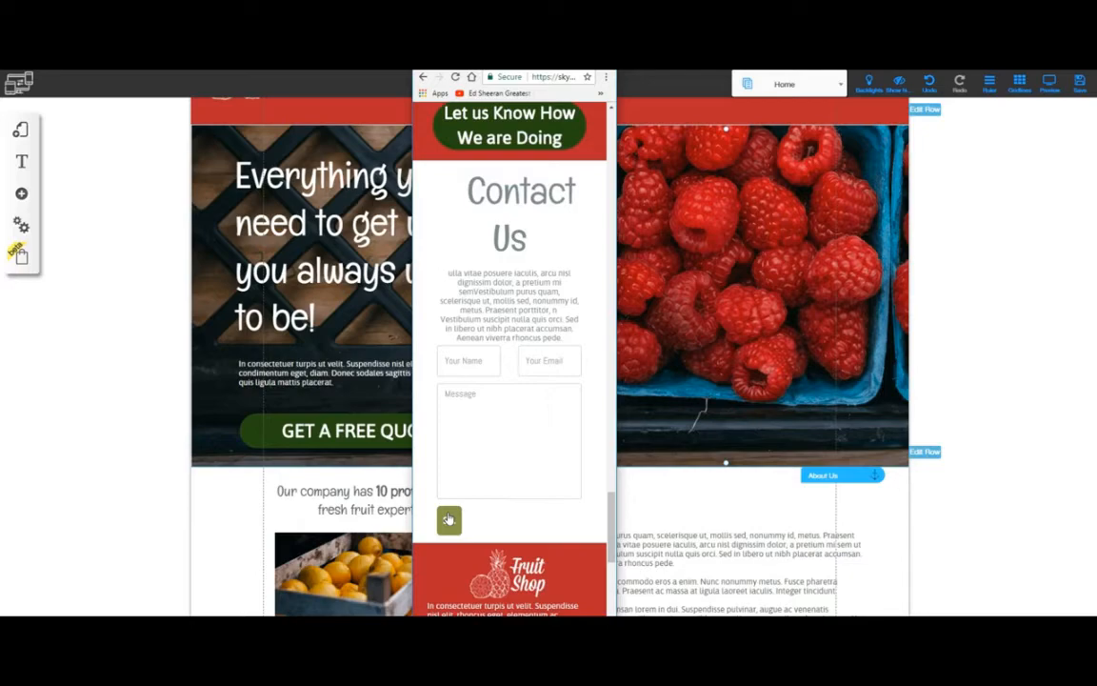
pyautogui.hotkey('alt', 'Tab')
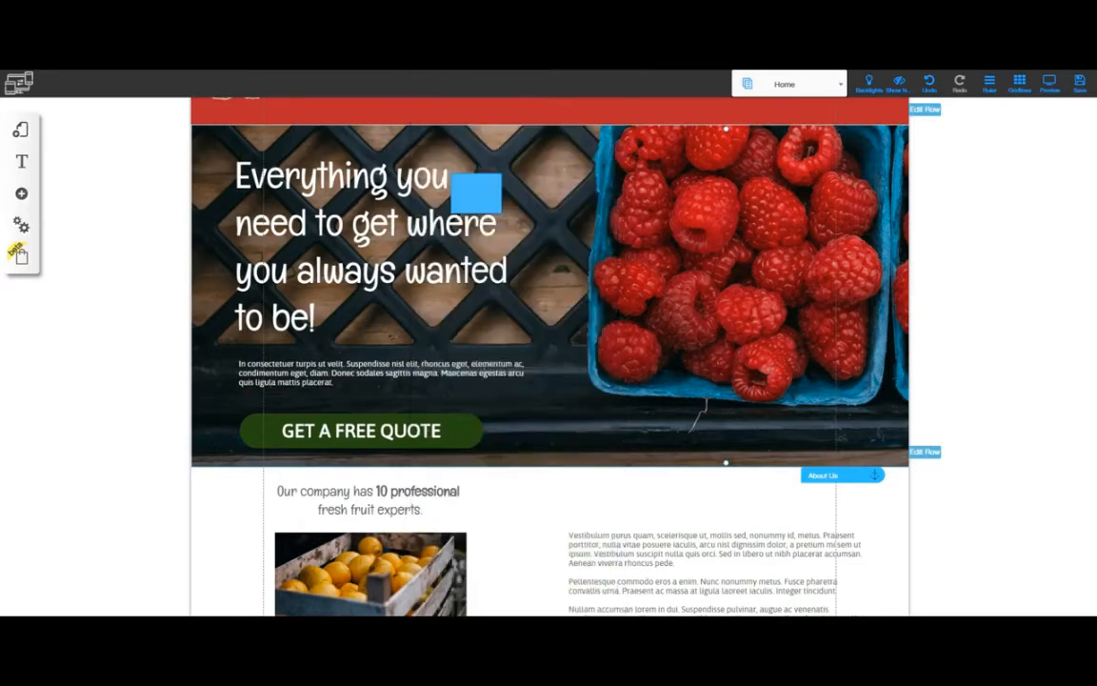
# Step: Set the size of the Contact Us form's Send button to 100% and save the changes
pyautogui.scroll(-6, 698, 397)
pyautogui.scroll(-12, 692, 454)
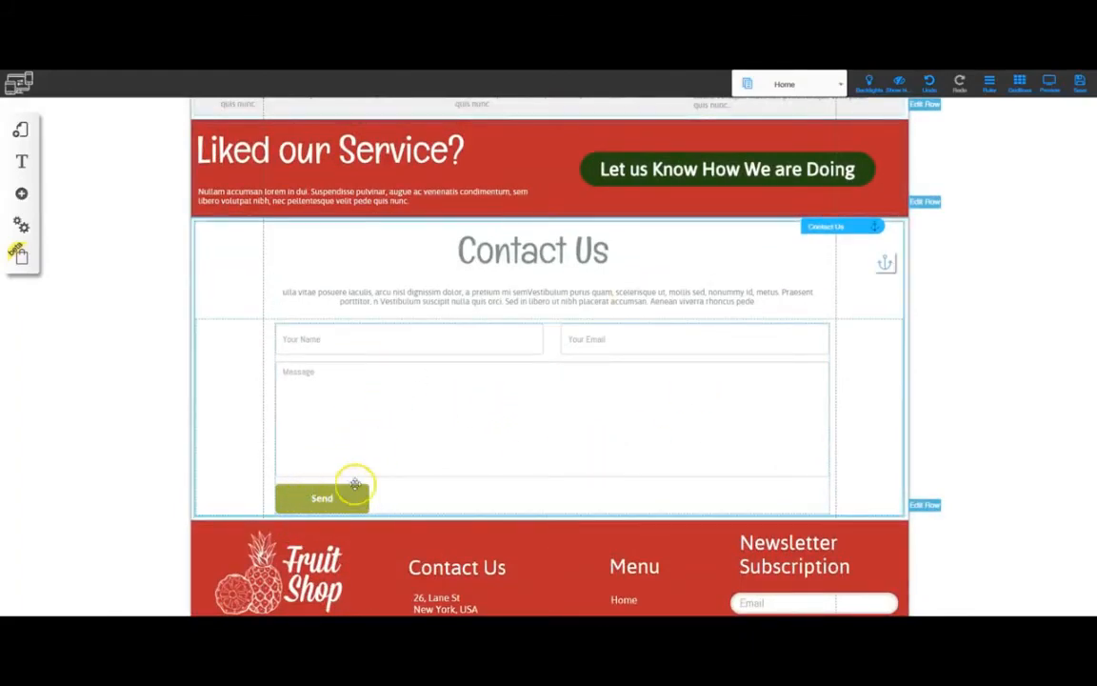
pyautogui.click(495, 400)
pyautogui.click(512, 284)
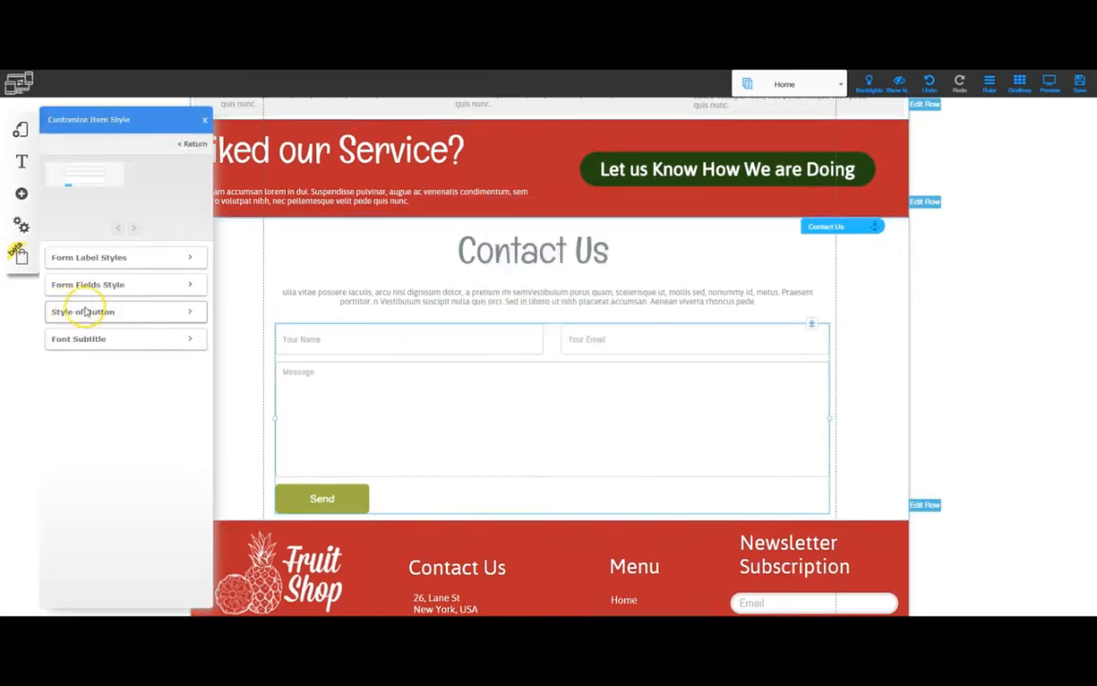
pyautogui.click(194, 313)
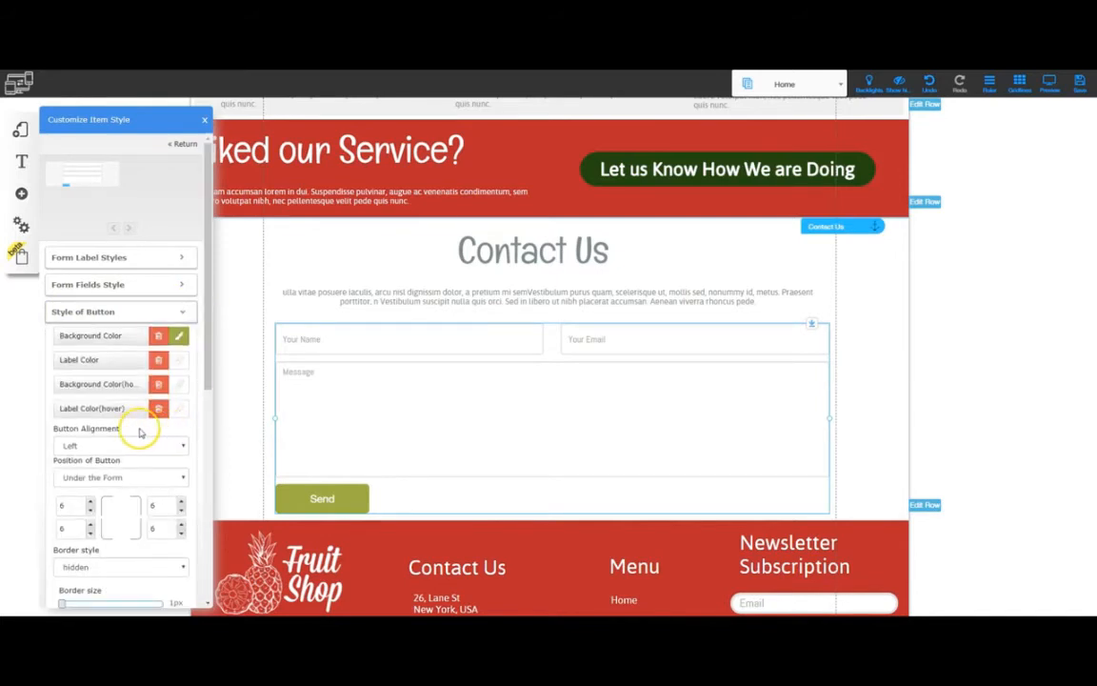
pyautogui.scroll(-5, 138, 433)
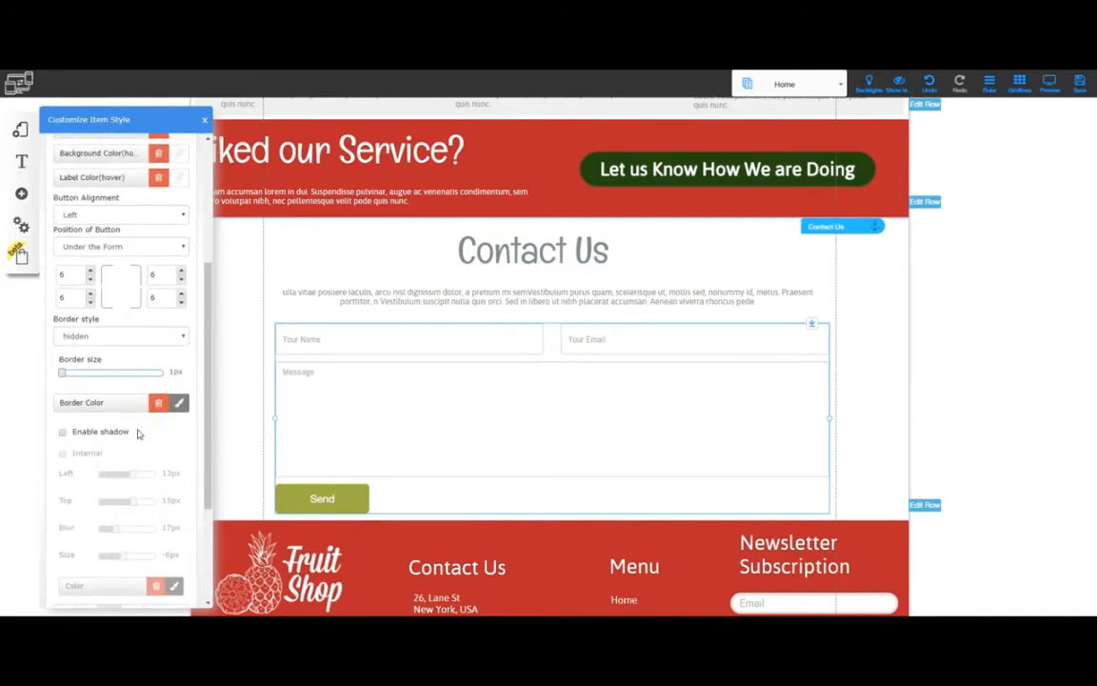
pyautogui.scroll(-8, 138, 434)
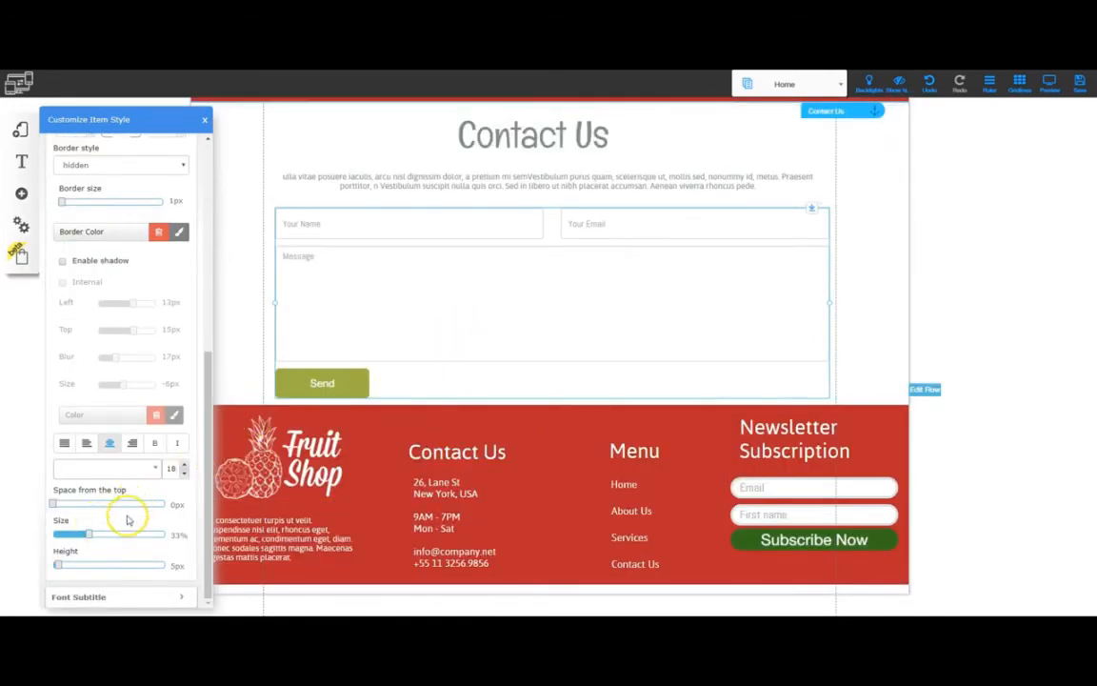
pyautogui.moveTo(87, 541); pyautogui.dragTo(158, 538)
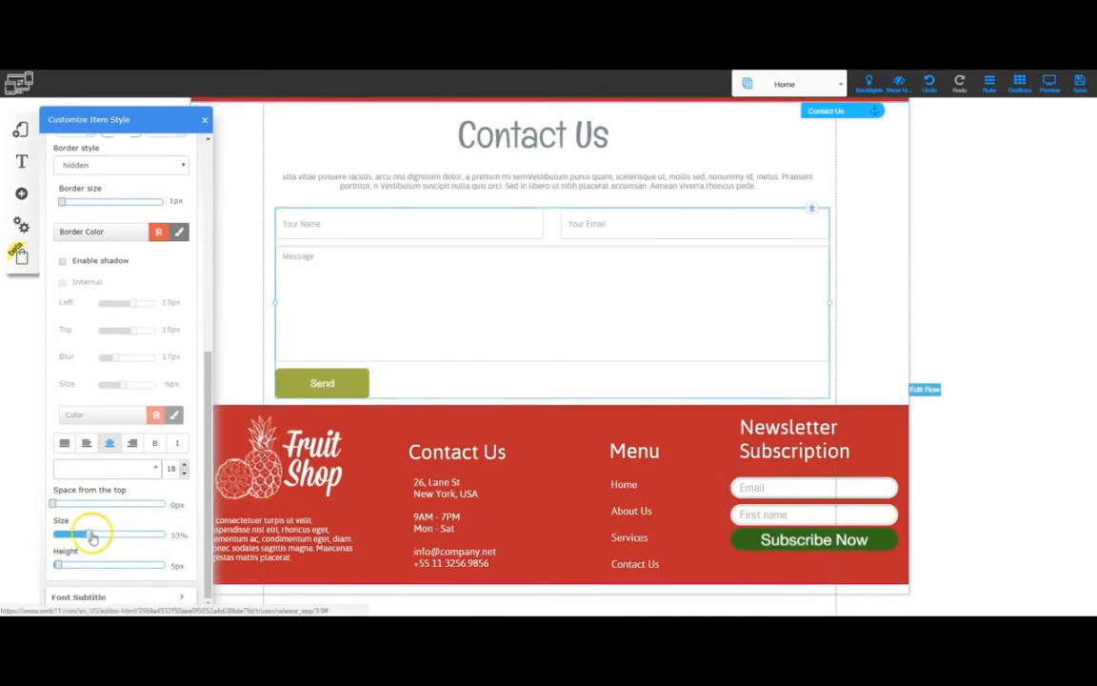
pyautogui.moveTo(90, 538); pyautogui.dragTo(185, 541)
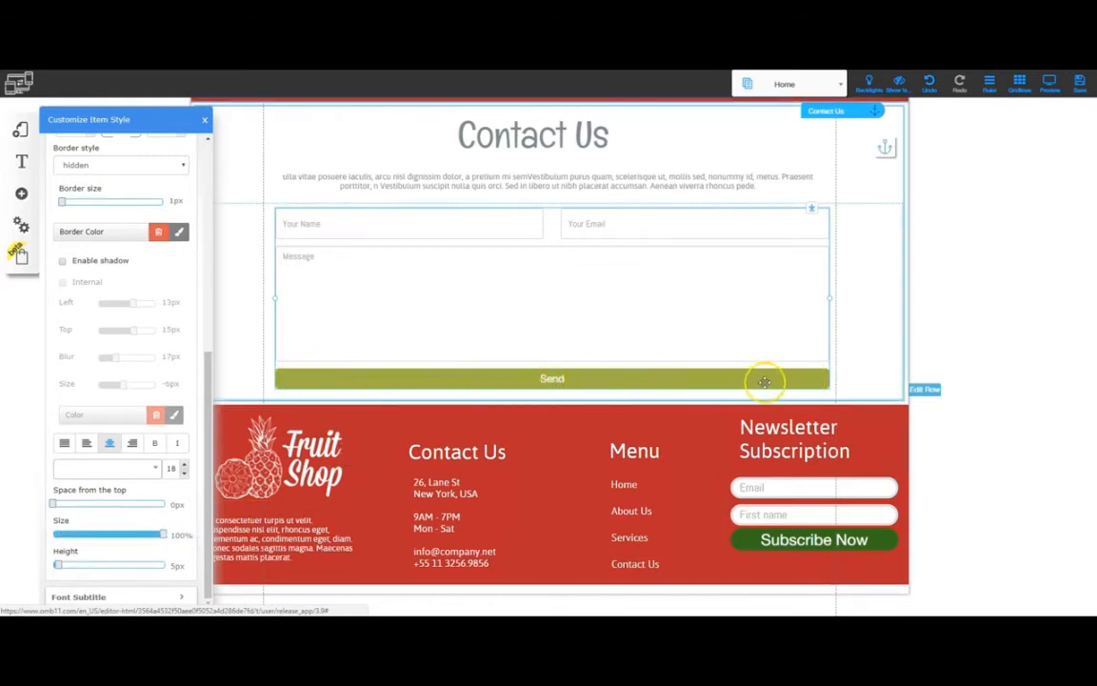
pyautogui.click(205, 124)
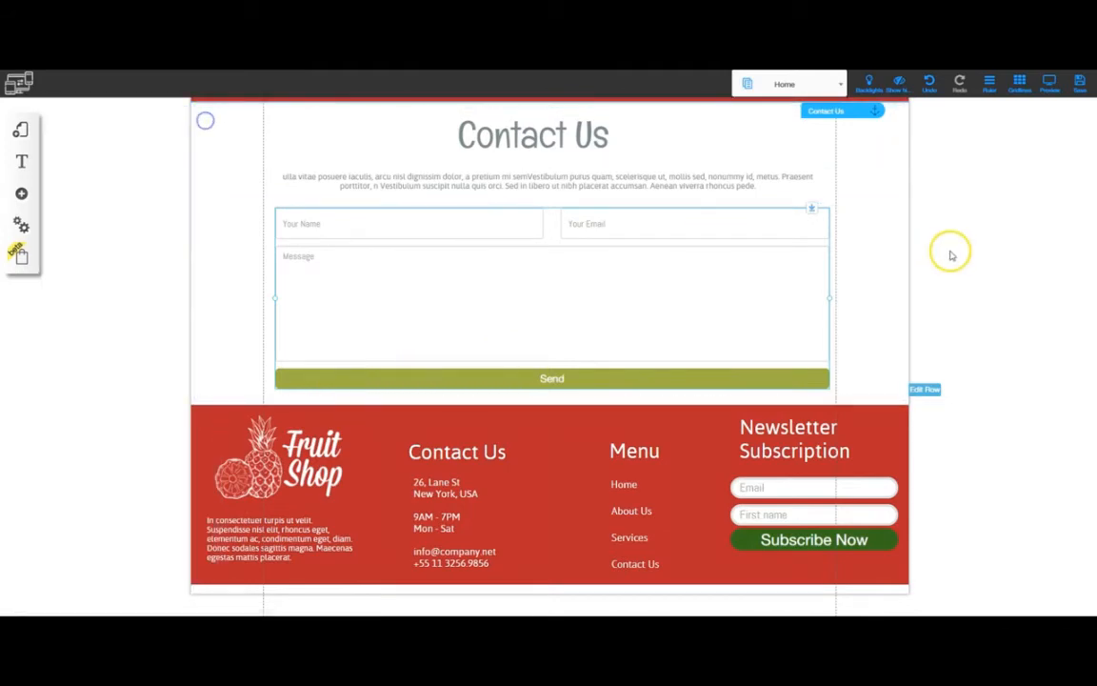
pyautogui.click(1076, 82)
pyautogui.click(701, 460)
# Step: Reload the phone-width site, check the contact form's Send button and the footer layout, and return to the editor
pyautogui.scroll(2, 784, 447)
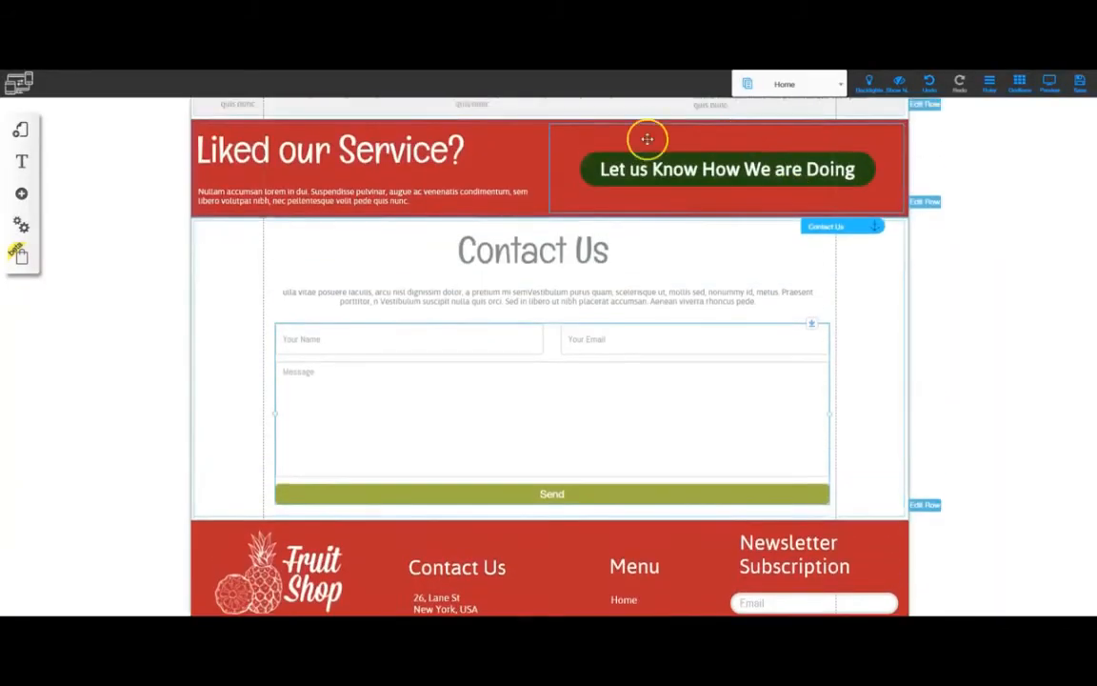
pyautogui.moveTo(88, 630)
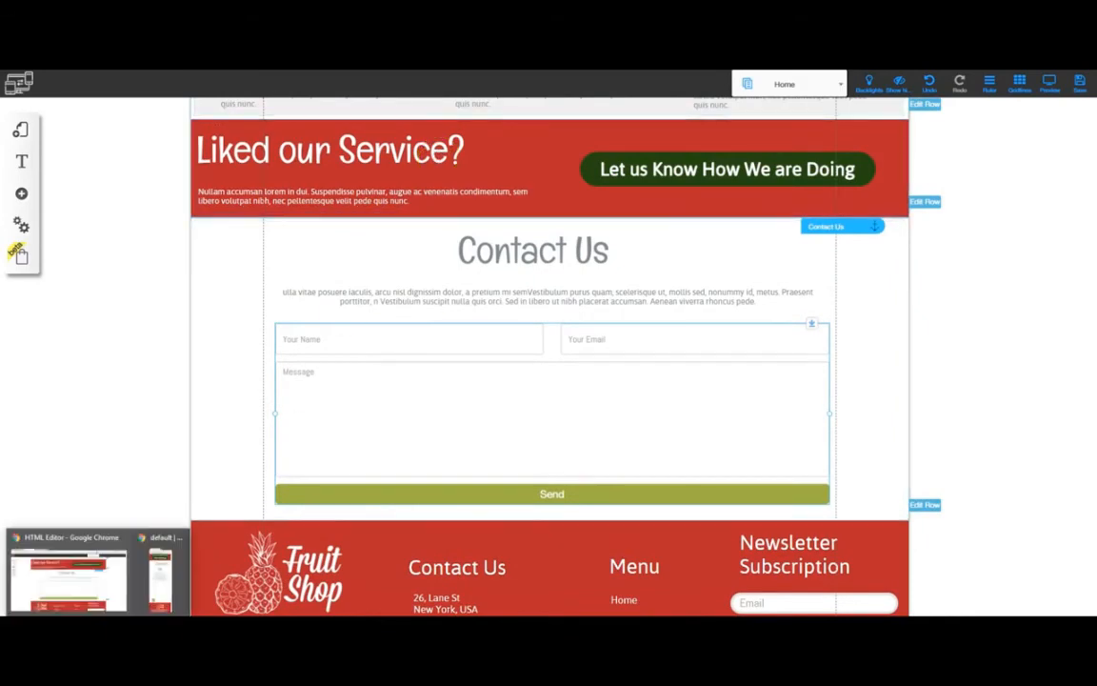
pyautogui.click(153, 579)
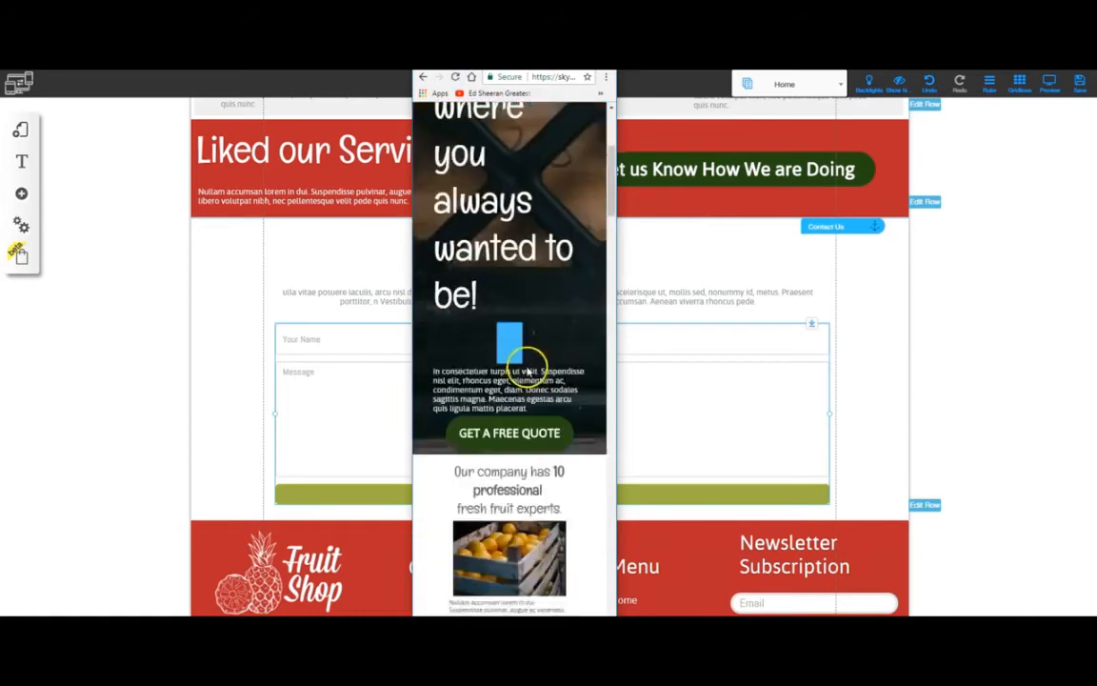
pyautogui.scroll(-5, 533, 400)
pyautogui.scroll(-15, 540, 419)
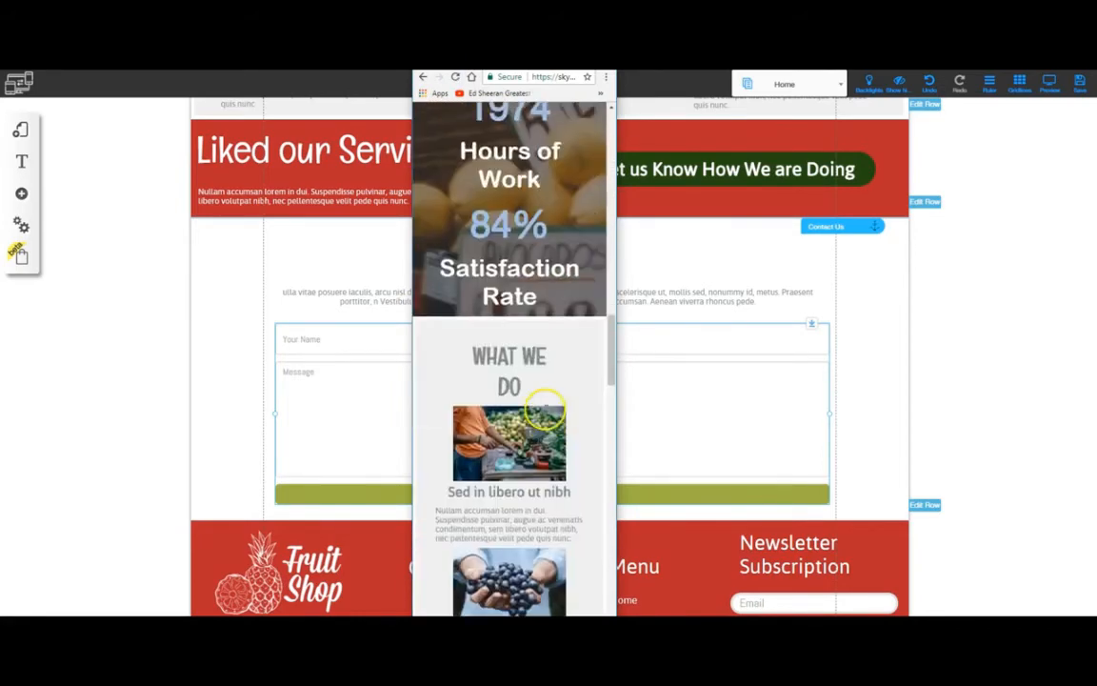
pyautogui.scroll(-10, 533, 424)
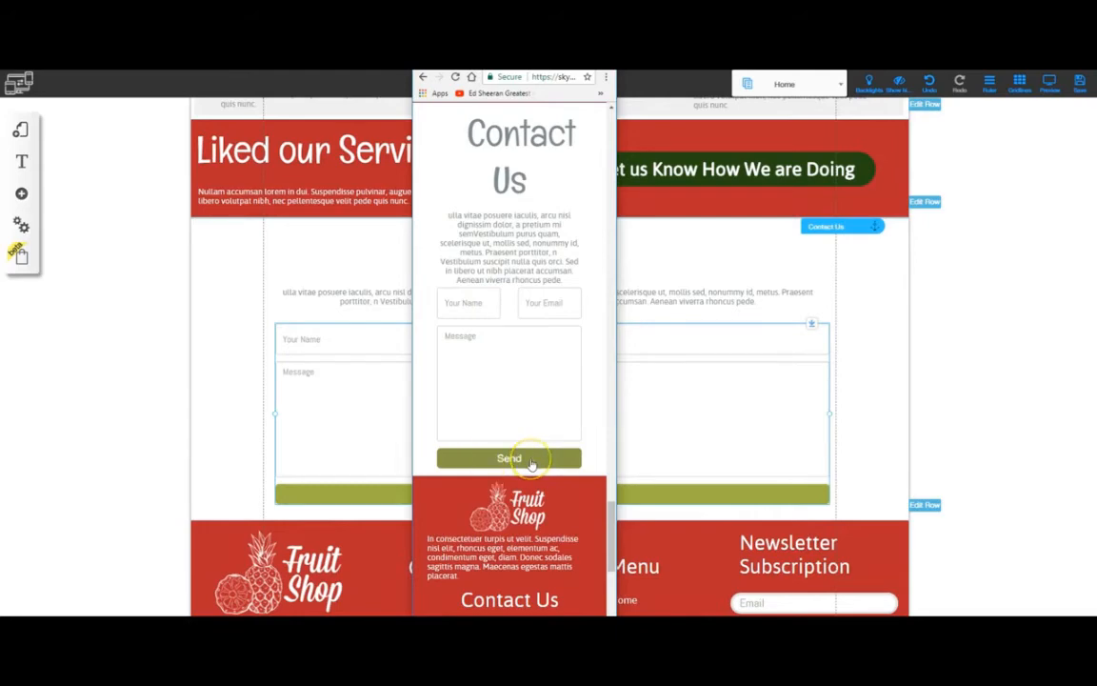
pyautogui.scroll(-3, 538, 469)
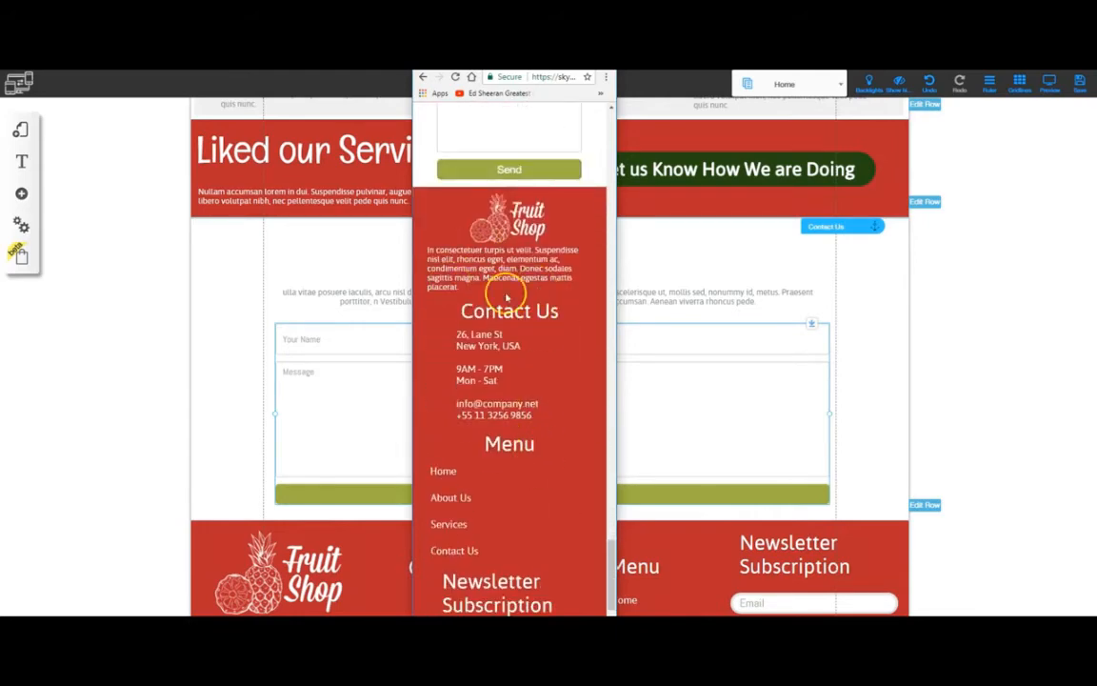
pyautogui.scroll(-1, 530, 419)
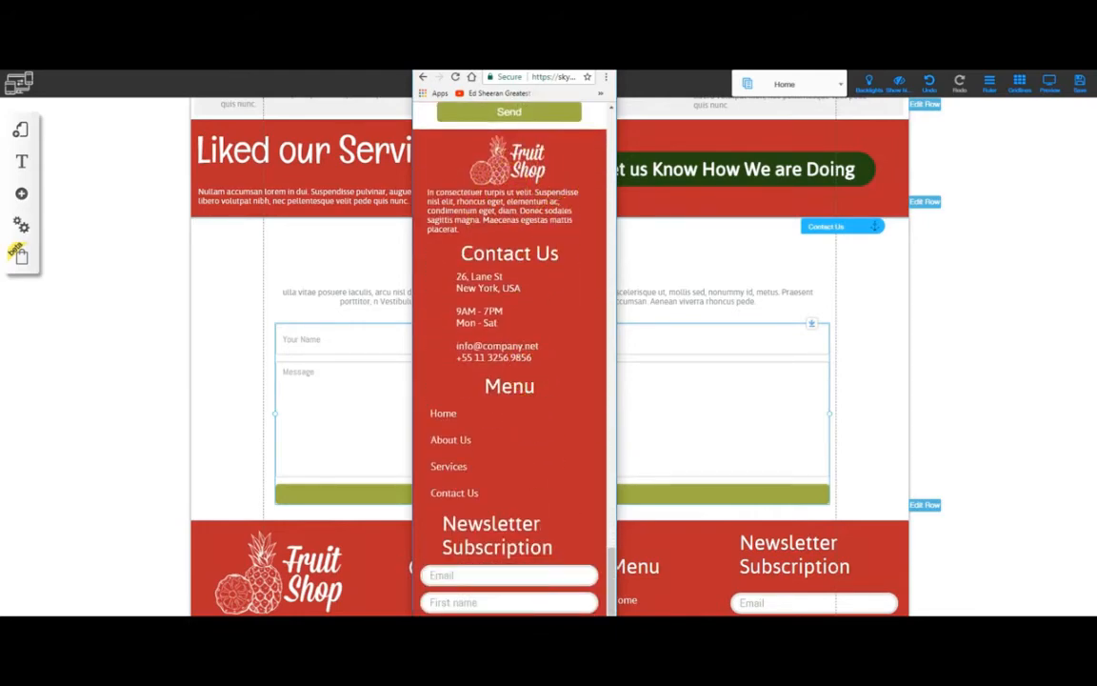
pyautogui.hotkey('alt', 'Tab')
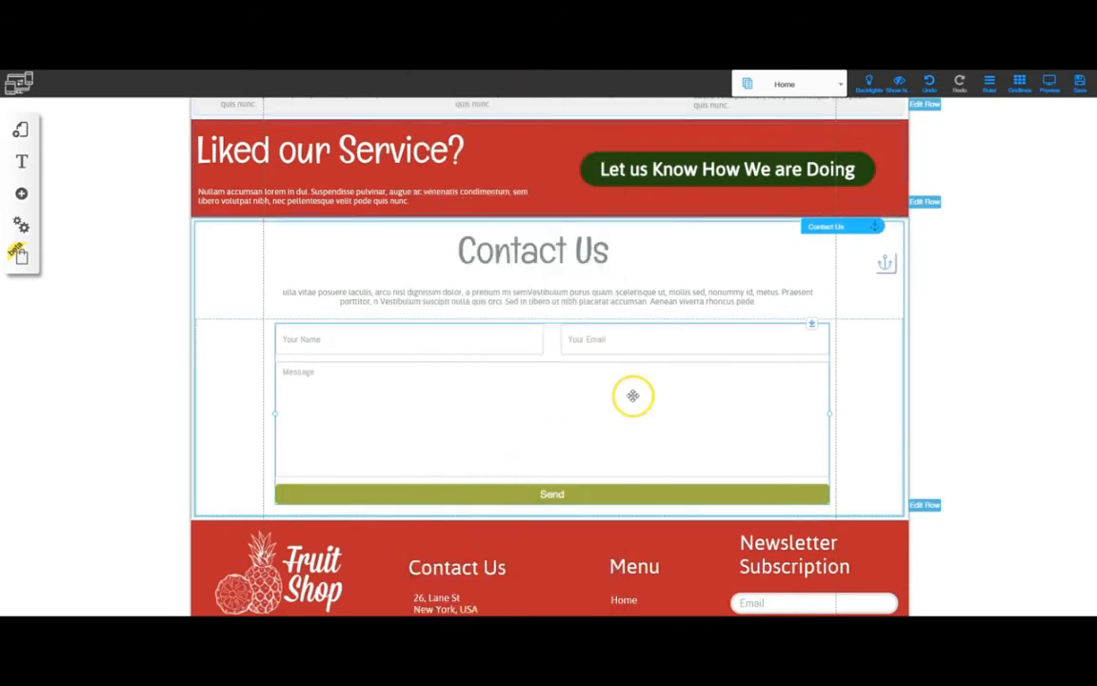
# Step: Duplicate the red footer row containing the logo, contact details, menu and newsletter form
pyautogui.scroll(-3, 760, 484)
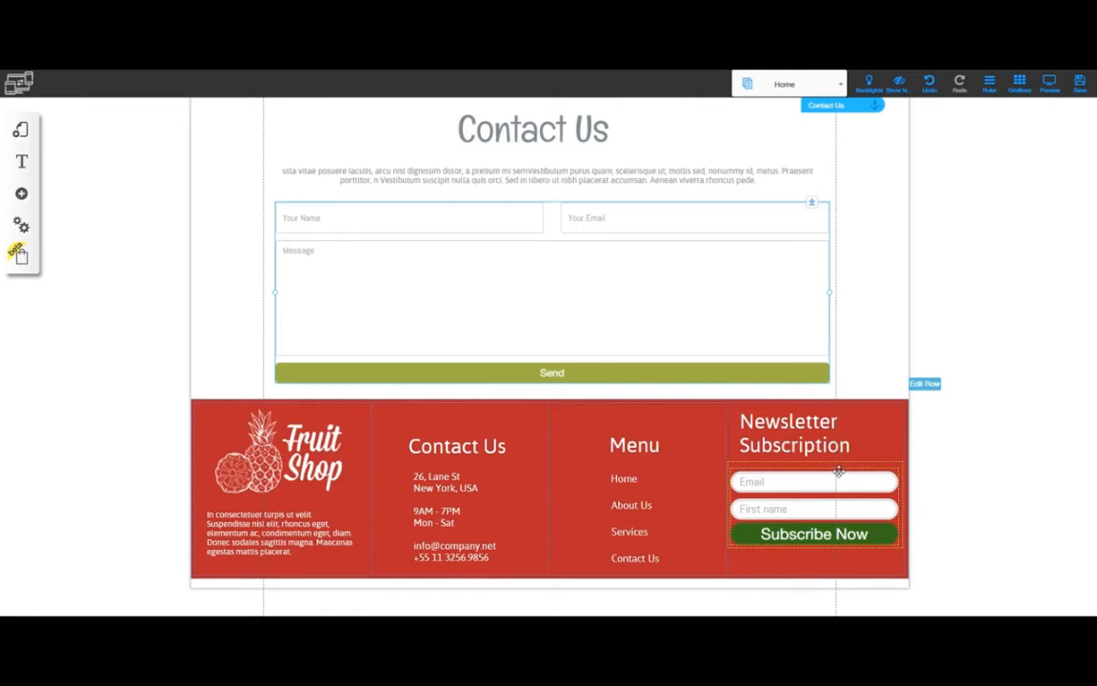
pyautogui.click(925, 384)
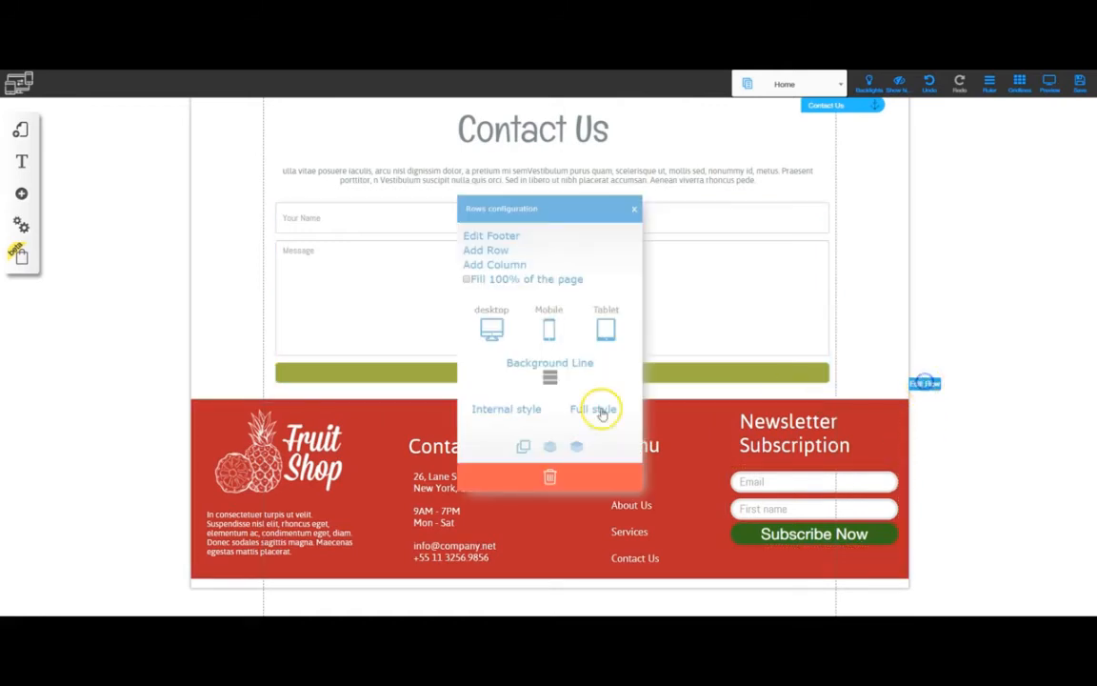
pyautogui.click(521, 450)
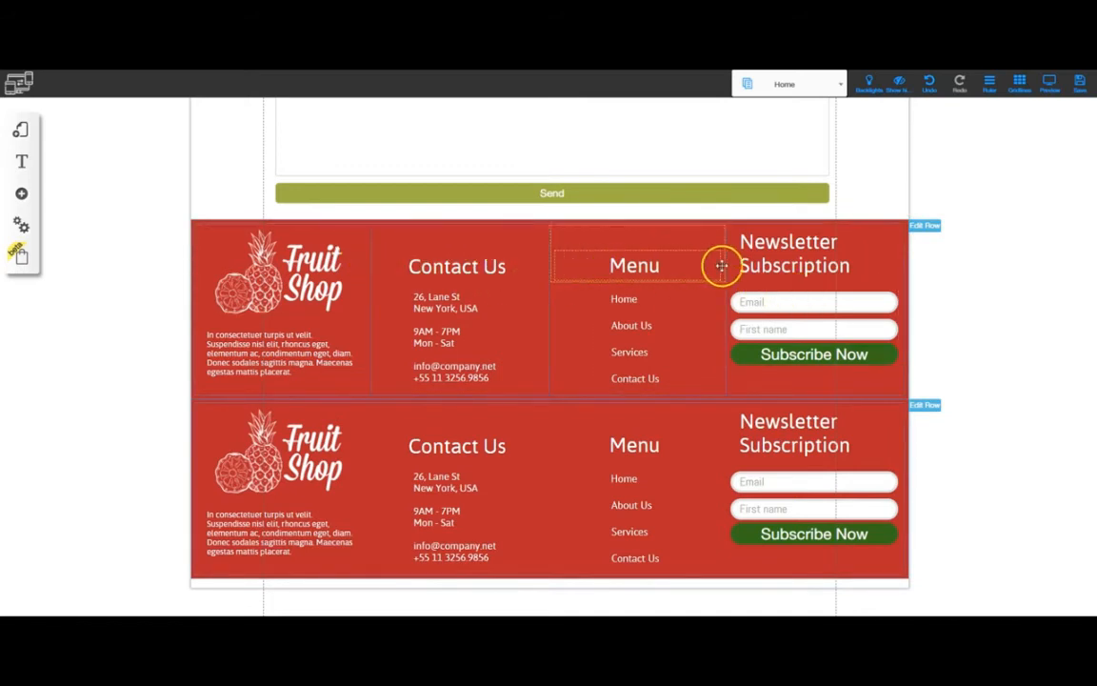
# Step: Hide the original footer row on mobile, and hide its duplicate on desktop and tablet
pyautogui.click(925, 227)
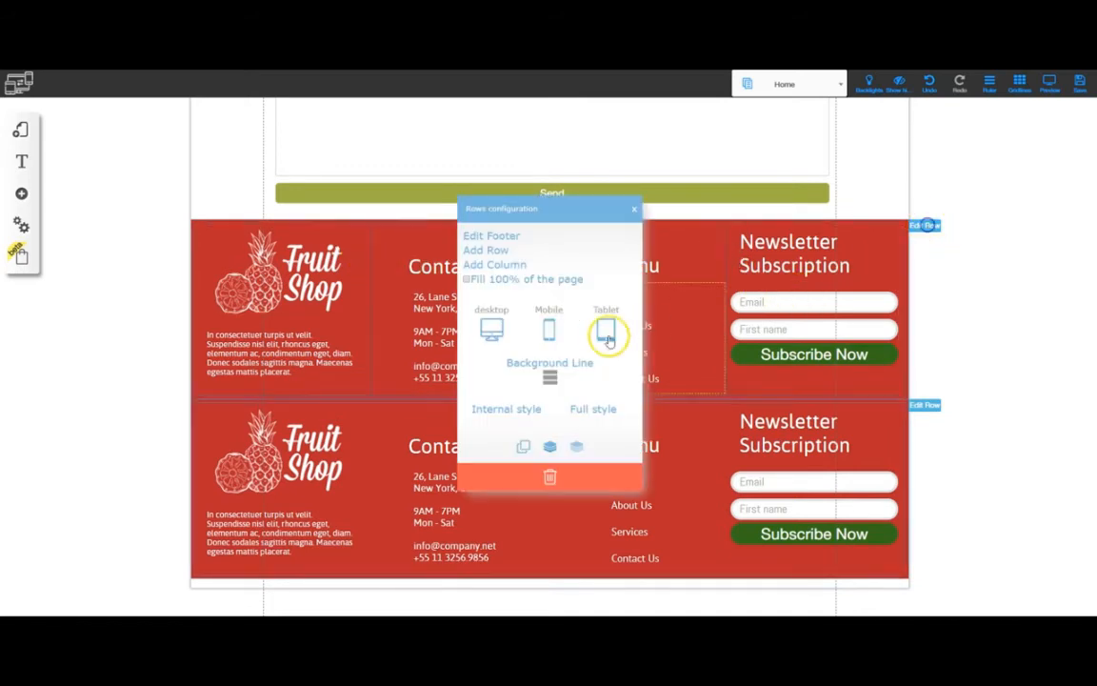
pyautogui.click(635, 209)
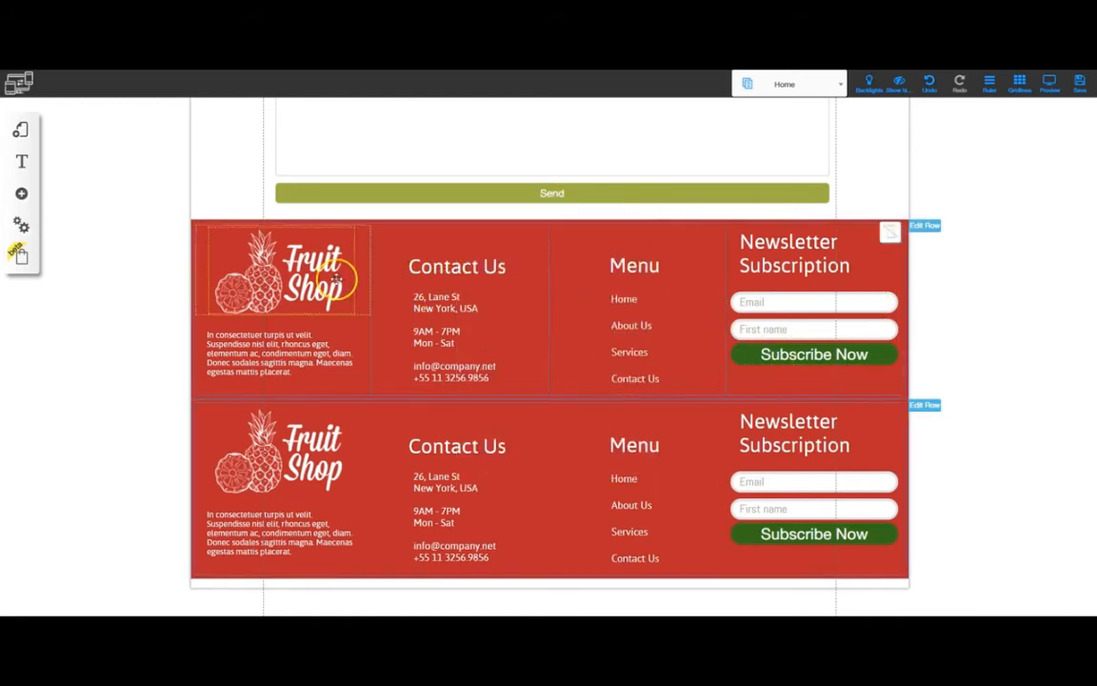
pyautogui.click(926, 405)
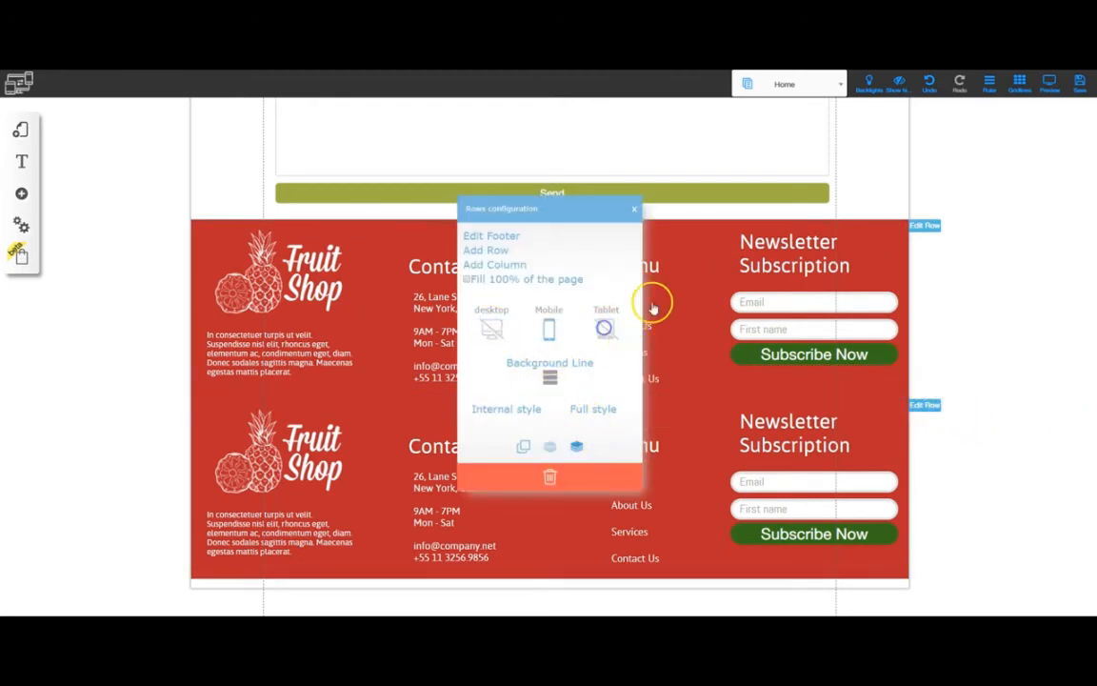
pyautogui.click(634, 213)
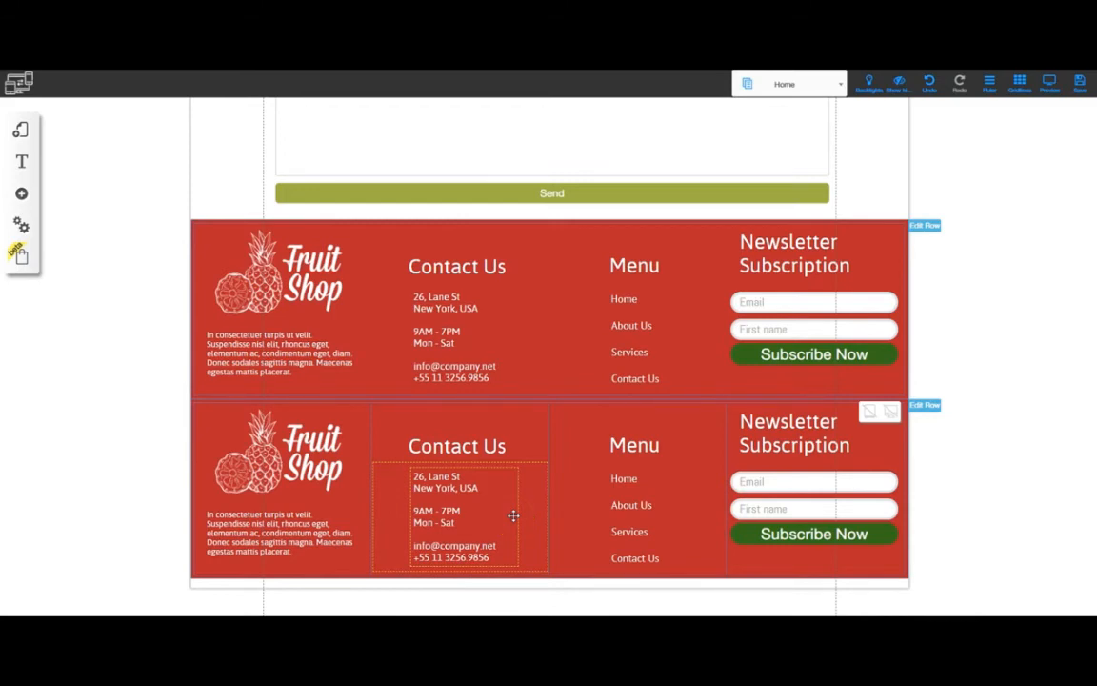
# Step: Delete the newsletter heading and subscription form and the Menu heading from the duplicated footer row
pyautogui.click(747, 454)
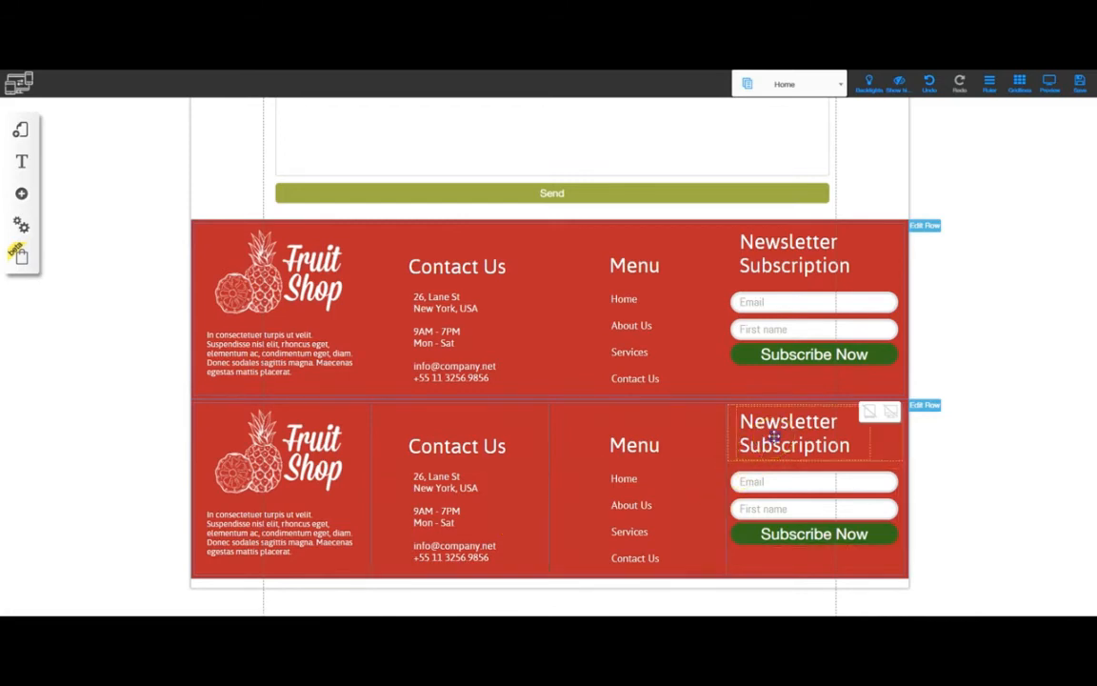
pyautogui.press('Delete')
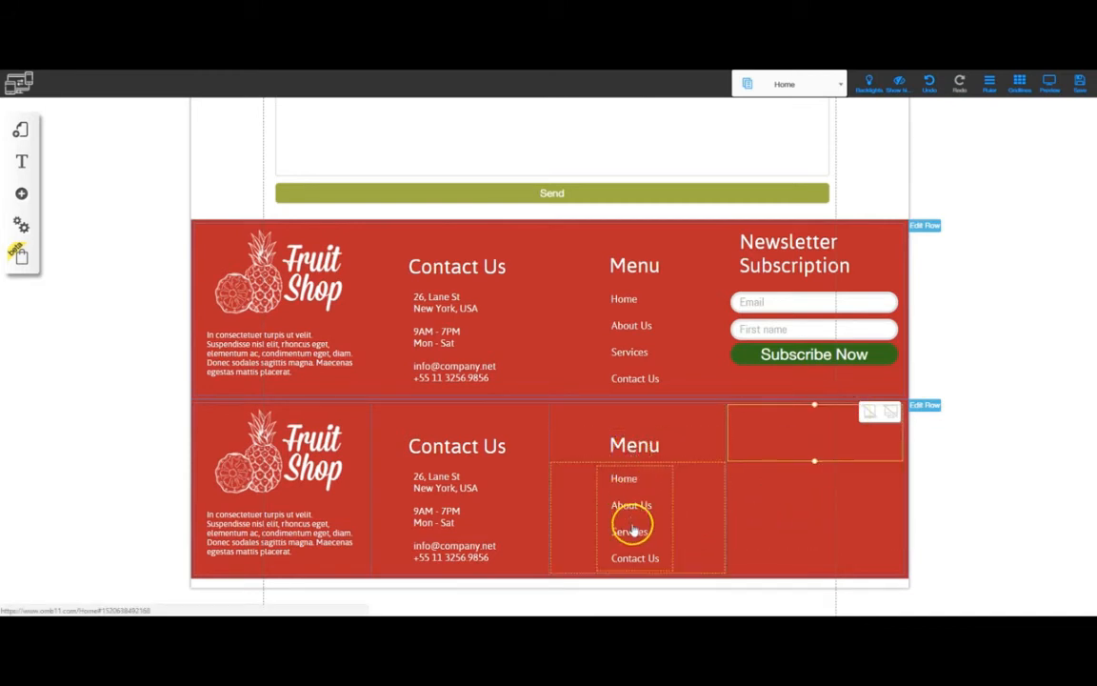
pyautogui.click(638, 446)
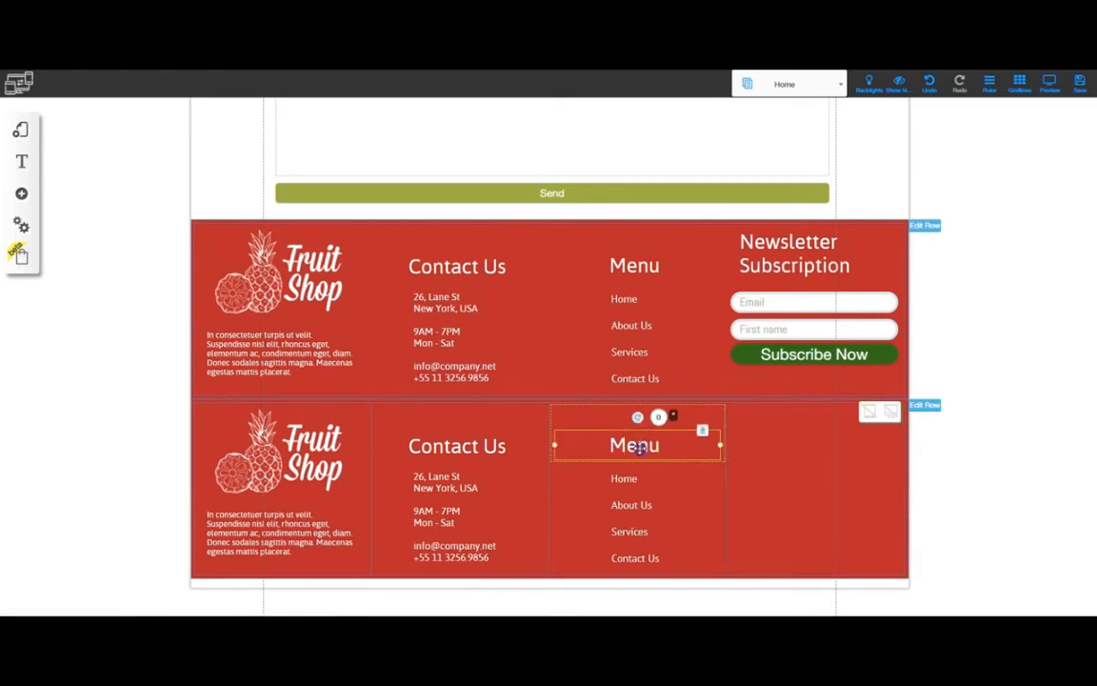
pyautogui.press('Delete')
# Step: Turn the duplicated footer row's menu into a Default-theme burger menu and reposition its icon within the column
pyautogui.click(620, 516)
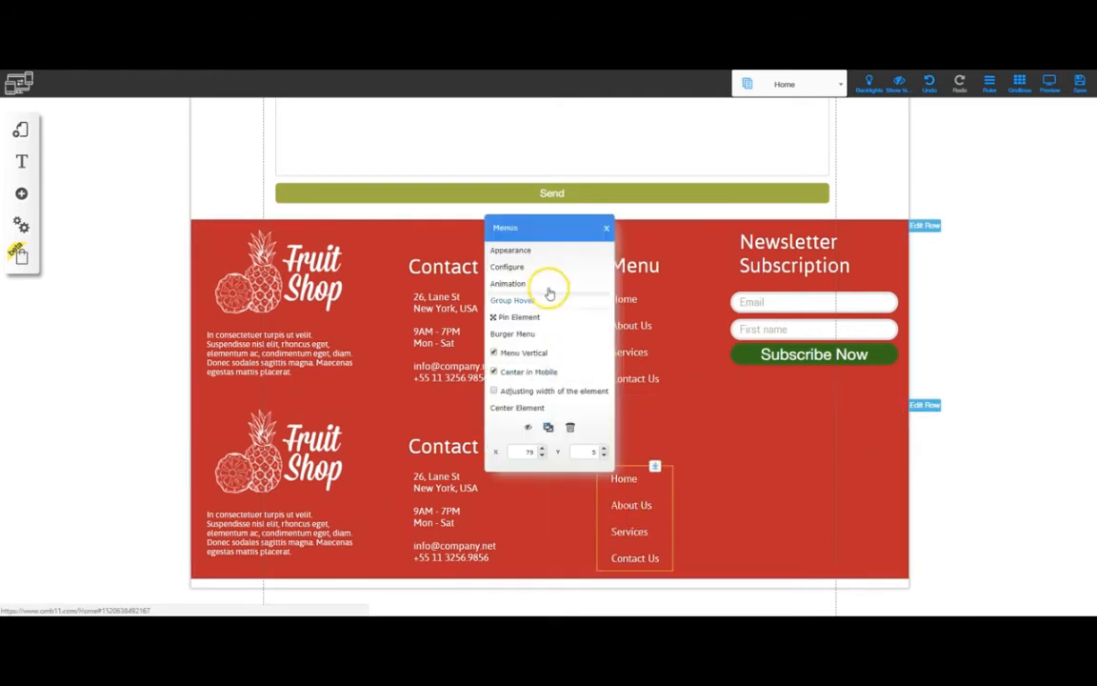
pyautogui.click(513, 334)
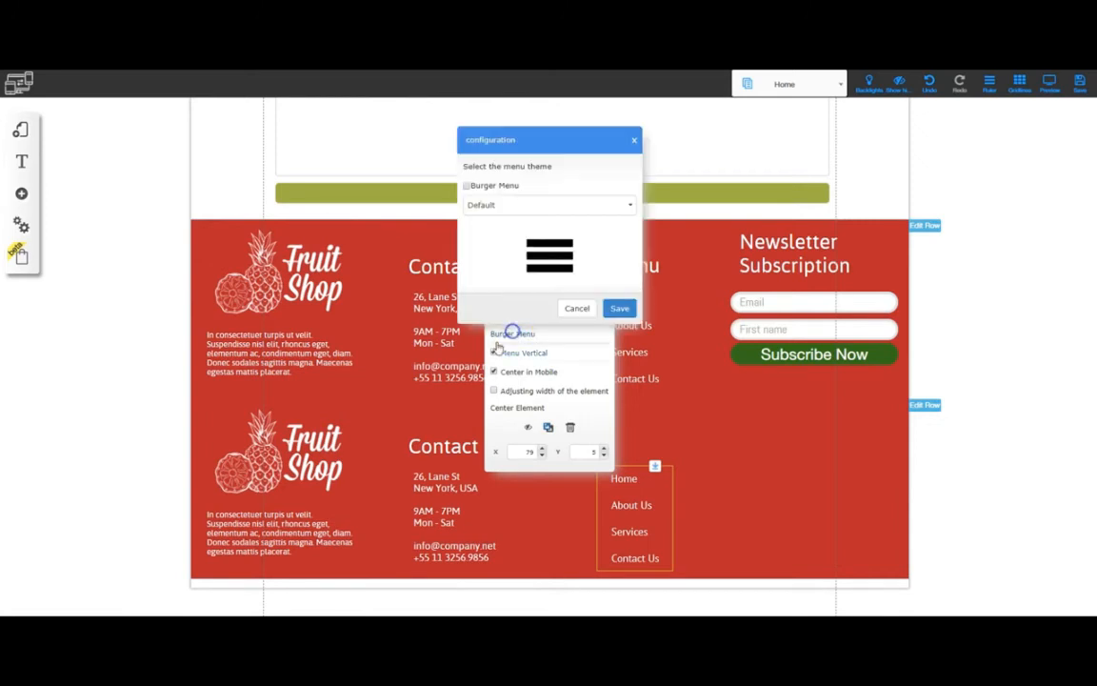
pyautogui.click(465, 187)
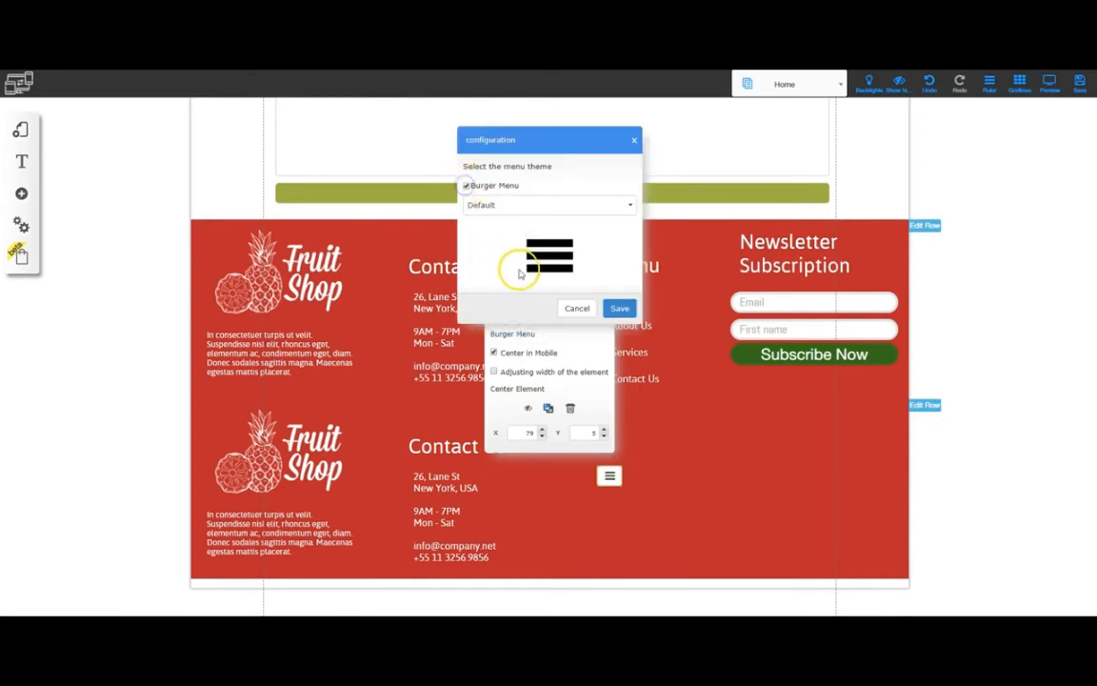
pyautogui.click(621, 309)
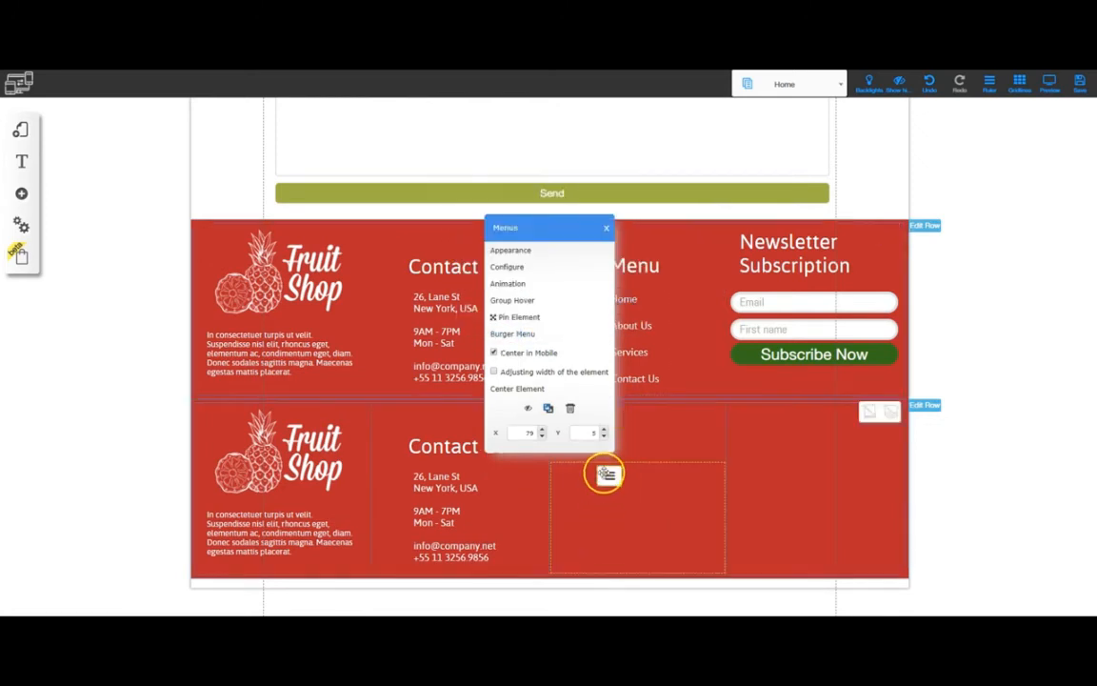
pyautogui.moveTo(607, 472); pyautogui.dragTo(625, 495)
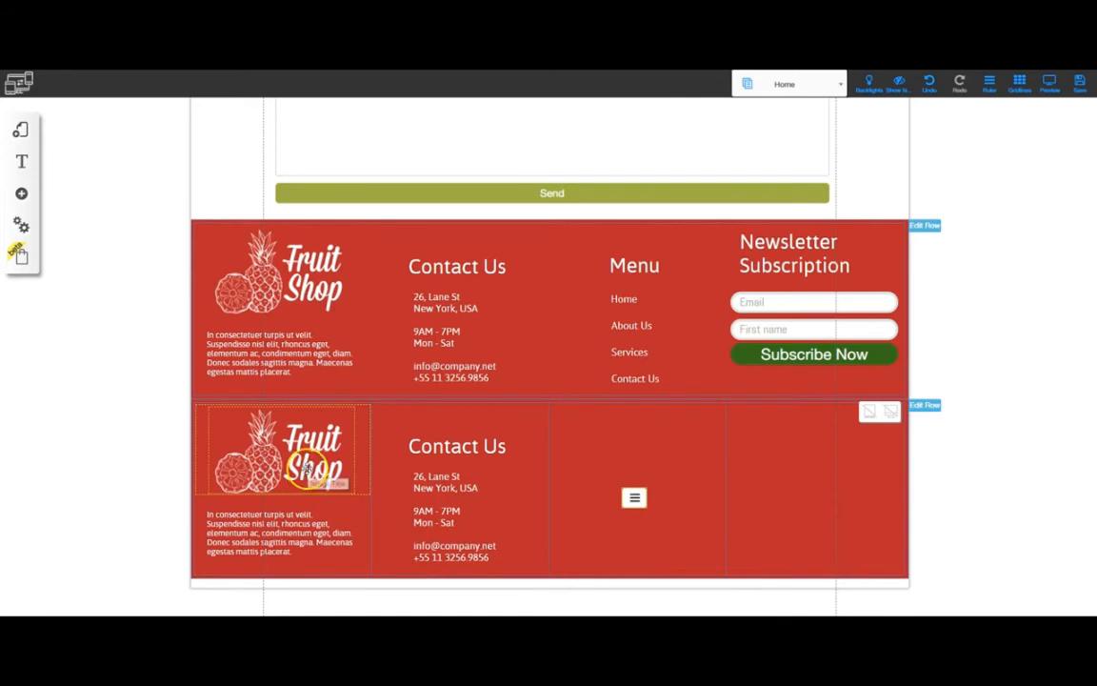
# Step: Delete the description paragraph below the logo and the Contact Us heading from the duplicated footer row
pyautogui.click(273, 530)
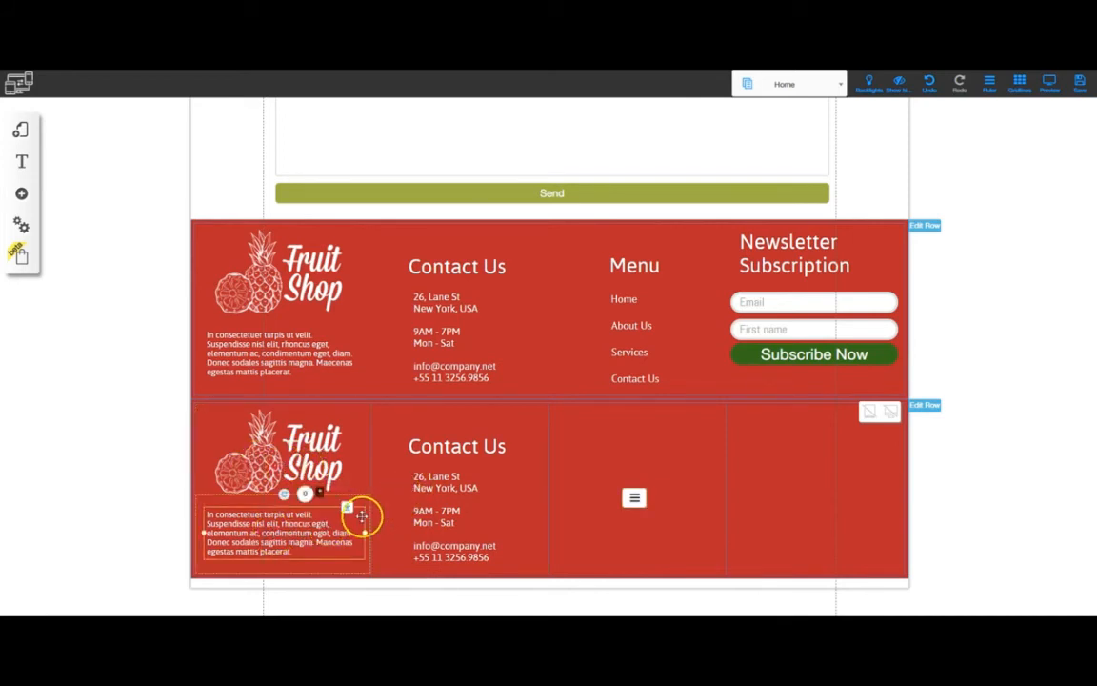
pyautogui.press('Delete')
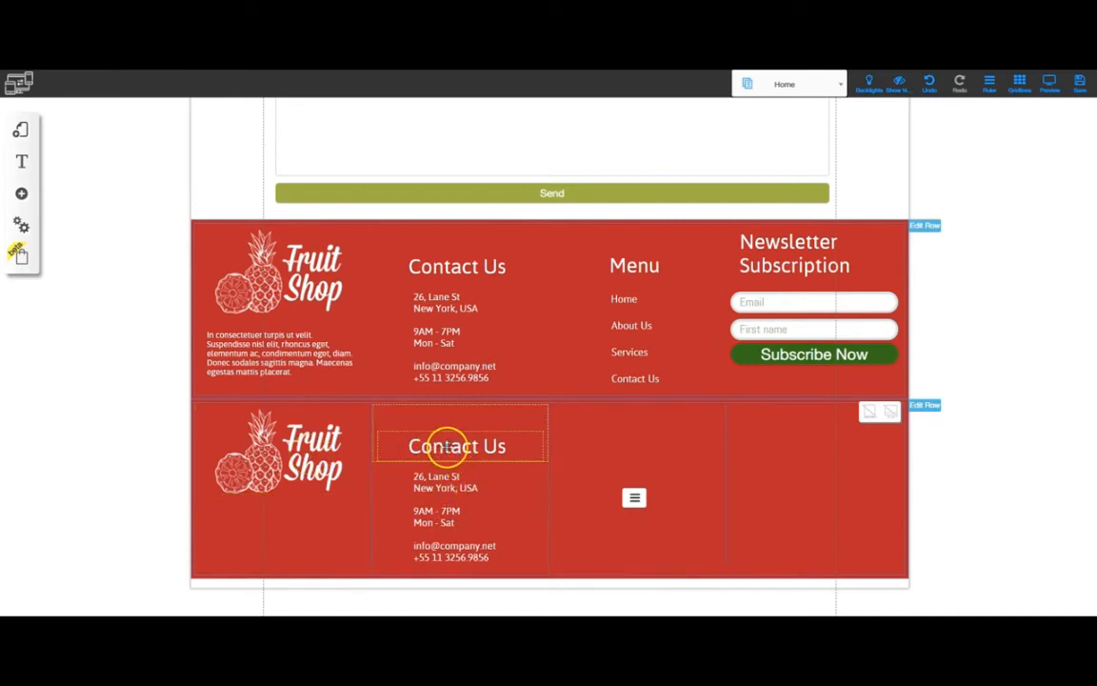
pyautogui.click(448, 446)
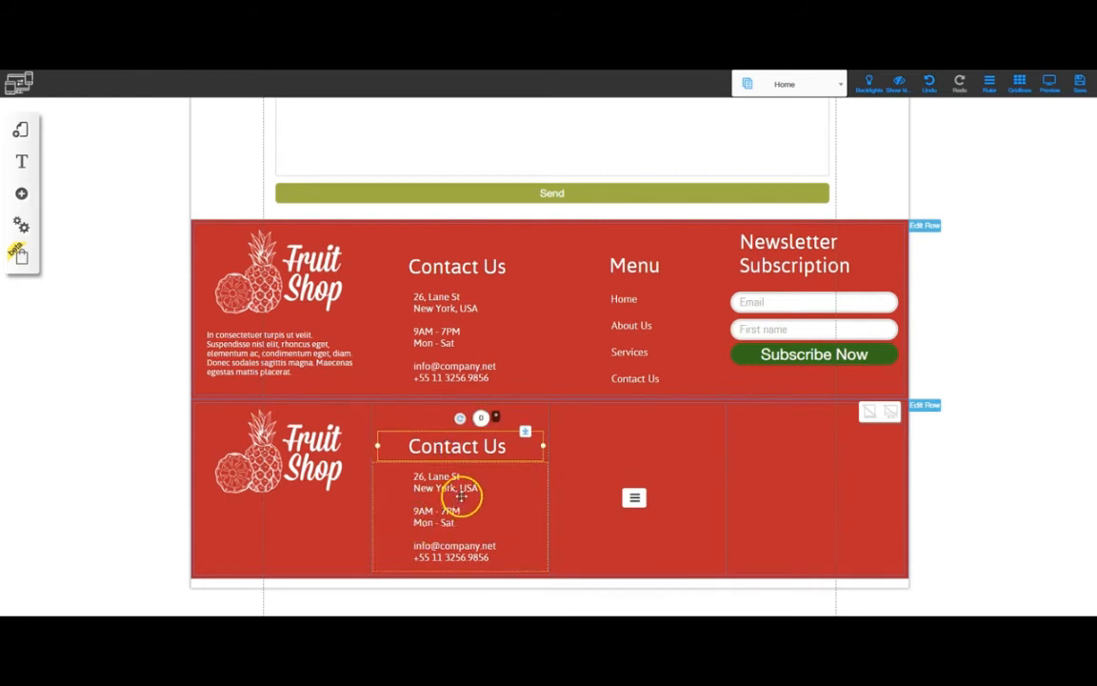
pyautogui.press('Delete')
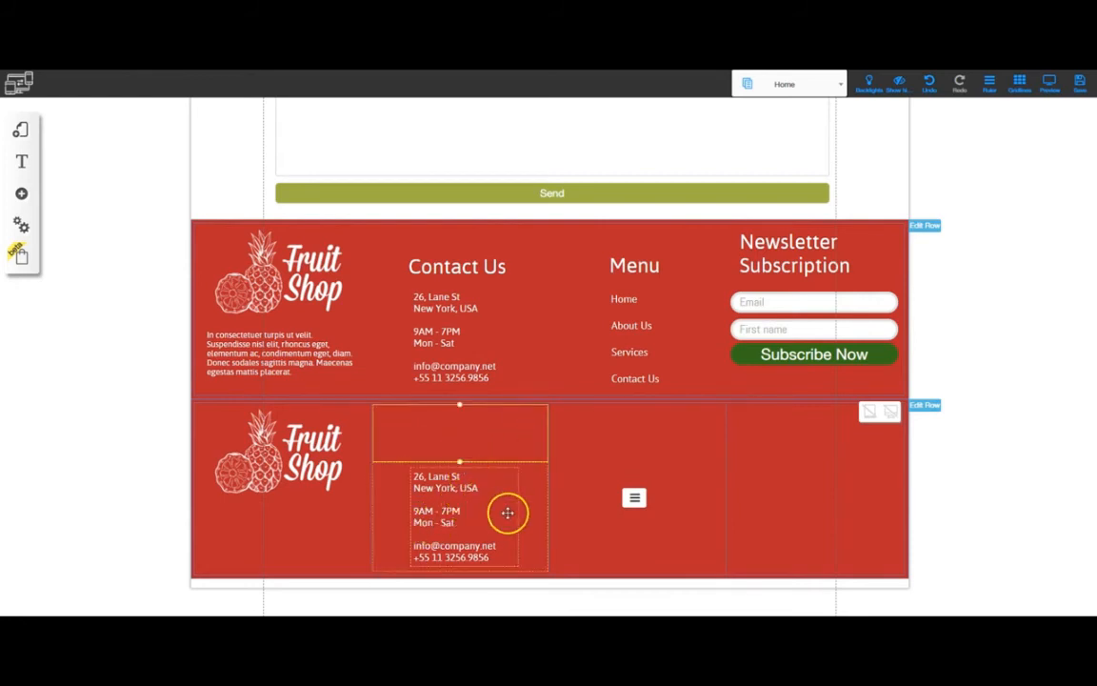
# Step: Remove the empty element grid in the duplicated footer's contact column and align the contact details with the column's upper edge
pyautogui.moveTo(473, 507)
pyautogui.mouseDown()
pyautogui.moveTo(482, 434)
pyautogui.moveTo(458, 524)
pyautogui.moveTo(458, 515)
pyautogui.mouseUp()
pyautogui.click(395, 433)
pyautogui.click(453, 457)
pyautogui.moveTo(453, 457); pyautogui.dragTo(446, 459)
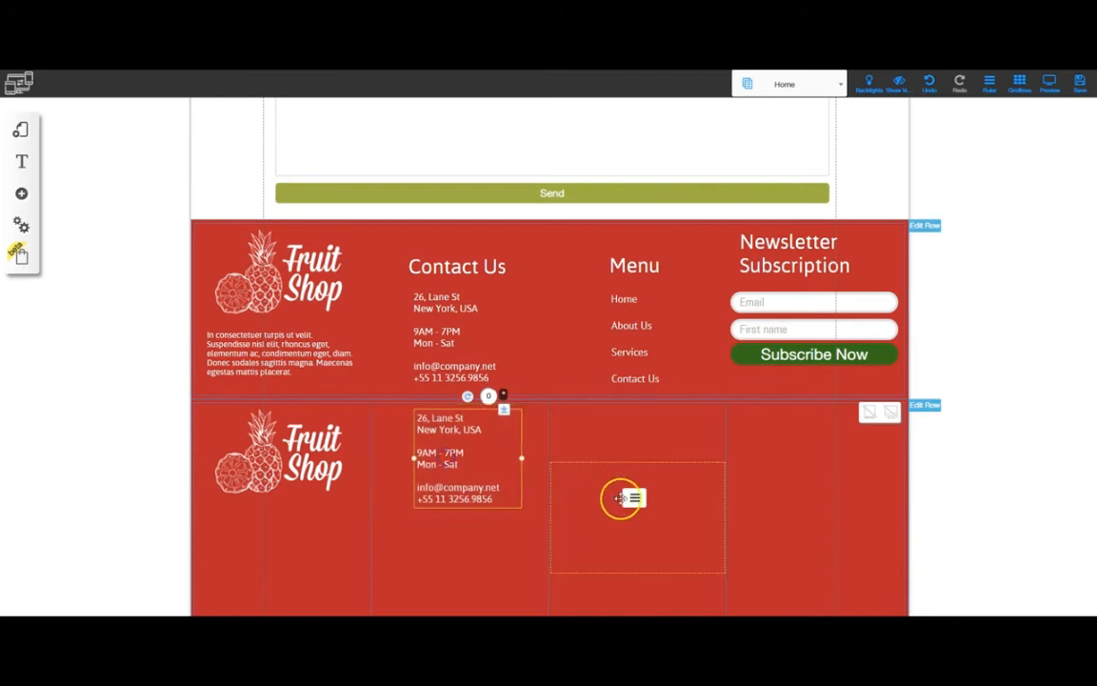
# Step: Place the burger icon at the upper centre of its footer column and remove the empty element grids from the menu and newsletter columns
pyautogui.moveTo(633, 497)
pyautogui.mouseDown()
pyautogui.moveTo(629, 427)
pyautogui.moveTo(636, 455)
pyautogui.moveTo(618, 484)
pyautogui.mouseUp()
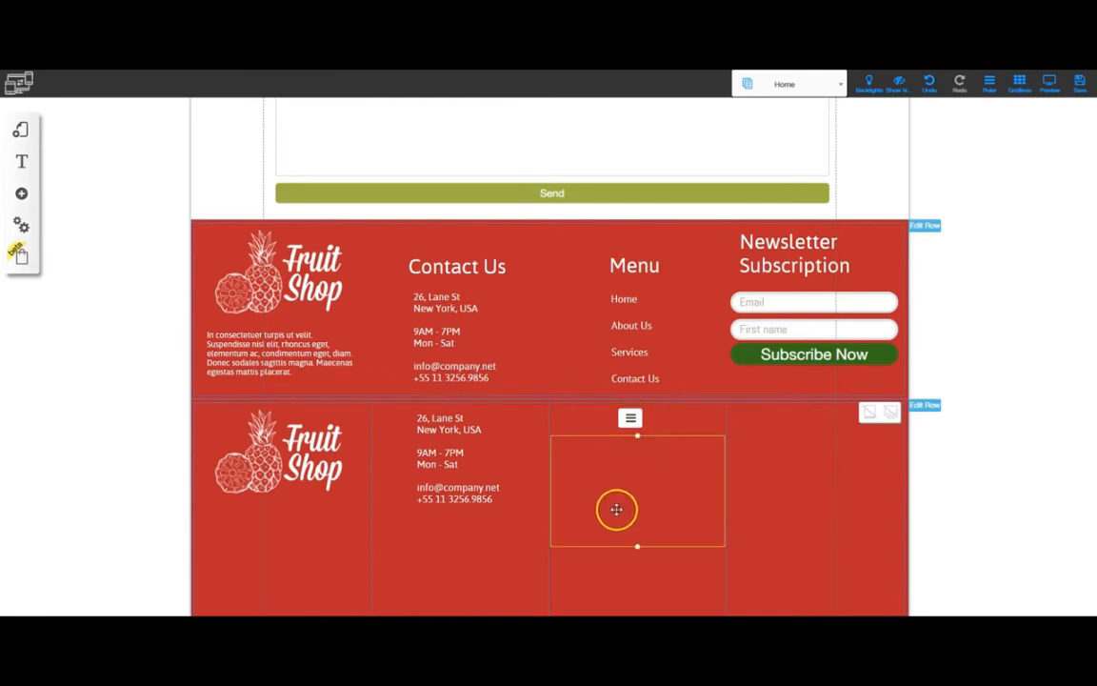
pyautogui.click(671, 555)
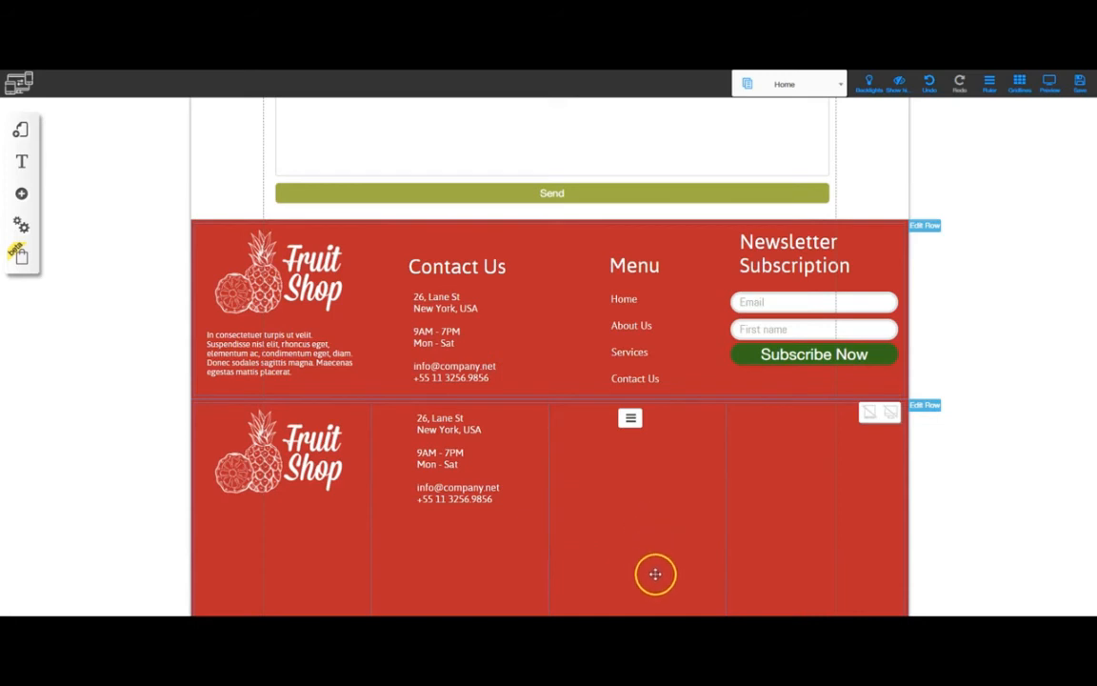
pyautogui.moveTo(630, 419)
pyautogui.mouseDown()
pyautogui.moveTo(642, 499)
pyautogui.moveTo(638, 420)
pyautogui.mouseUp()
pyautogui.click(787, 442)
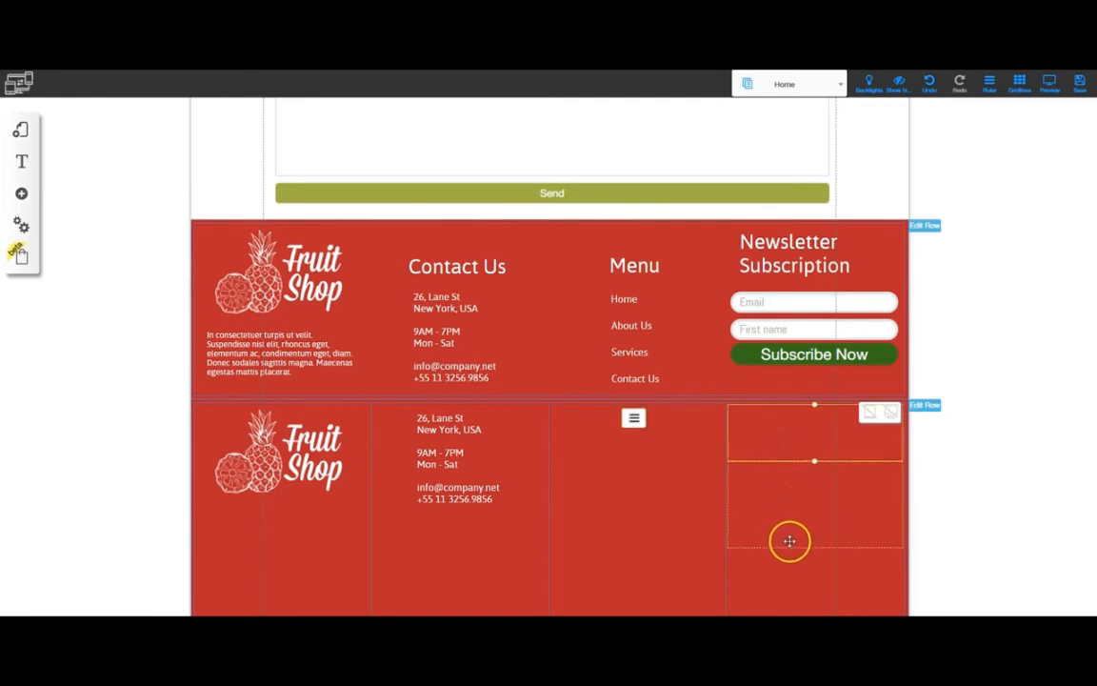
pyautogui.click(805, 500)
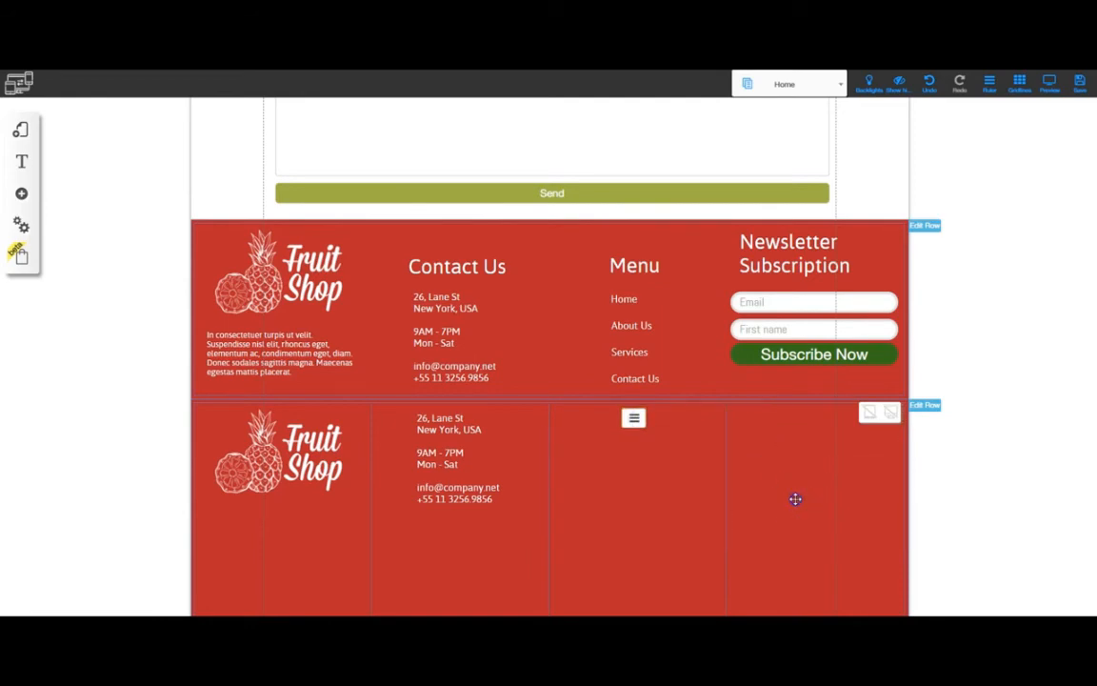
pyautogui.click(796, 449)
# Step: Move the blue box from the hero banner into the burger menu column of the duplicated footer row
pyautogui.scroll(10, 762, 440)
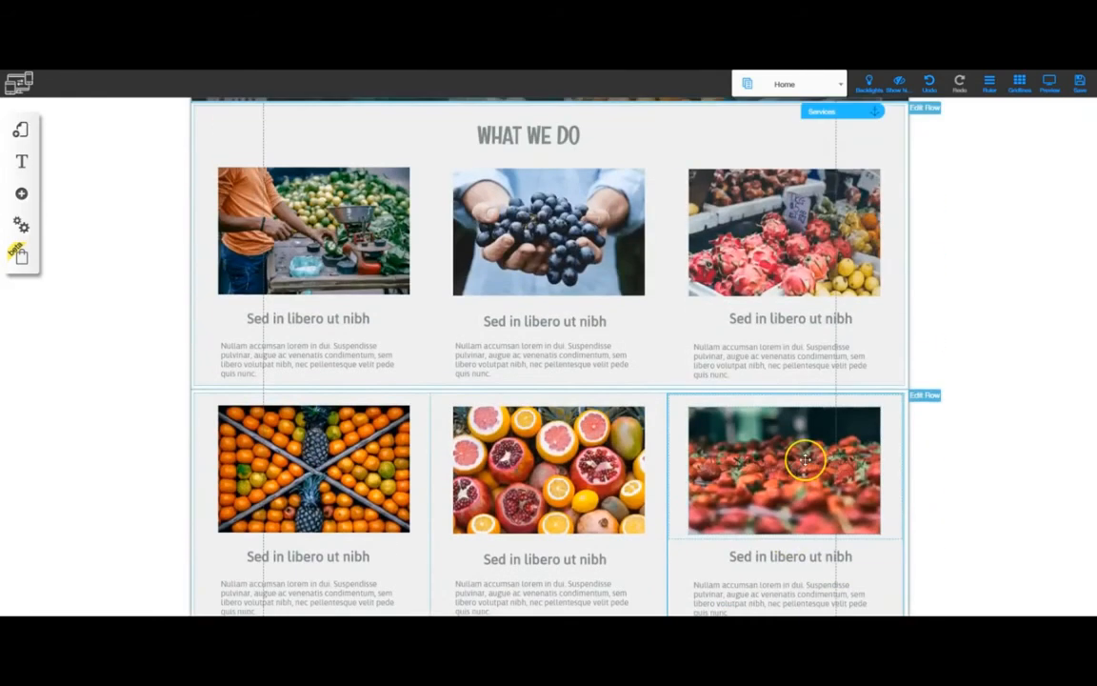
pyautogui.scroll(15, 806, 459)
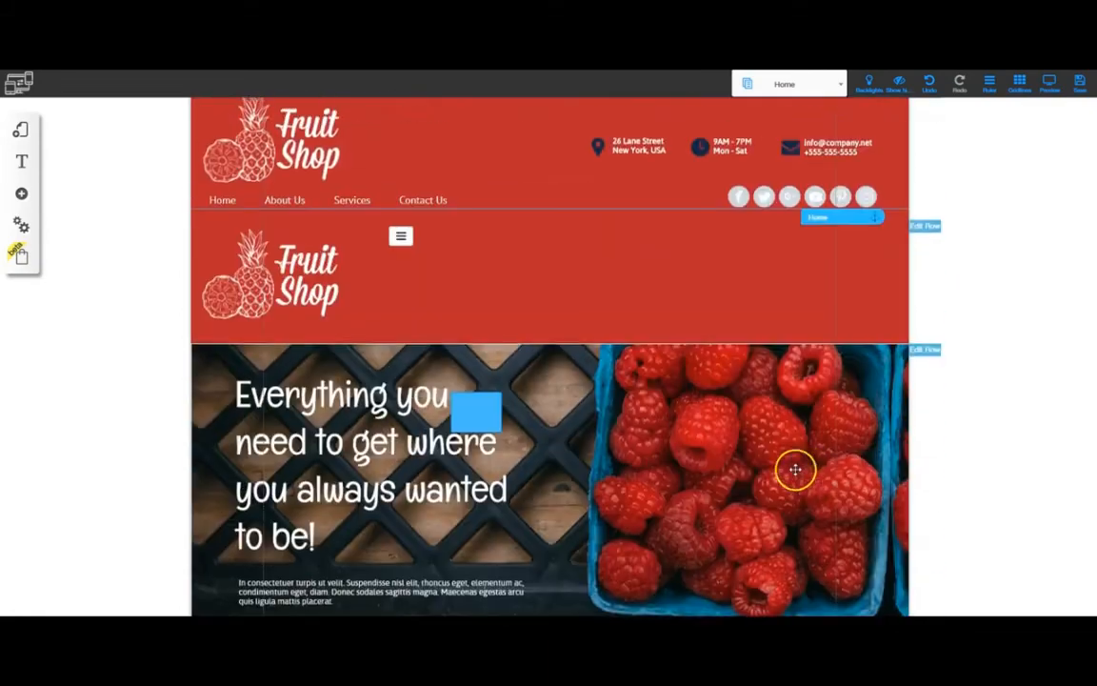
pyautogui.moveTo(483, 417); pyautogui.dragTo(627, 578)
pyautogui.scroll(-2, 631, 476)
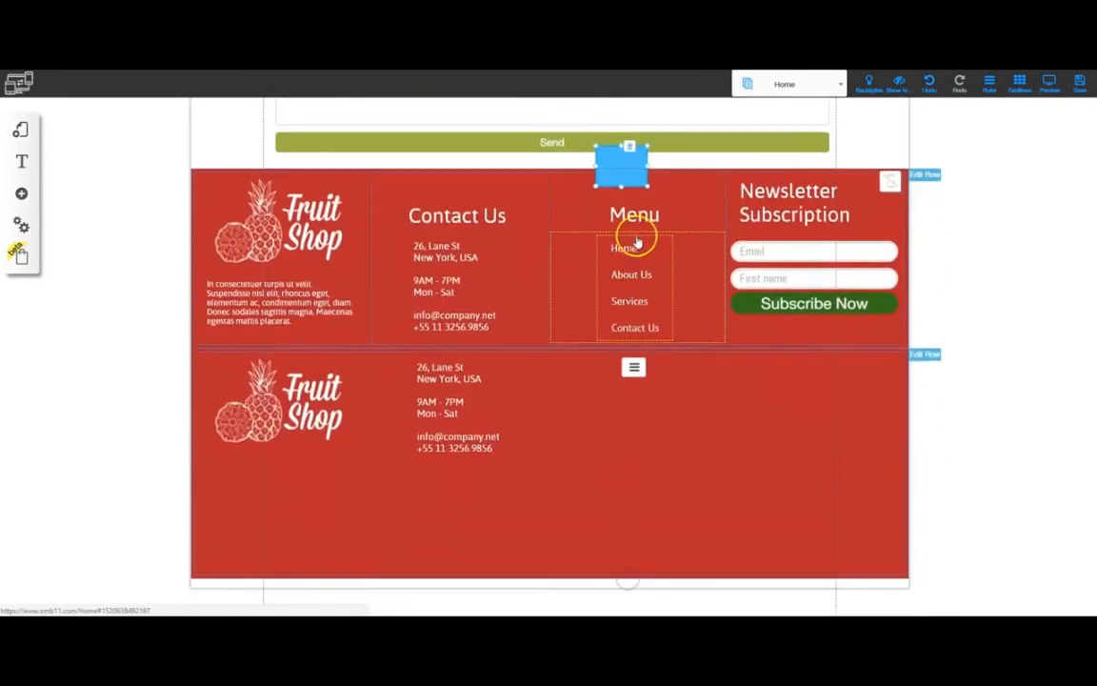
pyautogui.moveTo(636, 242); pyautogui.dragTo(678, 505)
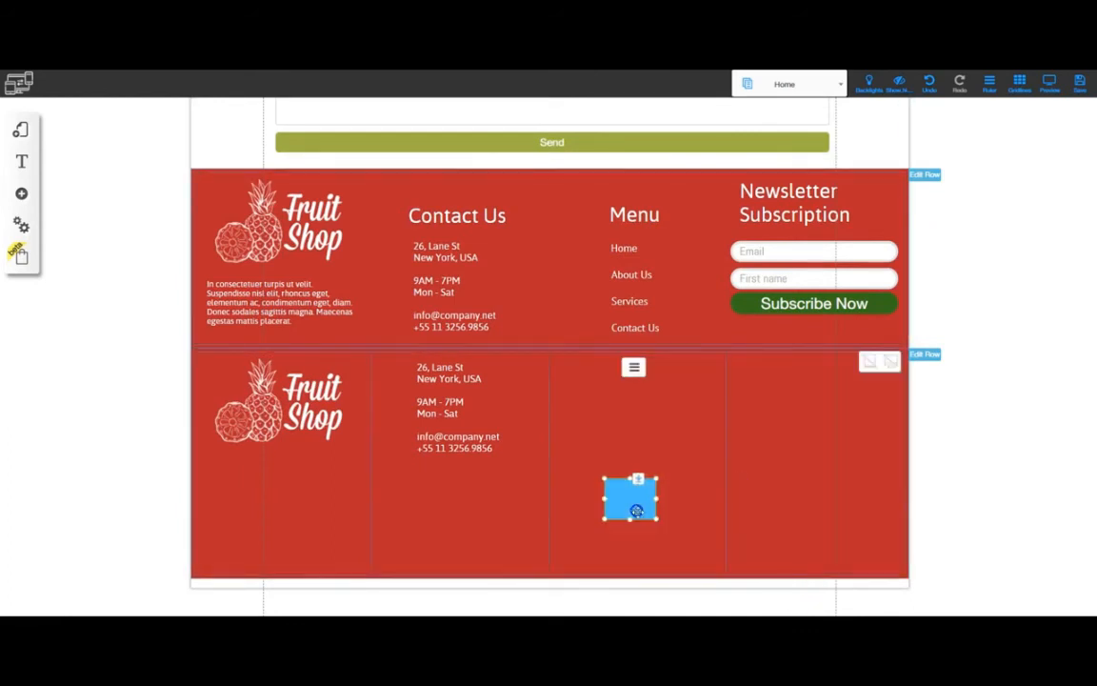
# Step: Hide the empty newsletter column of the duplicated footer row on mobile
pyautogui.doubleClick(807, 441)
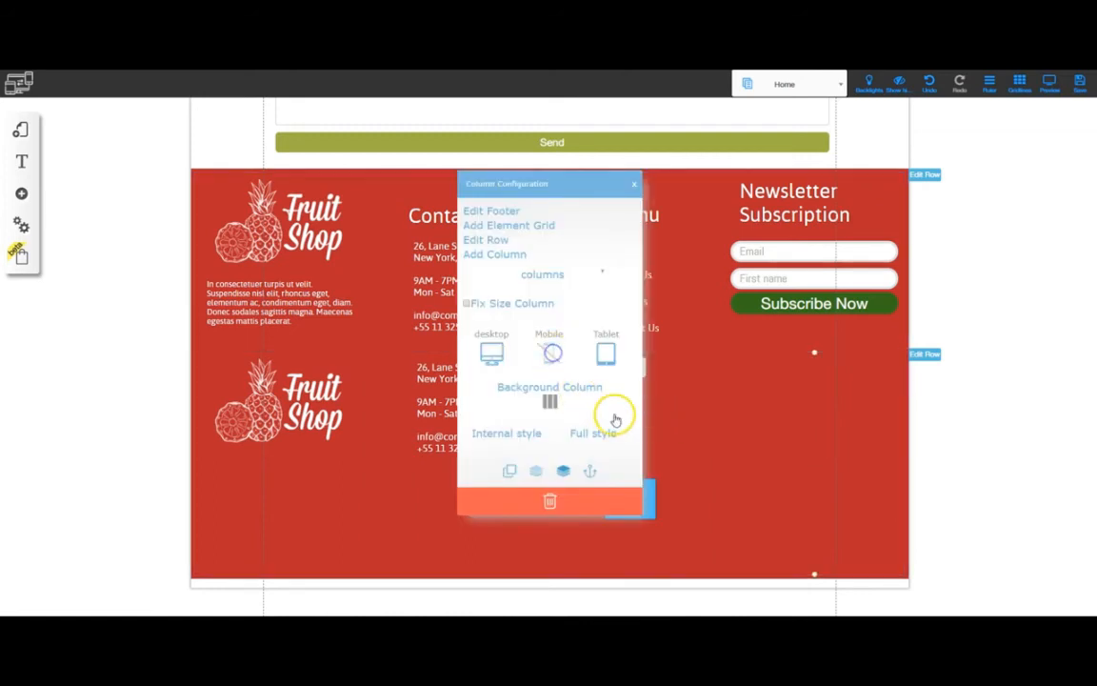
pyautogui.click(634, 184)
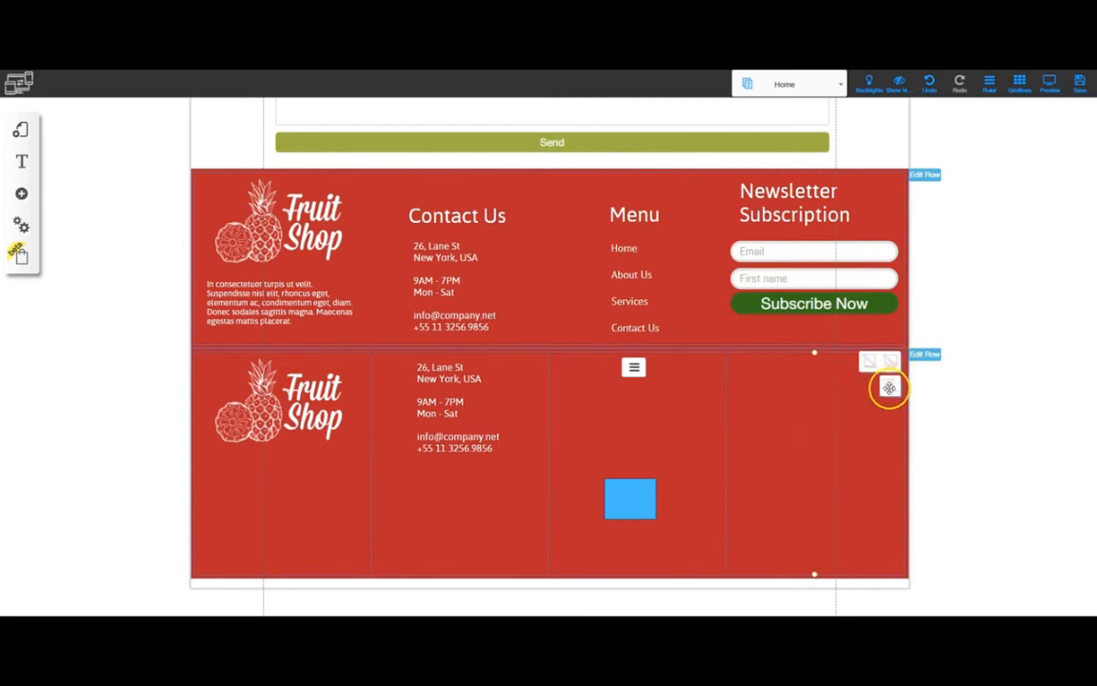
# Step: Shrink the duplicated footer row to the height of its contact details and move the blue box into the mobile-hidden last column
pyautogui.moveTo(625, 503); pyautogui.dragTo(510, 528)
pyautogui.click(598, 512)
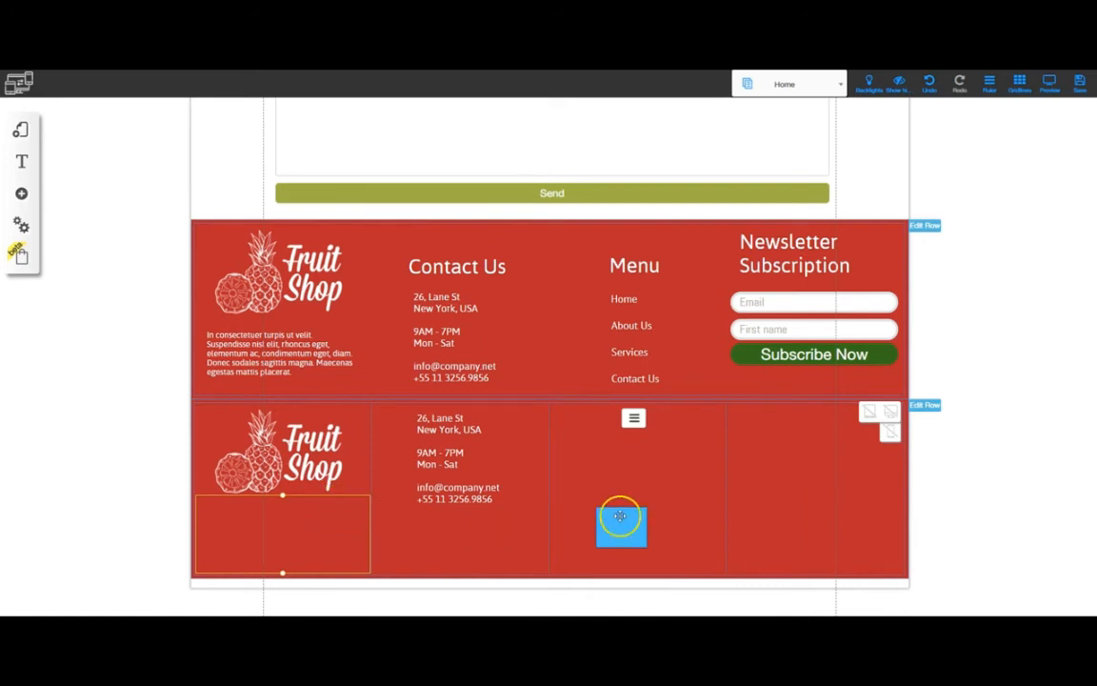
pyautogui.moveTo(614, 526); pyautogui.dragTo(688, 444)
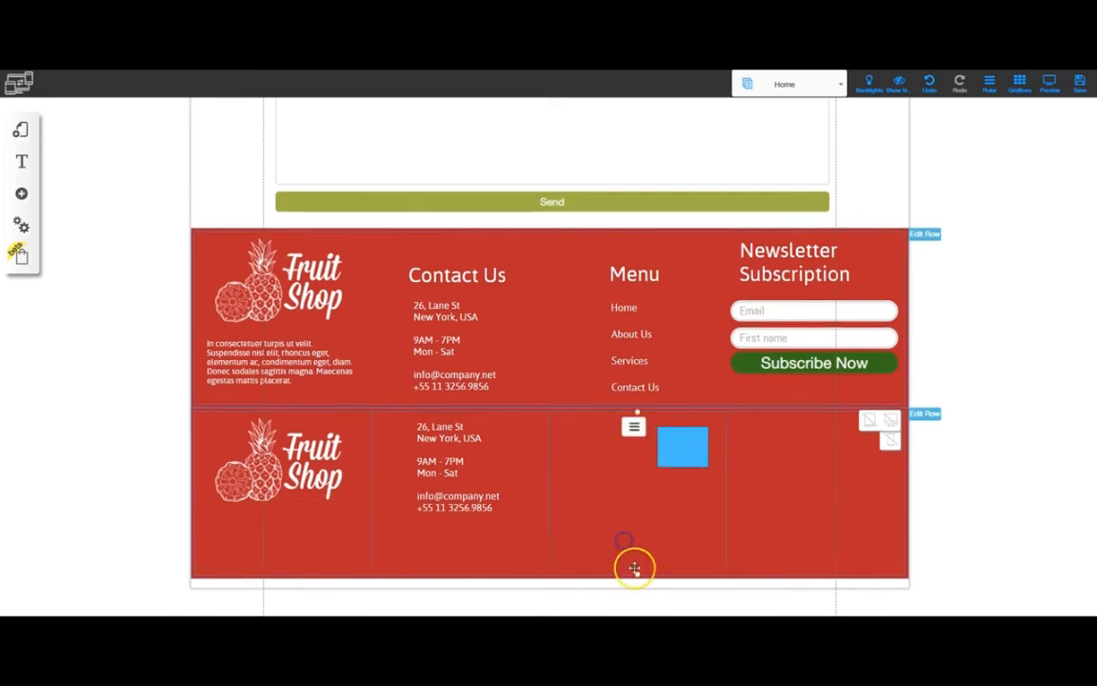
pyautogui.moveTo(637, 576); pyautogui.dragTo(638, 552)
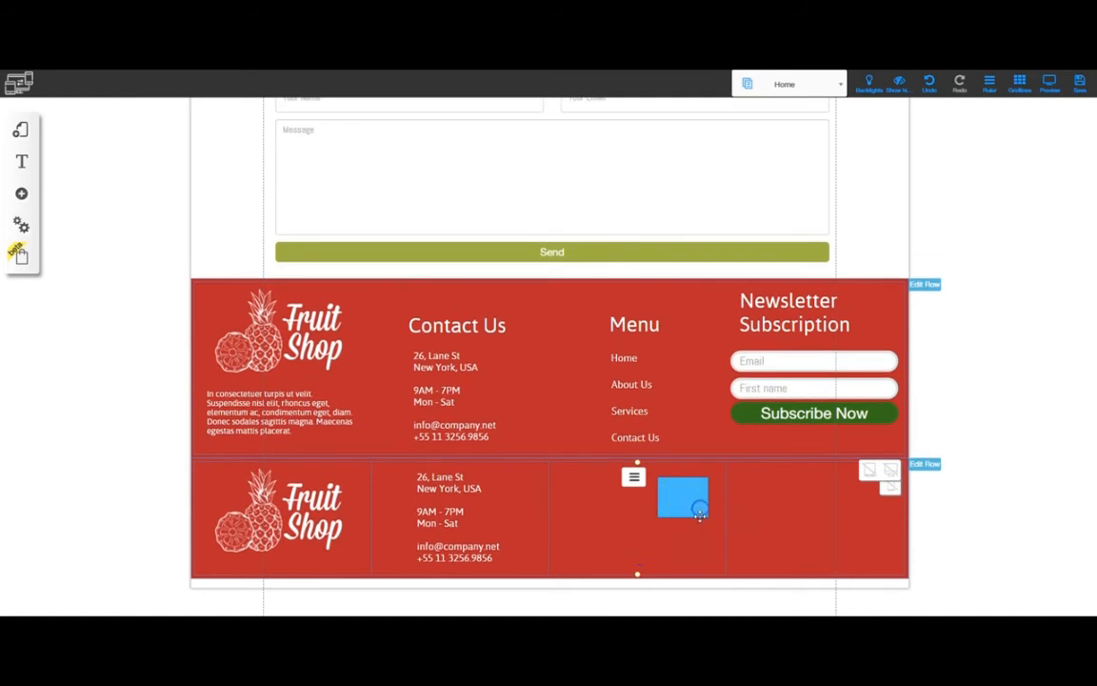
pyautogui.moveTo(699, 523); pyautogui.dragTo(783, 515)
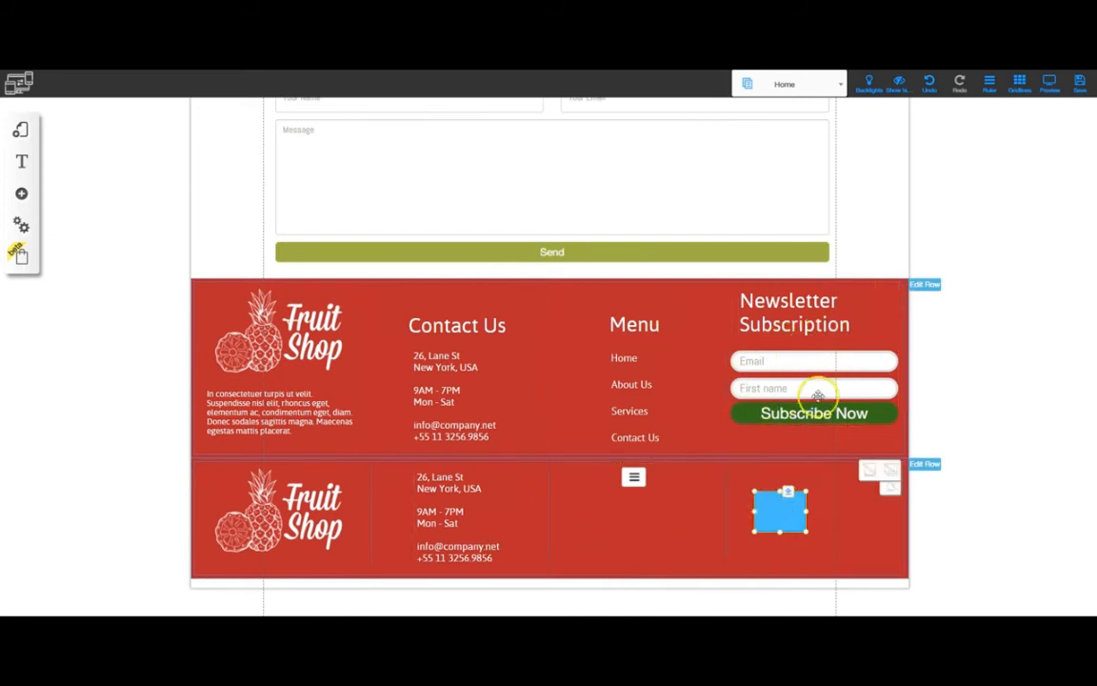
# Step: Hide the header's second row, containing the logo and burger menu, on desktop and tablet
pyautogui.scroll(15, 815, 391)
pyautogui.scroll(3, 822, 375)
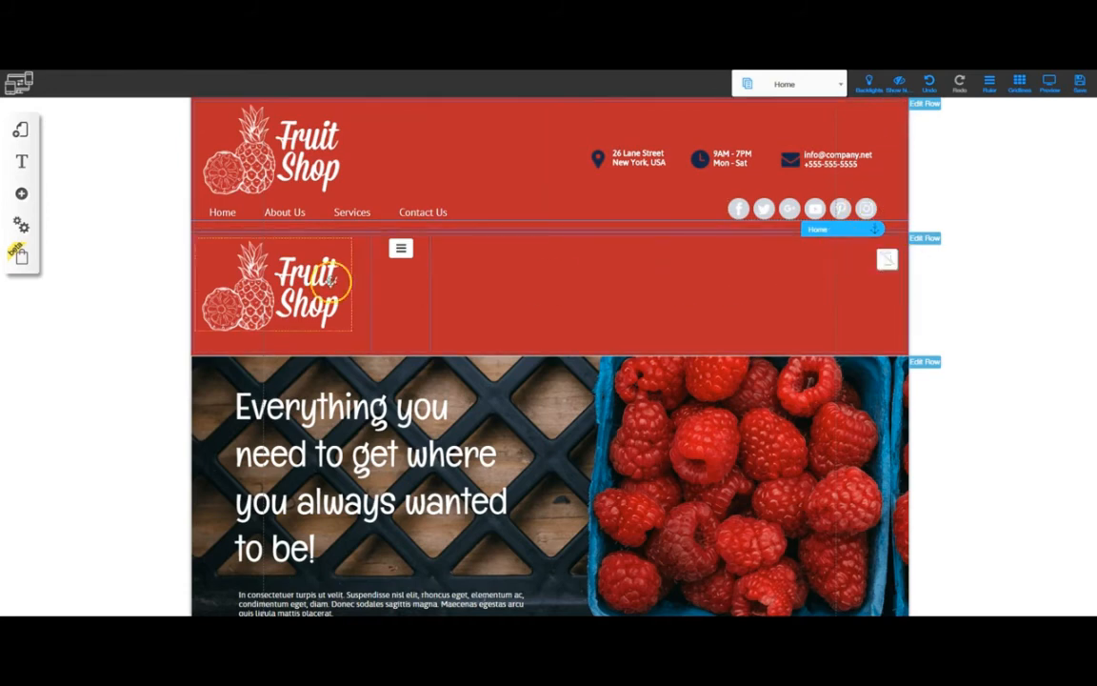
pyautogui.click(926, 238)
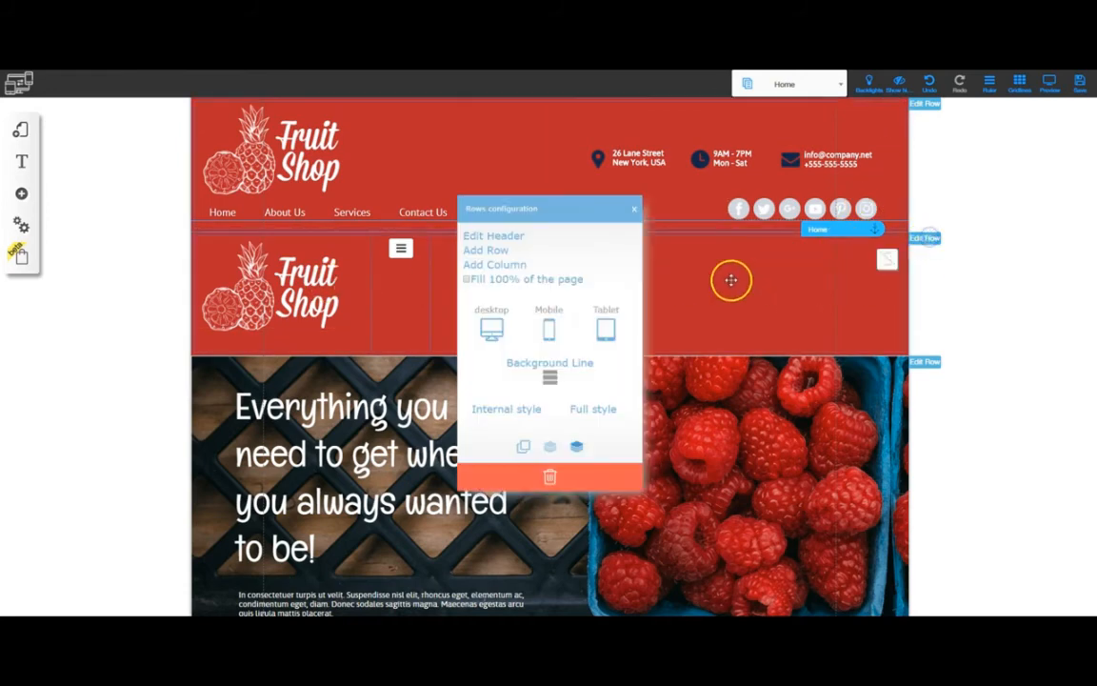
pyautogui.click(489, 327)
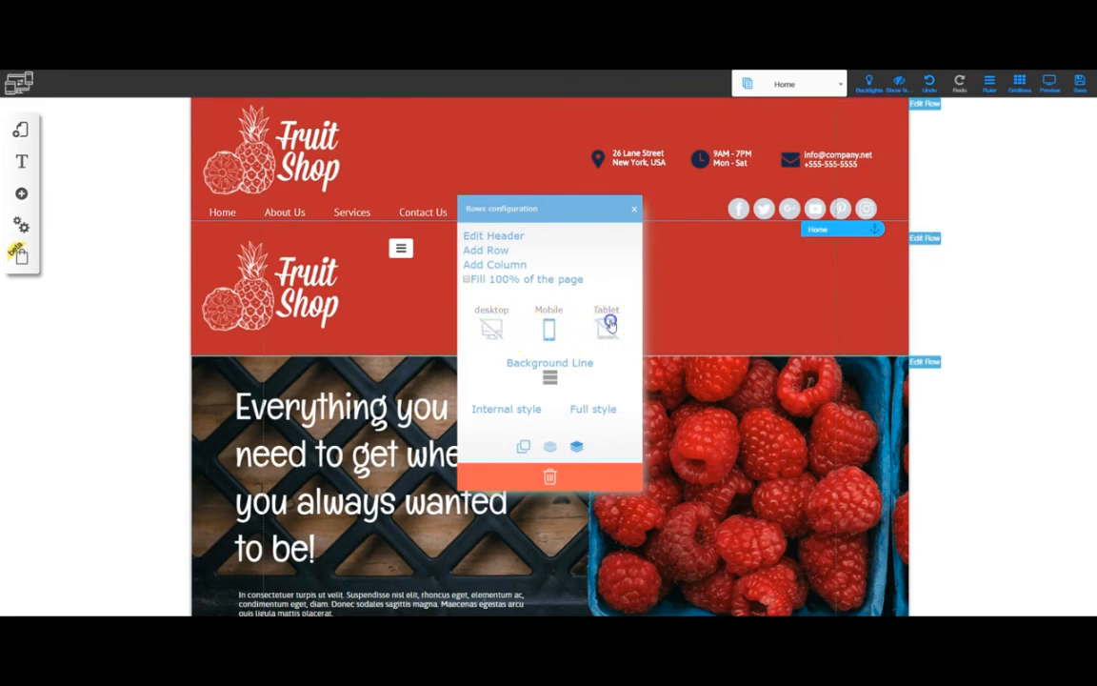
pyautogui.click(608, 325)
pyautogui.click(635, 209)
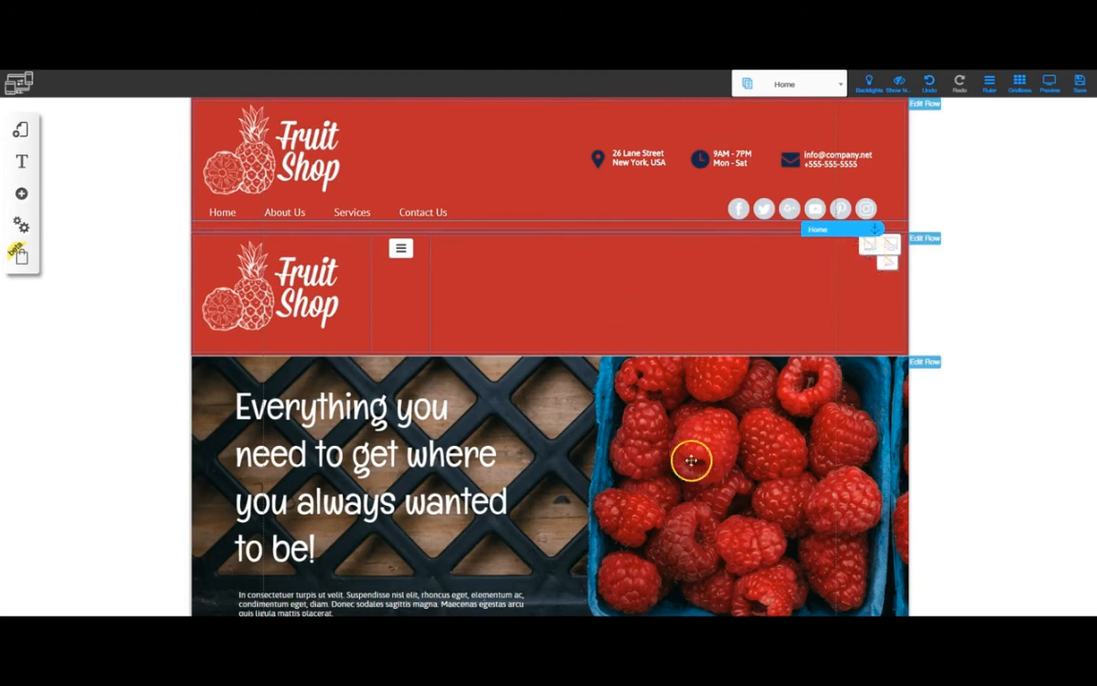
# Step: Review the page down to the footer and save all changes, including the default layout and the Home page
pyautogui.scroll(-3, 691, 477)
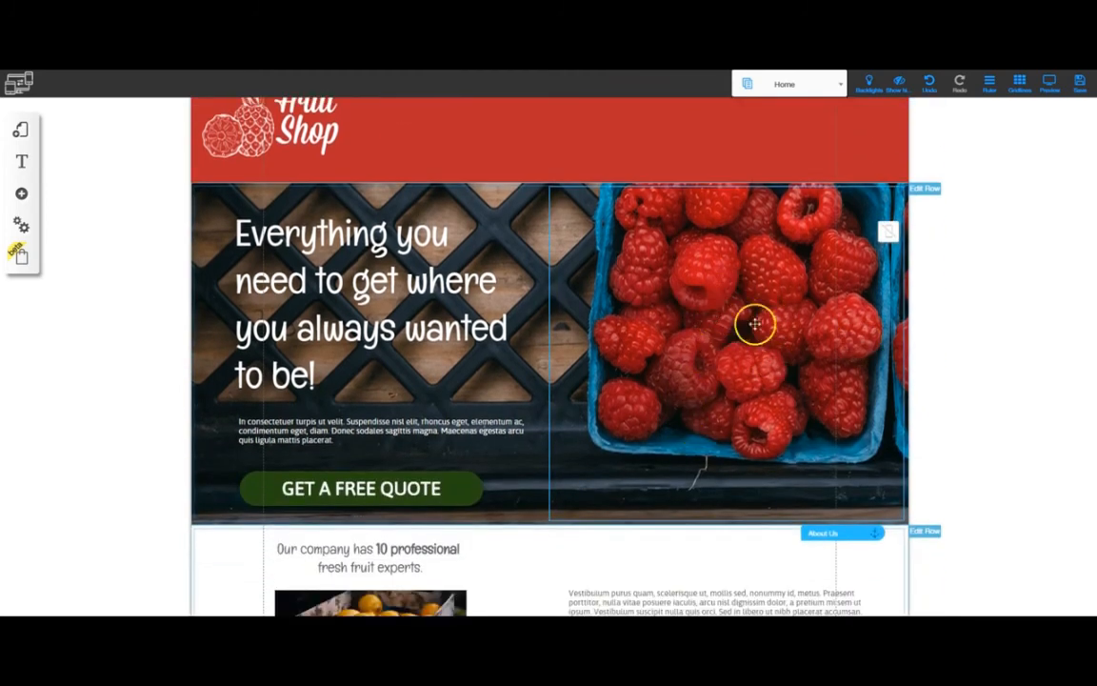
pyautogui.scroll(-5, 691, 500)
pyautogui.scroll(-17, 691, 514)
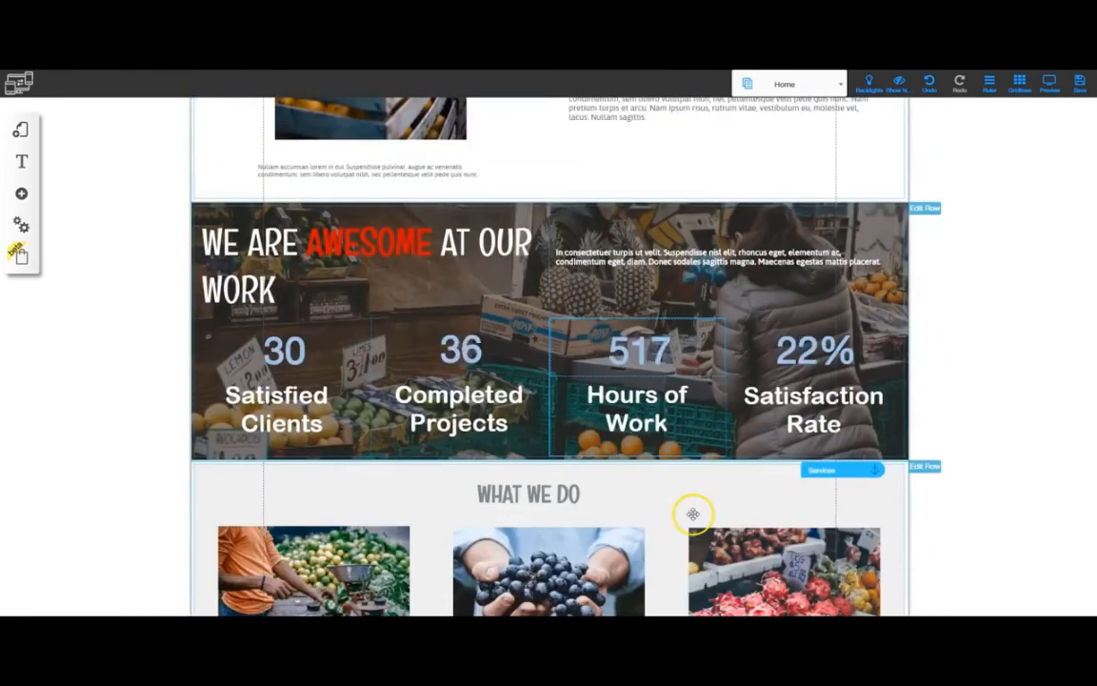
pyautogui.scroll(-4, 693, 518)
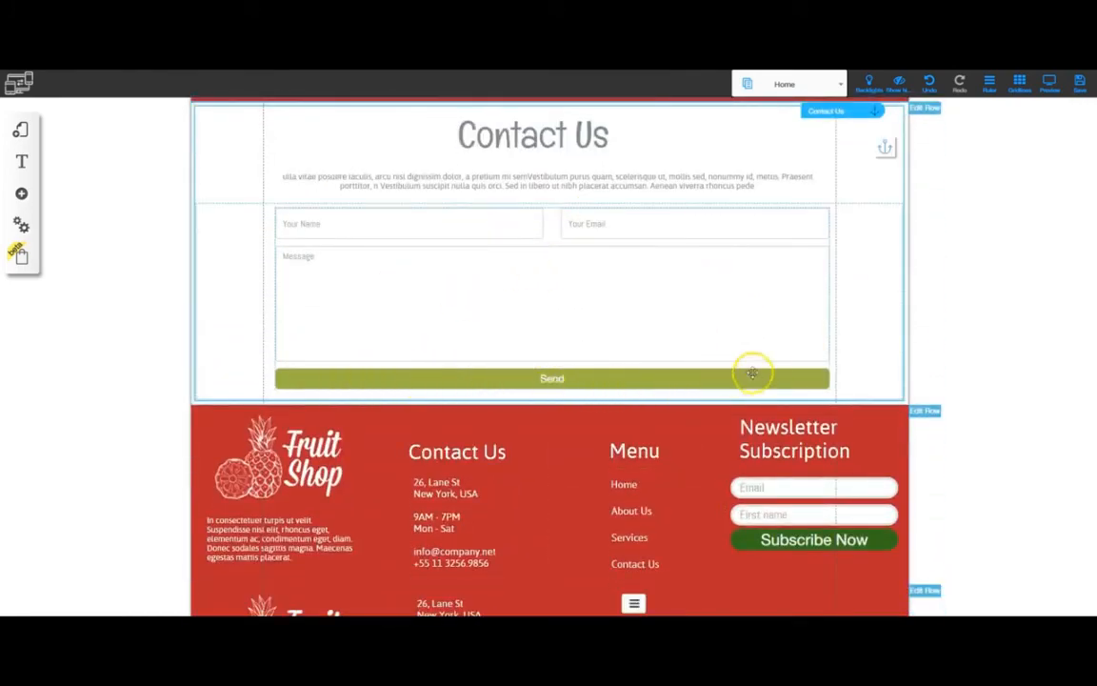
pyautogui.scroll(-3, 695, 526)
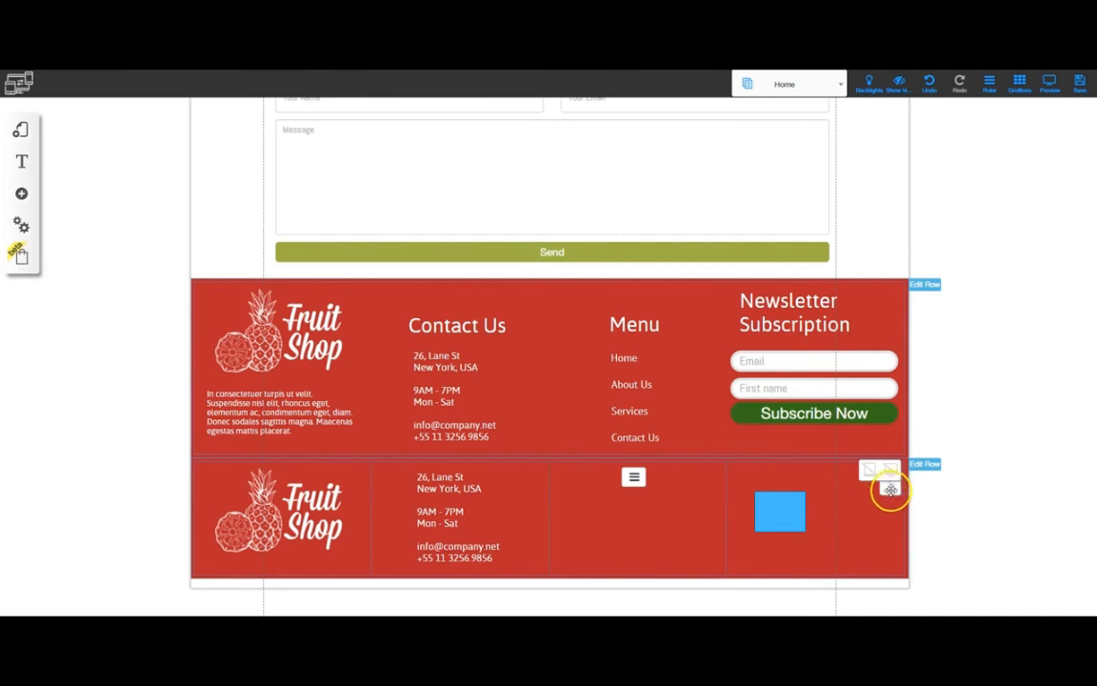
pyautogui.click(1082, 86)
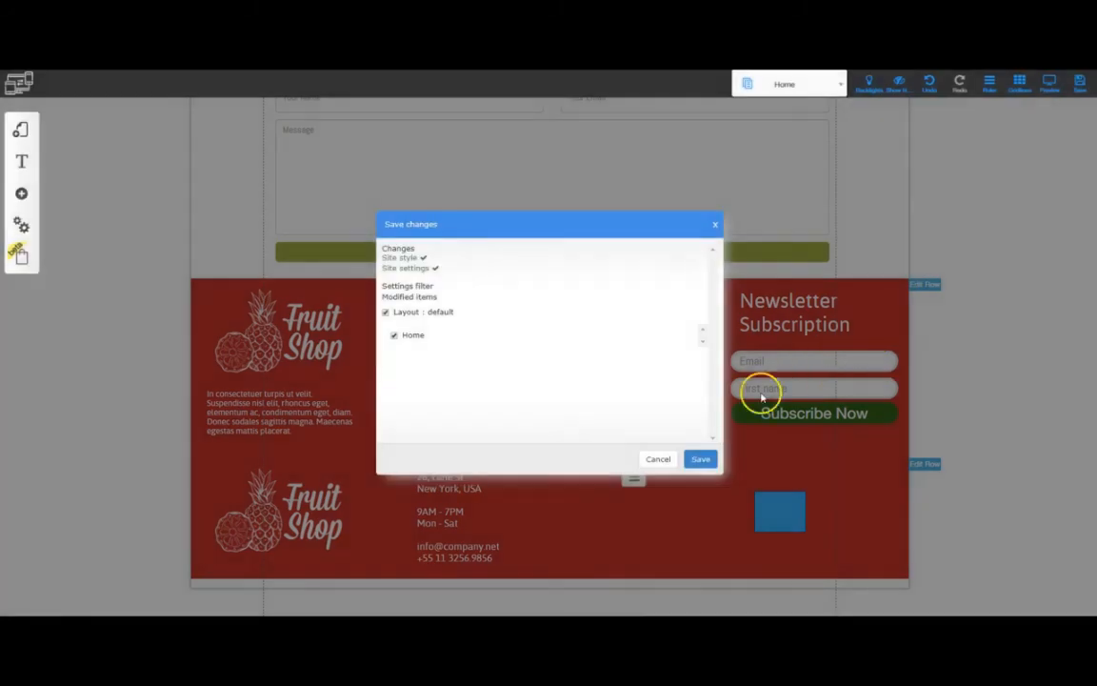
pyautogui.click(700, 459)
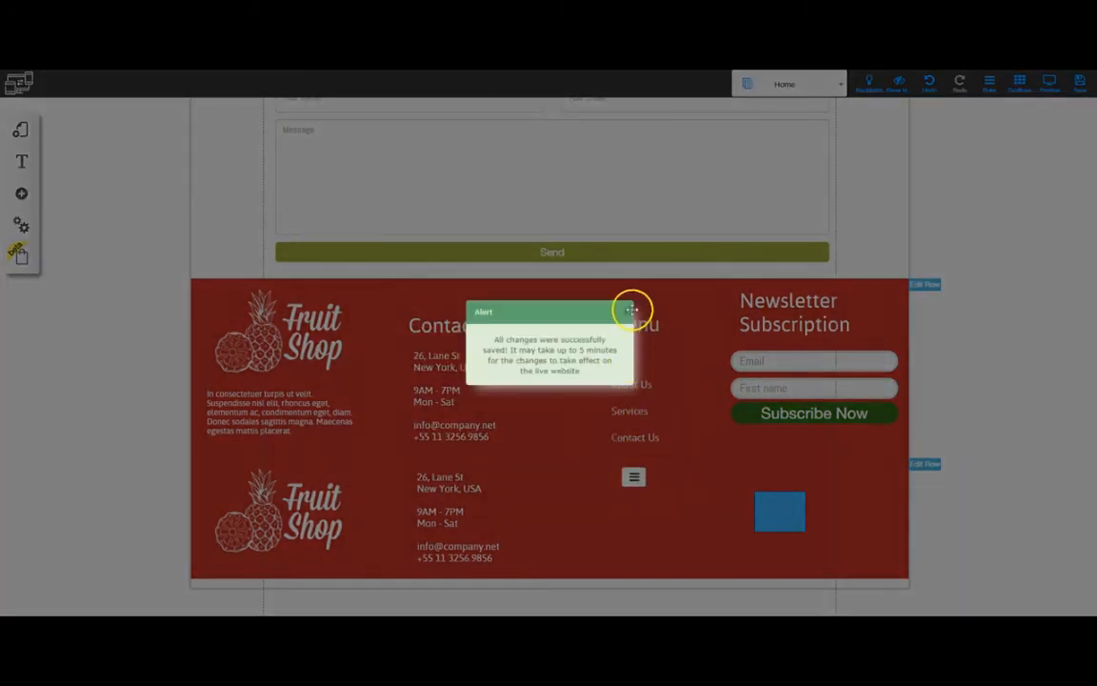
pyautogui.click(631, 310)
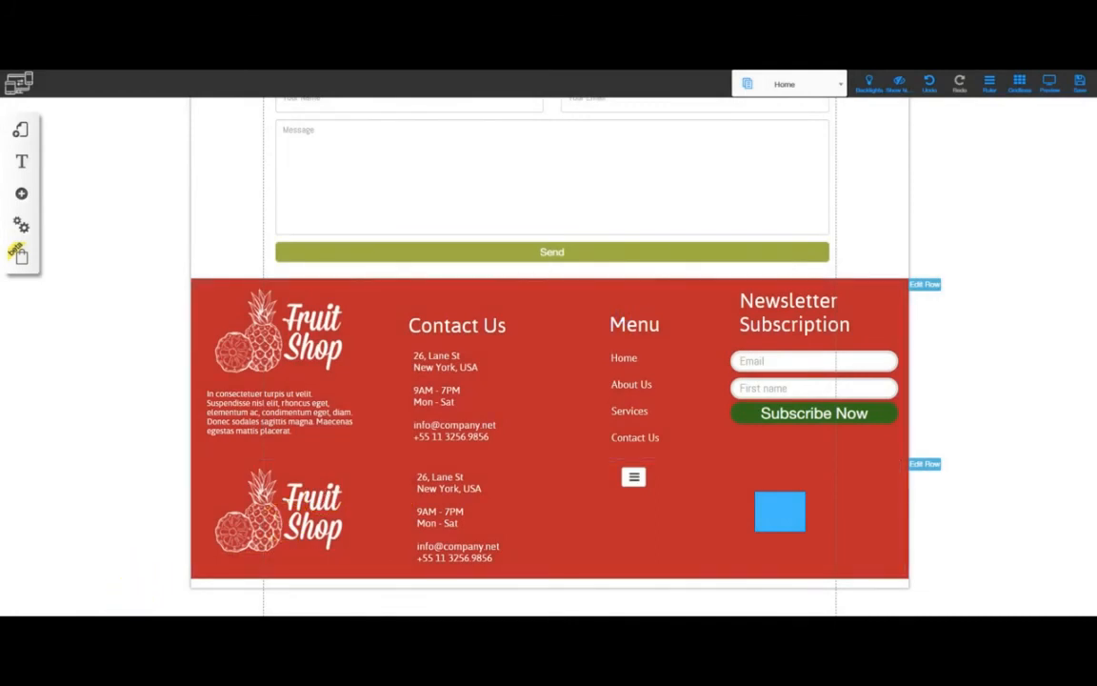
# Step: Switch to the phone-width browser window, reload the published page and expand the mobile header's burger menu
pyautogui.click(140, 595)
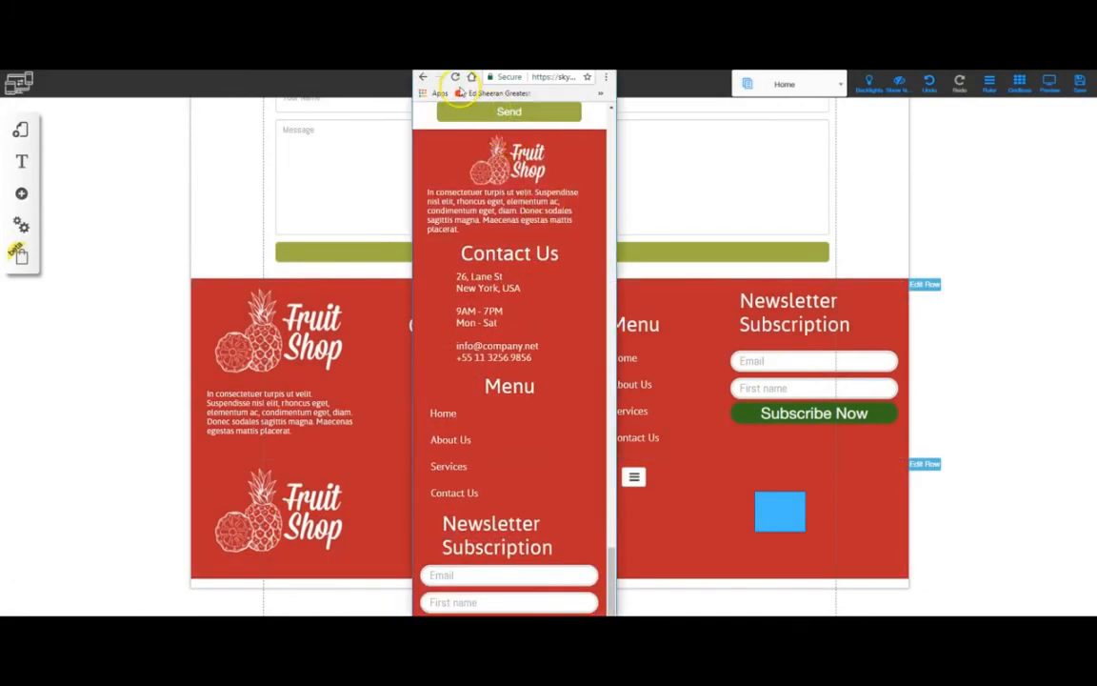
pyautogui.click(453, 76)
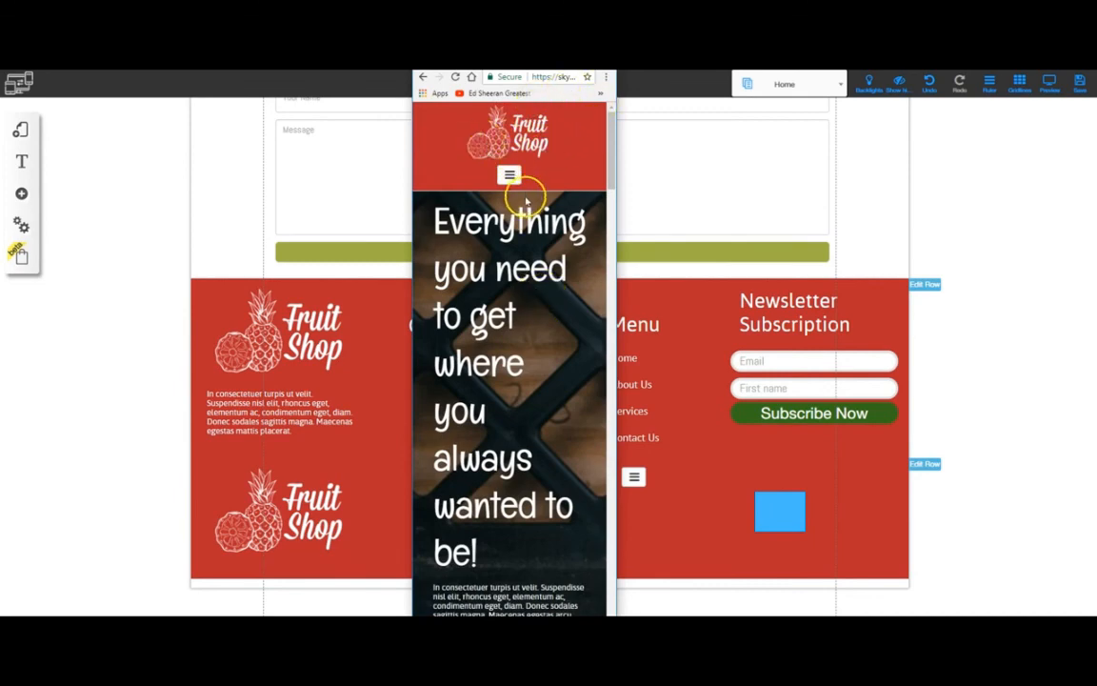
pyautogui.click(507, 181)
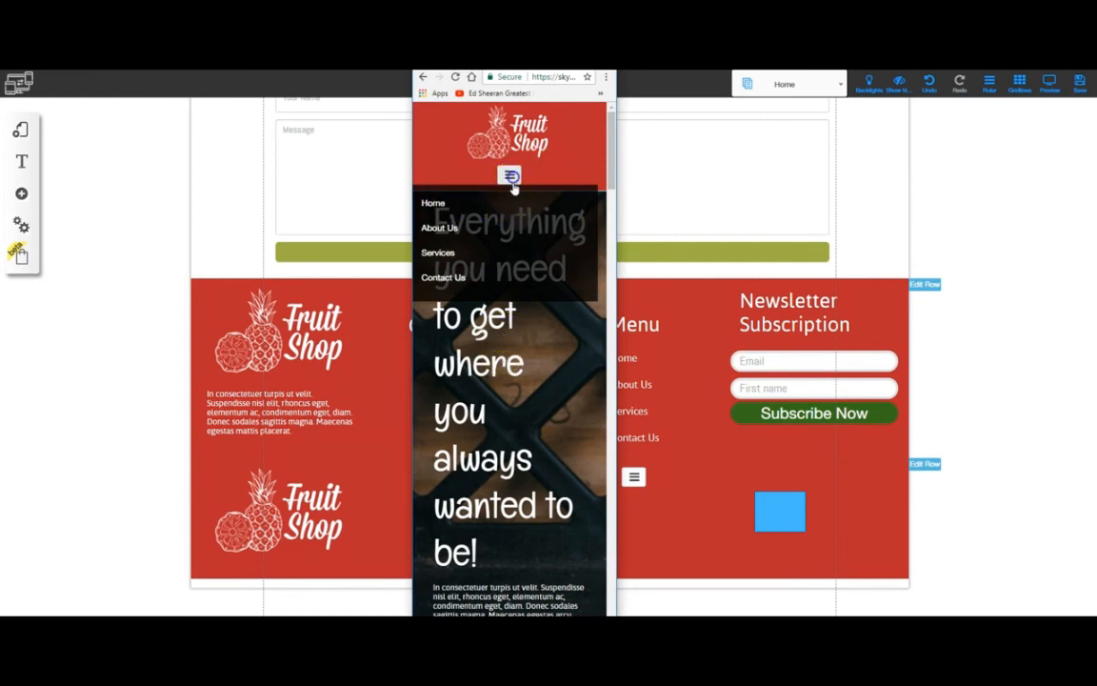
# Step: Examine the published page's mobile layout from the hero banner through the content sections down to the contact form and footer
pyautogui.scroll(-5, 522, 394)
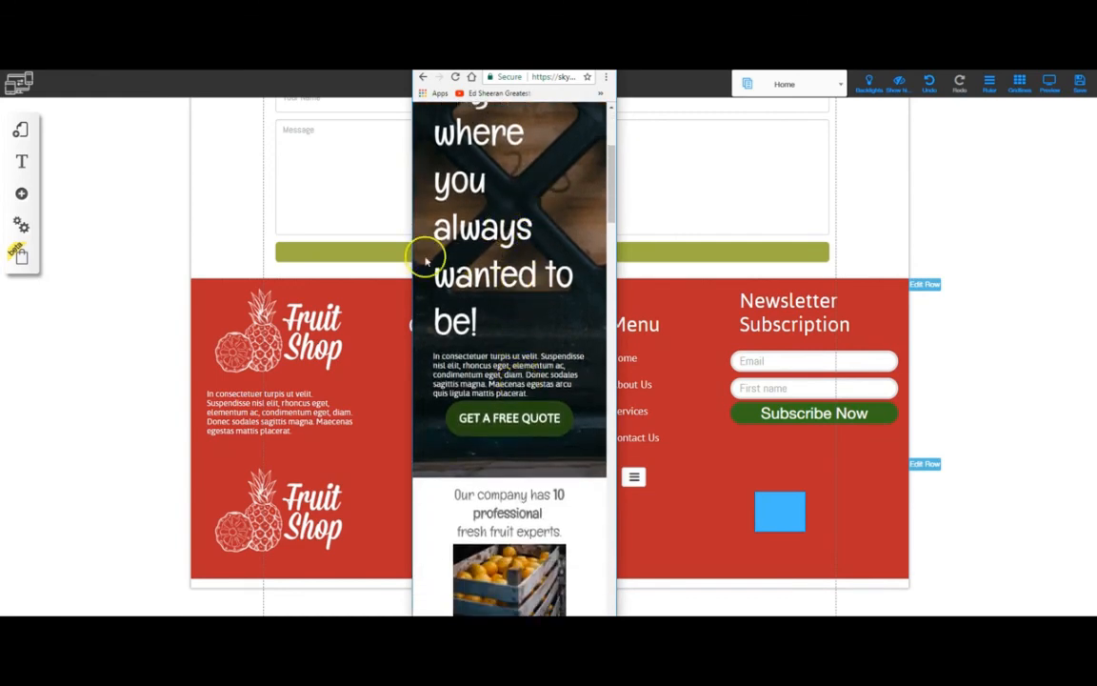
pyautogui.scroll(-7, 528, 464)
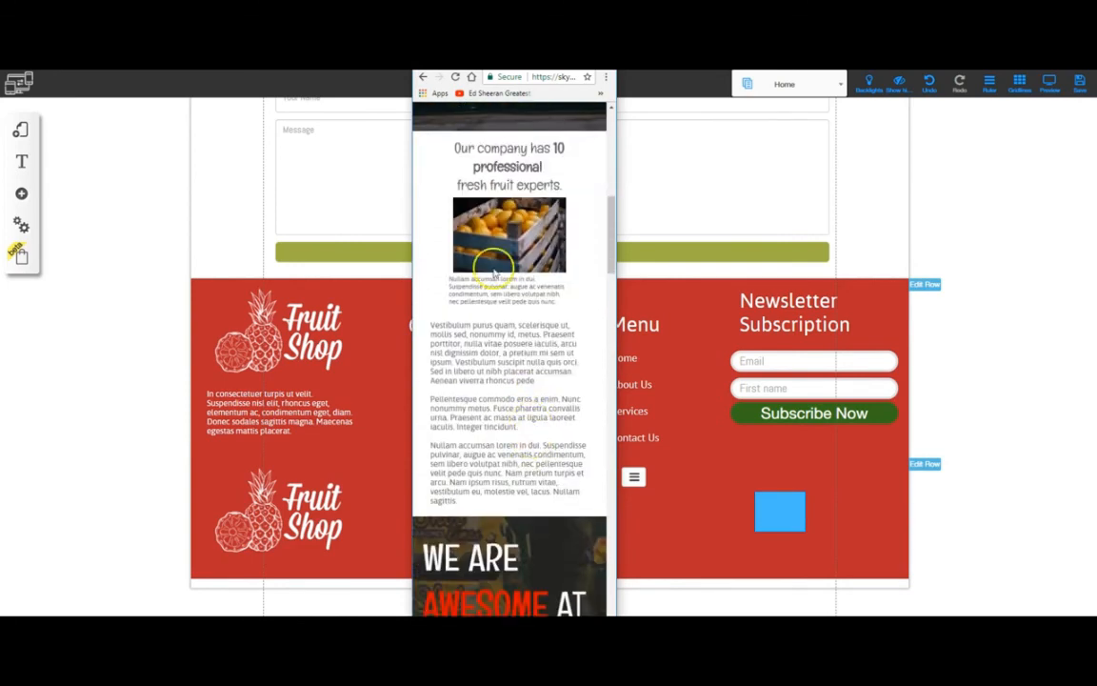
pyautogui.scroll(-8, 488, 451)
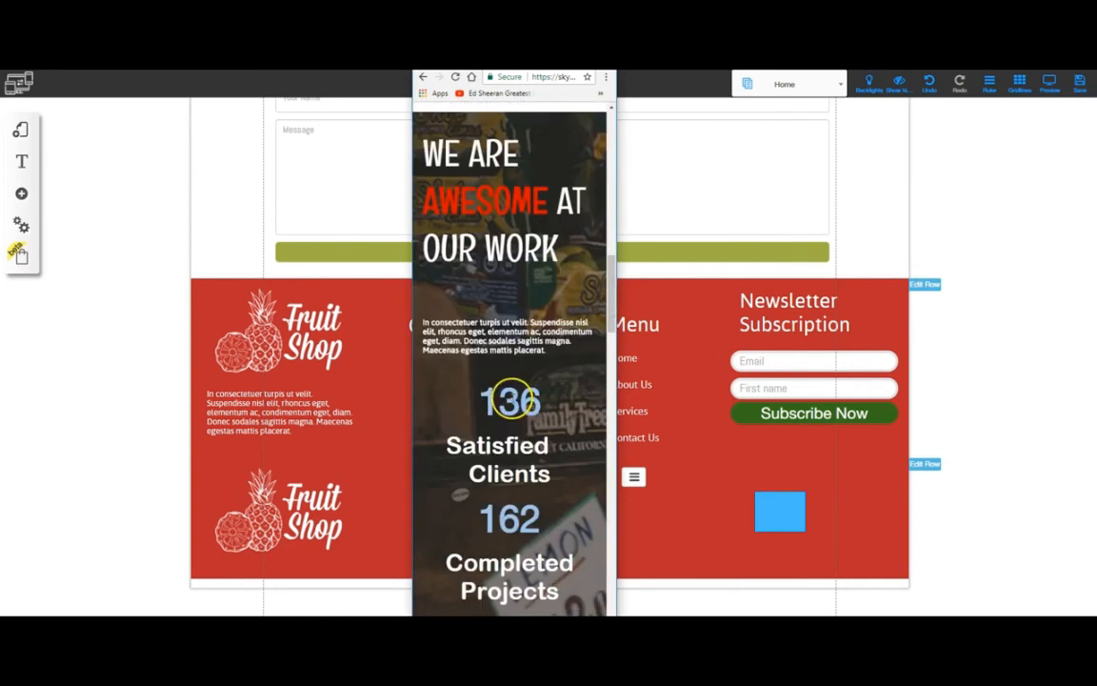
pyautogui.scroll(-8, 514, 441)
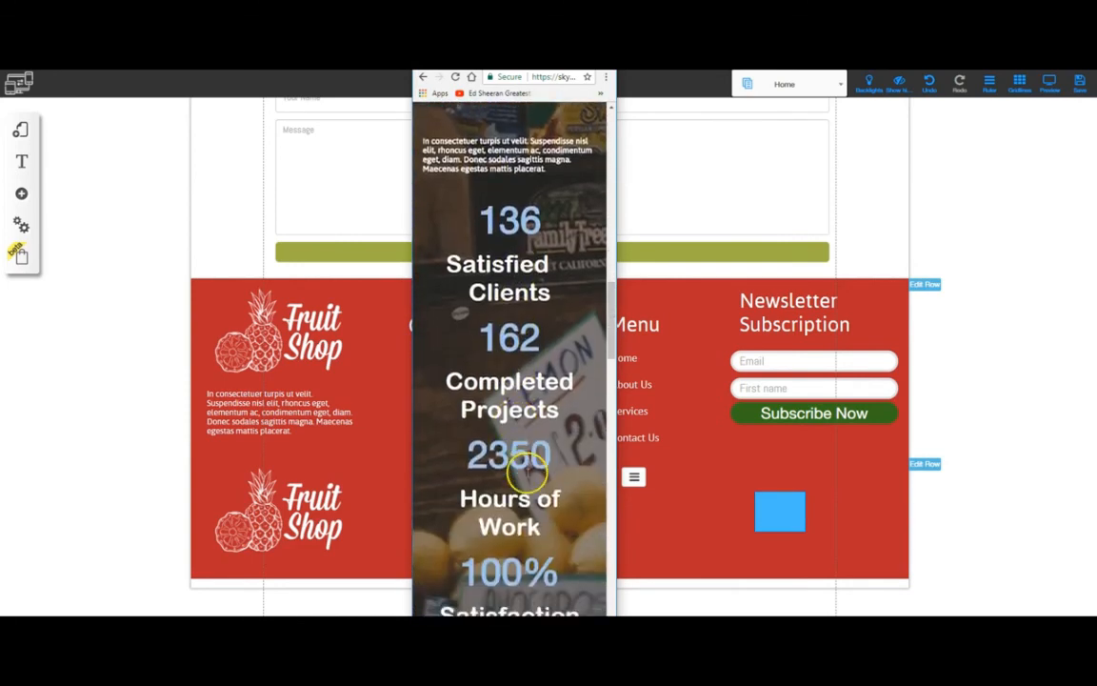
pyautogui.scroll(-12, 532, 479)
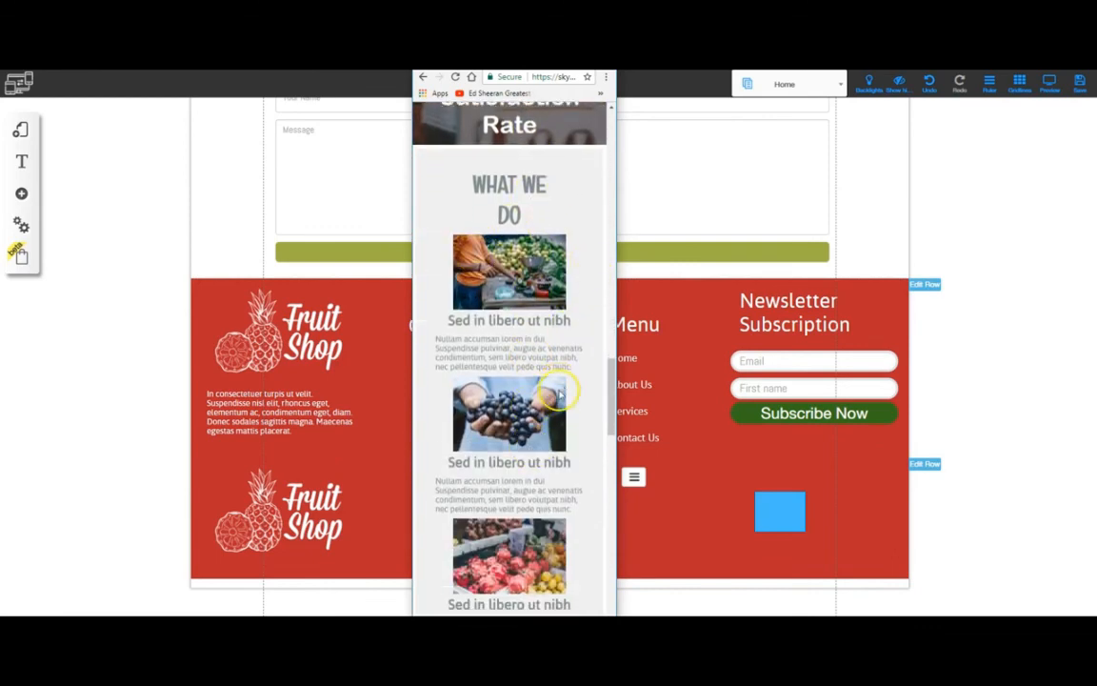
pyautogui.scroll(-14, 551, 427)
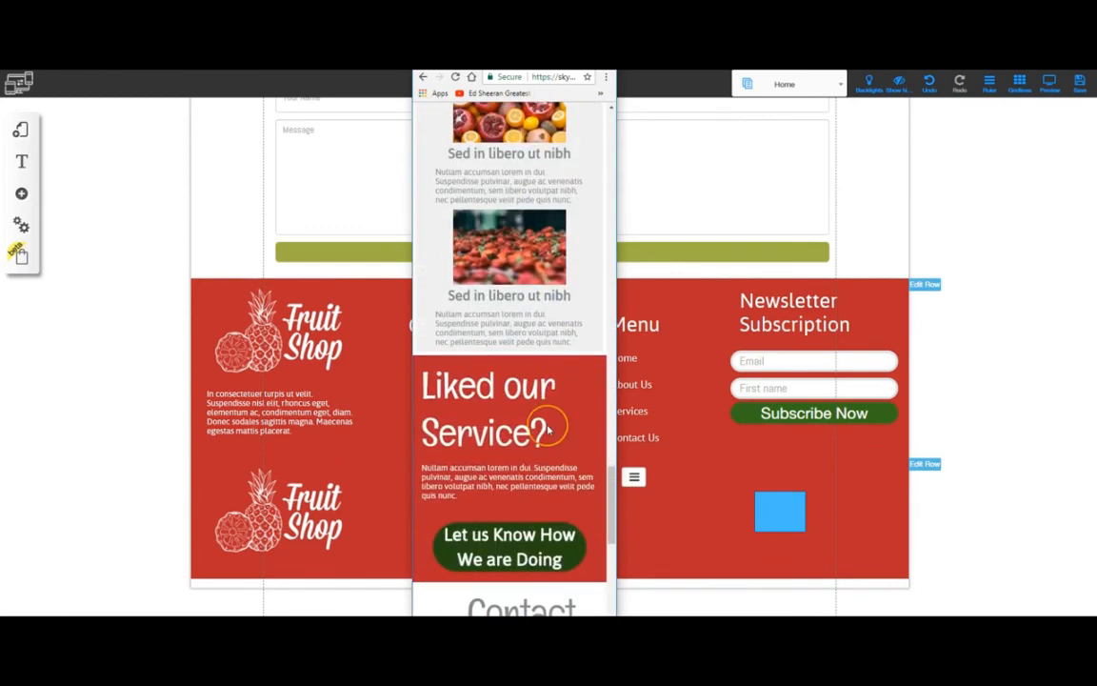
pyautogui.scroll(-1, 547, 430)
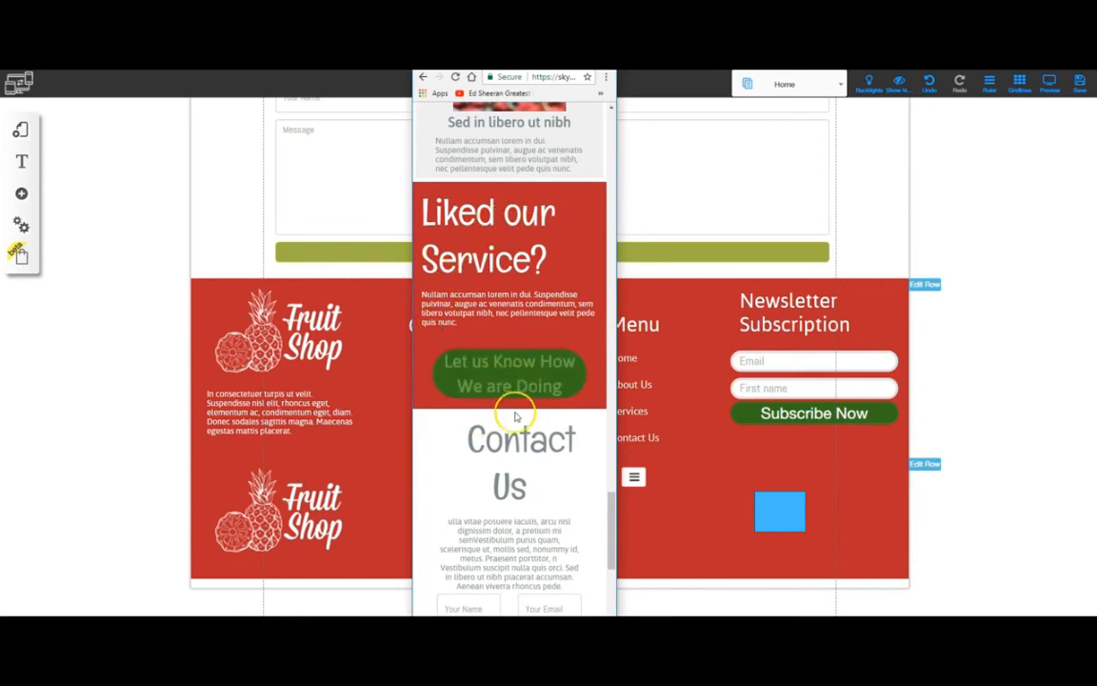
pyautogui.scroll(-3, 512, 416)
pyautogui.scroll(-3, 550, 424)
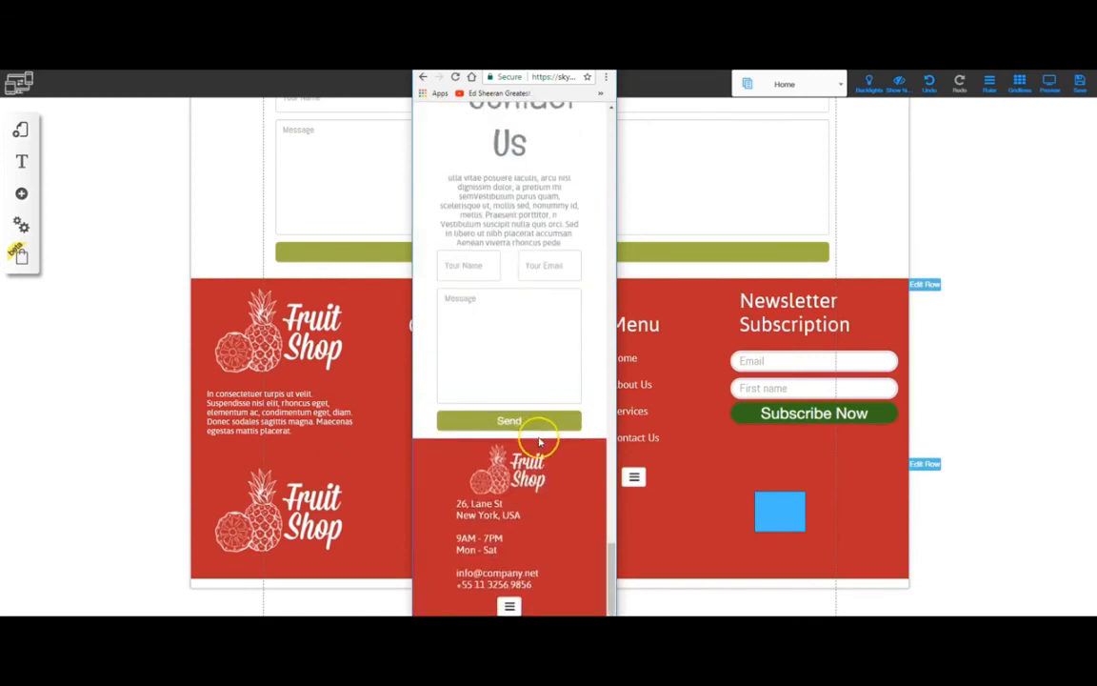